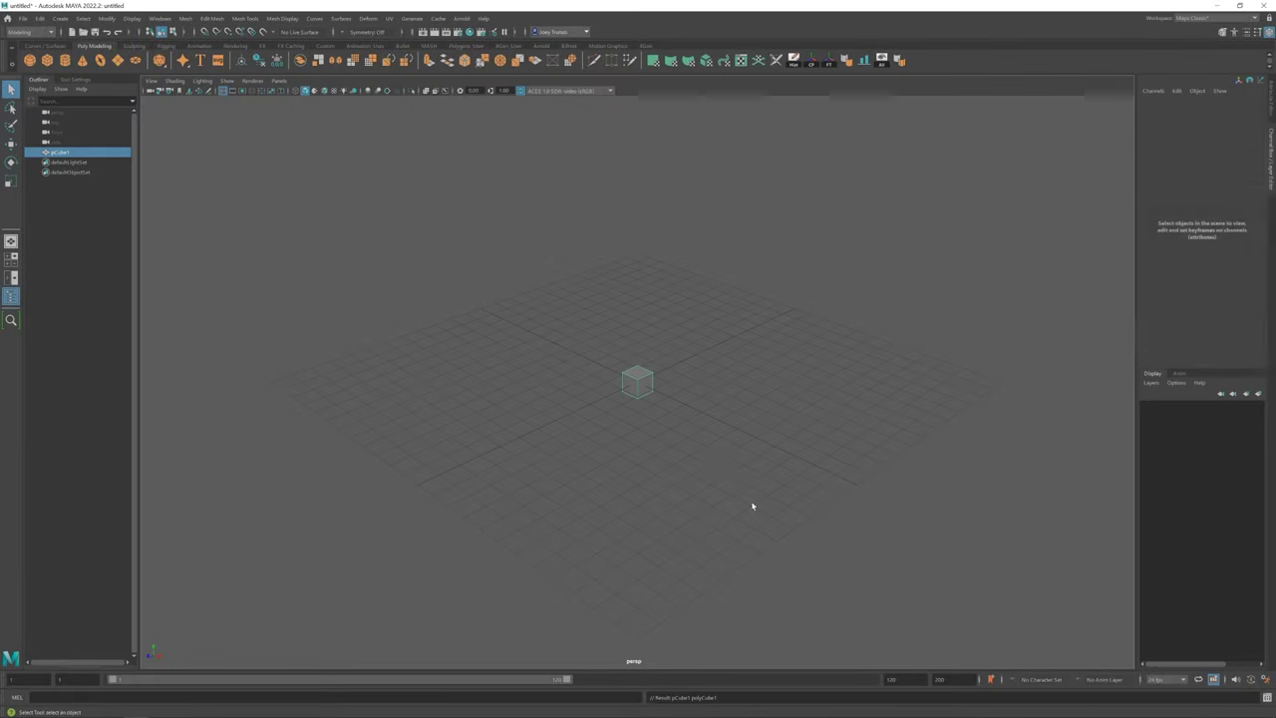
Scale the default cube thin in X and tall in Y and Z into a flat slab
key("r")
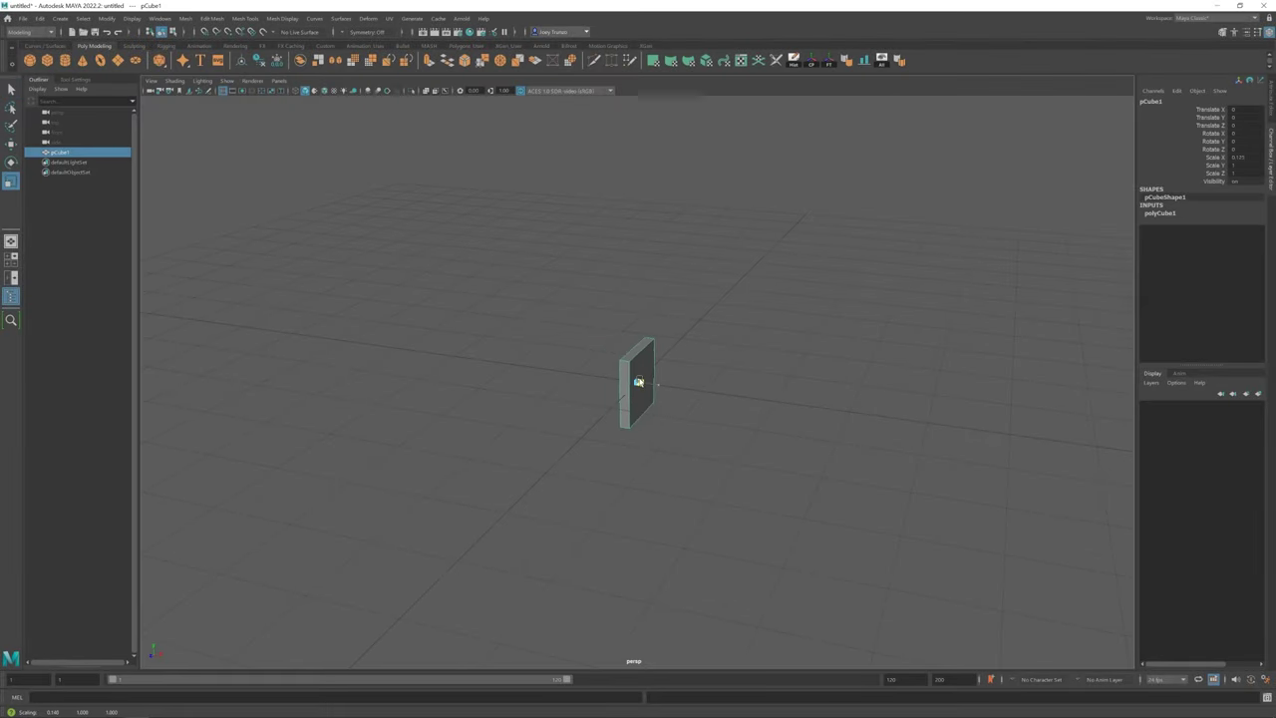
left_click_drag(644, 373, 665, 437)
mouse_move(630, 397)
left_mouse_down()
mouse_move(624, 410)
mouse_move(635, 361)
left_mouse_up()
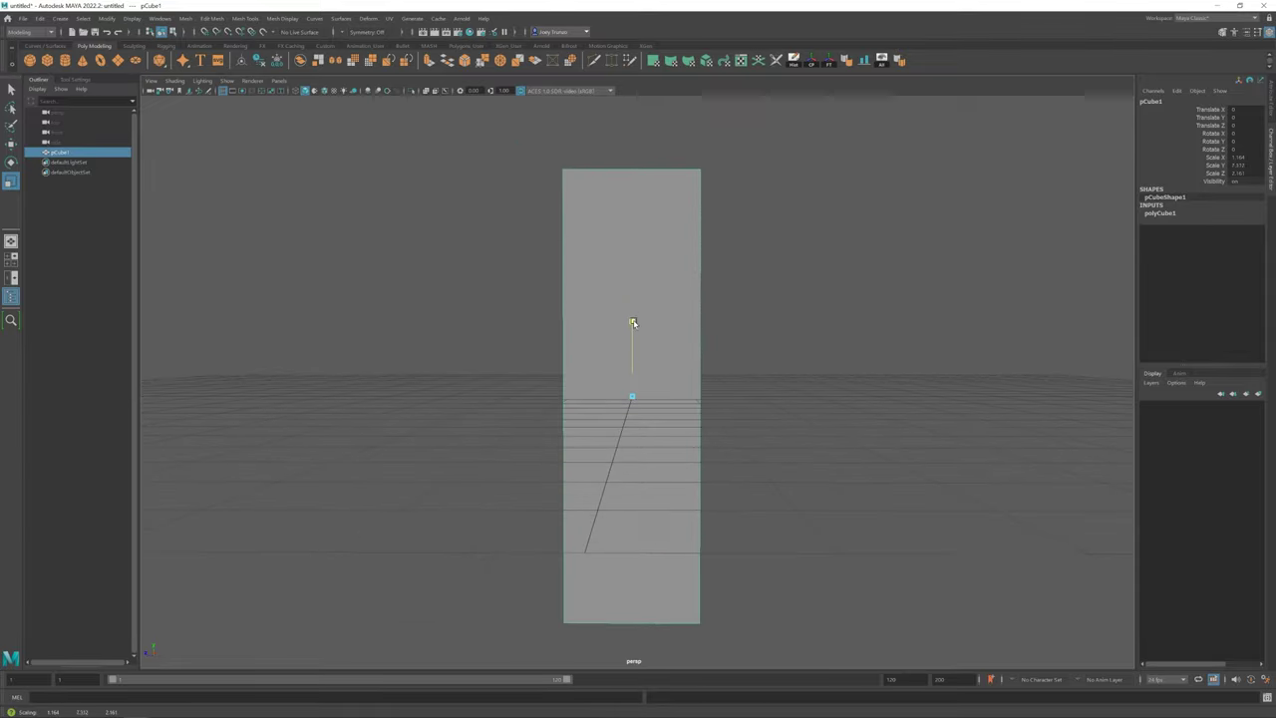
key("w")
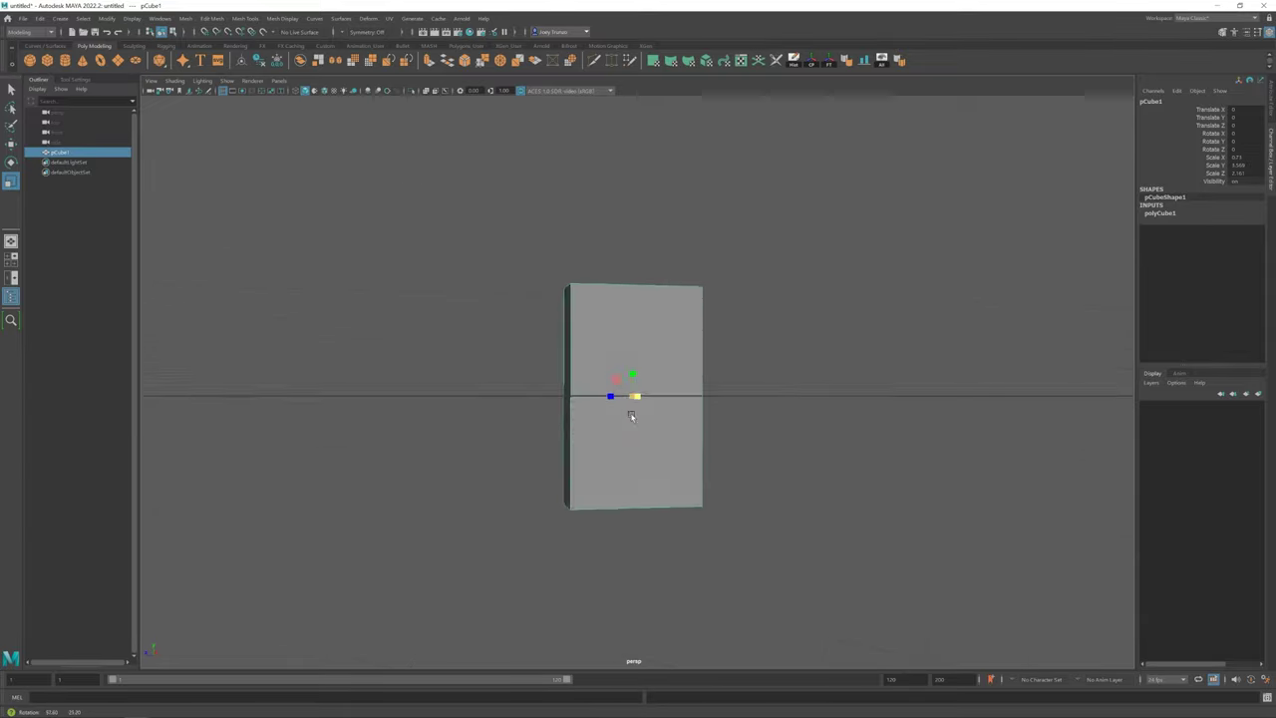
mouse_move(584, 378)
middle_mouse_down("alt")
mouse_move(671, 419)
mouse_move(650, 440)
middle_mouse_up("alt")
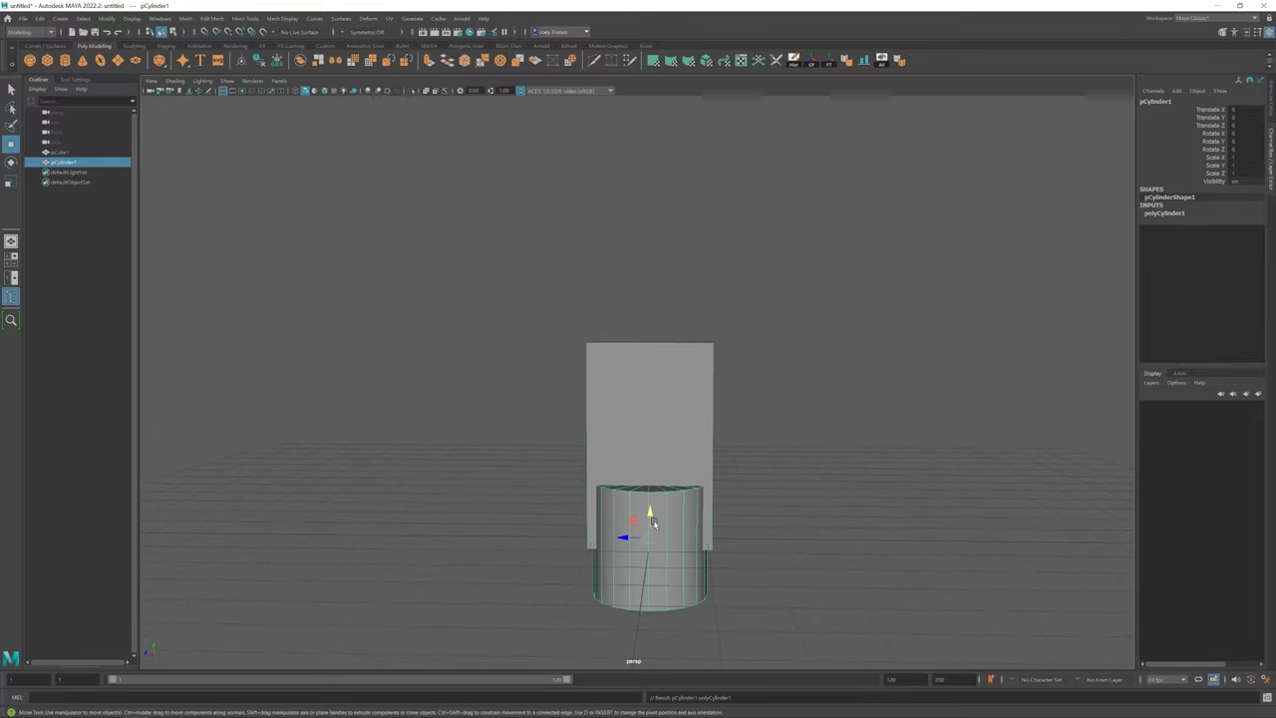
Shrink the cylinder, place it on top of the body and stretch it into a thin antenna
key("r")
mouse_move(649, 537)
left_mouse_down()
mouse_move(589, 535)
mouse_move(651, 326)
left_mouse_up()
key("w")
left_click_drag(565, 285, 698, 333)
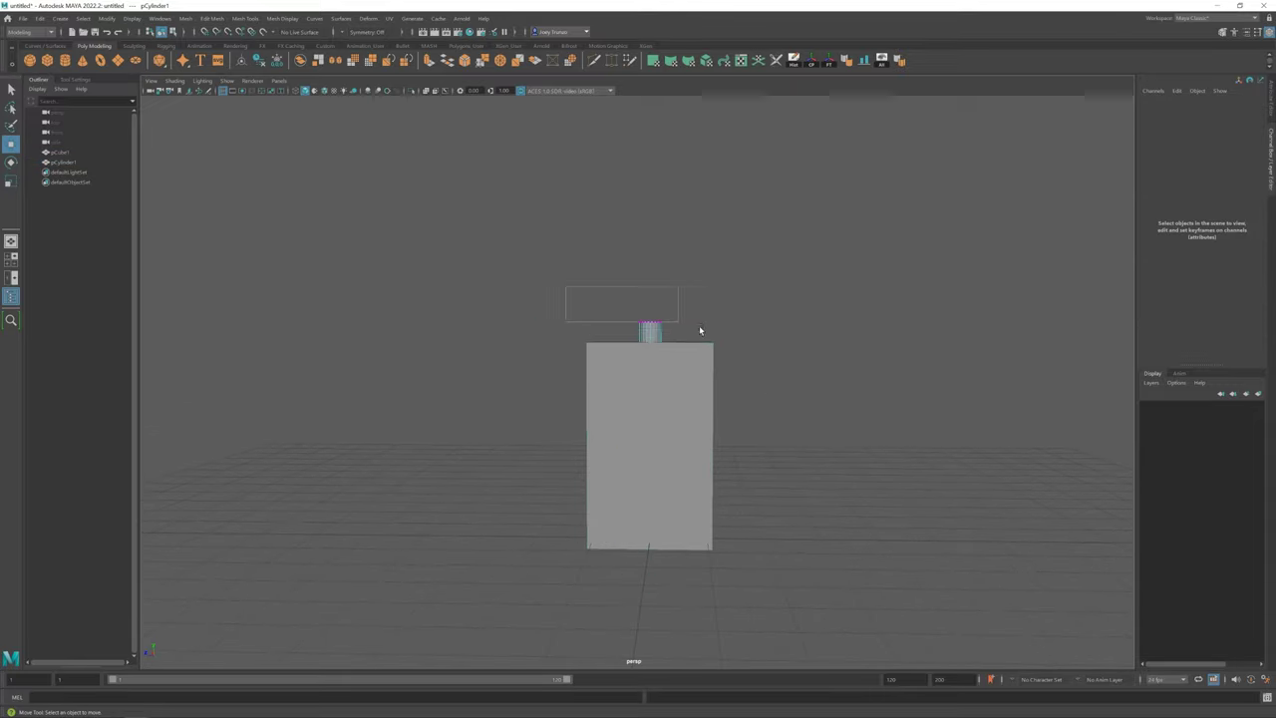
key("r")
left_click_drag(652, 293, 649, 177)
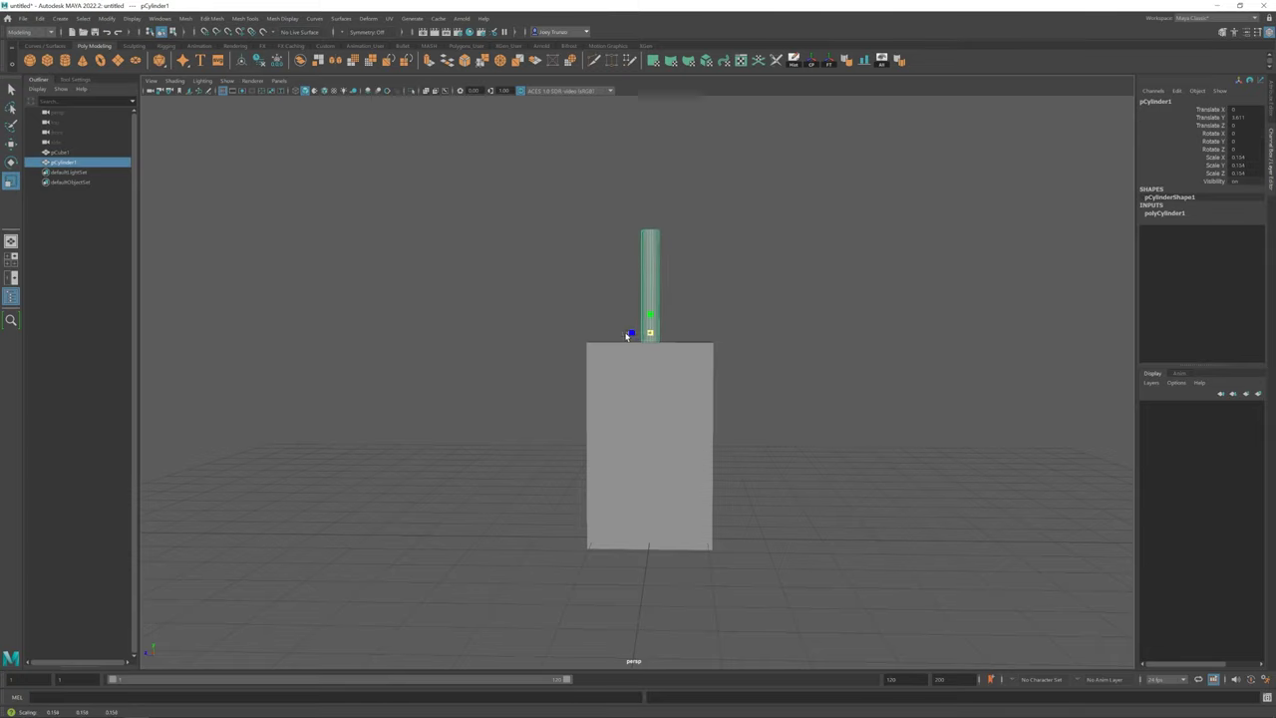
left_click_drag(664, 343, 675, 343)
Duplicate the body slab as a second box, pCube2
left_click(729, 376)
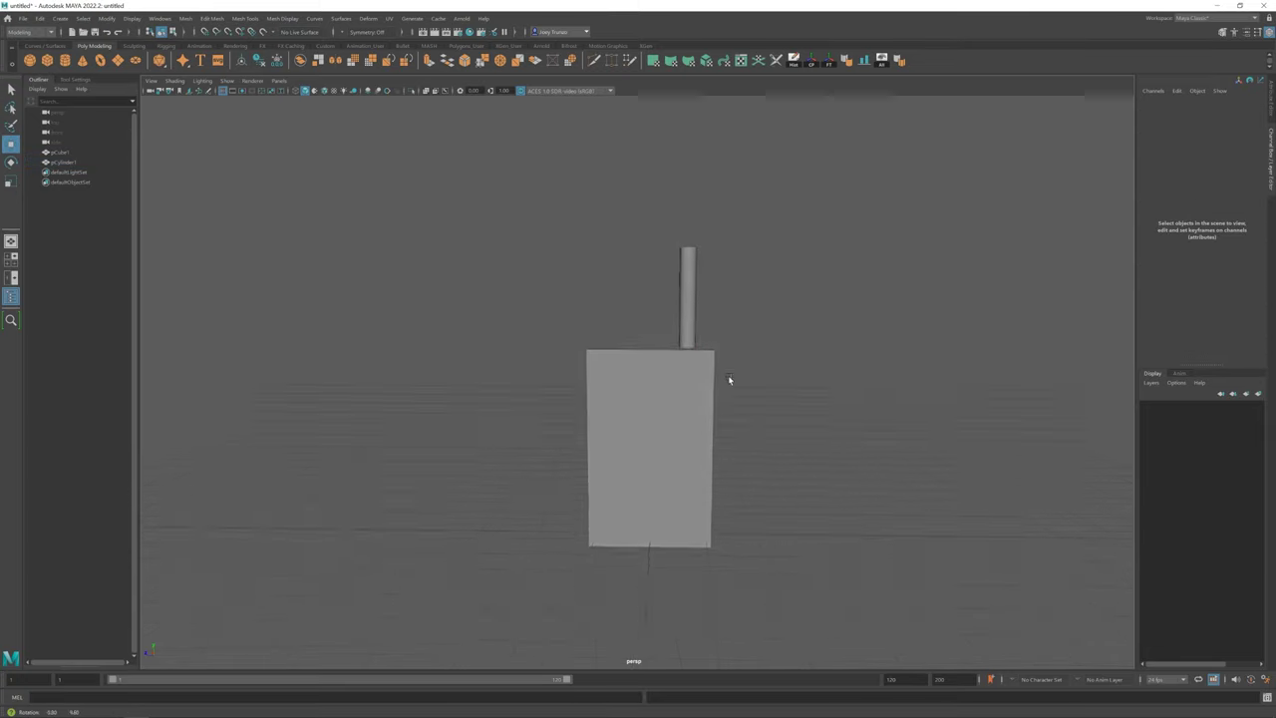
left_click(686, 375)
key("ctrl+d")
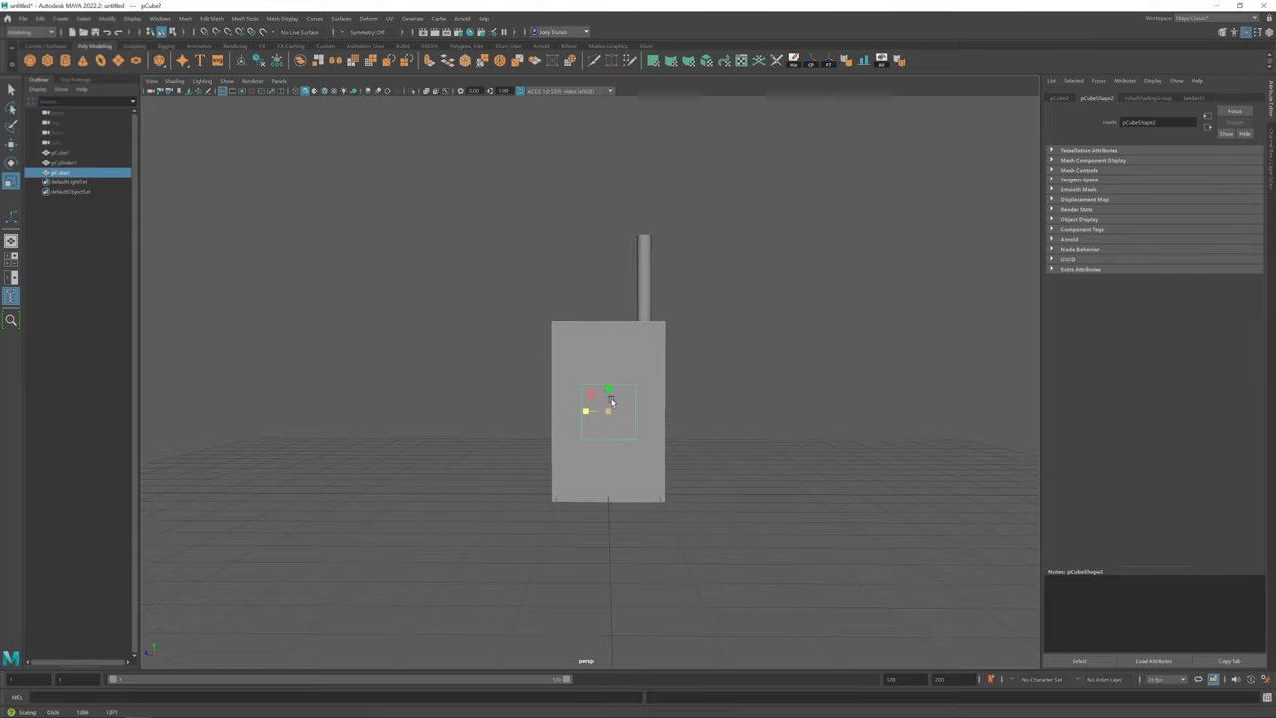
Raise pCube2 to the body's upper right corner beside the antenna and select one of its faces
key("w")
mouse_move(603, 361)
left_mouse_down()
mouse_move(607, 347)
mouse_move(570, 379)
mouse_move(598, 399)
mouse_move(632, 399)
left_mouse_up()
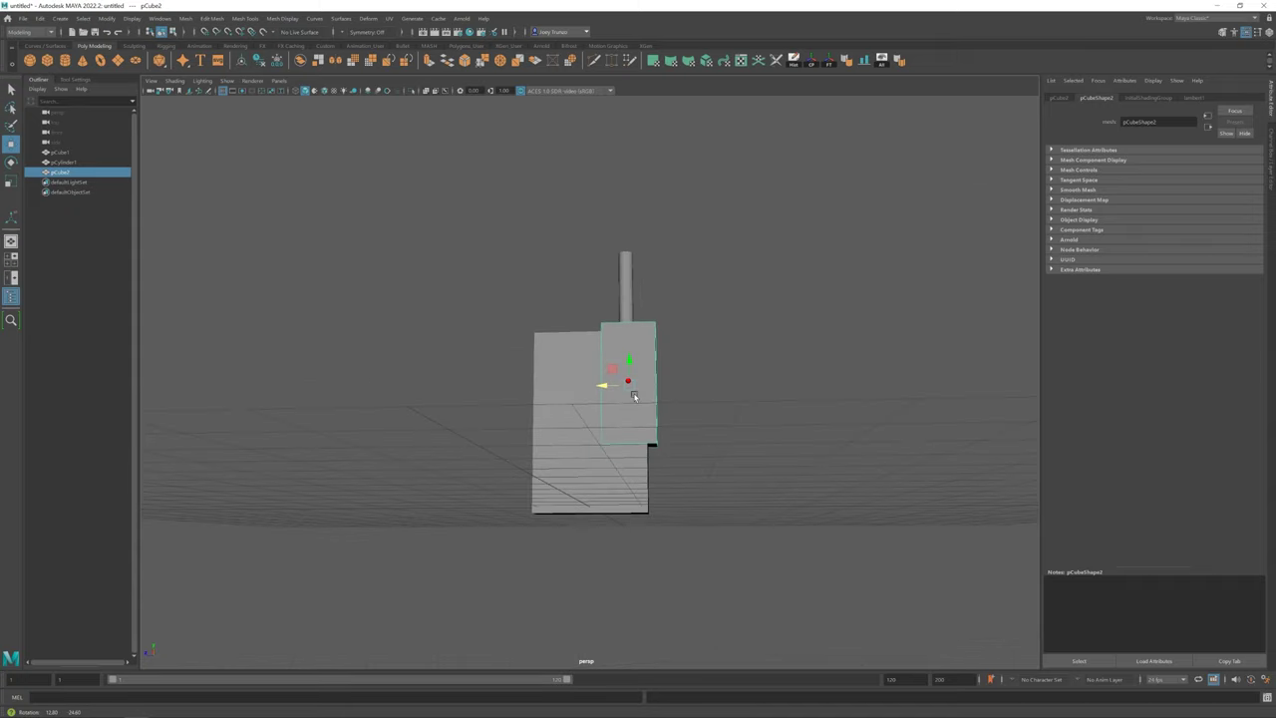
key("F11")
left_click(629, 375)
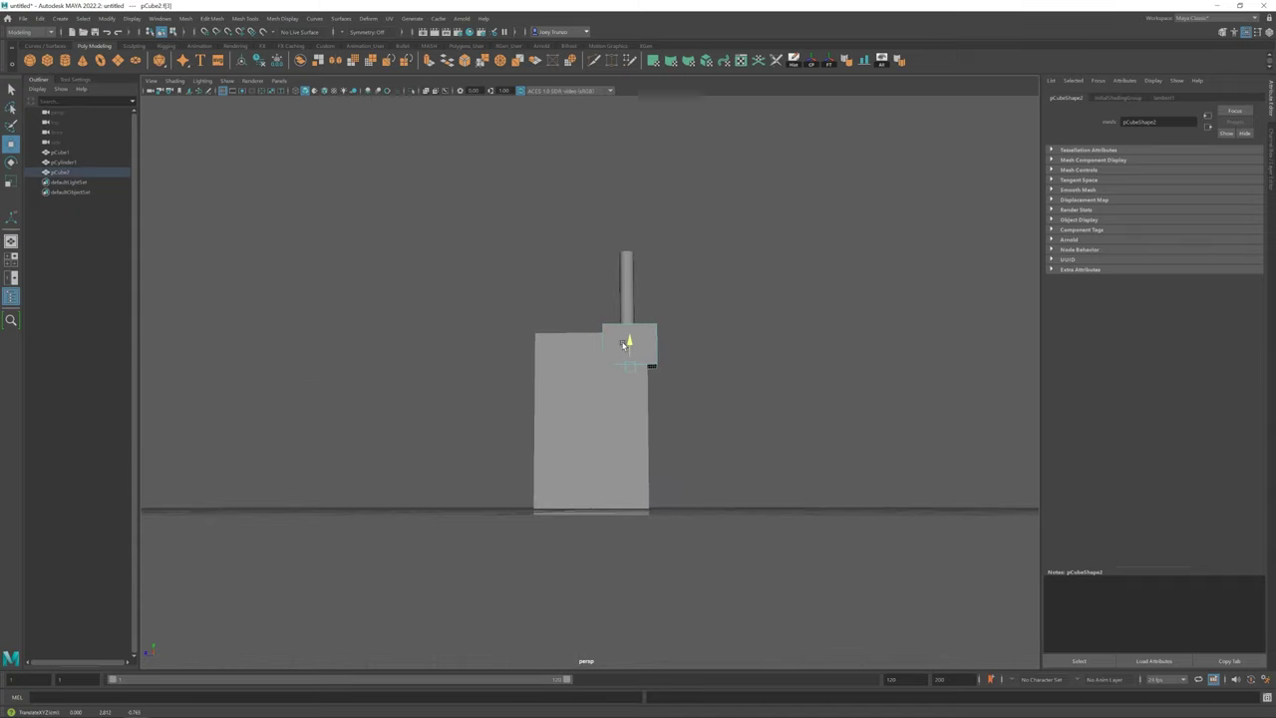
left_click_drag(622, 346, 678, 441, "alt")
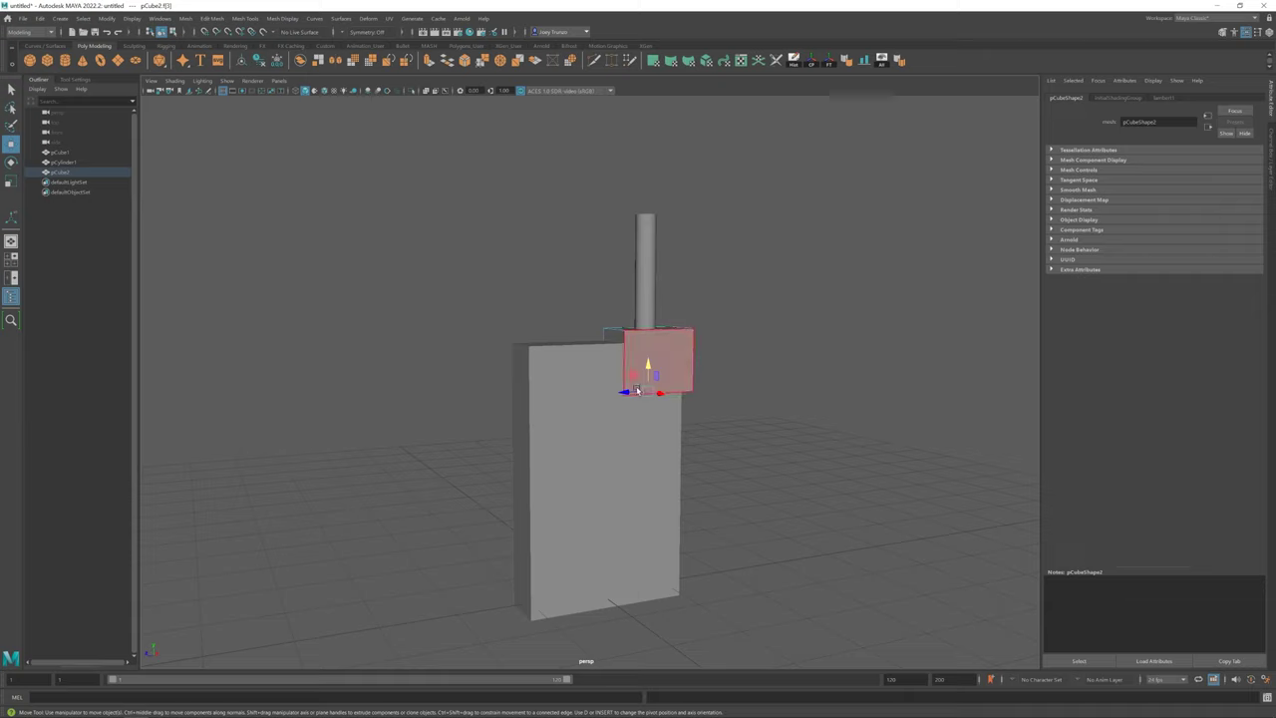
Cut an edge loop through pCube2 and select its left-side face
left_click(244, 18)
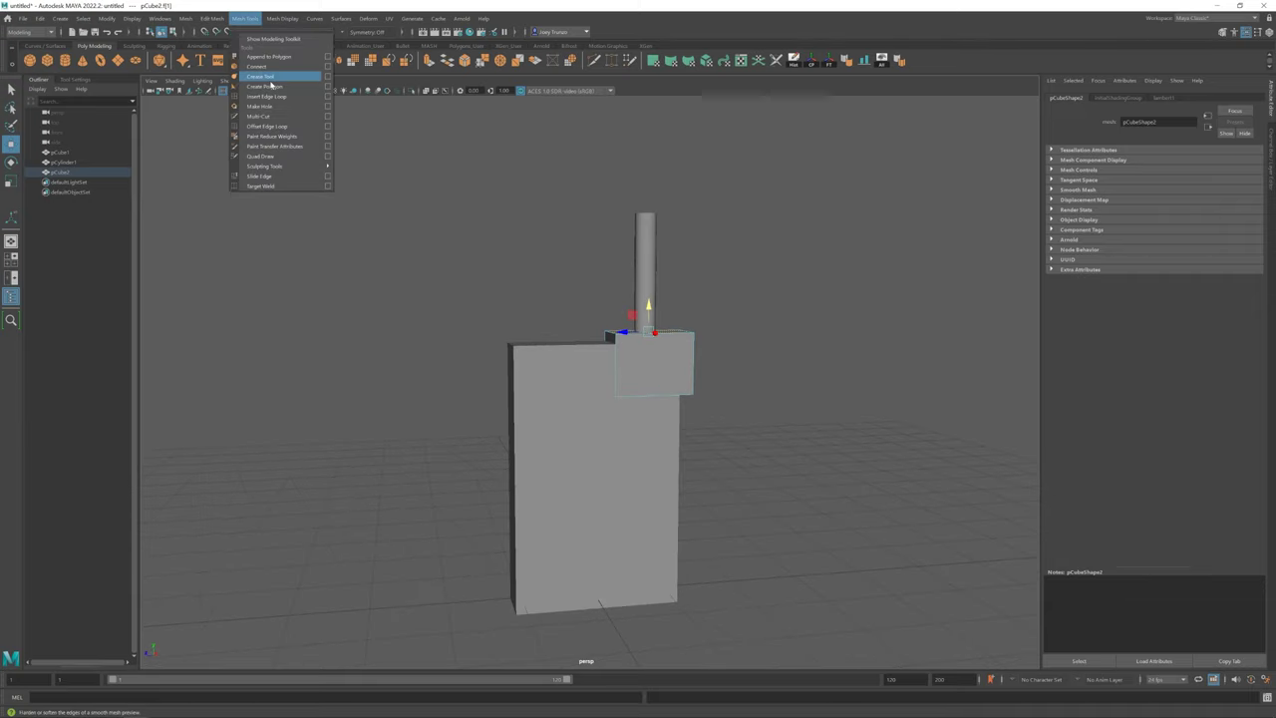
left_click(330, 80)
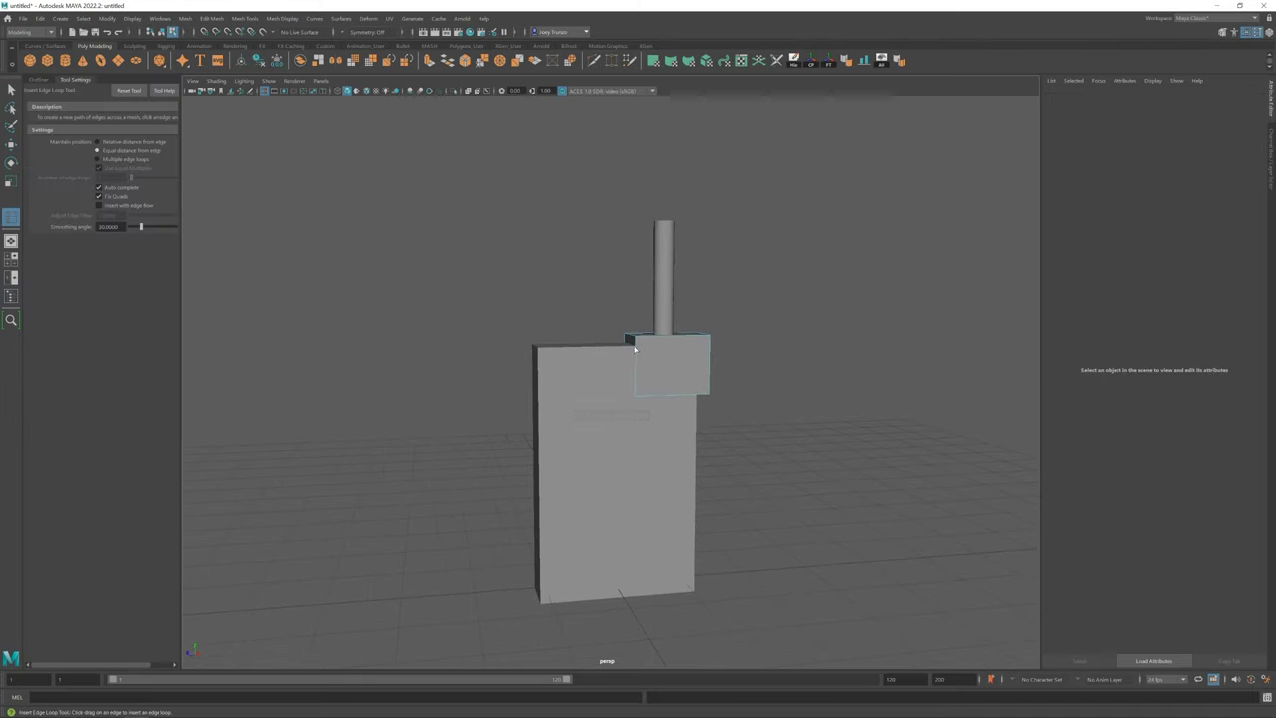
left_click(637, 361)
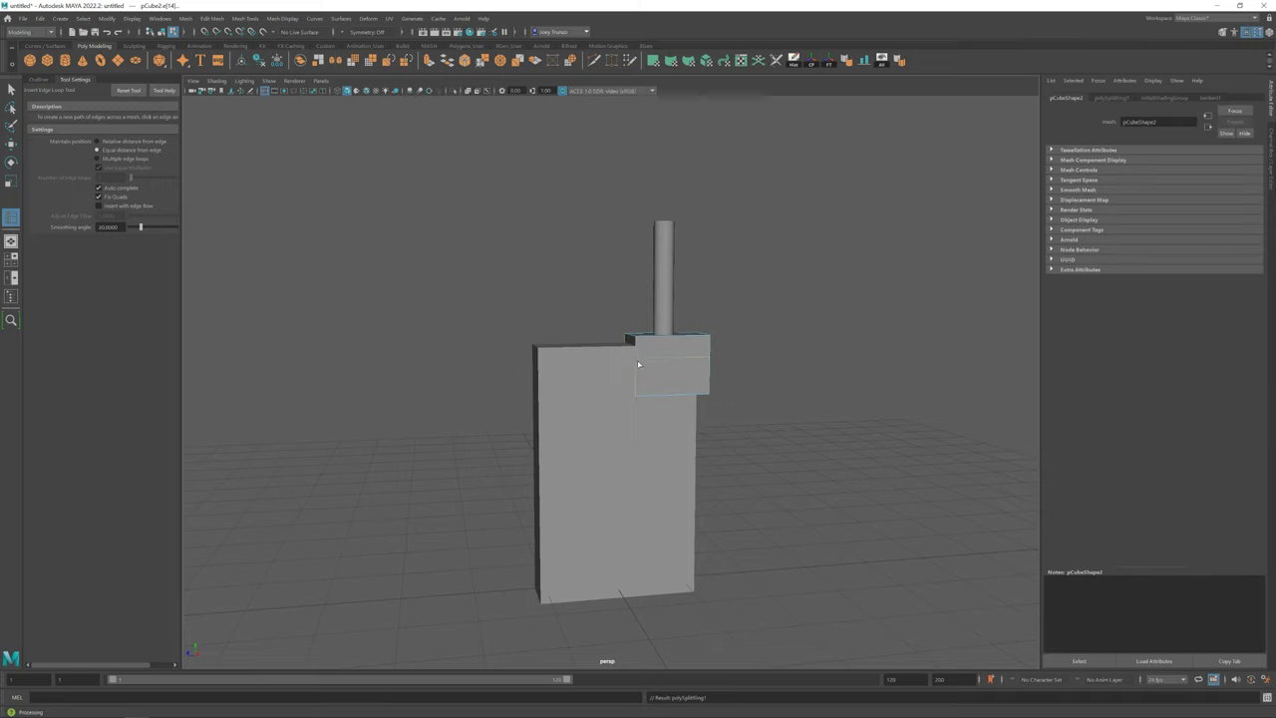
key("w")
left_click(648, 374)
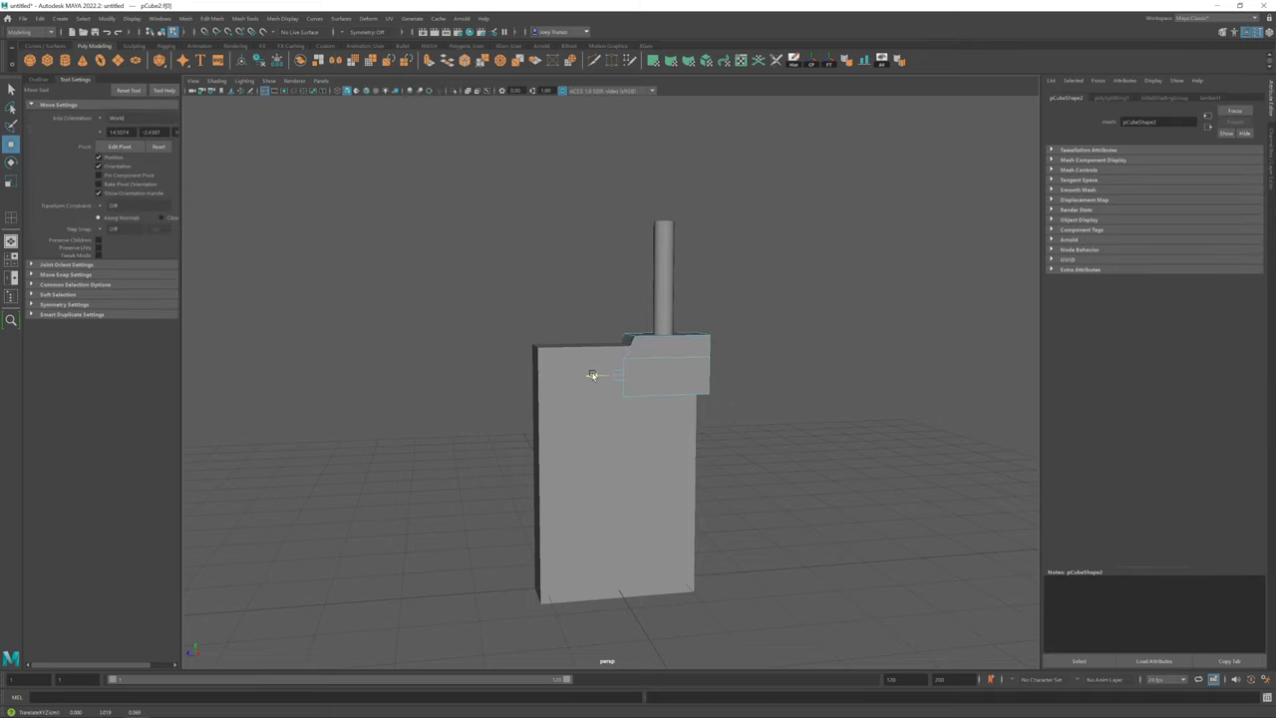
left_click(663, 339)
left_click(614, 372)
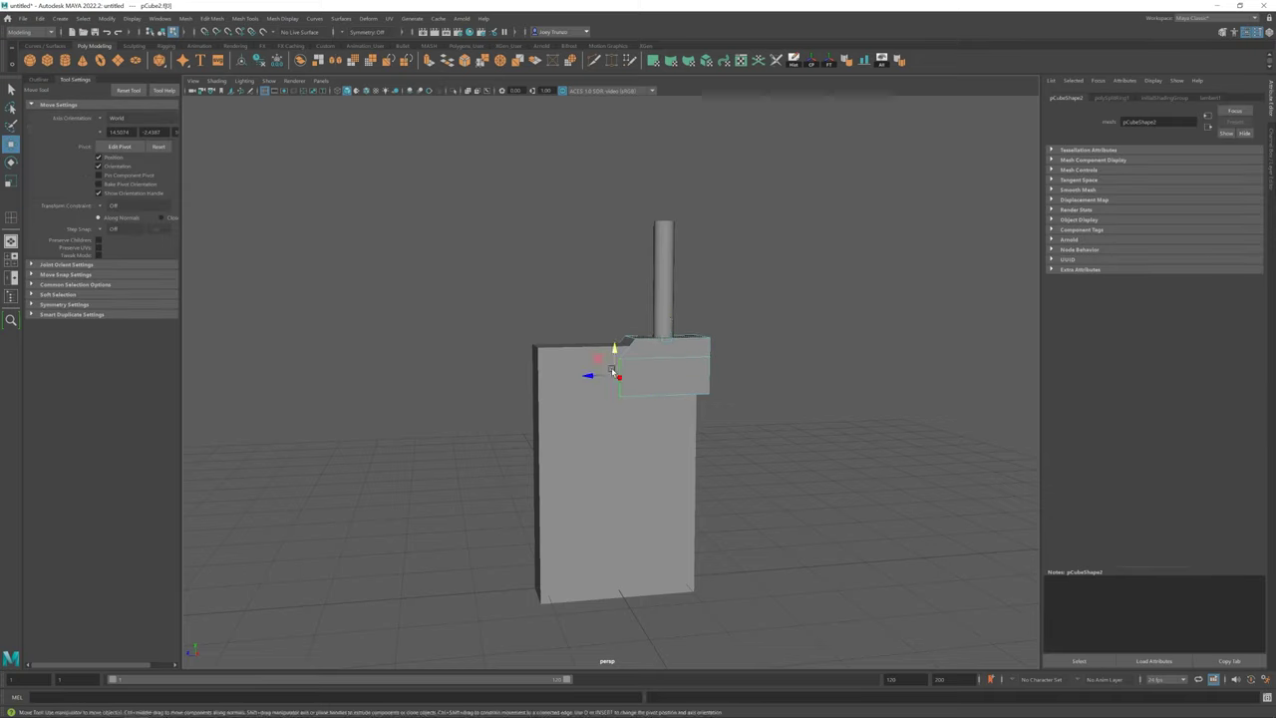
Extrude the left face and drag it leftward into a band across the body's top
key("ctrl+e")
key("r")
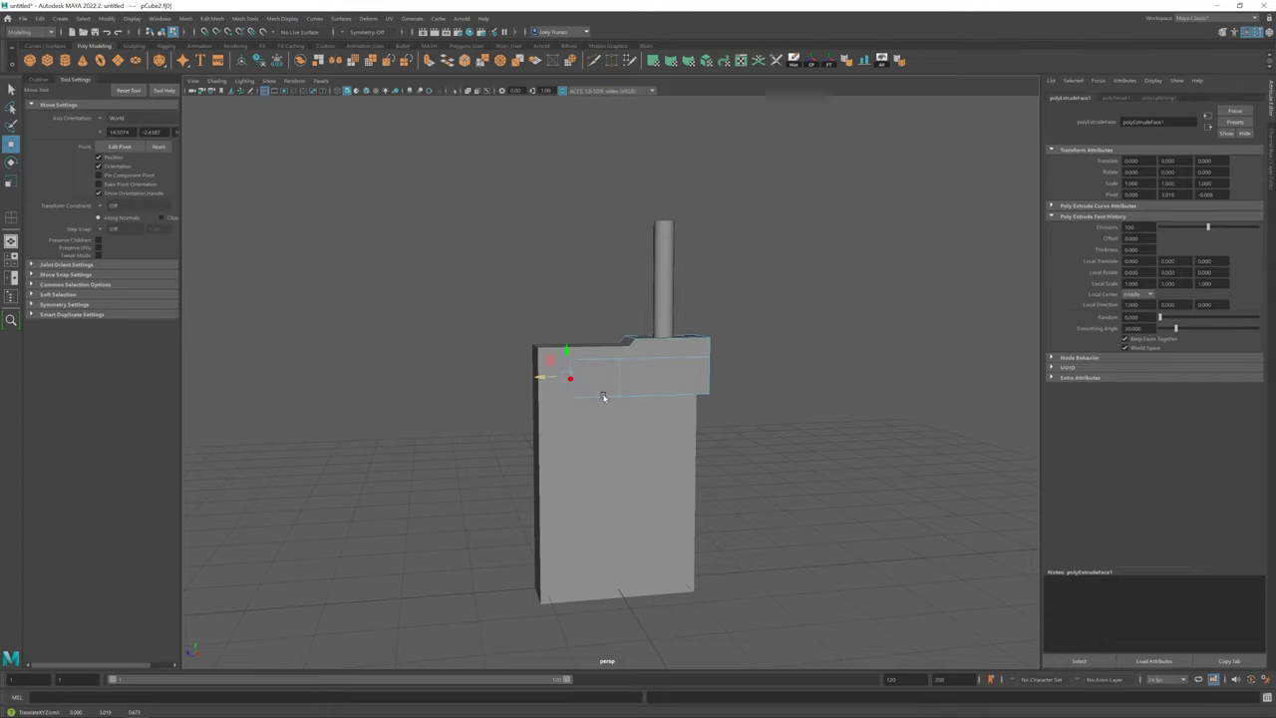
mouse_move(604, 392)
left_mouse_down("alt")
mouse_move(698, 385)
mouse_move(666, 400)
left_mouse_up("alt")
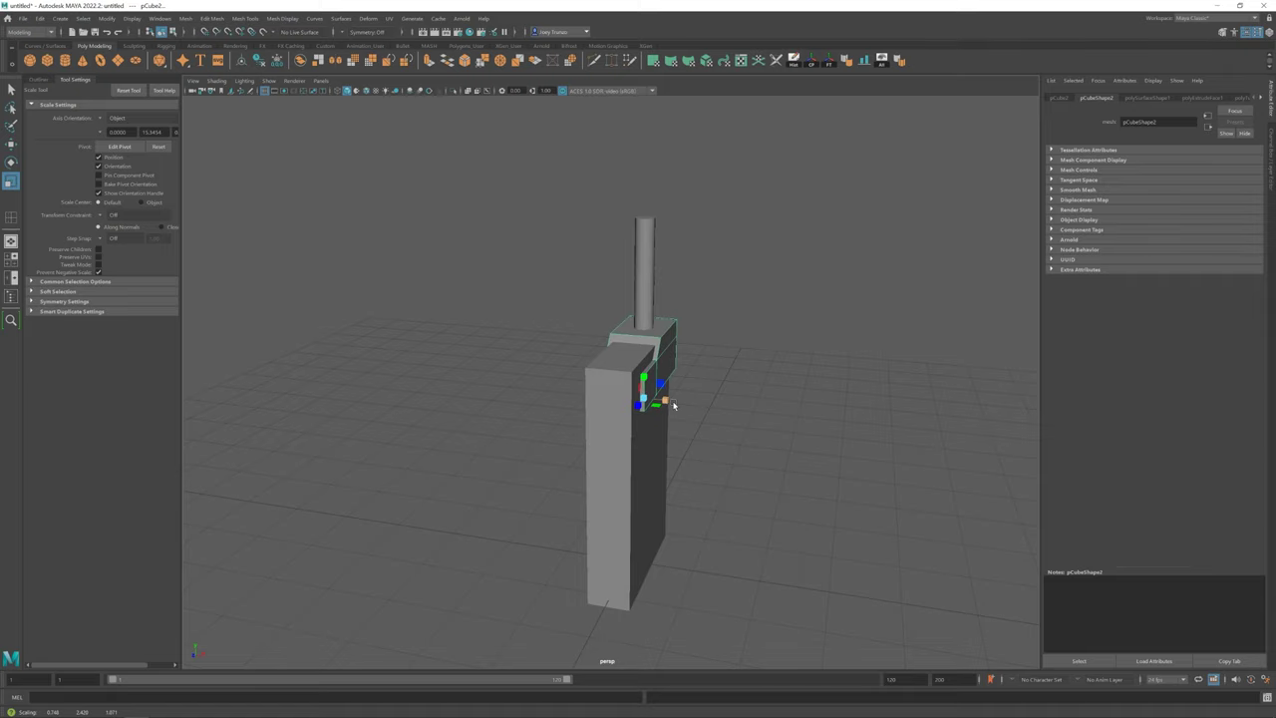
left_click_drag(673, 404, 640, 387, "alt")
key("w")
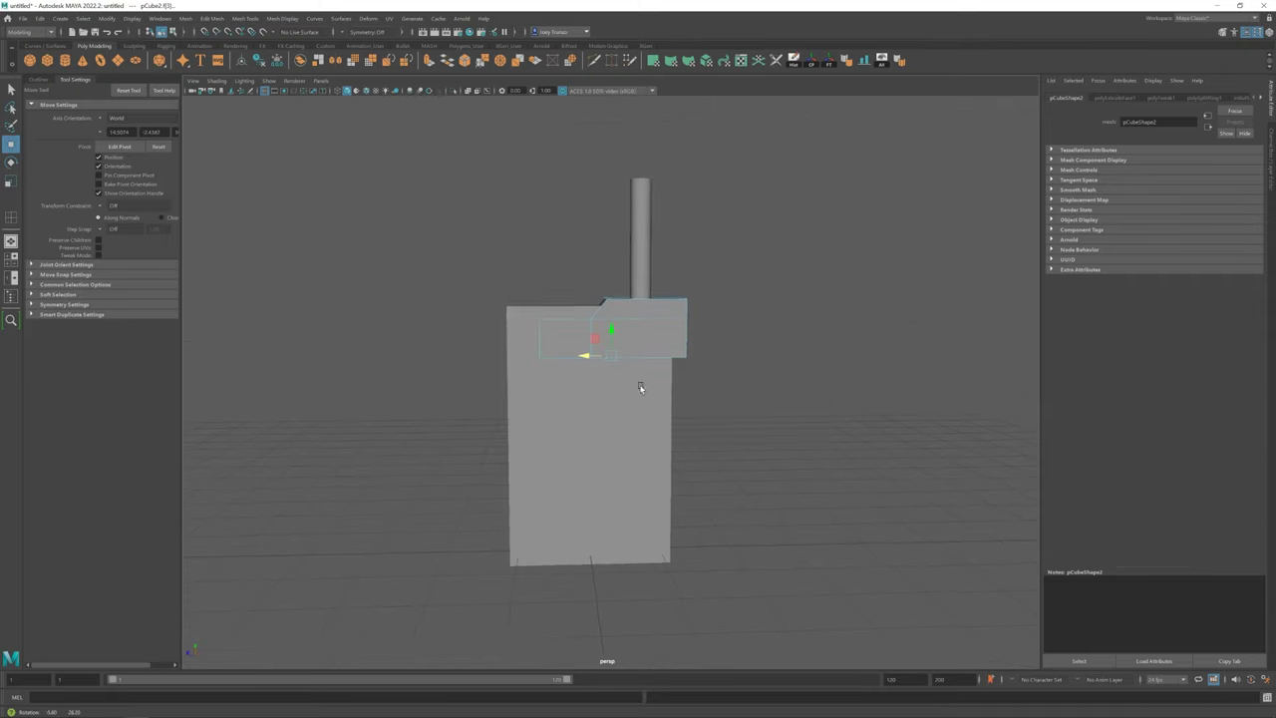
middle_click_drag(609, 330, 514, 330, "alt")
left_click(265, 18)
Insert an edge loop on the top section and pull the extruded edges down the body's front
left_click(284, 106)
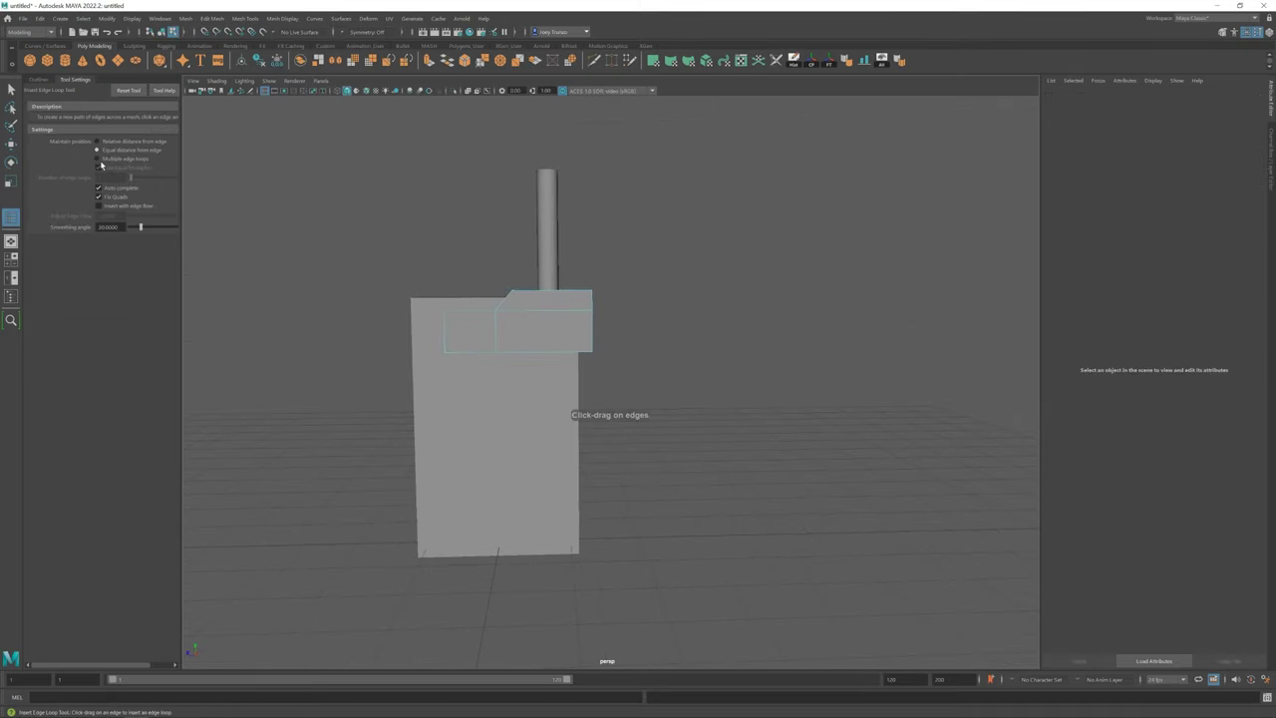
left_click(587, 293)
key("w")
mouse_move(587, 293)
left_mouse_down("alt")
mouse_move(520, 359)
mouse_move(550, 344)
mouse_move(538, 388)
left_mouse_up("alt")
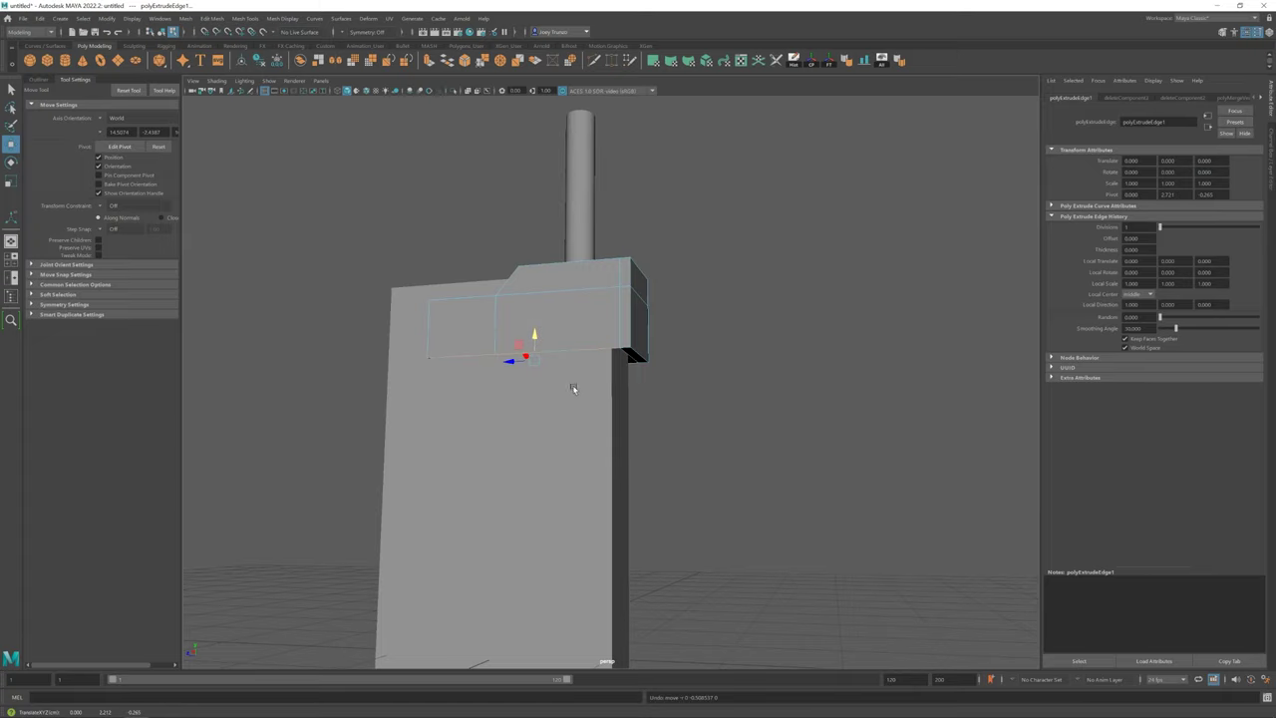
left_click_drag(573, 387, 585, 389, "alt")
mouse_move(535, 336)
left_mouse_down()
mouse_move(585, 443)
mouse_move(552, 395)
mouse_move(583, 242)
left_mouse_up()
scroll(551, 372, "down", 3)
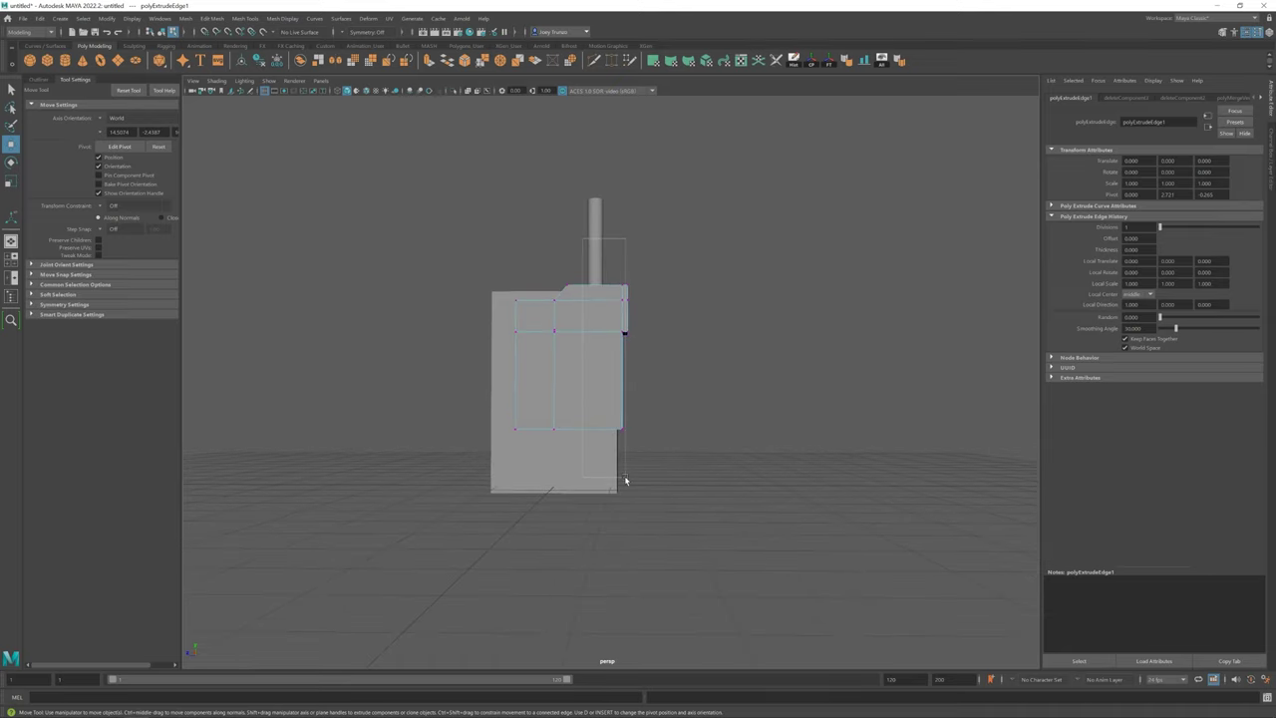
Extrude the edges again to outline the tall front panel, undoing a stray move
key("F9")
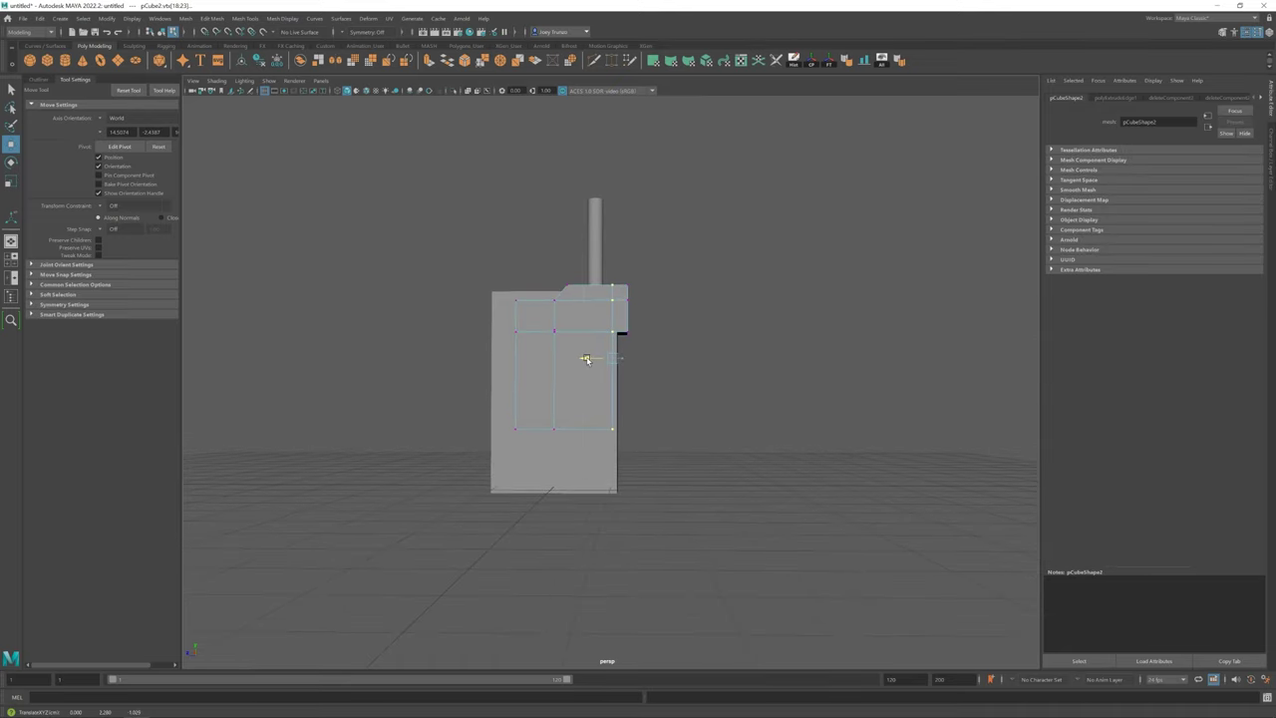
scroll(619, 299, "up", 3)
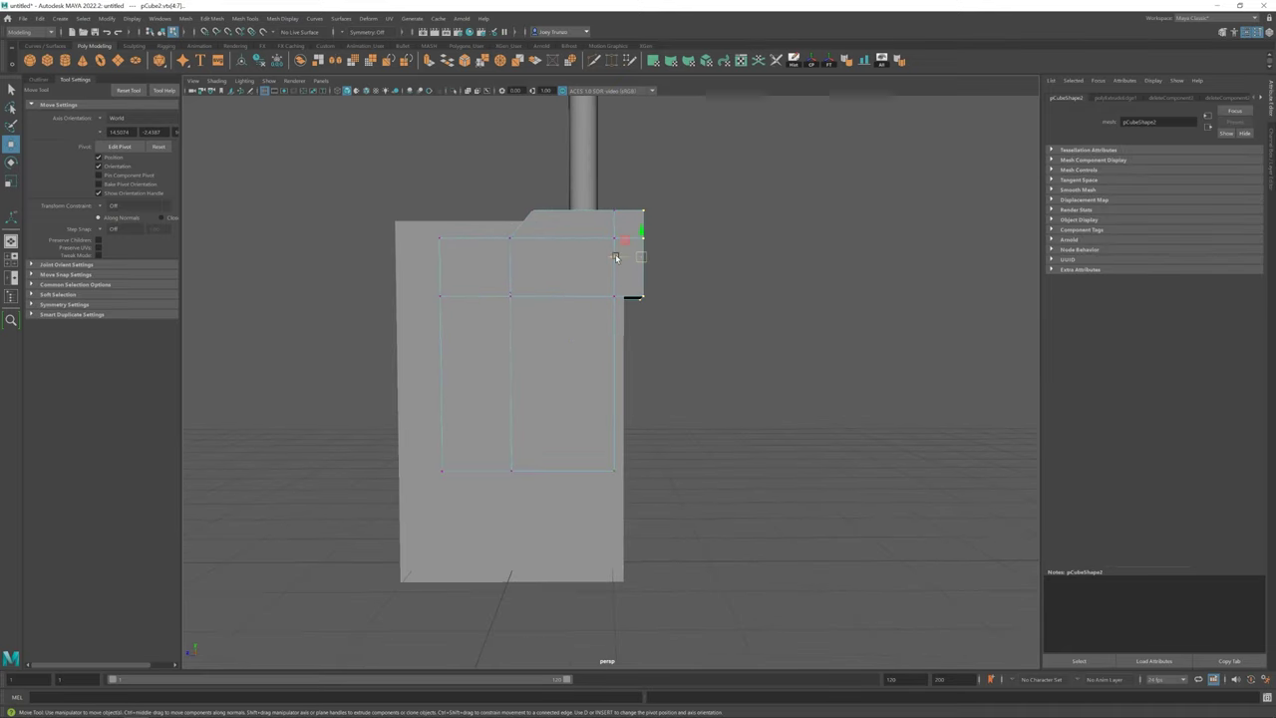
mouse_move(606, 256)
left_mouse_down("alt")
mouse_move(578, 302)
mouse_move(535, 175)
mouse_move(585, 299)
mouse_move(596, 375)
mouse_move(493, 160)
left_mouse_up("alt")
key("ctrl+e")
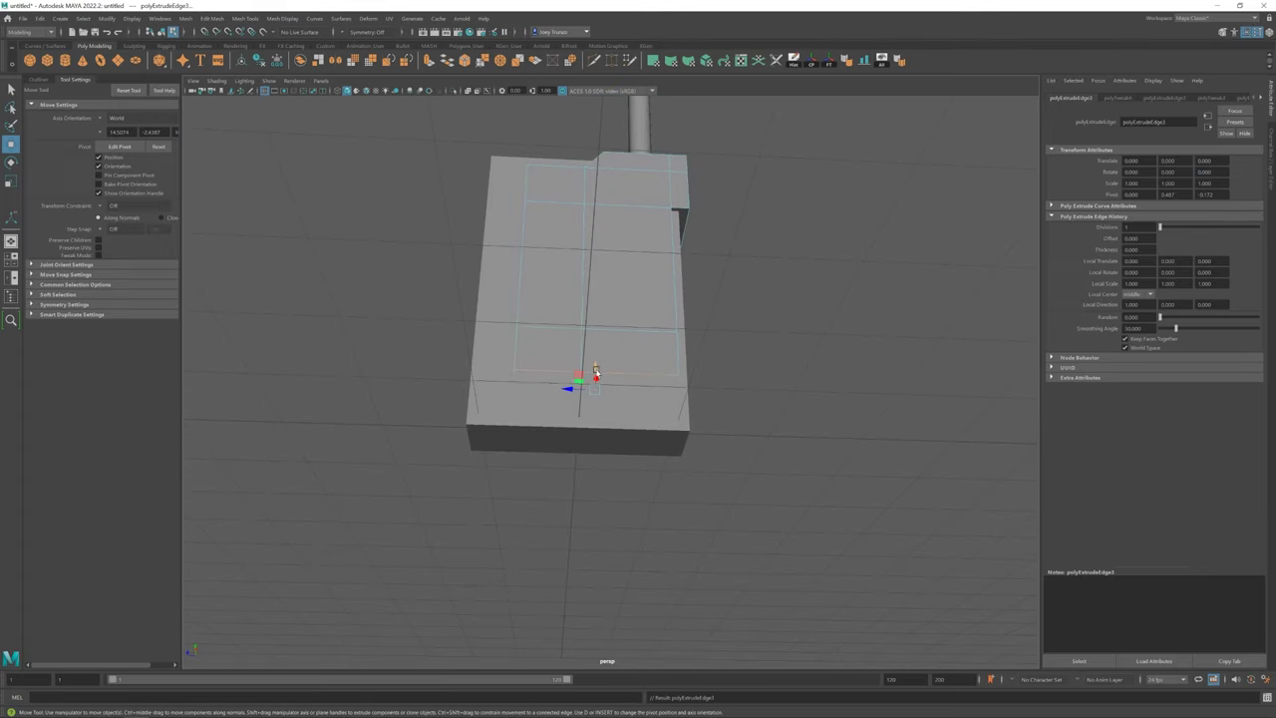
left_click(595, 372)
key("ctrl+z")
key("ctrl+z")
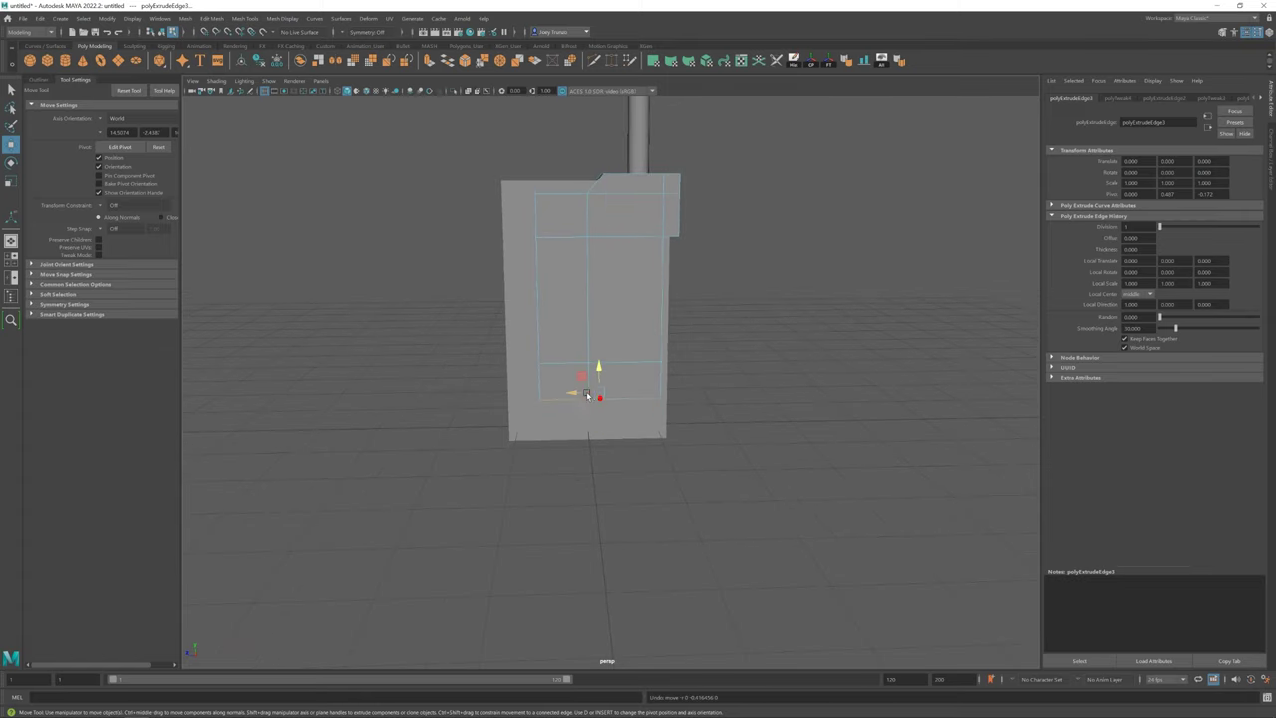
left_click_drag(503, 125, 512, 317, "alt")
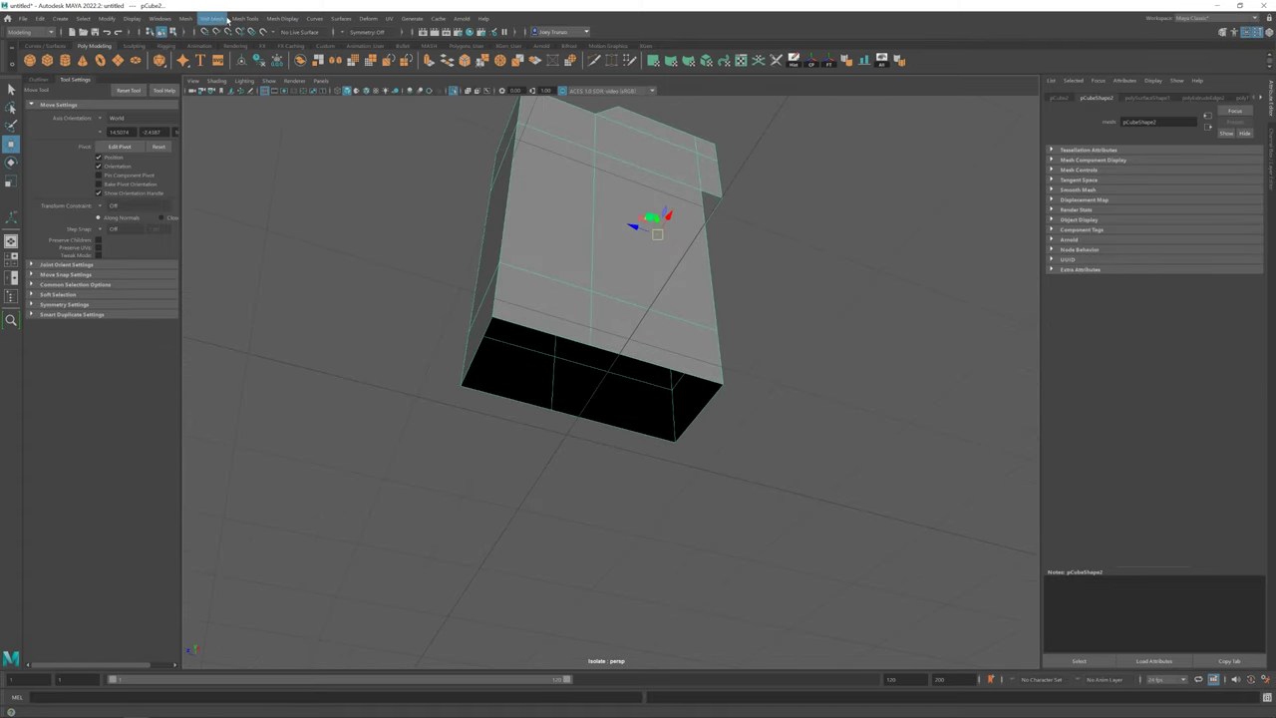
Cap the open bottom of the front panel with an appended polygon face
left_click(482, 403)
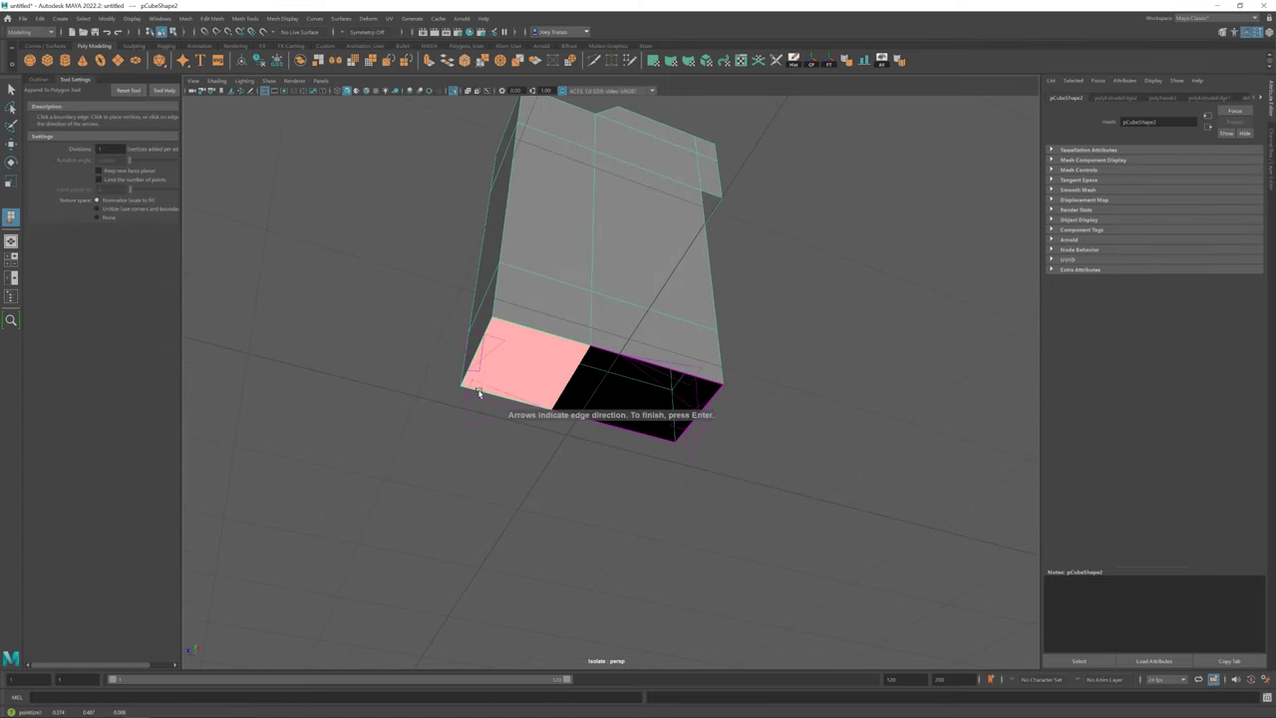
key("Return")
mouse_move(606, 368)
left_mouse_down("alt")
mouse_move(529, 342)
mouse_move(492, 370)
left_mouse_up("alt")
left_click(475, 359)
left_click(244, 18)
Add an edge loop near the panel's bottom and extrude its left edge outward
left_click(286, 106)
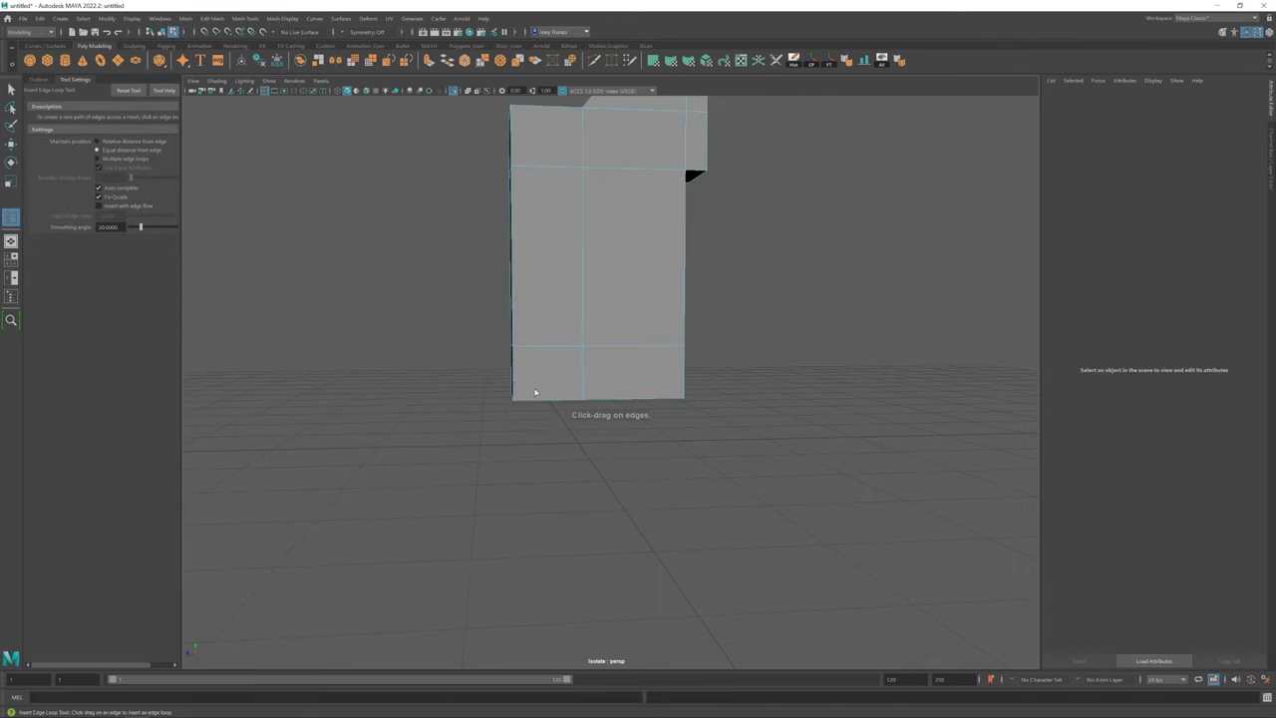
left_click(512, 375)
key("w")
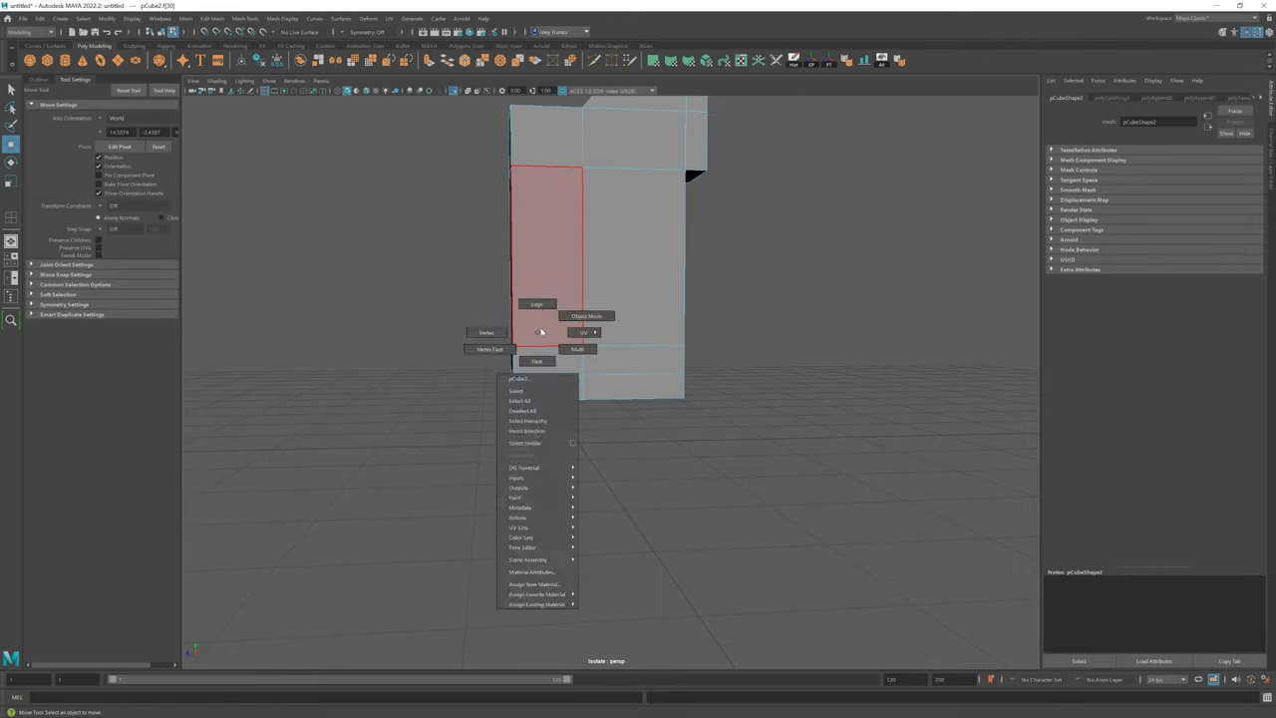
right_click_drag(508, 356, 486, 351, "shift")
left_click_drag(484, 359, 458, 359)
left_click(455, 93)
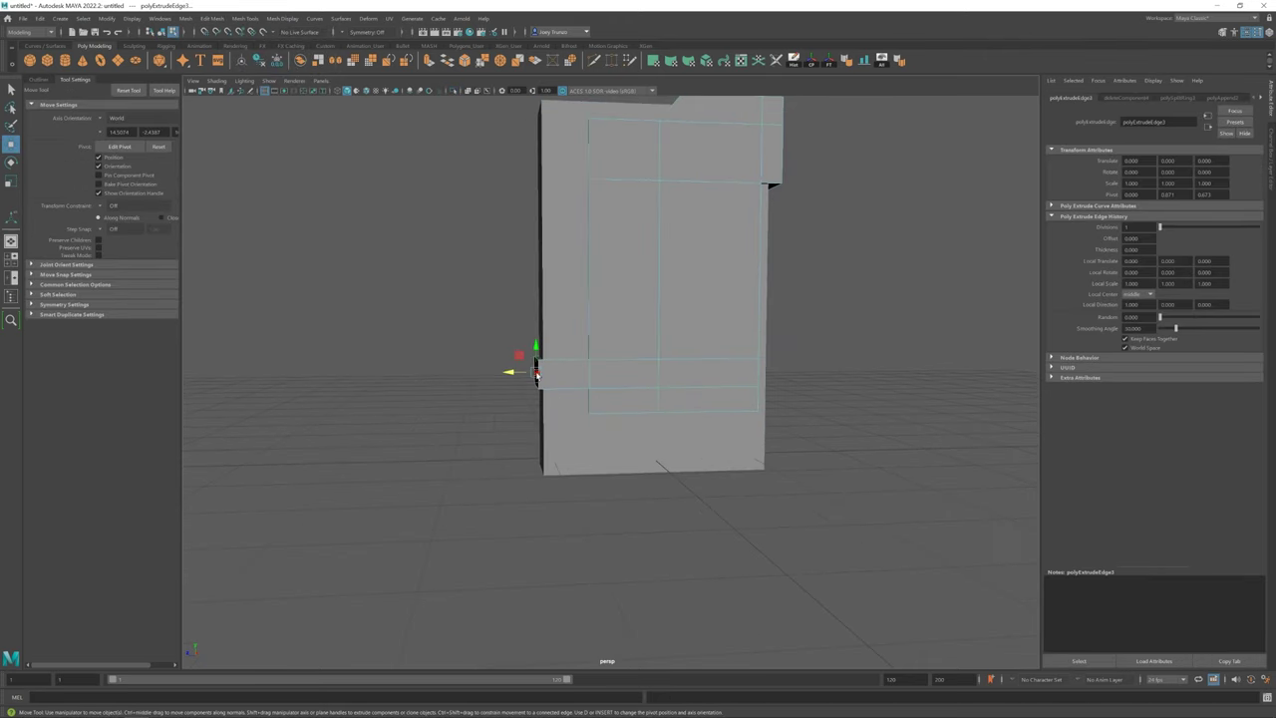
scroll(495, 379, "down", 3)
Select the open border vertices and close the hole with Mesh > Fill Hole
right_click_drag(496, 379, 455, 376)
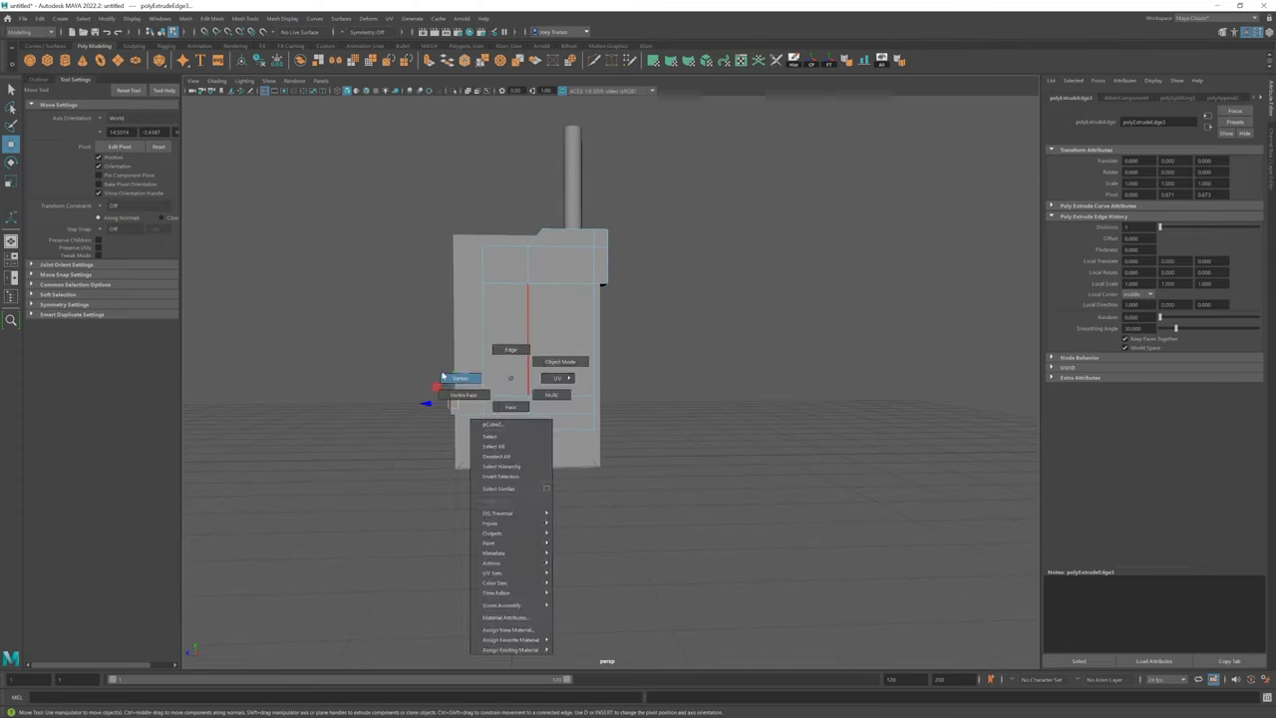
left_click_drag(468, 297, 603, 317)
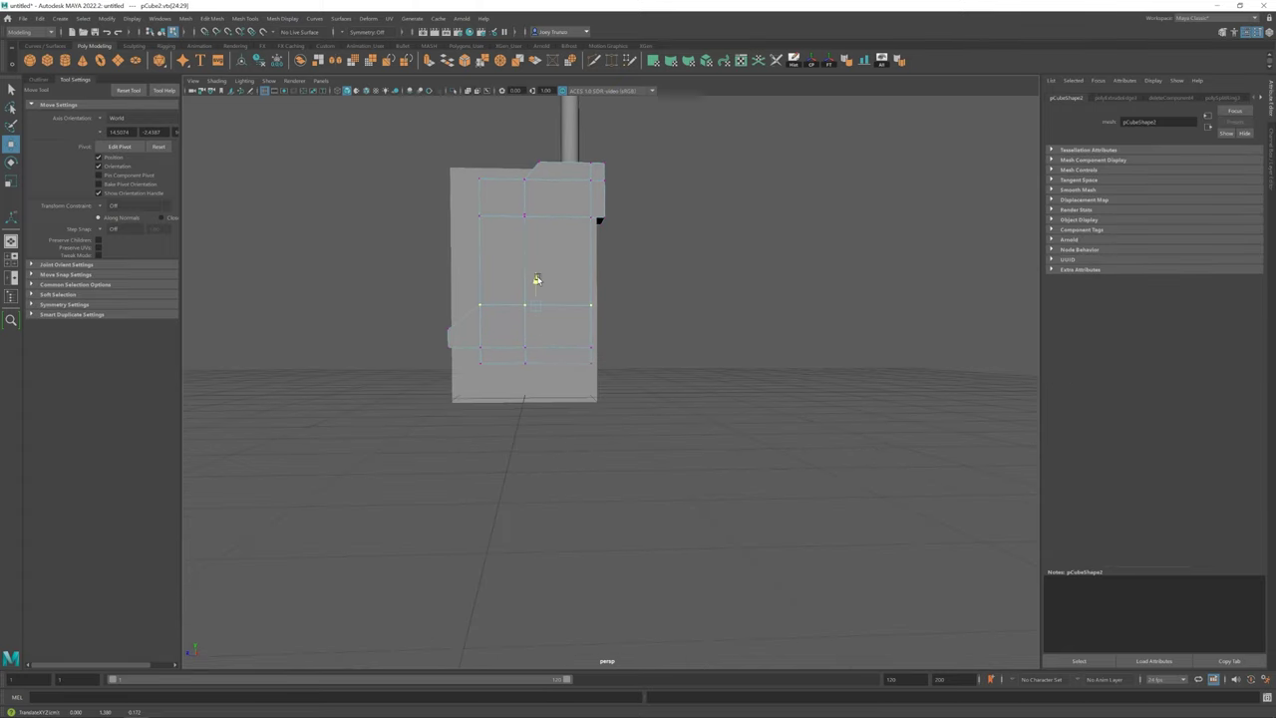
right_click_drag(536, 279, 471, 223, "alt")
mouse_move(488, 306)
left_mouse_down("alt")
mouse_move(569, 316)
mouse_move(498, 308)
mouse_move(570, 279)
mouse_move(595, 310)
left_mouse_up("alt")
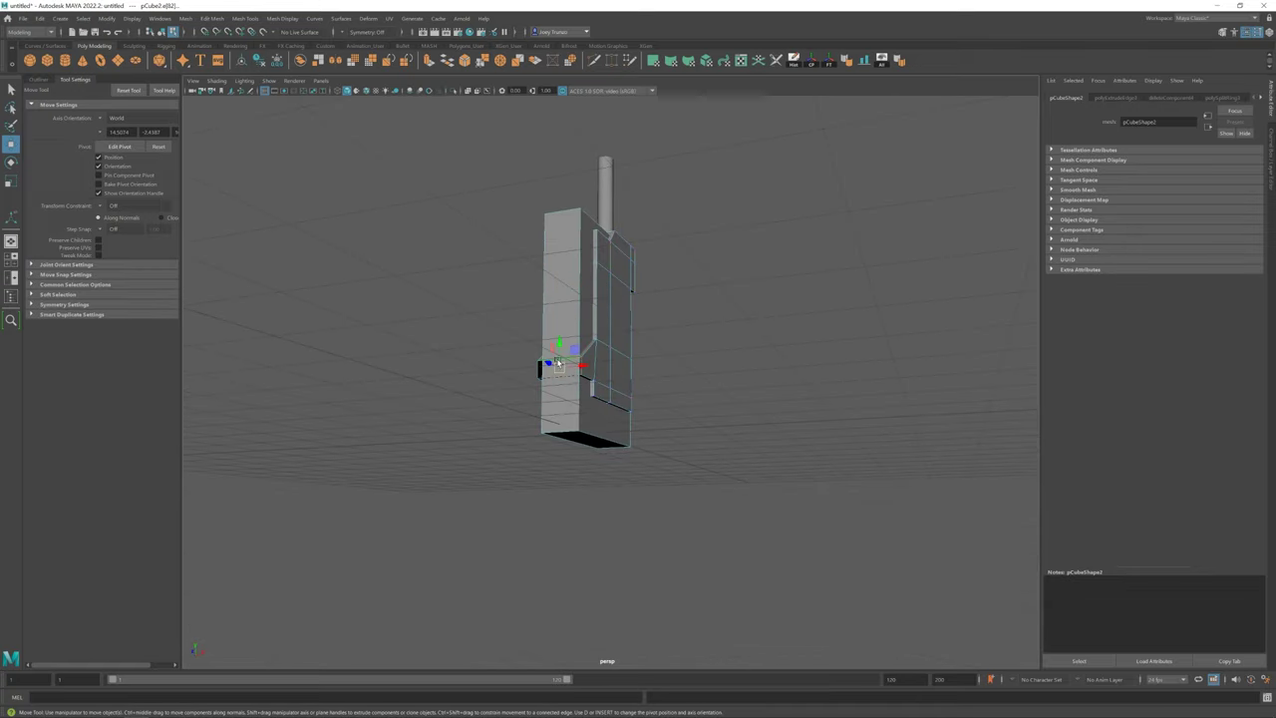
left_click(185, 18)
left_click(209, 95)
mouse_move(731, 251)
left_mouse_down("alt")
mouse_move(661, 362)
mouse_move(655, 328)
mouse_move(649, 373)
mouse_move(659, 341)
left_mouse_up("alt")
scroll(659, 341, "up", 2)
right_click_drag(579, 305, 529, 305)
Scale the body's bottom row of vertices to reshape the side profile
left_click_drag(675, 356, 499, 384)
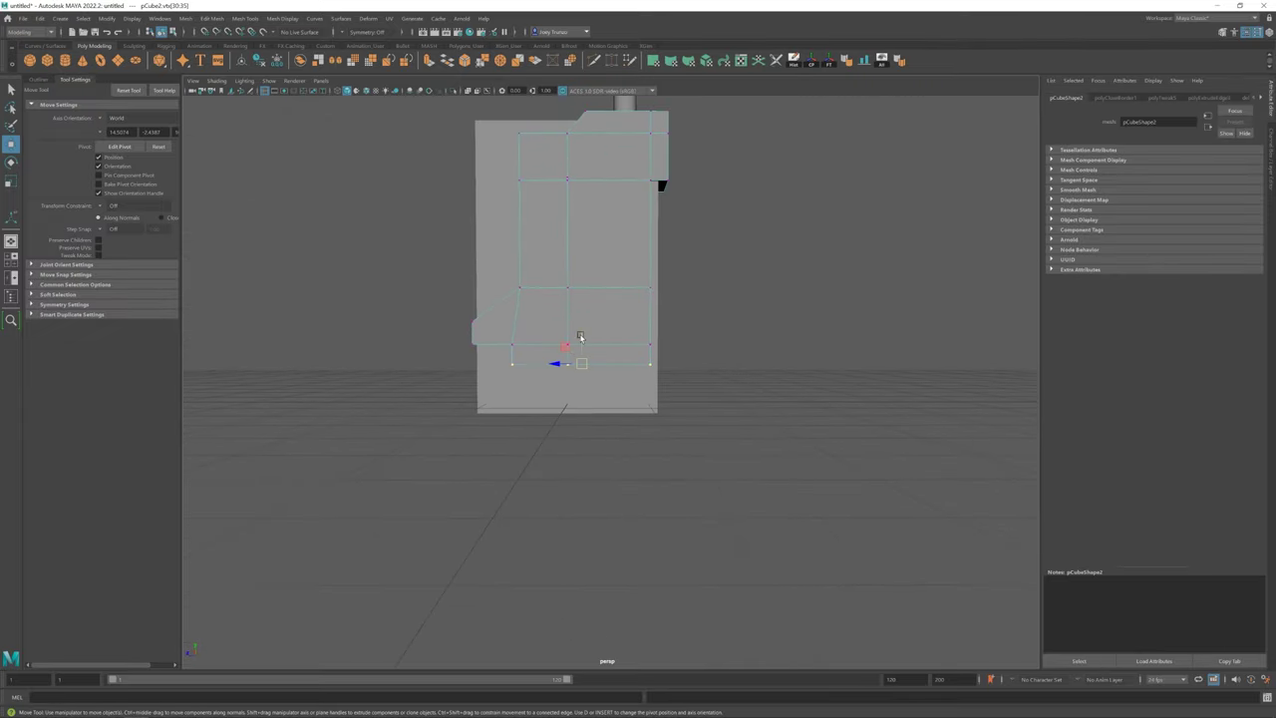
key("r")
left_click_drag(581, 344, 546, 347, "alt")
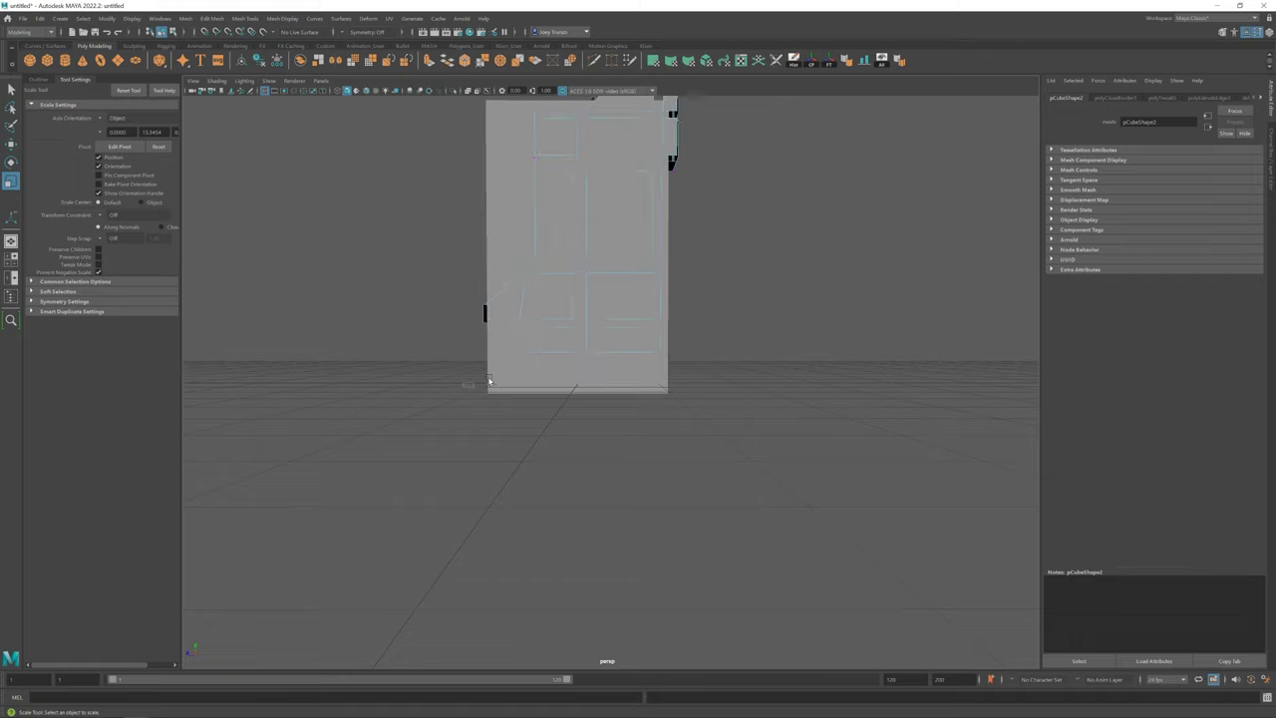
key("w")
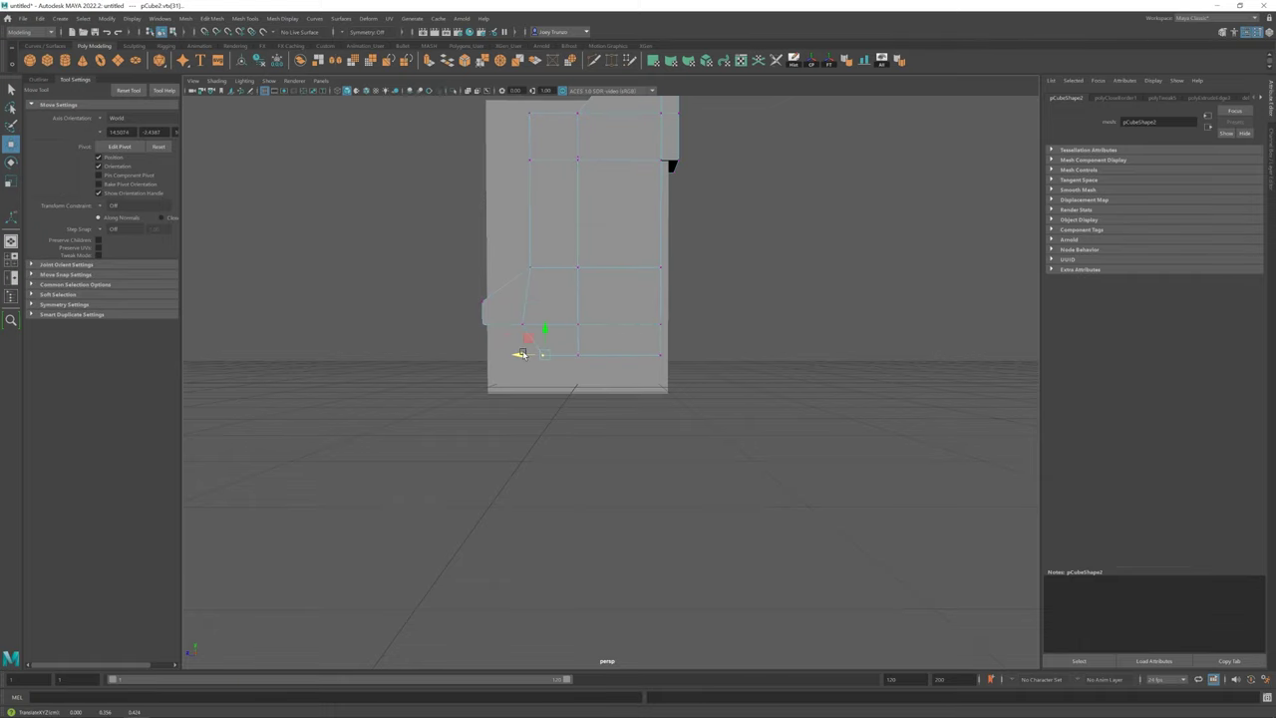
left_click_drag(520, 353, 556, 362, "alt")
Extrude the side-profile edges from the body's lower-left corner
left_click(517, 337)
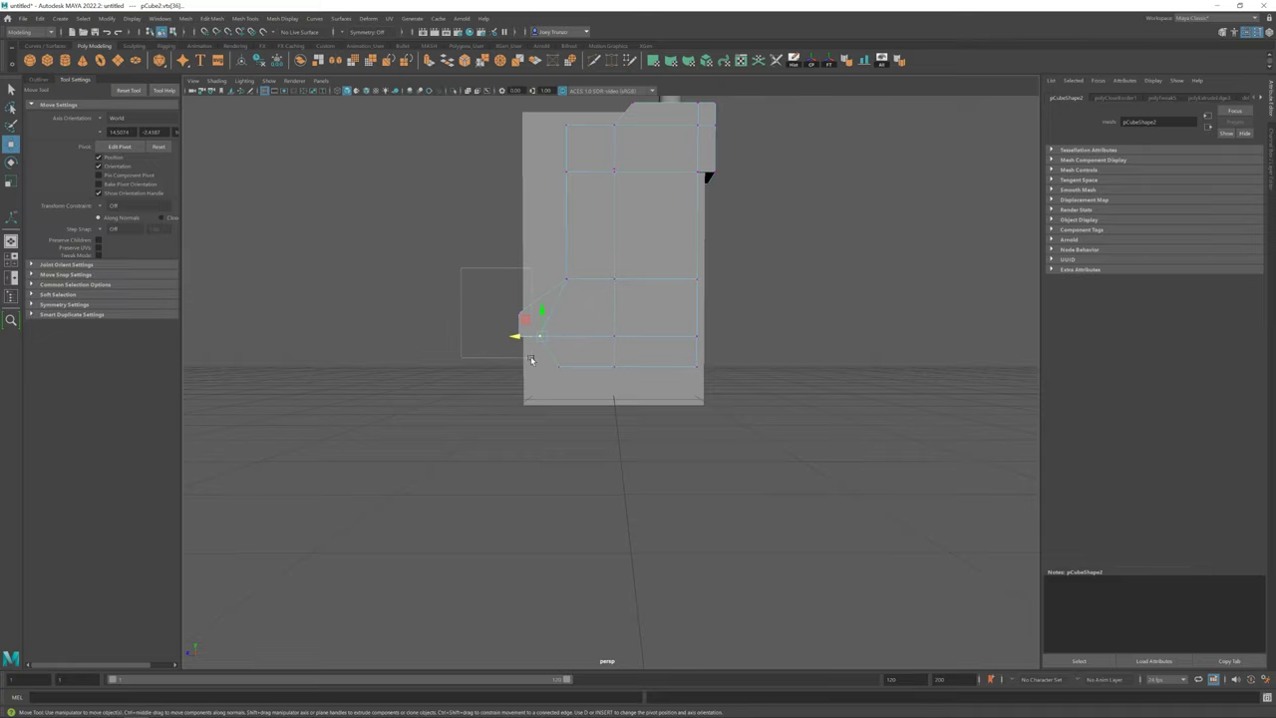
mouse_move(493, 330)
left_mouse_down("alt")
mouse_move(625, 354)
mouse_move(648, 342)
mouse_move(575, 353)
mouse_move(559, 345)
mouse_move(596, 326)
mouse_move(558, 309)
left_mouse_up("alt")
right_click_drag(558, 309, 584, 370, "shift")
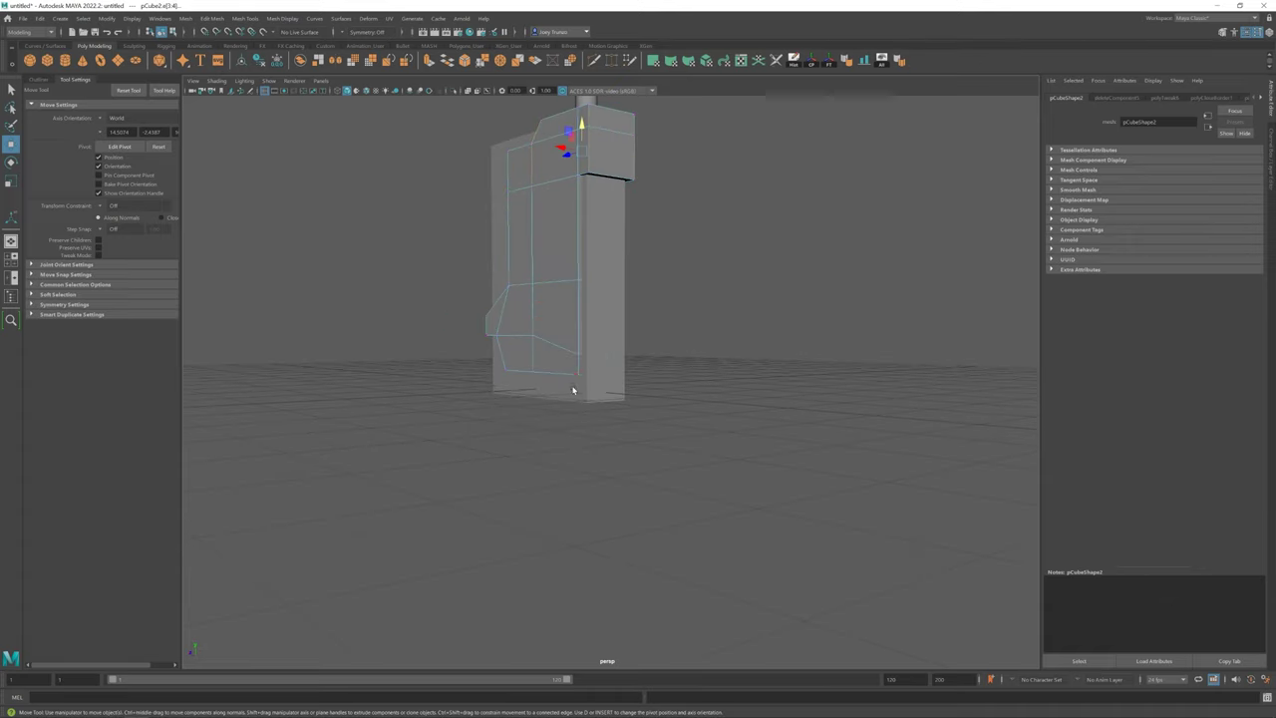
mouse_move(580, 368)
left_mouse_down("alt")
mouse_move(584, 299)
mouse_move(658, 365)
mouse_move(604, 176)
left_mouse_up("alt")
key("w")
key("F8")
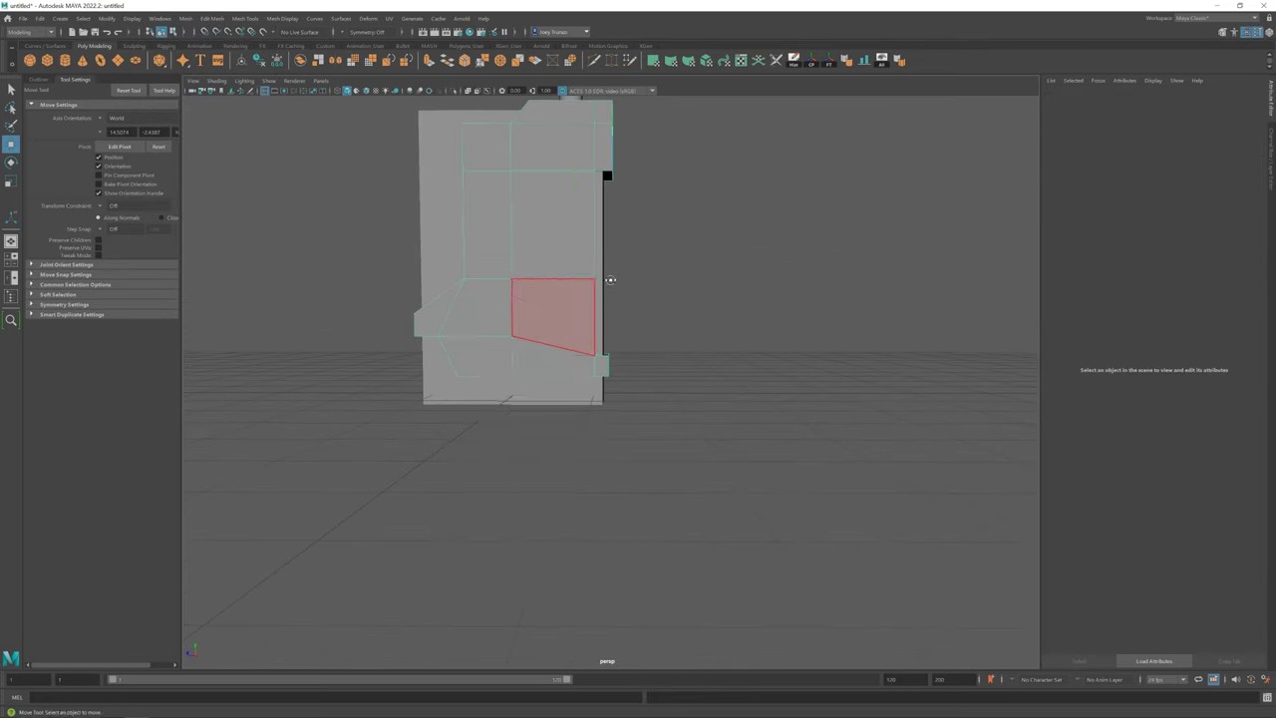
Select the body's two bottom vertices in vertex mode for adjustment
left_click(614, 134)
mouse_move(614, 133)
left_mouse_down("alt")
mouse_move(614, 370)
mouse_move(757, 268)
mouse_move(672, 313)
left_mouse_up("alt")
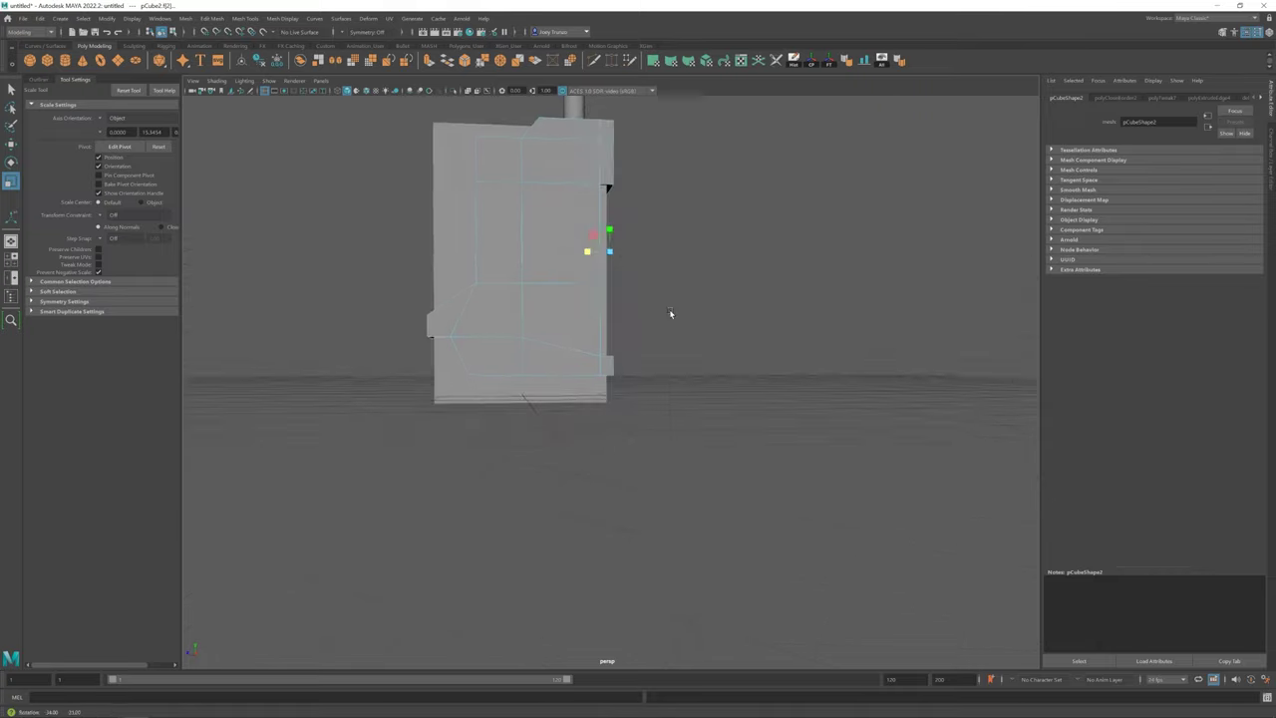
left_click(740, 202)
mouse_move(741, 203)
left_mouse_down("alt")
mouse_move(563, 332)
mouse_move(652, 390)
left_mouse_up("alt")
left_click(592, 346)
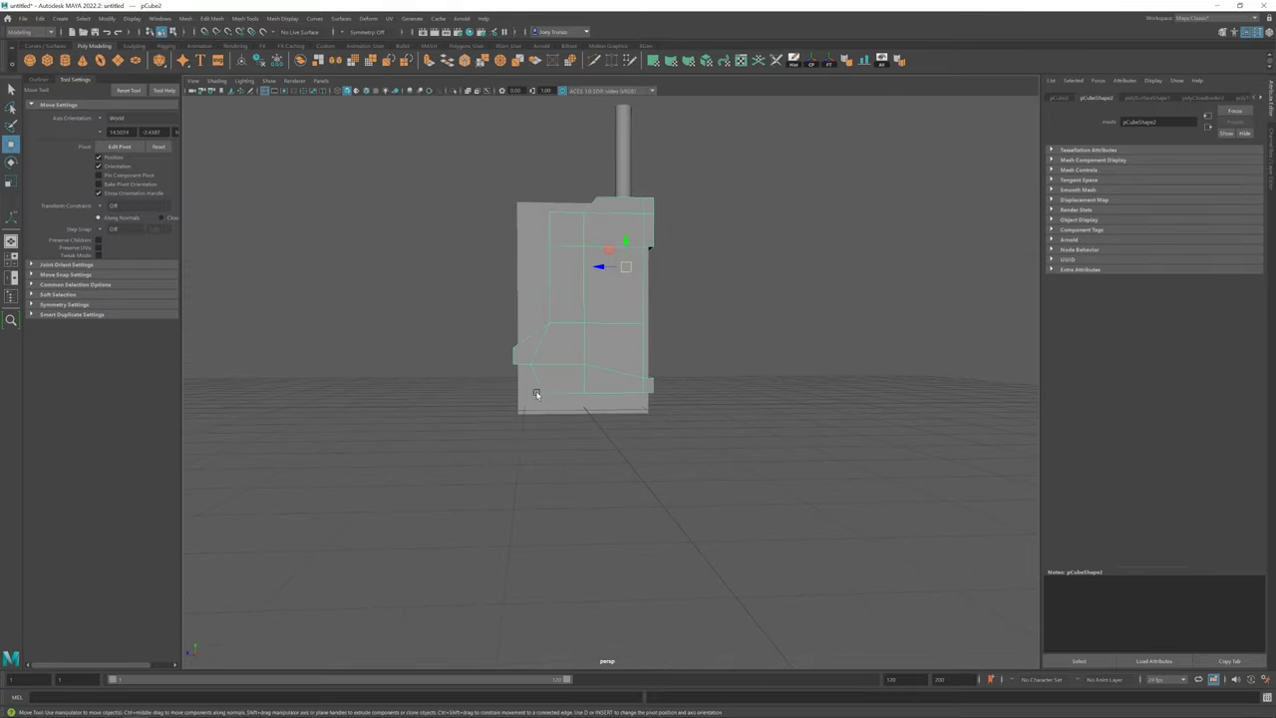
key("F9")
mouse_move(503, 384)
left_mouse_down()
mouse_move(598, 419)
mouse_move(541, 305)
left_mouse_up()
right_click_drag(541, 309, 574, 387, "alt")
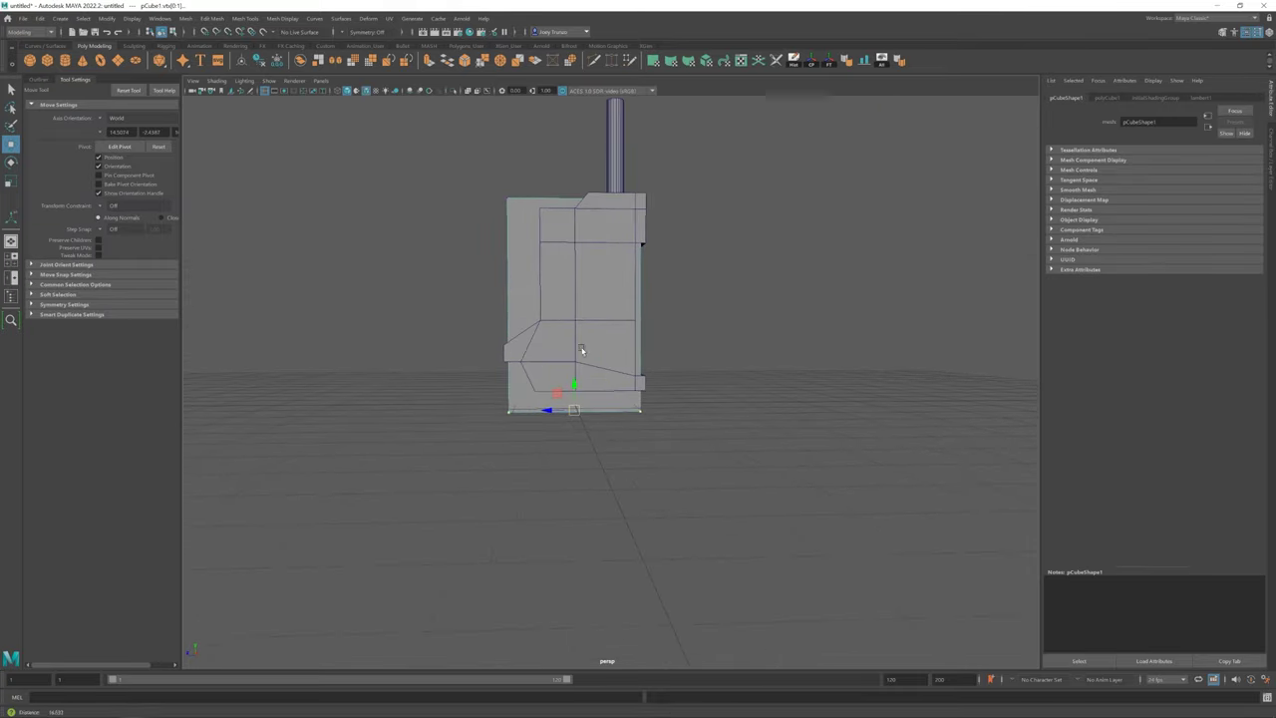
left_click(727, 270)
Select the small pCube3 block at the body's lower front for scaling
left_click(538, 388)
mouse_move(475, 418)
left_mouse_down("alt")
mouse_move(564, 377)
mouse_move(656, 446)
mouse_move(367, 249)
left_mouse_up("alt")
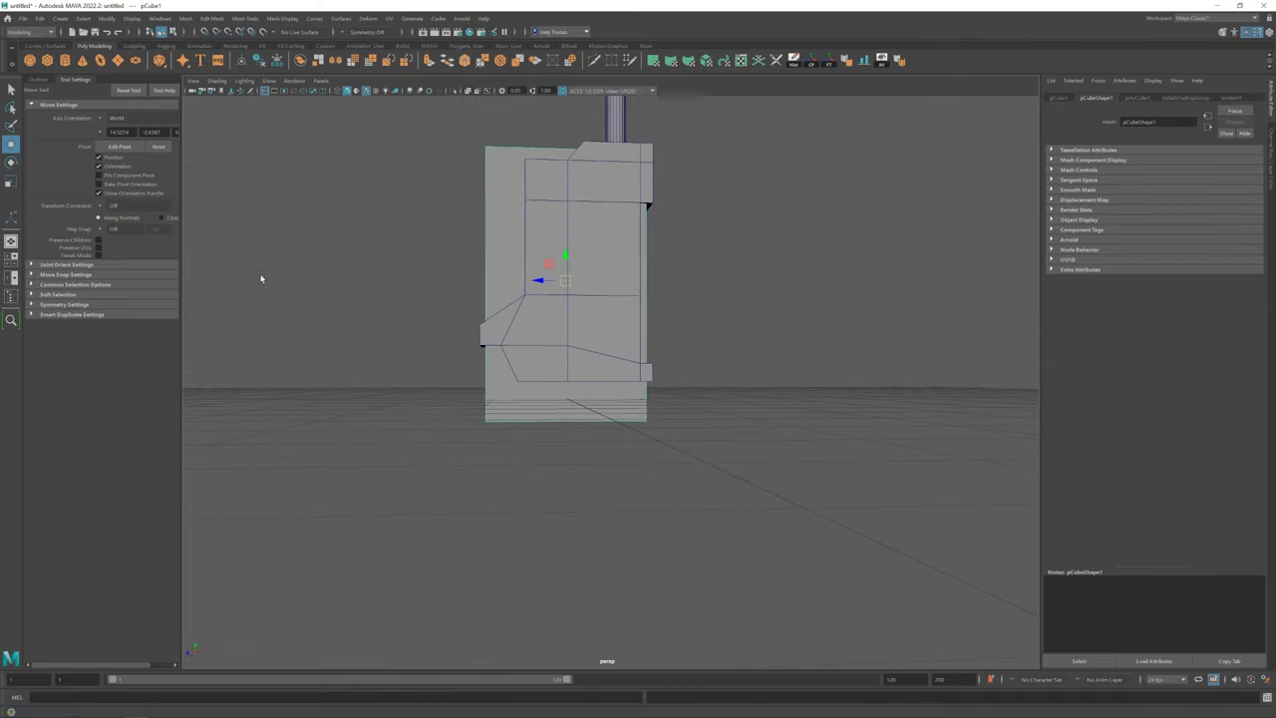
left_click(567, 427)
mouse_move(261, 278)
left_mouse_down("alt")
mouse_move(567, 426)
mouse_move(638, 398)
mouse_move(521, 407)
left_mouse_up("alt")
key("r")
Insert an edge loop across the main body
key("w")
left_click(529, 415)
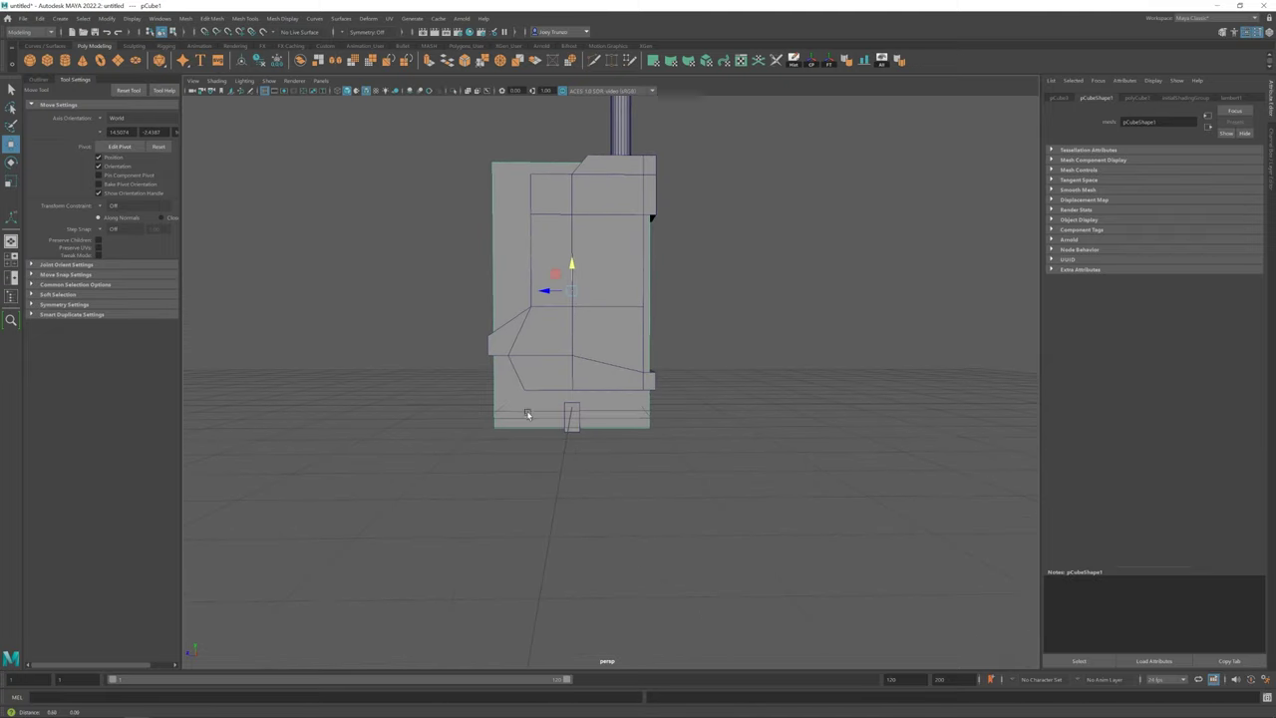
left_click(245, 18)
left_click(266, 96)
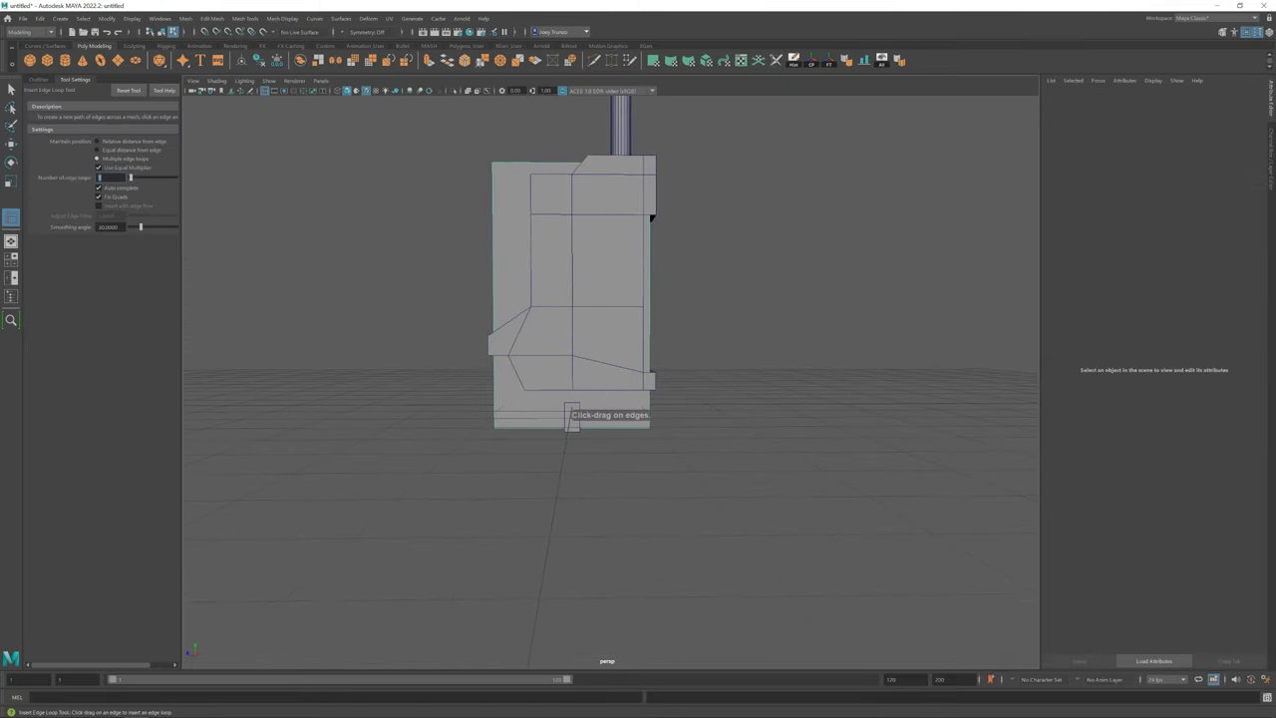
left_click(570, 184)
key("w")
key("f")
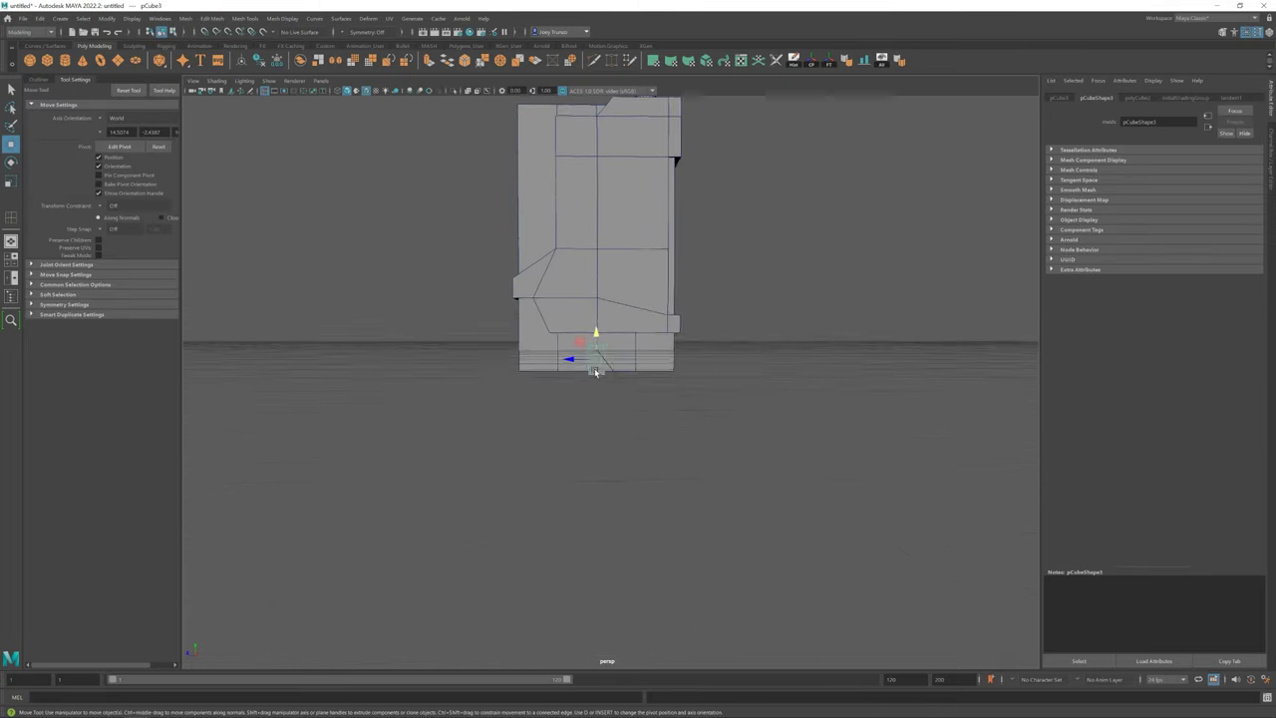
Duplicate the small bottom block twice, placing and scaling the copies along the bottom
left_click(506, 354)
key("ctrl+d")
mouse_move(513, 352)
left_mouse_down()
mouse_move(579, 379)
mouse_move(464, 353)
mouse_move(772, 468)
left_mouse_up()
key("ctrl+d")
key("r")
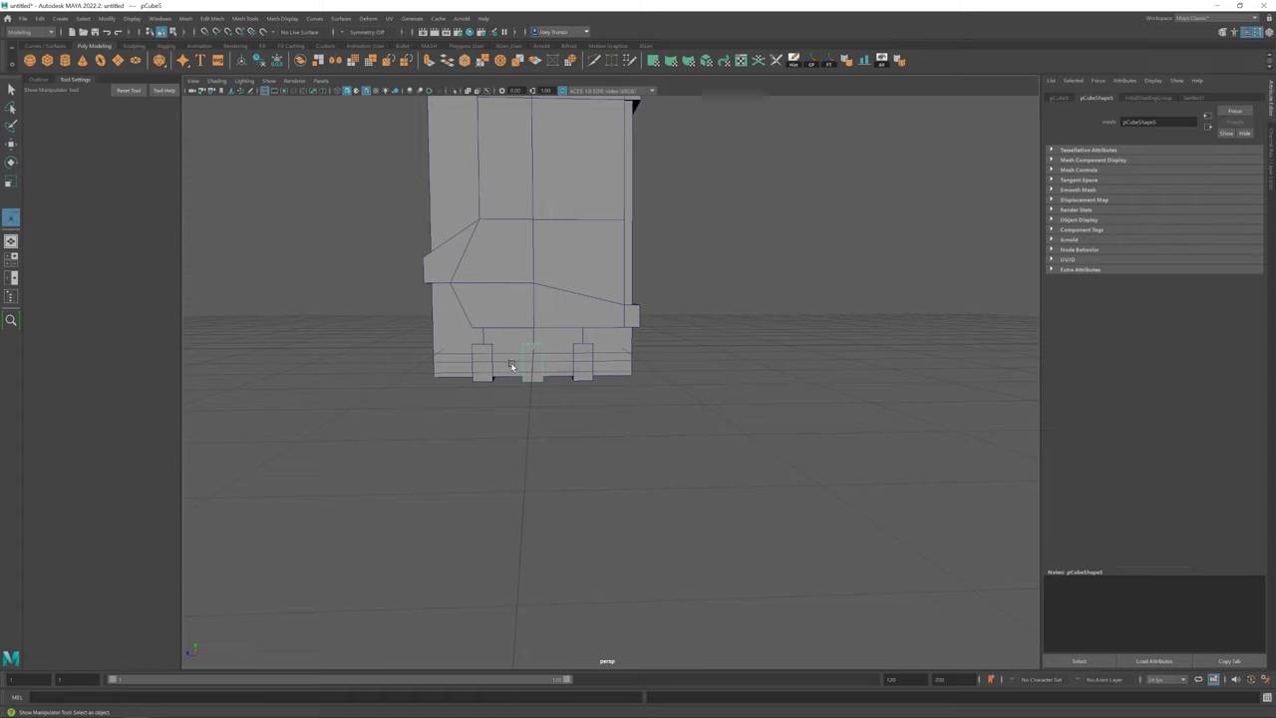
left_click_drag(465, 361, 658, 361, "alt")
key("w")
Add an edge loop to the centre block and extrude its top edges into a notch
left_click(244, 18)
left_click(328, 99)
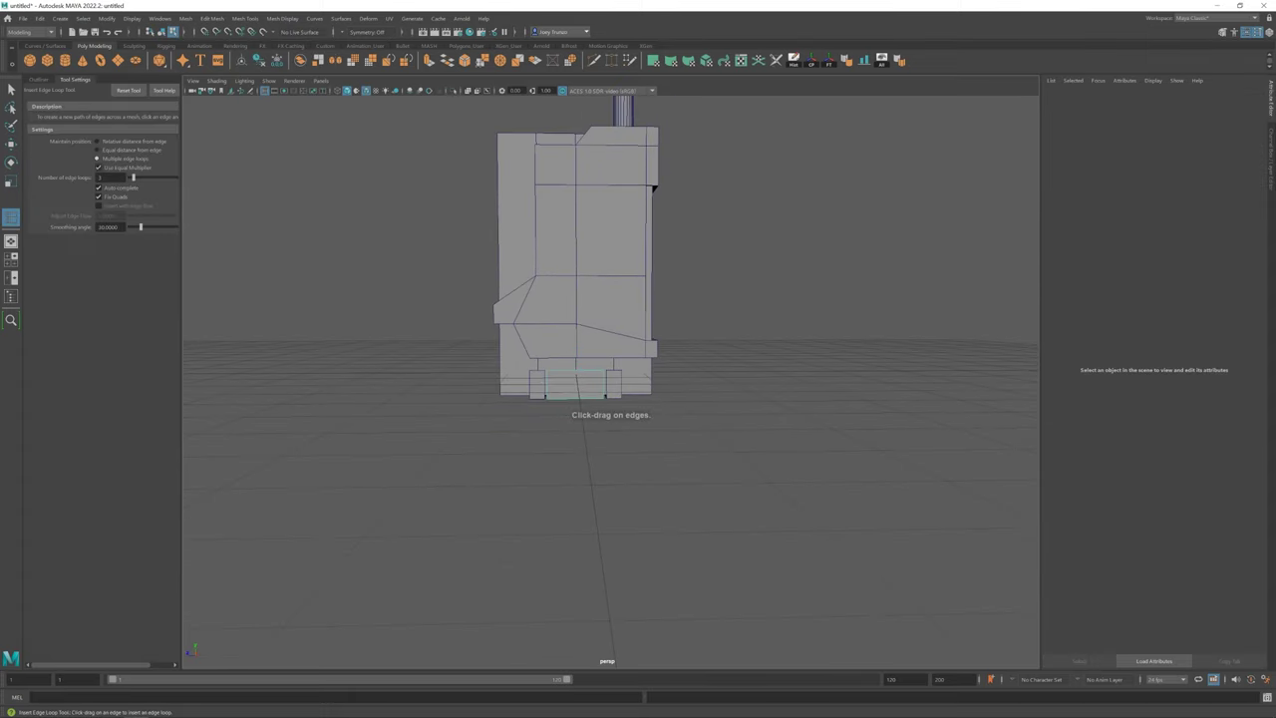
left_click(569, 365)
key("w")
left_click_drag(554, 384, 583, 364)
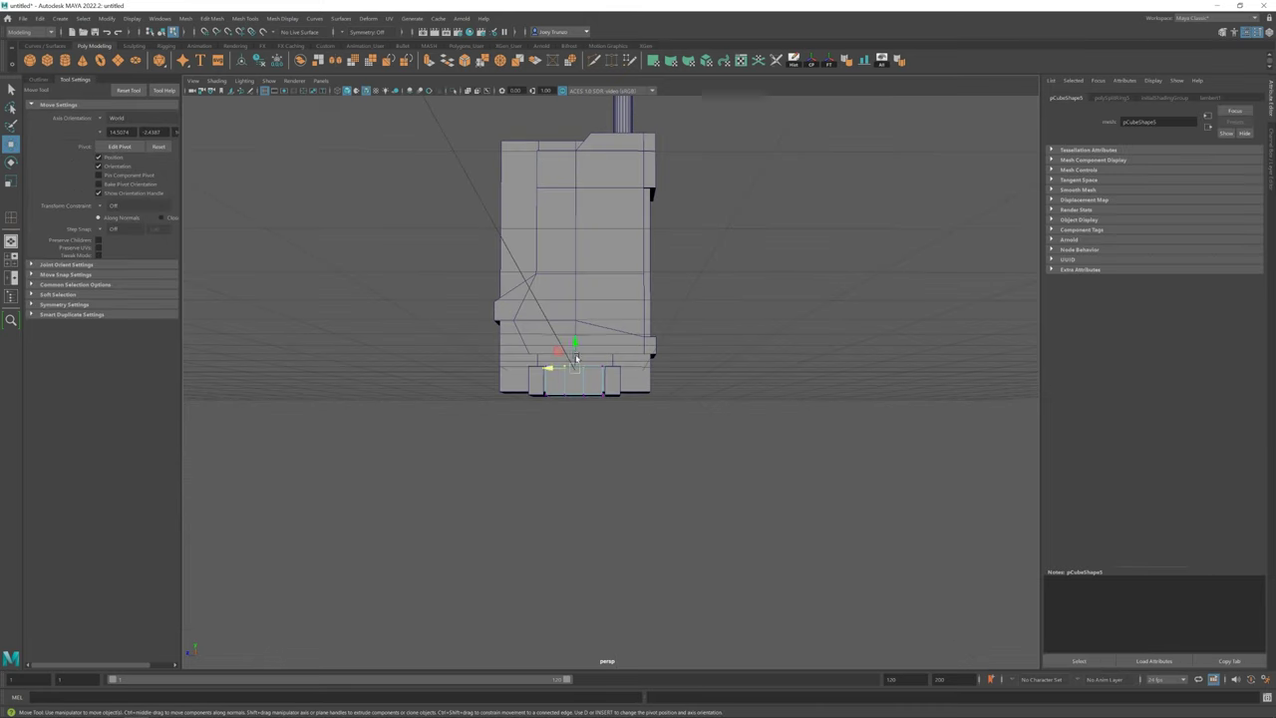
scroll(574, 353, "up", 3)
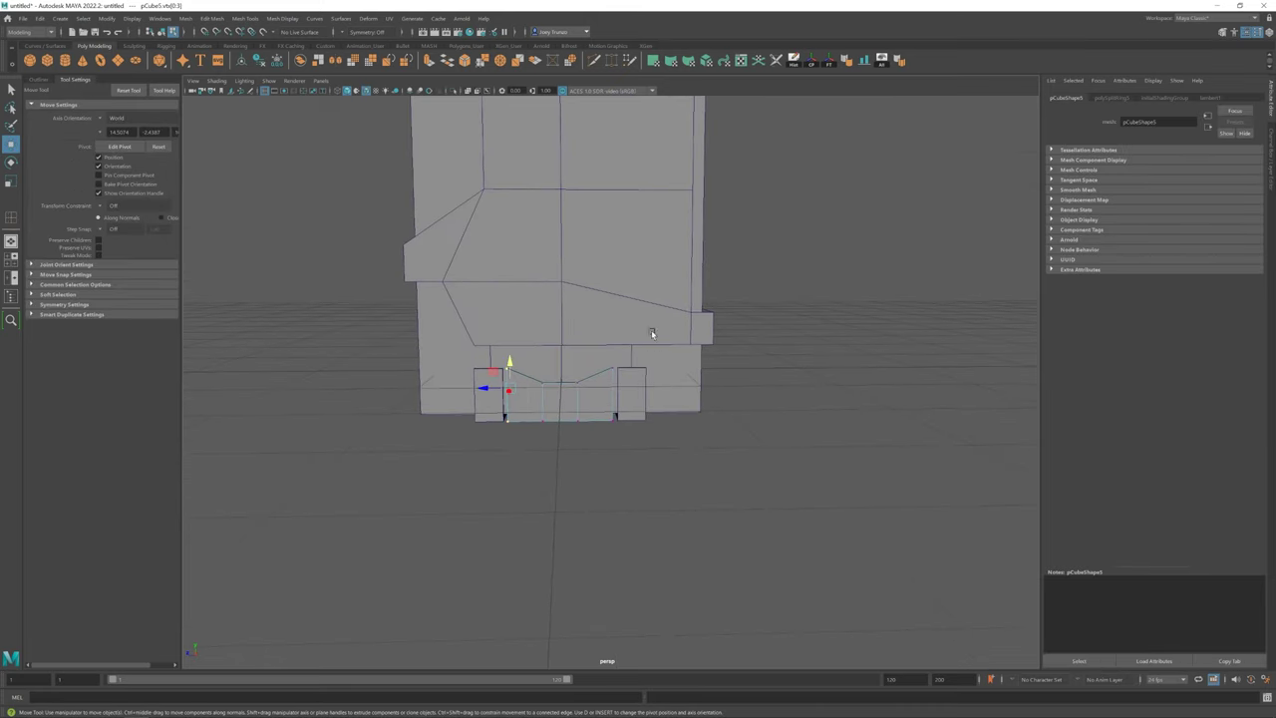
key("r")
left_click_drag(576, 392, 556, 401, "alt")
left_click(556, 399, "shift")
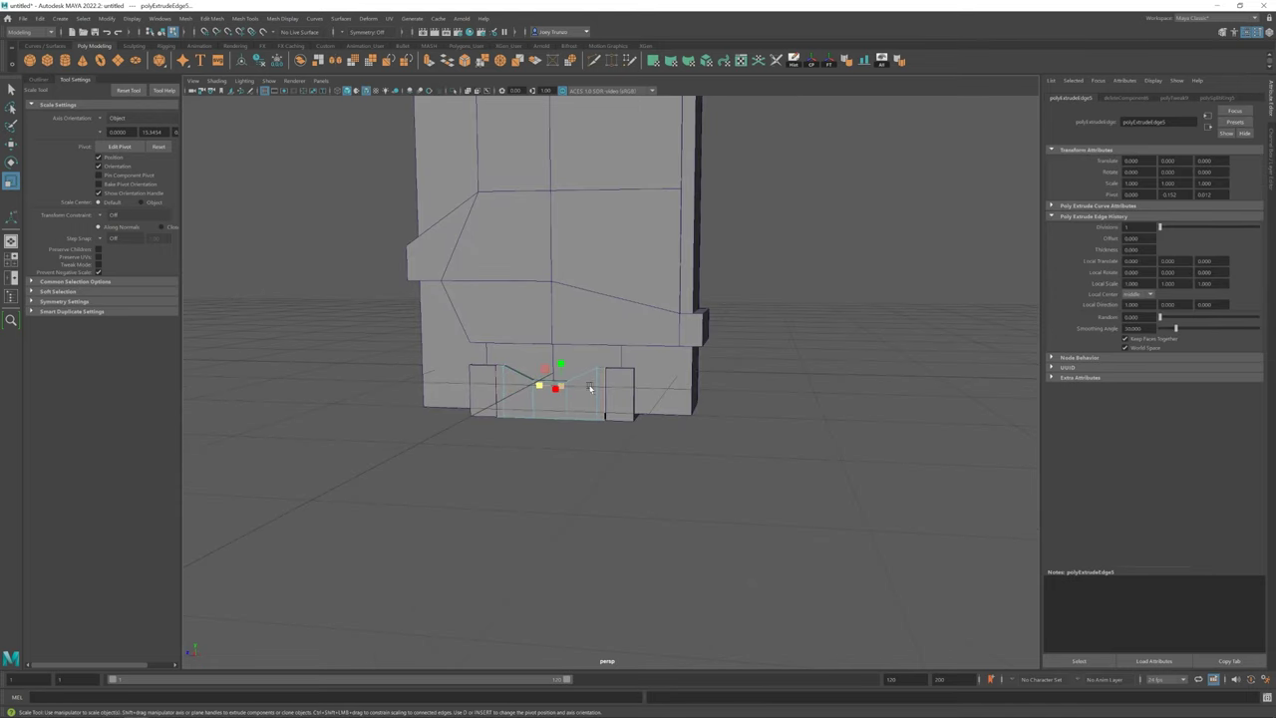
left_click_drag(591, 389, 512, 405, "alt")
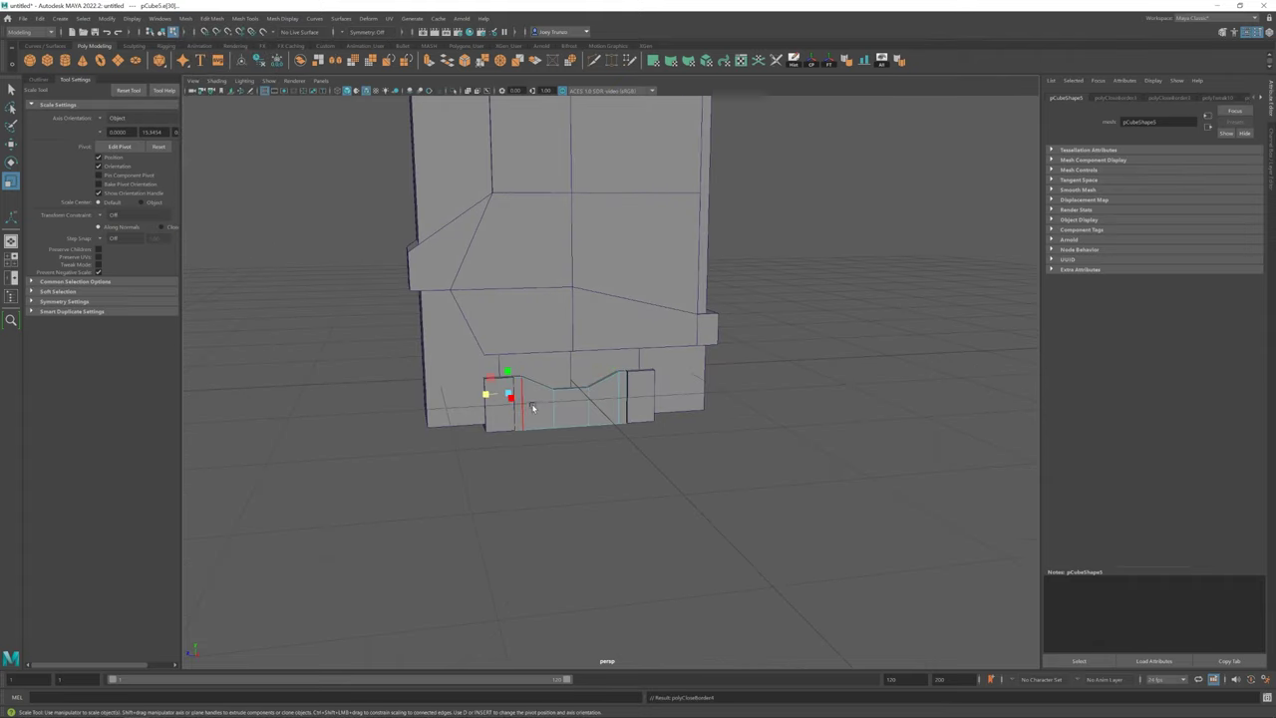
Check the left and right bottom blocks flanking the notched centre piece
key("F8")
left_click(740, 484)
mouse_move(740, 485)
left_mouse_down("alt")
mouse_move(624, 450)
mouse_move(644, 408)
left_mouse_up("alt")
left_click(644, 408)
key("w")
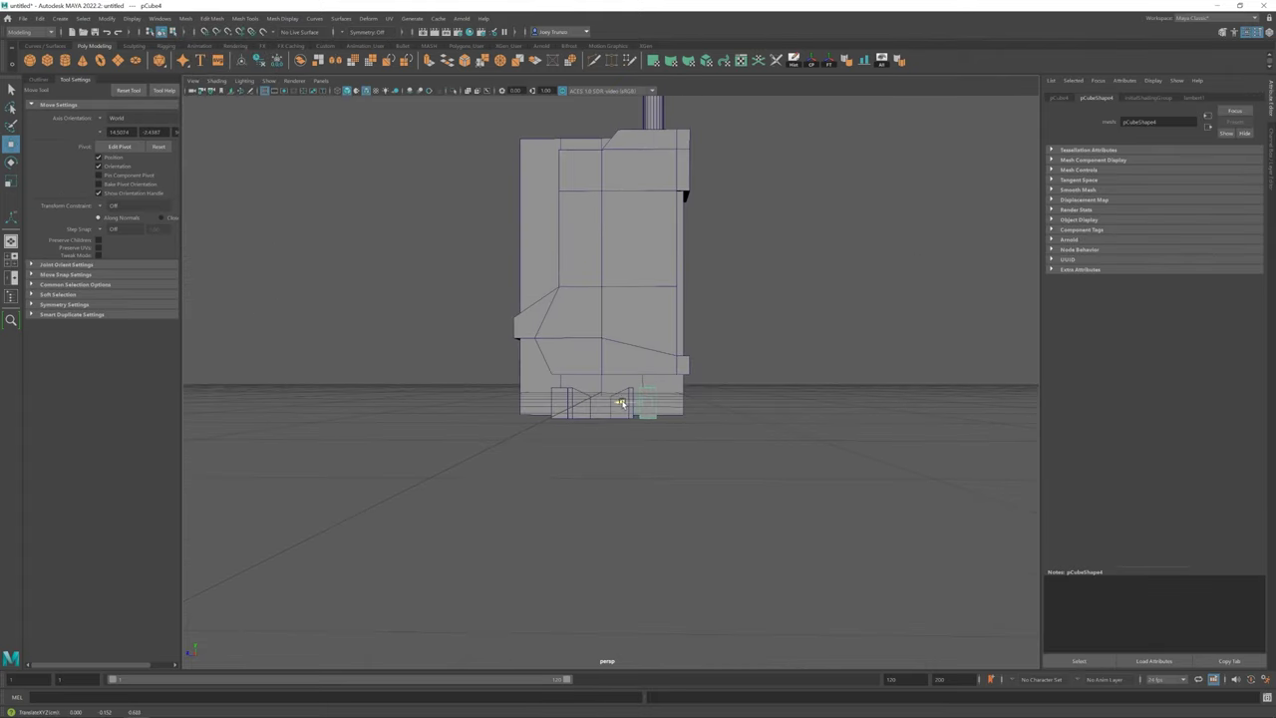
left_click(562, 409)
left_click(625, 440)
scroll(703, 488, "up", 3)
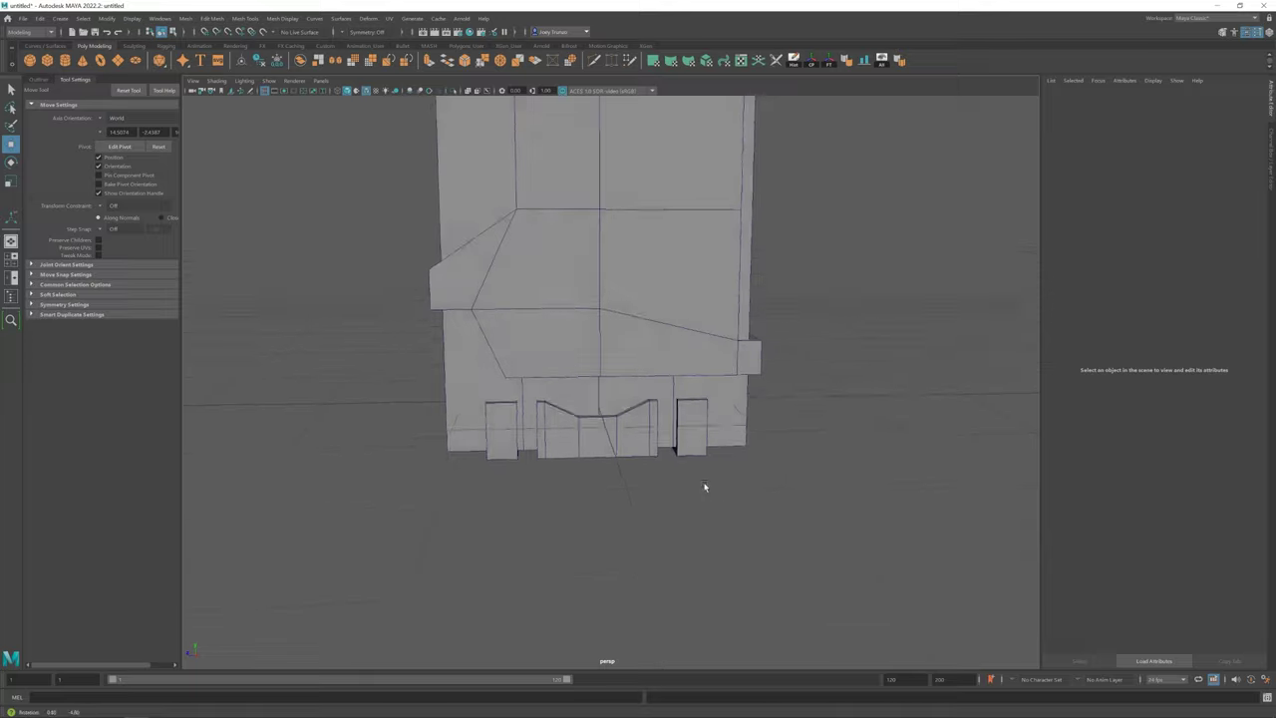
left_click(674, 419)
left_click(598, 447)
scroll(598, 448, "down", 3)
scroll(754, 499, "up", 3)
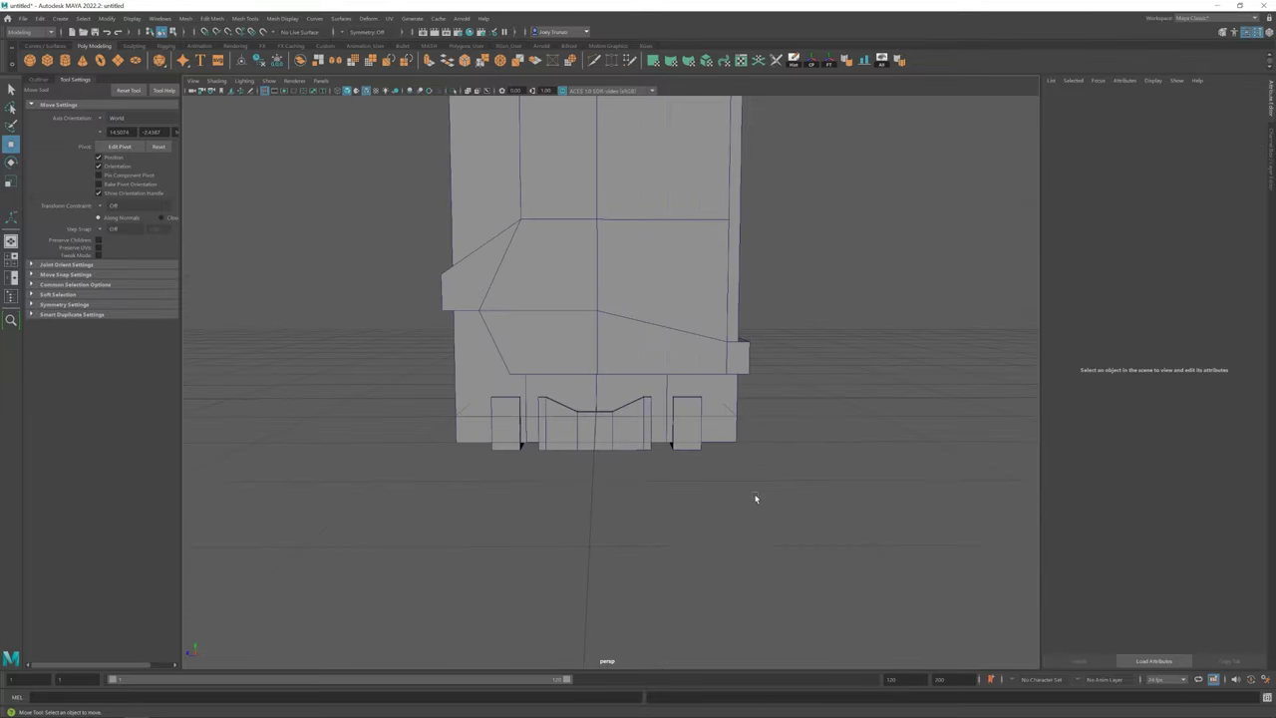
scroll(623, 410, "down", 3)
scroll(565, 409, "up", 3)
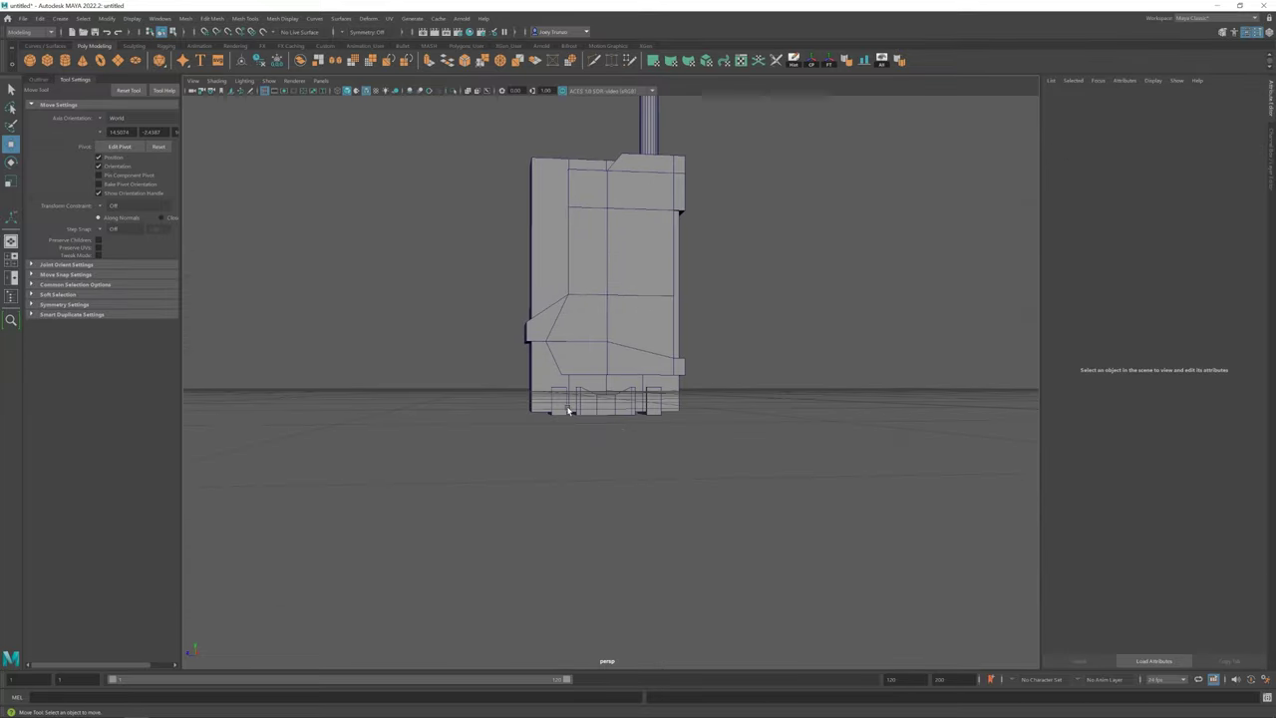
Select the lower side block on the body's left side and scale it to fit
scroll(591, 383, "down", 2)
left_click(615, 347)
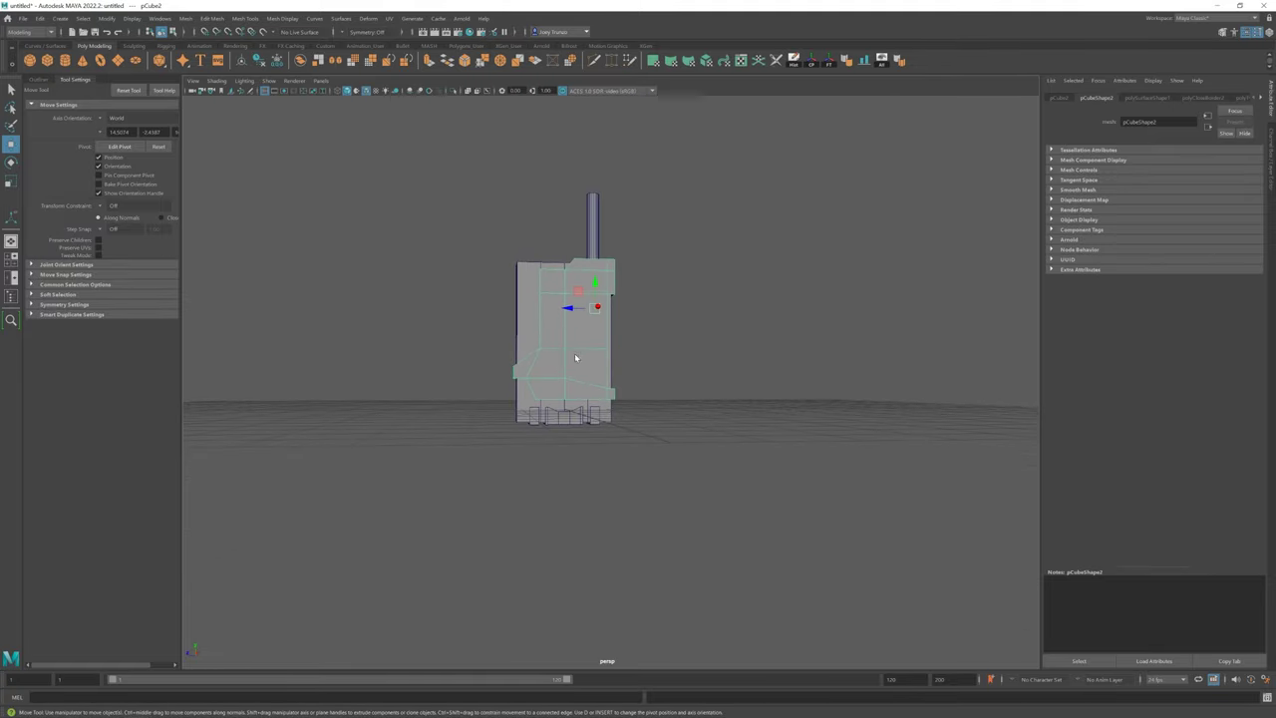
left_click_drag(451, 334, 581, 372)
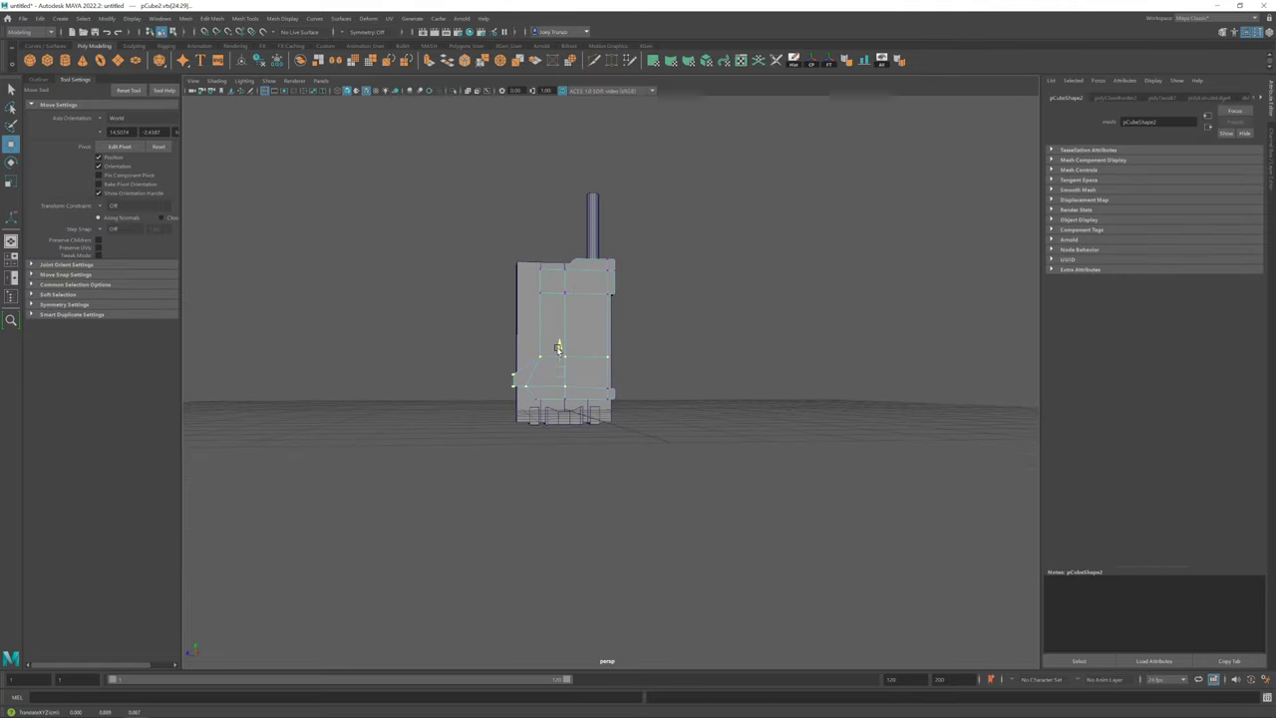
scroll(553, 349, "up", 2)
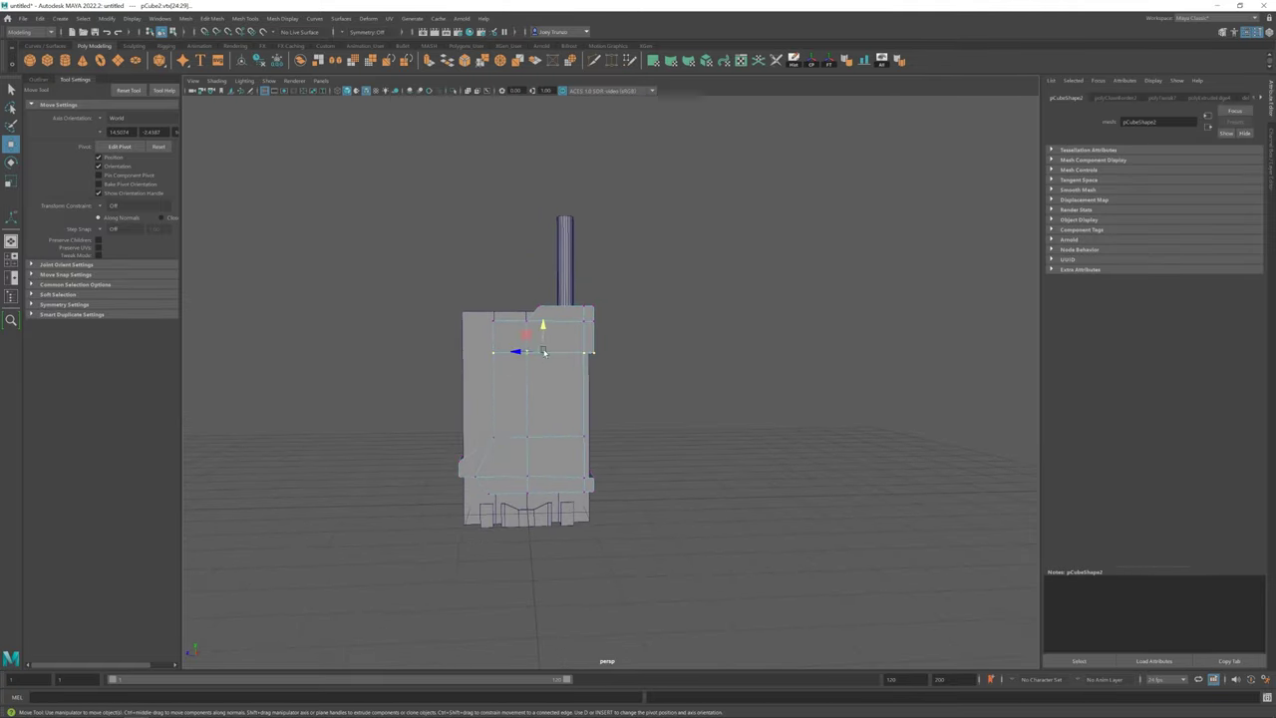
left_click_drag(543, 352, 569, 365, "alt")
left_click(654, 330)
mouse_move(654, 330)
left_mouse_down("alt")
mouse_move(505, 400)
mouse_move(529, 322)
mouse_move(563, 395)
mouse_move(549, 410)
mouse_move(569, 498)
left_mouse_up("alt")
left_click(521, 544)
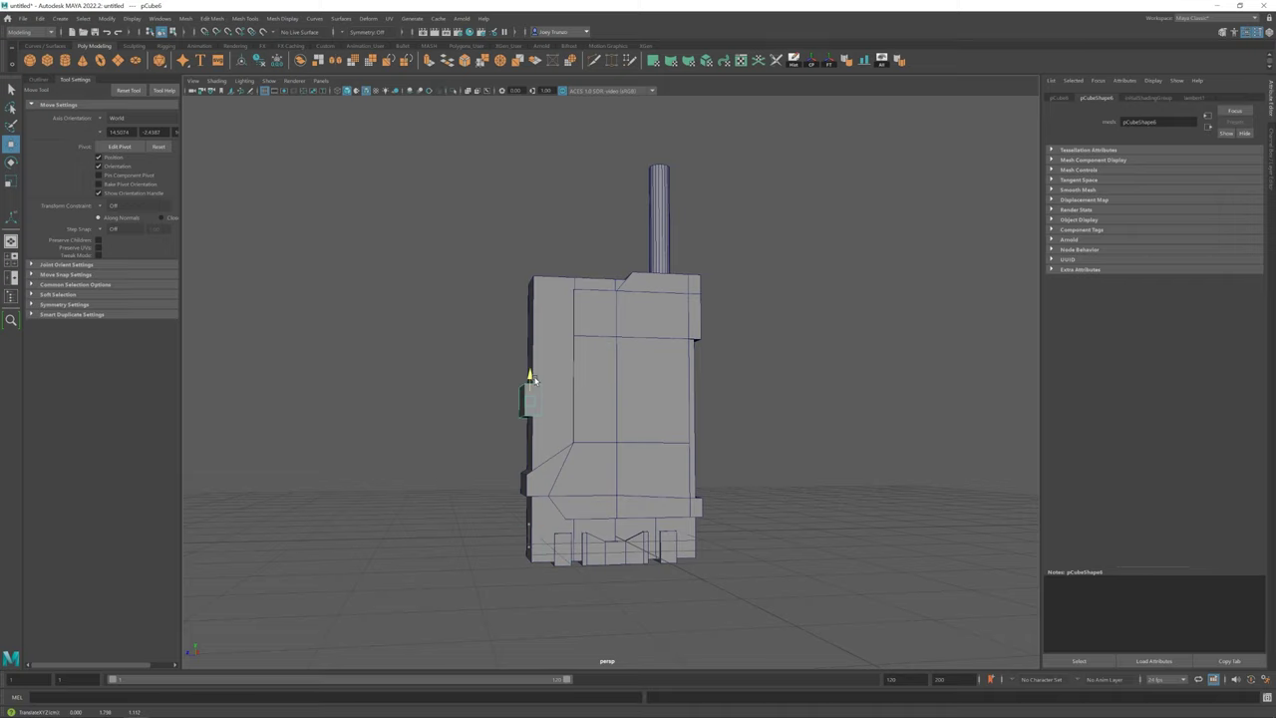
key("r")
left_click_drag(516, 407, 552, 375, "alt")
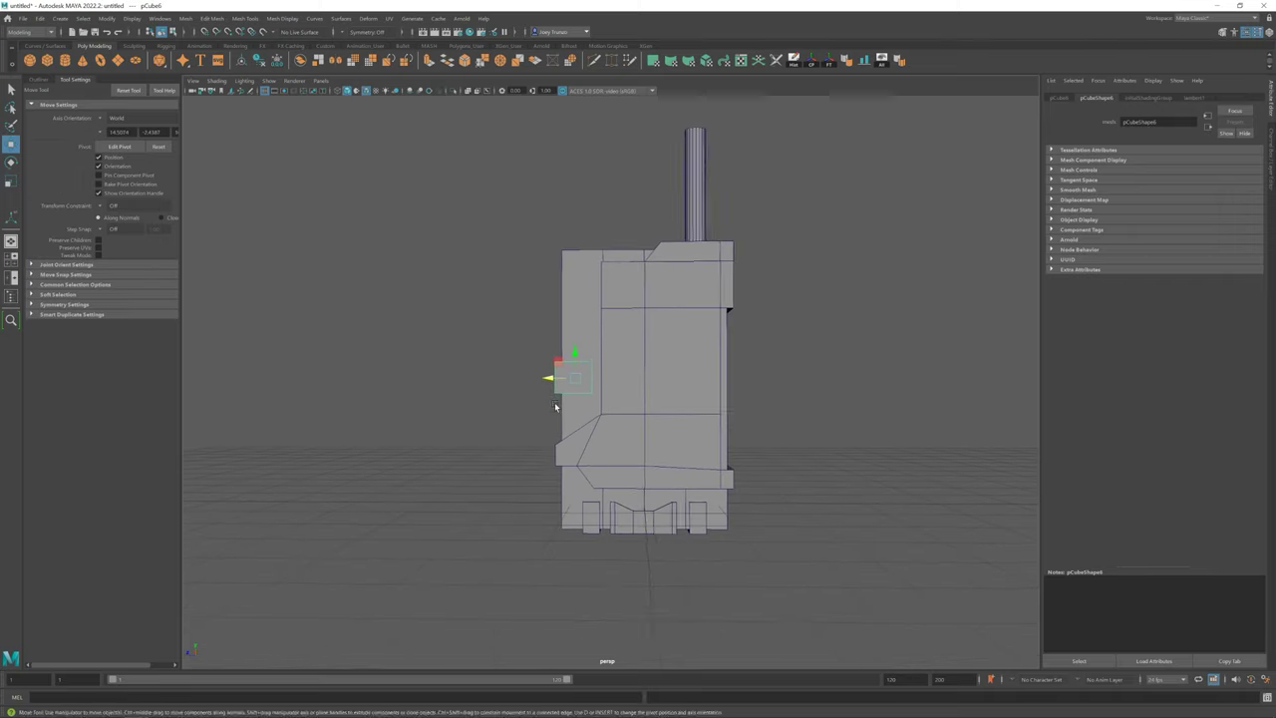
key("r")
key("w")
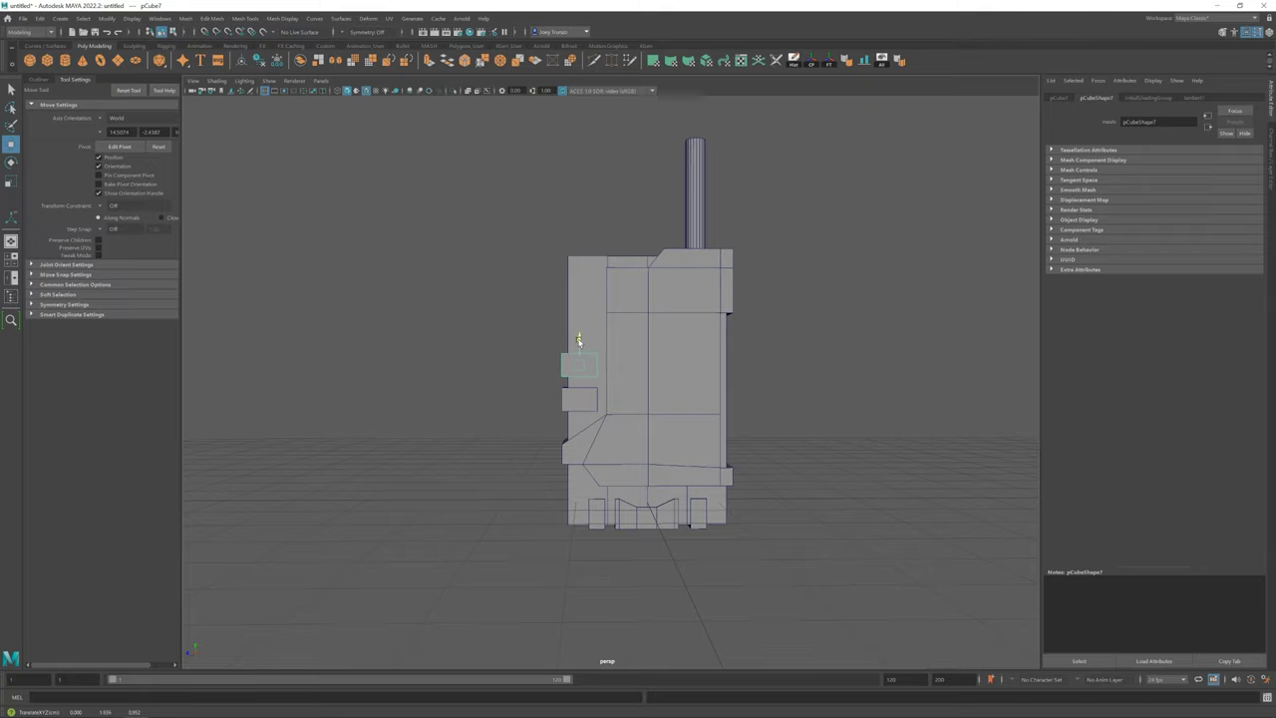
Scale and move the thin upper strip along the body's left edge, then view the whole model
left_click(578, 289)
key("r")
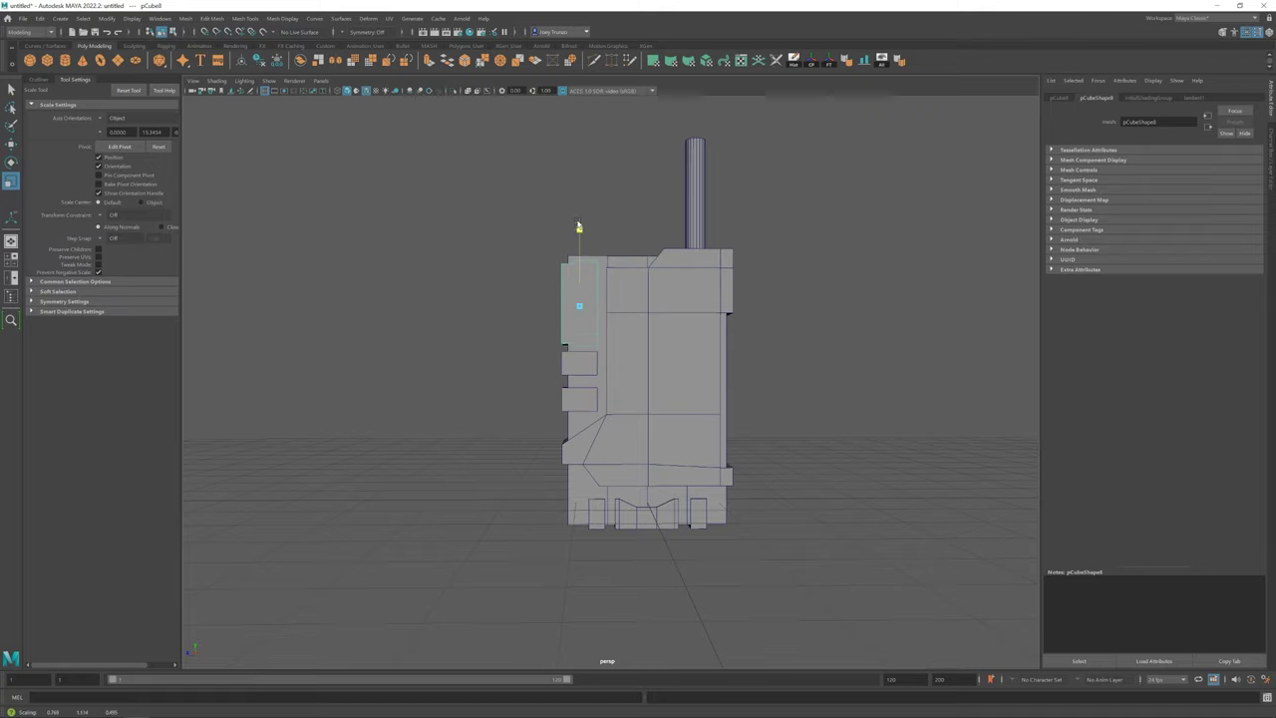
mouse_move(559, 278)
left_mouse_down("alt")
mouse_move(804, 489)
mouse_move(528, 454)
mouse_move(516, 420)
left_mouse_up("alt")
middle_click_drag(450, 371, 534, 385, "alt")
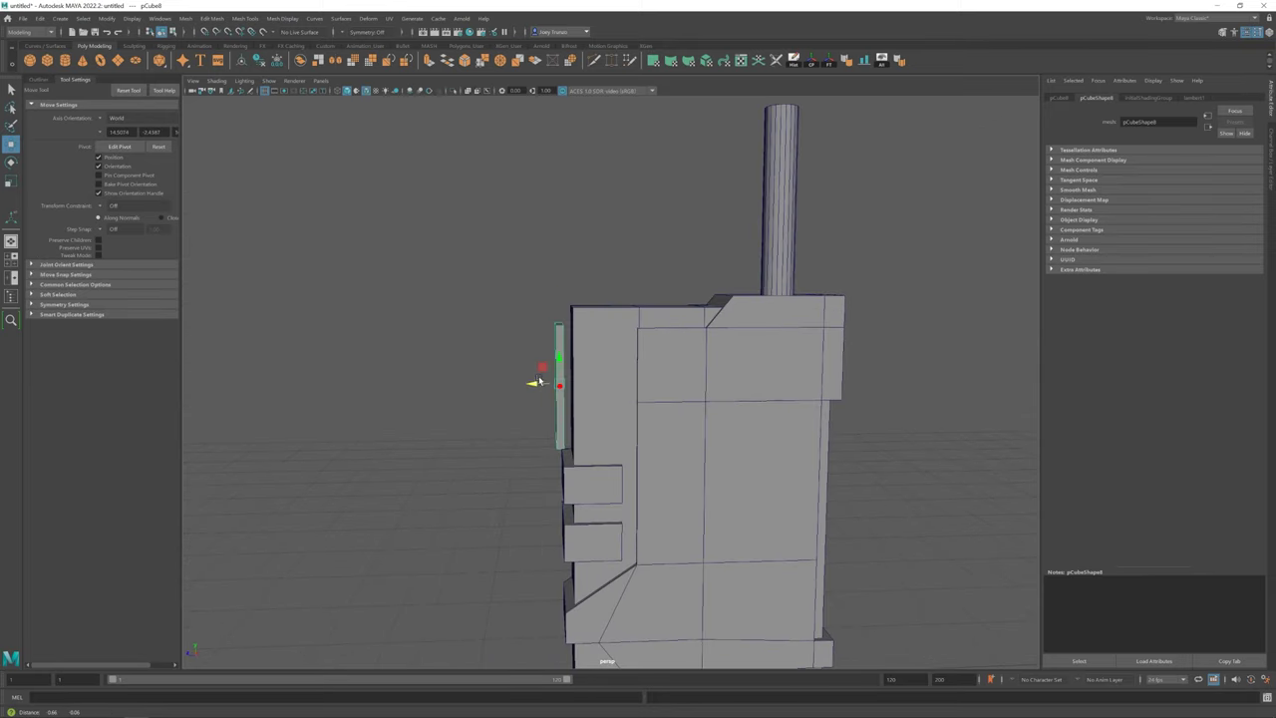
key("w")
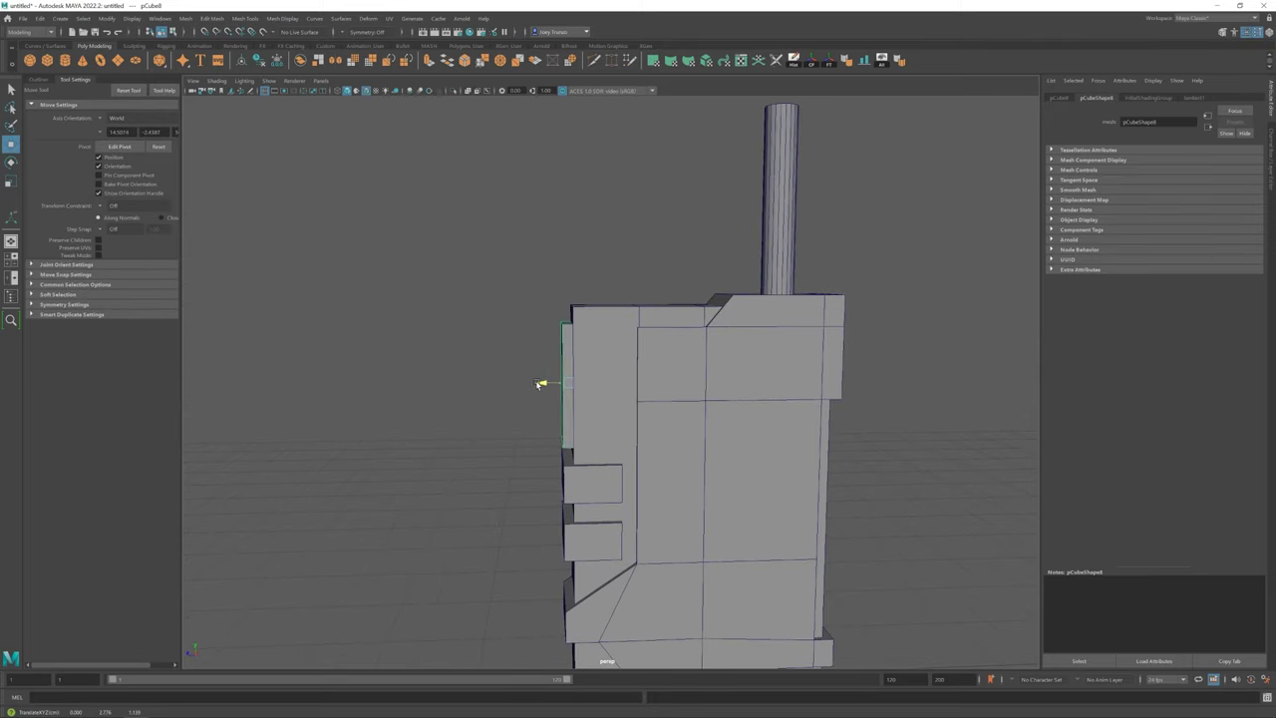
mouse_move(539, 384)
left_mouse_down("alt")
mouse_move(576, 402)
mouse_move(558, 419)
left_mouse_up("alt")
left_click(558, 419)
scroll(559, 413, "down", 5)
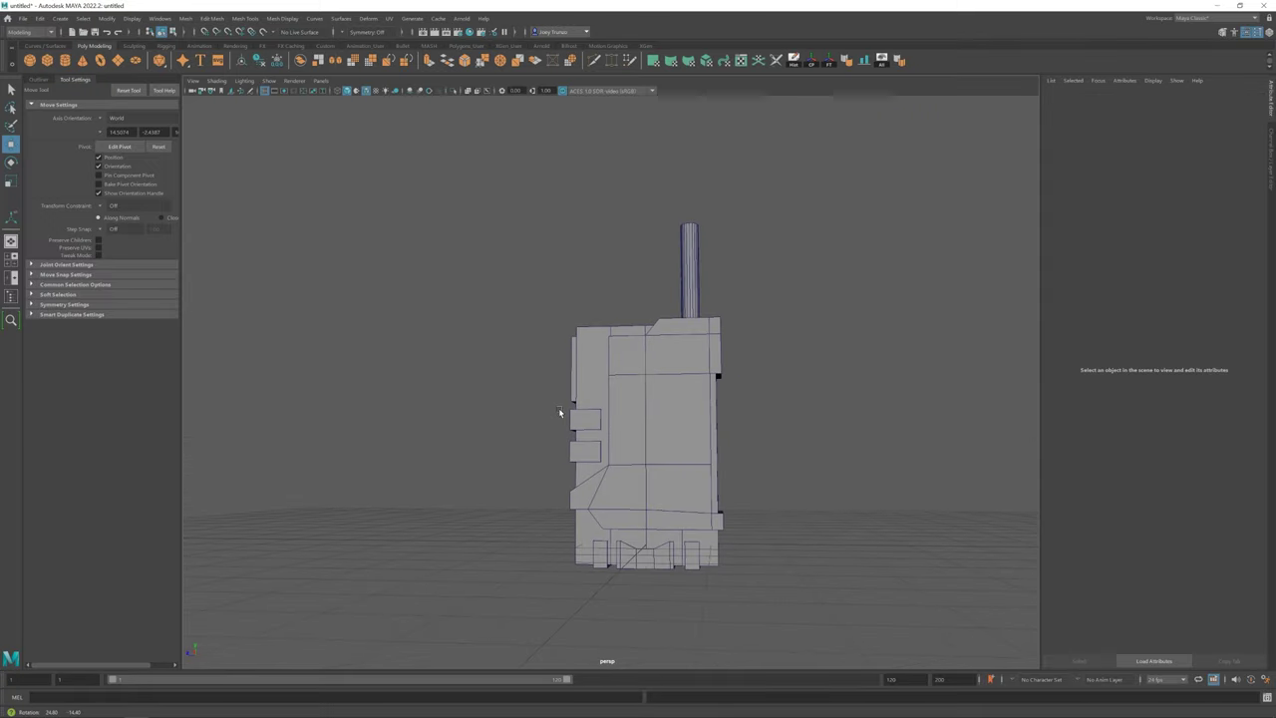
Insert an edge loop near the top of pCube2 to frame the front panel
scroll(592, 366, "up", 2)
left_click(592, 366)
right_click(592, 366)
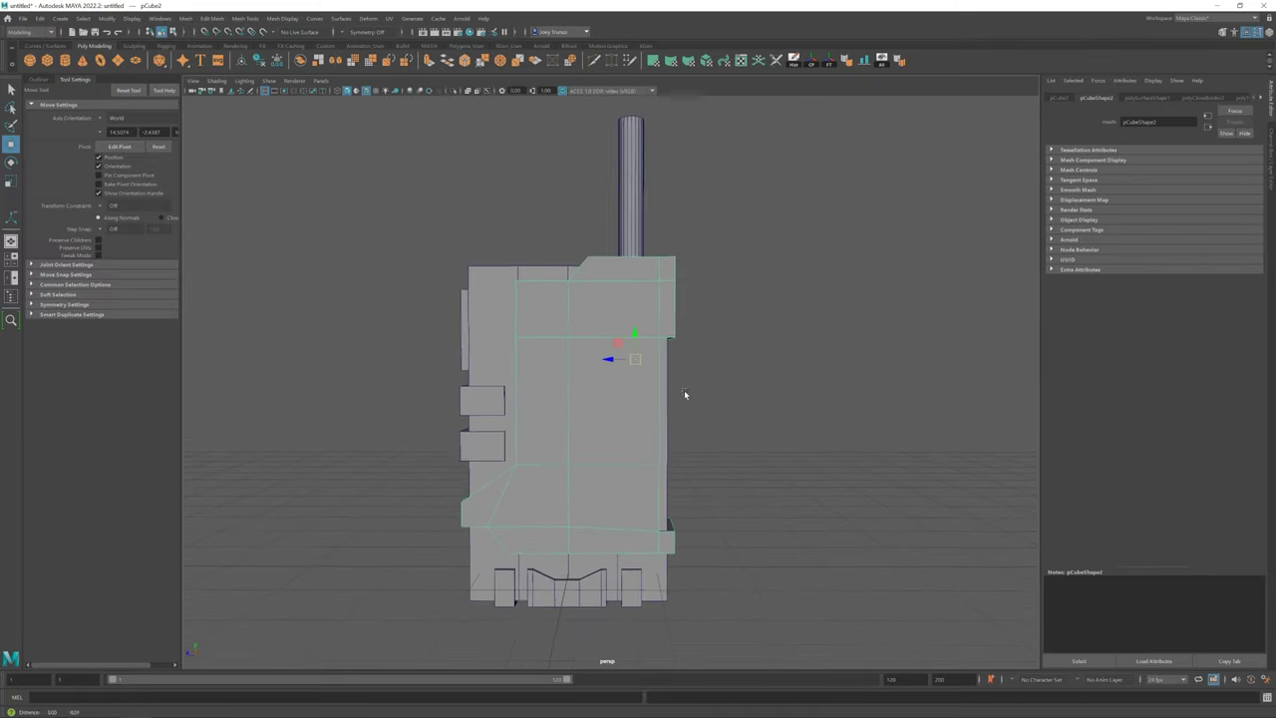
left_click(246, 18)
left_click(320, 146)
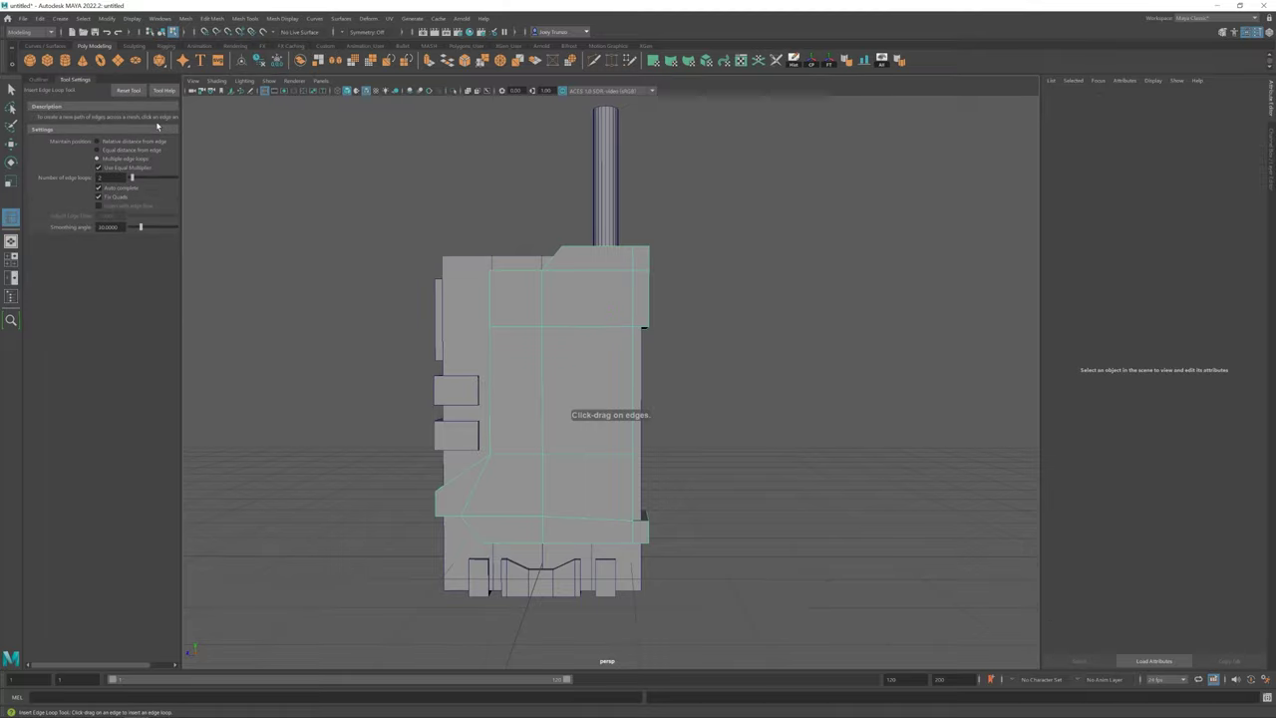
left_click(504, 273)
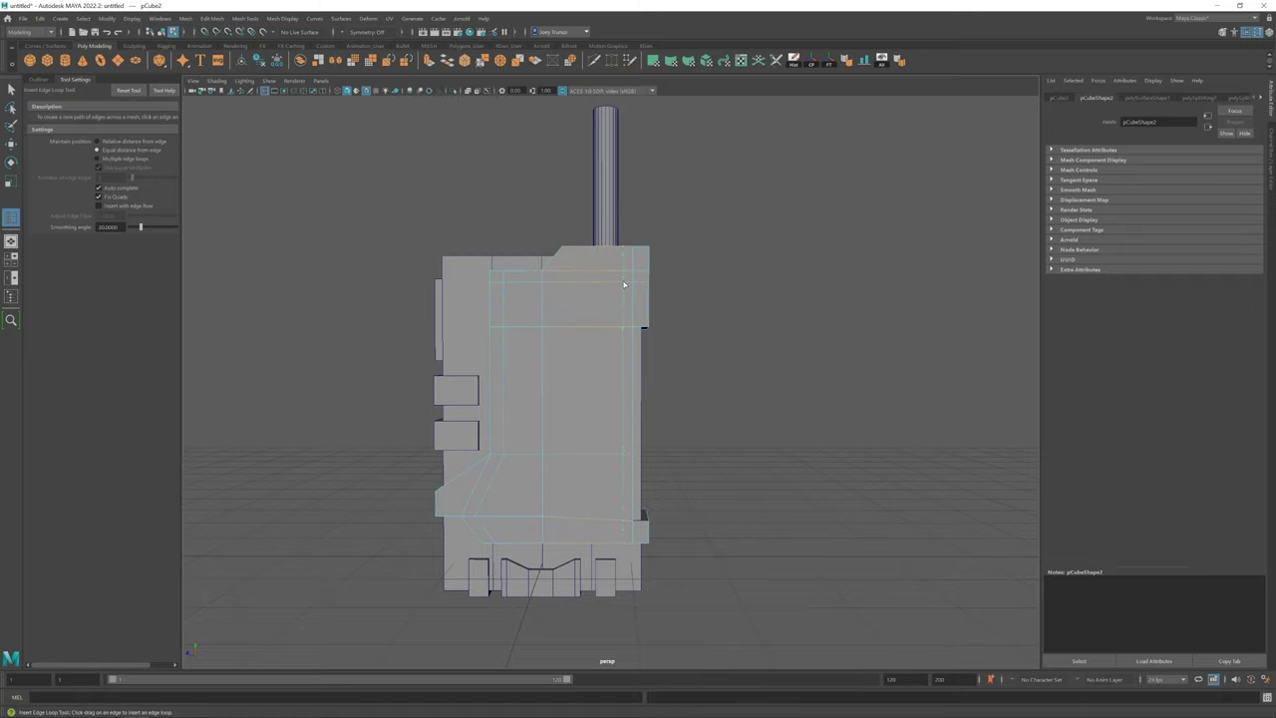
scroll(619, 446, "down", 2)
scroll(644, 270, "down", 2)
scroll(535, 387, "down", 2)
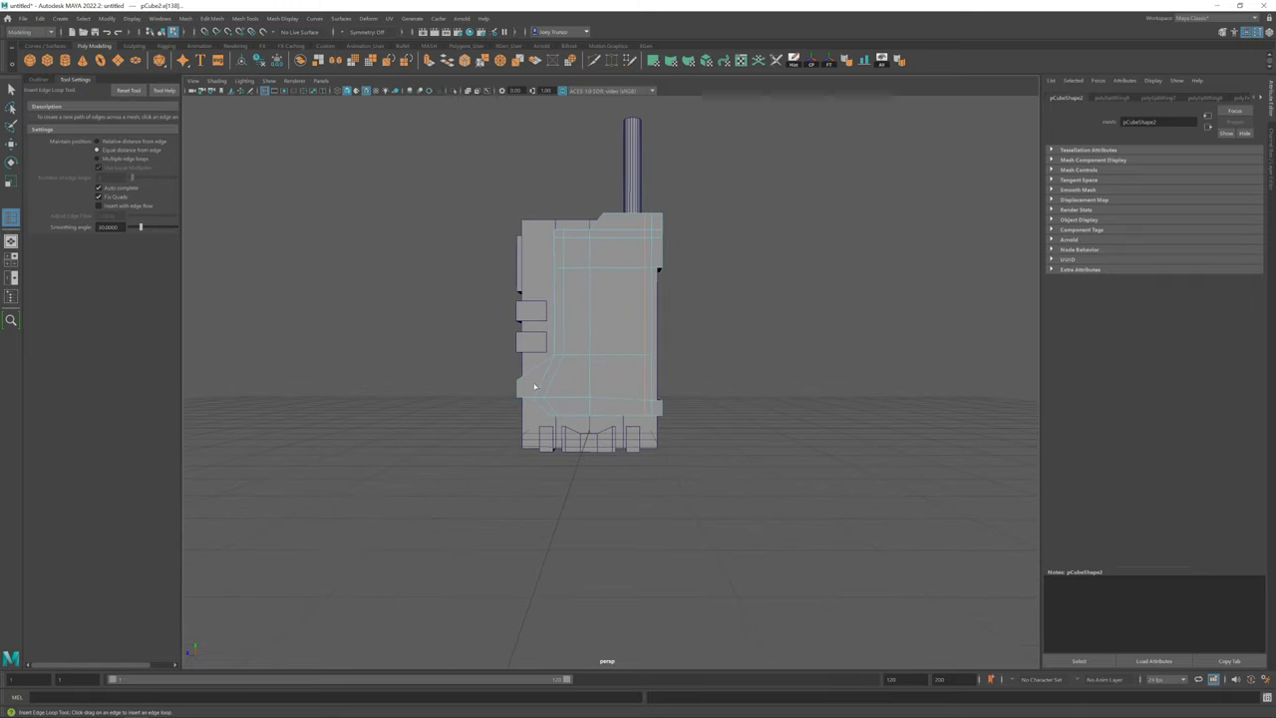
middle_click_drag(587, 372, 562, 384, "alt")
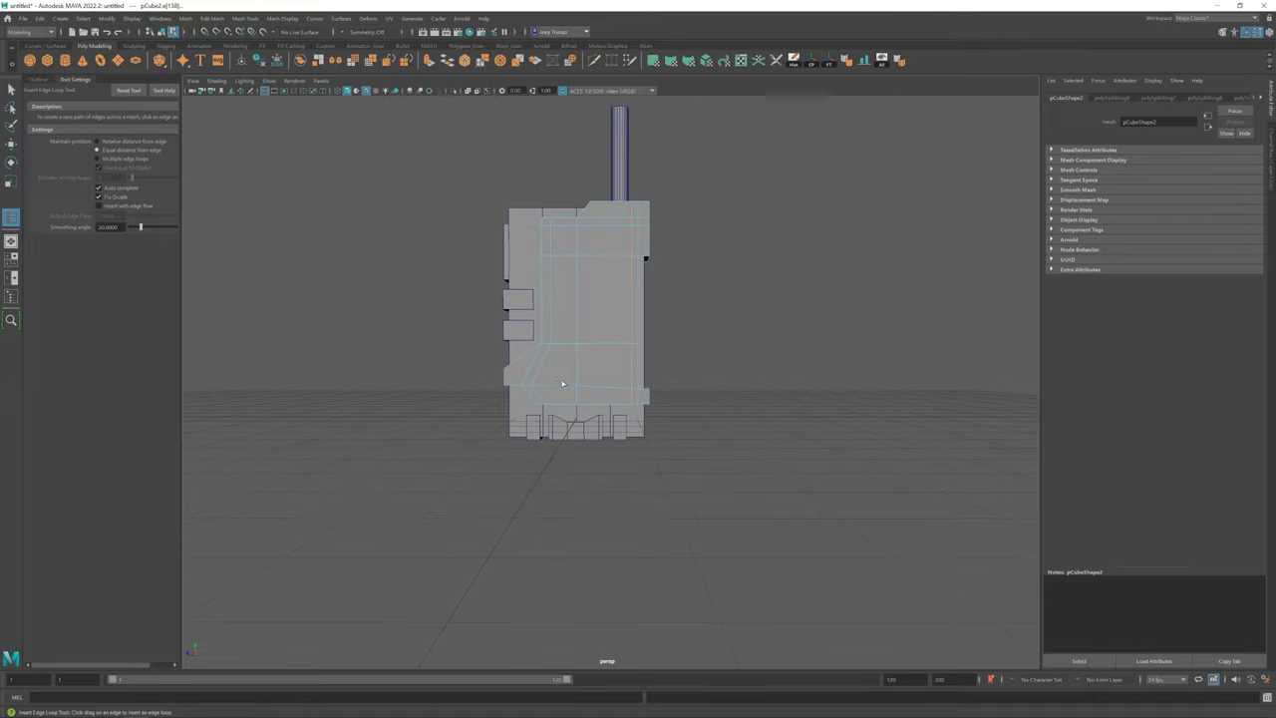
scroll(548, 371, "up", 1)
Move the front panel's lower-left vertex into place, then reselect the body as an object
key("w")
right_click_drag(547, 371, 506, 365)
left_click(517, 387)
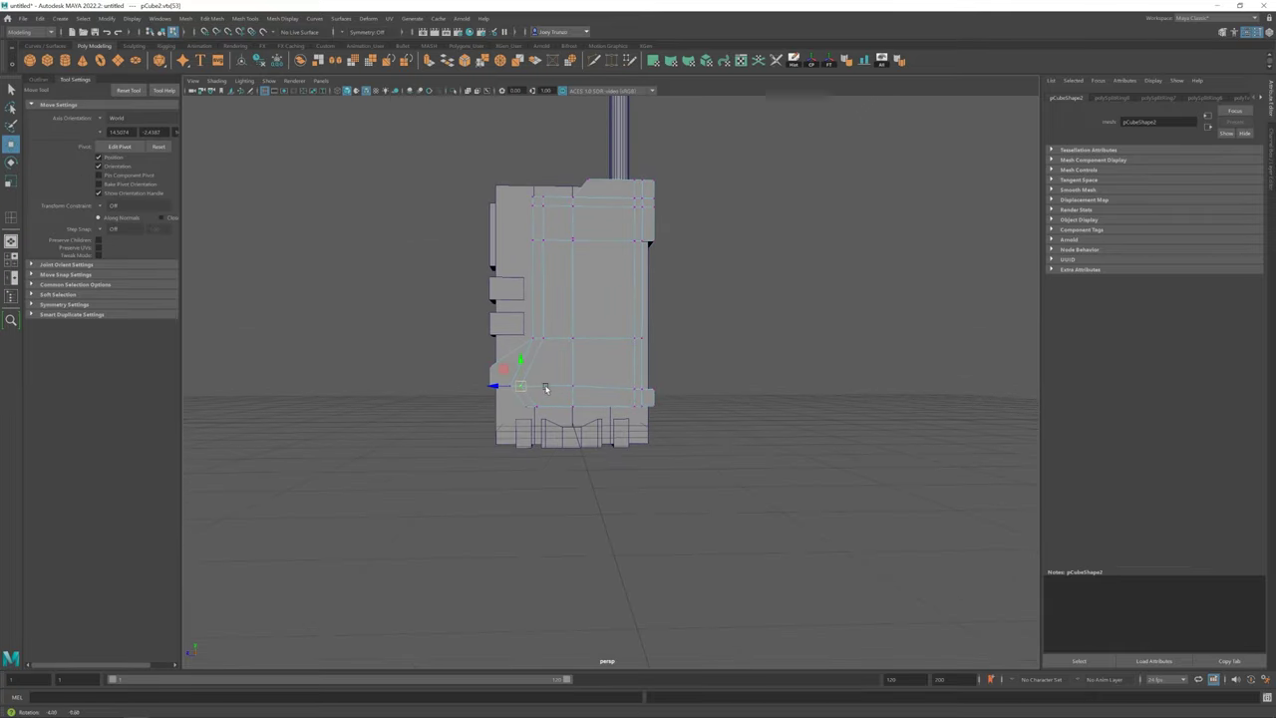
mouse_move(517, 390)
left_mouse_down("alt")
mouse_move(544, 391)
mouse_move(514, 393)
mouse_move(526, 365)
mouse_move(506, 379)
mouse_move(552, 375)
left_mouse_up("alt")
left_click(764, 250)
left_click(559, 349)
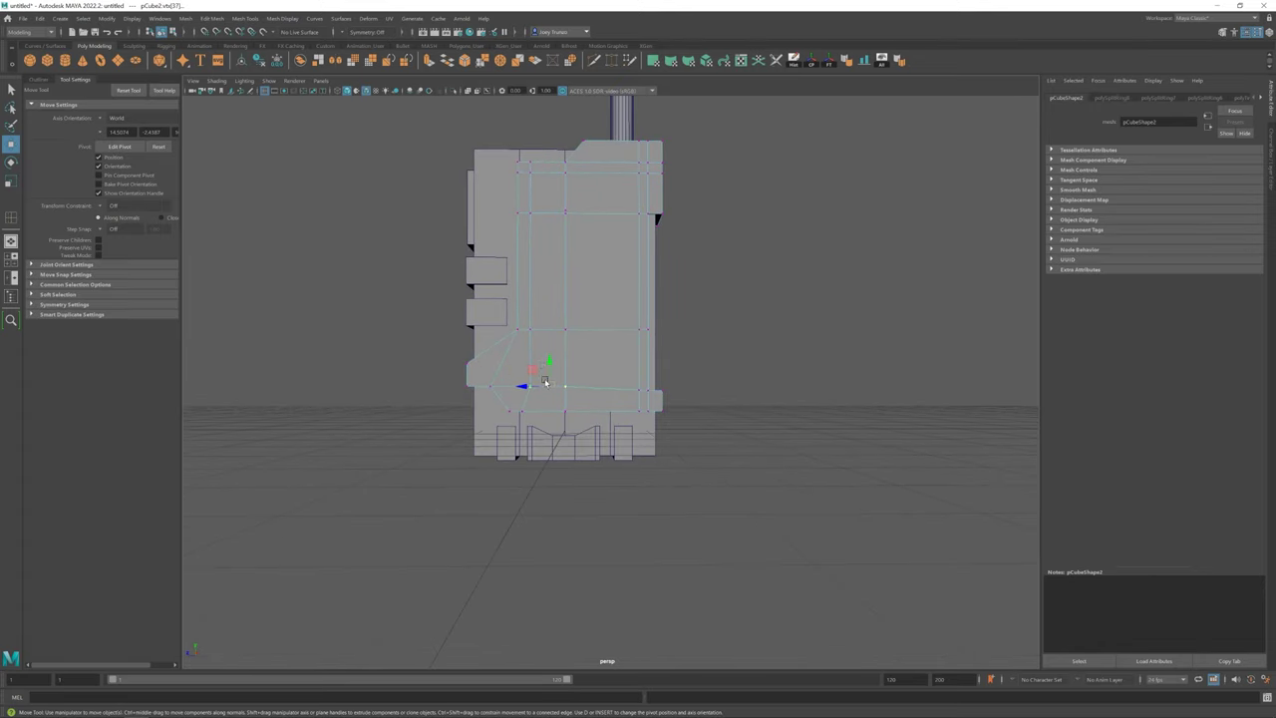
left_click(608, 360)
scroll(608, 360, "down", 3)
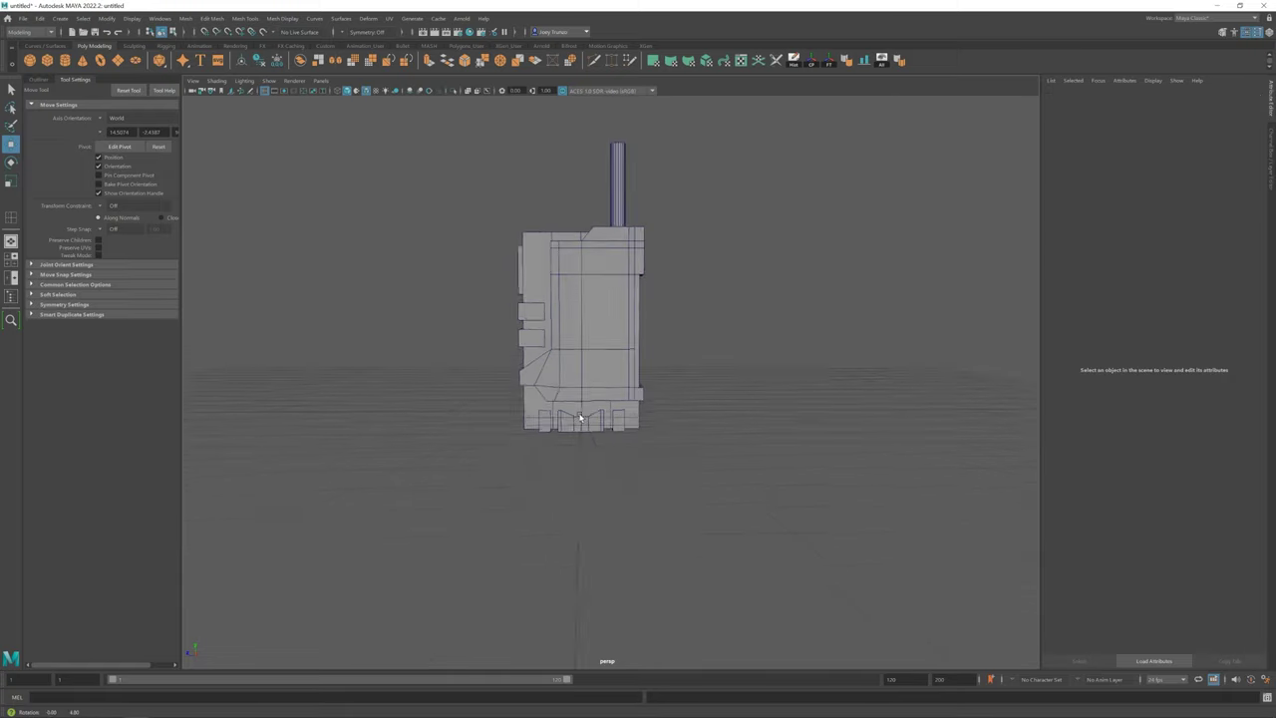
mouse_move(608, 360)
left_mouse_down("alt")
mouse_move(568, 339)
mouse_move(584, 328)
left_mouse_up("alt")
key("F8")
left_click(584, 328)
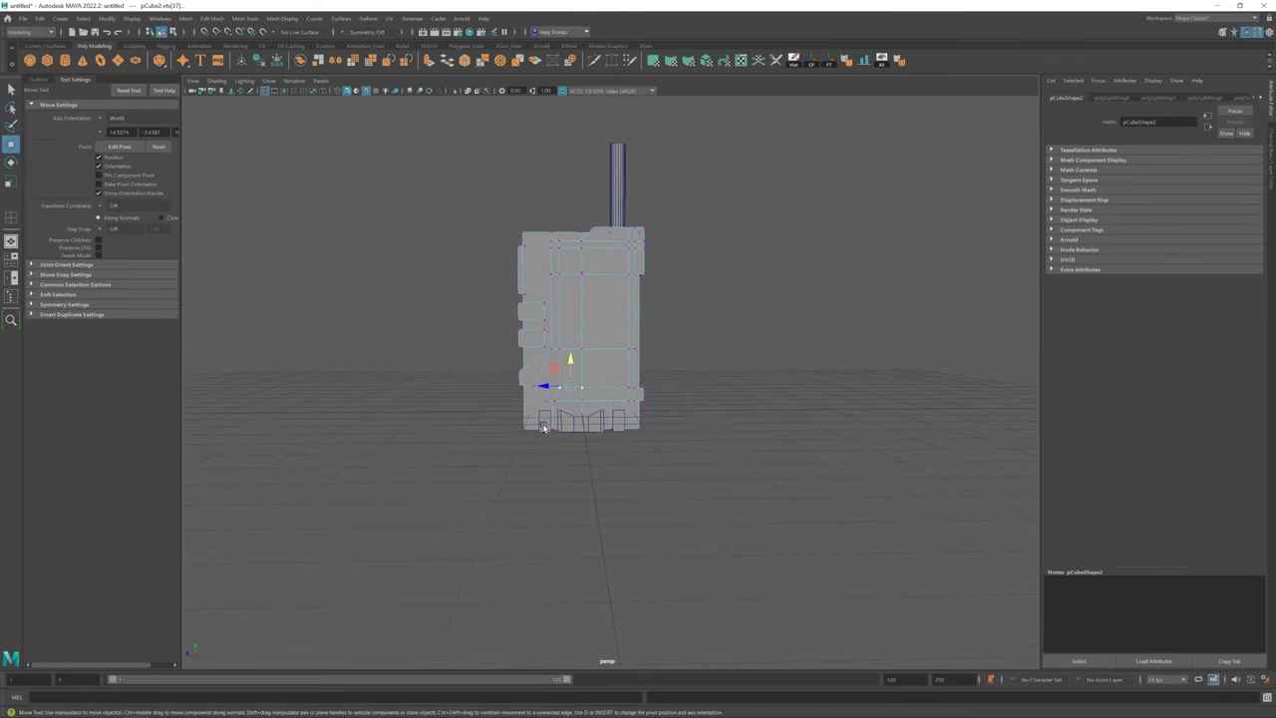
Box-select the body's left-side vertices and shift them slightly along X
left_click_drag(517, 332, 509, 332)
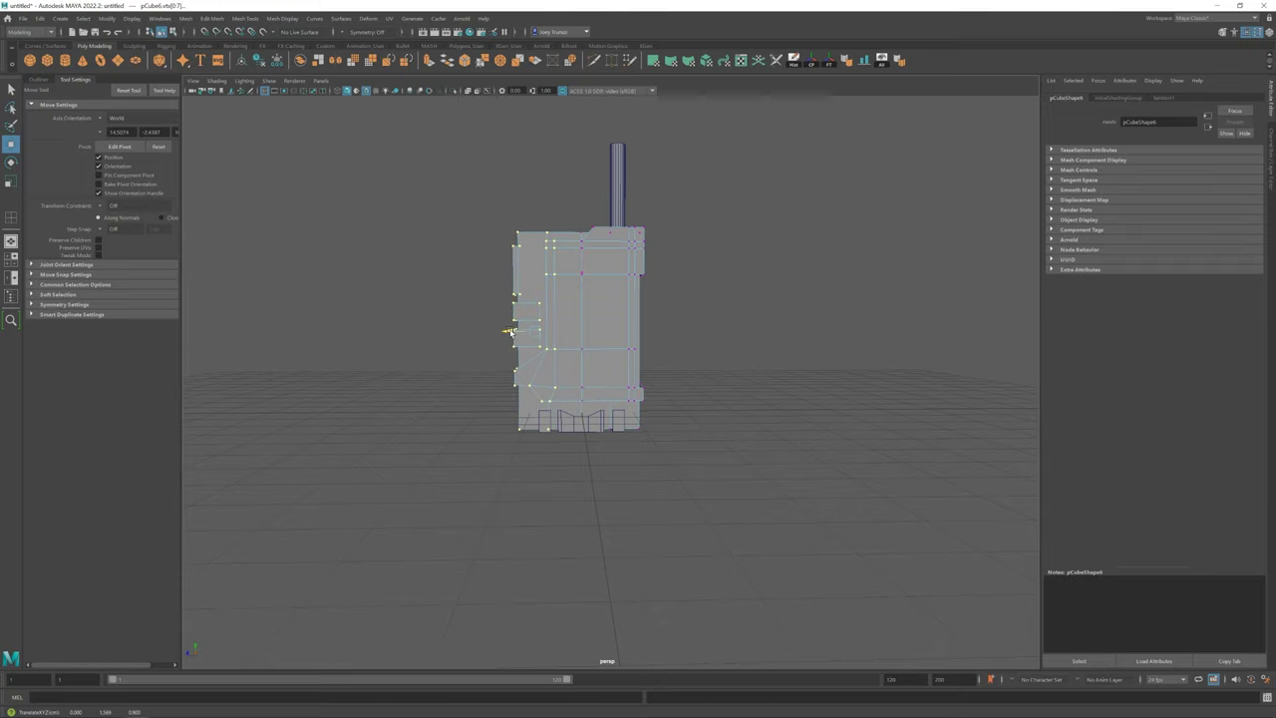
middle_click_drag(506, 334, 524, 364, "alt")
left_click_drag(471, 205, 498, 278)
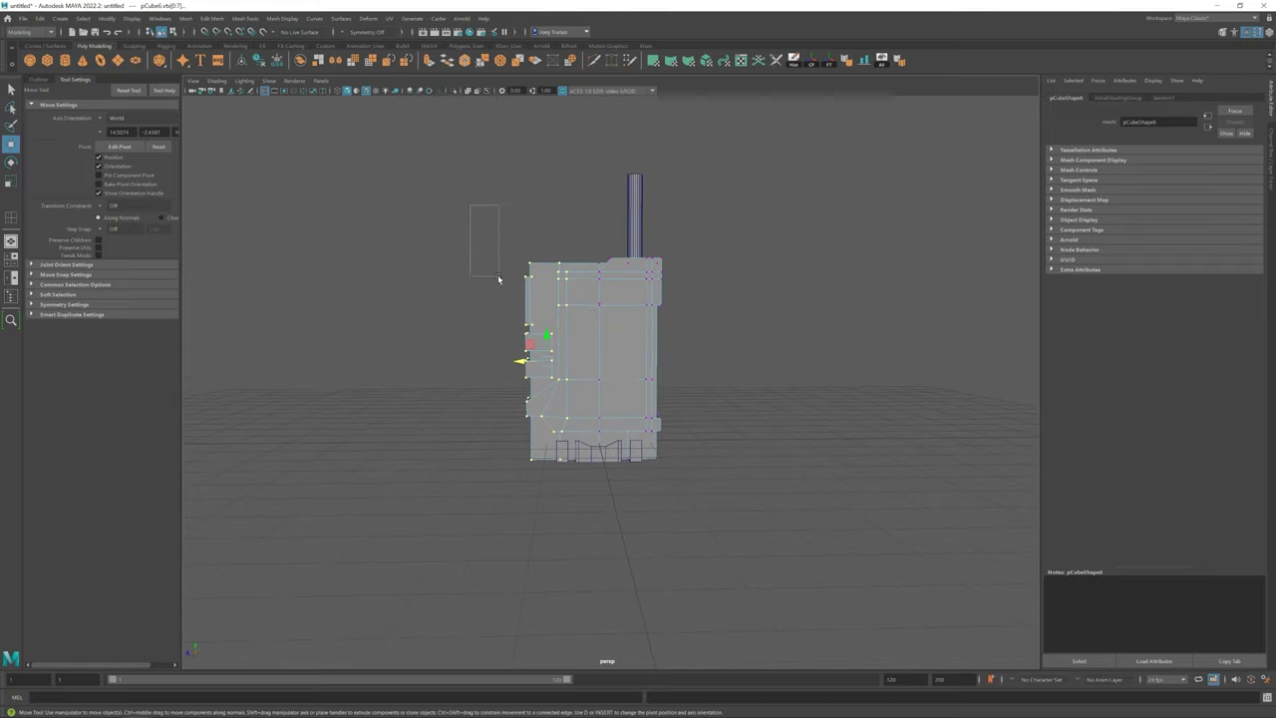
left_click_drag(506, 360, 510, 363)
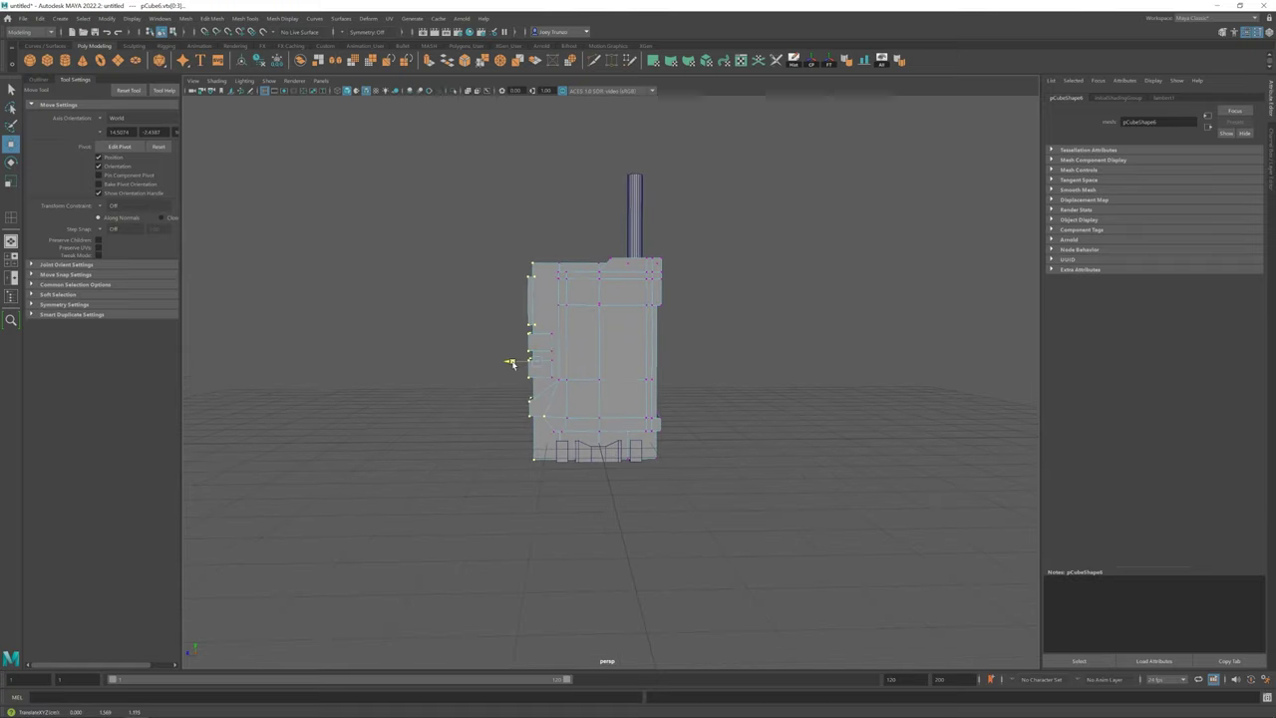
left_click(552, 425)
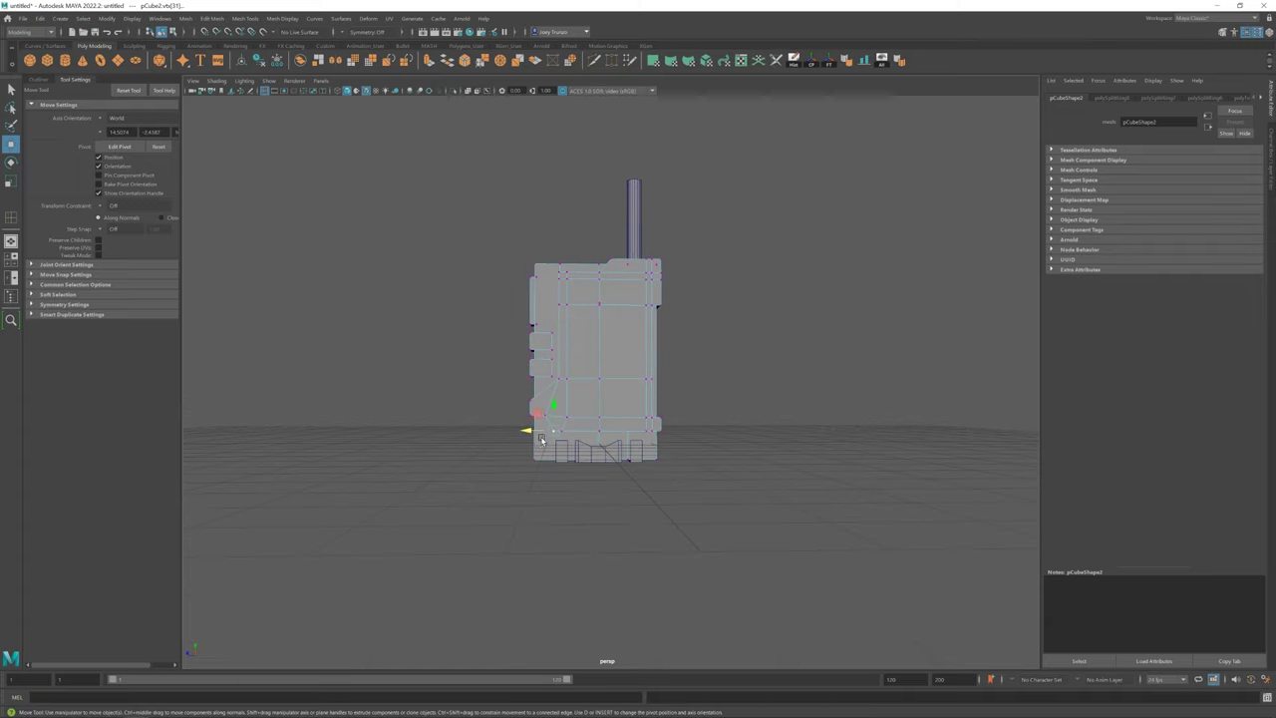
left_click(690, 389)
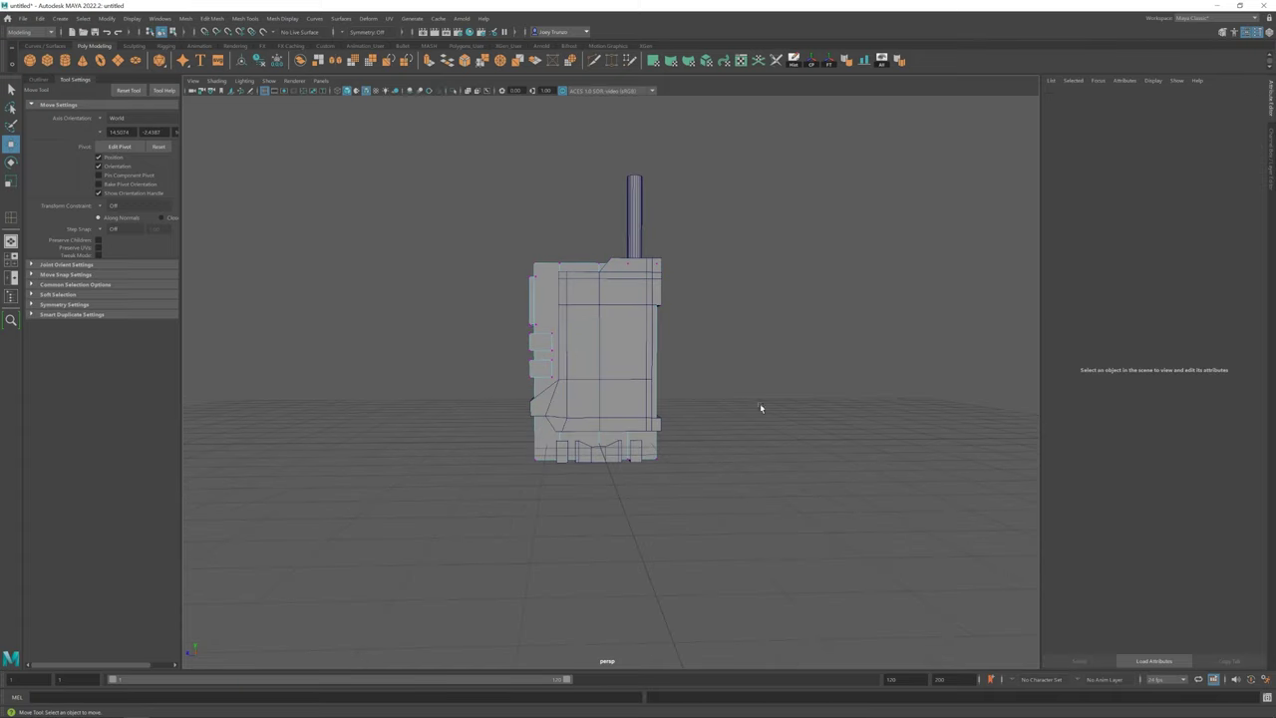
Move the small bottom block into place and duplicate it with Ctrl+D
left_click(562, 469)
left_click_drag(579, 439, 538, 454)
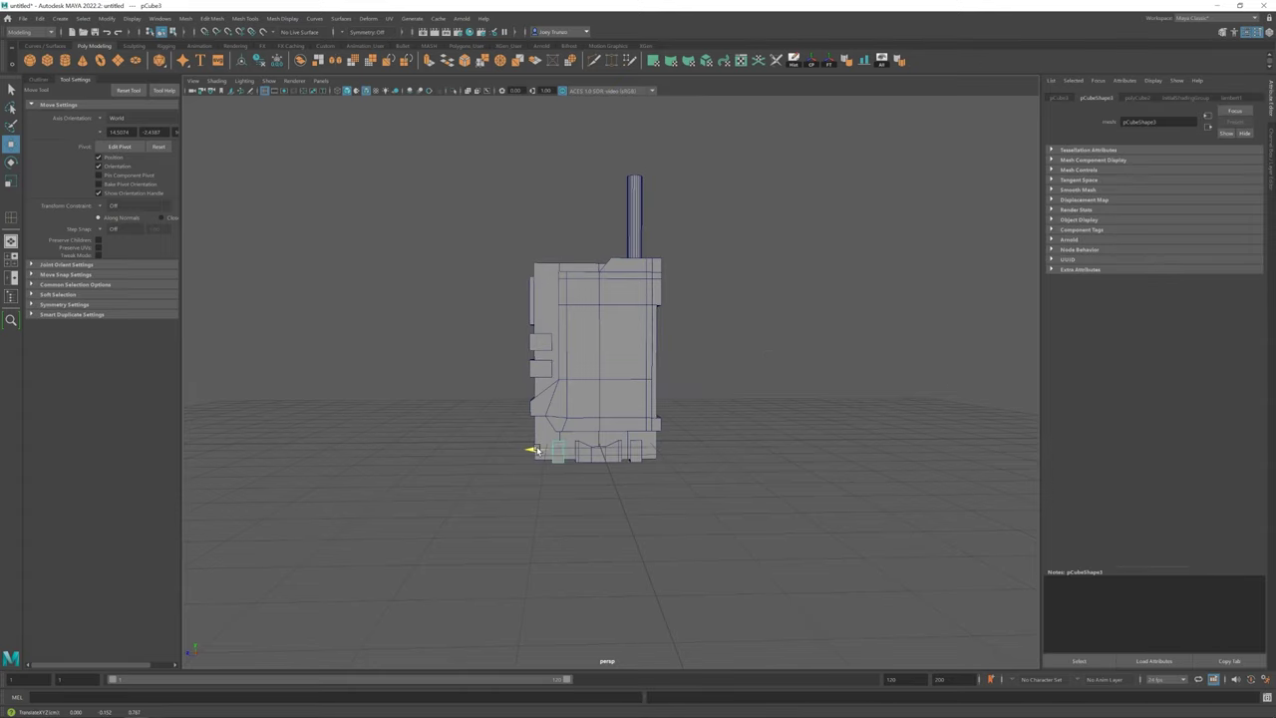
key("ctrl+d")
scroll(678, 536, "up", 3)
scroll(638, 529, "down", 1)
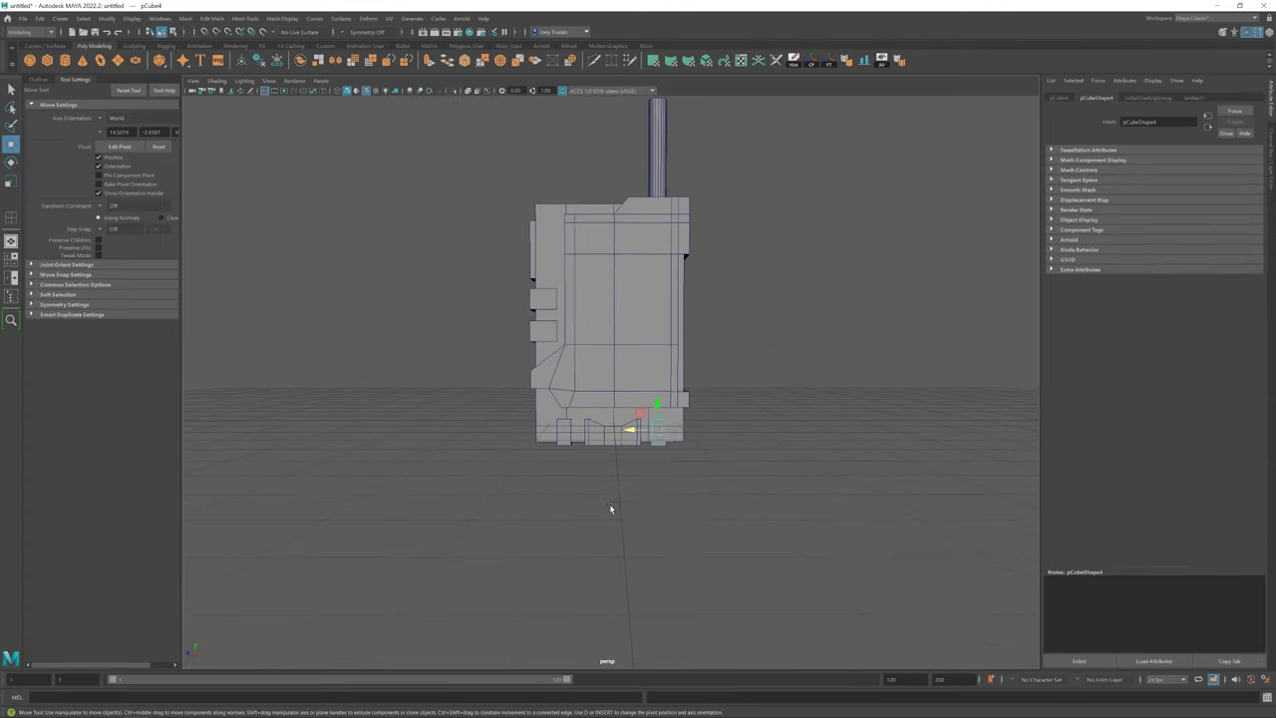
mouse_move(611, 508)
left_mouse_down("alt")
mouse_move(648, 452)
mouse_move(593, 446)
mouse_move(653, 565)
left_mouse_up("alt")
left_click(600, 487)
left_click(564, 439)
left_click(559, 479)
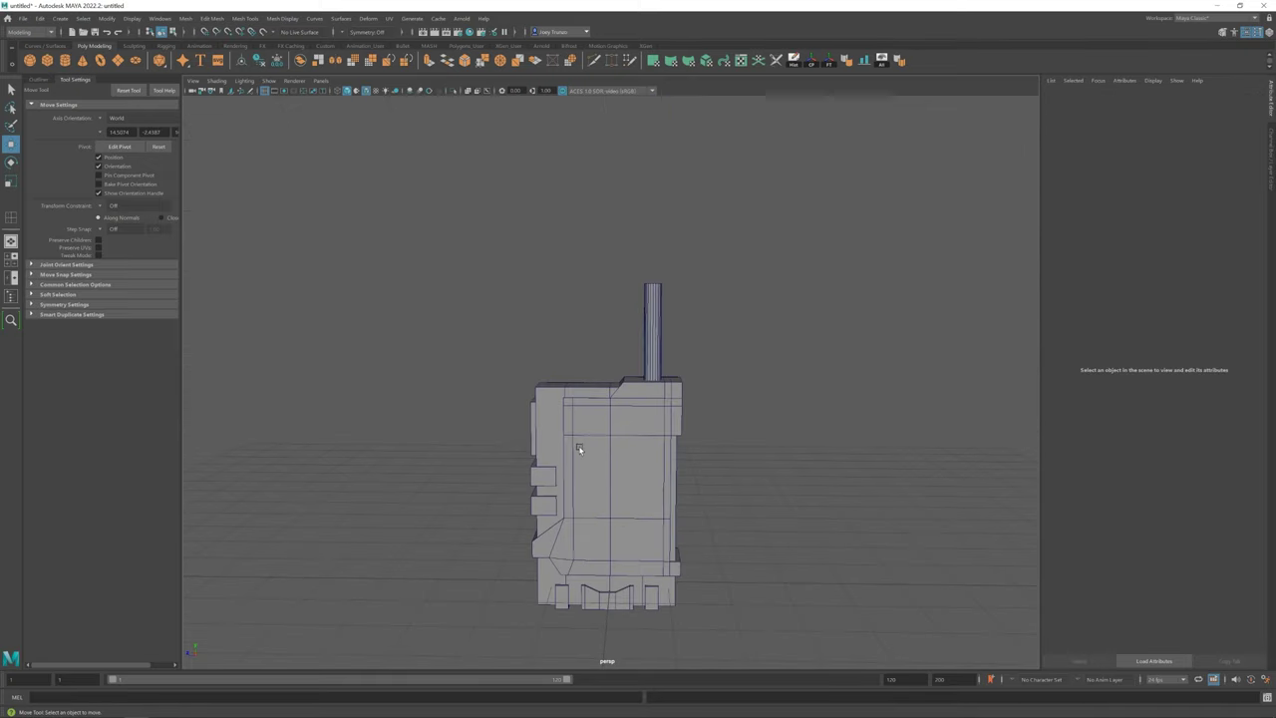
left_click(550, 424)
Bevel the side strip's selected edges, raising Segments to 3
mouse_move(551, 424)
left_mouse_down("alt")
mouse_move(566, 364)
mouse_move(708, 622)
mouse_move(672, 478)
left_mouse_up("alt")
left_click(213, 18)
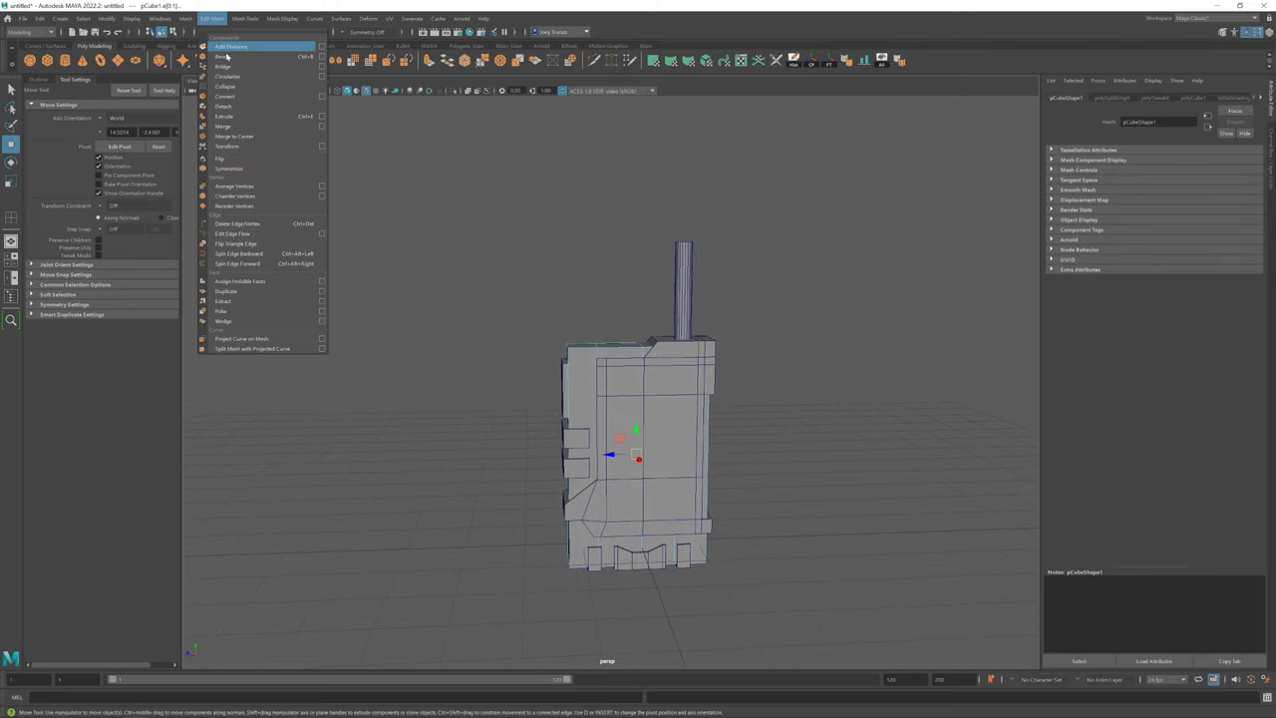
left_click(225, 57)
left_click_drag(618, 419, 682, 345, "alt")
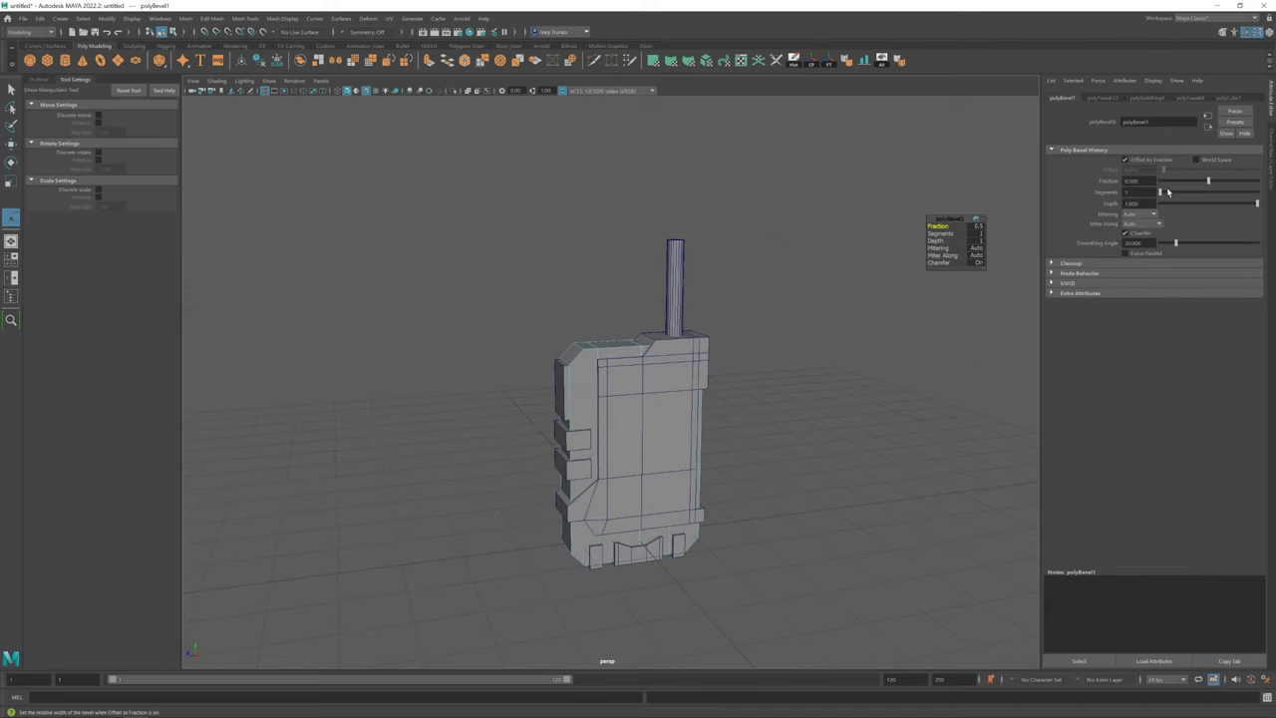
key("w")
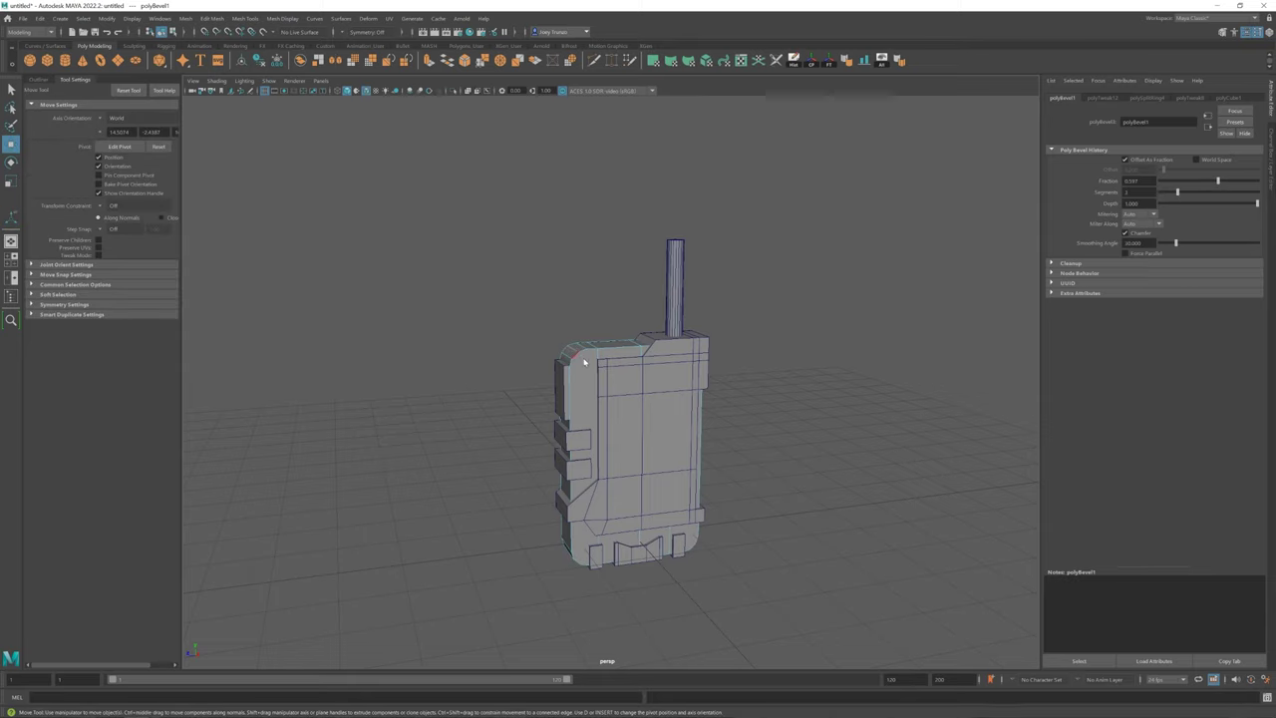
left_click(669, 400)
mouse_move(669, 399)
left_mouse_down("alt")
mouse_move(580, 288)
mouse_move(591, 336)
left_mouse_up("alt")
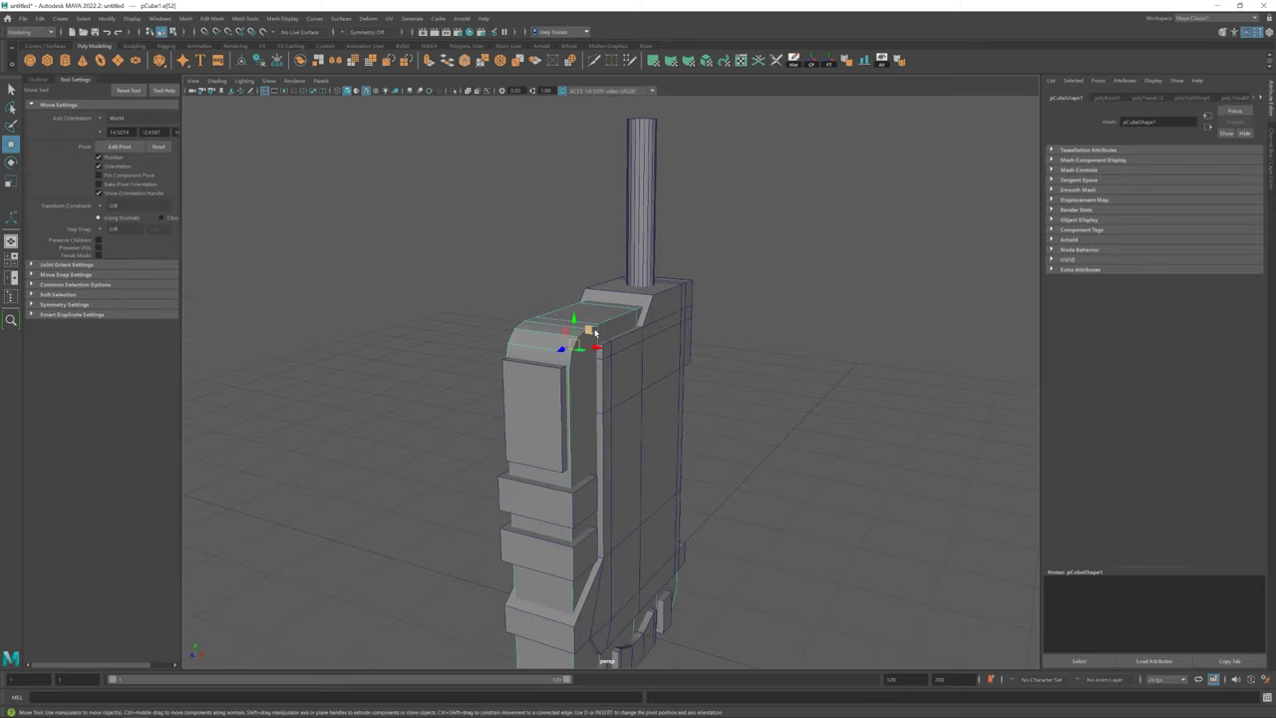
Box-select the strip's corner edges using X-ray and bevel them with Fraction 0.2 in World Space
scroll(590, 336, "down", 3)
mouse_move(442, 114)
left_mouse_down()
mouse_move(746, 607)
mouse_move(584, 356)
mouse_move(617, 453)
left_mouse_up()
scroll(616, 453, "down", 3)
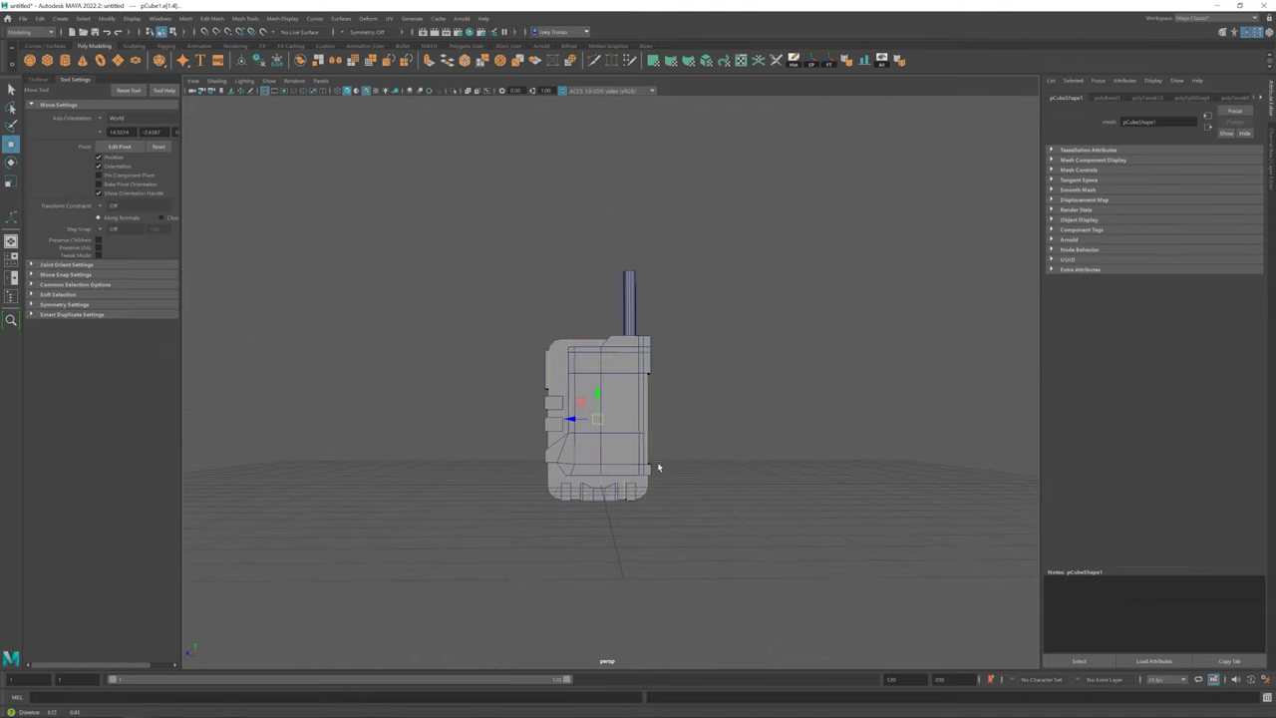
left_click(339, 91)
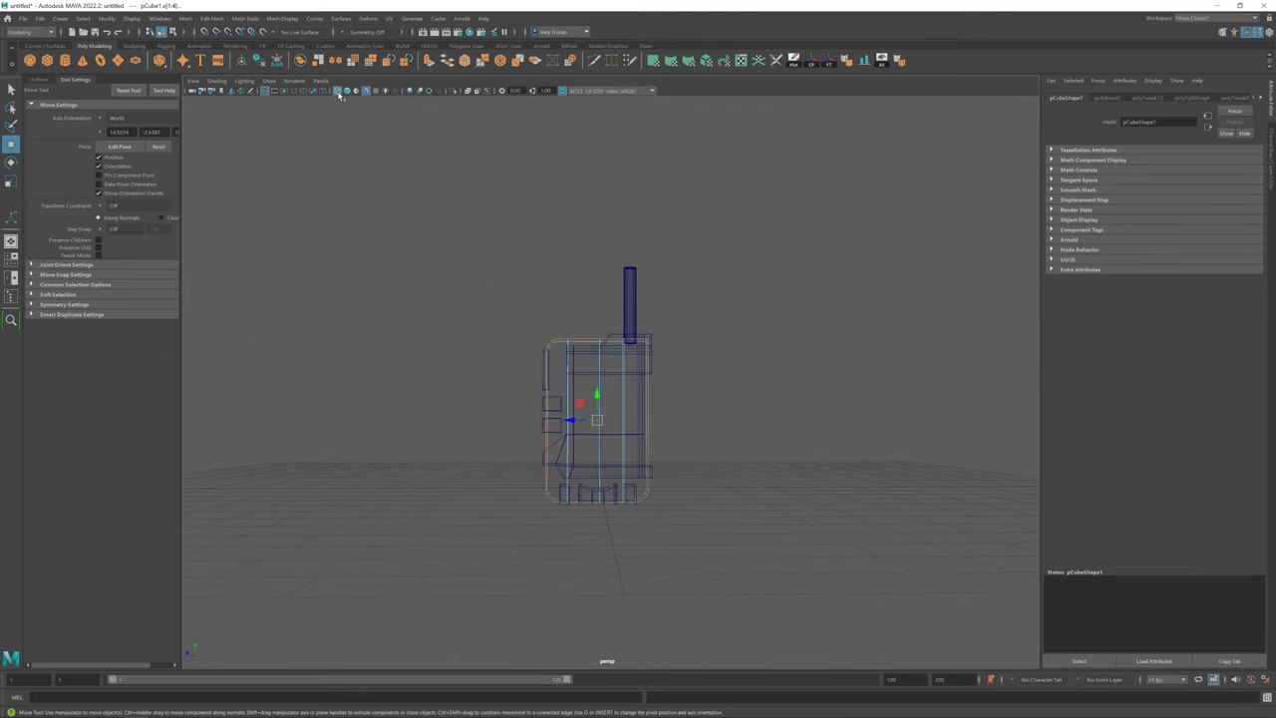
left_click(339, 91)
left_click(211, 18)
left_click(230, 56)
left_click_drag(598, 399, 678, 379, "alt")
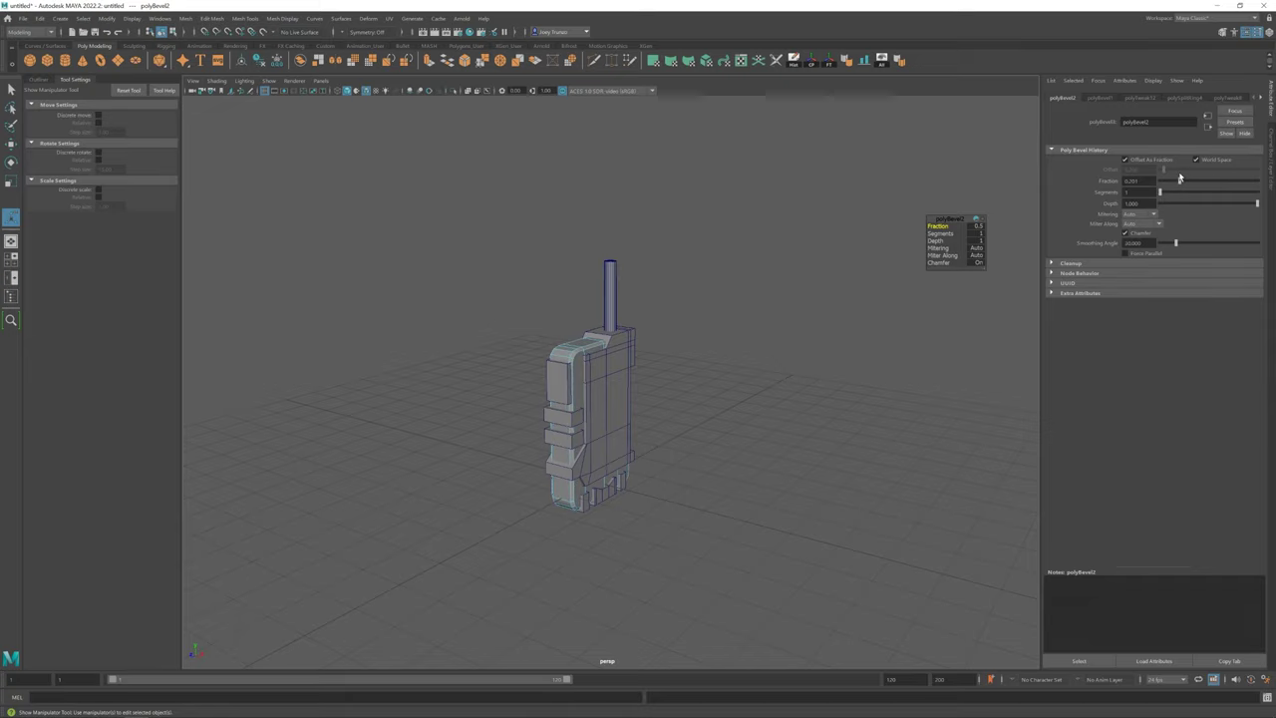
mouse_move(598, 428)
left_mouse_down("alt")
mouse_move(524, 433)
mouse_move(478, 391)
left_mouse_up("alt")
scroll(524, 433, "up", 3)
left_click(546, 355)
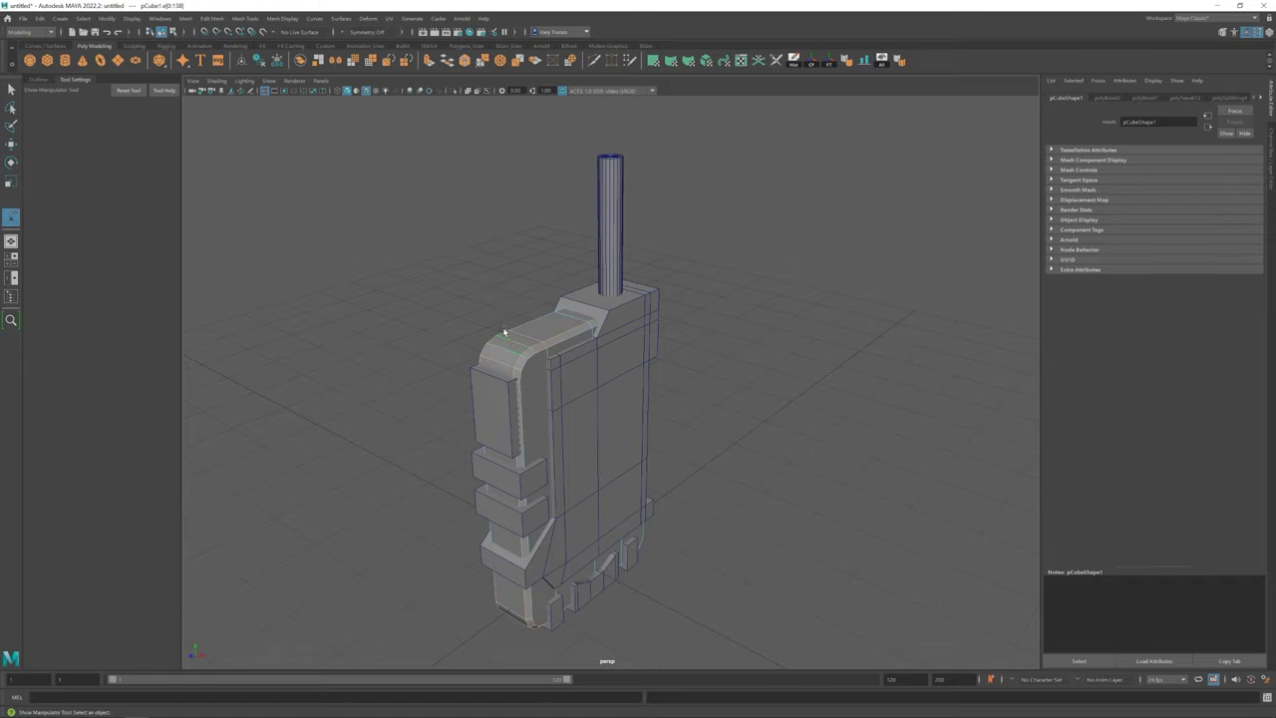
left_click_drag(556, 370, 527, 356, "alt")
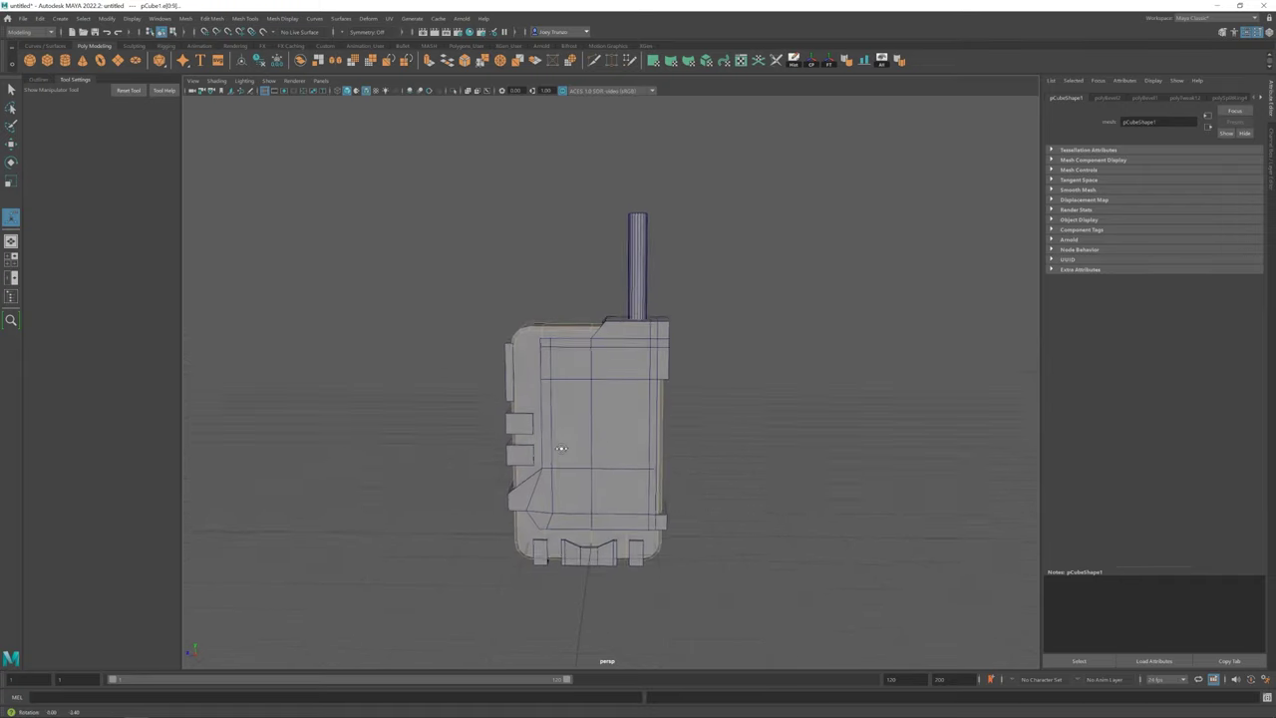
mouse_move(636, 550)
left_mouse_down("alt")
mouse_move(509, 462)
mouse_move(597, 513)
mouse_move(498, 296)
left_mouse_up("alt")
Apply another bevel to the selected edges
left_click(211, 18)
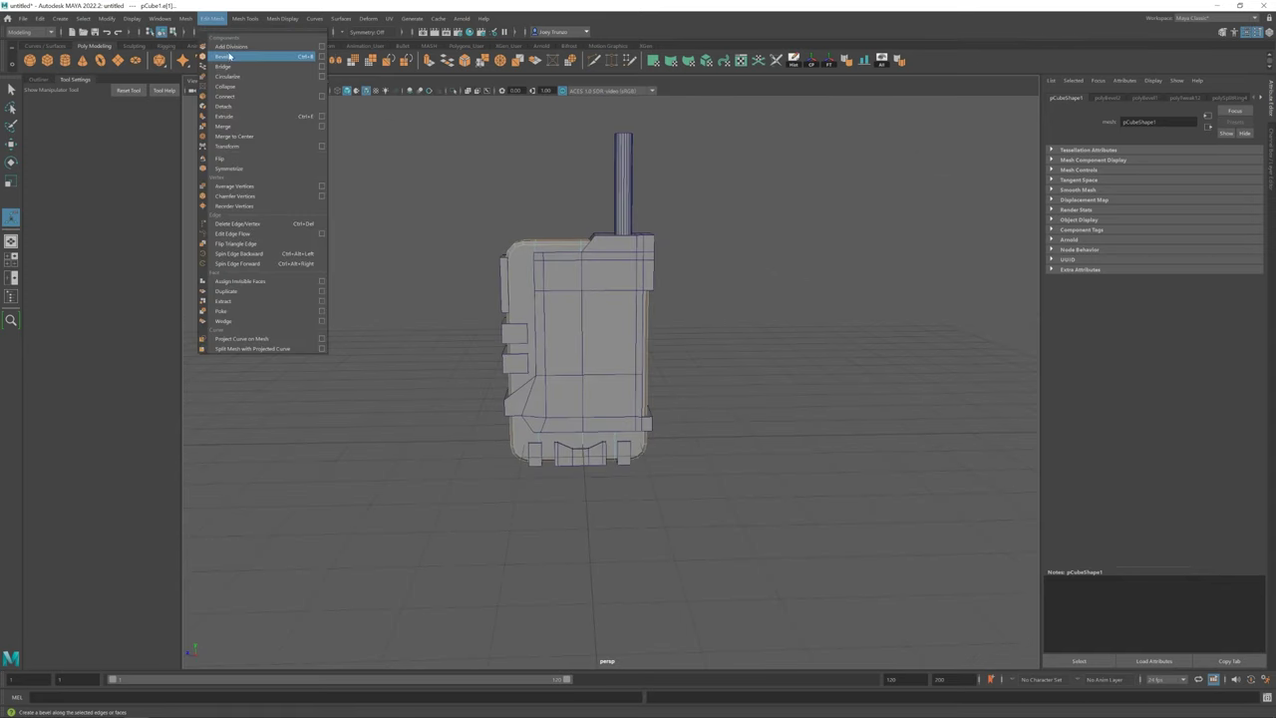
left_click(218, 64)
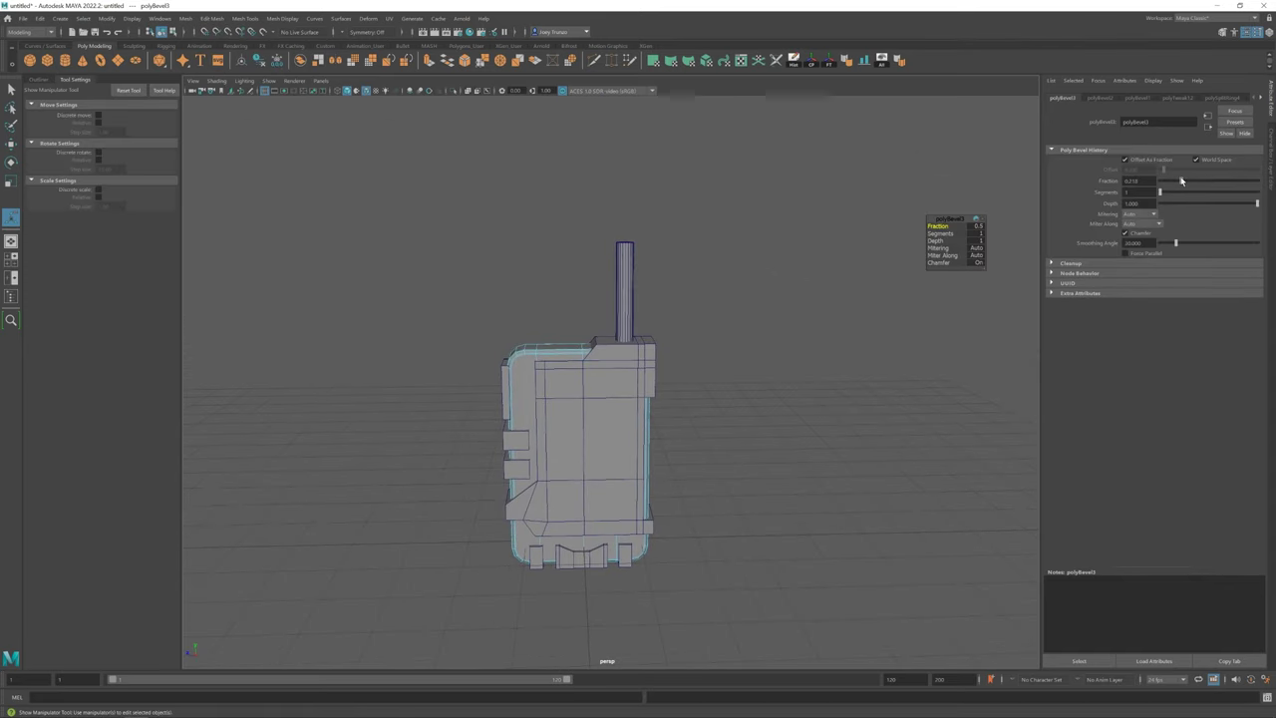
key("w")
left_click(758, 470)
Hide the wireframe overlay and reselect the walkie-talkie body from a frontal view
scroll(473, 296, "up", 3)
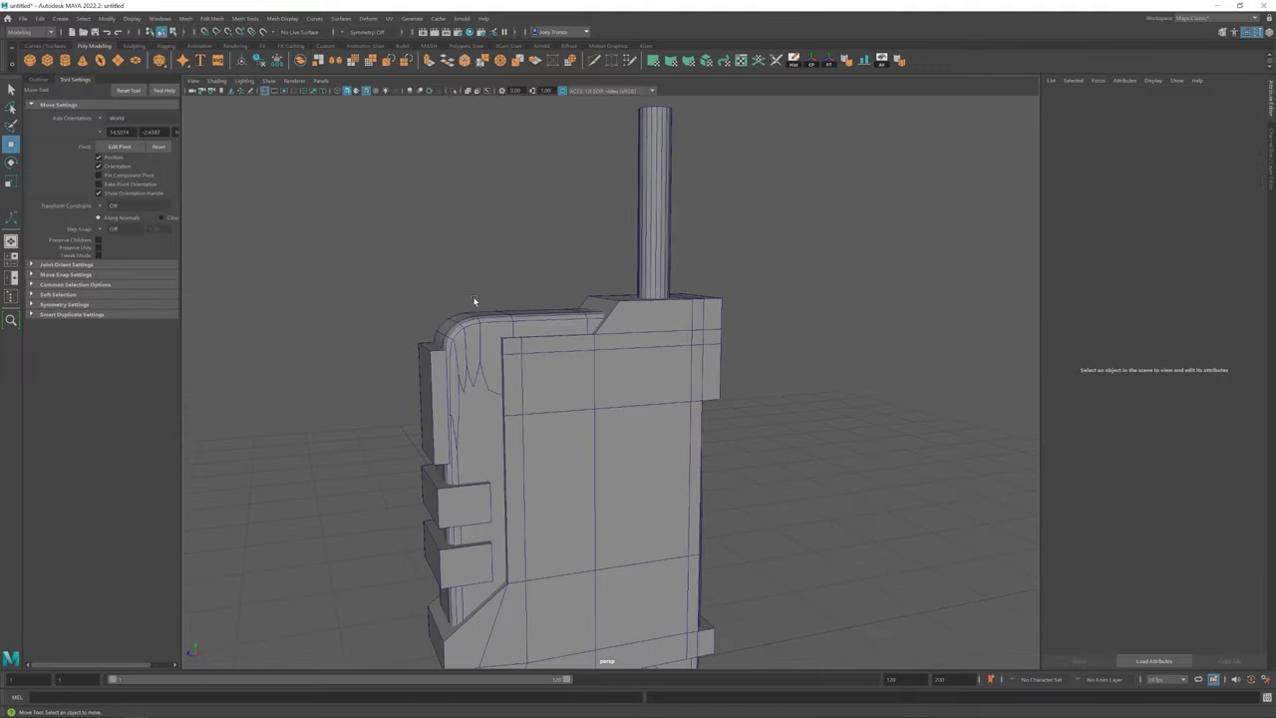
left_click_drag(534, 343, 461, 408, "alt")
left_click(369, 93)
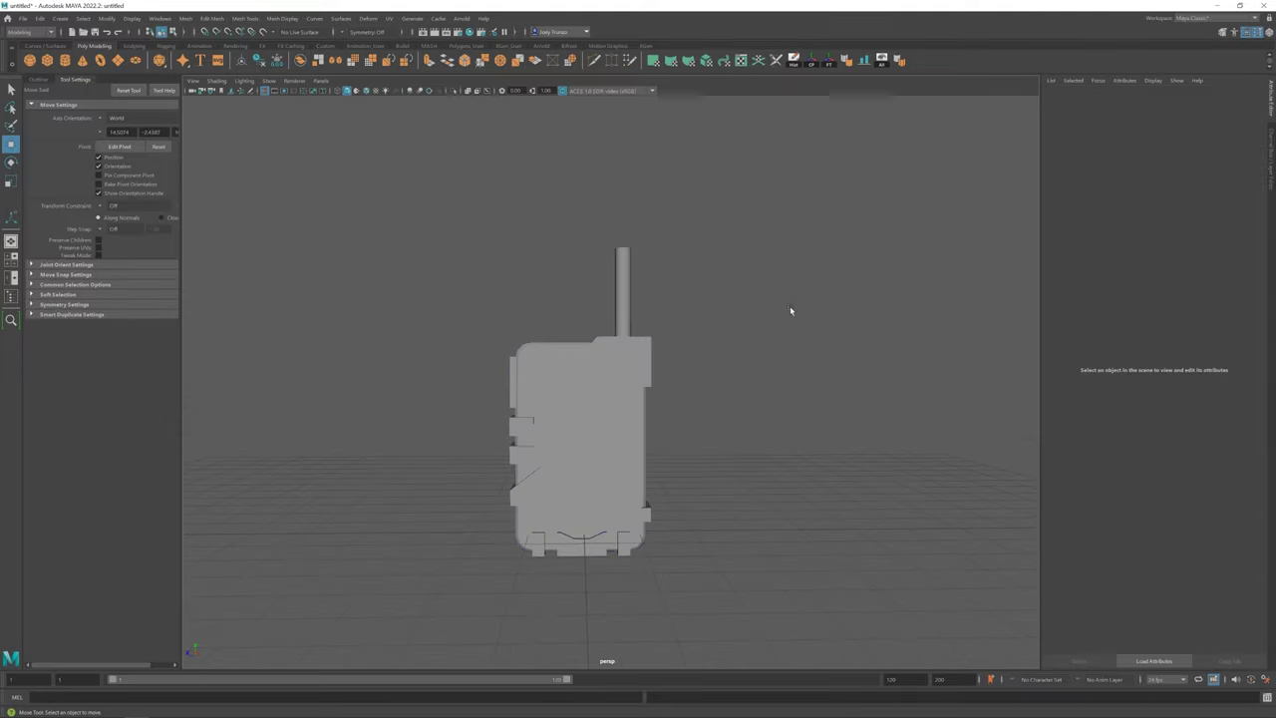
mouse_move(789, 310)
left_mouse_down("alt")
mouse_move(738, 515)
mouse_move(533, 442)
mouse_move(519, 290)
left_mouse_up("alt")
left_click(519, 290)
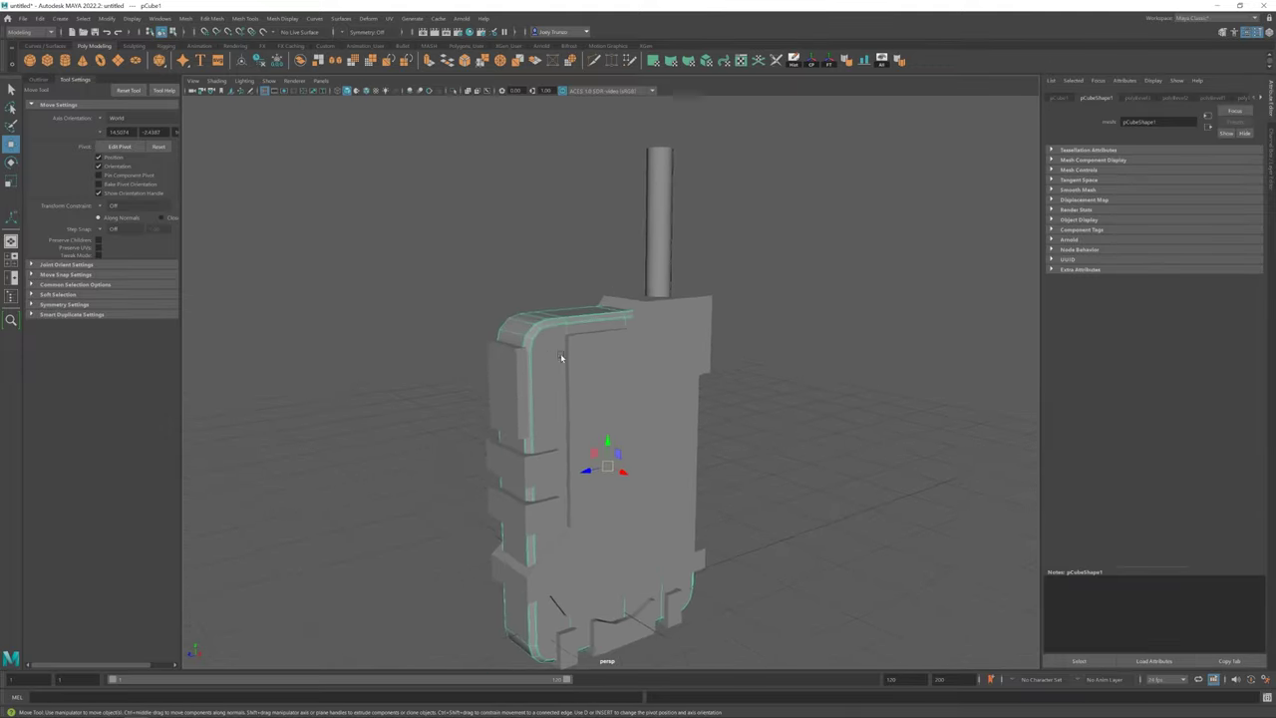
scroll(519, 291, "up", 3)
left_click_drag(591, 373, 844, 433, "alt")
left_click(844, 433)
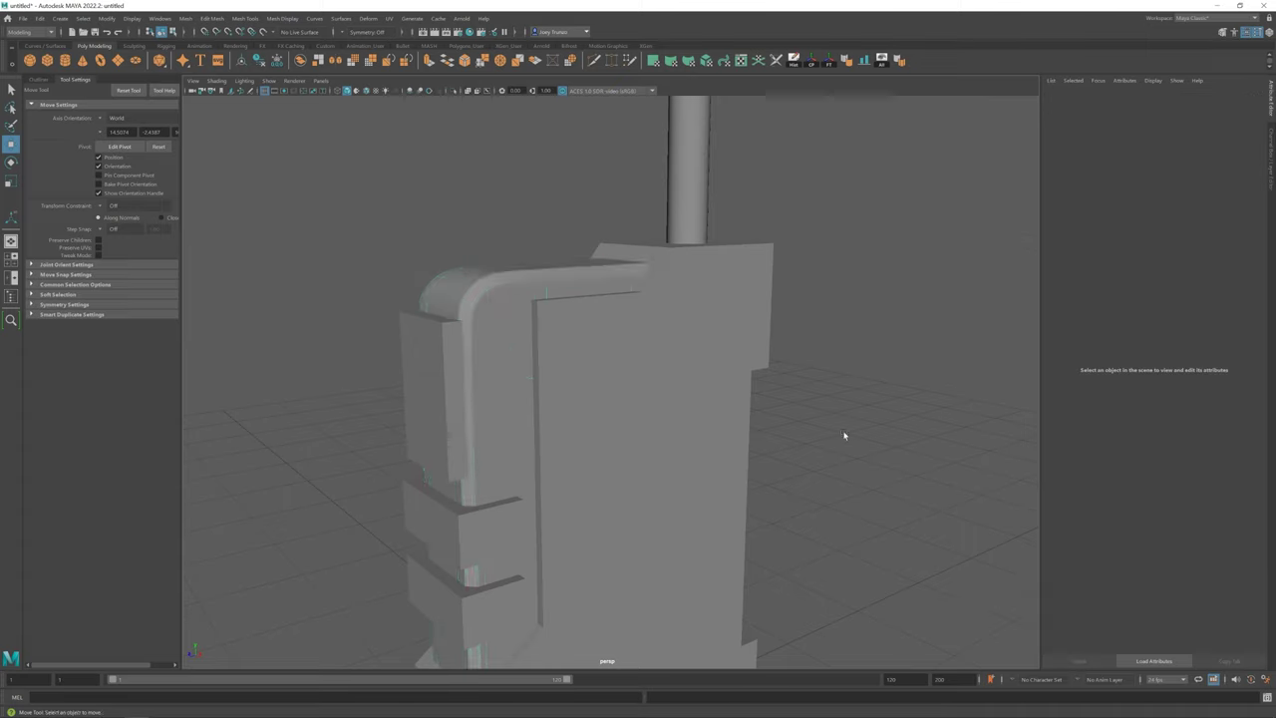
scroll(469, 398, "down", 5)
scroll(508, 313, "up", 2)
left_click(585, 389)
scroll(584, 390, "up", 2)
Select the narrow side face below the rounded corner and scale it down
left_click(485, 336)
key("r")
mouse_move(584, 390)
left_mouse_down("alt")
mouse_move(485, 336)
mouse_move(664, 449)
mouse_move(522, 389)
mouse_move(570, 365)
left_mouse_up("alt")
scroll(604, 422, "up", 2)
left_click(540, 373)
left_click(562, 400)
key("w")
left_click(575, 331)
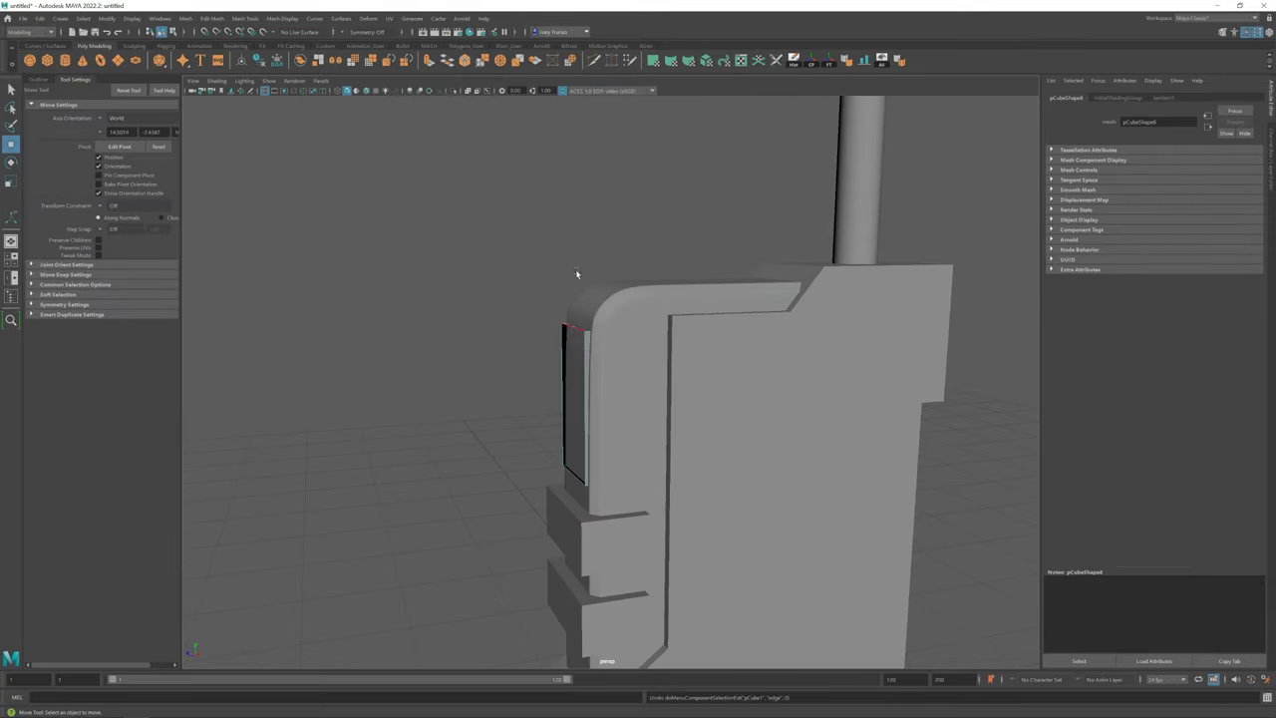
Extrude the selected side edges outward and apply a mesh operation to the new strip
key("ctrl+e")
mouse_move(555, 399)
left_mouse_down("alt")
mouse_move(522, 373)
mouse_move(590, 419)
left_mouse_up("alt")
left_click(188, 18)
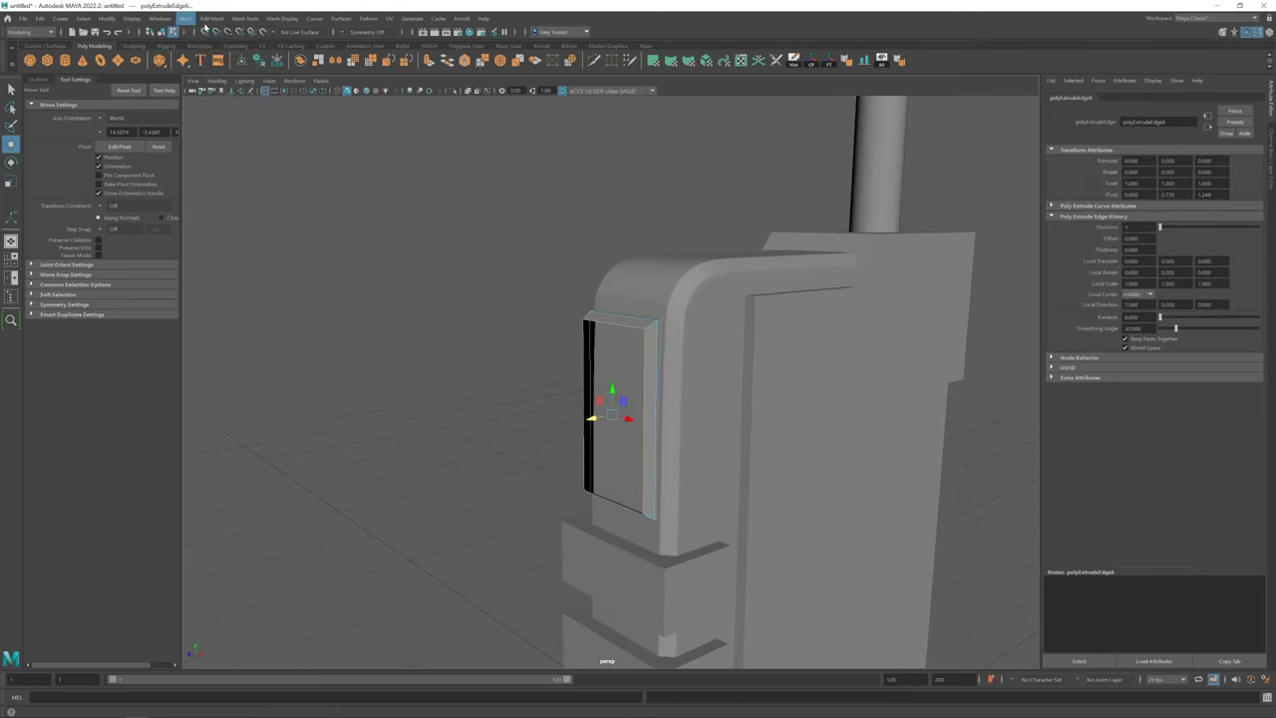
left_click(195, 19)
left_click(230, 100)
Select a face on the body's left side and nudge it slightly sideways
right_click_drag(612, 390, 712, 285)
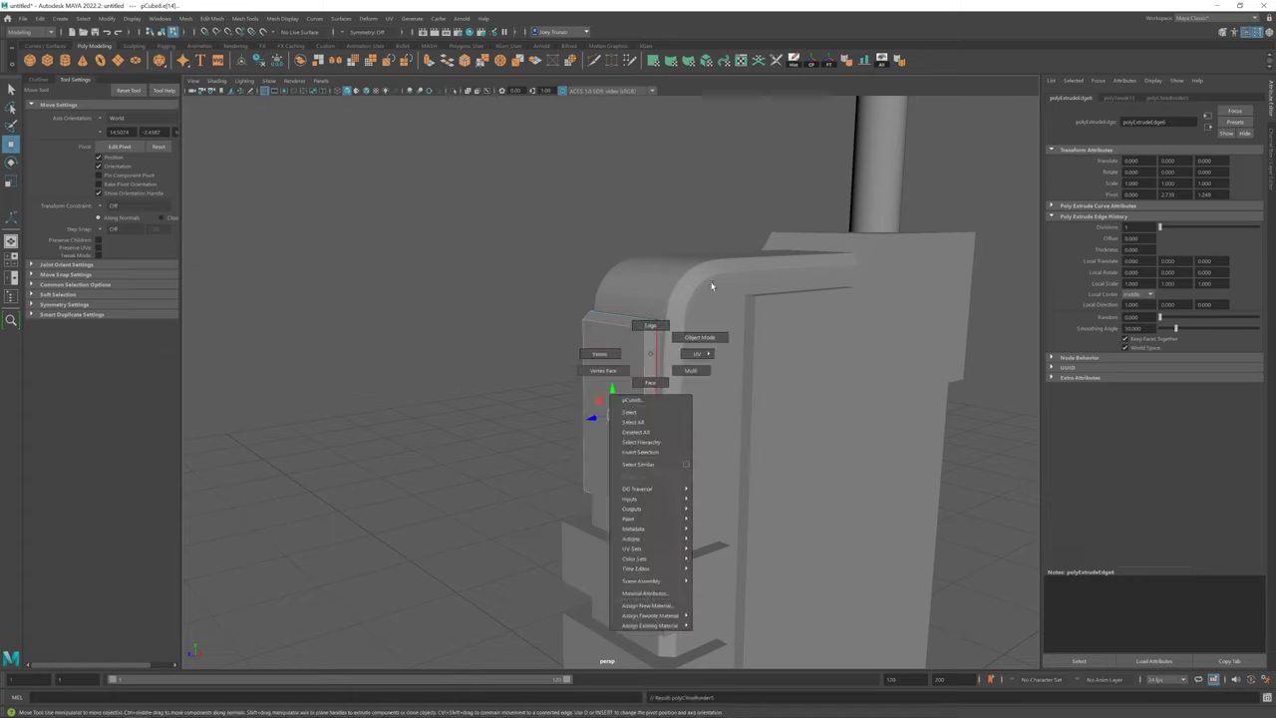
mouse_move(712, 286)
left_mouse_down("alt")
mouse_move(473, 416)
mouse_move(555, 385)
left_mouse_up("alt")
left_click(549, 318)
left_click_drag(549, 318, 649, 441, "alt")
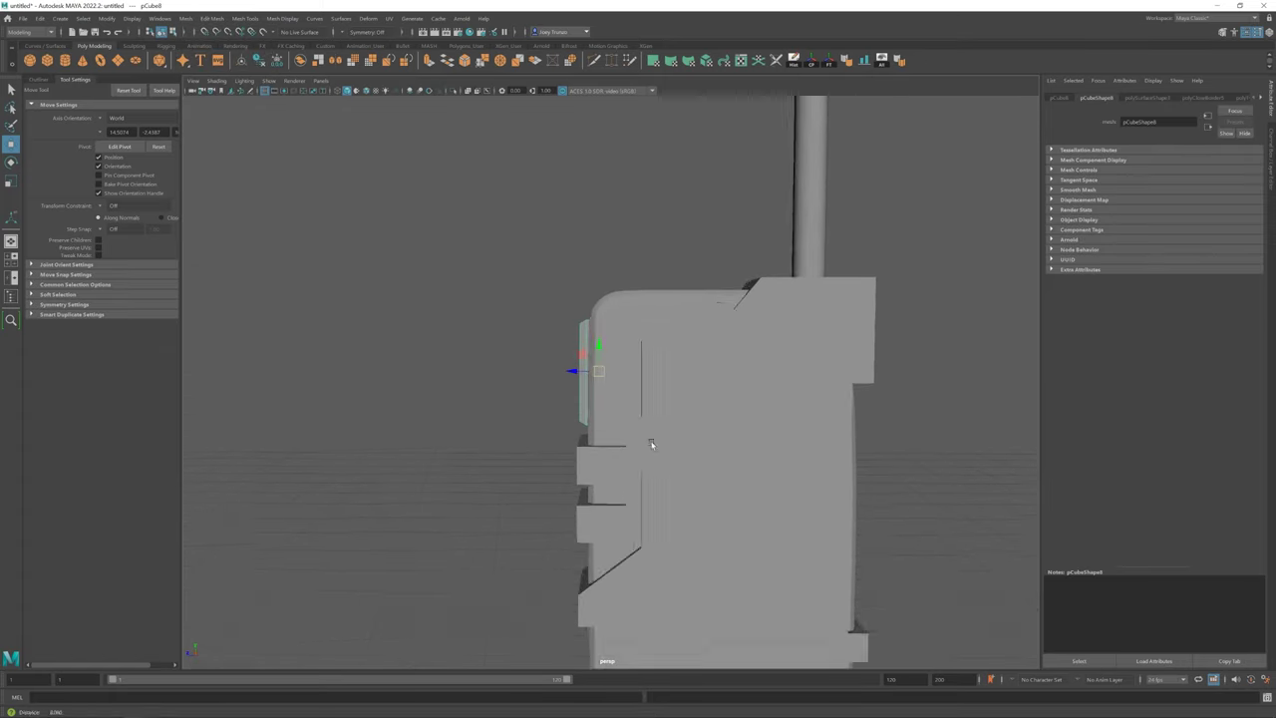
scroll(567, 389, "up", 3)
mouse_move(566, 390)
left_mouse_down()
mouse_move(493, 379)
mouse_move(605, 399)
mouse_move(661, 429)
mouse_move(590, 348)
mouse_move(598, 388)
left_mouse_up()
Add a new cube and scale, move and rotate it into a slab beside the body
left_click(47, 62)
key("r")
key("w")
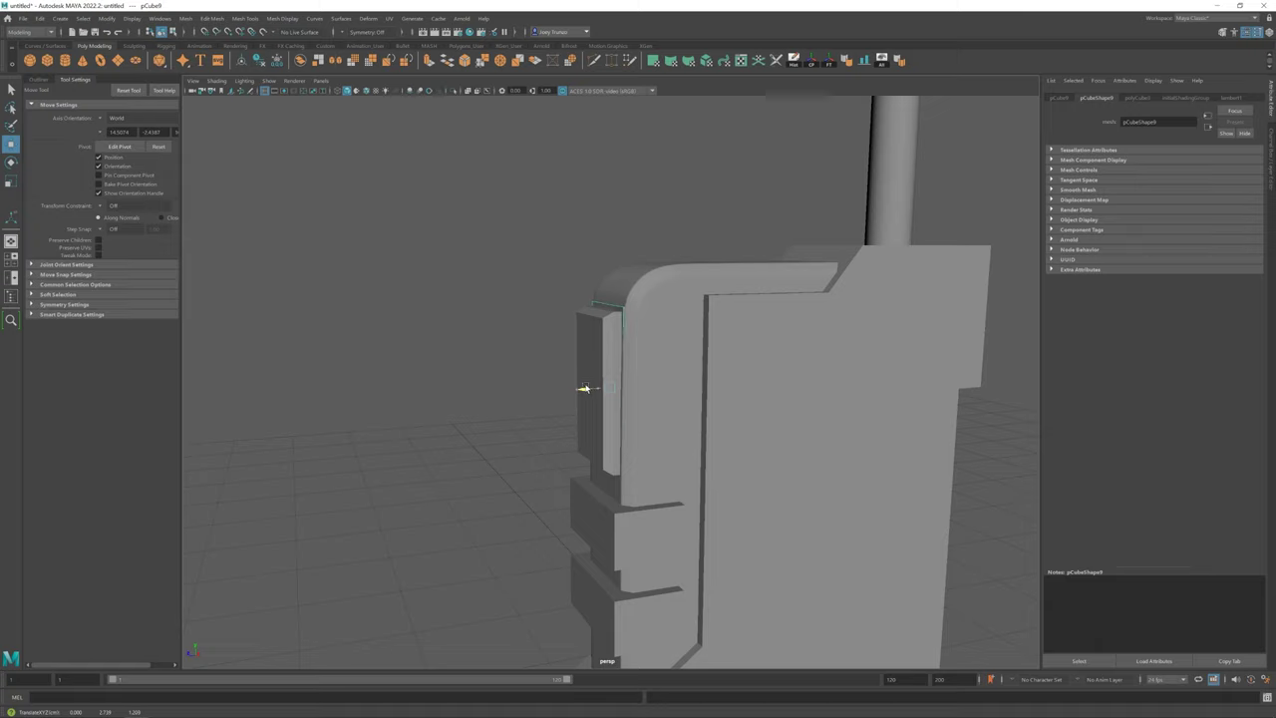
mouse_move(582, 386)
left_mouse_down("alt")
mouse_move(508, 377)
mouse_move(560, 418)
mouse_move(661, 362)
left_mouse_up("alt")
key("e")
Reselect the side slab and scale it slightly narrower
left_click(667, 382)
key("r")
left_click(863, 408)
mouse_move(863, 408)
left_mouse_down("alt")
mouse_move(578, 379)
mouse_move(559, 425)
mouse_move(589, 388)
left_mouse_up("alt")
scroll(596, 266, "up", 3)
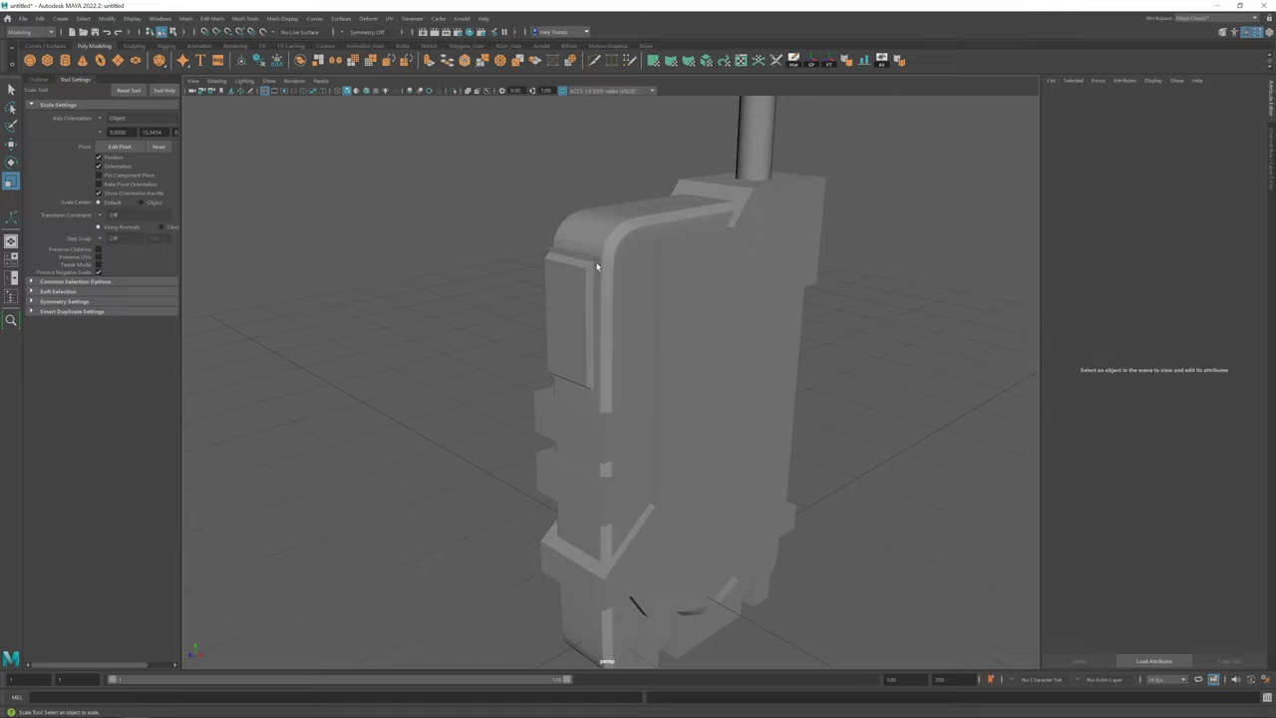
left_click(597, 266)
mouse_move(596, 266)
left_mouse_down("alt")
mouse_move(609, 379)
mouse_move(678, 428)
mouse_move(648, 359)
mouse_move(604, 370)
mouse_move(558, 359)
mouse_move(569, 333)
mouse_move(618, 337)
left_mouse_up("alt")
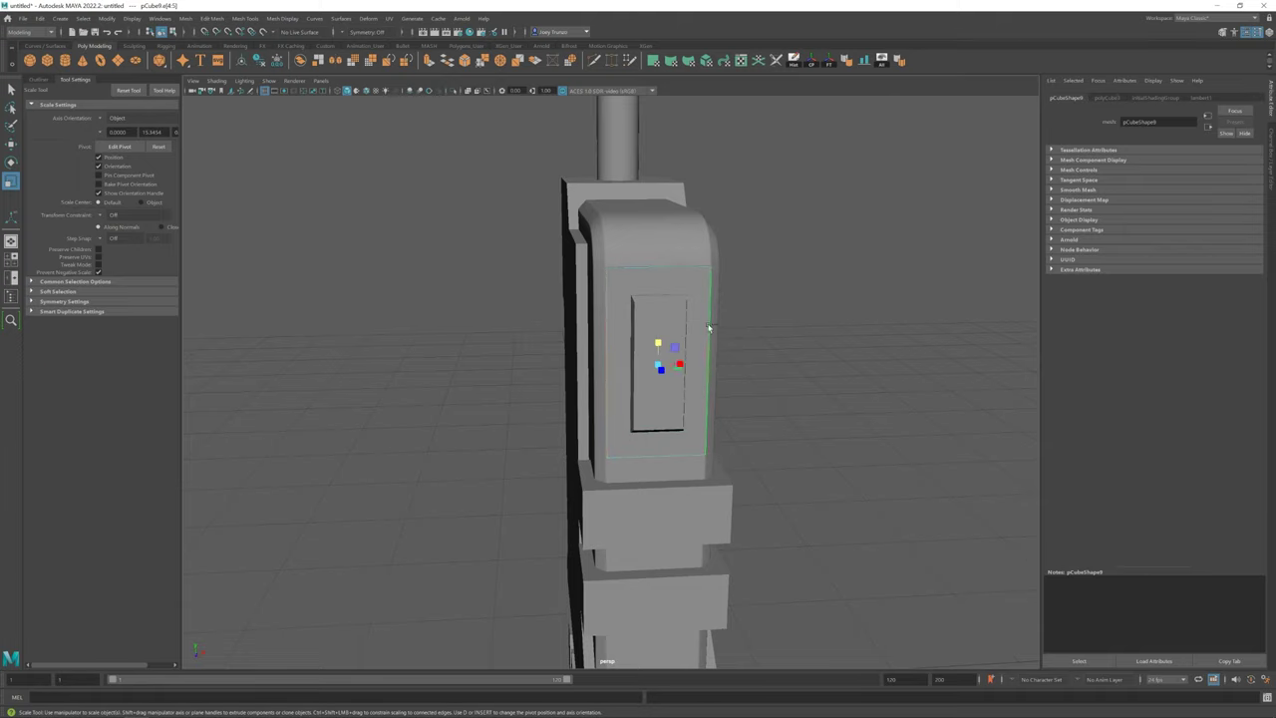
mouse_move(680, 364)
left_mouse_down()
mouse_move(723, 361)
mouse_move(523, 365)
mouse_move(584, 376)
left_mouse_up()
Select the slab's outer side face and scale it down
key("w")
right_click_drag(569, 285, 596, 385)
left_click(600, 305)
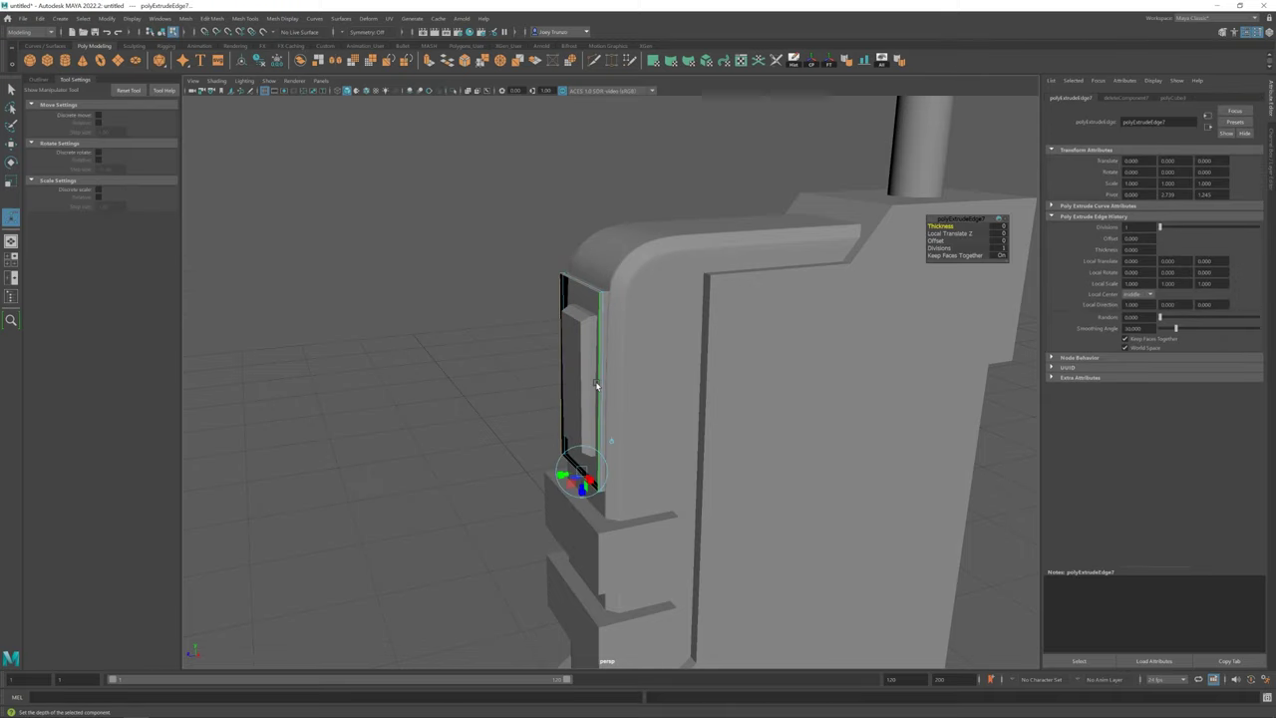
key("r")
mouse_move(596, 385)
left_mouse_down("alt")
mouse_move(655, 392)
mouse_move(541, 370)
mouse_move(563, 346)
mouse_move(583, 368)
left_mouse_up("alt")
scroll(672, 353, "up", 2)
key("w")
Close the slab's open hole with Mesh > Fill Hole and return to object selection
left_click(185, 18)
left_click(218, 99)
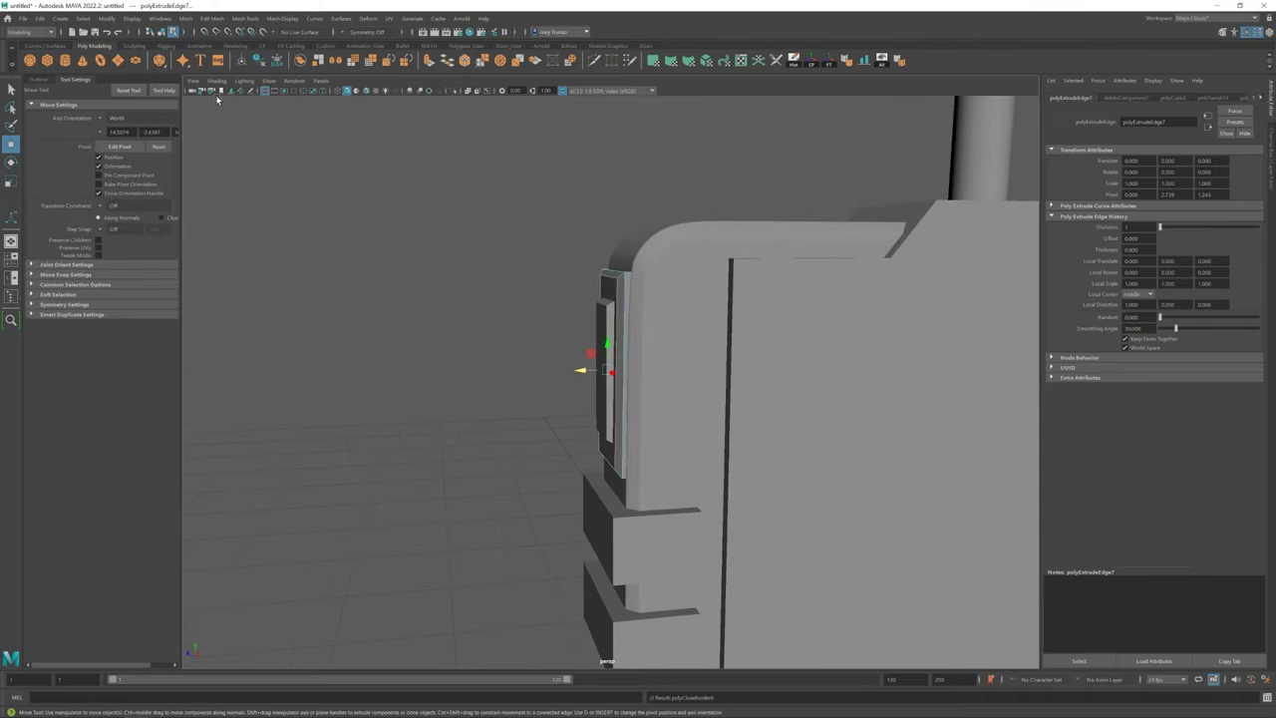
left_click(609, 179)
right_click(606, 308)
mouse_move(606, 308)
left_mouse_down("alt")
mouse_move(803, 422)
mouse_move(726, 427)
mouse_move(569, 371)
left_mouse_up("alt")
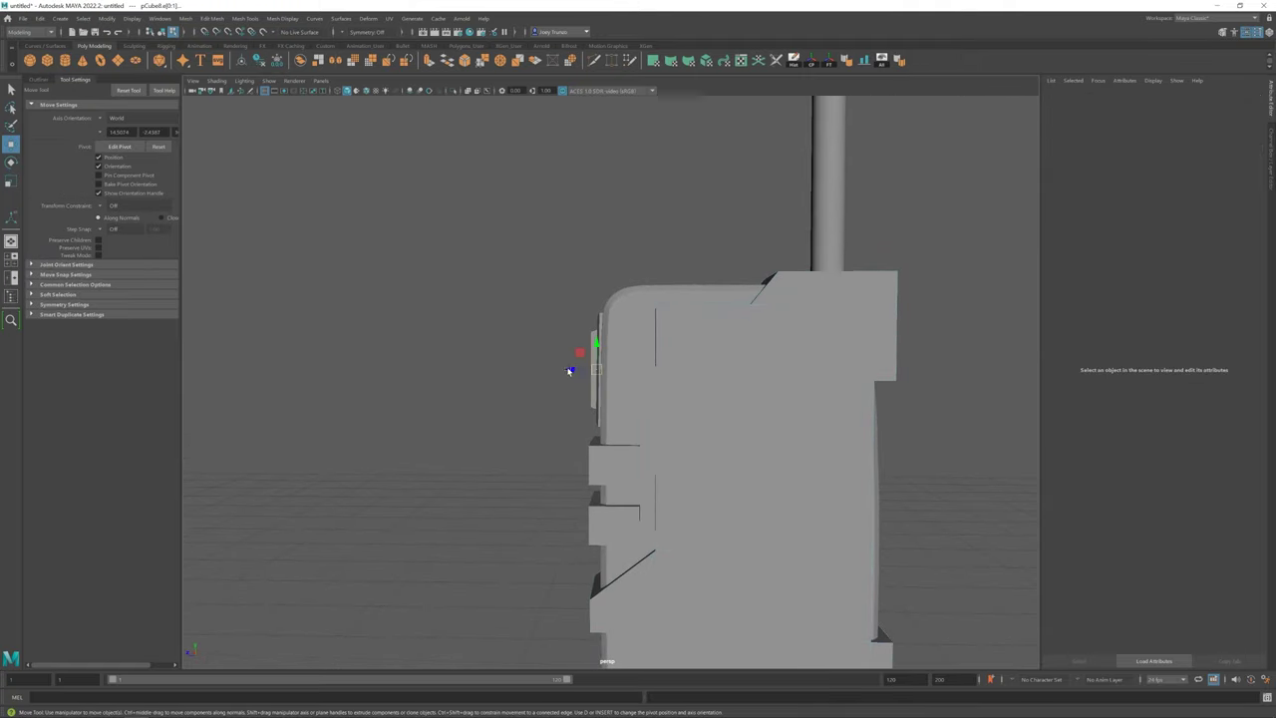
Select the small side button cube's outer edges and bevel them with Ctrl+B
scroll(508, 374, "down", 3)
left_click(718, 289)
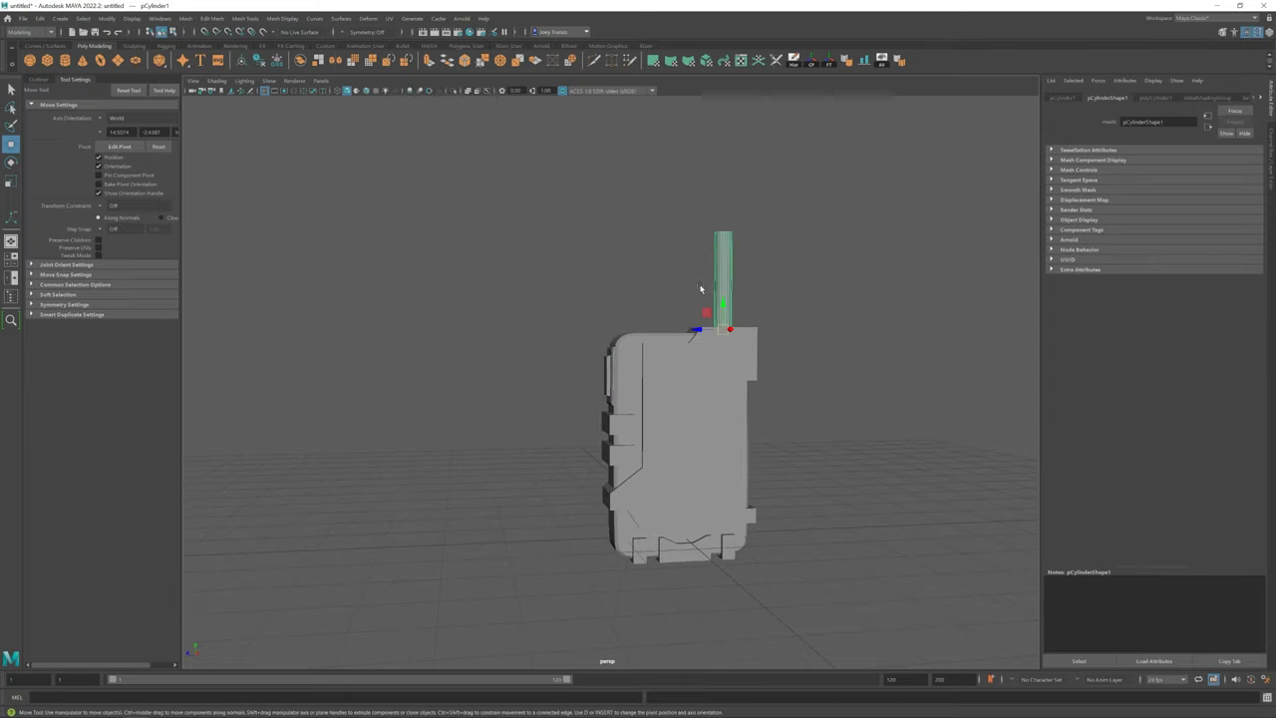
left_click(820, 427)
left_click_drag(819, 427, 696, 469, "alt")
scroll(696, 468, "up", 5)
left_click(604, 342)
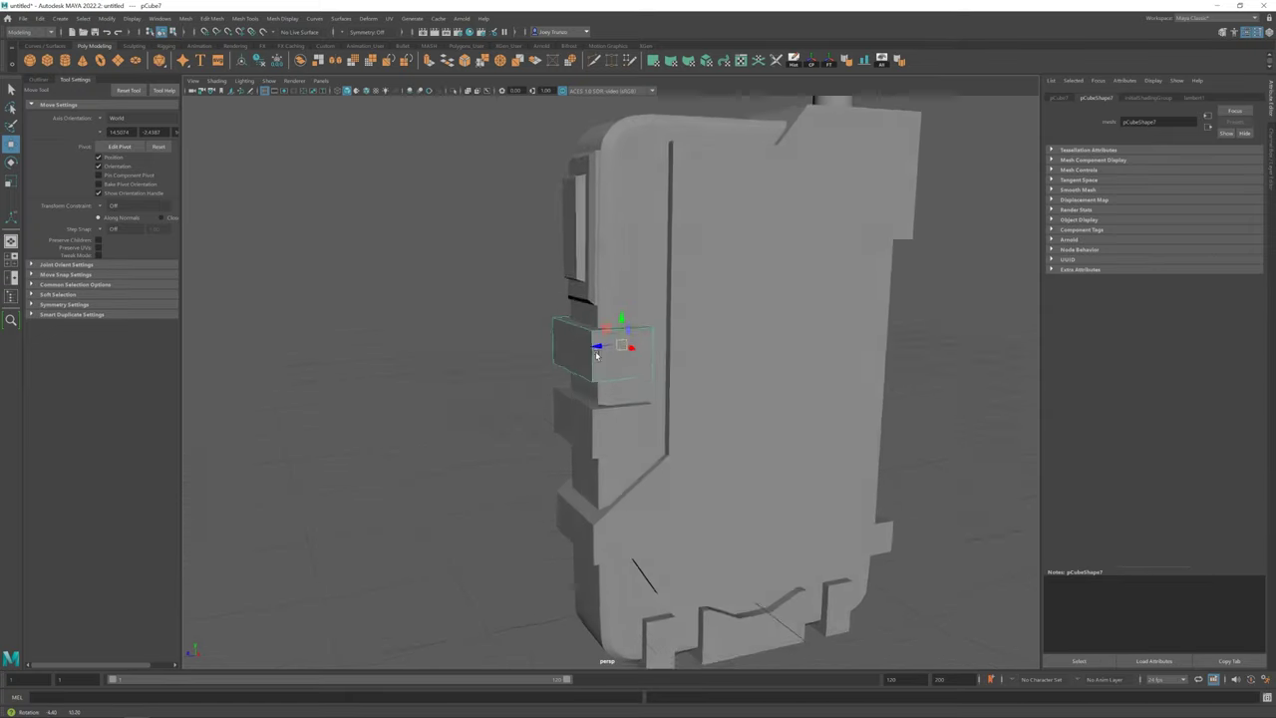
left_click_drag(605, 342, 649, 390, "alt")
right_click_drag(615, 371, 610, 319)
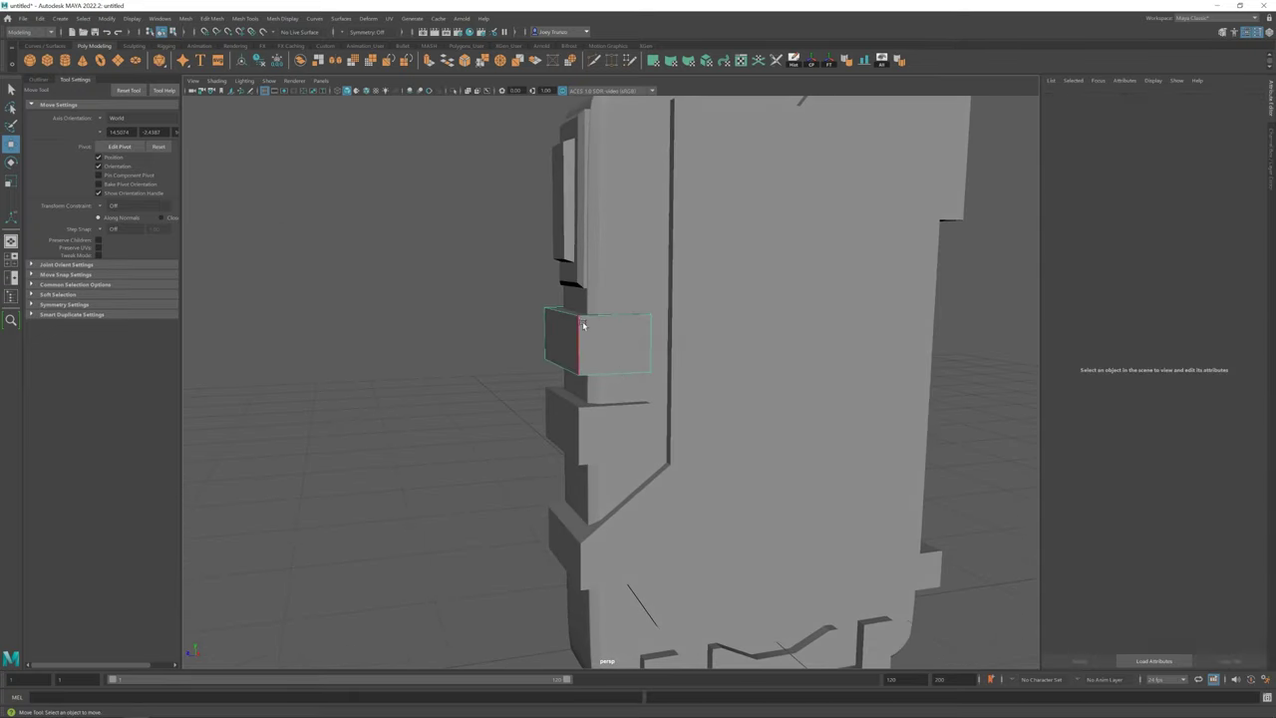
left_click(581, 336)
key("ctrl+b")
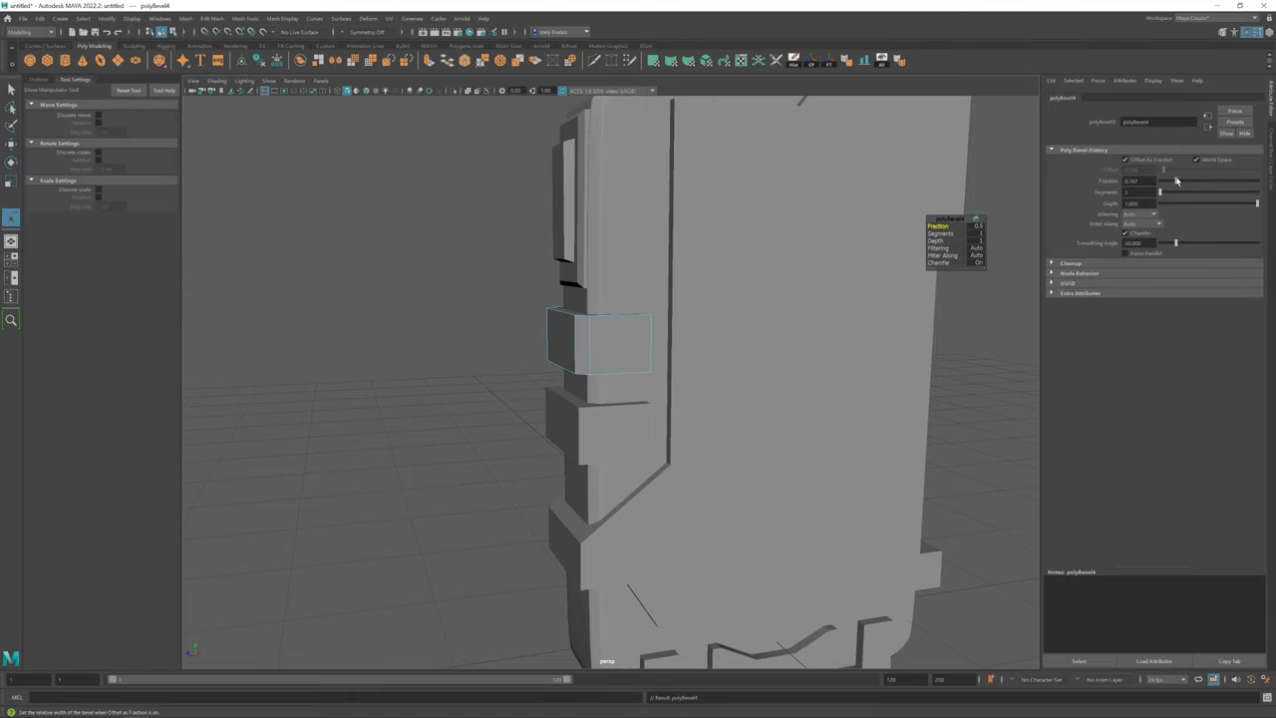
Bevel the button's selected edges again using Edit Mesh > Bevel
mouse_move(556, 342)
left_mouse_down("alt")
mouse_move(606, 345)
mouse_move(485, 265)
left_mouse_up("alt")
key("F8")
key("r")
key("w")
scroll(586, 342, "up", 5)
key("F8")
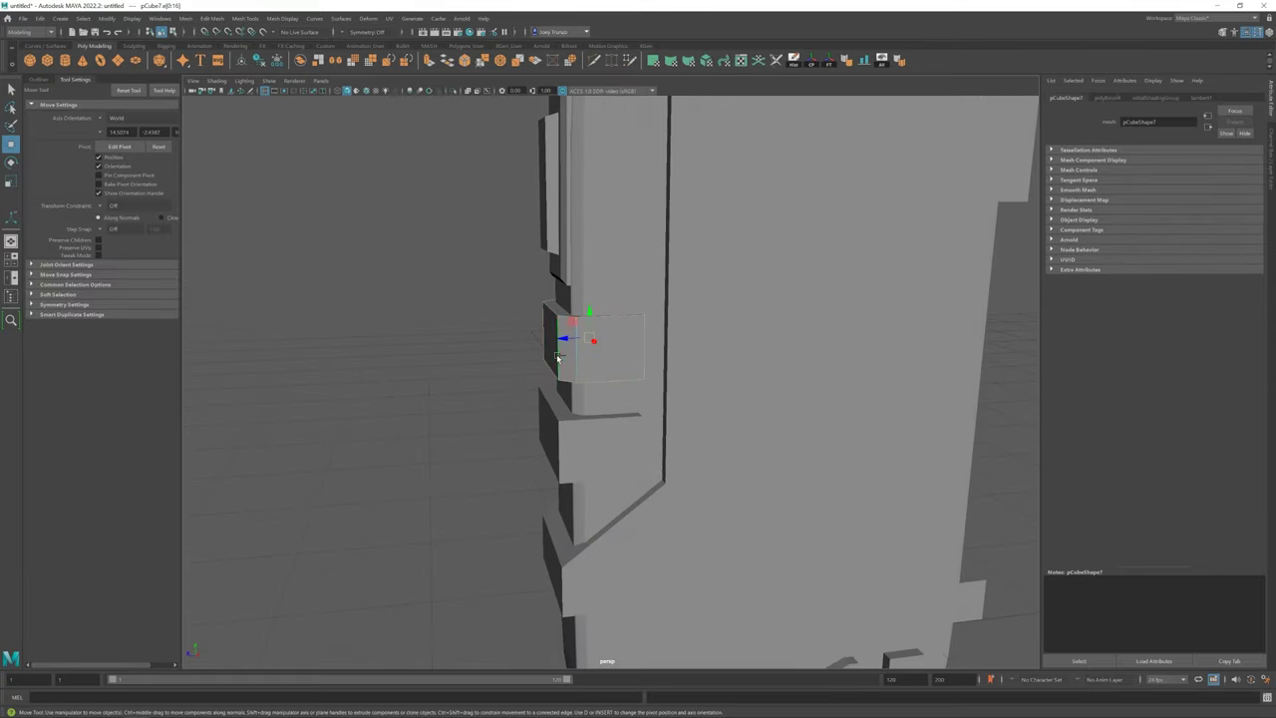
left_click(212, 18)
left_click(239, 52)
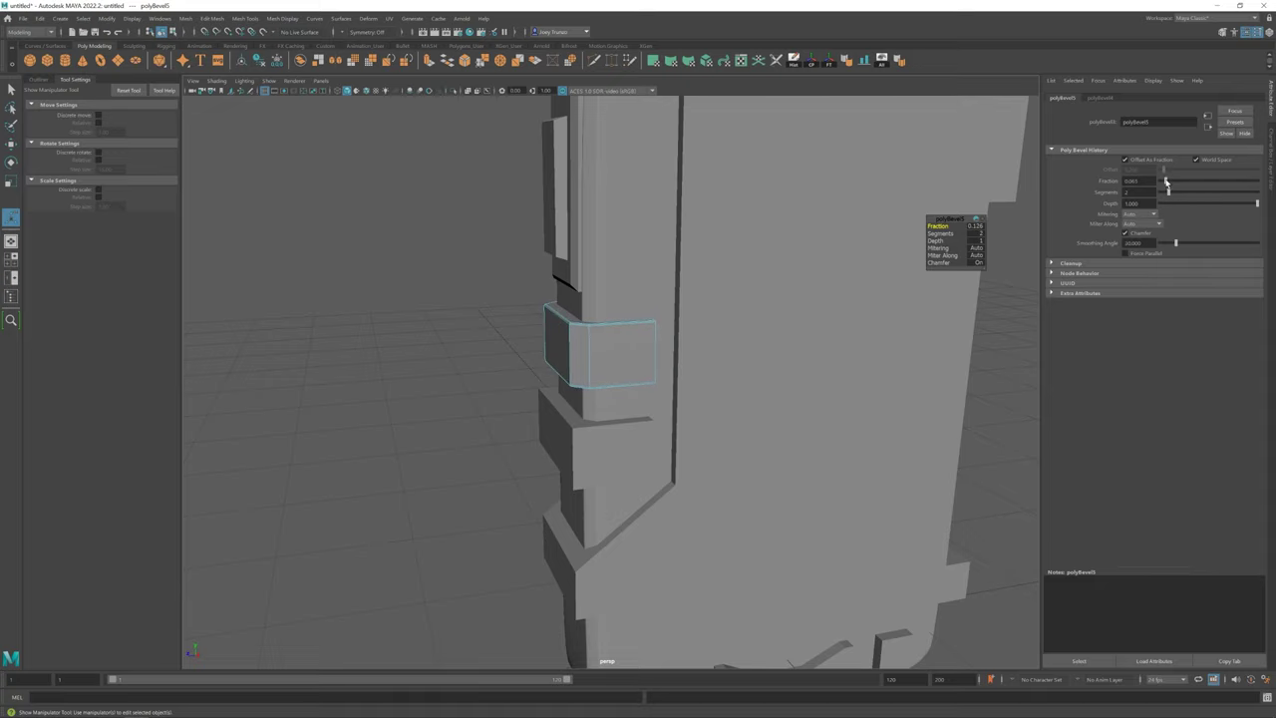
key("w")
Bevel a group of edges on the button cube with a narrower Fraction
key("F8")
scroll(712, 277, "down", 5)
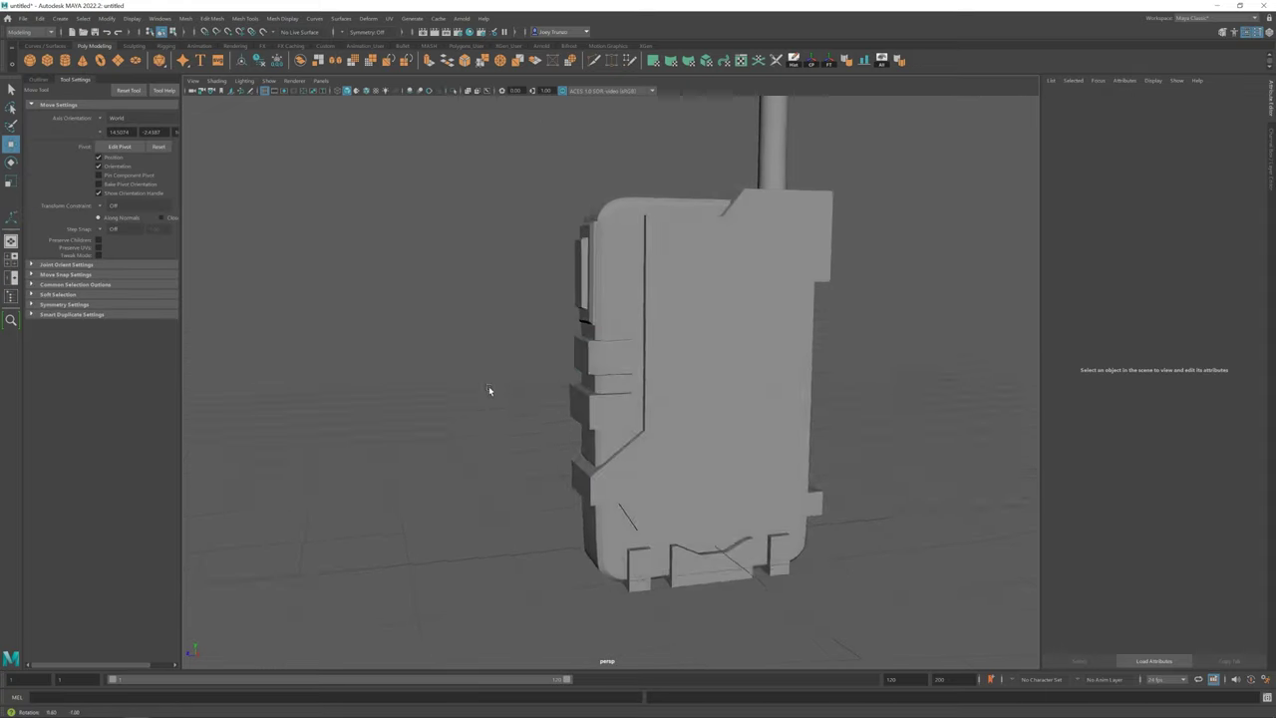
left_click_drag(490, 393, 478, 390, "alt")
key("f")
key("F8")
mouse_move(445, 288)
left_mouse_down()
mouse_move(538, 503)
mouse_move(534, 352)
mouse_move(354, 349)
left_mouse_up()
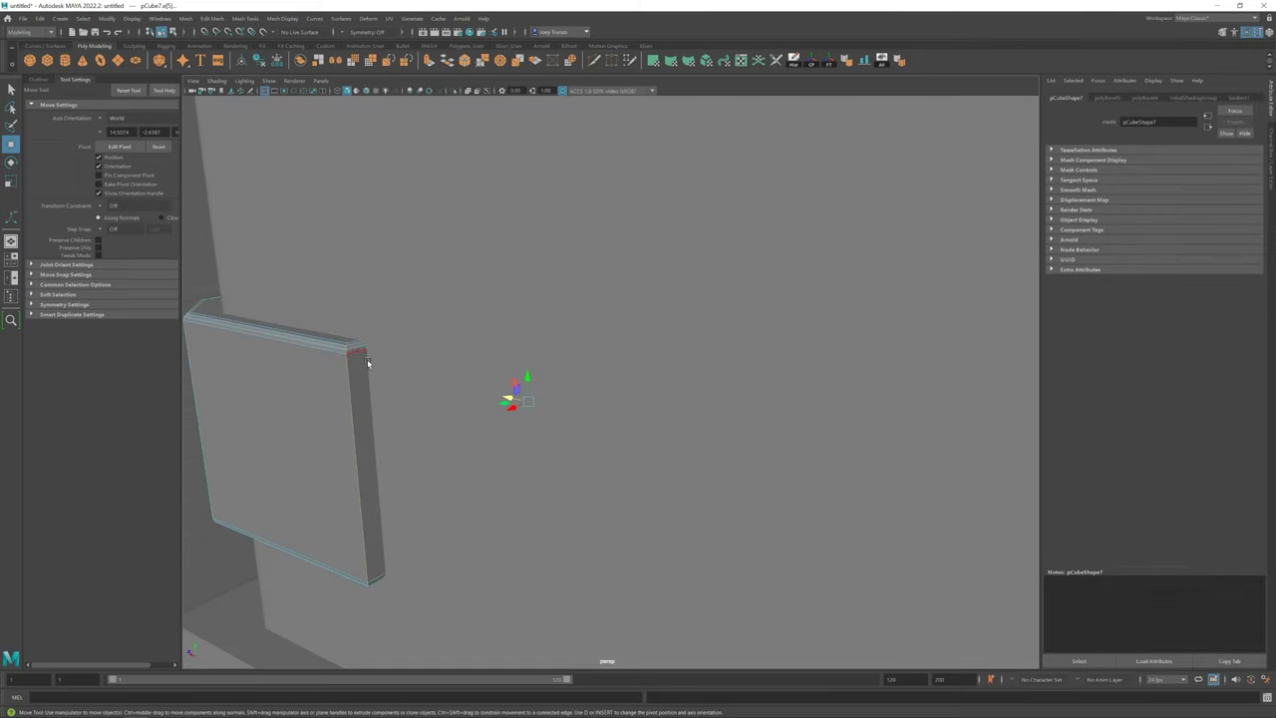
left_click(211, 18)
mouse_move(558, 329)
left_mouse_down("alt")
mouse_move(393, 317)
mouse_move(396, 196)
left_mouse_up("alt")
left_click(211, 18)
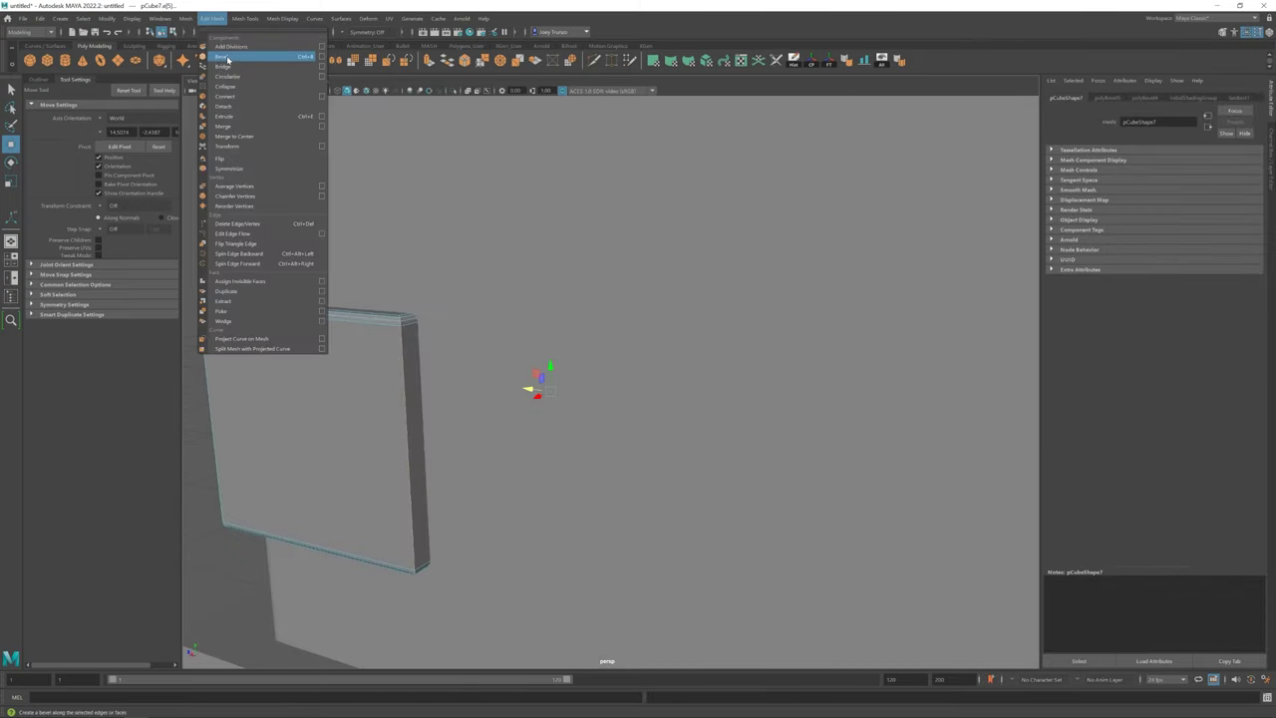
left_click(228, 59)
left_click_drag(1175, 179, 1162, 177)
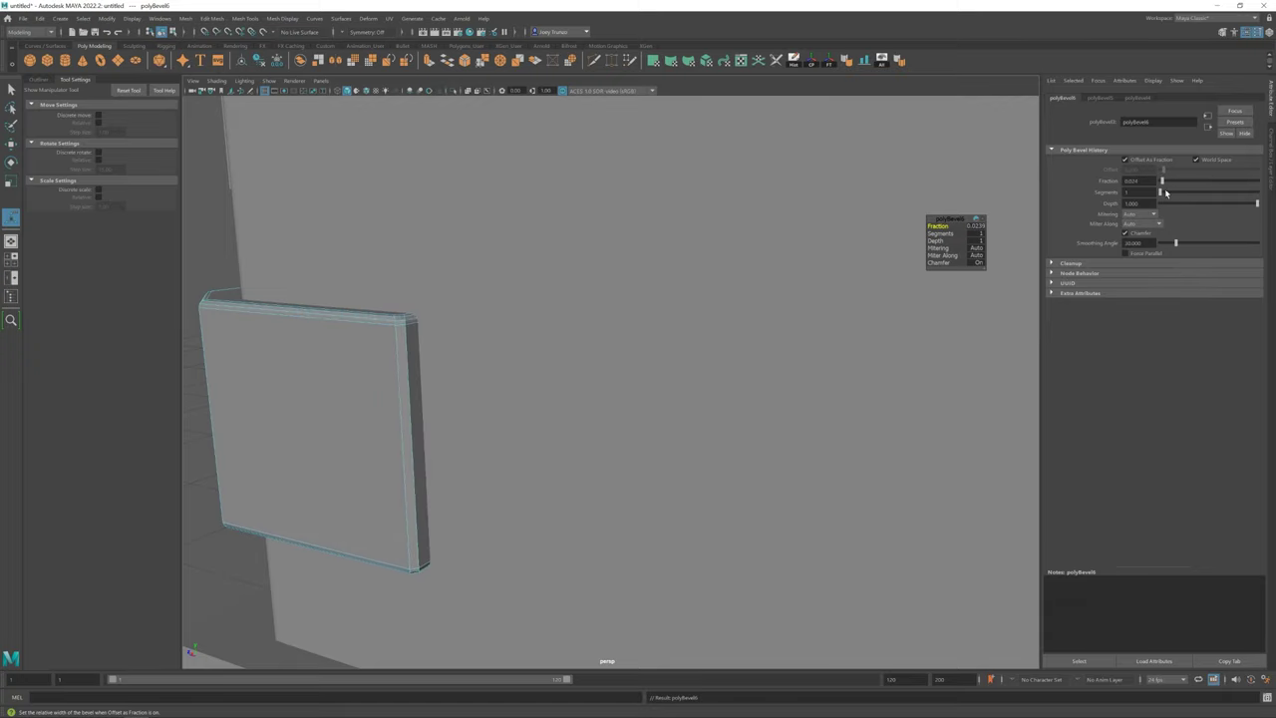
key("w")
Clear the selection and orbit around the rest of the model
left_click(339, 330)
left_click_drag(339, 330, 550, 448, "alt")
scroll(599, 371, "up", 2)
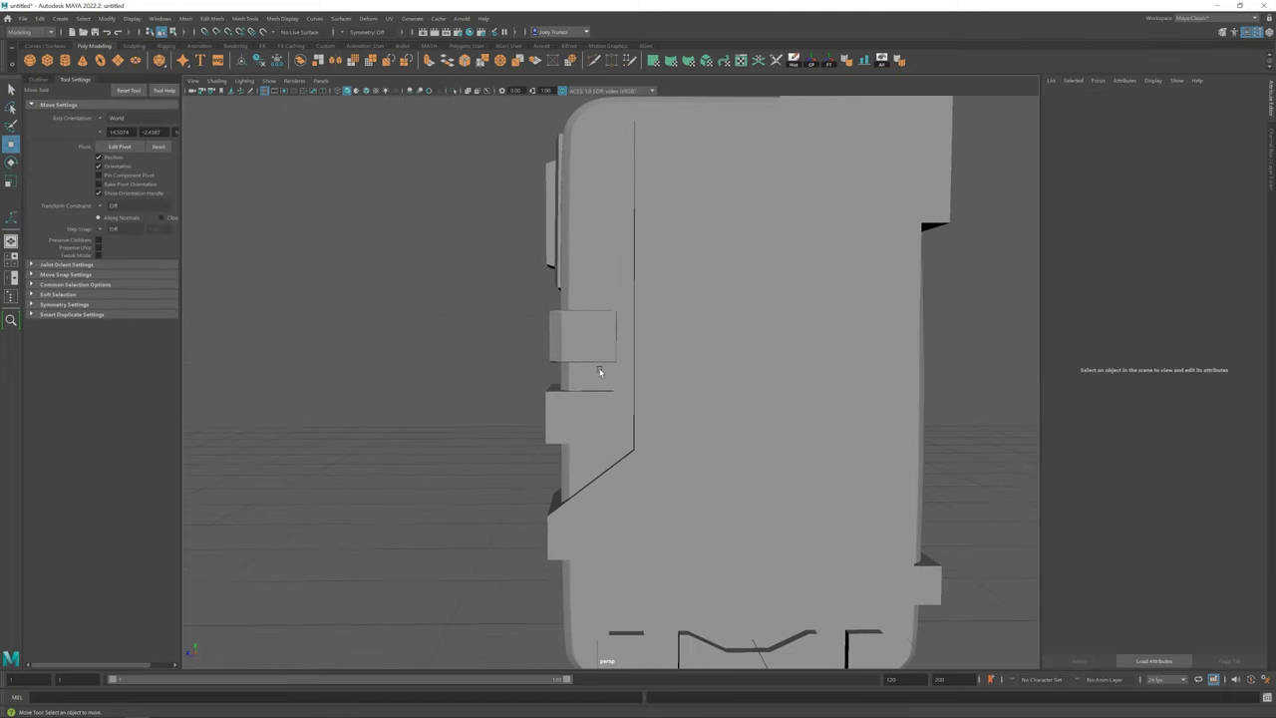
mouse_move(599, 371)
left_mouse_down("alt")
mouse_move(578, 348)
mouse_move(658, 418)
mouse_move(598, 408)
mouse_move(574, 317)
mouse_move(619, 346)
left_mouse_up("alt")
Turn on Wireframe on Shaded for the walkie-talkie viewport
left_click(578, 348)
scroll(676, 432, "up", 2)
scroll(613, 372, "down", 5)
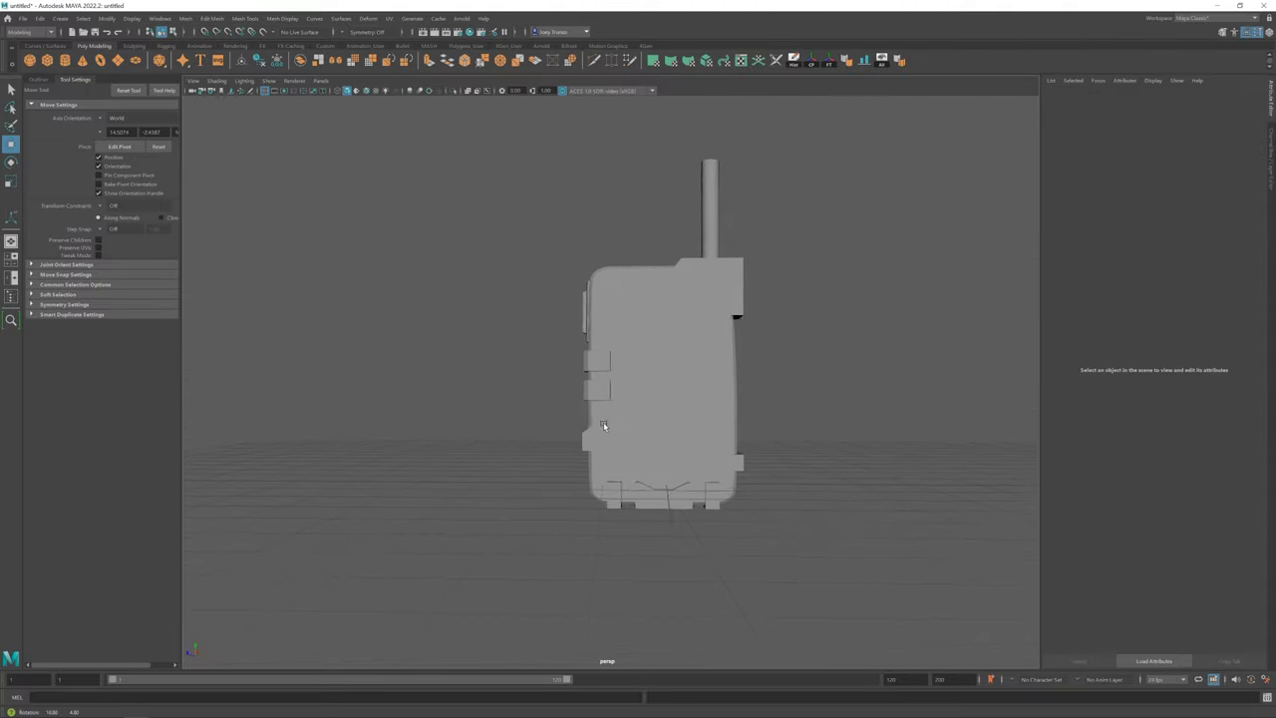
left_click_drag(598, 428, 578, 397, "alt")
left_click(369, 91)
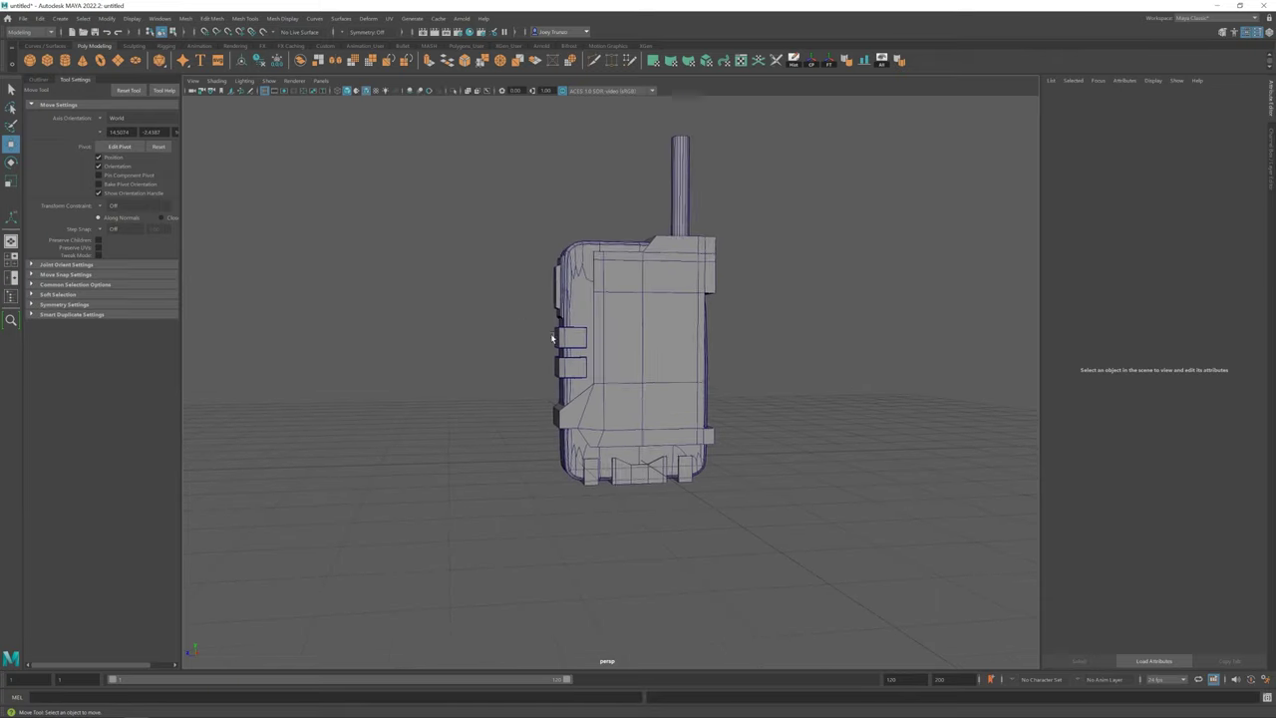
Select the lower side button, then the upper side button
left_click(563, 344)
key("r")
key("w")
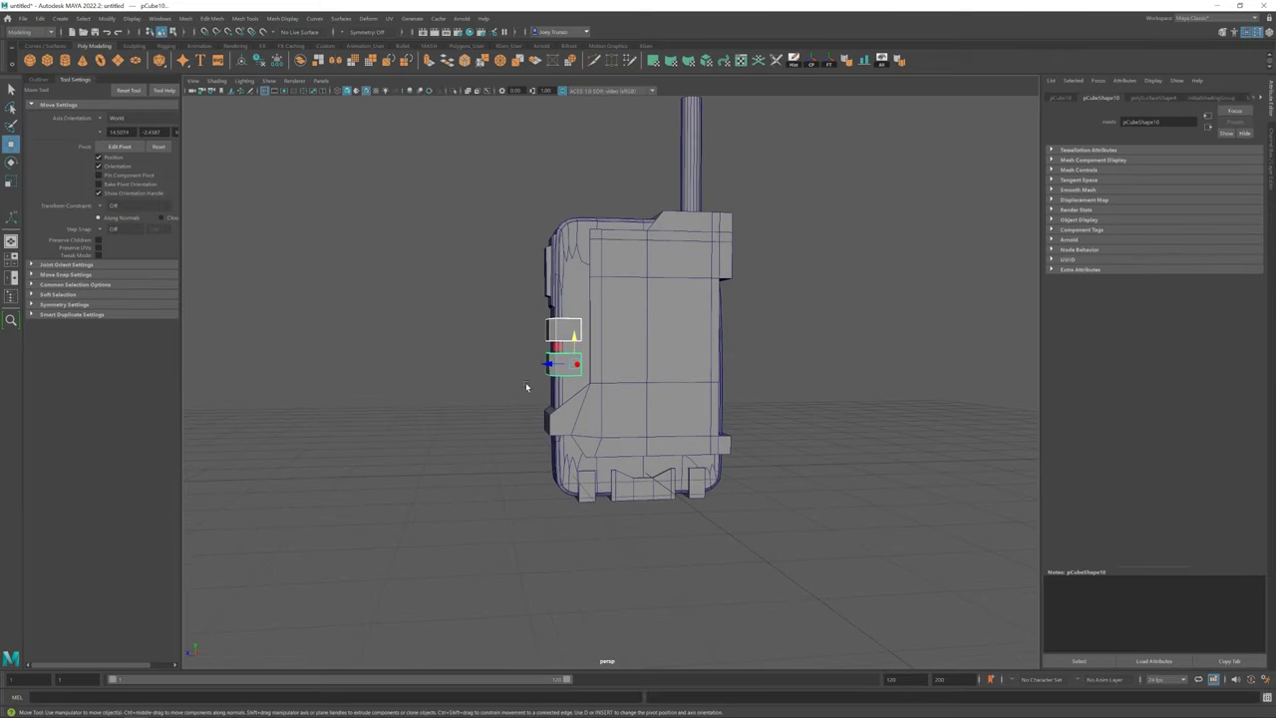
left_click(564, 329)
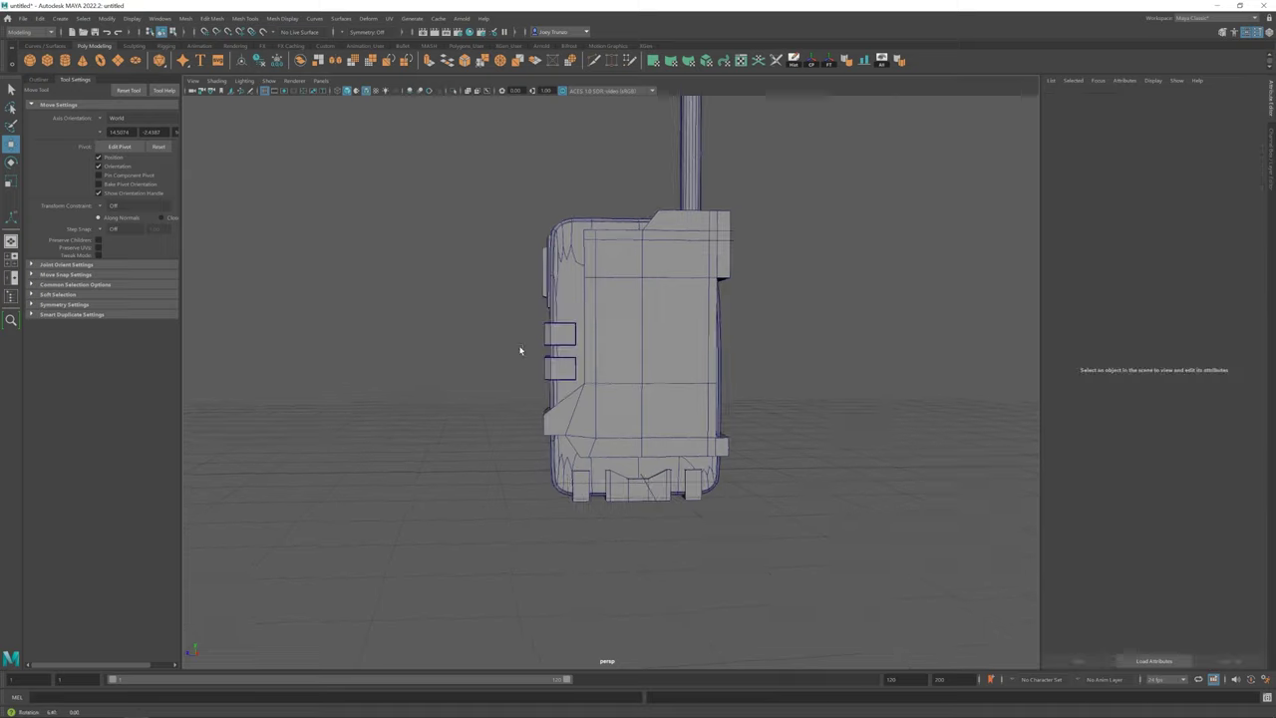
Select the main body and pick an edge along its top
left_click(615, 436)
left_click_drag(615, 436, 567, 407, "alt")
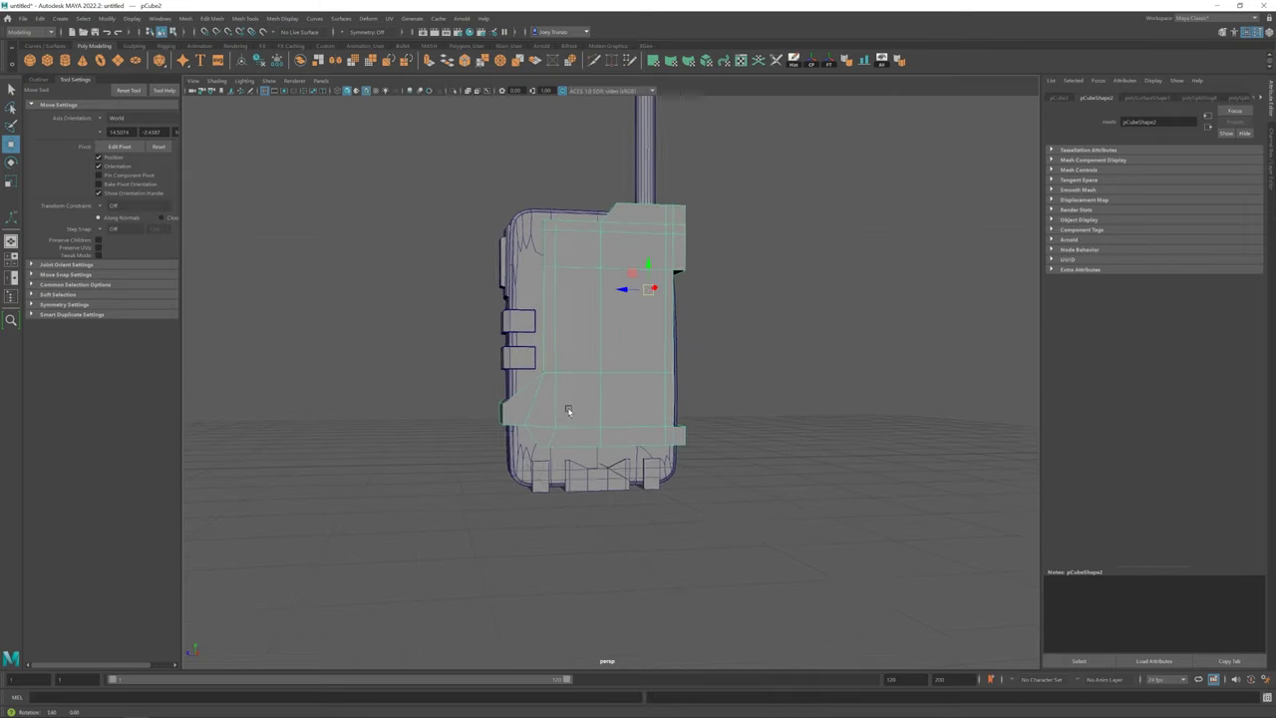
scroll(569, 413, "up", 3)
key("F10")
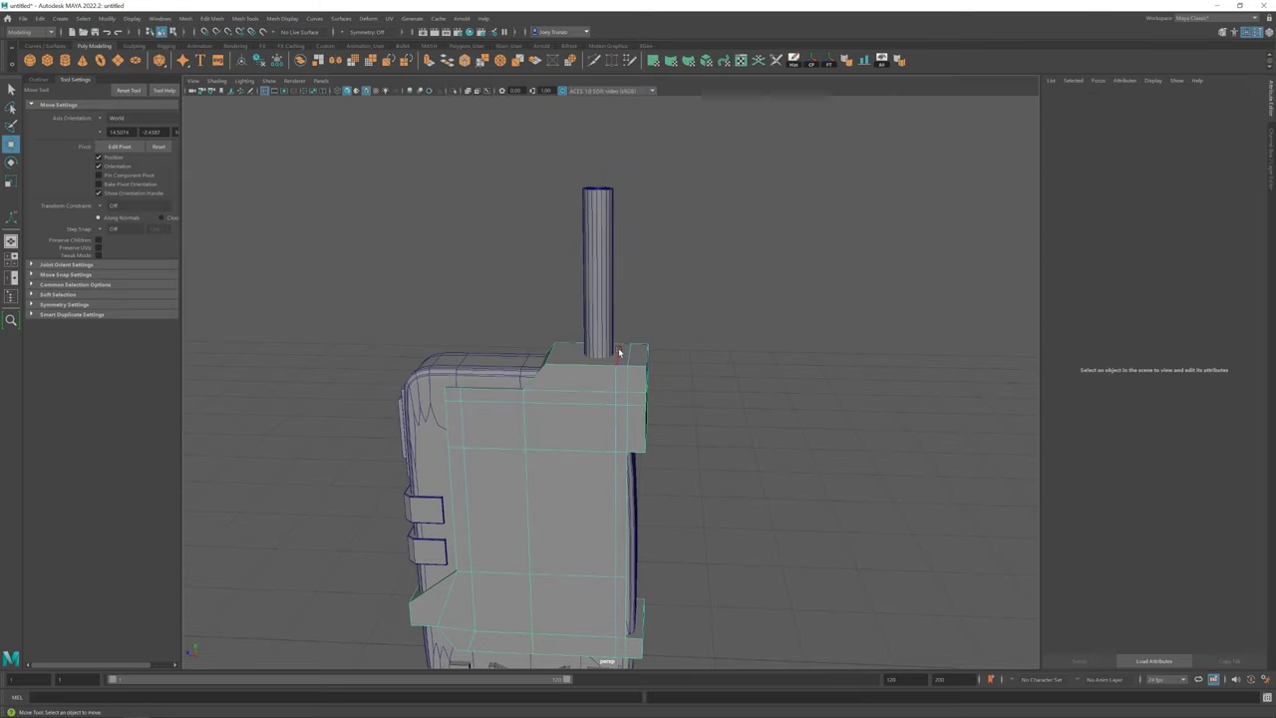
left_click(588, 352)
Extrude the top face beside the antenna upward into a block
right_click_drag(630, 382, 628, 419)
left_click(628, 356)
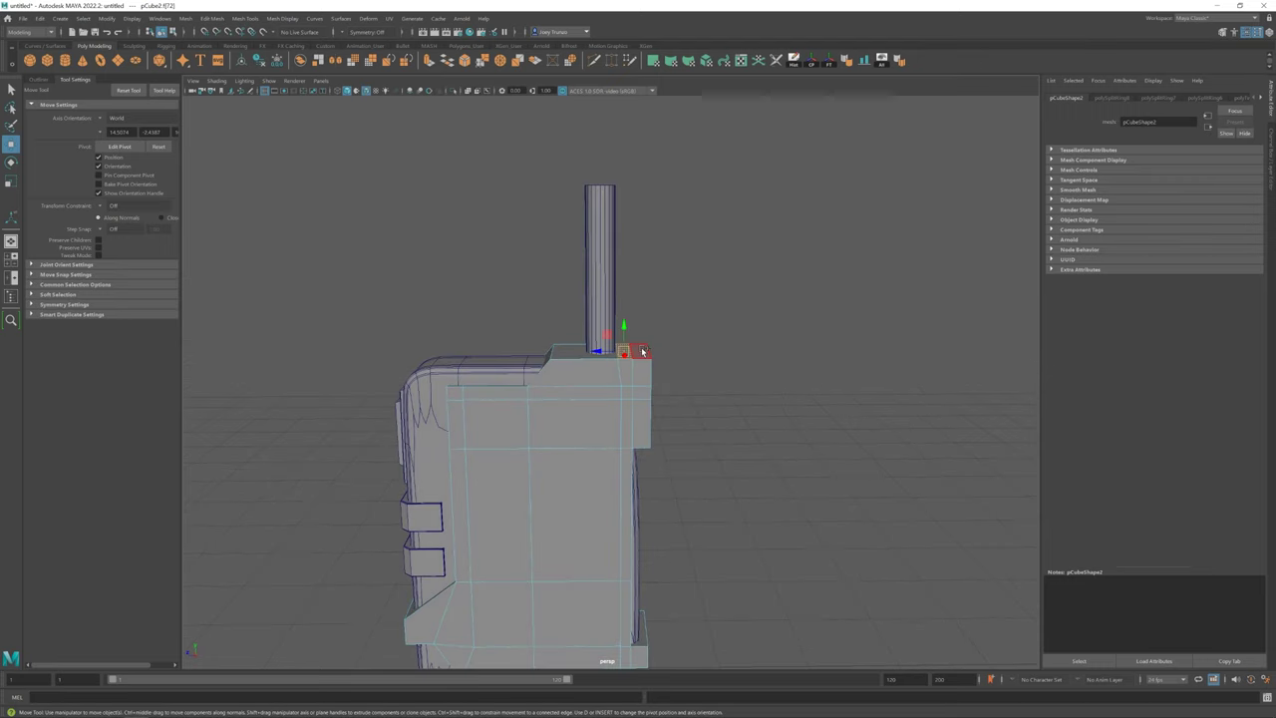
left_click_drag(628, 356, 569, 399, "alt")
right_click_drag(600, 406, 582, 261, "shift")
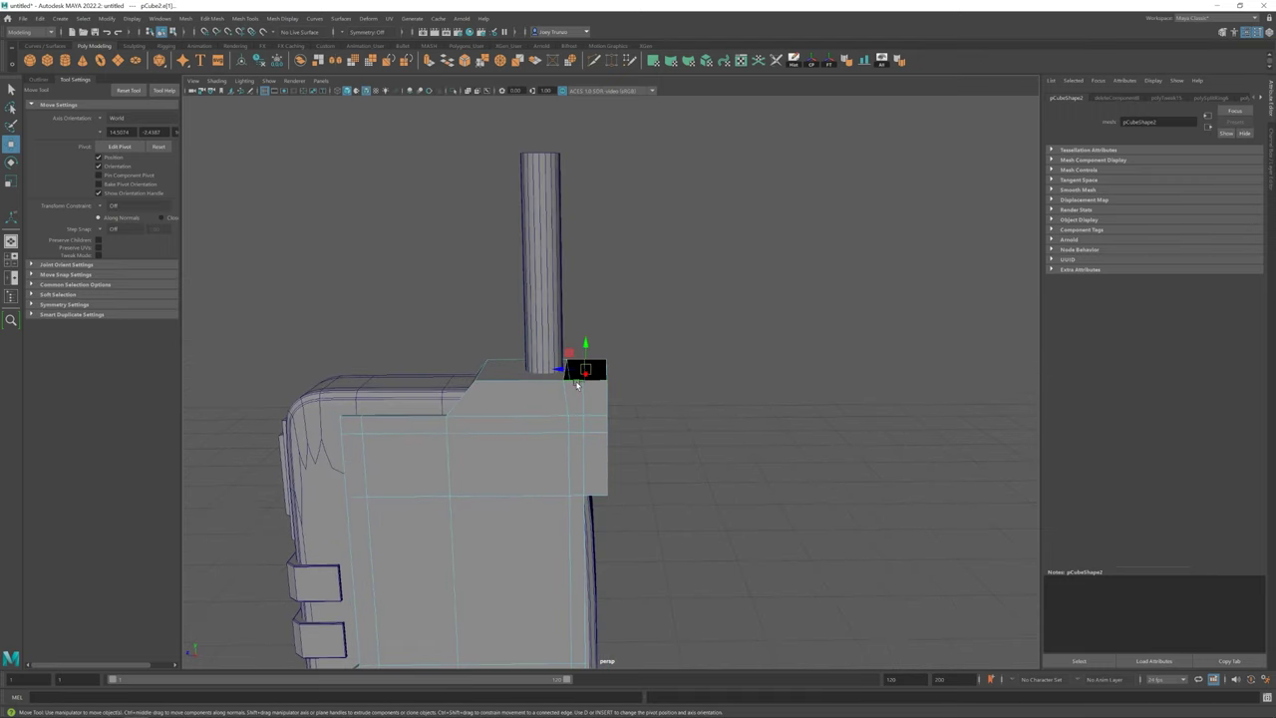
scroll(559, 372, "up", 2)
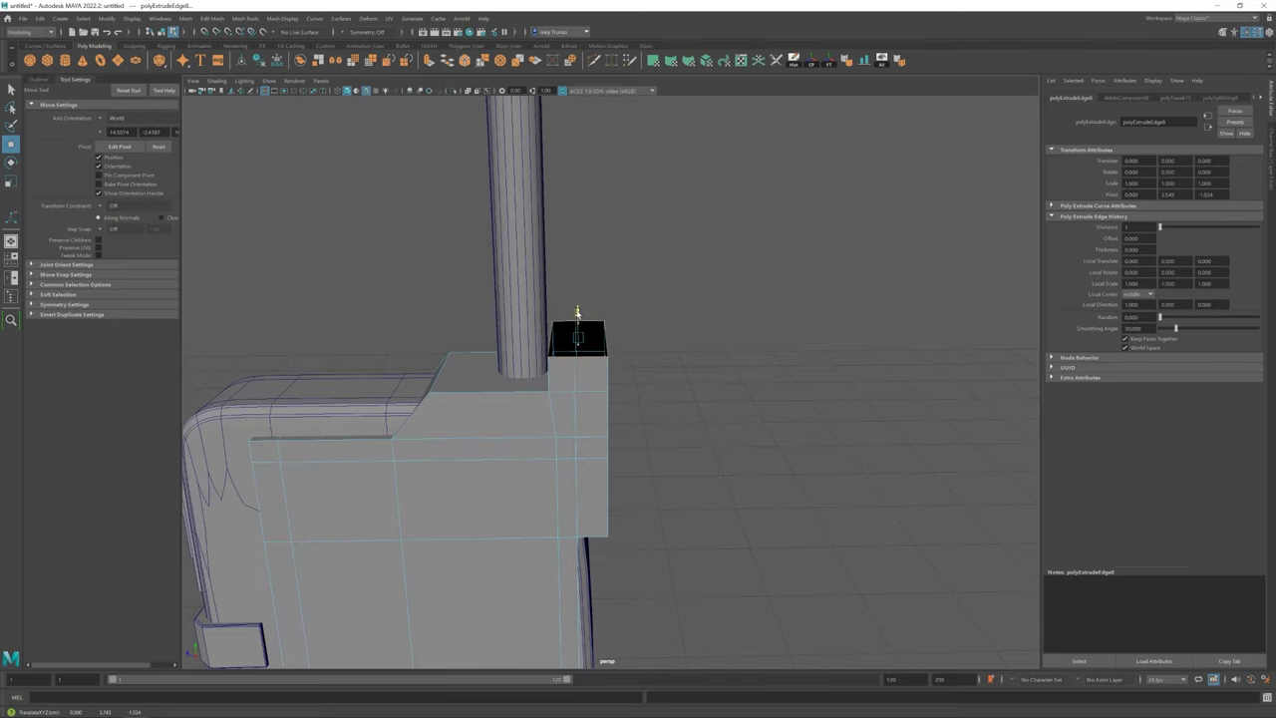
left_click_drag(588, 419, 611, 429, "alt")
Cap the block's open top with Append to Polygon from its border edge
left_click(245, 18)
left_click(264, 43)
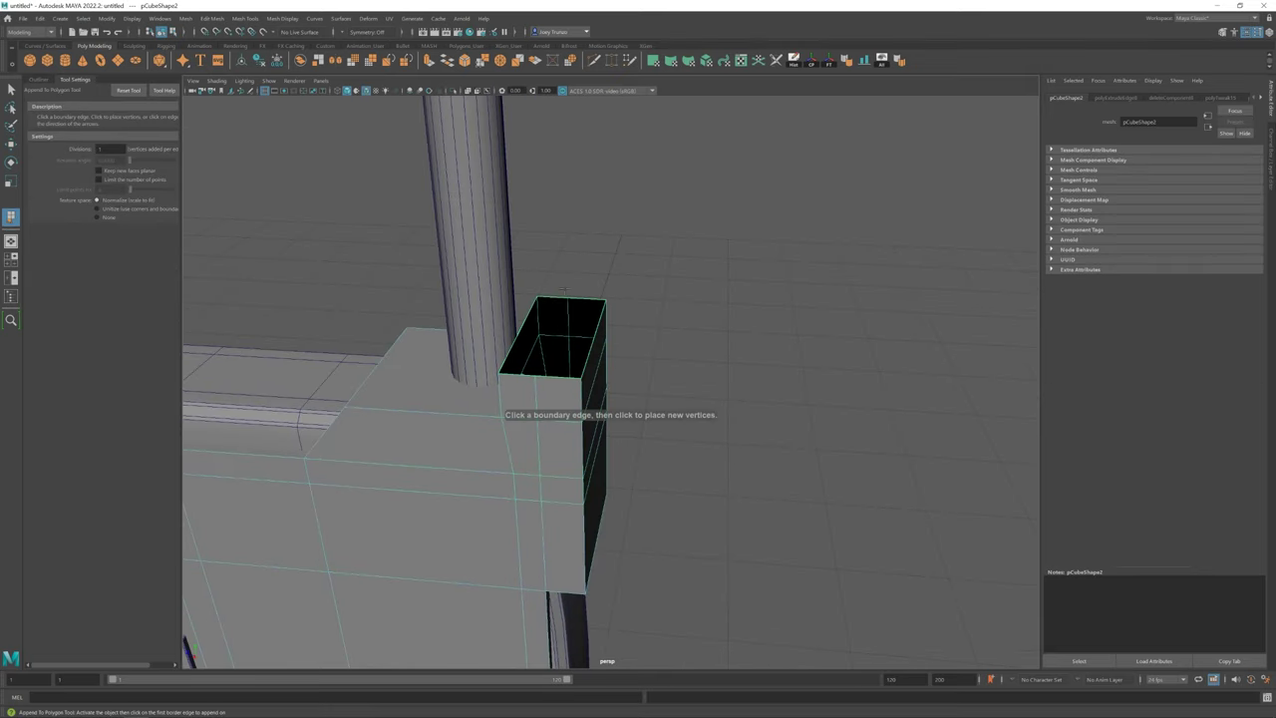
key("Return")
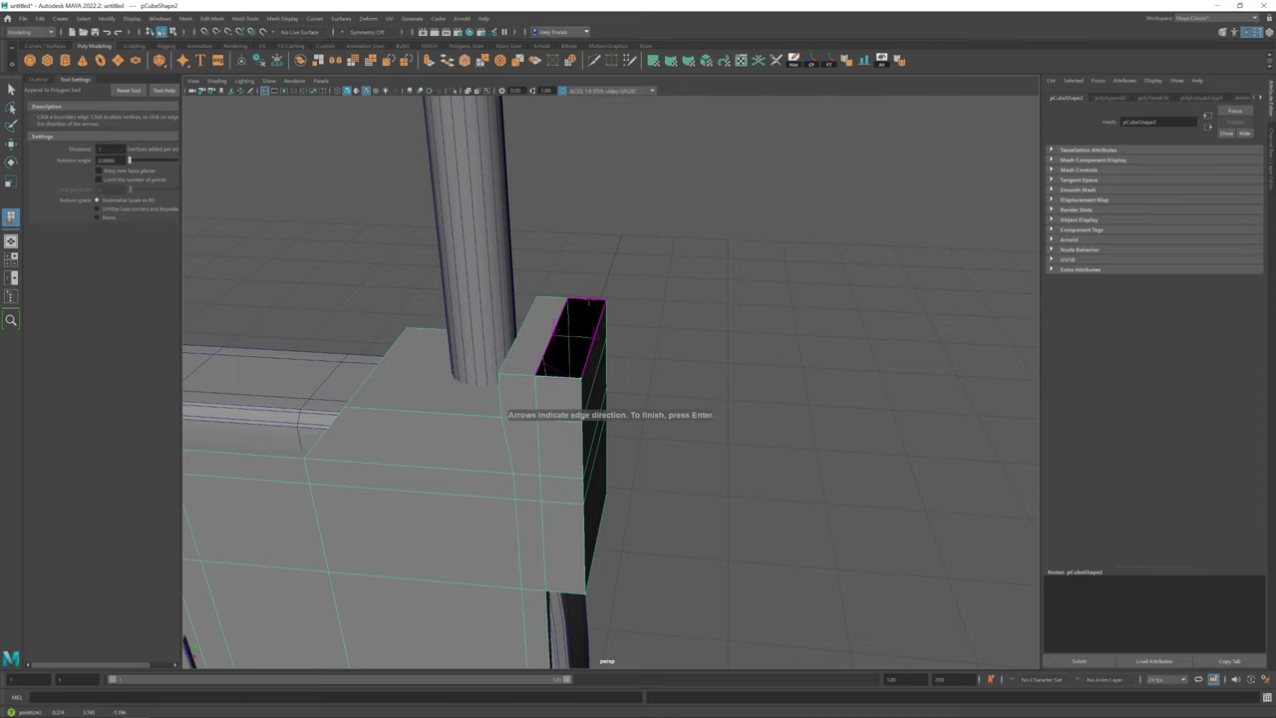
key("w")
Review the whole walkie-talkie, clicking the antenna and then clearing the selection
mouse_move(561, 363)
left_mouse_down("alt")
mouse_move(598, 379)
mouse_move(696, 336)
left_mouse_up("alt")
left_click(696, 336)
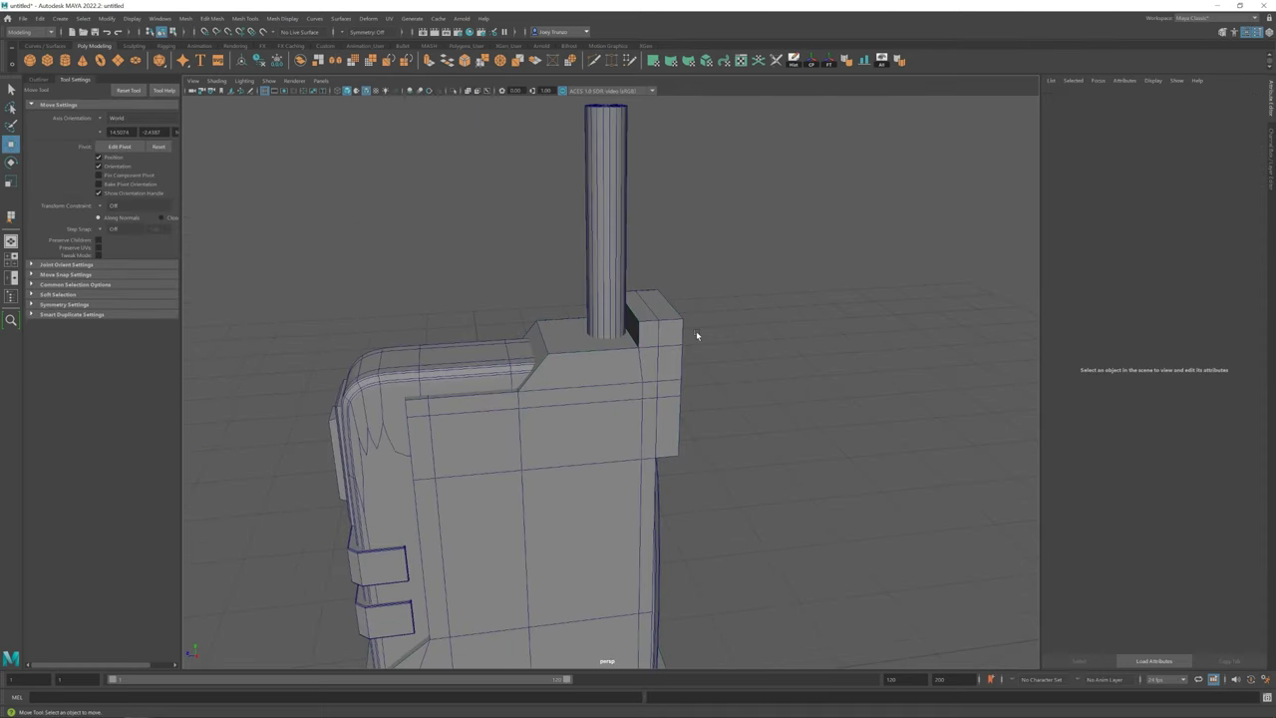
left_click(598, 199)
left_click(740, 390)
Isolate the main body block and frame its top corner
scroll(741, 390, "down", 5)
left_click_drag(740, 390, 508, 408, "alt")
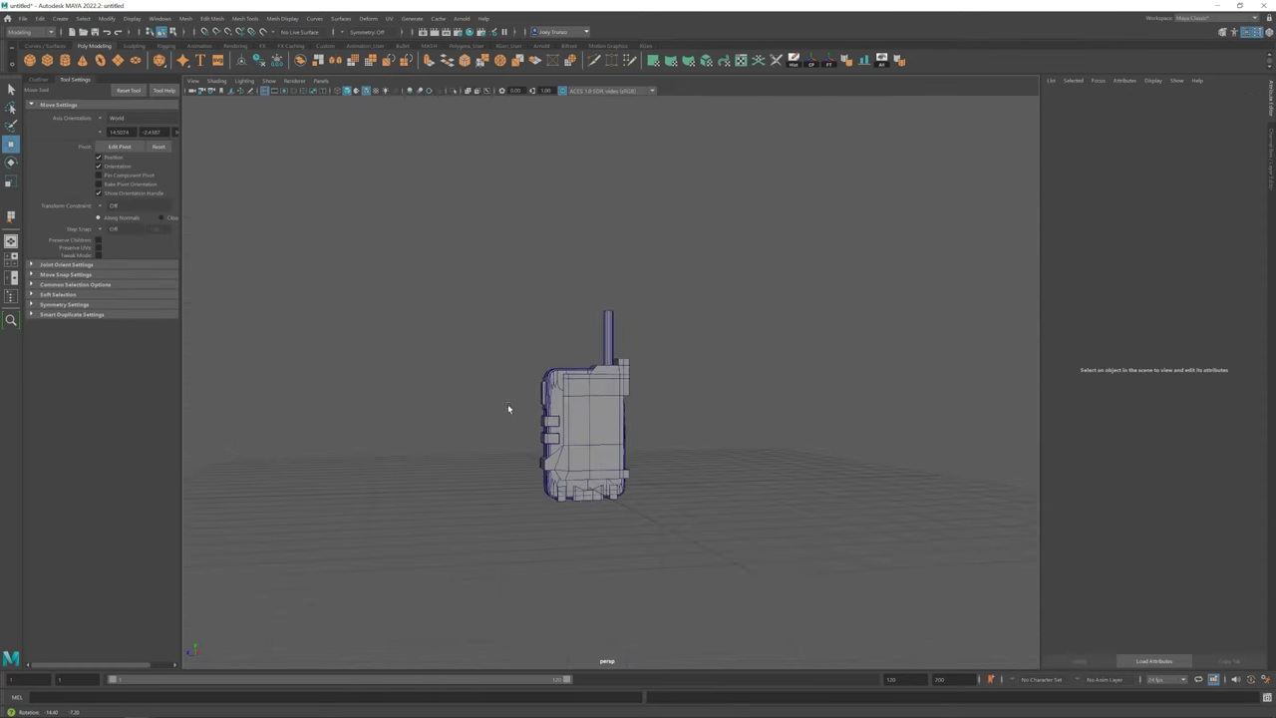
right_click_drag(508, 408, 584, 438, "alt")
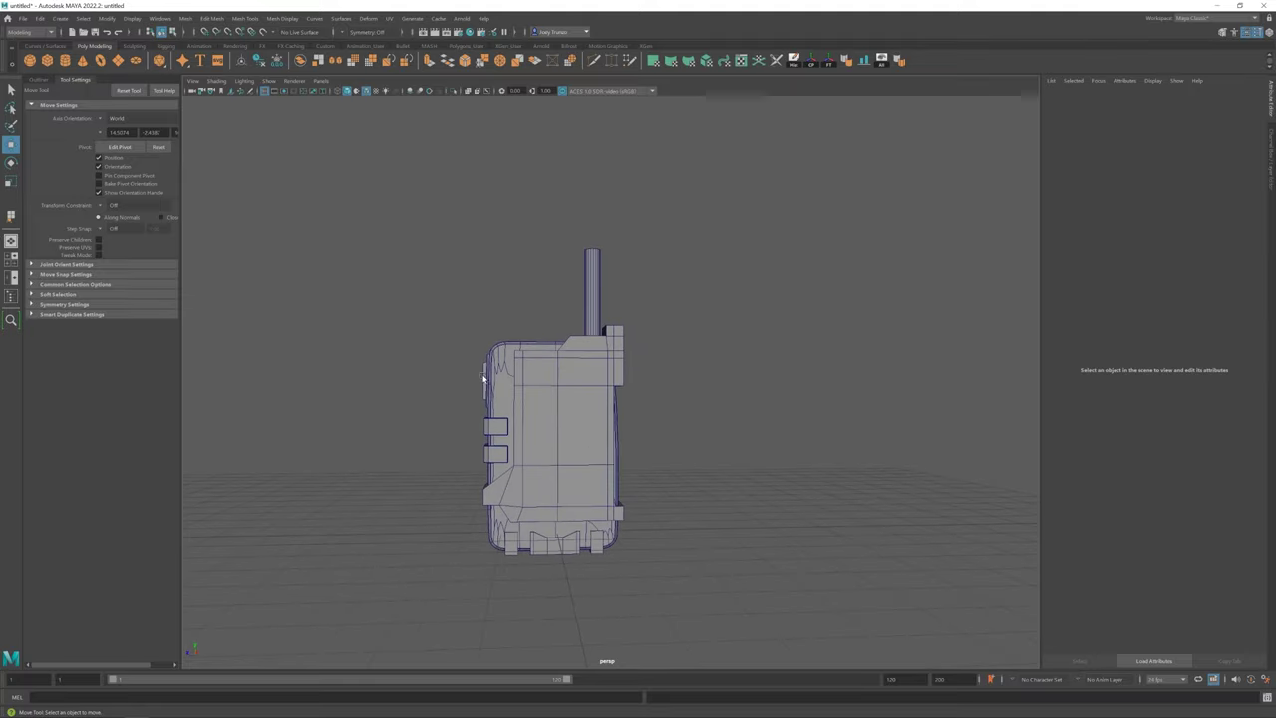
left_click(603, 398)
mouse_move(604, 398)
left_mouse_down("alt")
mouse_move(660, 429)
mouse_move(621, 365)
left_mouse_up("alt")
left_click(613, 374)
key("ctrl+1")
key("f")
scroll(538, 249, "up", 5)
Bevel the body's top edge with Edit Mesh > Bevel
right_click(576, 319)
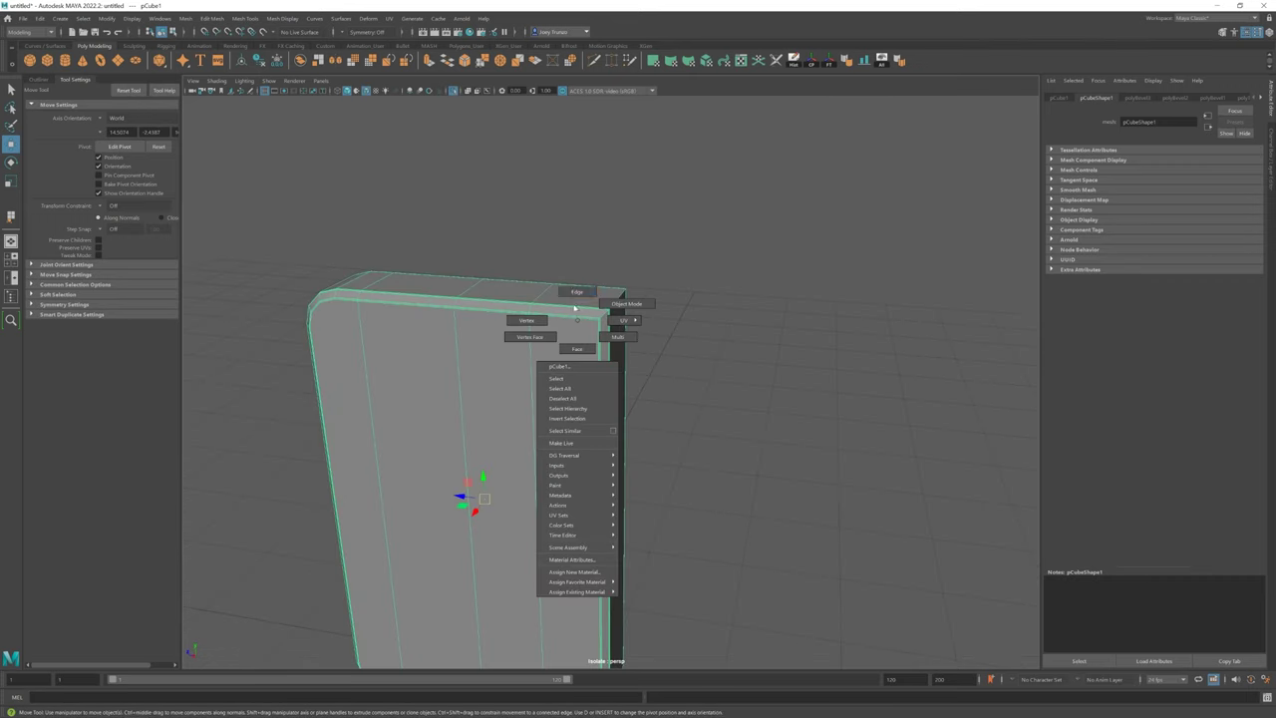
left_click(576, 291)
left_click(613, 289)
left_click(211, 18)
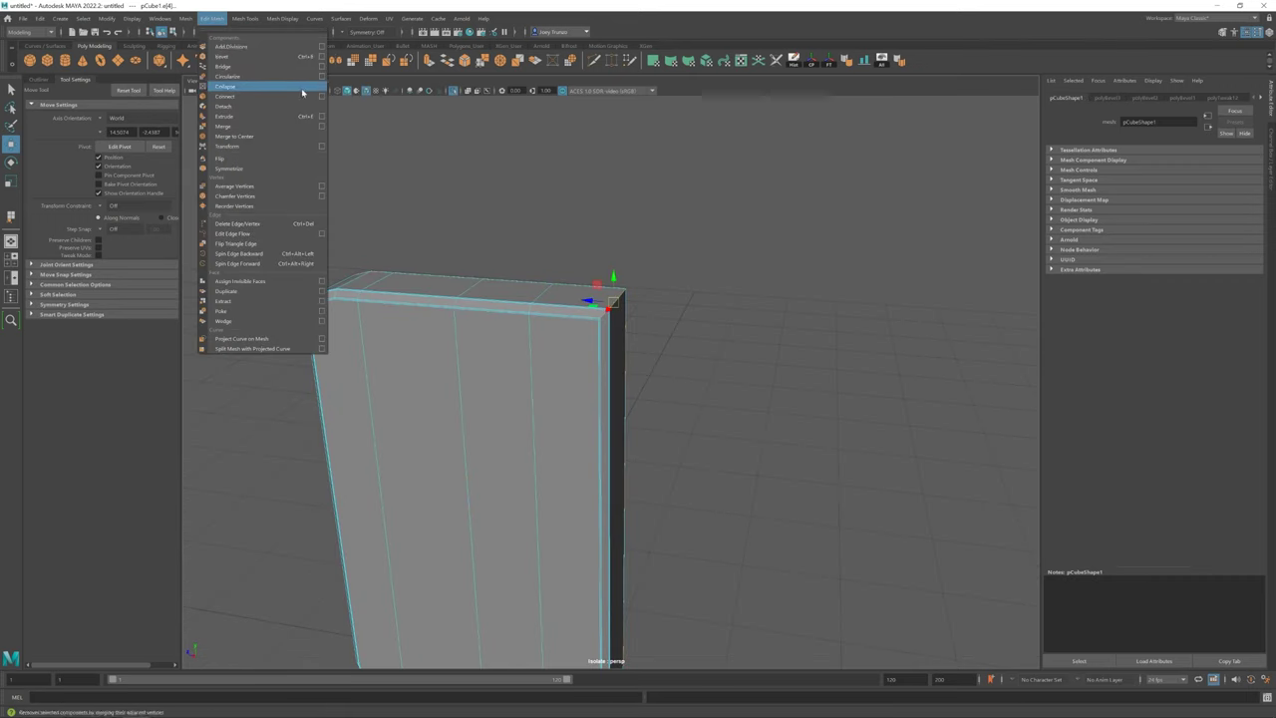
left_click(257, 62)
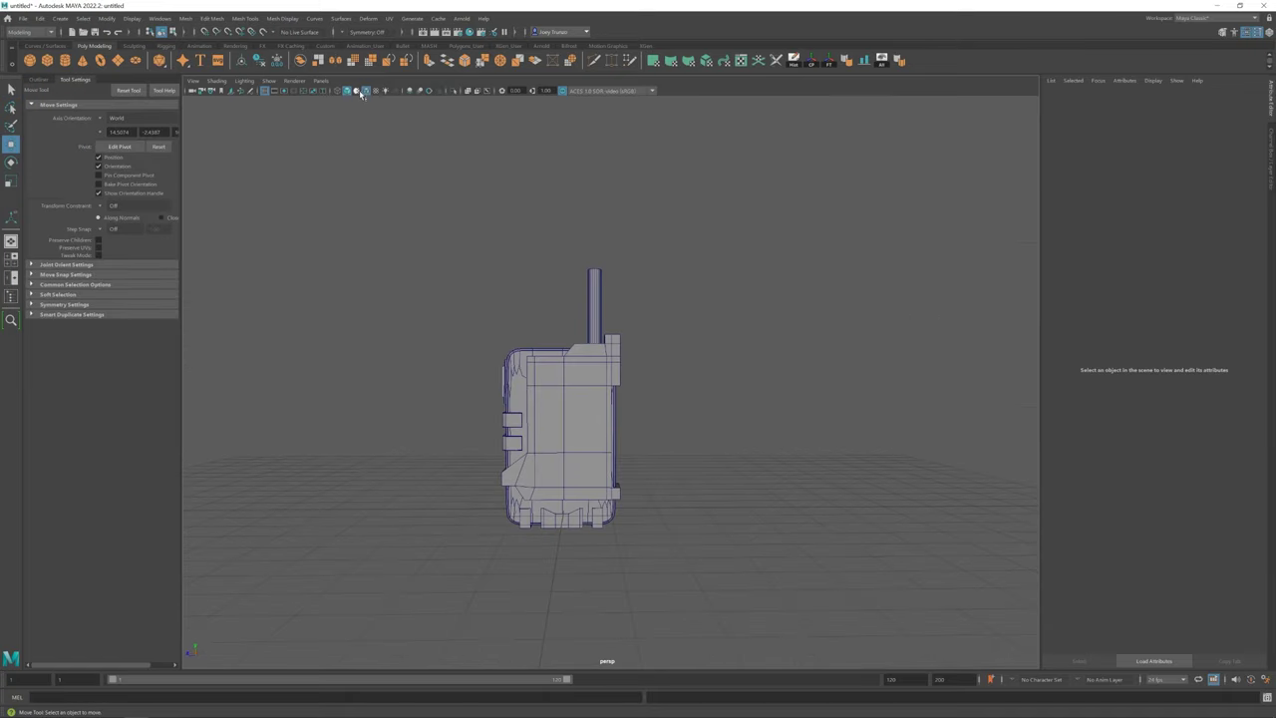
Select the block of centre faces on the front panel frame
left_click_drag(558, 333, 588, 258, "alt")
left_click(603, 289)
left_click_drag(666, 397, 547, 316, "alt")
right_click_drag(548, 316, 547, 364)
left_click(495, 239)
mouse_move(561, 248)
left_mouse_down("shift")
mouse_move(512, 399)
mouse_move(561, 350)
mouse_move(620, 384)
left_mouse_up("shift")
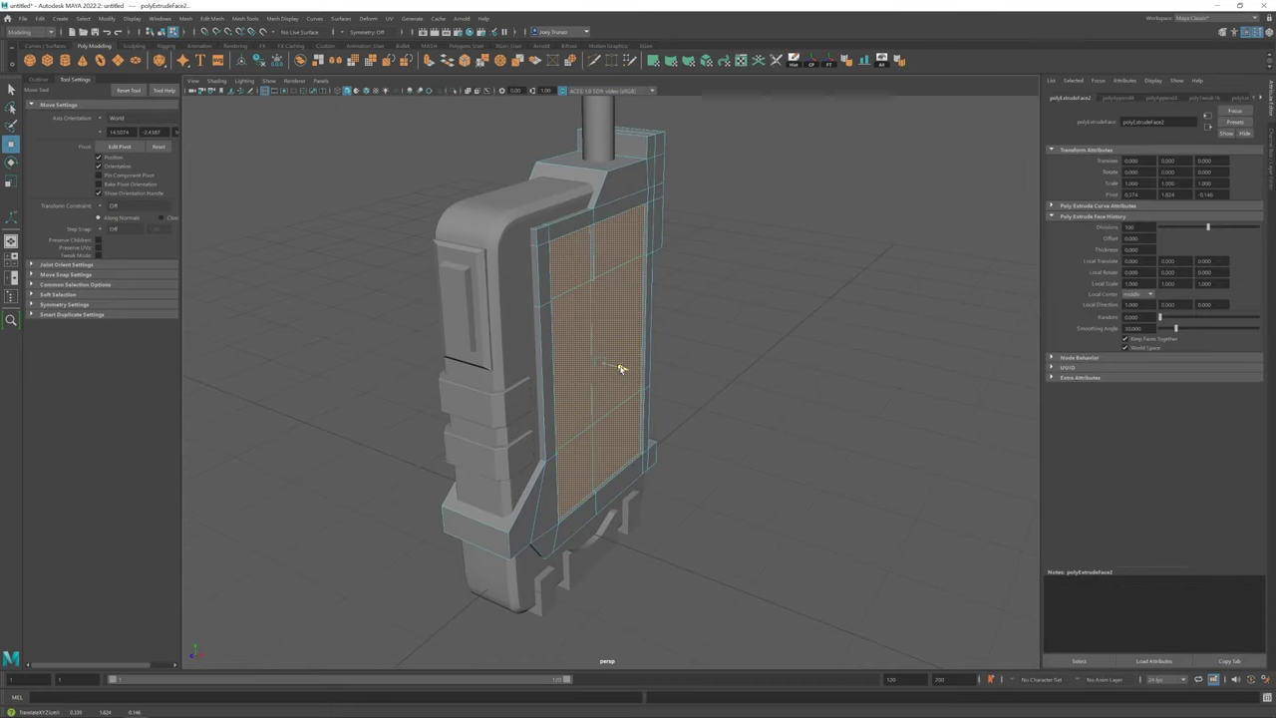
Delete the selected front panel faces and isolate the pCube2 frame
key("Delete")
mouse_move(604, 340)
left_mouse_down("alt")
mouse_move(538, 319)
mouse_move(578, 300)
left_mouse_up("alt")
left_click(578, 299)
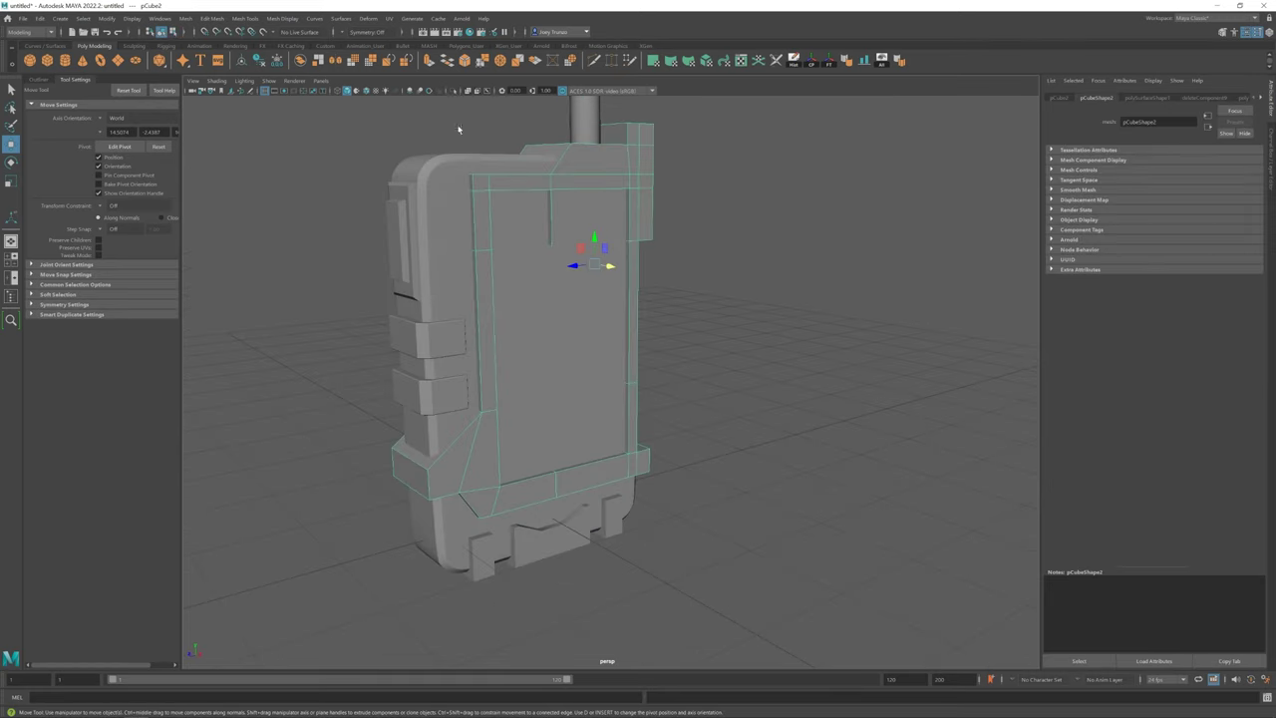
key("ctrl+1")
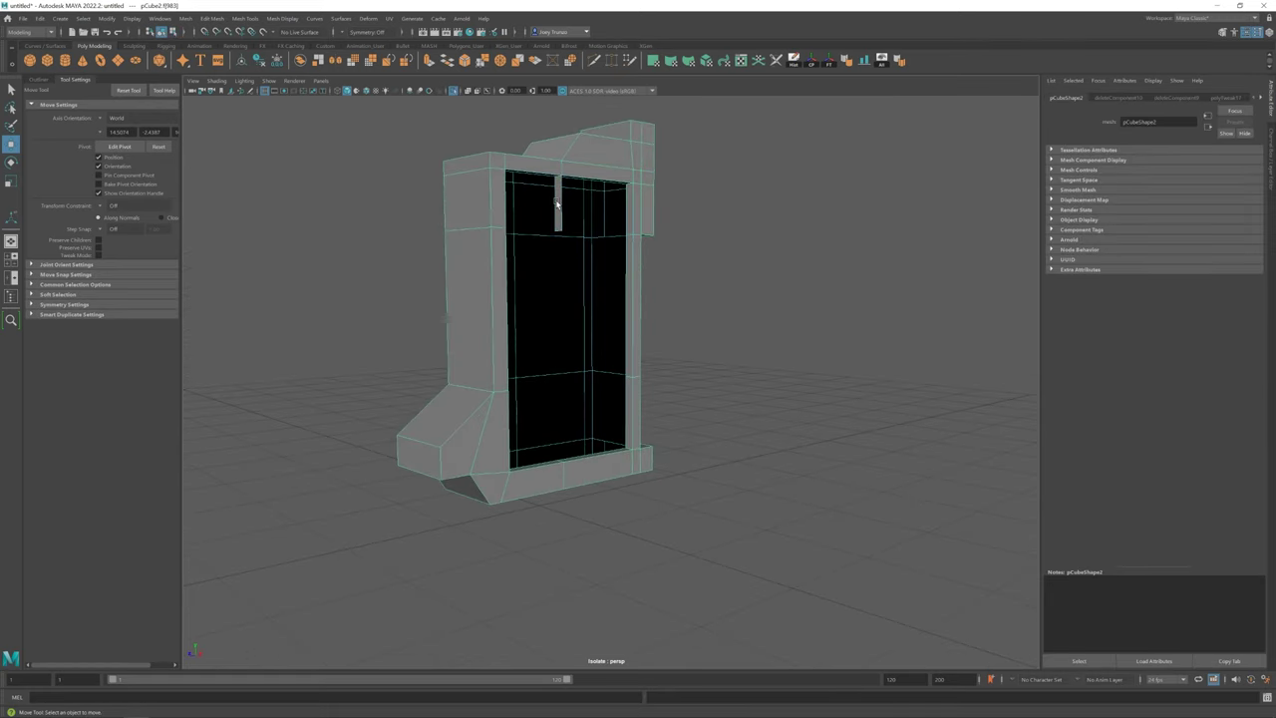
Select all the frame's vertices and merge them with Edit Mesh > Merge
left_click_drag(556, 232, 547, 419, "alt")
right_click_drag(535, 250, 409, 289)
left_click(212, 18)
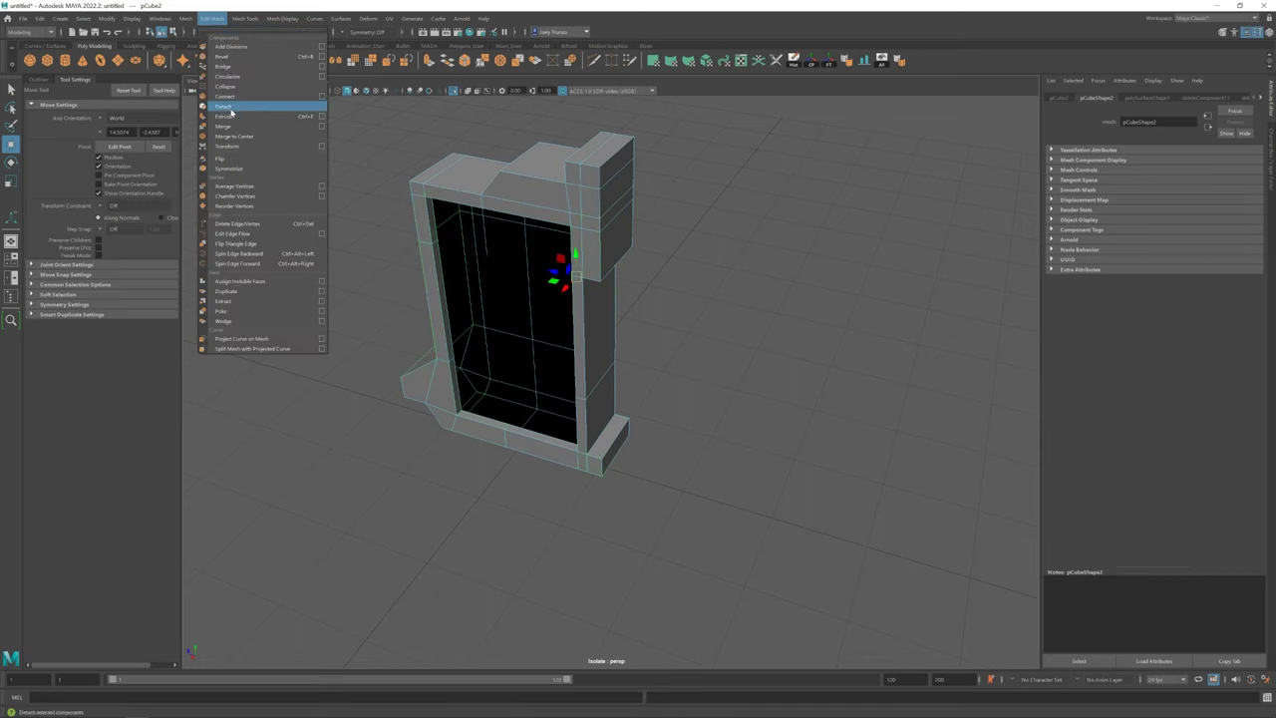
left_click(249, 127)
key("F8")
Merge the front frame's vertices a second time
left_click_drag(517, 194, 493, 207, "alt")
left_click(493, 208)
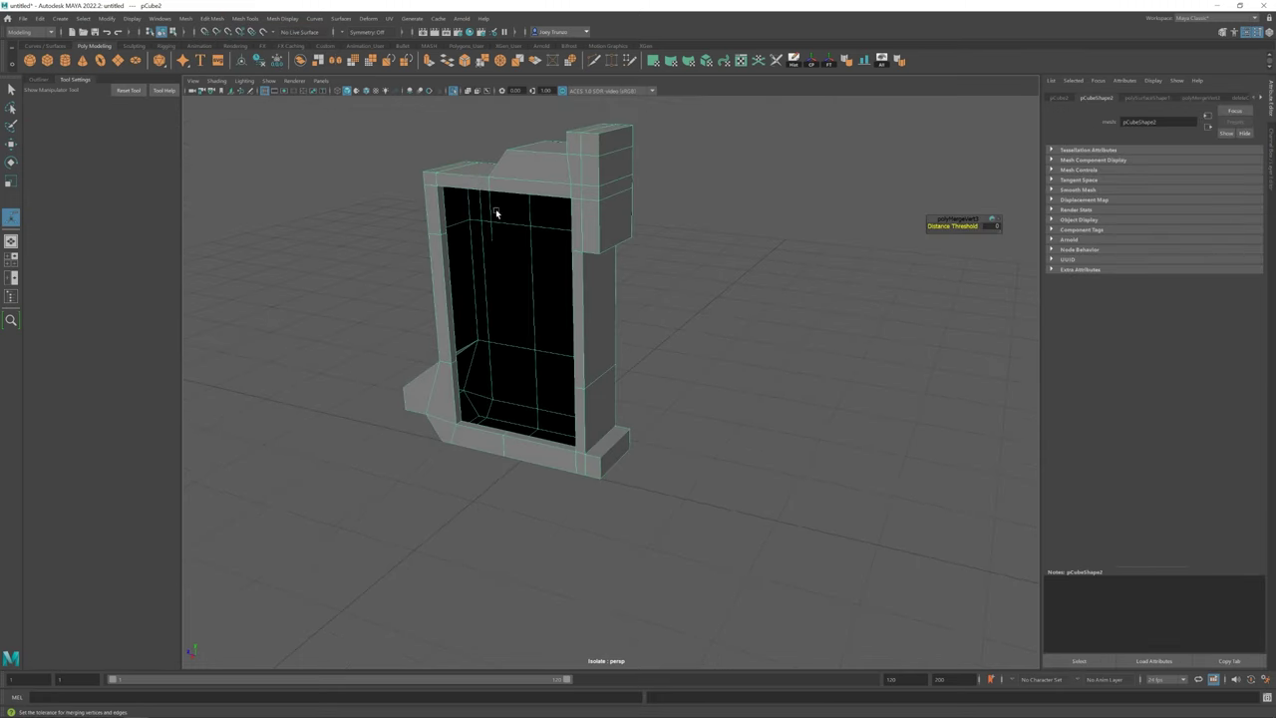
left_click(212, 18)
left_click(223, 126)
right_click_drag(345, 279, 569, 286, "shift")
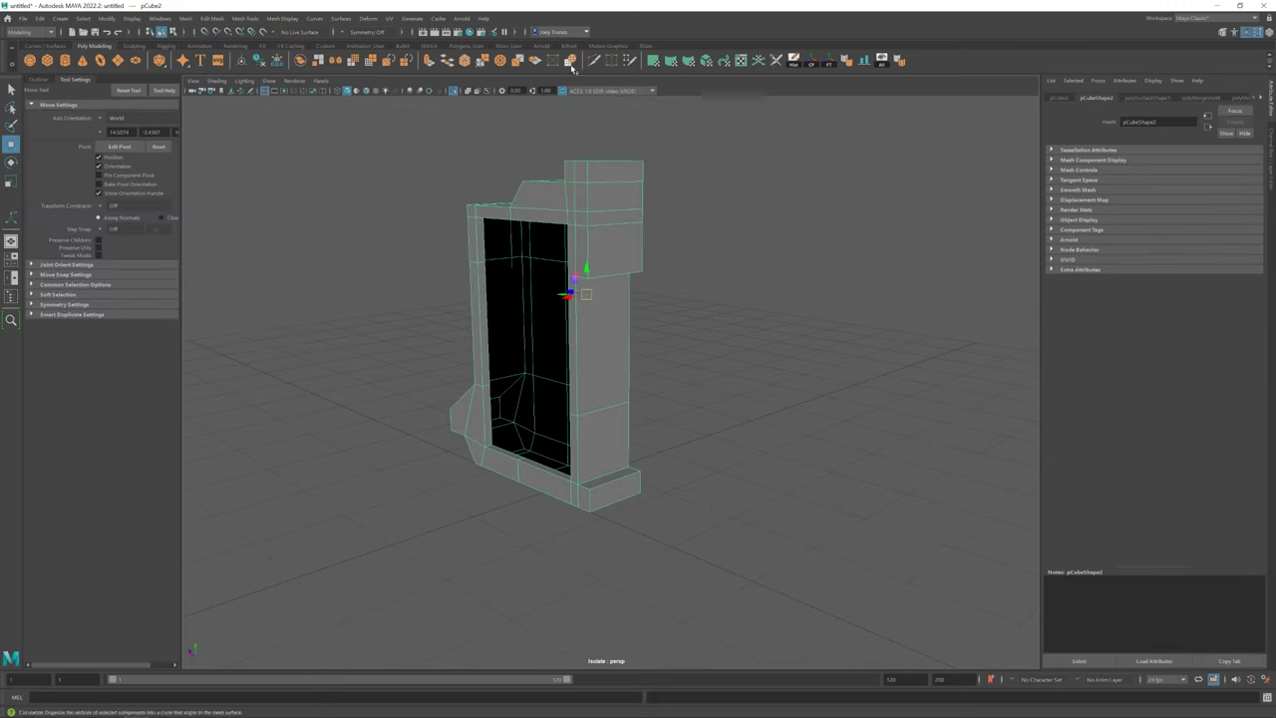
left_click_drag(515, 345, 655, 345, "alt")
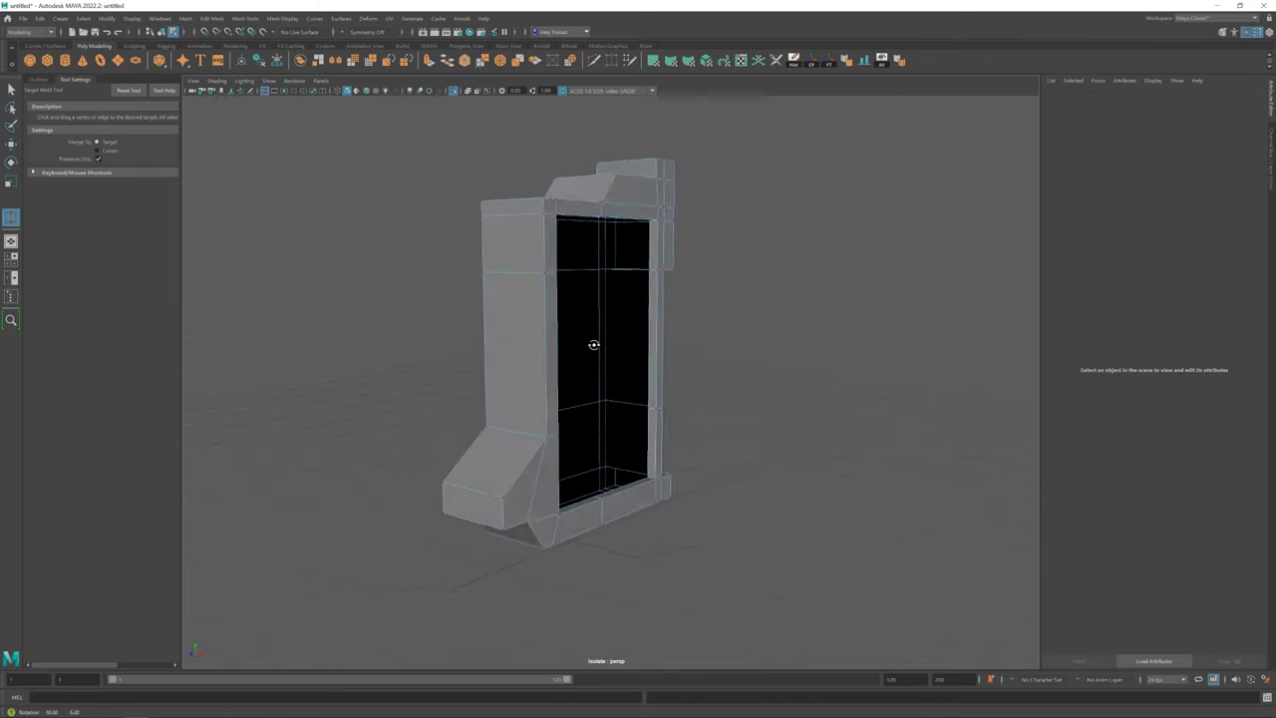
Weld leftover vertices on the frame's back with the Target Weld Tool
key("w")
key("y")
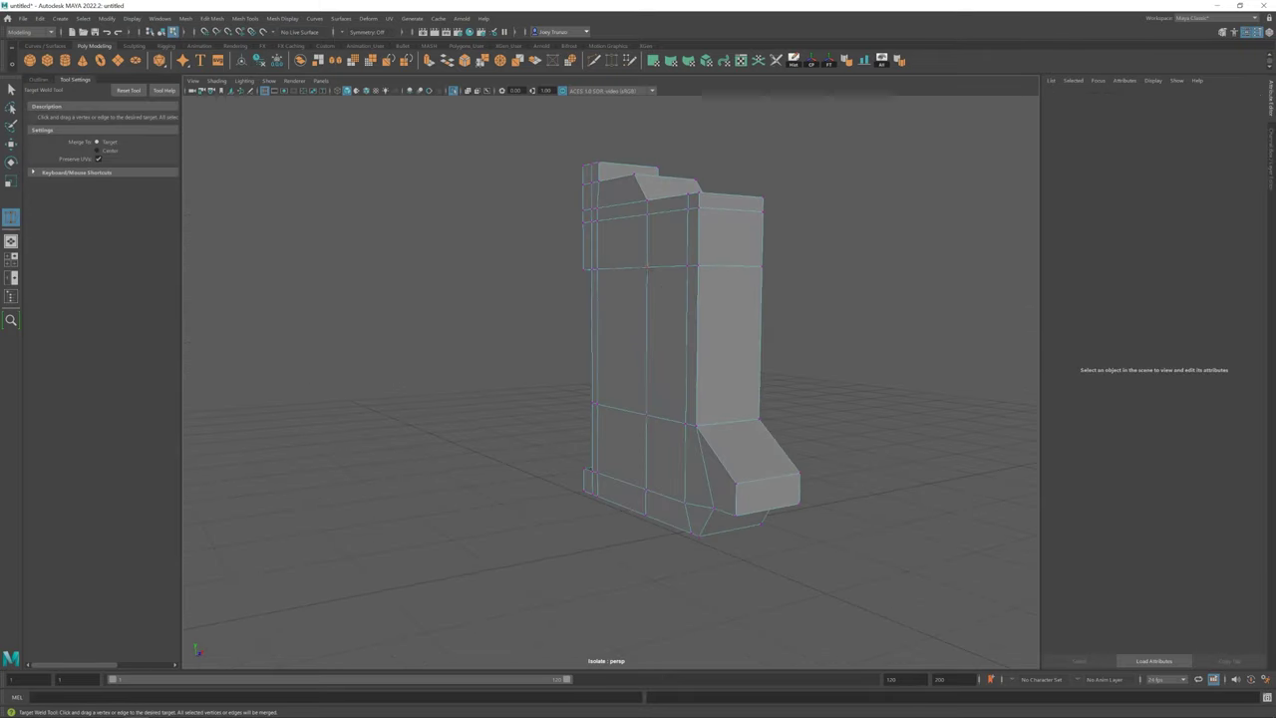
left_click_drag(710, 367, 661, 262, "alt")
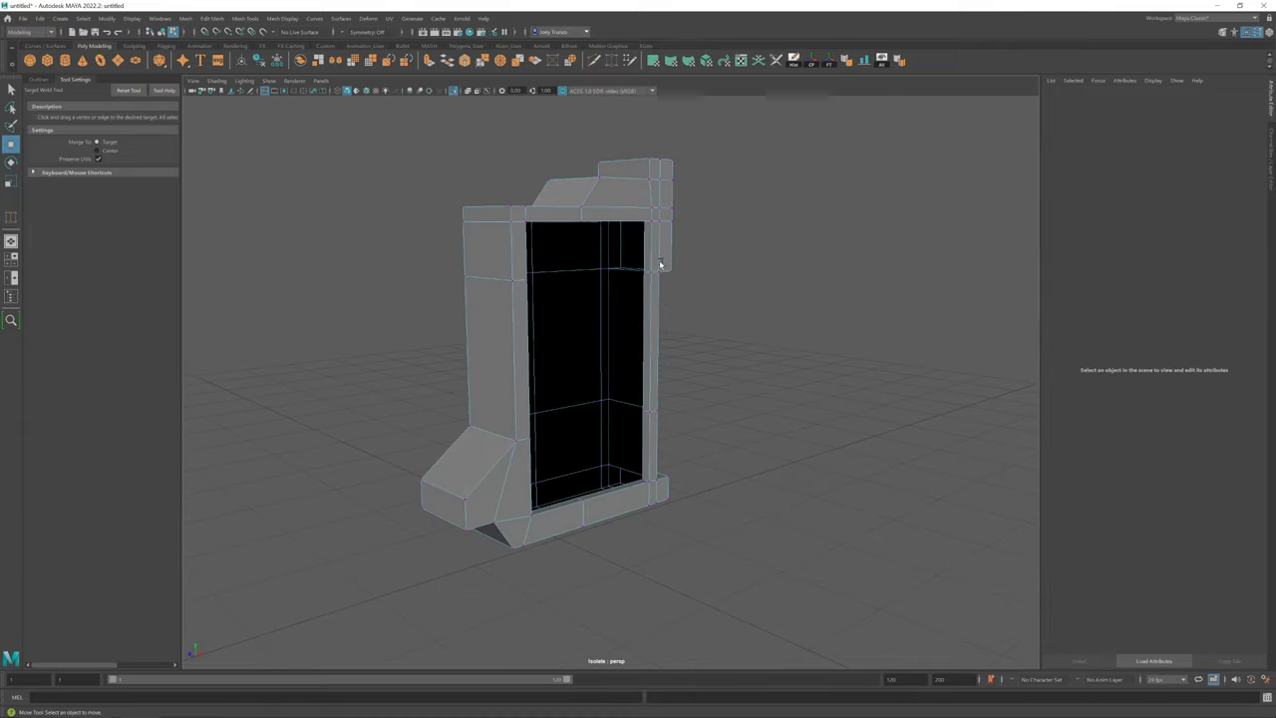
key("w")
left_click(661, 263)
scroll(579, 404, "down", 3)
Box-select the front frame's edges and bevel them
left_click_drag(579, 404, 662, 380, "alt")
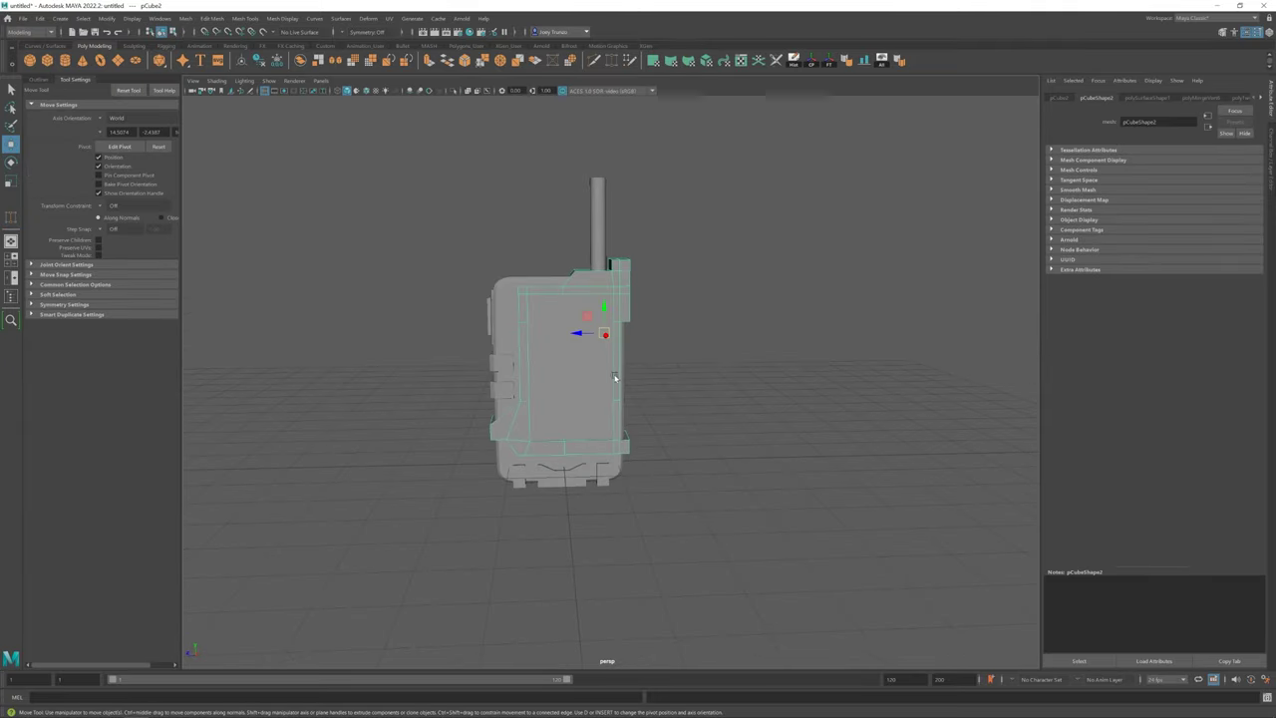
left_click(664, 385)
mouse_move(738, 386)
left_mouse_down("alt")
mouse_move(730, 346)
mouse_move(649, 359)
left_mouse_up("alt")
key("ctrl+z")
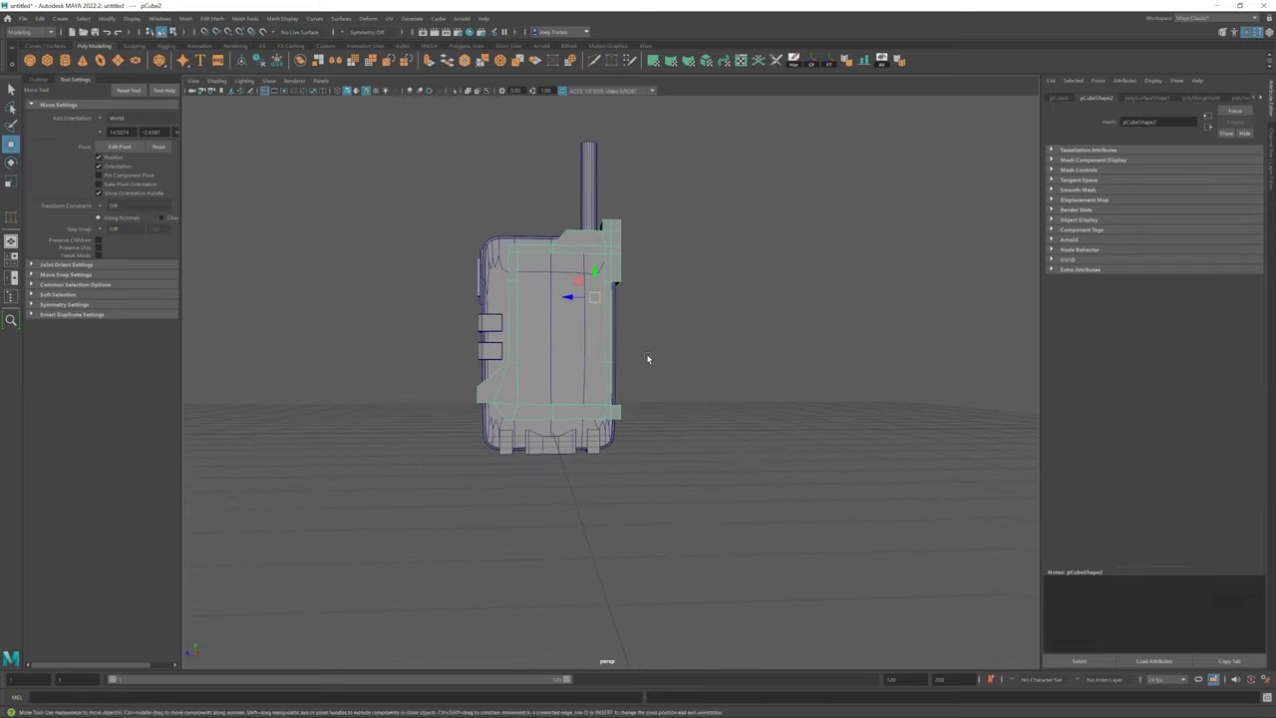
scroll(644, 419, "up", 5)
mouse_move(644, 452)
left_mouse_down("alt")
mouse_move(703, 468)
mouse_move(728, 319)
mouse_move(707, 356)
left_mouse_up("alt")
left_click(707, 356)
mouse_move(733, 154)
left_mouse_down()
mouse_move(644, 489)
mouse_move(620, 329)
left_mouse_up()
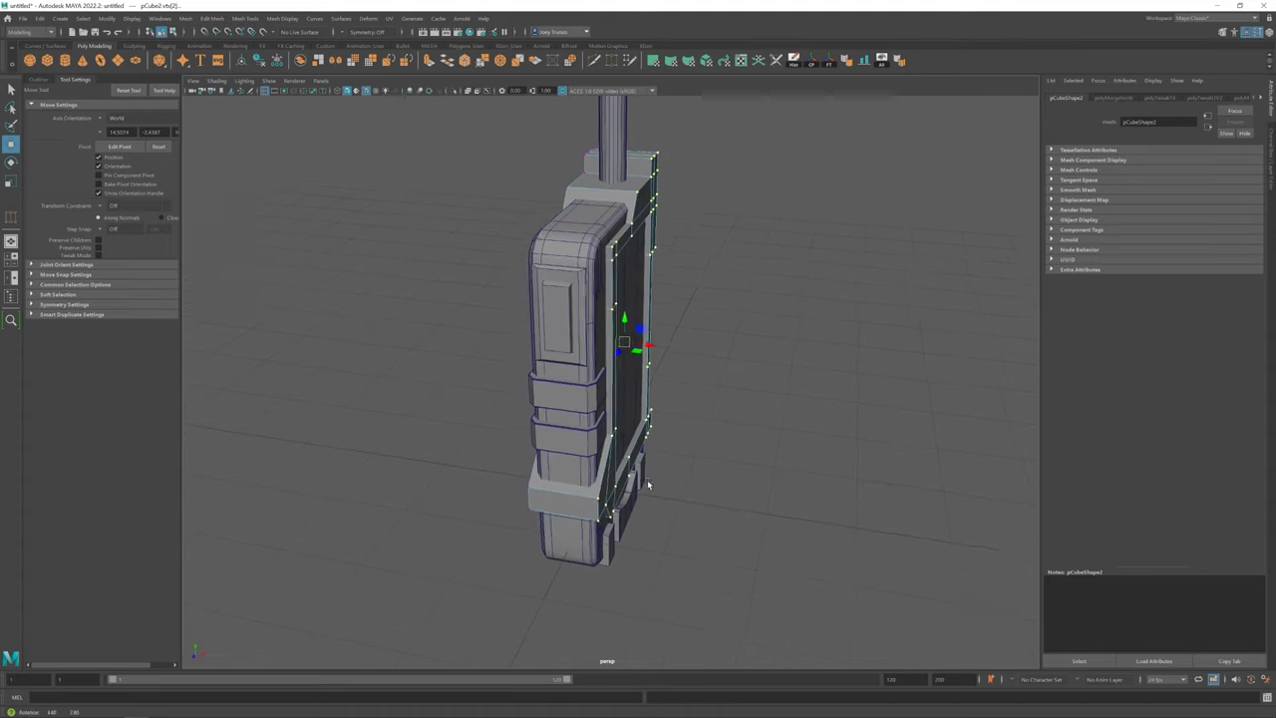
key("ctrl+b")
Adjust the front frame bevel's settings and finish it
key("r")
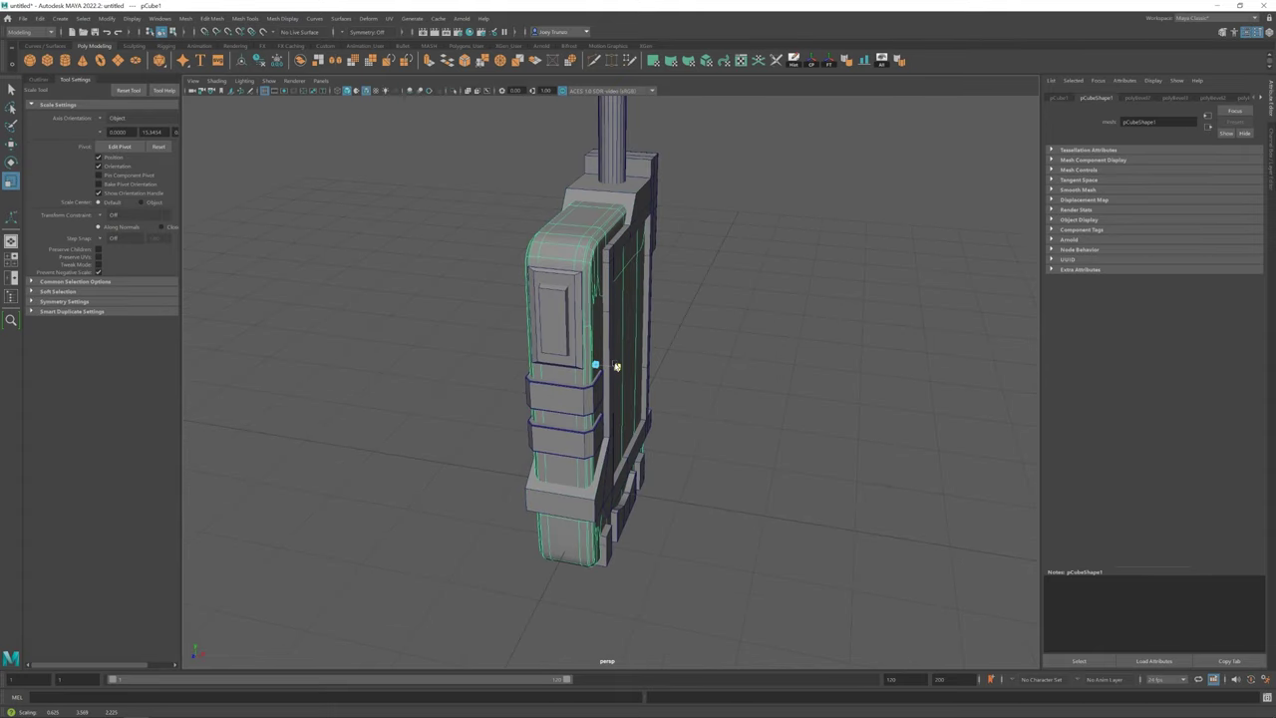
mouse_move(615, 368)
left_mouse_down("alt")
mouse_move(663, 407)
mouse_move(720, 422)
mouse_move(569, 436)
left_mouse_up("alt")
key("w")
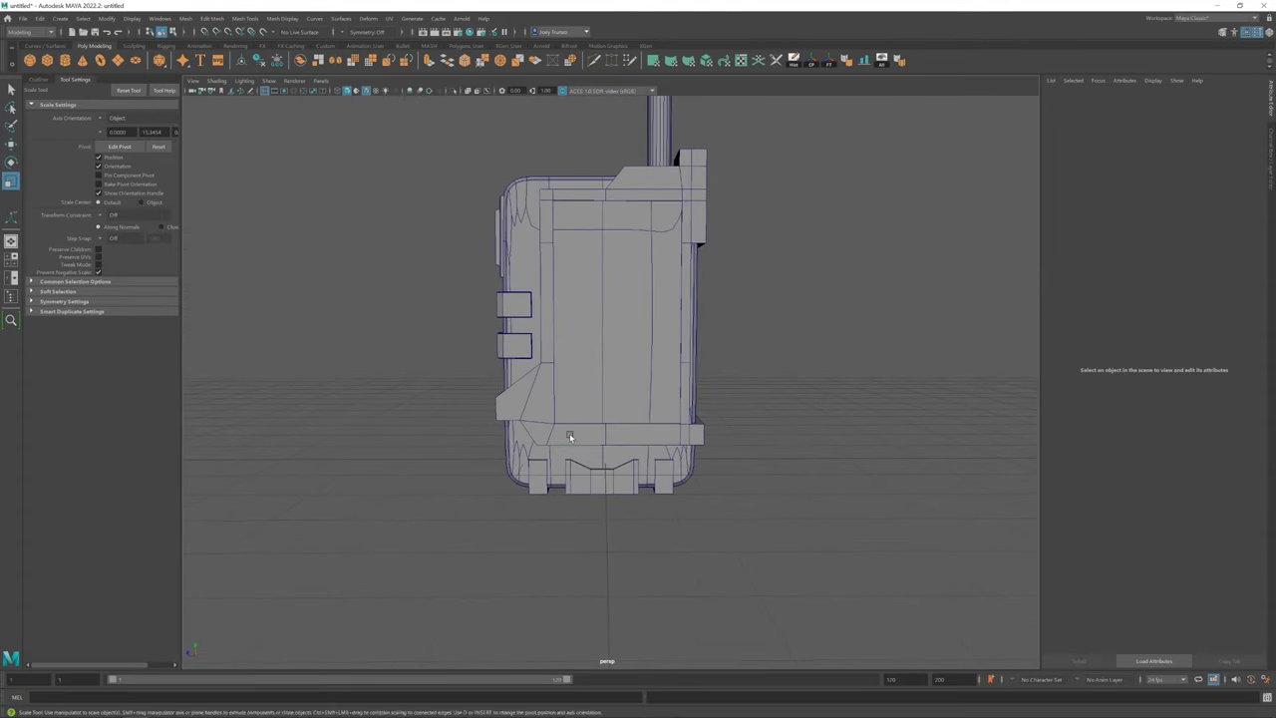
left_click(562, 434)
right_click_drag(562, 434, 562, 409)
mouse_move(562, 409)
left_mouse_down("alt")
mouse_move(537, 391)
mouse_move(521, 399)
mouse_move(533, 407)
mouse_move(520, 399)
mouse_move(584, 403)
mouse_move(539, 399)
mouse_move(724, 315)
mouse_move(987, 280)
left_mouse_up("alt")
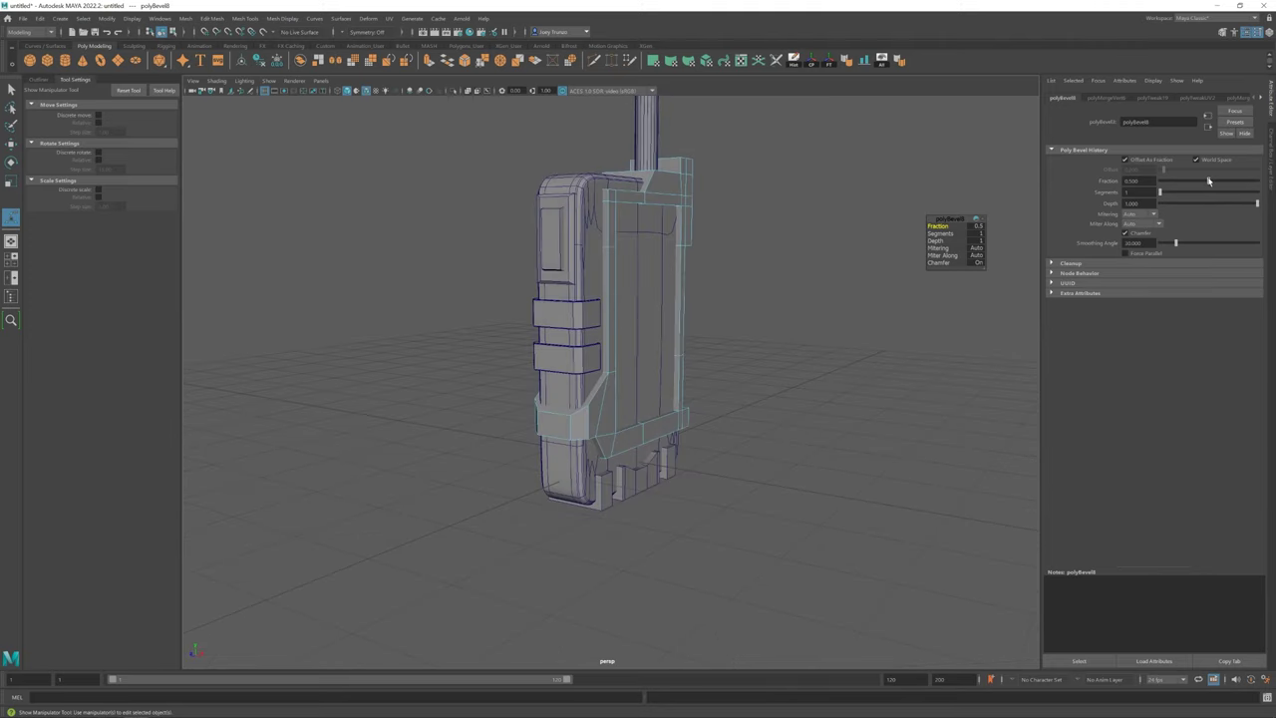
left_click_drag(697, 389, 578, 390, "alt")
key("w")
Bevel more front frame edges with 2 segments
scroll(561, 421, "down", 3)
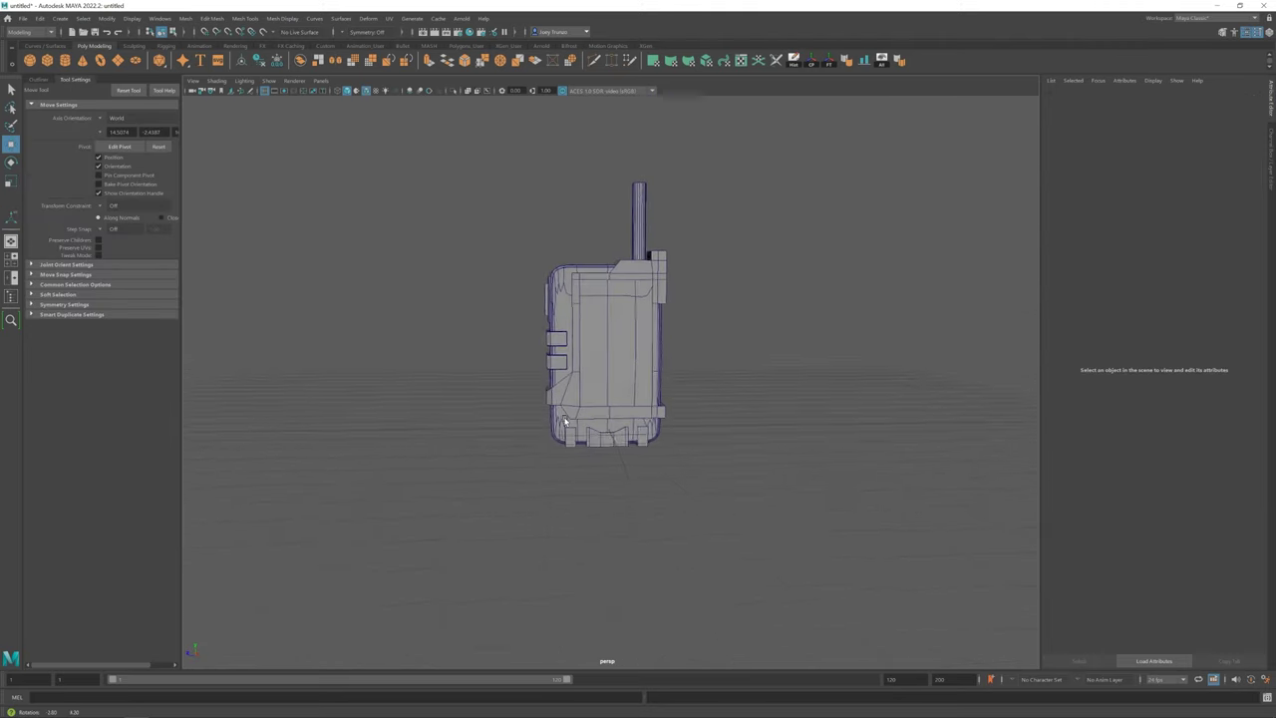
scroll(646, 420, "up", 3)
left_click(646, 421)
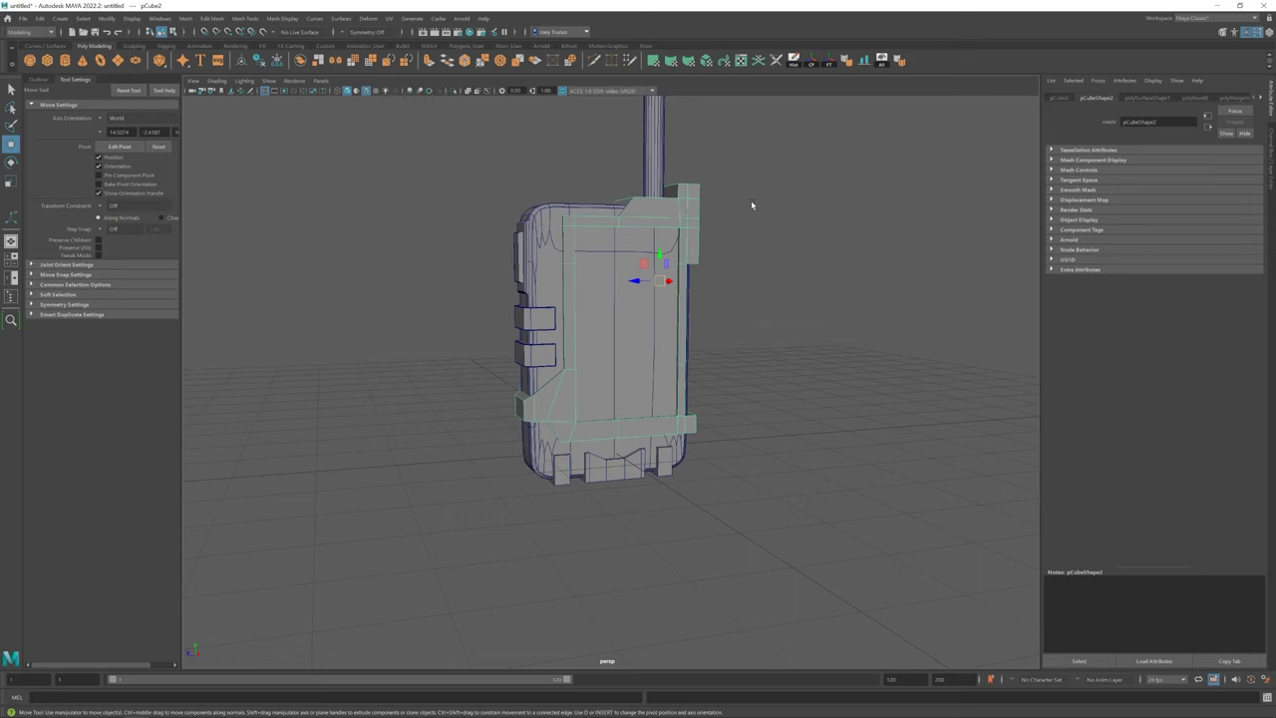
mouse_move(750, 200)
left_mouse_down("alt")
mouse_move(572, 412)
mouse_move(795, 319)
left_mouse_up("alt")
key("ctrl+b")
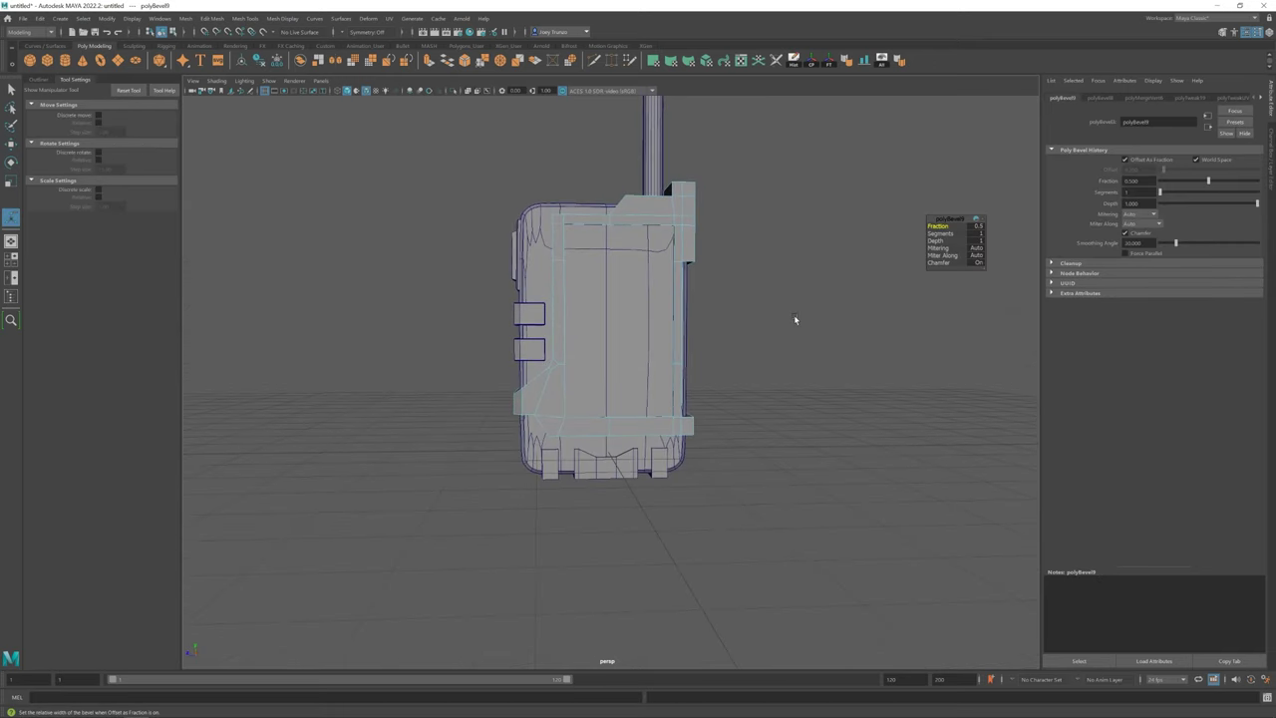
key("w")
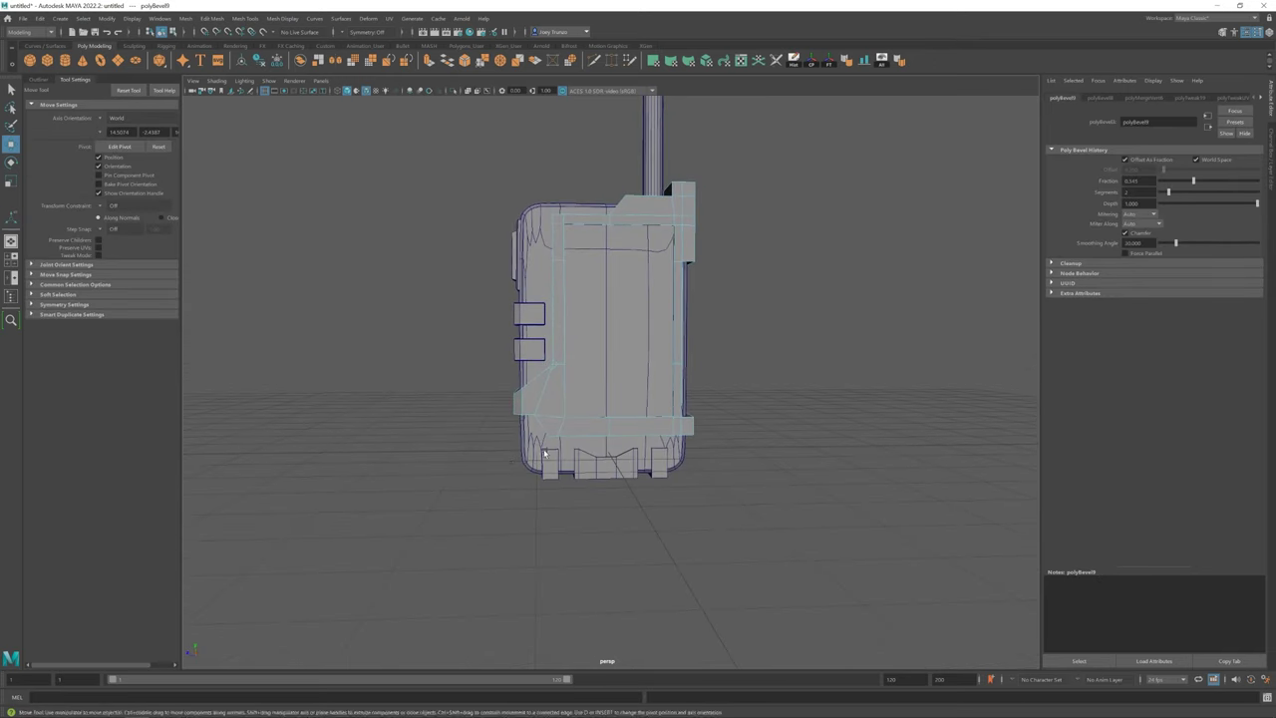
Bevel the top edge of the block beside the antenna via Edit Mesh > Bevel
mouse_move(718, 379)
left_mouse_down("alt")
mouse_move(618, 412)
mouse_move(661, 390)
mouse_move(635, 373)
mouse_move(648, 347)
mouse_move(558, 339)
left_mouse_up("alt")
left_click(635, 373)
left_click(213, 18)
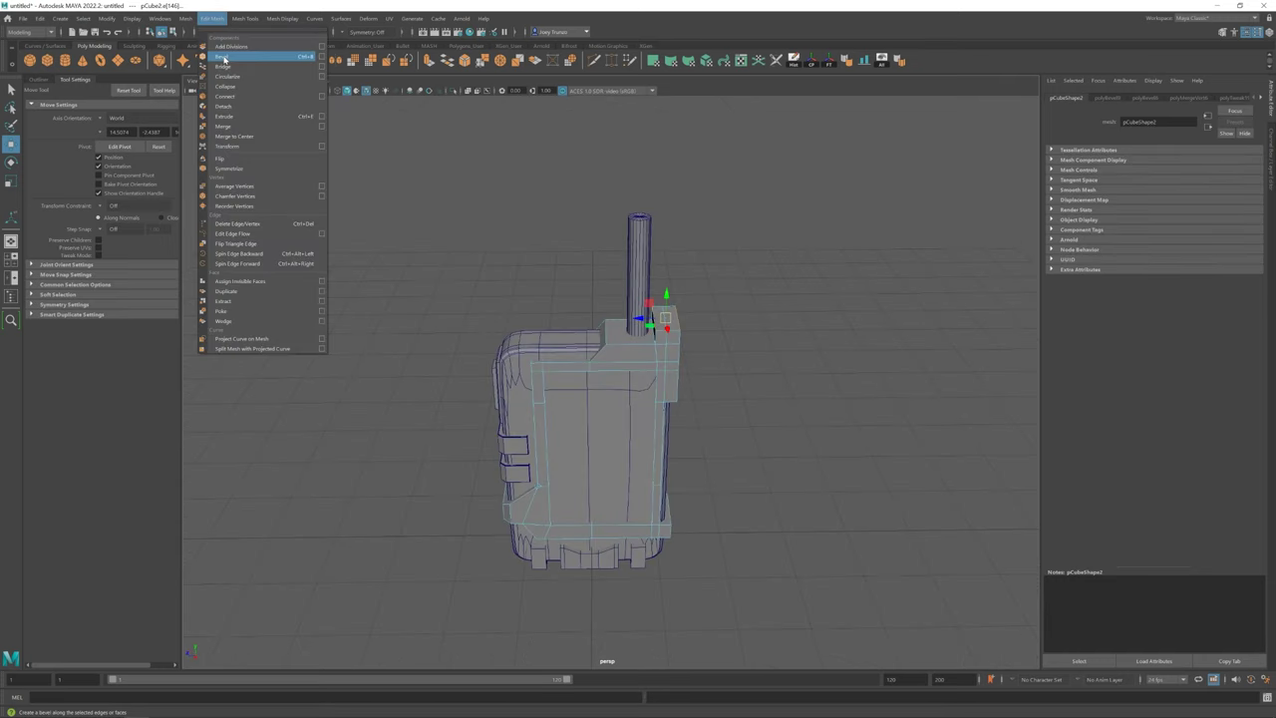
left_click(225, 48)
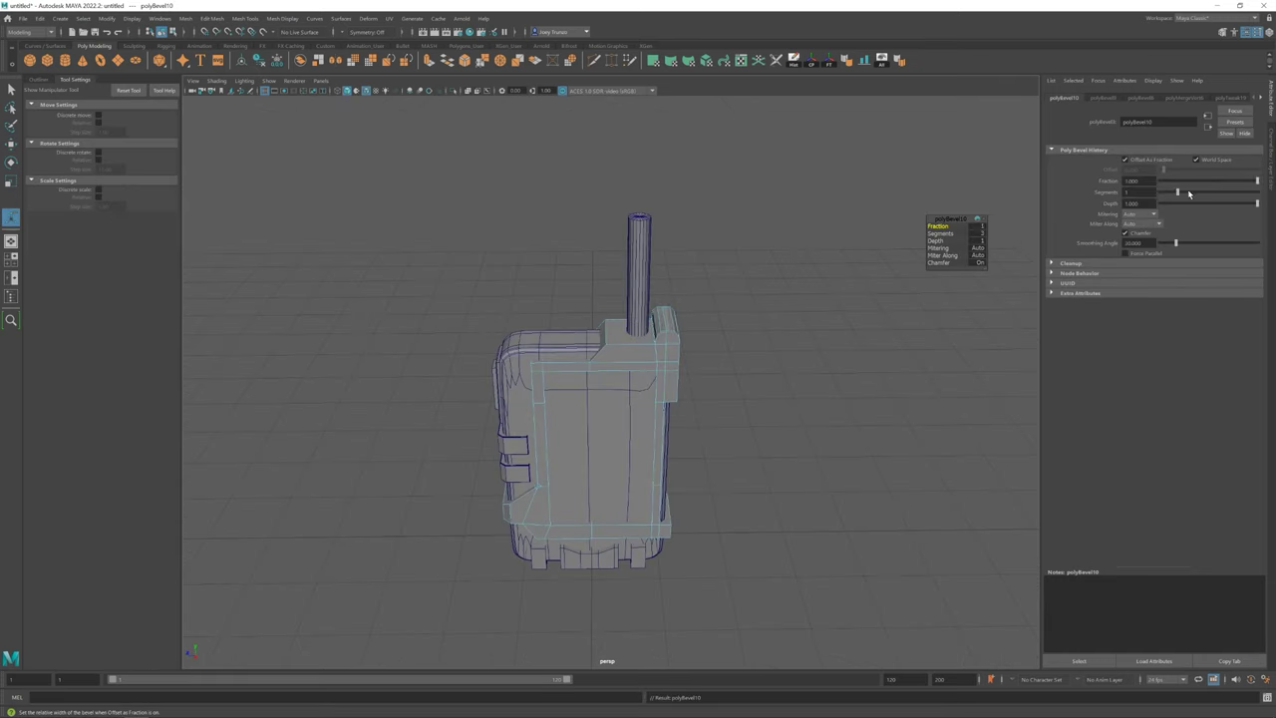
Clear the selection and orbit around the radio body and antenna block
key("w")
left_click(767, 381)
mouse_move(698, 378)
left_mouse_down("alt")
mouse_move(767, 380)
mouse_move(680, 368)
left_mouse_up("alt")
scroll(616, 376, "up", 3)
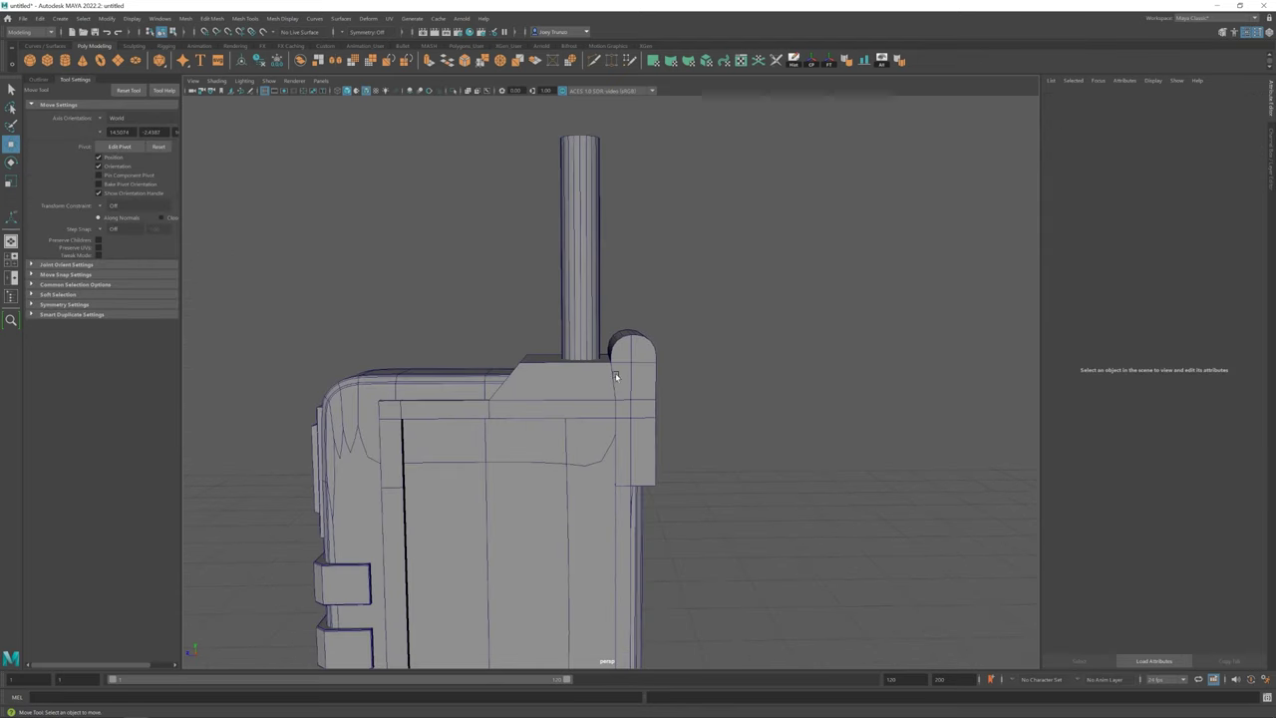
left_click(616, 376)
scroll(621, 370, "up", 1)
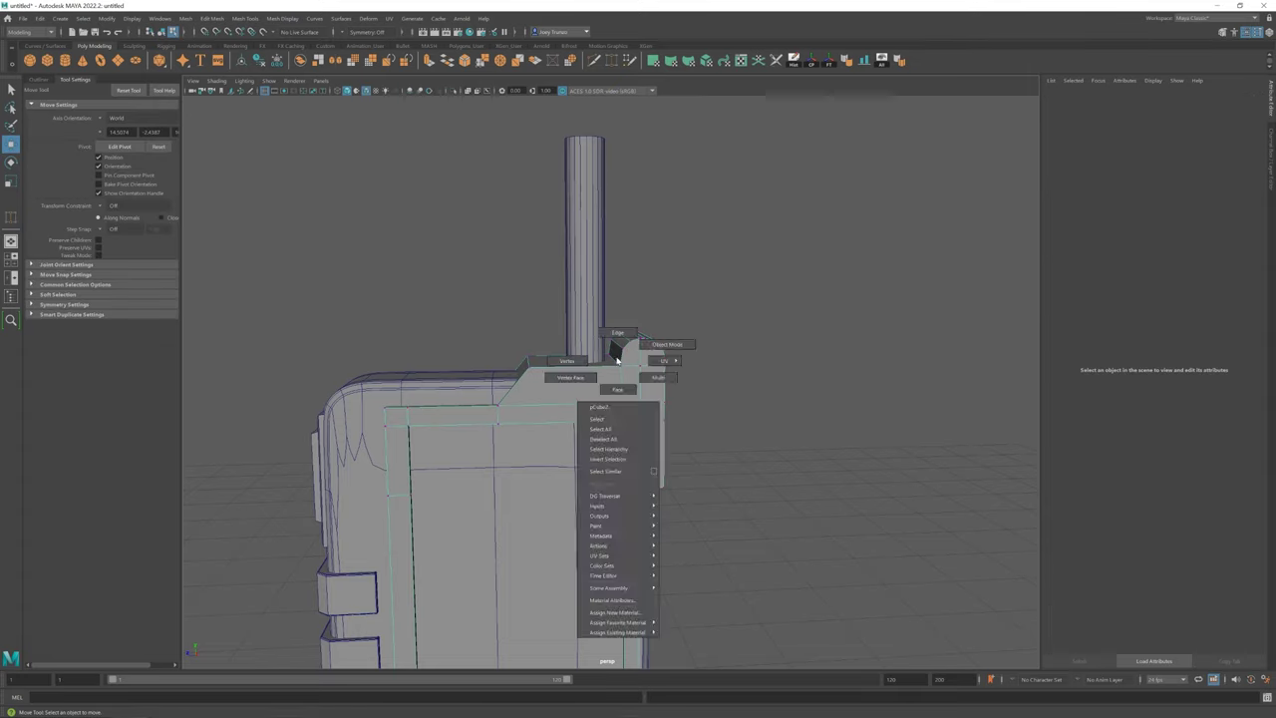
right_click_drag(608, 351, 614, 363)
left_click_drag(585, 361, 614, 317, "alt")
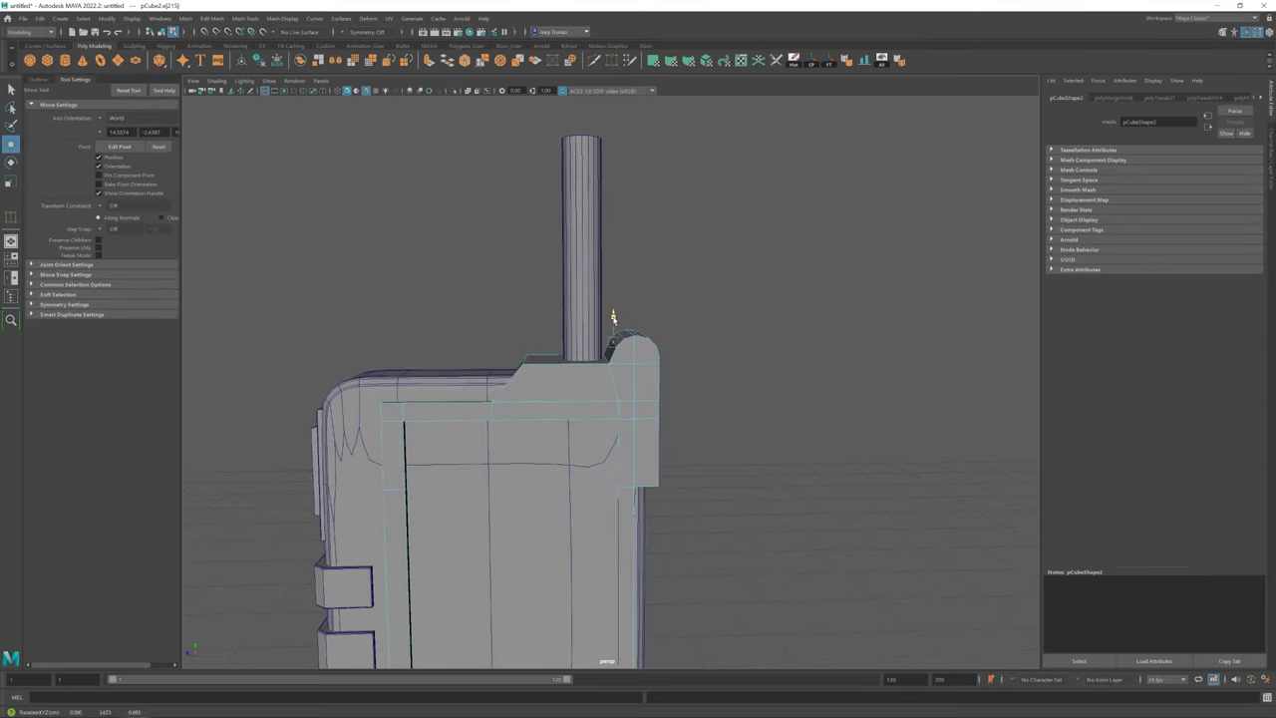
left_click(866, 433)
scroll(866, 433, "down", 5)
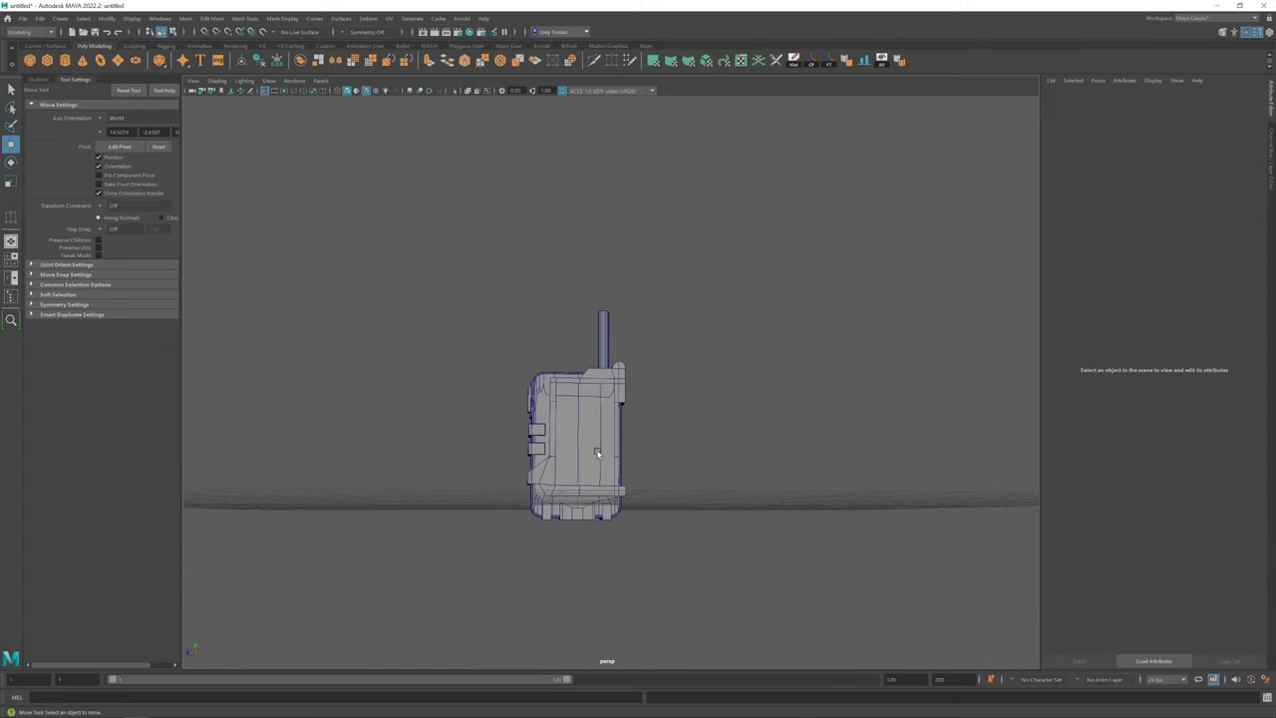
left_click_drag(867, 432, 681, 498, "alt")
scroll(589, 412, "up", 5)
Select the edges along the radio's left side and bevel them
left_click(679, 370)
right_click_drag(687, 374, 688, 398)
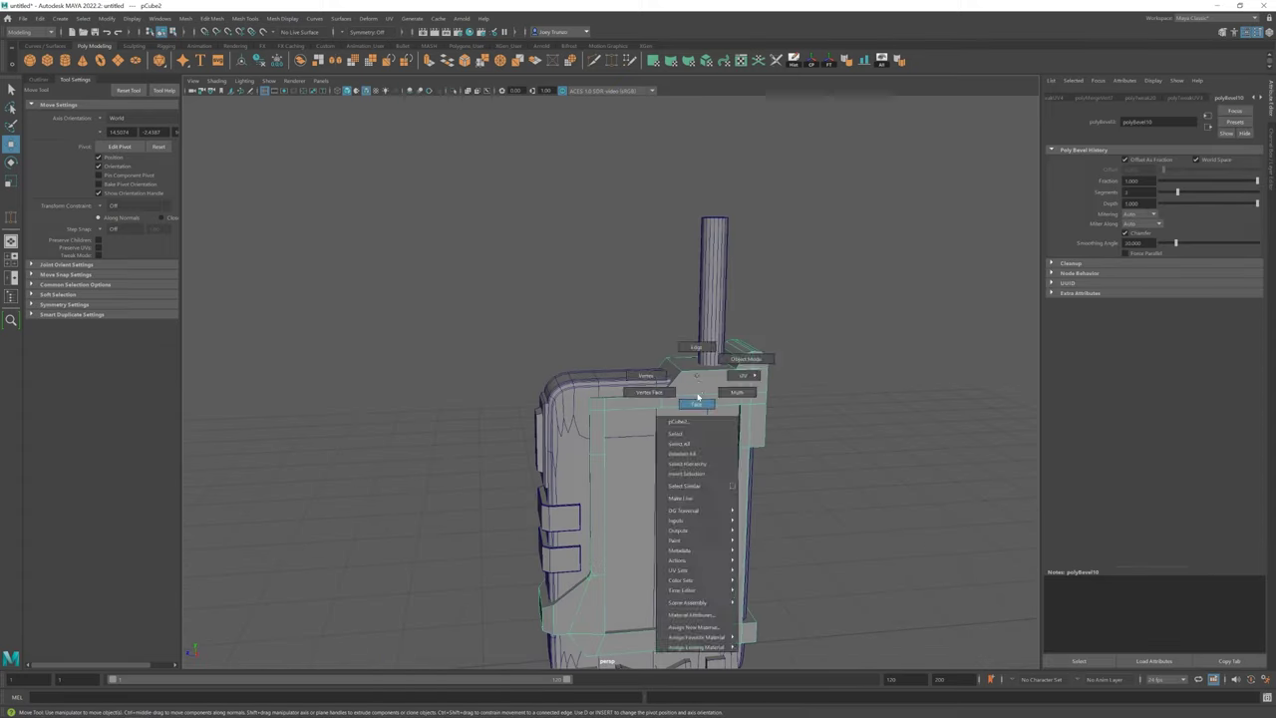
left_click(703, 367)
left_click_drag(703, 381, 599, 365, "alt")
right_click_drag(598, 325, 592, 290)
right_click_drag(607, 392, 602, 329)
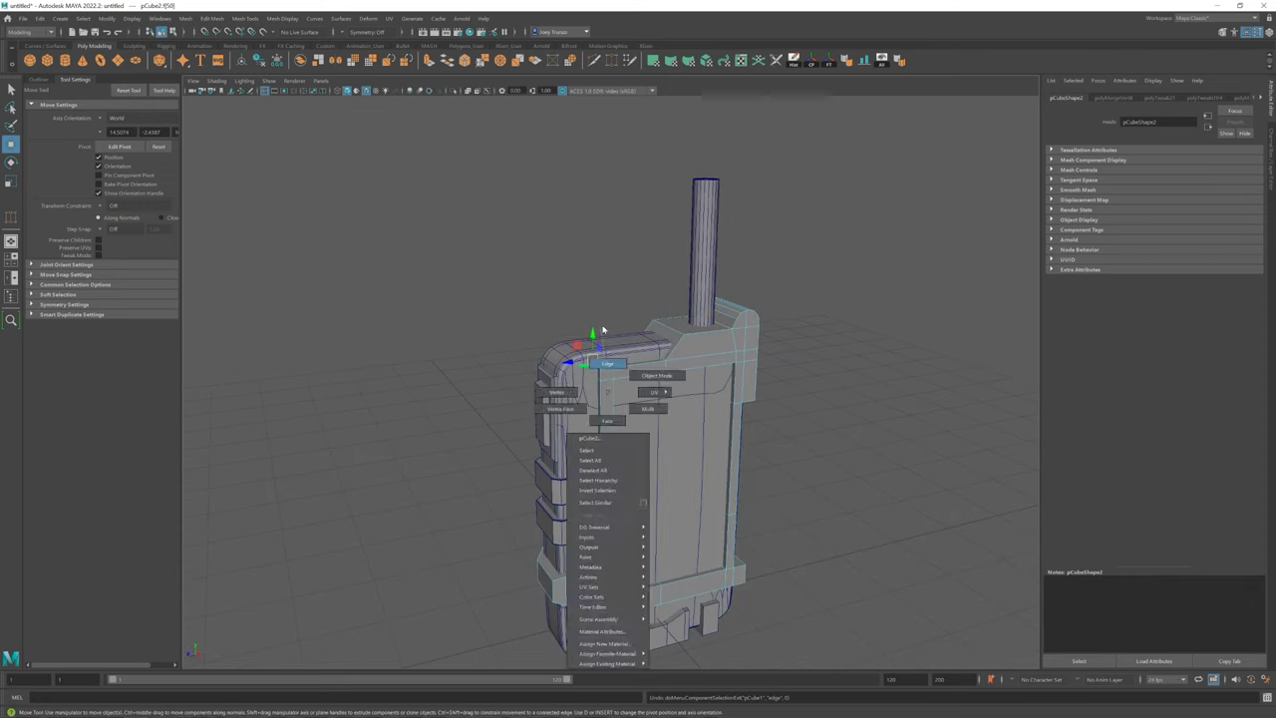
left_click(602, 329)
left_click(212, 18)
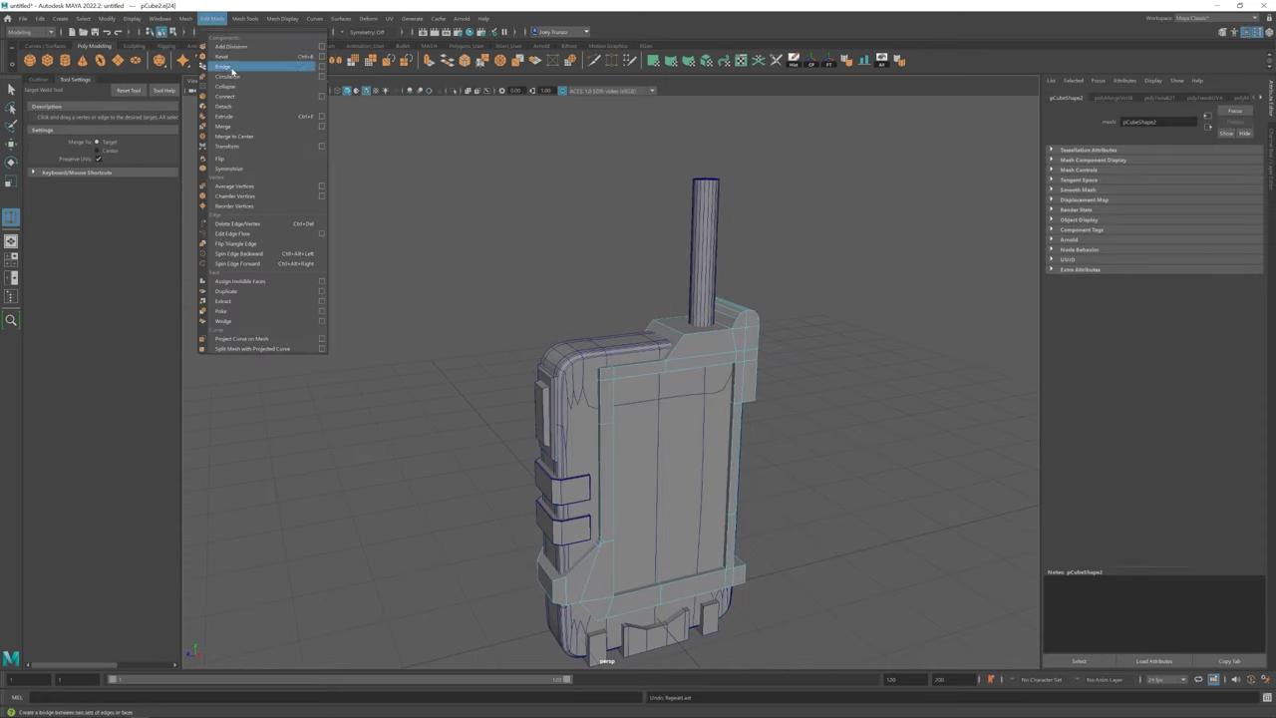
left_click(230, 62)
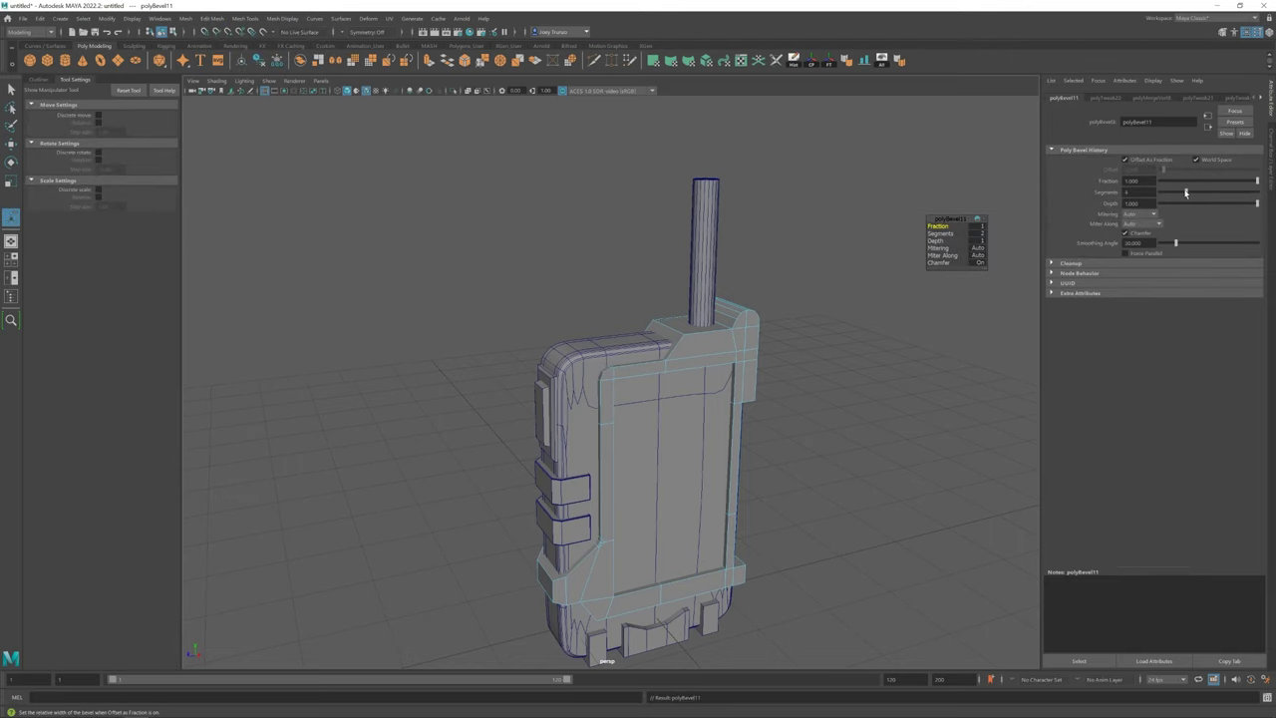
Select the front bezel from a front view and isolate it on its own
key("w")
left_click(816, 366)
mouse_move(816, 366)
left_mouse_down("alt")
mouse_move(674, 390)
mouse_move(598, 329)
left_mouse_up("alt")
scroll(674, 390, "up", 5)
left_click(692, 363)
left_click(558, 301)
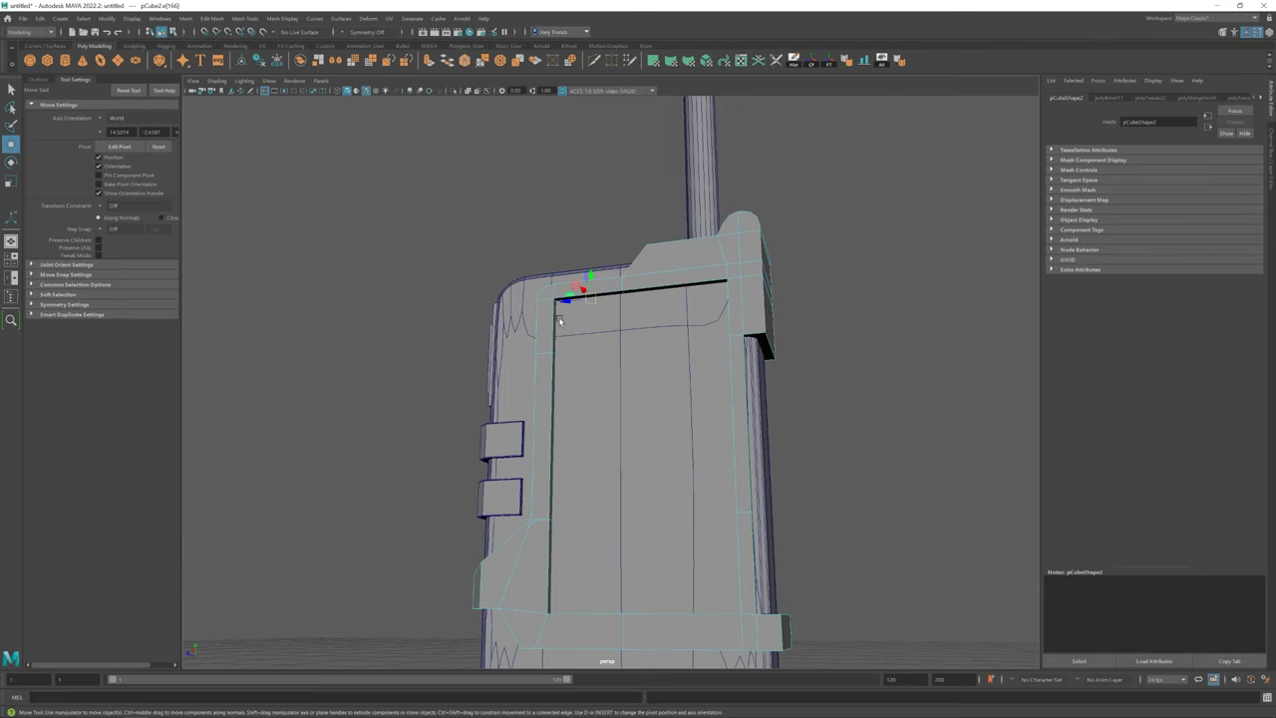
key("q")
left_click(452, 91)
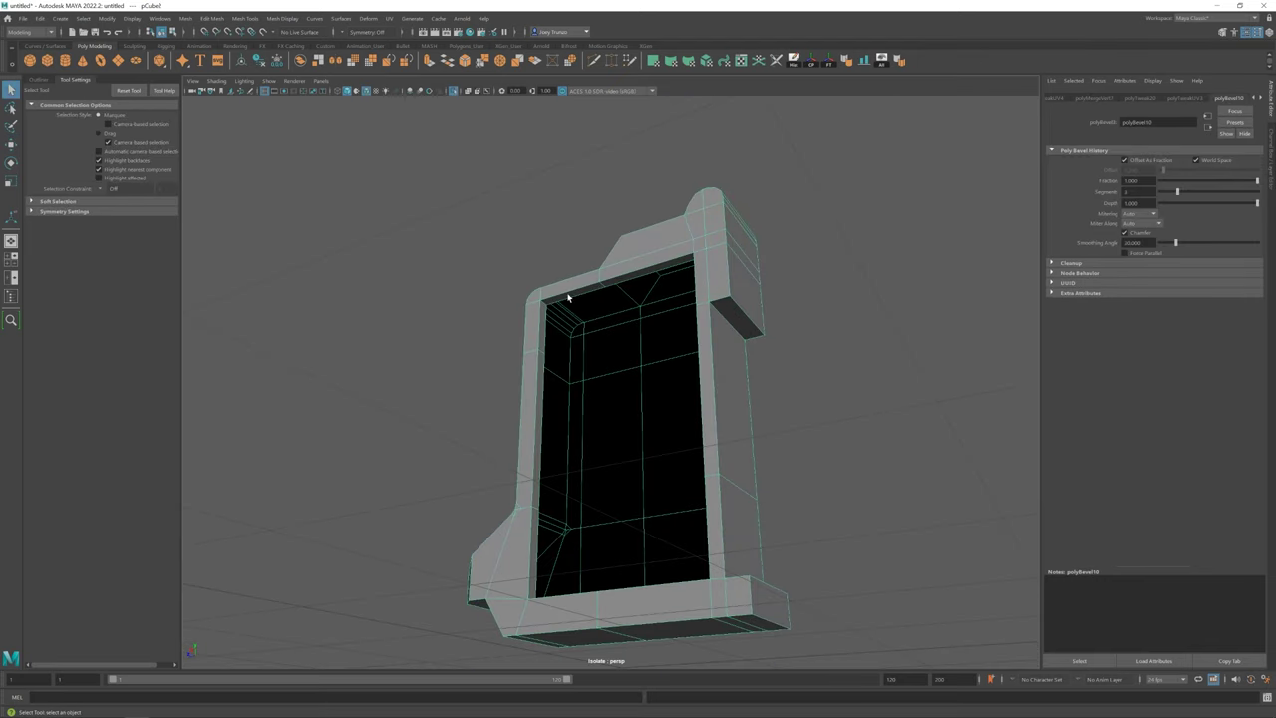
scroll(477, 269, "up", 5)
Bevel the bezel opening's inner corner edges with Fraction 0.5 and 4 segments
left_click(476, 269)
key("w")
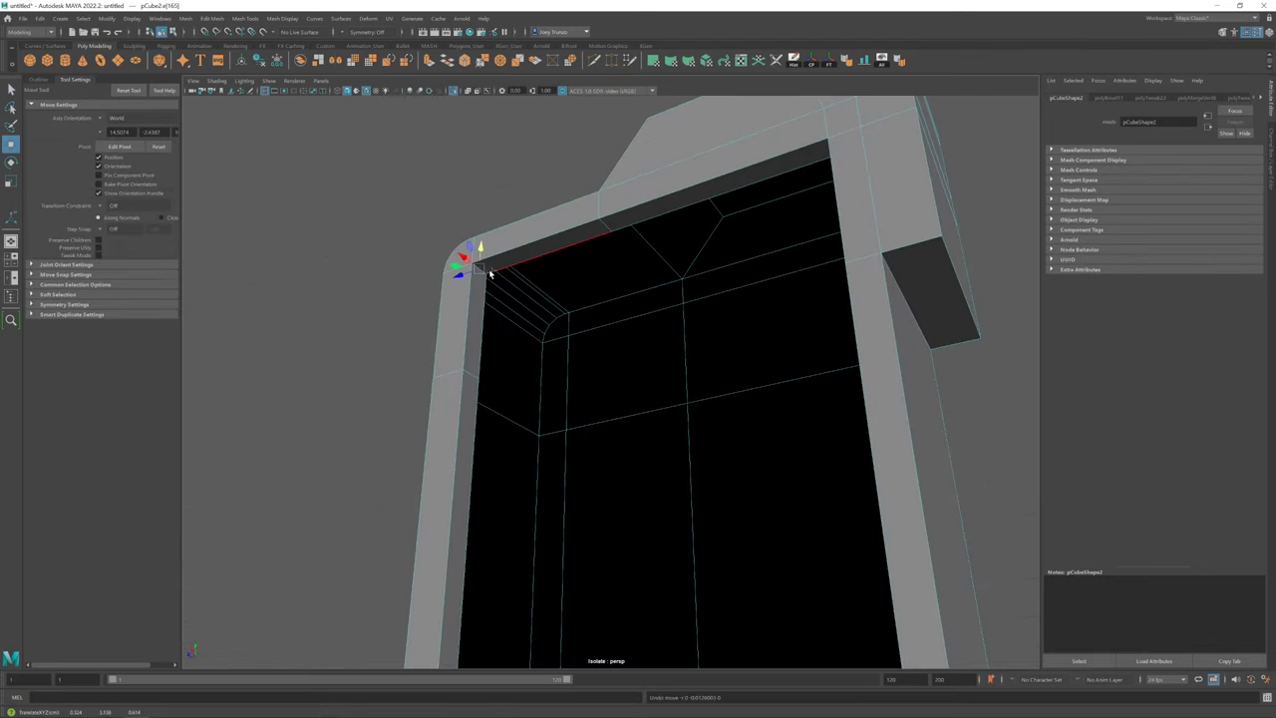
left_click_drag(538, 305, 900, 320, "alt")
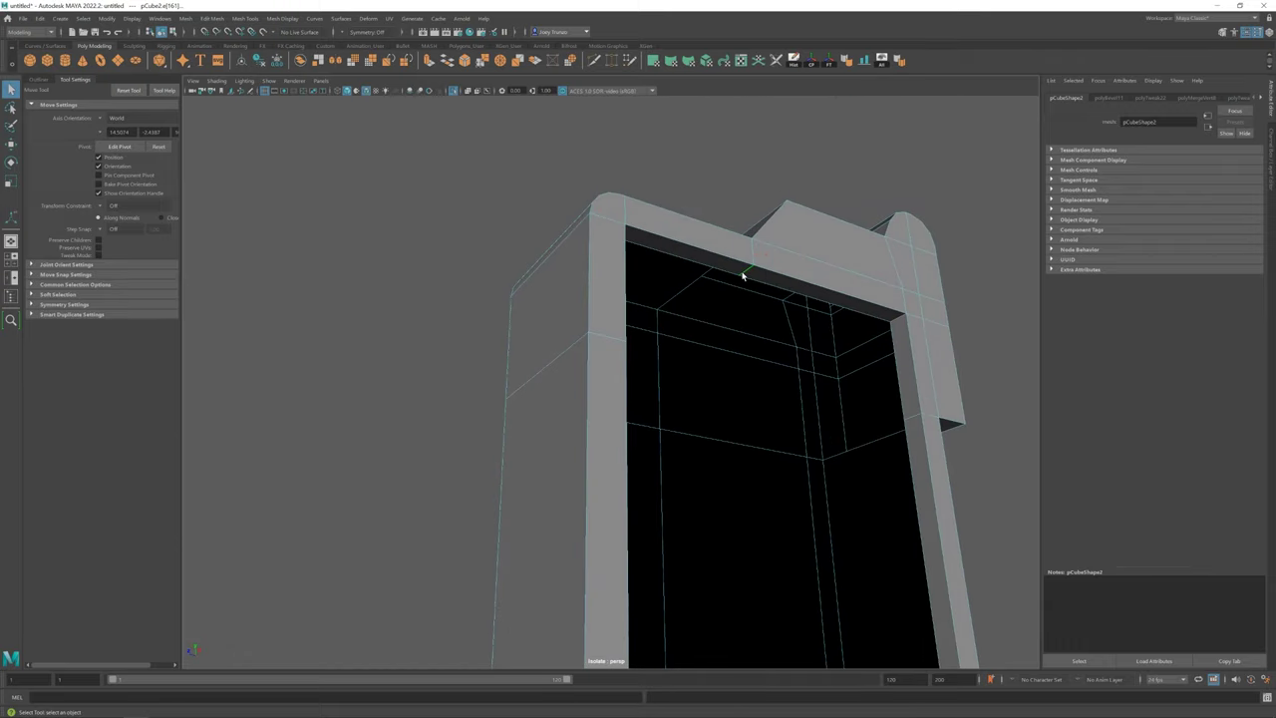
key("q")
left_click_drag(918, 424, 689, 504, "alt")
middle_click_drag(688, 504, 632, 308, "alt")
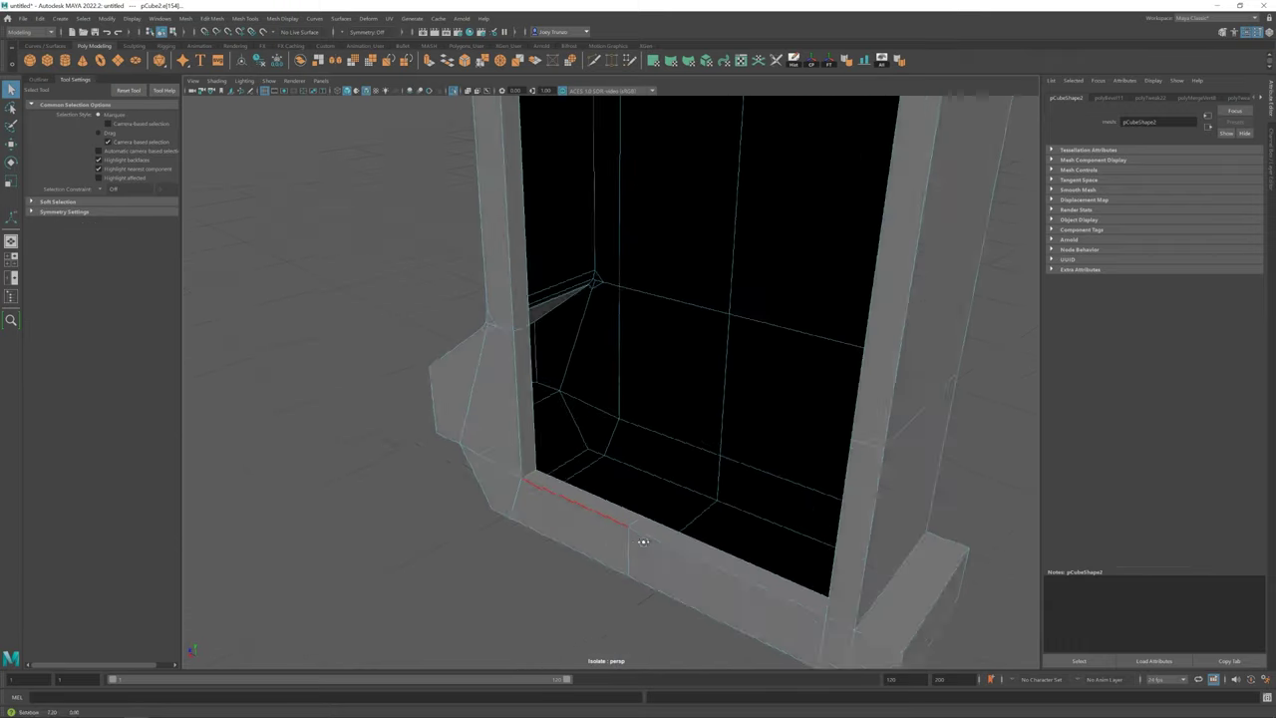
left_click_drag(644, 533, 825, 427, "alt")
left_click(211, 18)
left_click(231, 55)
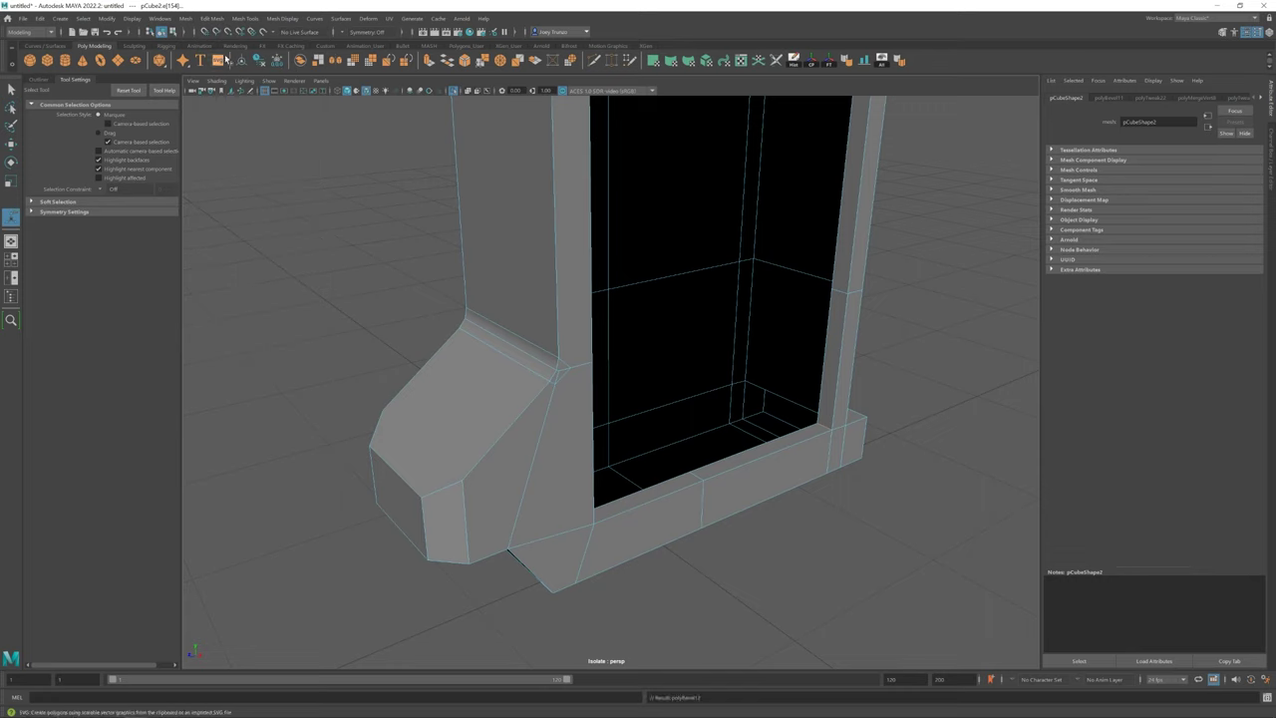
key("f")
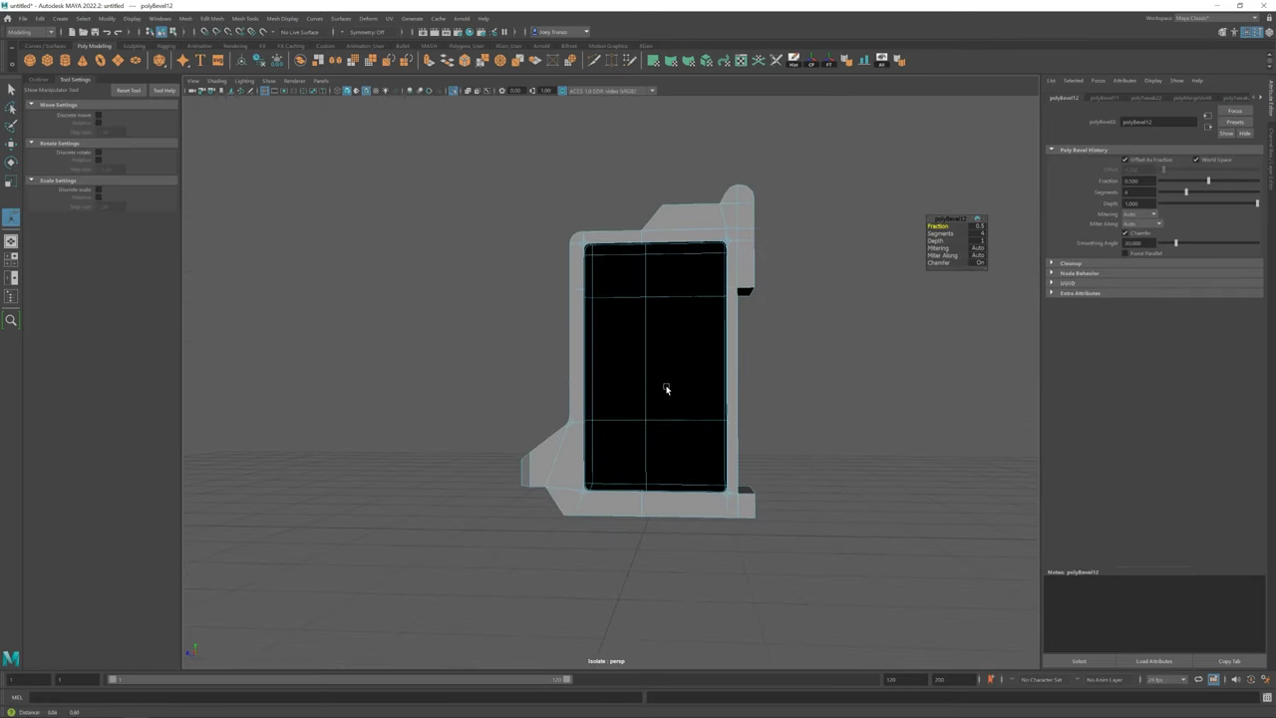
Deselect the bezel, bring the full radio model back, and select the front panel mesh
key("w")
left_click(917, 293)
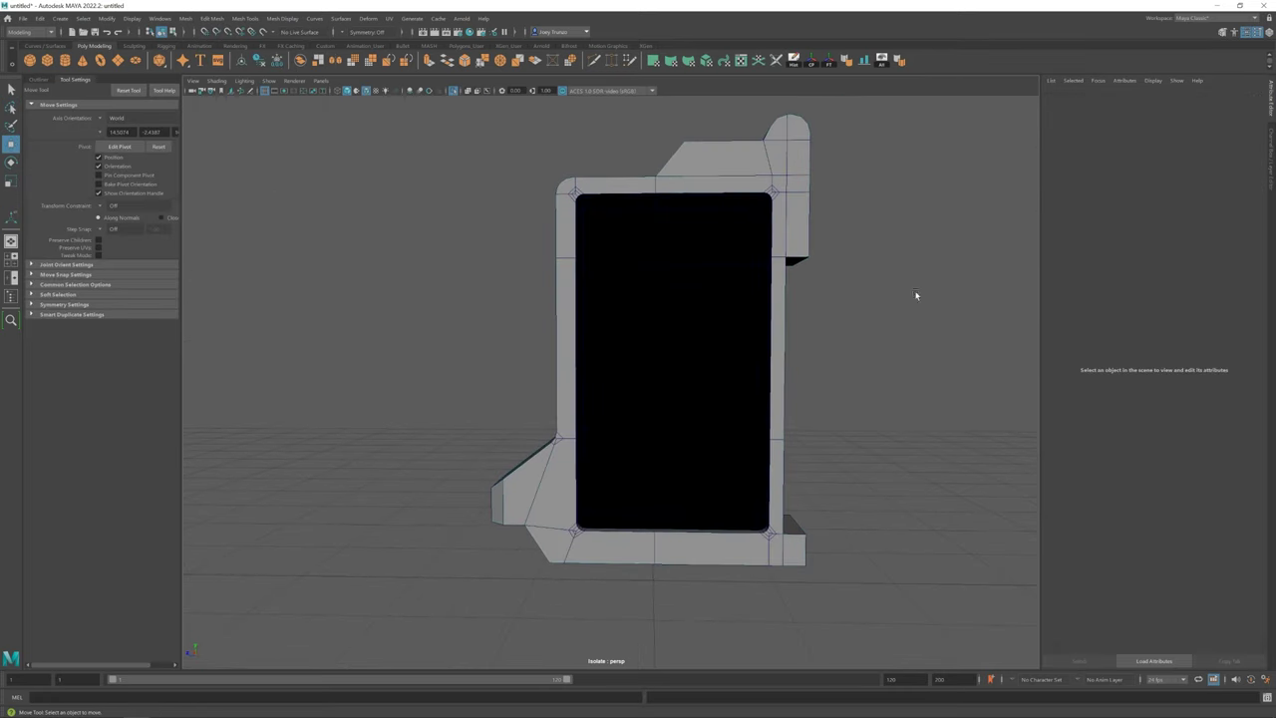
mouse_move(917, 293)
left_mouse_down("alt")
mouse_move(698, 299)
mouse_move(627, 342)
left_mouse_up("alt")
key("ctrl+1")
left_click(590, 295)
scroll(529, 348, "up", 5)
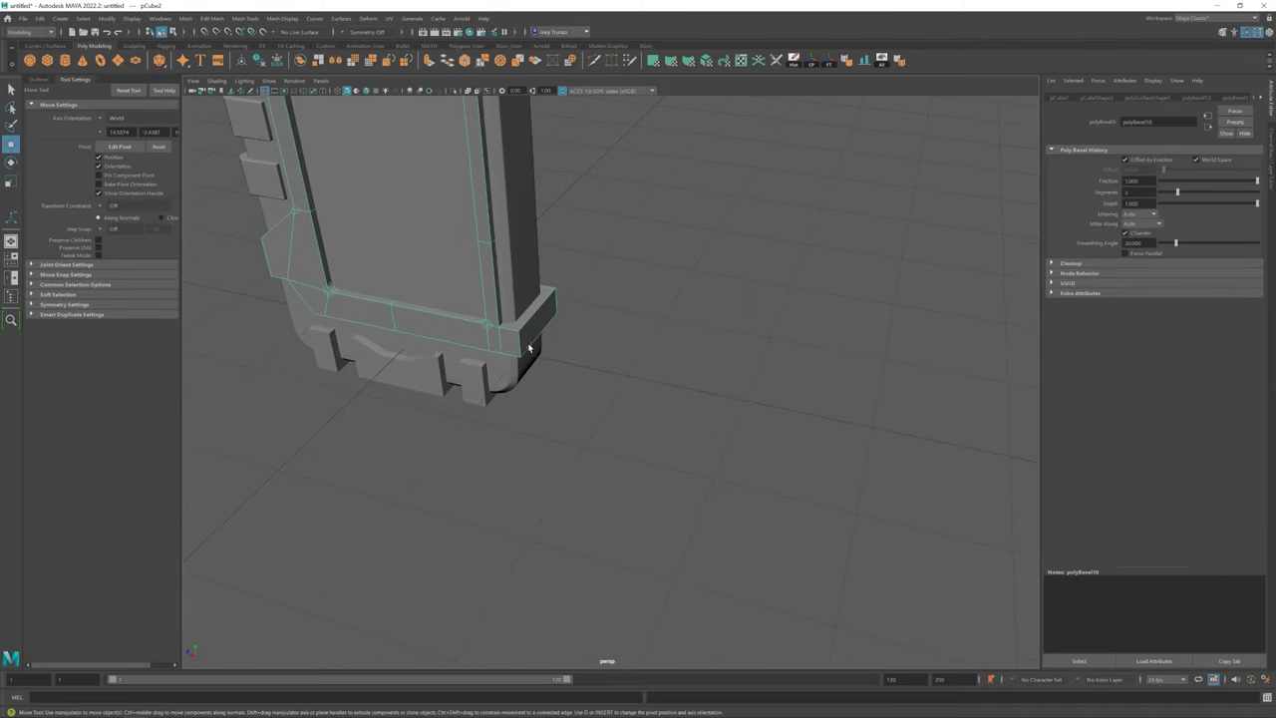
left_click(529, 348)
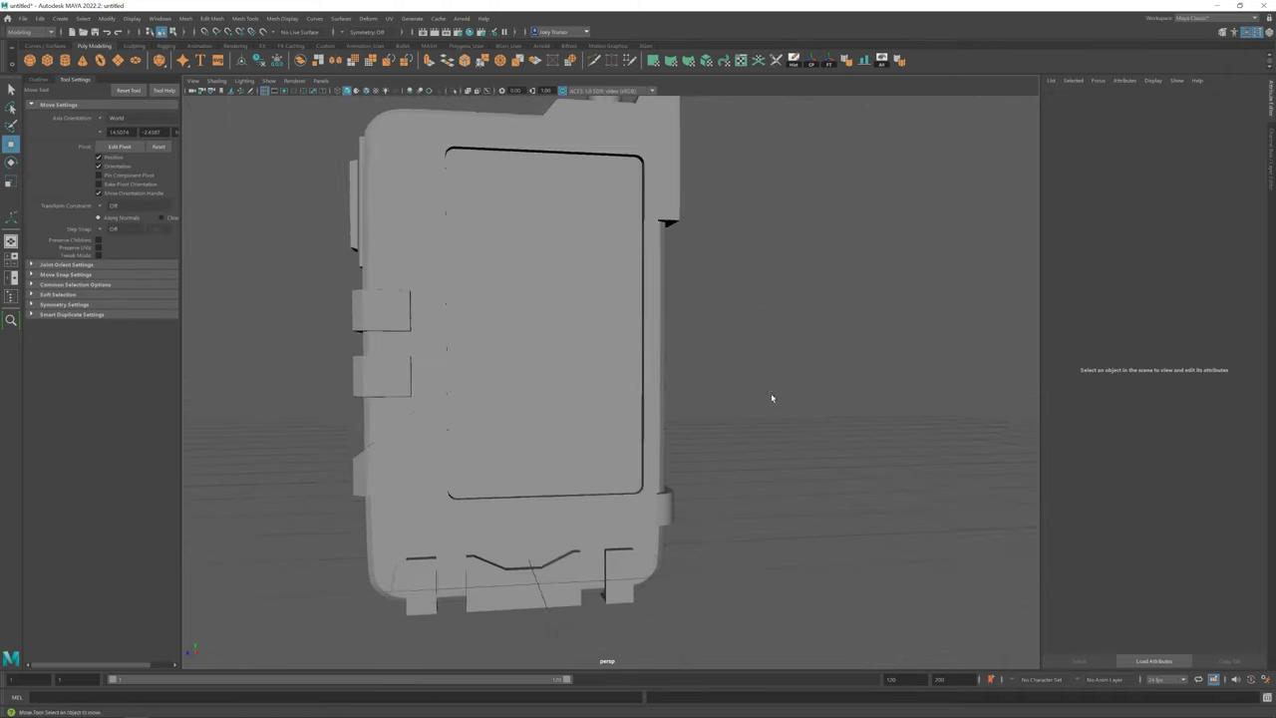
scroll(508, 389, "up", 5)
mouse_move(636, 430)
left_mouse_down()
mouse_move(554, 403)
mouse_move(470, 416)
left_mouse_up()
mouse_move(569, 386)
left_mouse_down("alt")
mouse_move(677, 396)
mouse_move(612, 356)
mouse_move(606, 369)
mouse_move(519, 382)
left_mouse_up("alt")
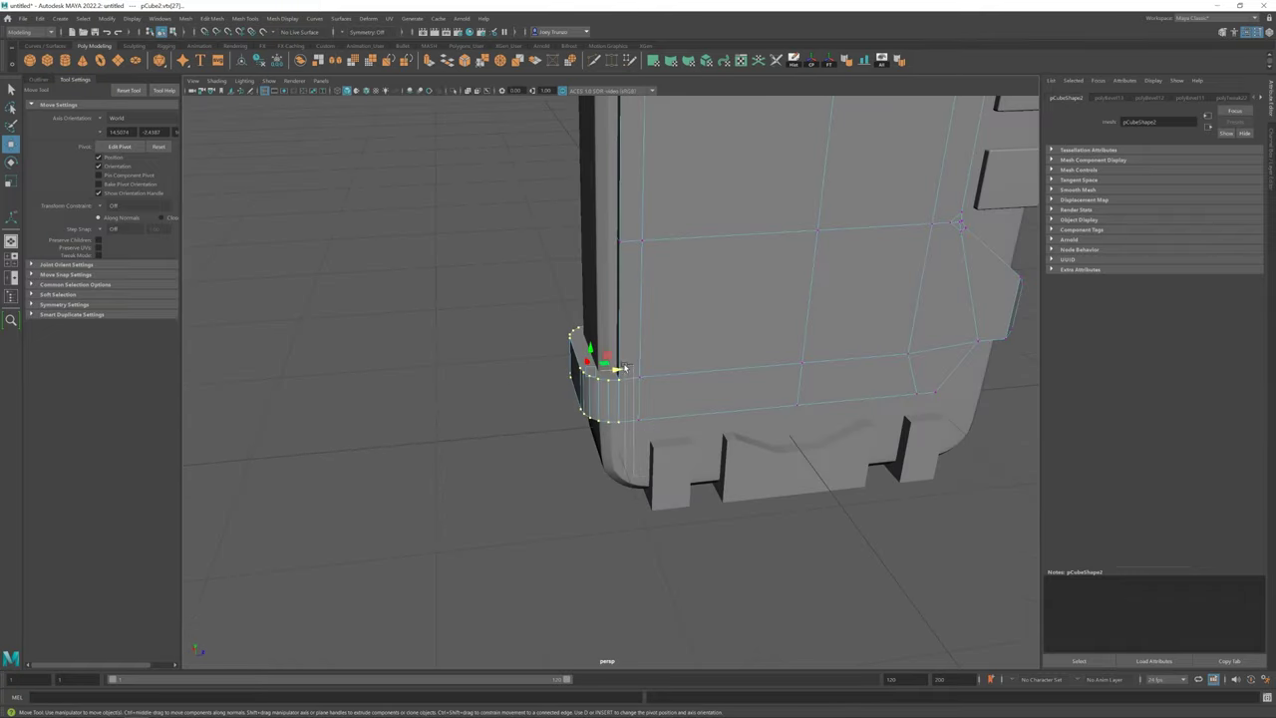
left_click_drag(611, 370, 748, 373, "alt")
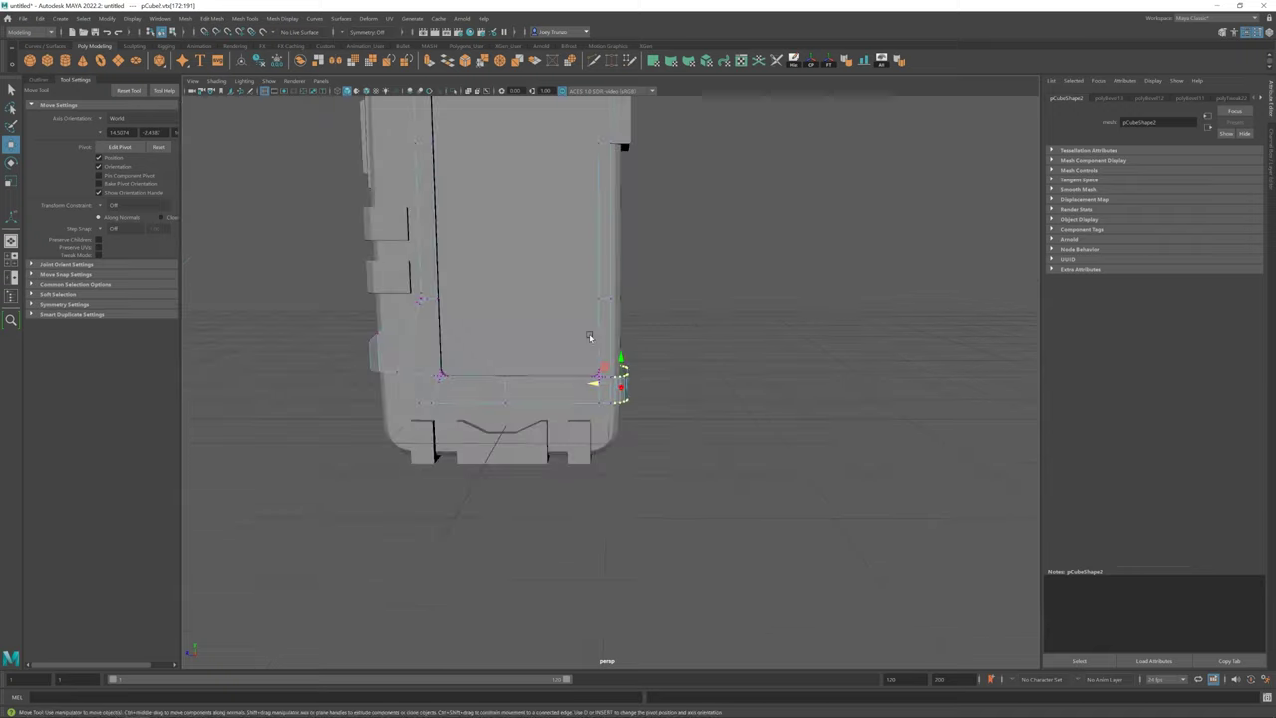
left_click(748, 374)
Move the detail plane over the lower part of the front panel's screen area
left_click(558, 494)
key("e")
left_click_drag(559, 493, 604, 495, "alt")
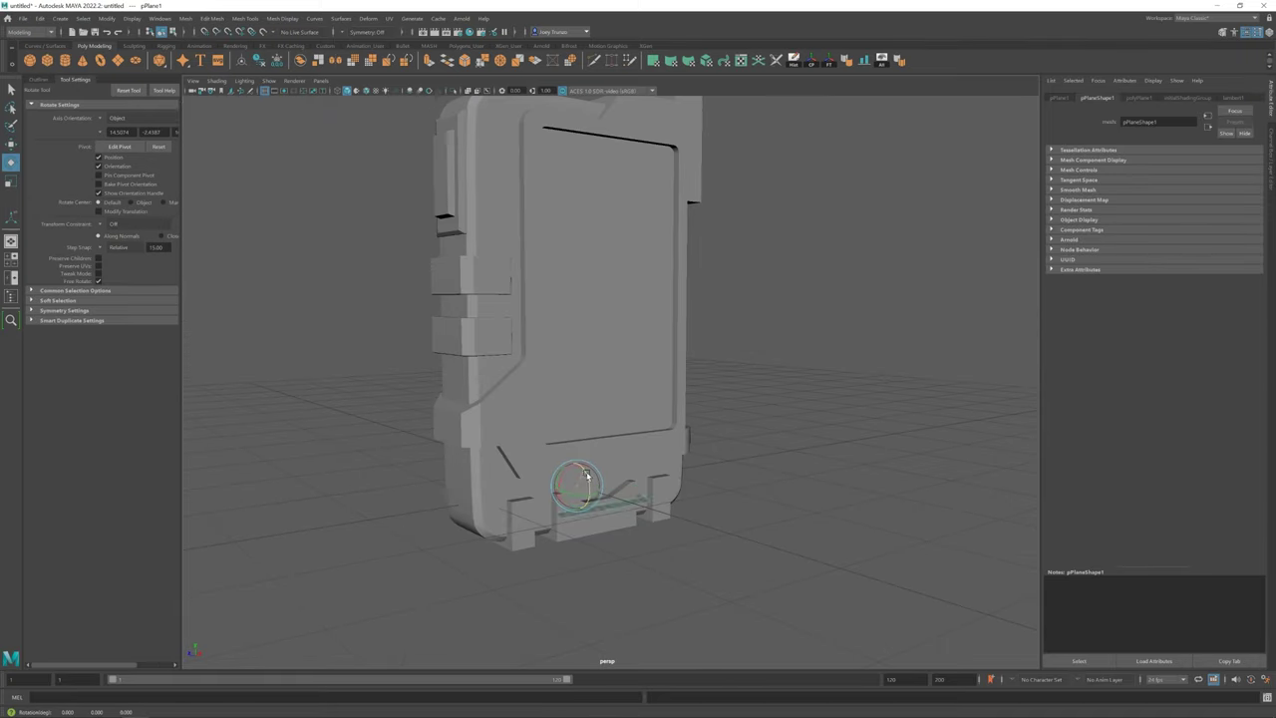
key("w")
key("ctrl+z")
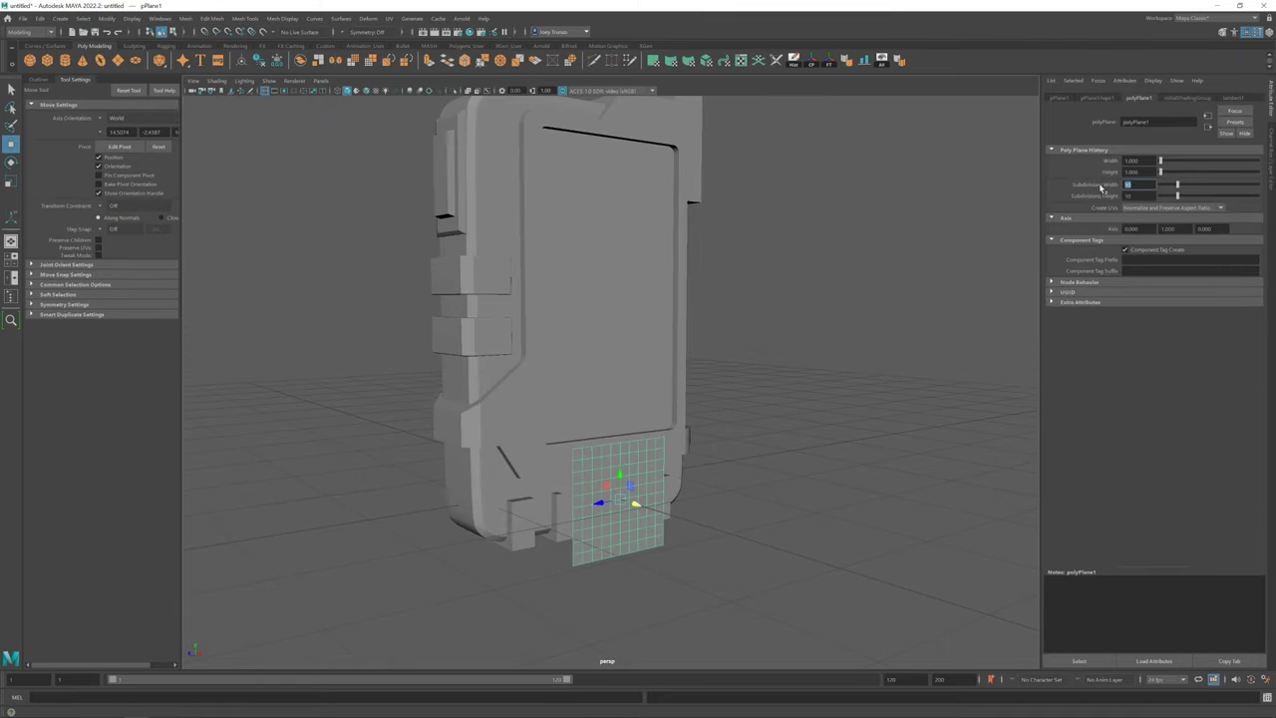
left_click_drag(601, 497, 645, 511, "alt")
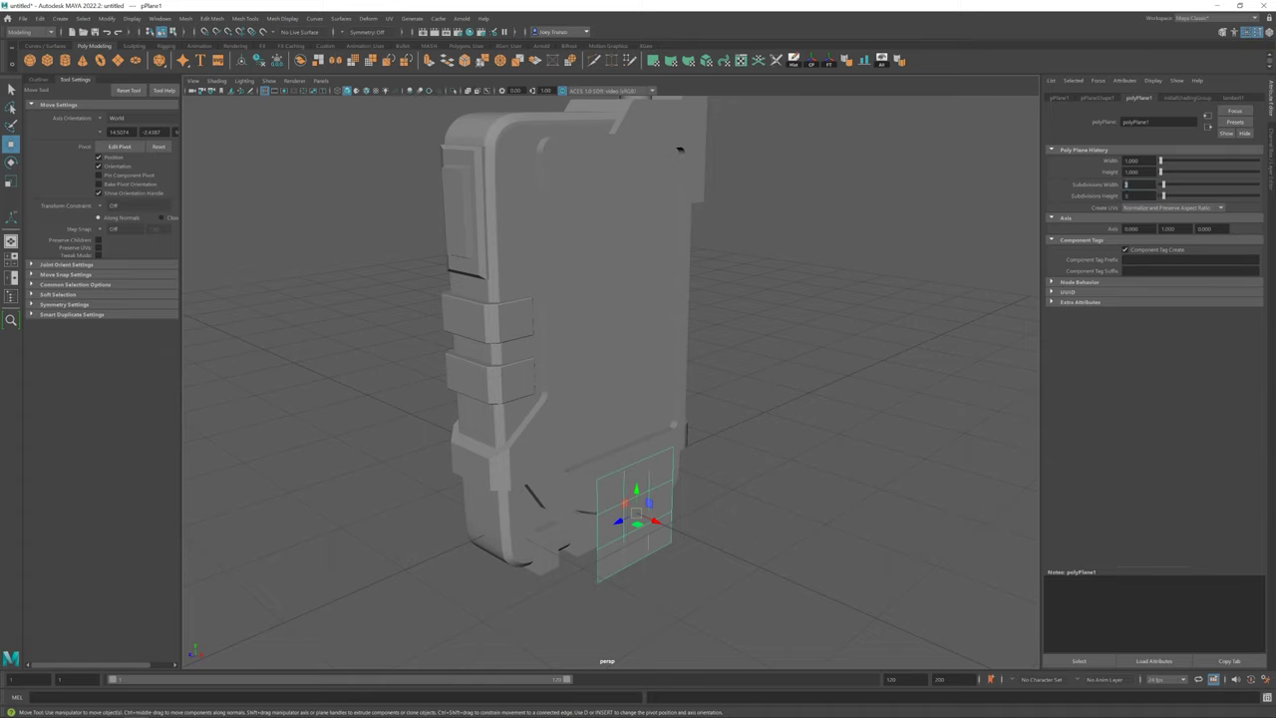
left_click_drag(655, 520, 638, 510)
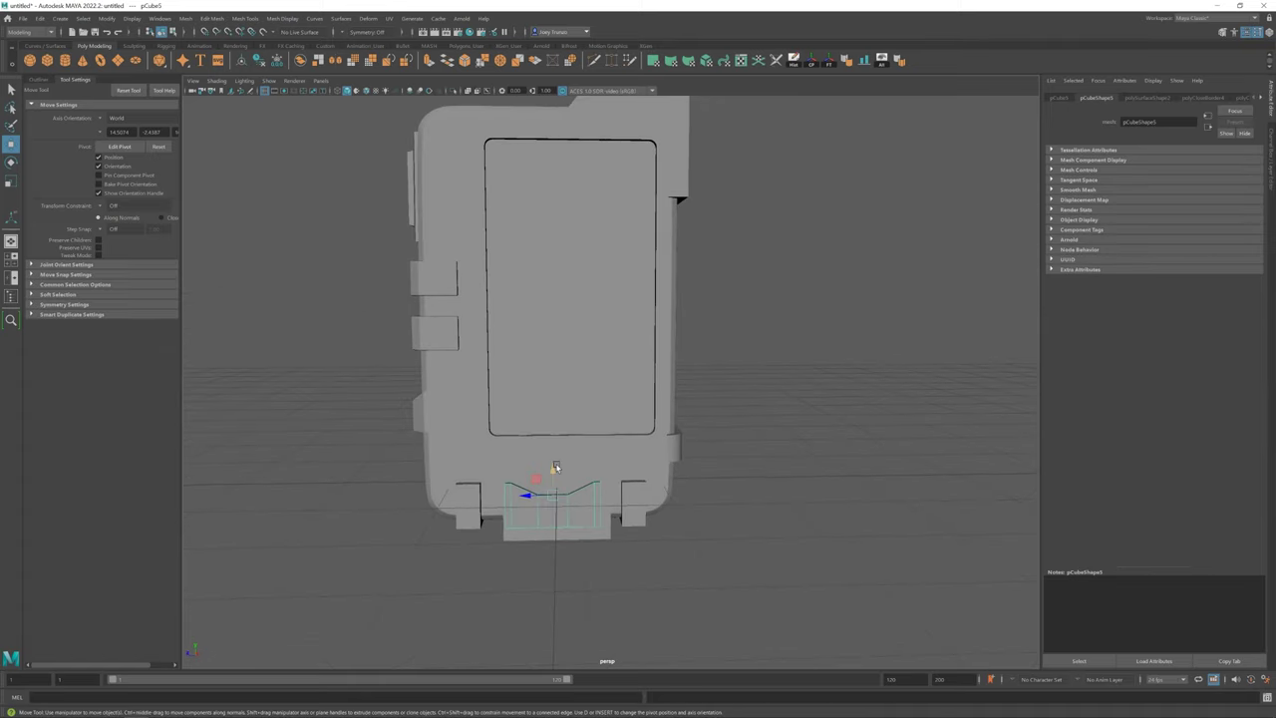
left_click_drag(571, 486, 556, 356)
right_click_drag(542, 371, 533, 385)
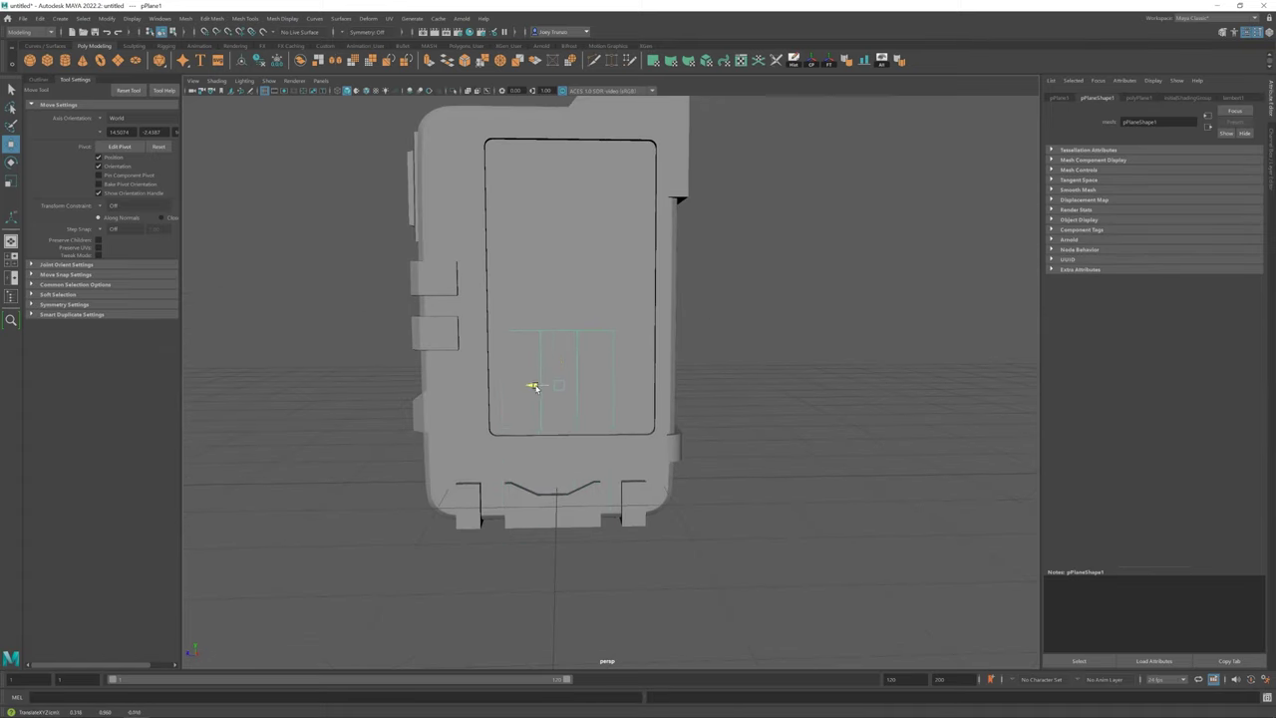
key("r")
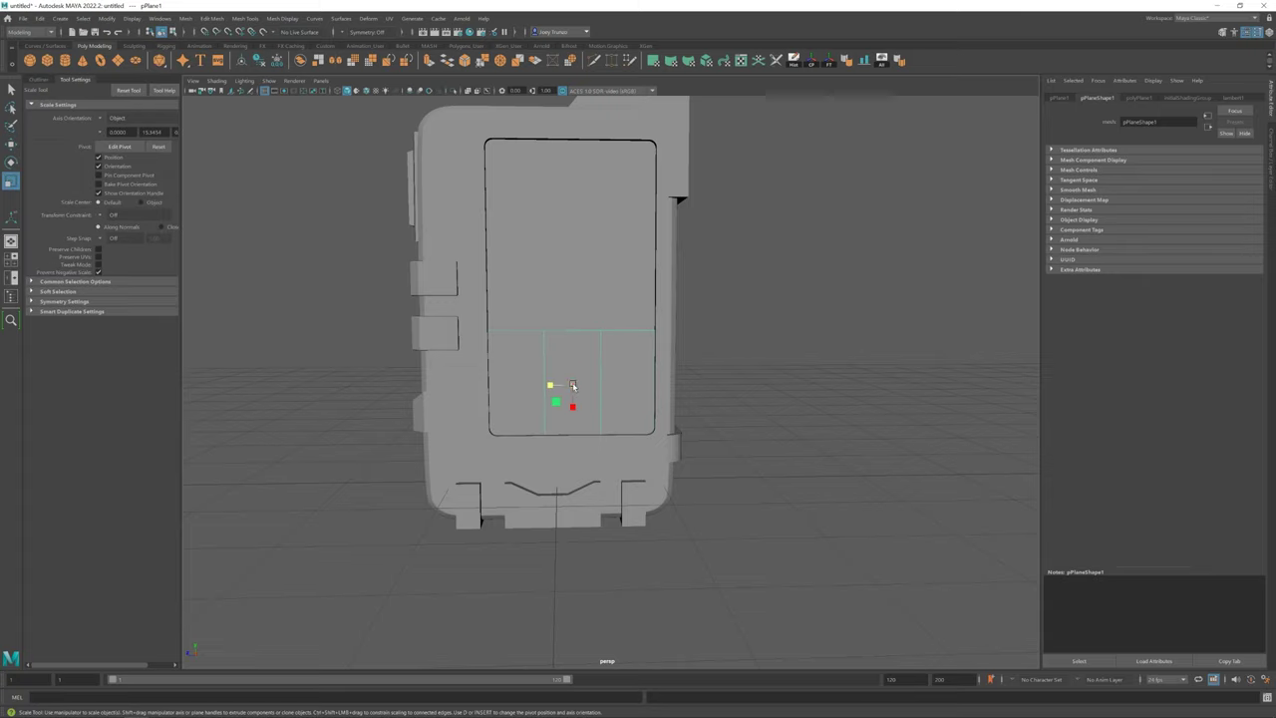
key("w")
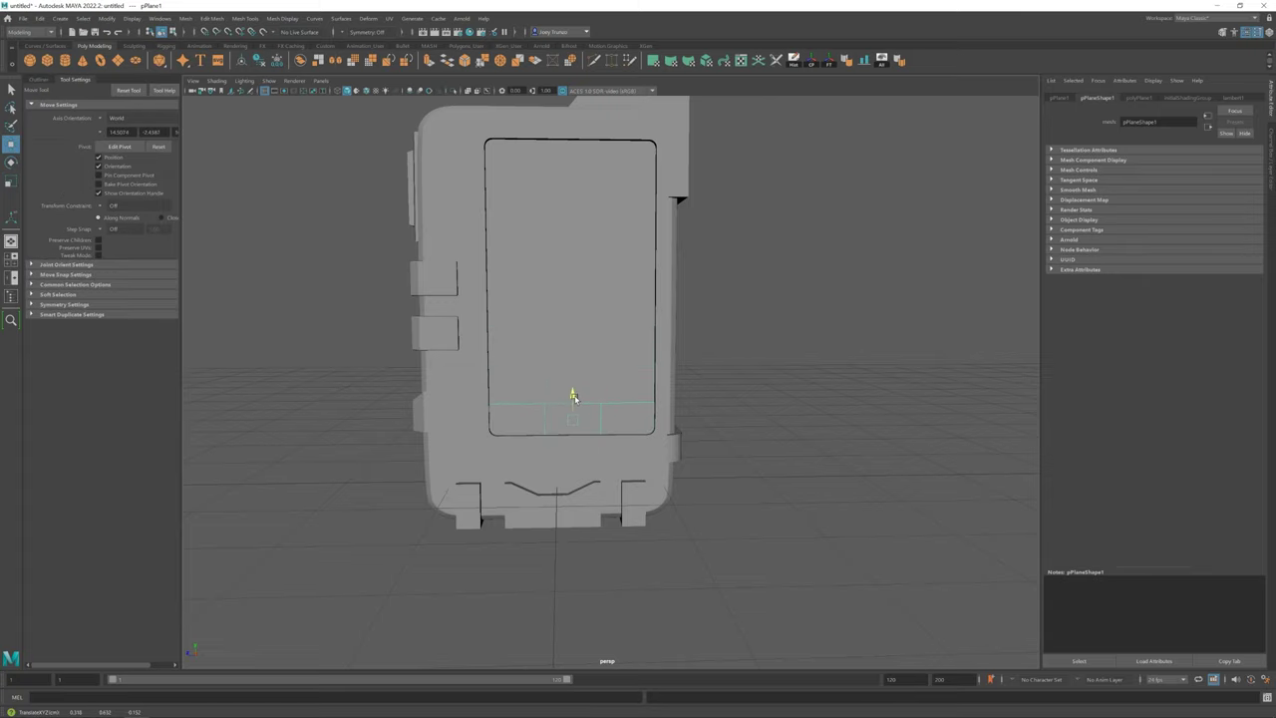
Bevel the plane's edge and spread its middle vertices to form an angled strip
key("F9")
left_click(572, 402)
right_click_drag(590, 427, 570, 391)
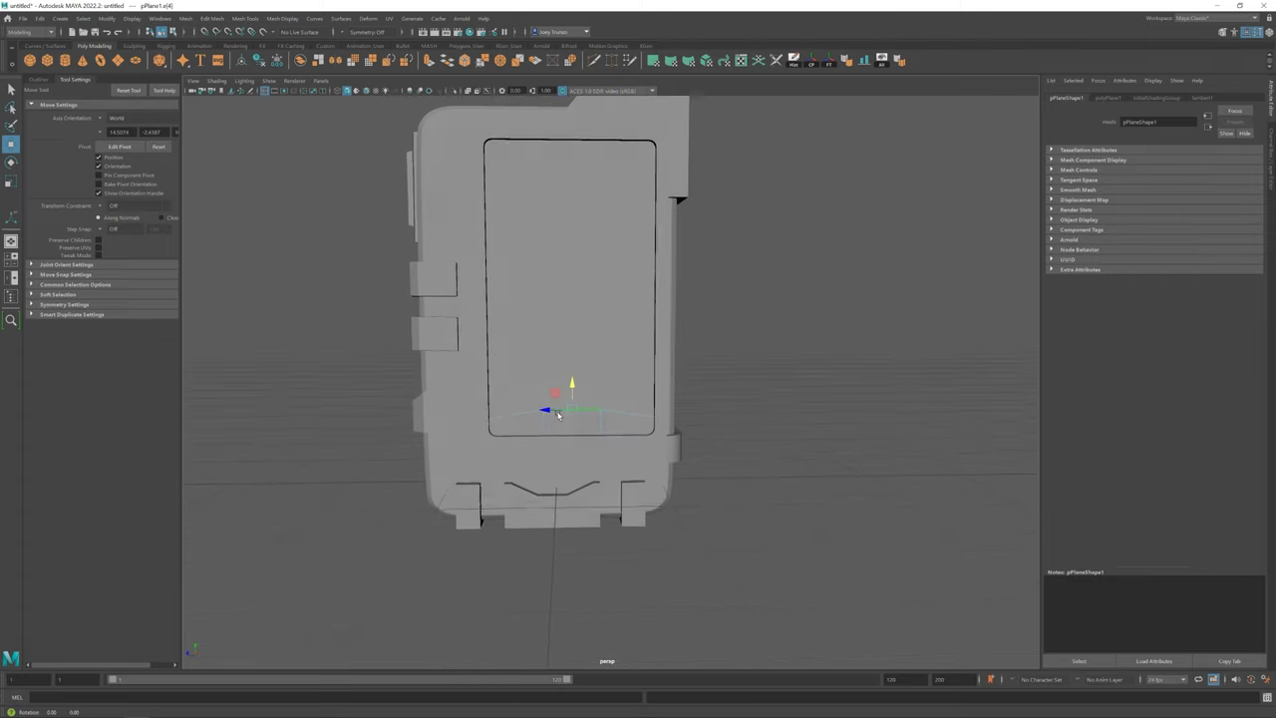
scroll(588, 404, "up", 2)
left_click(212, 18)
left_click(231, 52)
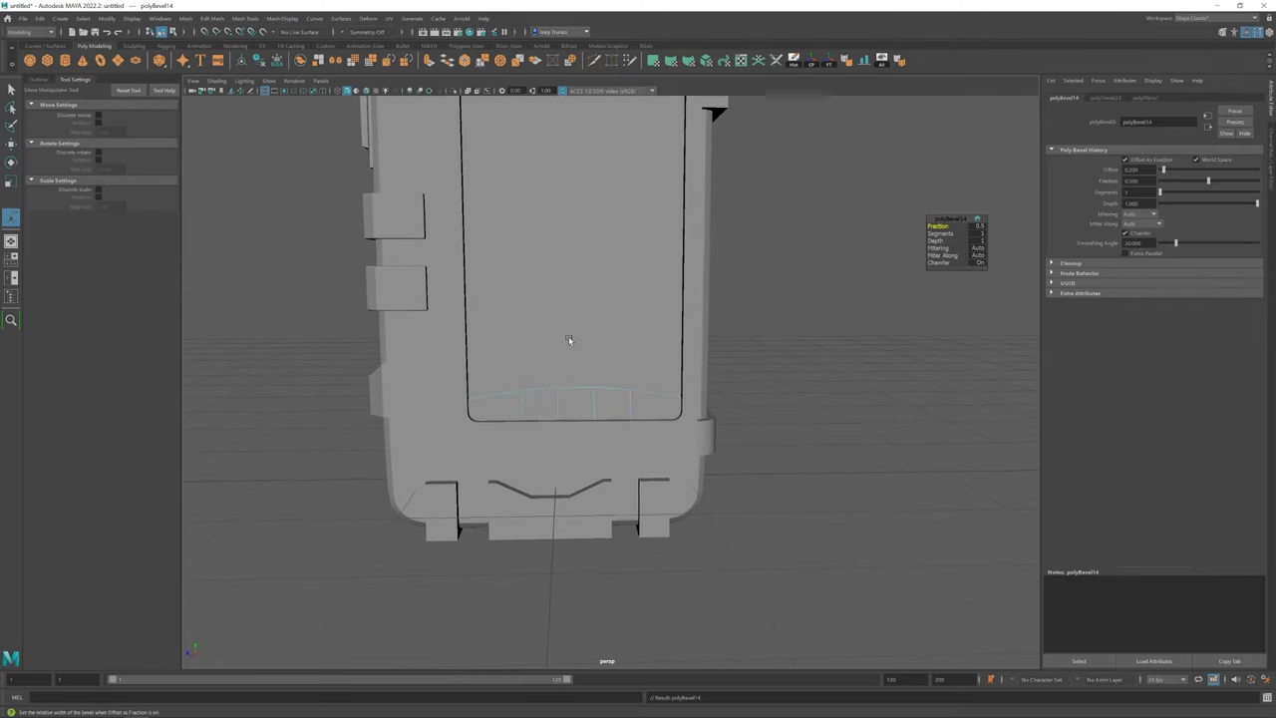
key("r")
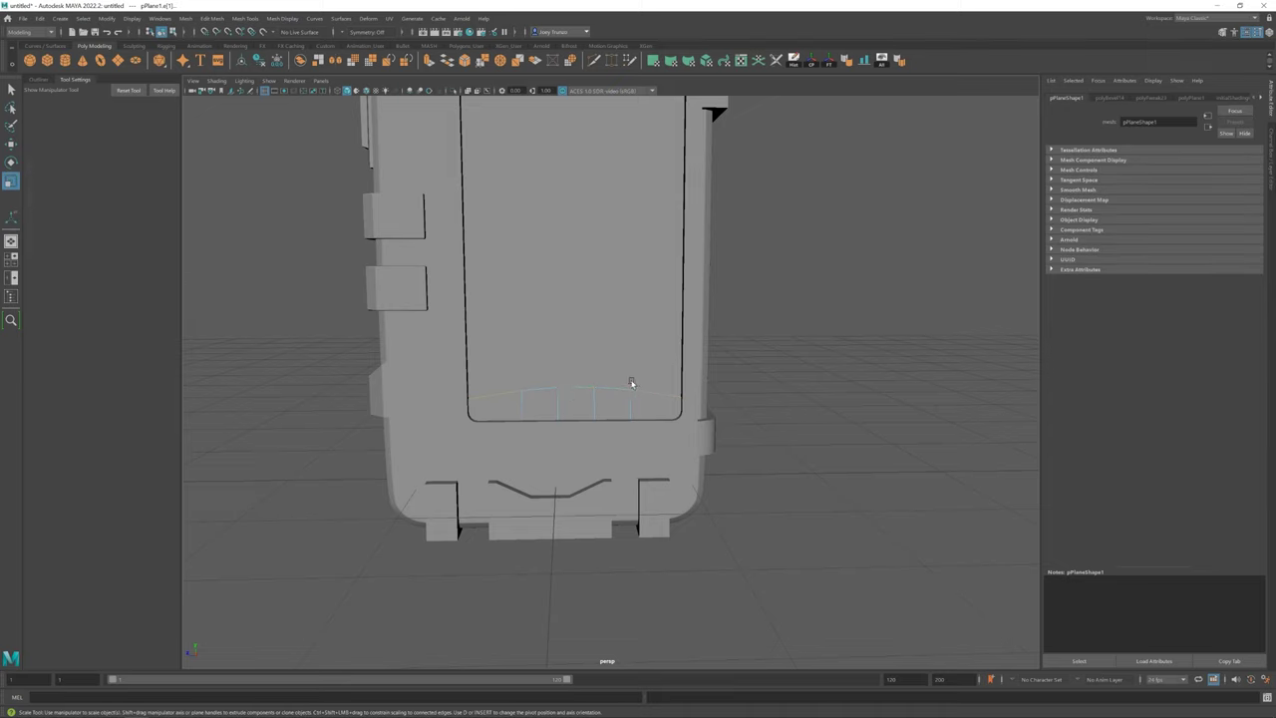
key("w")
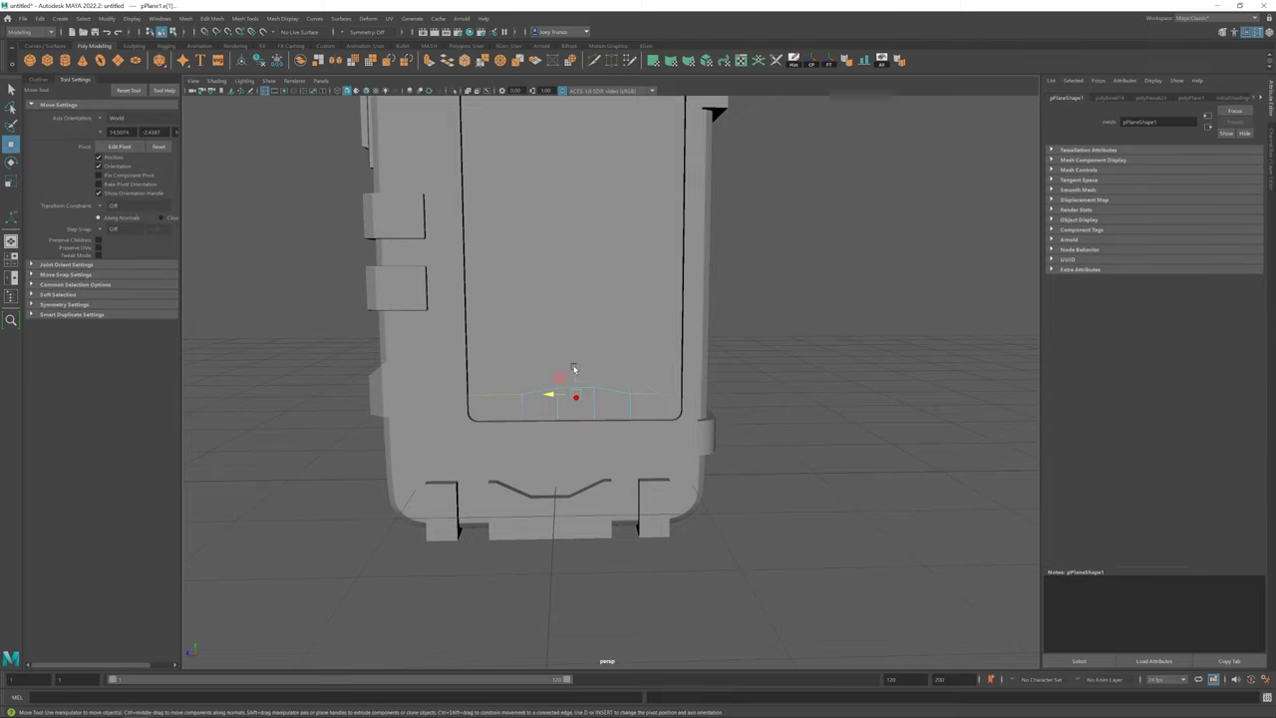
left_click_drag(500, 359, 537, 455)
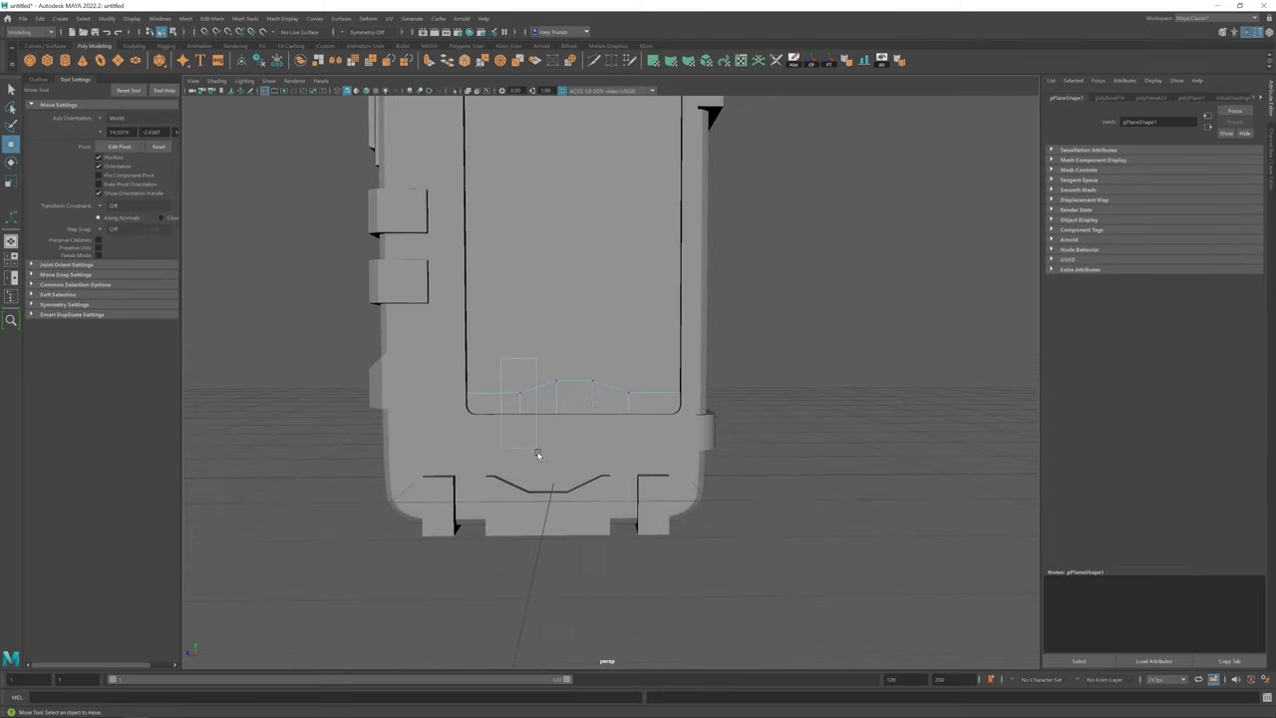
key("r")
left_click_drag(546, 404, 549, 403)
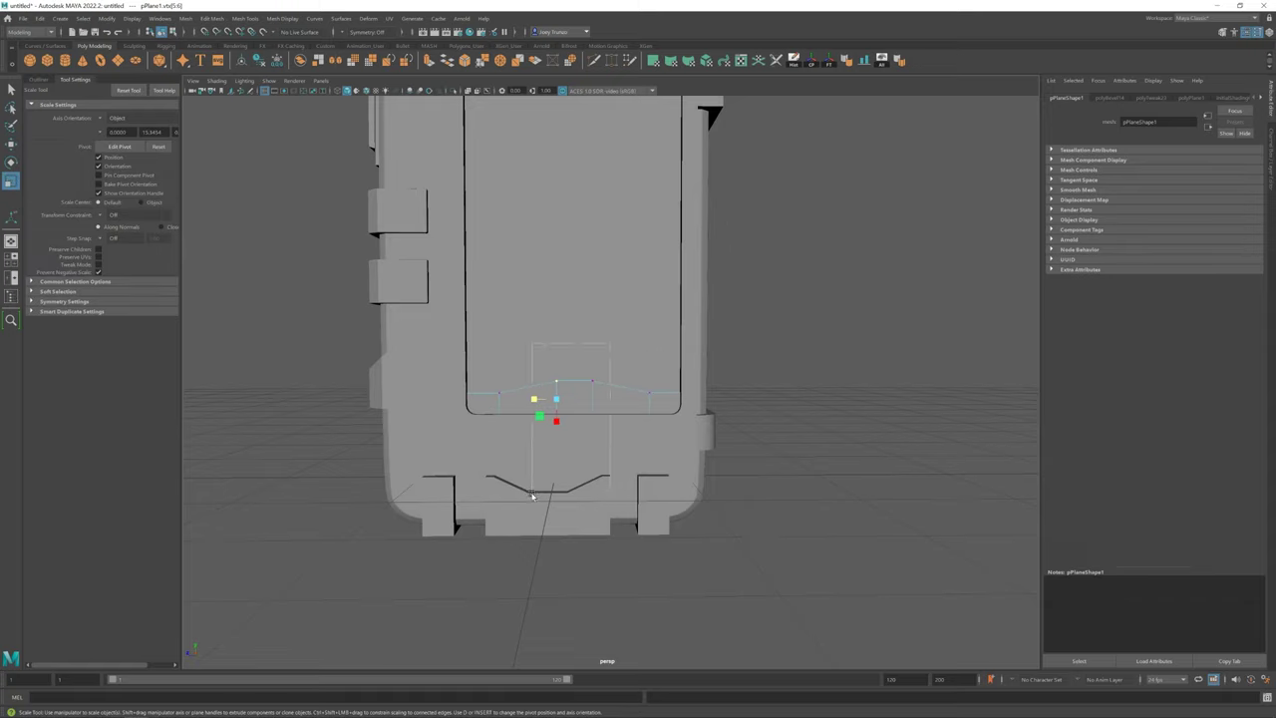
key("w")
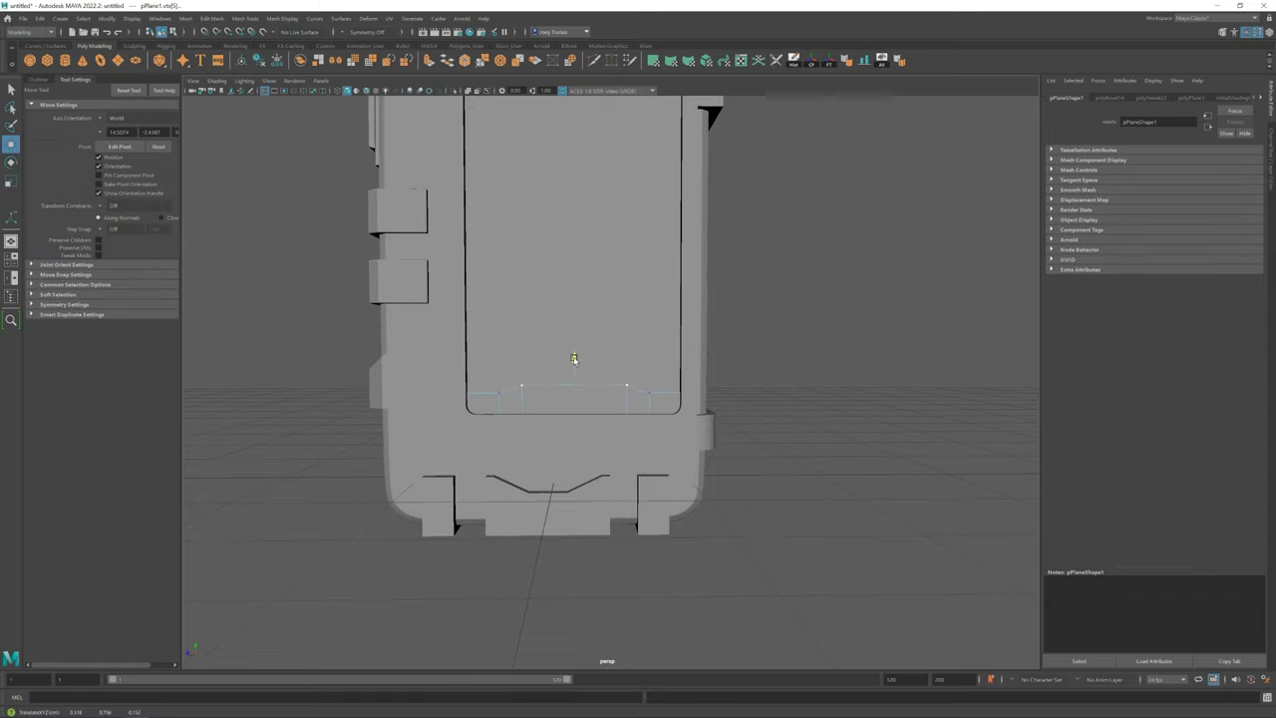
Extrude the strip faces slightly outward and return to object mode
scroll(574, 359, "down", 3)
left_click_drag(556, 422, 604, 398, "alt")
scroll(646, 433, "up", 5)
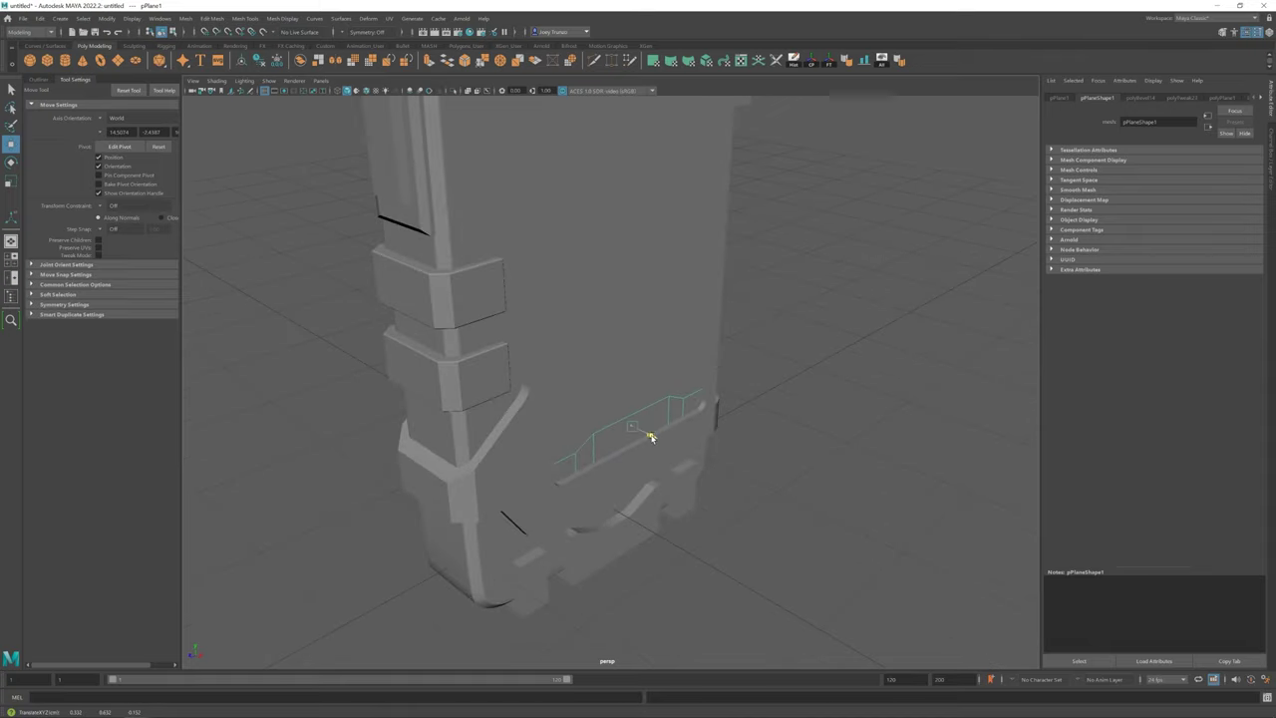
right_click_drag(650, 436, 578, 489, "shift")
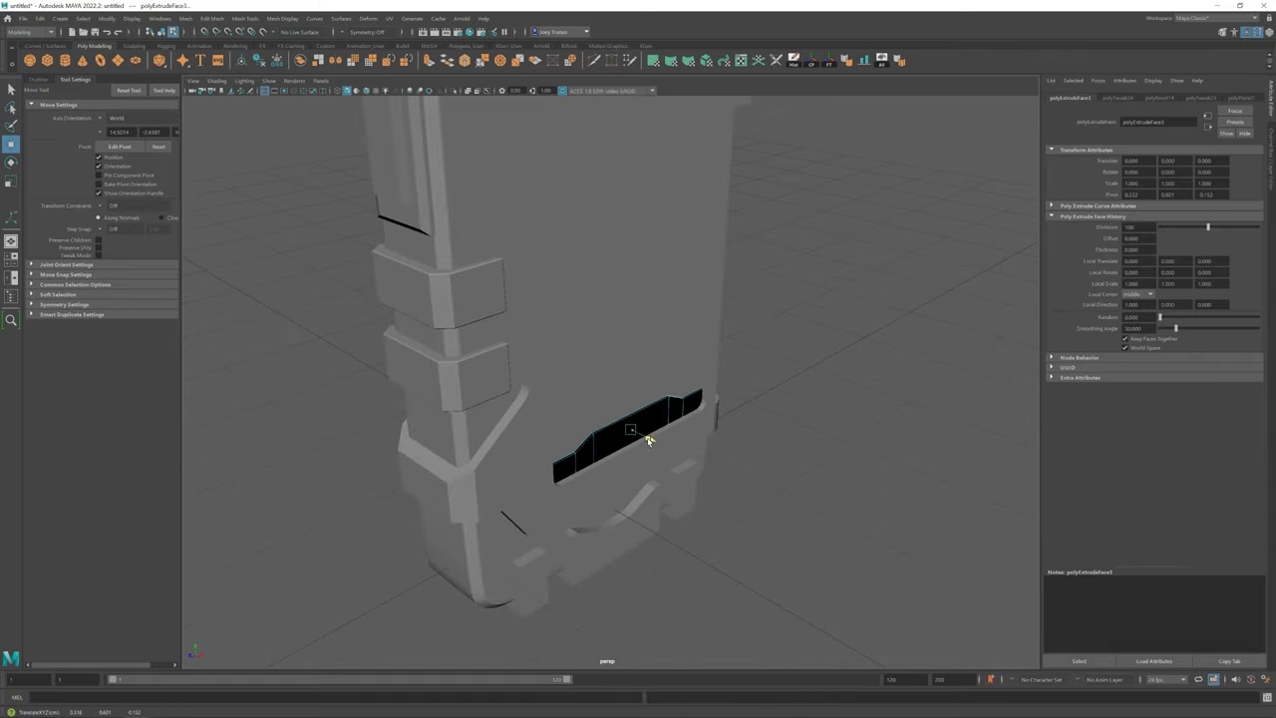
left_click_drag(648, 439, 636, 487)
key("F8")
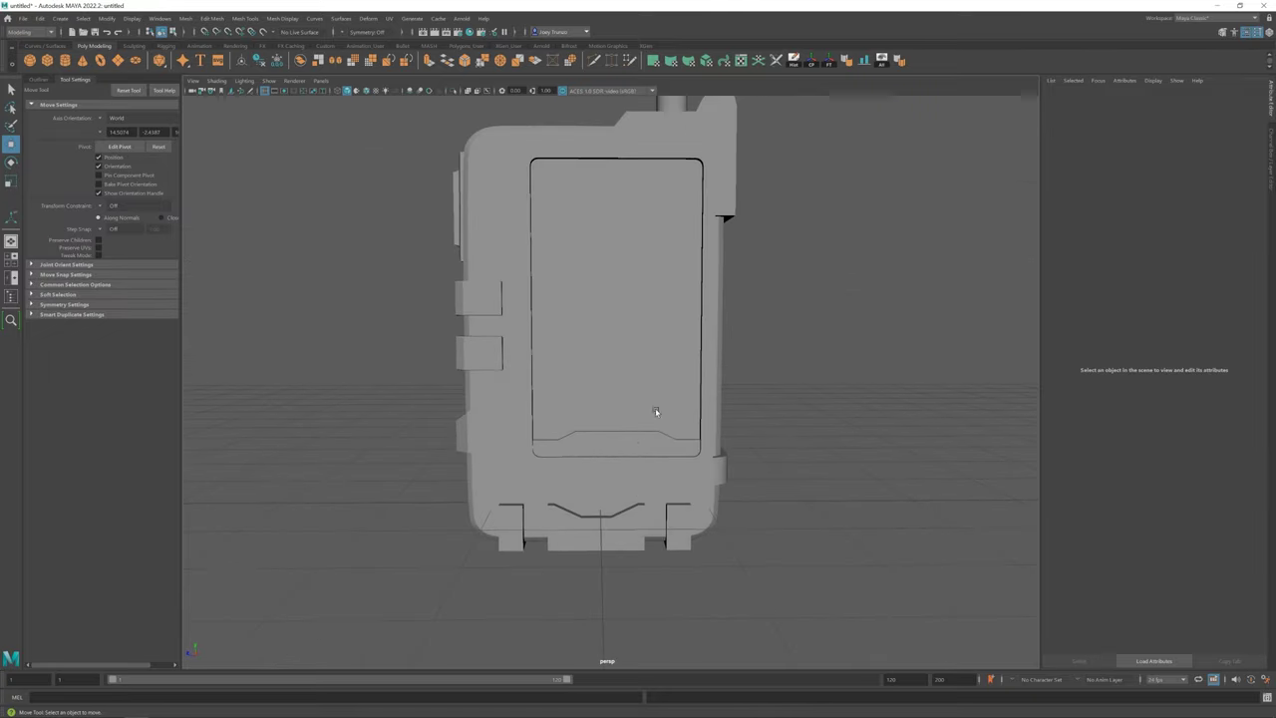
Move and enlarge pPlane2 to cover the front panel's screen opening
left_click(653, 445)
key("e")
mouse_move(652, 451)
left_mouse_down("alt")
mouse_move(649, 466)
mouse_move(687, 328)
left_mouse_up("alt")
key("w")
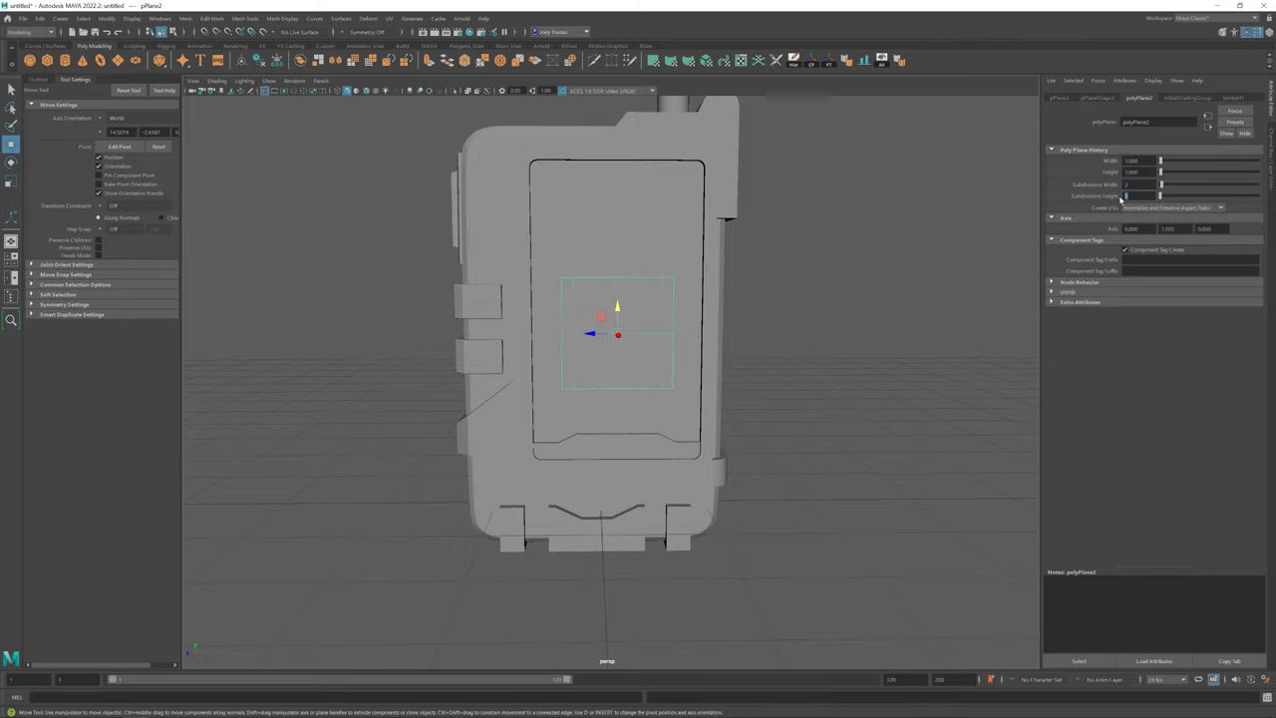
left_click_drag(637, 335, 618, 282, "alt")
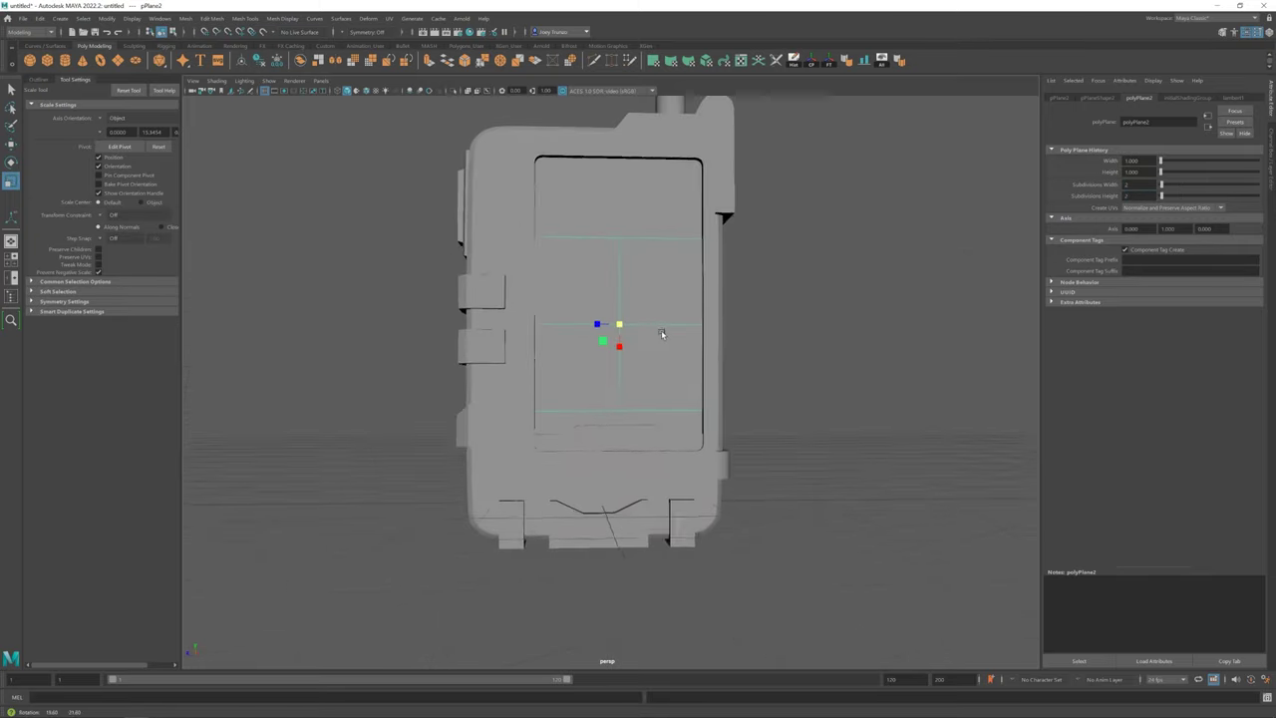
Reposition pPlane2's centre vertex, then reselect the walkie-talkie body
key("r")
left_click(619, 305)
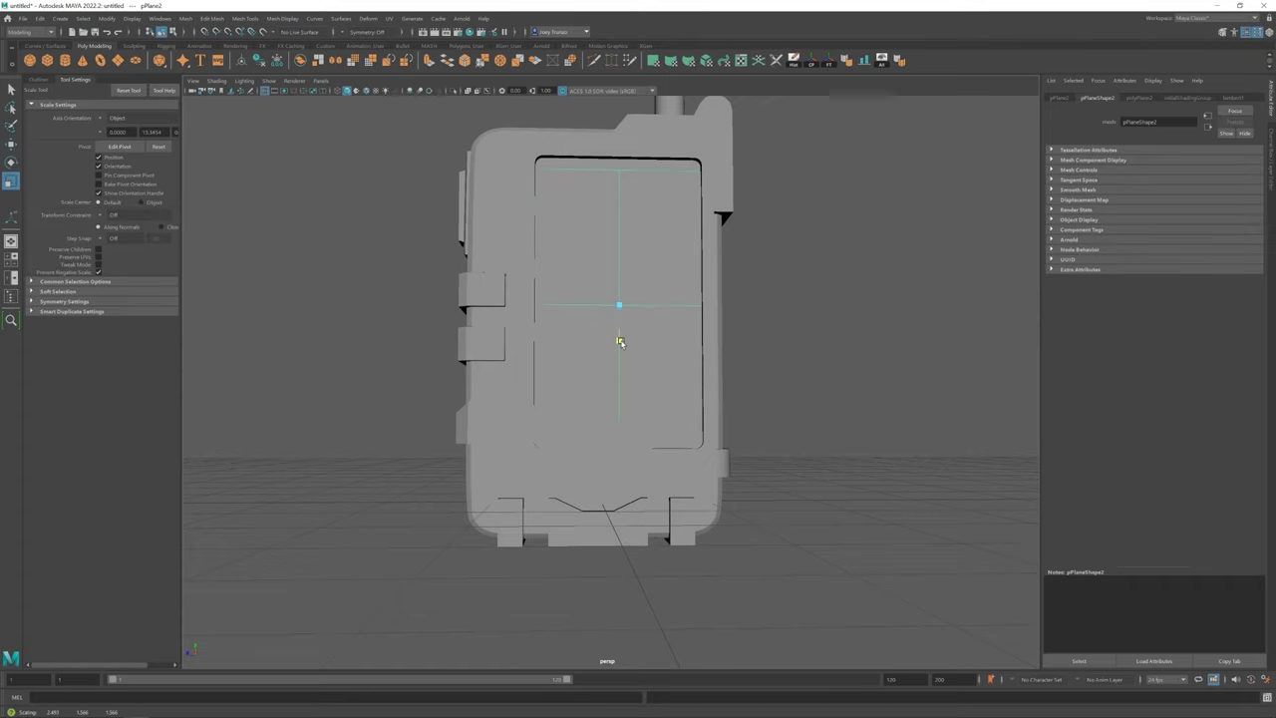
key("w")
mouse_move(619, 342)
left_mouse_down("alt")
mouse_move(755, 390)
mouse_move(652, 371)
left_mouse_up("alt")
left_click(905, 453)
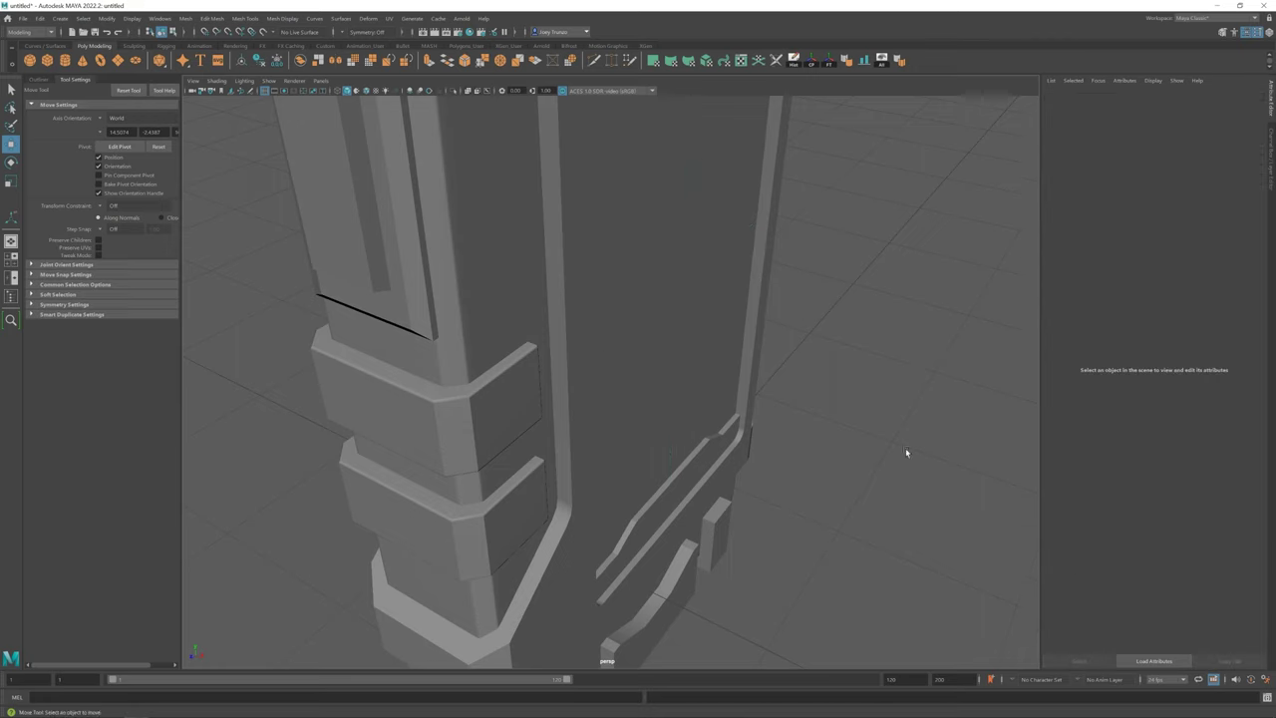
left_click_drag(905, 453, 658, 399, "alt")
scroll(390, 330, "down", 5)
left_click_drag(697, 299, 390, 331)
Select the upper side button and set its existing bevel Fraction to 0
key("f")
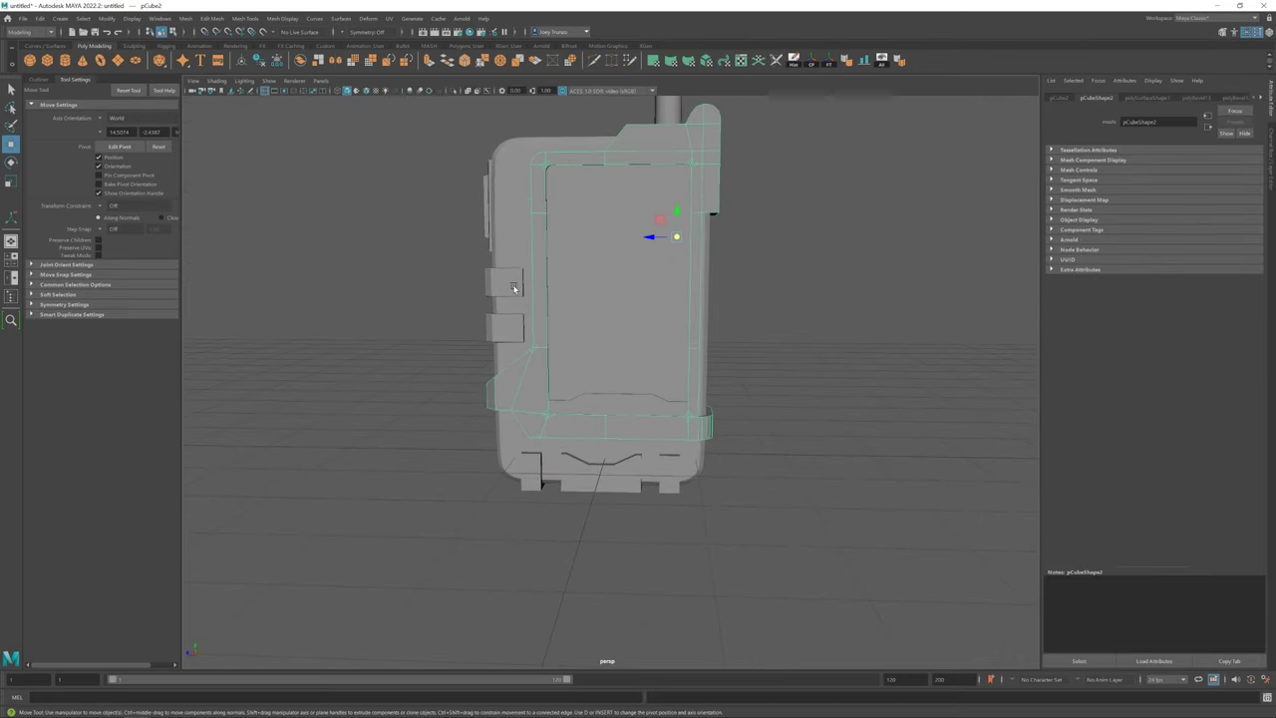
scroll(538, 296, "up", 3)
left_click(549, 250)
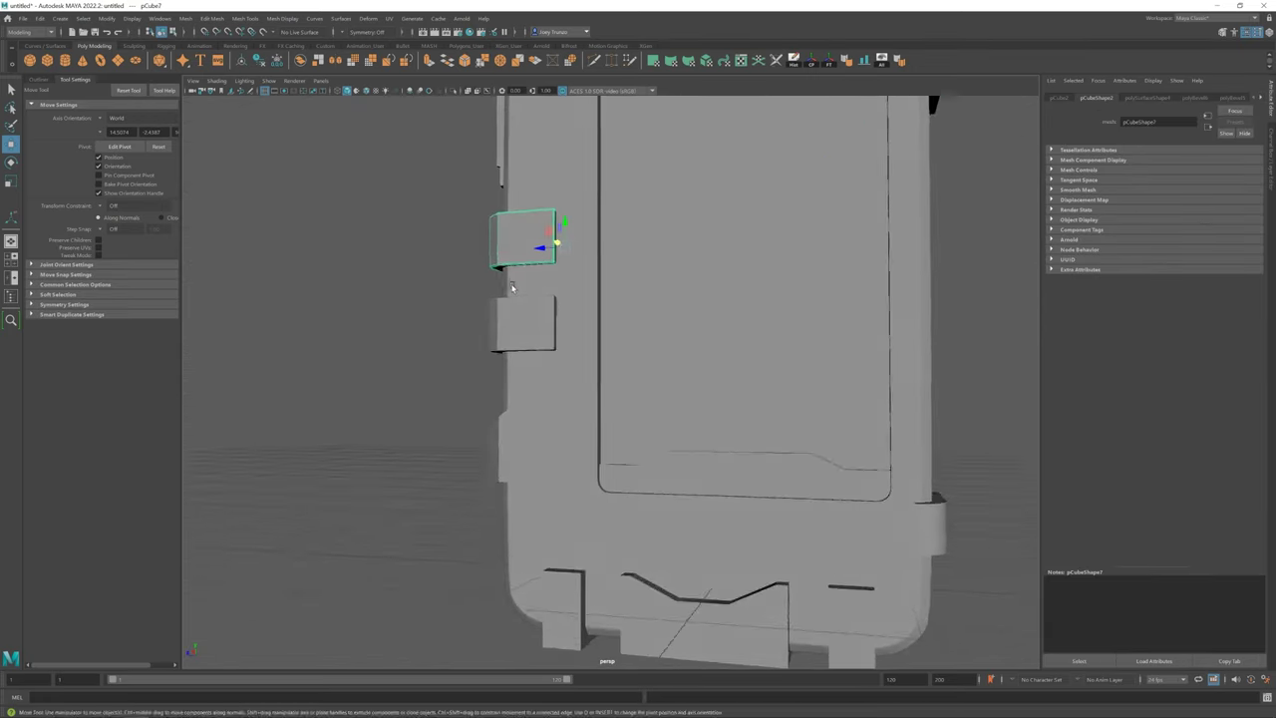
scroll(549, 250, "up", 2)
left_click(1133, 98)
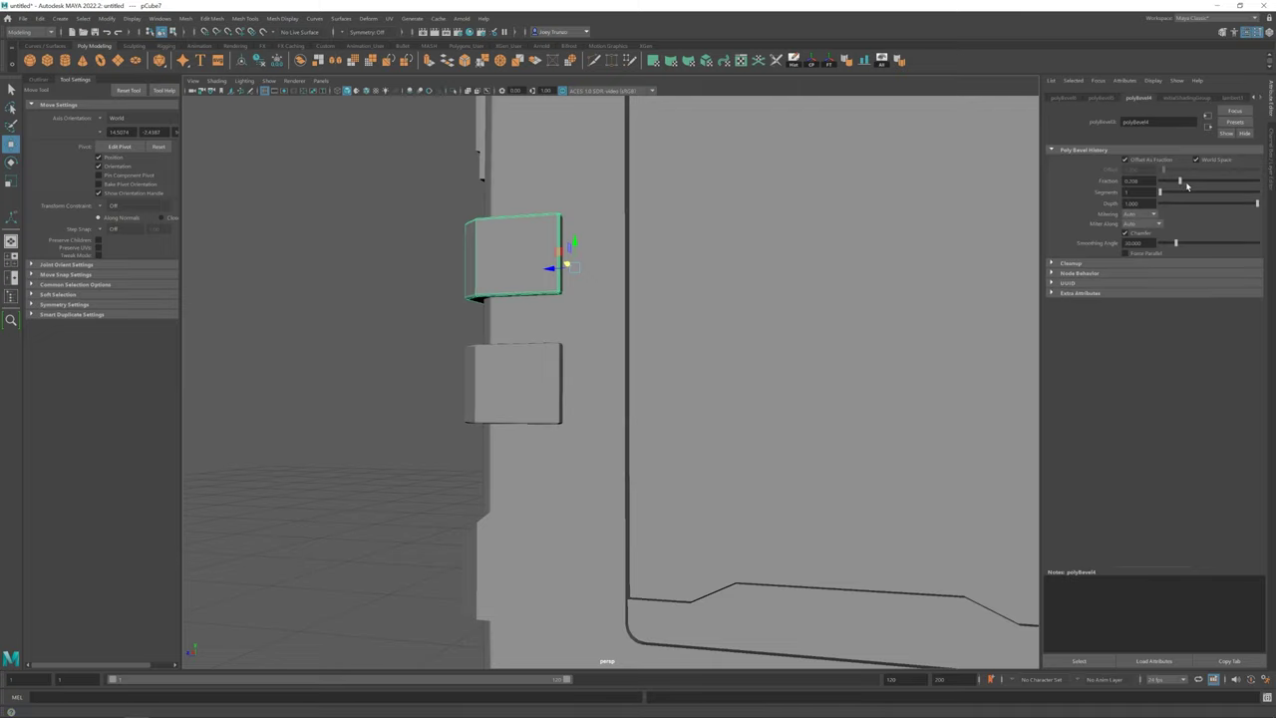
left_click_drag(1167, 179, 1094, 174)
key("ctrl+z")
left_click_drag(797, 349, 897, 299, "alt")
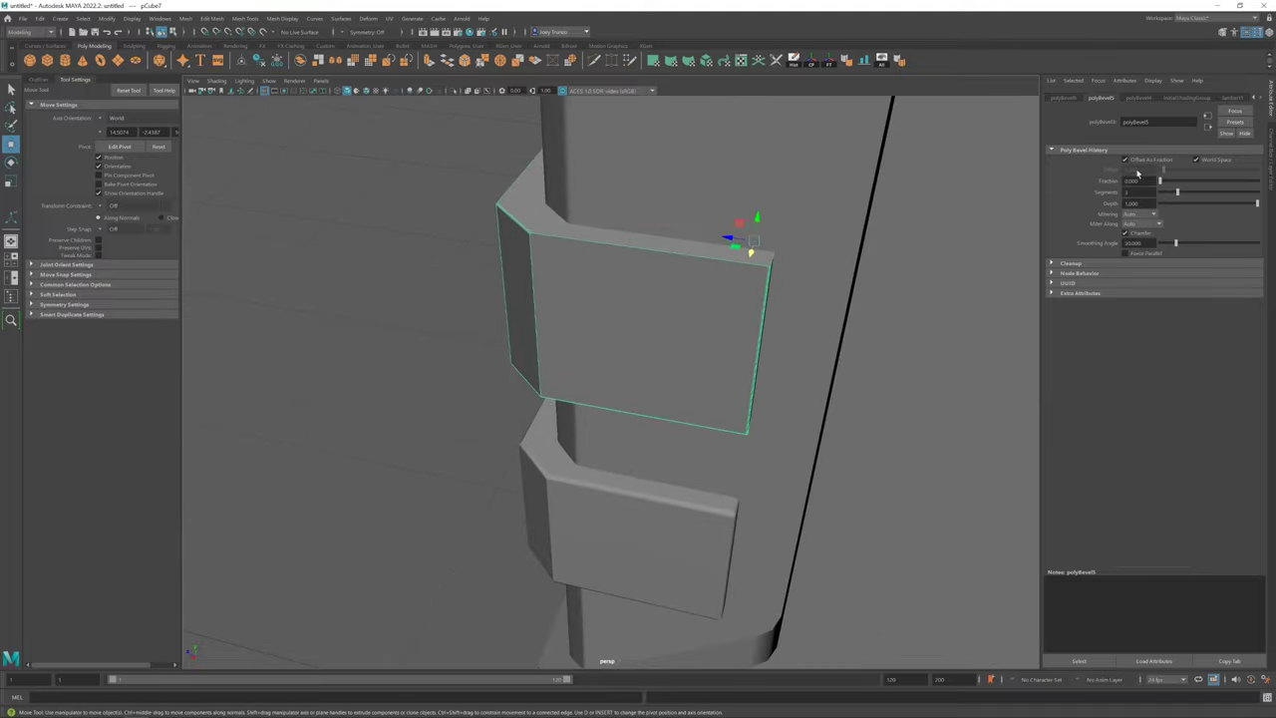
left_click_drag(1180, 181, 1056, 175)
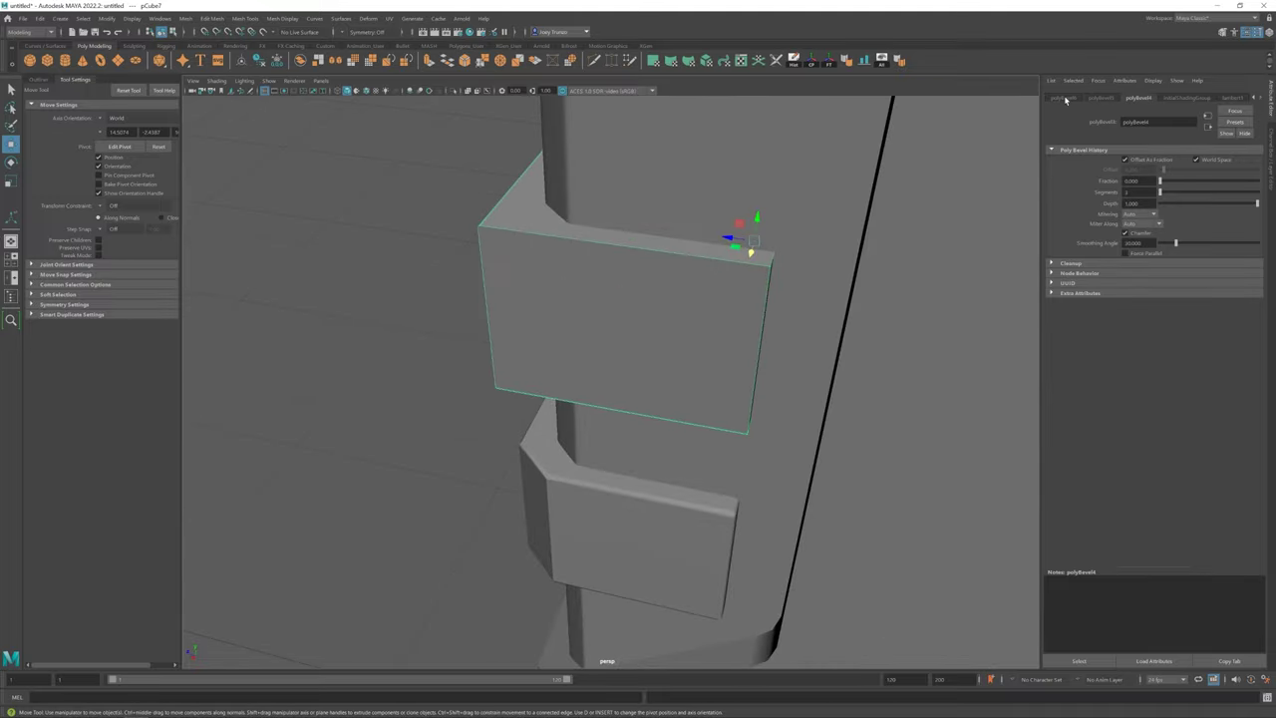
mouse_move(632, 356)
left_mouse_down("alt")
mouse_move(729, 302)
mouse_move(728, 284)
mouse_move(666, 270)
mouse_move(649, 288)
left_mouse_up("alt")
Select the upper button's outer corner edges and bevel them
left_click(704, 353, "shift")
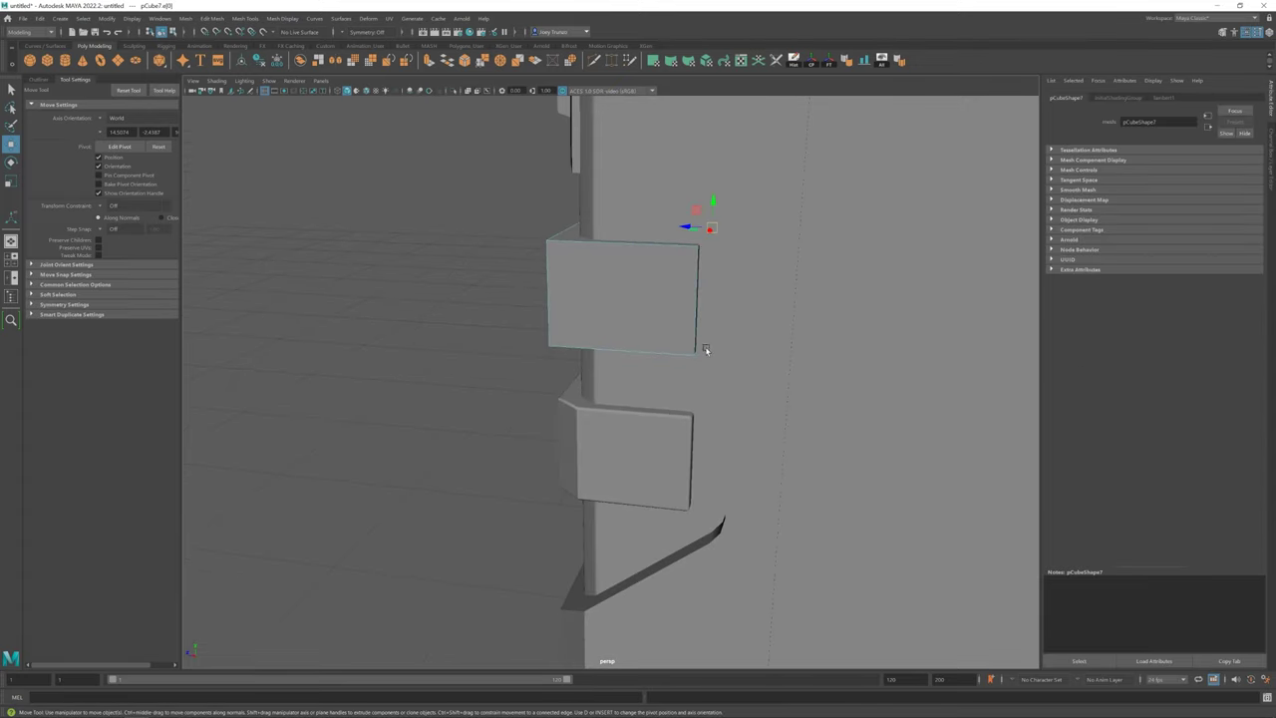
left_click(213, 18)
left_click(259, 149)
left_click_drag(797, 299, 856, 273, "alt")
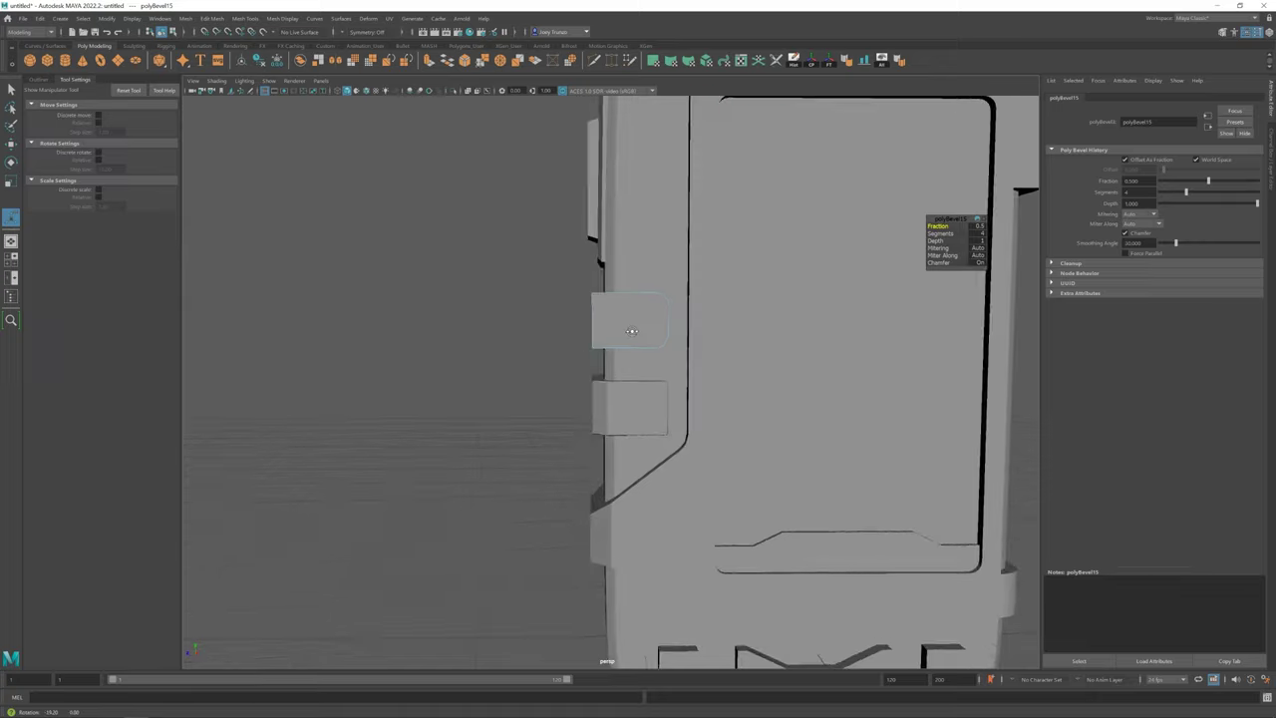
left_click_drag(496, 300, 698, 319, "alt")
left_click(606, 321)
key("ctrl+b")
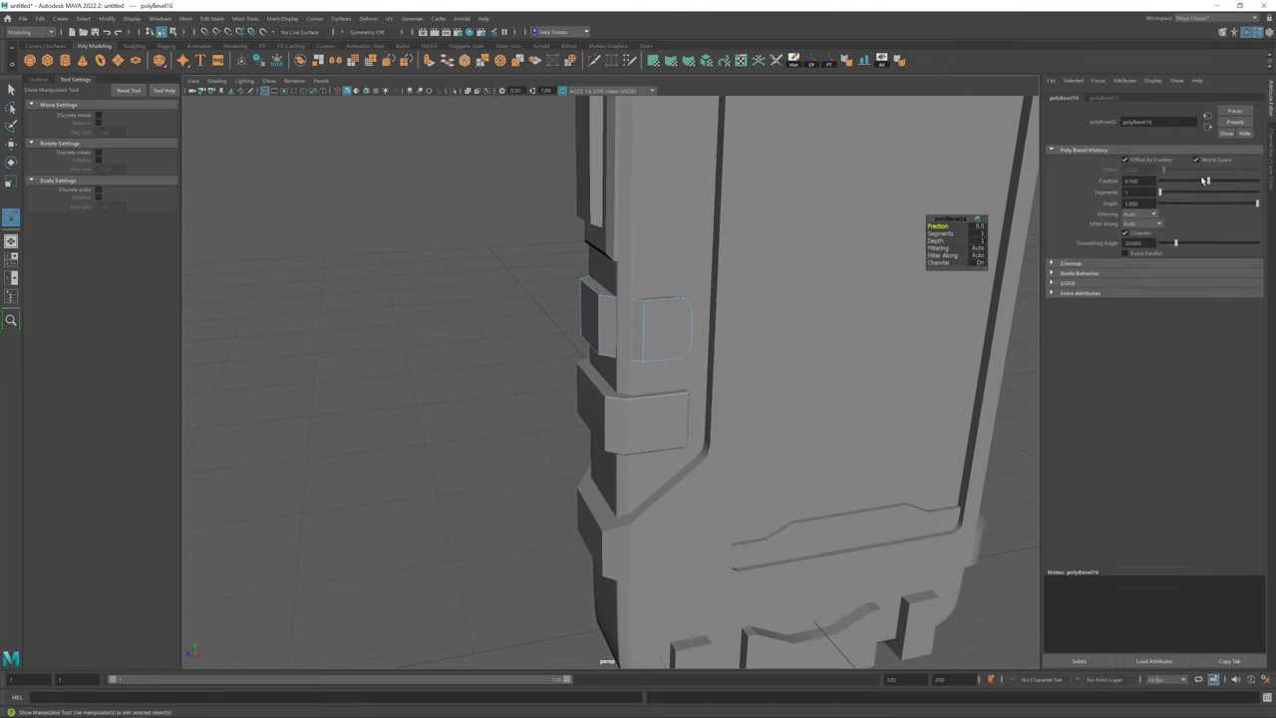
left_click_drag(379, 289, 408, 279, "alt")
left_click(605, 319)
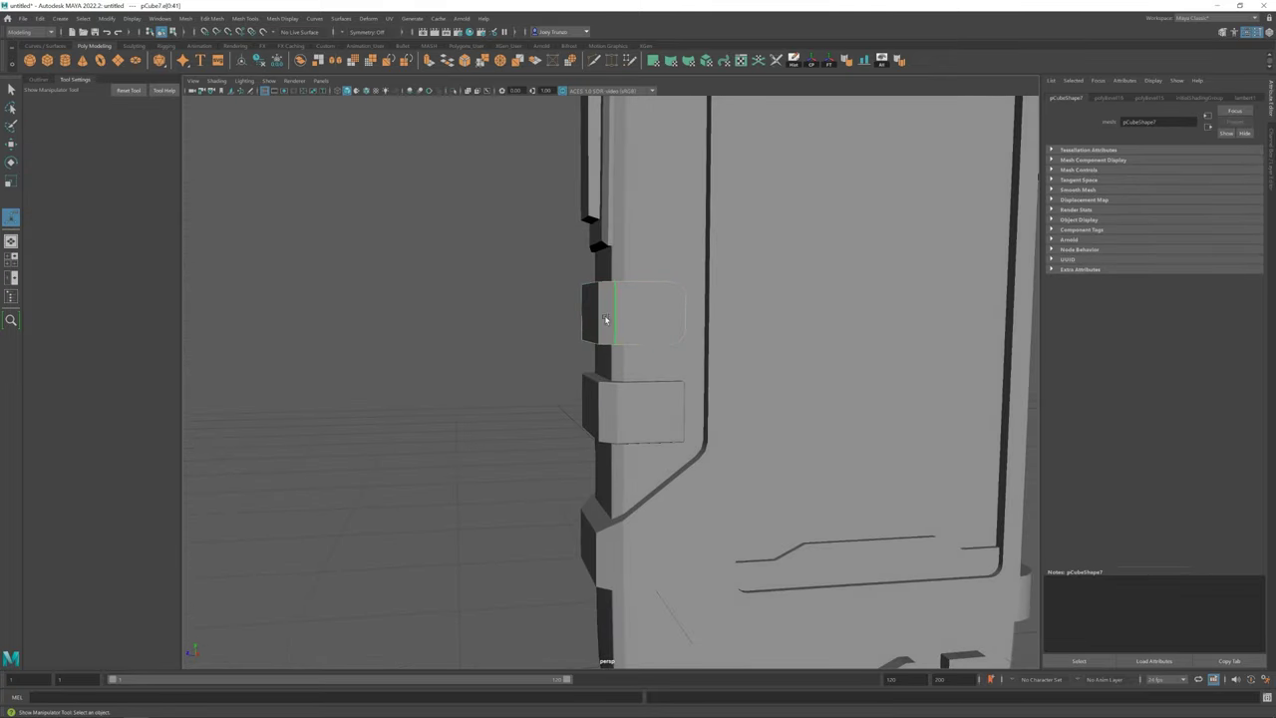
left_click_drag(600, 317, 666, 367, "alt")
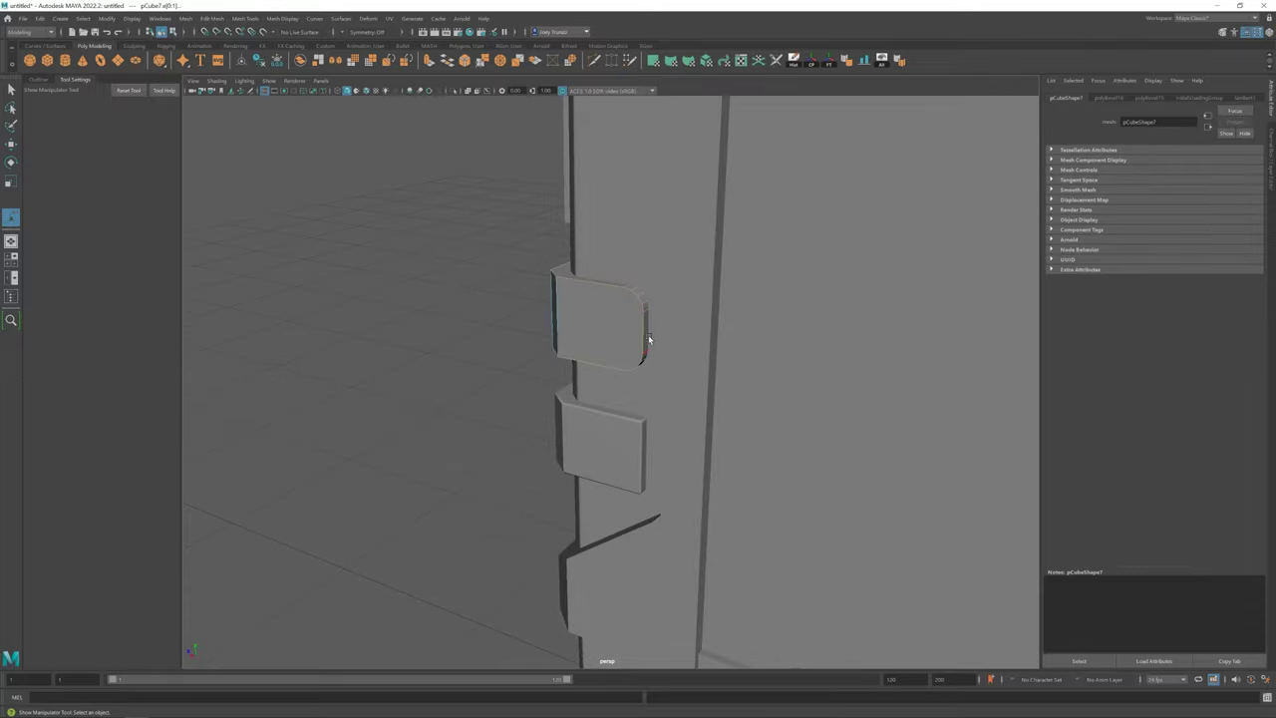
left_click_drag(488, 339, 612, 359, "alt")
key("ctrl+b")
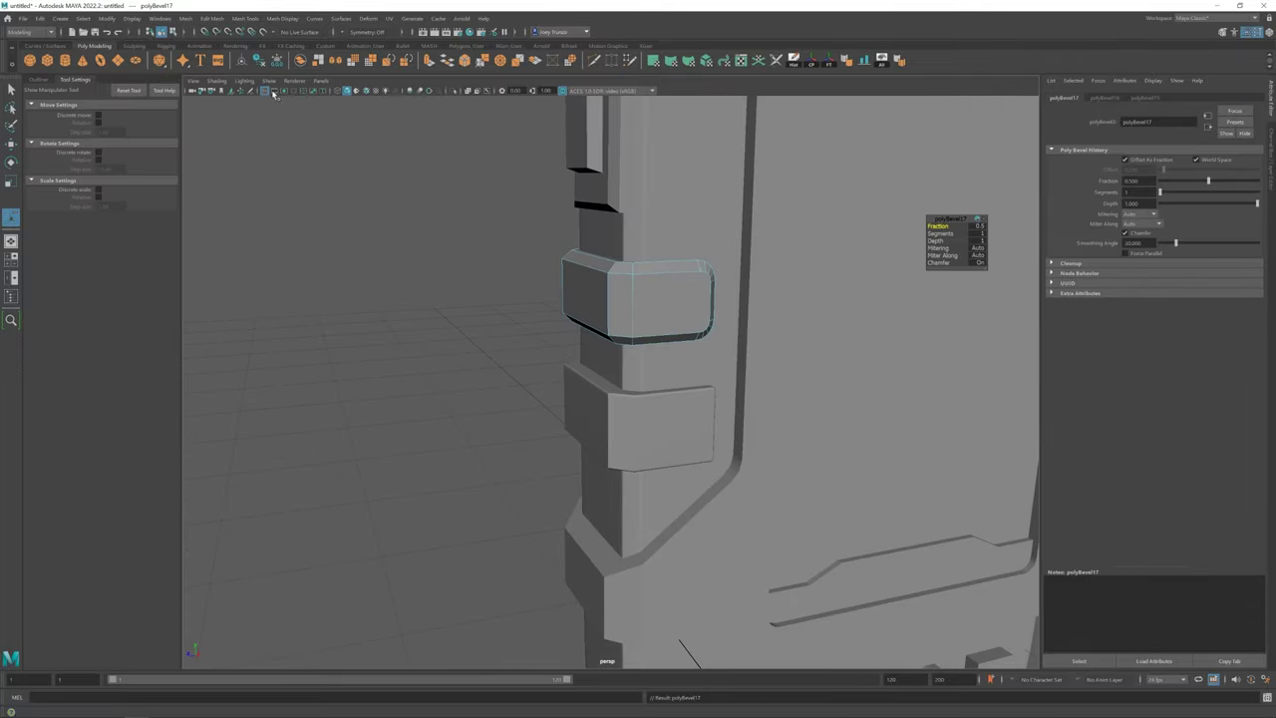
Lower the bevel Fraction to about 0.184 and repeat the bevel on the remaining edge
left_click(1178, 181)
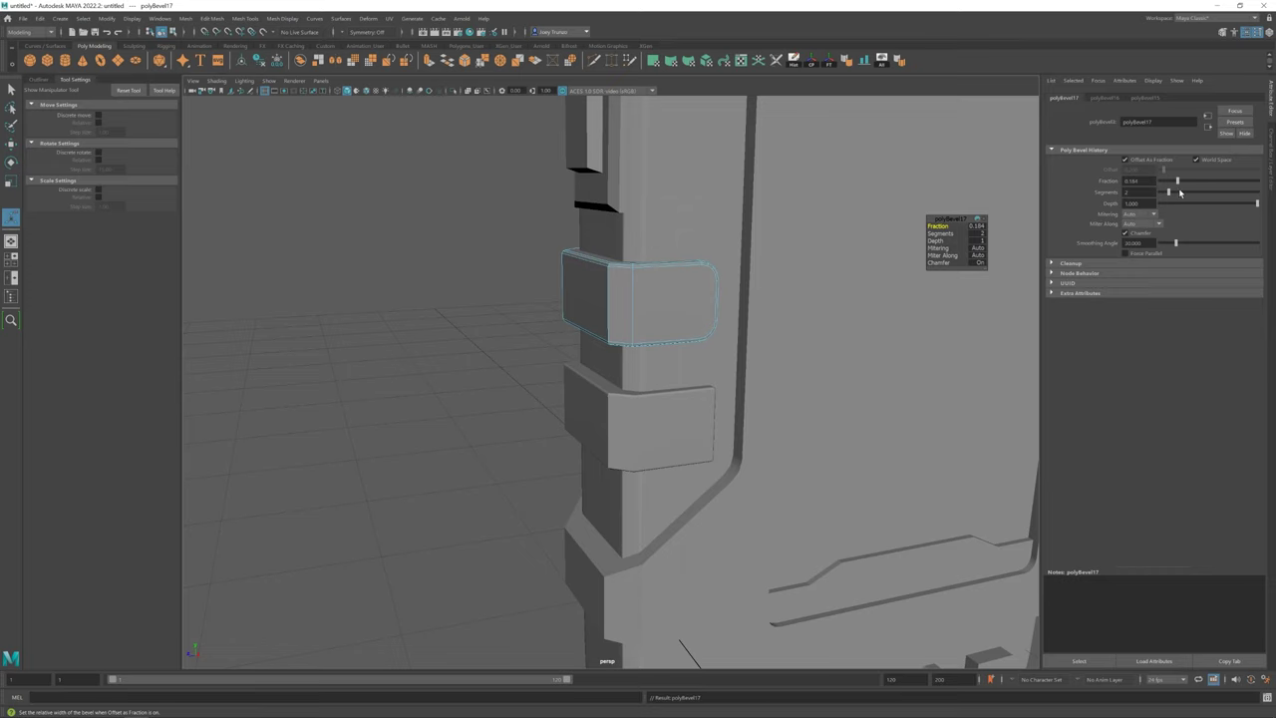
key("w")
mouse_move(618, 293)
left_mouse_down("alt")
mouse_move(467, 319)
mouse_move(579, 293)
mouse_move(543, 307)
left_mouse_up("alt")
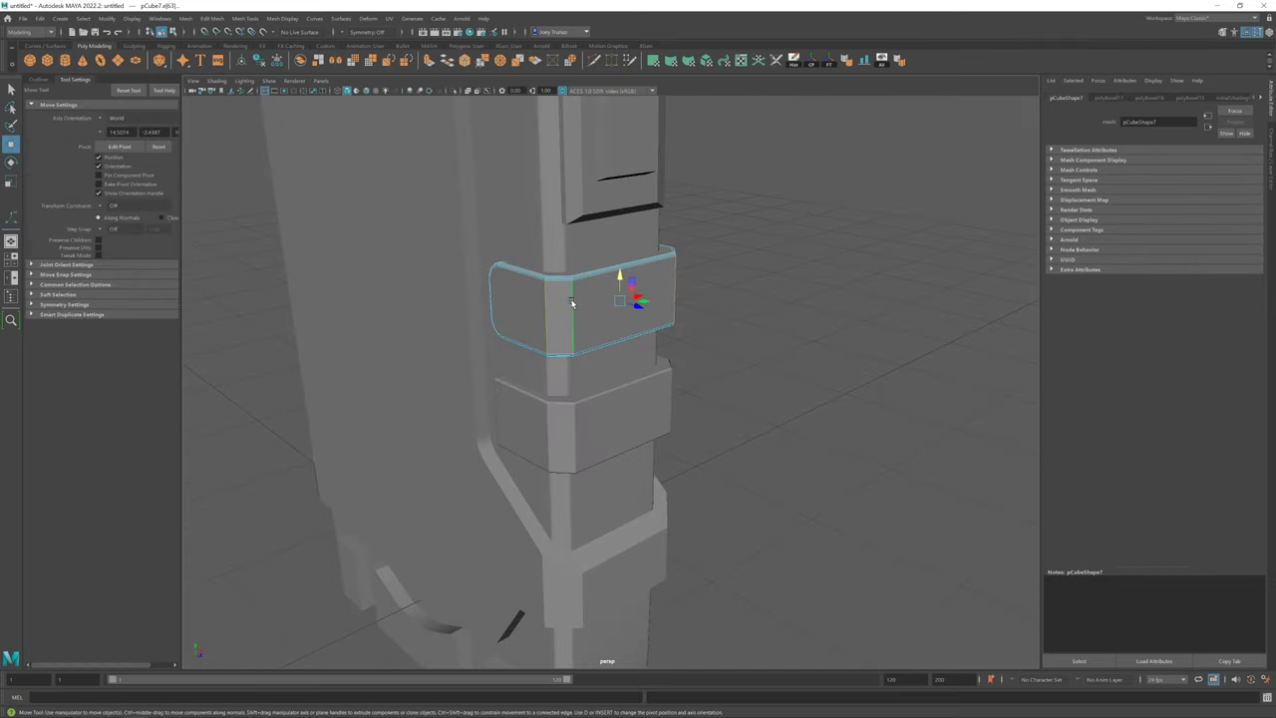
key("ctrl+b")
key("w")
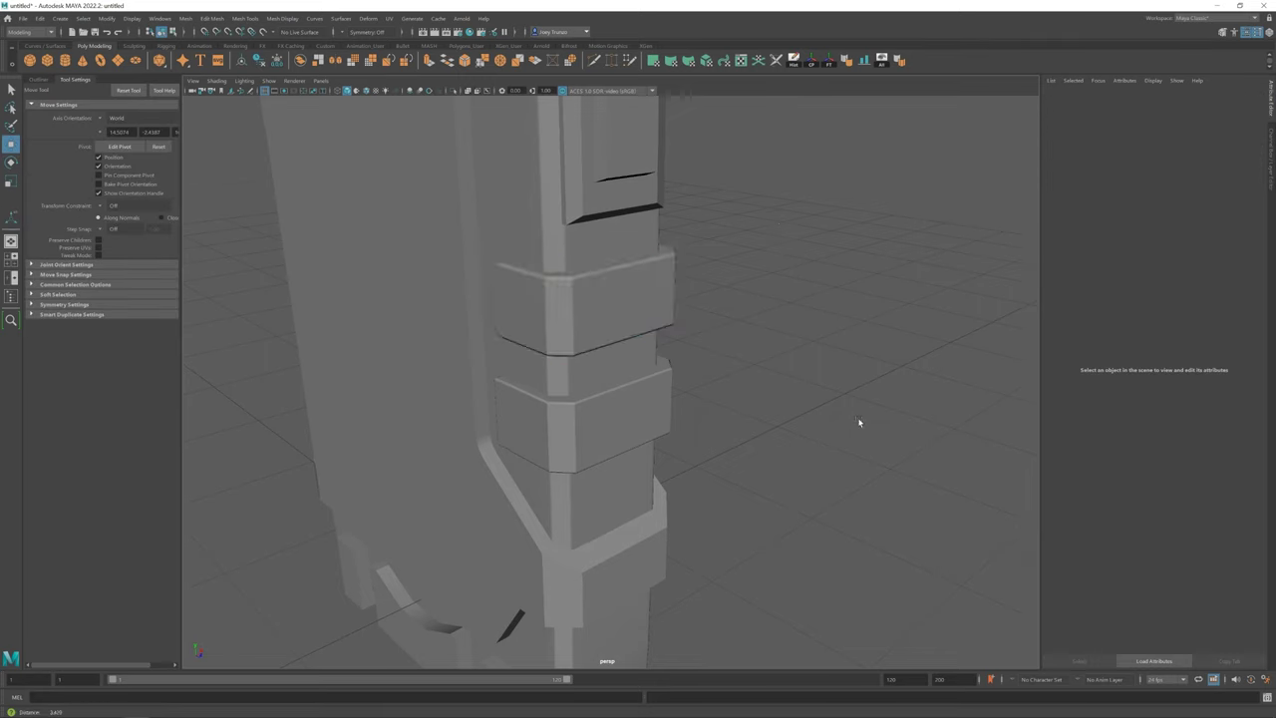
left_click_drag(857, 422, 624, 370, "alt")
scroll(624, 361, "down", 2)
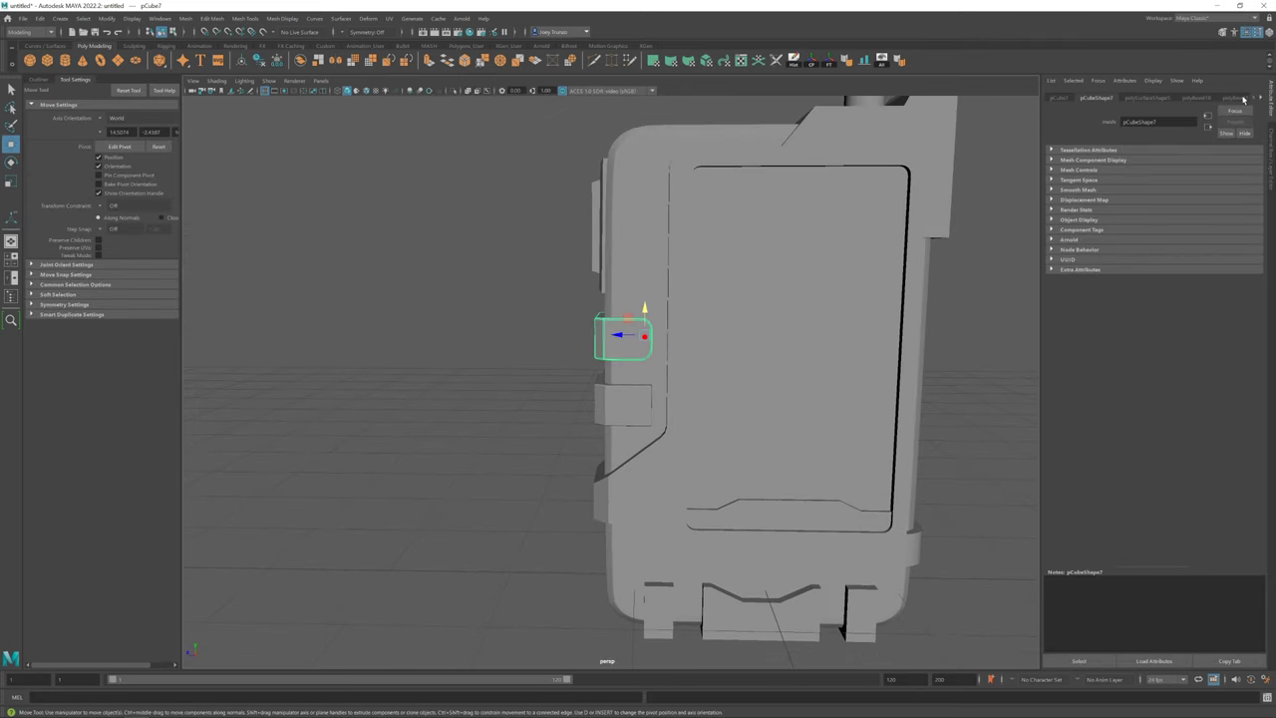
Finalise the button bevel at Fraction 0.119 with 4 segments and view the whole device
left_click(1243, 98)
left_click_drag(558, 379, 488, 368, "alt")
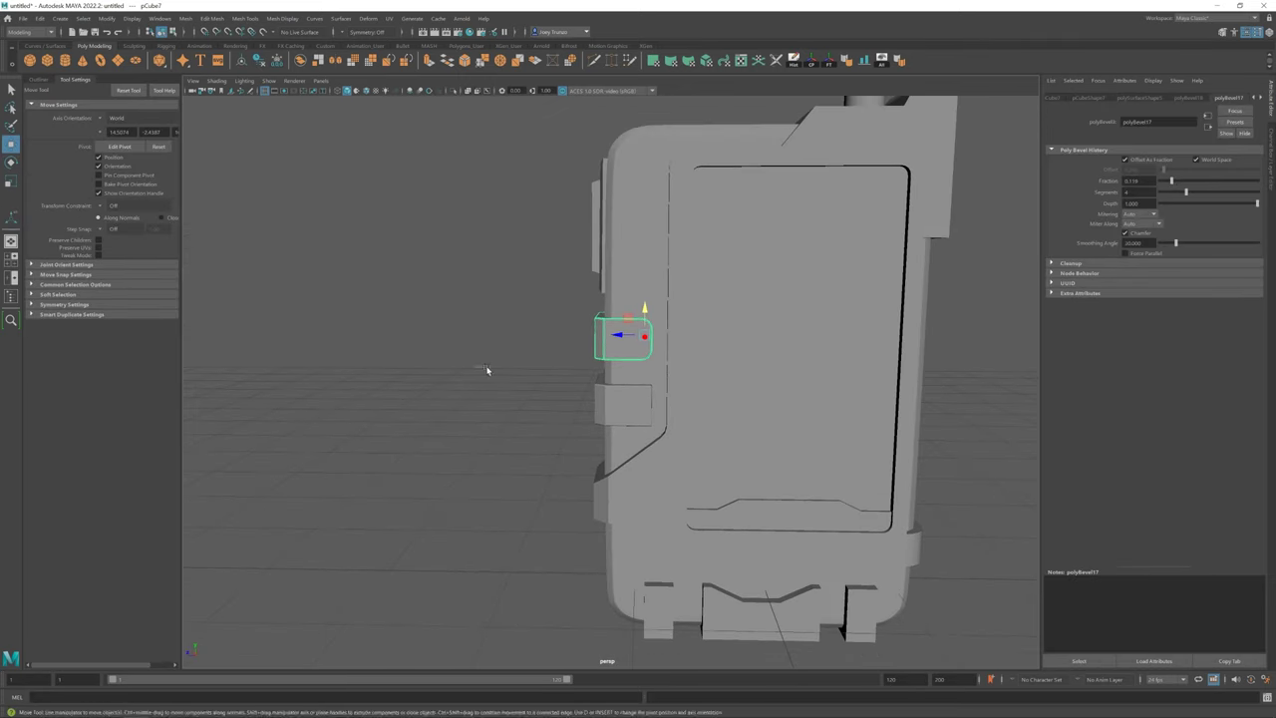
left_click(590, 419)
left_click(628, 339)
left_click(616, 350)
left_click(616, 350)
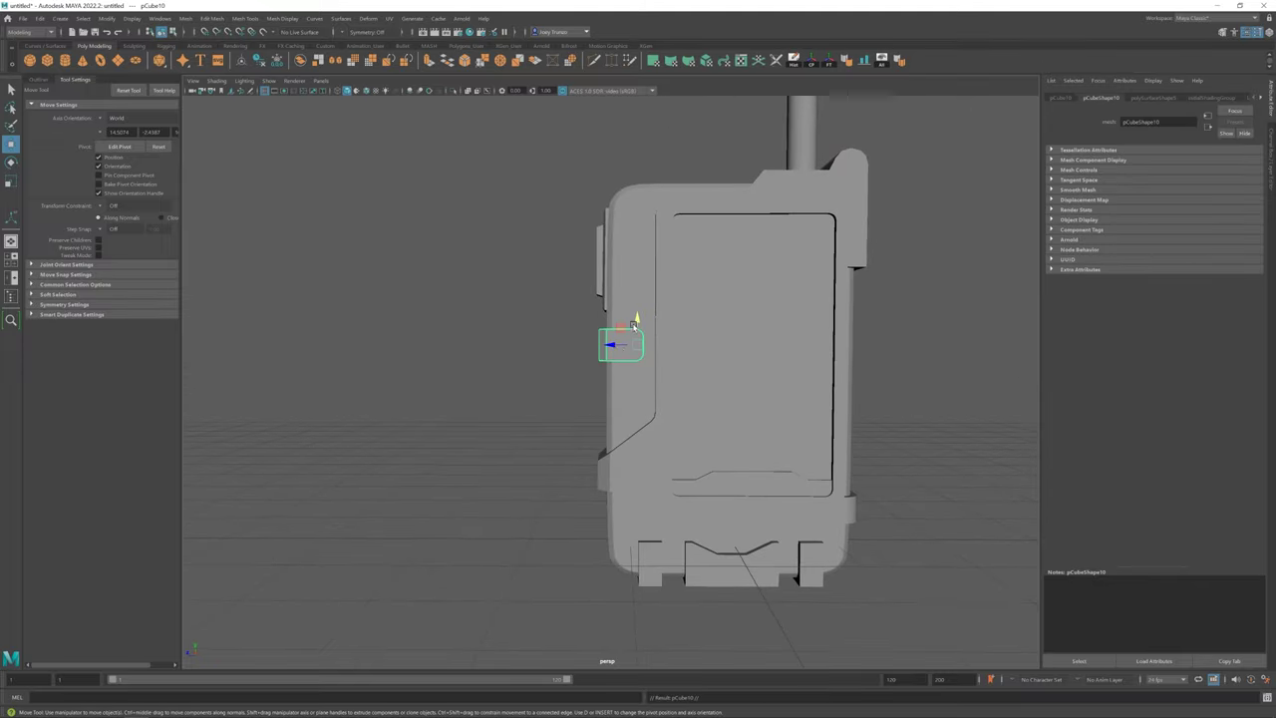
mouse_move(641, 364)
left_mouse_down("alt")
mouse_move(694, 402)
mouse_move(664, 373)
mouse_move(601, 350)
left_mouse_up("alt")
Select the antenna cylinder pCylinder1 and switch to editing its edges
scroll(687, 459, "up", 3)
left_click(618, 327)
key("F9")
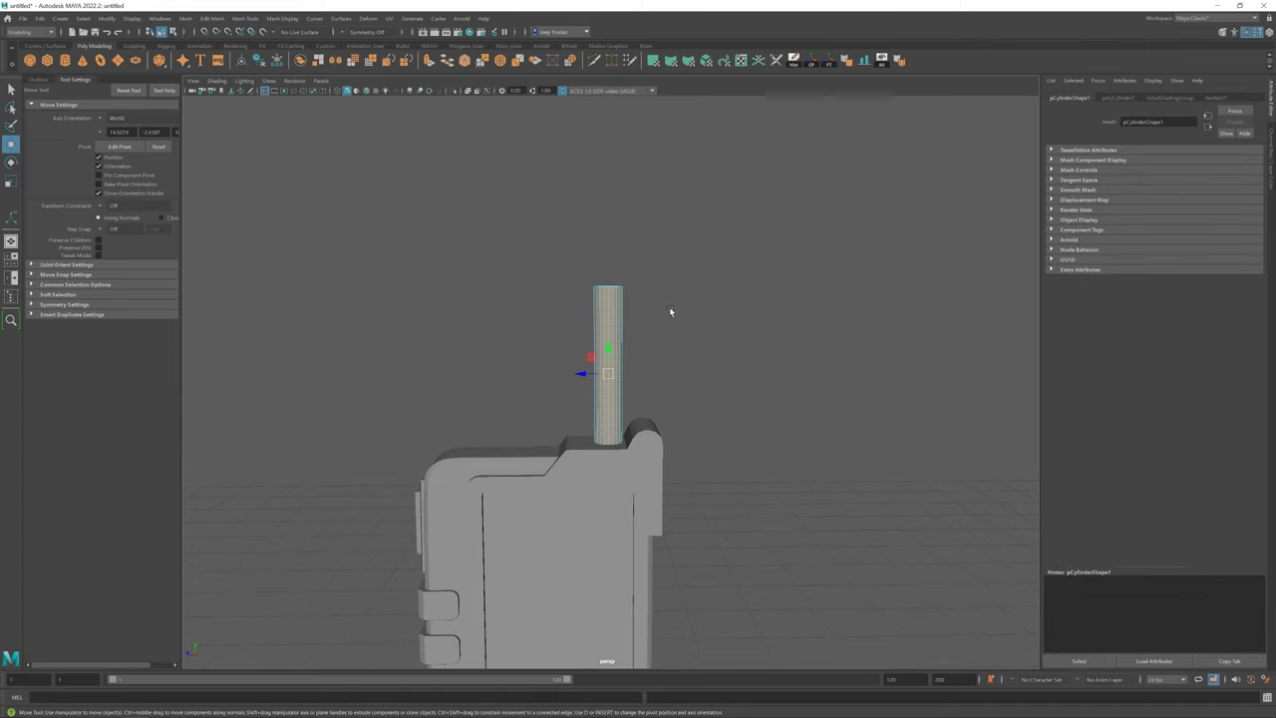
left_click(673, 352)
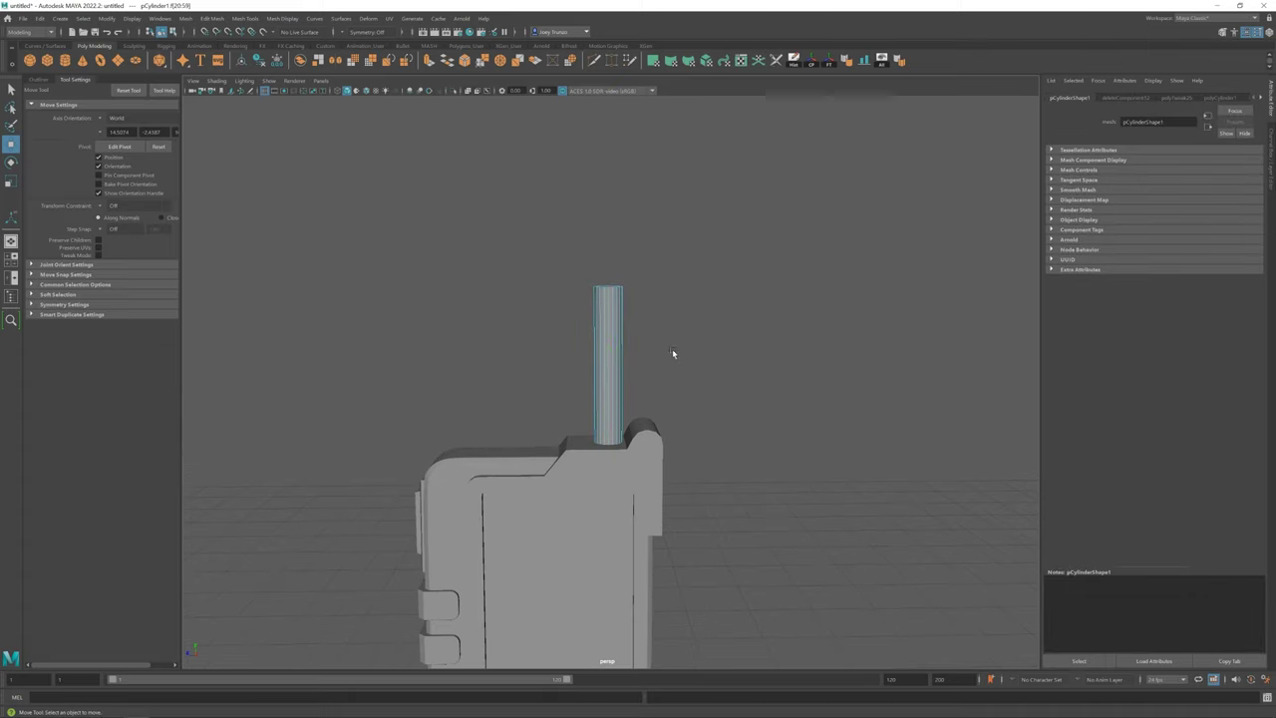
left_click(609, 285)
key("F8")
key("r")
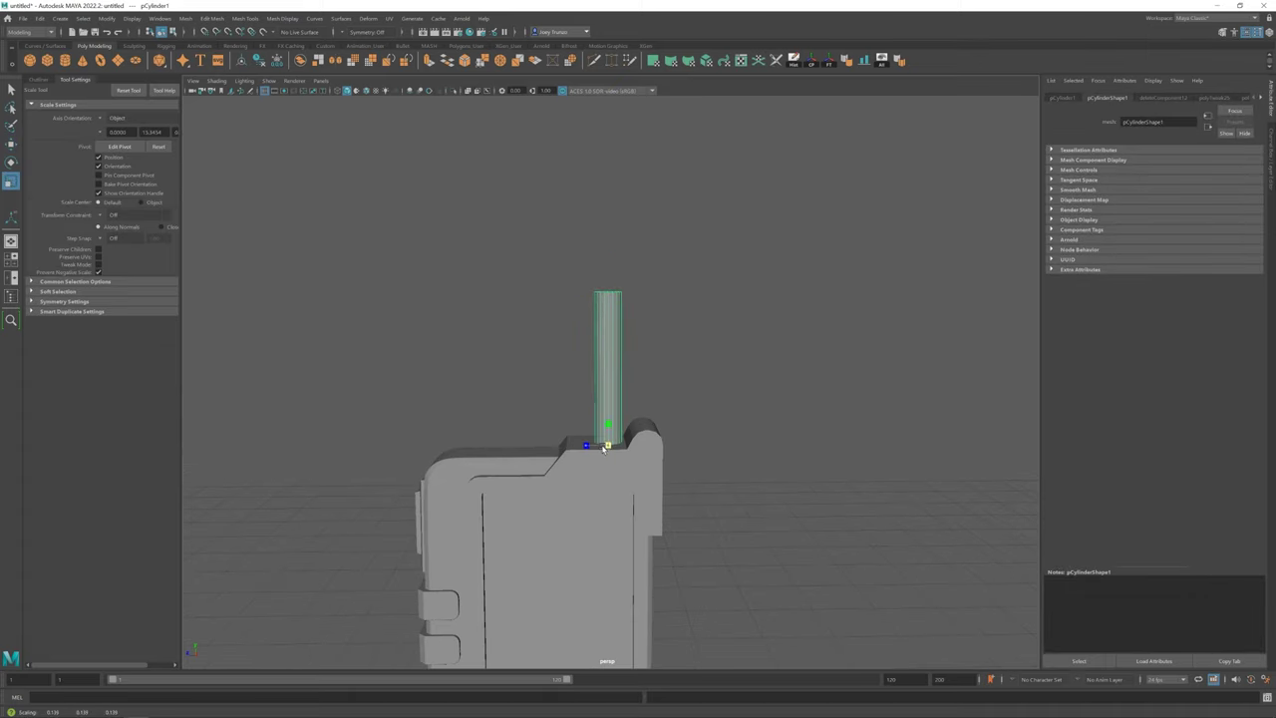
key("F10")
key("w")
Extrude the antenna's top edge loop three times, raise it, and bevel the top edge
double_click(617, 315)
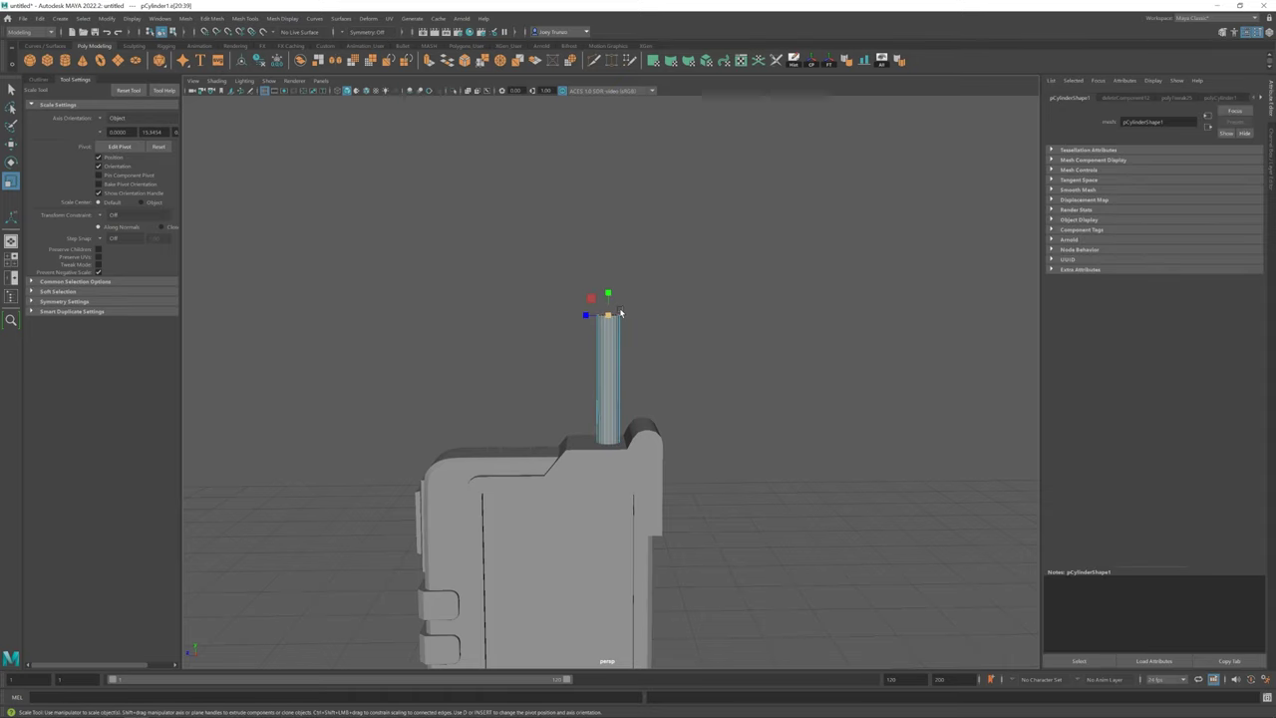
key("ctrl+e")
left_click_drag(609, 292, 622, 327, "alt")
key("ctrl+e")
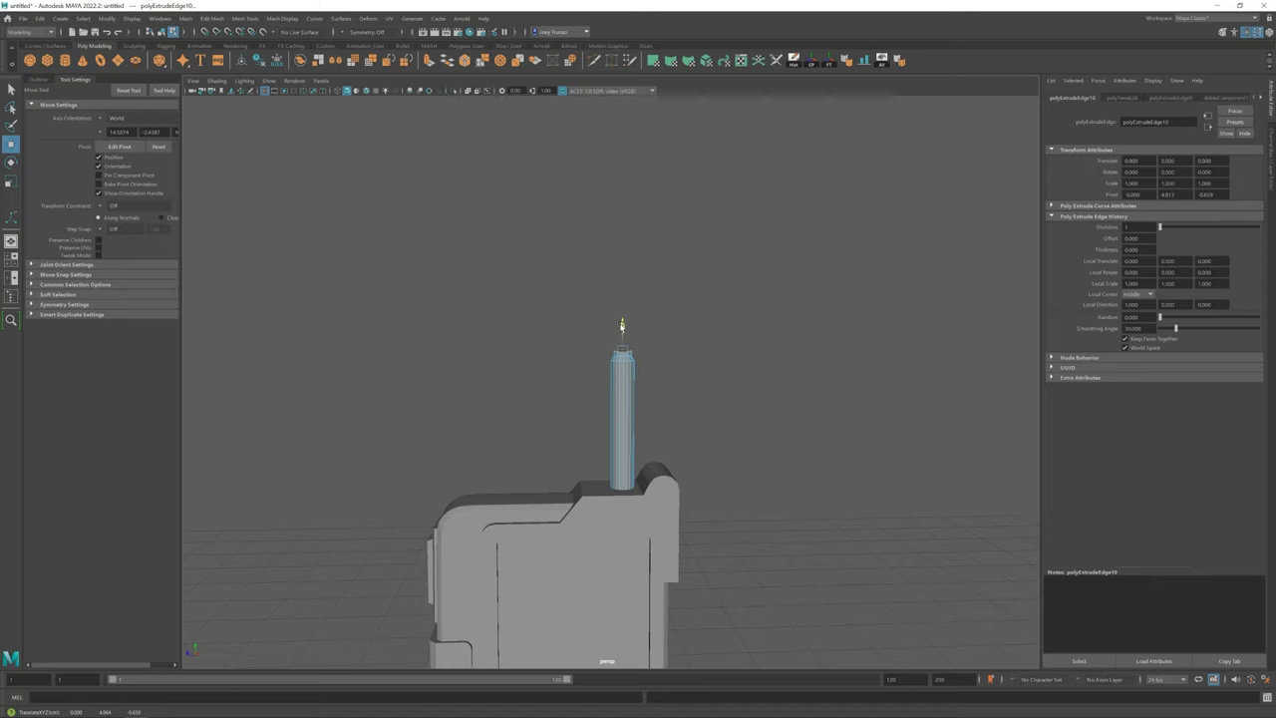
key("ctrl+e")
key("ctrl+e")
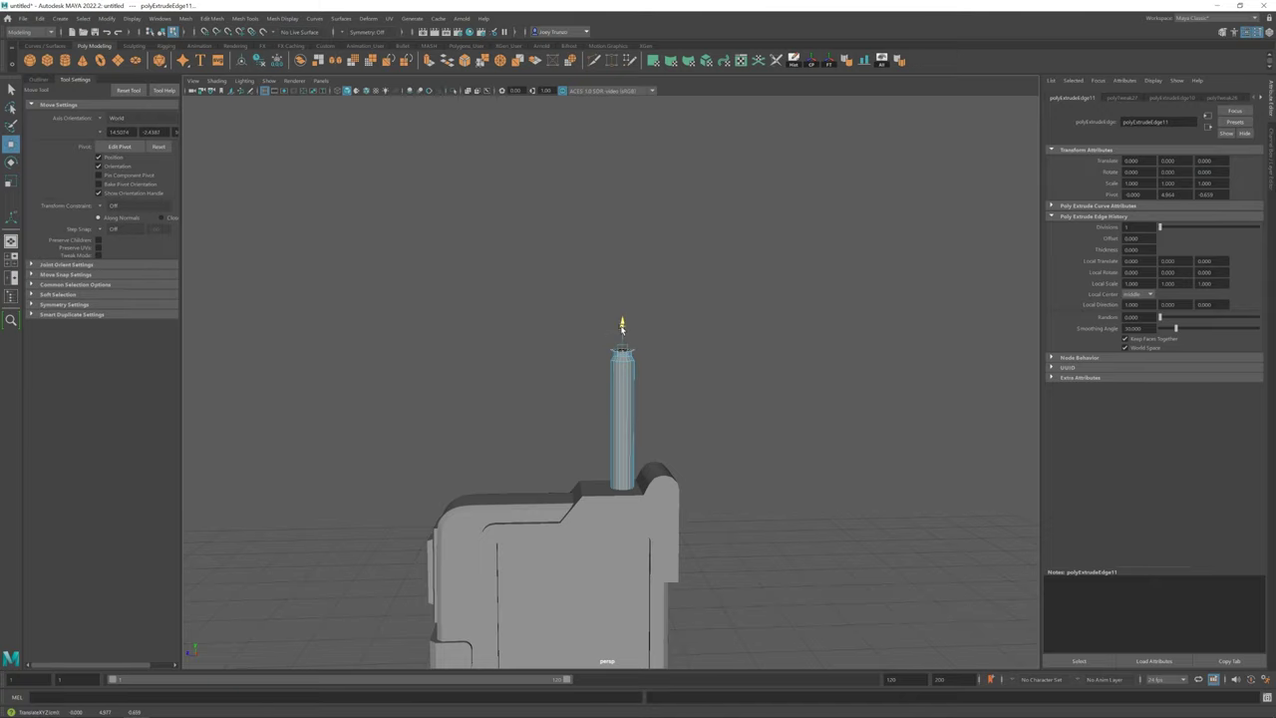
mouse_move(622, 327)
left_mouse_down()
mouse_move(620, 287)
mouse_move(628, 337)
mouse_move(655, 308)
left_mouse_up()
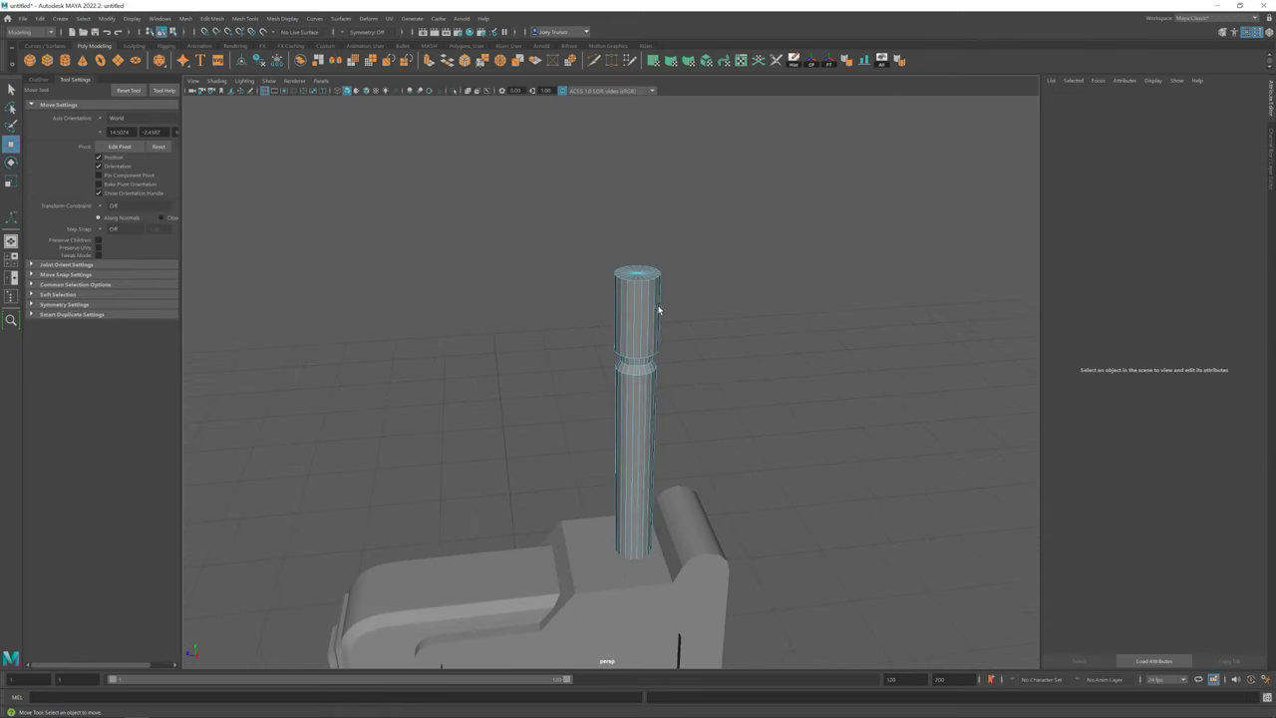
double_click(644, 277)
key("ctrl+b")
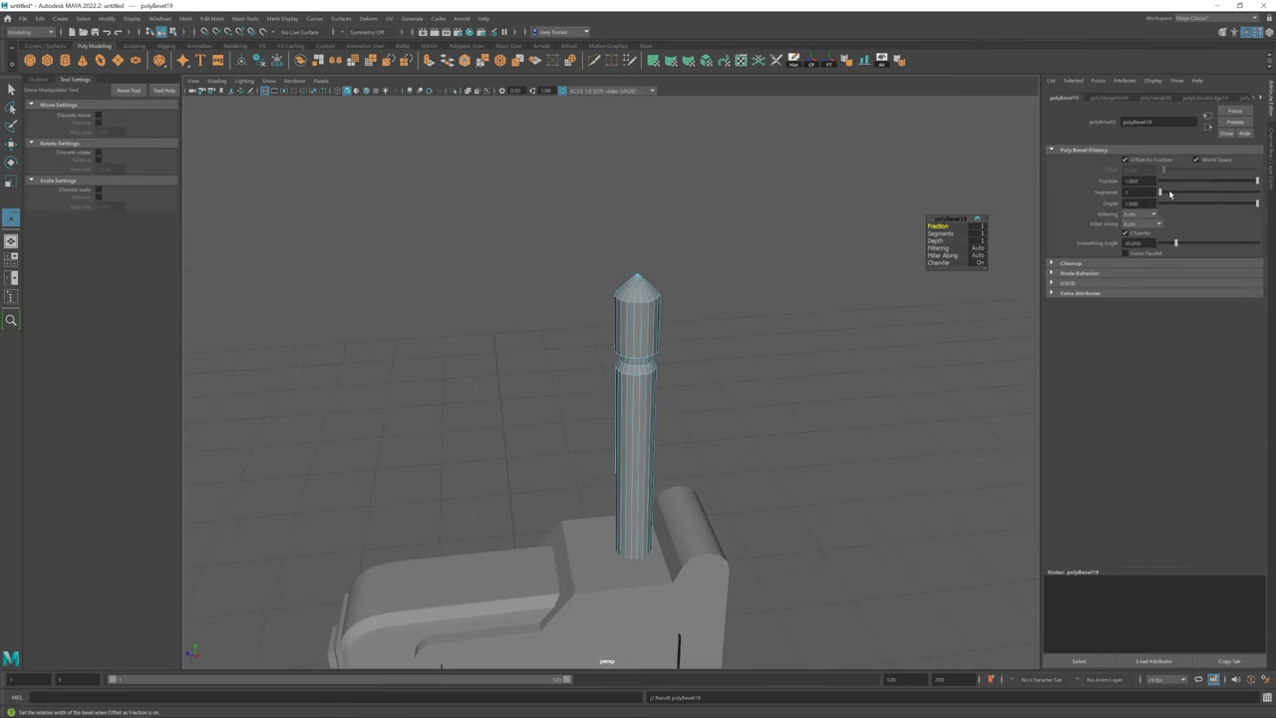
Pinch the edge loop at the antenna's top joint by scaling it inward
left_click_drag(607, 336, 517, 495, "alt")
key("w")
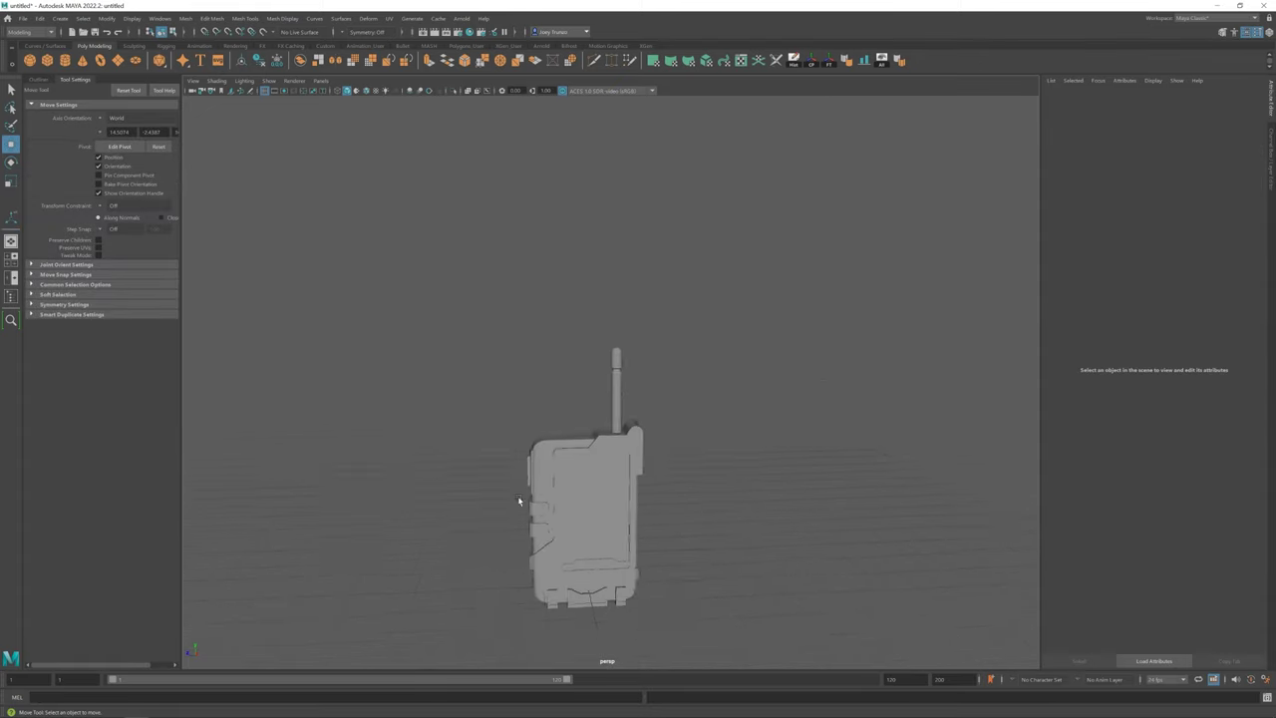
right_click_drag(518, 495, 655, 351, "alt")
double_click(630, 299)
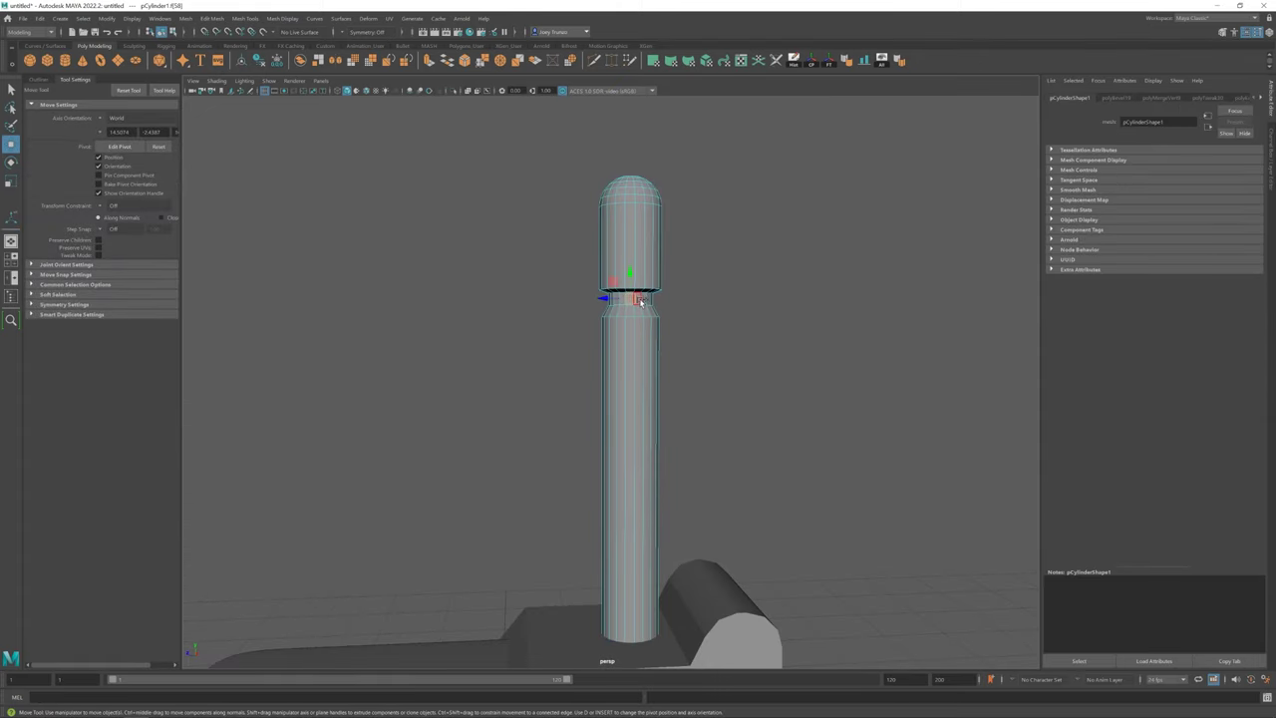
key("r")
key("w")
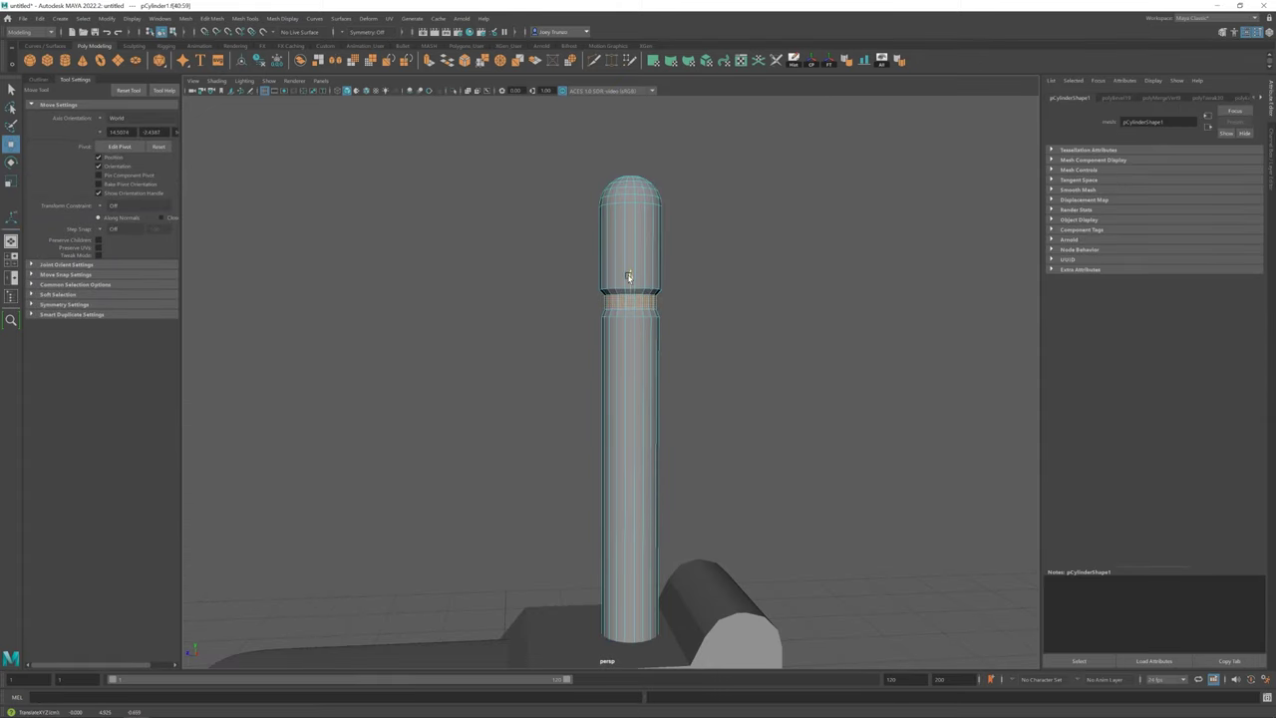
left_click(498, 362)
Raise the antenna's rounded top cap slightly above the shaft
key("f")
mouse_move(618, 346)
right_mouse_down("alt")
mouse_move(558, 399)
mouse_move(655, 356)
right_mouse_up("alt")
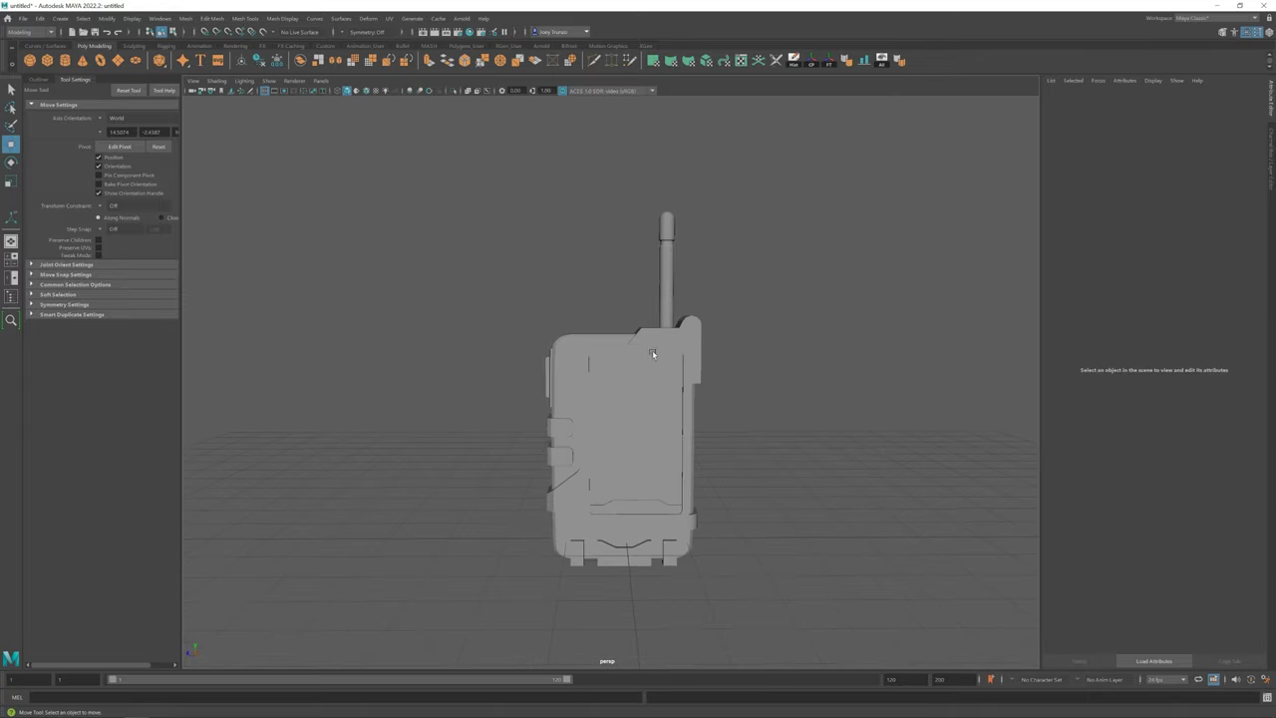
right_click_drag(664, 270, 698, 233)
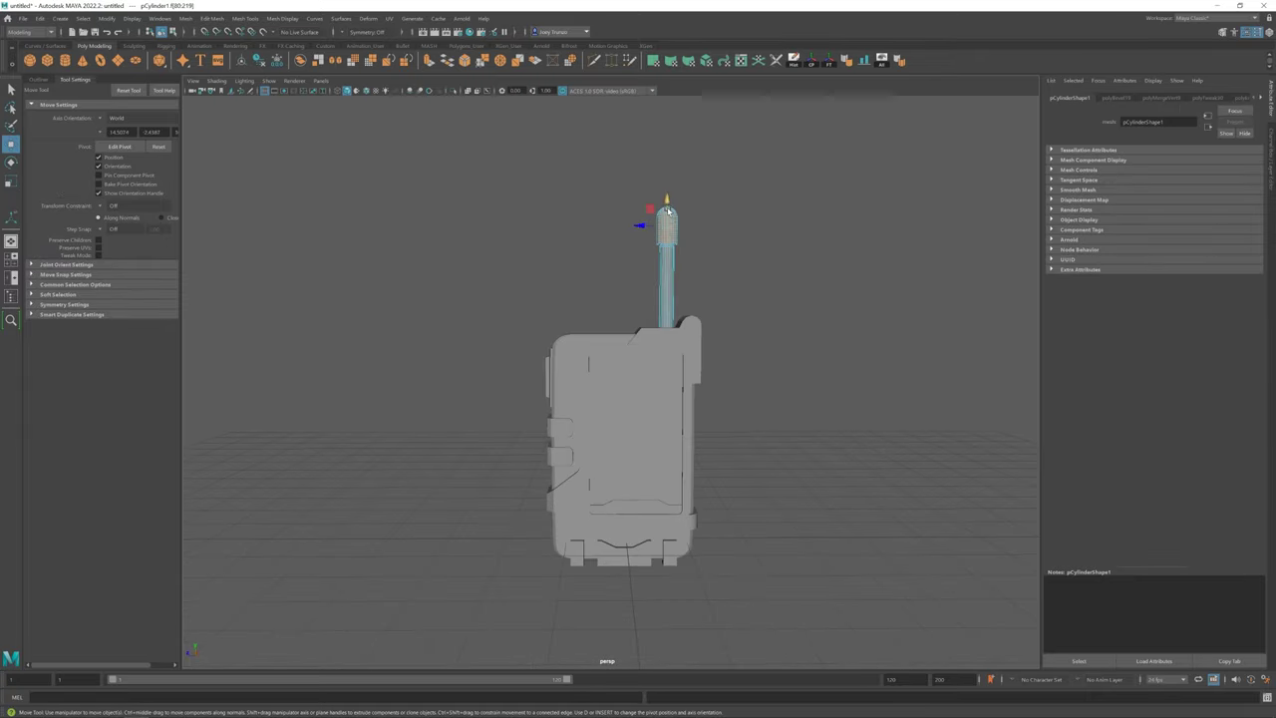
key("r")
key("w")
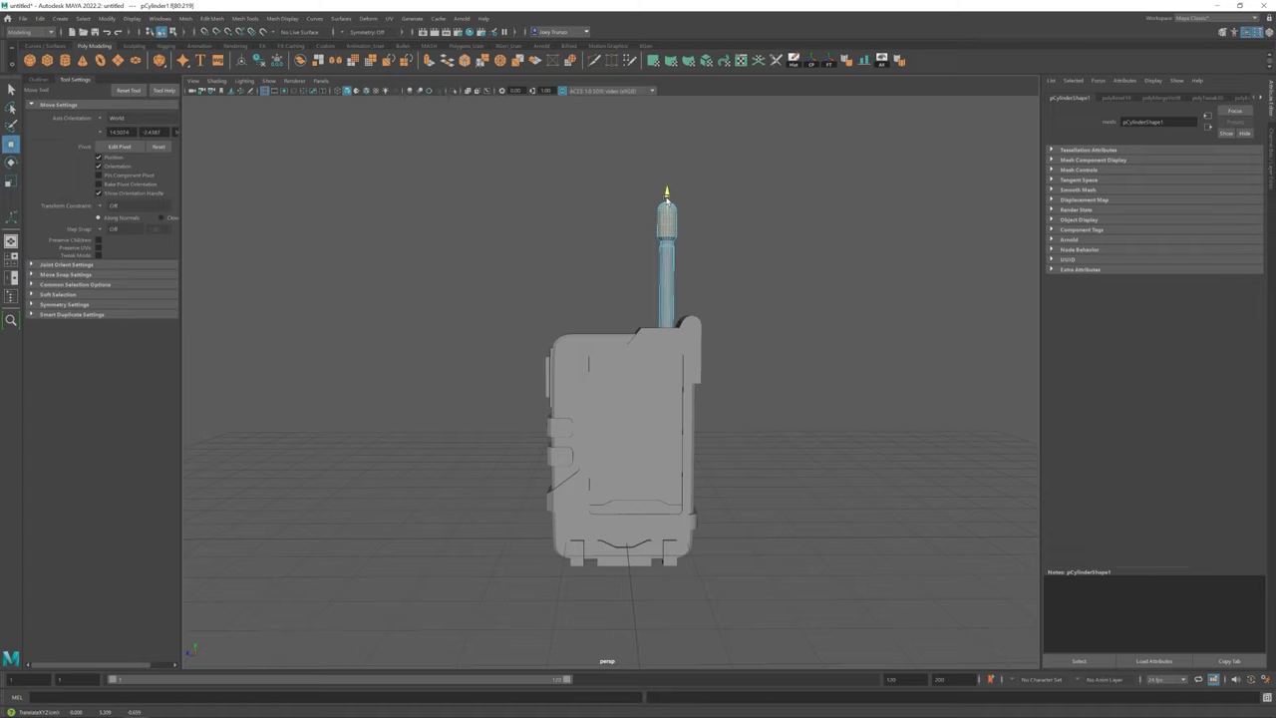
left_click(661, 229)
left_click_drag(661, 233, 669, 270, "alt")
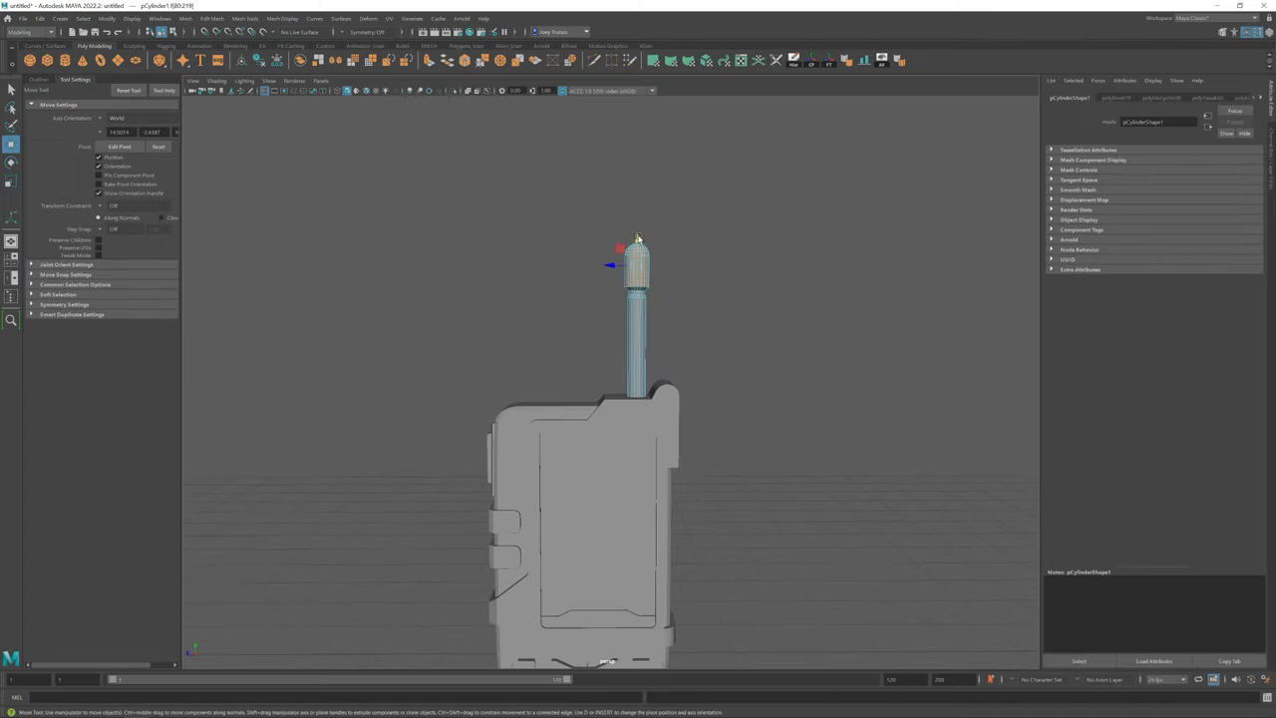
left_click(618, 239)
scroll(643, 219, "up", 5)
right_click(638, 198)
Bevel the edge loop at the antenna's cap joint and narrow its Fraction
double_click(658, 247)
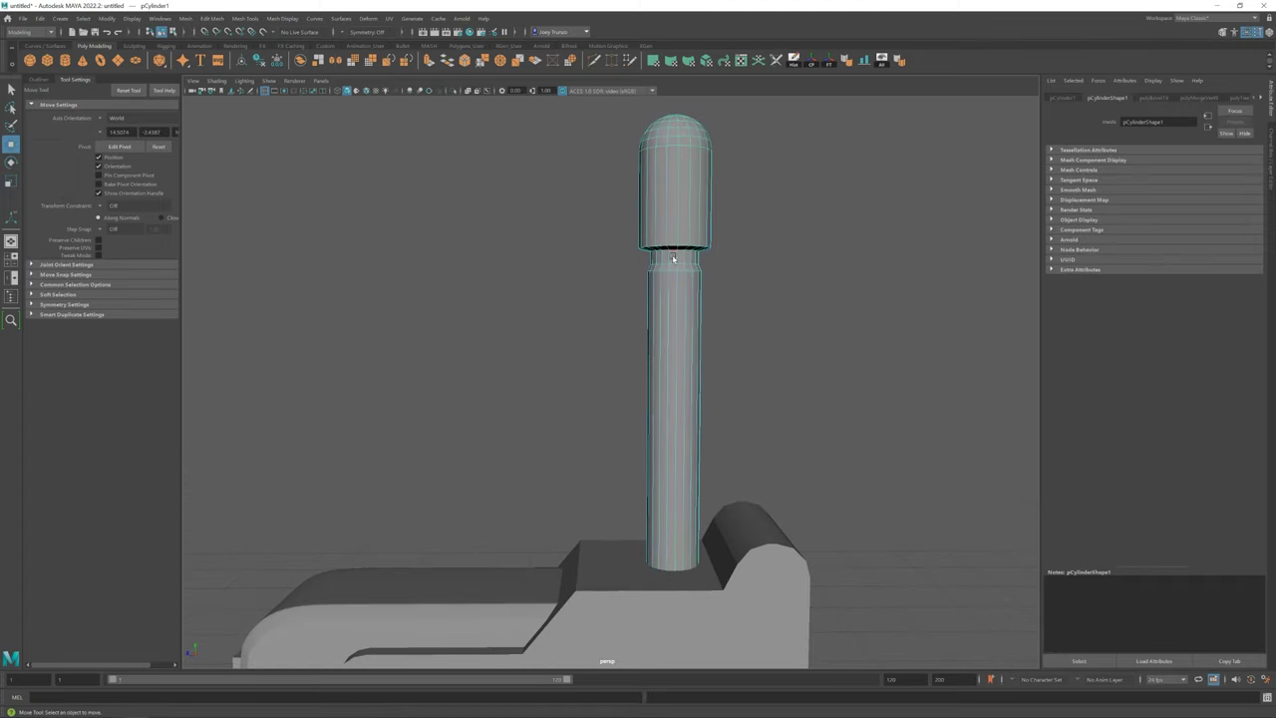
left_click(244, 18)
left_click(225, 56)
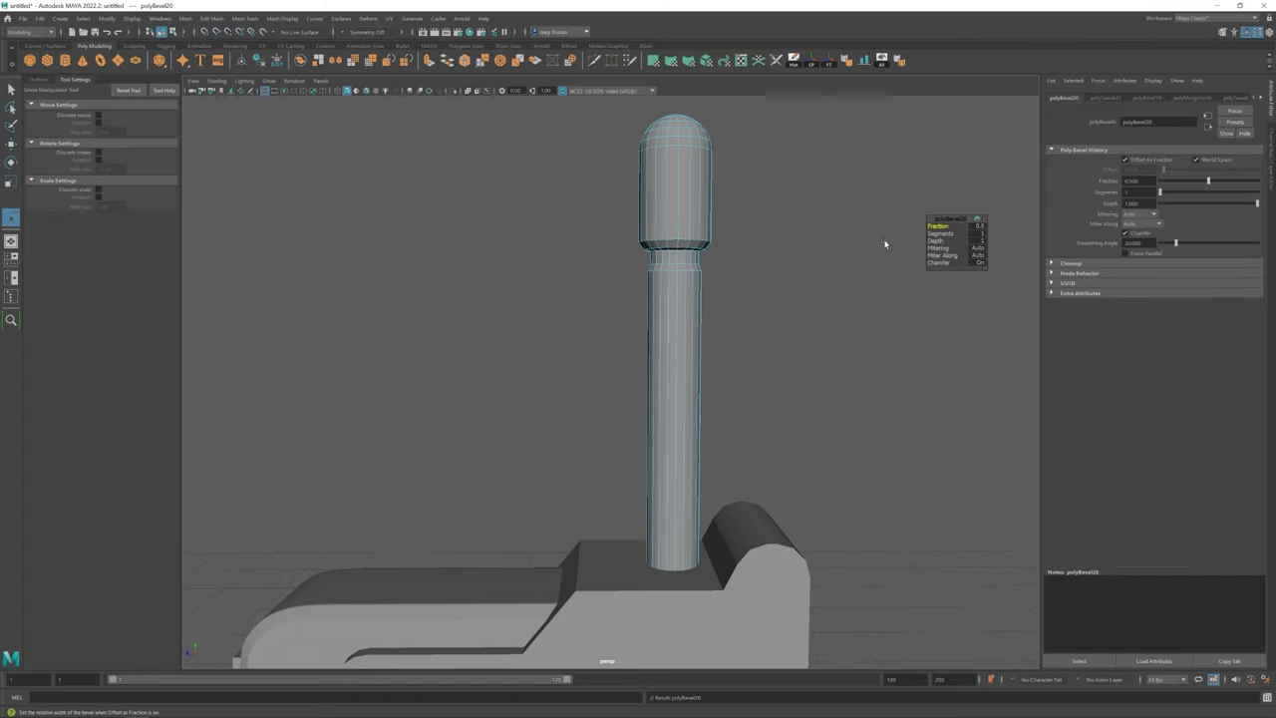
key("w")
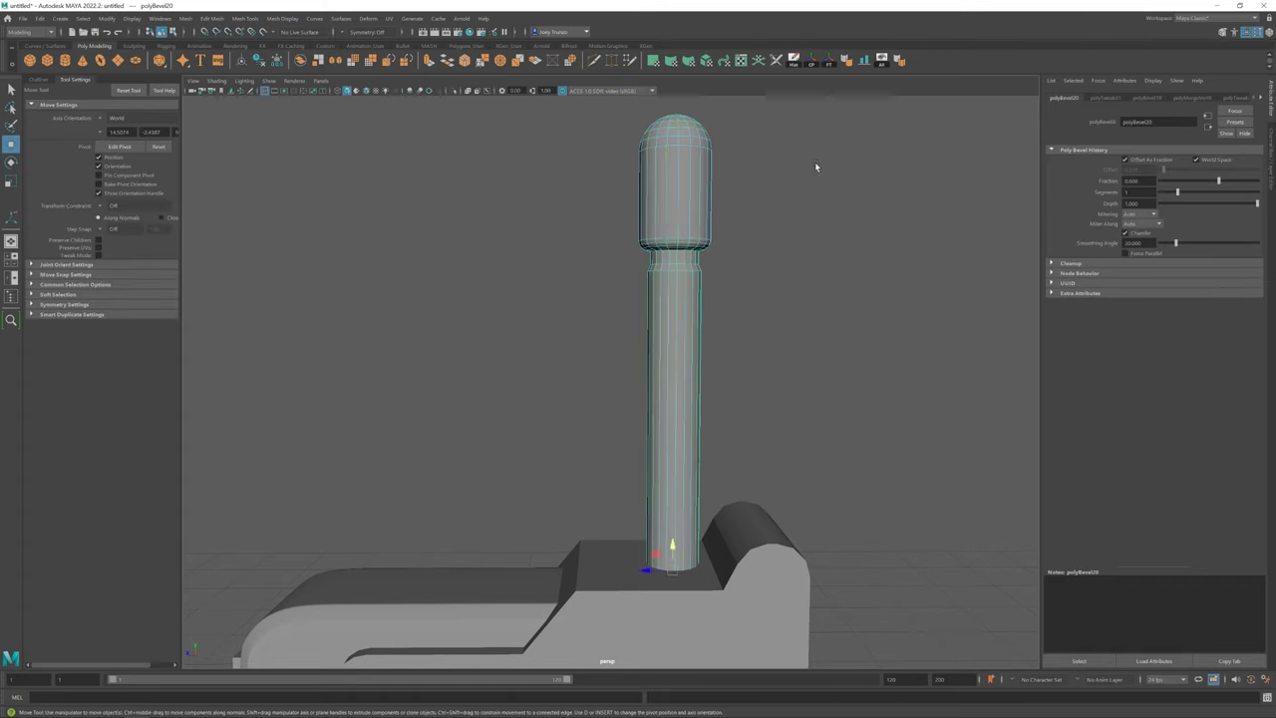
scroll(817, 165, "down", 5)
scroll(950, 520, "up", 5)
mouse_move(950, 521)
left_mouse_down("alt")
mouse_move(849, 423)
mouse_move(837, 310)
left_mouse_up("alt")
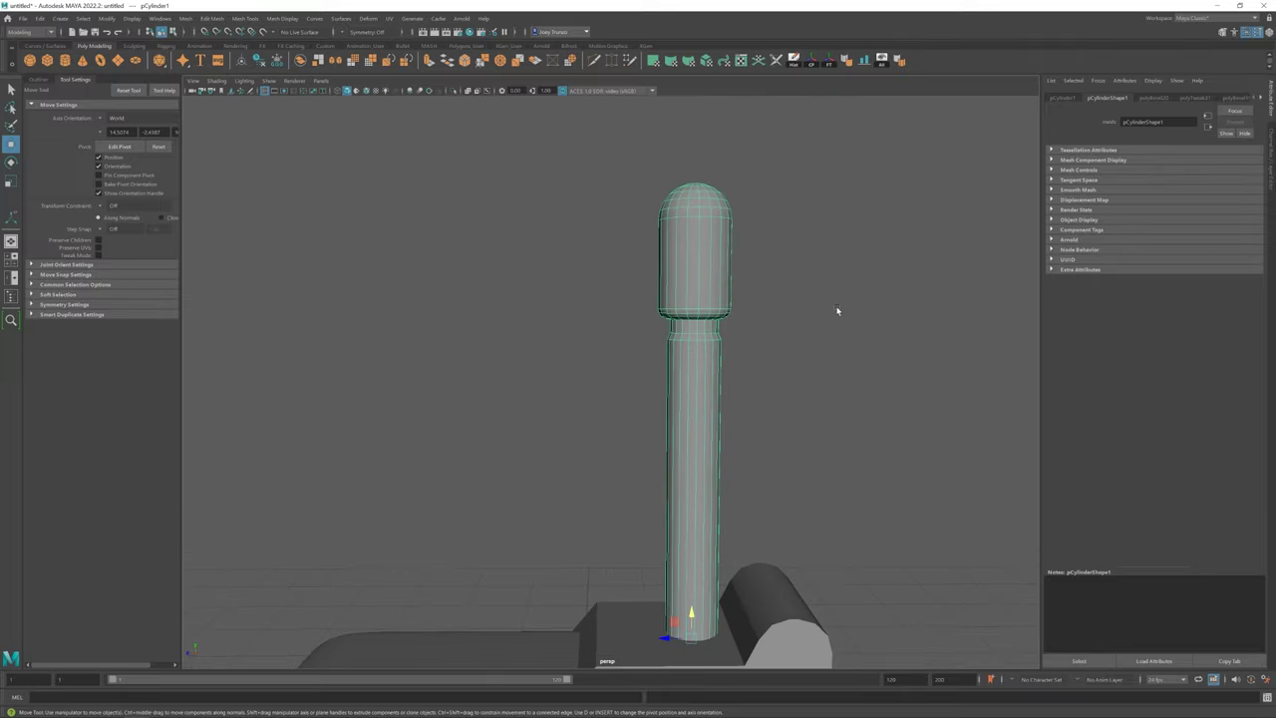
left_click(1160, 97)
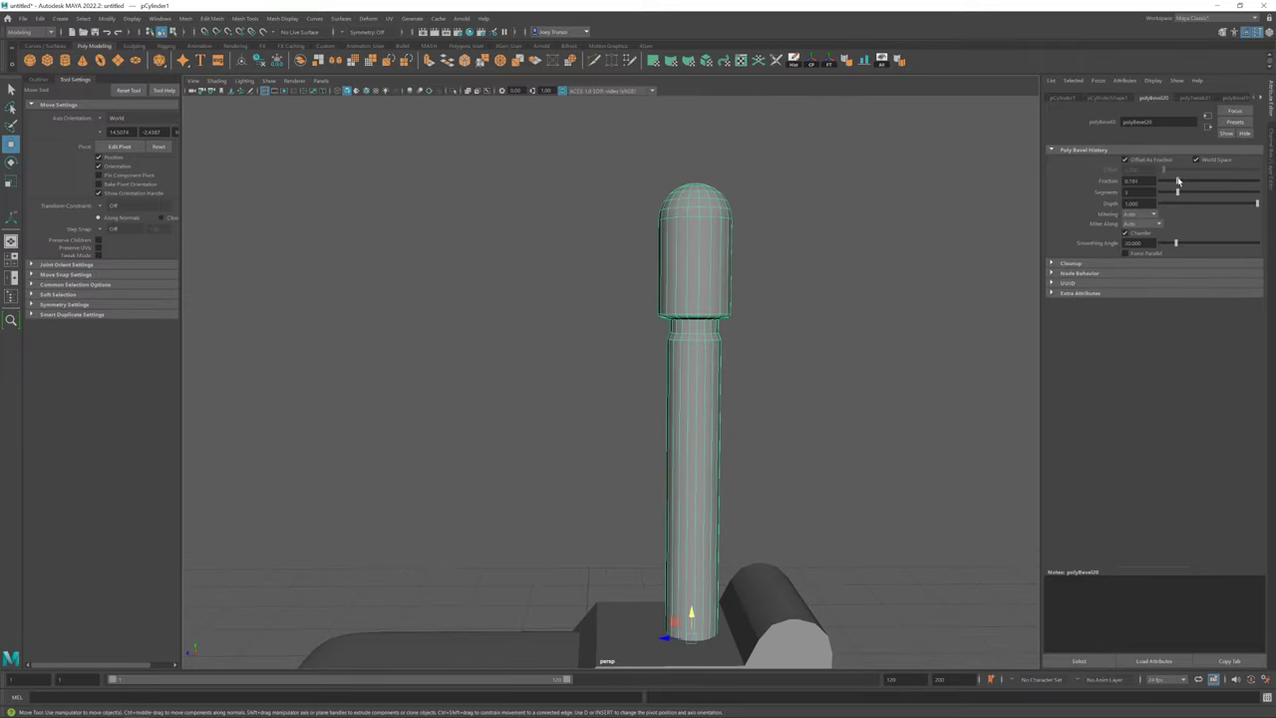
left_click(840, 459)
scroll(612, 402, "down", 5)
scroll(641, 265, "up", 5)
left_click(639, 267)
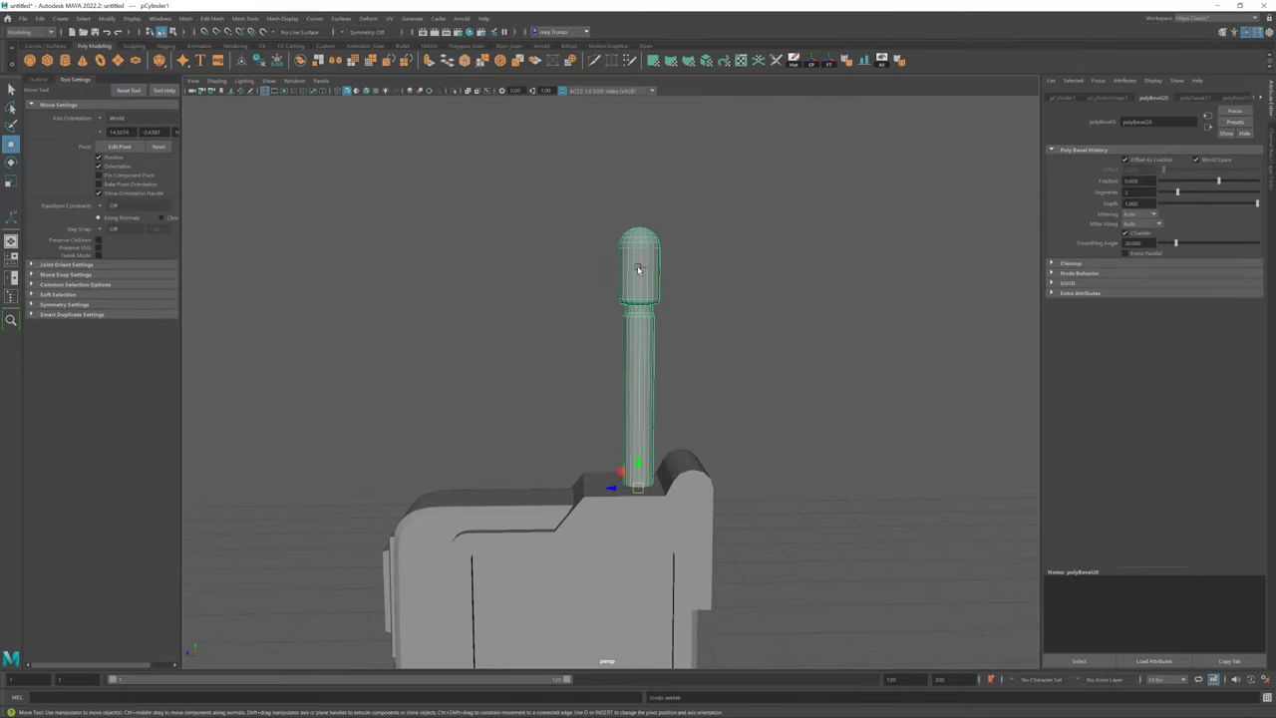
Scale and shift the antenna's top cap faces slightly
key("F11")
left_click_drag(661, 299, 661, 285)
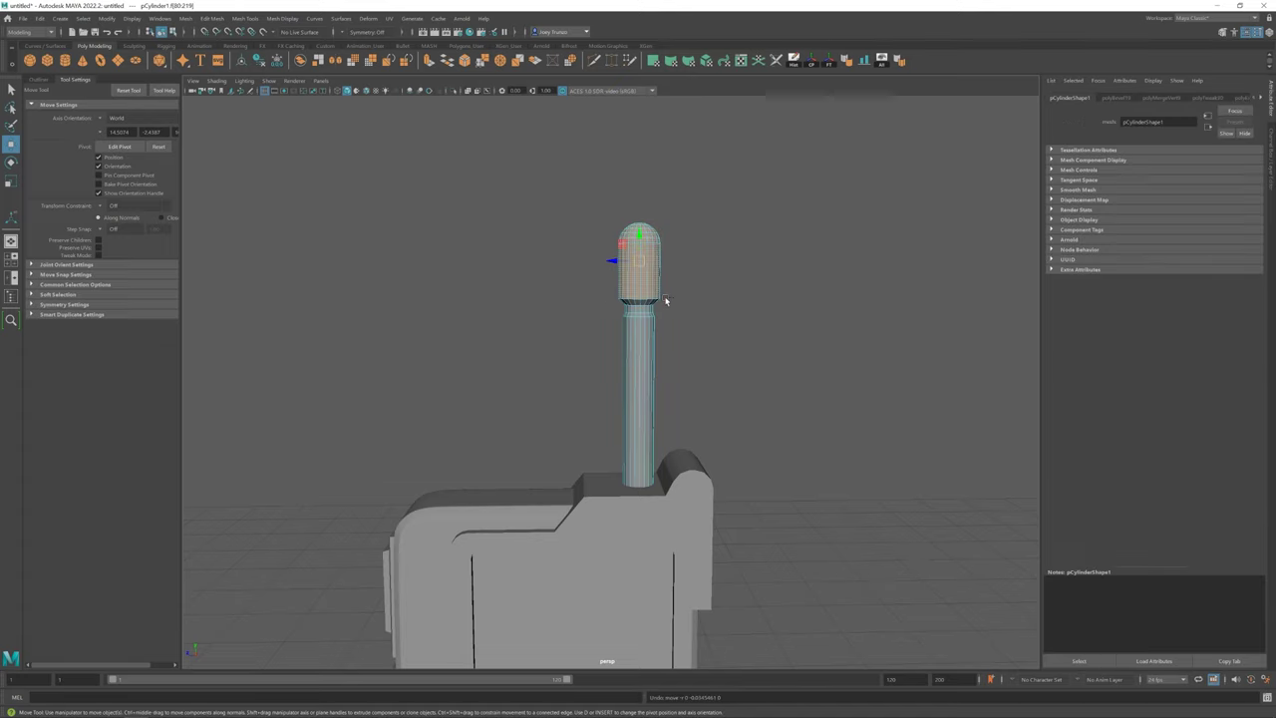
key("r")
key("w")
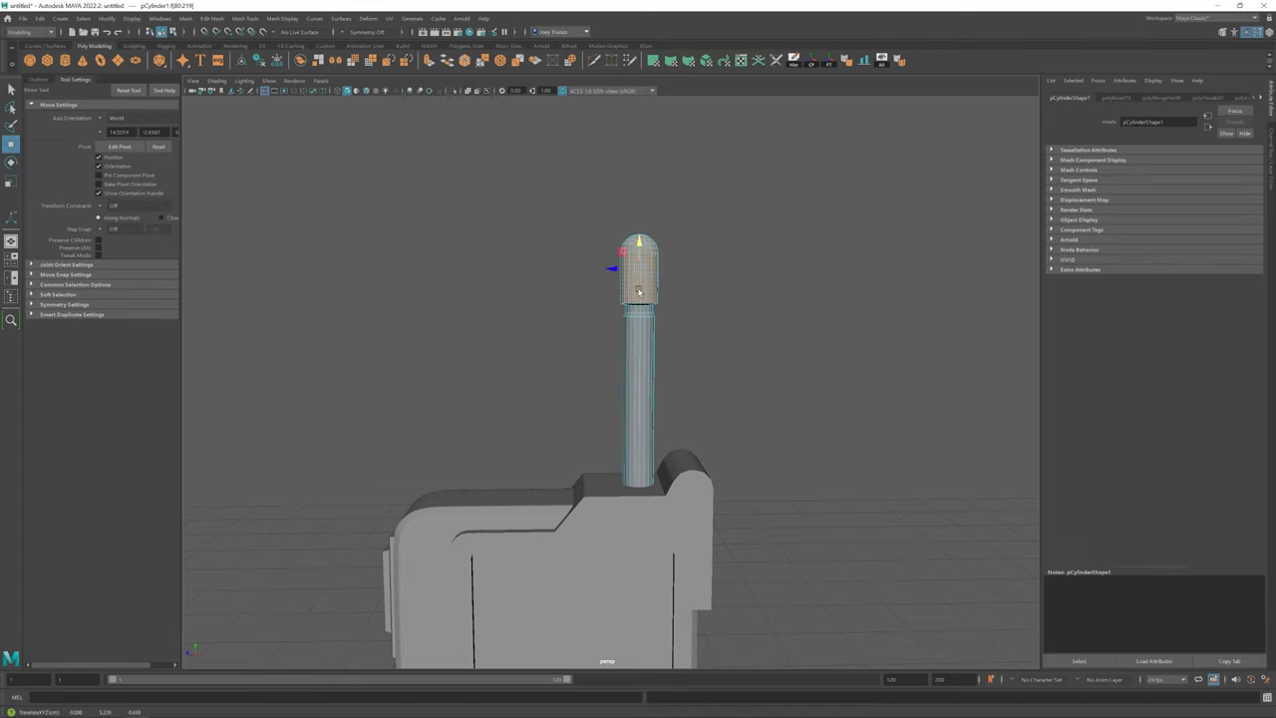
right_click_drag(639, 291, 590, 305)
Bevel the edge loop just below the antenna cap
double_click(638, 292)
left_click(212, 18)
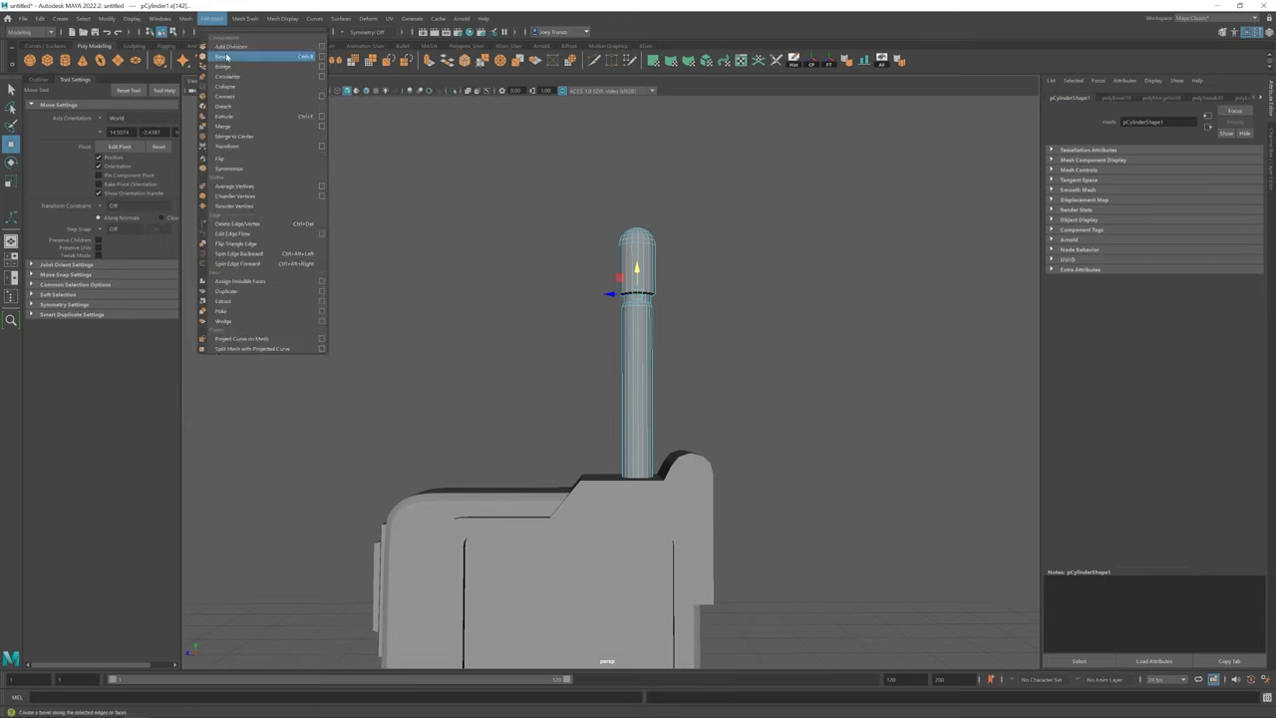
left_click(226, 57)
scroll(638, 398, "down", 3)
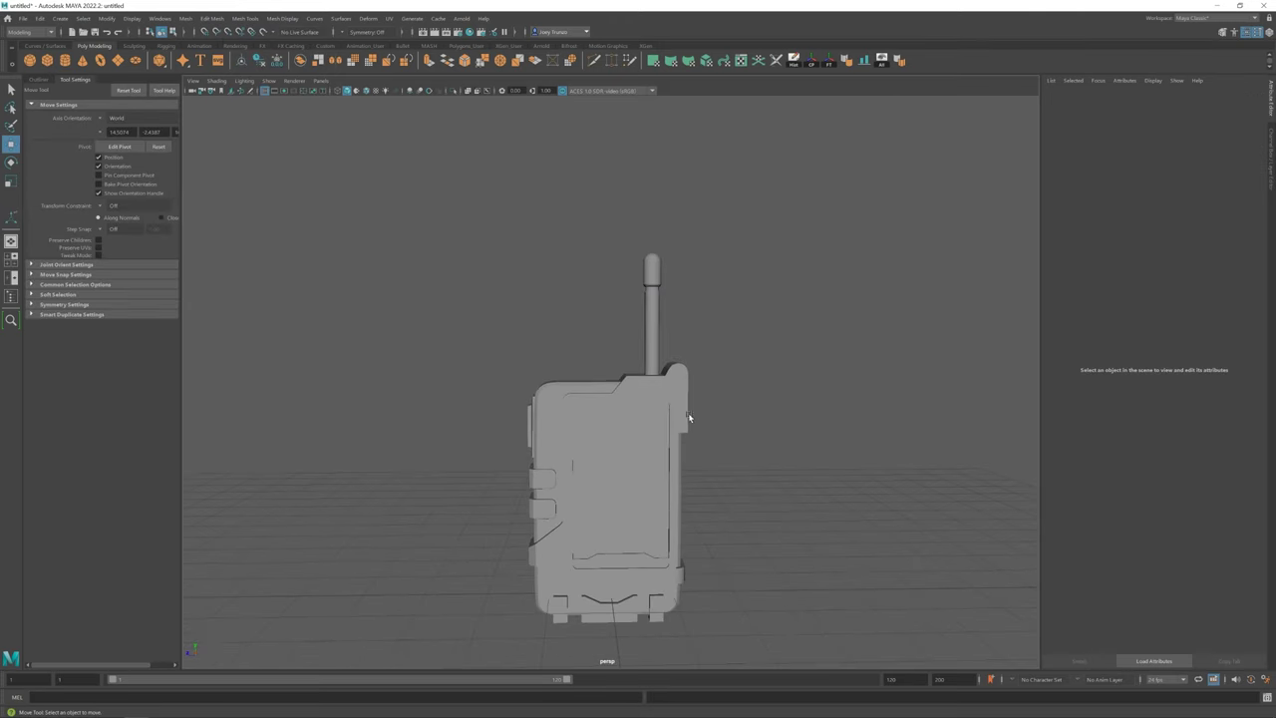
Deselect the antenna and turn to a three-quarter view of the radio
left_click(645, 300)
scroll(645, 300, "up", 5)
key("q")
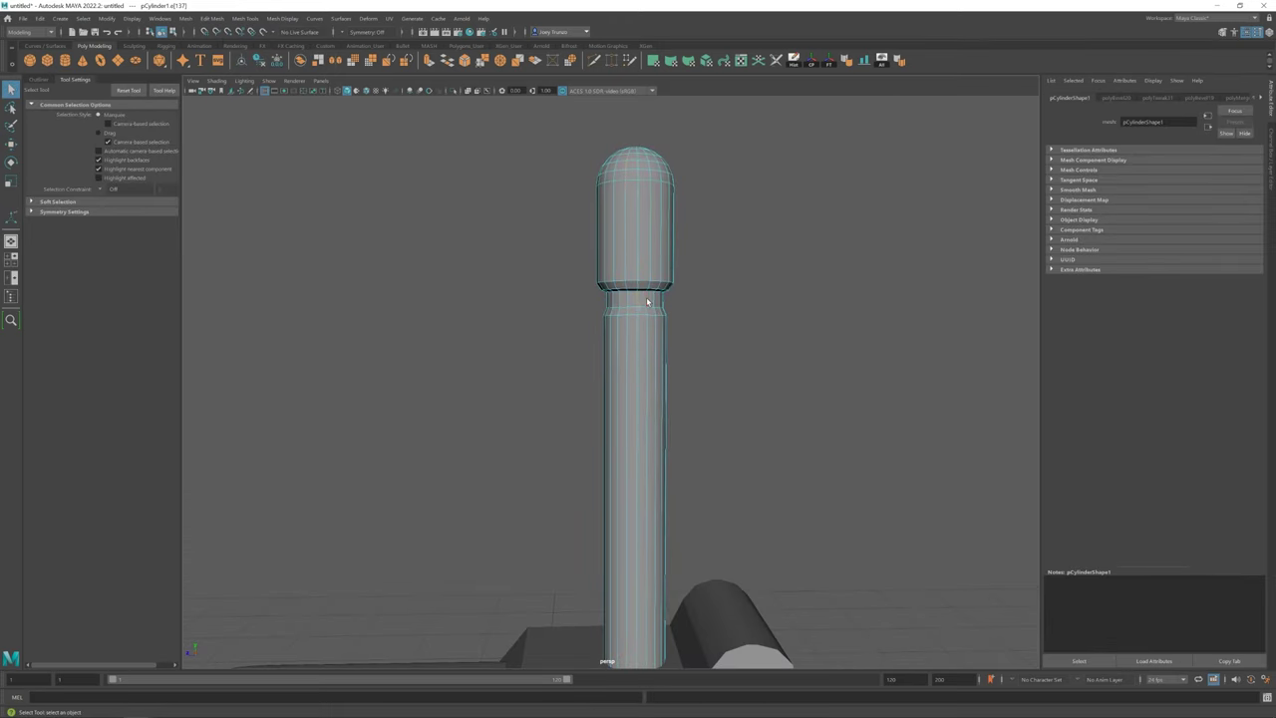
key("w")
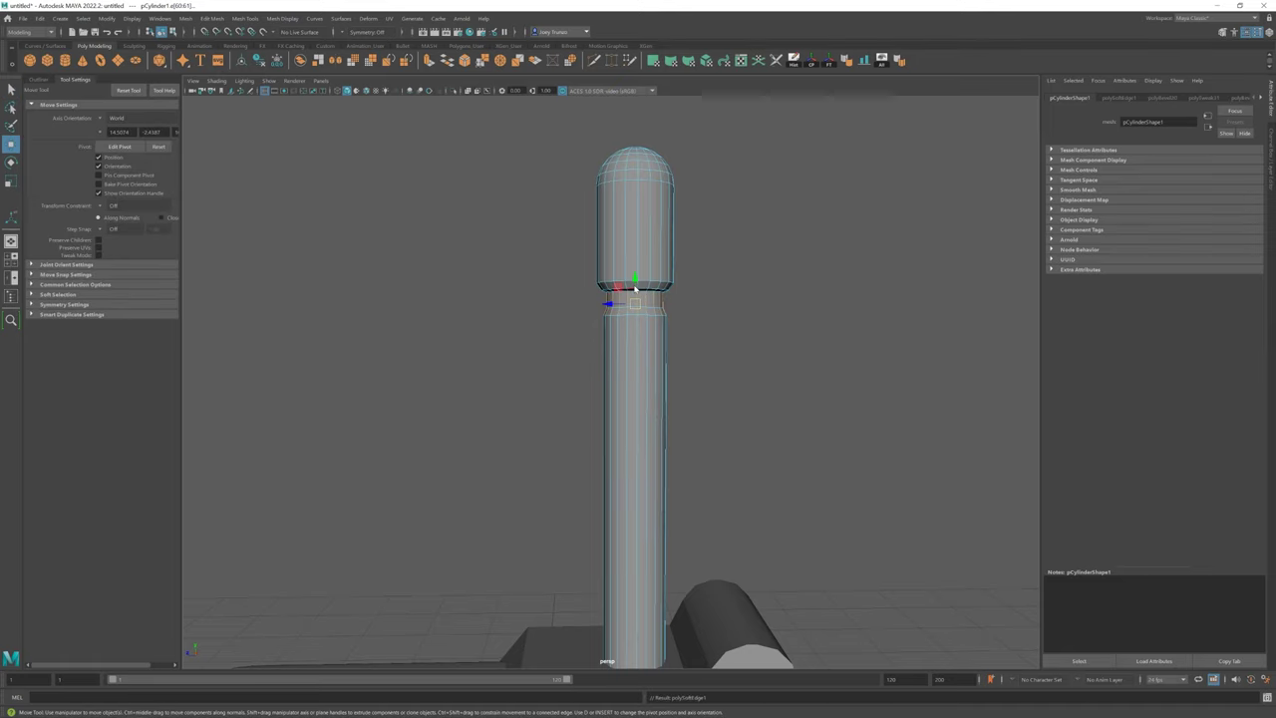
scroll(638, 379, "down", 3)
left_click(781, 349)
scroll(687, 369, "down", 1)
left_click_drag(687, 368, 635, 232, "alt")
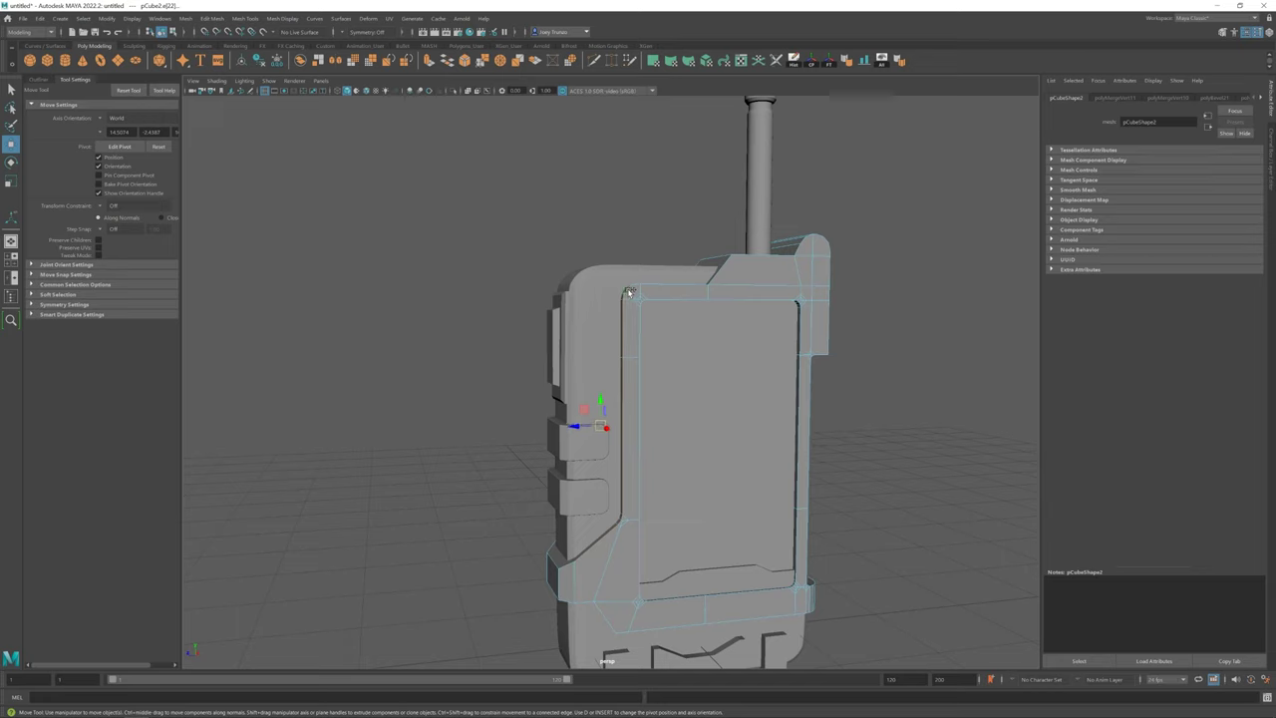
Bevel the shoulder's top corner edge beside the antenna (Fraction 0.5, 1 segment)
left_click_drag(646, 286, 731, 319, "alt")
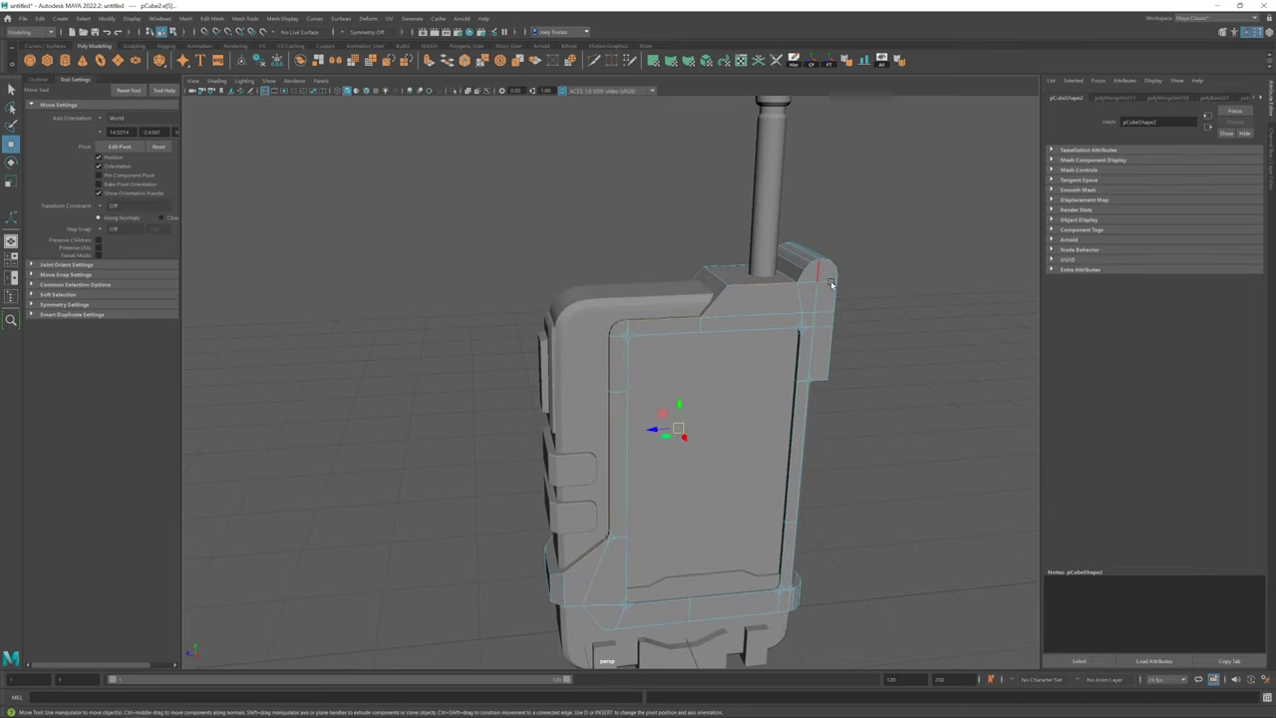
key("f")
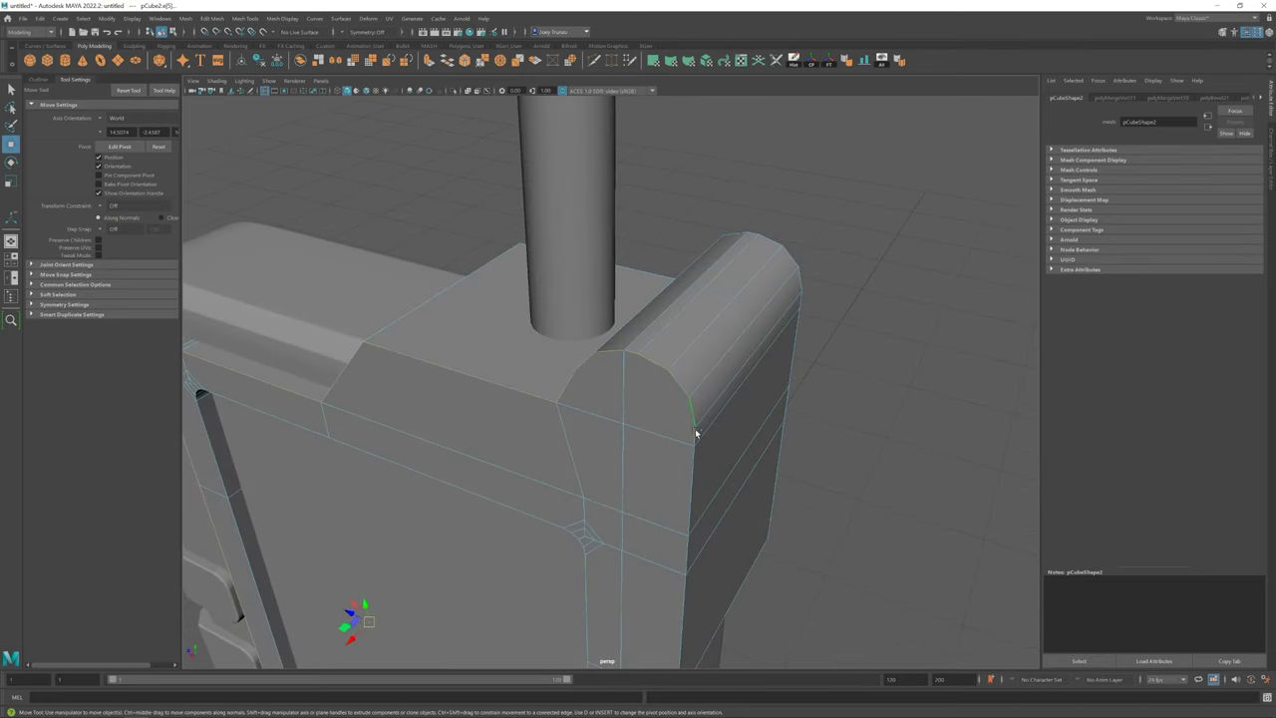
key("ctrl+b")
key("ctrl+z")
left_click(212, 18)
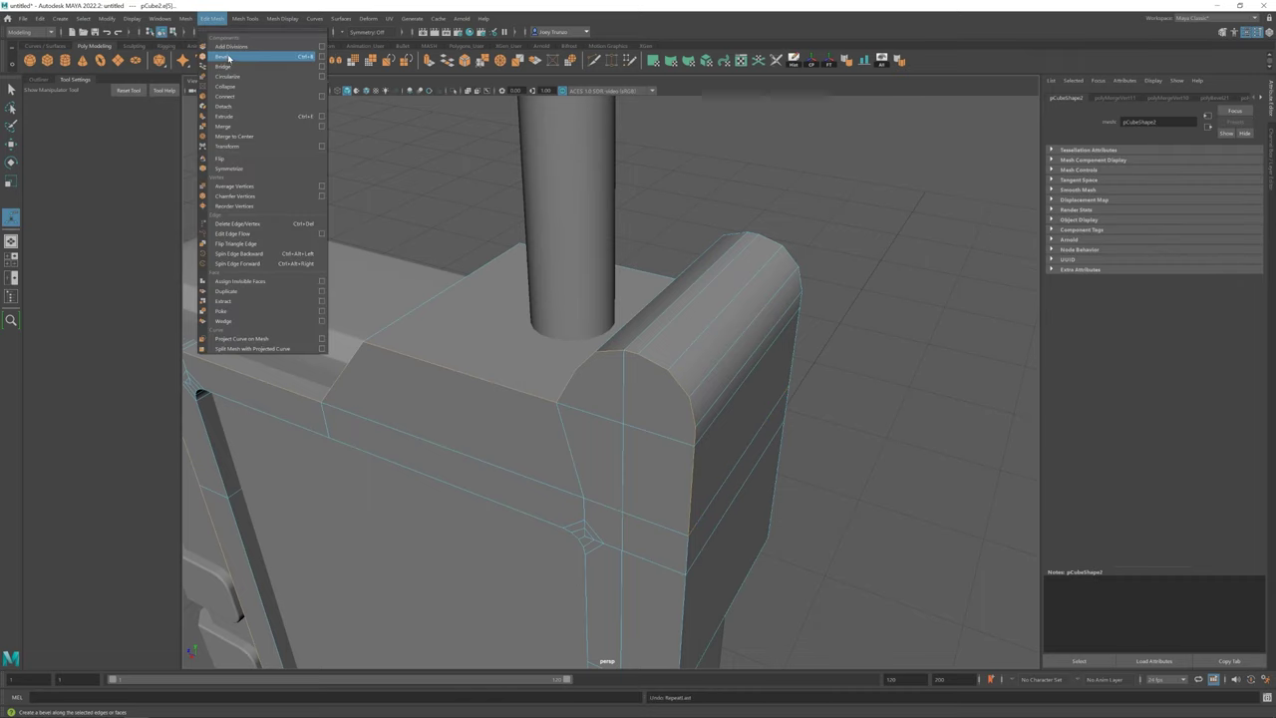
left_click(224, 52)
Orbit around the radio from front, side and antenna angles to inspect the new bevel
left_click_drag(799, 473, 692, 370, "alt")
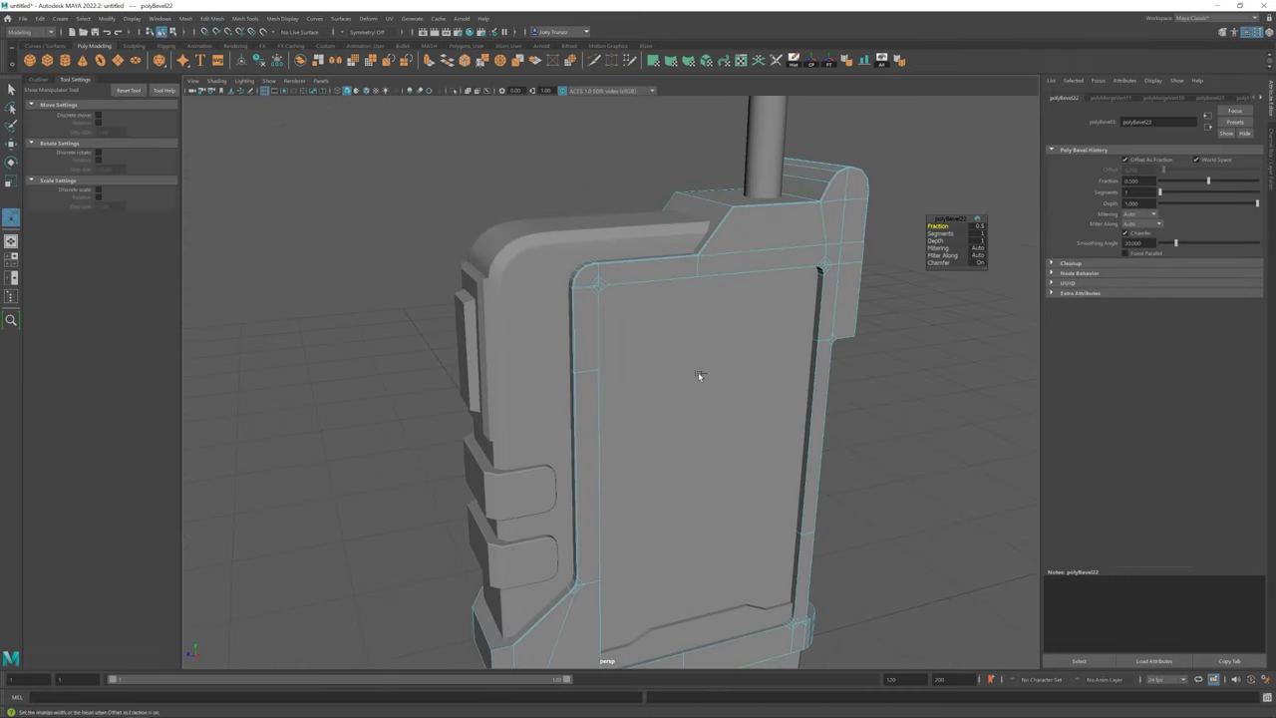
mouse_move(709, 305)
left_mouse_down("alt")
mouse_move(595, 475)
mouse_move(605, 399)
mouse_move(563, 289)
left_mouse_up("alt")
mouse_move(792, 351)
left_mouse_down("alt")
mouse_move(551, 336)
mouse_move(589, 325)
left_mouse_up("alt")
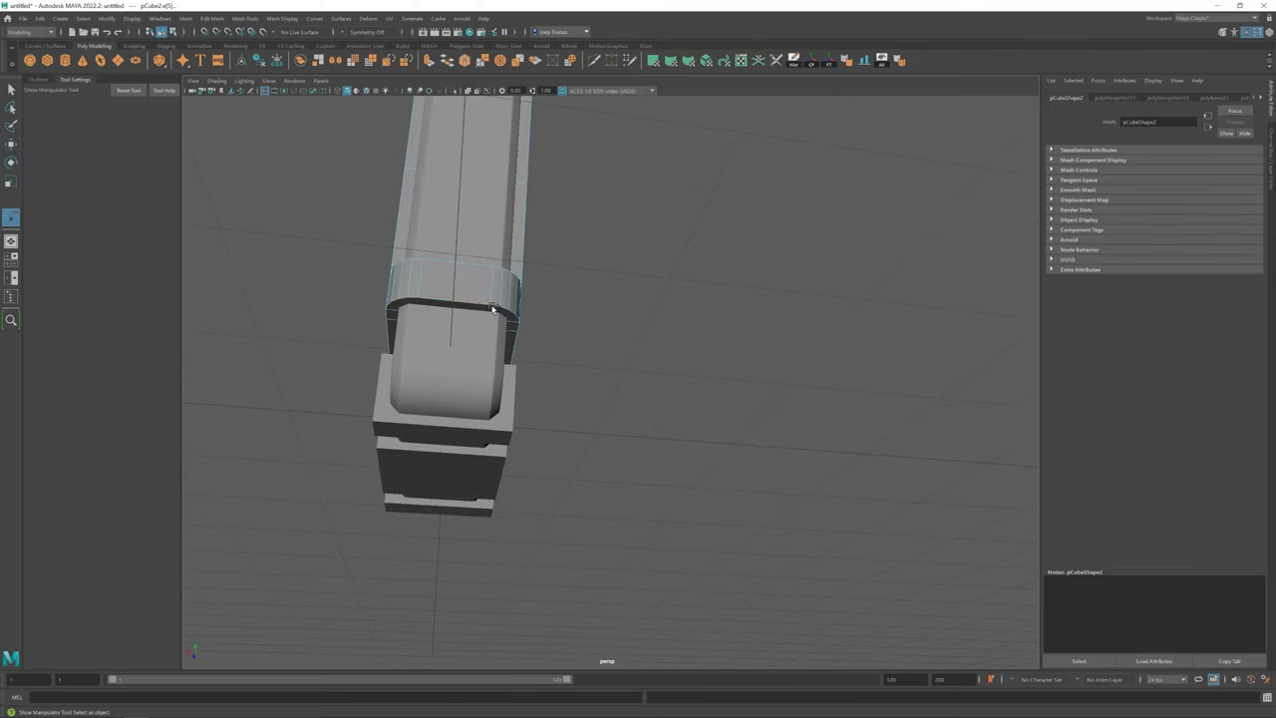
mouse_move(506, 331)
left_mouse_down("alt")
mouse_move(392, 387)
mouse_move(728, 400)
mouse_move(652, 419)
left_mouse_up("alt")
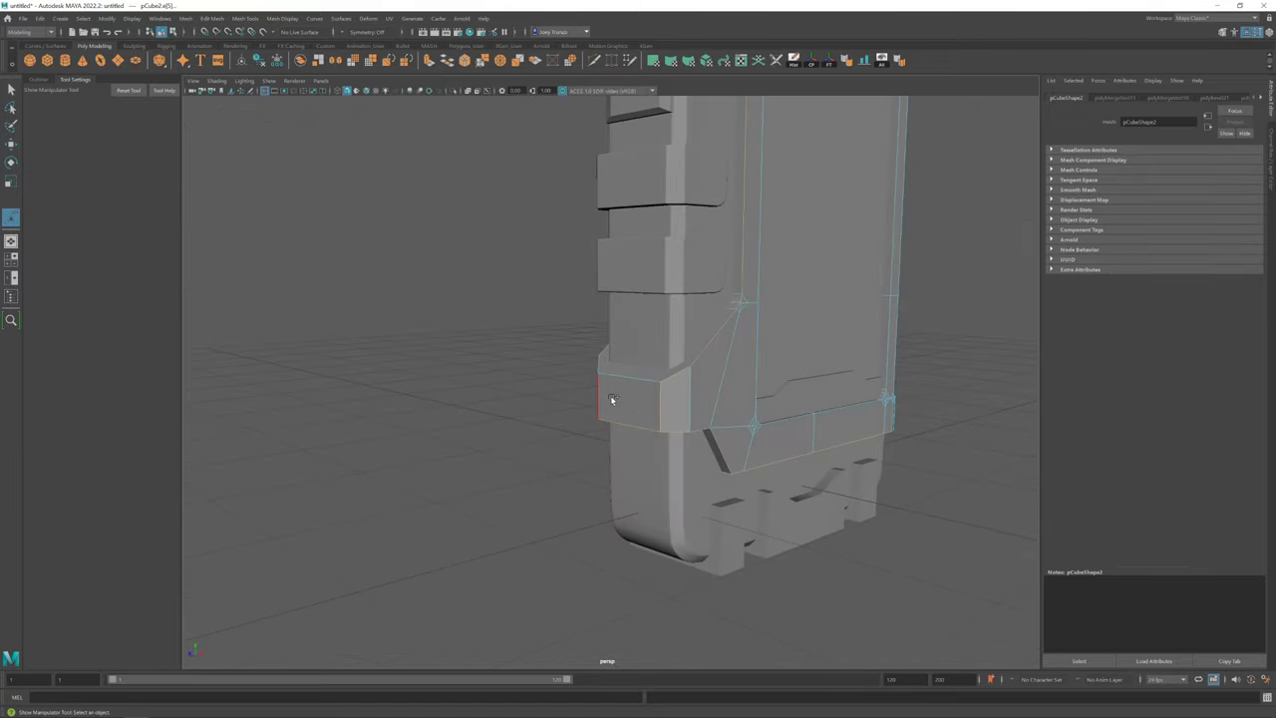
left_click_drag(599, 366, 741, 360, "alt")
left_click_drag(746, 291, 683, 352, "alt")
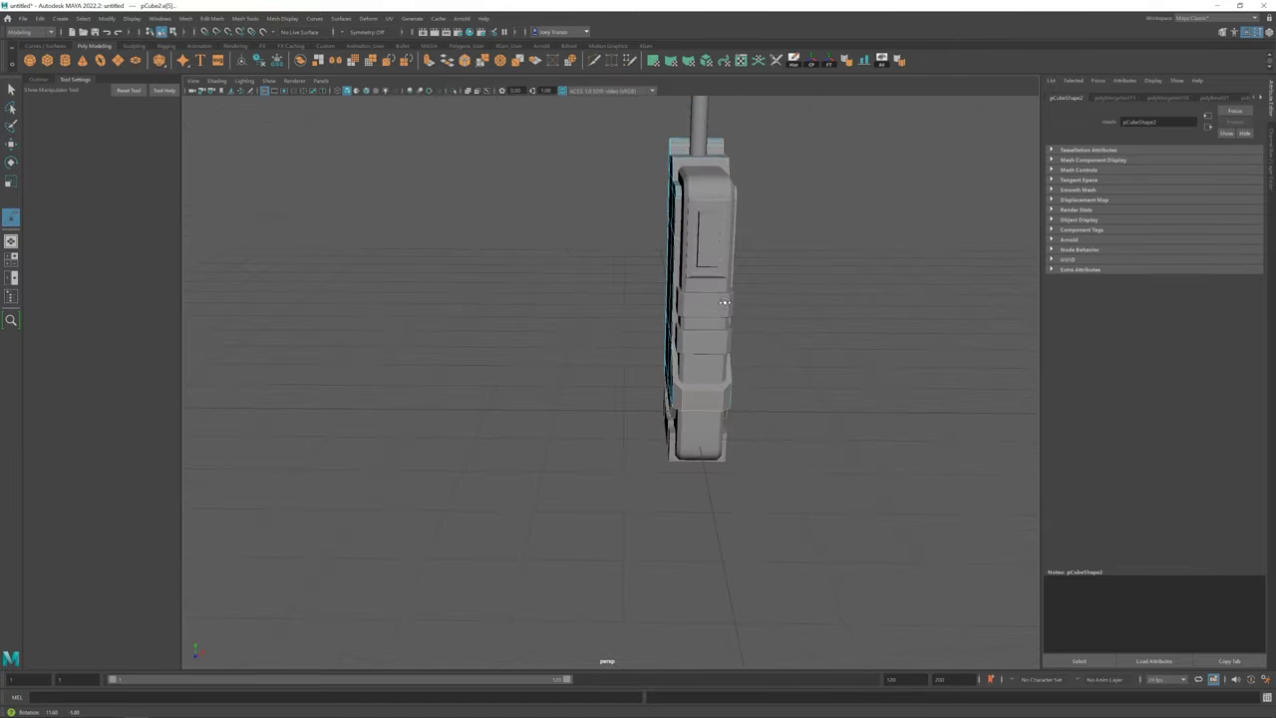
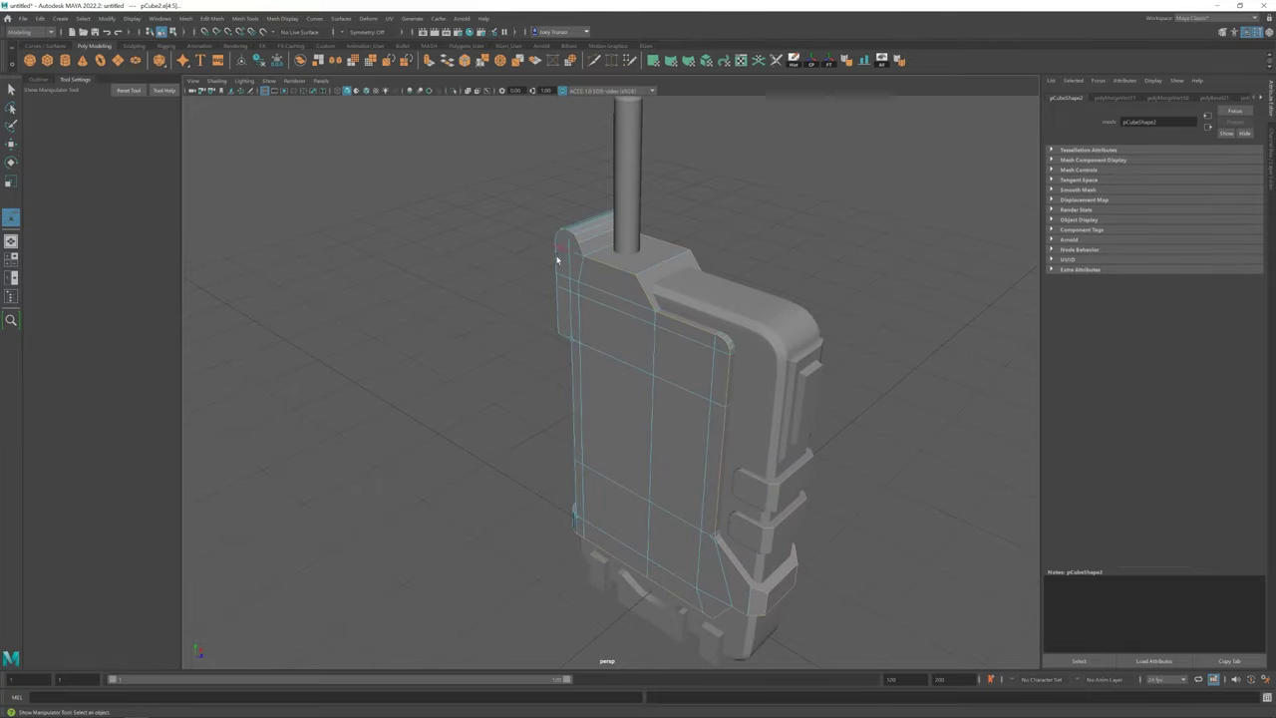
Bevel the selected front panel border edges with Ctrl+B for a chamfered frame
mouse_move(556, 260)
left_mouse_down("alt")
mouse_move(555, 369)
mouse_move(598, 326)
mouse_move(605, 447)
mouse_move(564, 443)
mouse_move(637, 423)
left_mouse_up("alt")
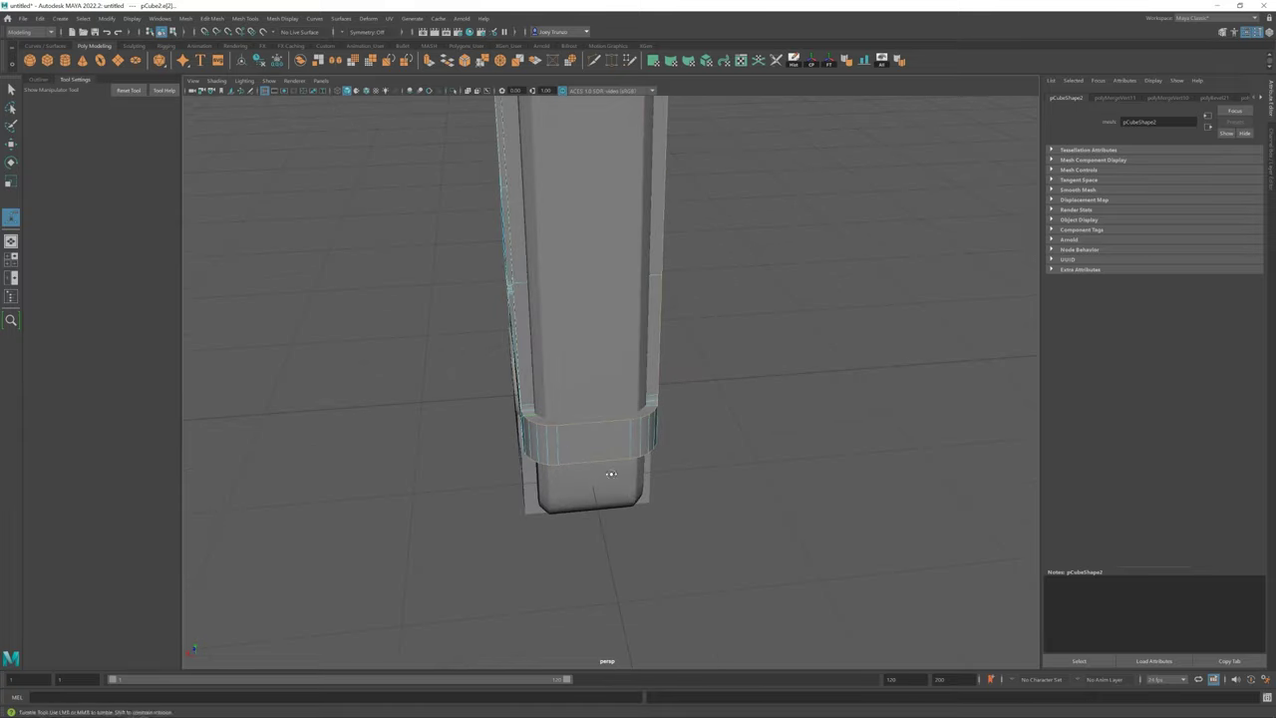
mouse_move(611, 473)
left_mouse_down("alt")
mouse_move(671, 461)
mouse_move(555, 501)
left_mouse_up("alt")
key("f")
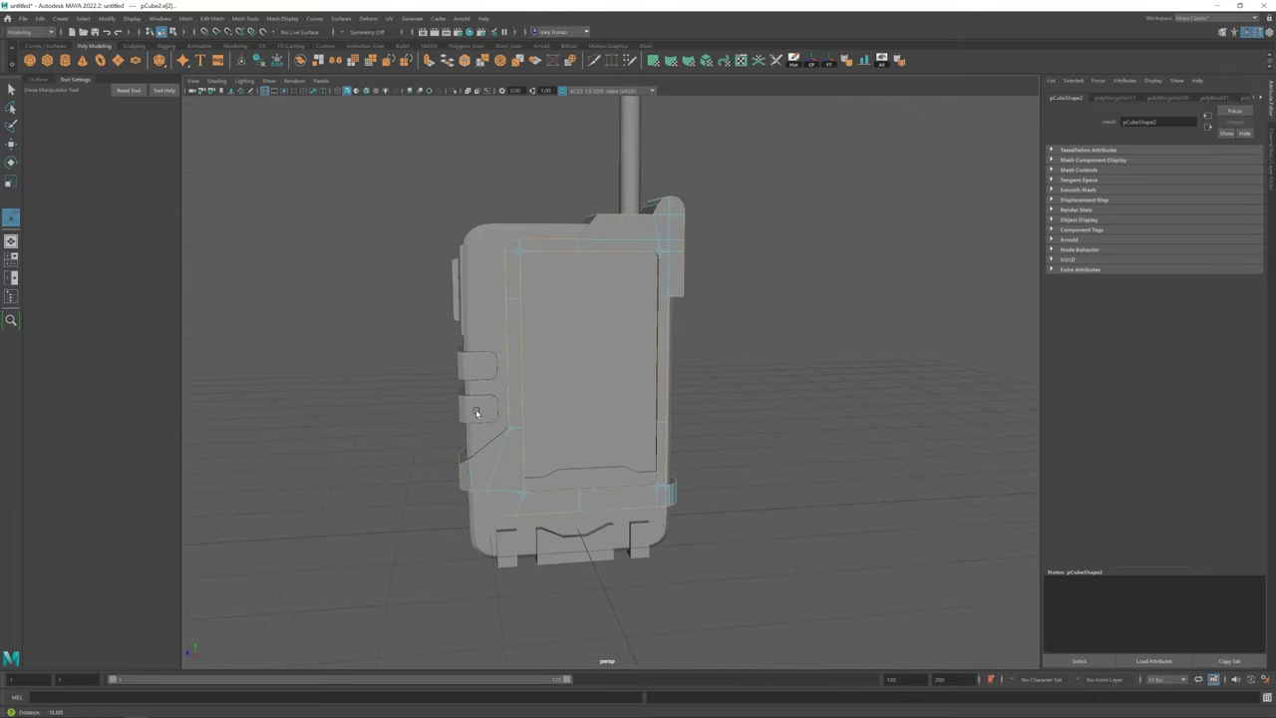
mouse_move(591, 429)
left_mouse_down("alt")
mouse_move(470, 436)
mouse_move(479, 396)
left_mouse_up("alt")
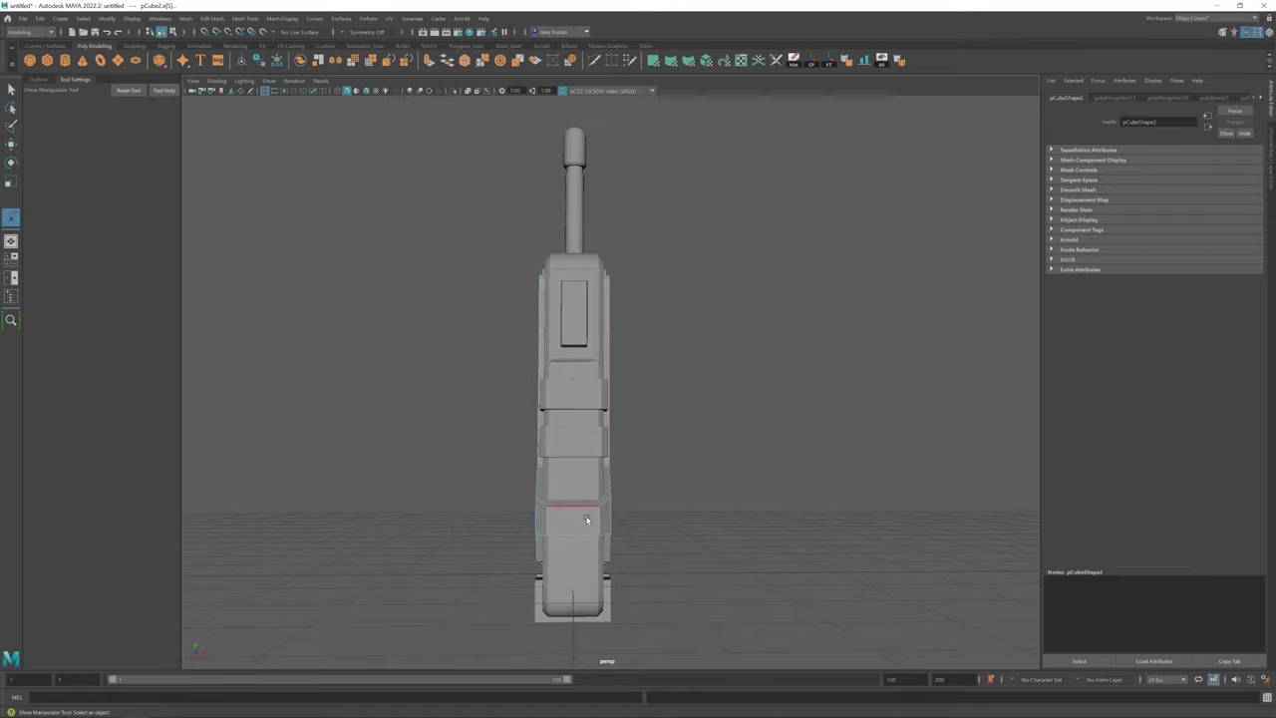
left_click_drag(586, 520, 572, 428, "alt")
scroll(485, 485, "up", 3)
mouse_move(484, 485)
left_mouse_down("alt")
mouse_move(574, 407)
mouse_move(522, 391)
left_mouse_up("alt")
mouse_move(759, 476)
left_mouse_down("alt")
mouse_move(735, 521)
mouse_move(604, 490)
mouse_move(667, 490)
left_mouse_up("alt")
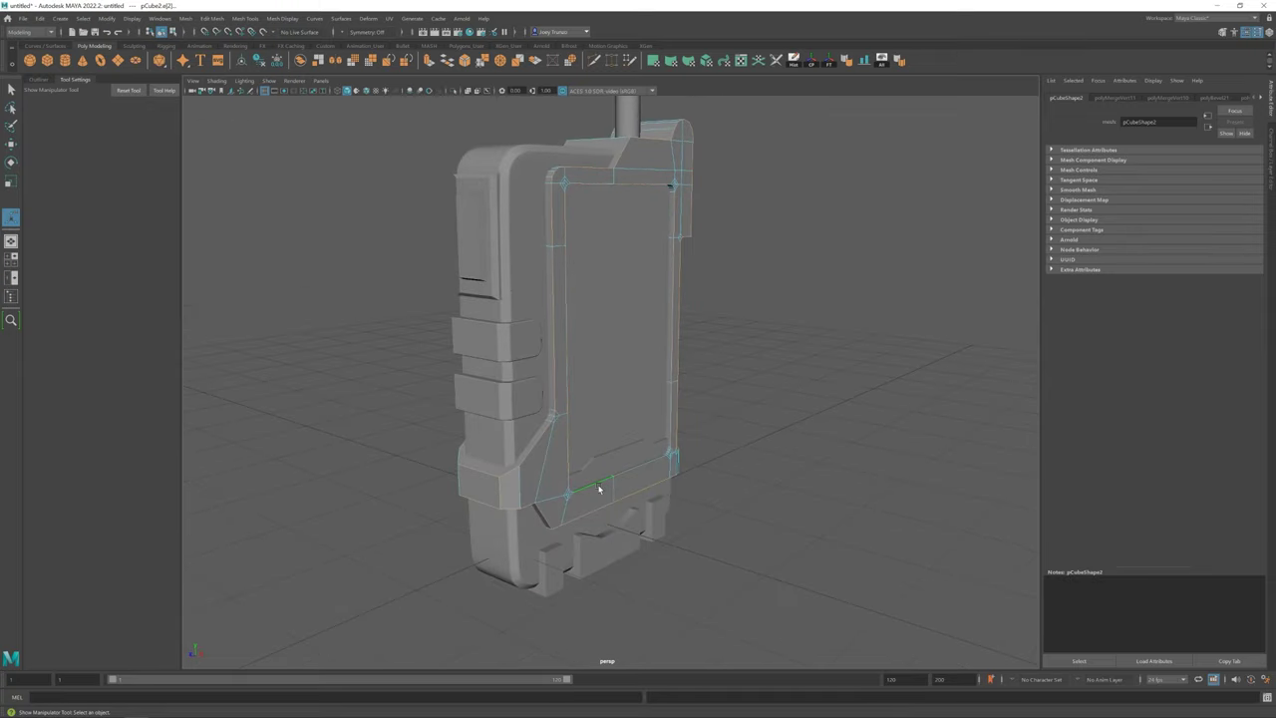
key("ctrl+b")
left_click_drag(598, 399, 905, 241, "alt")
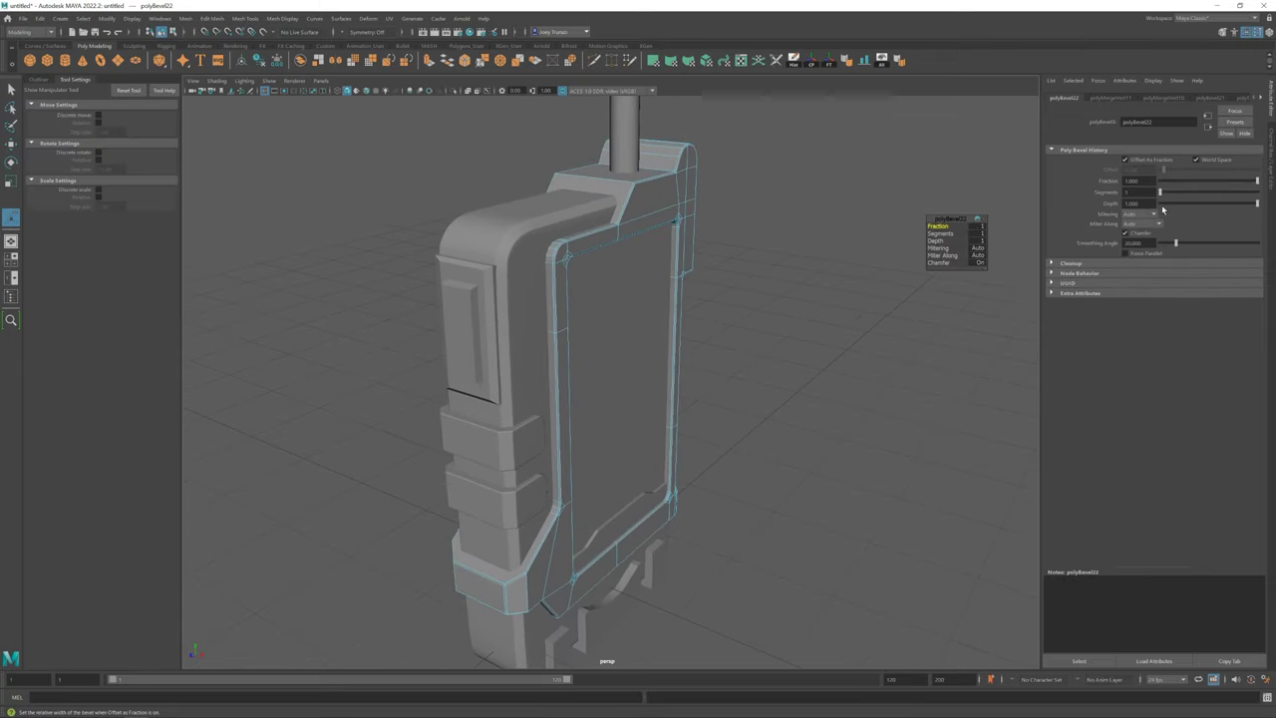
With the Move tool active, reselect the front panel piece pCube2
key("w")
left_click(808, 162)
mouse_move(808, 162)
left_mouse_down("alt")
mouse_move(670, 330)
mouse_move(638, 336)
mouse_move(663, 344)
mouse_move(592, 484)
mouse_move(598, 422)
left_mouse_up("alt")
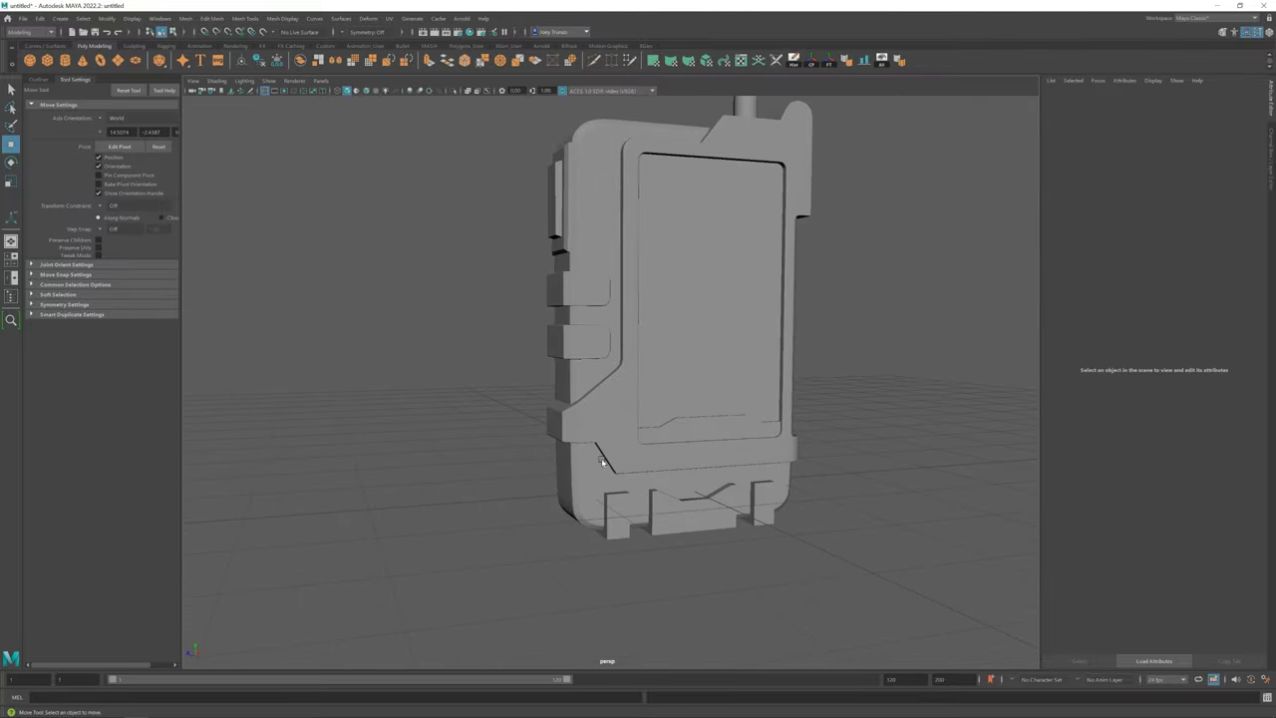
mouse_move(598, 424)
left_mouse_down("alt")
mouse_move(572, 436)
mouse_move(613, 406)
left_mouse_up("alt")
left_click(573, 436)
scroll(613, 406, "up", 3)
left_click(606, 348)
mouse_move(606, 348)
left_mouse_down("alt")
mouse_move(618, 296)
mouse_move(775, 390)
mouse_move(579, 351)
left_mouse_up("alt")
left_click(651, 322)
Box-select the panel's faces and an upper edge, then return to object selection mode
right_click_drag(589, 289, 653, 285)
left_click_drag(542, 214, 707, 612)
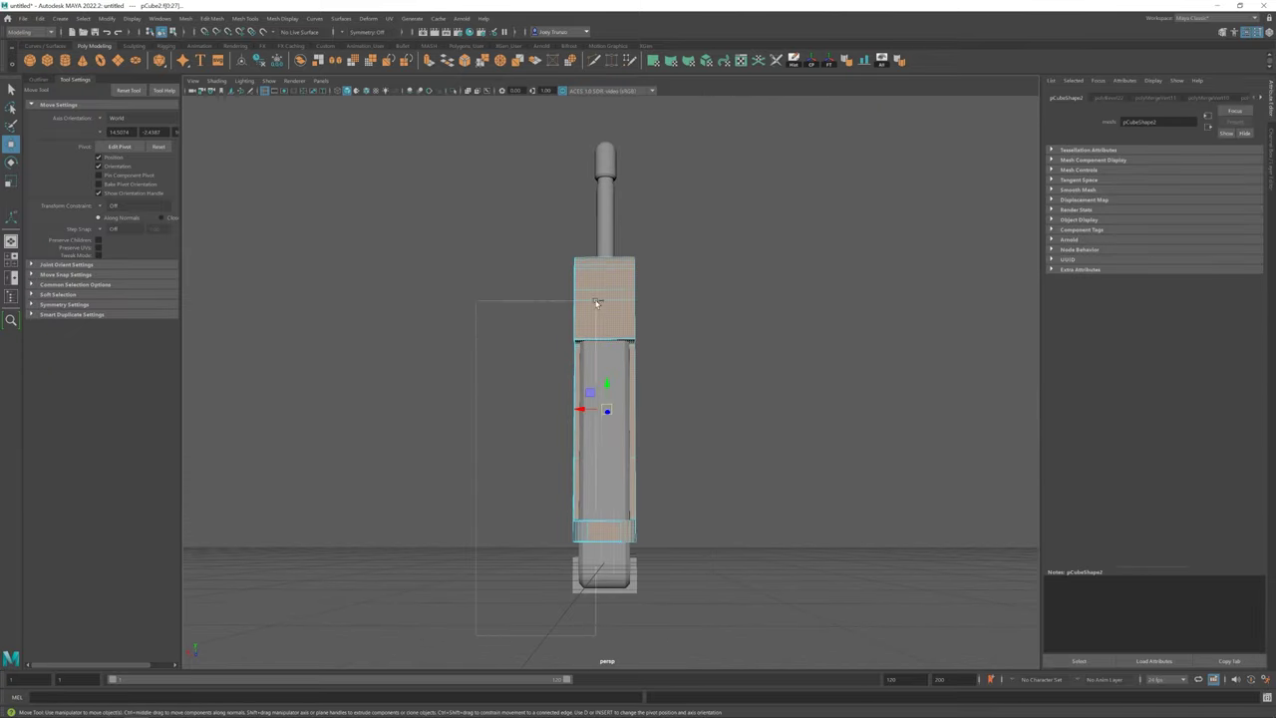
mouse_move(475, 181)
left_mouse_down()
mouse_move(721, 419)
mouse_move(613, 373)
left_mouse_up()
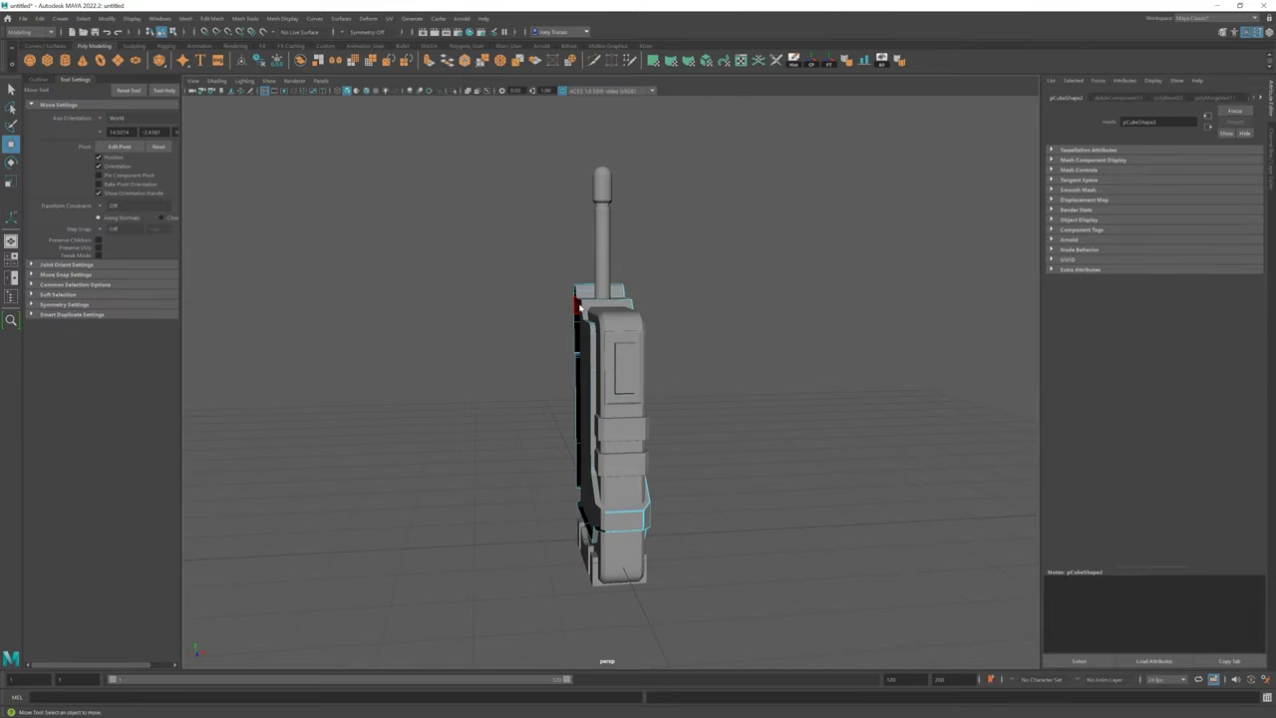
left_click(579, 306)
mouse_move(631, 452)
left_mouse_down("alt")
mouse_move(527, 419)
mouse_move(703, 441)
mouse_move(602, 418)
mouse_move(692, 442)
mouse_move(612, 454)
mouse_move(558, 428)
left_mouse_up("alt")
key("F8")
Make a copy of the front panel piece with Duplicate Special
left_click(40, 18)
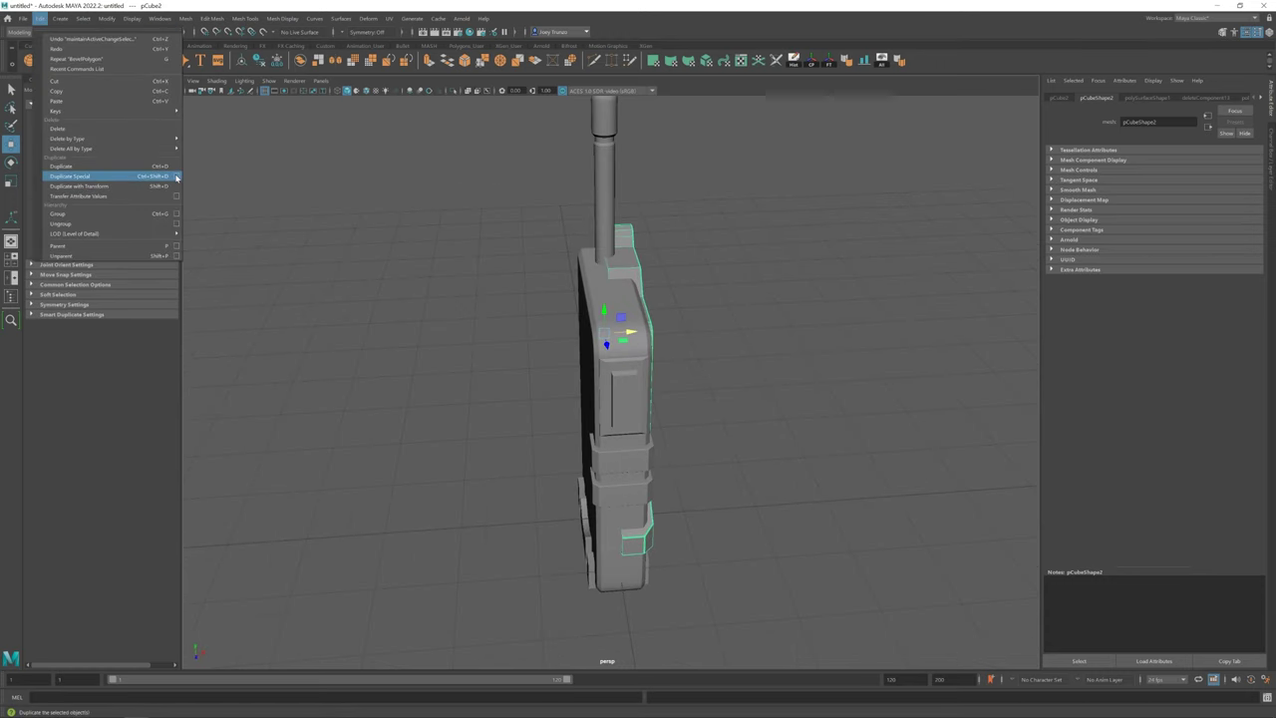
left_click(176, 176)
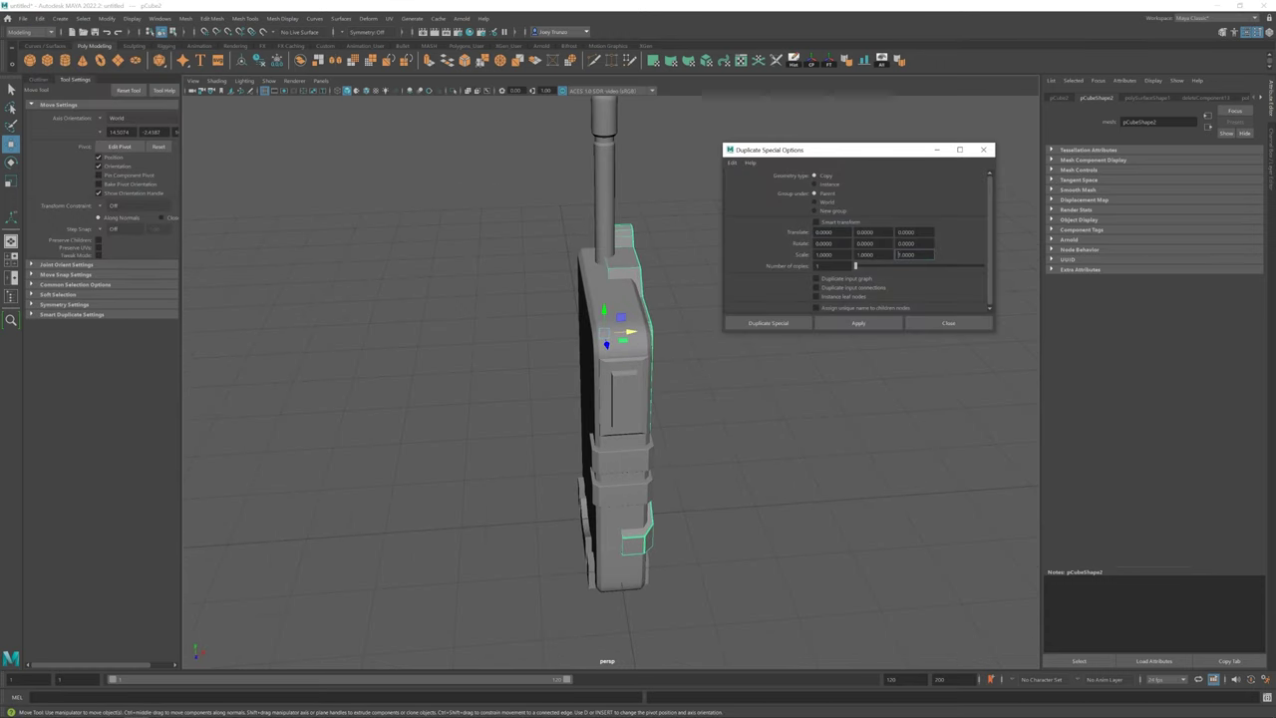
left_click(841, 322)
left_click(947, 322)
Delete the inner wall faces at the duplicate's top-right corner
left_click_drag(726, 442, 640, 330, "alt")
right_click_drag(640, 330, 607, 379)
scroll(757, 407, "up", 5)
scroll(721, 282, "up", 5)
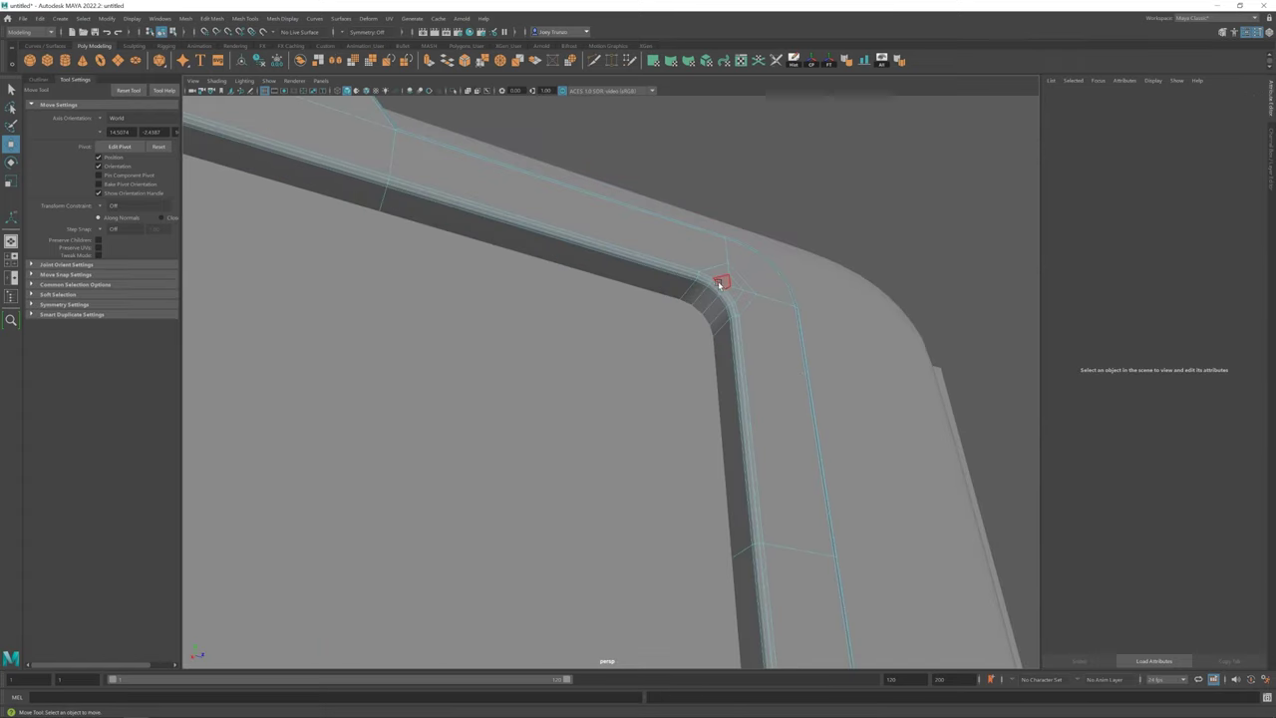
left_click(725, 297)
key("q")
left_click(727, 297)
left_click(723, 299)
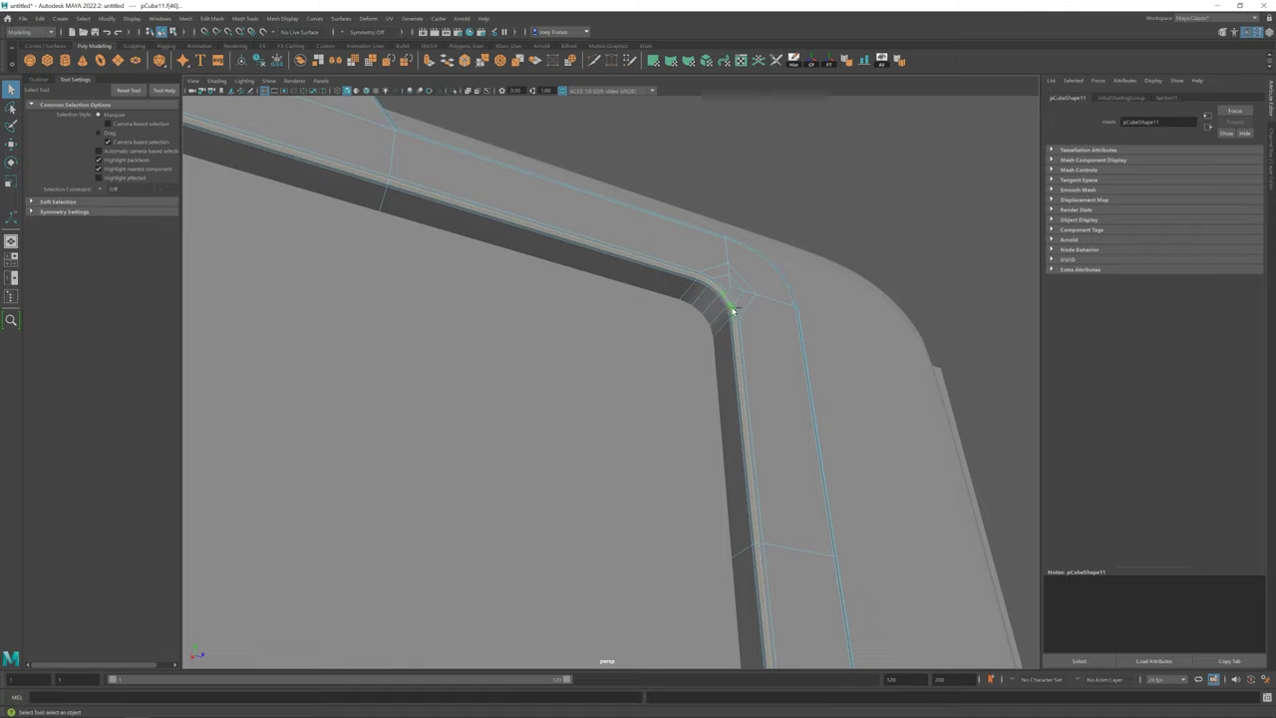
key("Delete")
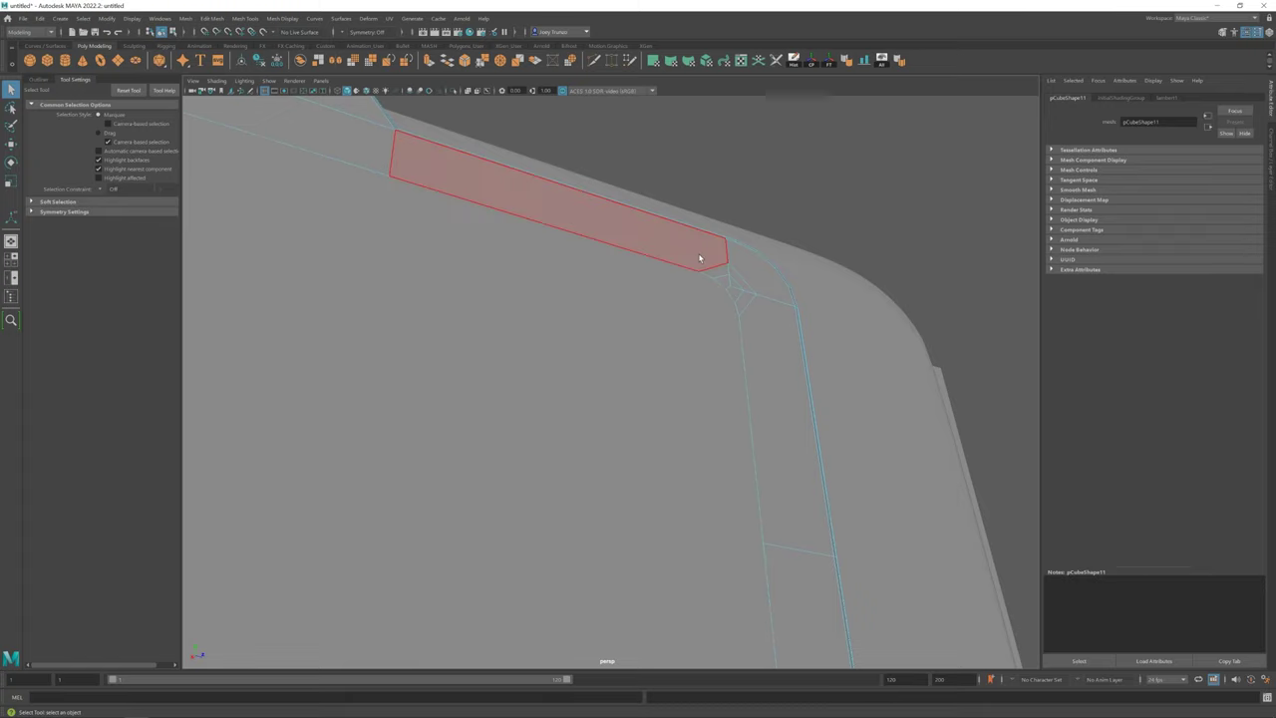
Try merging the top edge loop to centre and welding the top-right corner, undoing both
double_click(678, 263)
left_click_drag(678, 262, 626, 321, "alt")
left_click(522, 71)
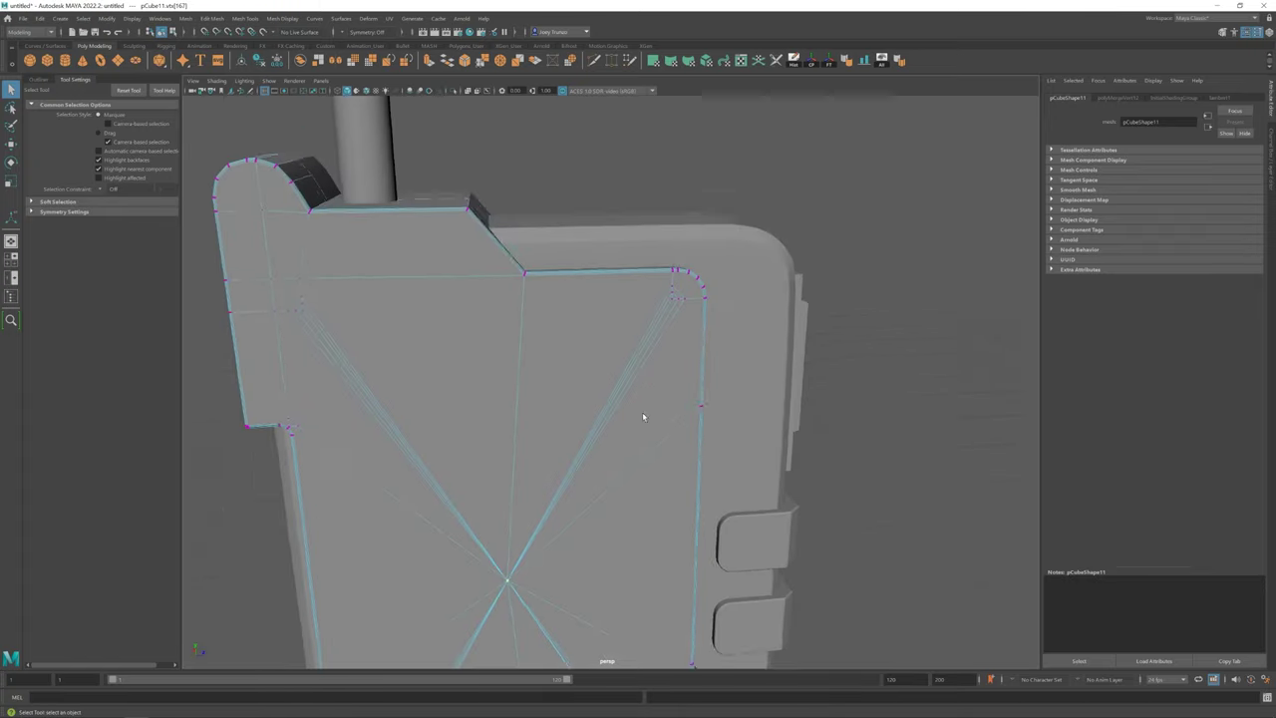
left_click_drag(642, 411, 503, 267, "alt")
key("ctrl+z")
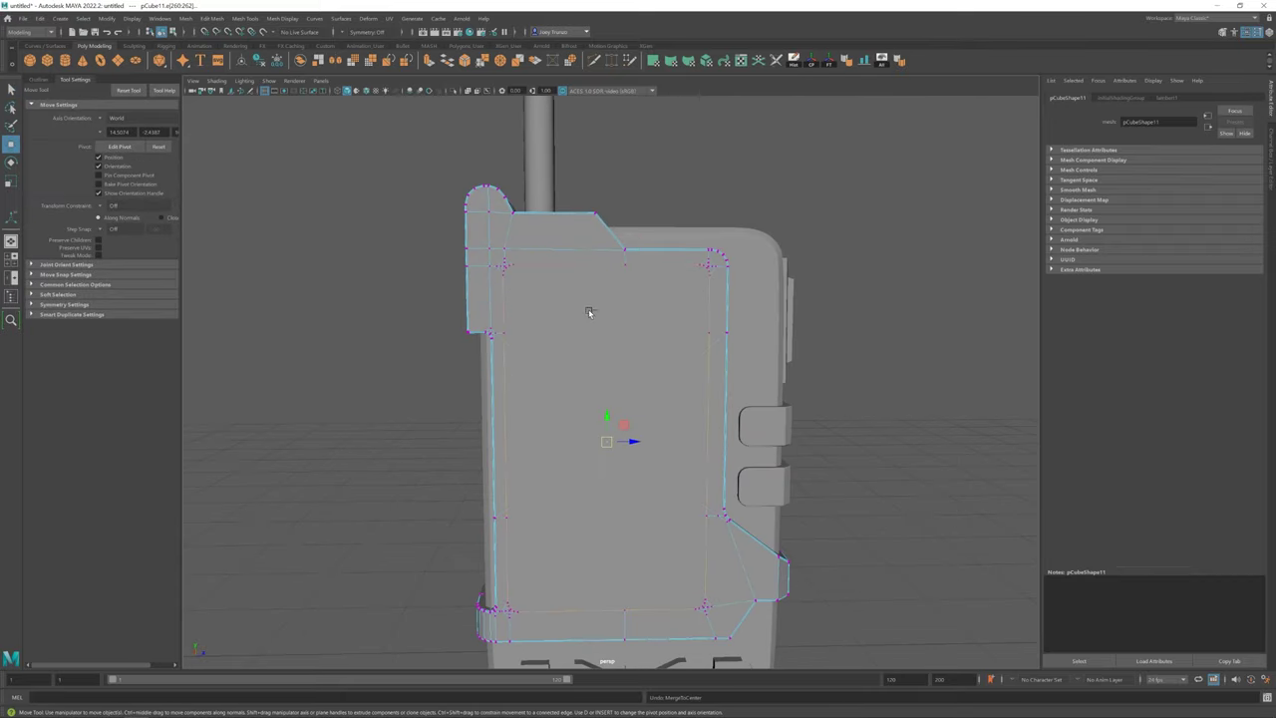
scroll(581, 308, "up", 2)
scroll(598, 345, "up", 3)
right_click_drag(479, 240, 468, 286, "shift")
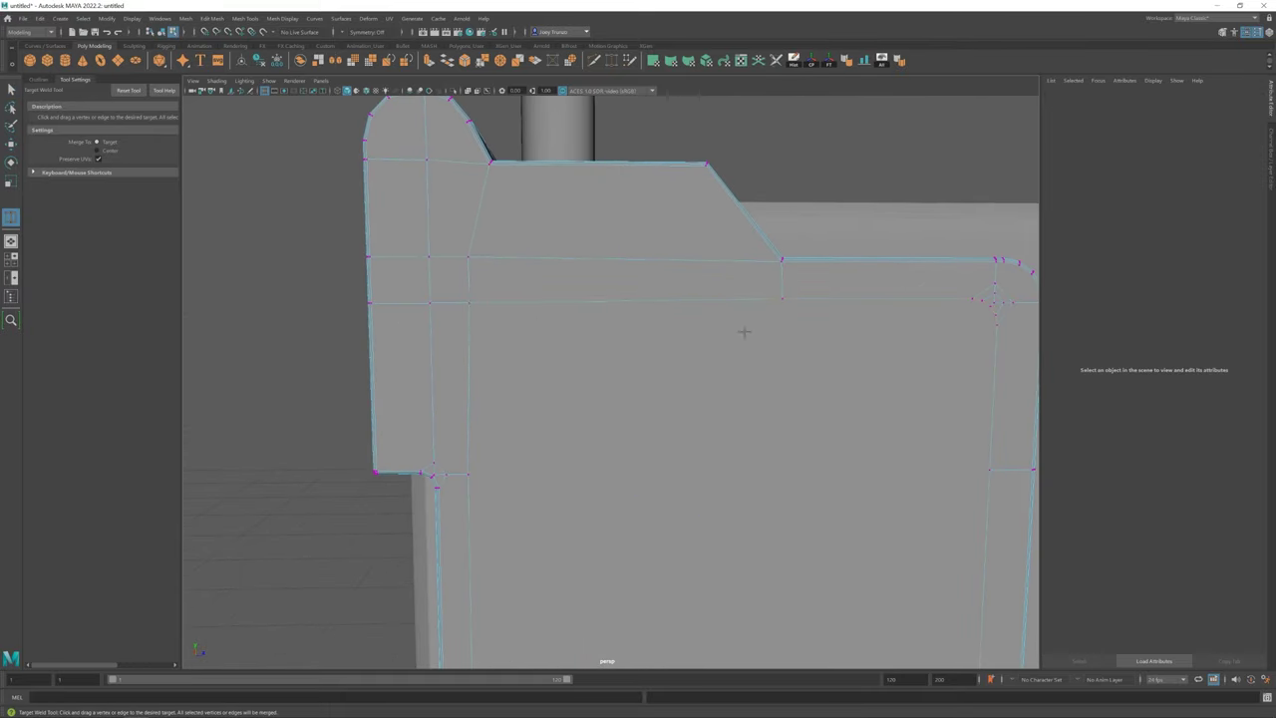
middle_click_drag(743, 332, 615, 279, "alt")
key("ctrl+z")
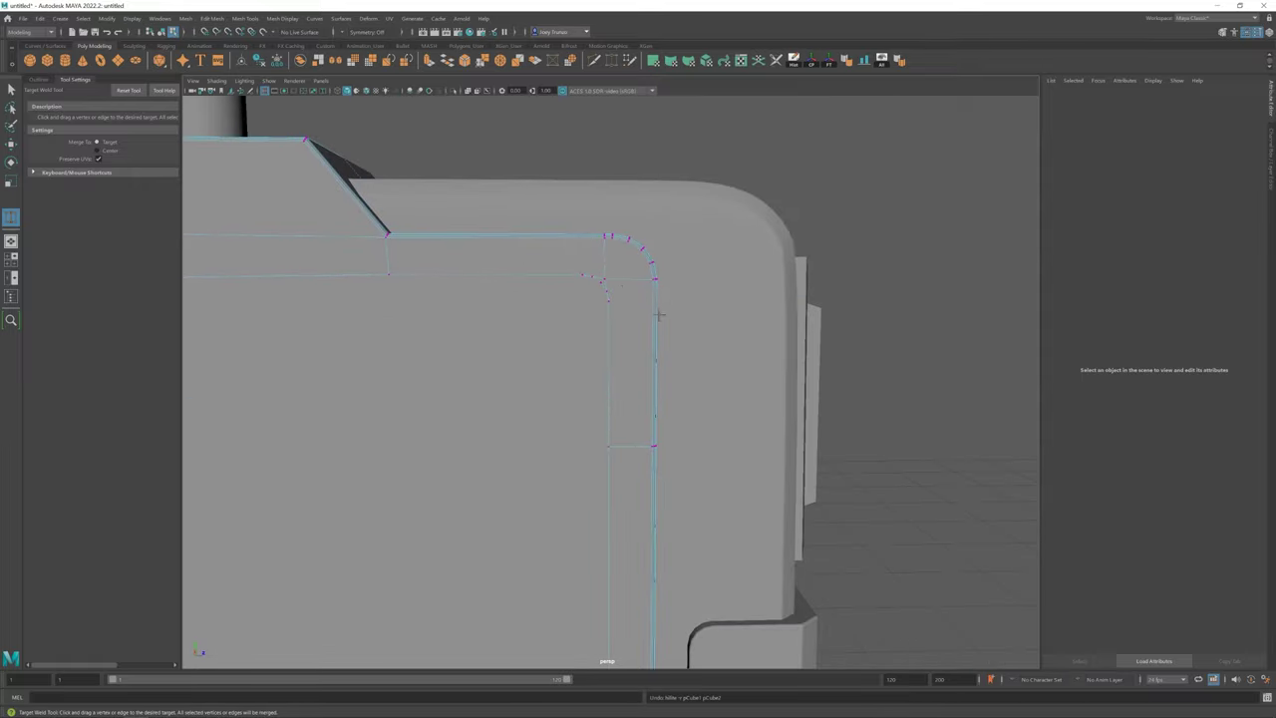
Select the panel's lower-left vertex and top-right inner vertex
scroll(605, 284, "down", 5)
scroll(597, 376, "up", 5)
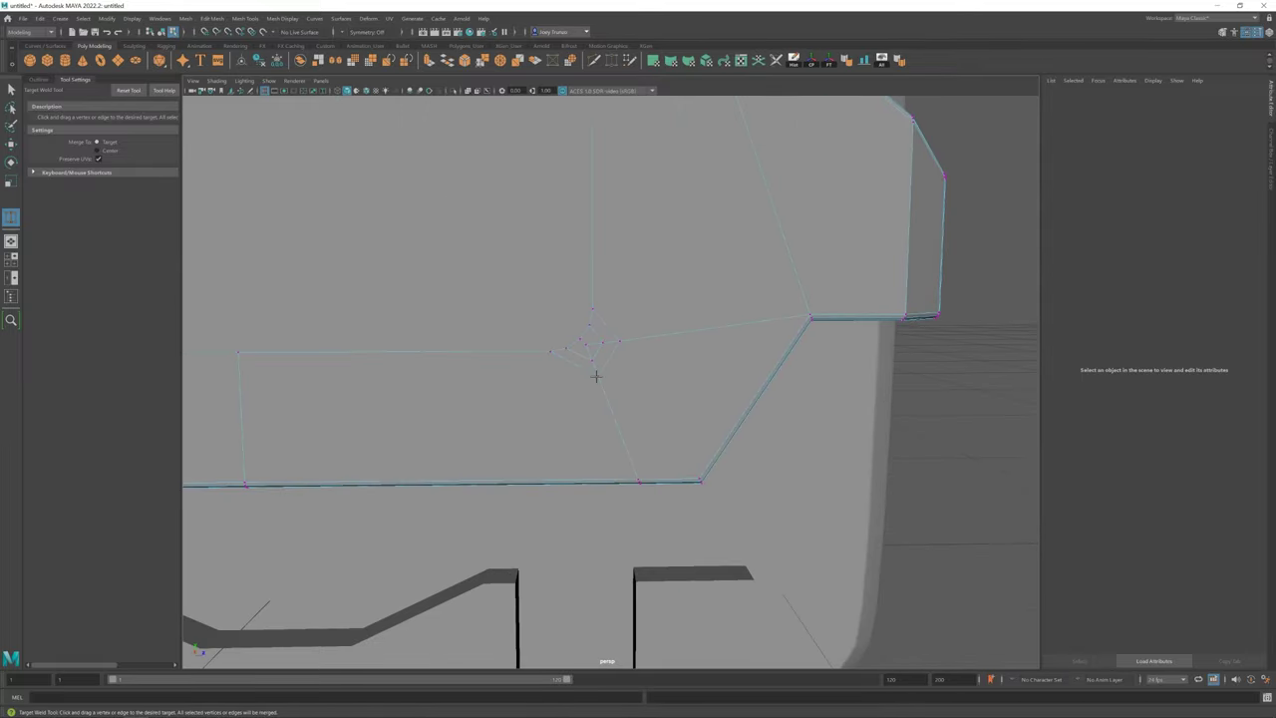
scroll(585, 343, "down", 5)
scroll(499, 376, "up", 5)
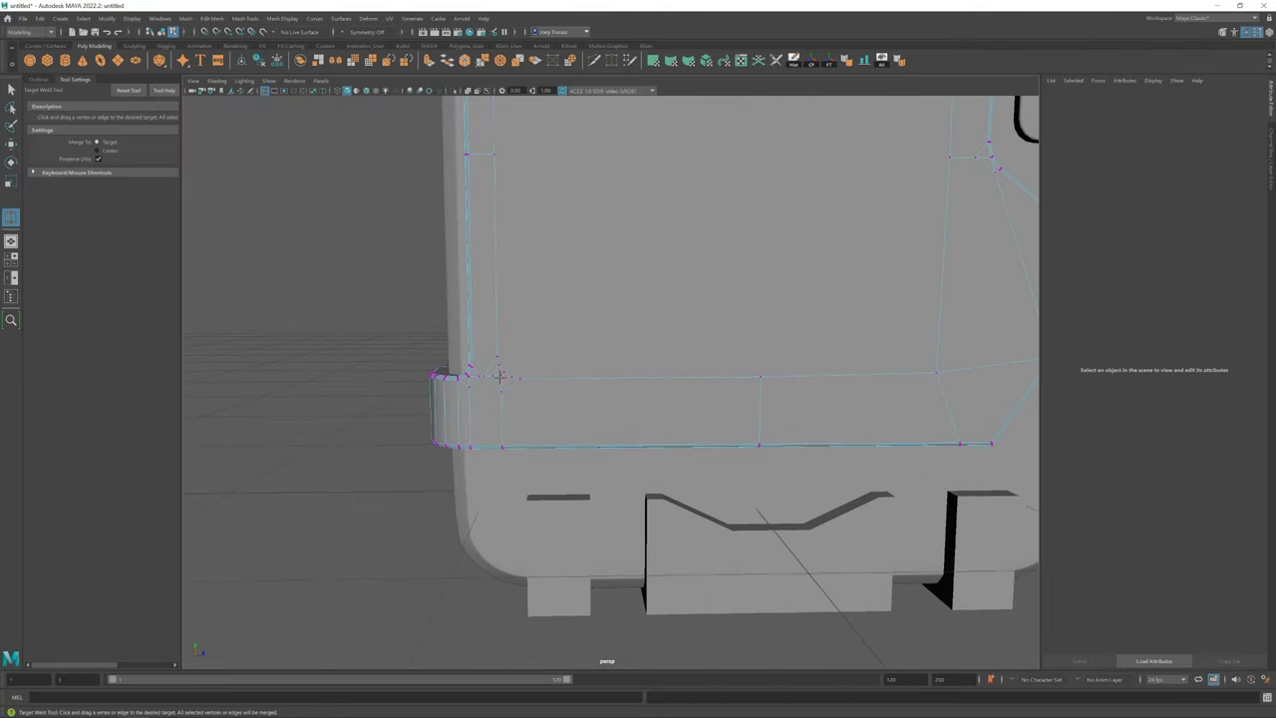
key("w")
scroll(501, 377, "down", 5)
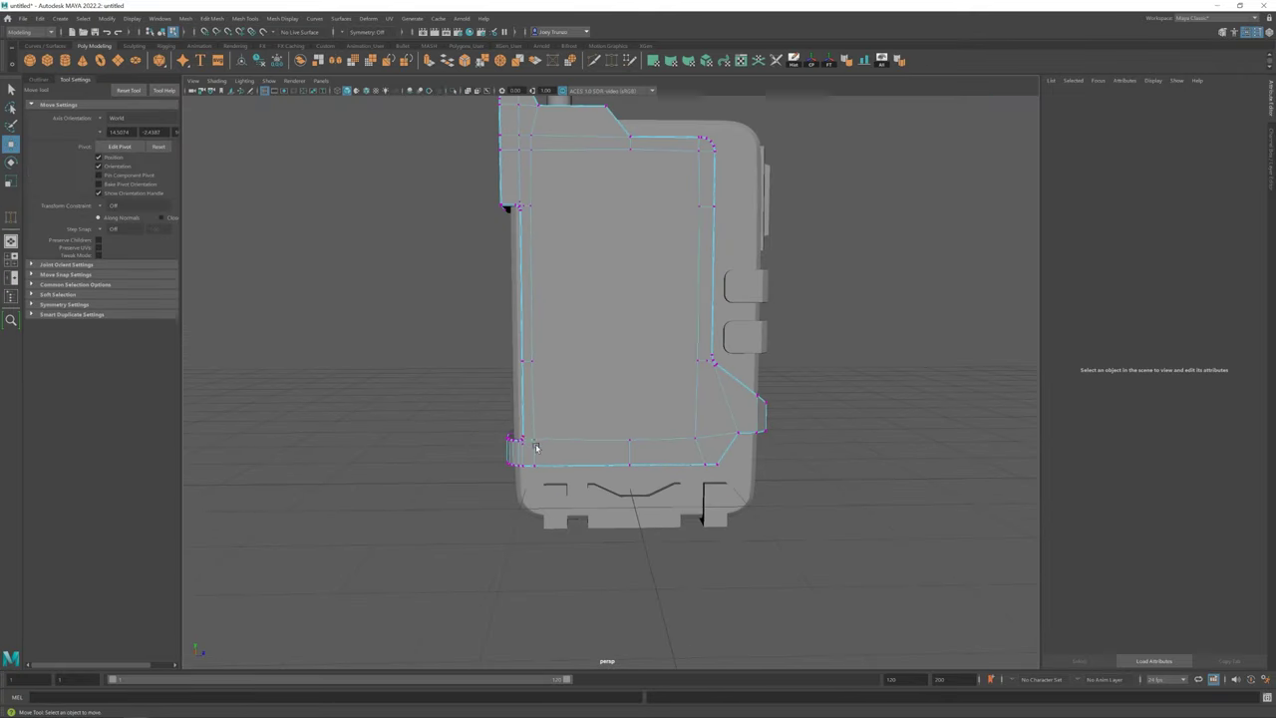
left_click(531, 284)
middle_click_drag(555, 296, 489, 322, "alt")
left_click(631, 165)
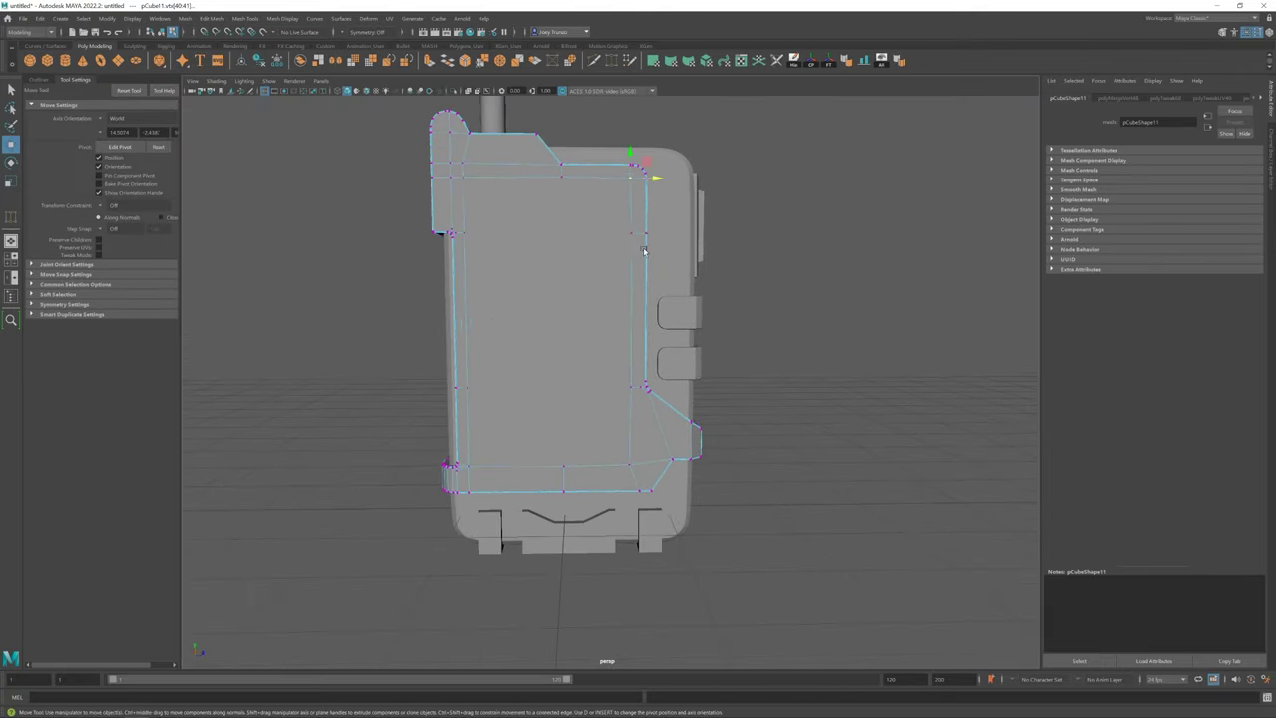
Extrude the panel's inner edge loop and weld the extruded vertices onto the corner
key("ctrl+z")
middle_click_drag(543, 205, 553, 250, "alt")
key("ctrl+e")
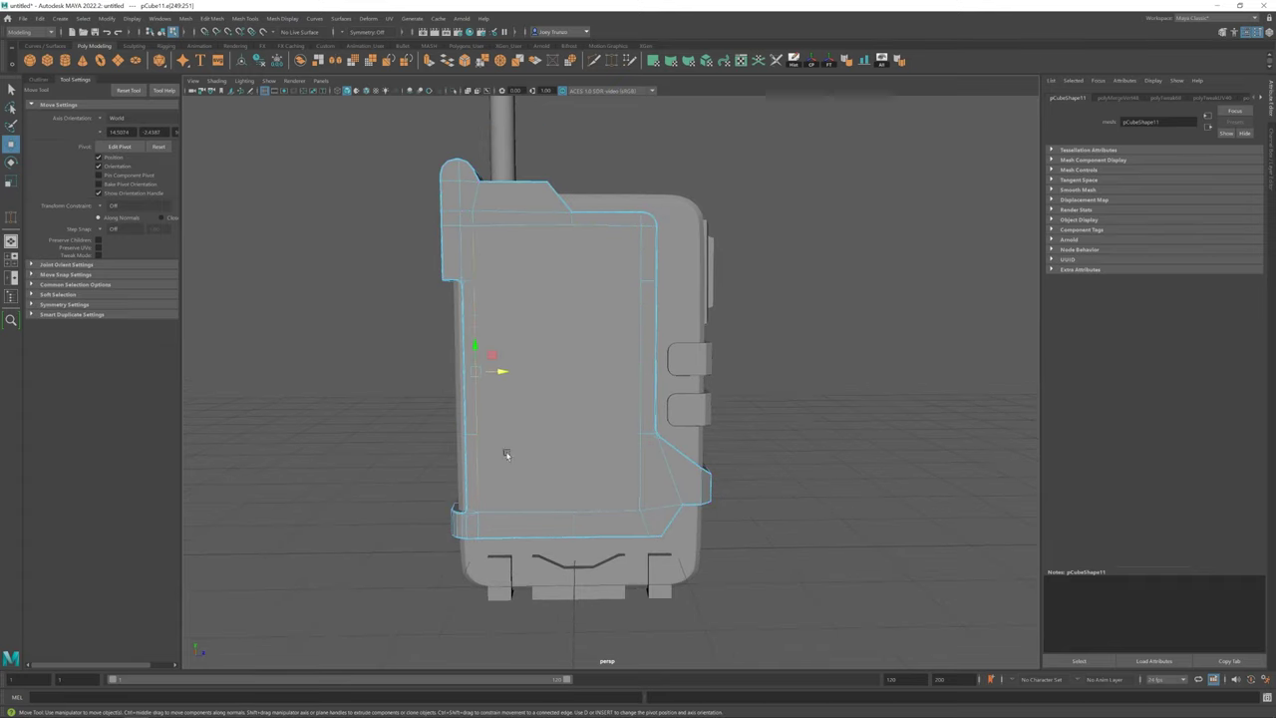
right_click_drag(543, 370, 554, 242, "shift")
left_click_drag(546, 359, 563, 433)
key("w")
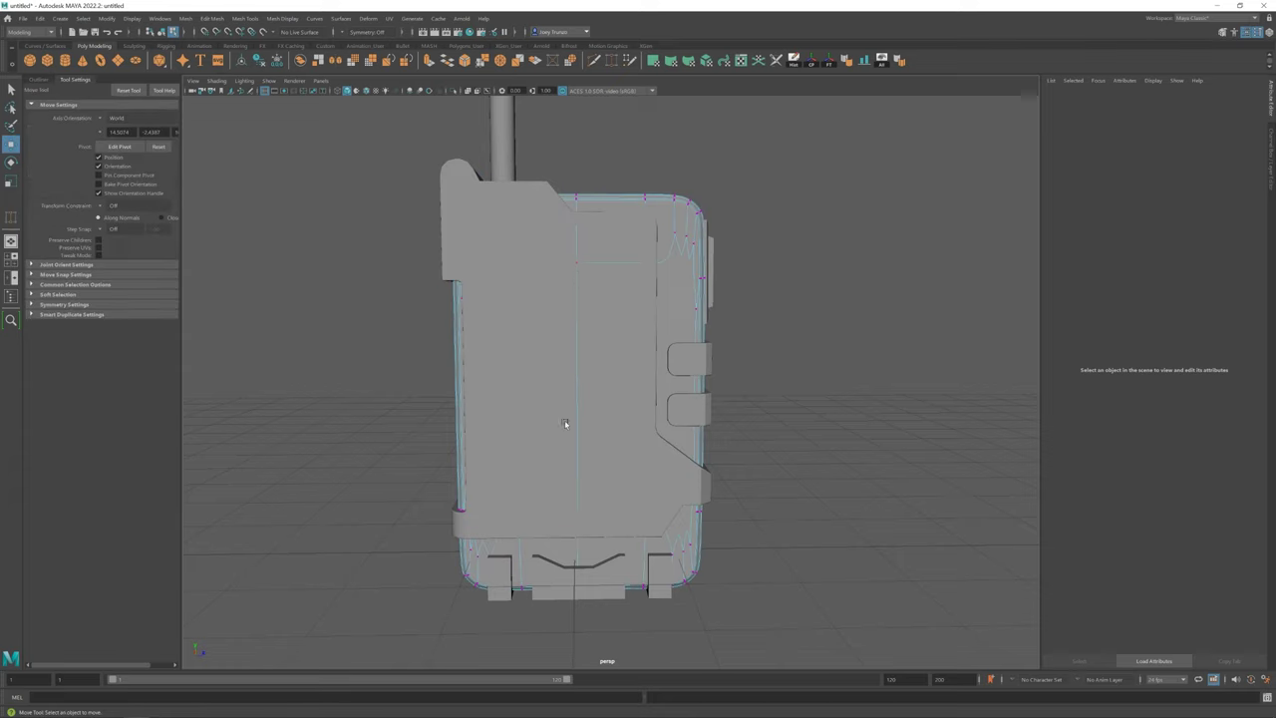
Fill the gap in the side panel with Append to Polygon
left_click(185, 18)
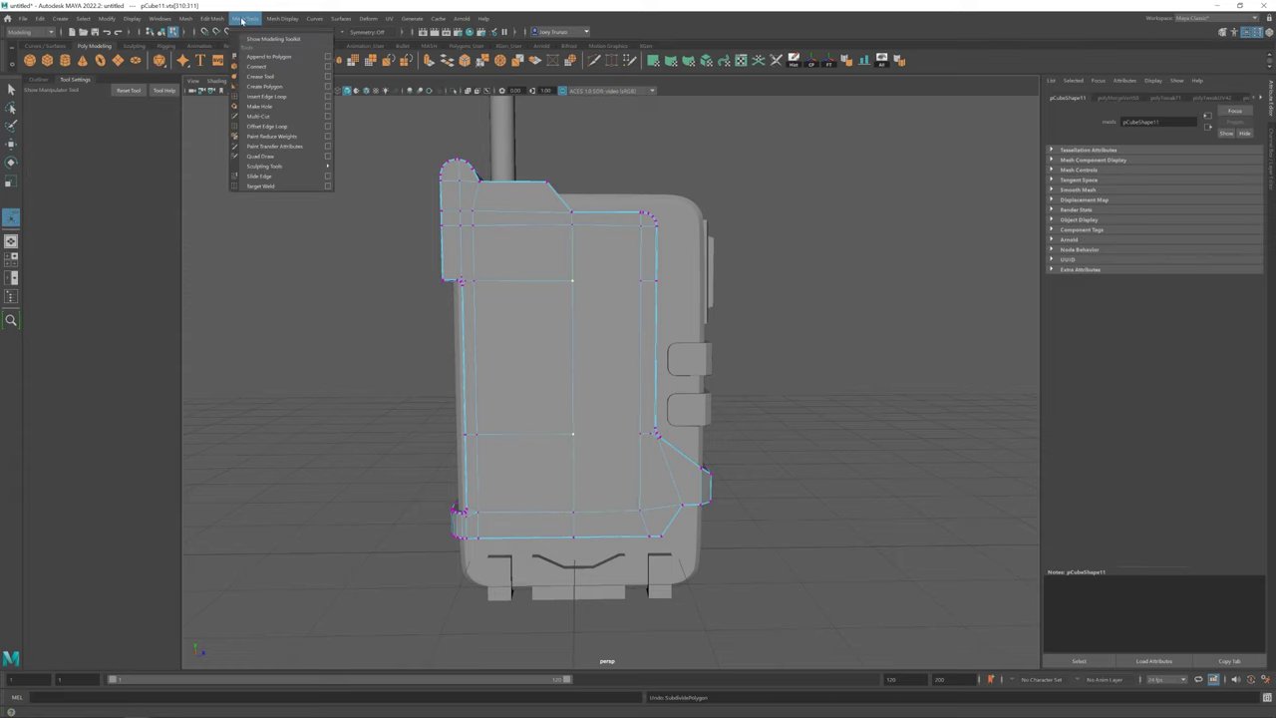
left_click(269, 50)
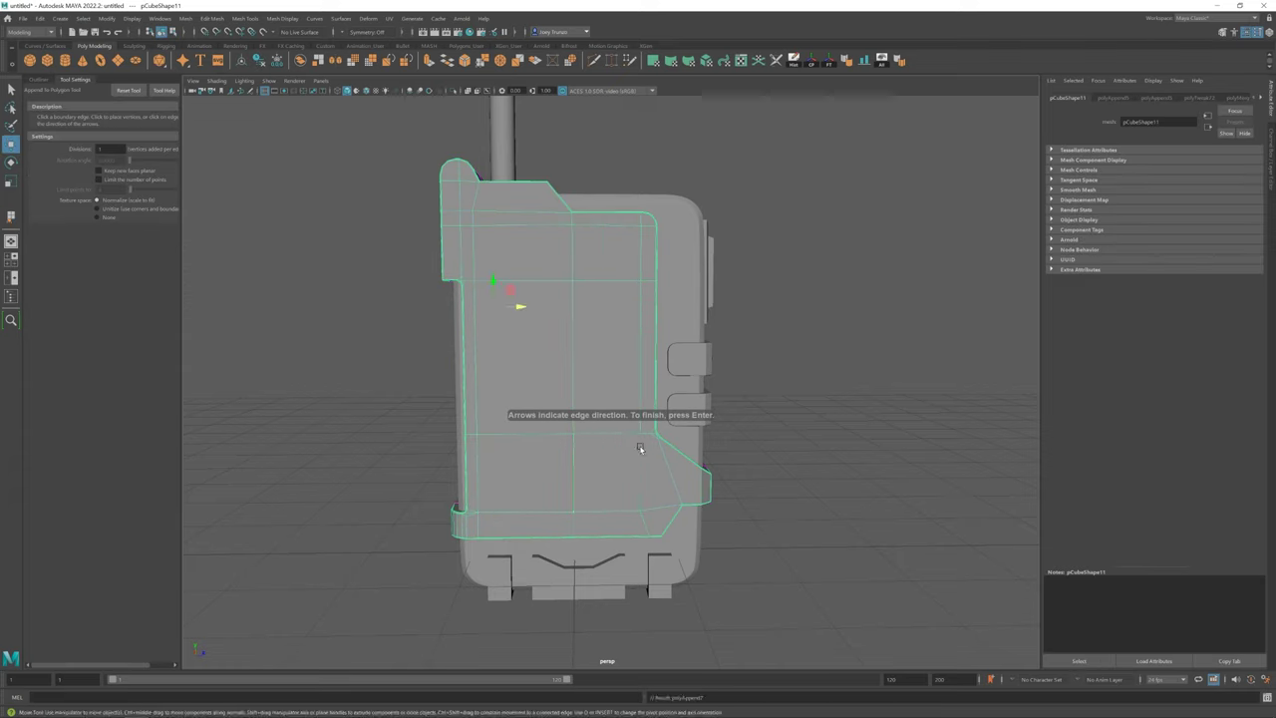
key("w")
Combine both halves of the piece into one mesh
left_click_drag(641, 446, 758, 501, "alt")
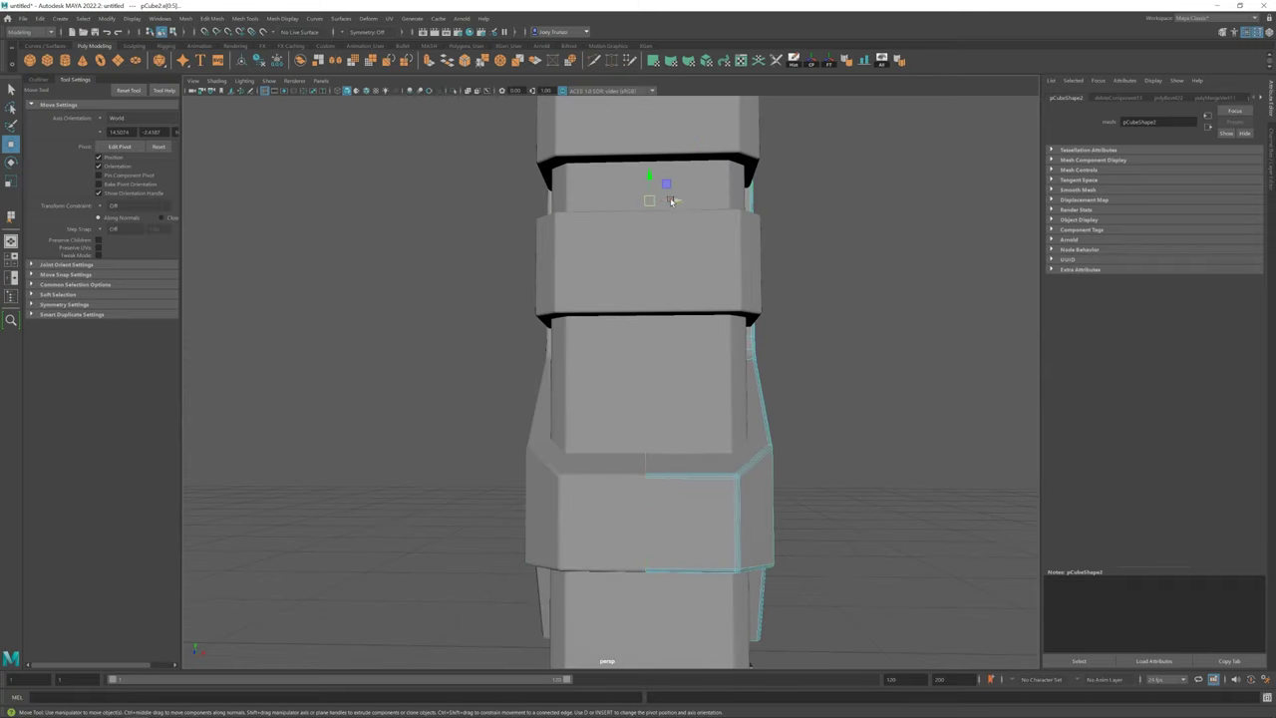
left_click(698, 526, "shift")
left_click(185, 18)
left_click(204, 50)
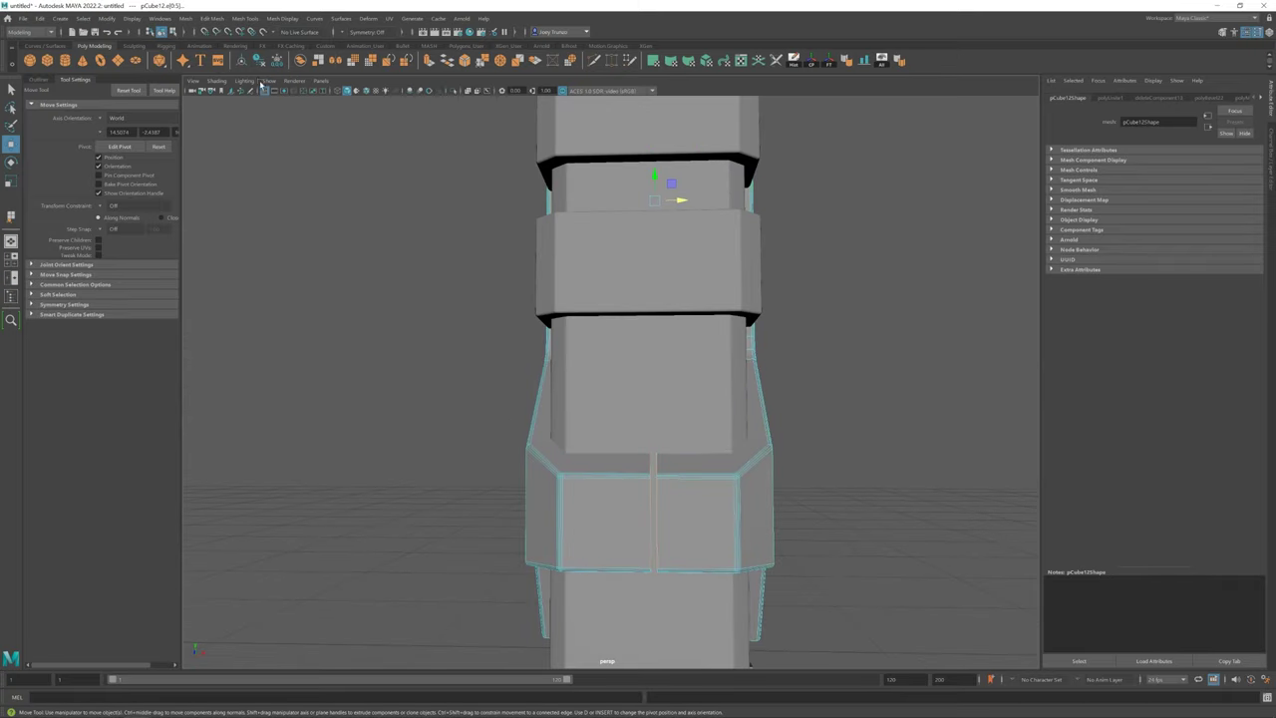
Select a vertical edge near the right end of the stepped strip below the screen
key("f")
mouse_move(794, 313)
left_mouse_down("alt")
mouse_move(666, 325)
mouse_move(617, 357)
left_mouse_up("alt")
scroll(617, 356, "up", 5)
left_click(649, 401)
scroll(649, 402, "up", 3)
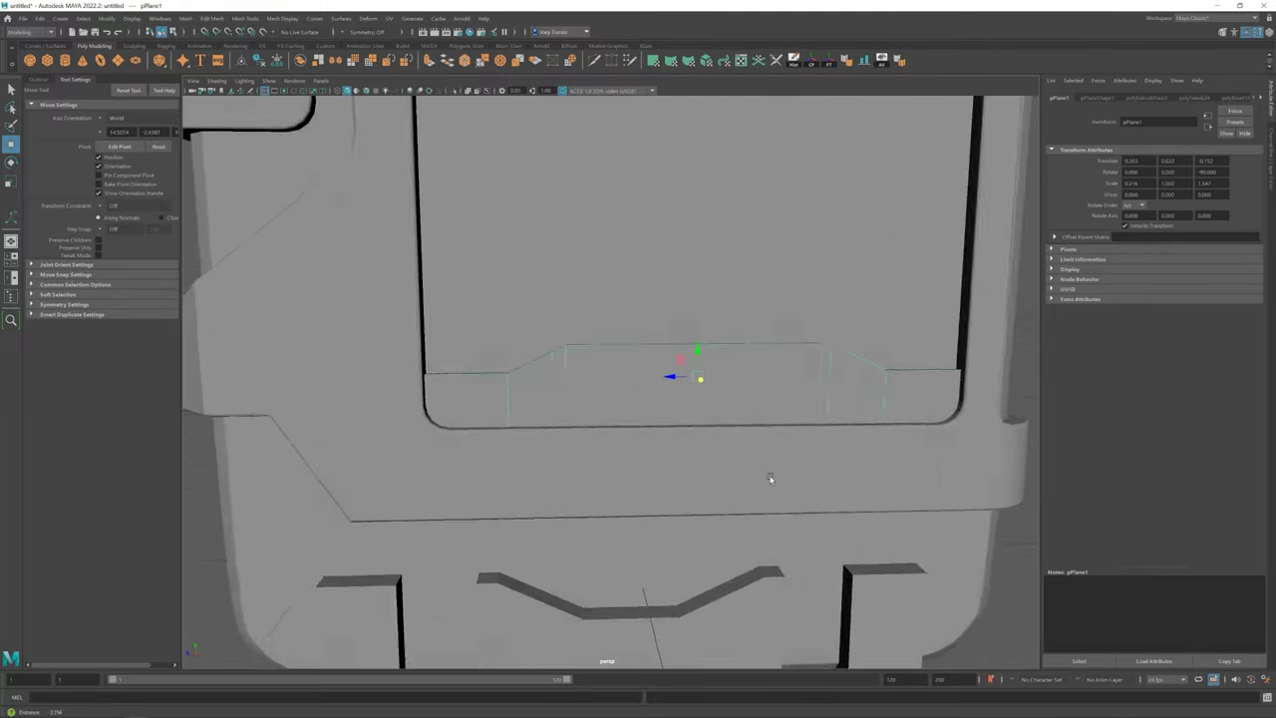
left_click_drag(770, 479, 612, 356, "alt")
right_click_drag(612, 356, 568, 356)
left_click(586, 364)
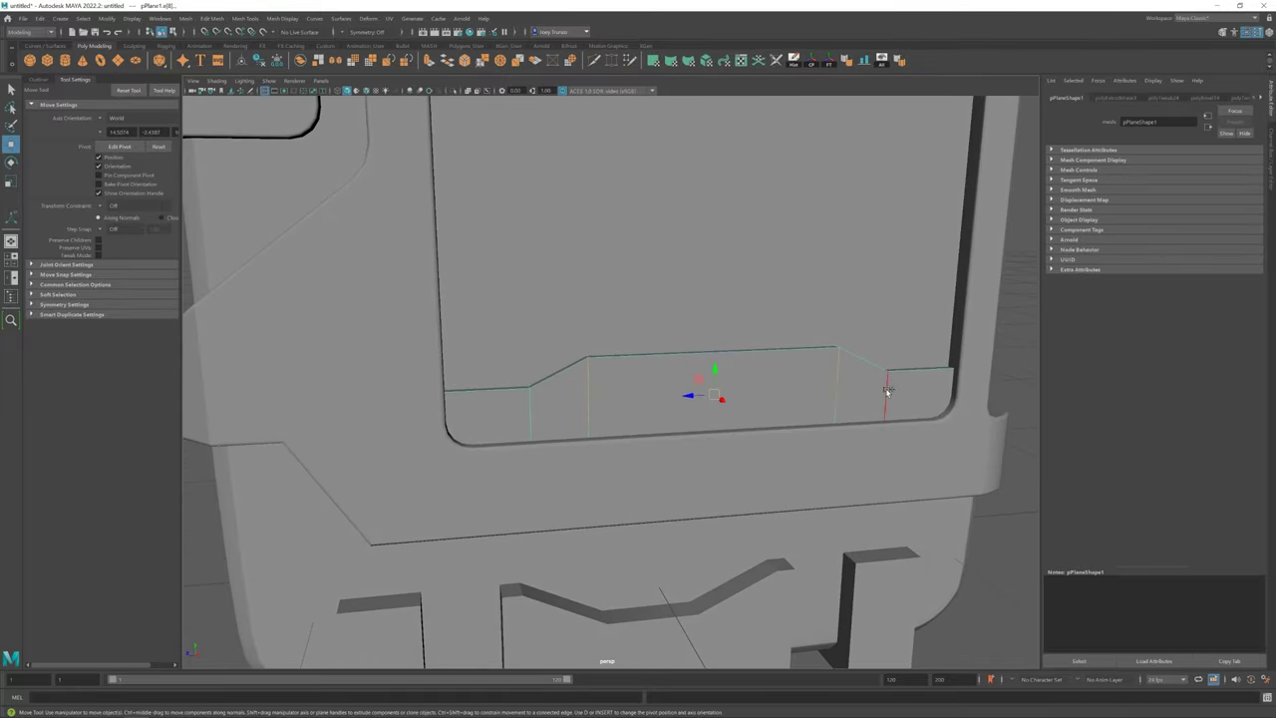
Bevel the strip's vertical and diagonal edges with 2 segments
left_click(211, 18)
left_click(240, 48)
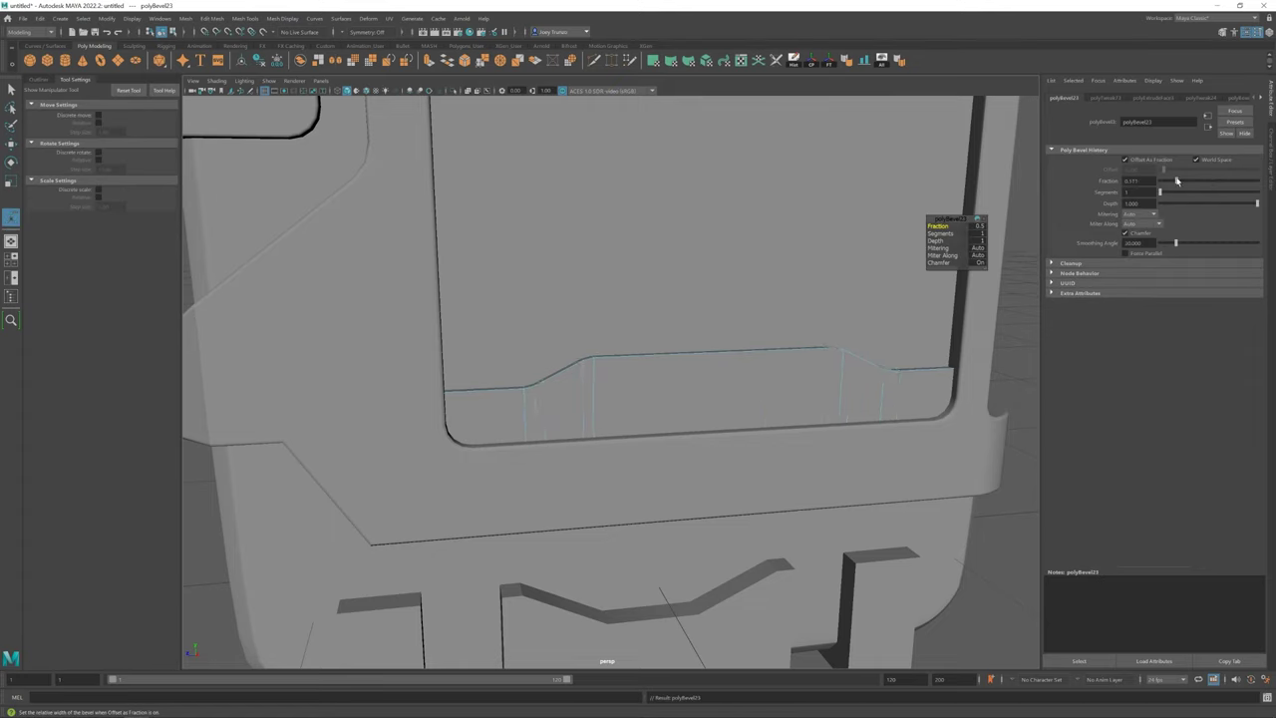
left_click(538, 387)
key("w")
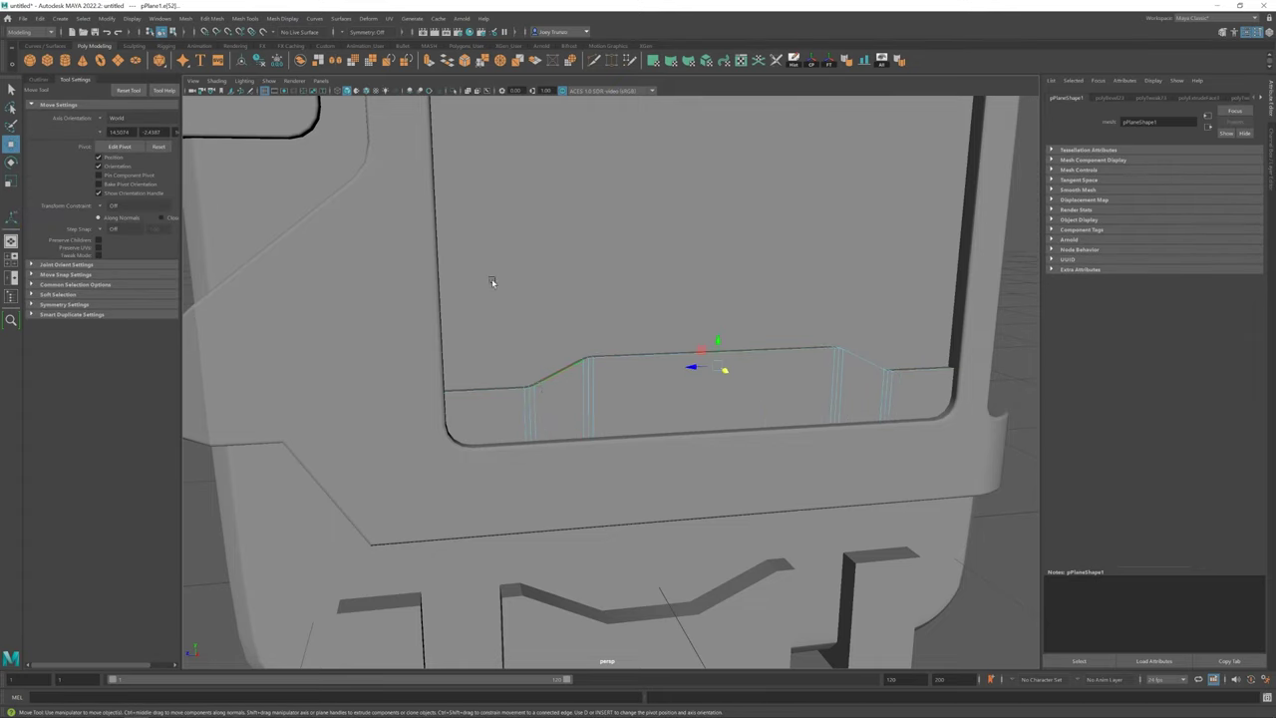
left_click(212, 18)
left_click(240, 48)
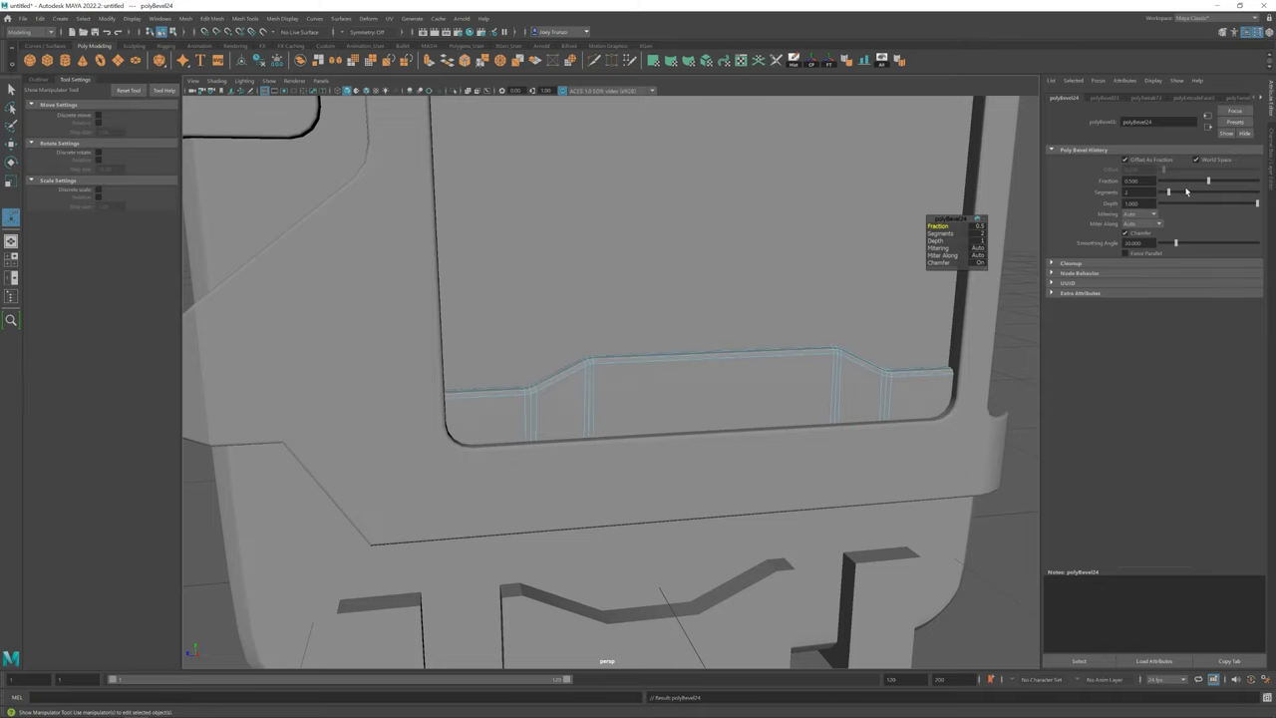
key("q")
Clear the selection and select the bottom notch piece to bevel next
key("F8")
scroll(799, 374, "down", 5)
scroll(715, 465, "down", 3)
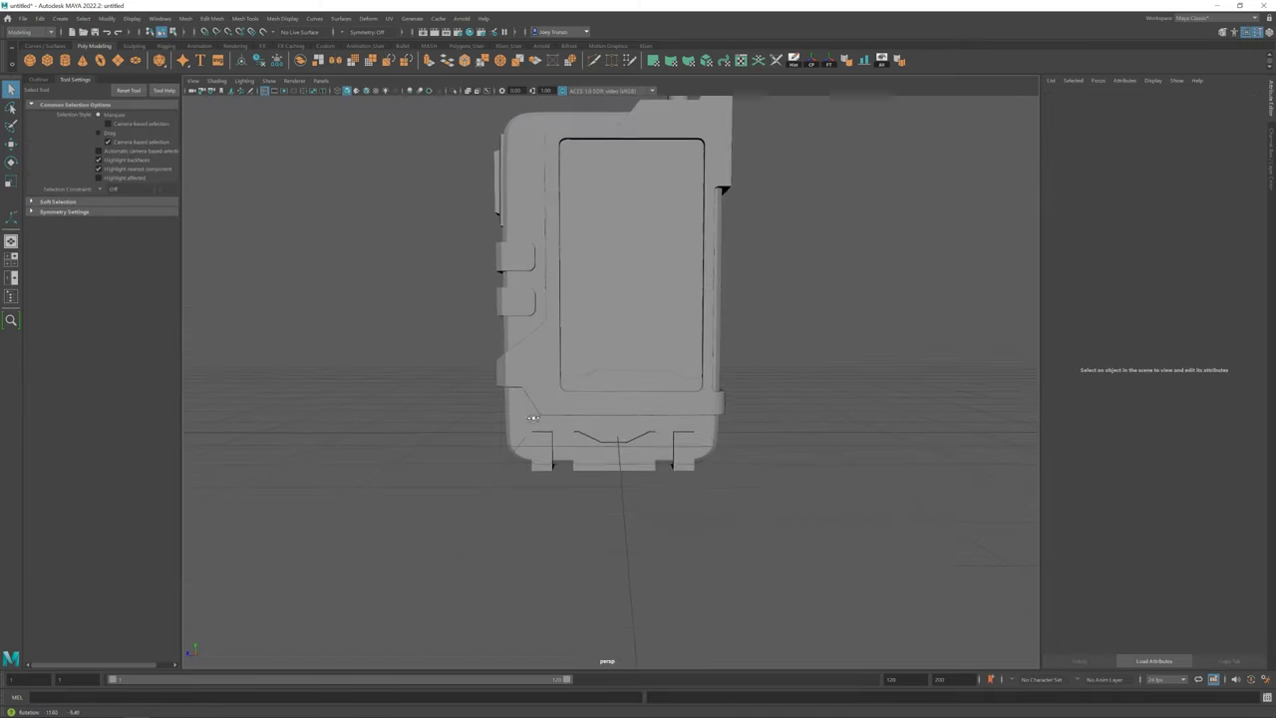
scroll(630, 460, "up", 4)
left_click_drag(627, 386, 863, 350, "alt")
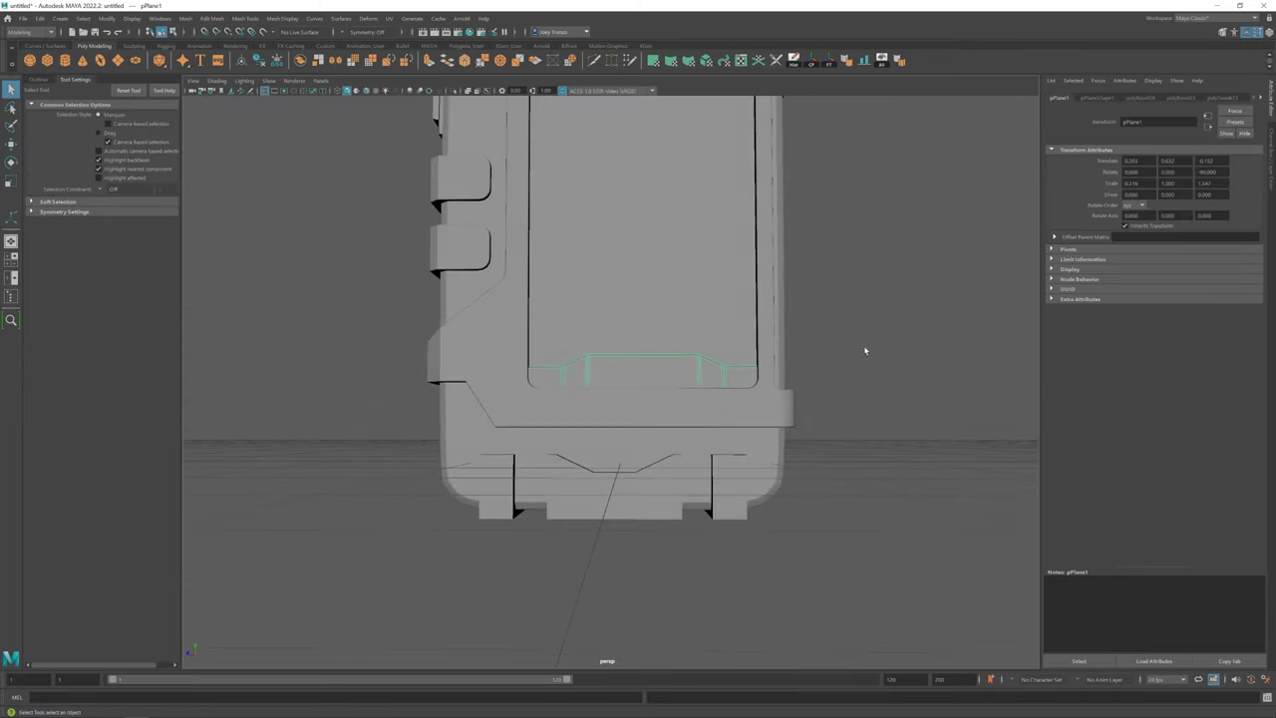
left_click(863, 350)
scroll(863, 350, "down", 4)
mouse_move(628, 379)
left_mouse_down("alt")
mouse_move(721, 369)
mouse_move(612, 442)
mouse_move(653, 451)
mouse_move(598, 449)
mouse_move(613, 367)
left_mouse_up("alt")
key("w")
left_click(653, 450)
scroll(598, 448, "up", 5)
Bevel the base foot's bottom edges at about 0.18 width and inspect it
left_click(211, 18)
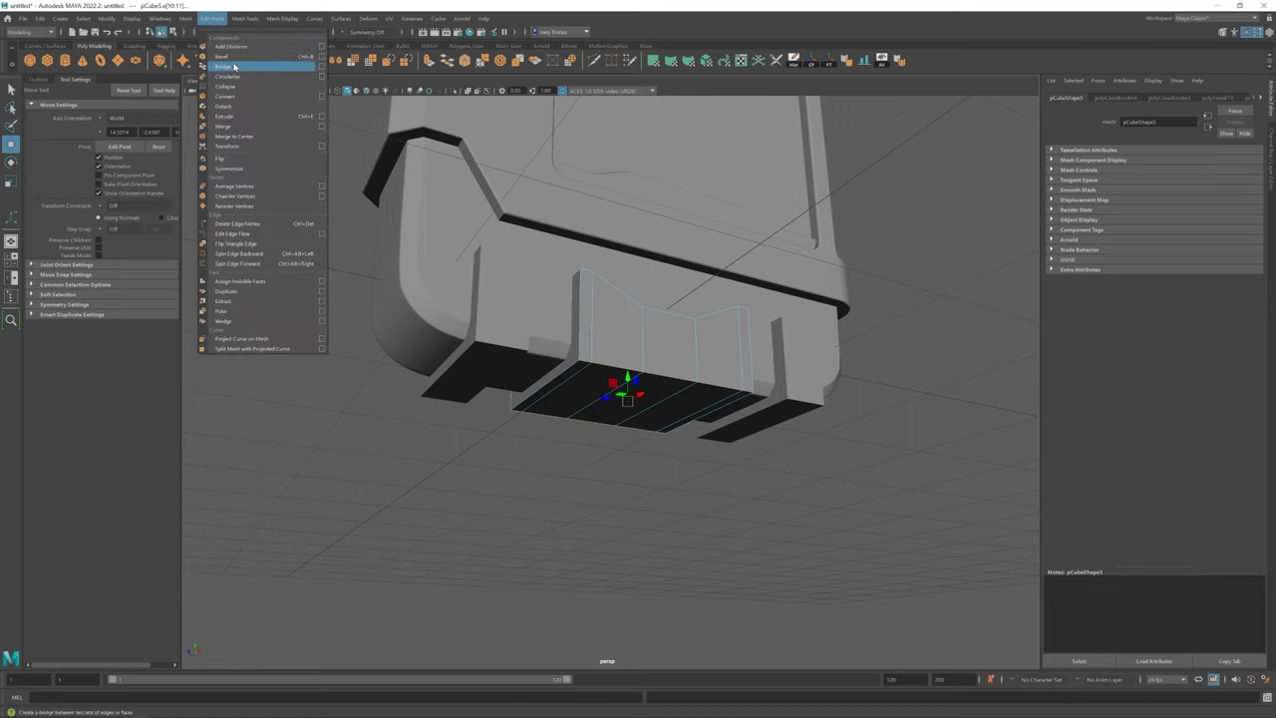
left_click(239, 63)
left_click_drag(1208, 181, 1178, 182)
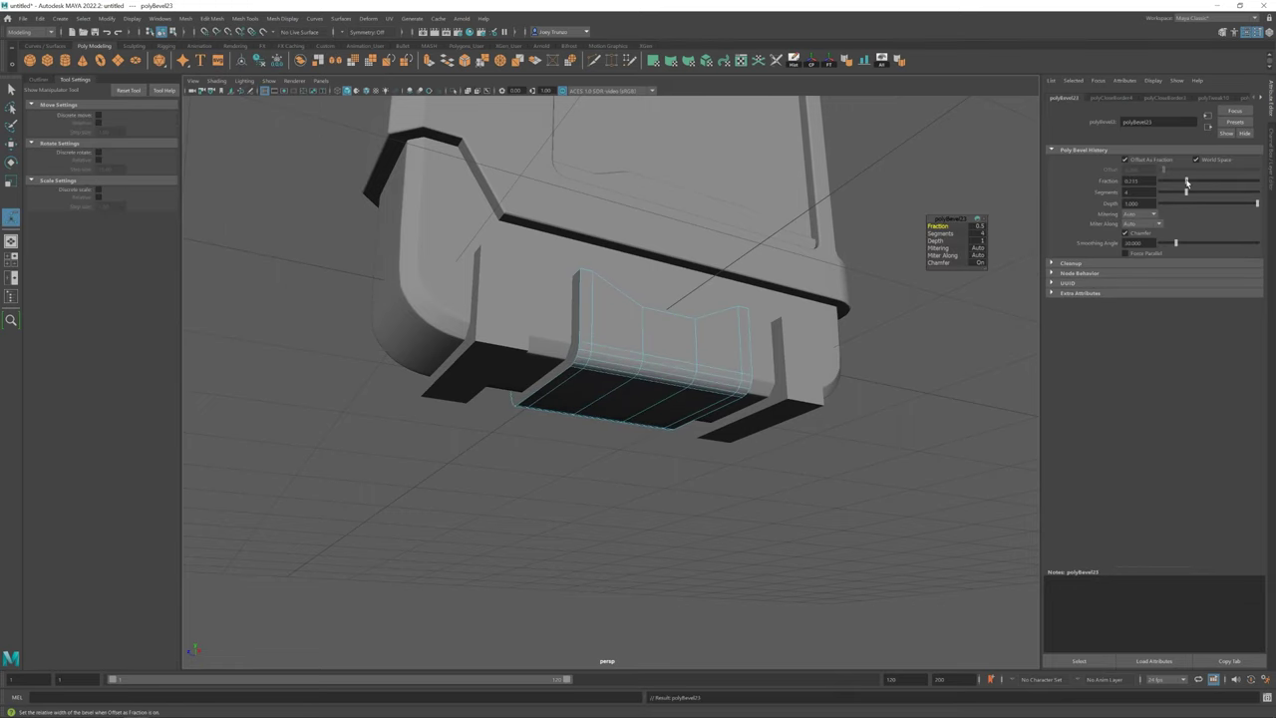
mouse_move(618, 339)
left_mouse_down("alt")
mouse_move(638, 299)
mouse_move(627, 469)
left_mouse_up("alt")
key("q")
scroll(508, 474, "up", 2)
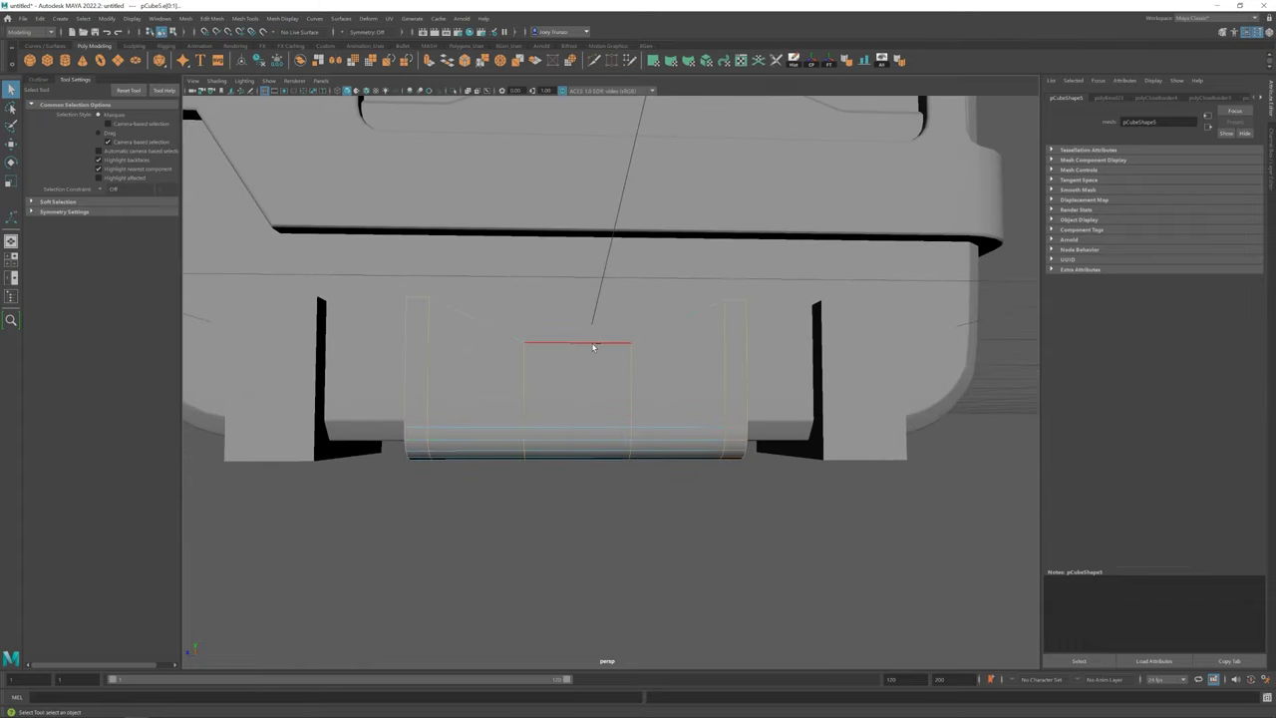
mouse_move(505, 338)
left_mouse_down("alt")
mouse_move(738, 355)
mouse_move(617, 346)
left_mouse_up("alt")
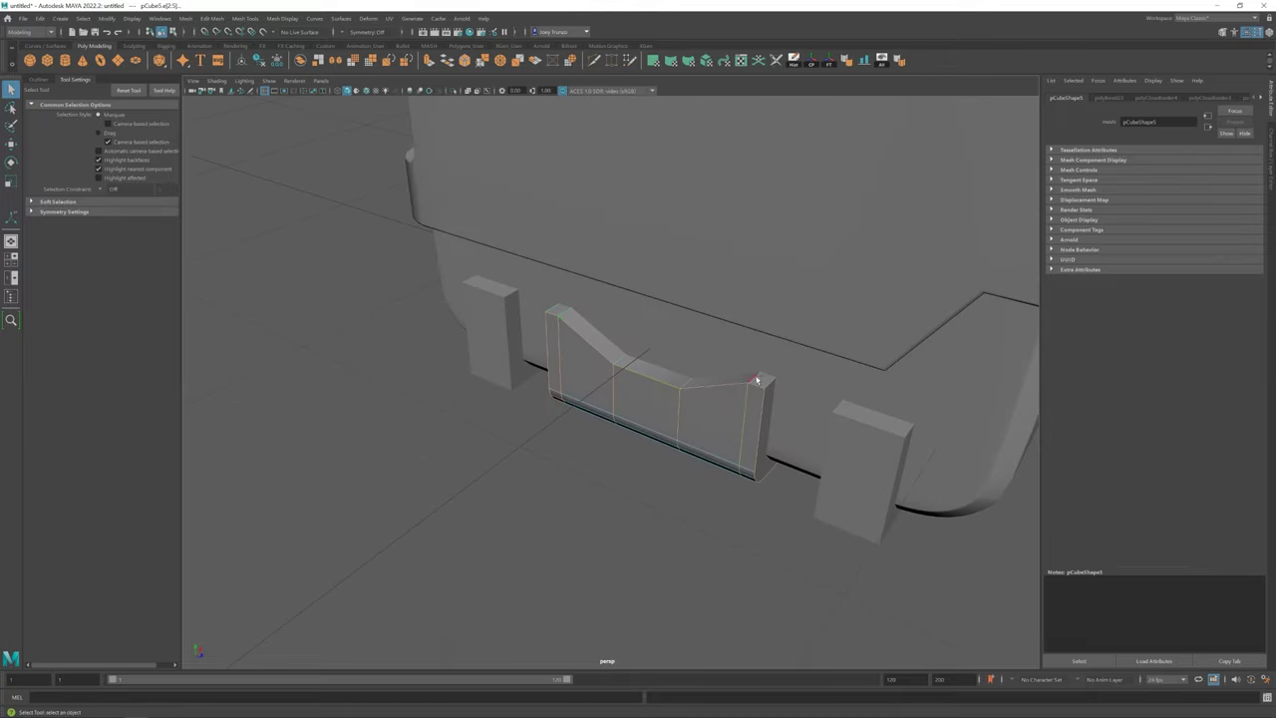
mouse_move(547, 310)
left_mouse_down("alt")
mouse_move(691, 436)
mouse_move(664, 412)
left_mouse_up("alt")
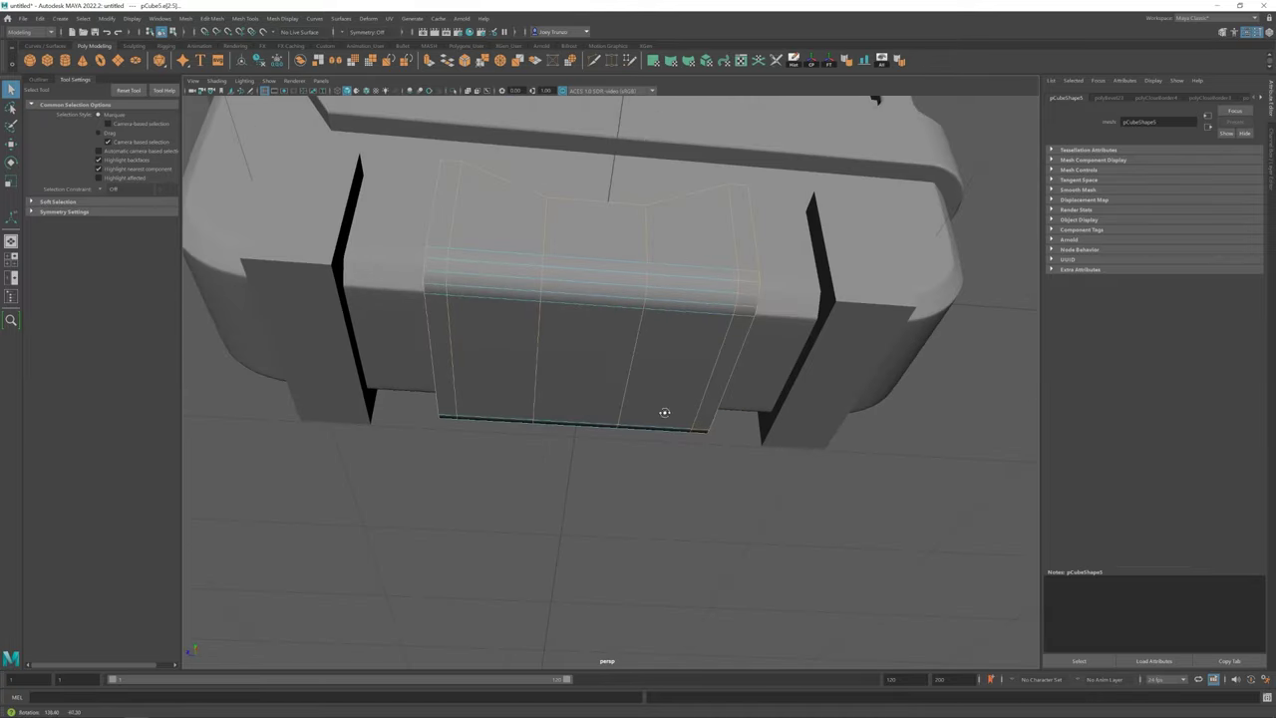
left_click_drag(464, 354, 707, 311, "alt")
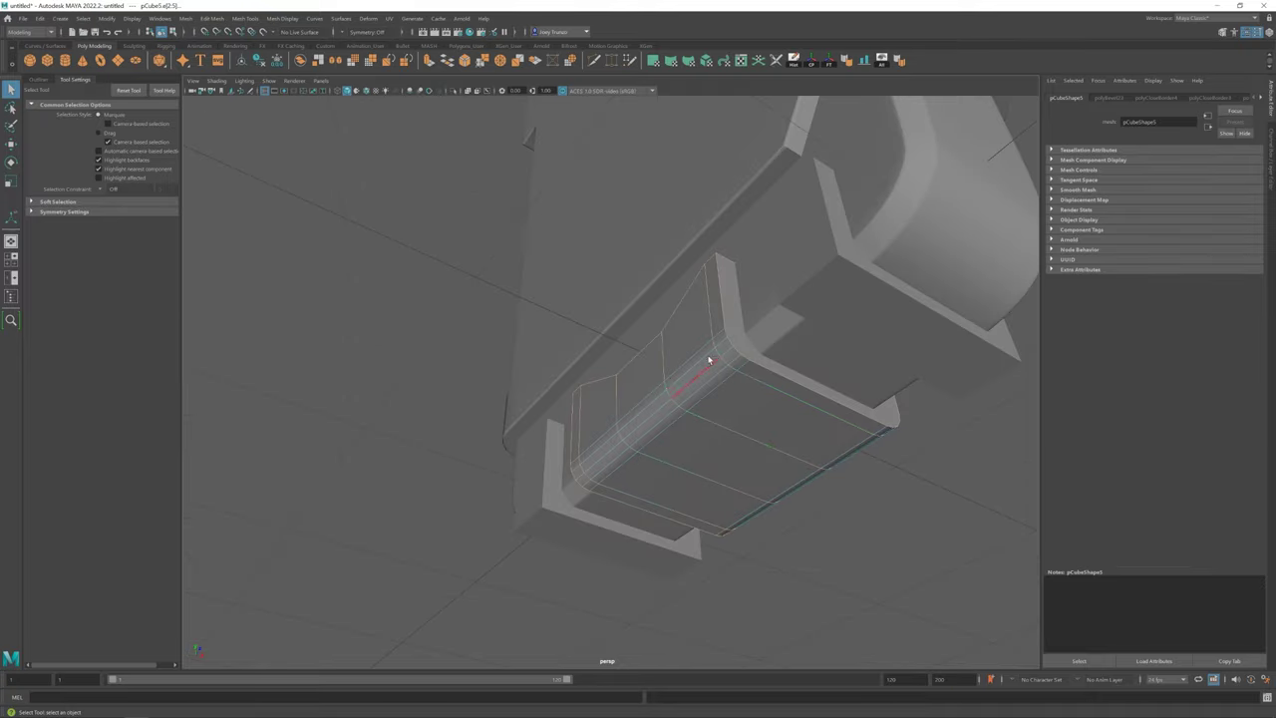
left_click_drag(600, 473, 710, 465, "alt")
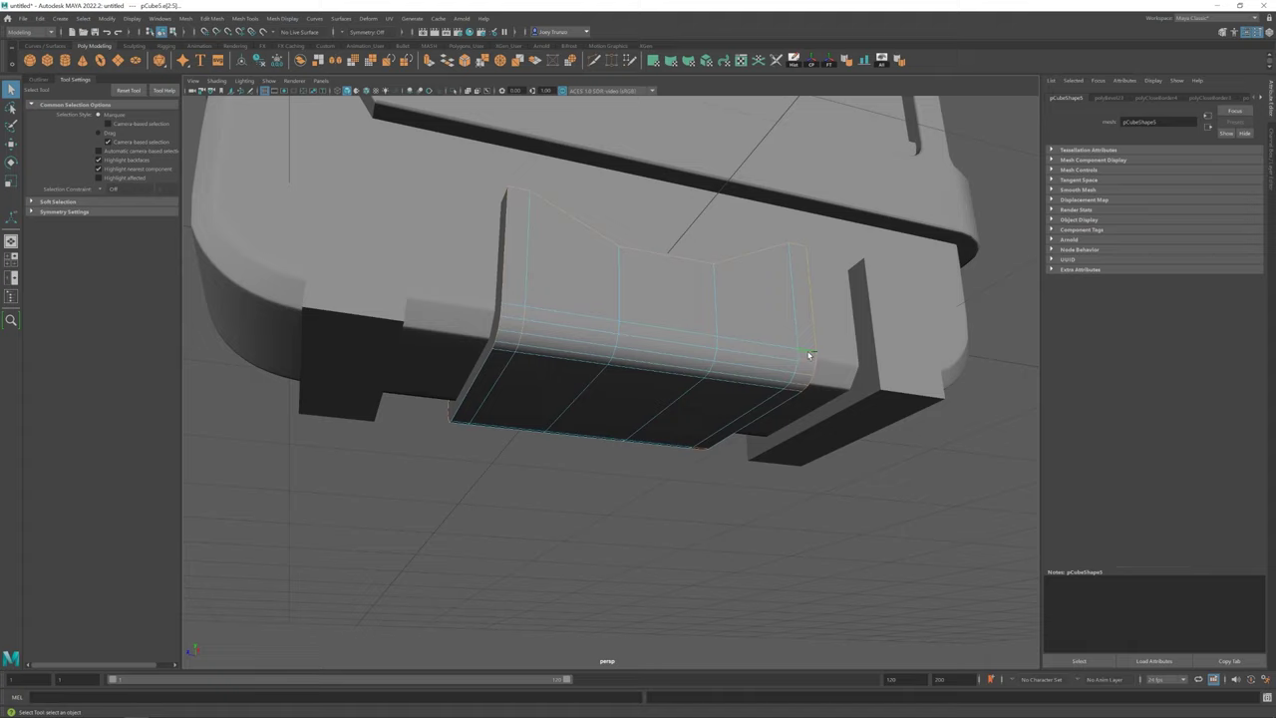
left_click_drag(521, 329, 571, 287, "alt")
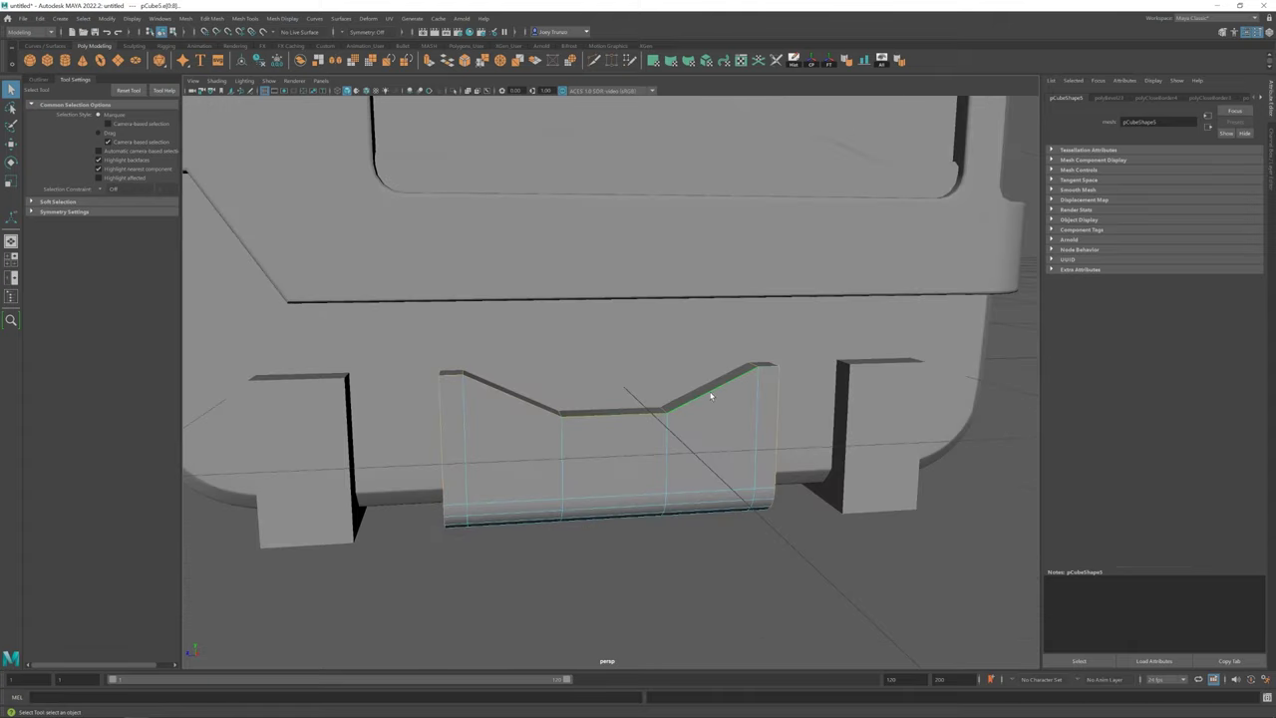
Bevel another set of edges on the bottom piece, then clear the selection
scroll(781, 405, "down", 5)
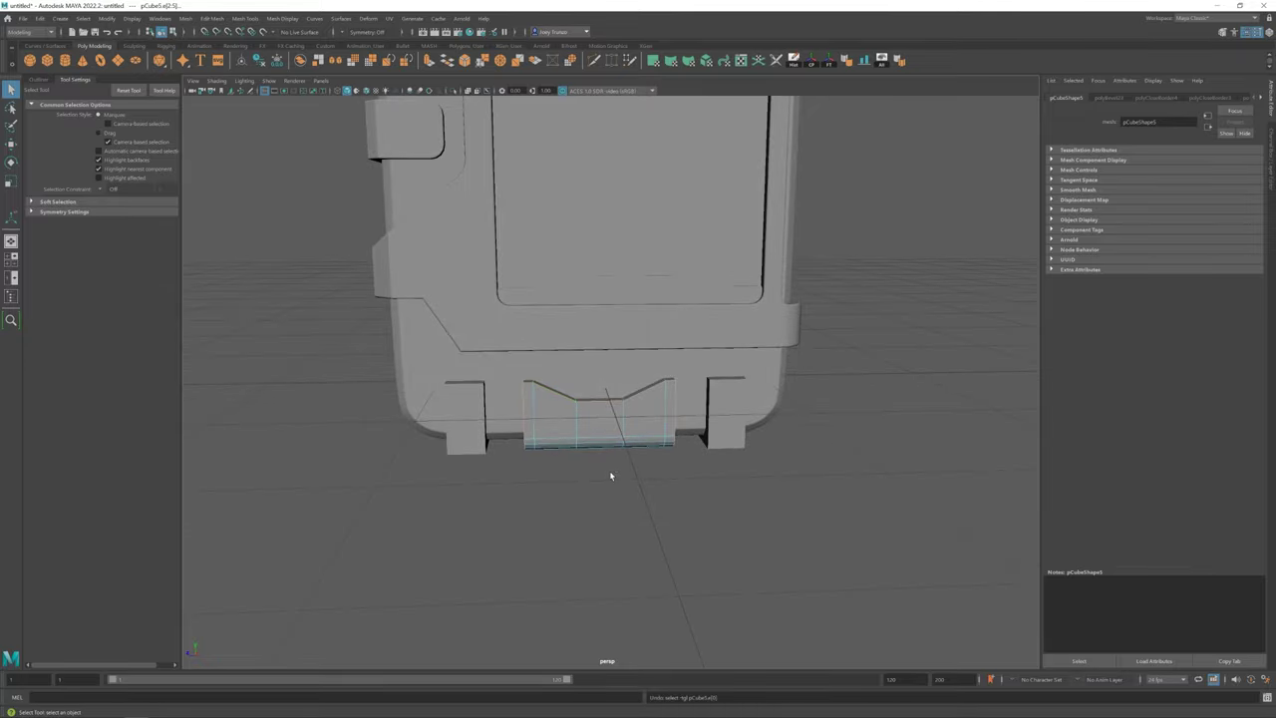
scroll(624, 463, "up", 2)
mouse_move(685, 384)
left_mouse_down("alt")
mouse_move(584, 465)
mouse_move(587, 285)
mouse_move(618, 390)
mouse_move(664, 419)
left_mouse_up("alt")
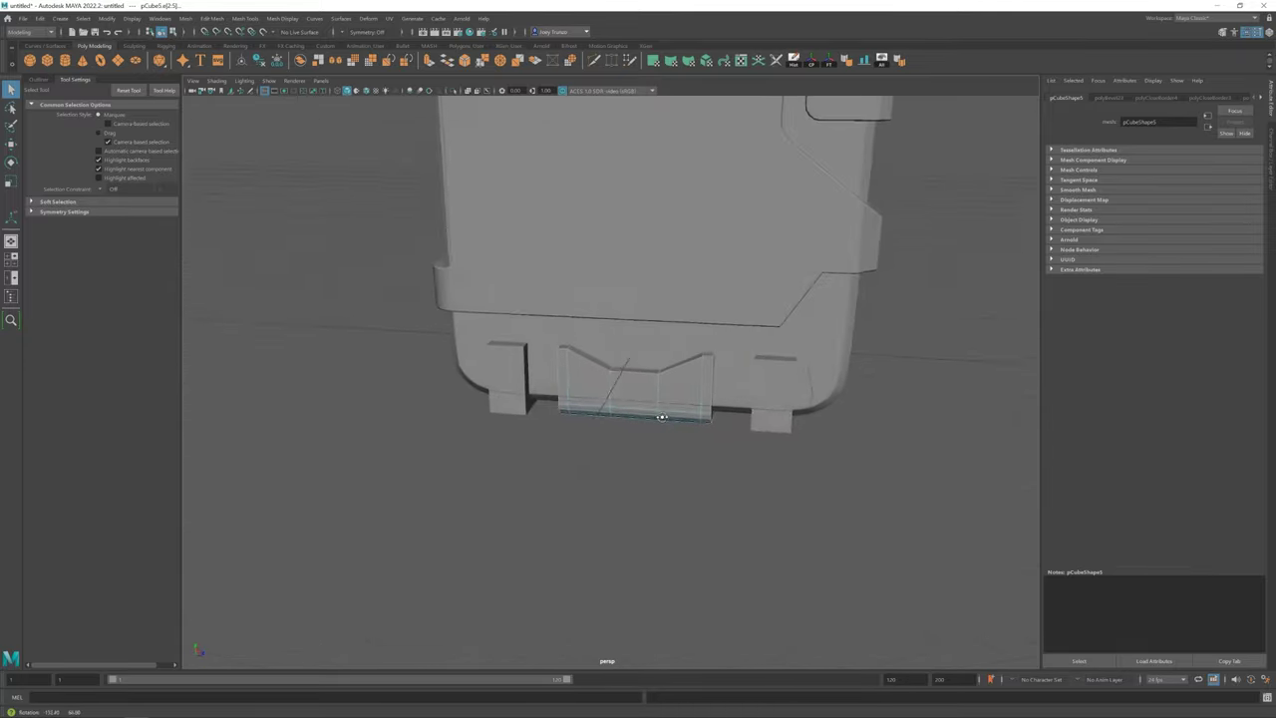
left_click_drag(561, 365, 558, 398, "alt")
left_click(211, 18)
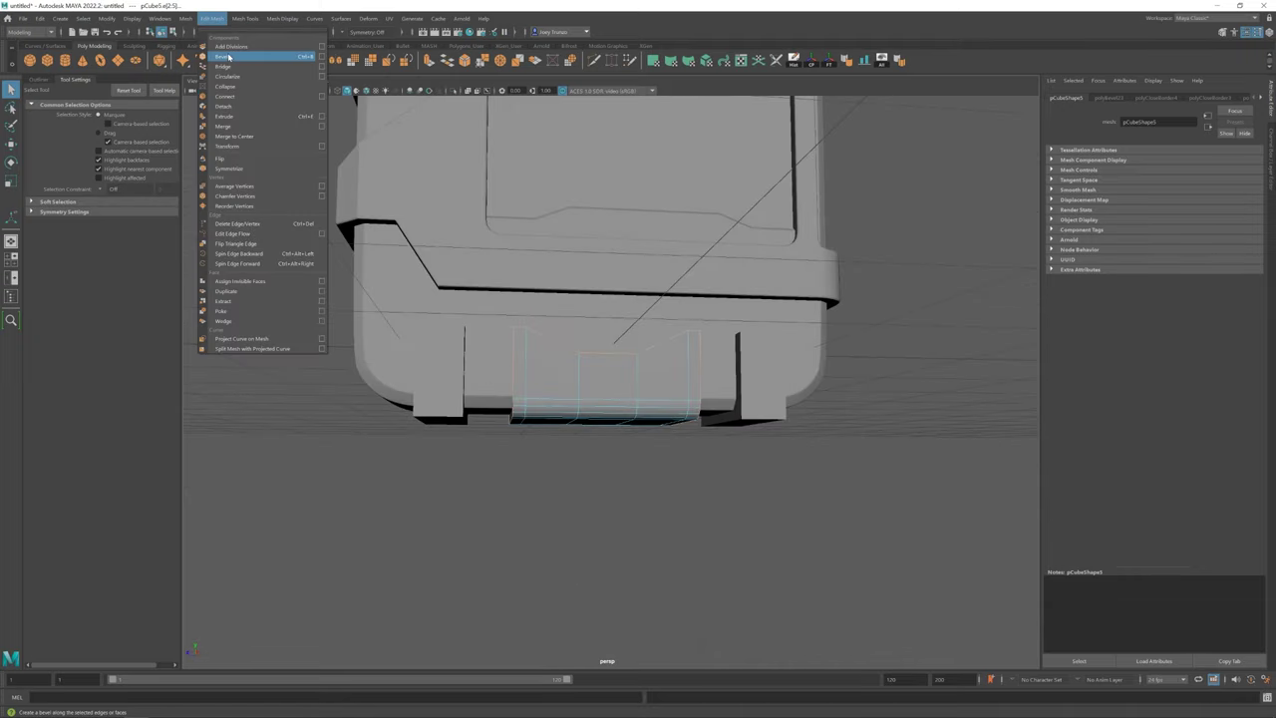
left_click(239, 56)
key("w")
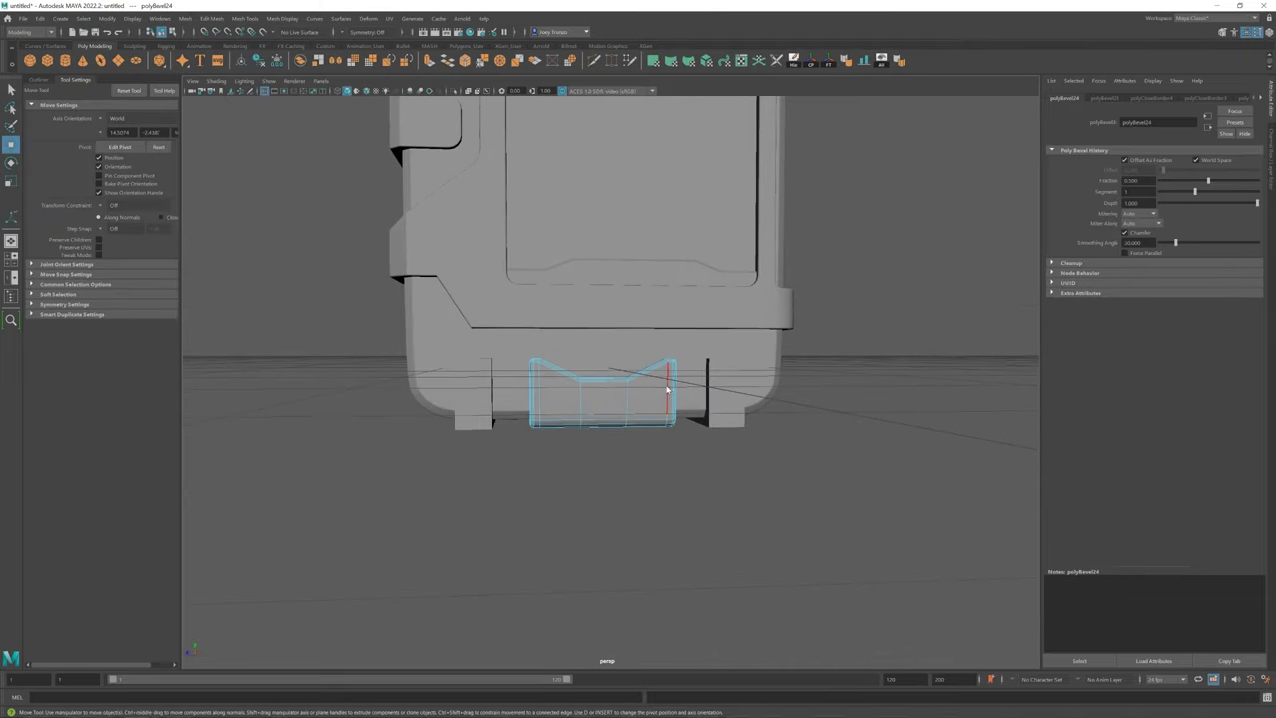
left_click(601, 490)
left_click_drag(602, 489, 689, 510, "alt")
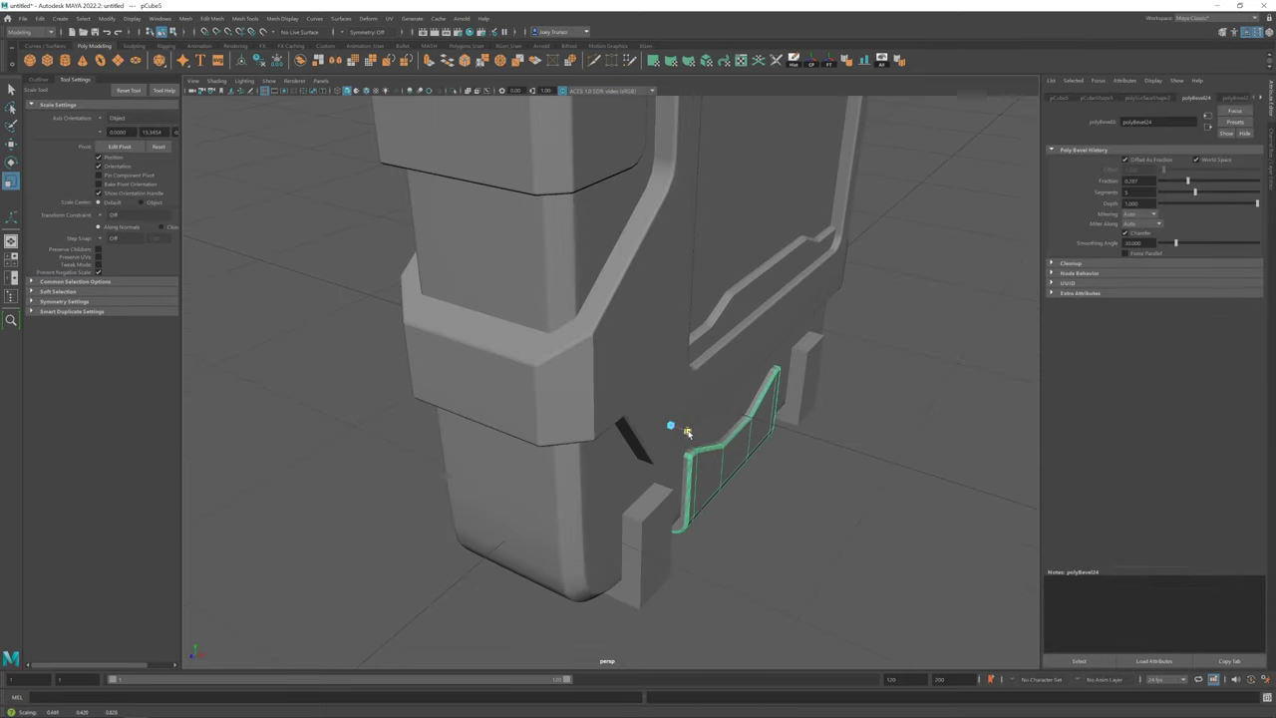
In edge mode, bevel further edges of the bottom piece and deselect
key("F10")
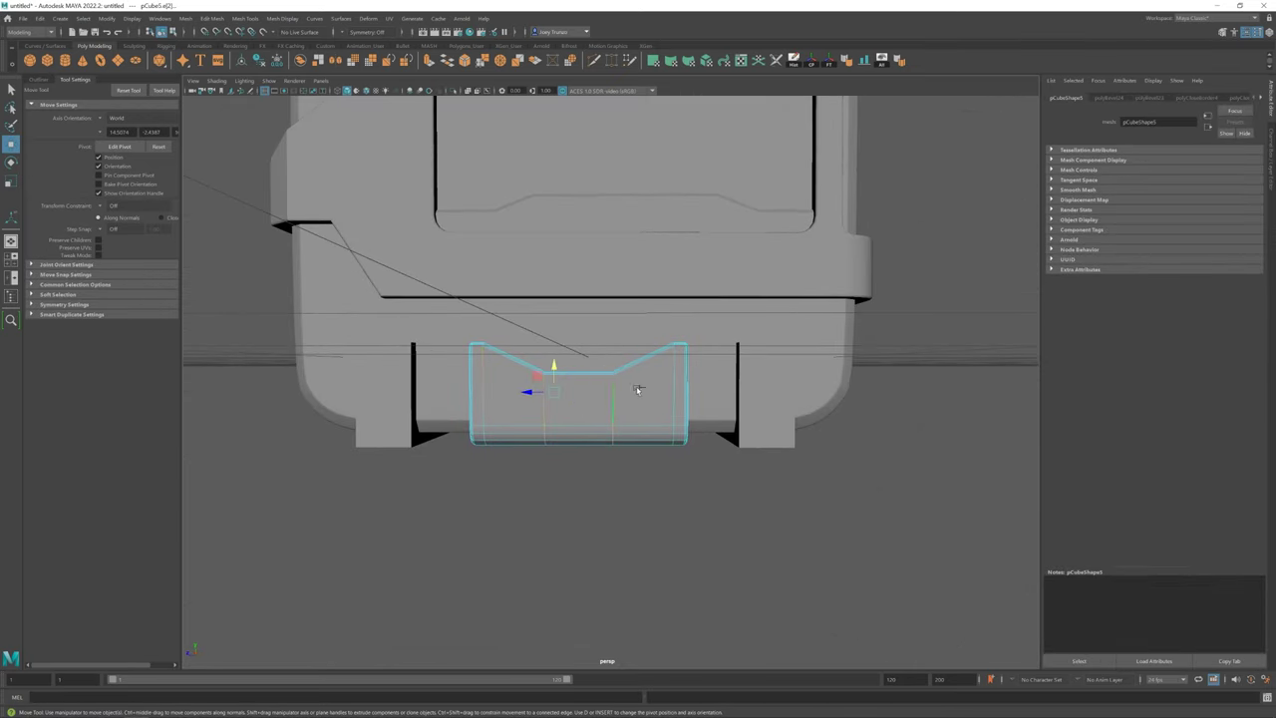
left_click(212, 18)
left_click(224, 50)
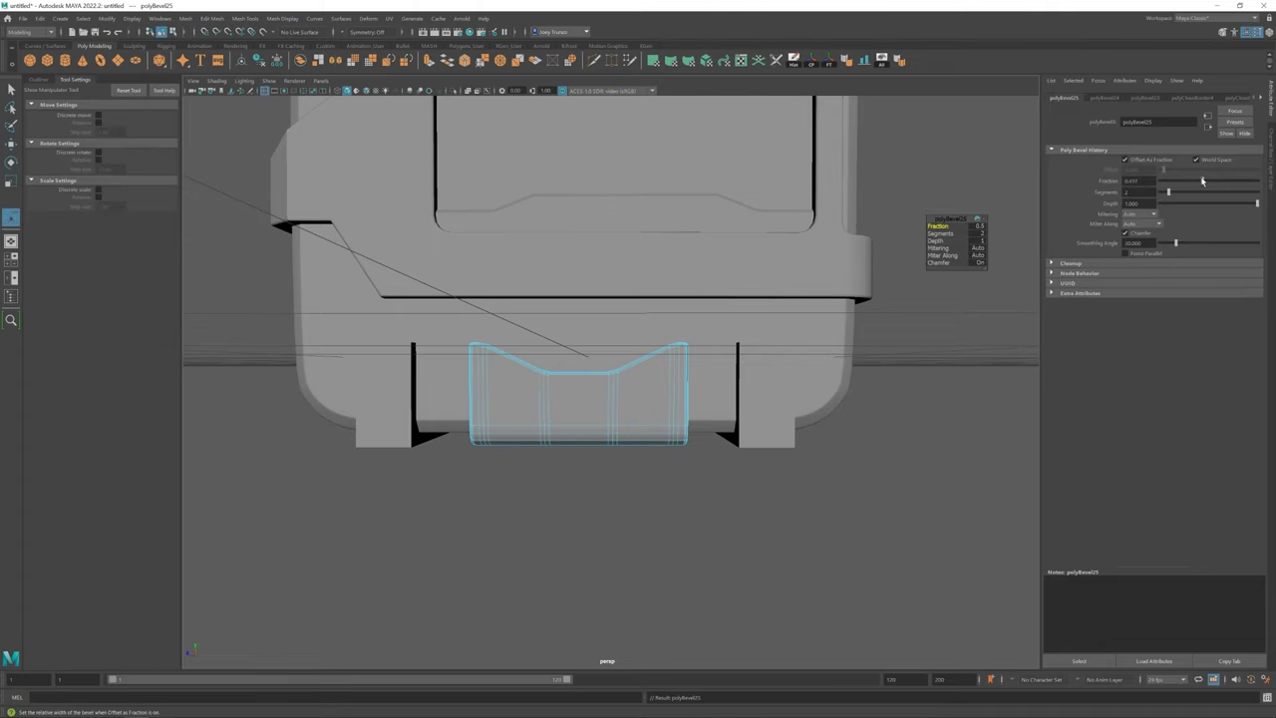
key("w")
left_click(399, 413)
scroll(399, 412, "down", 5)
scroll(652, 468, "up", 3)
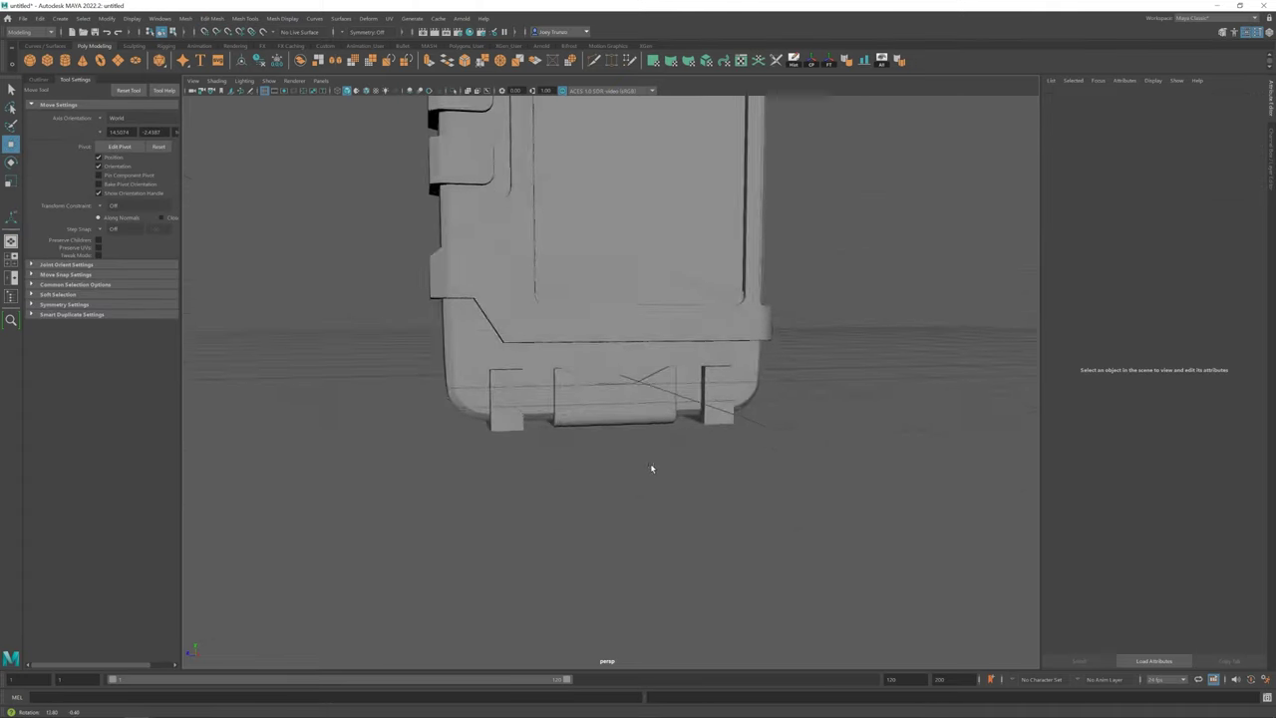
scroll(605, 398, "up", 2)
Select all of the bottom piece's vertices, then the small right clip block
left_click(605, 397)
key("F9")
left_click_drag(668, 428, 509, 343)
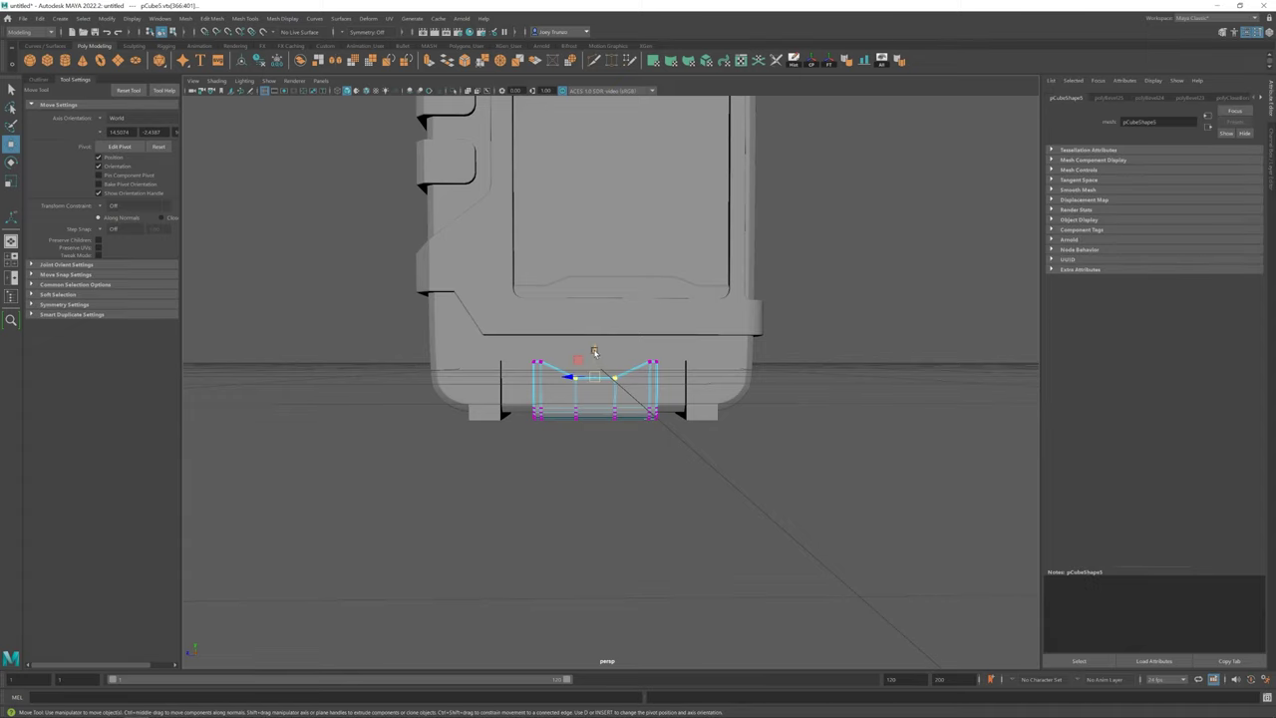
left_click(668, 380)
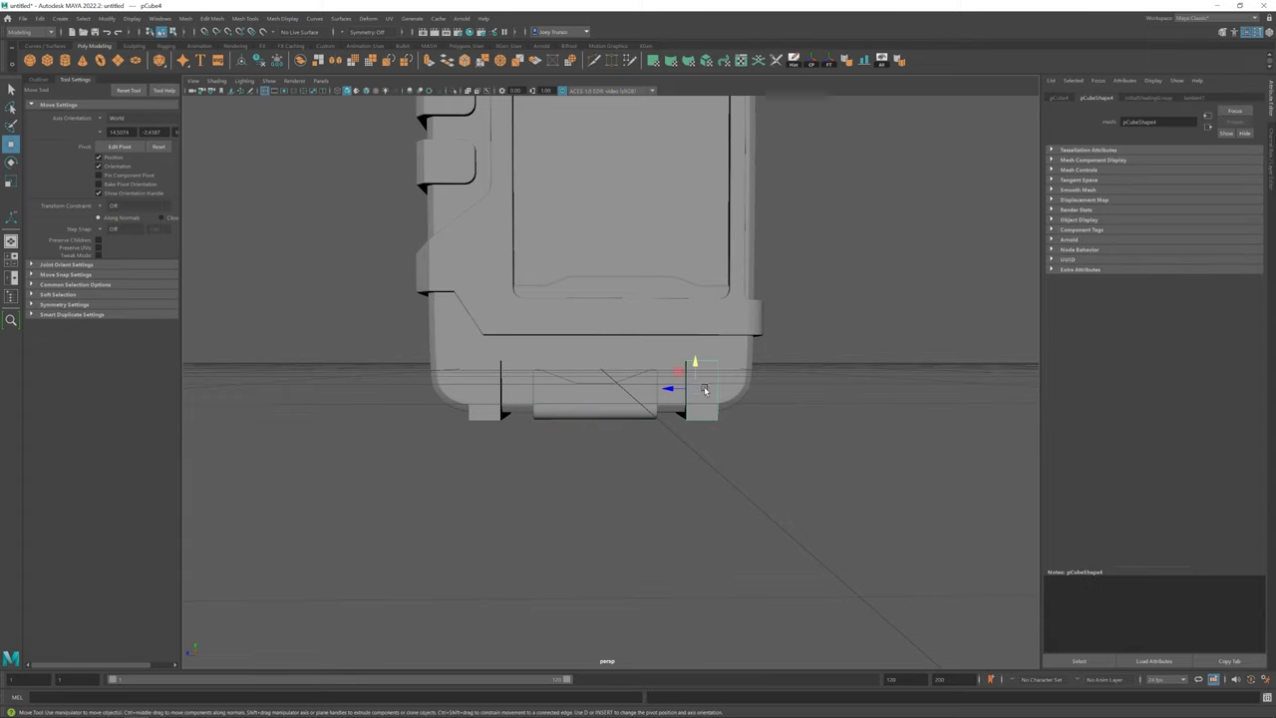
left_click_drag(668, 379, 608, 379, "alt")
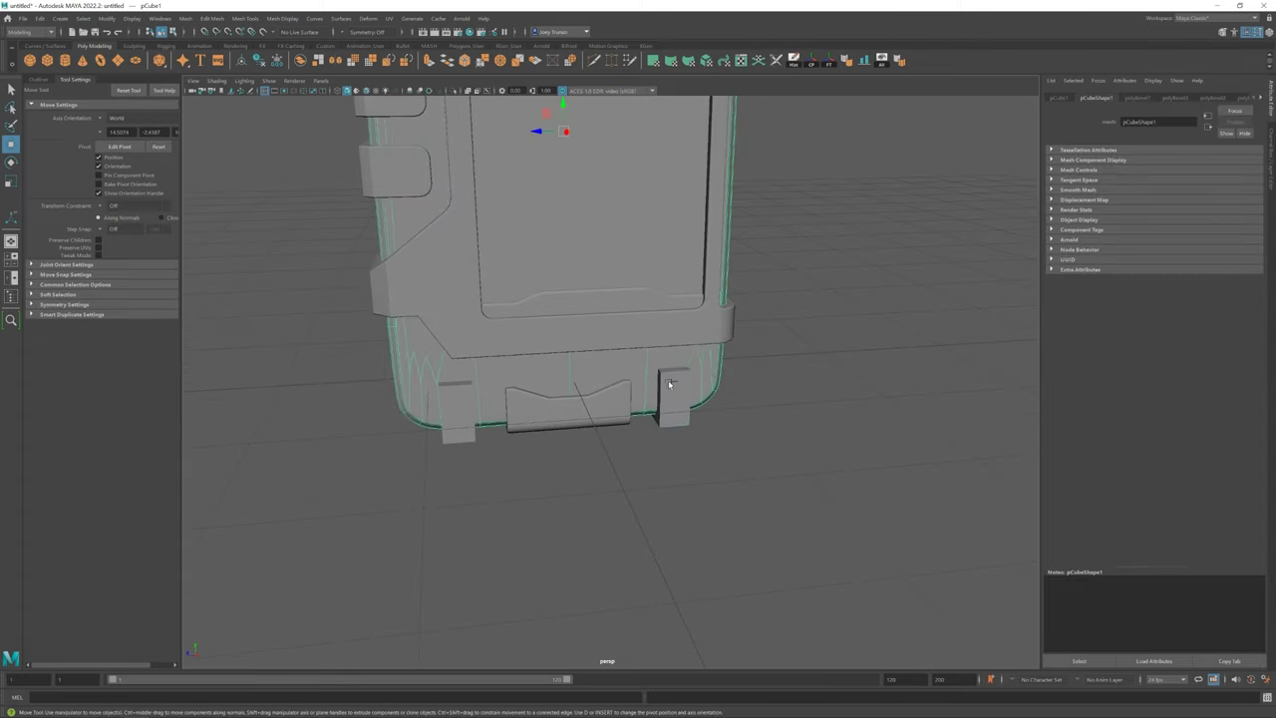
Bevel the right clip block's top edge and its bottom edge
left_click(666, 371)
left_click(211, 18)
left_click(228, 56)
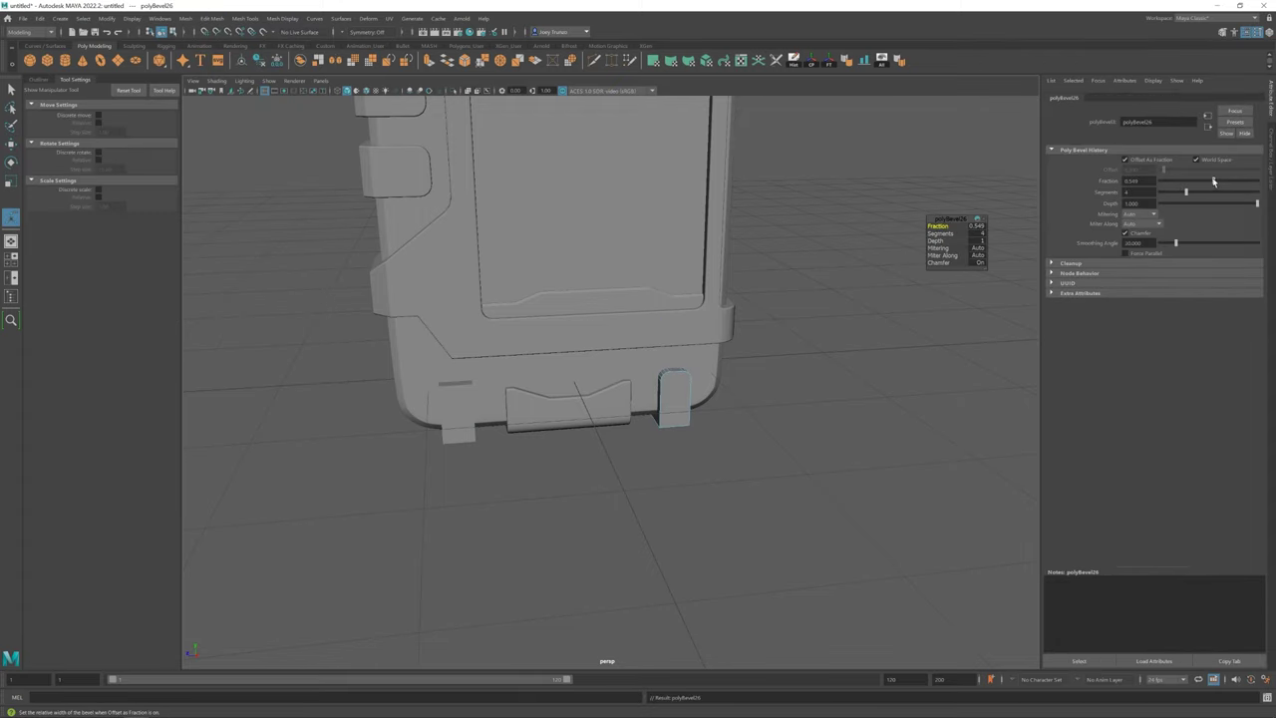
scroll(655, 384, "up", 2)
scroll(649, 442, "up", 2)
scroll(693, 369, "up", 2)
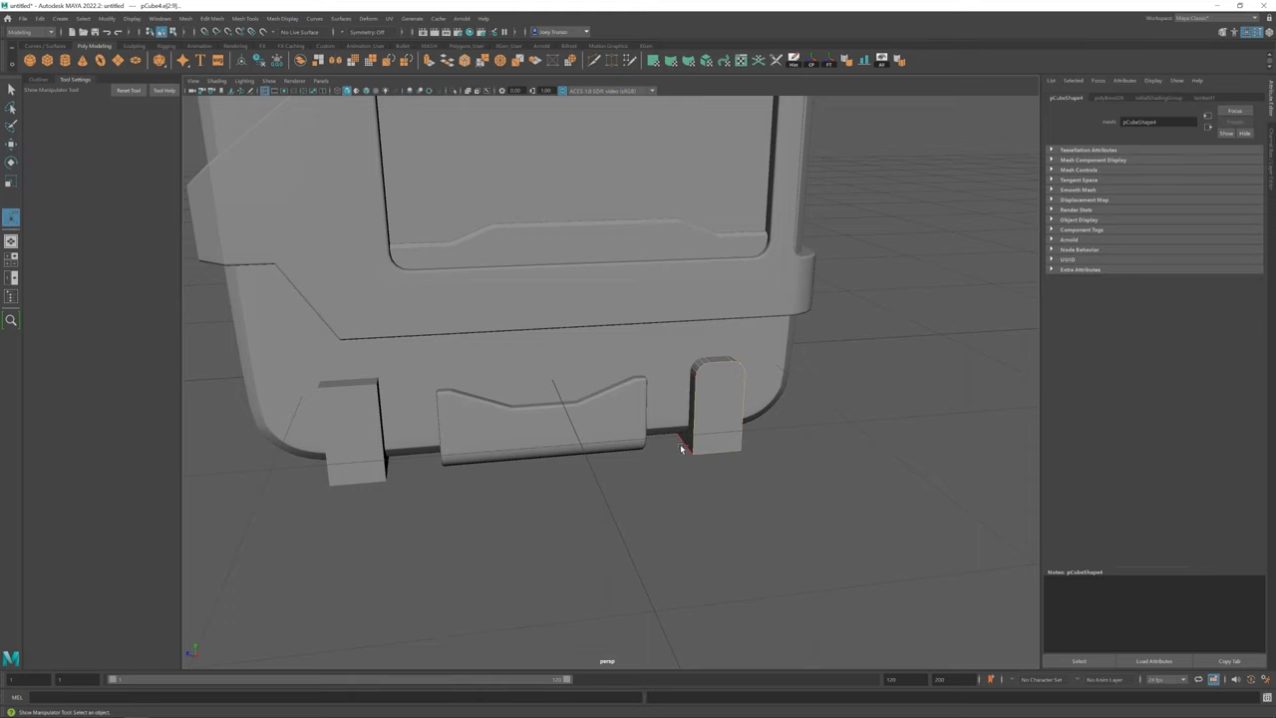
left_click_drag(695, 464, 596, 361, "alt")
left_click(596, 361)
left_click(212, 18)
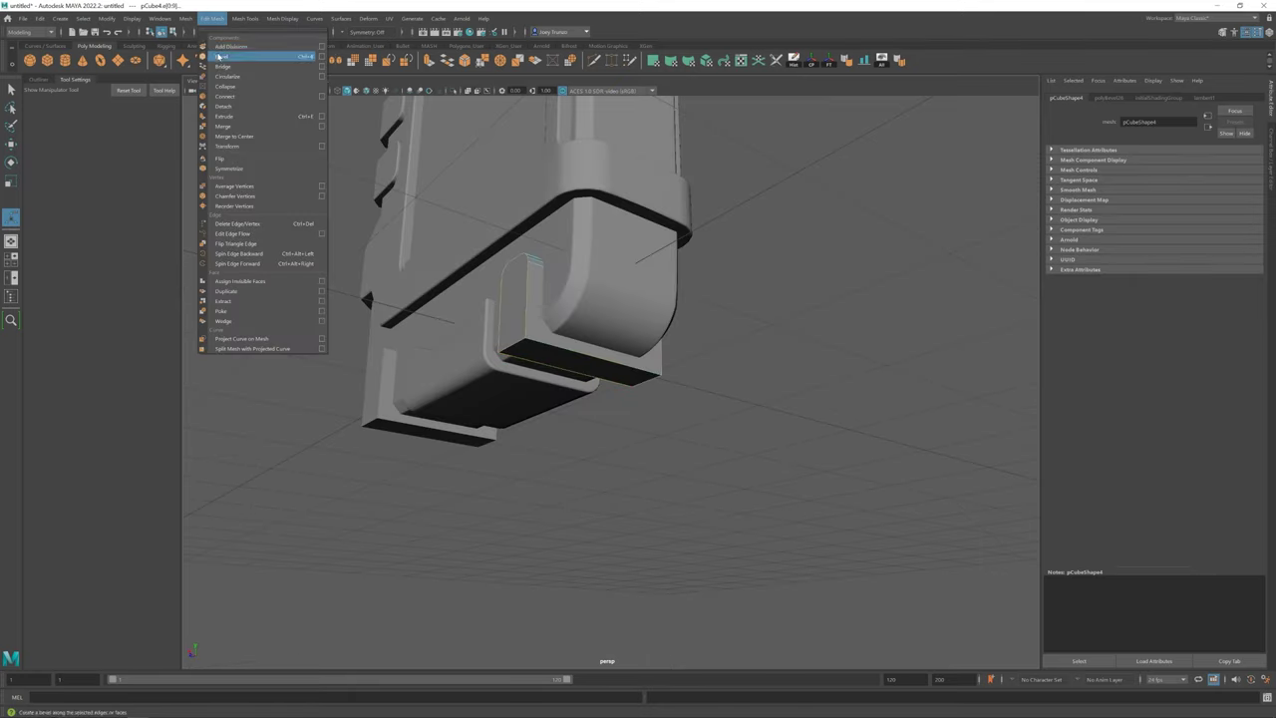
left_click(228, 57)
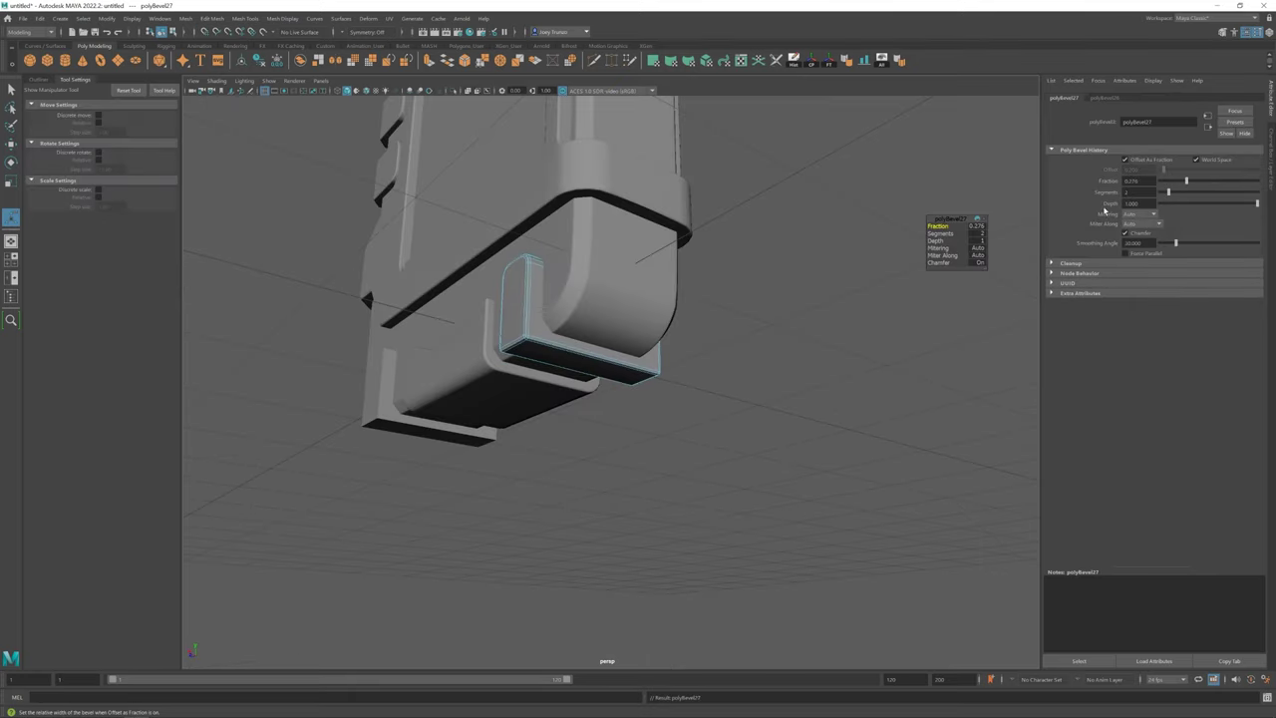
key("w")
Check the clip and corner pieces, deselect everything, and orbit to see the whole radio
mouse_move(758, 419)
left_mouse_down("alt")
mouse_move(689, 442)
mouse_move(853, 306)
left_mouse_up("alt")
key("F8")
left_click_drag(879, 264, 704, 441, "alt")
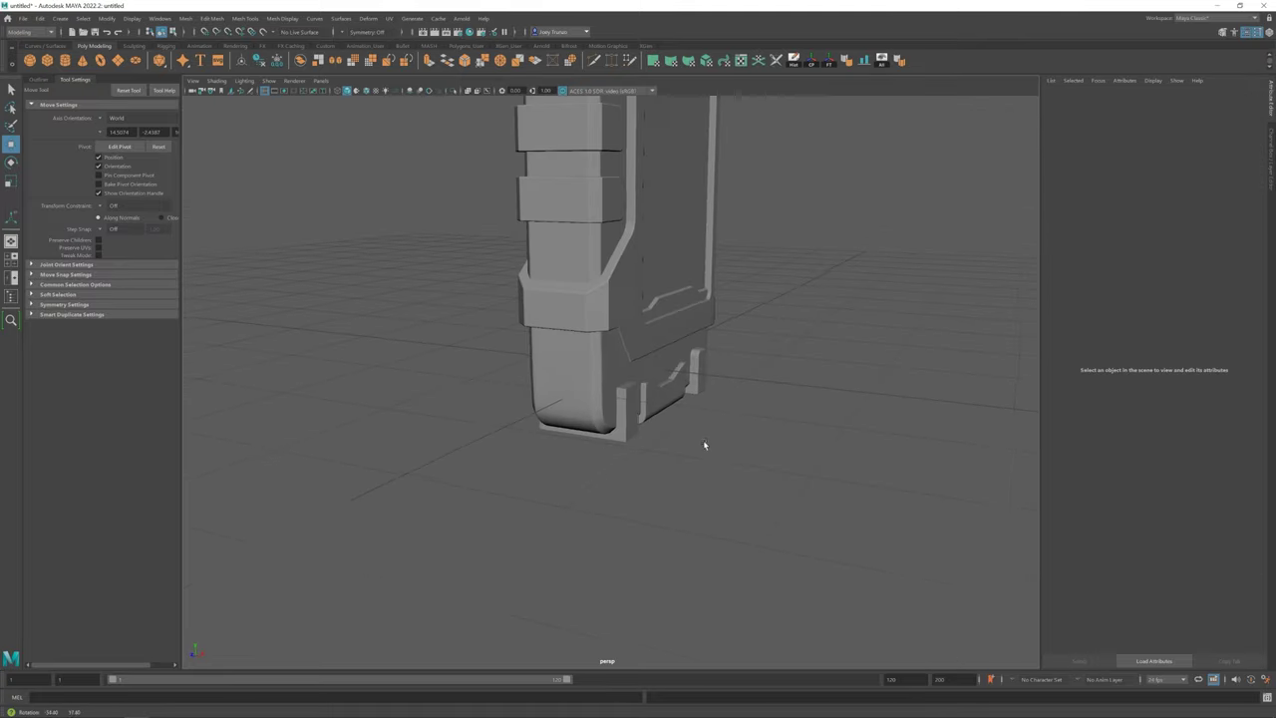
key("r")
left_click_drag(685, 378, 649, 428, "alt")
key("w")
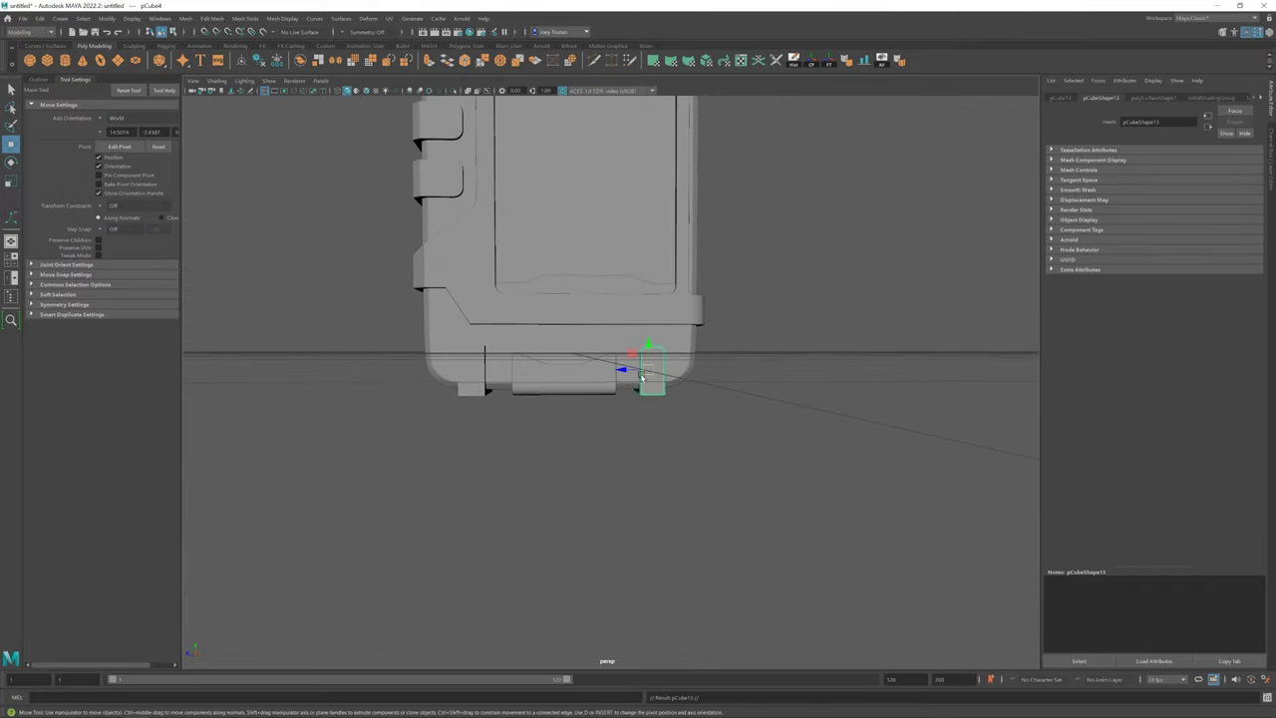
left_click(463, 391)
left_click(470, 401)
left_click(468, 382)
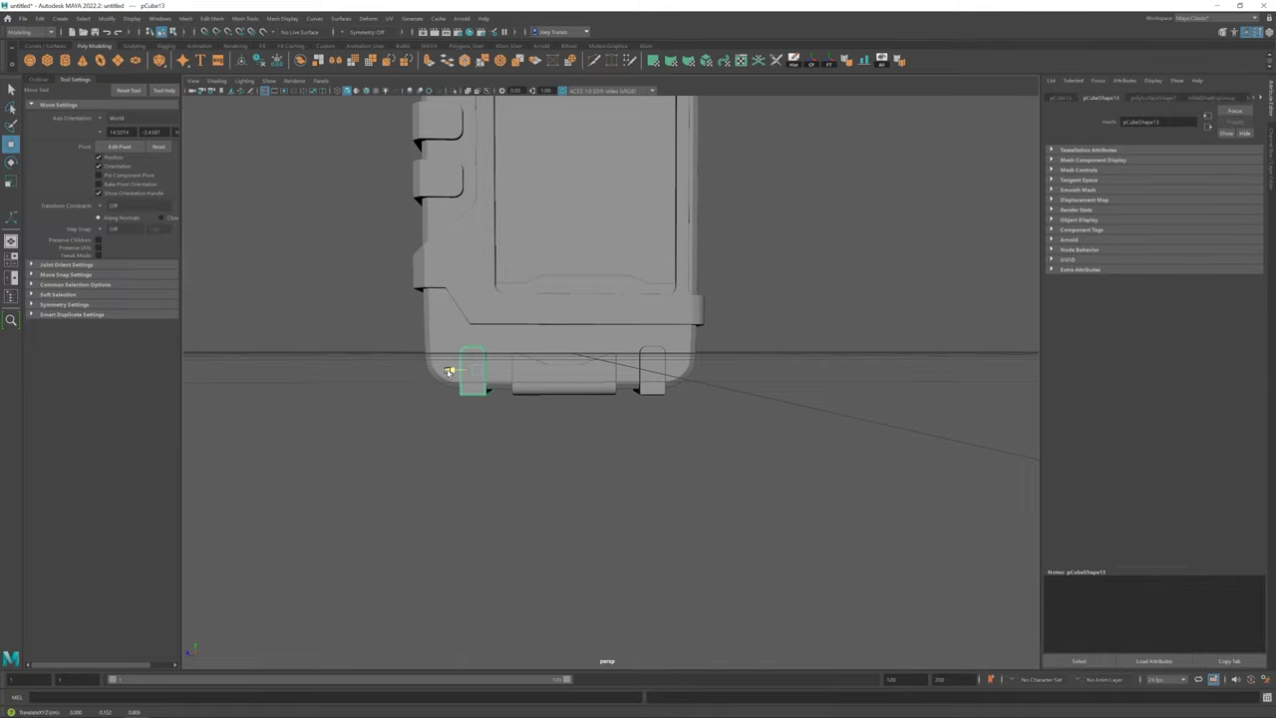
left_click(678, 484)
scroll(511, 366, "down", 5)
scroll(510, 367, "up", 3)
left_click_drag(521, 435, 527, 345, "alt")
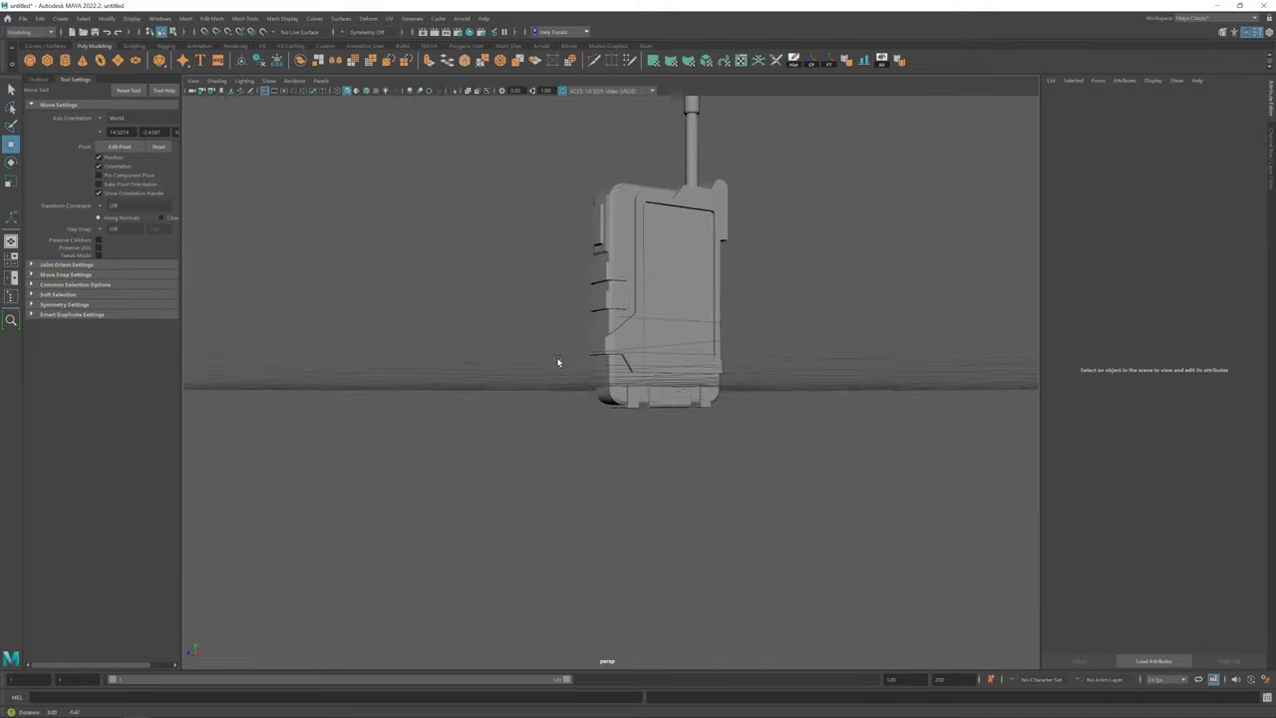
Select the front frame pCube12 and pick a vertex at its lower-left corner
left_click(589, 322)
key("F9")
left_click(575, 286)
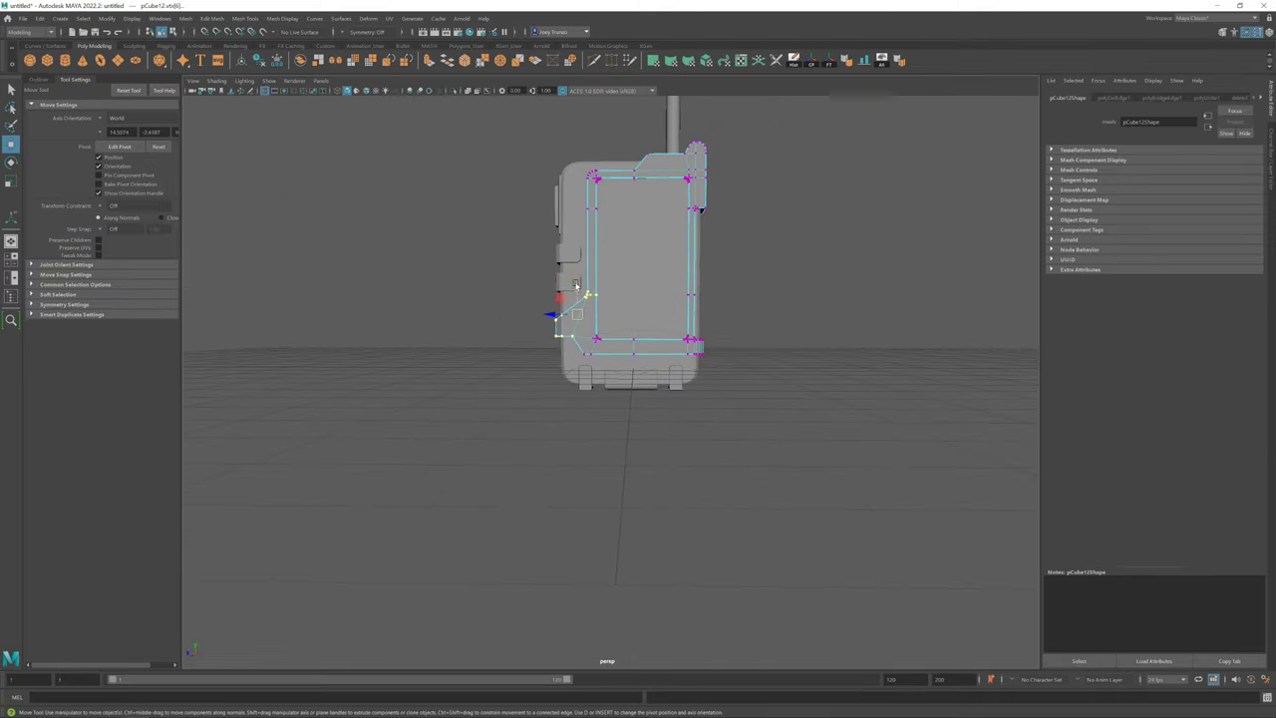
scroll(546, 315, "up", 3)
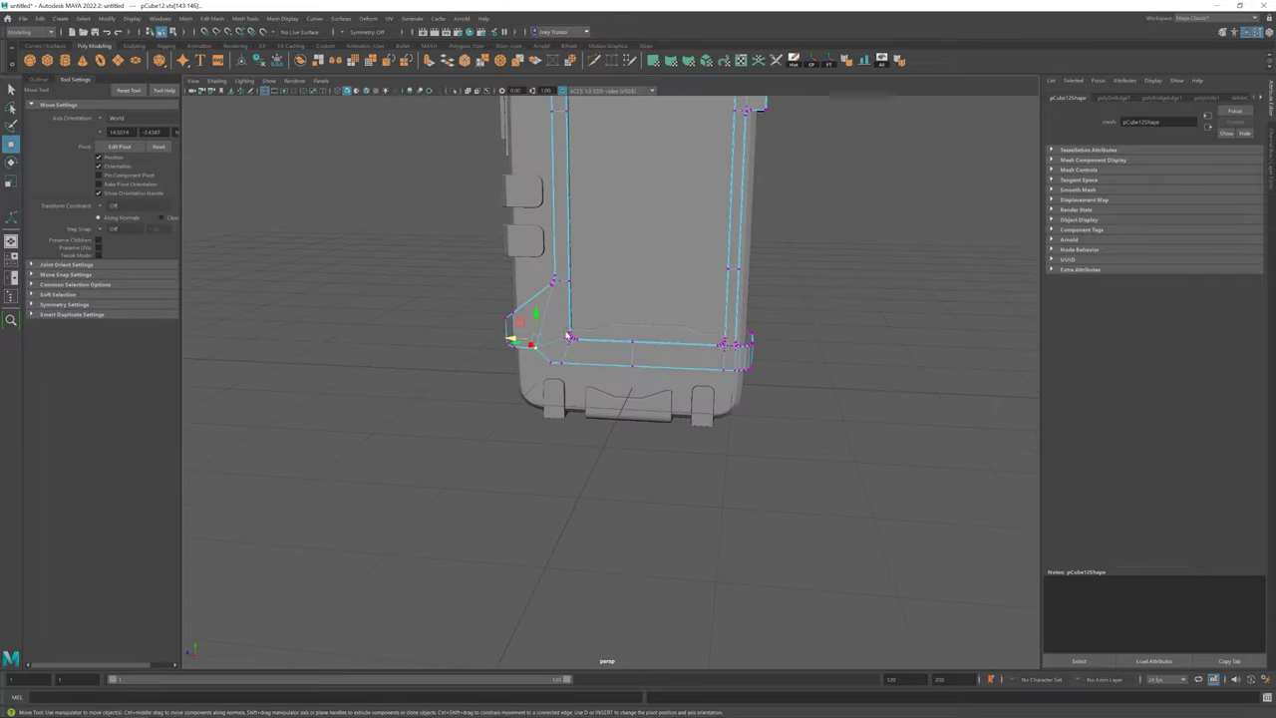
left_click(512, 336)
scroll(522, 372, "down", 5)
left_click_drag(521, 373, 507, 379, "alt")
scroll(601, 372, "up", 5)
Reselect the front frame and select the vertex loop around it
left_click(601, 372)
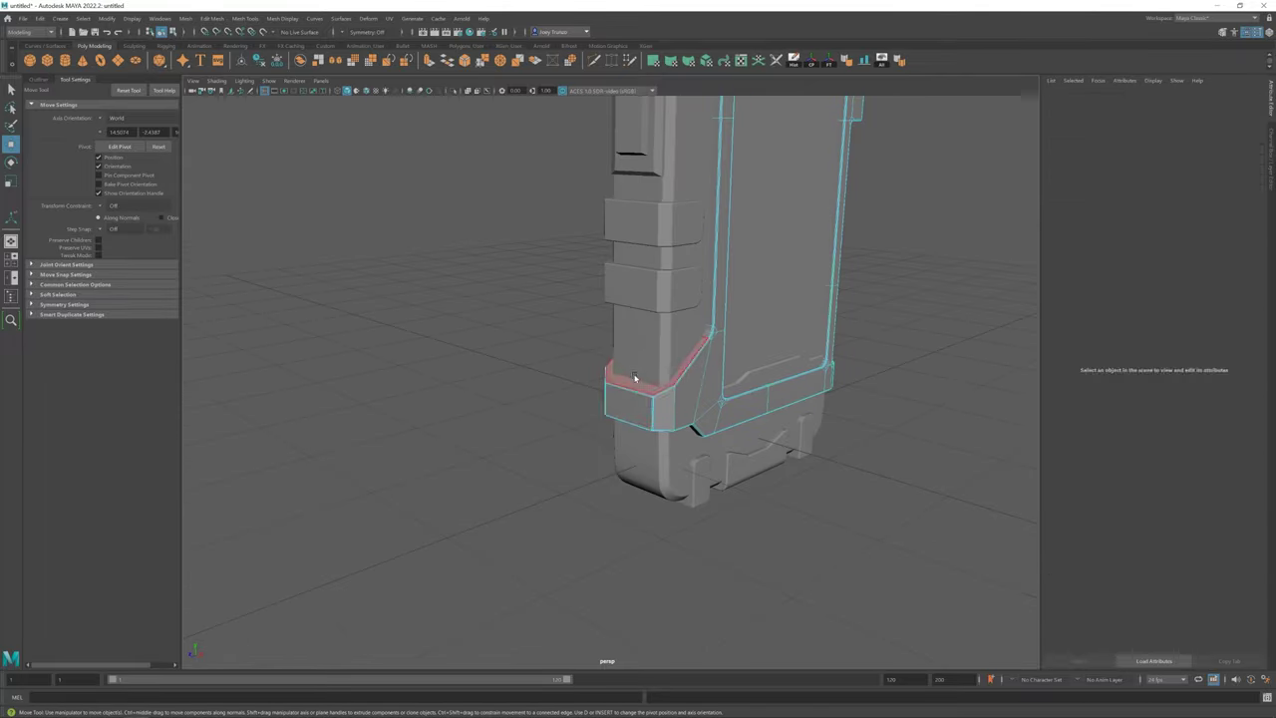
scroll(618, 364, "down", 3)
scroll(661, 357, "down", 2)
scroll(661, 357, "up", 1)
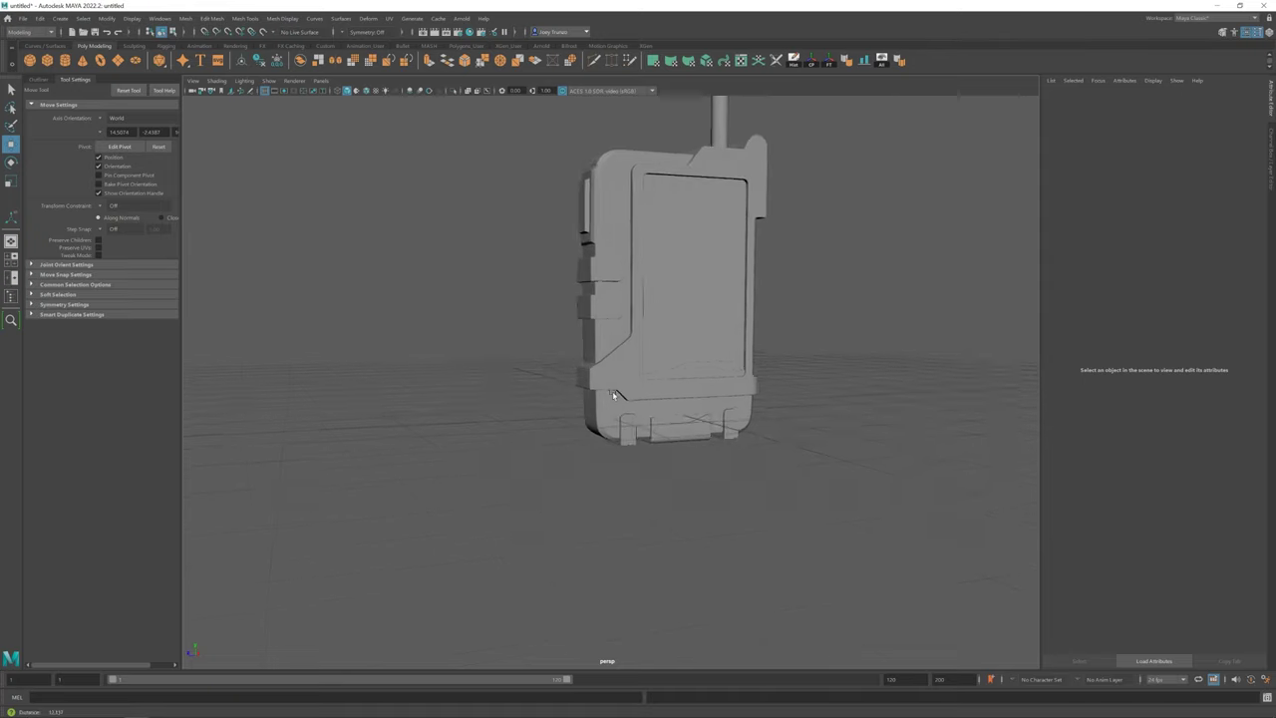
scroll(558, 367, "up", 3)
double_click(546, 355)
left_click_drag(546, 356, 545, 327, "alt")
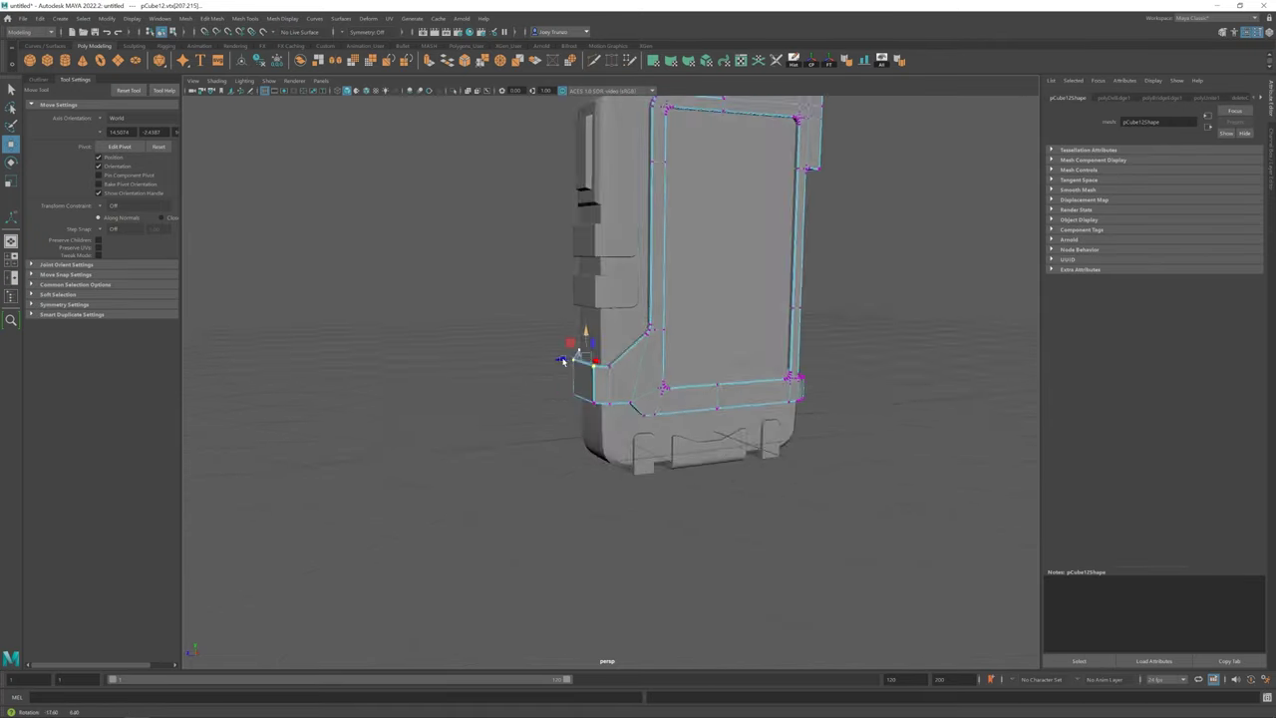
Toggle to the four-view layout and back to perspective, clearing the vertex selection
key("space")
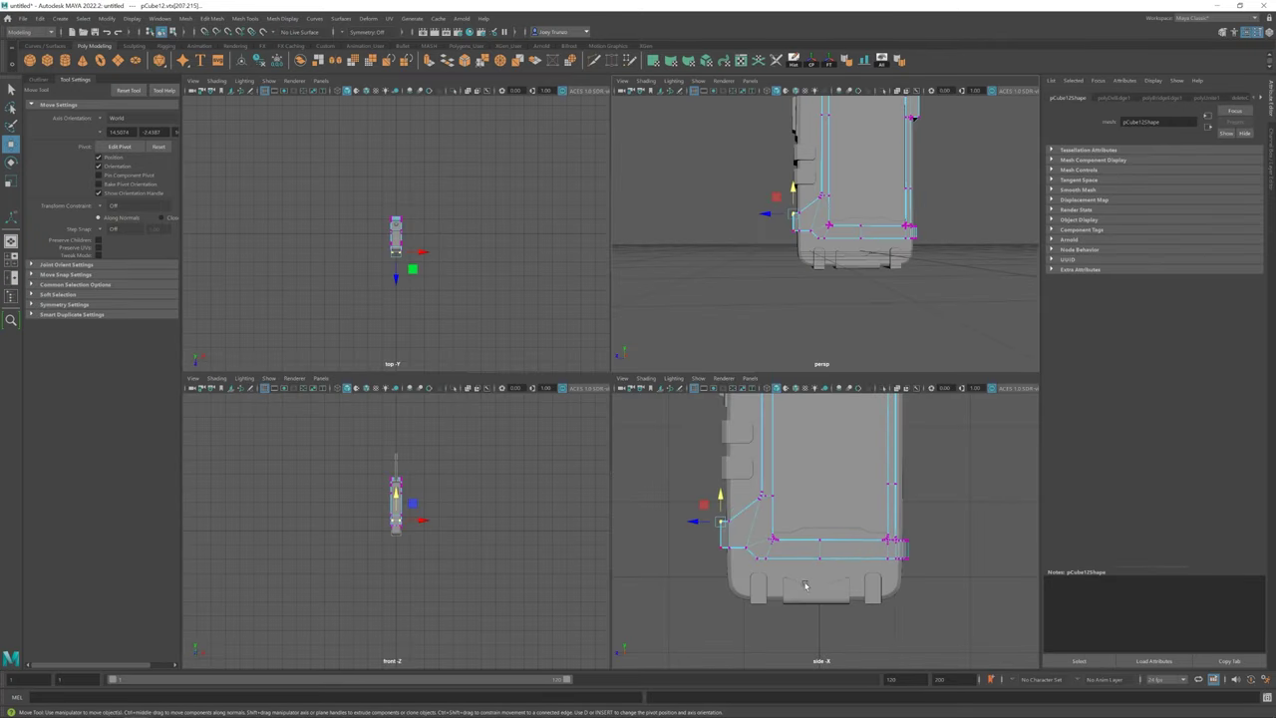
scroll(826, 508, "up", 3)
key("space")
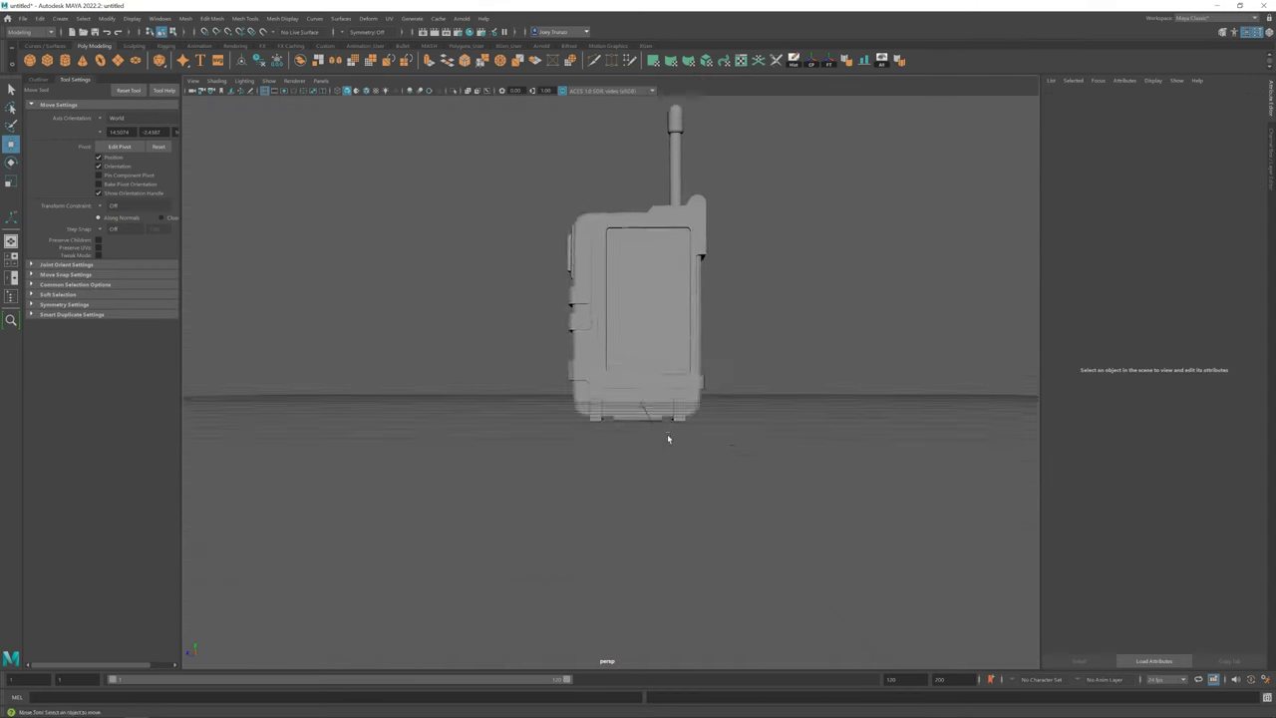
left_click(573, 376)
scroll(814, 329, "down", 3)
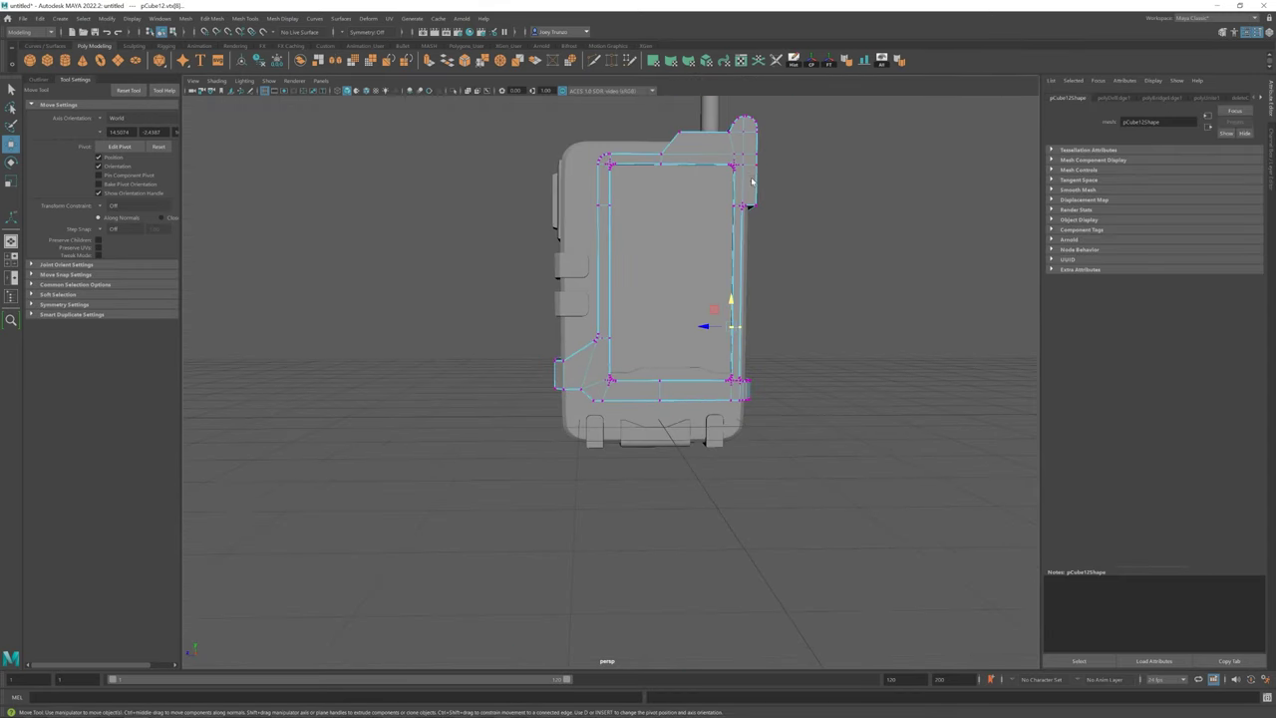
left_click(499, 327)
scroll(500, 327, "up", 2)
Select the edges along the frame's front and switch to the Move tool
key("r")
scroll(607, 372, "down", 2)
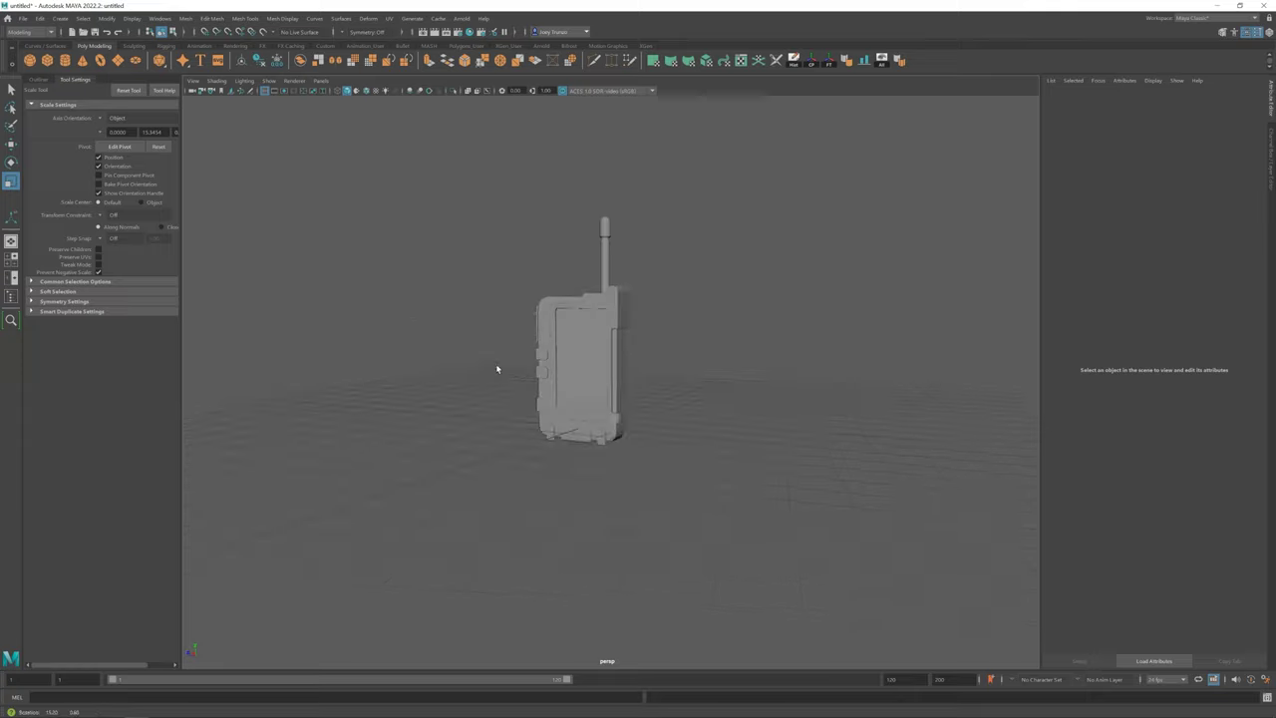
left_click_drag(499, 365, 598, 379, "alt")
scroll(598, 379, "up", 3)
left_click_drag(407, 420, 755, 352)
key("w")
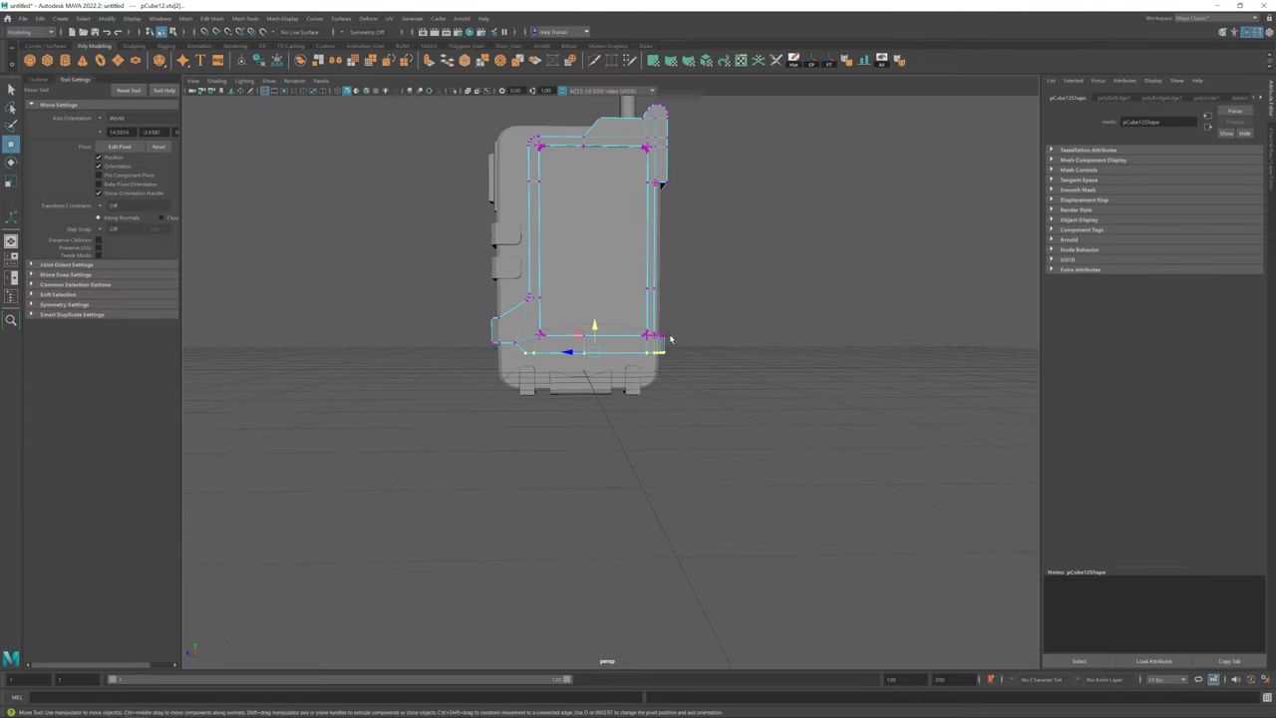
scroll(598, 329, "up", 3)
scroll(547, 312, "down", 1)
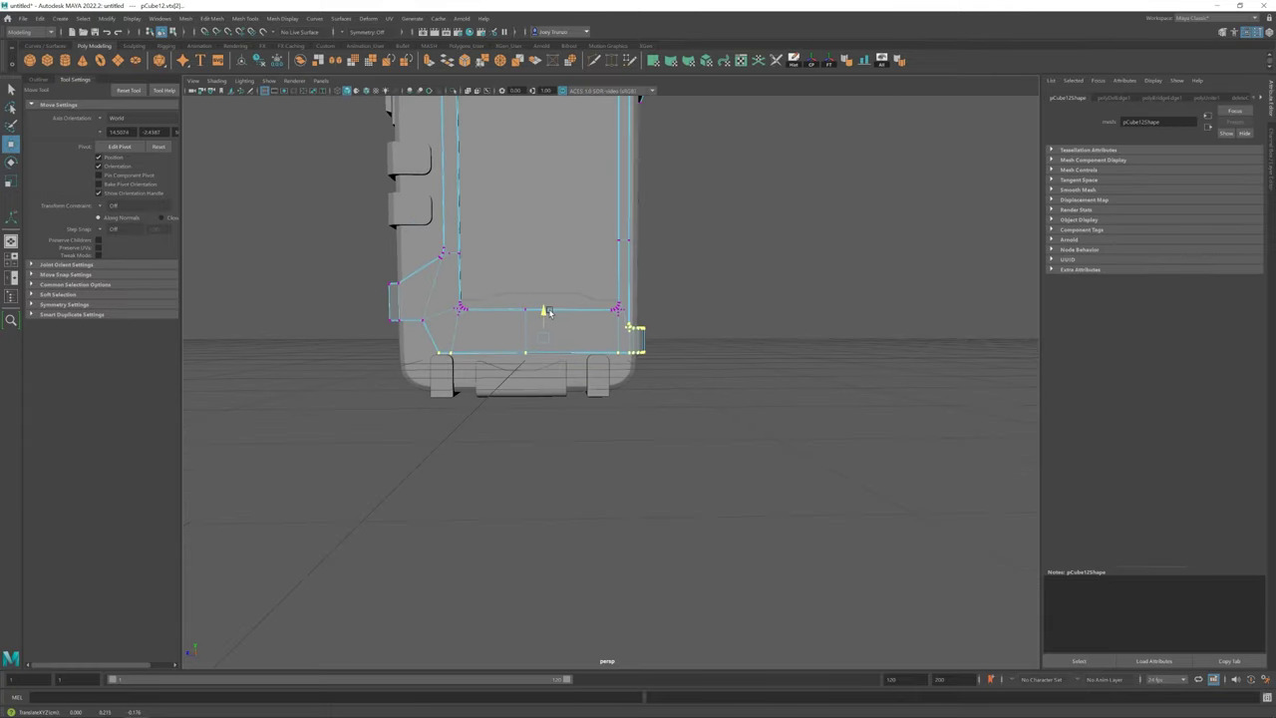
scroll(547, 312, "down", 2)
Select and adjust the frame's bottom vertices, then clear them and return to the front
left_click(558, 229)
mouse_move(393, 402)
left_mouse_down()
mouse_move(678, 336)
mouse_move(598, 349)
mouse_move(585, 370)
left_mouse_up()
right_click_drag(585, 369, 620, 429)
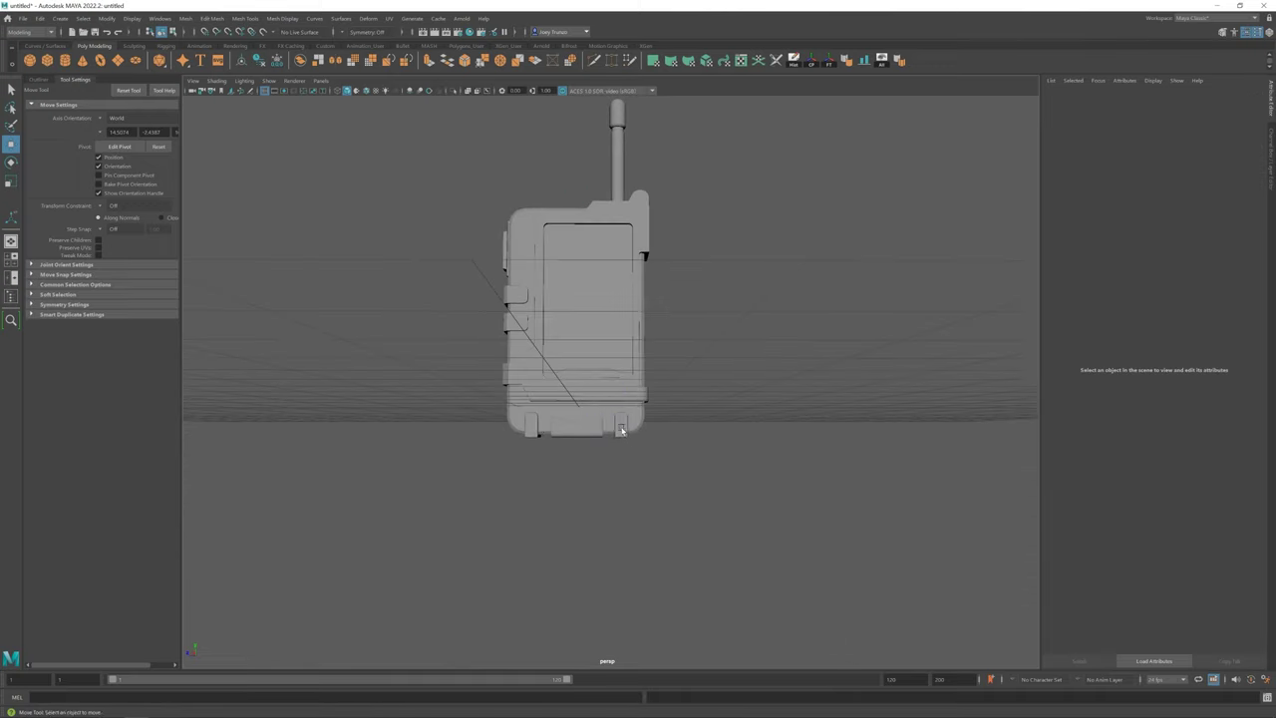
left_click(521, 421)
left_click(618, 427, "shift")
mouse_move(618, 427)
left_mouse_down("alt")
mouse_move(722, 324)
mouse_move(765, 417)
mouse_move(577, 372)
mouse_move(758, 299)
left_mouse_up("alt")
scroll(576, 372, "up", 3)
scroll(615, 449, "down", 3)
left_click(615, 450)
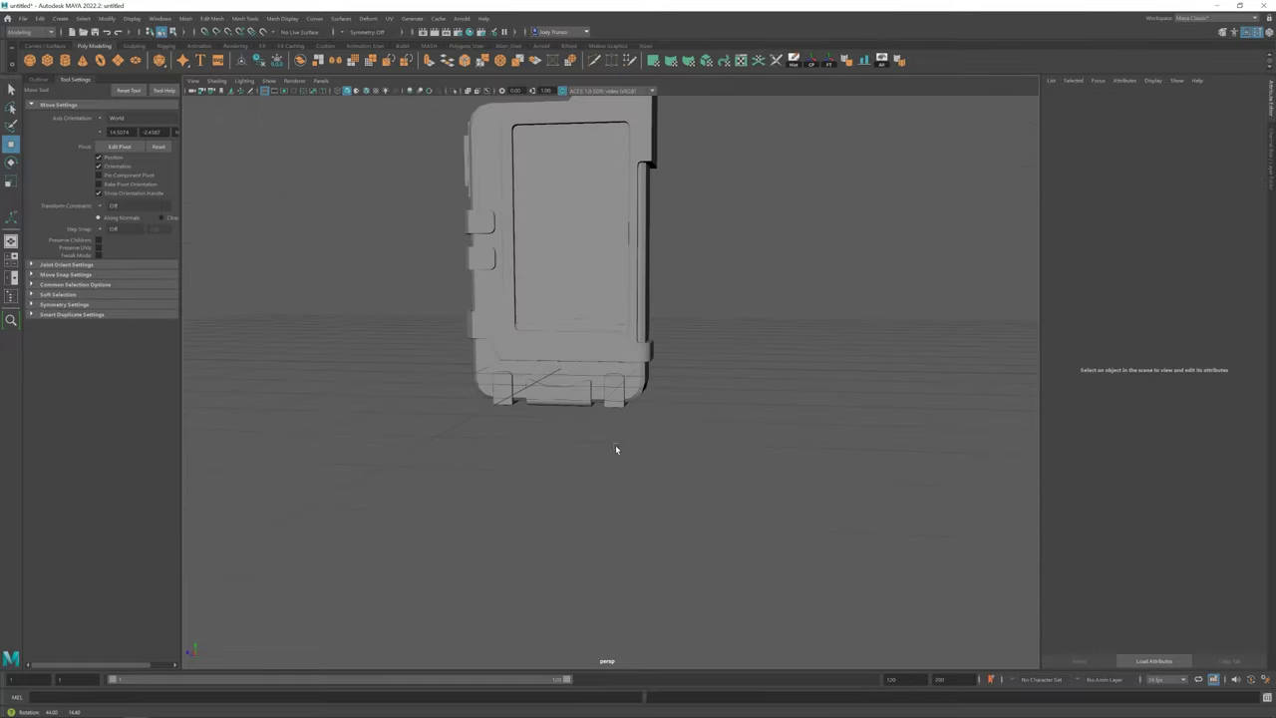
mouse_move(615, 449)
left_mouse_down("alt")
mouse_move(518, 408)
mouse_move(542, 405)
mouse_move(552, 369)
left_mouse_up("alt")
scroll(640, 402, "up", 3)
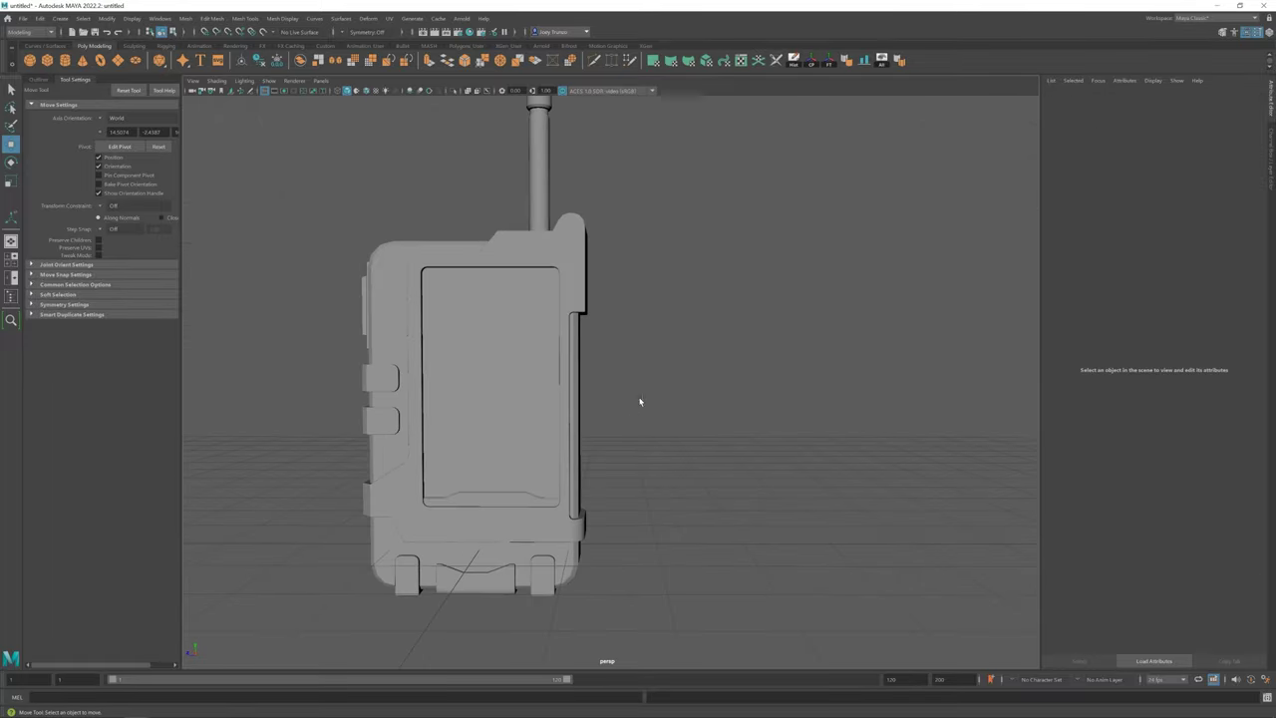
middle_click_drag(617, 375, 636, 365, "alt")
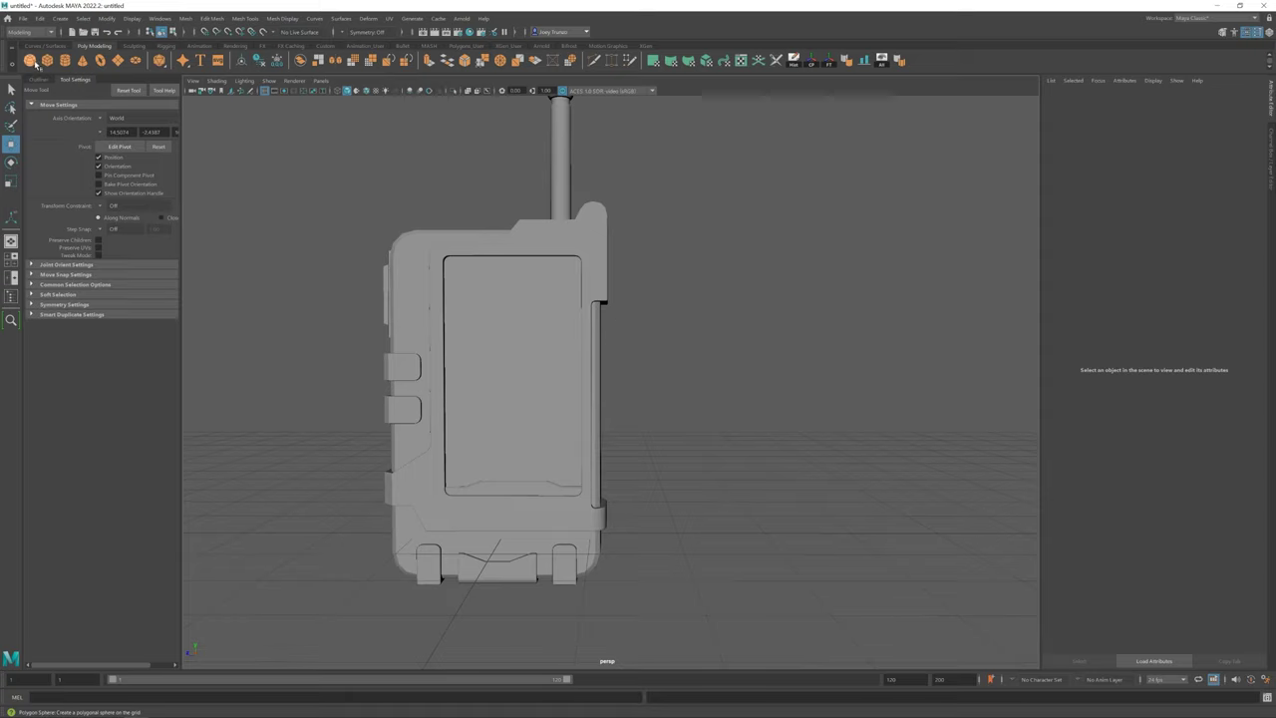
Create a cube beside the radio and scale it down to button size
key("g")
left_click_drag(498, 527, 606, 288)
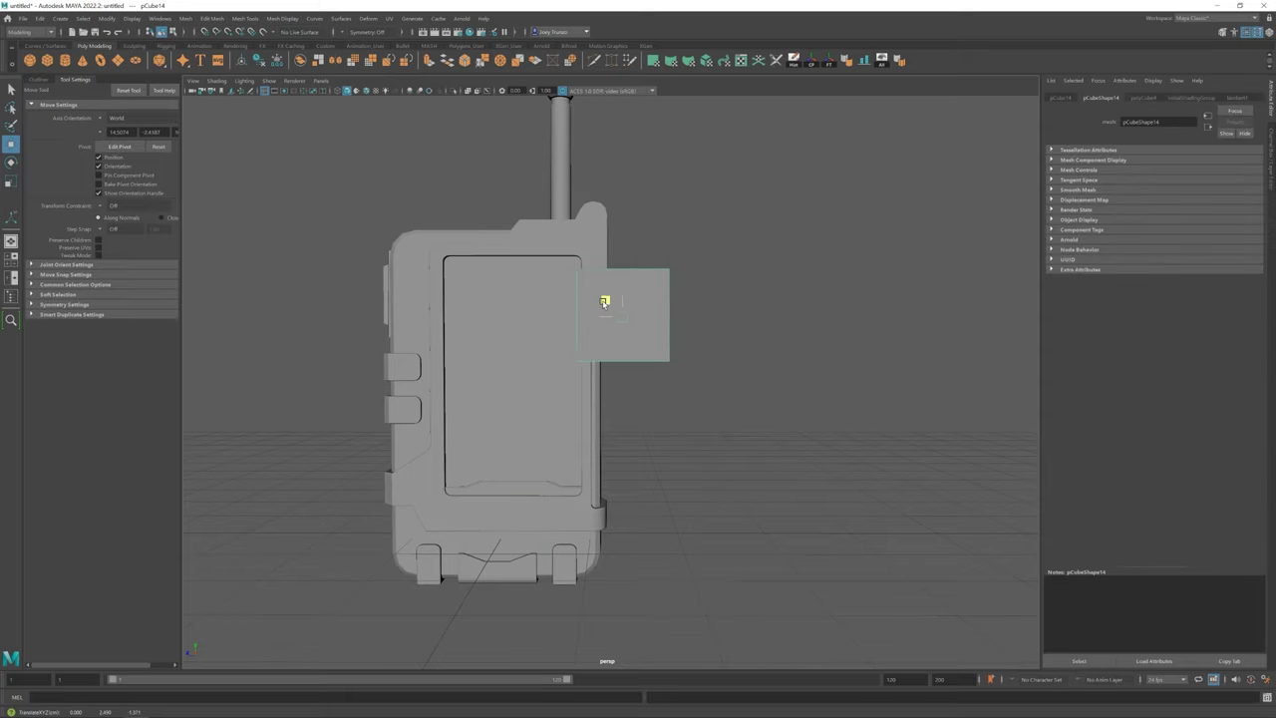
key("r")
mouse_move(611, 345)
left_mouse_down()
mouse_move(521, 356)
mouse_move(584, 313)
mouse_move(559, 342)
left_mouse_up()
key("w")
scroll(599, 342, "up", 3)
key("r")
Insert an edge loop across the button and pull it out into a chevron point
left_click(244, 18)
left_click(266, 95)
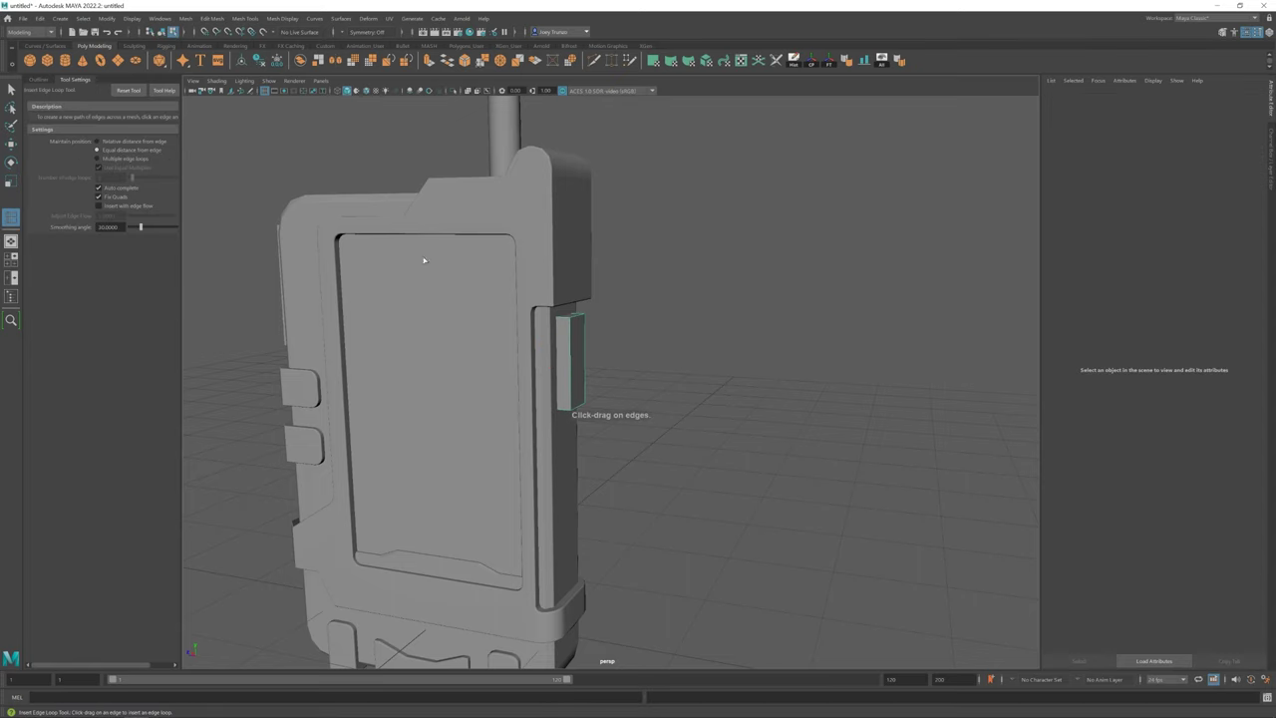
left_click(573, 361)
key("w")
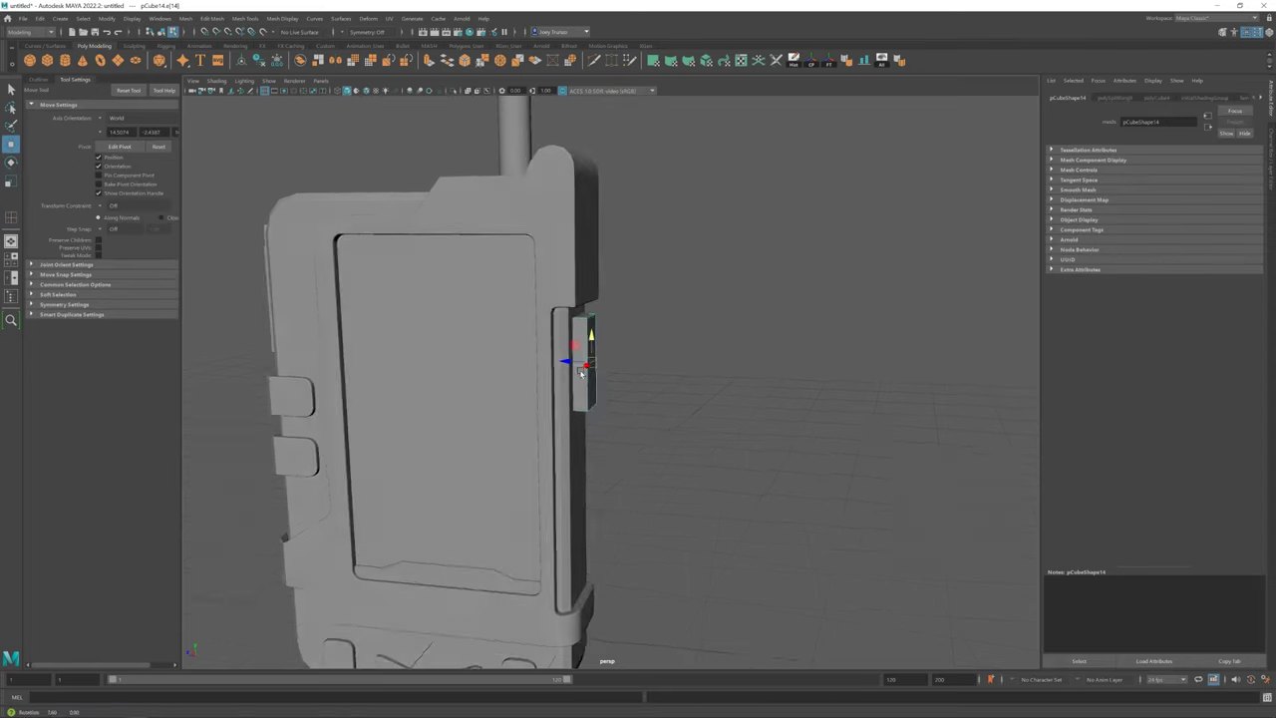
left_click_drag(608, 329, 594, 327, "alt")
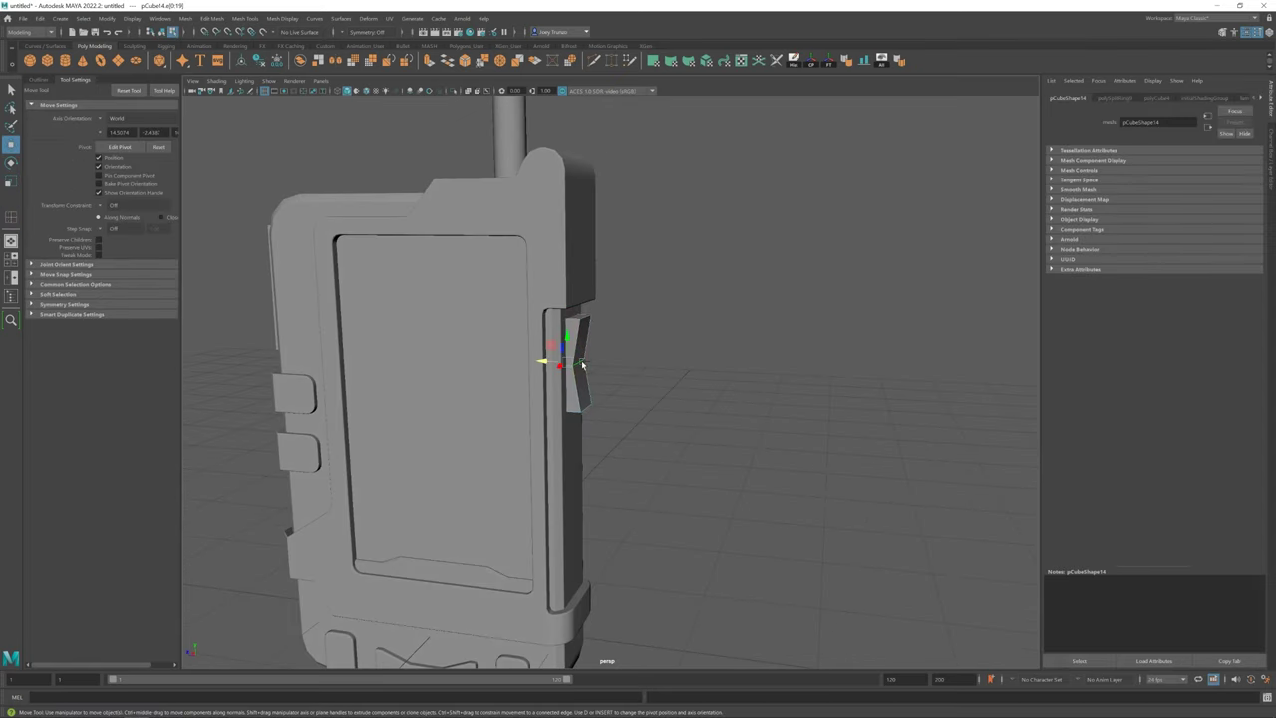
key("q")
mouse_move(566, 368)
left_mouse_down("alt")
mouse_move(536, 336)
mouse_move(496, 334)
left_mouse_up("alt")
Bevel the side button's edges twice, with Edit Mesh > Bevel then Ctrl+B
left_click(212, 18)
left_click(231, 46)
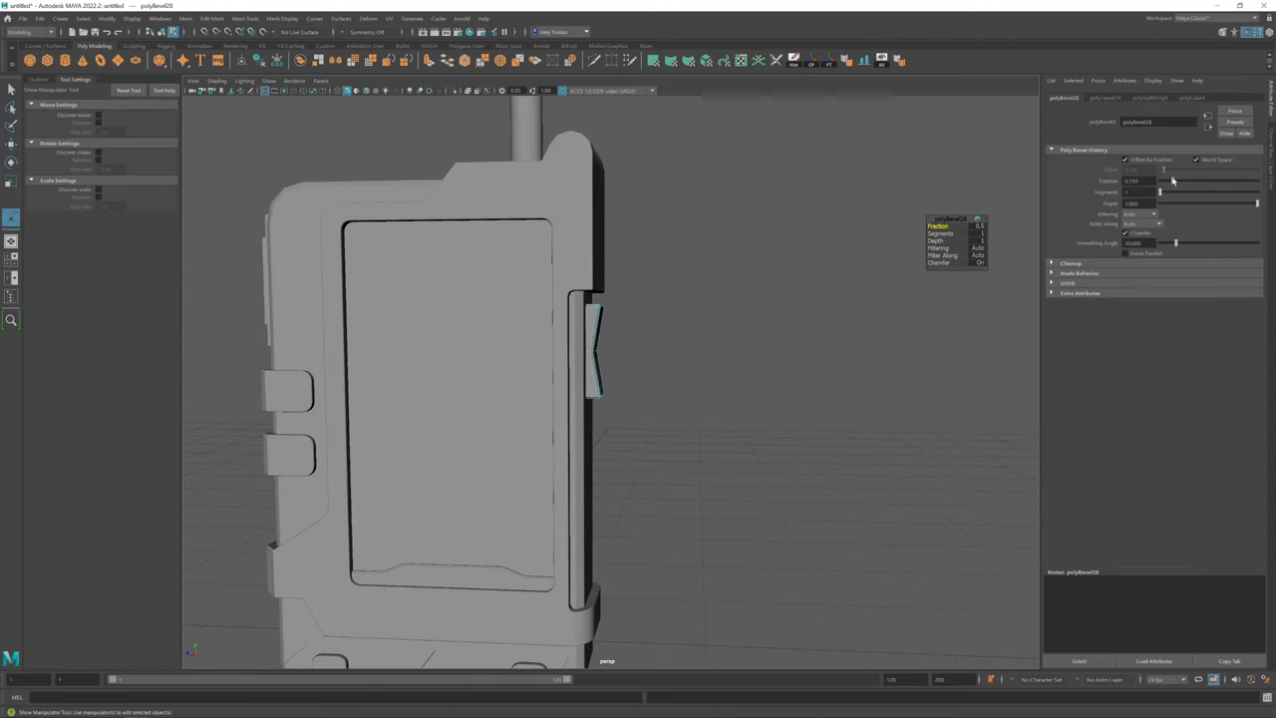
key("r")
right_click_drag(667, 285, 606, 356, "alt")
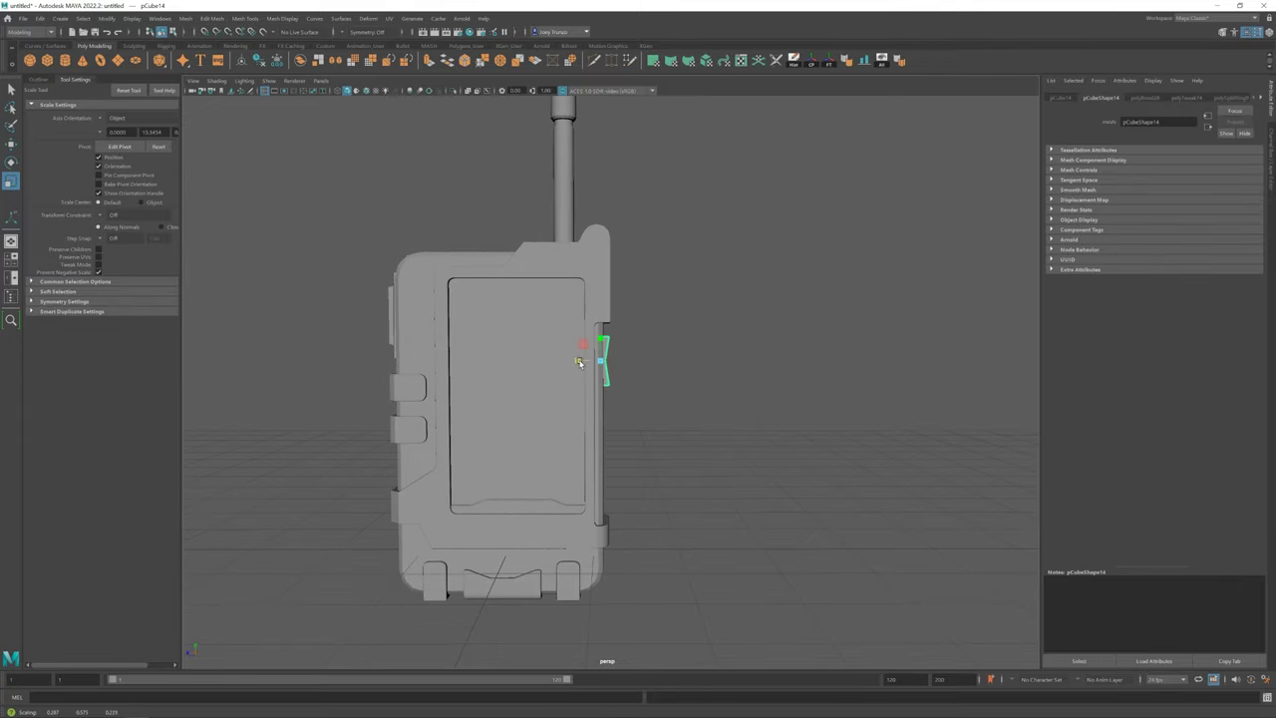
key("w")
mouse_move(577, 361)
right_mouse_down("alt")
mouse_move(489, 418)
mouse_move(605, 384)
right_mouse_up("alt")
key("ctrl+b")
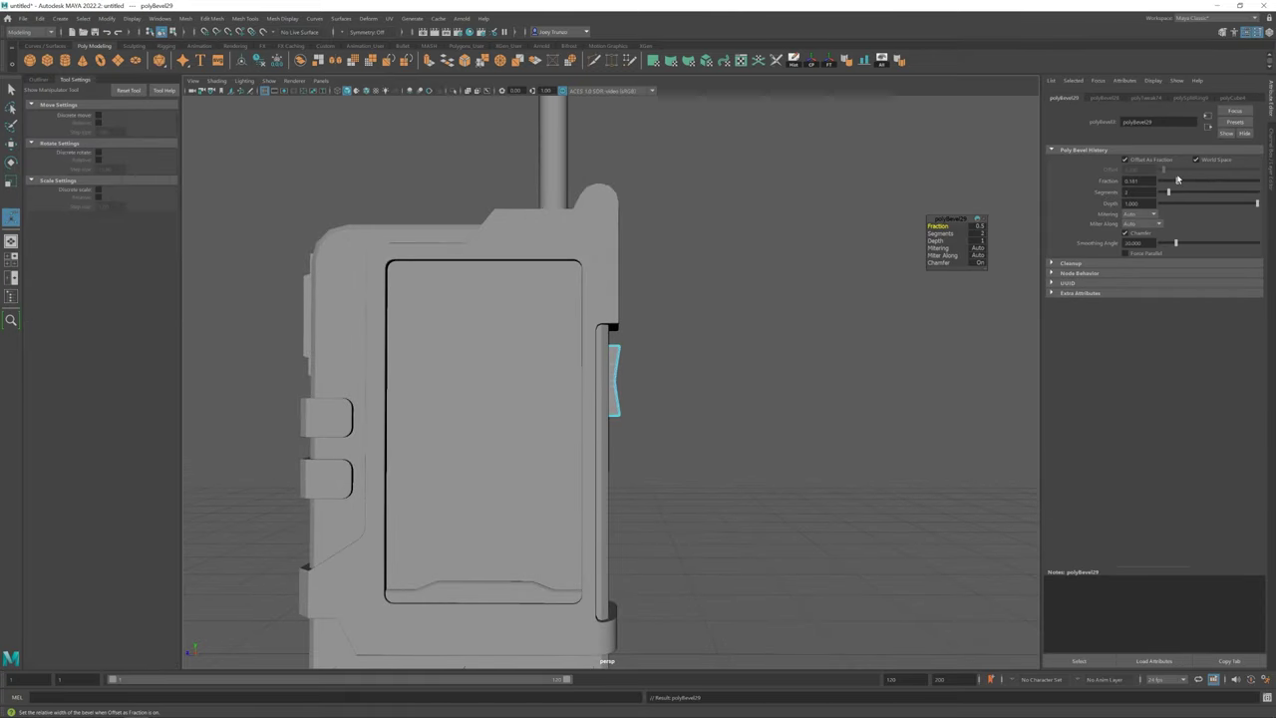
left_click(797, 379)
Frame the radio, orbit to a three-quarter angle, and select the side button
key("f")
mouse_move(541, 422)
left_mouse_down("alt")
mouse_move(464, 408)
mouse_move(551, 430)
left_mouse_up("alt")
right_click_drag(551, 430, 652, 436, "alt")
left_click_drag(652, 436, 632, 456, "alt")
right_click_drag(632, 456, 658, 448, "alt")
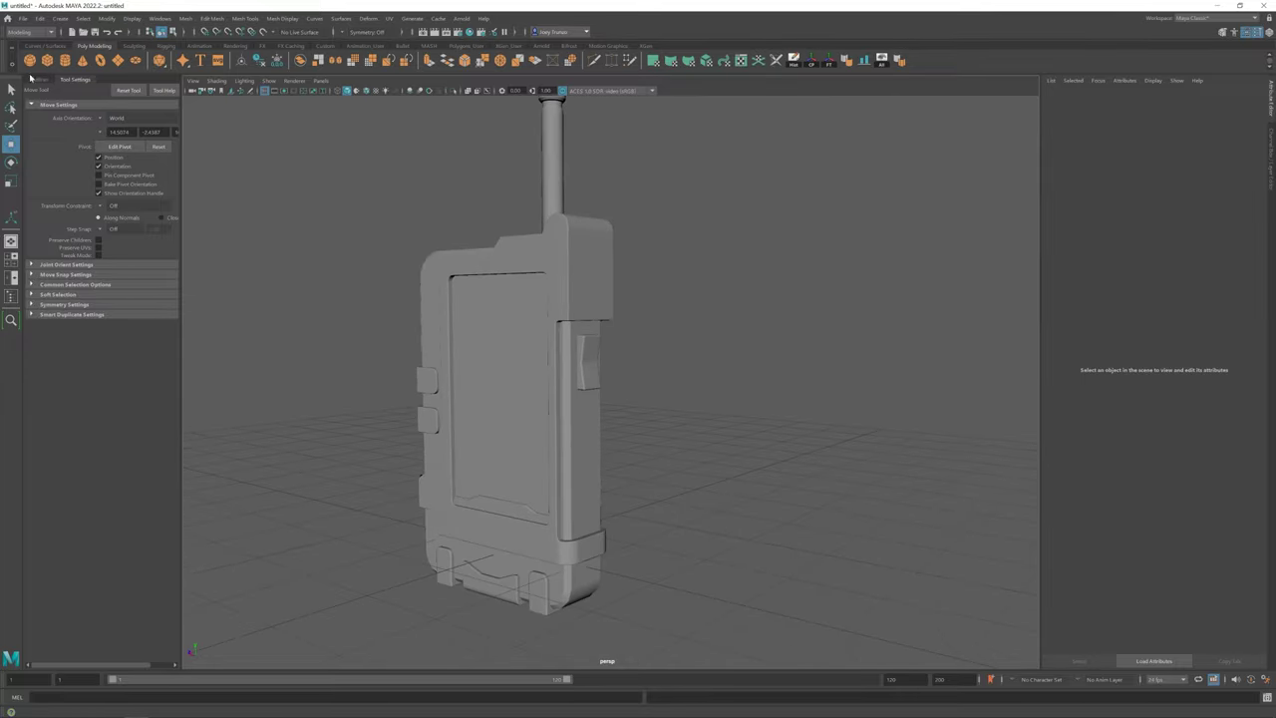
left_click(588, 361)
Extrude the side button face's border edges and scale the extrusion along component axes
key("r")
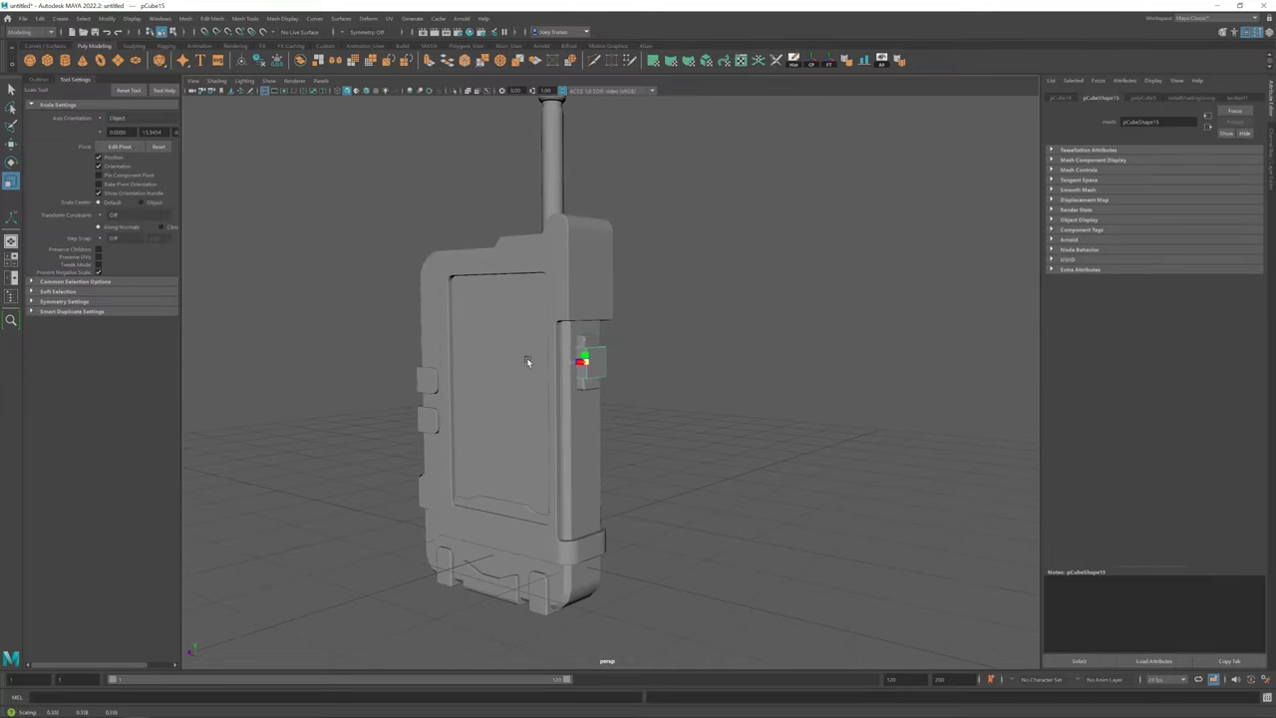
mouse_move(584, 321)
left_mouse_down("alt")
mouse_move(599, 377)
mouse_move(634, 392)
mouse_move(638, 419)
left_mouse_up("alt")
key("w")
scroll(624, 455, "up", 5)
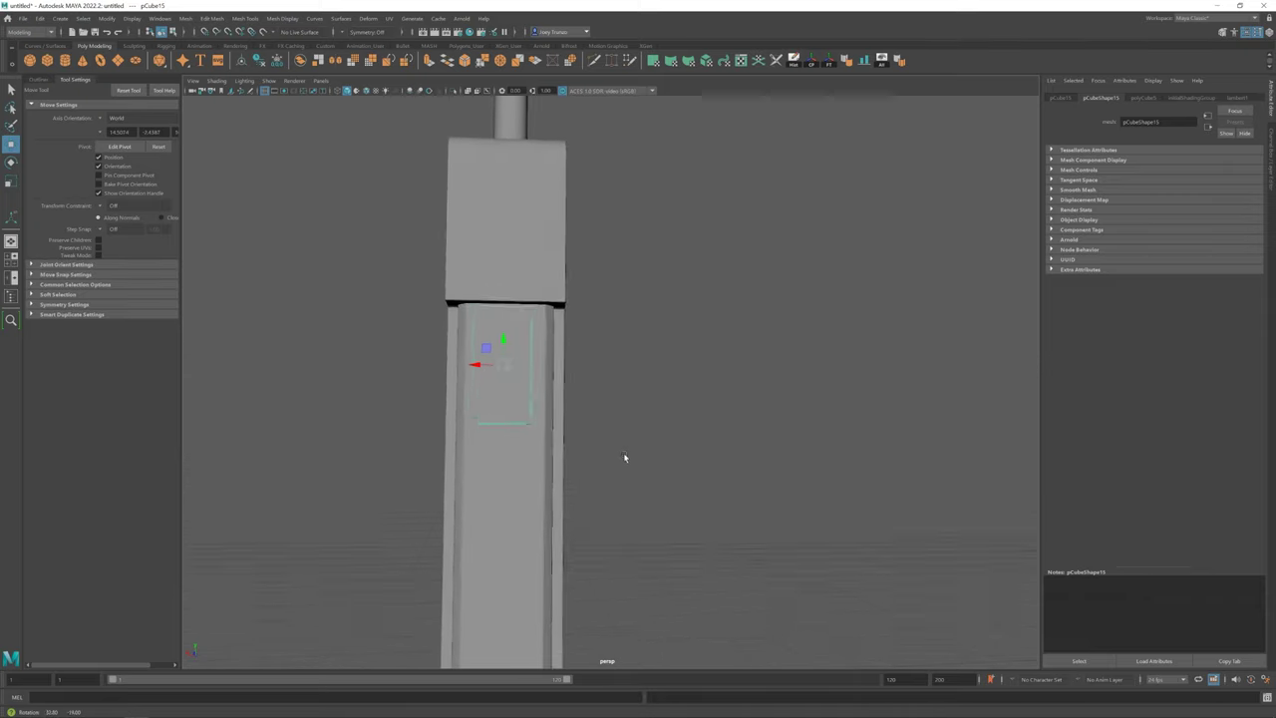
left_click(624, 455)
left_click(508, 383)
left_click_drag(689, 341, 698, 358, "alt")
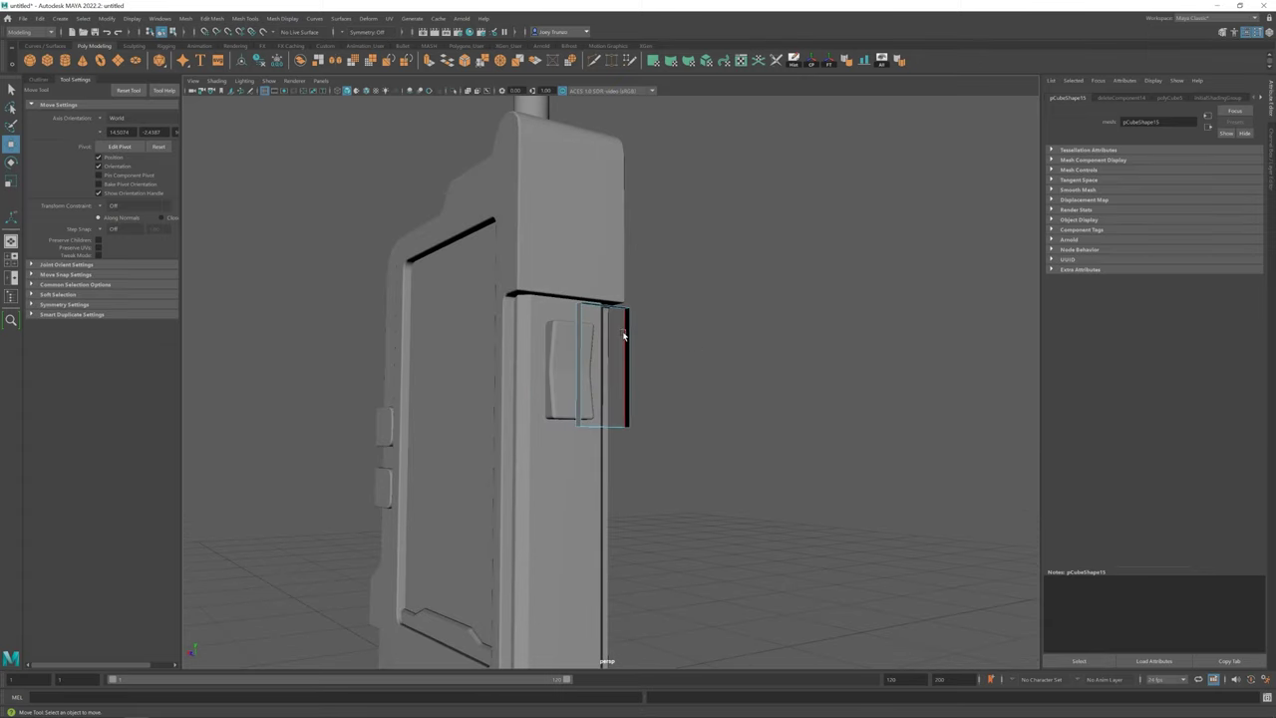
key("ctrl+e")
key("r")
left_click(117, 117)
left_click(121, 135)
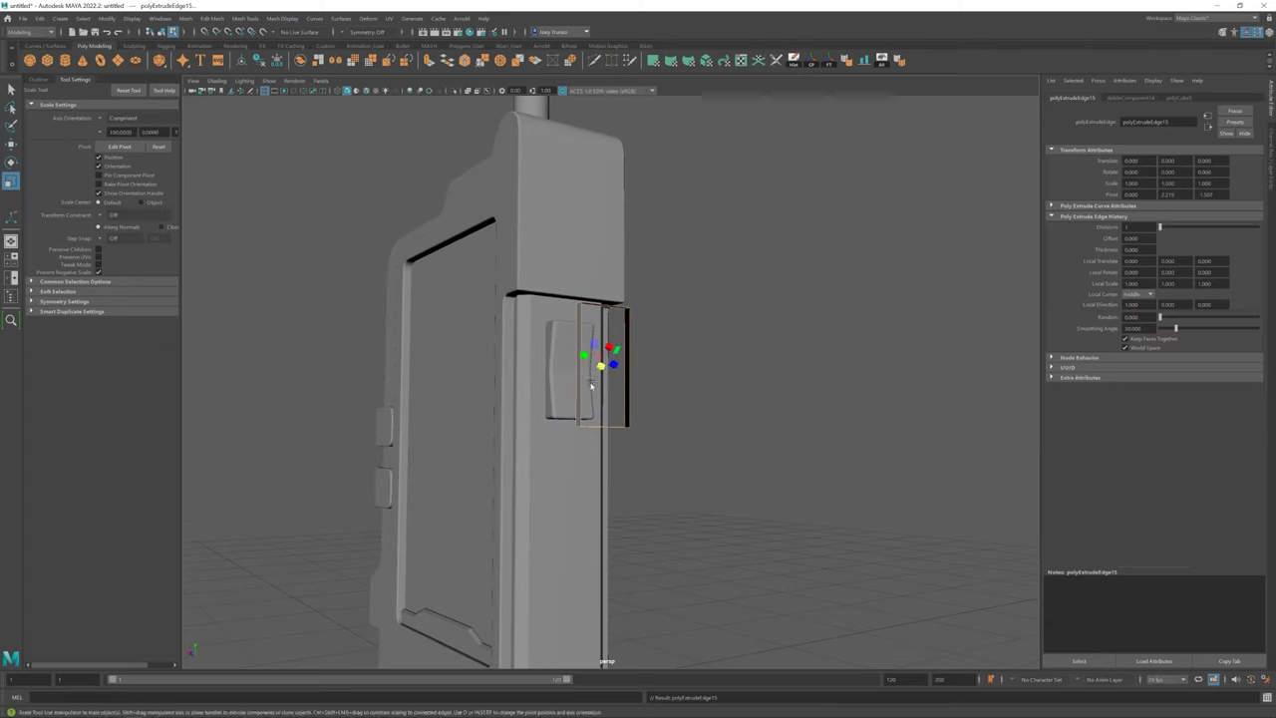
Return scaling to object axes and bridge the selected edges into a frame
left_click_drag(612, 369, 473, 345, "alt")
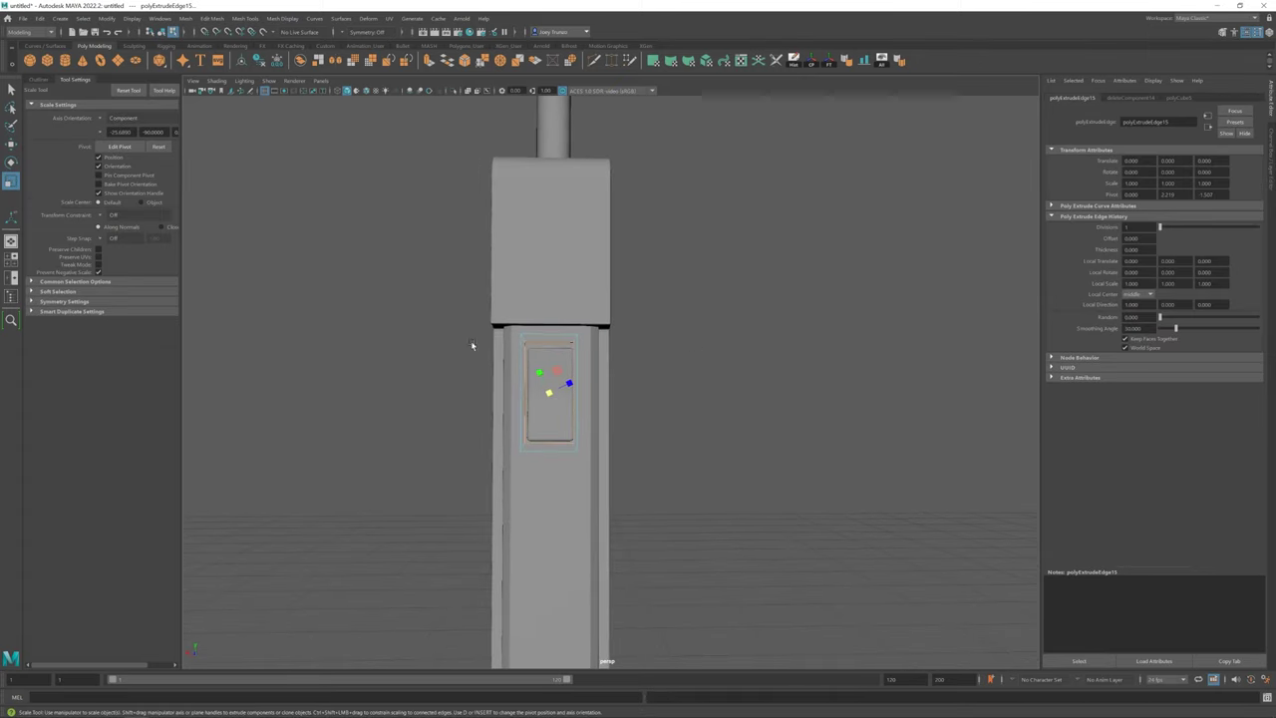
left_click(113, 117)
left_click(122, 126)
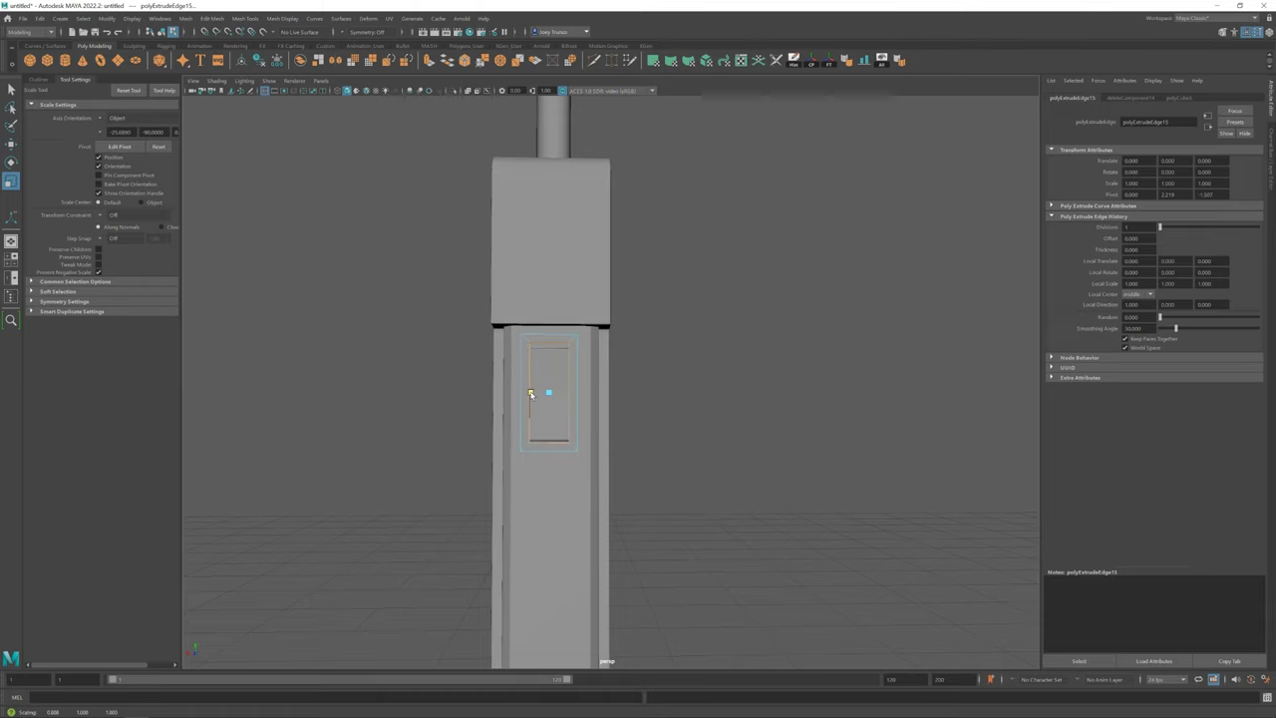
left_click_drag(531, 394, 638, 388, "alt")
left_click(212, 20)
left_click(235, 58)
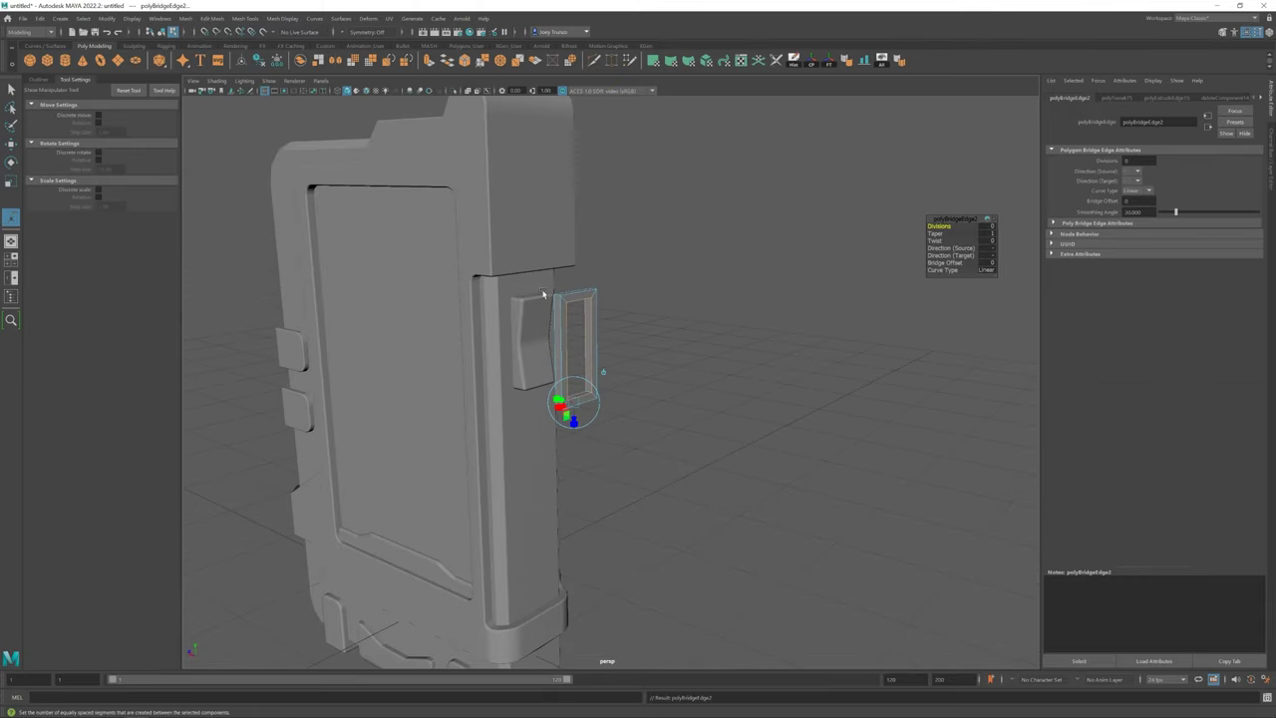
Select the inner frame vertices and bevel the switch frame with a fraction of about 0.25
mouse_move(507, 336)
left_mouse_down("alt")
mouse_move(554, 341)
mouse_move(526, 340)
left_mouse_up("alt")
left_click_drag(584, 327, 657, 309, "alt")
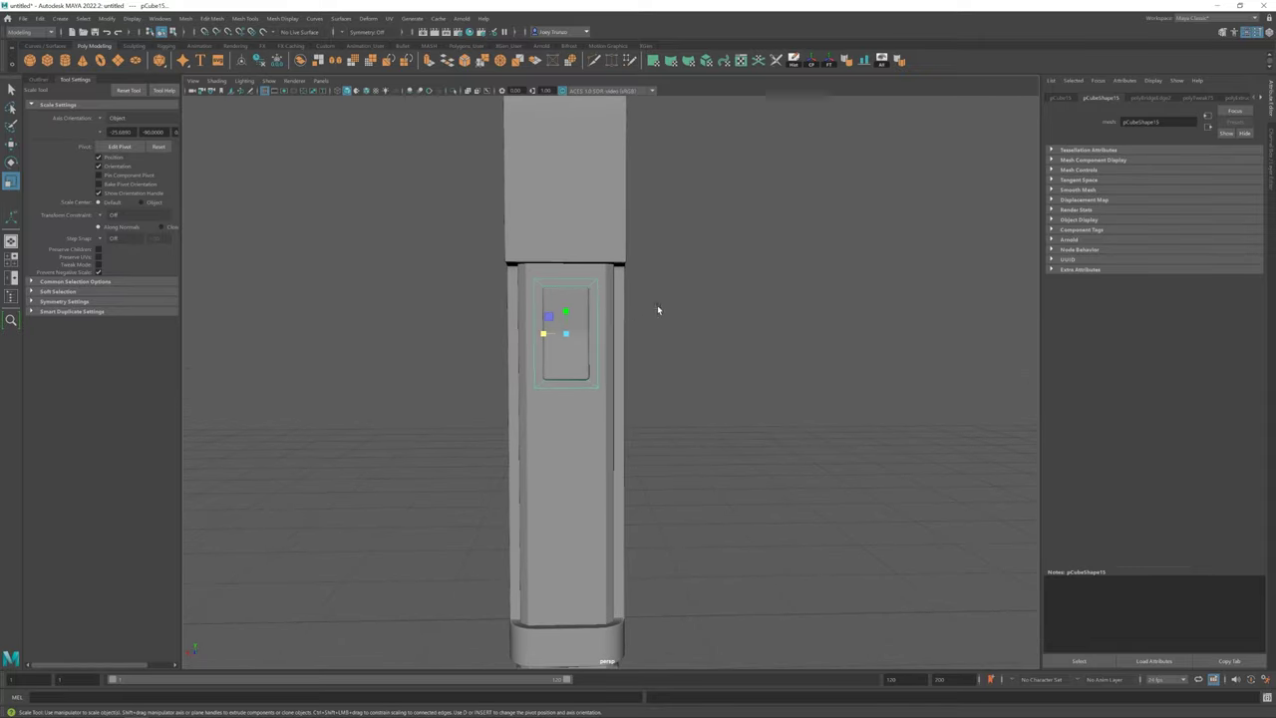
right_click_drag(611, 299, 545, 288, "shift")
left_click_drag(588, 415, 587, 412)
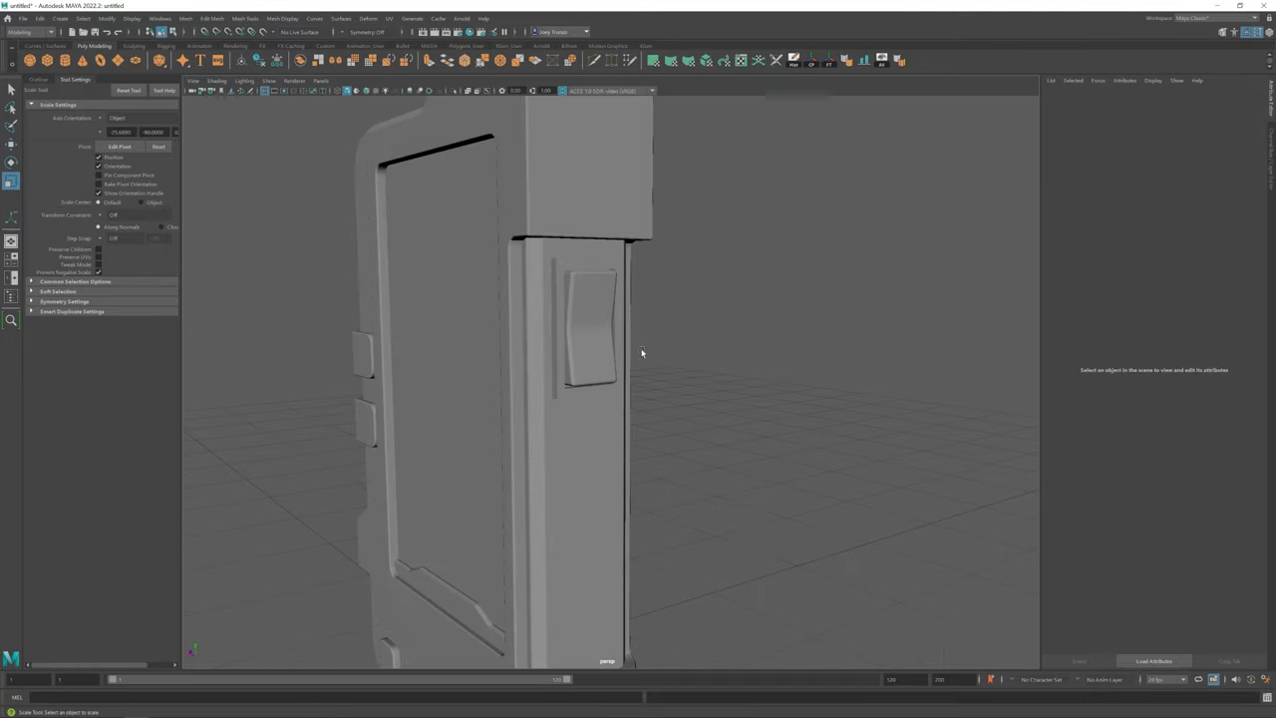
right_click_drag(558, 254, 563, 278)
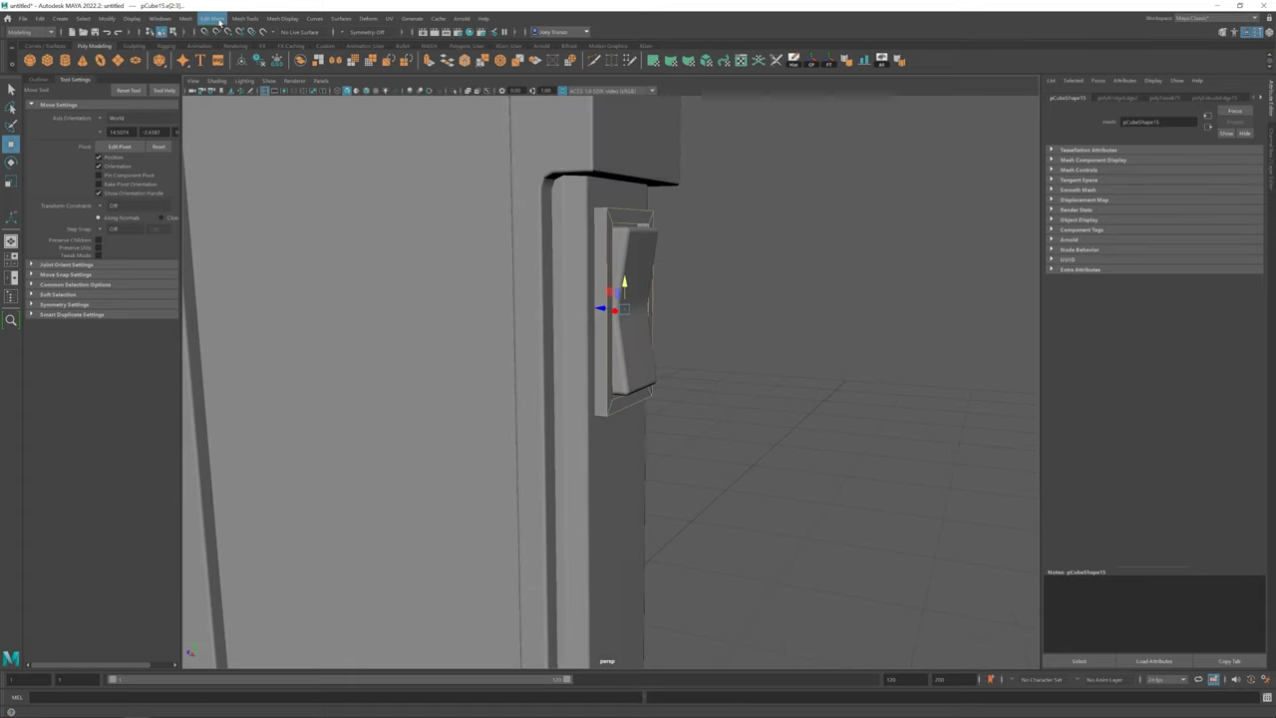
left_click(212, 18)
left_click(224, 53)
left_click(1185, 181)
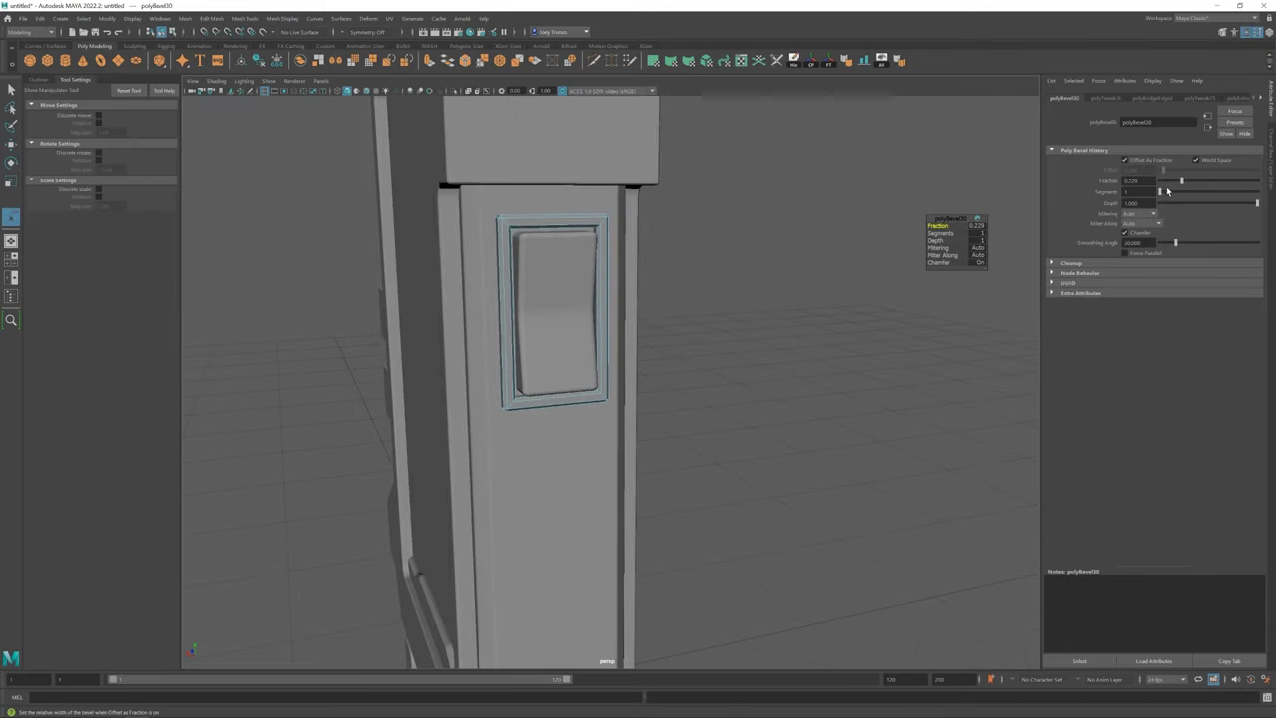
key("w")
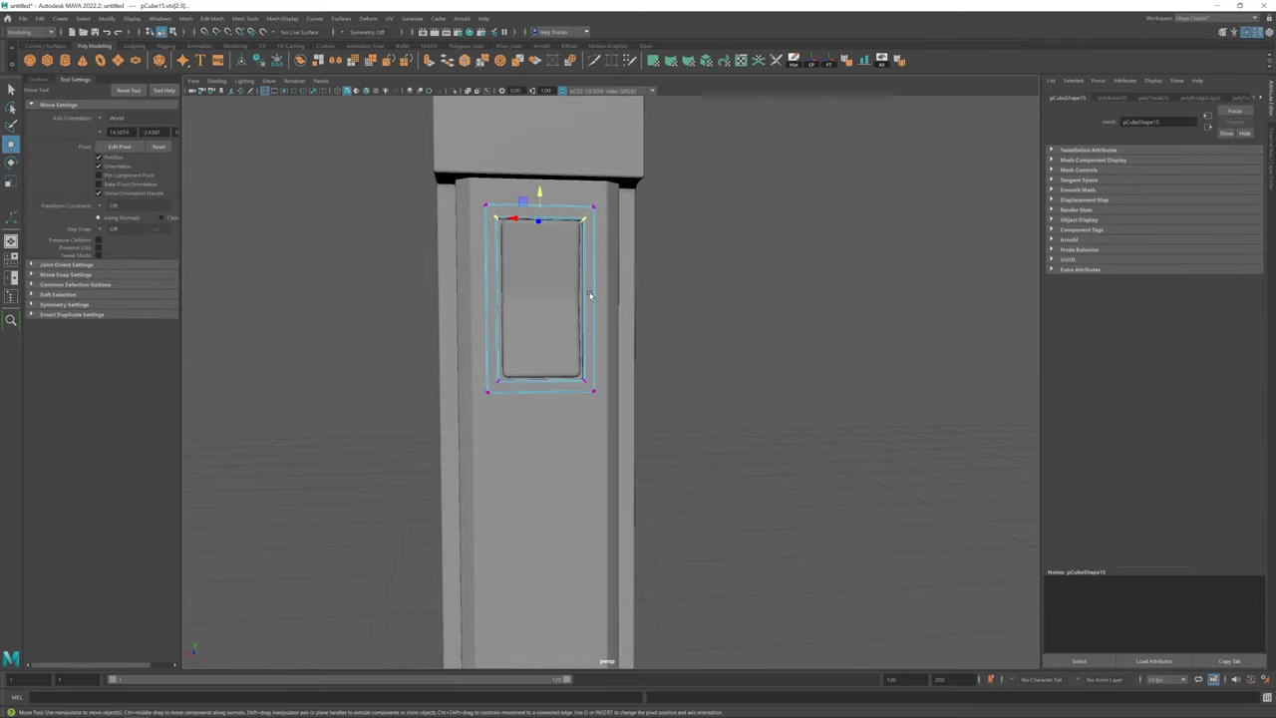
Clear the selection and reframe the view on the whole handset
left_click(848, 455)
key("f")
scroll(652, 365, "up", 2)
left_click(638, 339)
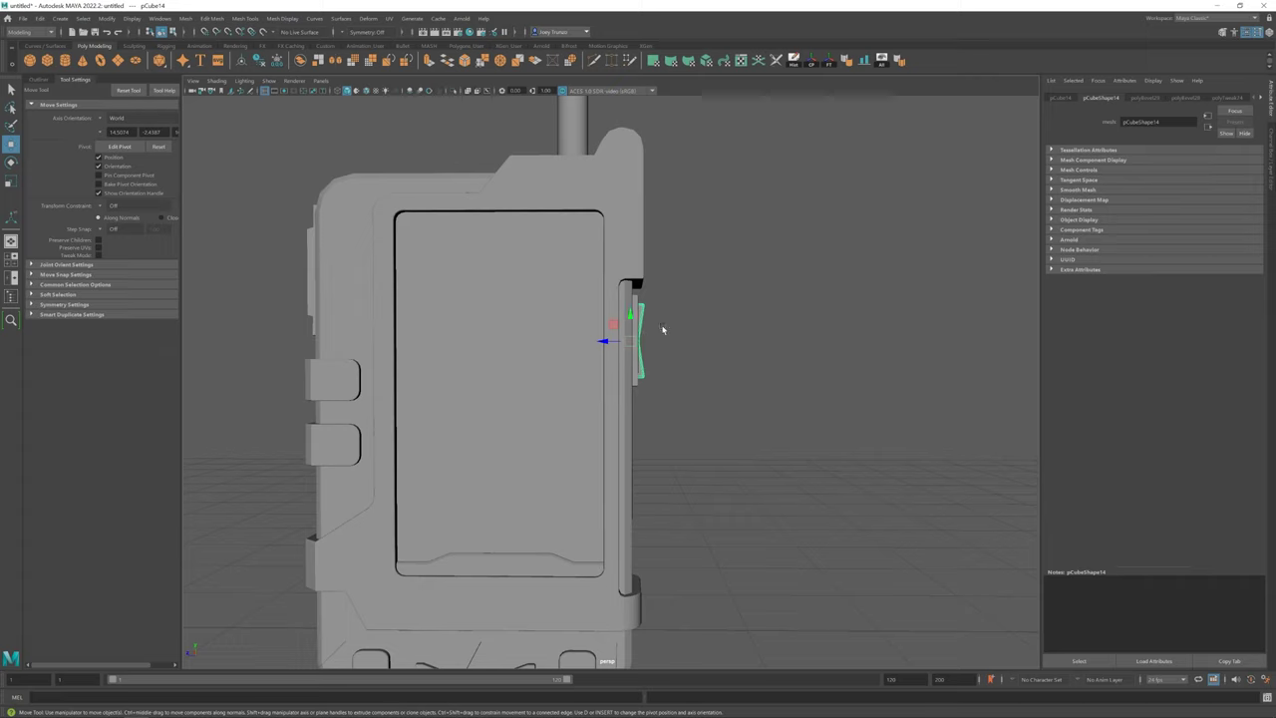
left_click(448, 399)
scroll(448, 399, "down", 5)
left_click_drag(447, 398, 480, 406, "alt")
right_click_drag(479, 407, 676, 491, "alt")
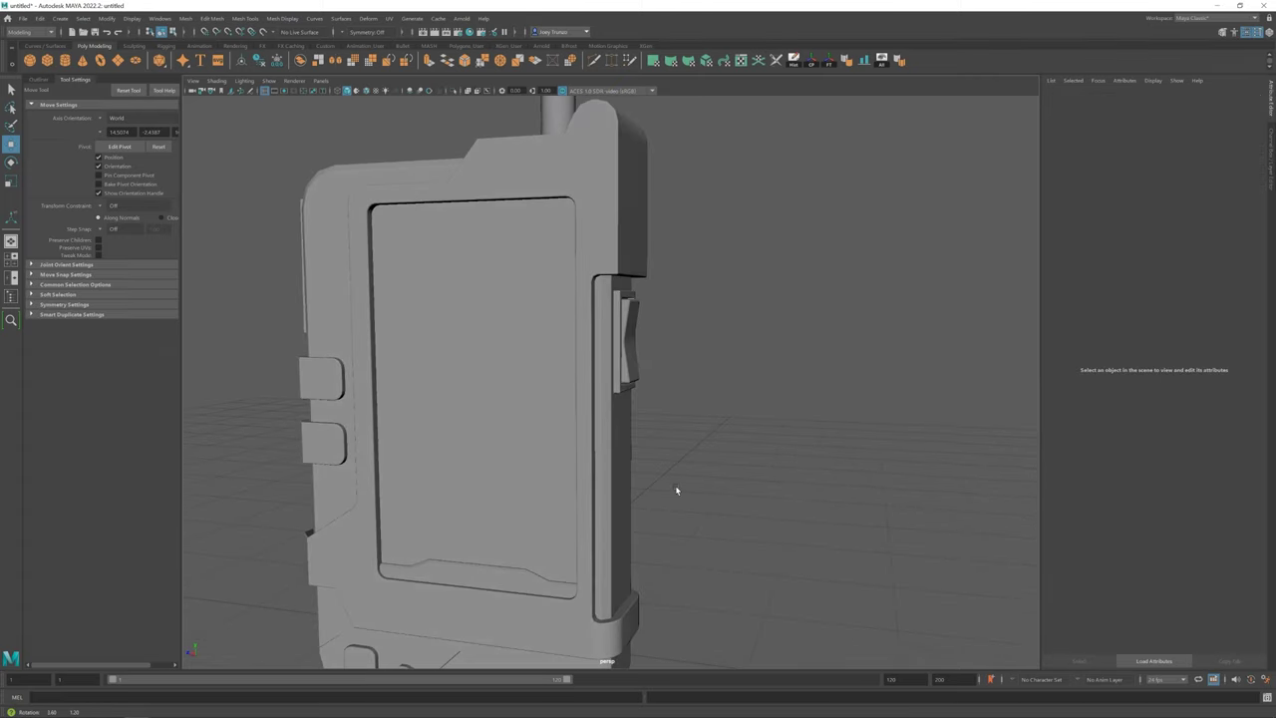
Create a cube and scale it into a thin flat plate against the side switch
left_click(57, 66)
middle_click_drag(469, 604, 620, 337)
key("r")
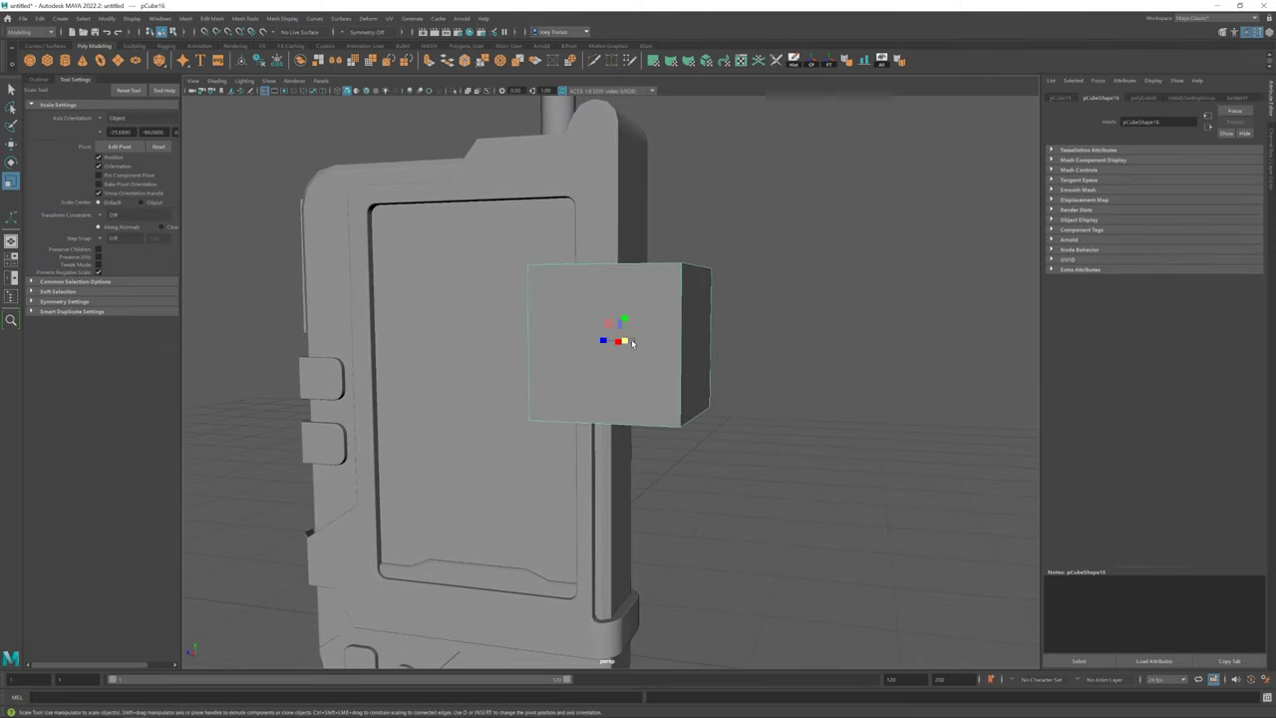
left_click_drag(624, 339, 555, 342)
mouse_move(624, 304)
left_mouse_down()
mouse_move(622, 344)
mouse_move(558, 336)
mouse_move(615, 395)
left_mouse_up()
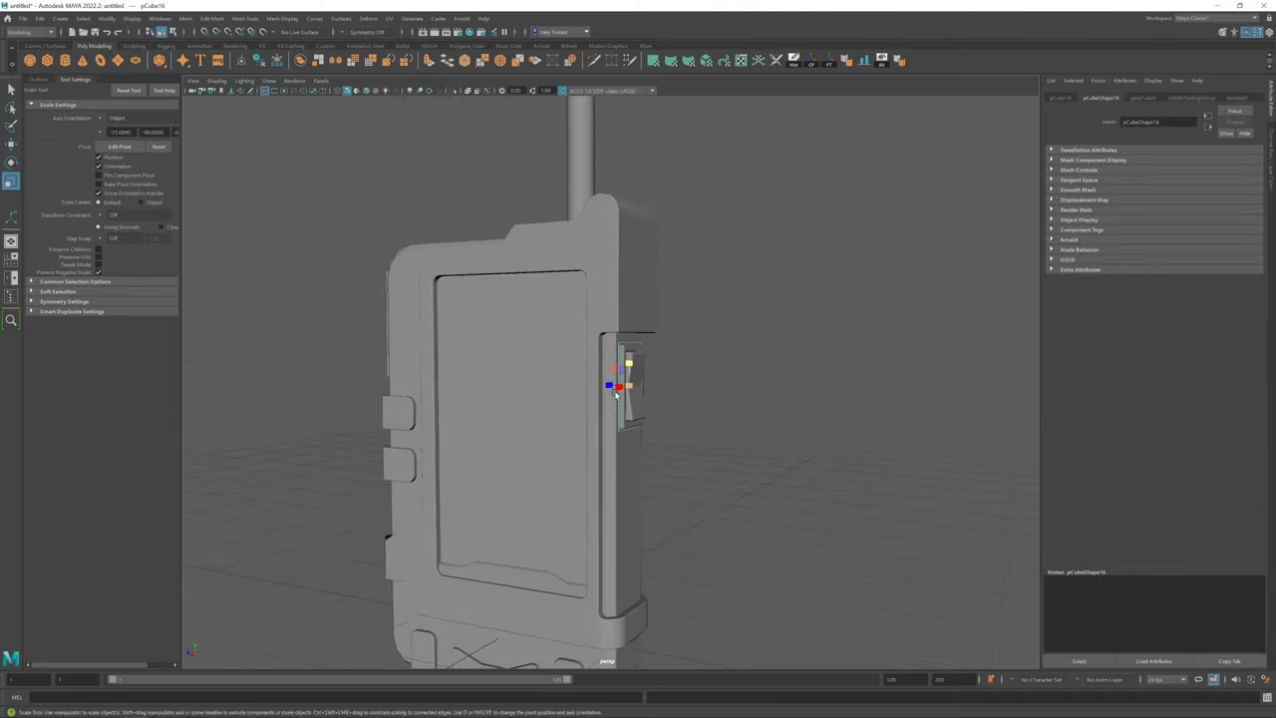
scroll(615, 395, "up", 3)
mouse_move(604, 379)
left_mouse_down("alt")
mouse_move(552, 383)
mouse_move(598, 369)
left_mouse_up("alt")
right_click_drag(784, 277, 772, 249)
Bevel the plate's outer edge and clear the selection
left_click_drag(558, 299, 541, 256, "alt")
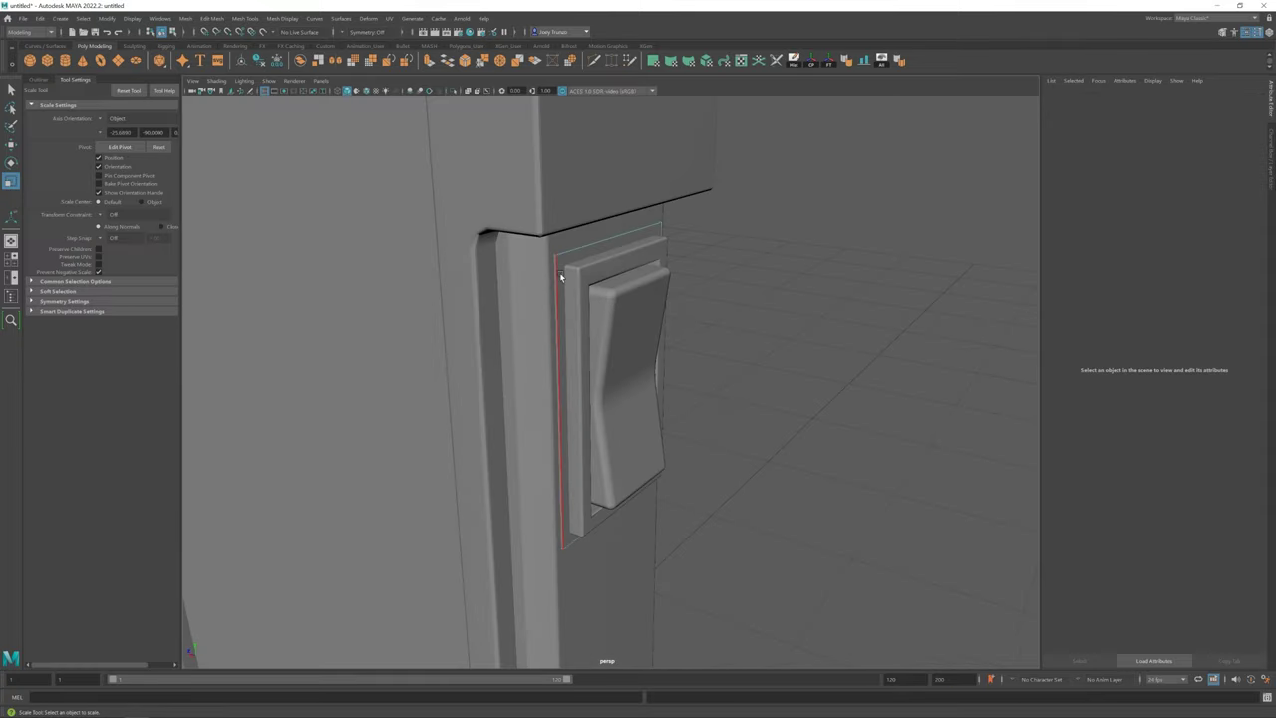
left_click(659, 244)
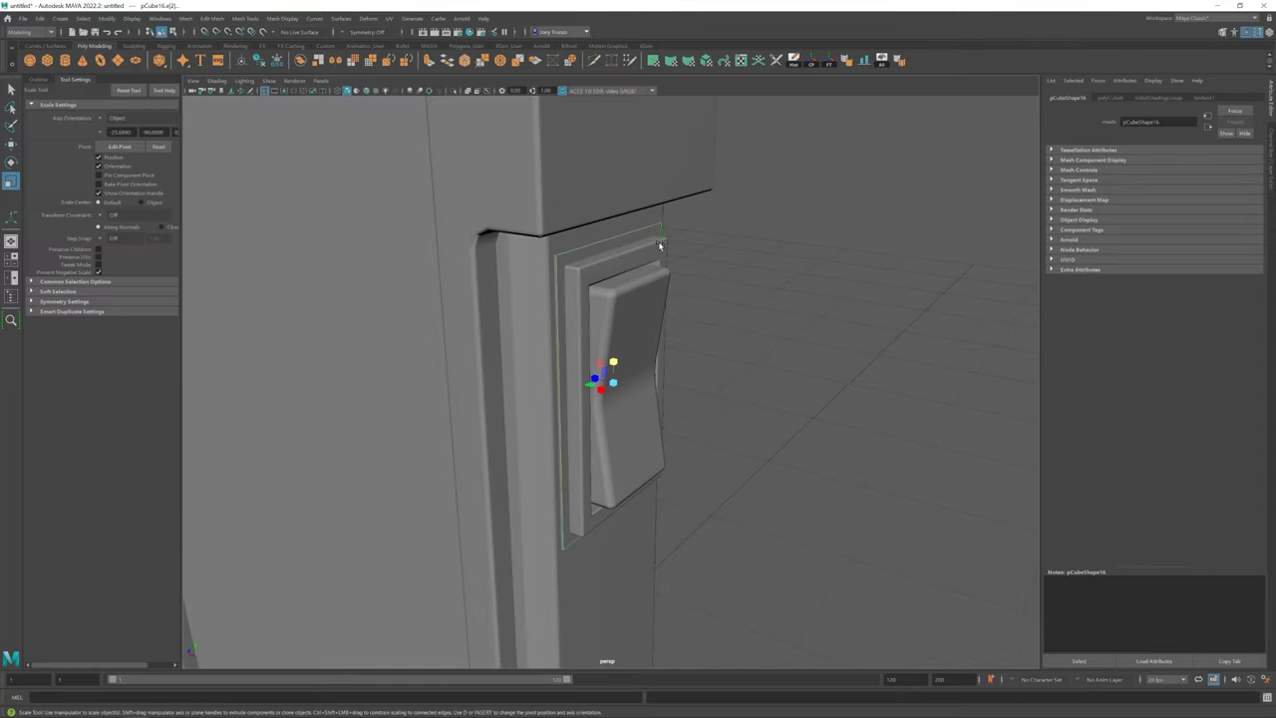
left_click(212, 18)
left_click(224, 55)
key("w")
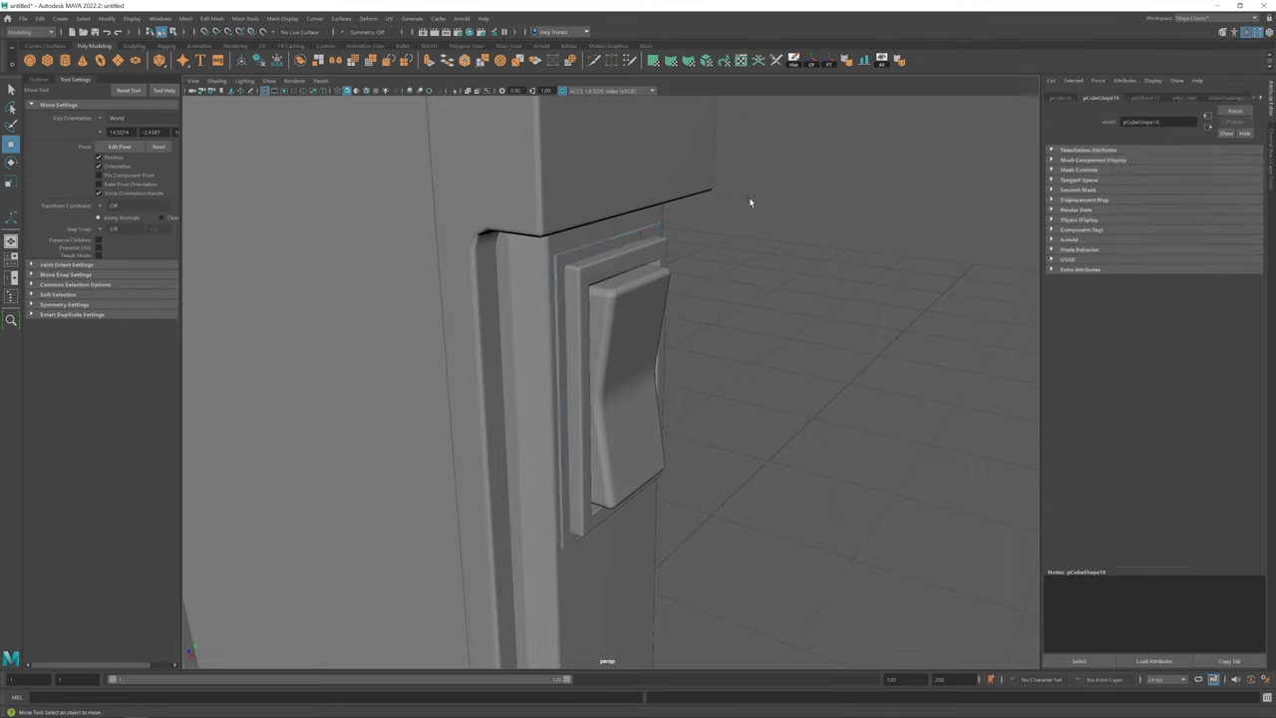
left_click(750, 200)
Select the radio body and insert an edge loop across it
key("f")
scroll(698, 459, "up", 5)
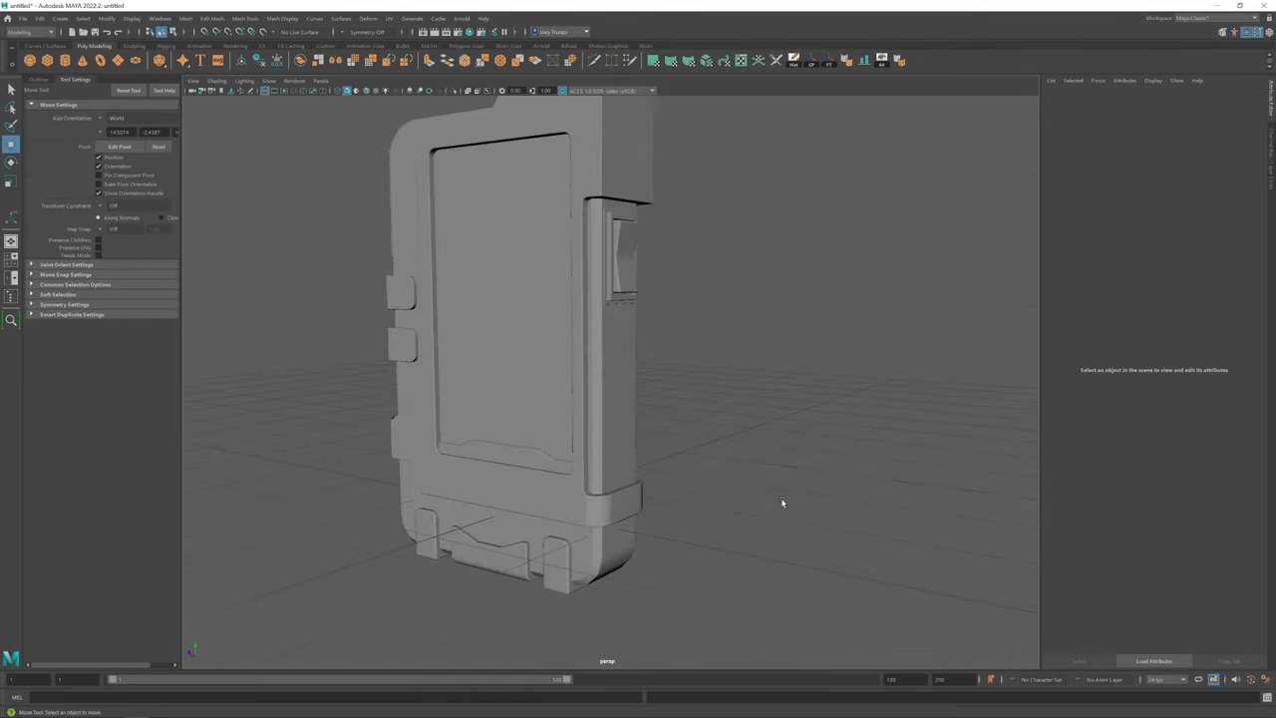
left_click(618, 419)
key("e")
left_click(244, 18)
left_click(267, 96)
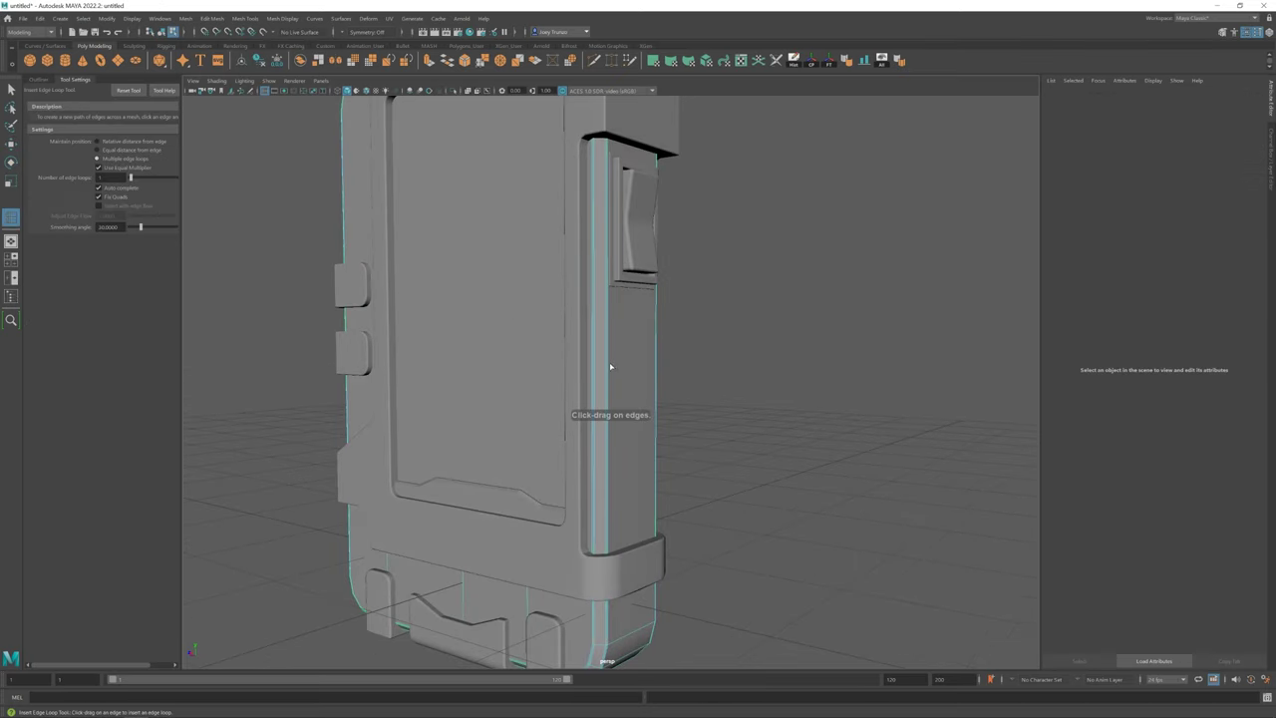
left_click(606, 363)
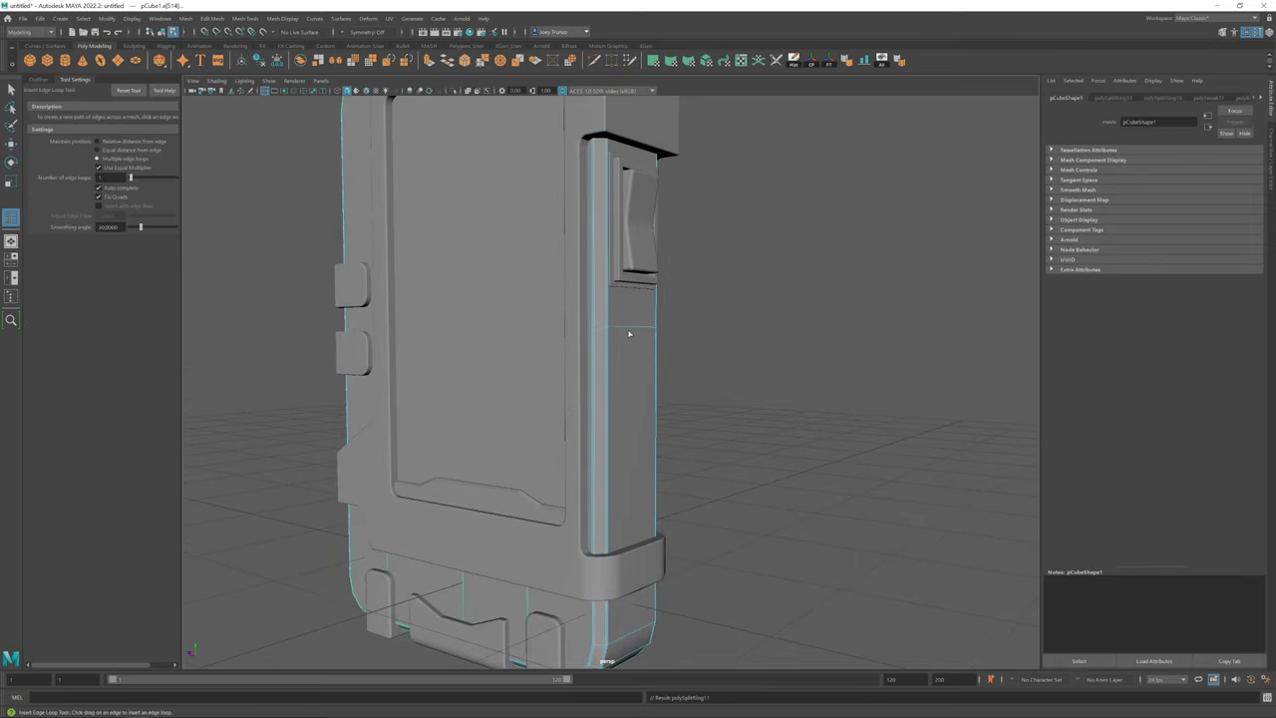
Isolate the main body on its own and inspect its side from several angles
key("r")
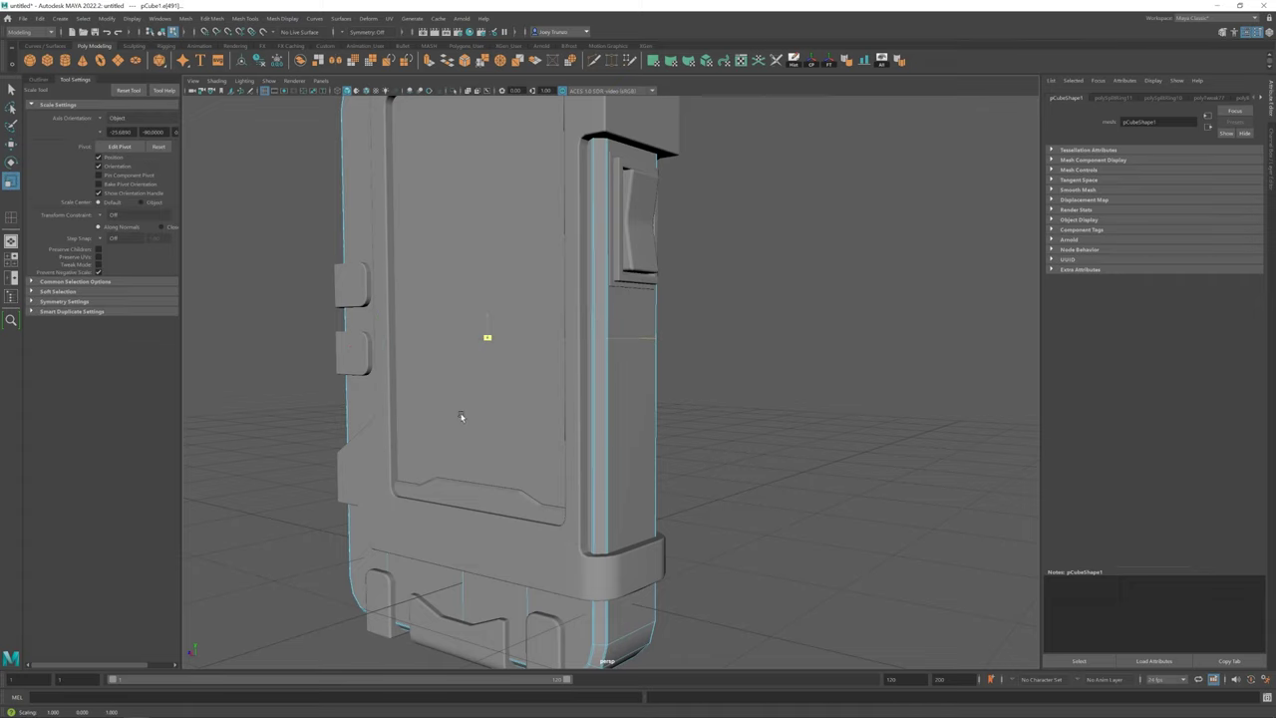
key("w")
key("F8")
key("ctrl+1")
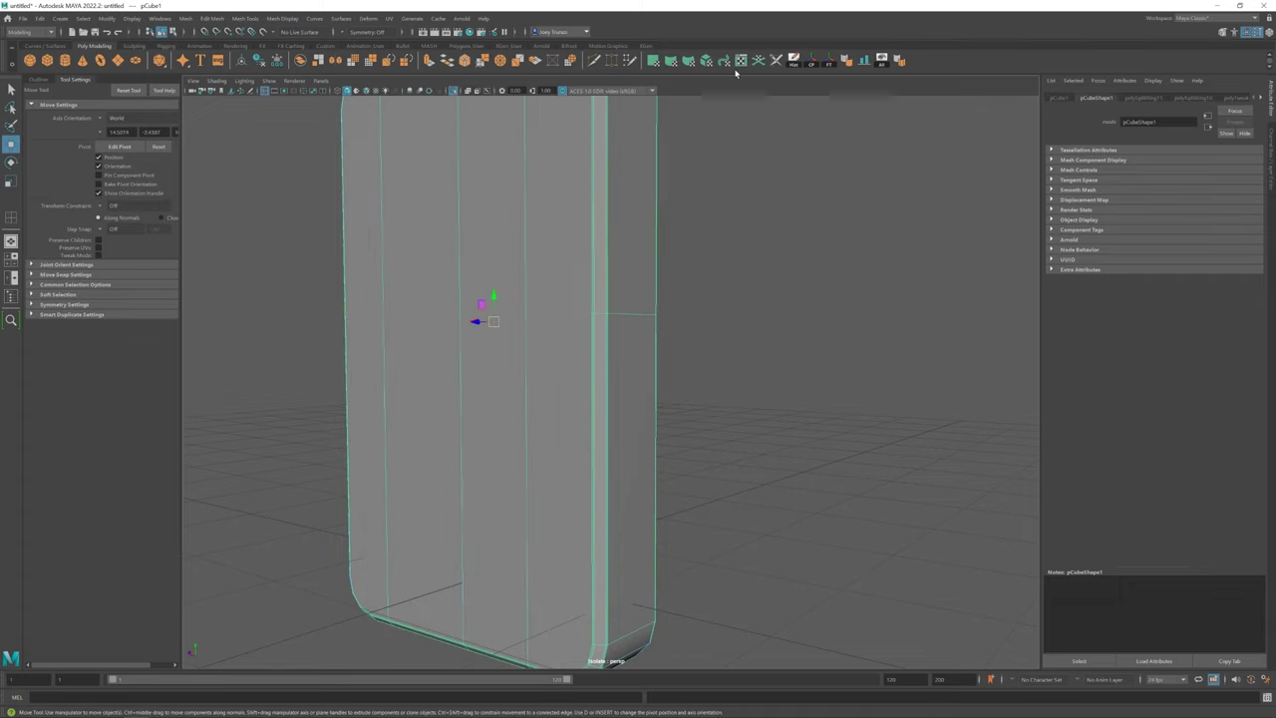
scroll(588, 317, "up", 5)
middle_click_drag(598, 324, 638, 392, "alt")
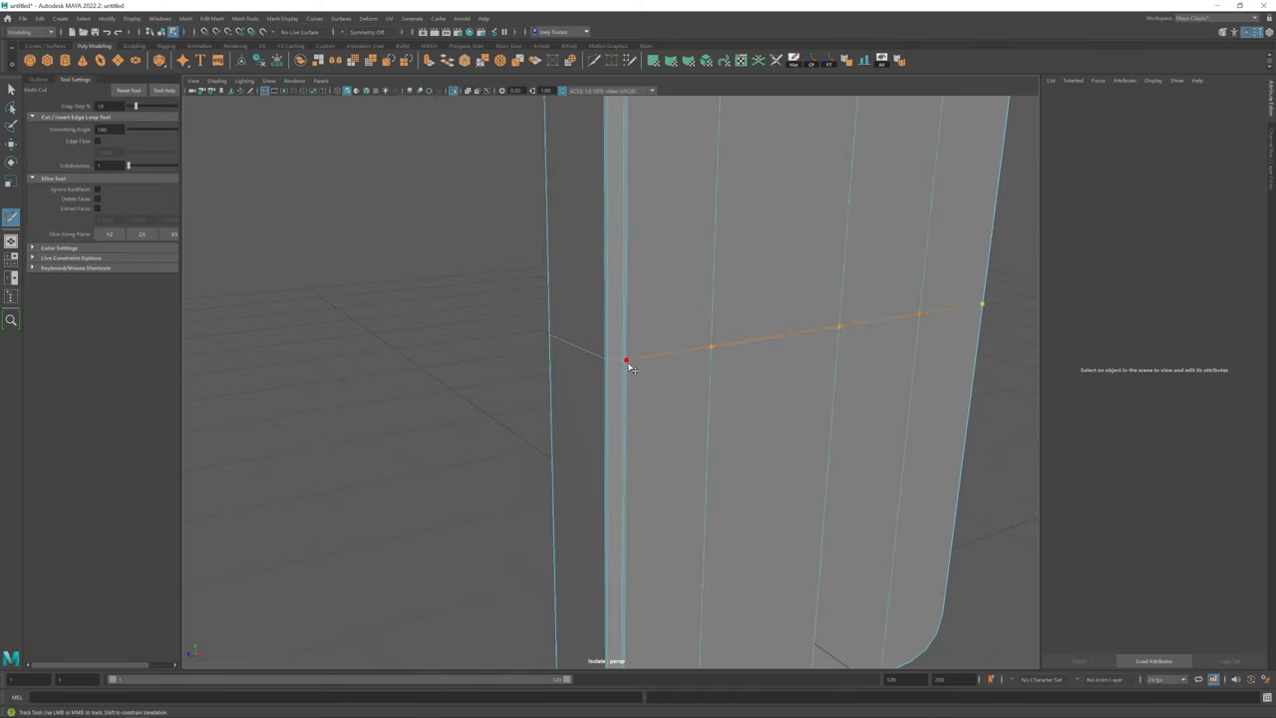
scroll(630, 367, "down", 5)
left_click_drag(630, 367, 540, 395, "alt")
scroll(755, 376, "up", 5)
left_click_drag(695, 387, 299, 378, "alt")
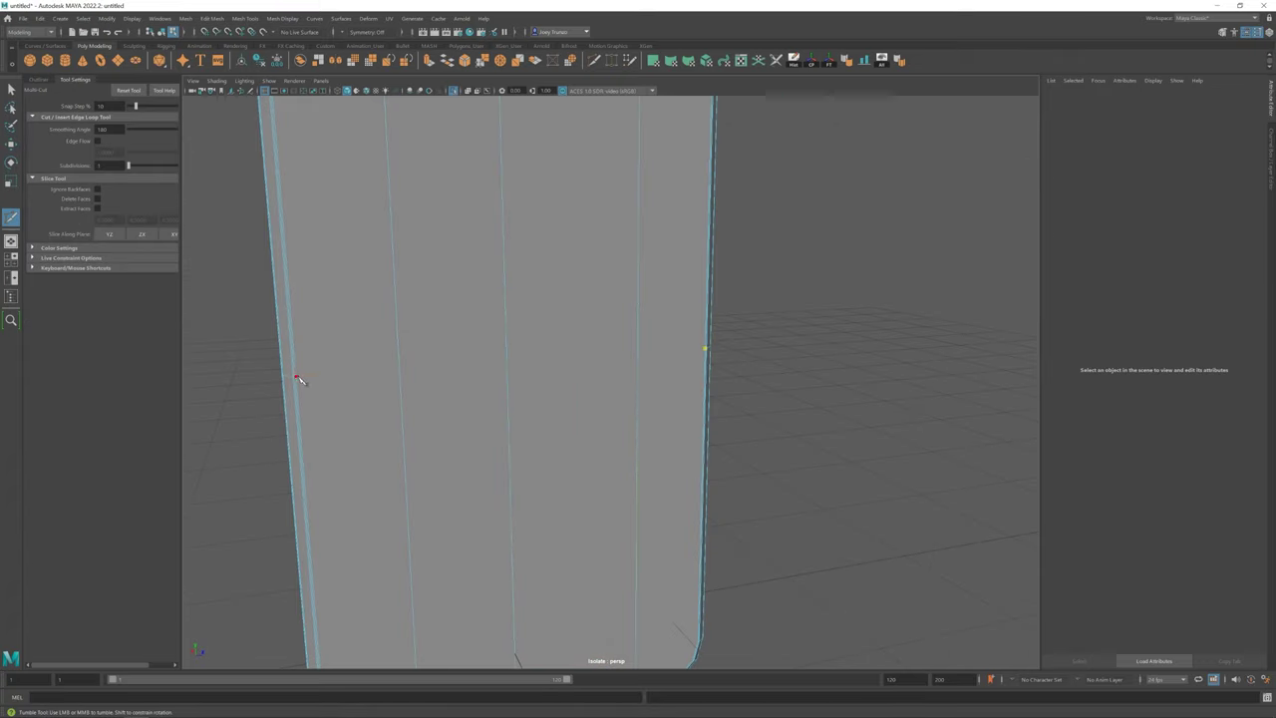
scroll(299, 379, "down", 5)
Bevel the selected side edge into two edges, show all parts again, and shift them
key("w")
left_click_drag(369, 411, 569, 316, "alt")
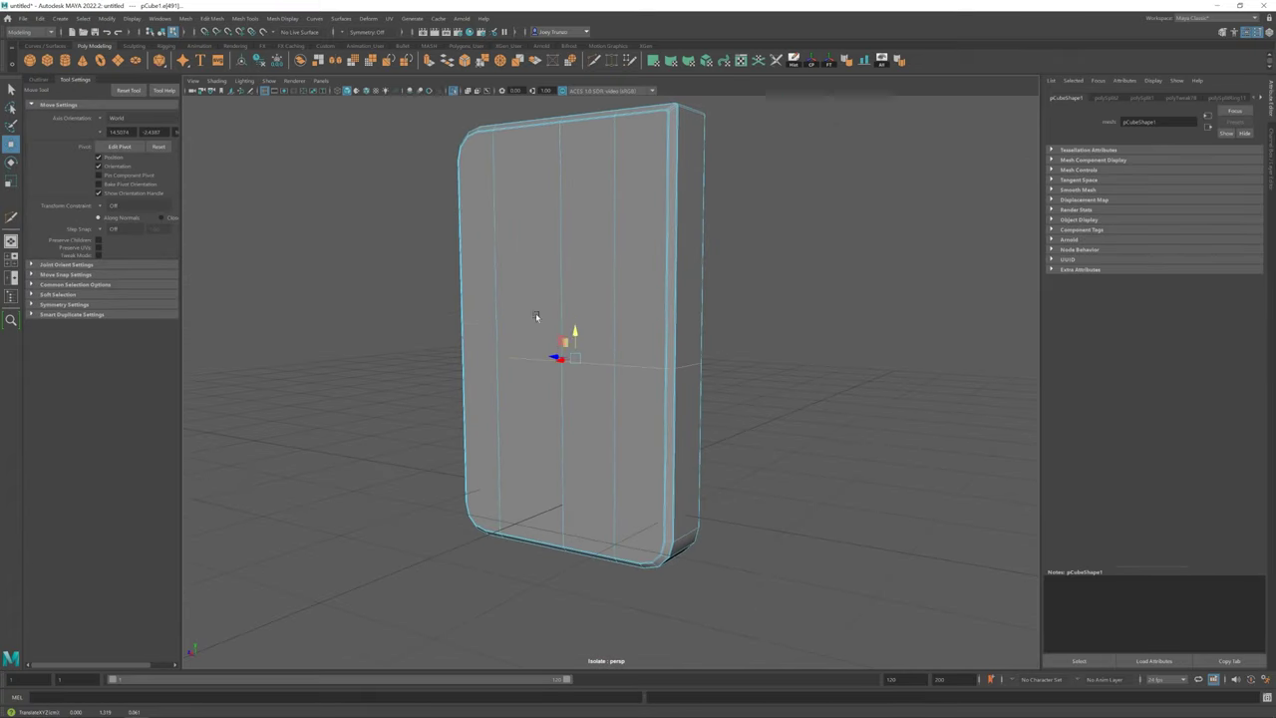
left_click(211, 18)
left_click(224, 47)
key("ctrl+1")
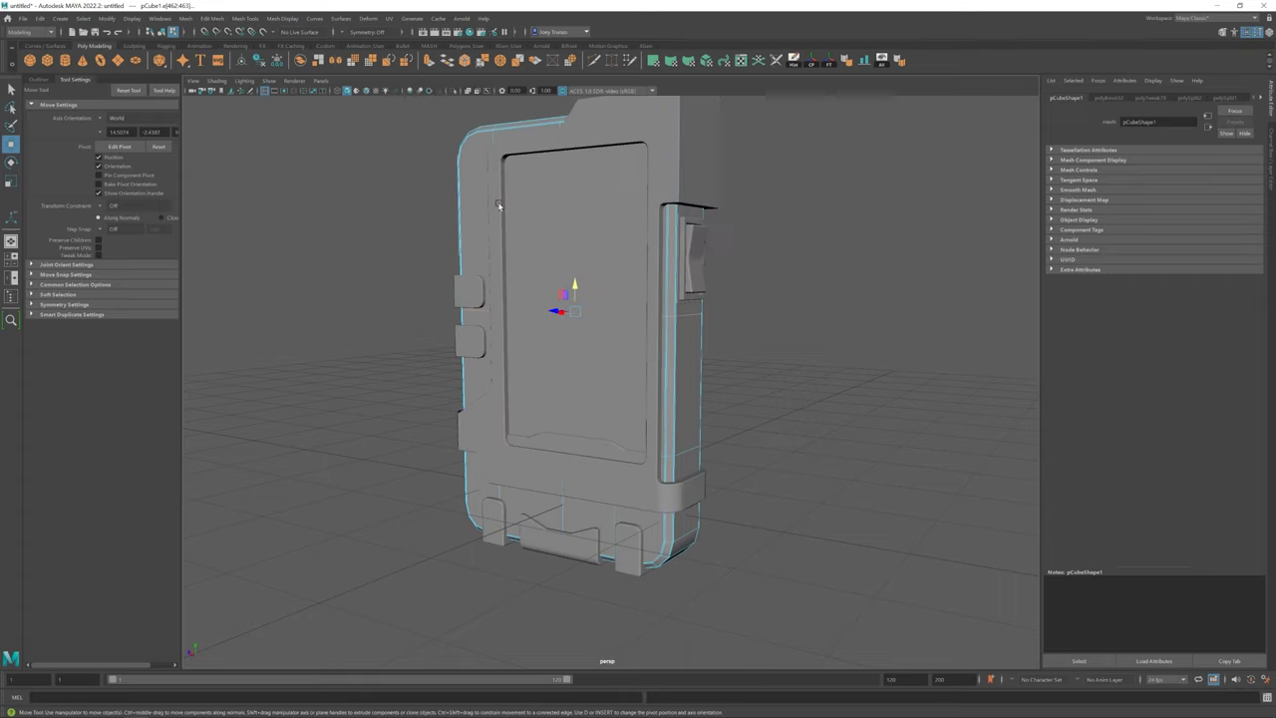
left_click_drag(574, 410, 573, 417)
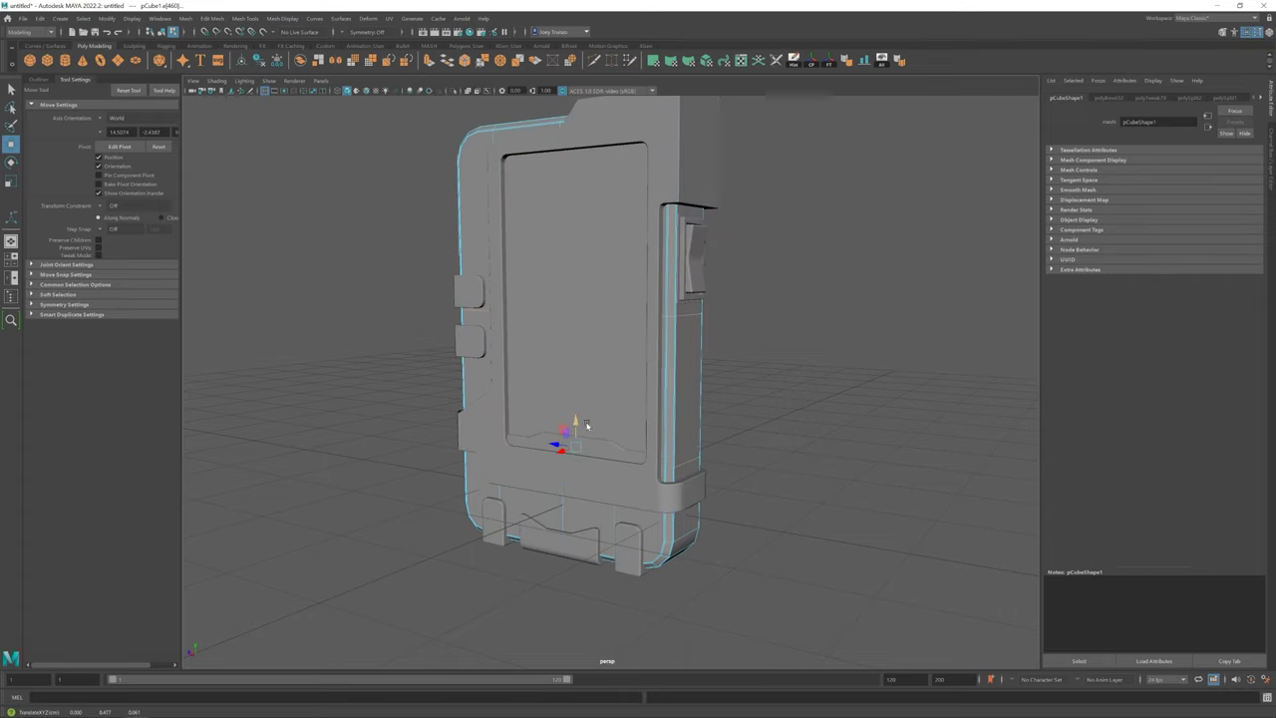
Insert another edge loop and select the new edge pair and the panel's bottom lip edge
left_click(246, 18)
left_click(267, 95)
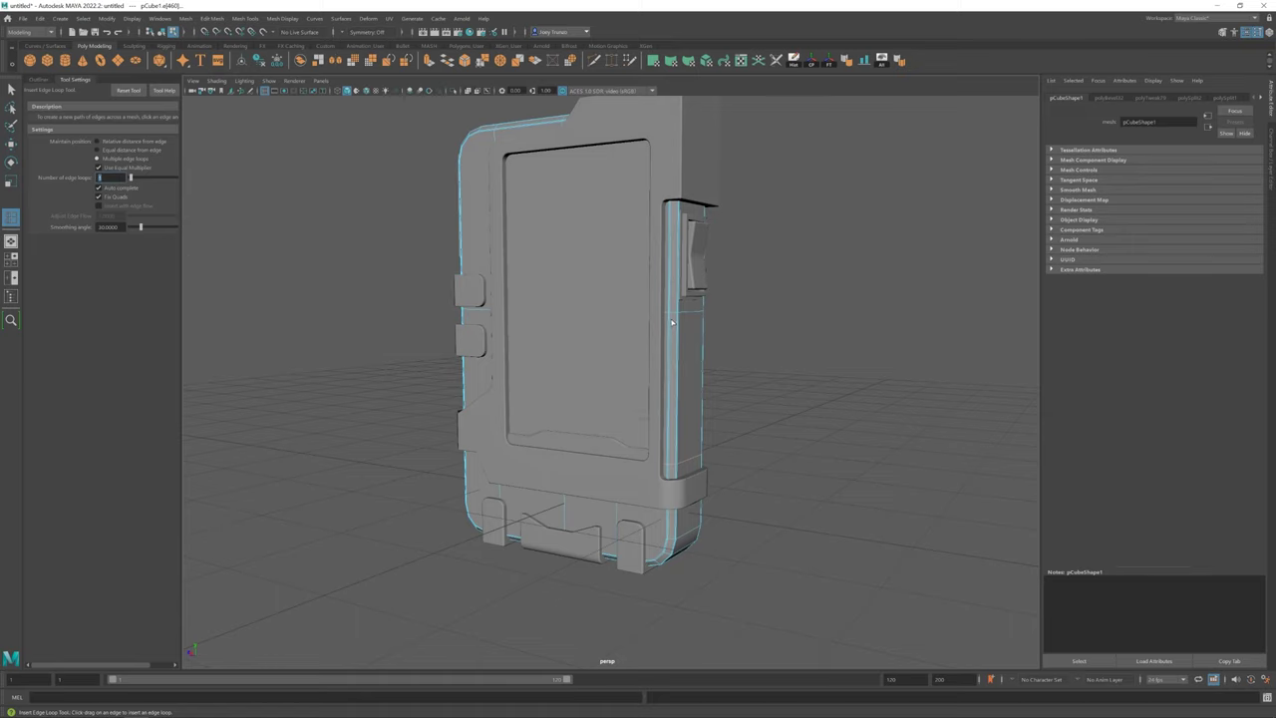
left_click(575, 342)
key("w")
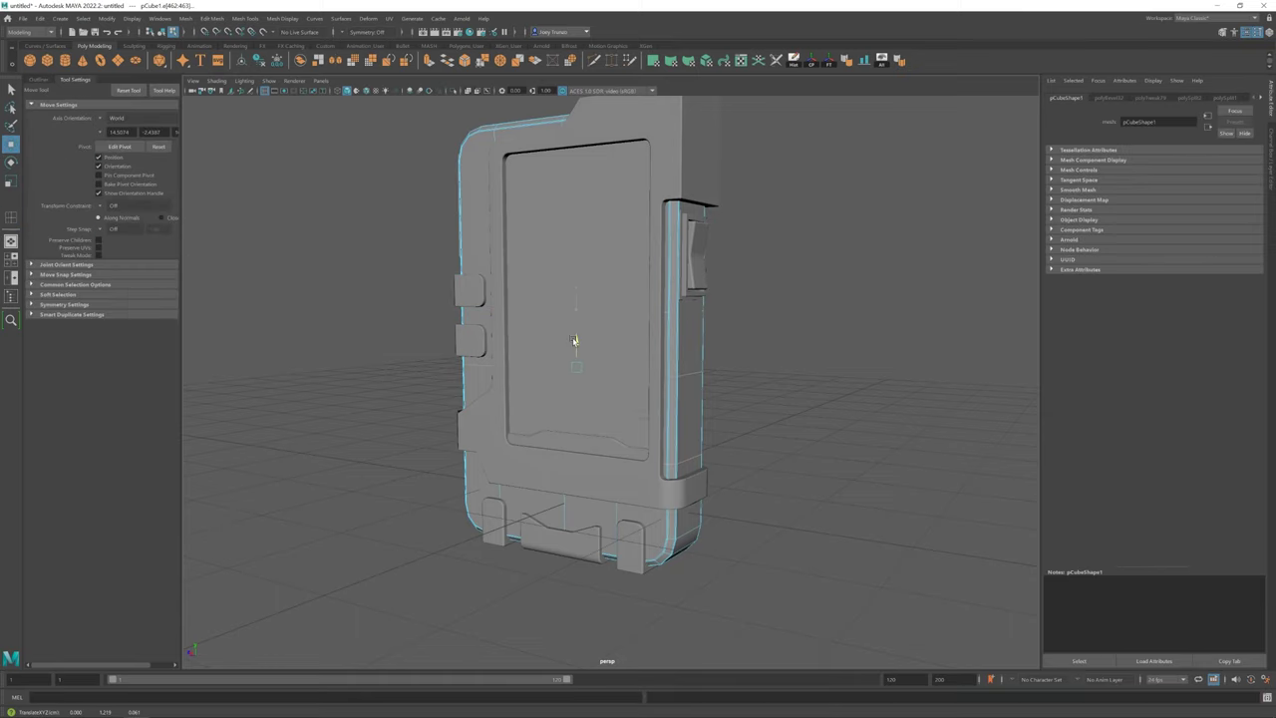
left_click(574, 434)
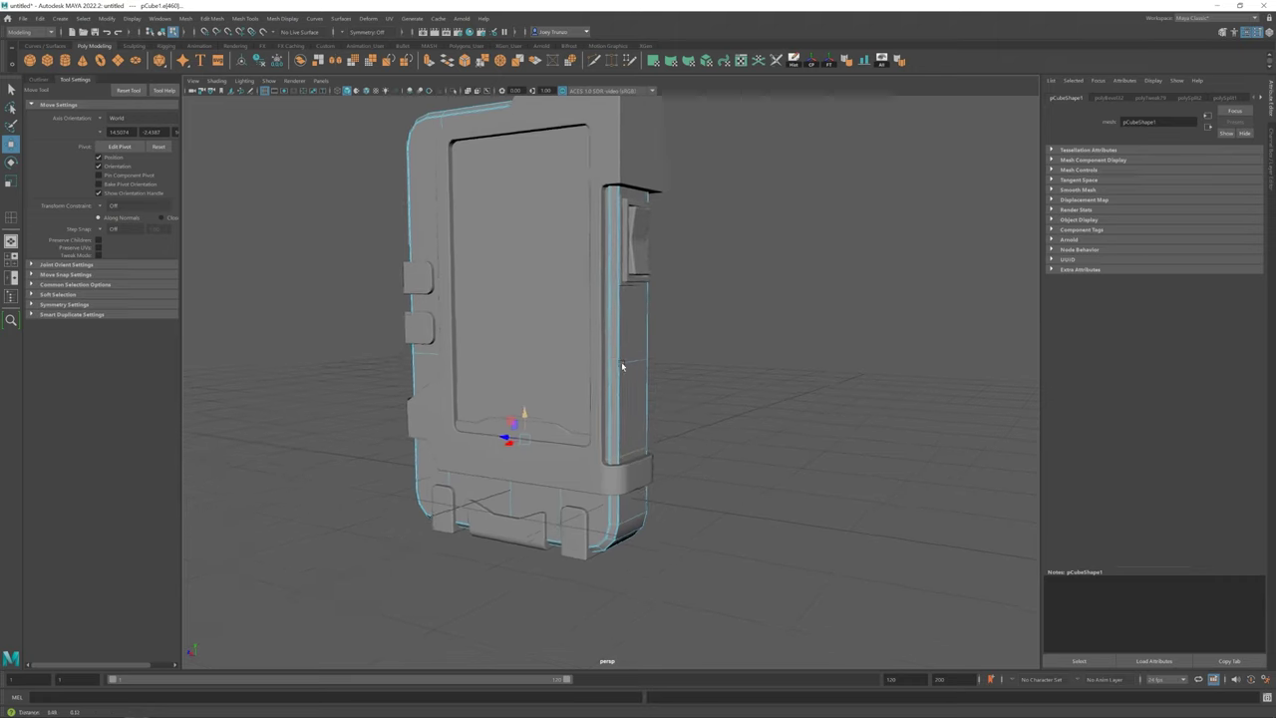
scroll(519, 430, "up", 2)
Add edge loops along the side strip and bevel the selected side-strip edges
left_click(234, 19)
left_click(269, 113)
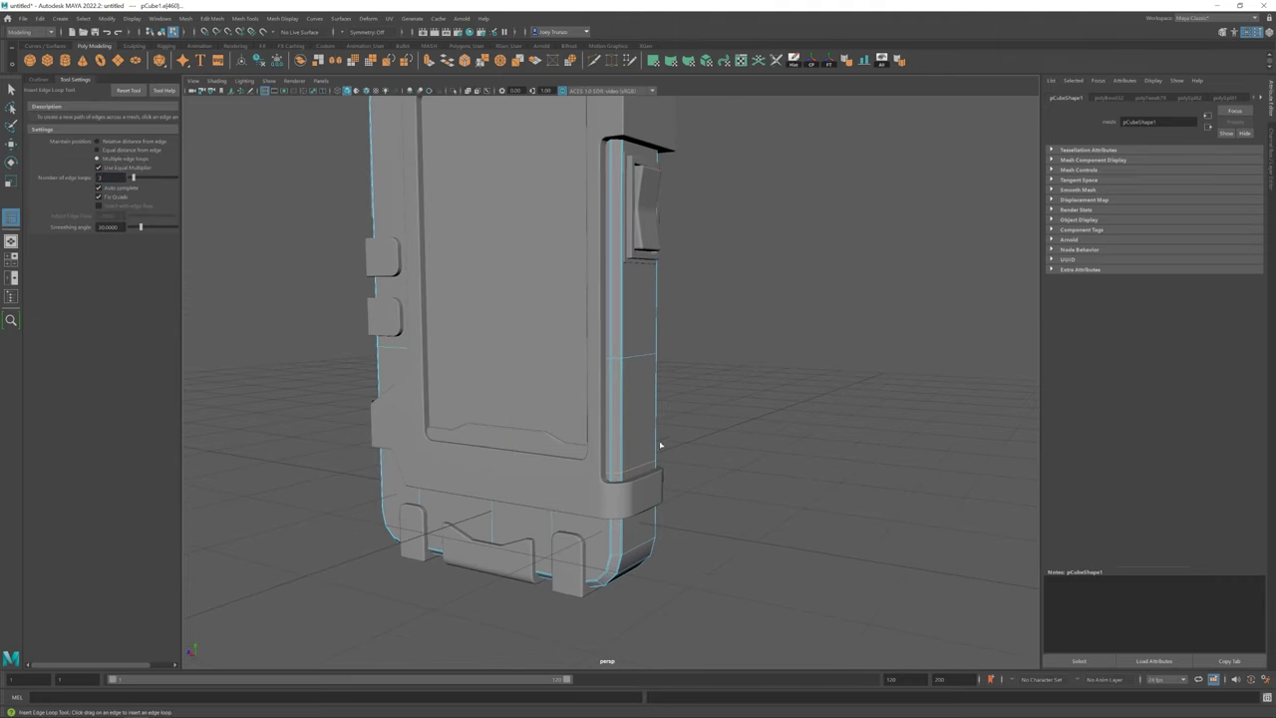
left_click(622, 405)
key("w")
left_click(644, 428)
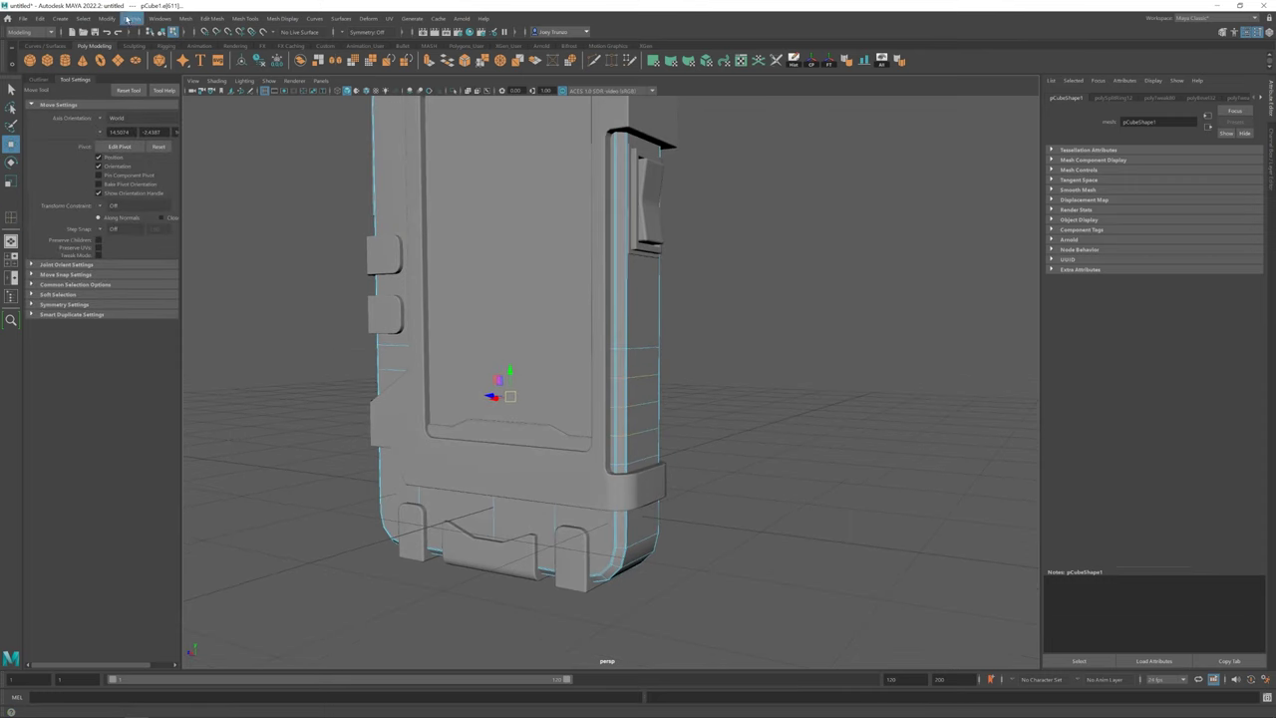
left_click(211, 19)
left_click(229, 57)
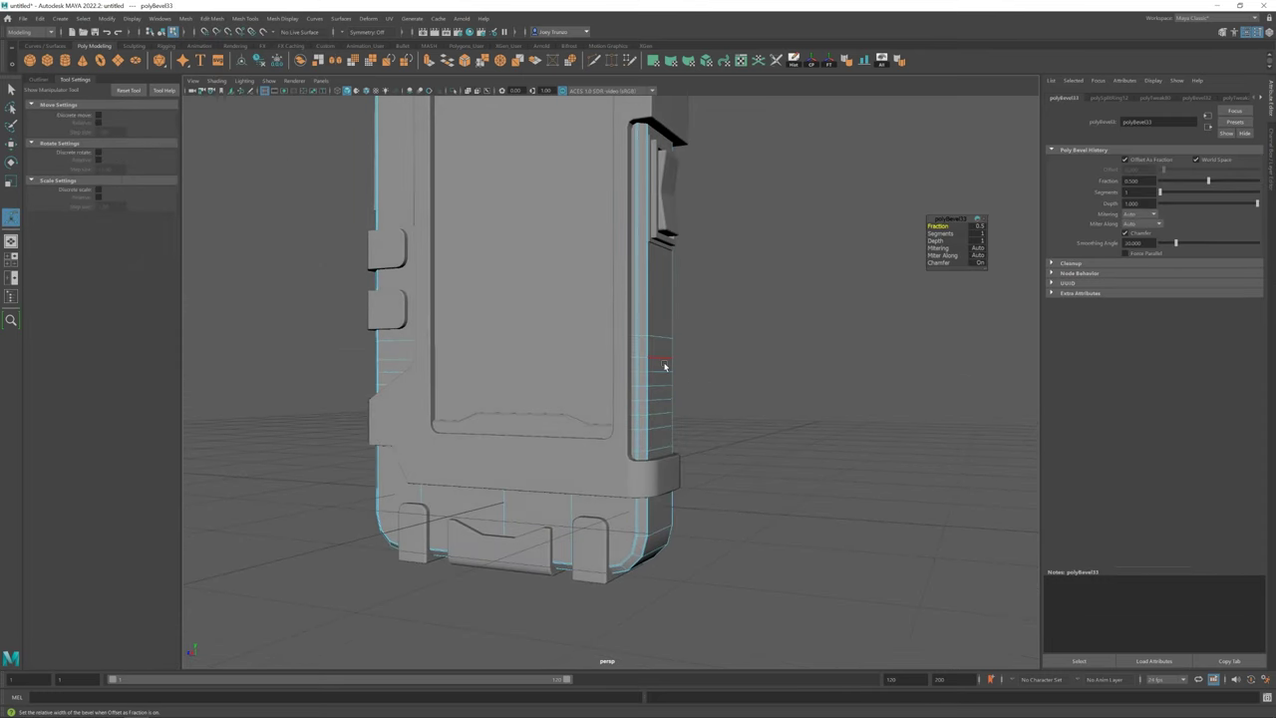
key("w")
Select the two side notch faces, move them to form the notch, then deselect
key("F11")
mouse_move(664, 361)
left_mouse_down()
mouse_move(656, 405)
mouse_move(612, 416)
left_mouse_up()
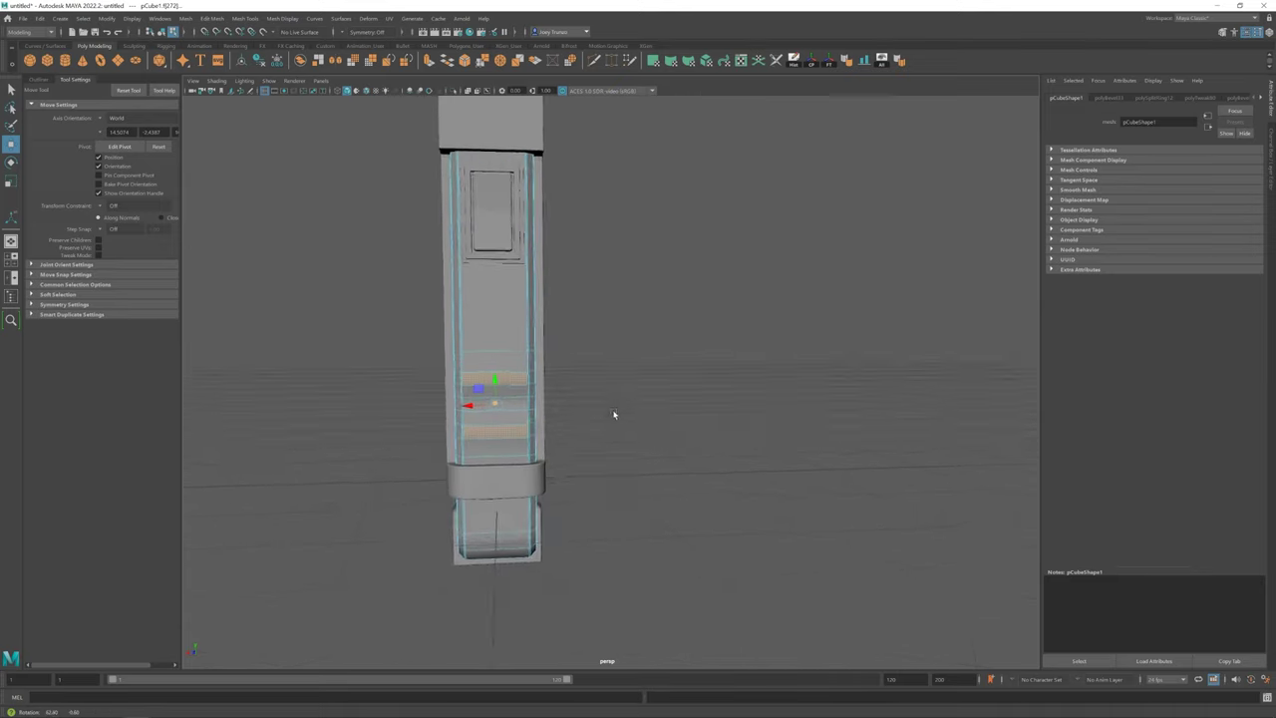
left_click_drag(606, 328, 558, 361, "alt")
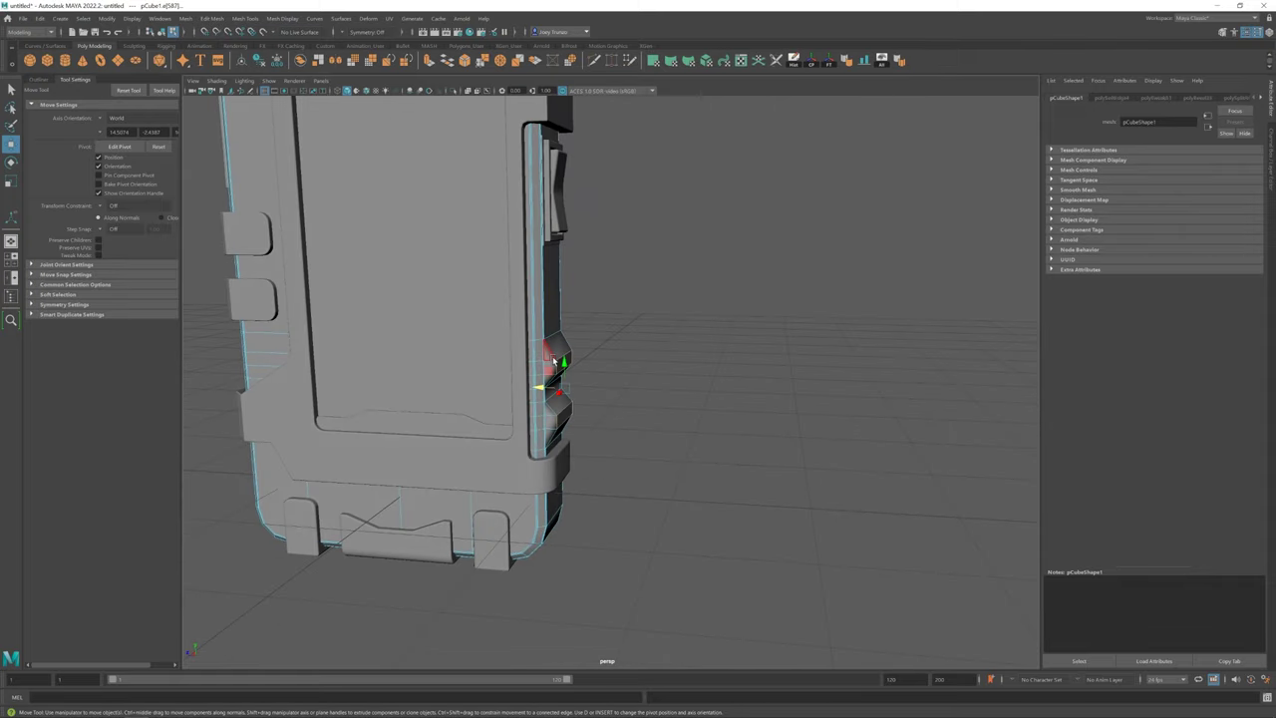
key("q")
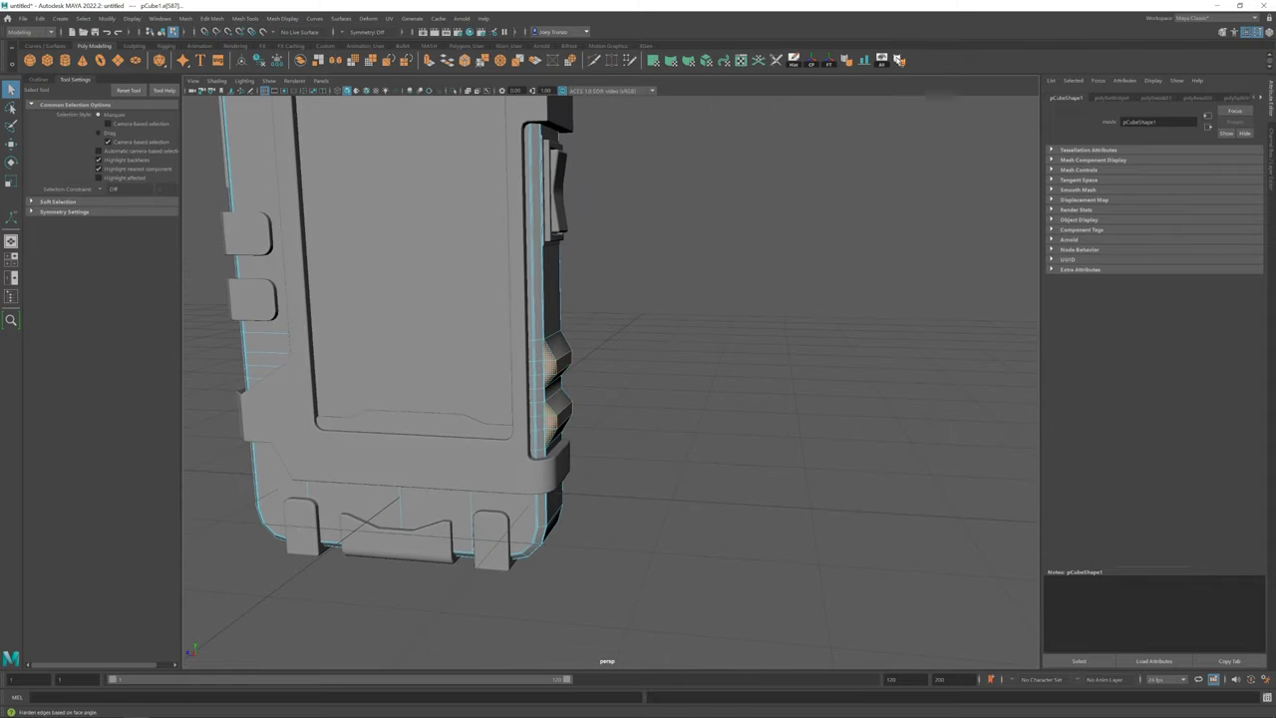
left_click(550, 367)
key("w")
left_click_drag(550, 367, 867, 471, "alt")
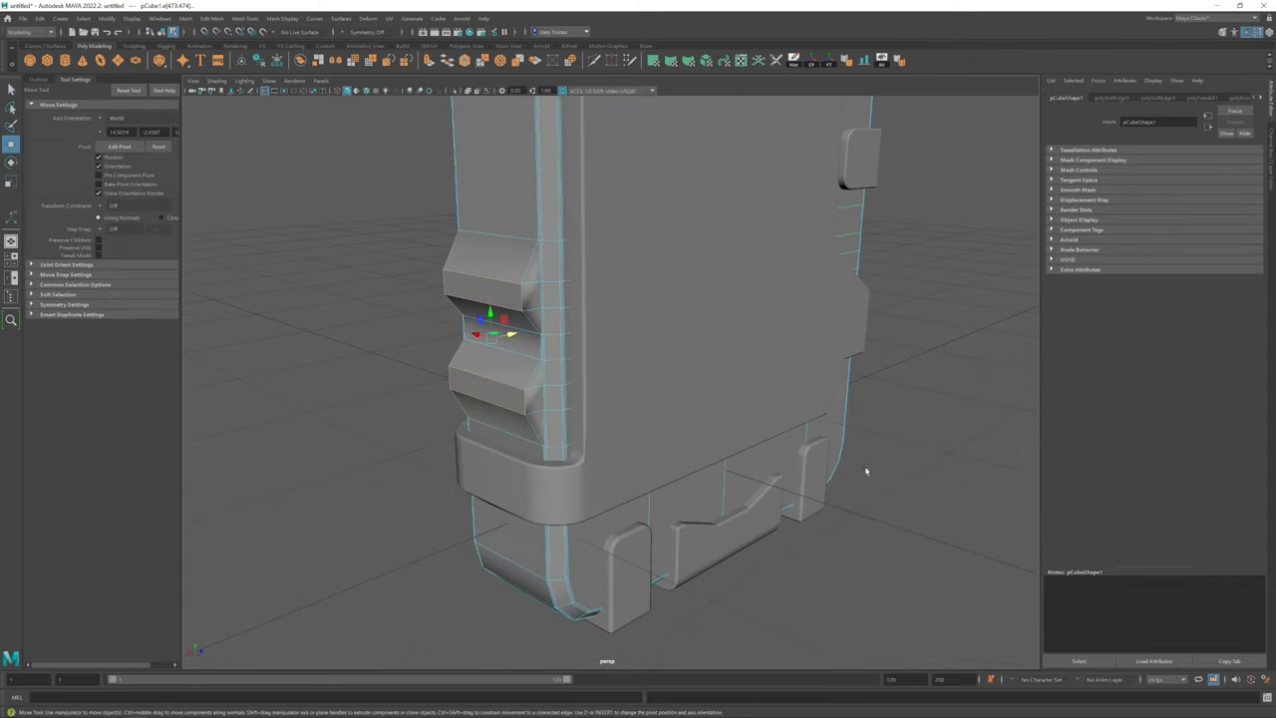
left_click(526, 398)
Scale the small side cube down to 0.156 button size and duplicate it below
right_click_drag(526, 399, 280, 279, "alt")
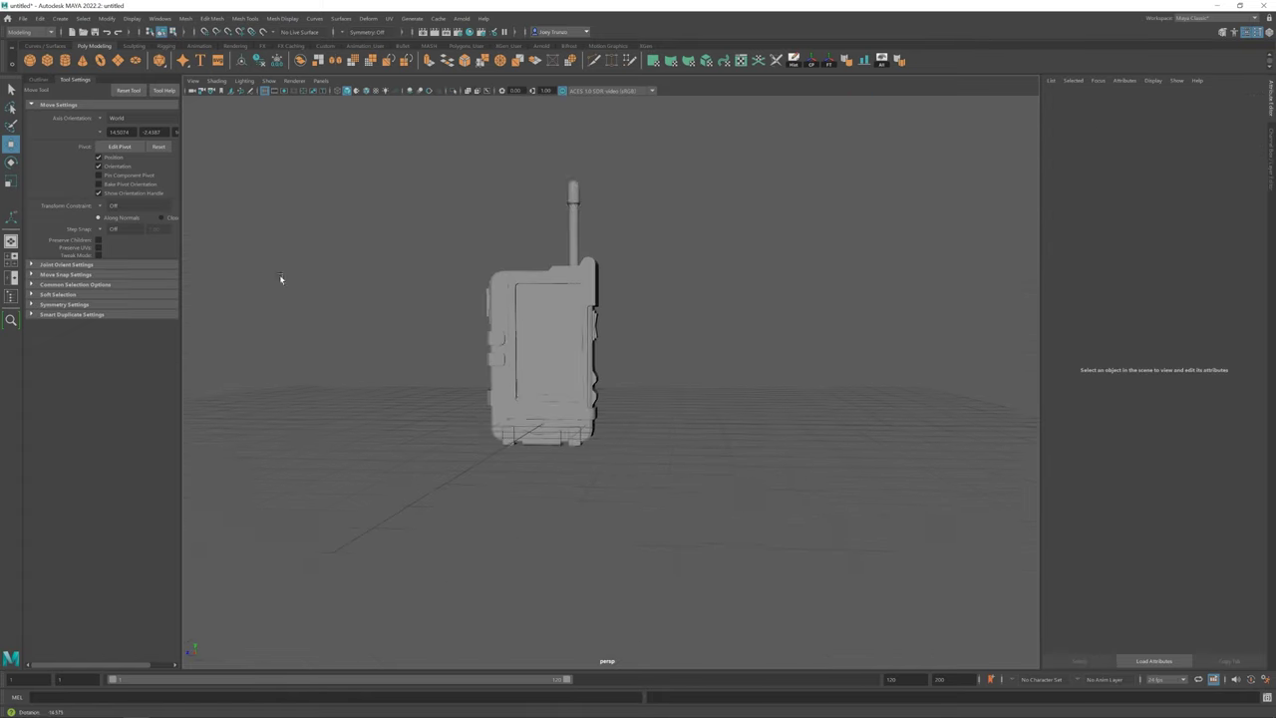
left_click_drag(280, 279, 618, 376, "alt")
left_click(598, 379)
scroll(598, 379, "up", 3)
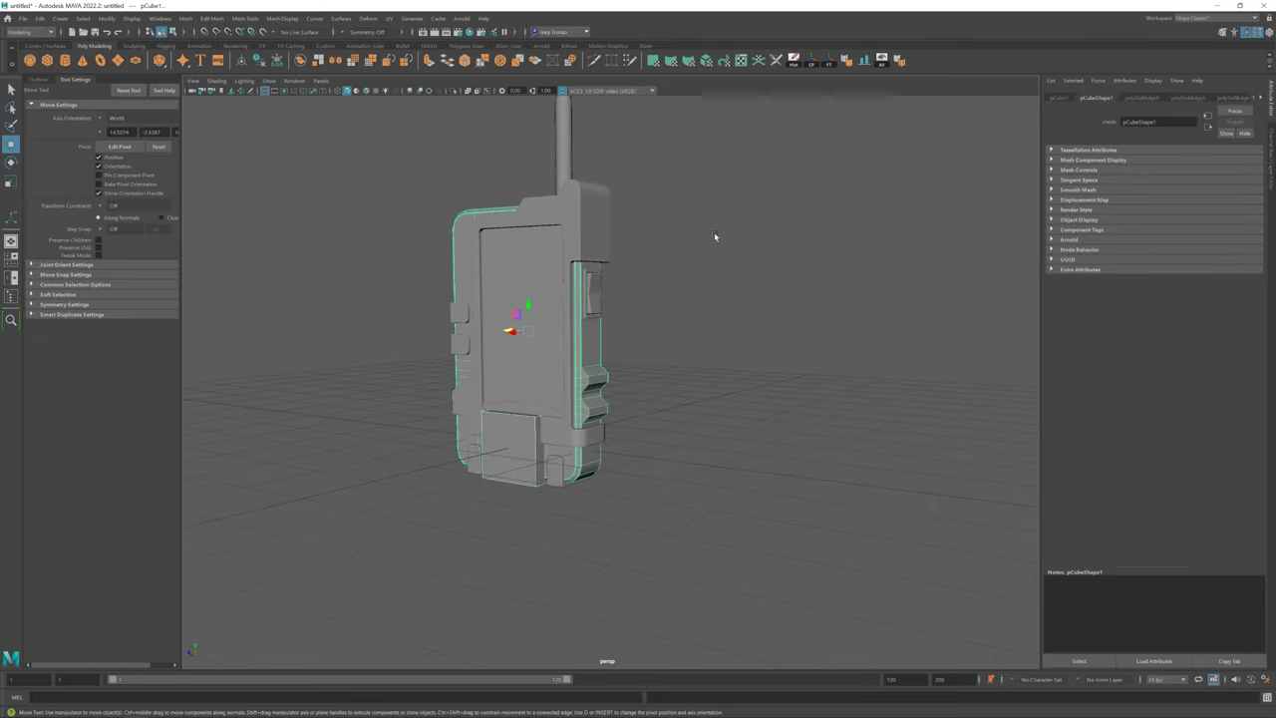
left_click(596, 337)
key("r")
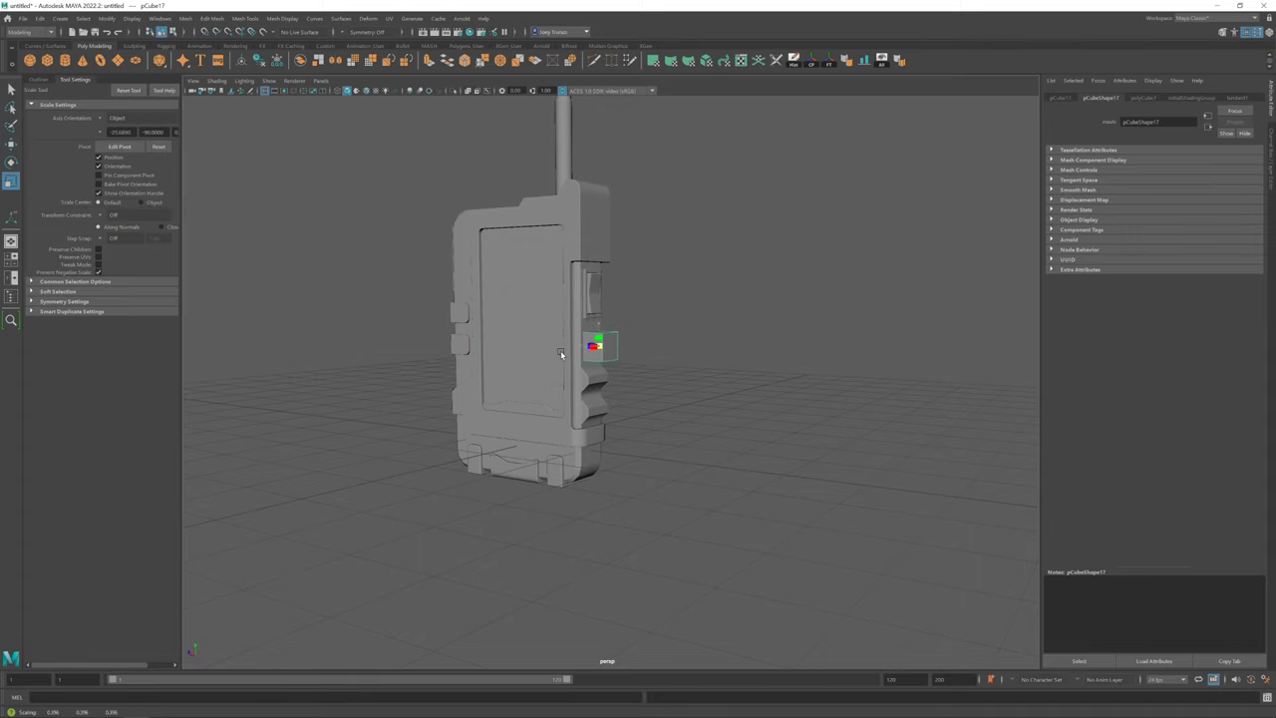
scroll(595, 339, "up", 3)
mouse_move(594, 339)
left_mouse_down()
mouse_move(573, 324)
mouse_move(581, 302)
mouse_move(627, 269)
left_mouse_up()
key("w")
key("r")
key("w")
key("ctrl+d")
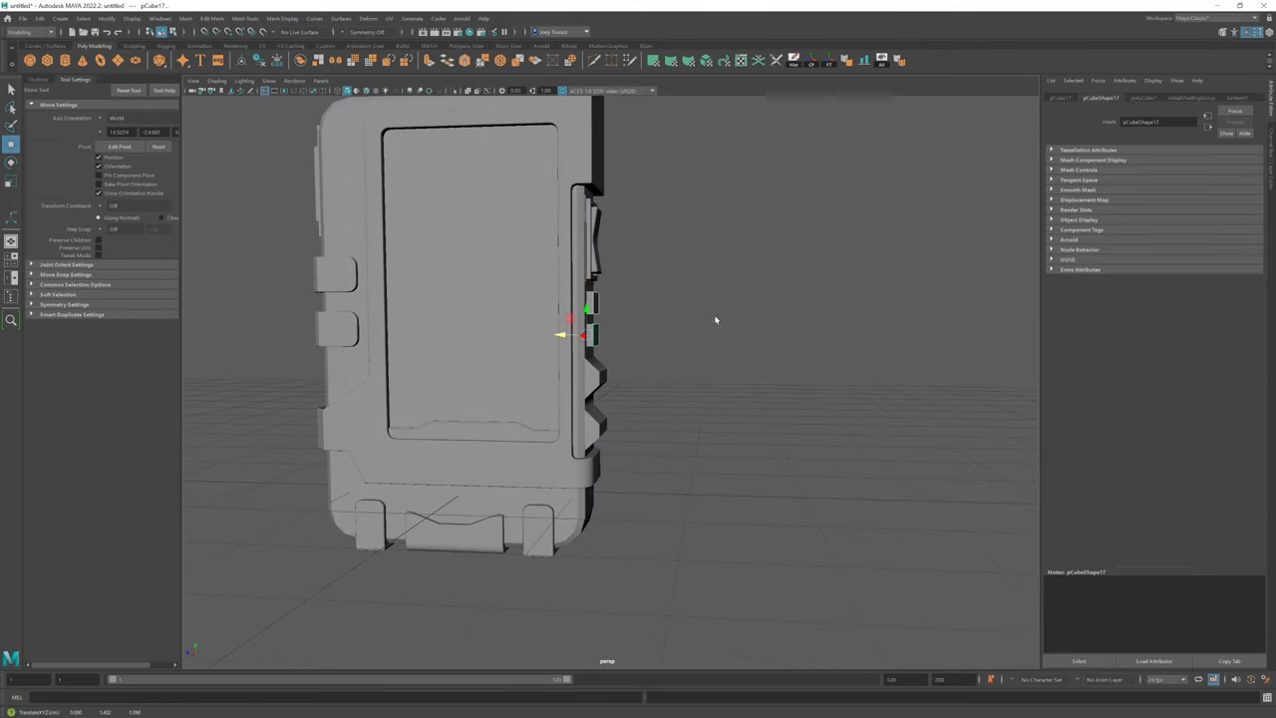
Bevel the edges of both square buttons and check one of them
left_click(212, 18)
left_click(231, 52)
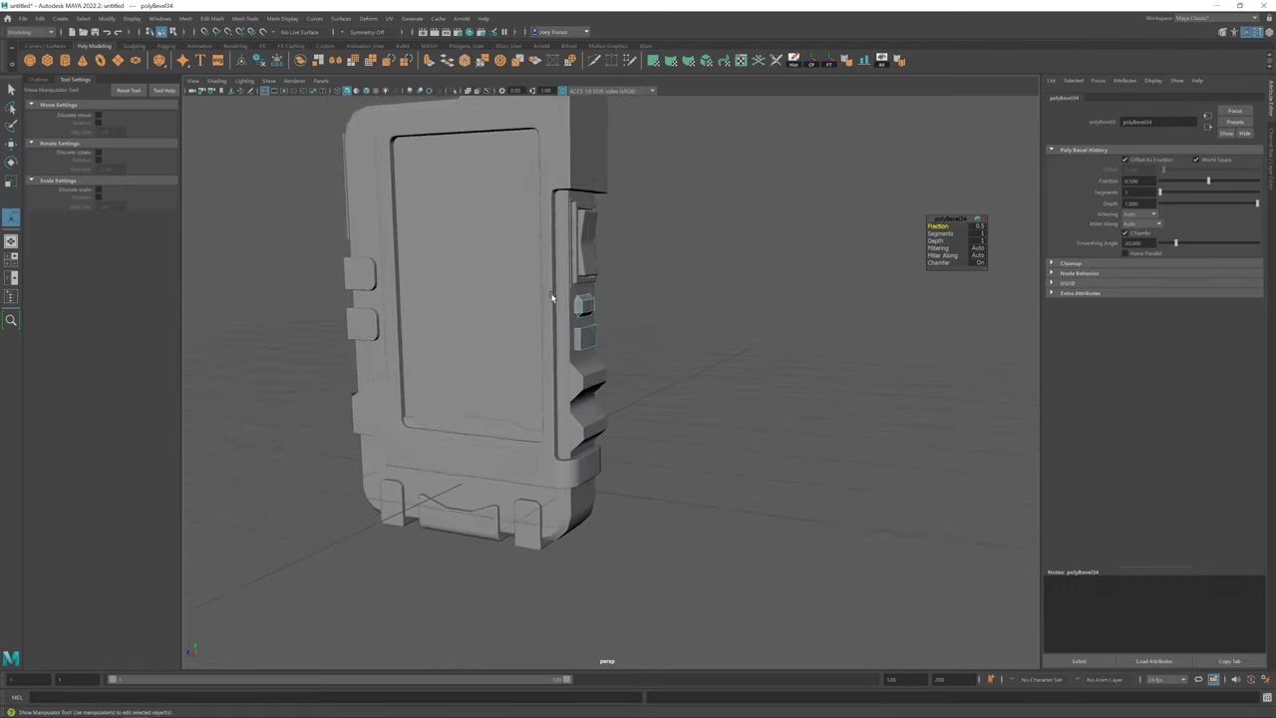
scroll(551, 297, "up", 3)
left_click(699, 341)
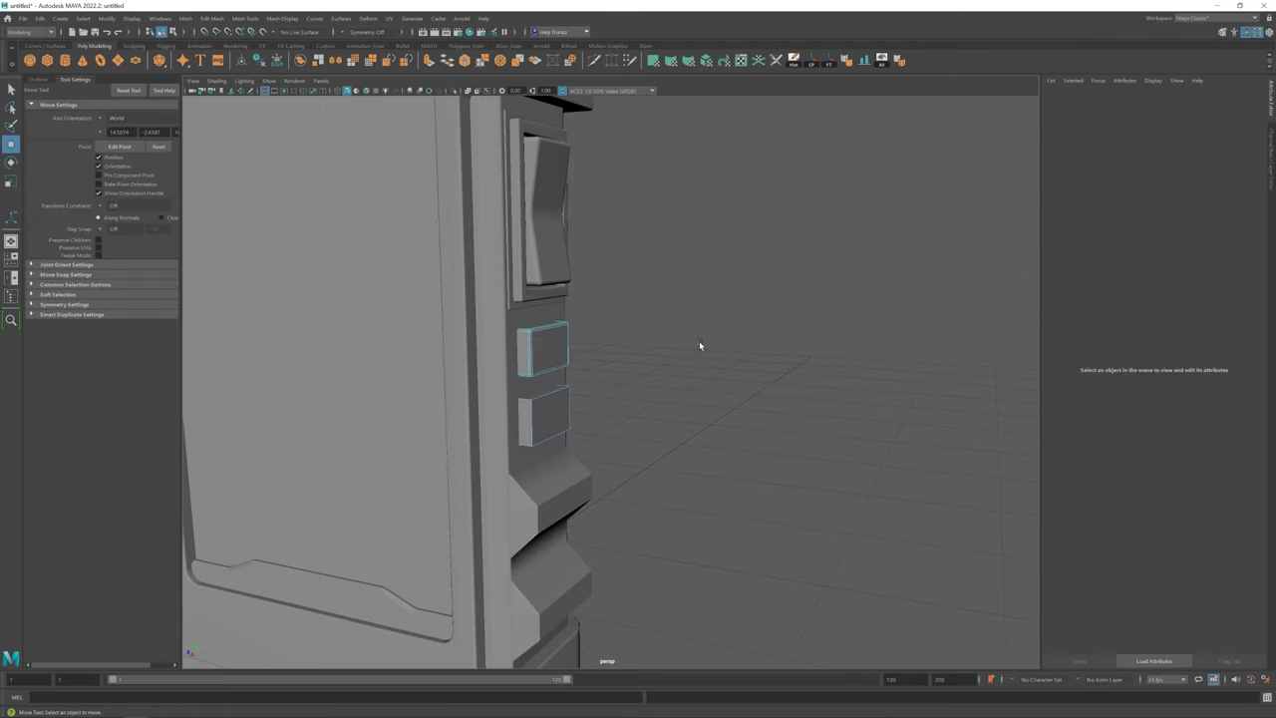
scroll(626, 335, "down", 5)
right_click(626, 335)
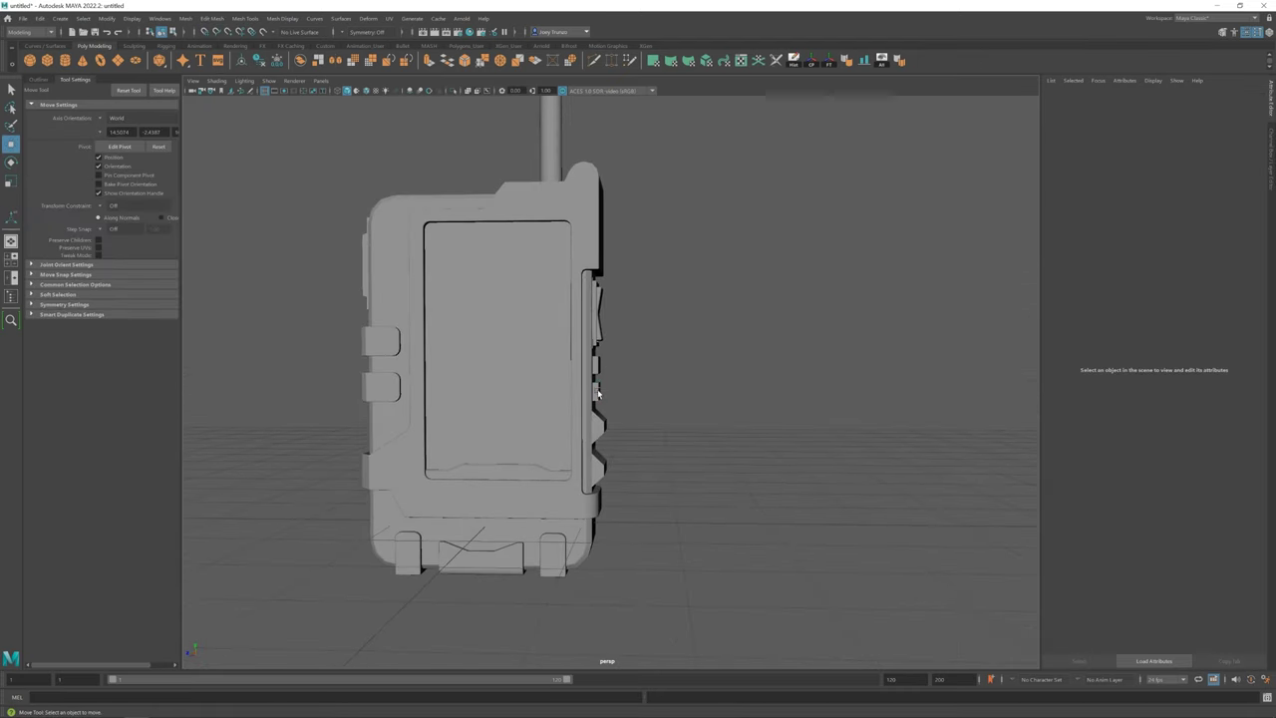
left_click(593, 361)
Select the antenna on top of the radio and switch it to component editing
left_click(678, 364)
scroll(313, 353, "down", 5)
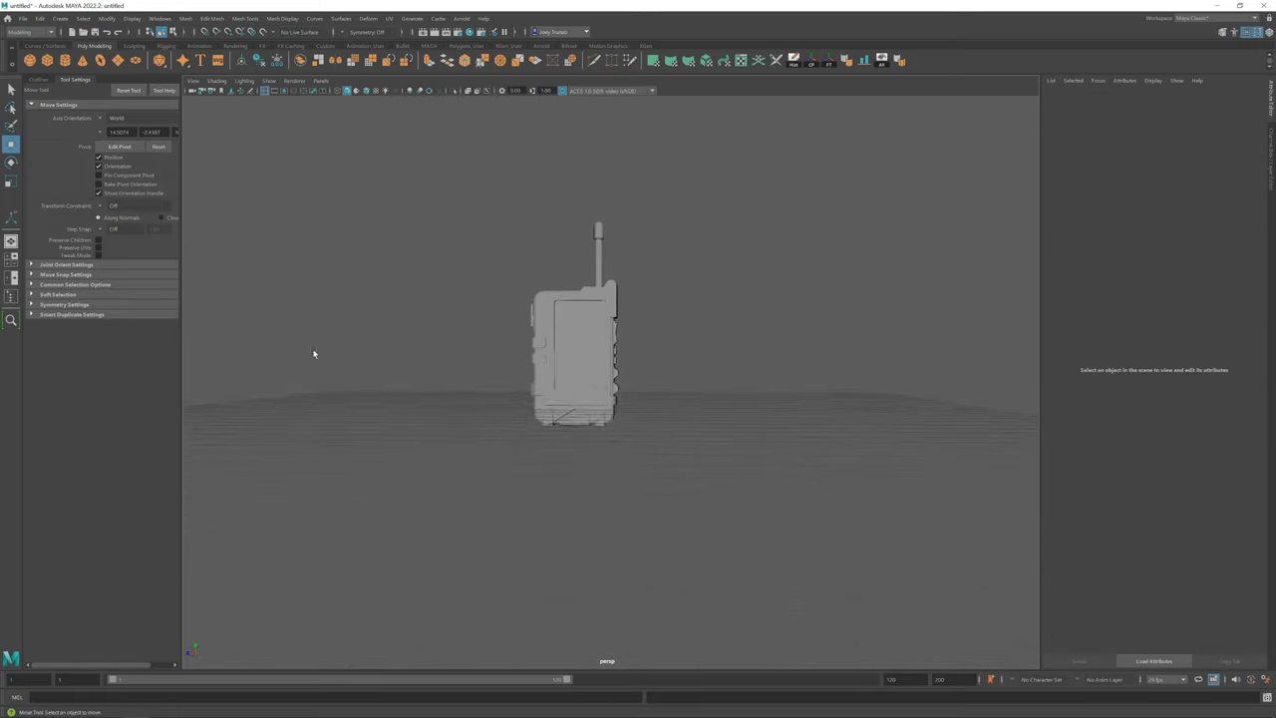
mouse_move(314, 352)
left_mouse_down("alt")
mouse_move(593, 399)
mouse_move(673, 447)
left_mouse_up("alt")
scroll(673, 447, "up", 2)
scroll(570, 372, "up", 2)
left_click(612, 294)
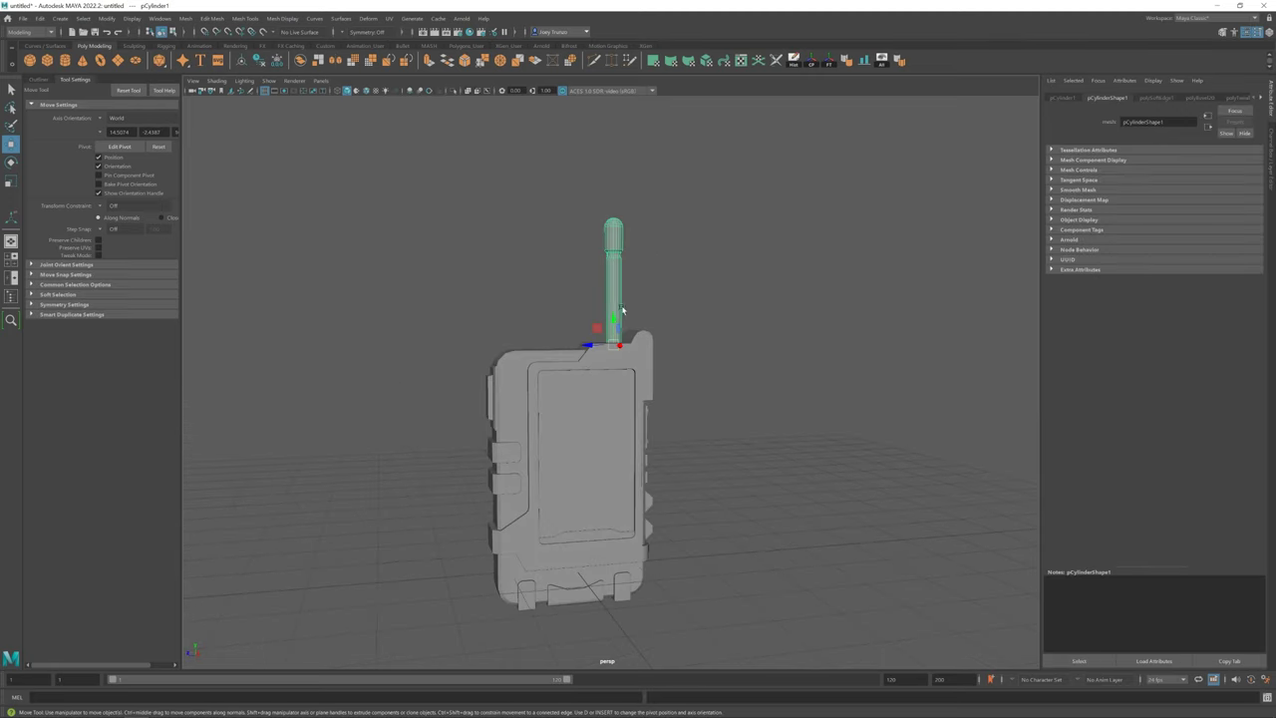
left_click(610, 344)
left_click(613, 299)
key("F9")
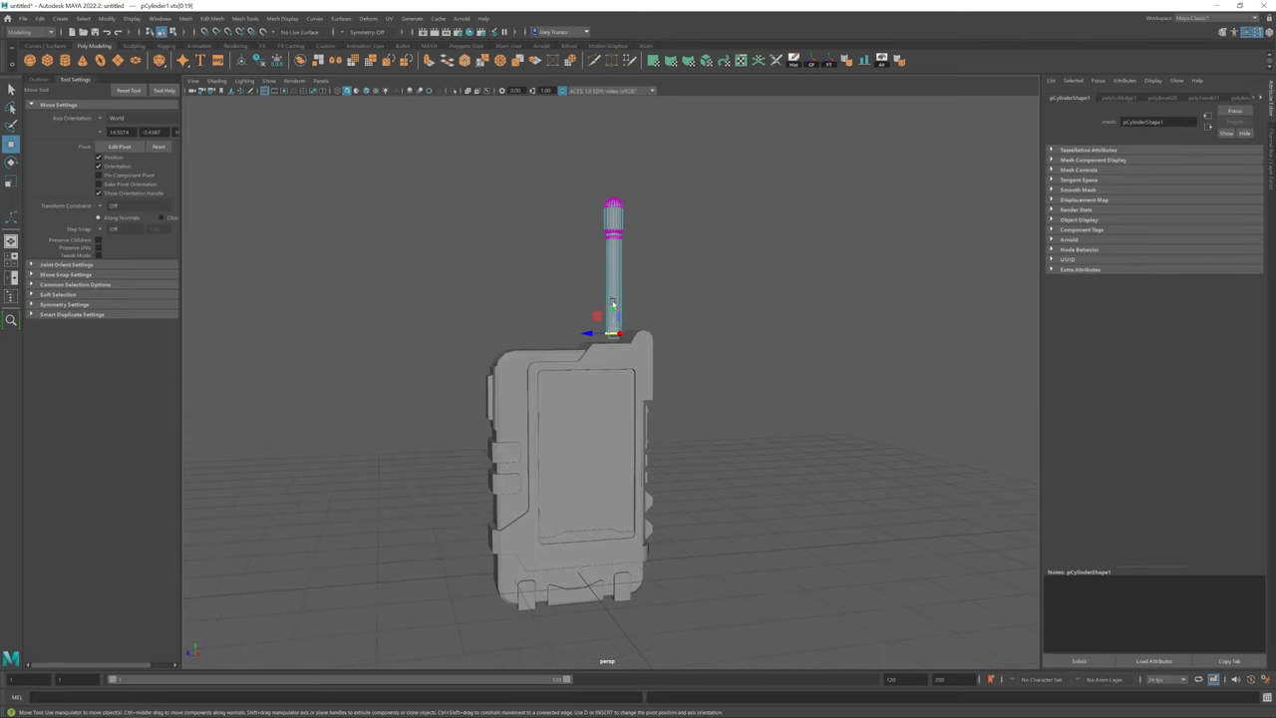
left_click_drag(674, 285, 700, 351, "alt")
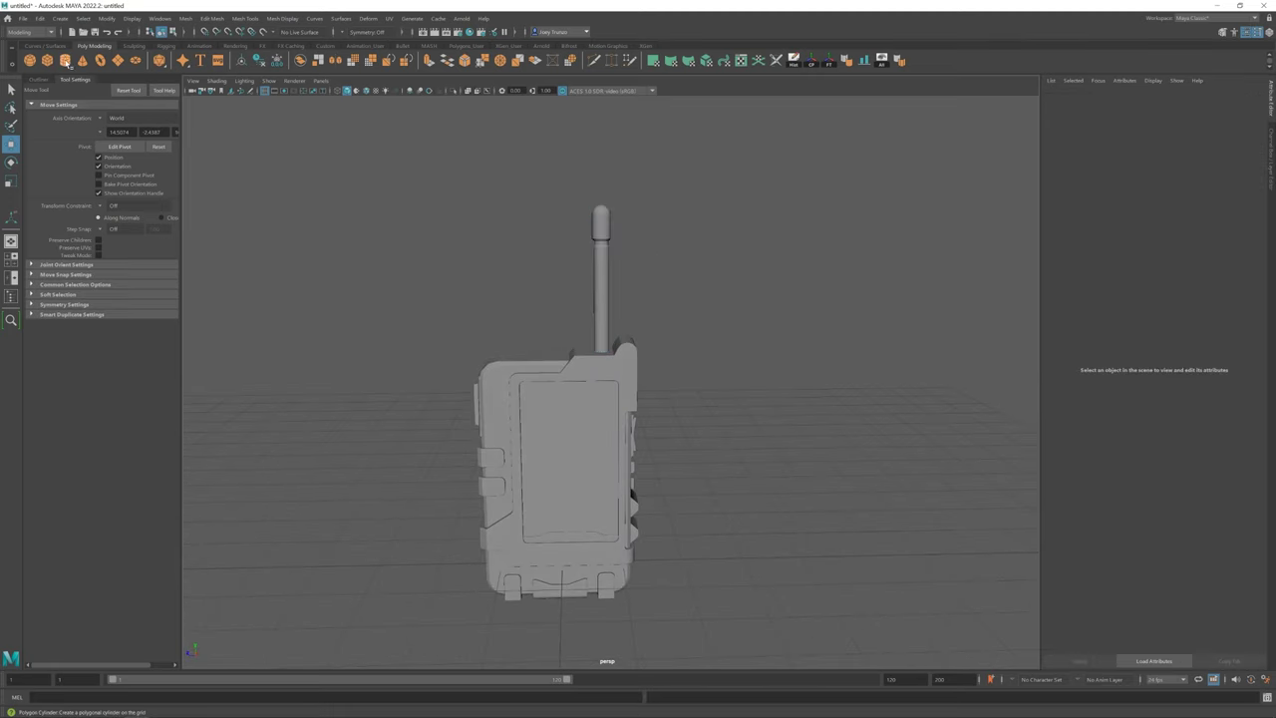
Create a new cylinder and shrink it down to knob size
left_click(65, 60)
key("r")
mouse_move(601, 280)
left_mouse_down()
mouse_move(585, 282)
mouse_move(541, 339)
mouse_move(588, 357)
left_mouse_up()
left_click(529, 346)
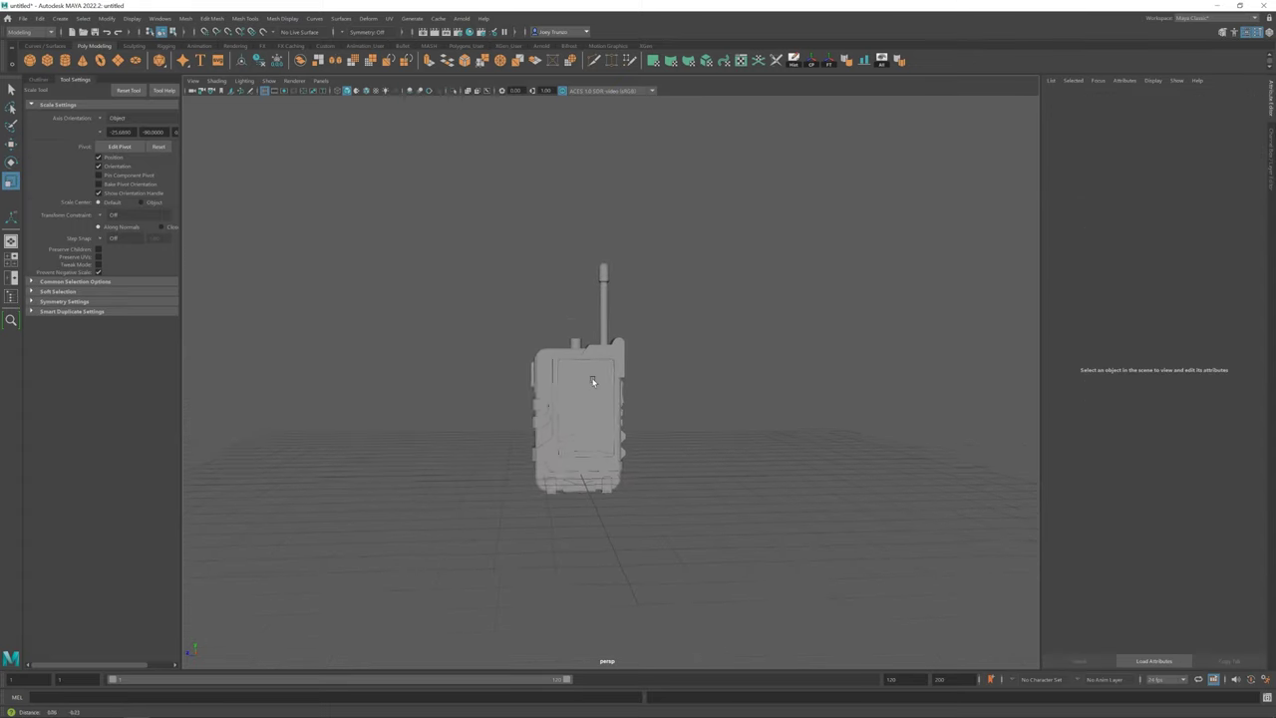
Move the small cylinder down beside the radio's lower right corner
left_click(573, 324)
key("w")
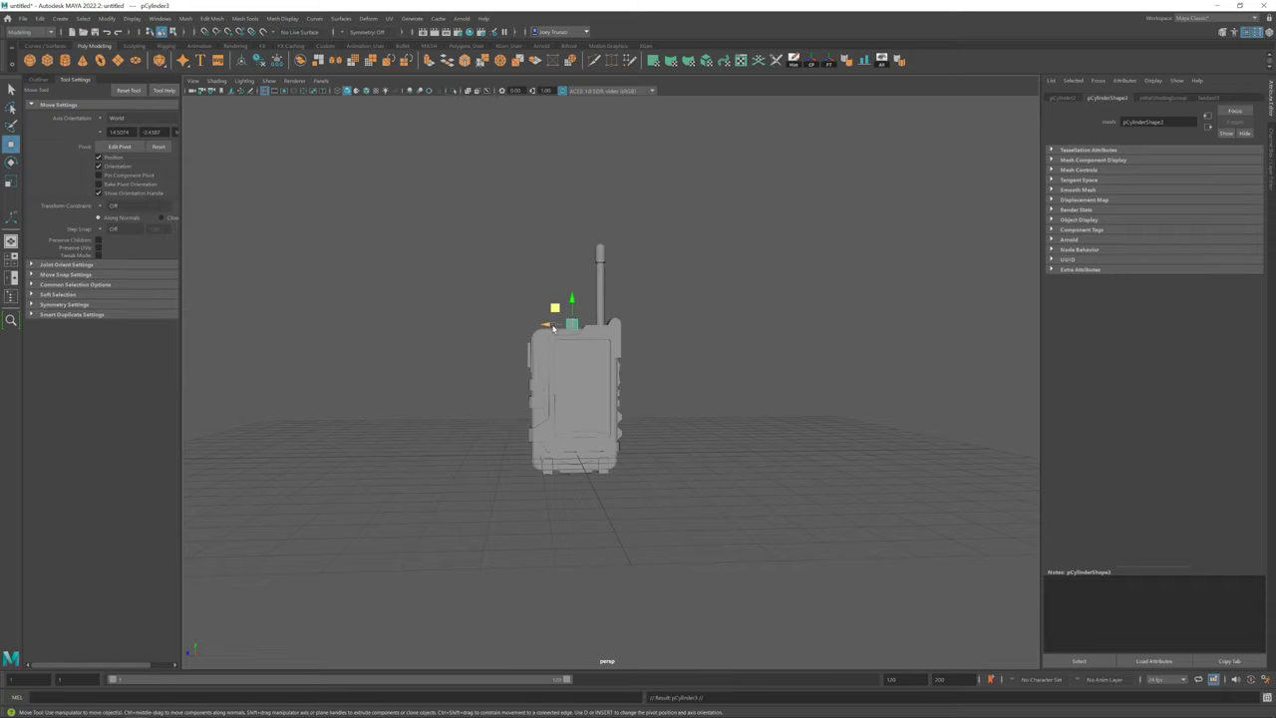
mouse_move(546, 326)
left_mouse_down()
mouse_move(614, 435)
mouse_move(606, 440)
left_mouse_up()
left_click(638, 429)
left_click(625, 446)
scroll(605, 440, "up", 5)
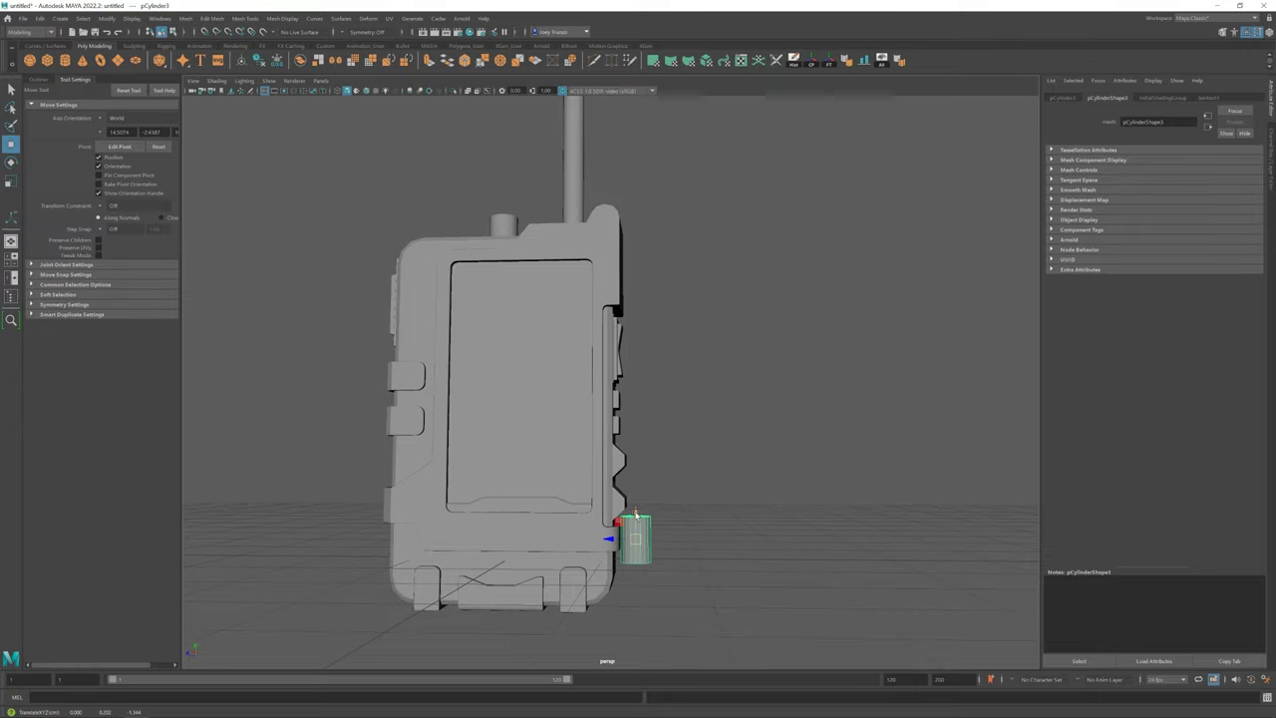
left_click(685, 492)
scroll(638, 458, "down", 5)
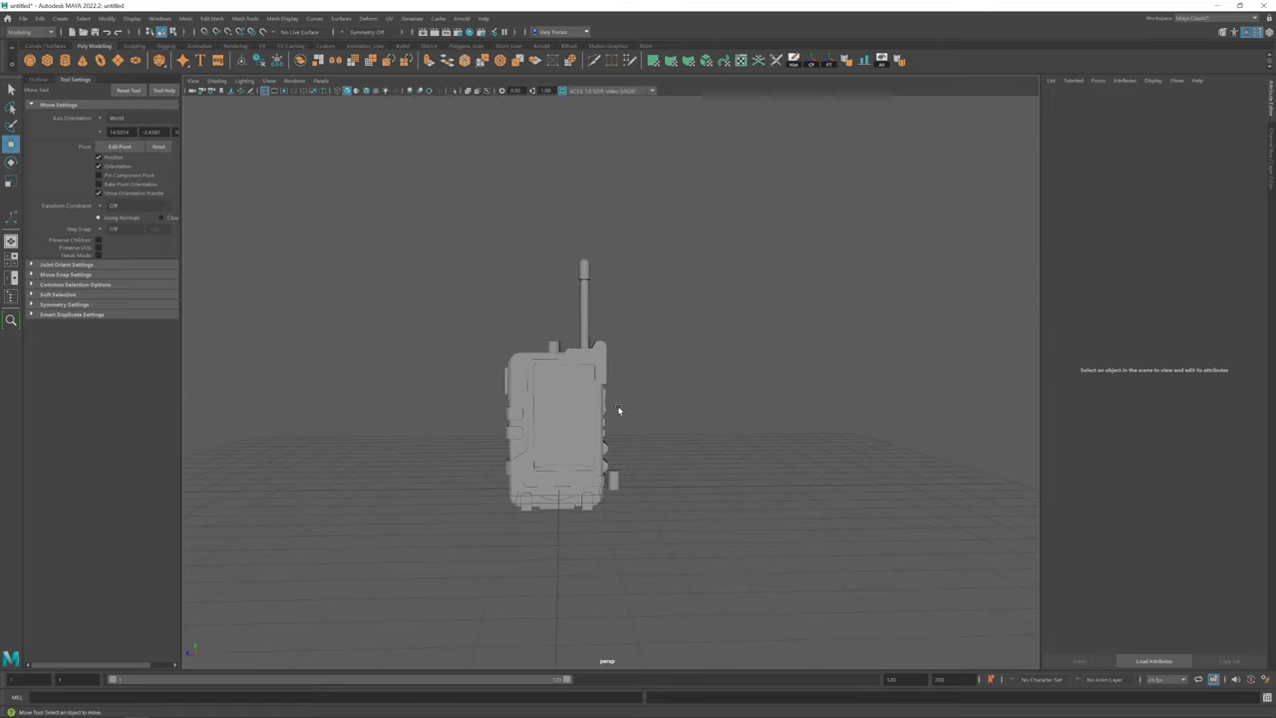
left_click_drag(618, 410, 572, 368, "alt")
scroll(408, 236, "up", 3)
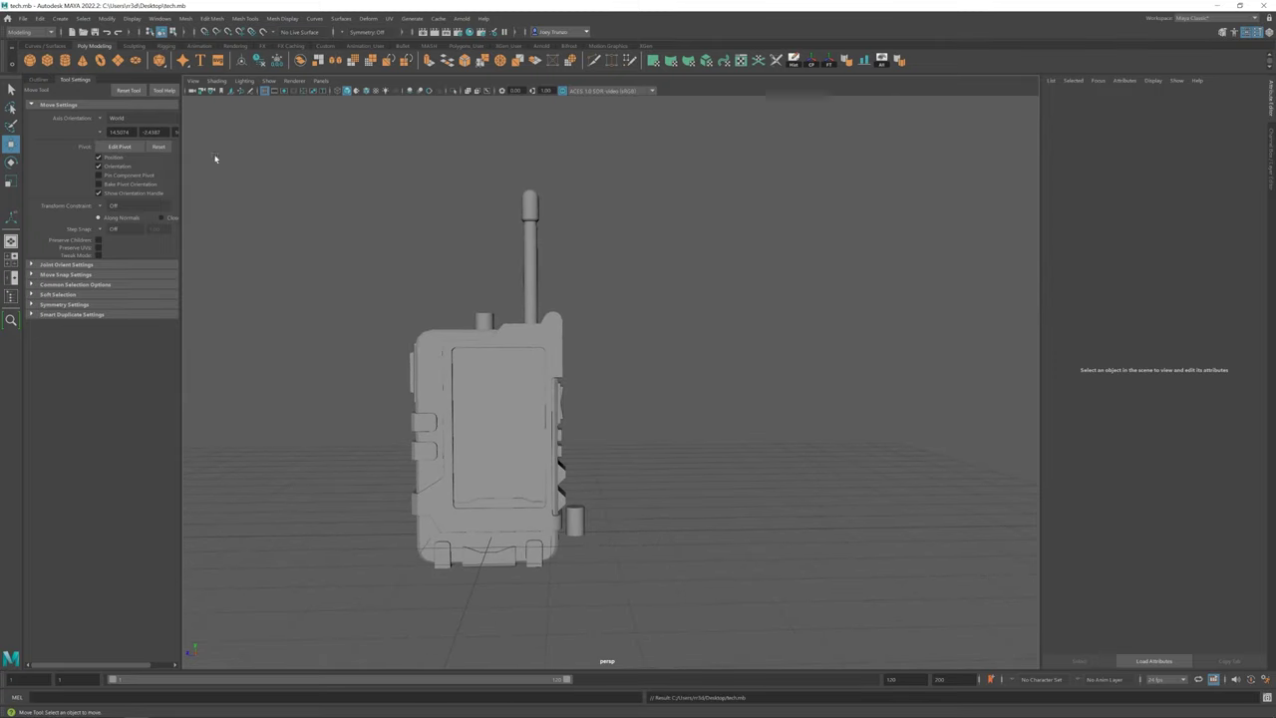
Draw a two-point edit-point curve starting at the radio's top knob
middle_click_drag(617, 395, 595, 356, "alt")
left_click(60, 18)
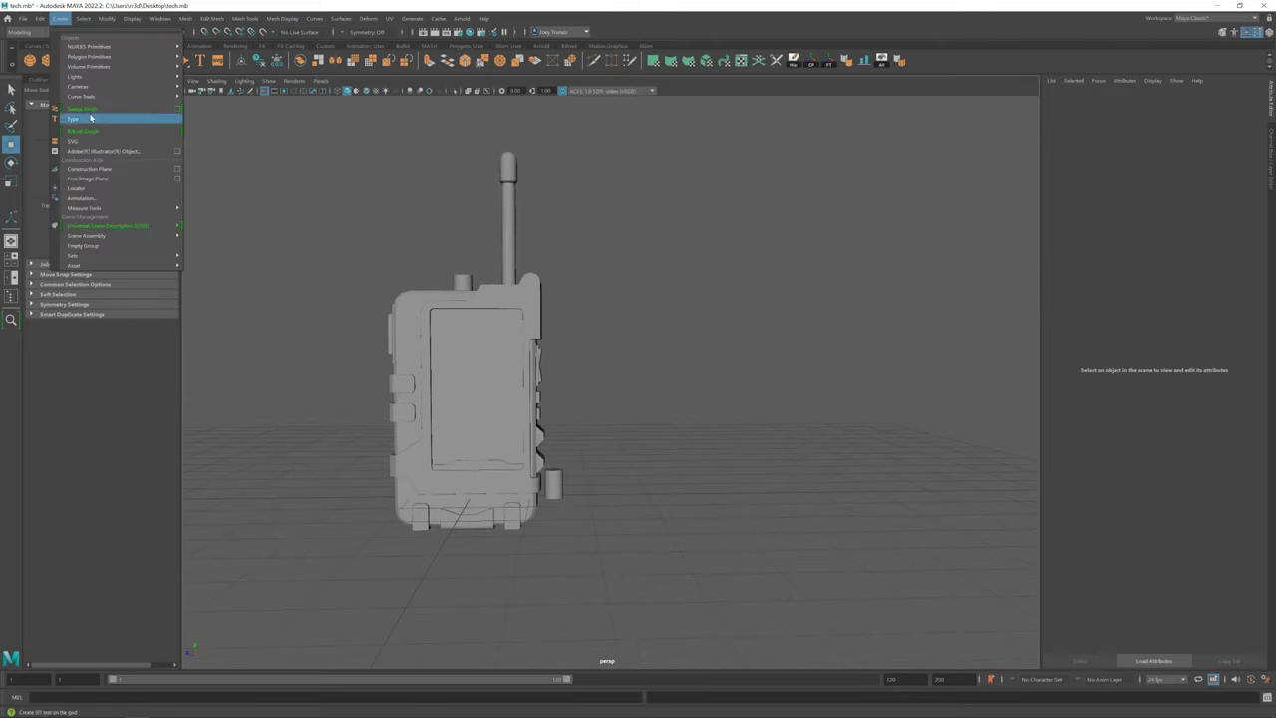
left_click(213, 105)
left_click_drag(584, 468, 584, 408, "alt")
left_click(587, 408)
left_click(652, 386)
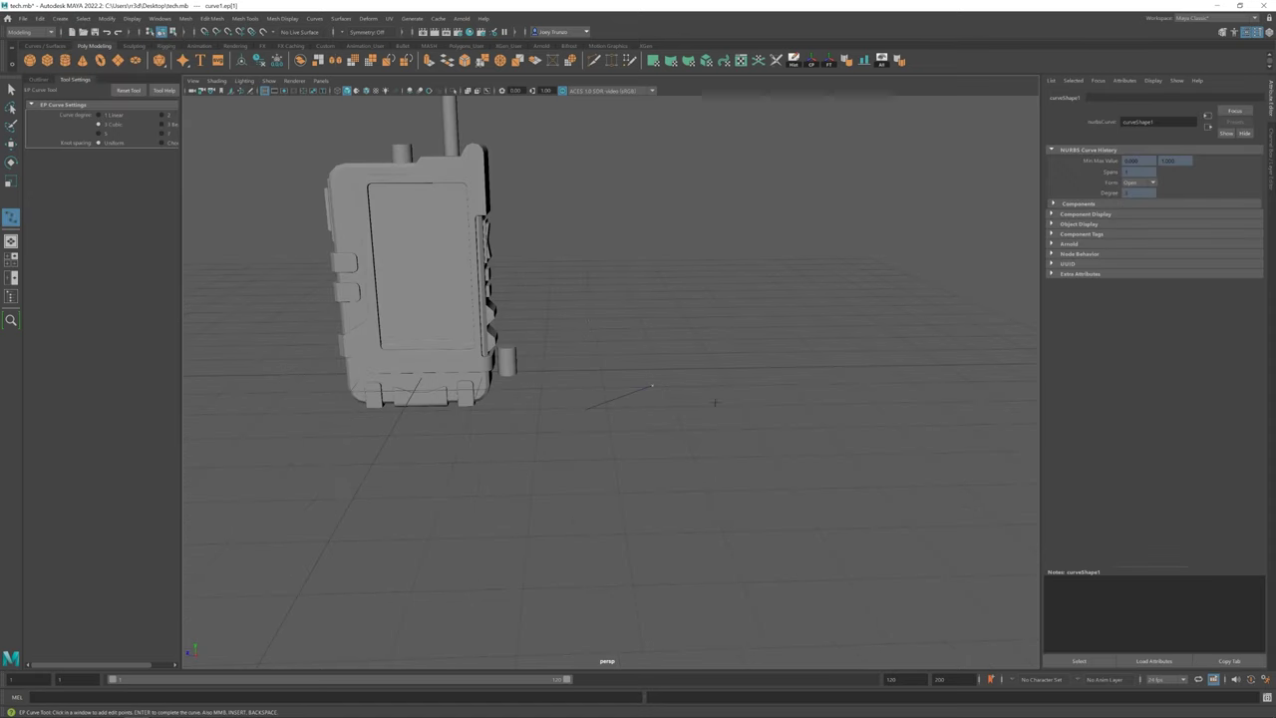
key("Return")
Rotate, move and scale the new cable curve into place beside the radio
key("e")
mouse_move(666, 437)
left_mouse_down("alt")
mouse_move(641, 407)
mouse_move(742, 399)
mouse_move(664, 190)
mouse_move(570, 207)
left_mouse_up("alt")
key("w")
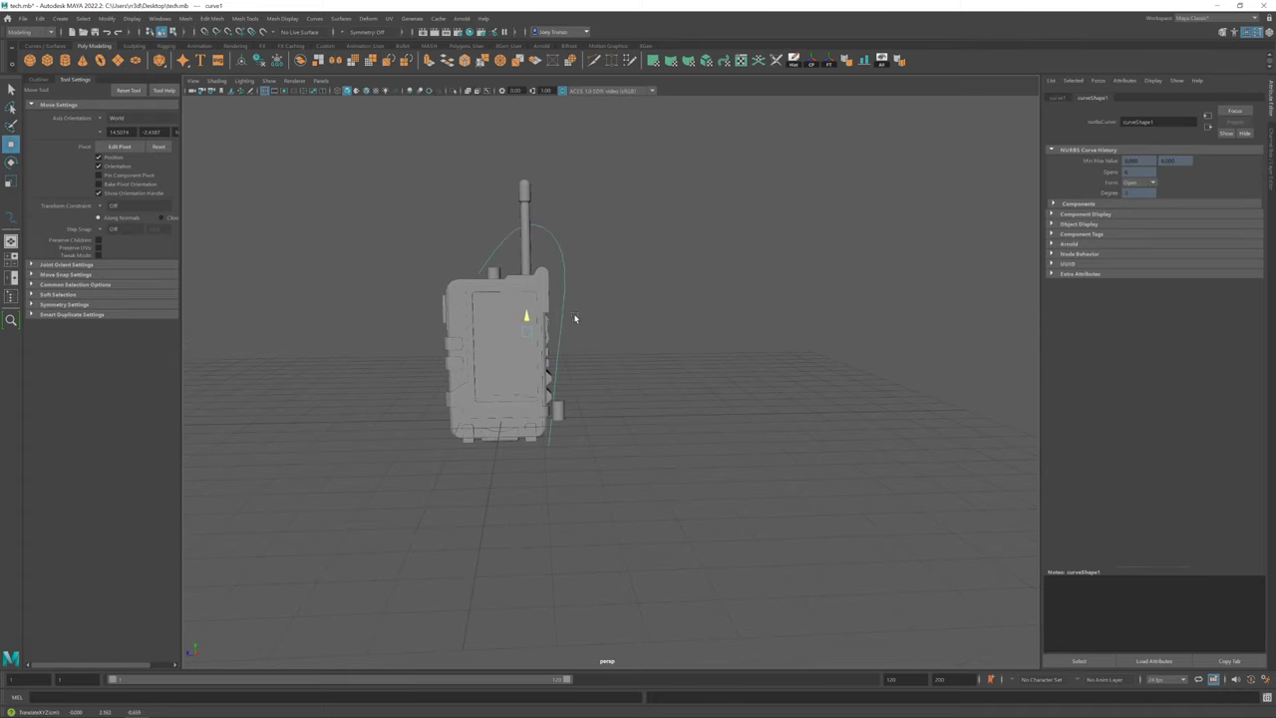
key("r")
left_click_drag(552, 341, 518, 340, "alt")
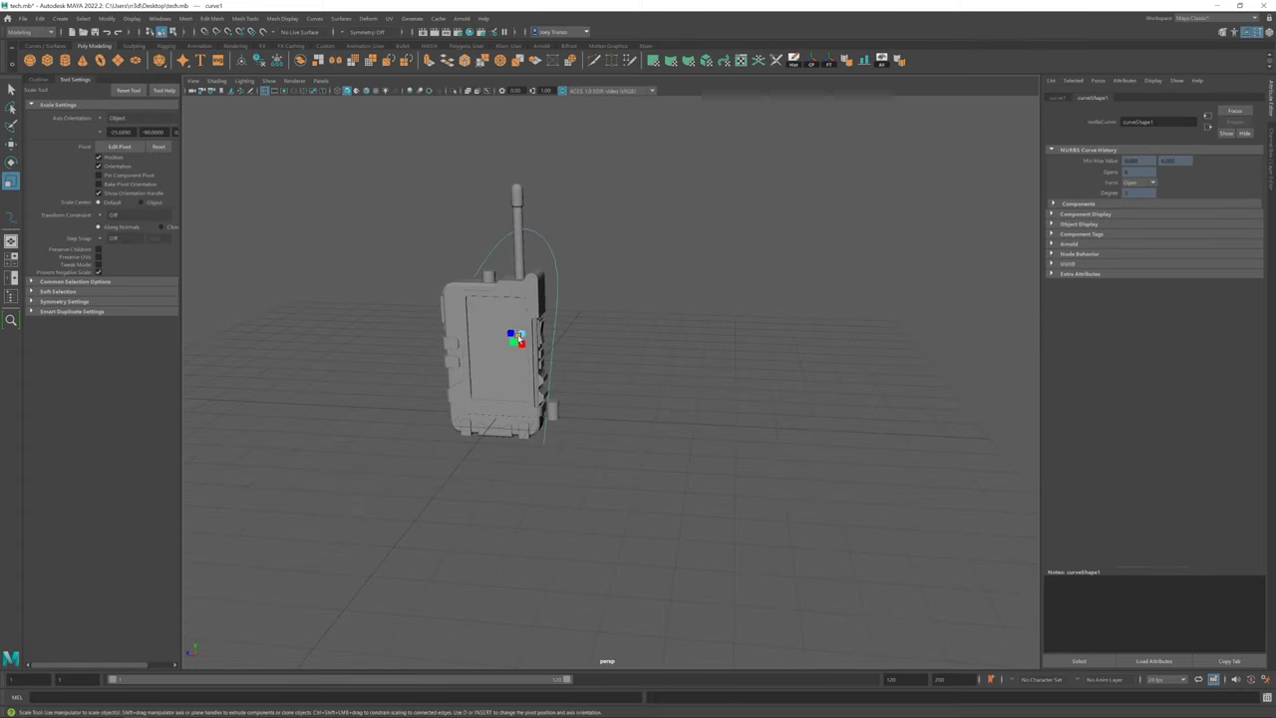
right_click_drag(507, 353, 649, 465, "alt")
left_click_drag(648, 464, 427, 280, "alt")
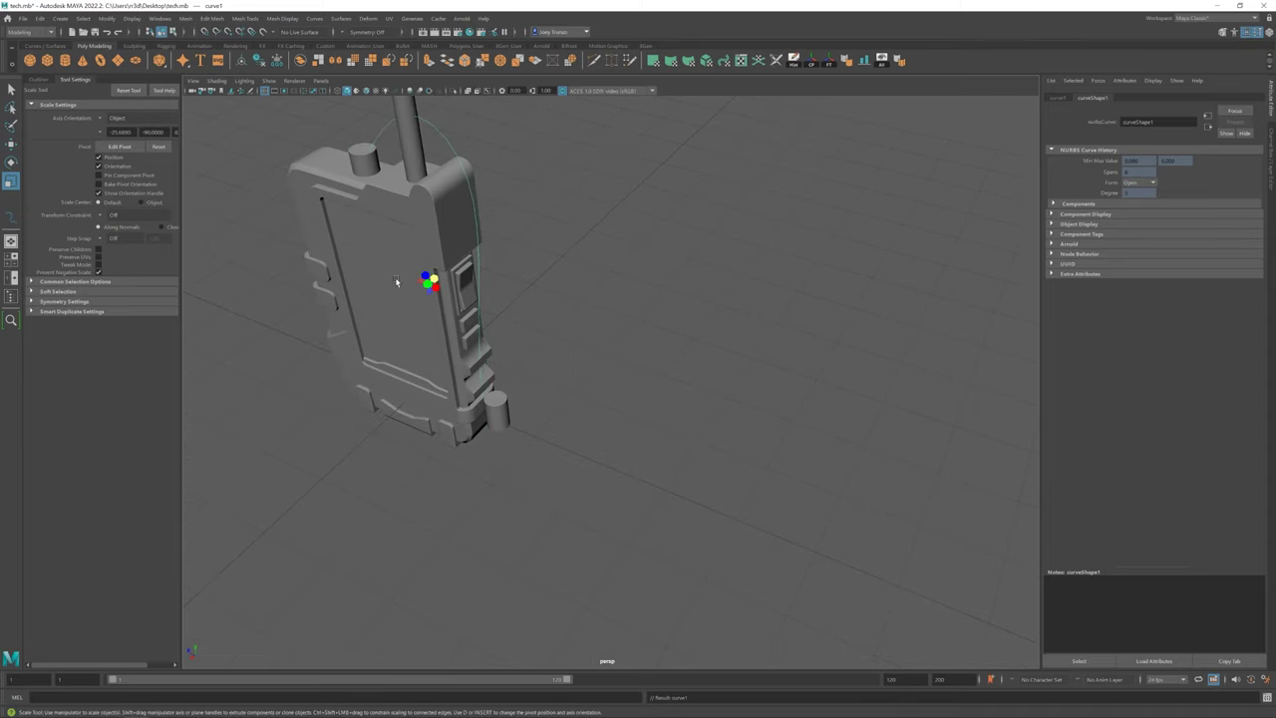
mouse_move(515, 342)
left_mouse_down("alt")
mouse_move(480, 298)
mouse_move(536, 345)
mouse_move(543, 294)
left_mouse_up("alt")
scroll(559, 284, "down", 2)
key("w")
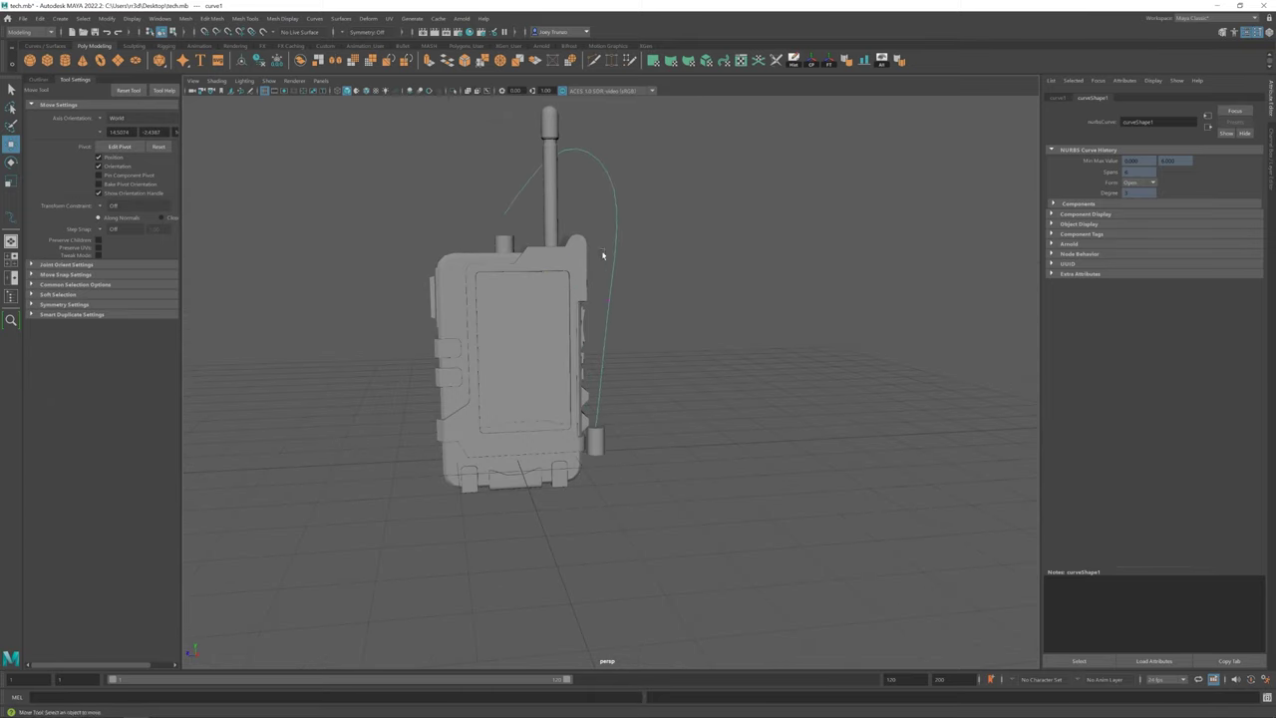
Pull the curve's top control vertices down to shape its arc off the knob
key("F8")
right_click_drag(602, 255, 439, 155, "alt")
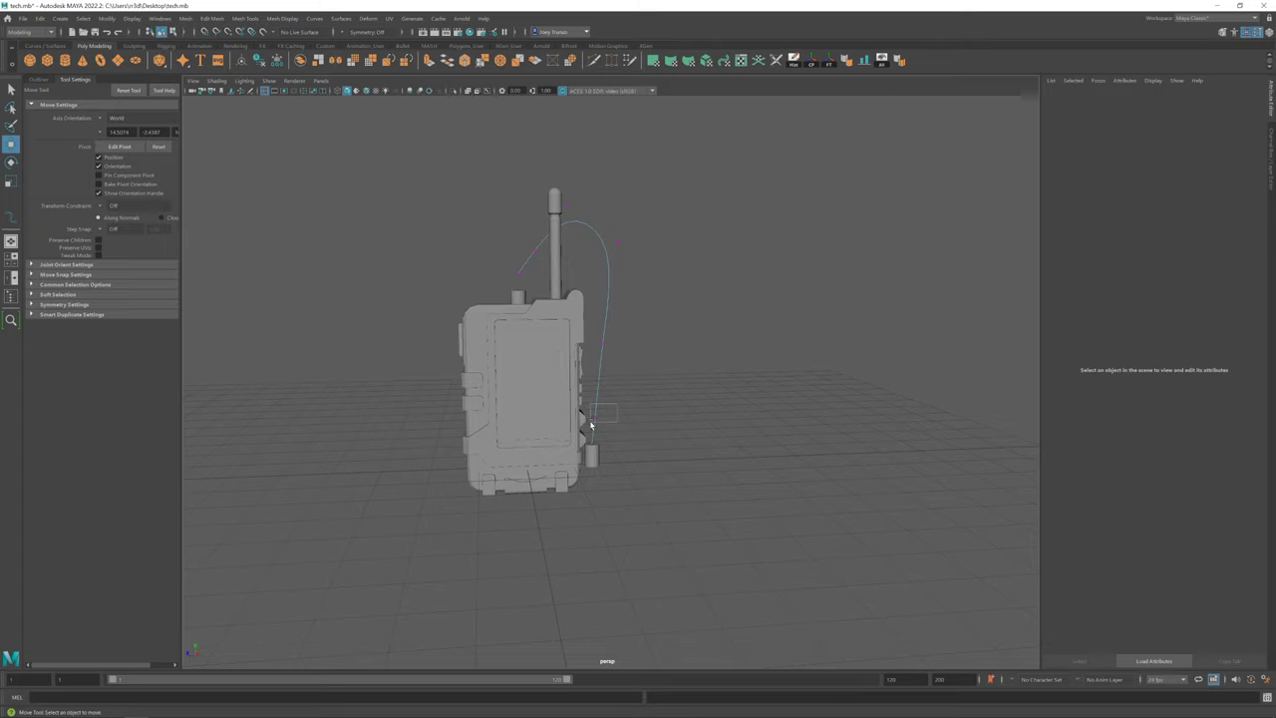
left_click_drag(591, 425, 646, 222)
left_click_drag(599, 272, 583, 340)
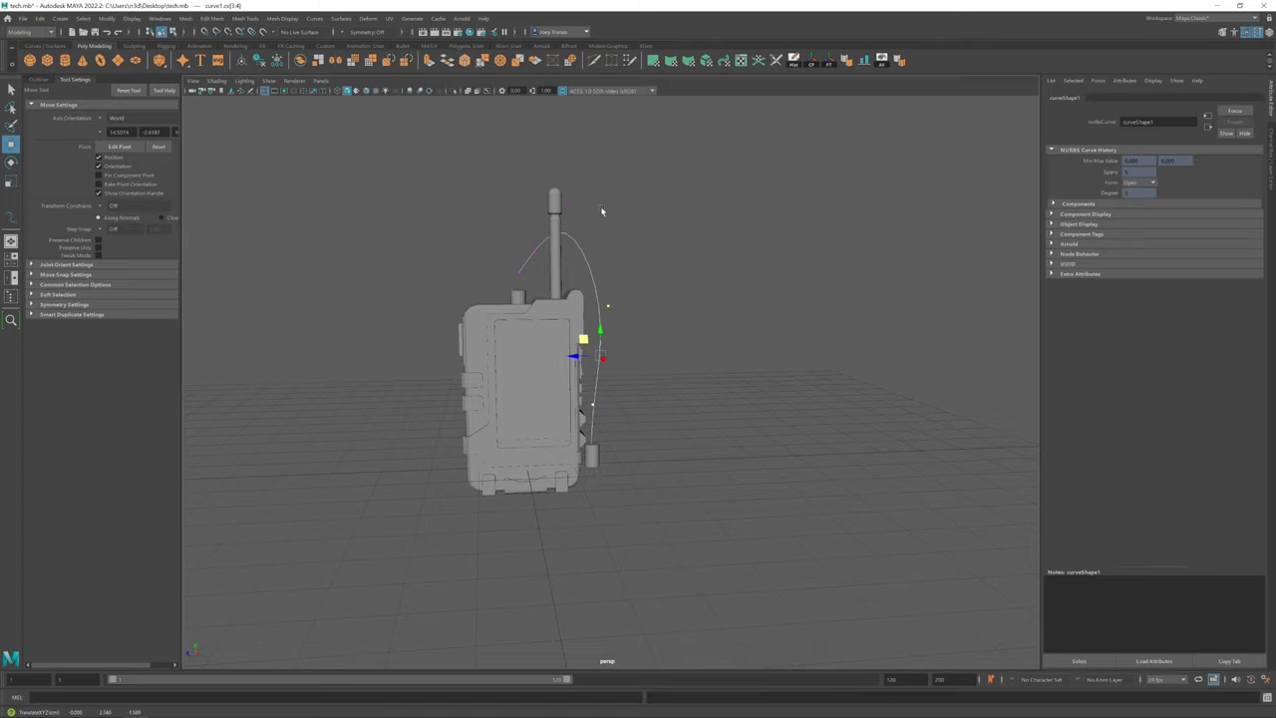
left_click(550, 190)
left_click_drag(549, 190, 560, 240)
left_click(517, 265)
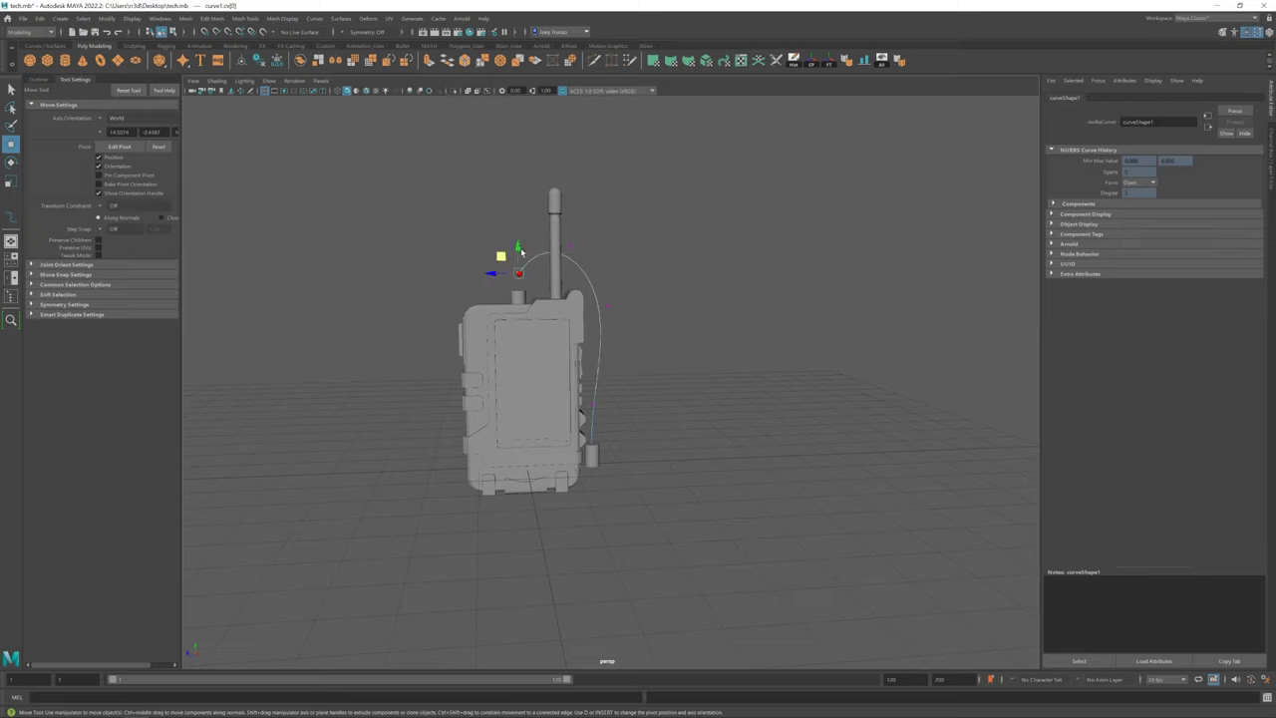
Move the lower control vertices down the radio's side to end at the cylinder clip
mouse_move(498, 246)
left_mouse_down("alt")
mouse_move(607, 271)
mouse_move(586, 288)
mouse_move(598, 308)
mouse_move(529, 305)
mouse_move(624, 350)
mouse_move(559, 421)
left_mouse_up("alt")
left_click_drag(548, 370, 575, 368)
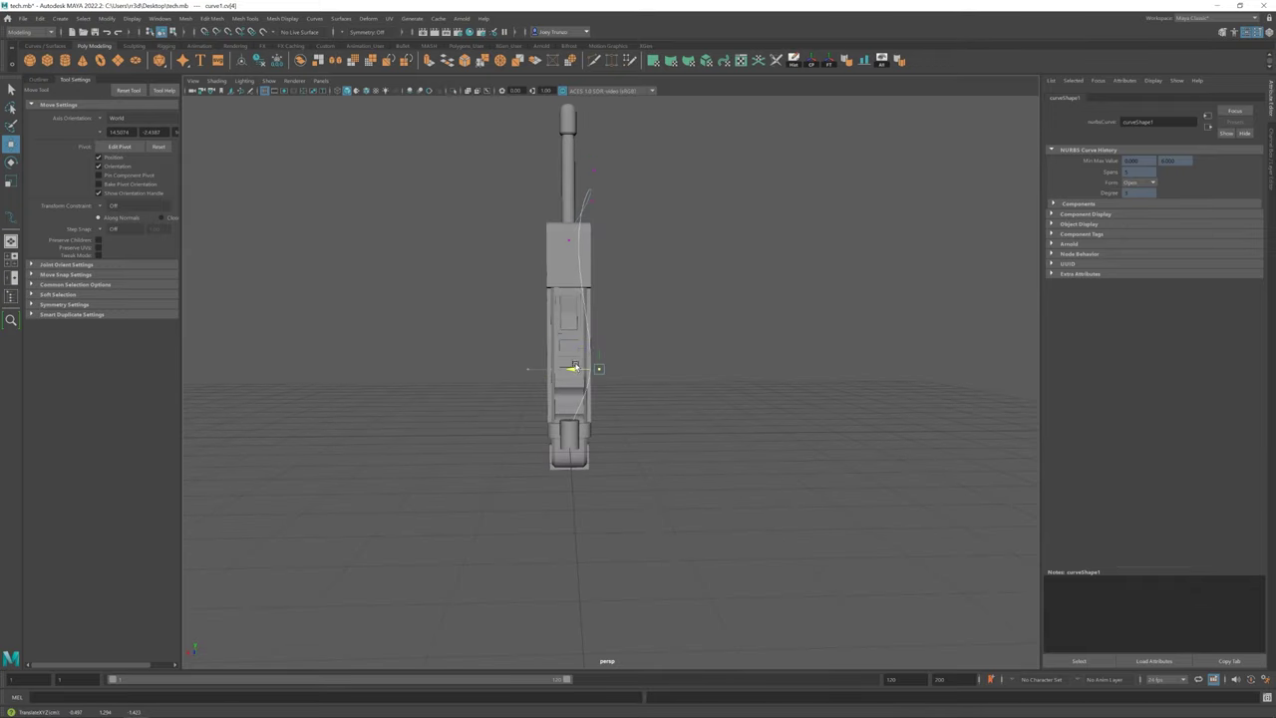
left_click_drag(565, 243, 559, 235)
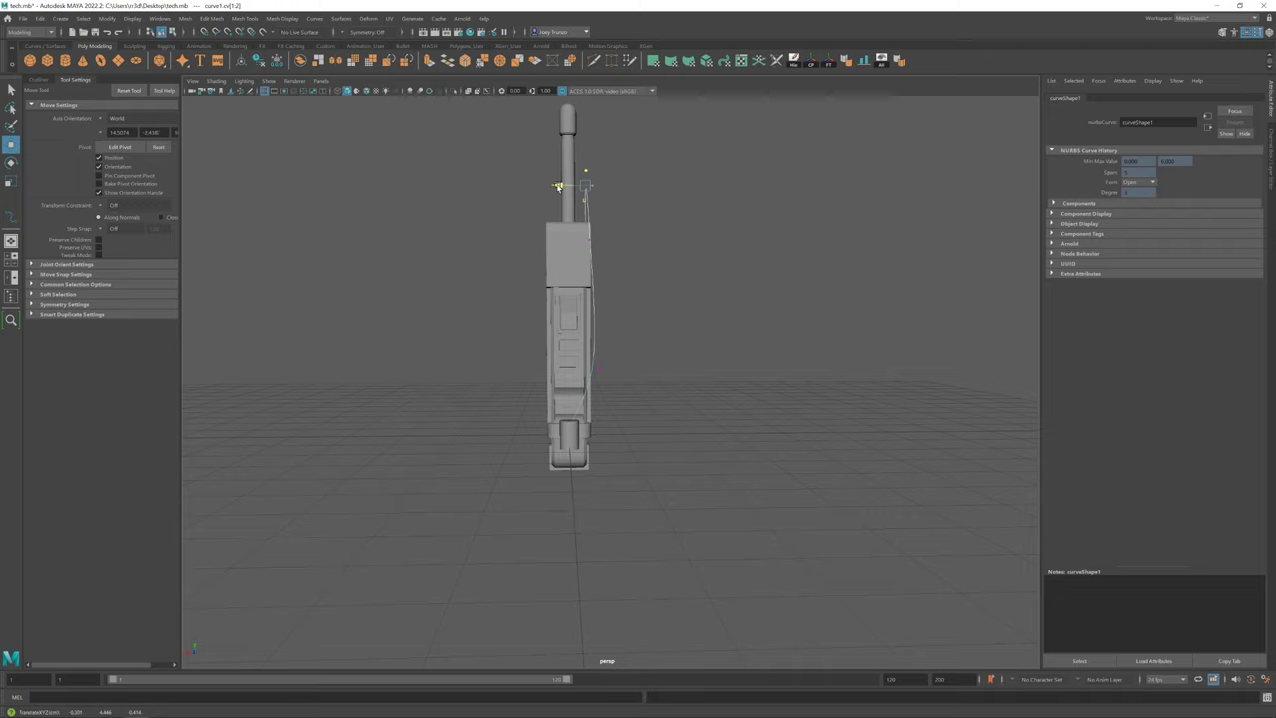
mouse_move(624, 160)
left_mouse_down("alt")
mouse_move(559, 199)
mouse_move(618, 239)
left_mouse_up("alt")
mouse_move(596, 294)
left_mouse_down()
mouse_move(640, 265)
mouse_move(686, 261)
left_mouse_up()
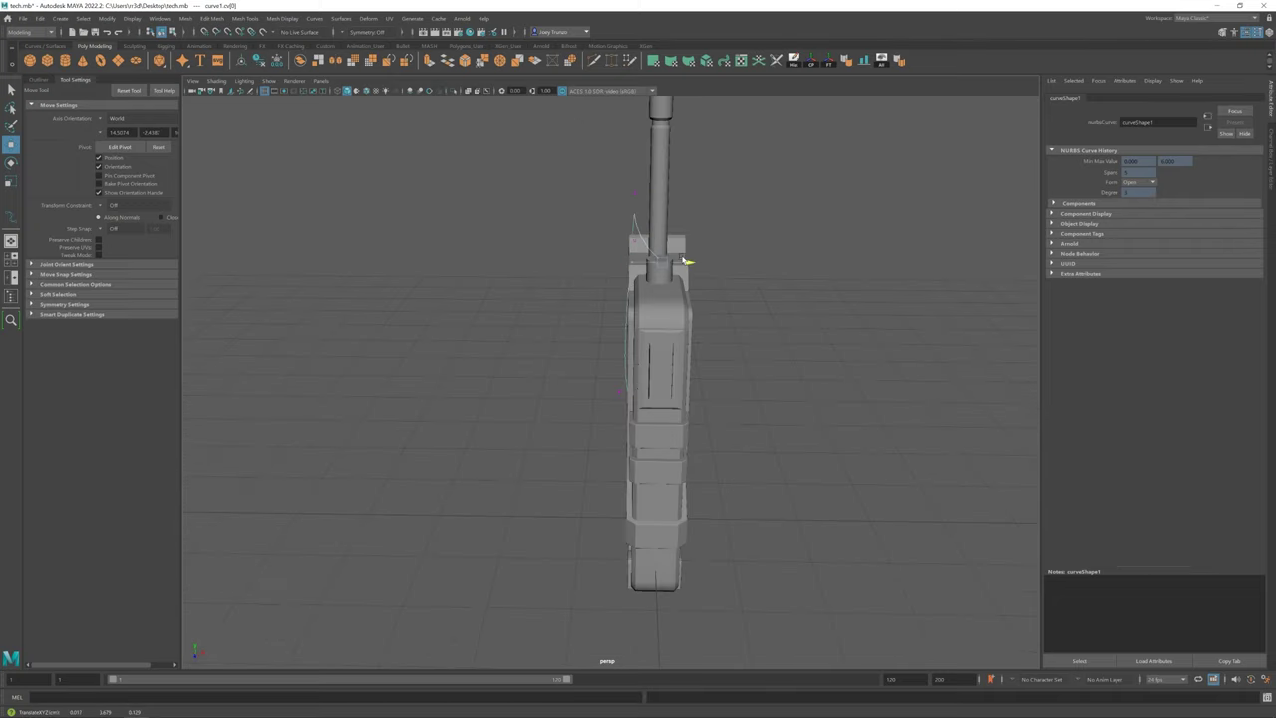
left_click_drag(627, 186, 661, 243, "alt")
mouse_move(646, 307)
left_mouse_down()
mouse_move(665, 316)
mouse_move(598, 293)
mouse_move(624, 285)
mouse_move(516, 333)
mouse_move(567, 438)
mouse_move(504, 462)
mouse_move(678, 467)
mouse_move(718, 442)
mouse_move(628, 462)
mouse_move(531, 437)
mouse_move(612, 446)
mouse_move(578, 453)
left_mouse_up()
left_click(569, 439)
left_click(621, 438)
left_click(612, 445)
Create a polygon helix from the Modeling menus, scaled down to 0.115 beside the radio
mouse_move(948, 322)
left_mouse_down("alt")
mouse_move(698, 399)
mouse_move(654, 462)
mouse_move(521, 384)
left_mouse_up("alt")
scroll(519, 376, "down", 2)
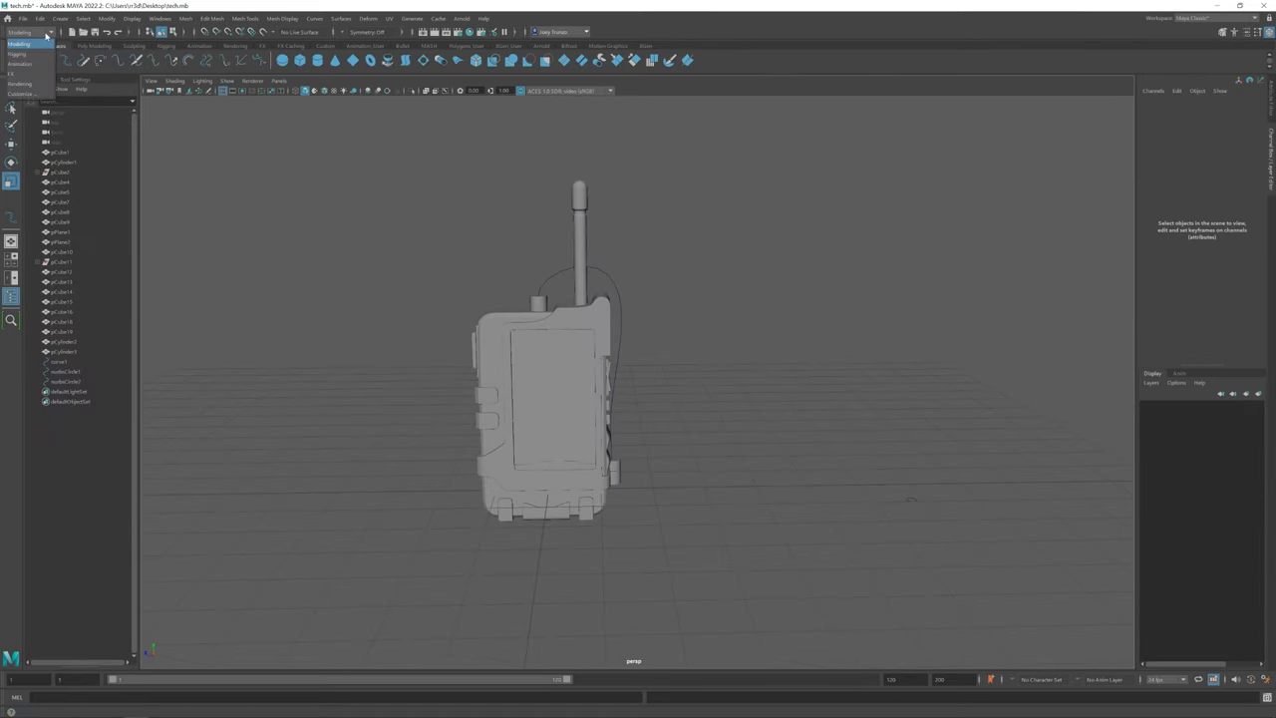
left_click(19, 44)
left_click(59, 18)
left_click(208, 177)
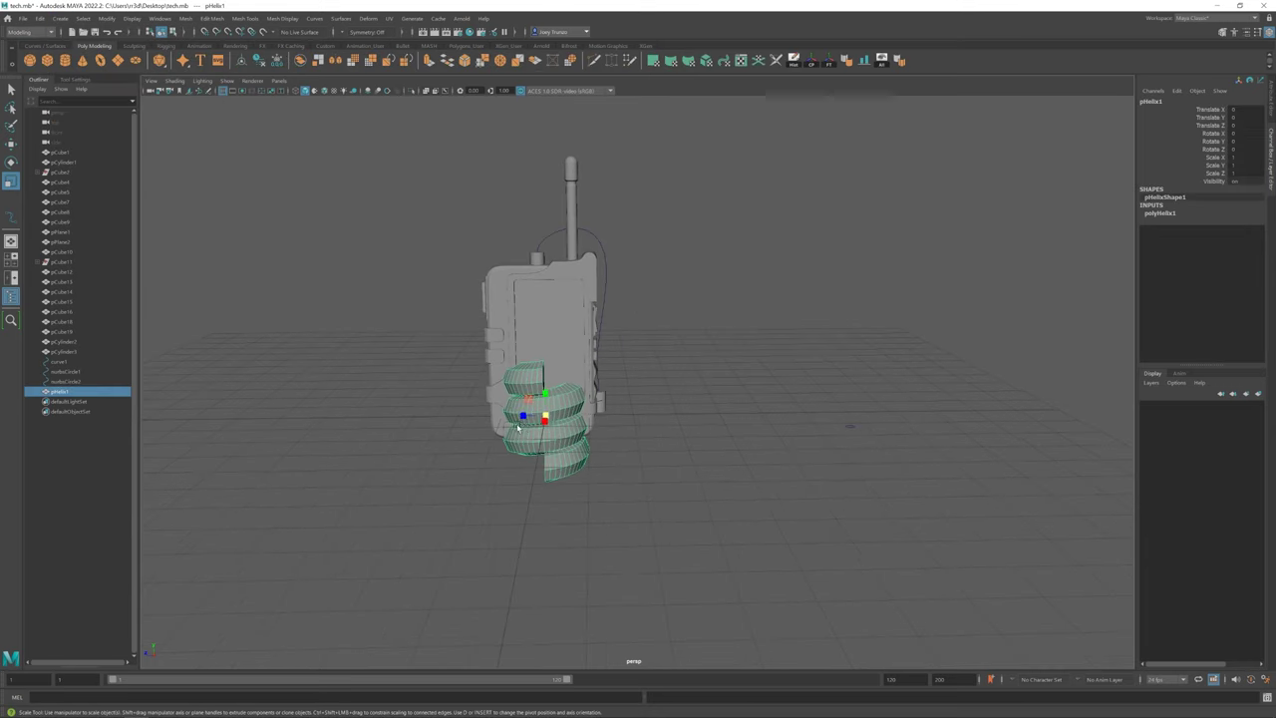
key("Return")
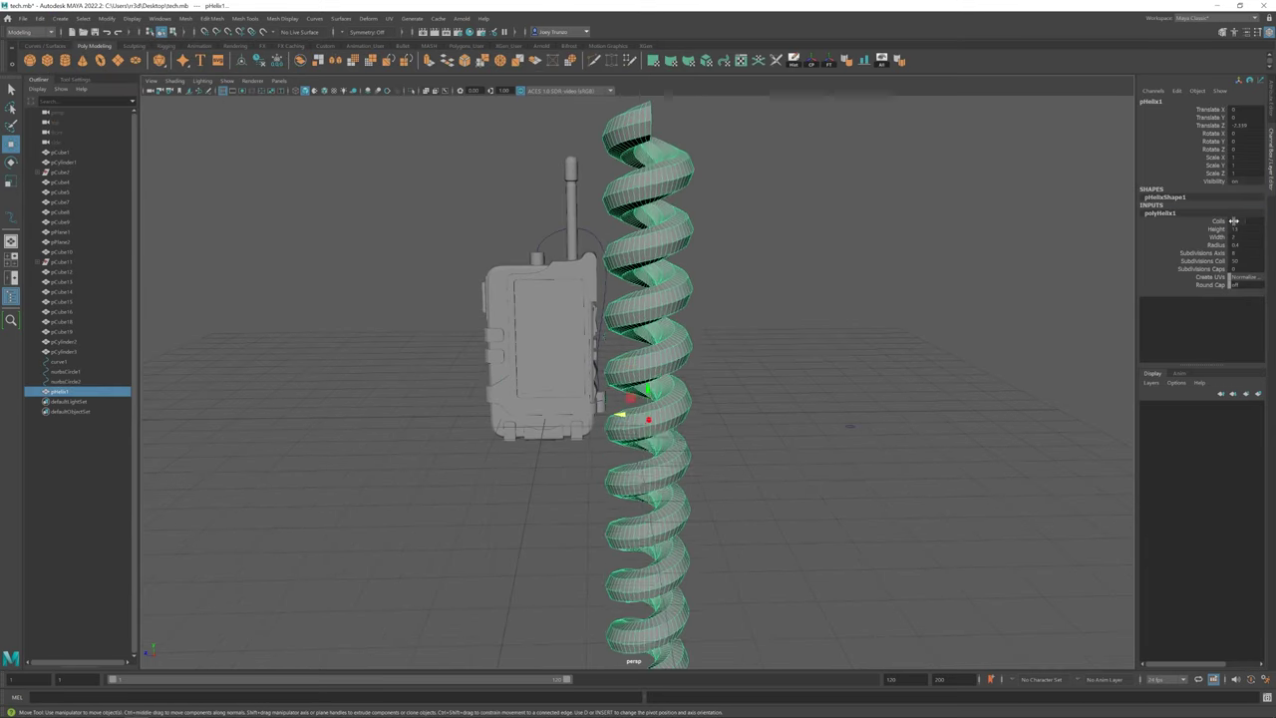
scroll(645, 409, "down", 2)
scroll(638, 379, "up", 4)
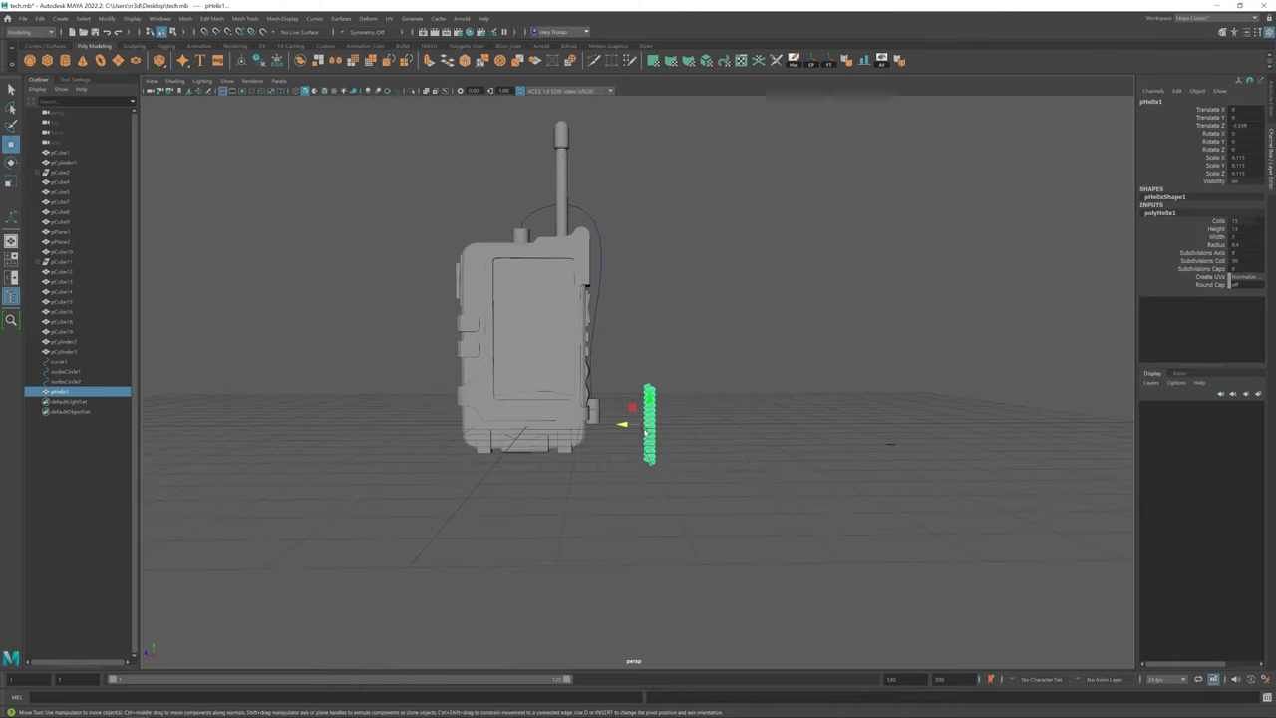
mouse_move(598, 419)
left_mouse_down("alt")
mouse_move(643, 418)
mouse_move(598, 339)
left_mouse_up("alt")
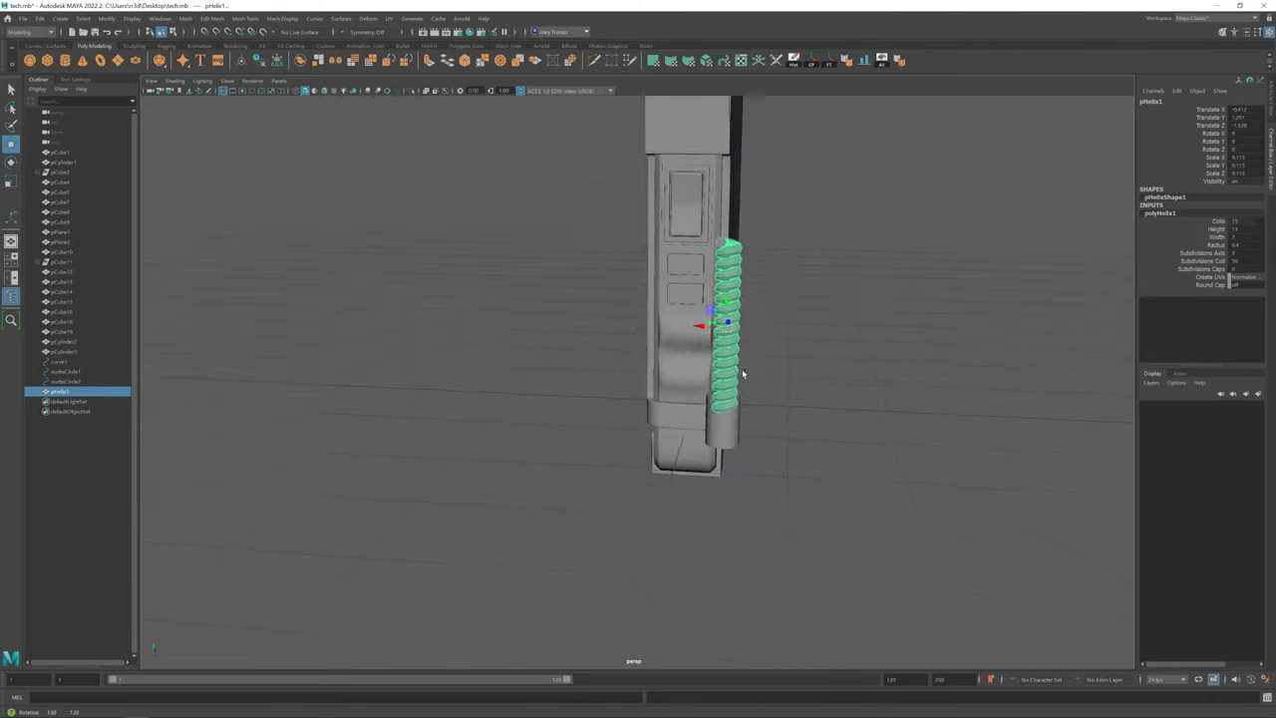
Raise the helix's height and coils to about 40, standing it along the radio's side
scroll(606, 329, "down", 3)
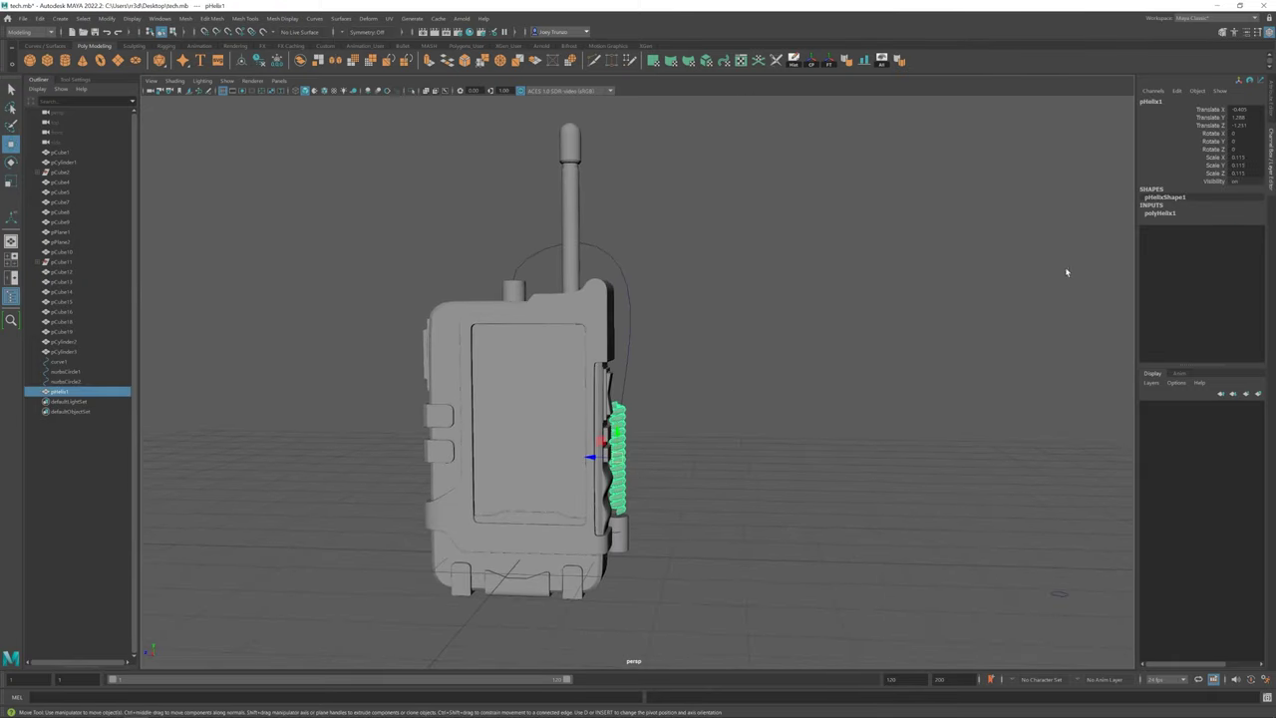
left_click(1160, 212)
left_click(1247, 229)
left_click_drag(618, 439, 636, 337)
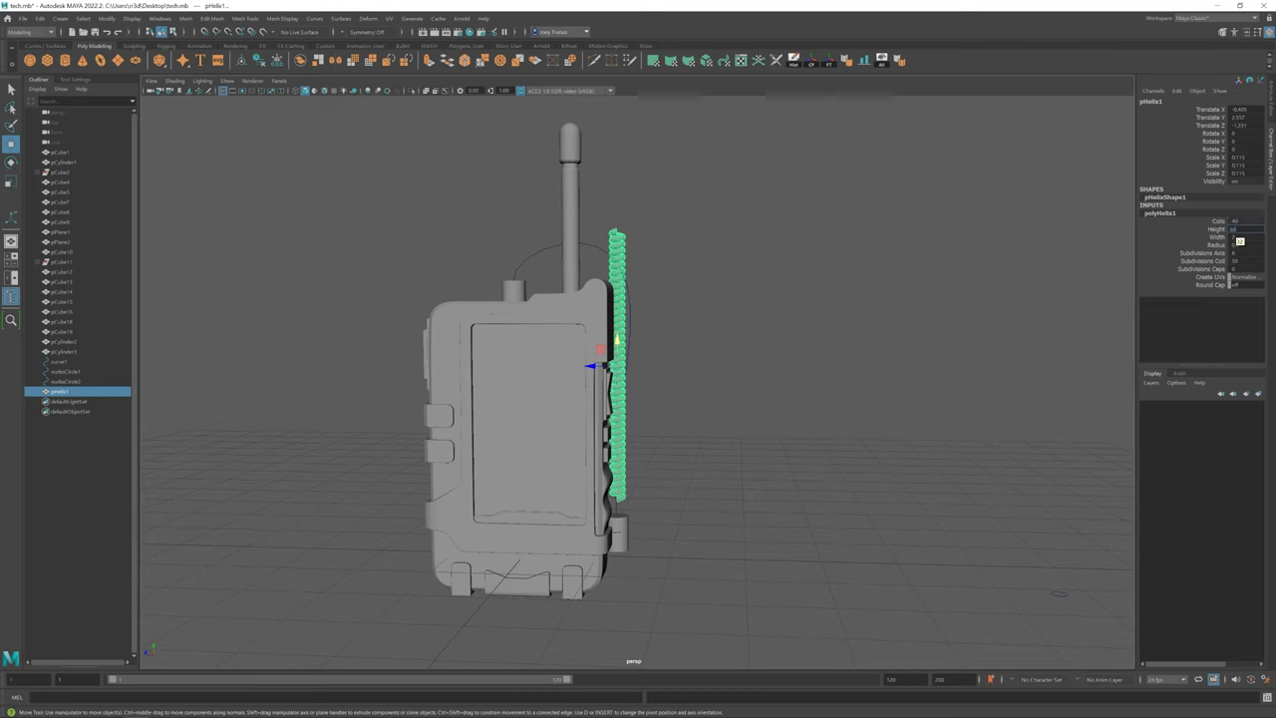
scroll(652, 379, "up", 5)
left_click_drag(723, 390, 684, 330, "alt")
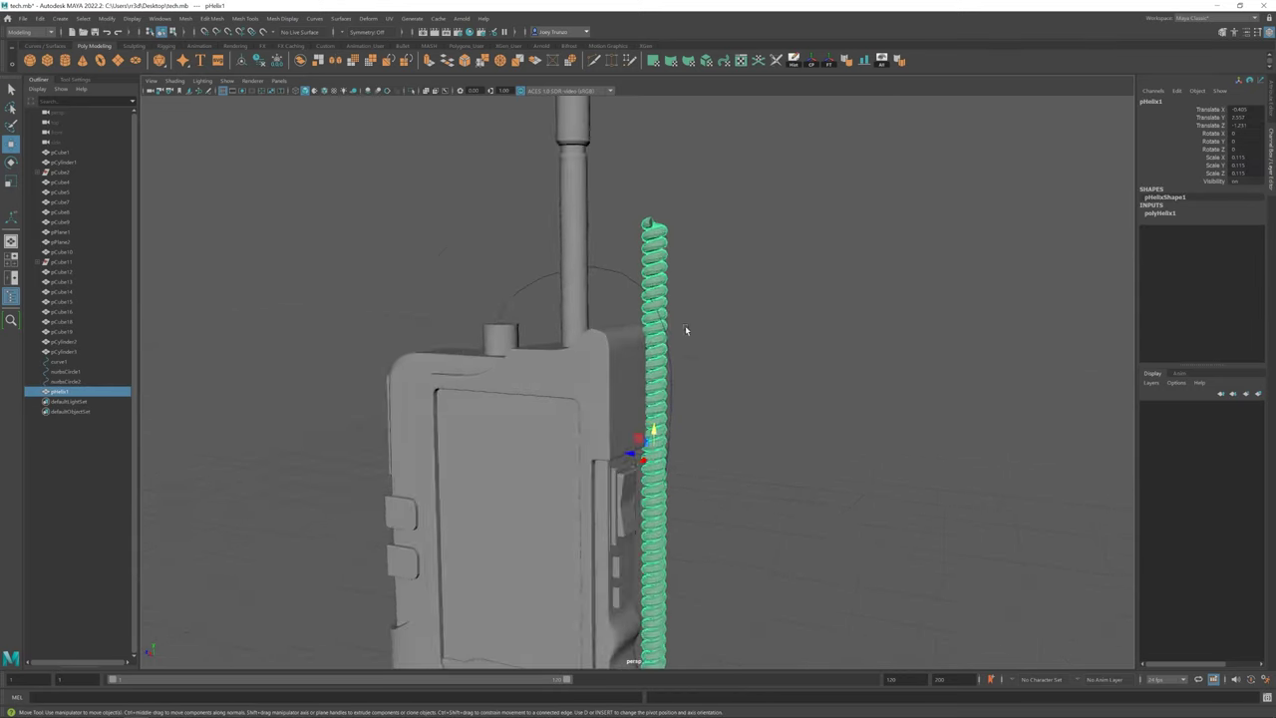
scroll(685, 330, "up", 3)
left_click(1160, 212)
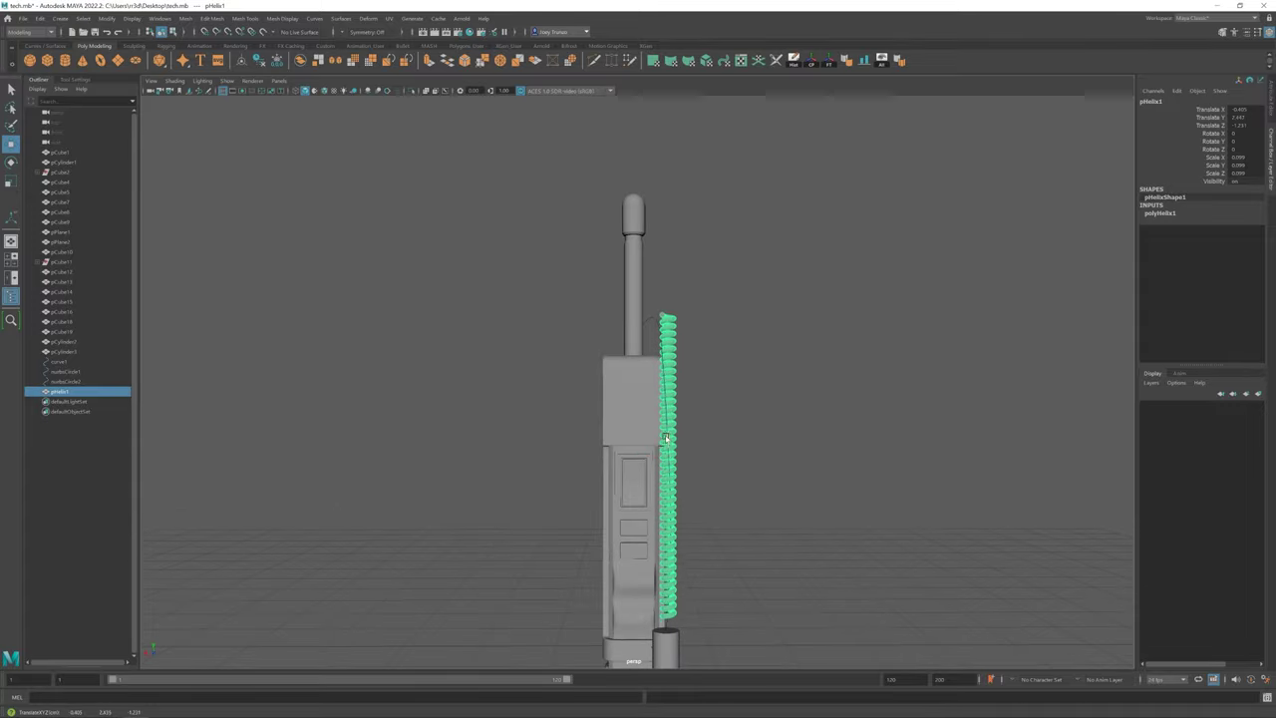
With soft selection on, pull the helix's top faces toward the knob and tune the falloff
mouse_move(666, 439)
left_mouse_down("alt")
mouse_move(724, 461)
mouse_move(666, 439)
mouse_move(699, 400)
mouse_move(647, 443)
mouse_move(632, 418)
mouse_move(635, 368)
mouse_move(667, 320)
left_mouse_up("alt")
scroll(667, 320, "up", 5)
key("F11")
key("b")
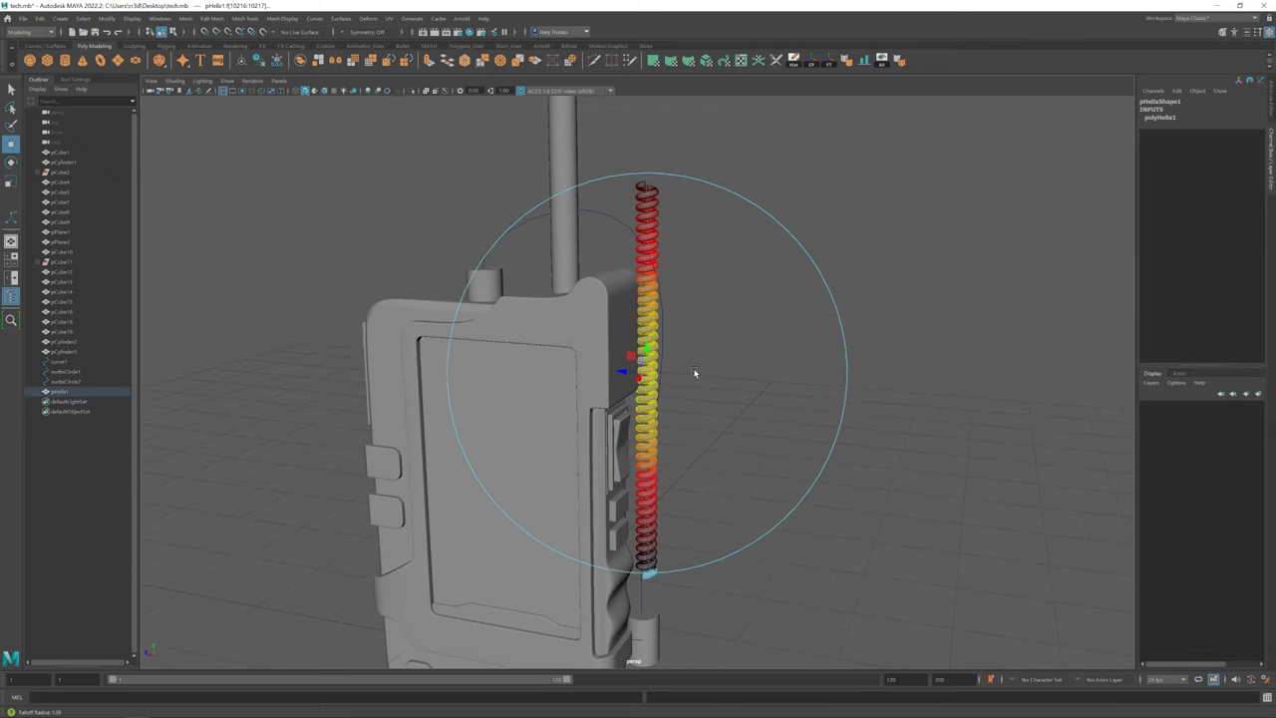
mouse_move(694, 373)
left_mouse_down("alt")
mouse_move(652, 210)
mouse_move(593, 195)
mouse_move(623, 217)
left_mouse_up("alt")
key("w")
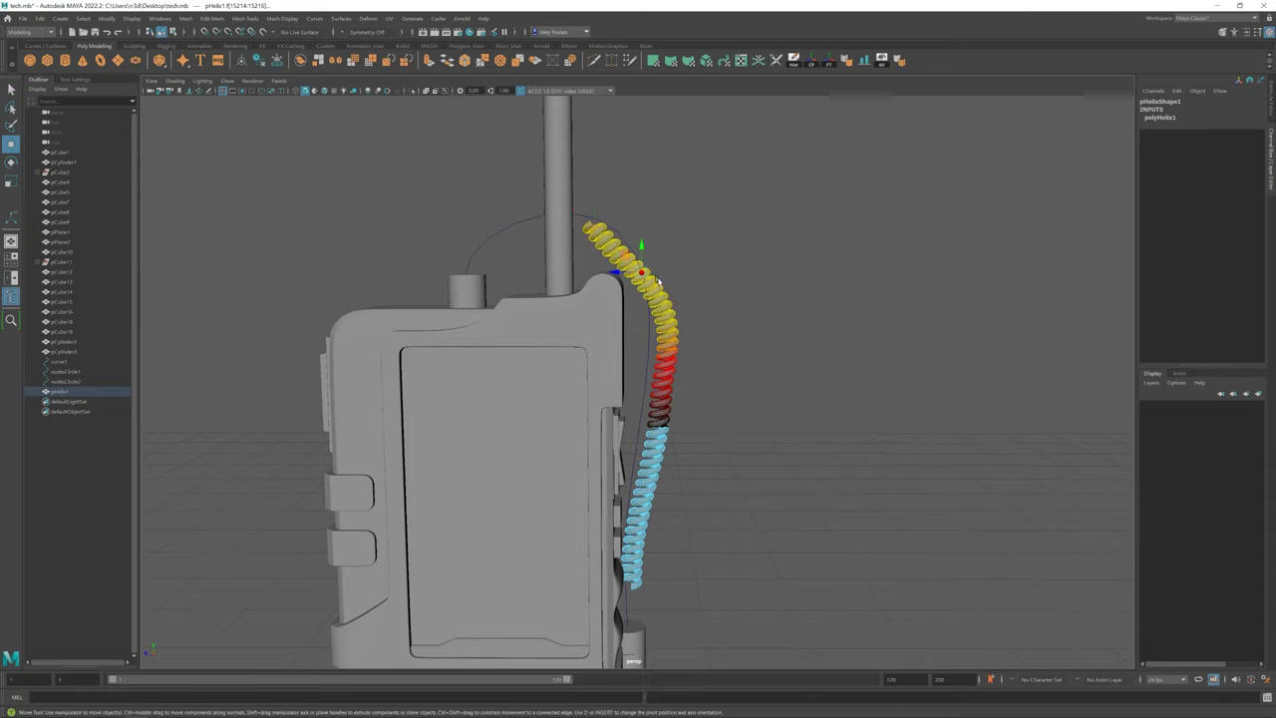
mouse_move(656, 287)
left_mouse_down()
mouse_move(664, 301)
mouse_move(642, 286)
left_mouse_up()
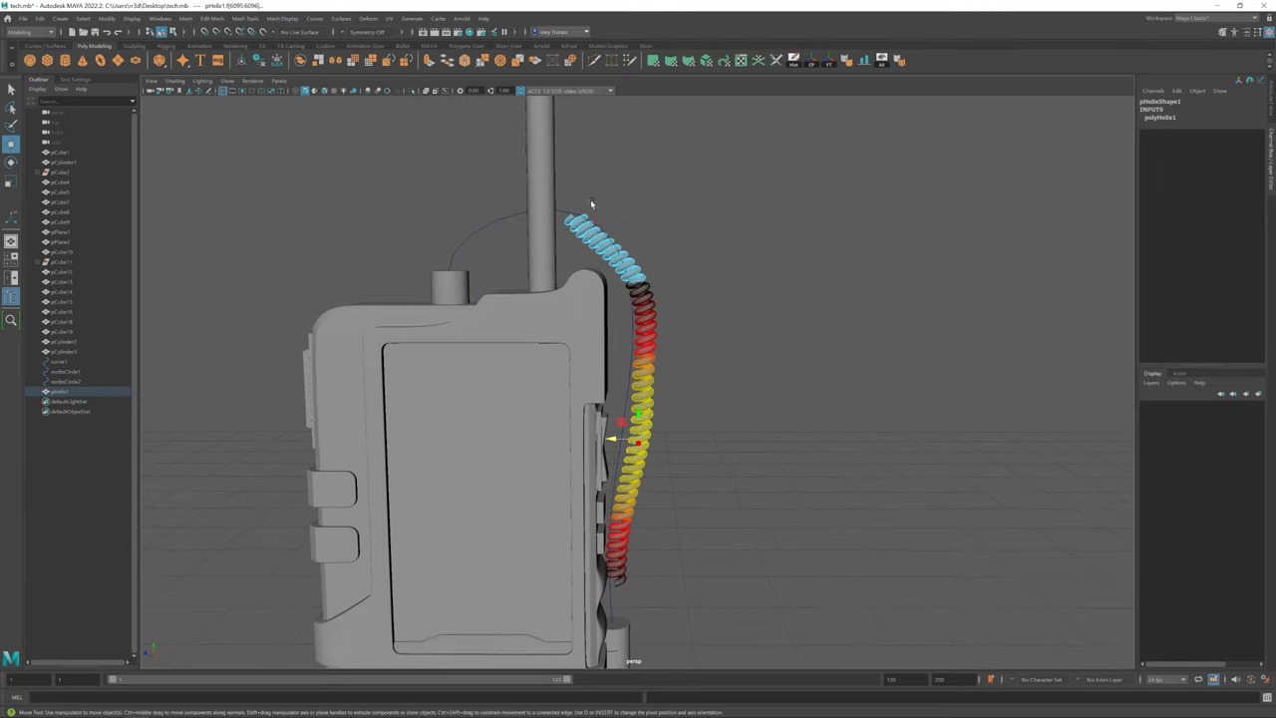
left_click(616, 204)
left_click(593, 243)
middle_click_drag(604, 253, 575, 247)
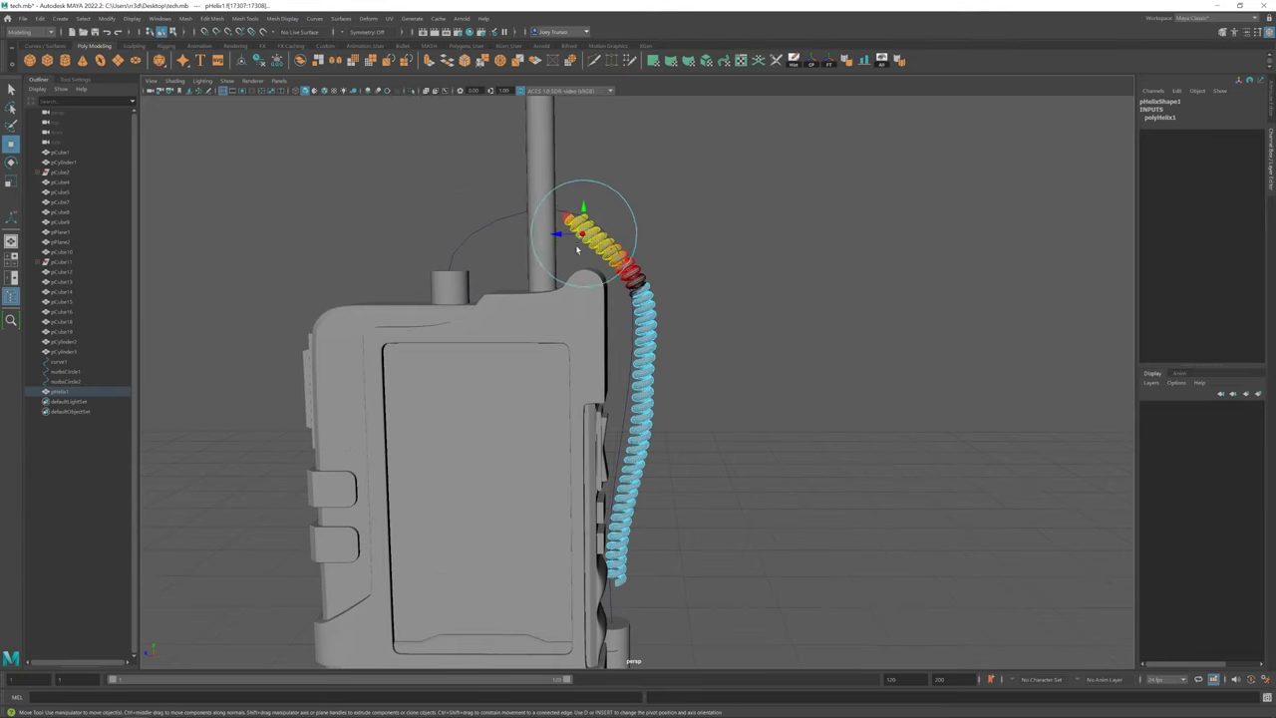
left_click_drag(575, 228, 603, 242)
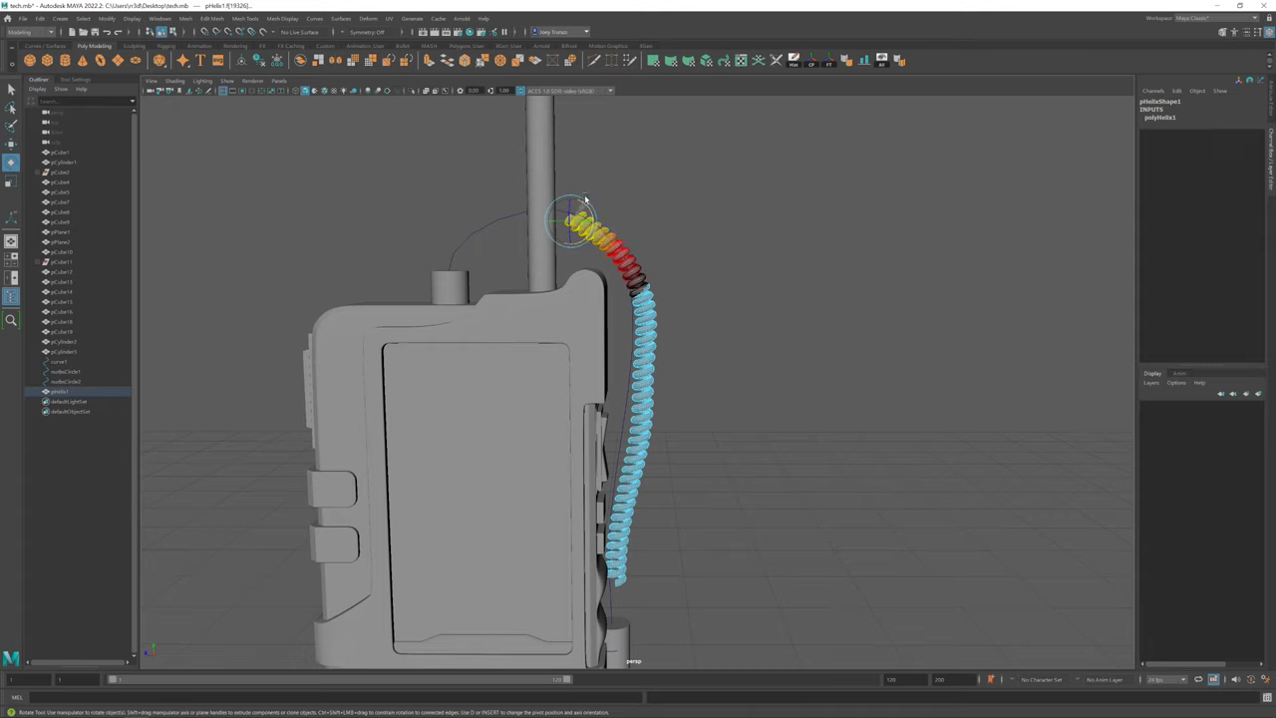
Refine the helix face selection and shrink the soft-selection falloff radius
scroll(624, 372, "down", 3)
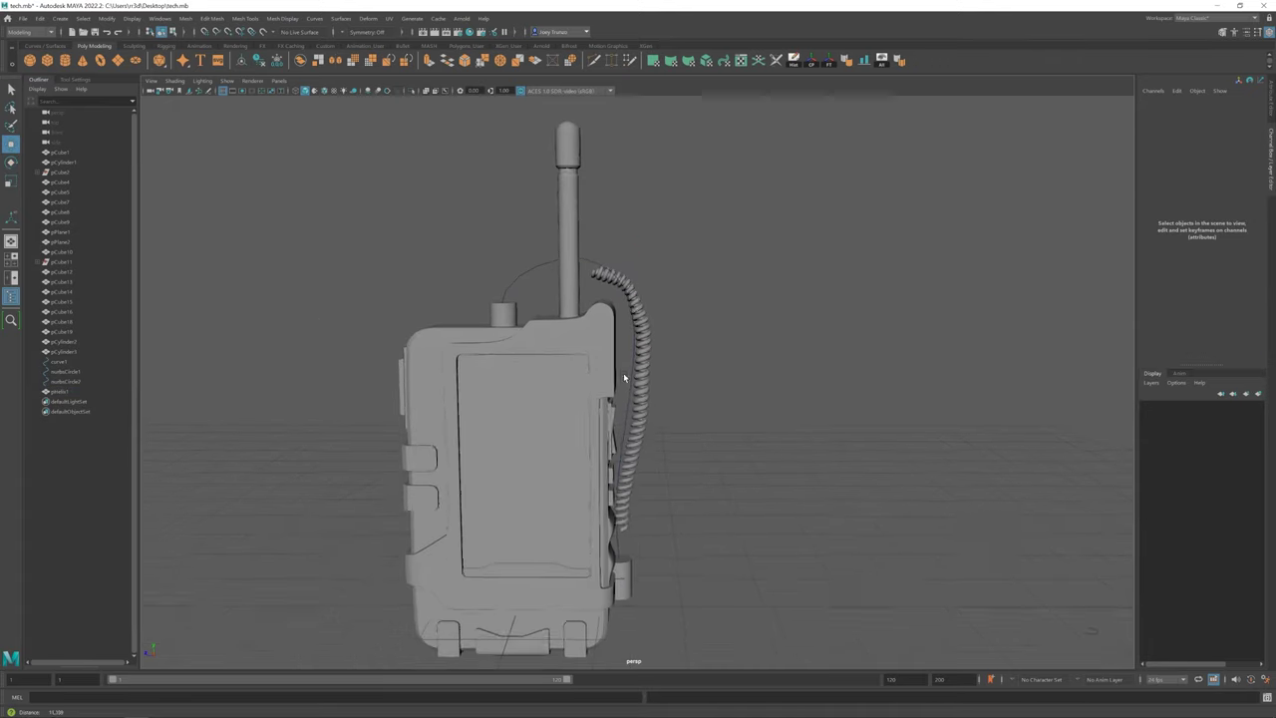
scroll(638, 349, "down", 2)
scroll(686, 309, "up", 5)
key("Down")
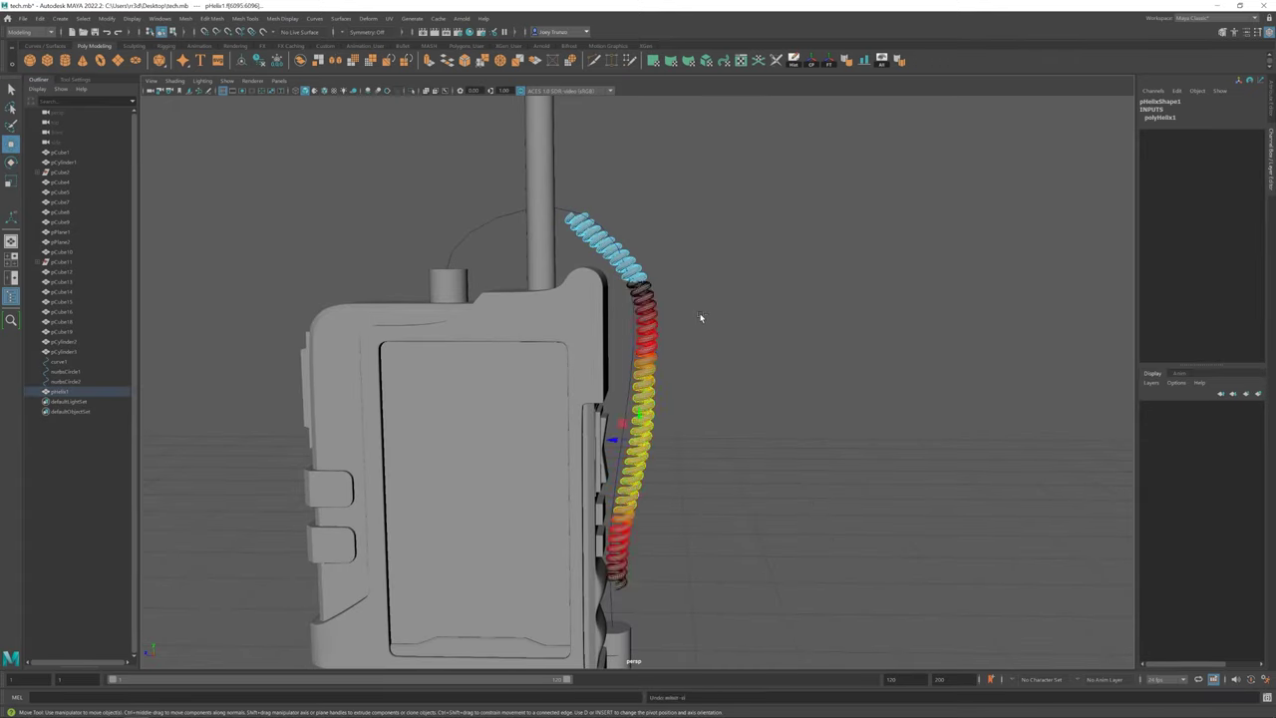
key("Up")
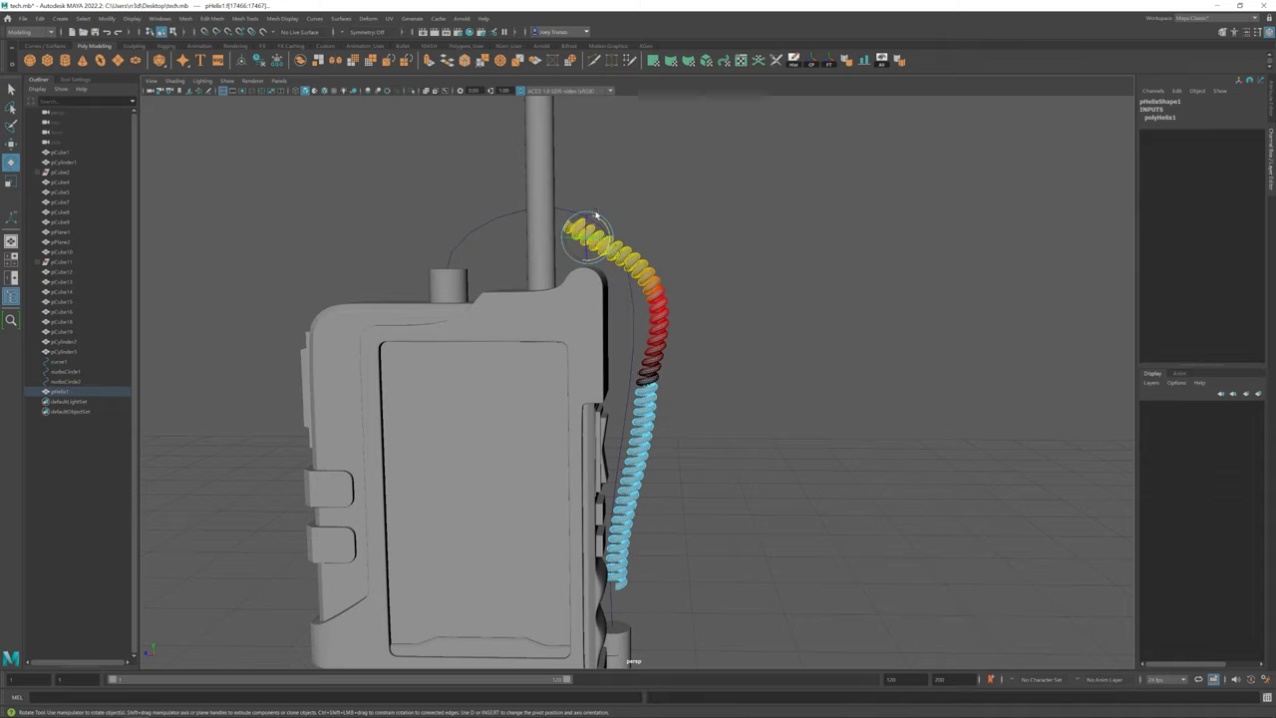
mouse_move(596, 214)
left_mouse_down()
mouse_move(638, 255)
mouse_move(675, 263)
left_mouse_up()
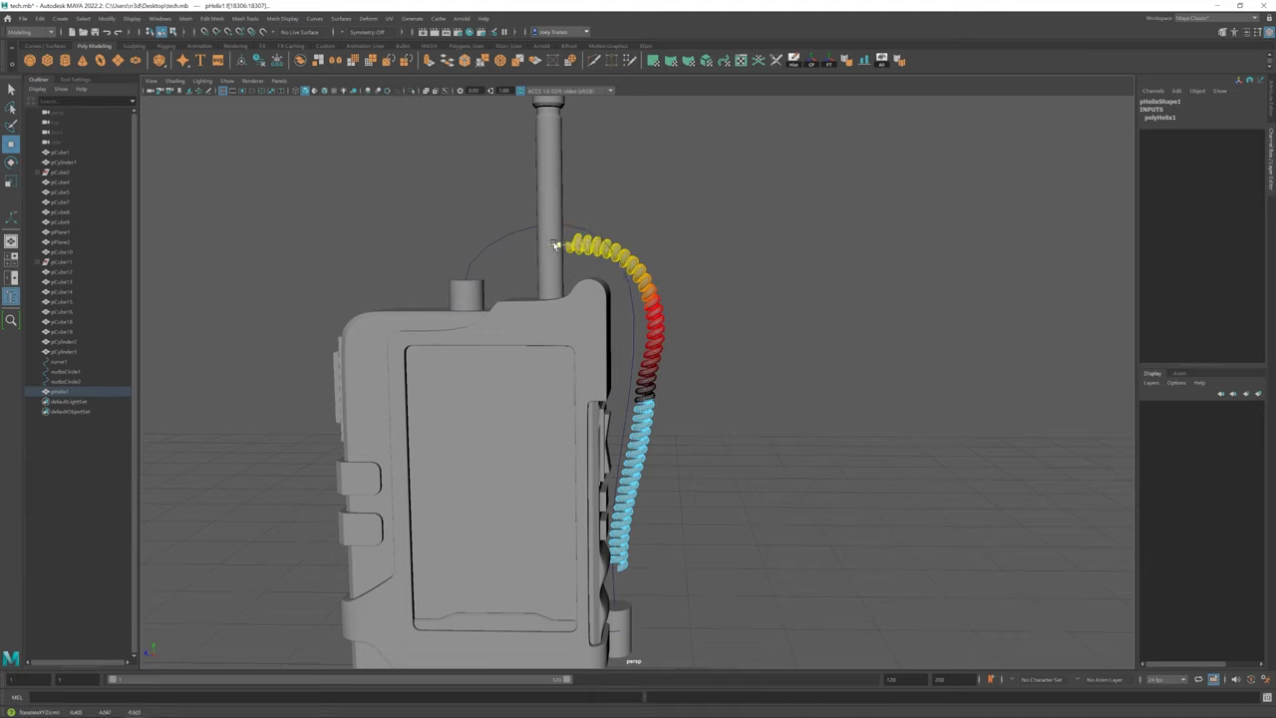
left_click(634, 327)
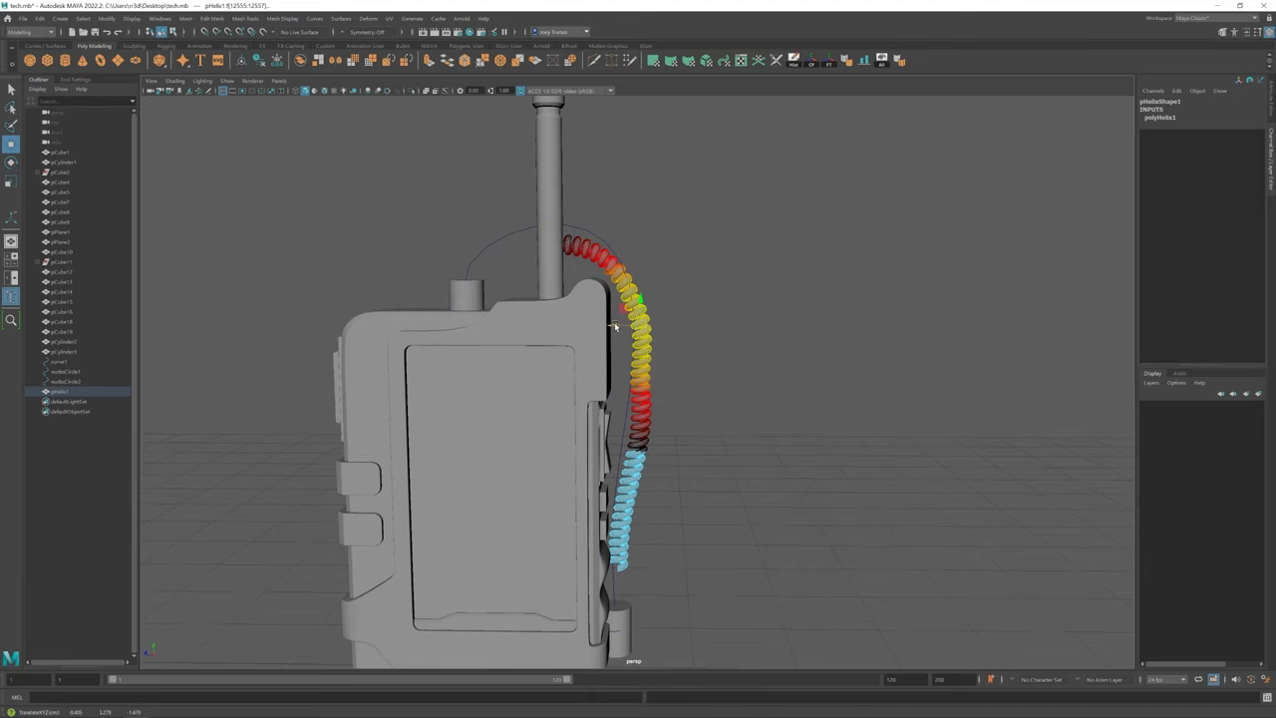
Scale the helix together with the cable curve so the coil matches the curve
key("F8")
right_click_drag(614, 322, 572, 365, "alt")
mouse_move(572, 365)
left_mouse_down("alt")
mouse_move(669, 369)
mouse_move(688, 329)
left_mouse_up("alt")
left_click(638, 398)
key("r")
left_click(698, 325)
key("w")
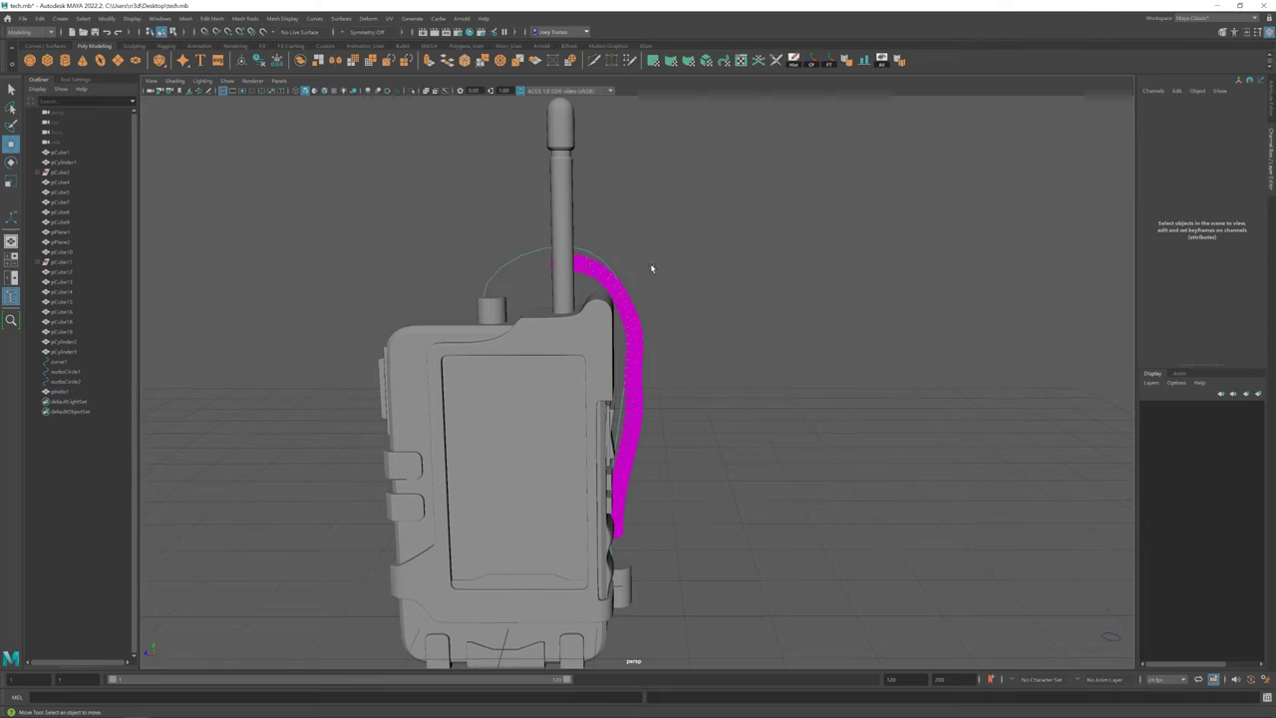
Adjust the helix's top faces with soft selection and check the bent coil from several angles
left_click(628, 289)
key("F8")
left_click(583, 264)
middle_click_drag(583, 264, 545, 265)
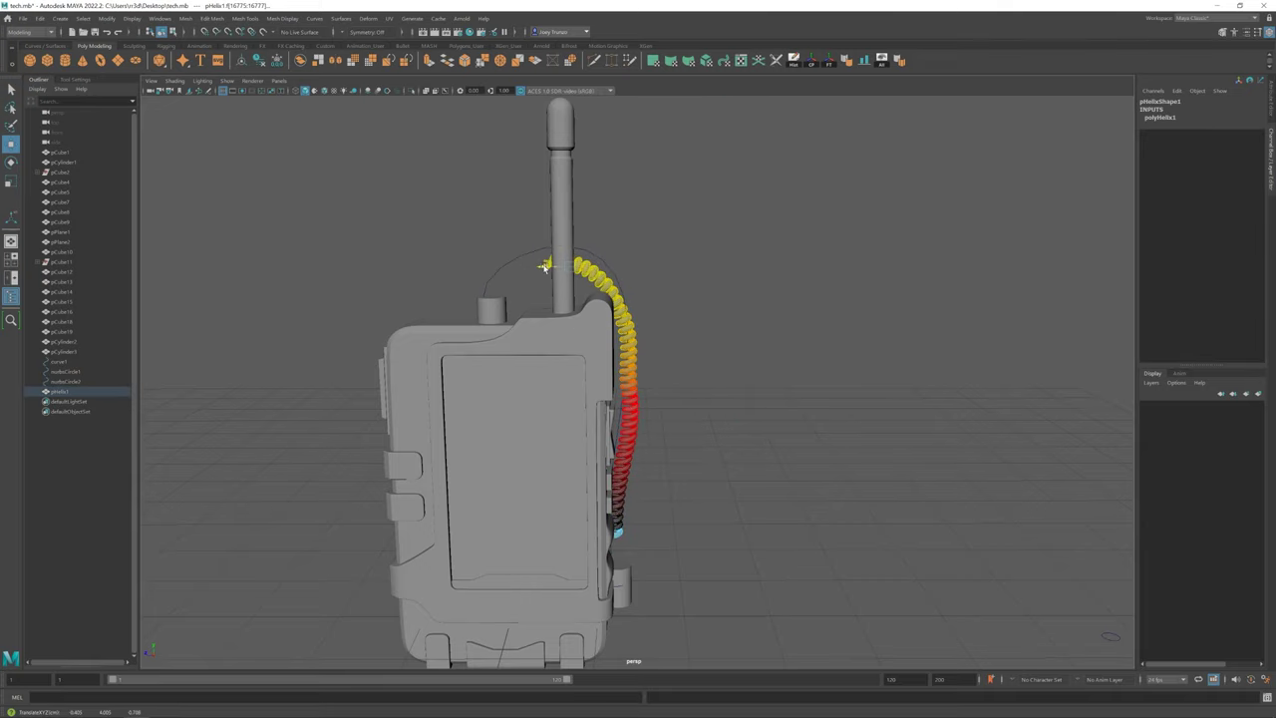
left_click_drag(538, 265, 648, 311, "alt")
middle_click_drag(648, 311, 651, 313)
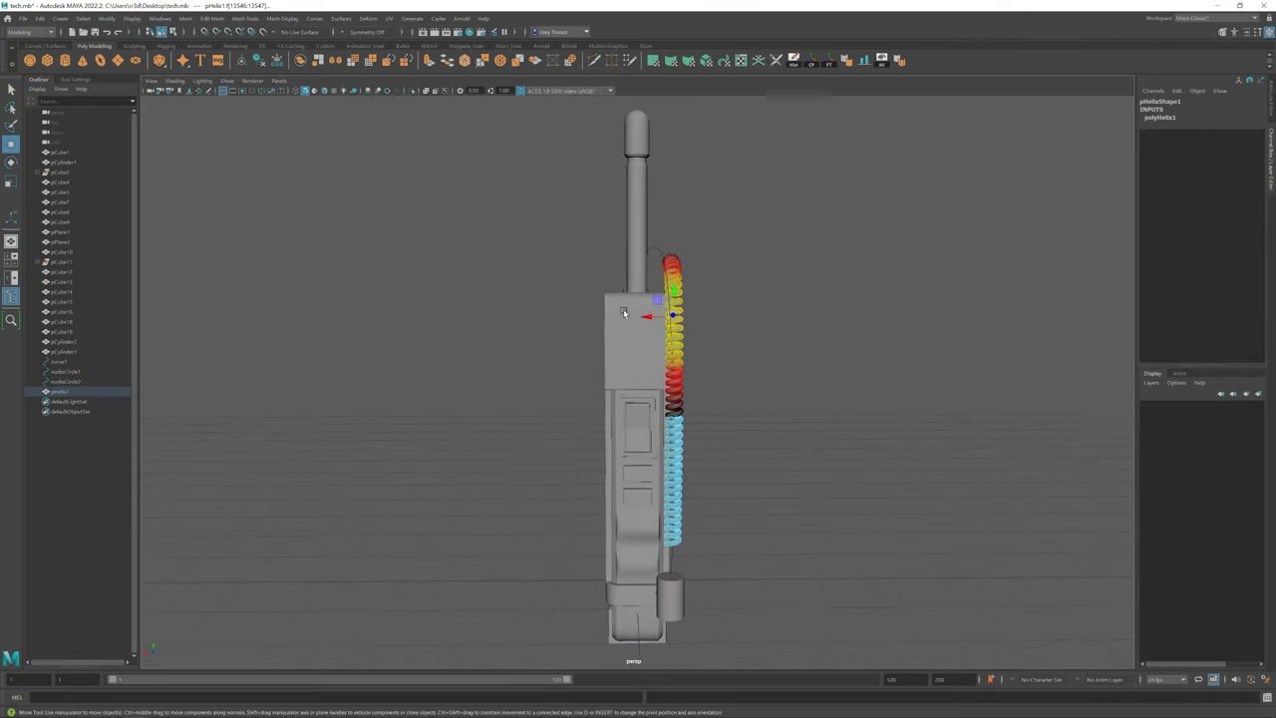
left_click_drag(651, 313, 721, 395, "alt")
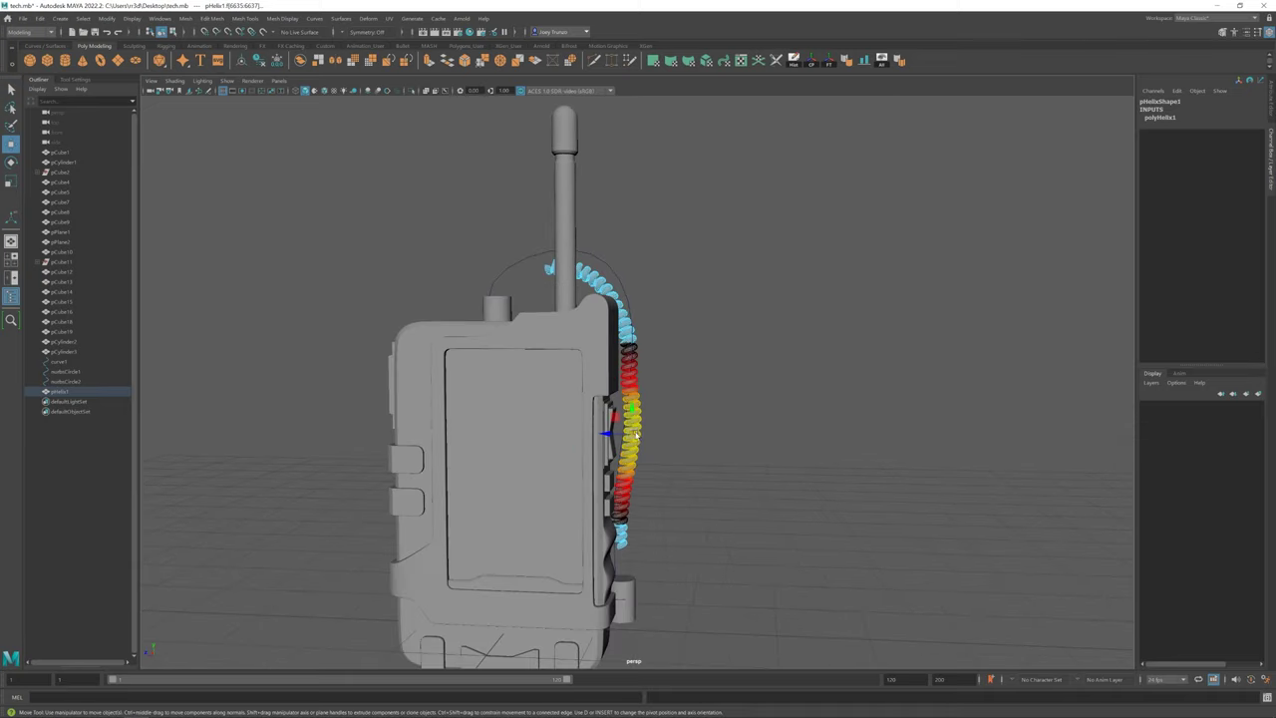
mouse_move(601, 433)
left_mouse_down("alt")
mouse_move(571, 425)
mouse_move(658, 436)
left_mouse_up("alt")
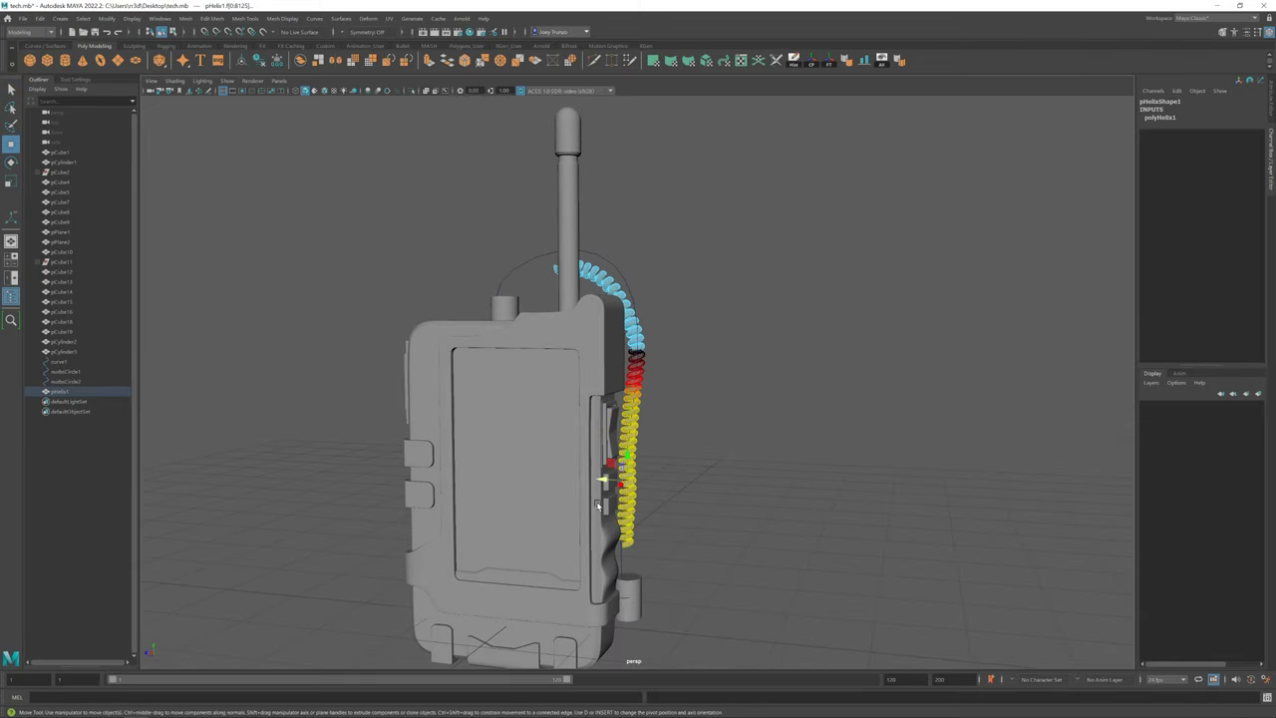
mouse_move(598, 506)
left_mouse_down("alt")
mouse_move(711, 350)
mouse_move(606, 289)
mouse_move(767, 296)
left_mouse_up("alt")
left_click(766, 296)
scroll(555, 422, "down", 5)
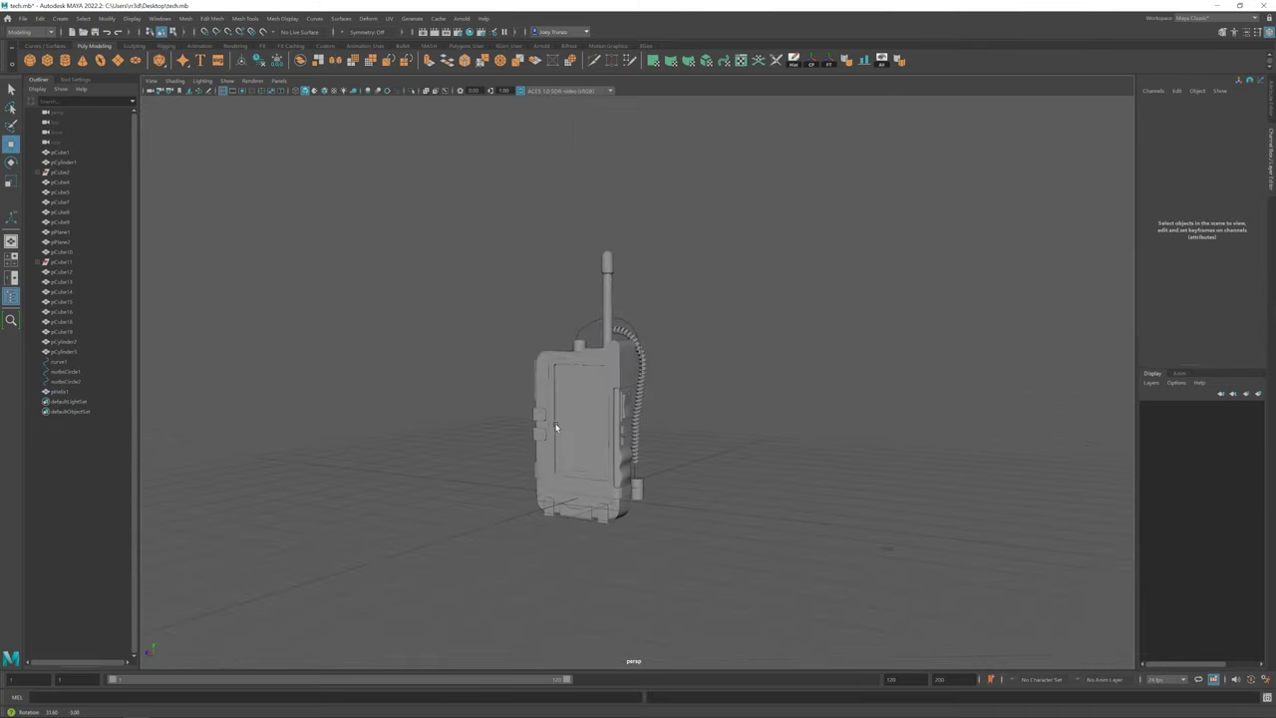
scroll(555, 422, "up", 3)
mouse_move(550, 394)
left_mouse_down("alt")
mouse_move(598, 419)
mouse_move(619, 465)
mouse_move(675, 422)
left_mouse_up("alt")
left_click(601, 410)
left_click(523, 442)
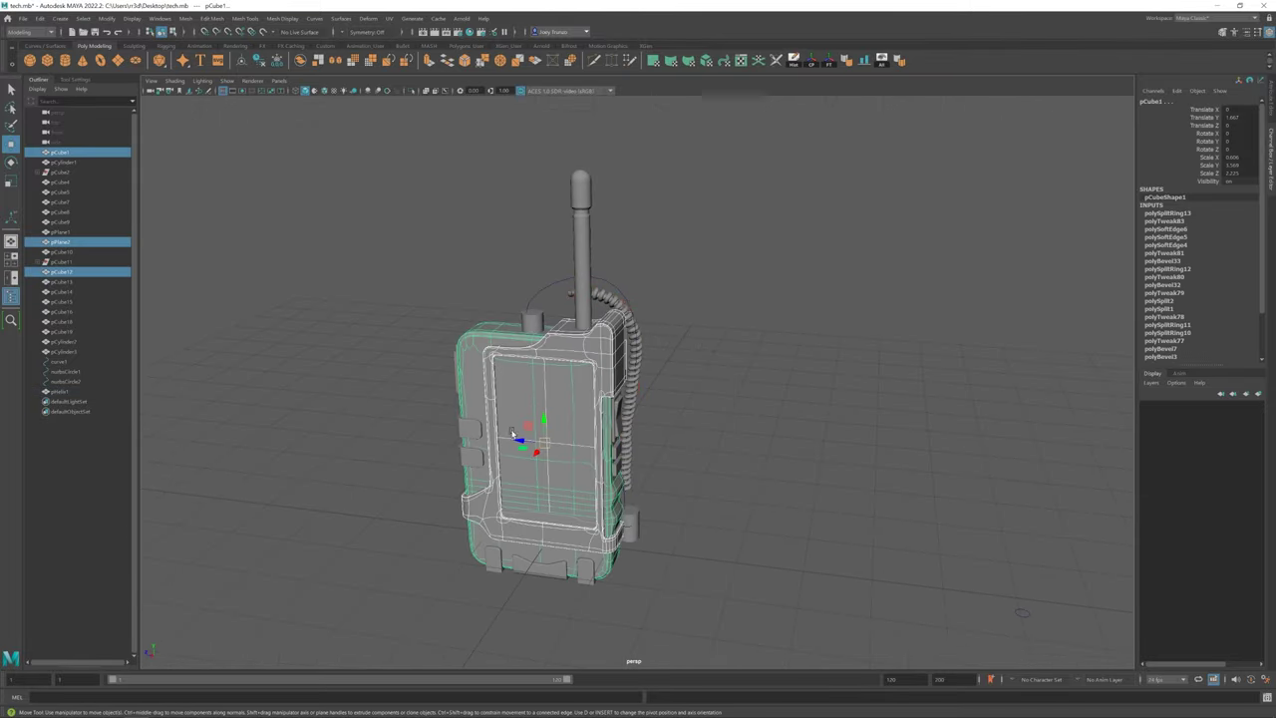
left_click(558, 276)
scroll(655, 318, "up", 5)
left_click(713, 184)
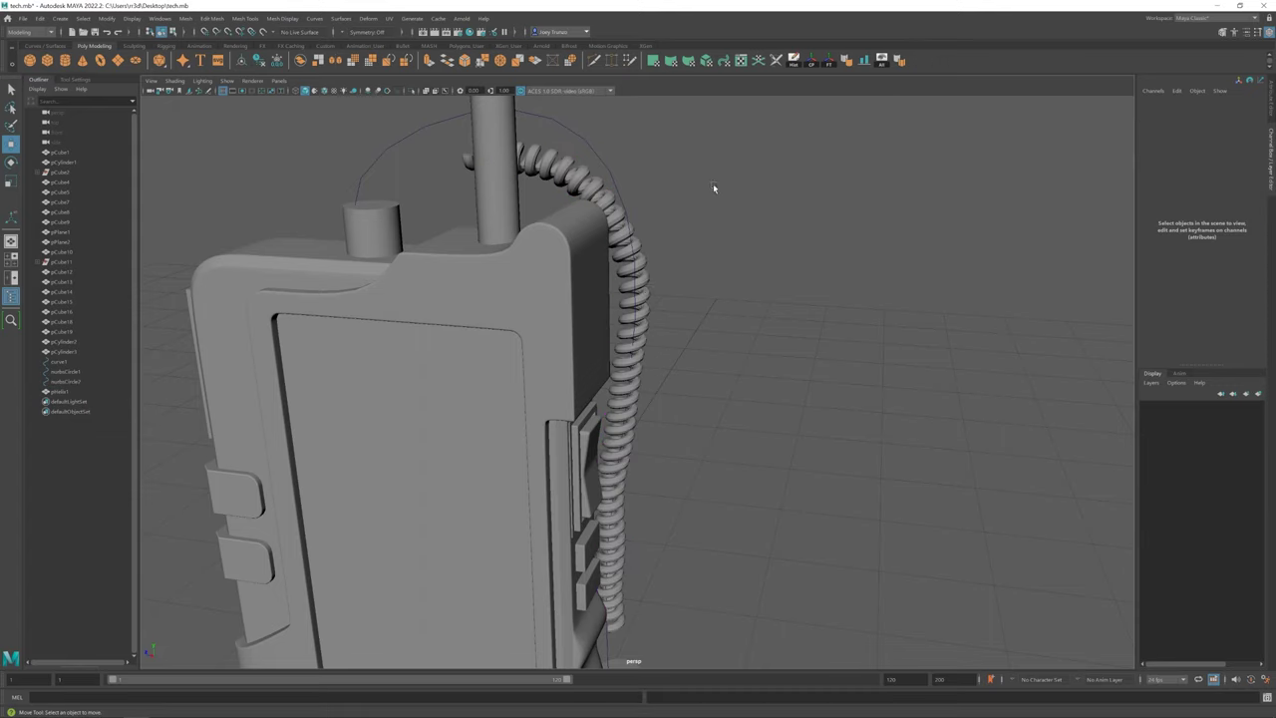
right_click(648, 284)
left_click(669, 293)
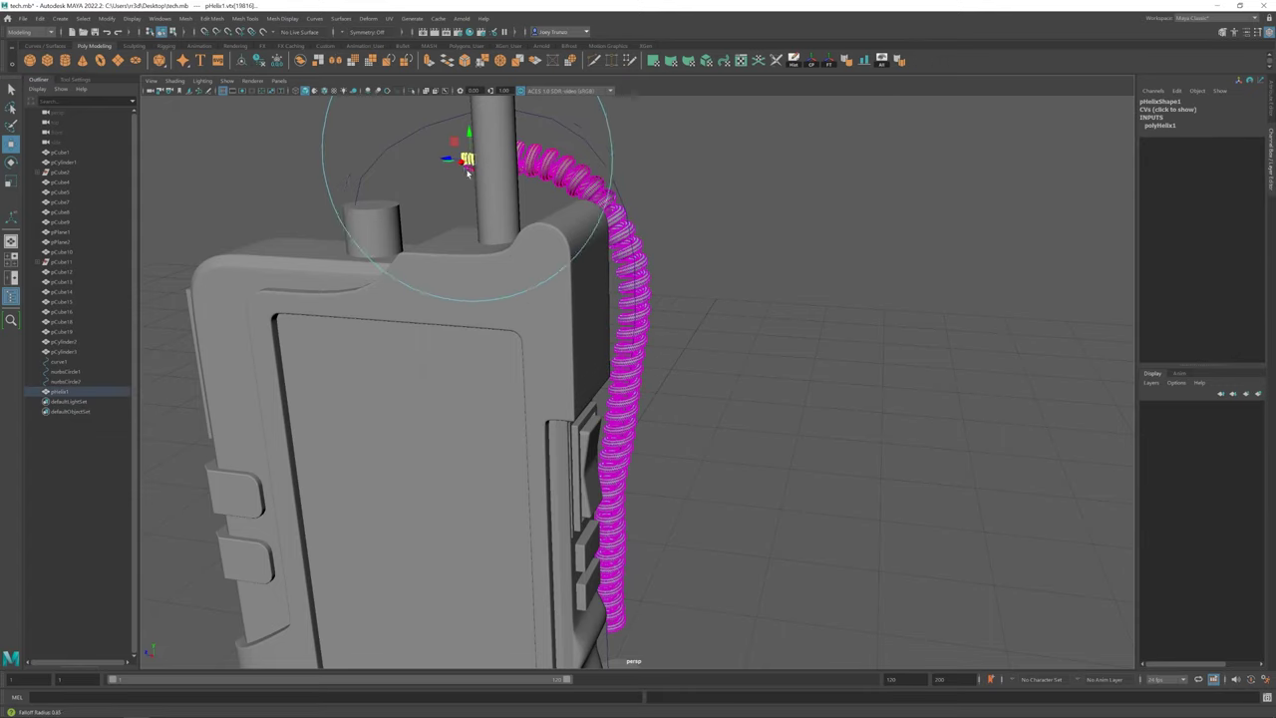
left_click_drag(468, 171, 558, 518, "alt")
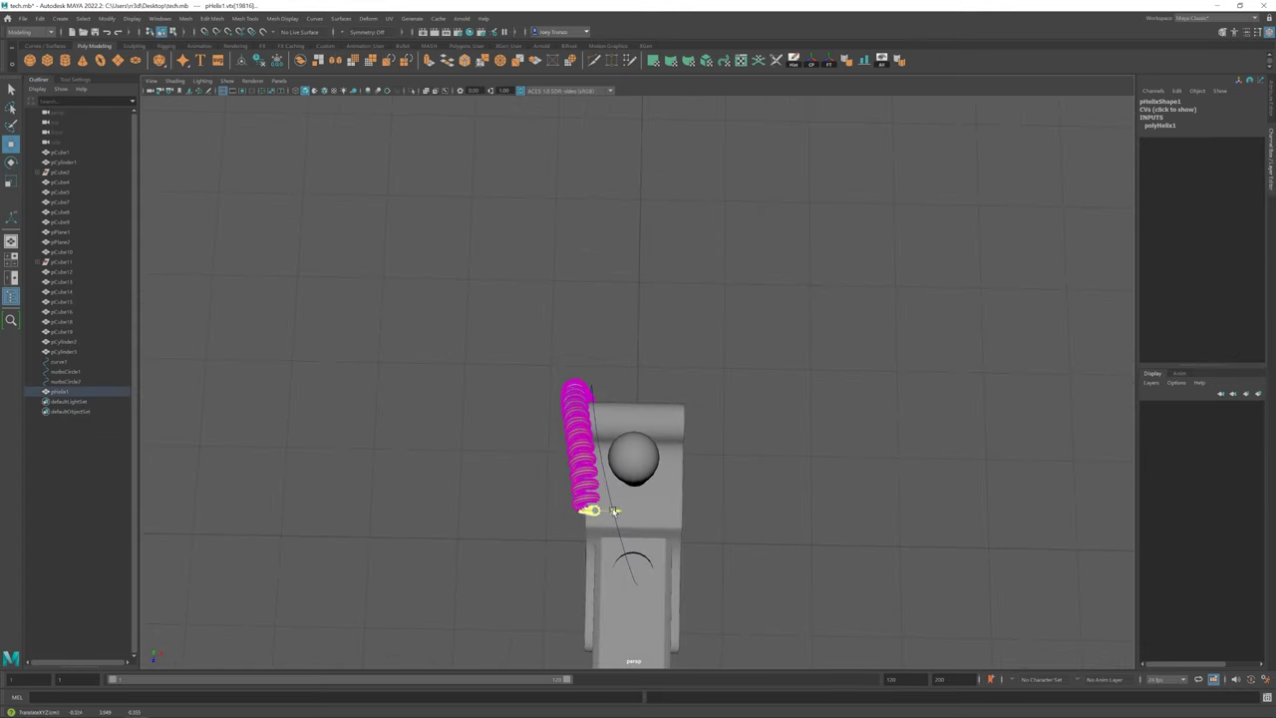
left_click_drag(616, 488, 631, 354, "alt")
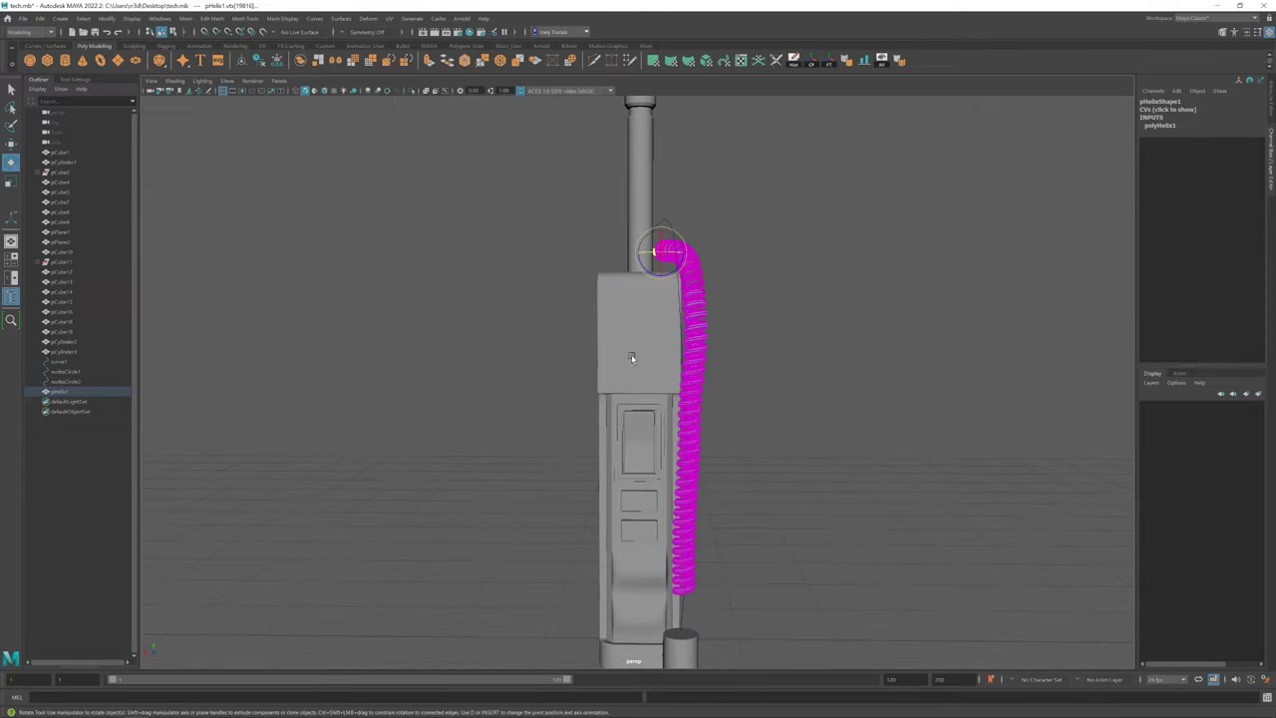
mouse_move(672, 273)
left_mouse_down("alt")
mouse_move(658, 258)
mouse_move(613, 317)
left_mouse_up("alt")
left_click(686, 390)
scroll(687, 390, "down", 5)
mouse_move(687, 390)
left_mouse_down("alt")
mouse_move(595, 432)
mouse_move(581, 340)
left_mouse_up("alt")
scroll(595, 433, "up", 8)
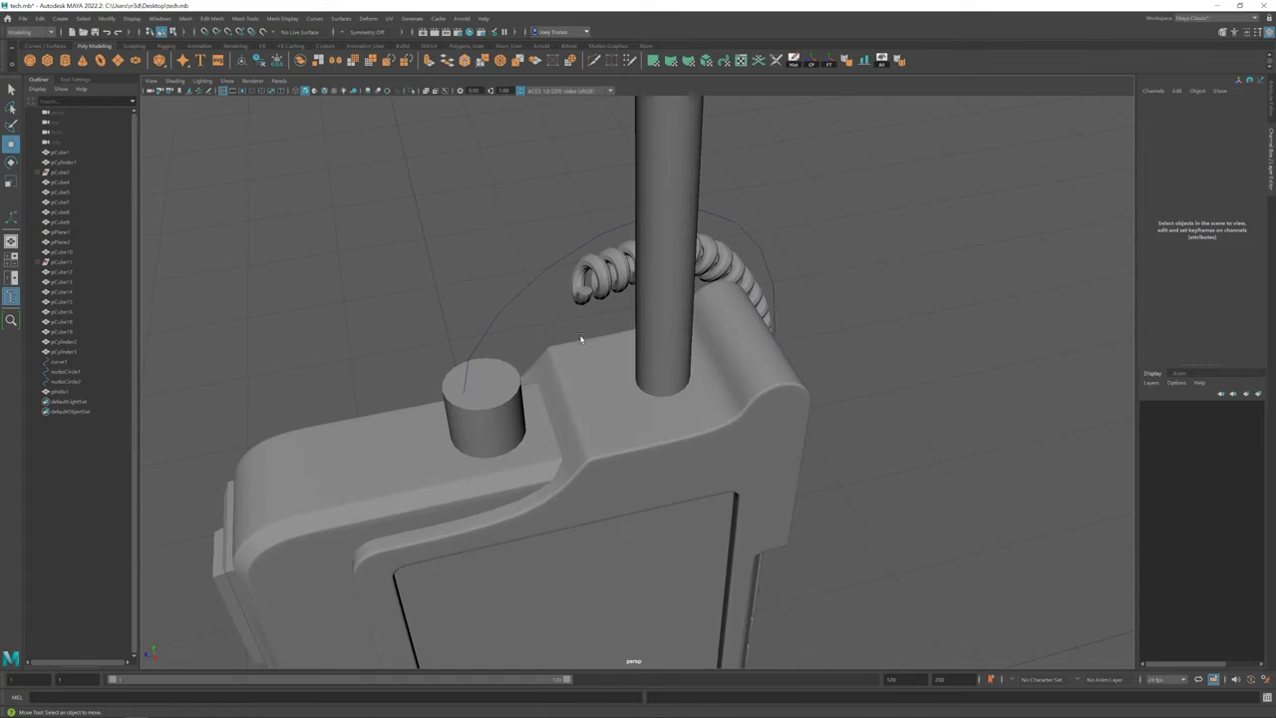
left_click(582, 287)
Extrude the coil's open end near the top knob
mouse_move(580, 294)
left_mouse_down("alt")
mouse_move(571, 239)
mouse_move(506, 277)
left_mouse_up("alt")
key("ctrl+e")
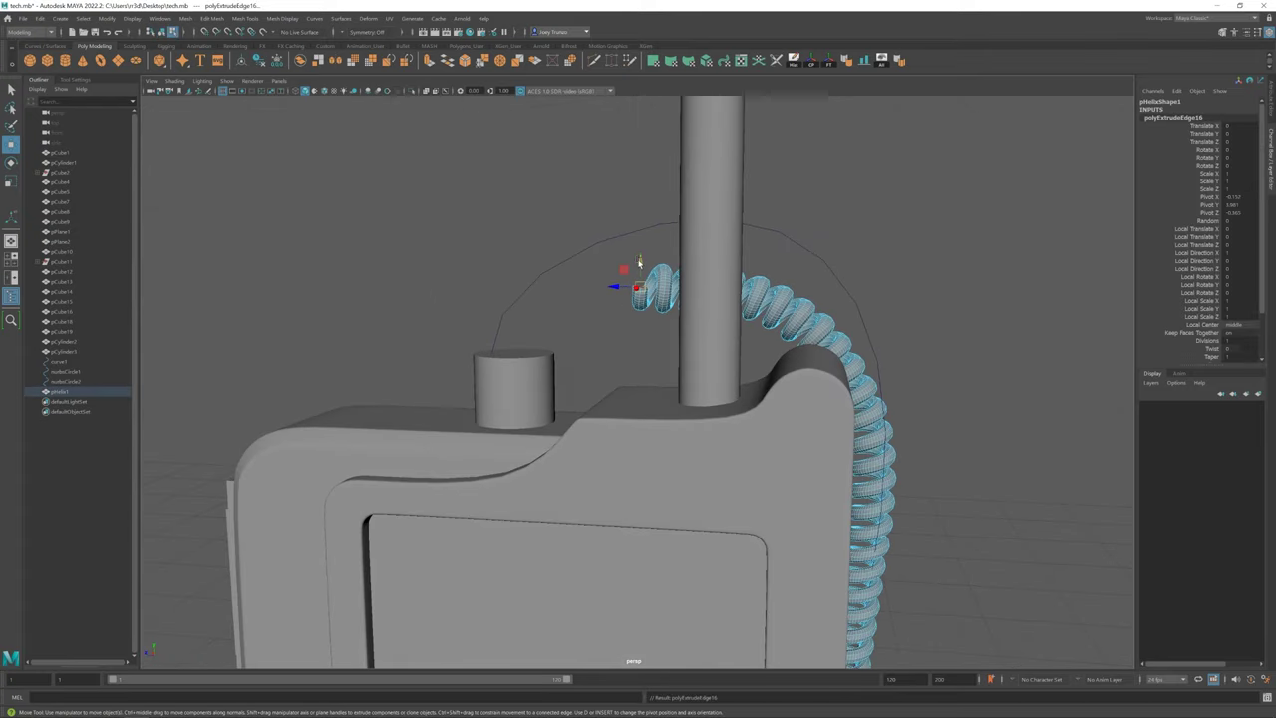
mouse_move(632, 241)
left_mouse_down("alt")
mouse_move(727, 285)
mouse_move(807, 276)
left_mouse_up("alt")
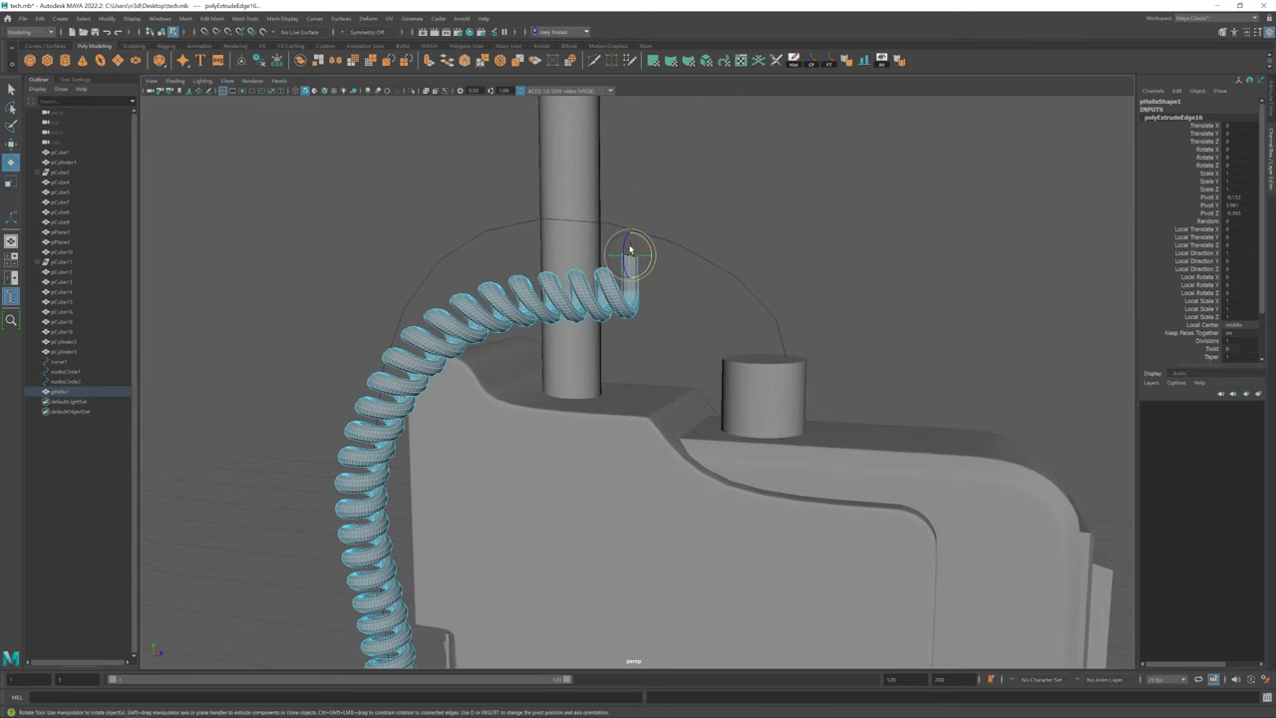
mouse_move(706, 244)
left_mouse_down("alt")
mouse_move(655, 270)
mouse_move(610, 251)
mouse_move(619, 231)
left_mouse_up("alt")
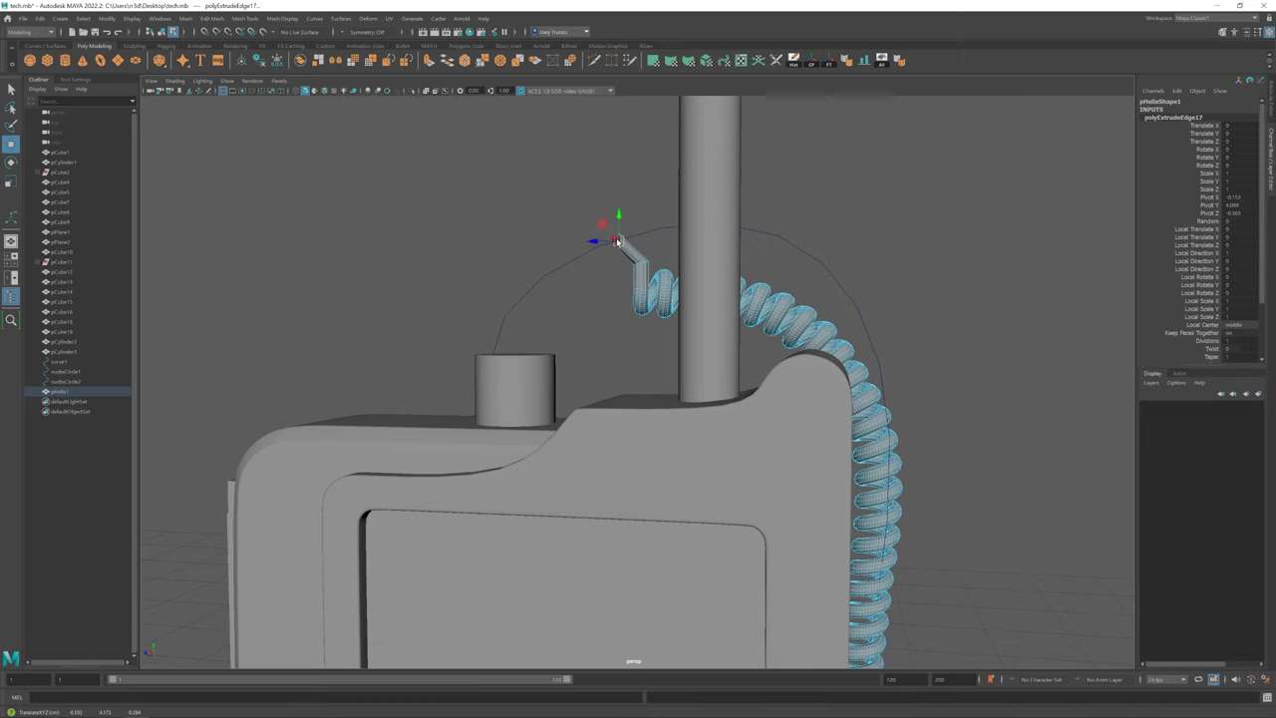
mouse_move(574, 248)
left_mouse_down("alt")
mouse_move(725, 267)
mouse_move(593, 273)
mouse_move(563, 242)
mouse_move(504, 294)
mouse_move(650, 302)
mouse_move(503, 317)
left_mouse_up("alt")
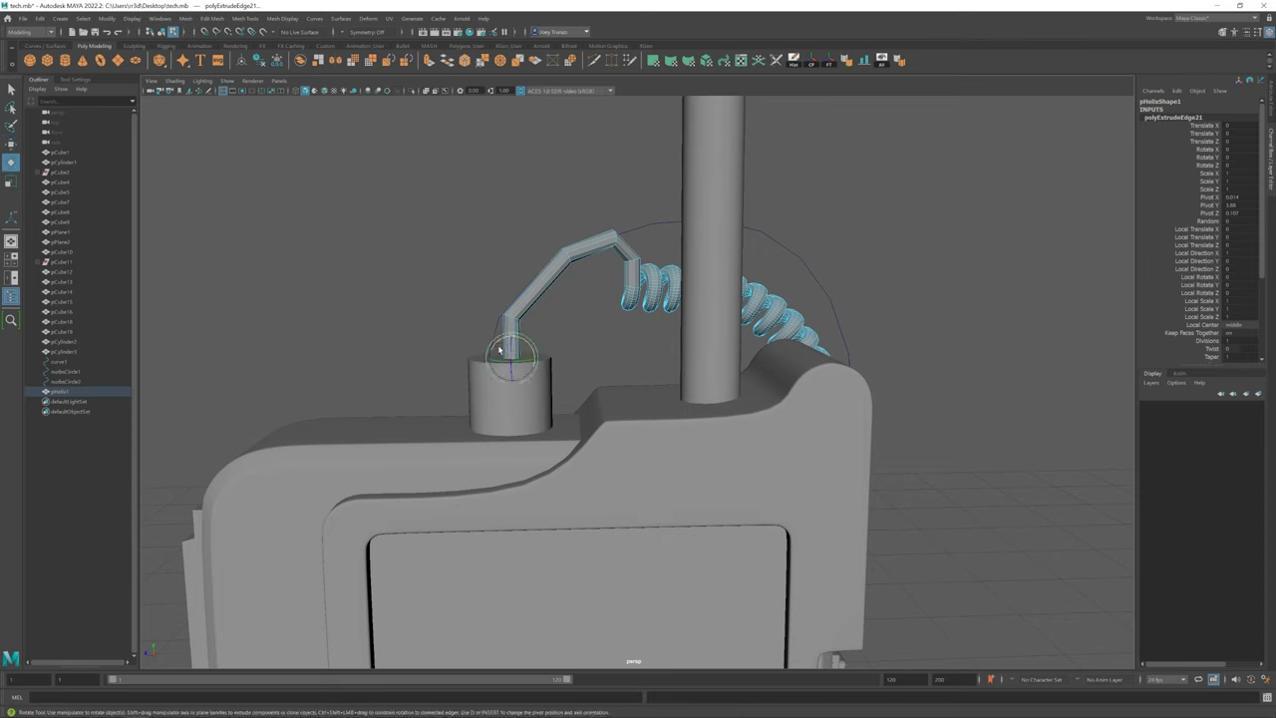
scroll(500, 349, "down", 2)
Preview the coil smoothed and select the small knob cylinder
key("F8")
key("w")
scroll(827, 240, "down", 5)
scroll(655, 327, "up", 5)
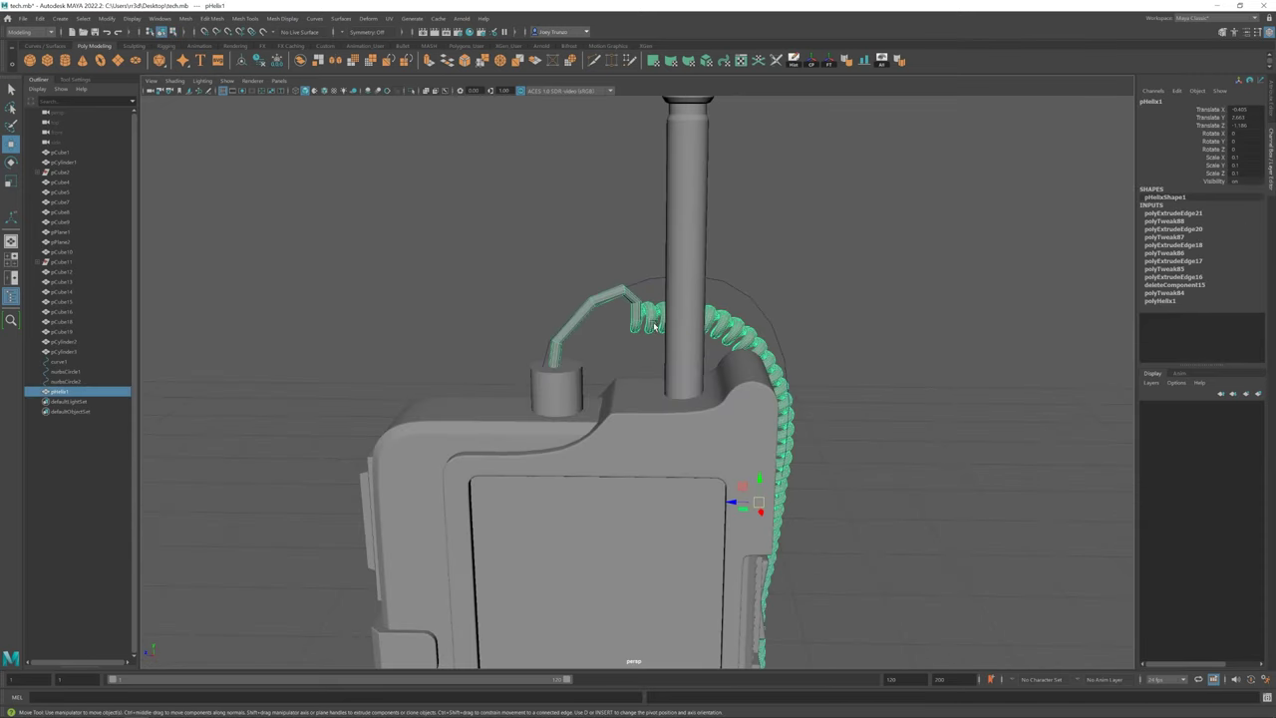
key("3")
key("3")
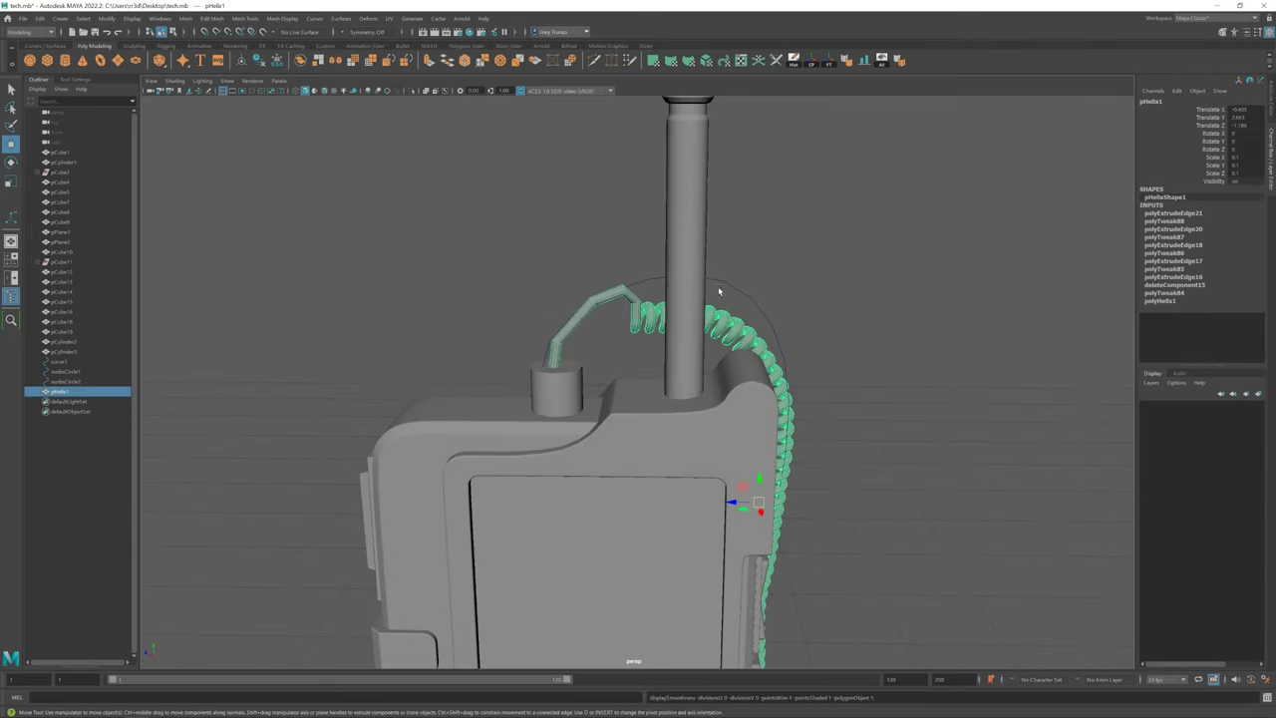
scroll(718, 286, "down", 3)
mouse_move(653, 380)
left_mouse_down("alt")
mouse_move(765, 401)
mouse_move(635, 400)
mouse_move(753, 262)
left_mouse_up("alt")
scroll(635, 400, "up", 5)
left_click(578, 391)
scroll(635, 384, "up", 3)
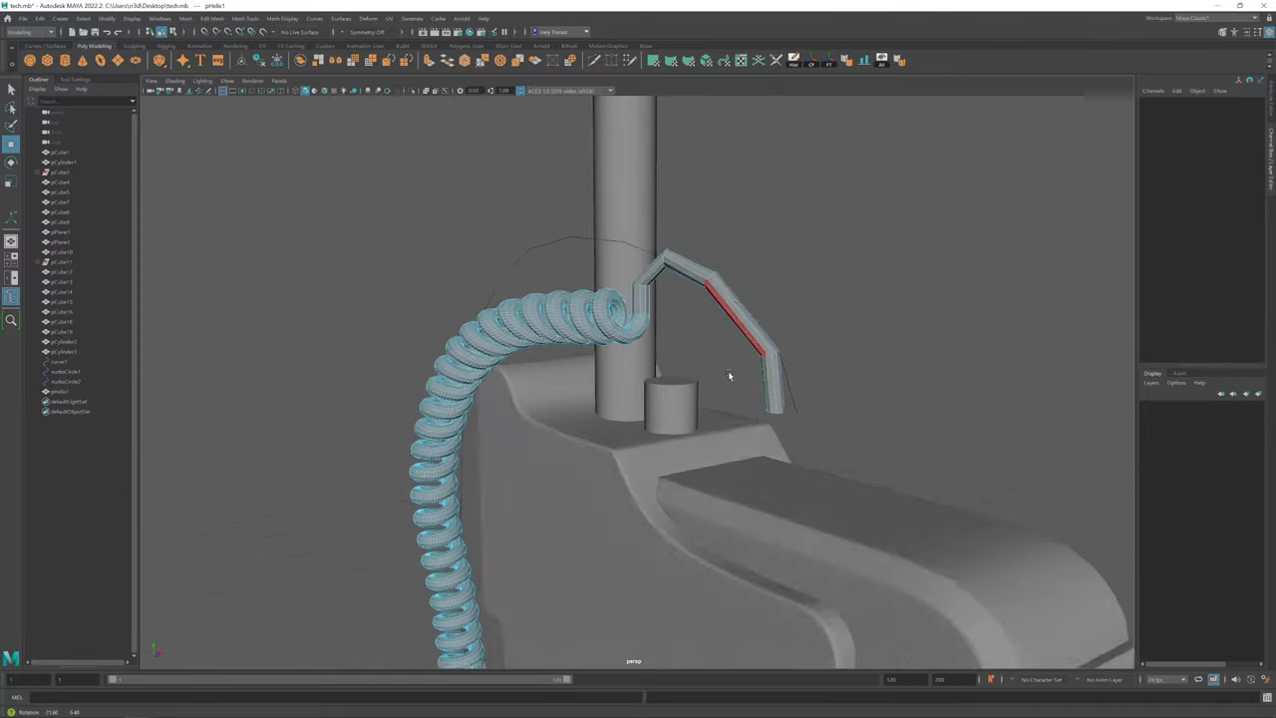
mouse_move(655, 289)
left_mouse_down("alt")
mouse_move(655, 432)
mouse_move(489, 289)
left_mouse_up("alt")
Separate the faces at the coil's end into their own object
left_click(489, 289)
left_click(186, 18)
left_click(204, 54)
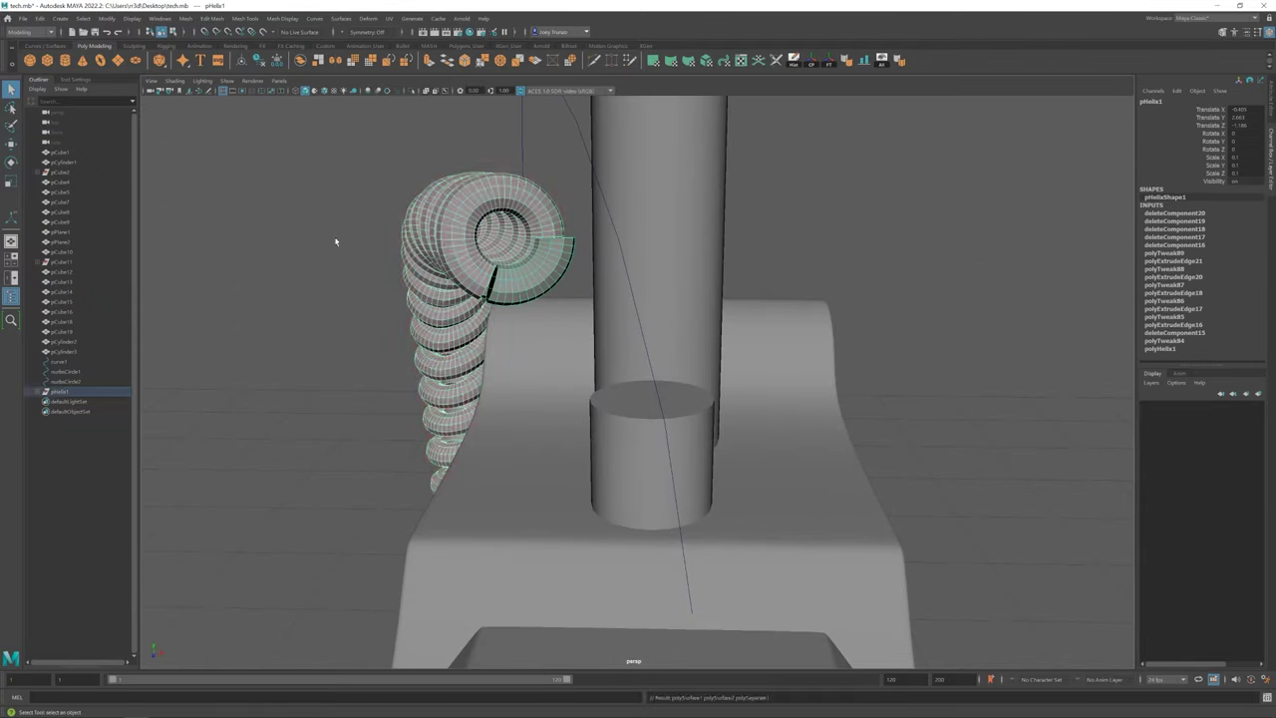
key("w")
mouse_move(583, 365)
left_mouse_down("alt")
mouse_move(566, 324)
mouse_move(559, 356)
mouse_move(649, 319)
mouse_move(618, 325)
left_mouse_up("alt")
Extrude the coil's upper end edges and move them into the top knob
key("ctrl+e")
key("ctrl+e")
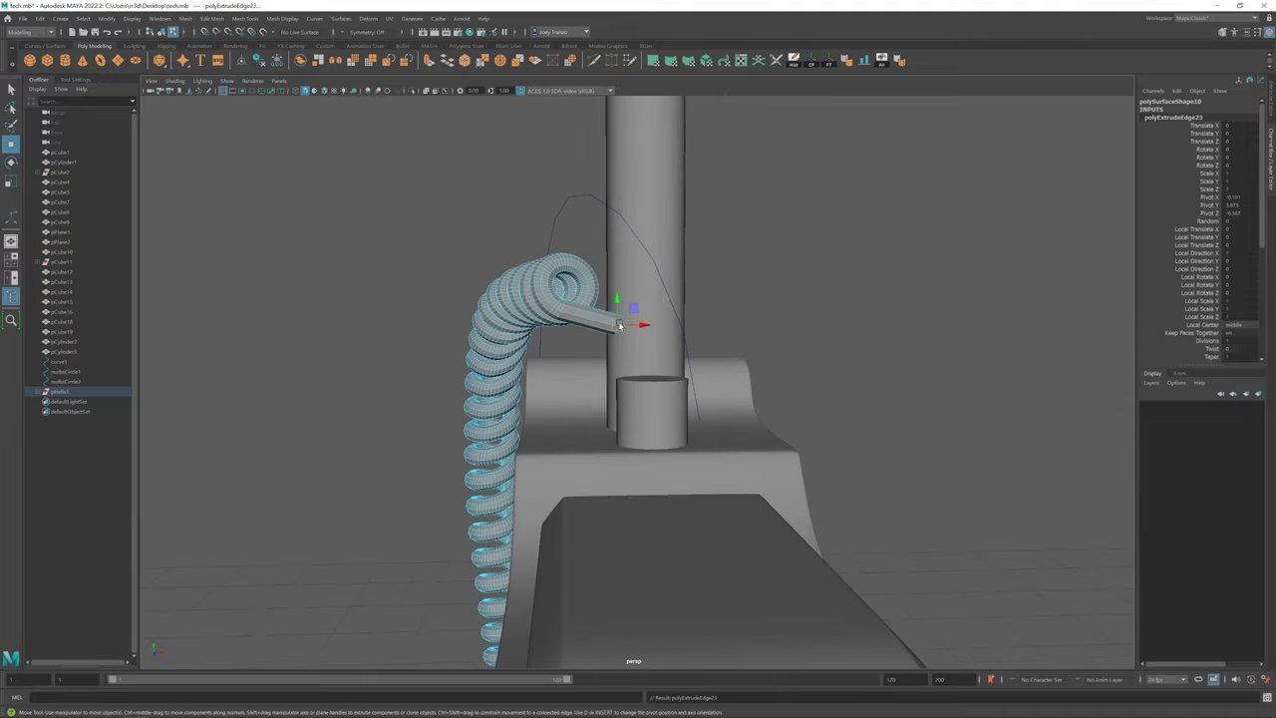
key("w")
mouse_move(652, 363)
left_mouse_down("alt")
mouse_move(558, 379)
mouse_move(512, 370)
mouse_move(695, 429)
mouse_move(555, 365)
left_mouse_up("alt")
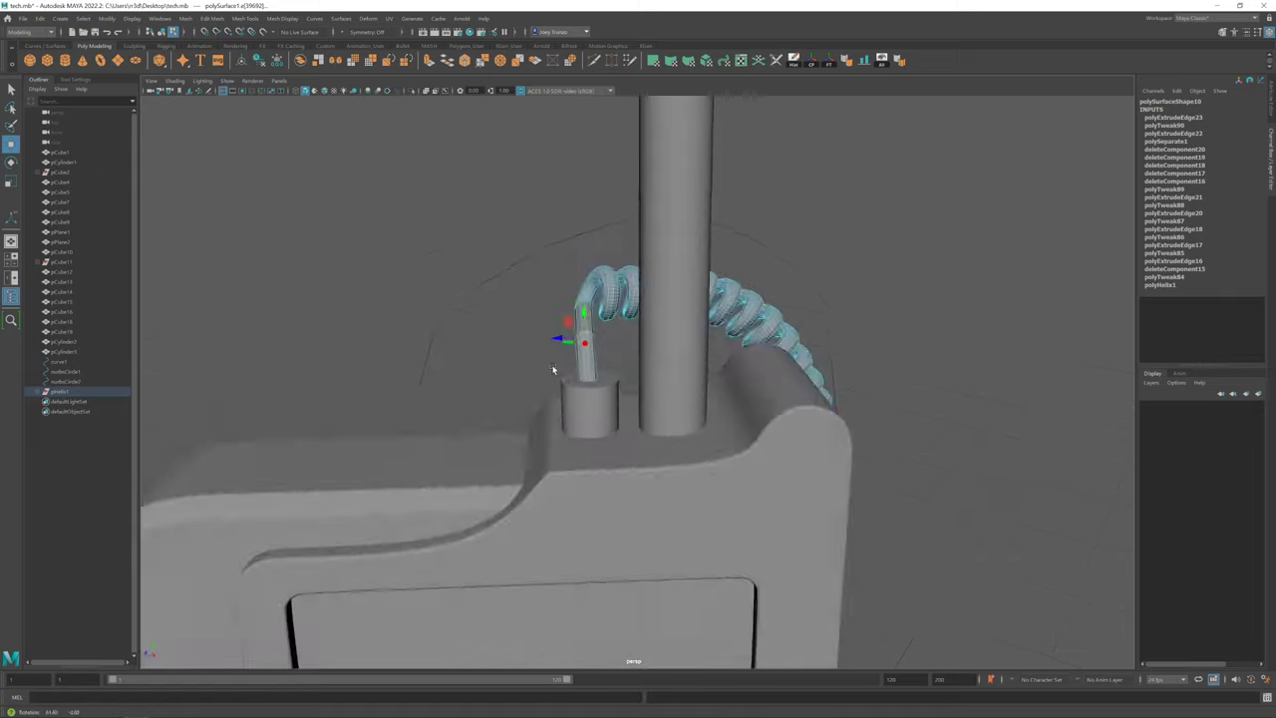
right_click_drag(555, 365, 706, 513, "alt")
left_click_drag(706, 513, 638, 418, "alt")
left_click(615, 382)
mouse_move(638, 419)
right_mouse_down("alt")
mouse_move(615, 382)
mouse_move(642, 402)
right_mouse_up("alt")
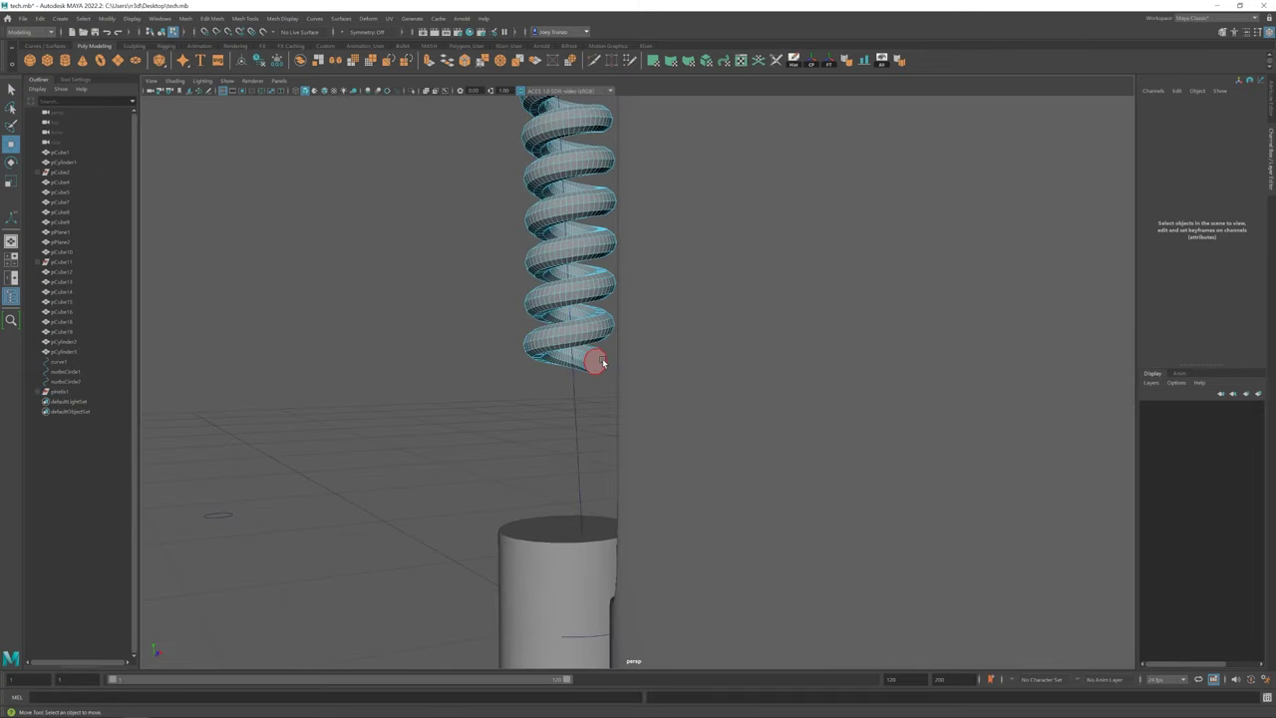
mouse_move(642, 402)
left_mouse_down("alt")
mouse_move(683, 389)
mouse_move(673, 429)
mouse_move(610, 436)
left_mouse_up("alt")
Extrude the coil's lower tip down to the bottom cylinder, then add a new cylinder
left_click(683, 389)
key("ctrl+e")
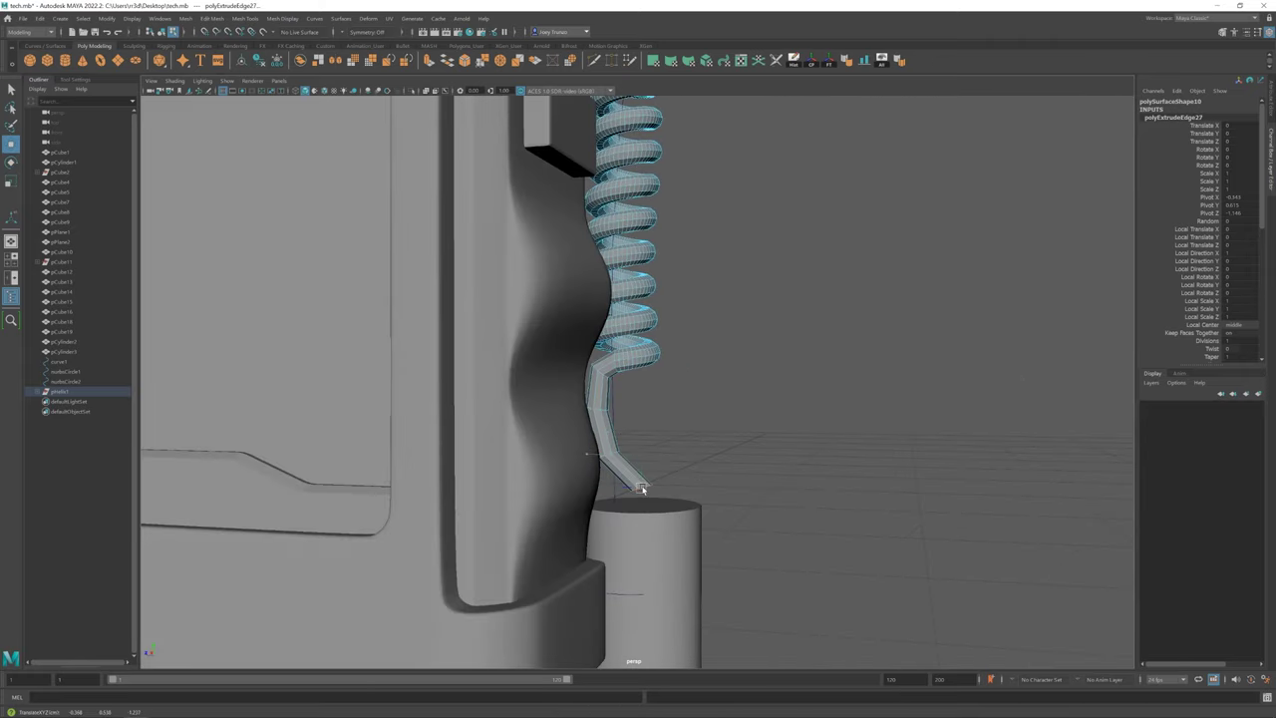
right_click_drag(642, 488, 598, 469, "alt")
left_click_drag(598, 468, 638, 419, "alt")
right_click_drag(638, 419, 651, 404, "alt")
left_click(651, 404)
left_click_drag(651, 404, 492, 399, "alt")
right_click_drag(492, 398, 518, 379, "alt")
left_click(64, 59)
left_click_drag(519, 379, 486, 362, "alt")
Shrink the new cylinder to about 0.23 scale and slide it down onto the coiled cable
right_click_drag(485, 362, 547, 519, "alt")
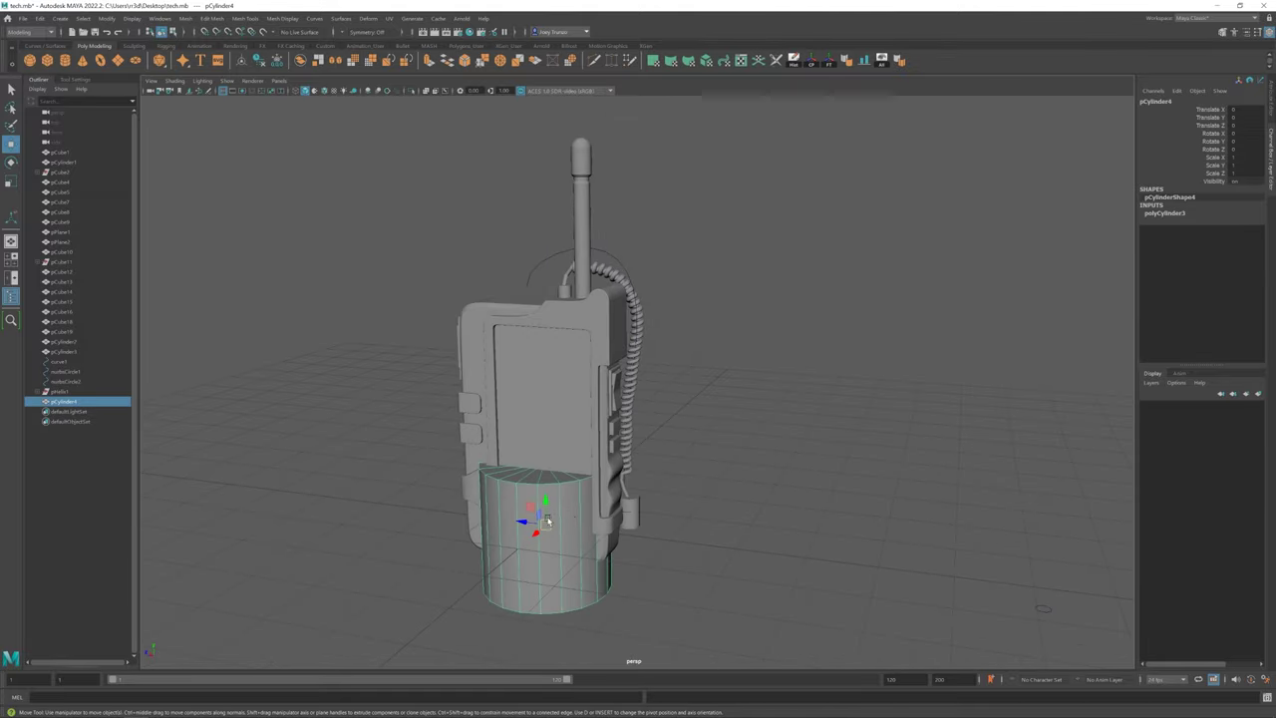
key("r")
left_click_drag(548, 519, 462, 523)
left_click_drag(617, 398, 520, 393, "alt")
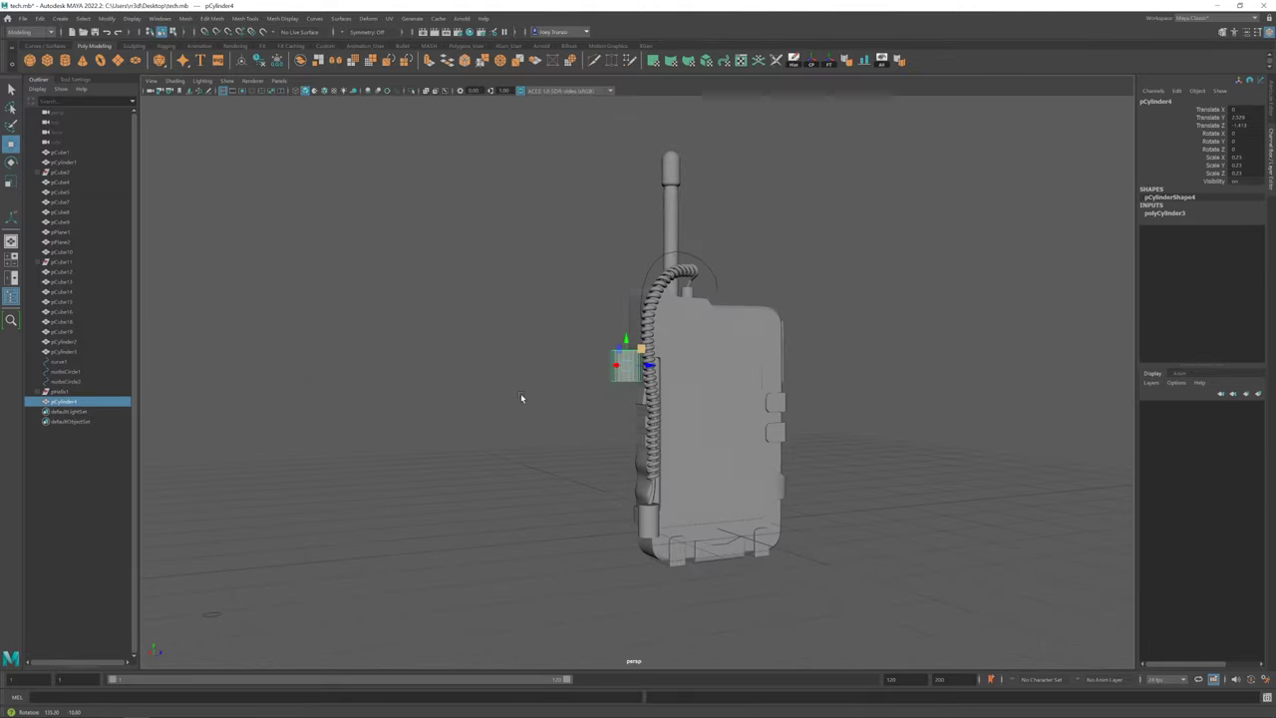
right_click_drag(520, 393, 738, 490, "alt")
key("r")
key("w")
mouse_move(627, 327)
left_mouse_down("alt")
mouse_move(610, 339)
mouse_move(668, 394)
left_mouse_up("alt")
mouse_move(674, 461)
left_mouse_down("alt")
mouse_move(658, 419)
mouse_move(690, 457)
mouse_move(670, 424)
mouse_move(697, 408)
left_mouse_up("alt")
key("r")
key("w")
mouse_move(641, 444)
left_mouse_down()
mouse_move(649, 479)
mouse_move(714, 551)
mouse_move(672, 478)
left_mouse_up()
Duplicate the clip and rotate the copy around the cable to fit
key("ctrl+d")
mouse_move(641, 322)
left_mouse_down("alt")
mouse_move(681, 378)
mouse_move(630, 369)
mouse_move(587, 388)
mouse_move(670, 367)
left_mouse_up("alt")
key("r")
mouse_move(670, 367)
left_mouse_down("alt")
mouse_move(737, 362)
mouse_move(804, 396)
mouse_move(623, 385)
mouse_move(621, 398)
mouse_move(621, 356)
left_mouse_up("alt")
key("r")
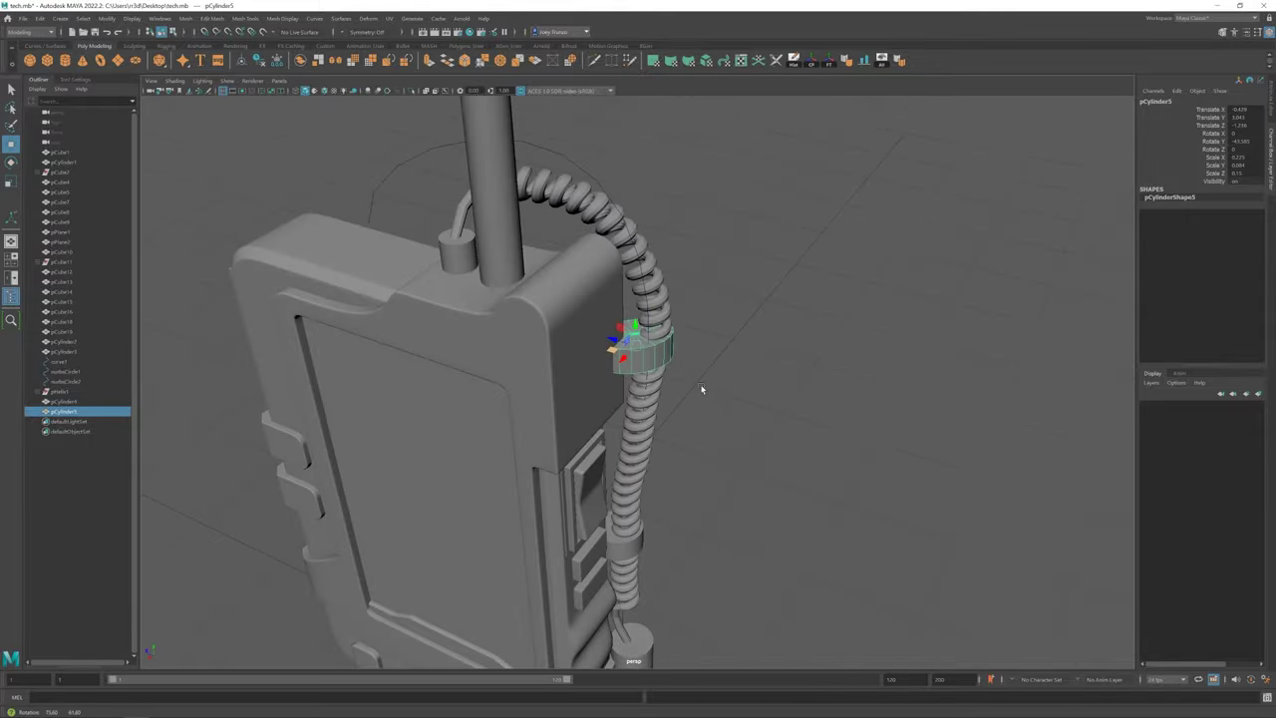
Check the clips against the radio from several angles and frame the main body
left_click(811, 504)
right_click_drag(811, 505, 620, 489, "alt")
mouse_move(620, 489)
left_mouse_down("alt")
mouse_move(442, 459)
mouse_move(567, 463)
mouse_move(536, 465)
left_mouse_up("alt")
right_click_drag(535, 465, 689, 489, "alt")
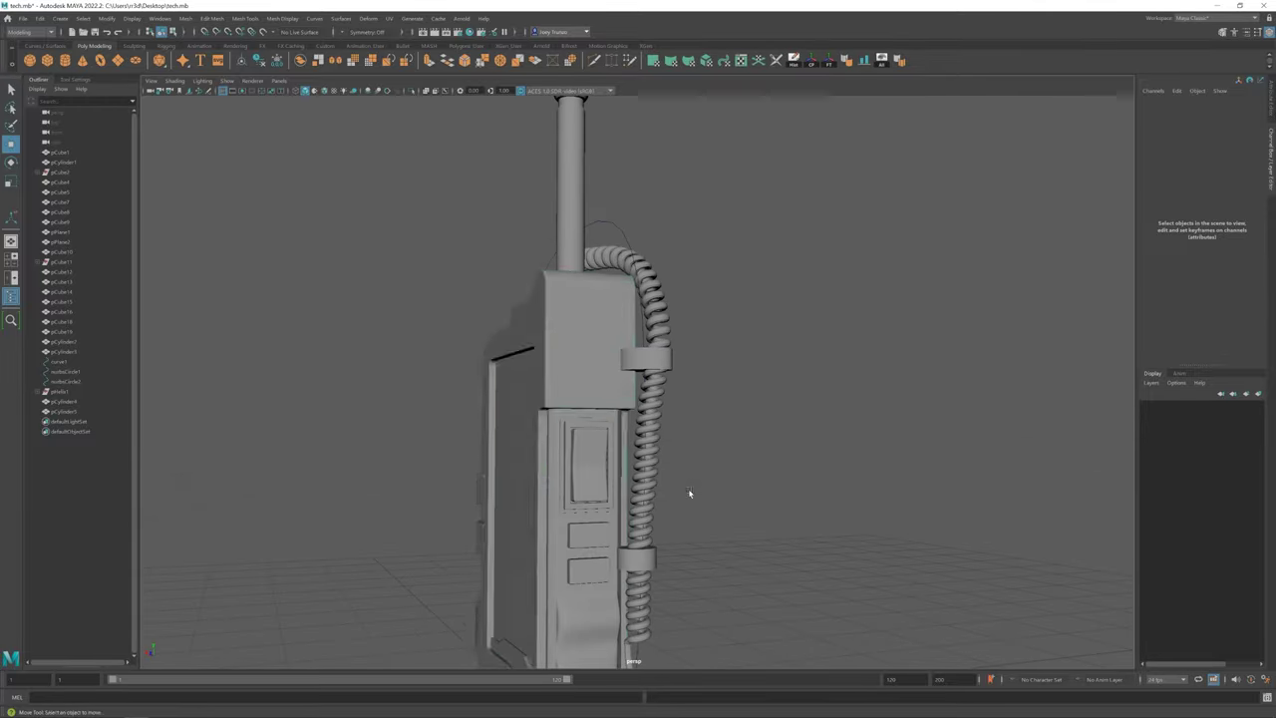
left_click(530, 490)
mouse_move(529, 490)
left_mouse_down("alt")
mouse_move(600, 391)
mouse_move(570, 336)
mouse_move(589, 345)
mouse_move(628, 295)
mouse_move(653, 333)
left_mouse_up("alt")
left_click(628, 295)
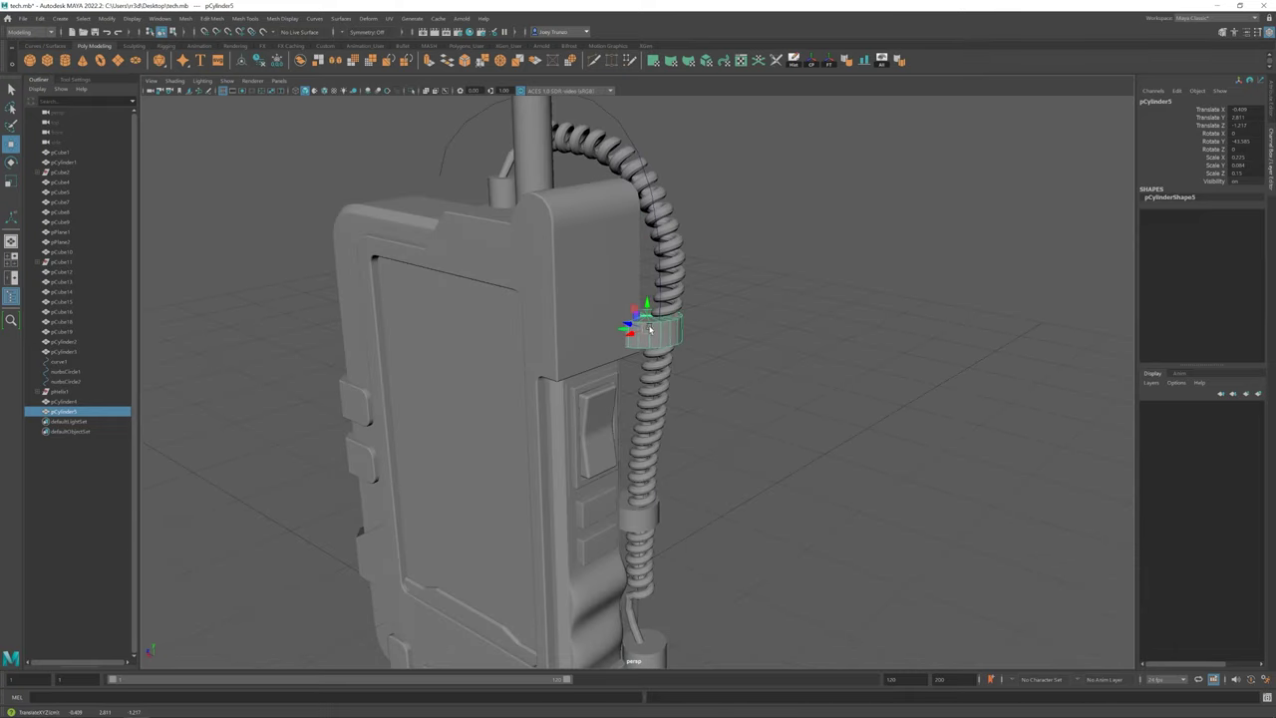
left_click(791, 499)
mouse_move(792, 499)
left_mouse_down("alt")
mouse_move(522, 422)
mouse_move(596, 422)
left_mouse_up("alt")
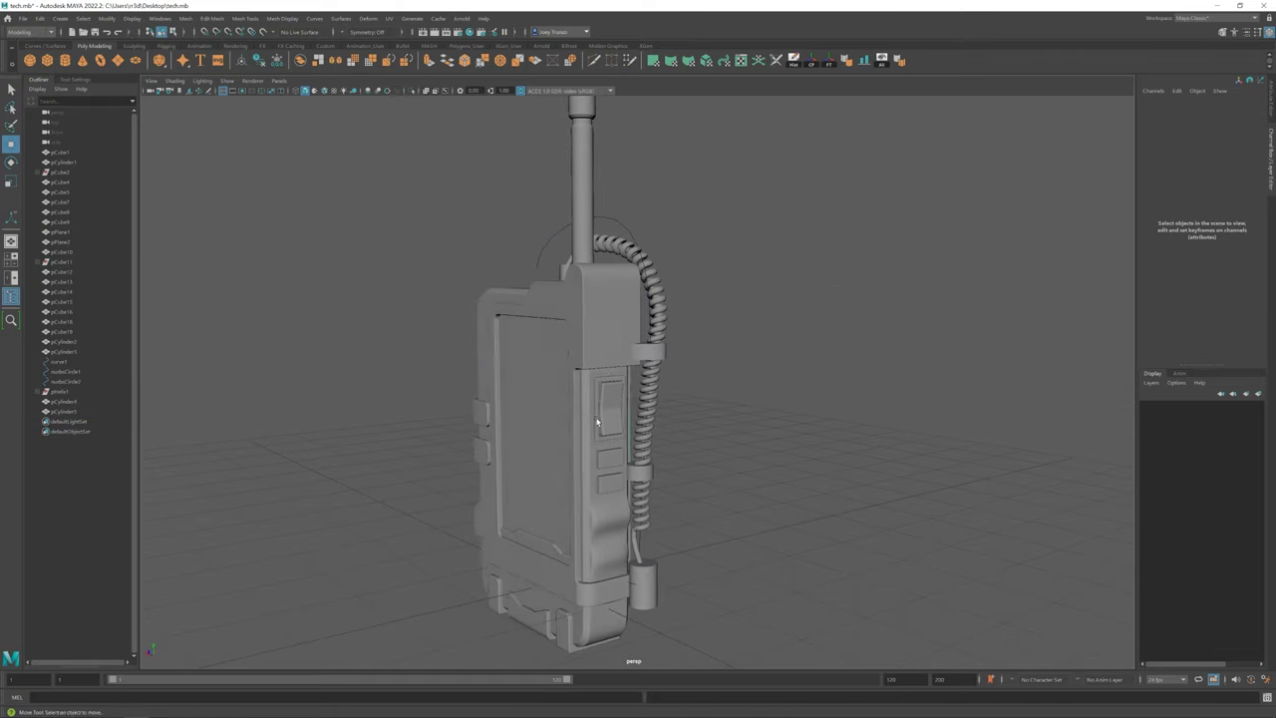
left_click(597, 423)
key("f")
left_click_drag(606, 353, 647, 436, "alt")
Insert four edge loops on the radio body around the clip position
left_click(248, 19)
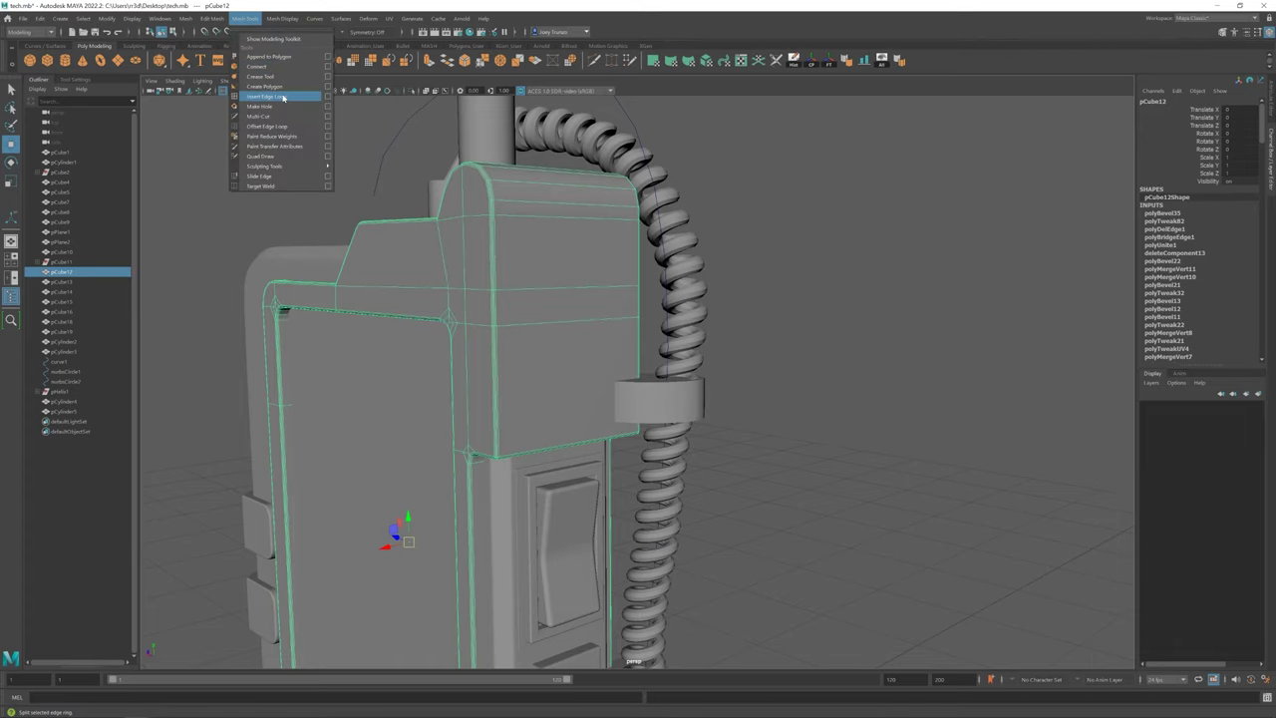
left_click(271, 87)
mouse_move(598, 399)
left_mouse_down("alt")
mouse_move(639, 399)
mouse_move(623, 393)
mouse_move(608, 419)
mouse_move(620, 431)
mouse_move(676, 369)
mouse_move(689, 401)
mouse_move(636, 392)
left_mouse_up("alt")
left_click(641, 380)
left_click(679, 357)
left_click(781, 355)
left_click_drag(782, 356, 678, 387, "alt")
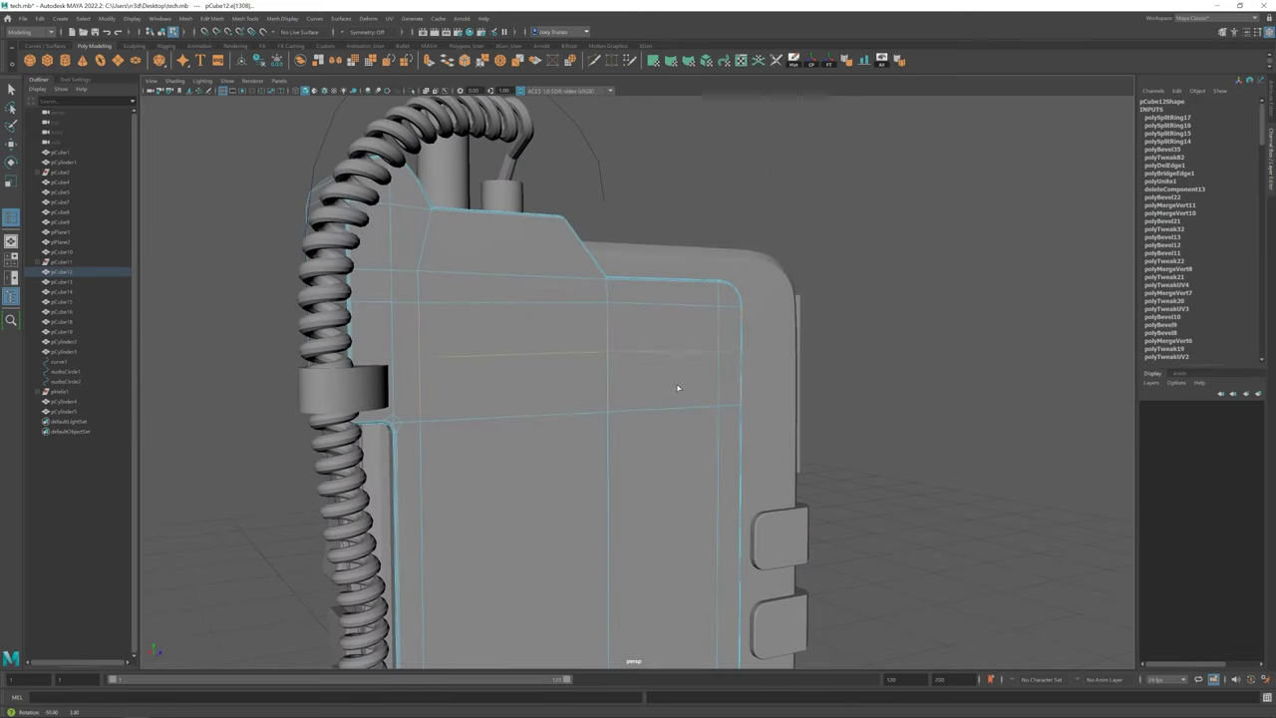
left_click(740, 362)
Isolate the radio body and zoom in on the clip notch area with the cable shown
key("F8")
key("w")
left_click_drag(740, 362, 420, 104, "alt")
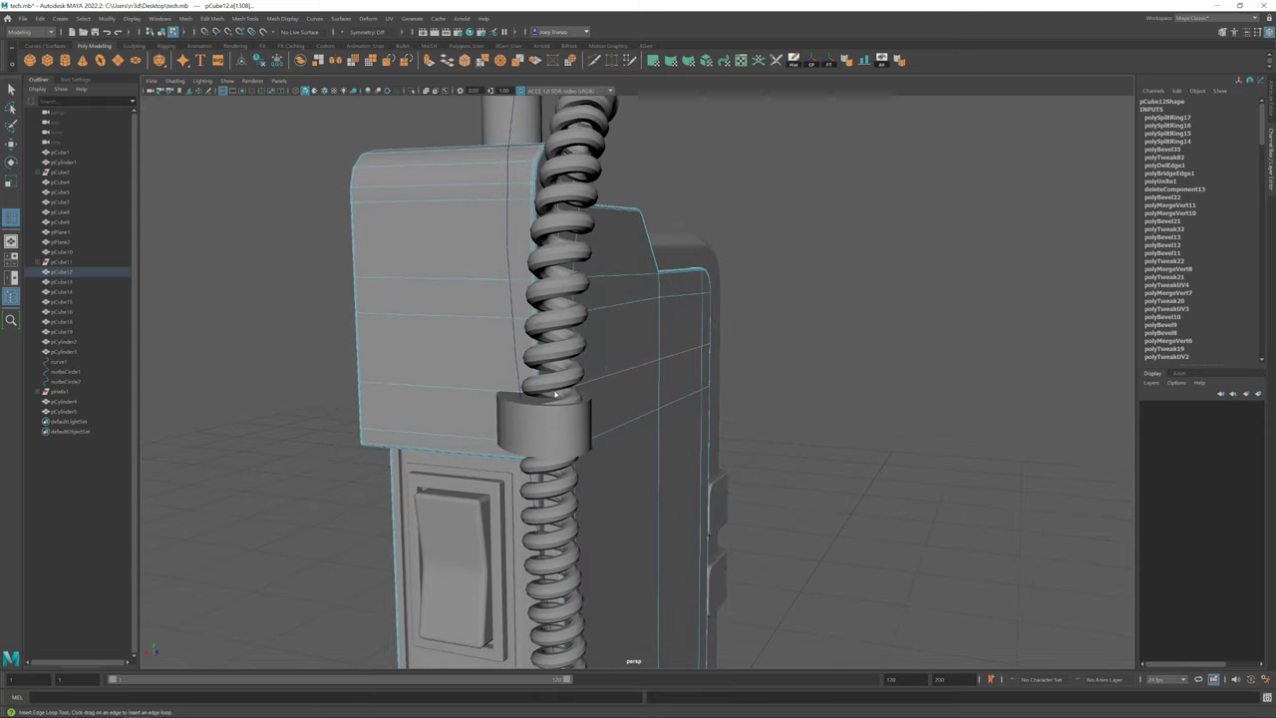
key("ctrl+1")
mouse_move(501, 237)
left_mouse_down("alt")
mouse_move(564, 362)
mouse_move(589, 349)
left_mouse_up("alt")
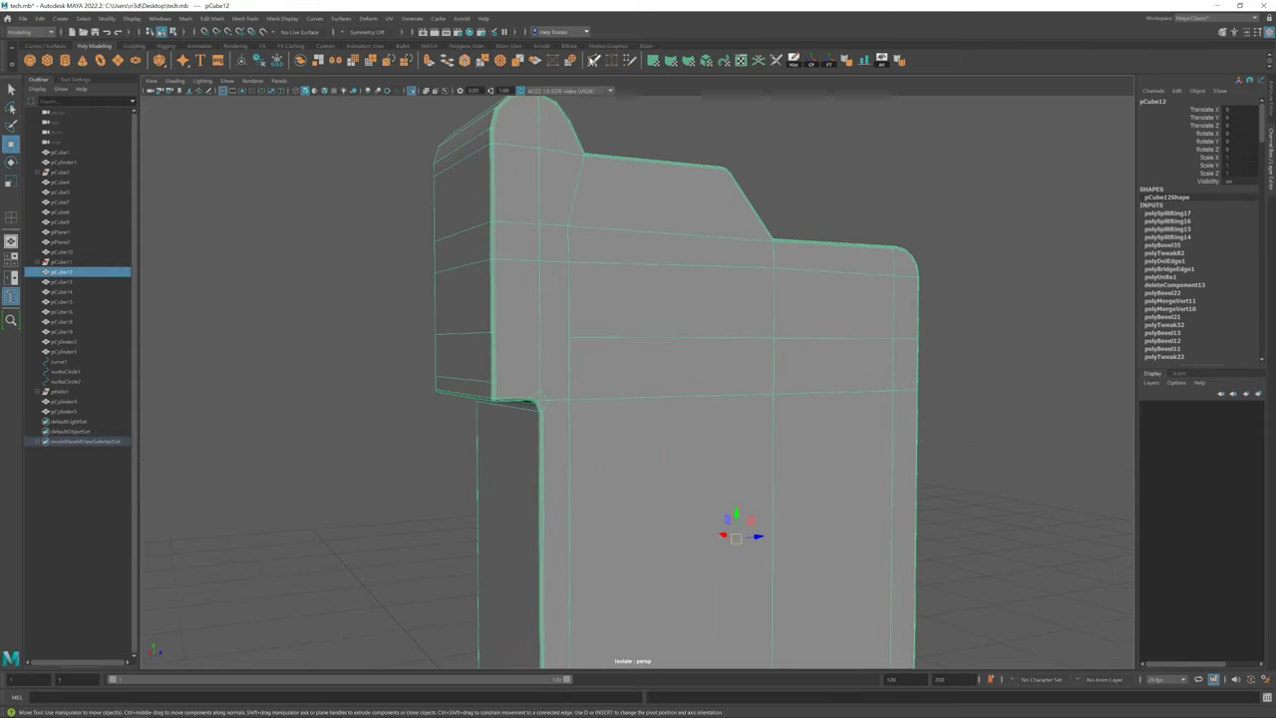
left_click(595, 61)
scroll(650, 407, "up", 2)
scroll(471, 347, "up", 2)
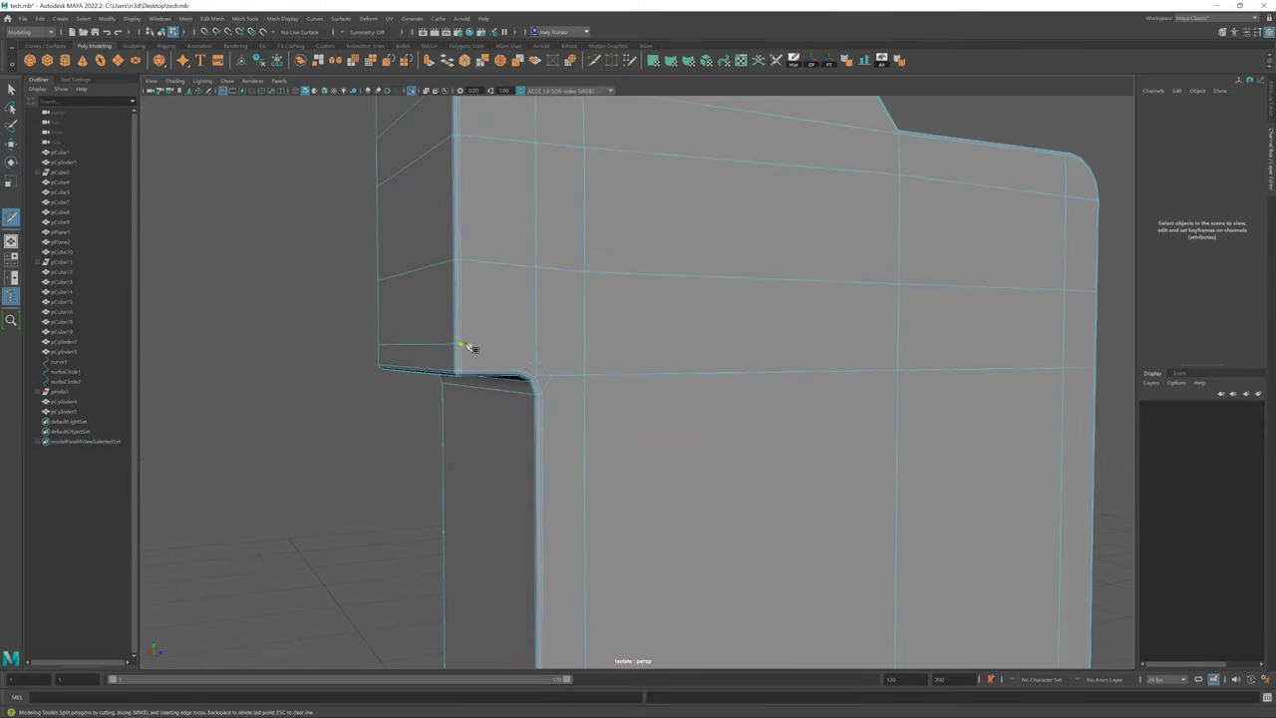
left_click(411, 93)
left_click_drag(592, 326, 644, 344, "alt")
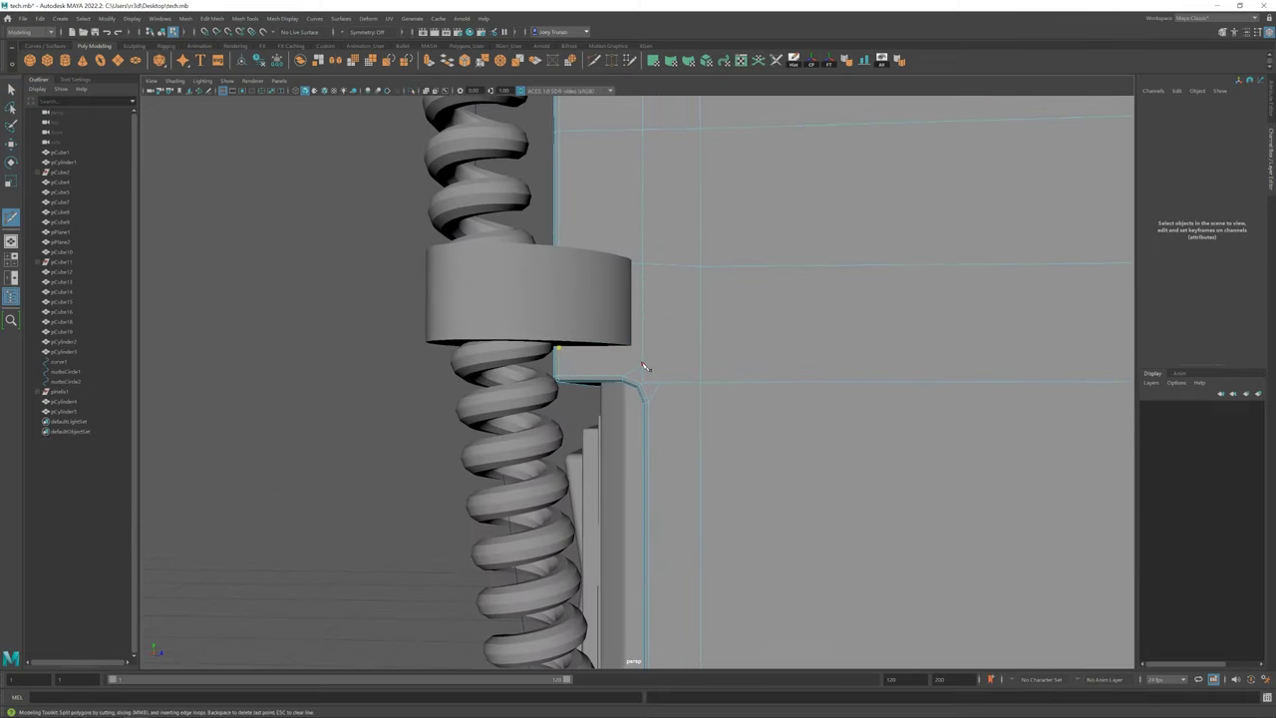
right_click_drag(641, 366, 641, 320)
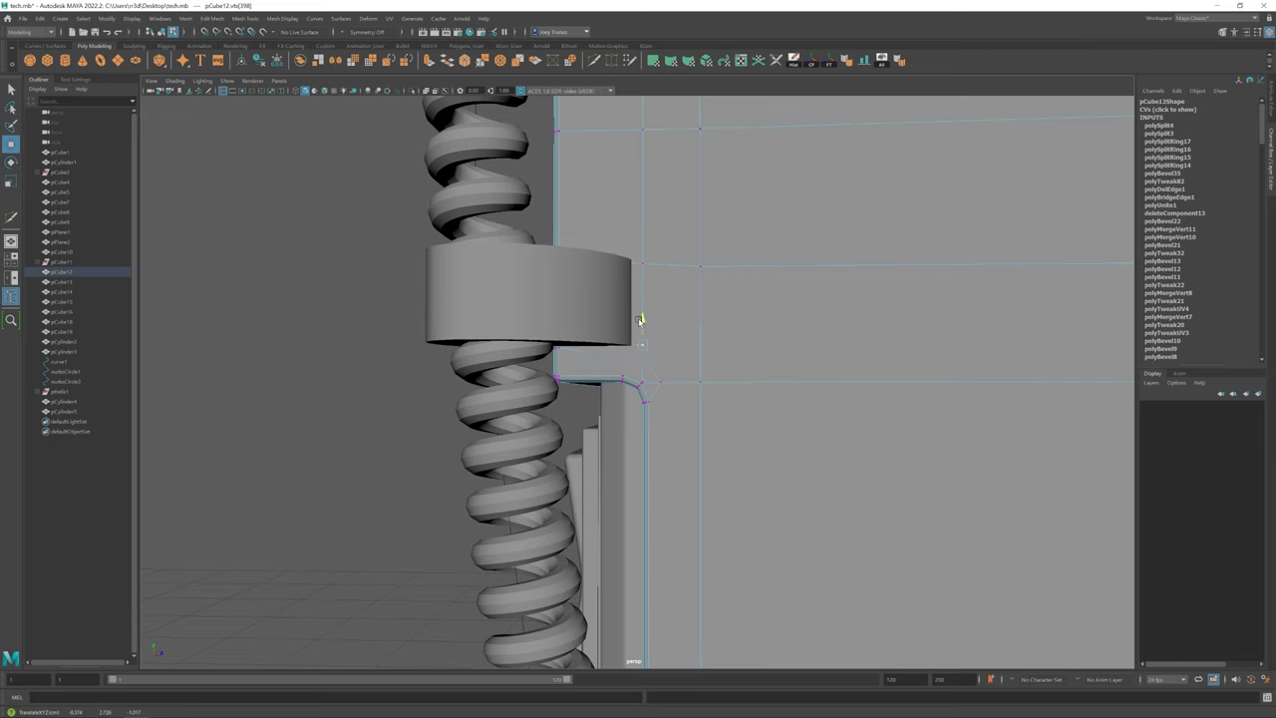
mouse_move(571, 345)
left_mouse_down("alt")
mouse_move(542, 346)
mouse_move(612, 342)
mouse_move(589, 353)
mouse_move(641, 385)
left_mouse_up("alt")
Select a row of vertices at the clip notch, then undo and clear the selection
left_click(244, 18)
left_click(278, 97)
key("w")
key("F9")
left_click_drag(692, 265, 665, 338, "alt")
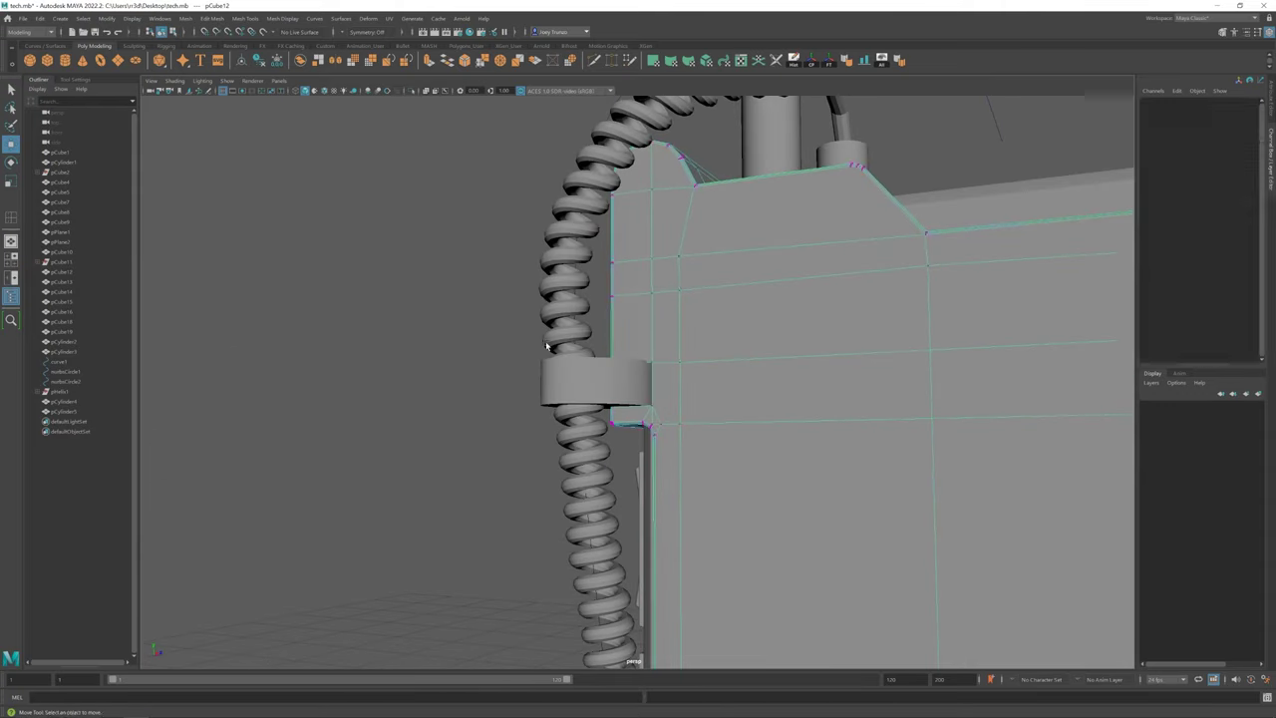
left_click(665, 339)
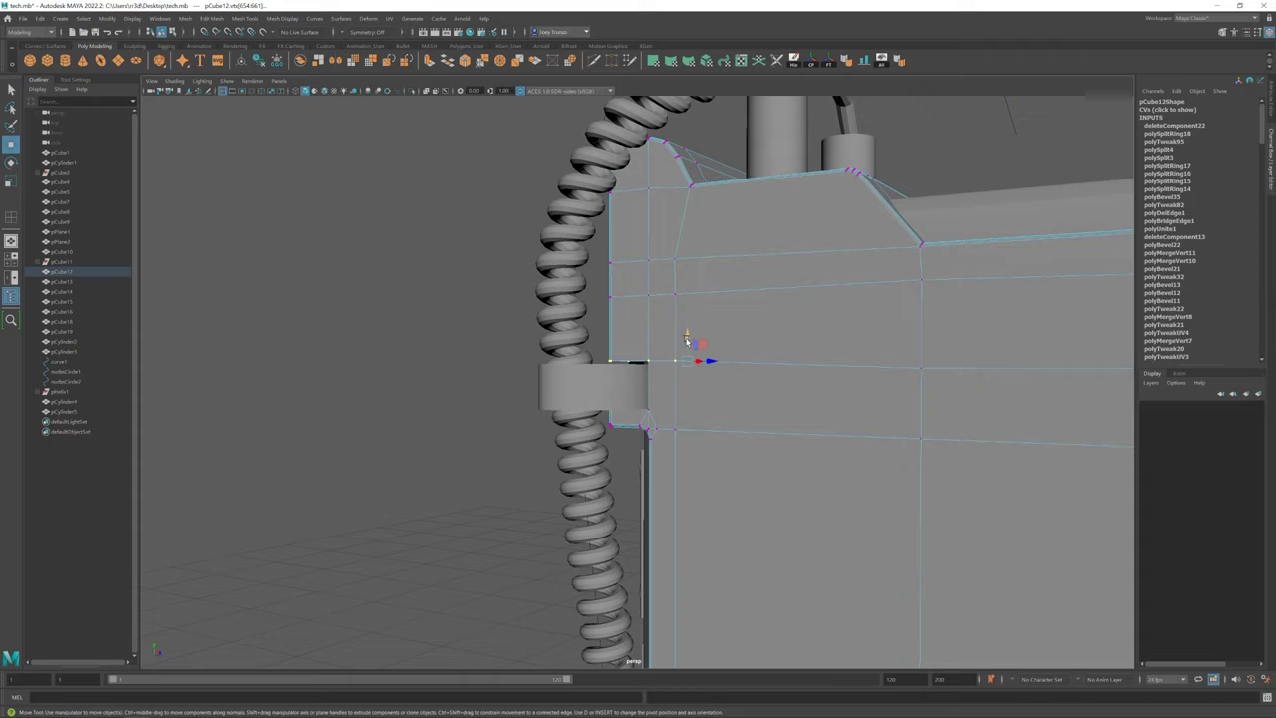
left_click_drag(697, 387, 595, 404)
left_click_drag(745, 406, 760, 318, "alt")
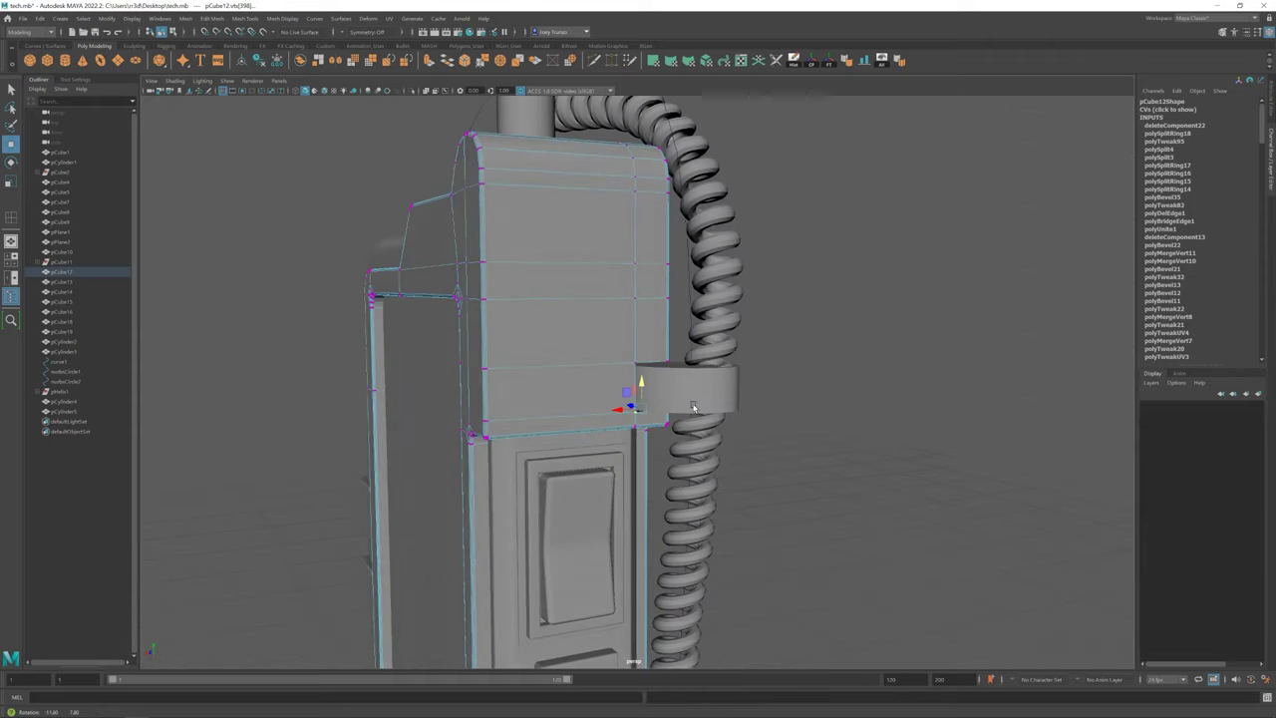
left_click(760, 318)
key("ctrl+z")
left_click(775, 271)
left_click_drag(775, 271, 689, 389, "alt")
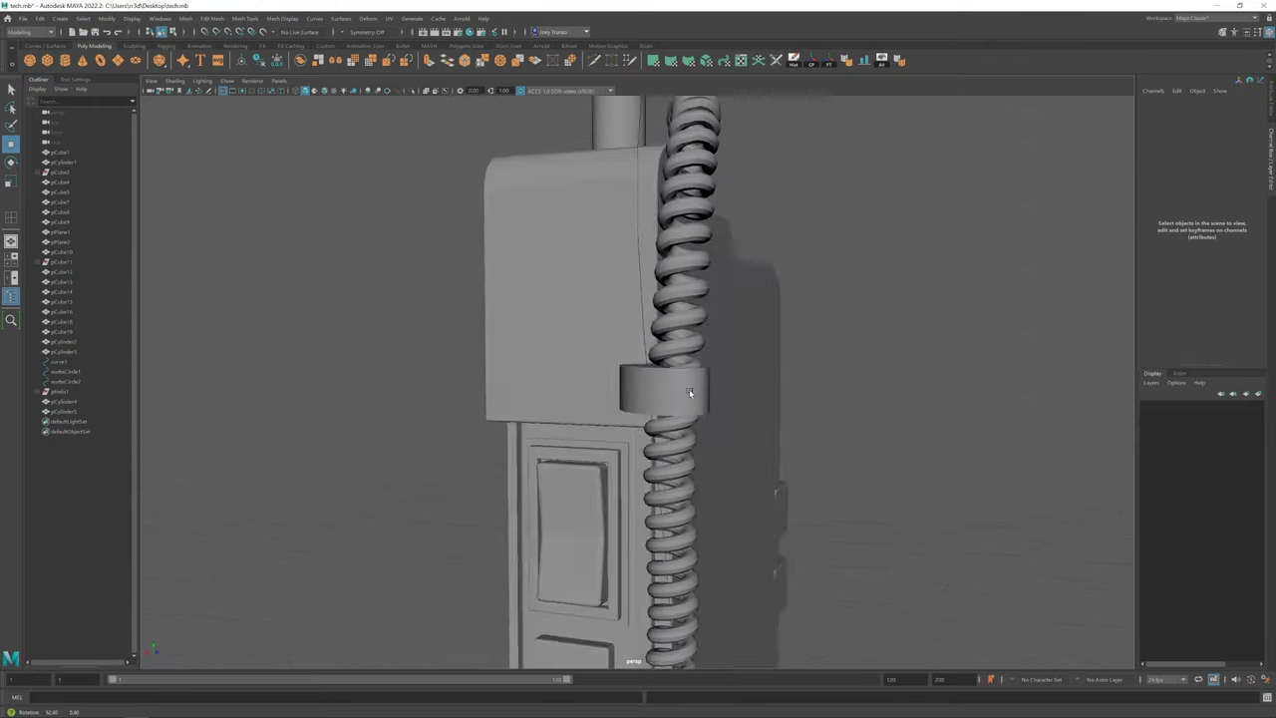
Isolate pCube12, then extrude a slot edge and pull it inward to form the notch
left_click(558, 299)
mouse_move(558, 299)
left_mouse_down("alt")
mouse_move(638, 299)
mouse_move(682, 412)
mouse_move(641, 411)
mouse_move(585, 330)
left_mouse_up("alt")
left_click(416, 90)
scroll(682, 412, "up", 3)
right_click_drag(584, 330, 613, 369)
left_click(613, 369)
key("ctrl+e")
left_click_drag(613, 369, 626, 417, "alt")
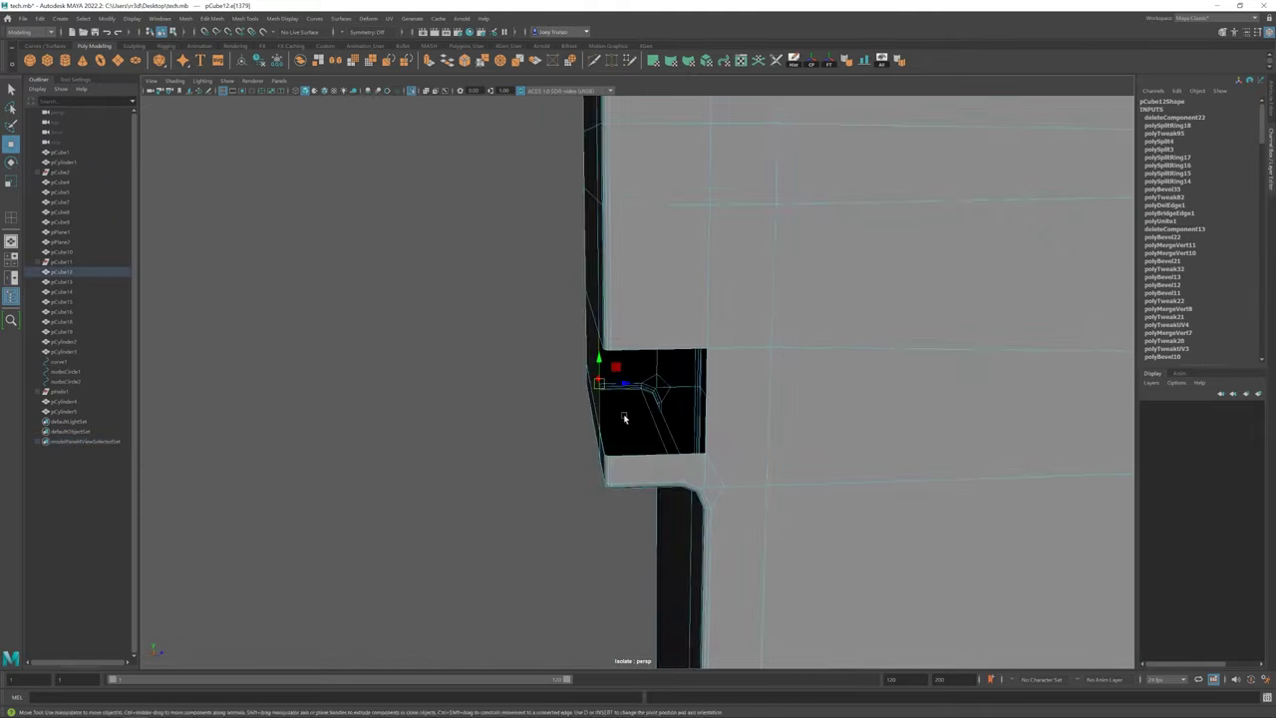
key("w")
mouse_move(707, 376)
left_mouse_down("alt")
mouse_move(795, 396)
mouse_move(669, 397)
mouse_move(598, 369)
mouse_move(616, 359)
left_mouse_up("alt")
Fill the hole in the notch's open border
key("w")
left_click(616, 359)
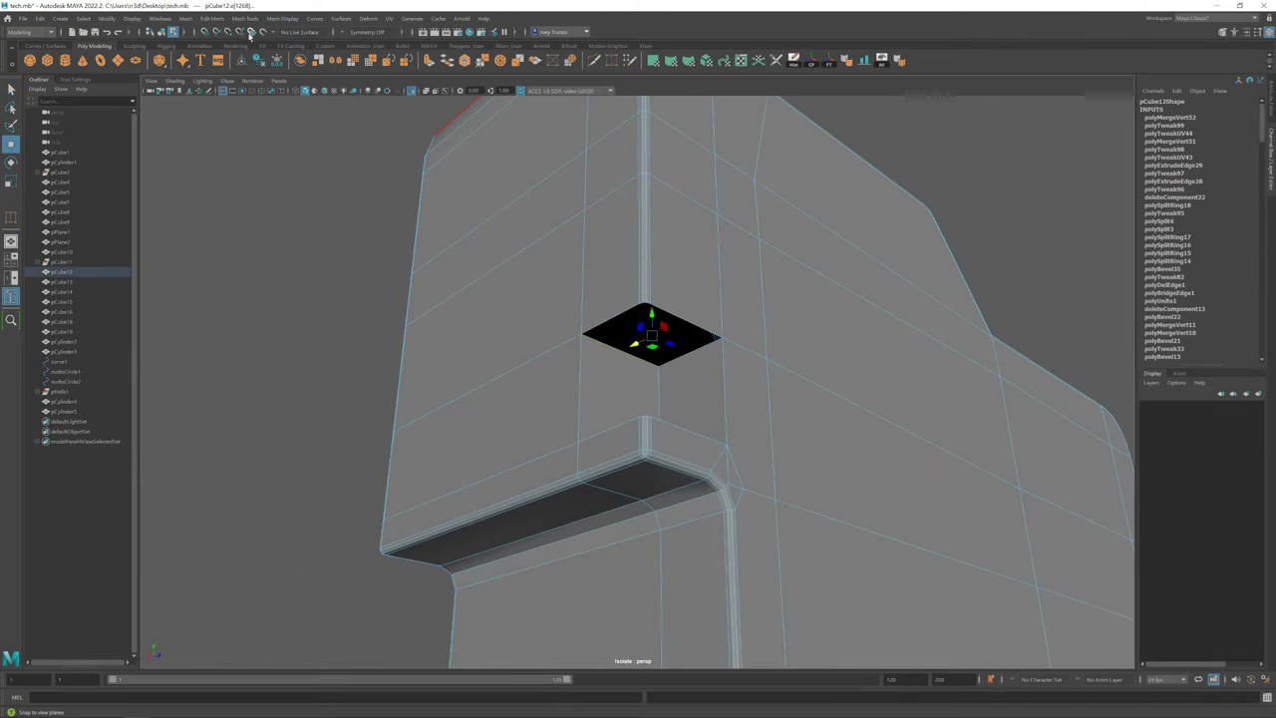
left_click(211, 18)
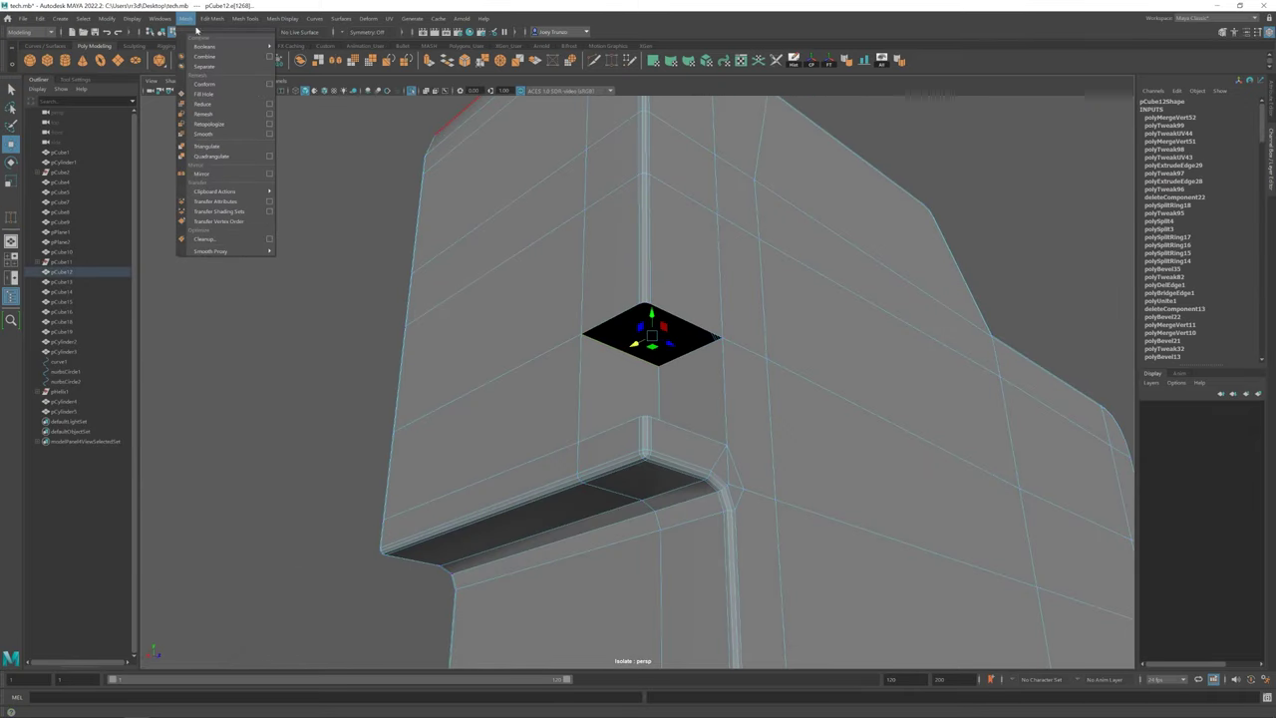
left_click(225, 106)
left_click_drag(539, 428, 589, 460, "alt")
left_click_drag(667, 459, 707, 421, "alt")
key("F8")
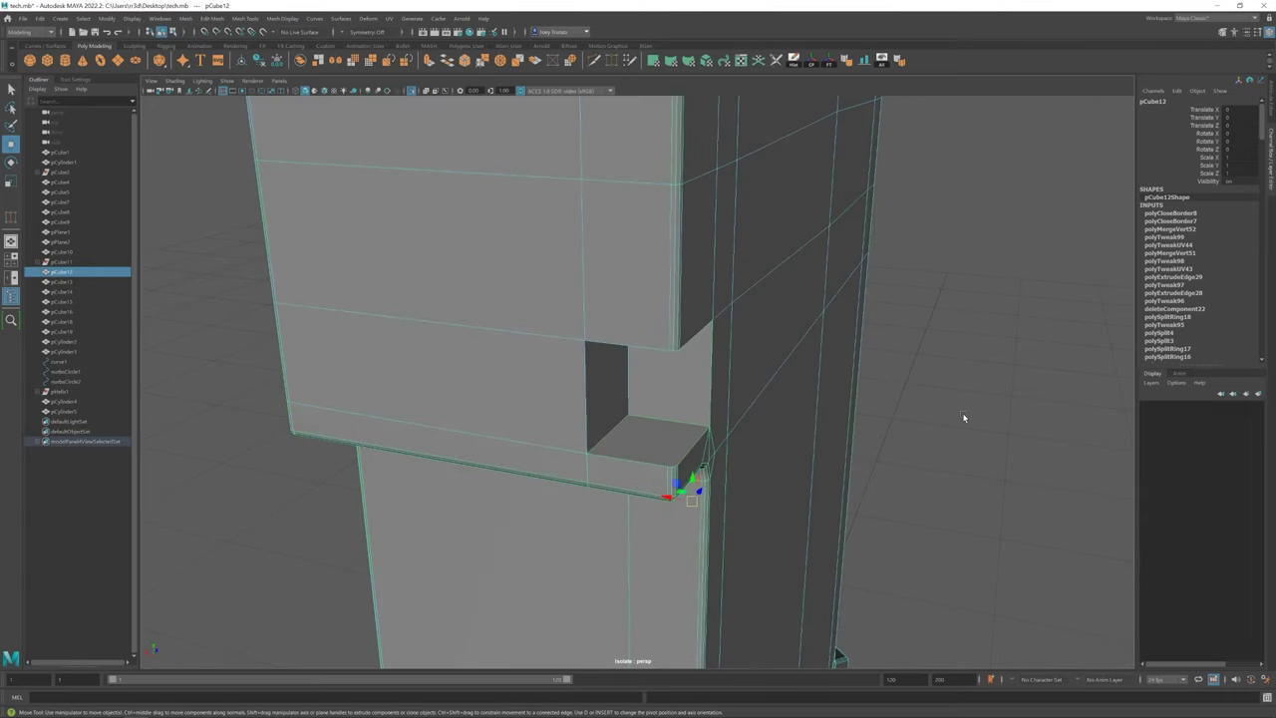
mouse_move(966, 422)
left_mouse_down("alt")
mouse_move(650, 450)
mouse_move(598, 84)
left_mouse_up("alt")
Cut across the new cap face and select the notch's top face
left_click(658, 457)
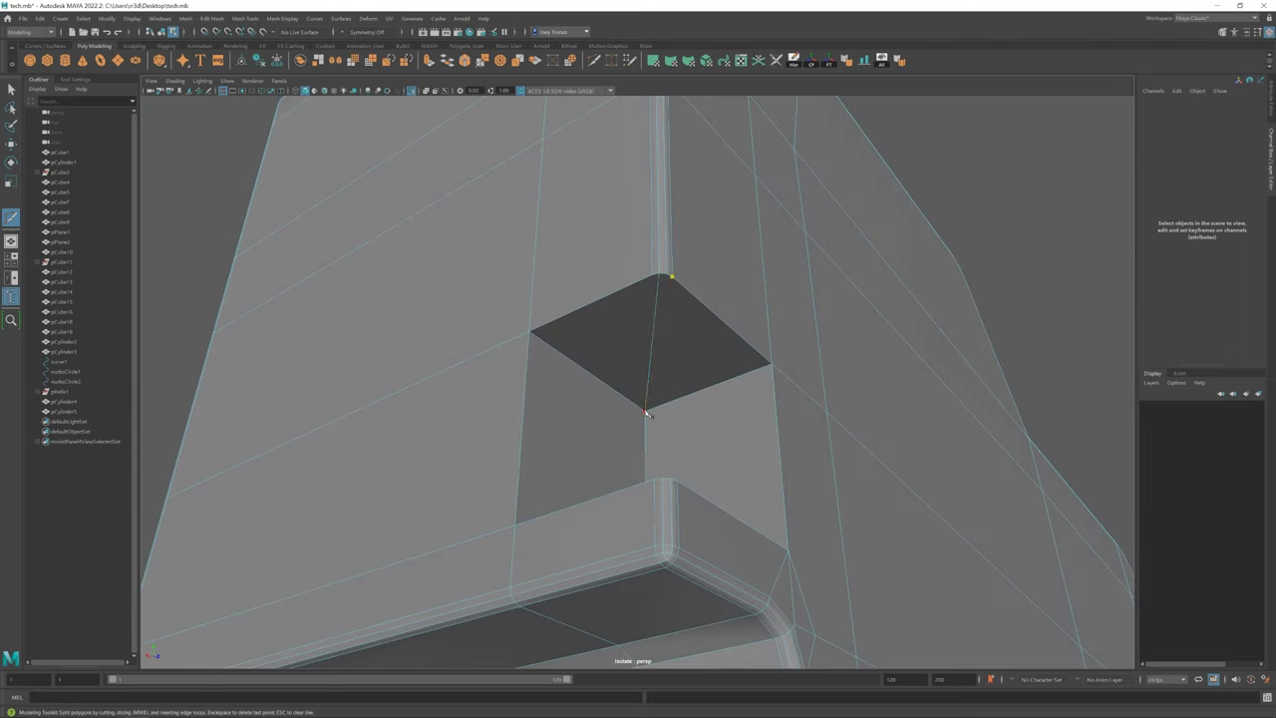
key("w")
scroll(621, 407, "down", 5)
mouse_move(621, 408)
left_mouse_down("alt")
mouse_move(562, 422)
mouse_move(581, 373)
left_mouse_up("alt")
scroll(558, 364, "up", 3)
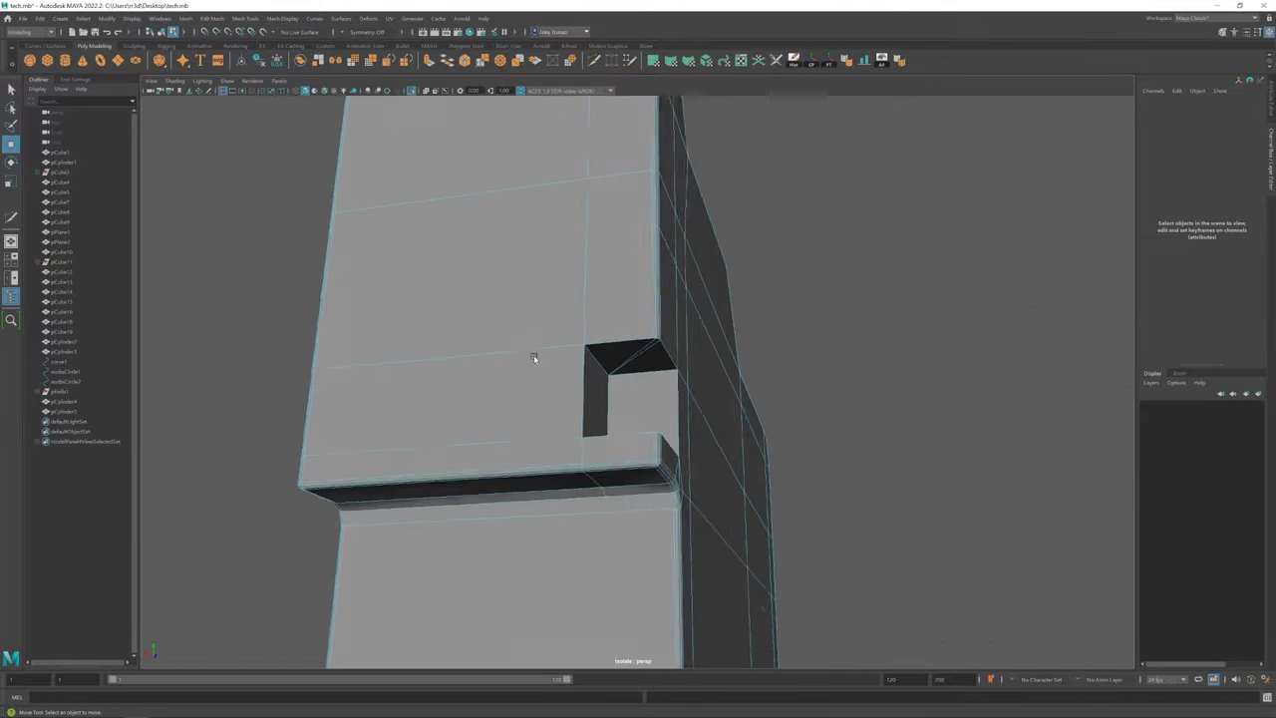
scroll(534, 358, "up", 2)
left_click_drag(615, 308, 678, 349, "alt")
left_click(685, 356)
scroll(669, 330, "up", 3)
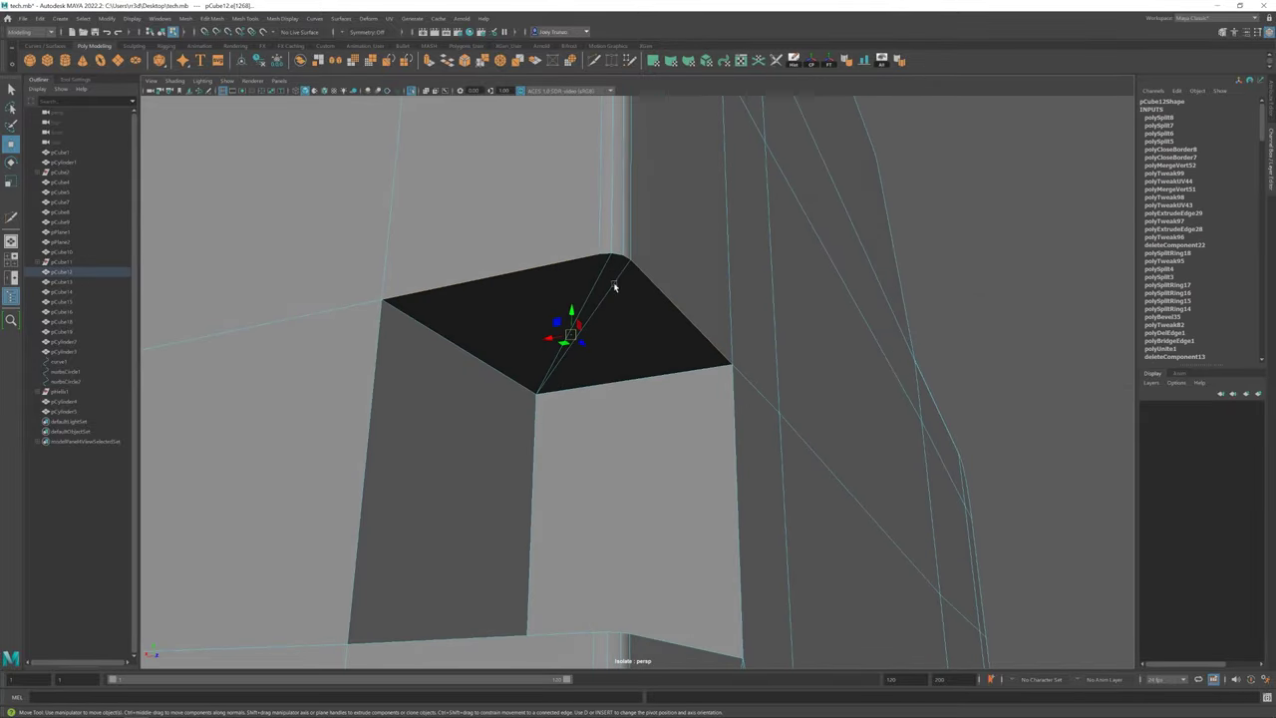
left_click_drag(599, 321, 610, 308, "alt")
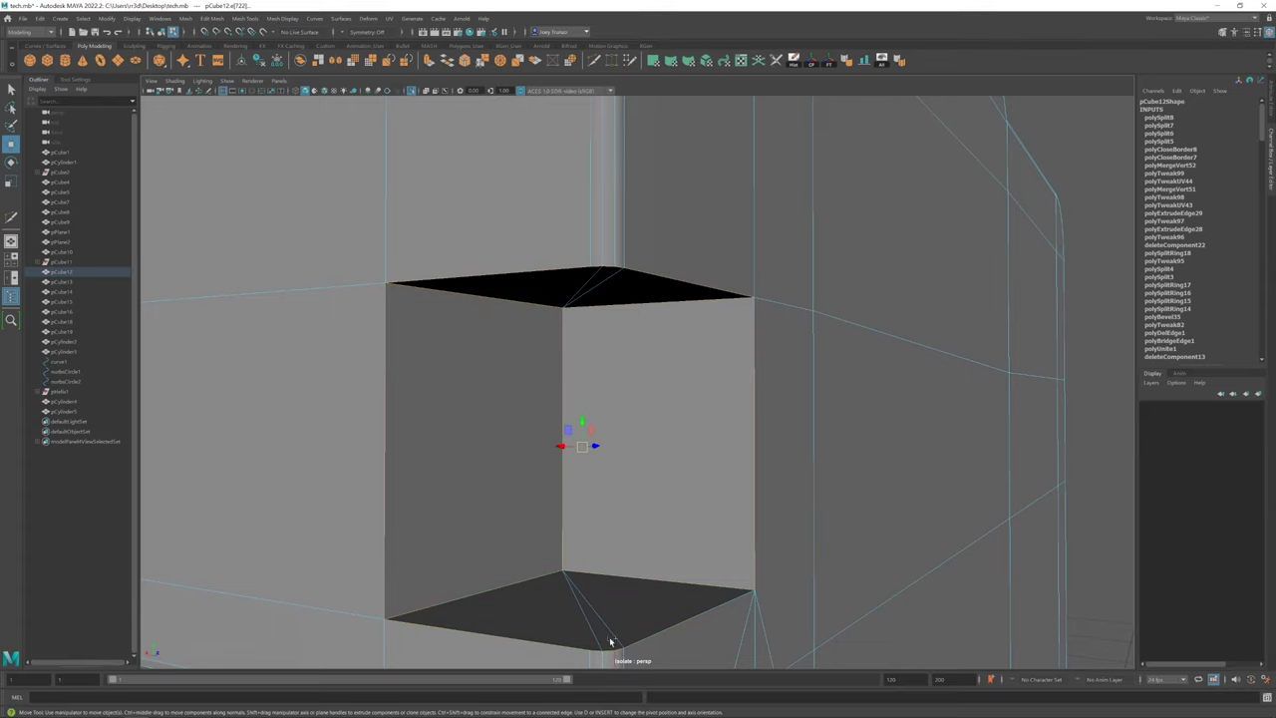
Bevel the notch edges with 2 segments
left_click(213, 18)
left_click(225, 46)
scroll(789, 418, "down", 3)
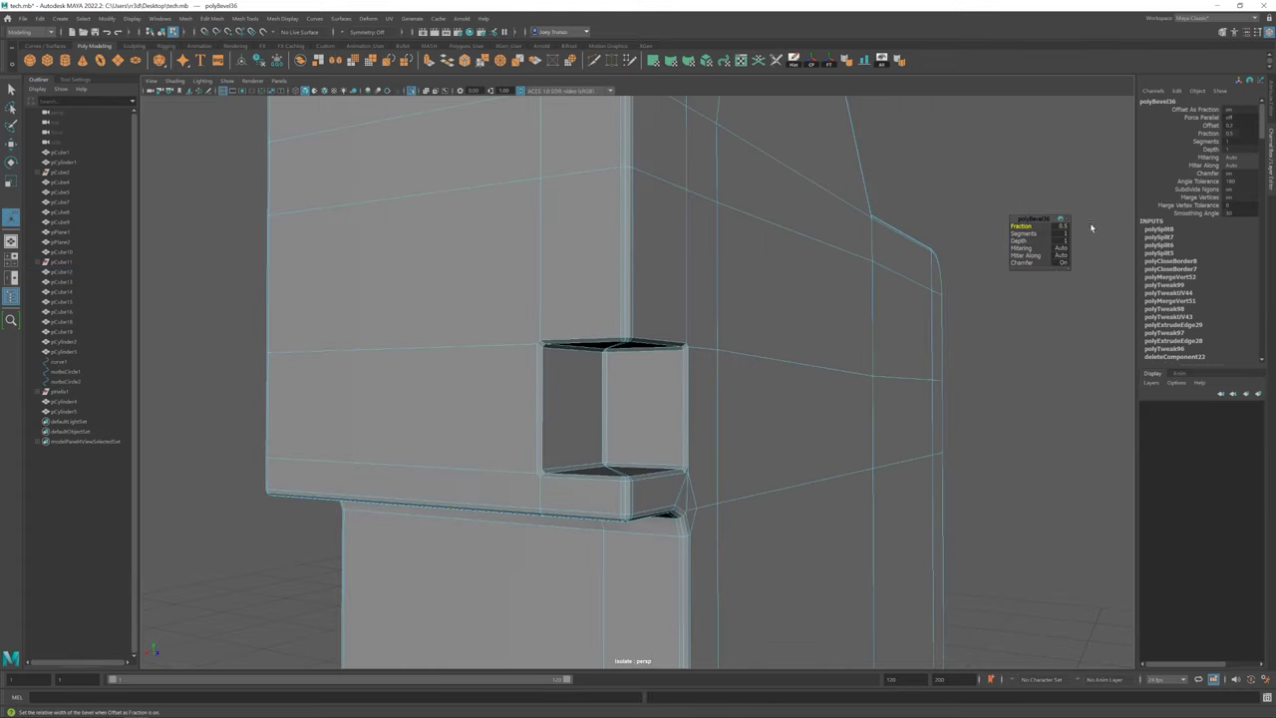
left_click(1268, 120)
left_click(1185, 192)
left_click_drag(621, 390, 637, 430, "alt")
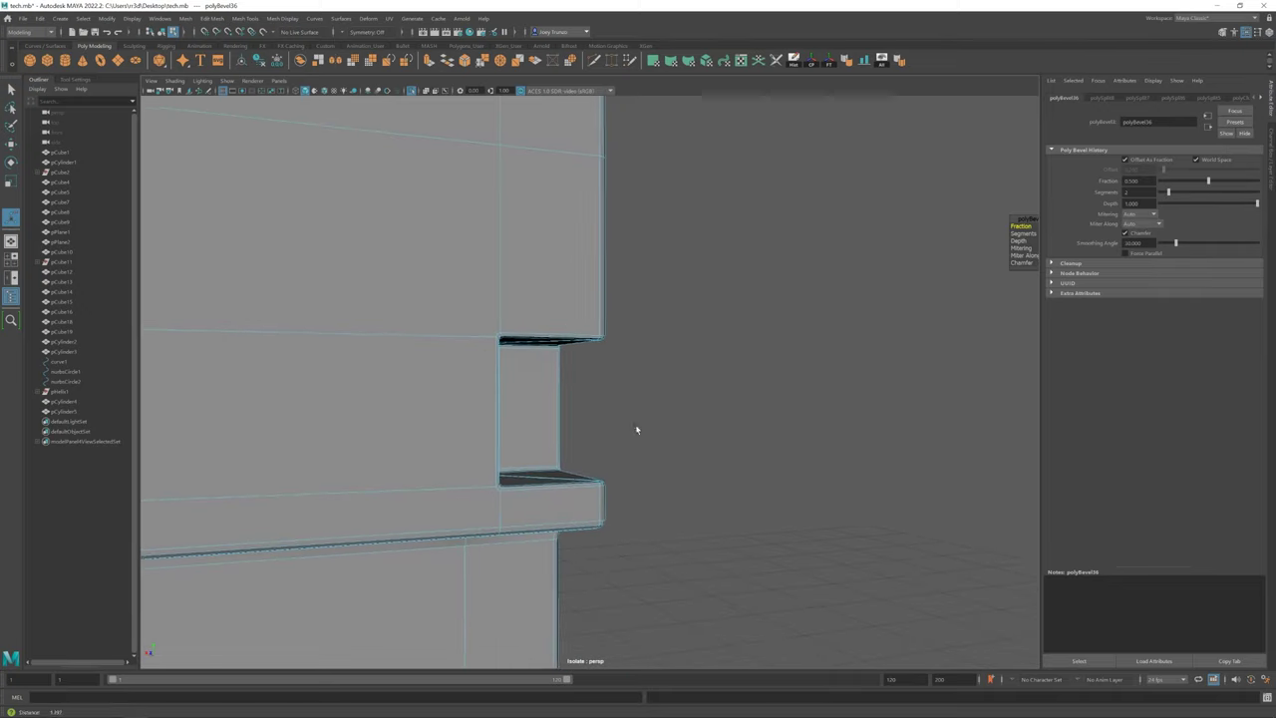
mouse_move(586, 295)
left_mouse_down("alt")
mouse_move(495, 428)
mouse_move(535, 242)
left_mouse_up("alt")
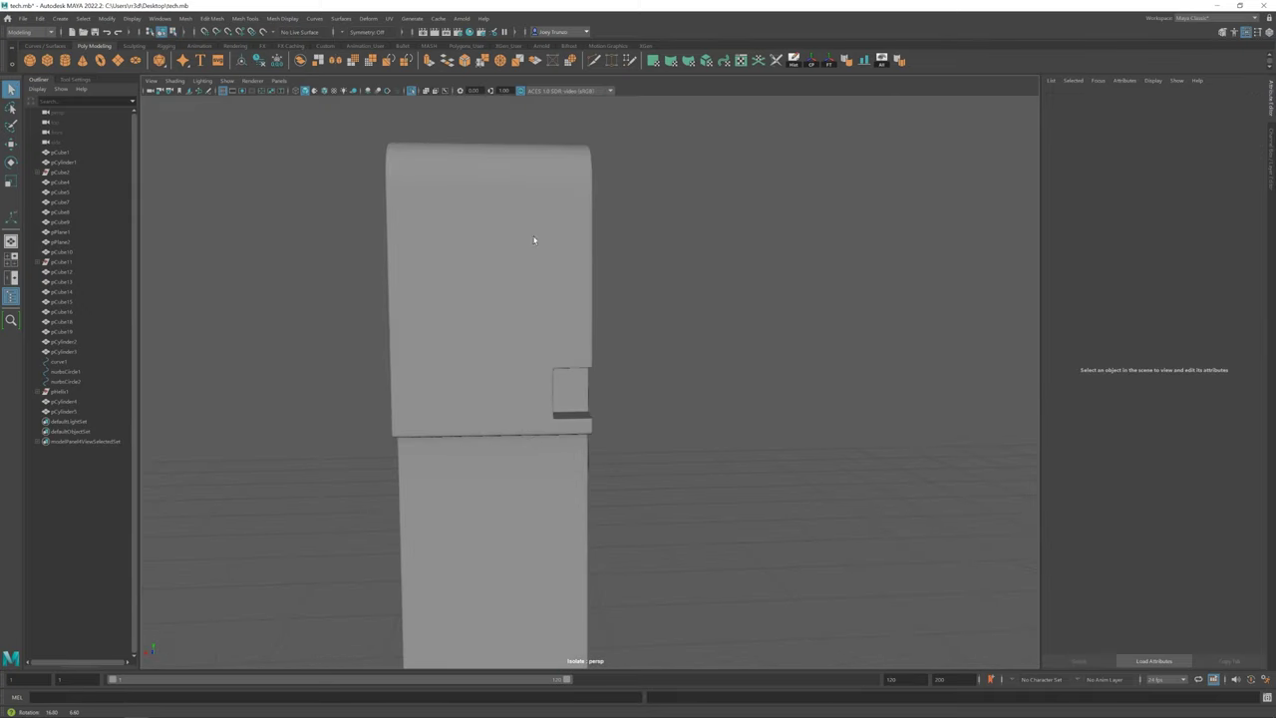
Exit isolation and uniformly scale the cable clip to fit the notch
key("ctrl+1")
mouse_move(349, 333)
left_mouse_down("alt")
mouse_move(551, 366)
mouse_move(711, 455)
mouse_move(593, 404)
mouse_move(586, 379)
mouse_move(628, 374)
mouse_move(584, 369)
mouse_move(611, 375)
left_mouse_up("alt")
scroll(588, 384, "up", 3)
left_click(603, 394)
scroll(602, 395, "down", 1)
key("r")
left_click(586, 378)
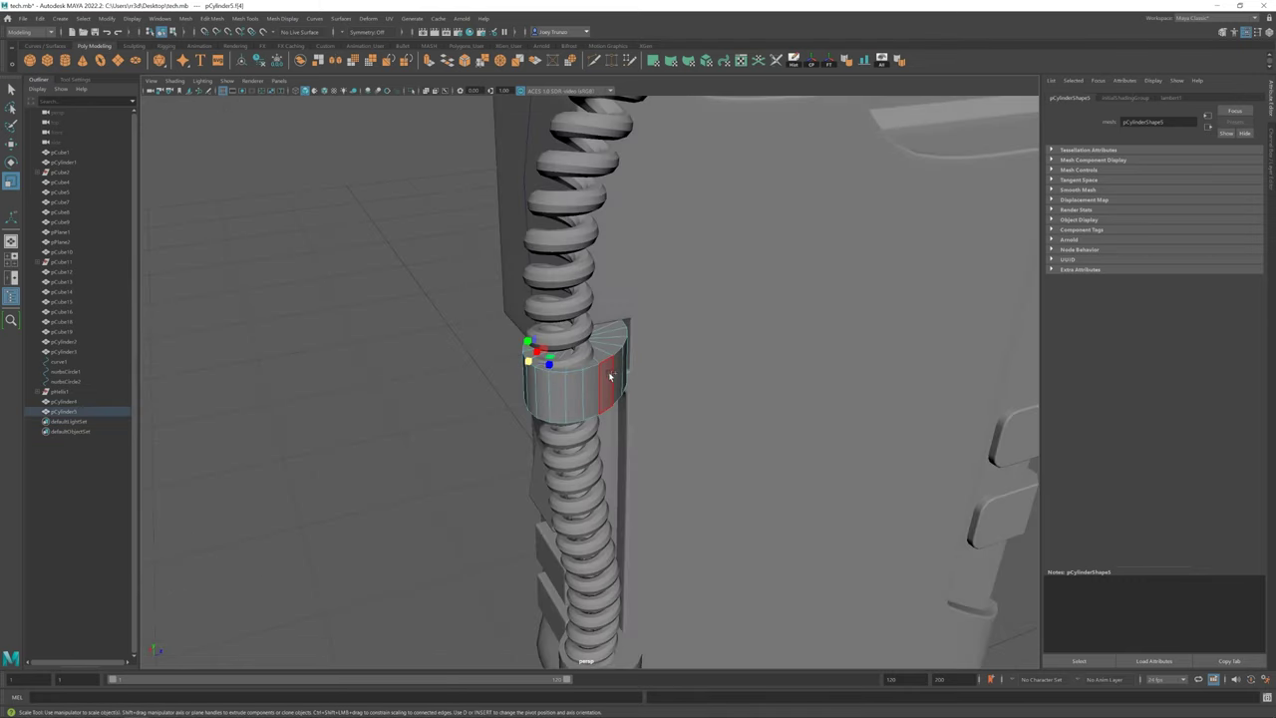
key("r")
mouse_move(373, 388)
left_mouse_down("alt")
mouse_move(718, 364)
mouse_move(602, 361)
mouse_move(638, 379)
mouse_move(550, 371)
mouse_move(540, 356)
mouse_move(760, 339)
mouse_move(458, 261)
left_mouse_up("alt")
key("w")
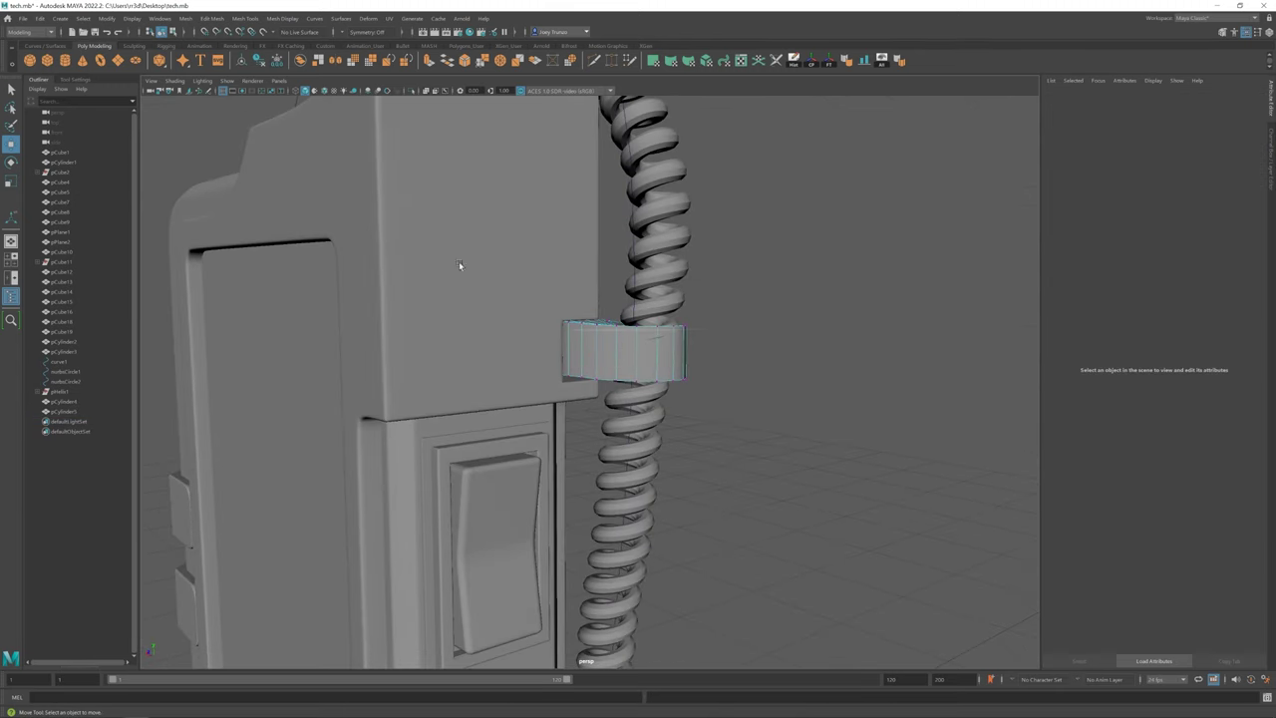
Select the top ring of clip vertices and prepare to scale them
left_click_drag(544, 344, 626, 302)
key("r")
left_click_drag(614, 417, 558, 409, "alt")
left_click_drag(507, 411, 757, 349)
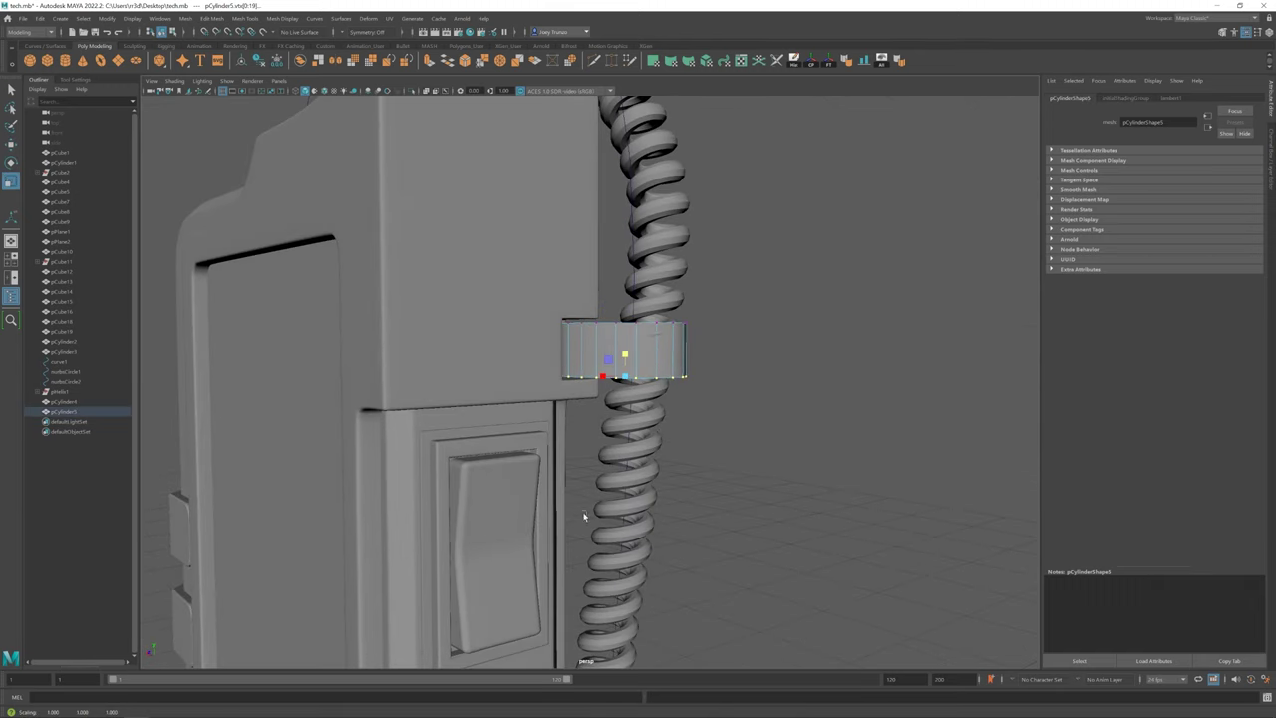
left_click_drag(584, 516, 746, 359, "alt")
left_click(746, 358)
Isolate the cable clip and extrude its rim edge loop outward into a lip
left_click(598, 354)
key("ctrl+1")
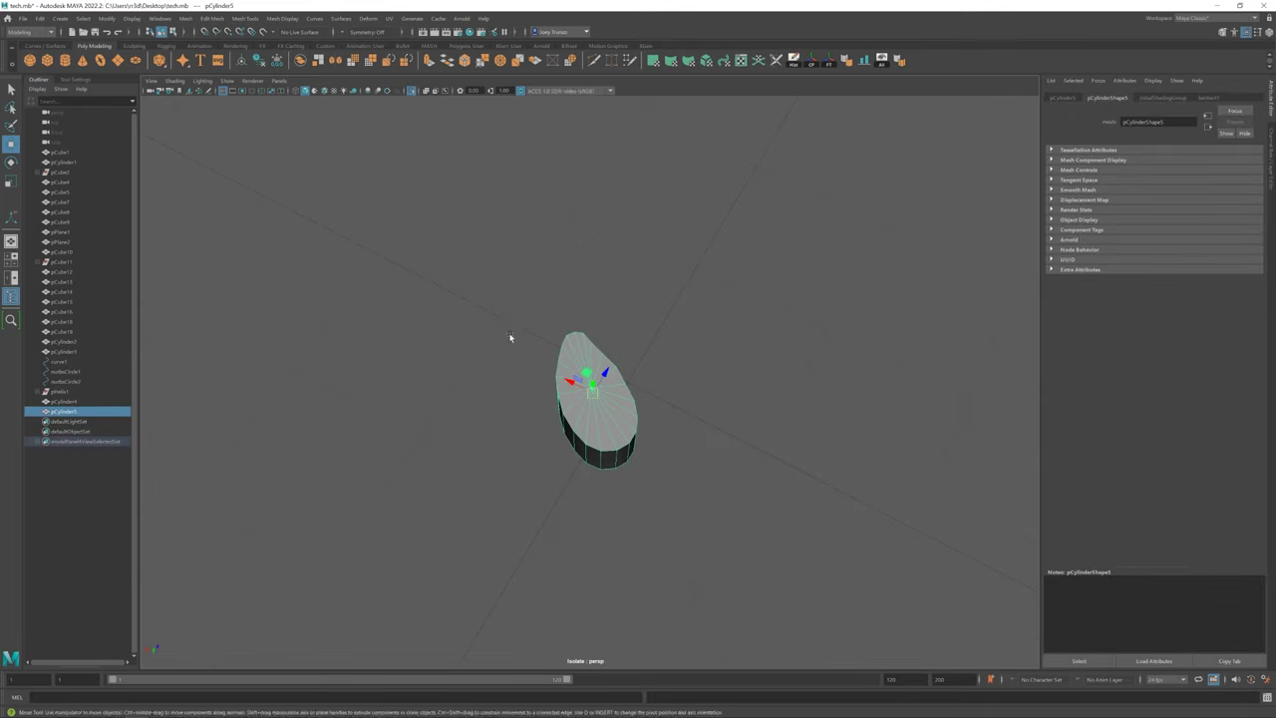
key("F8")
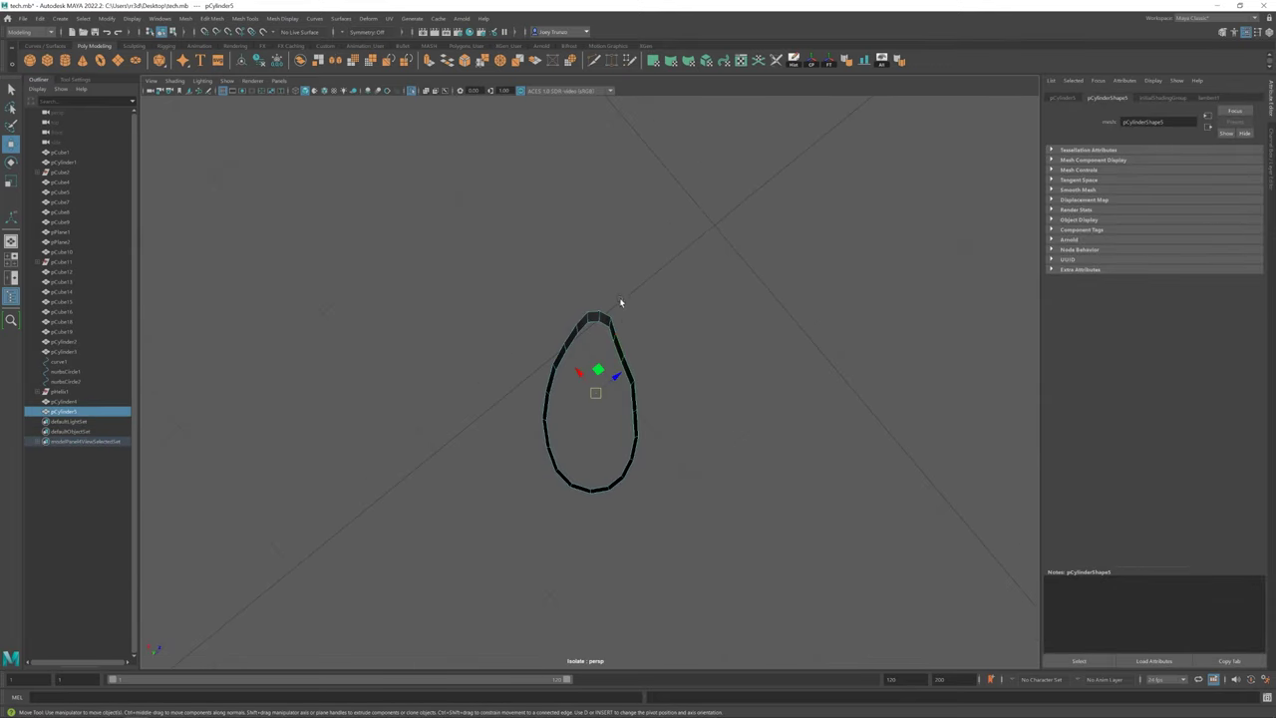
left_click(619, 346)
key("ctrl+e")
key("r")
left_click(72, 79)
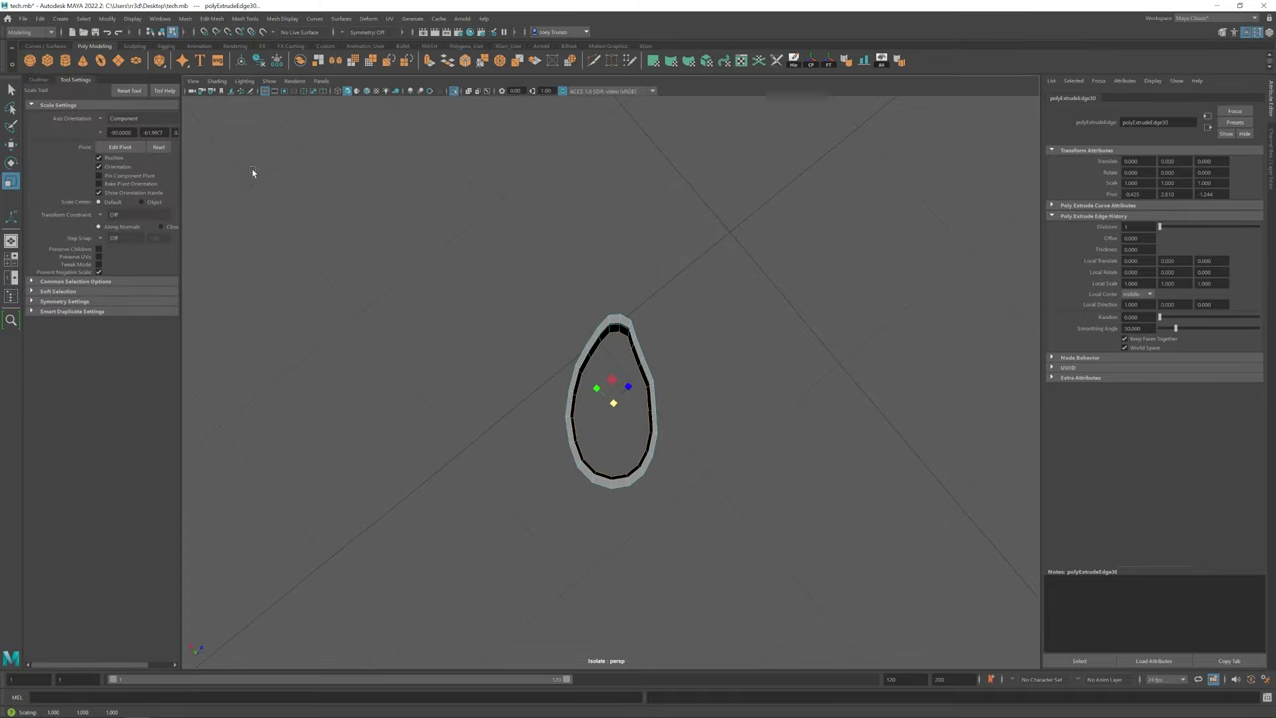
left_click(212, 18)
Scale the clip band in the full scene, with the pivot moved to the band's edge
key("ctrl+1")
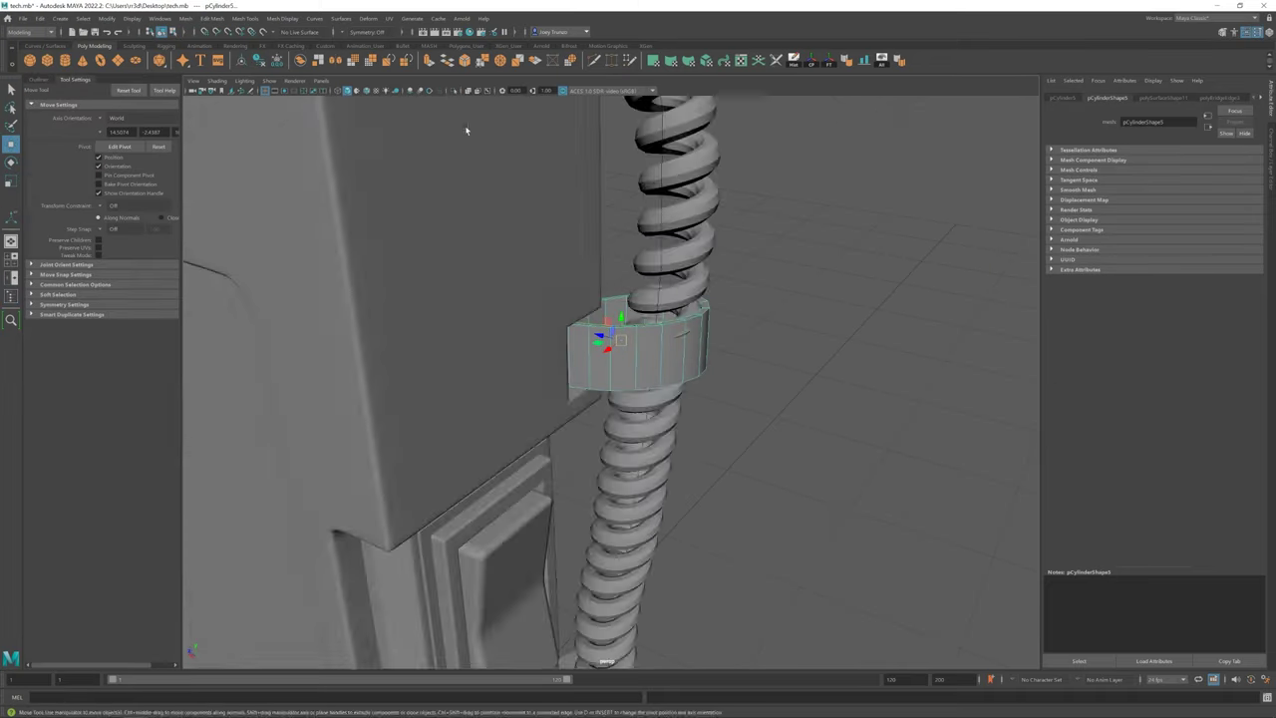
key("w")
key("f")
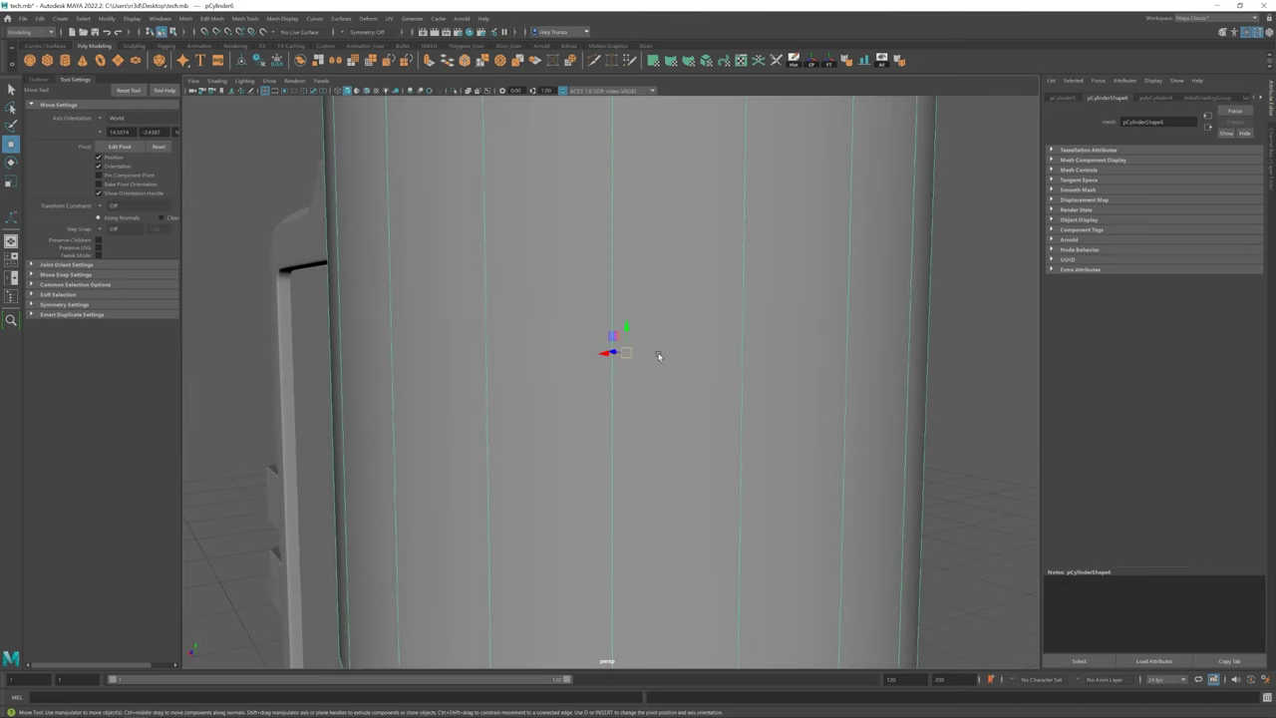
key("r")
right_click_drag(655, 352, 192, 365, "alt")
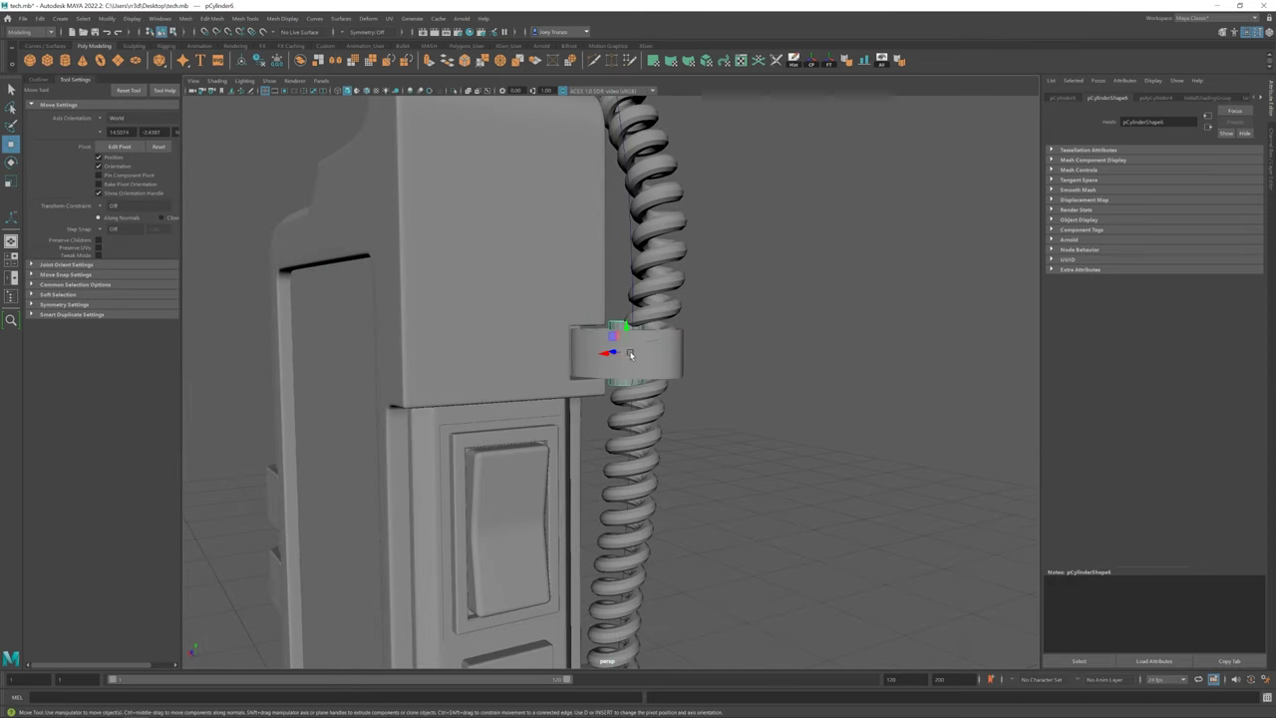
left_click_drag(612, 352, 578, 348)
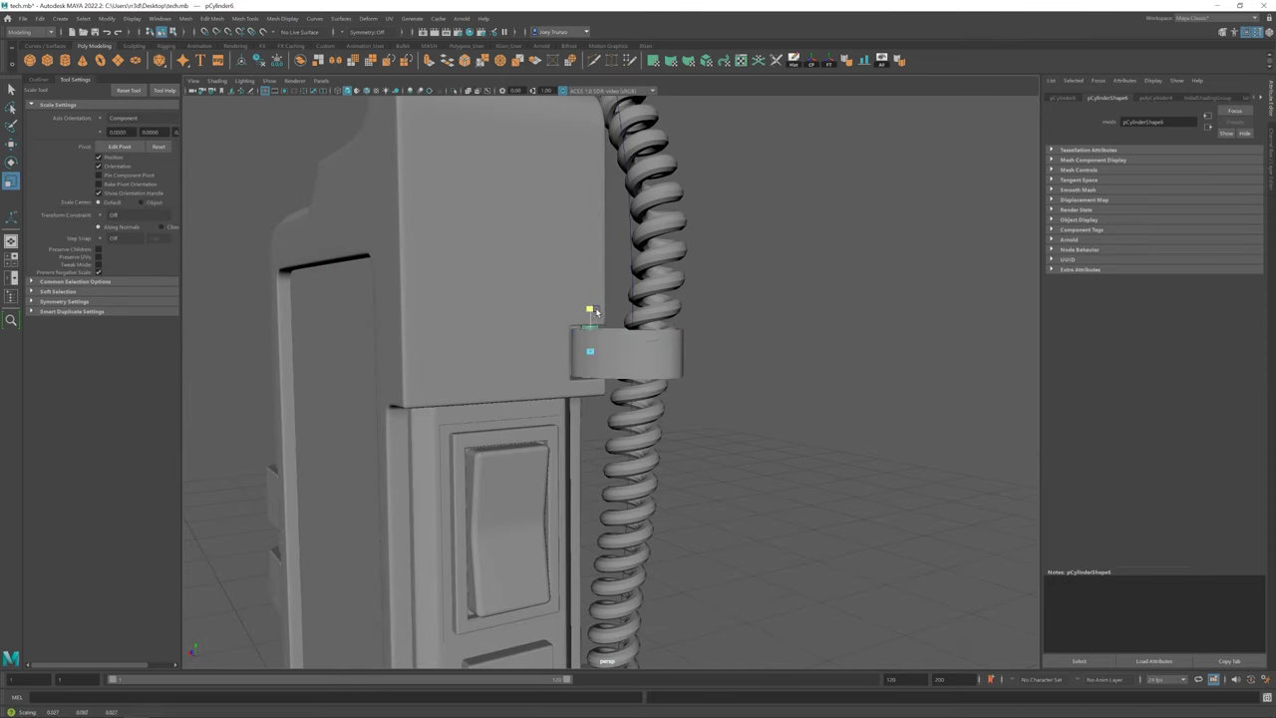
left_click_drag(586, 266, 586, 331, "alt")
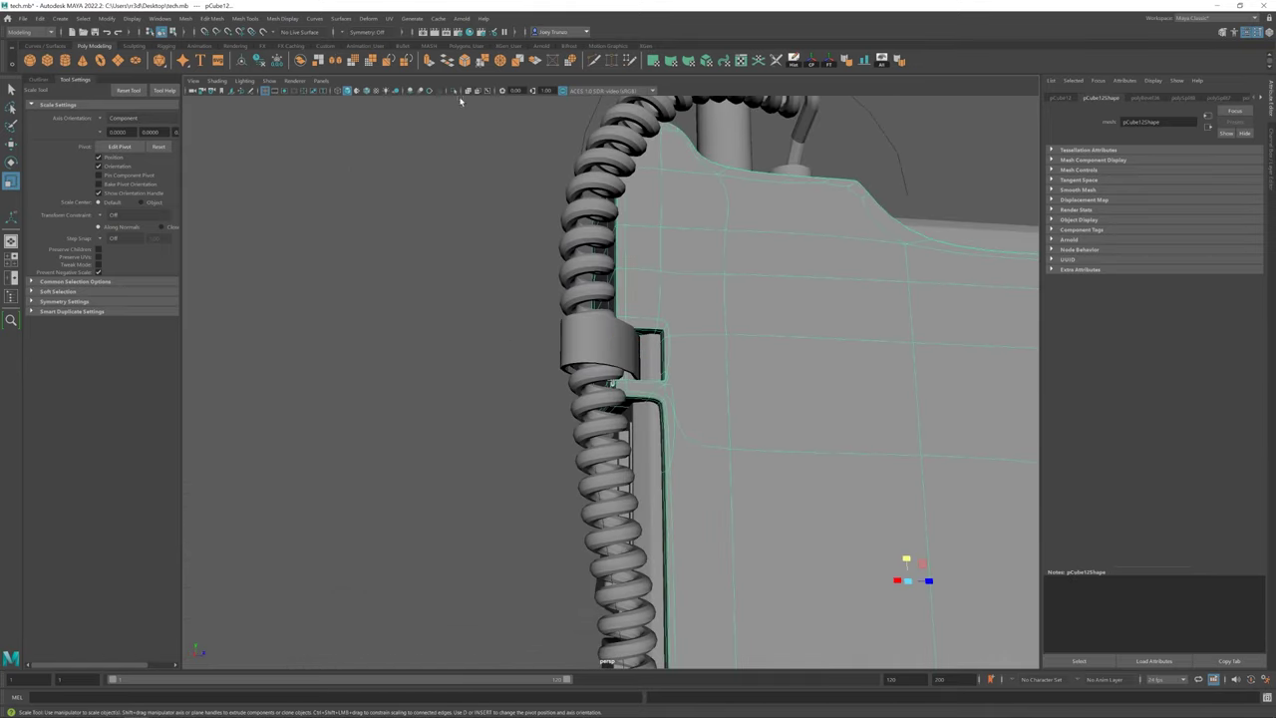
Isolate pCylinder6 and inspect it up close, then show the whole radio again
key("ctrl+1")
left_click(584, 336)
key("w")
mouse_move(606, 347)
left_mouse_down("alt")
mouse_move(605, 329)
mouse_move(689, 336)
left_mouse_up("alt")
scroll(689, 336, "down", 5)
left_click(296, 393)
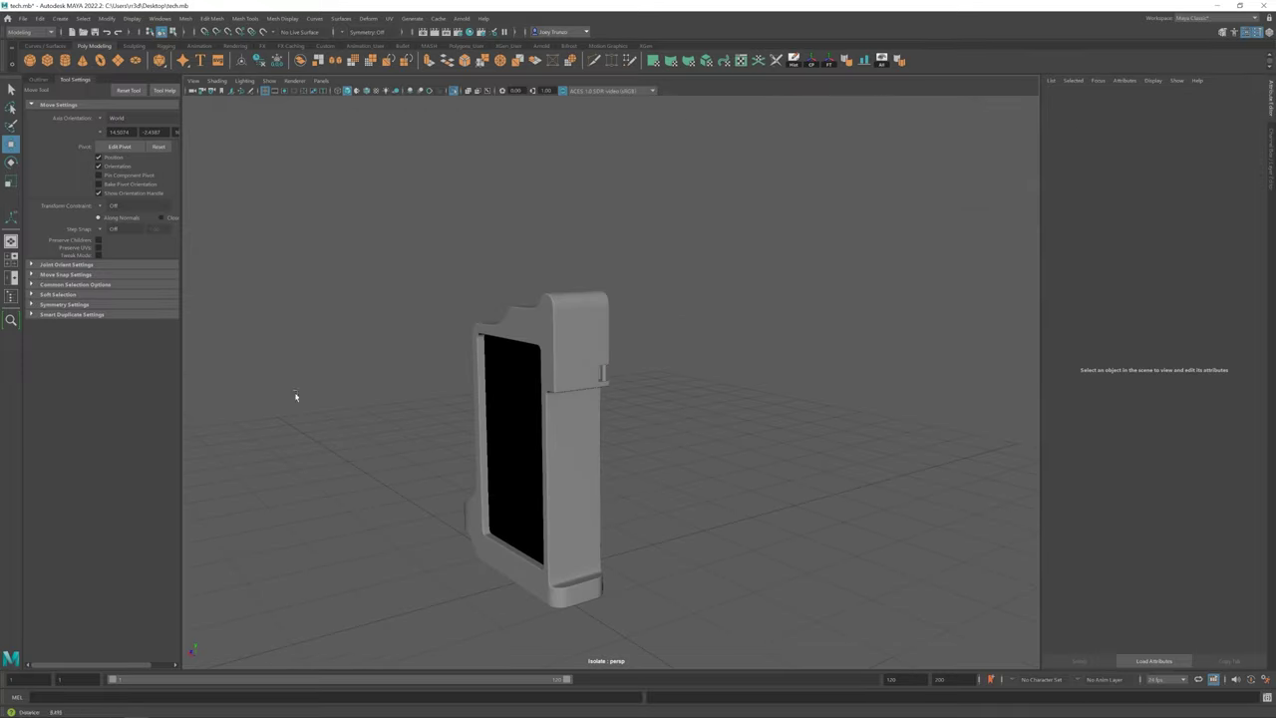
left_click_drag(296, 393, 567, 330, "alt")
key("ctrl+1")
scroll(598, 349, "up", 5)
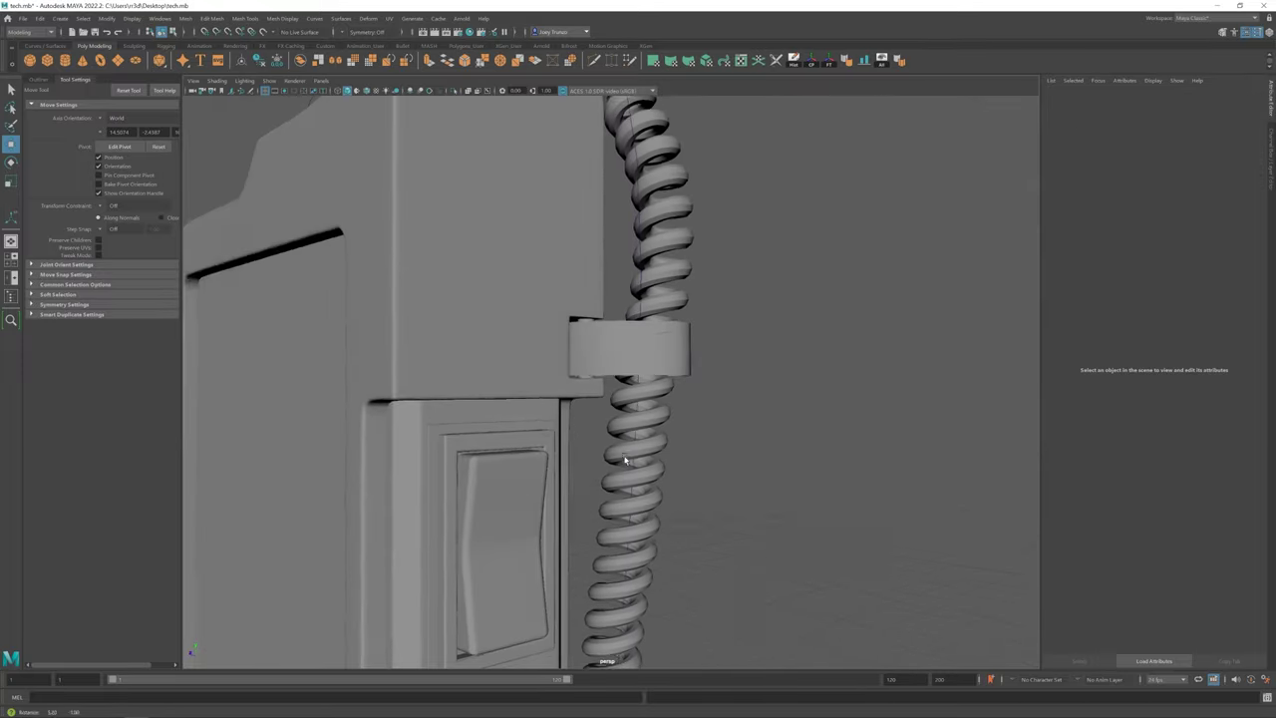
Reshape the band's edge vertices and edge loop with Scale and Move to seat it in the notch
left_click(612, 347)
key("r")
scroll(606, 371, "up", 2)
key("F9")
mouse_move(605, 371)
left_mouse_down("alt")
mouse_move(498, 254)
mouse_move(578, 374)
mouse_move(570, 342)
mouse_move(584, 342)
mouse_move(617, 391)
mouse_move(566, 323)
mouse_move(608, 409)
mouse_move(595, 369)
mouse_move(629, 370)
left_mouse_up("alt")
key("w")
left_click(617, 423)
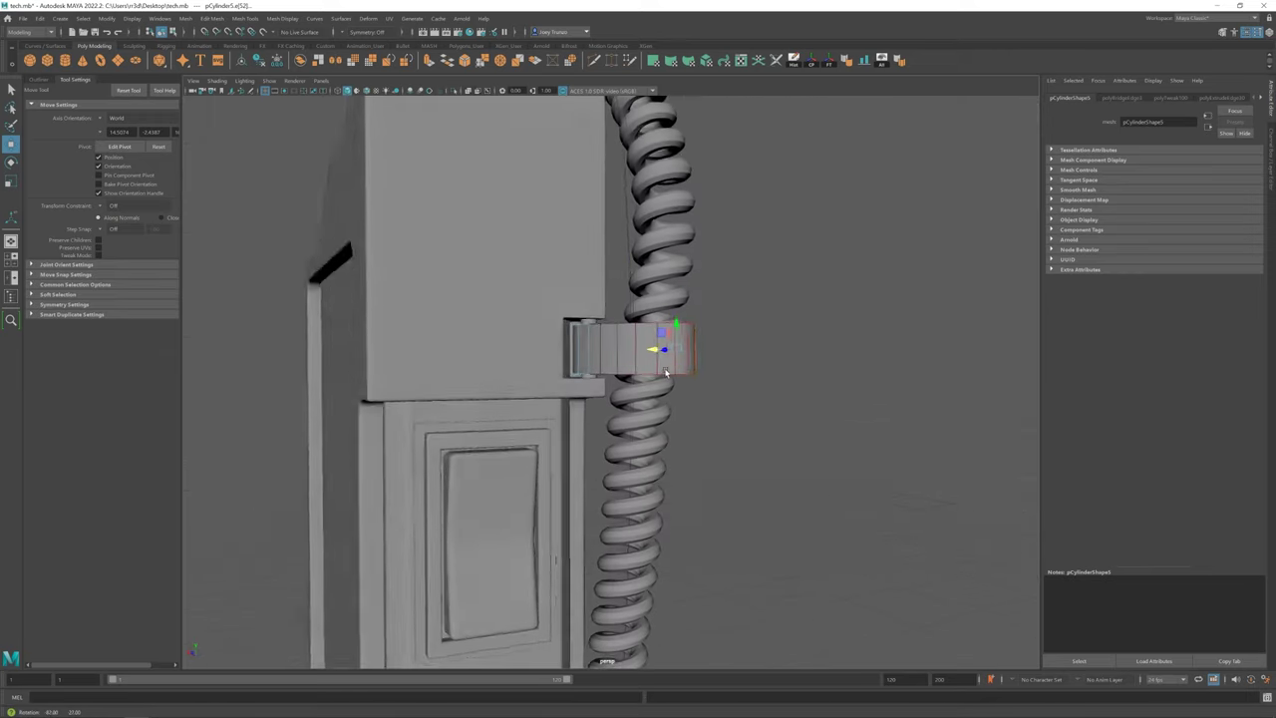
View the whole radio and select the lower clip on the cable
right_click_drag(593, 385, 670, 242, "alt")
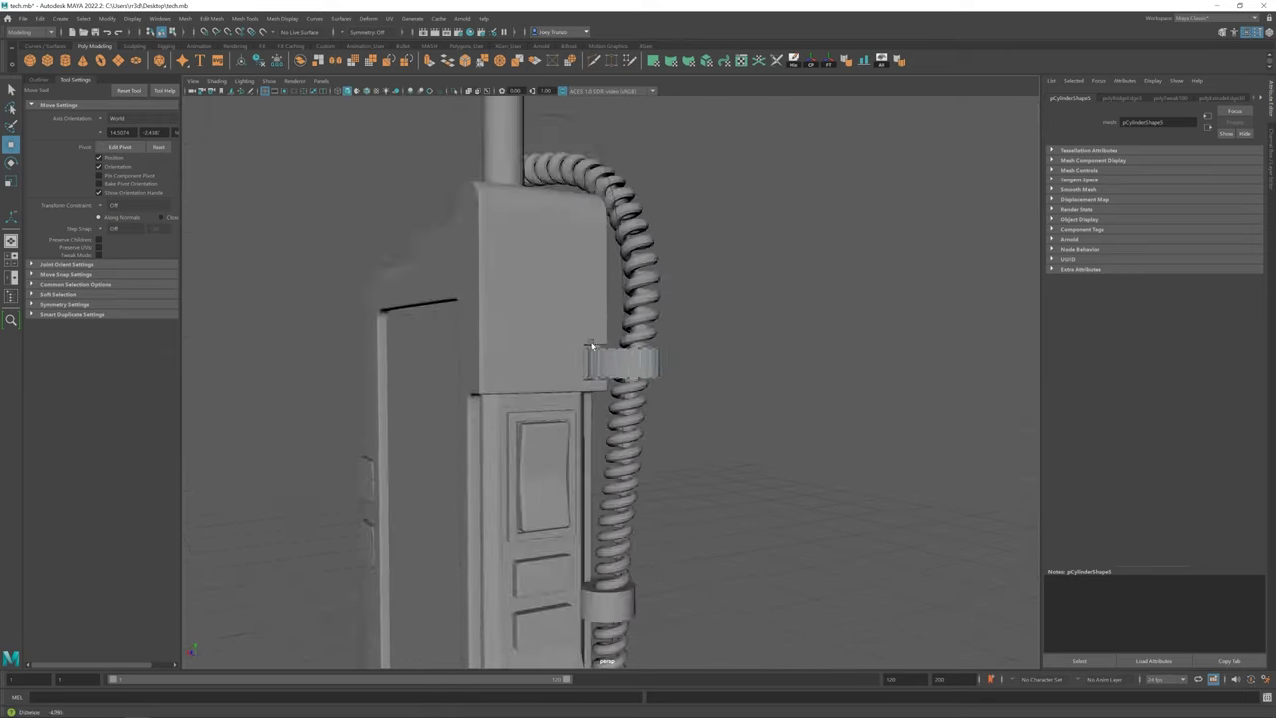
left_click(670, 242)
left_click_drag(670, 242, 516, 421, "alt")
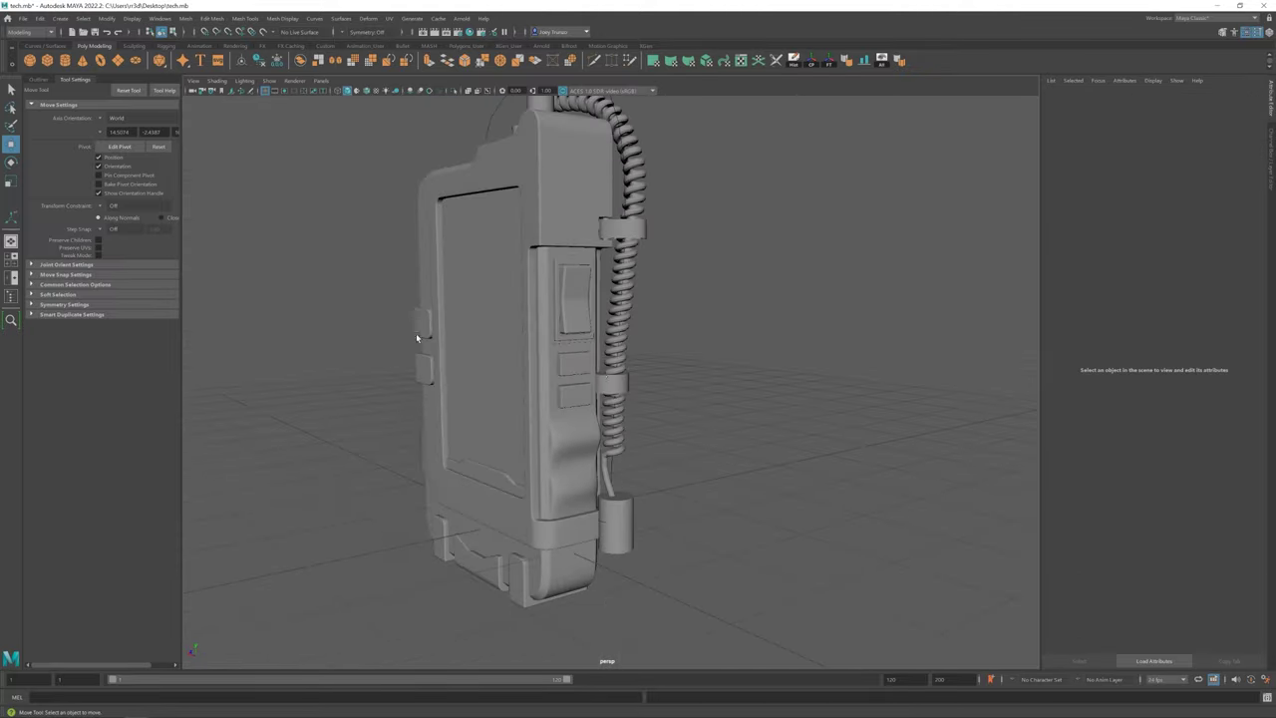
left_click(617, 387)
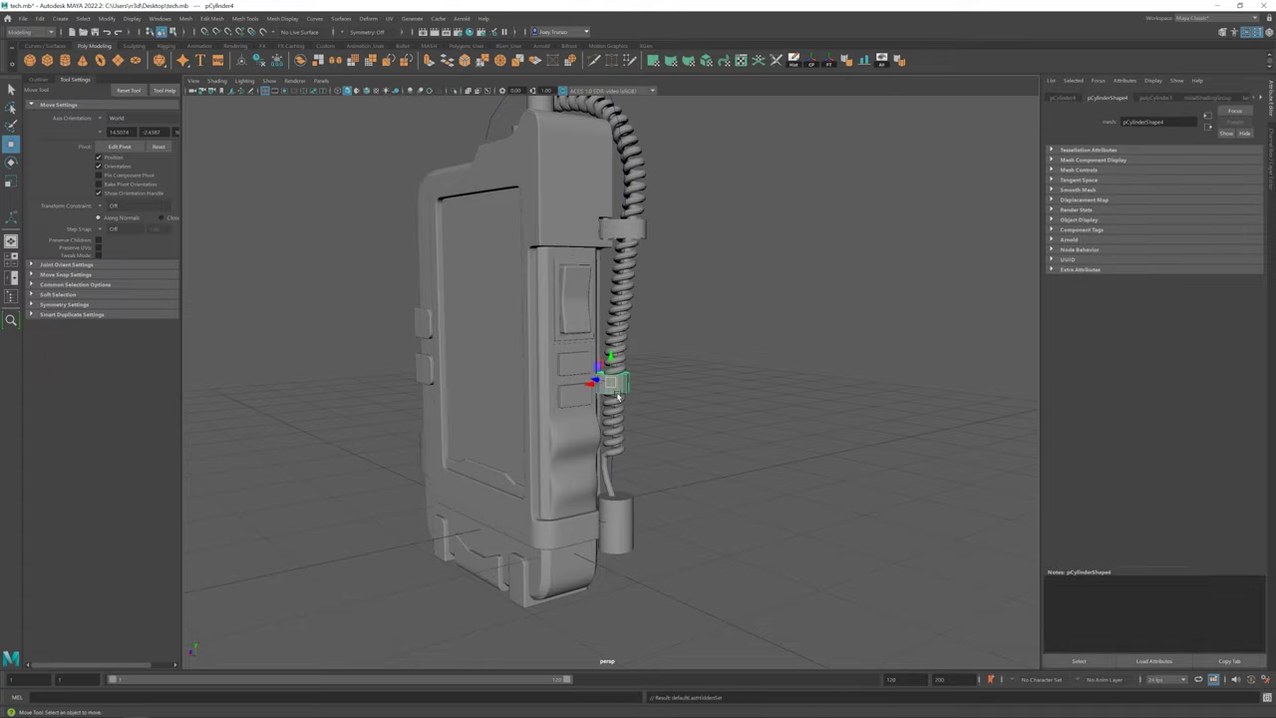
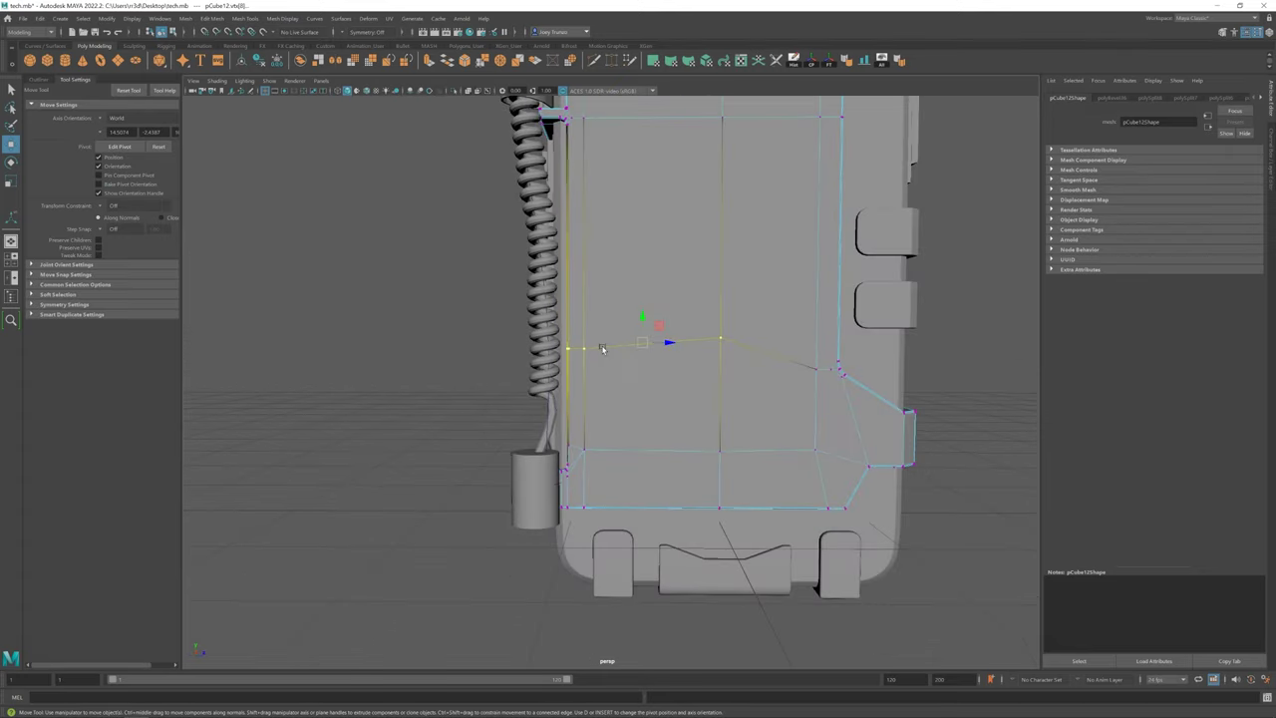
Scale and move the side-panel vertex row into place, then orbit to the radio's front
key("r")
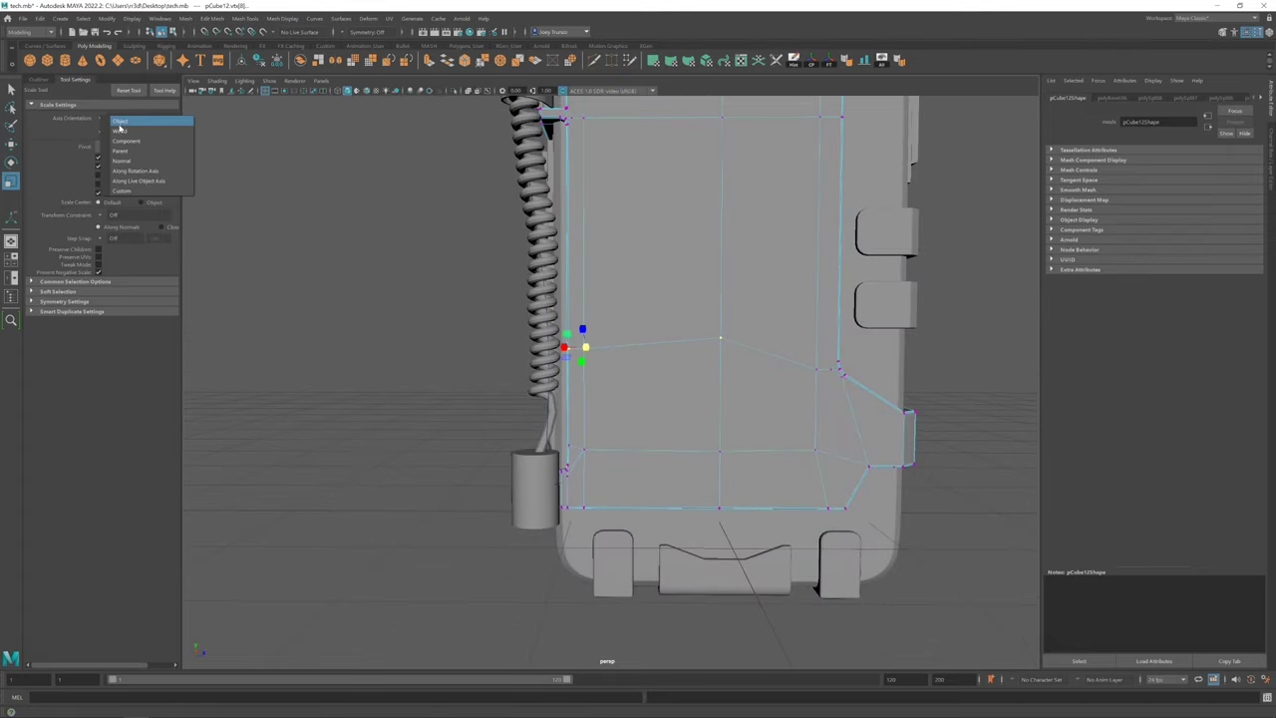
key("w")
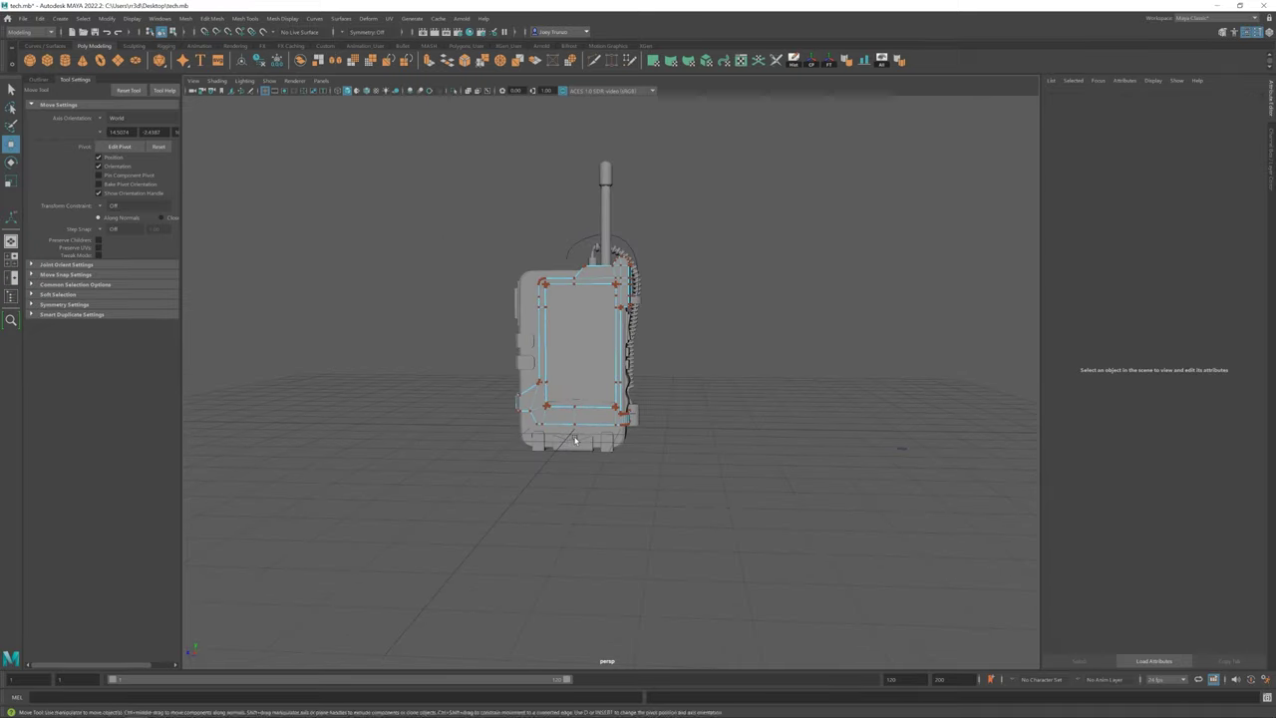
left_click_drag(659, 441, 726, 422, "alt")
Undo stray cylinder edits, then move and scale a small cylinder onto the radio top as a knob
scroll(618, 299, "up", 3)
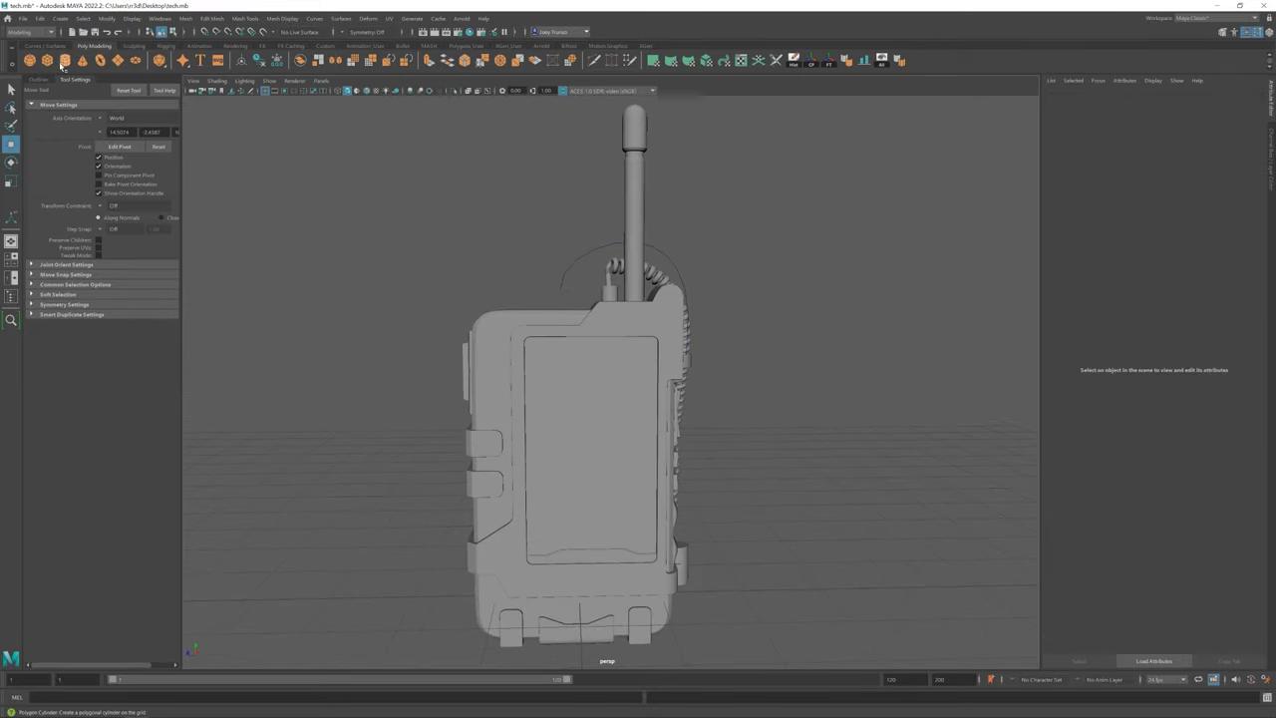
left_click(618, 287)
key("ctrl+z")
key("ctrl+z")
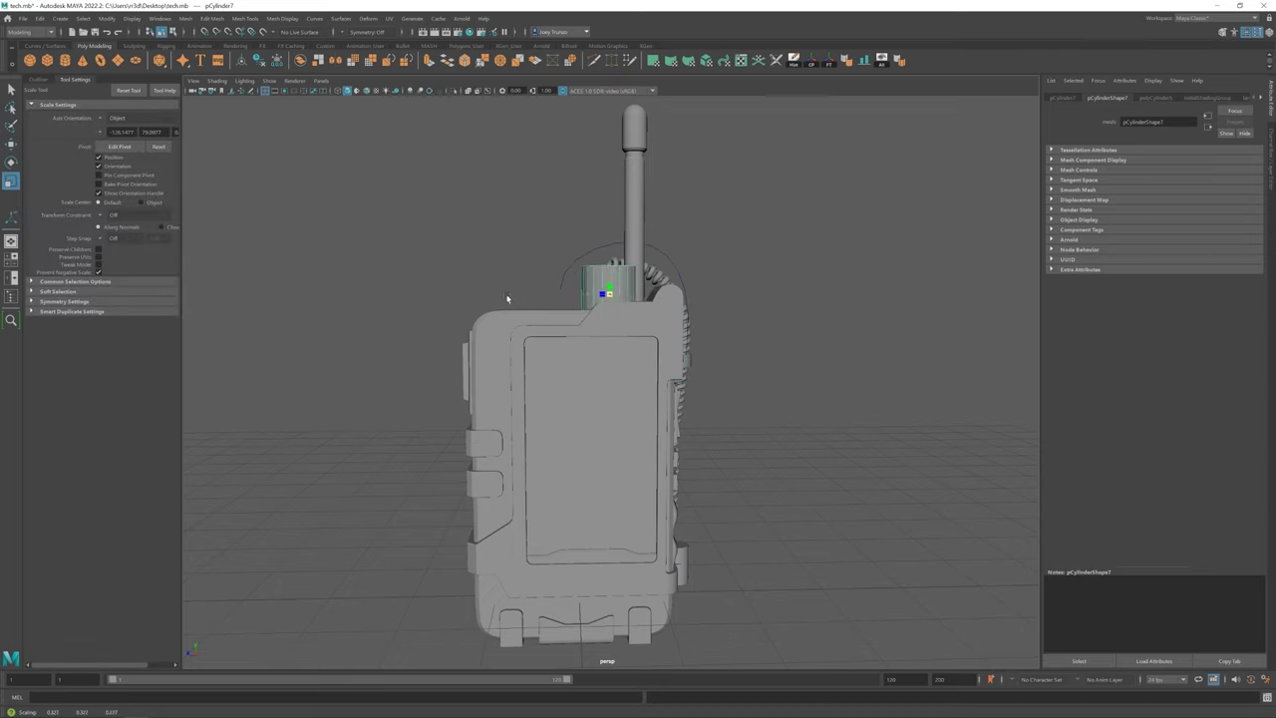
left_click(564, 304)
left_click_drag(565, 304, 547, 317, "alt")
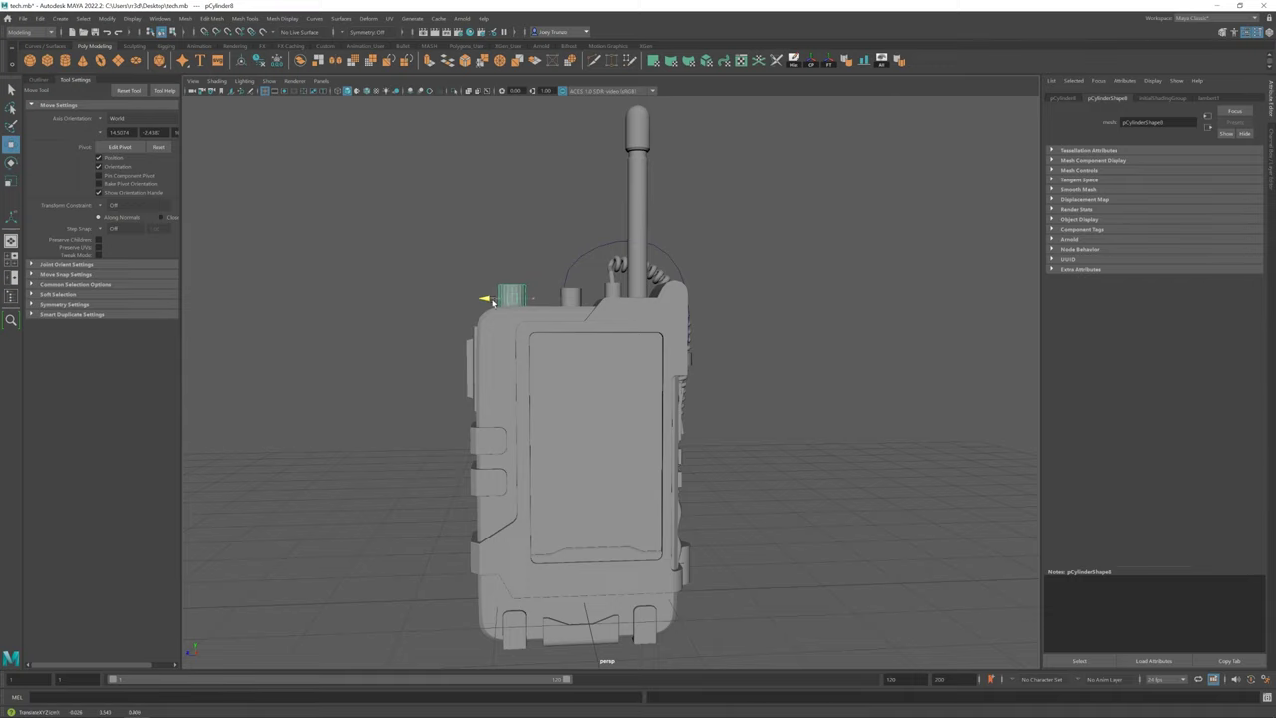
key("r")
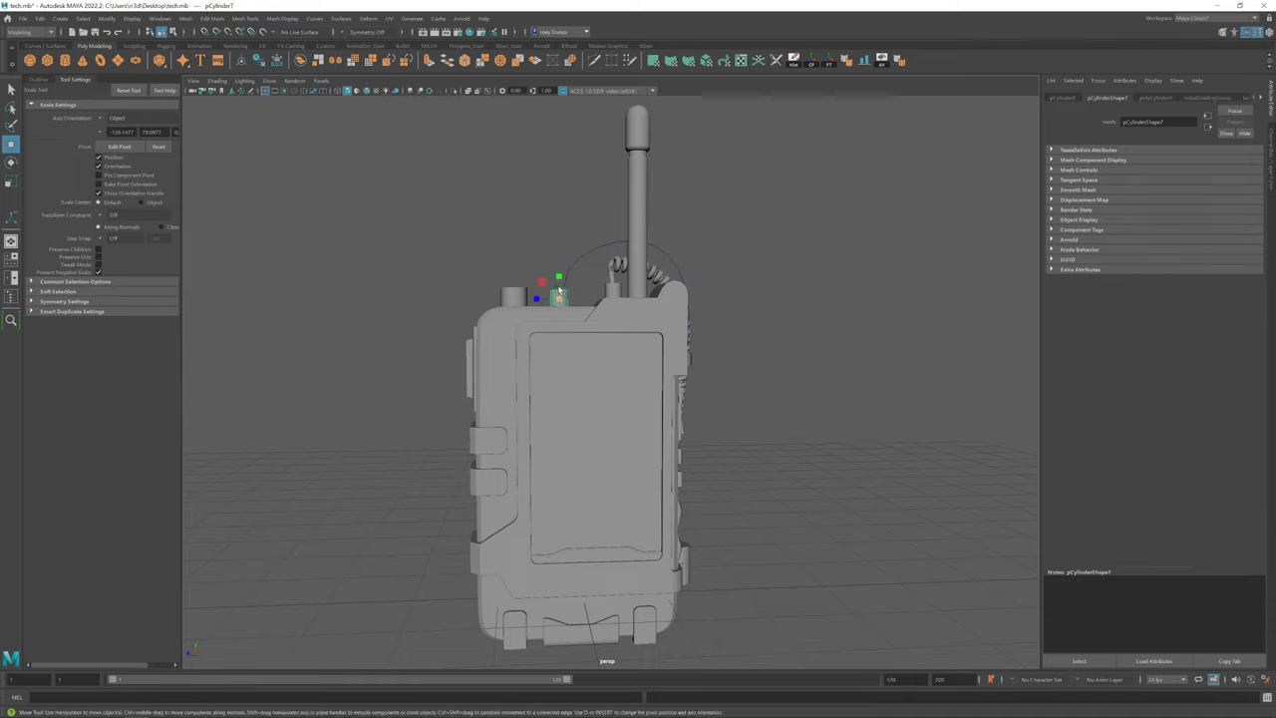
key("f")
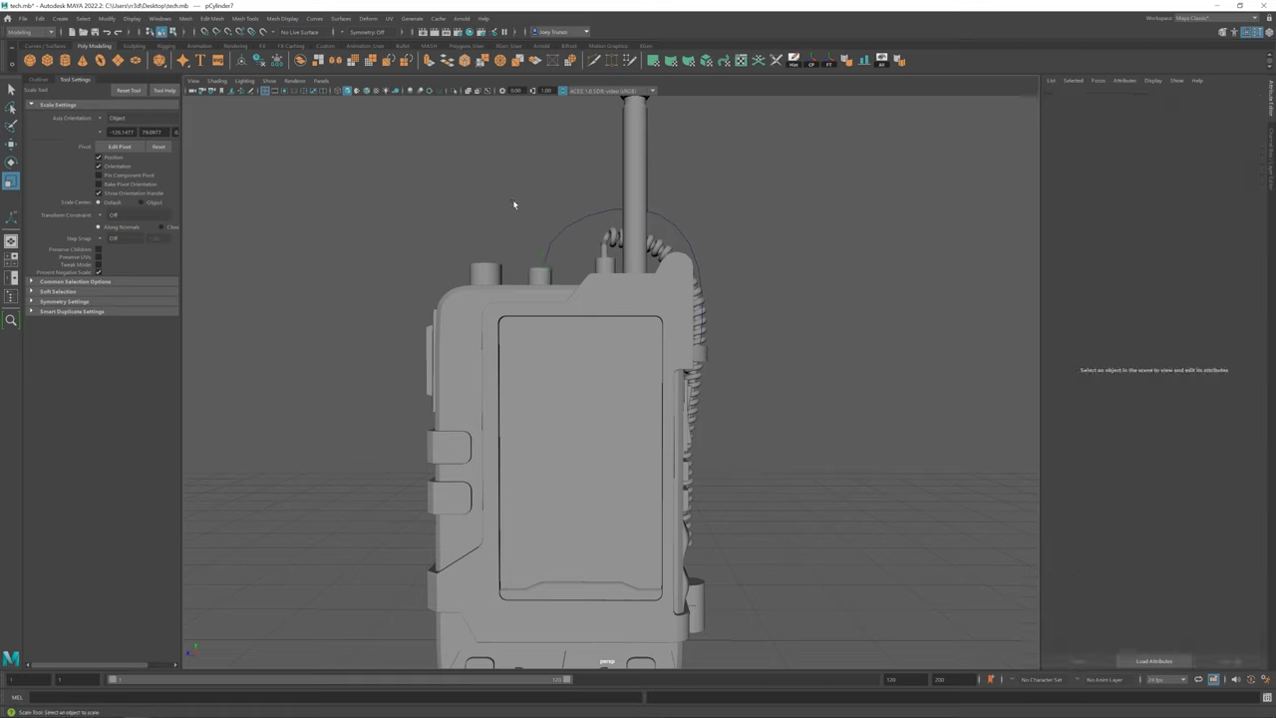
Position another small cylinder as a collar ring around the coiled cable's base
left_click(591, 291)
key("w")
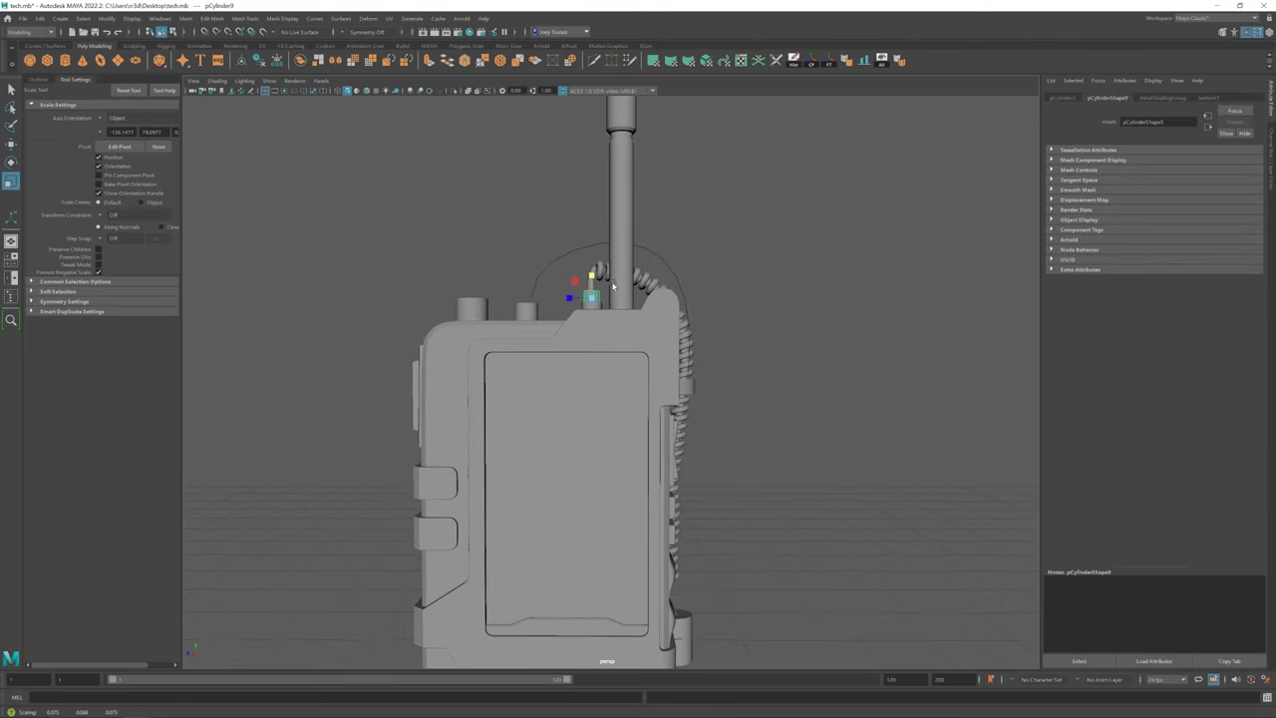
key("f")
scroll(654, 429, "down", 3)
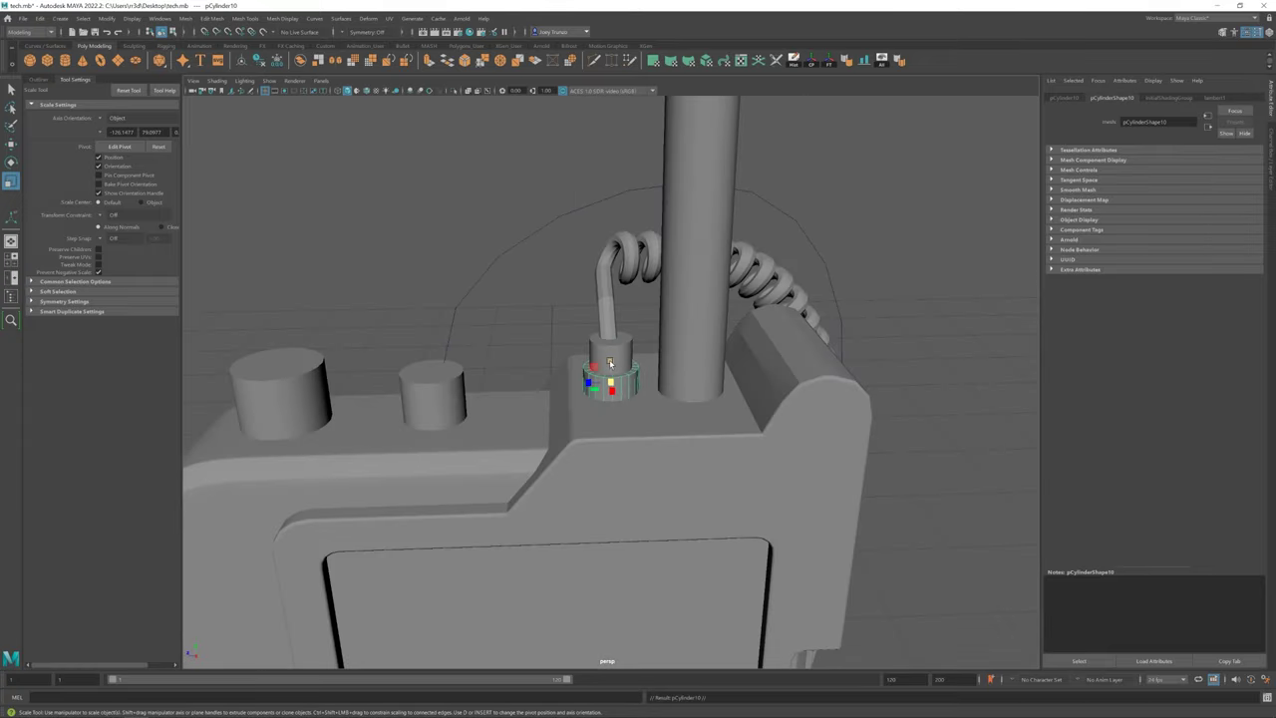
key("w")
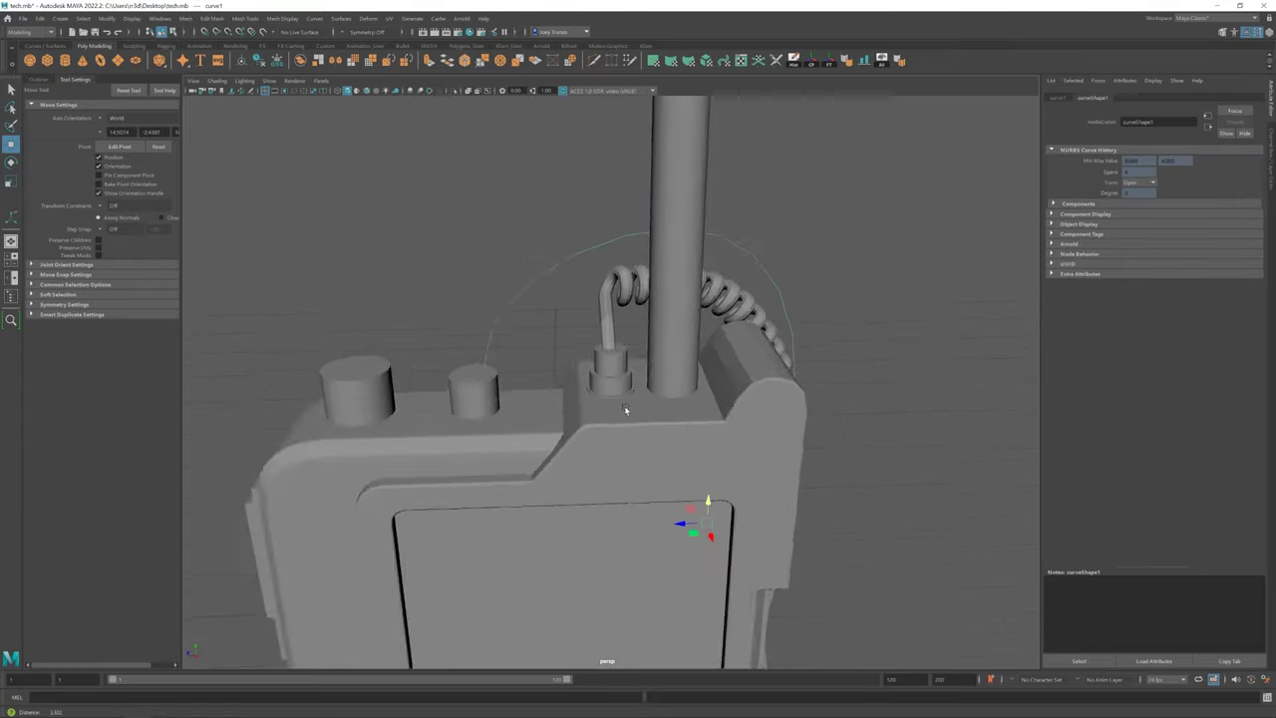
Select the edge at the coiled cable's lower bend in edge mode
left_click(522, 308)
scroll(607, 442, "down", 5)
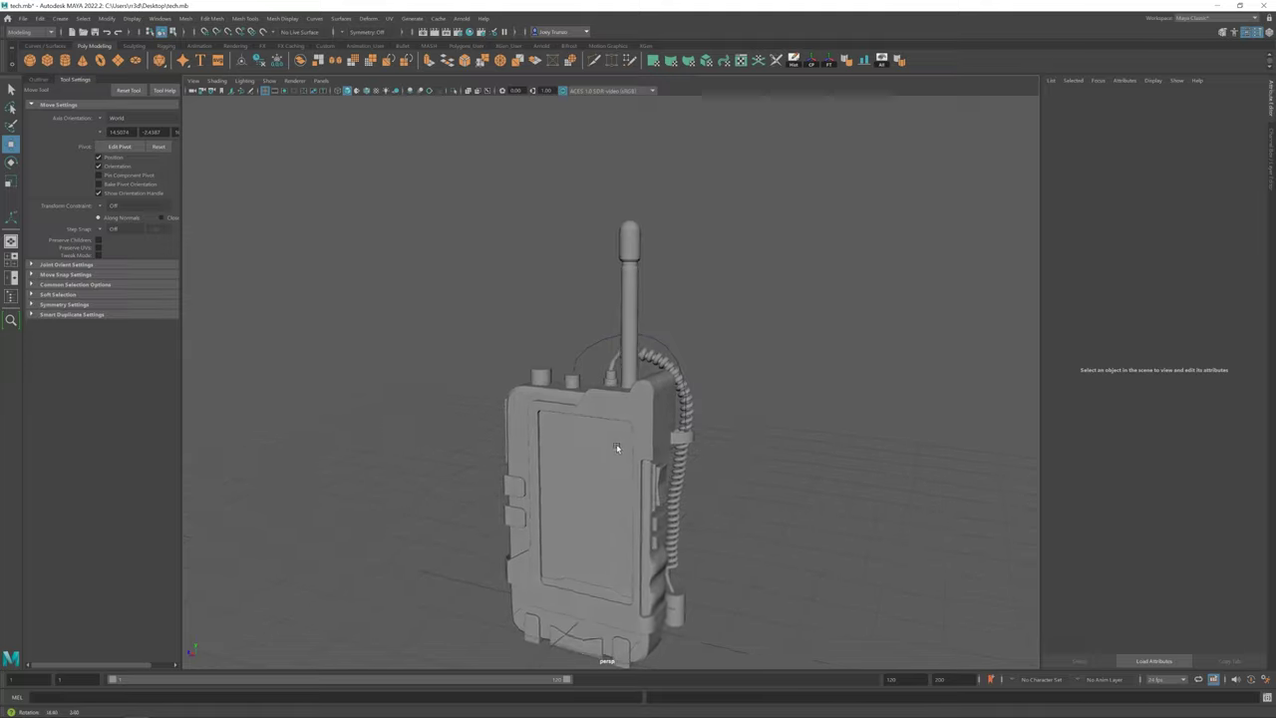
mouse_move(607, 442)
left_mouse_down("alt")
mouse_move(649, 442)
mouse_move(555, 490)
left_mouse_up("alt")
scroll(555, 489, "up", 5)
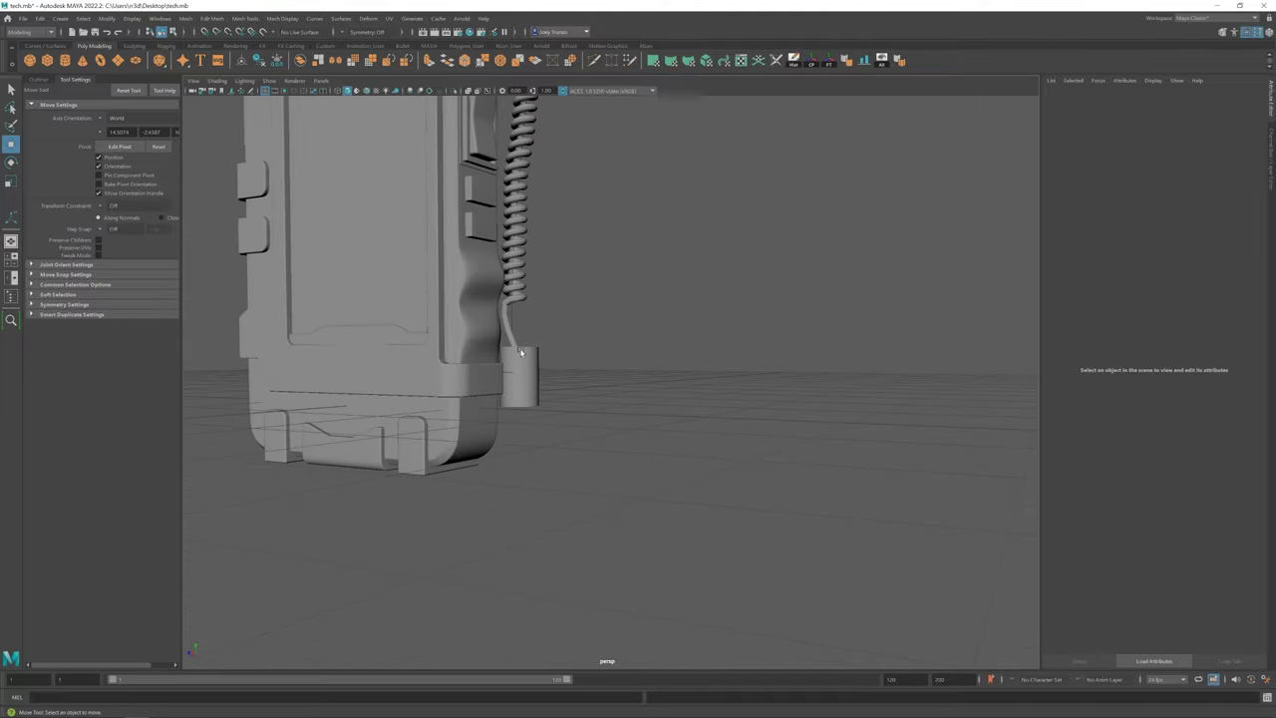
left_click(516, 249)
left_click_drag(542, 342, 599, 349, "alt")
key("F10")
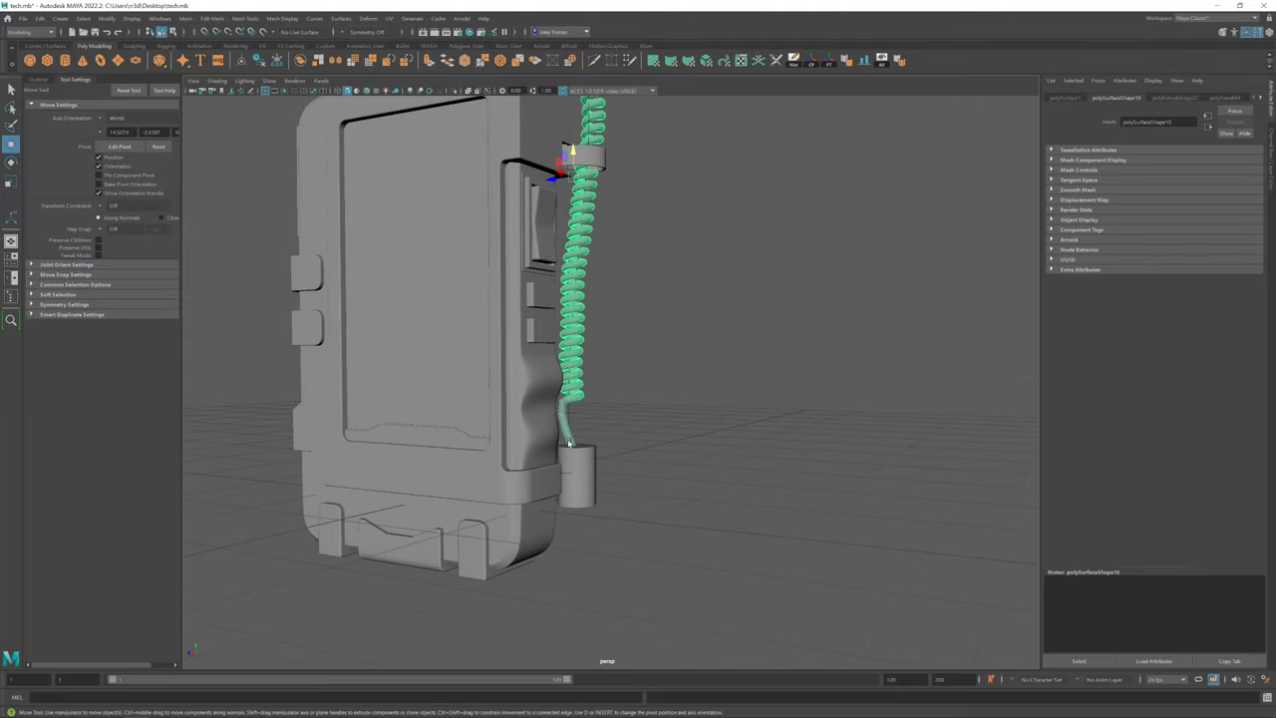
scroll(663, 322, "up", 5)
left_click(662, 322)
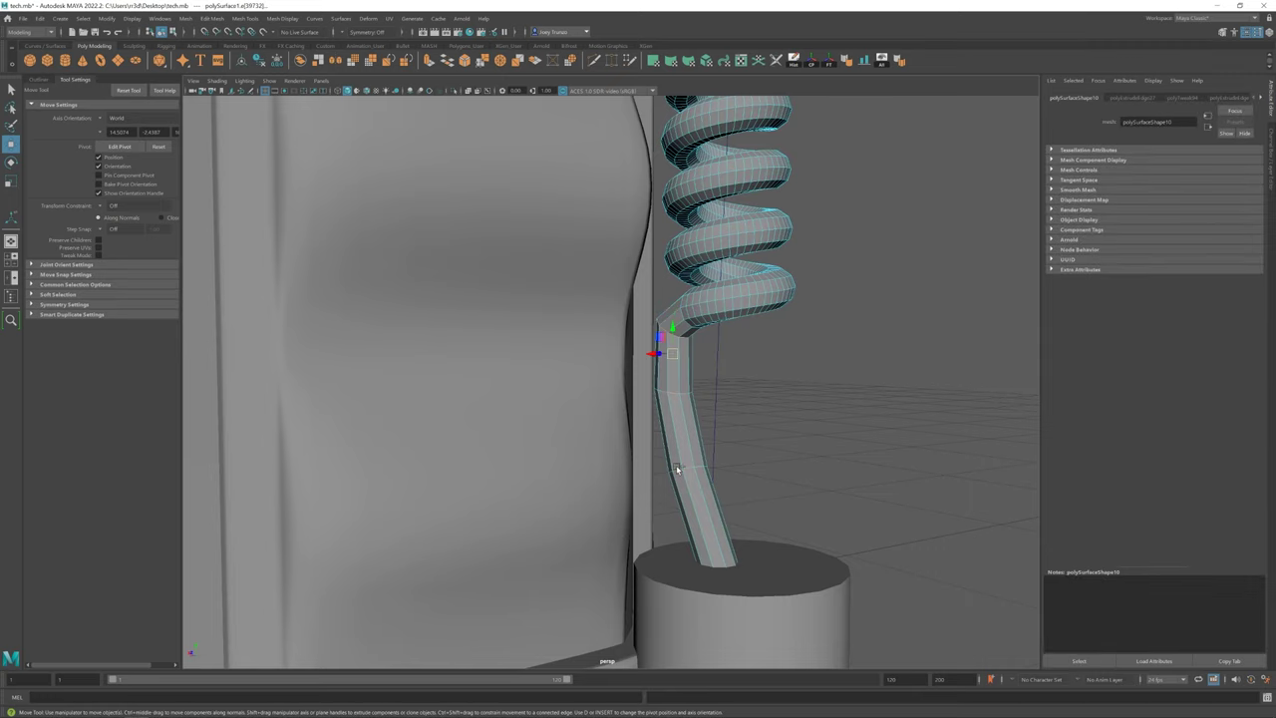
Bevel the cable's lower bend edge with Edit Mesh > Bevel, then pick the upper bend edge
left_click(212, 18)
left_click(239, 56)
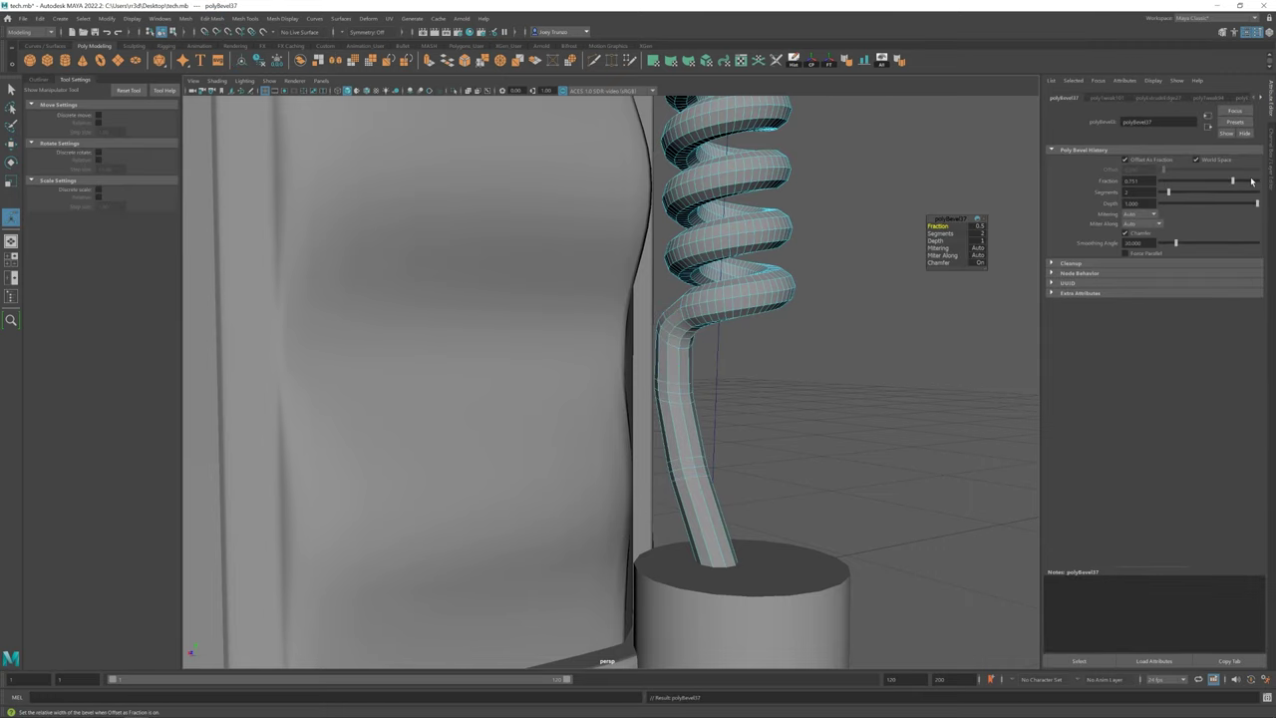
scroll(465, 362, "down", 5)
scroll(484, 345, "down", 3)
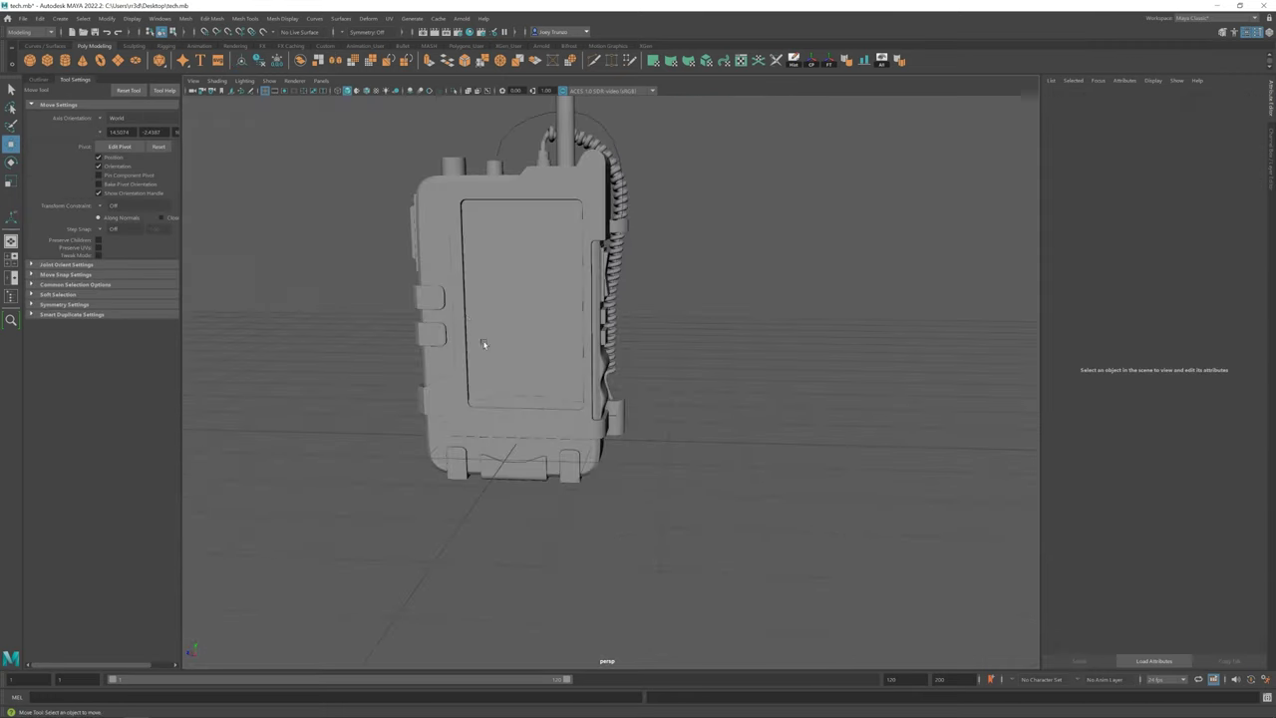
scroll(718, 516, "up", 5)
left_click_drag(718, 515, 711, 441, "alt")
left_click(722, 435)
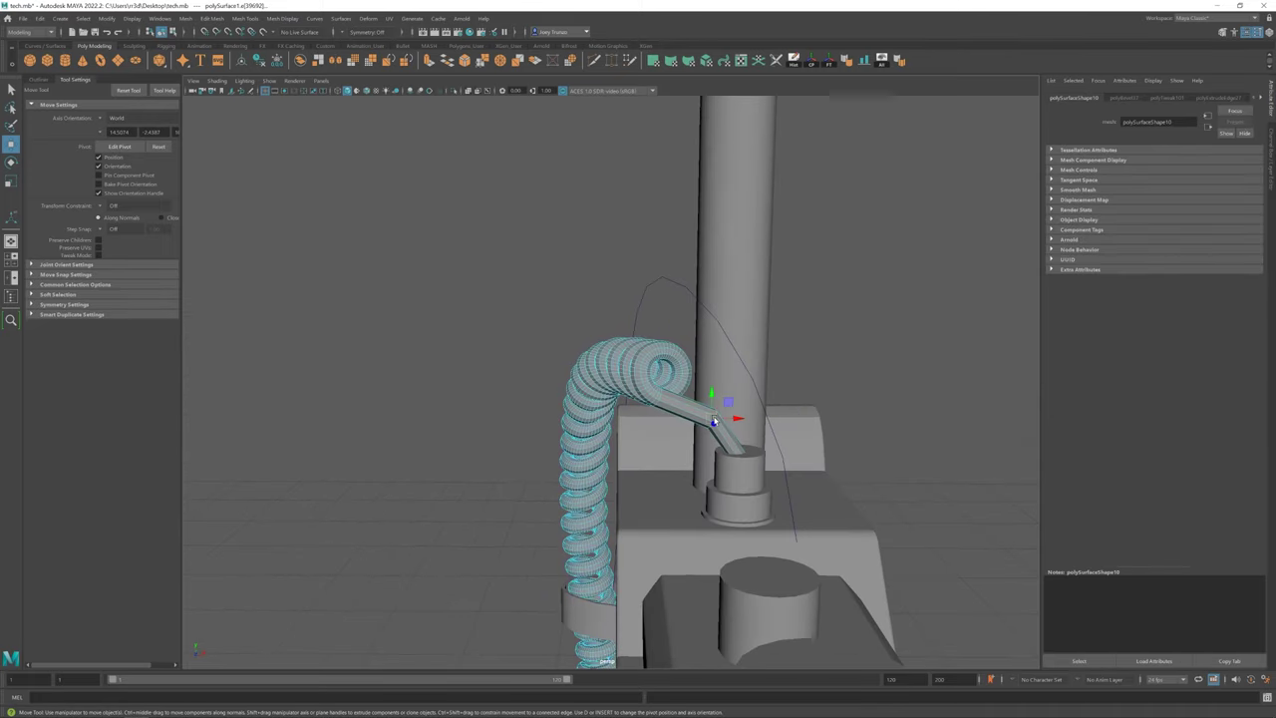
Bevel the cable's upper bend and move its tip vertices into the connector
key("ctrl+b")
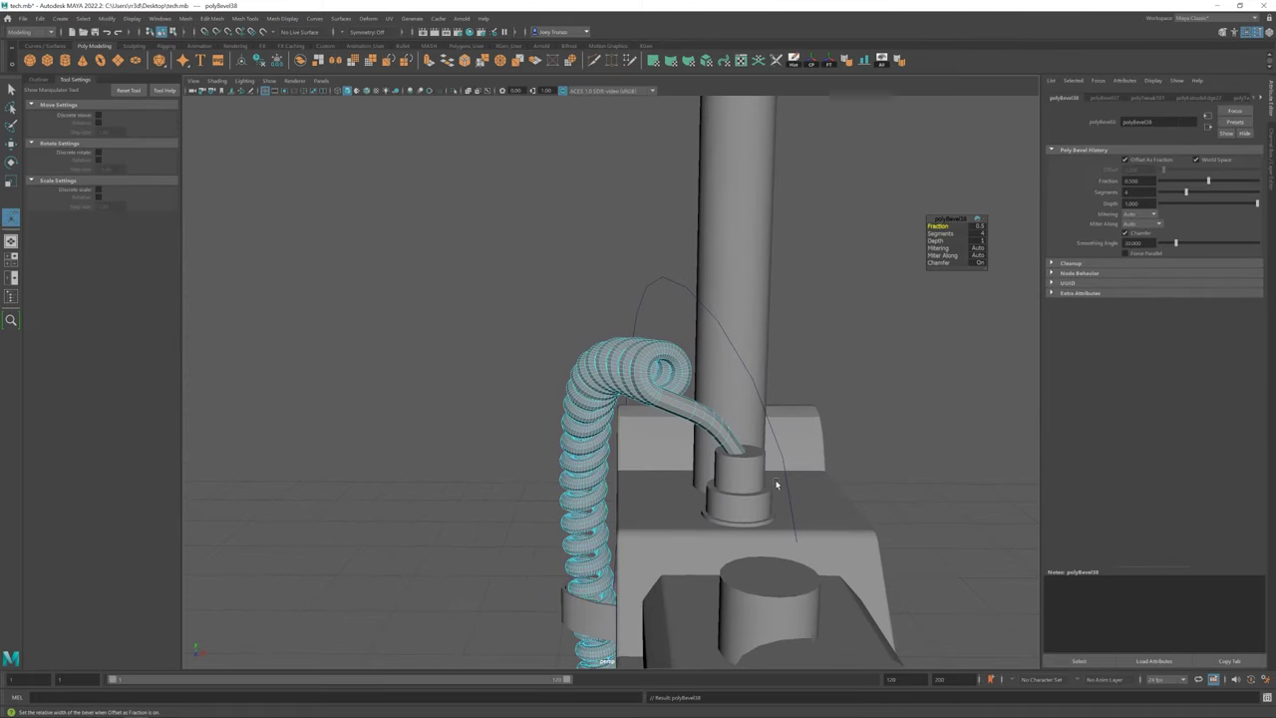
mouse_move(776, 484)
left_mouse_down("alt")
mouse_move(698, 399)
mouse_move(654, 281)
left_mouse_up("alt")
key("F9")
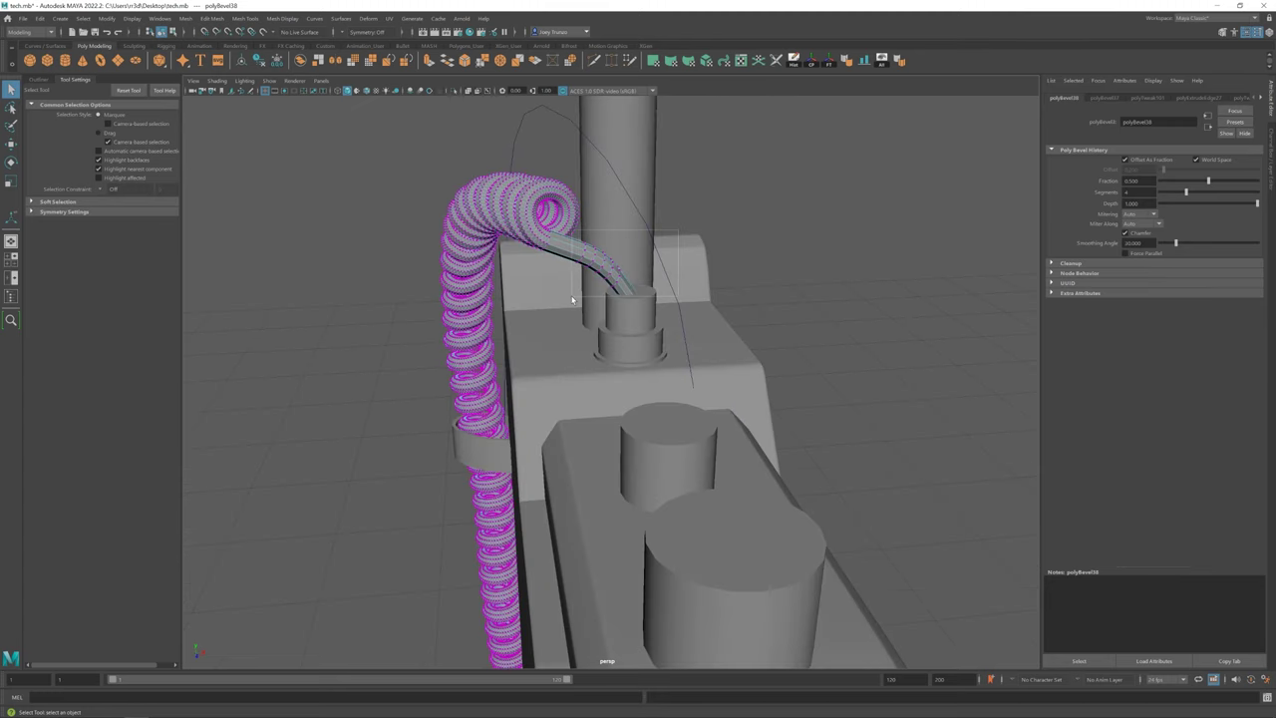
mouse_move(678, 235)
left_mouse_down()
mouse_move(573, 299)
mouse_move(679, 332)
left_mouse_up()
key("w")
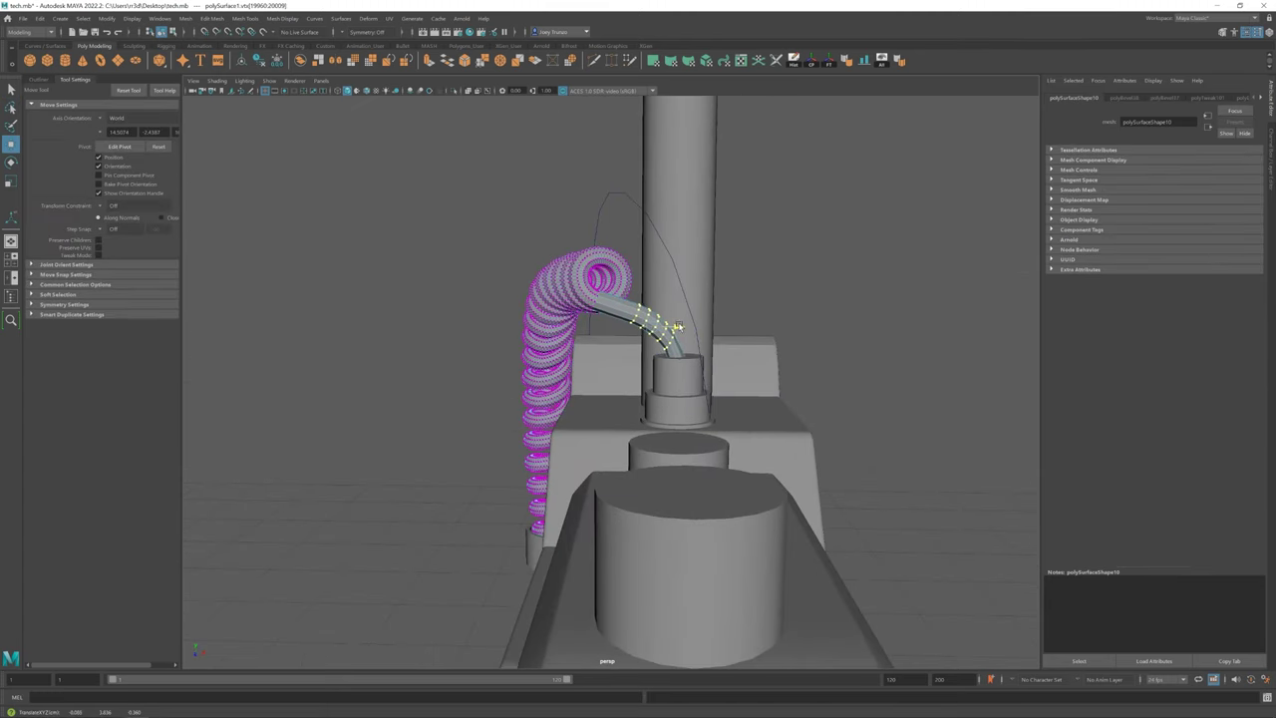
Hollow the top connector by extruding its top edge inward, then down
left_click(814, 353)
mouse_move(814, 353)
left_mouse_down("alt")
mouse_move(691, 410)
mouse_move(513, 392)
mouse_move(703, 400)
left_mouse_up("alt")
left_click(702, 400)
key("f")
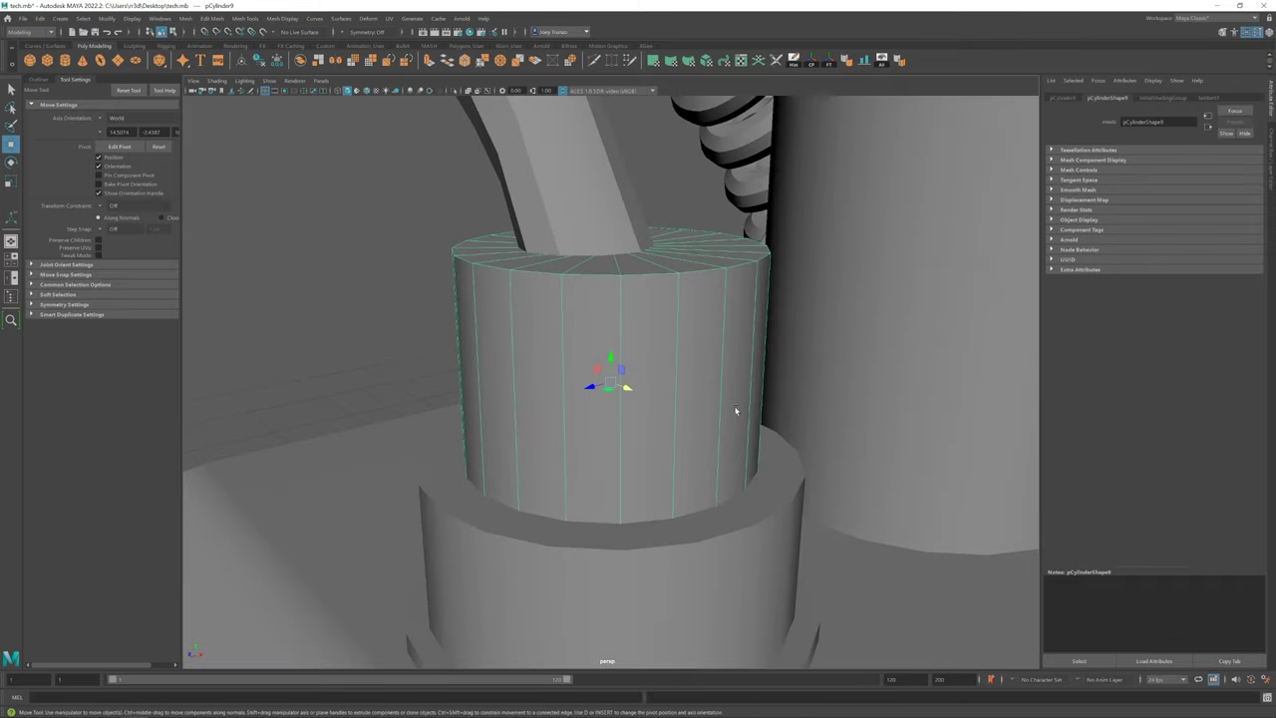
scroll(584, 409, "down", 2)
right_click_drag(584, 410, 584, 431)
mouse_move(584, 431)
left_mouse_down("alt")
mouse_move(566, 429)
mouse_move(598, 419)
mouse_move(544, 407)
mouse_move(416, 224)
mouse_move(476, 379)
mouse_move(606, 432)
left_mouse_up("alt")
key("ctrl+e")
key("r")
key("ctrl+e")
key("w")
Bevel the connector's rim edges with Edit Mesh > Bevel
left_click(606, 431)
scroll(609, 403, "up", 3)
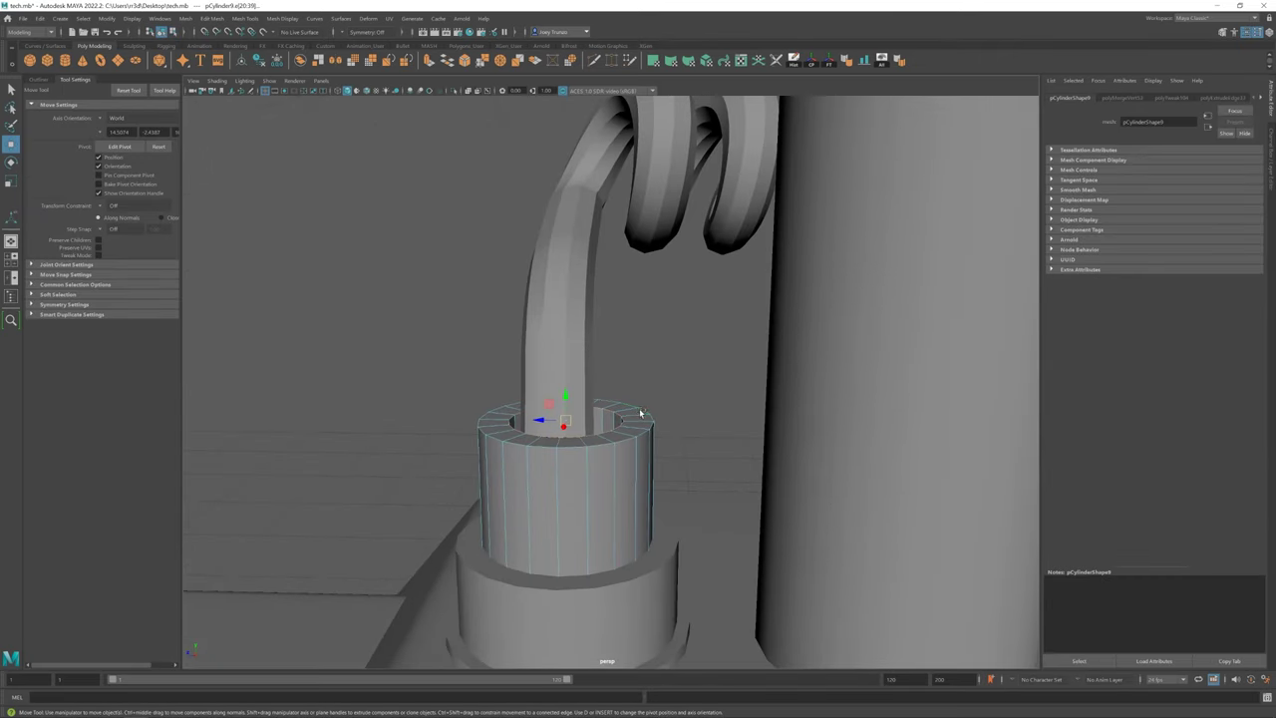
left_click(211, 18)
left_click(231, 50)
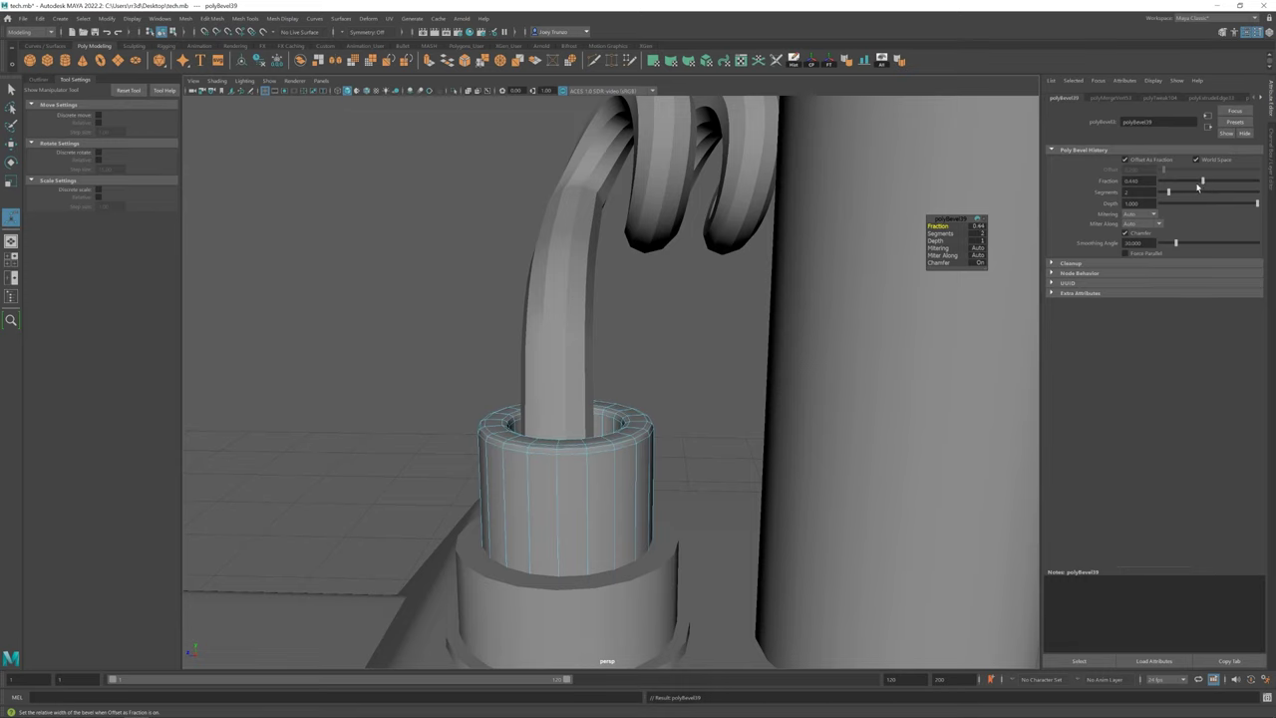
scroll(486, 529, "down", 5)
mouse_move(487, 529)
left_mouse_down("alt")
mouse_move(529, 464)
mouse_move(559, 367)
left_mouse_up("alt")
Select the radio body and switch it to edge editing with the Move tool
left_click(559, 368)
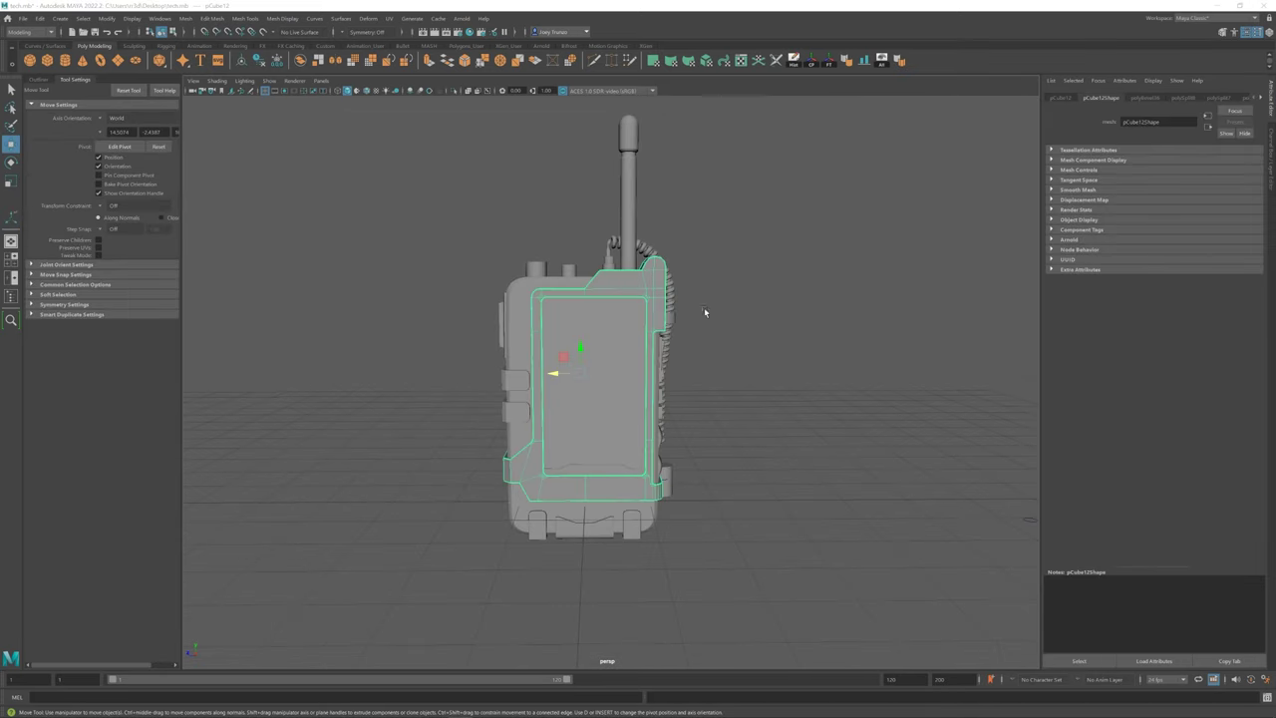
left_click_drag(573, 324, 518, 329, "alt")
left_click_drag(684, 194, 570, 285)
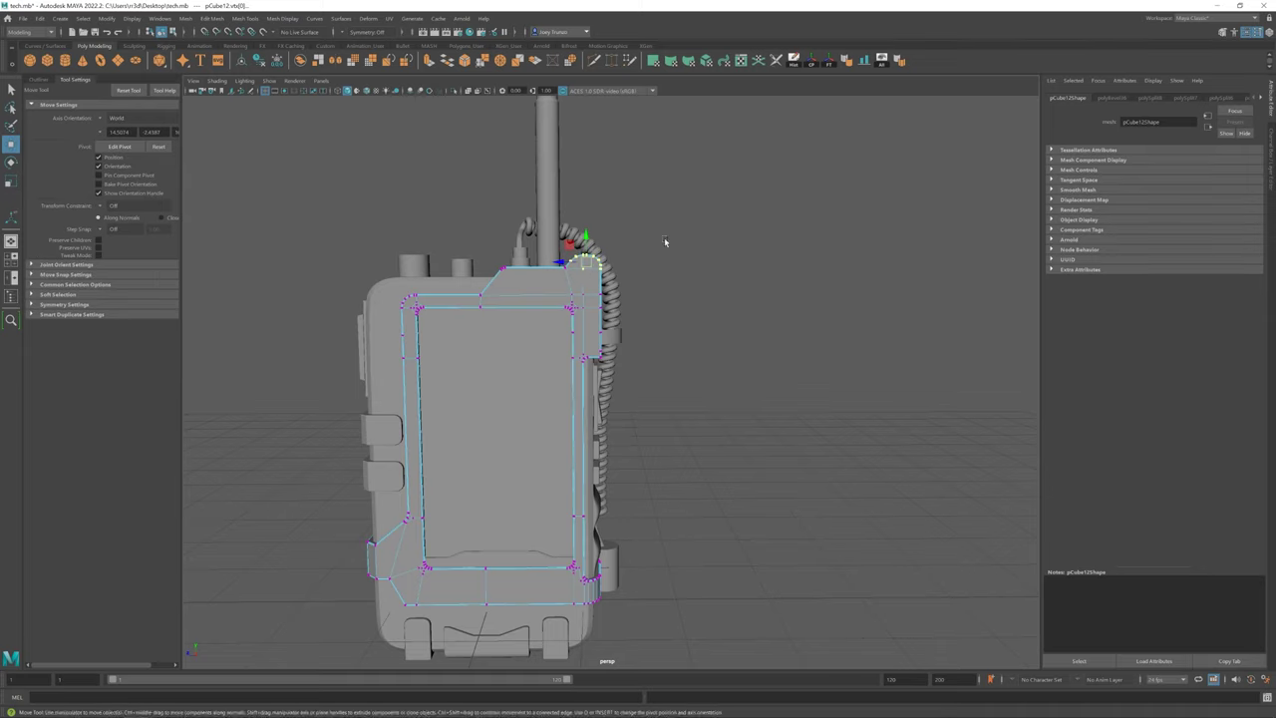
left_click(661, 313)
scroll(643, 292, "up", 4)
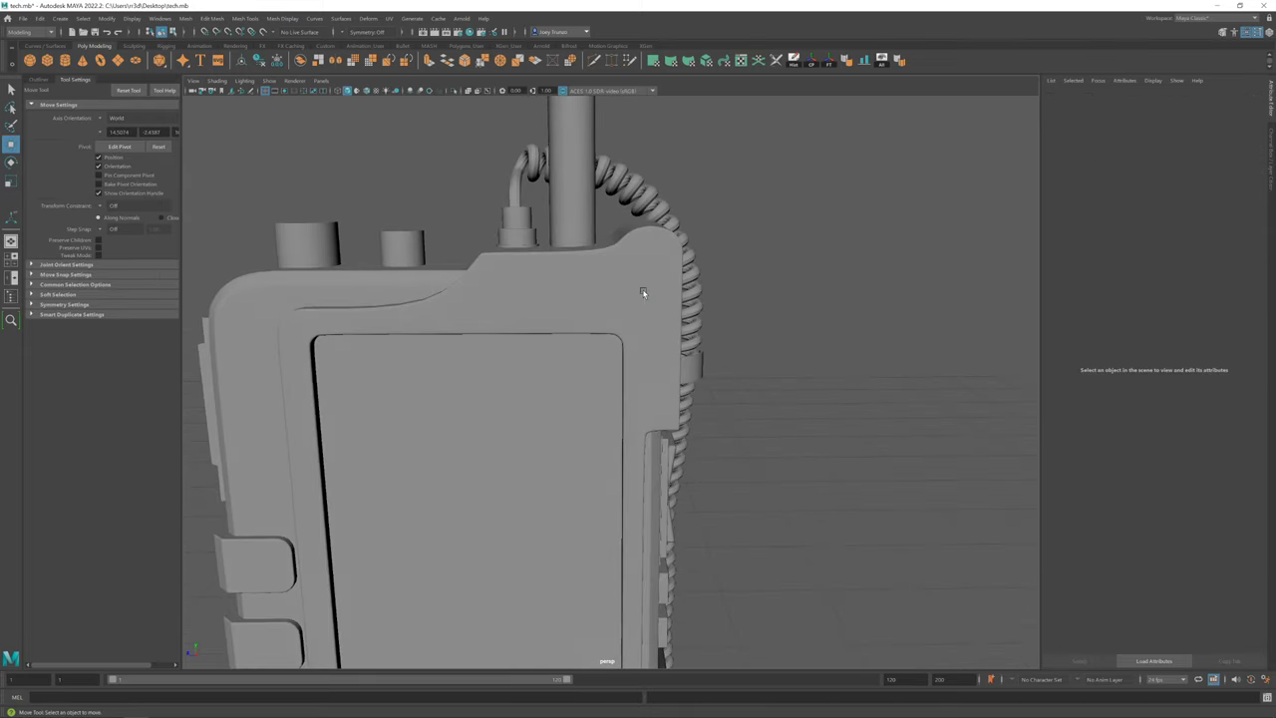
left_click(643, 292)
mouse_move(643, 292)
left_mouse_down("alt")
mouse_move(612, 305)
mouse_move(569, 250)
mouse_move(567, 289)
left_mouse_up("alt")
key("F10")
key("q")
key("w")
Bevel the edge at the body's top-right corner
left_click(569, 250)
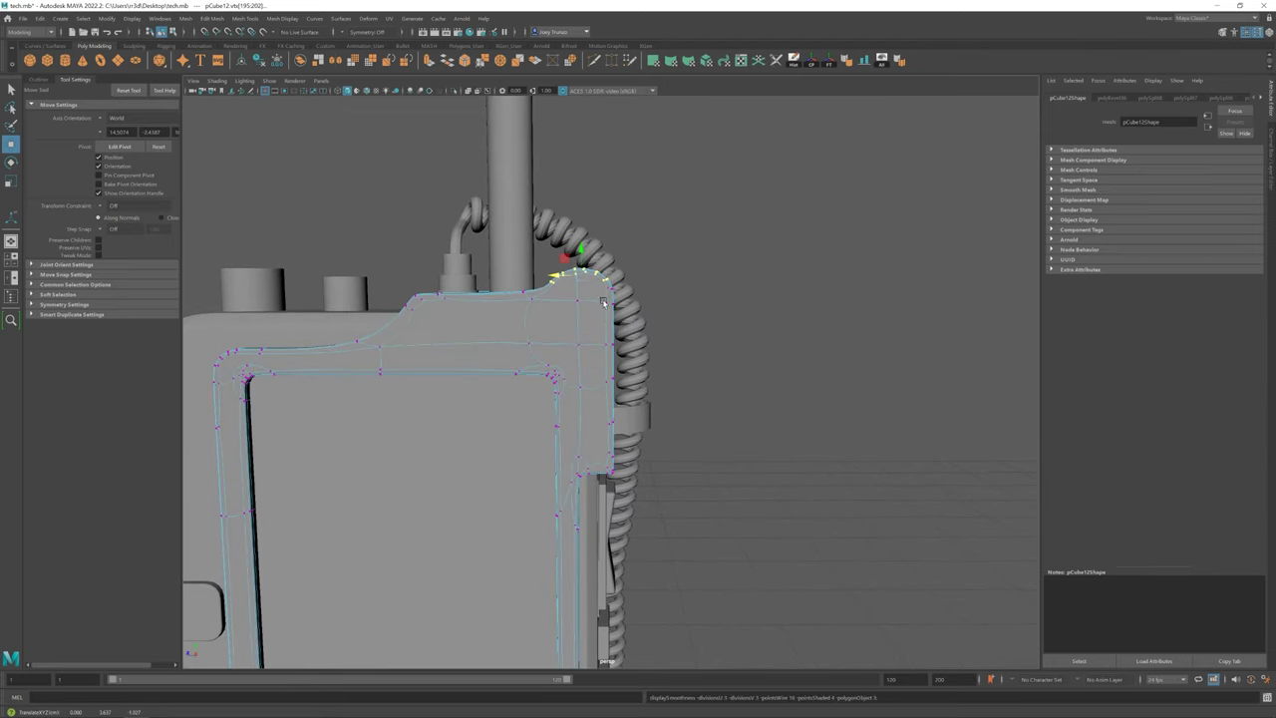
scroll(601, 373, "down", 5)
scroll(579, 356, "up", 4)
scroll(588, 312, "up", 3)
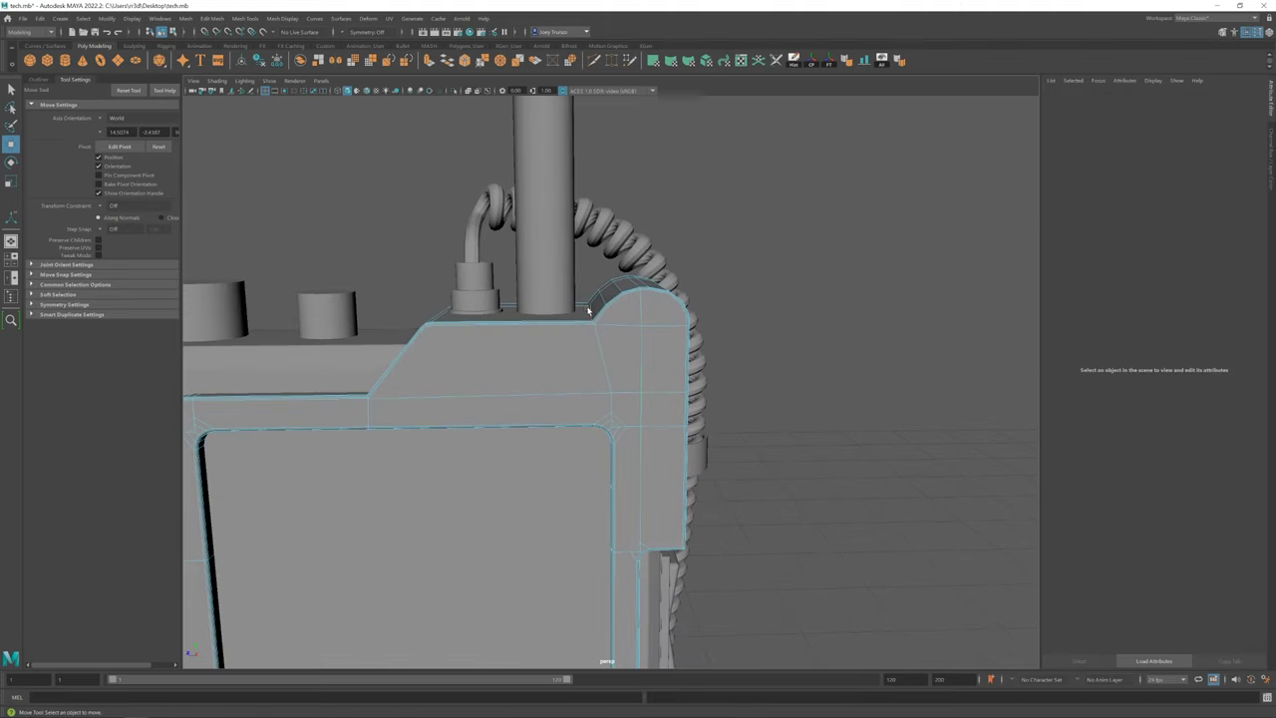
key("ctrl+b")
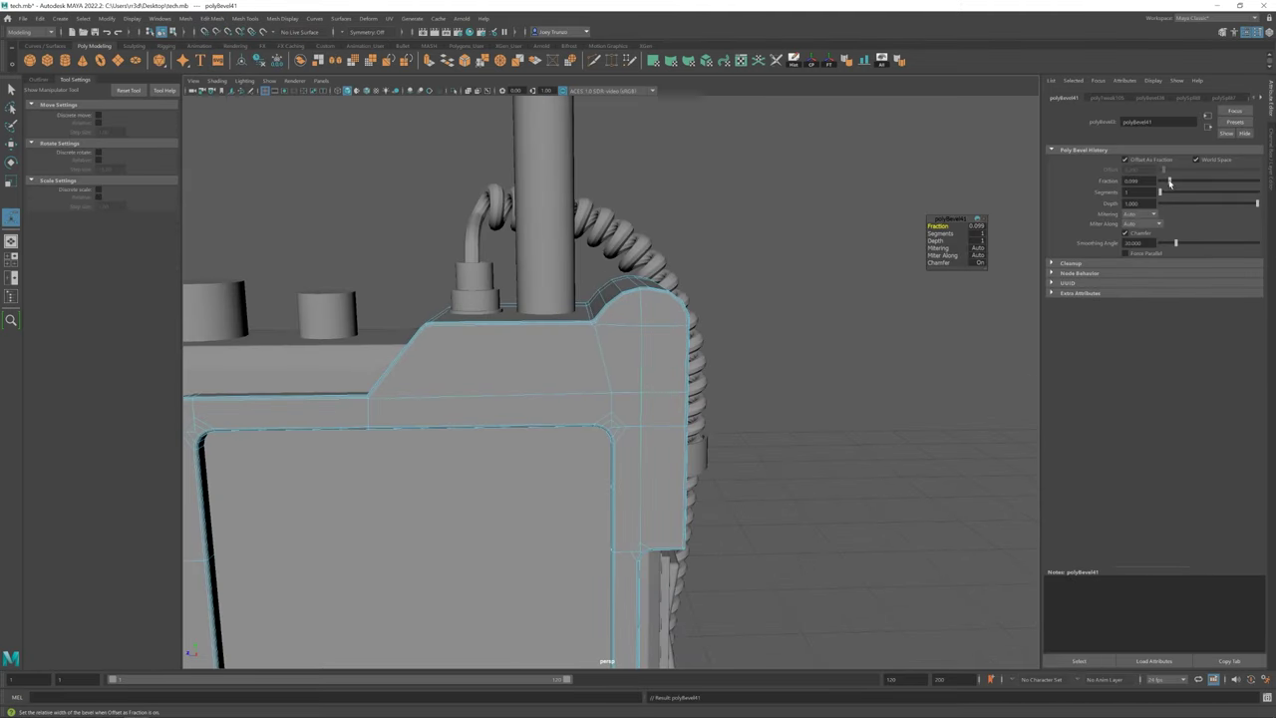
Select the body's top-corner vertices along the arc and move them to round the shoulder
key("q")
scroll(698, 399, "down", 5)
scroll(829, 555, "up", 4)
left_click(621, 362)
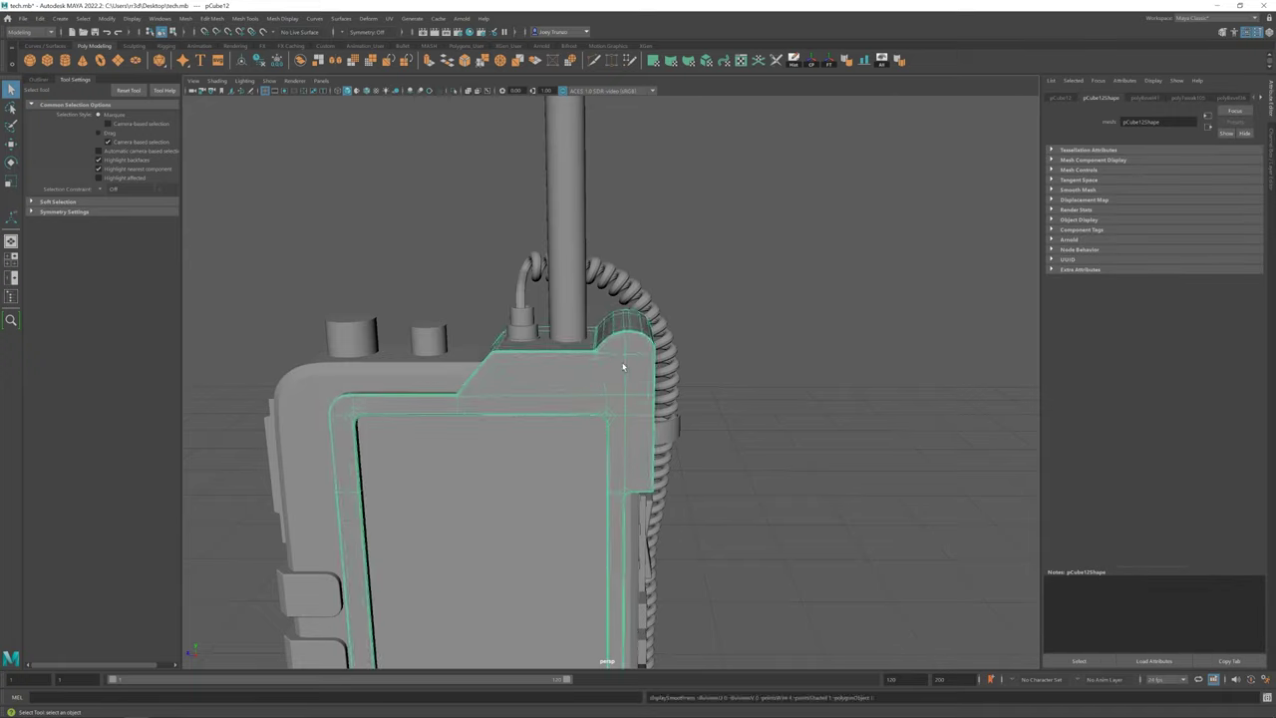
scroll(607, 333, "up", 2)
key("F9")
left_click_drag(607, 334, 598, 319, "alt")
left_click_drag(563, 254, 643, 294)
key("w")
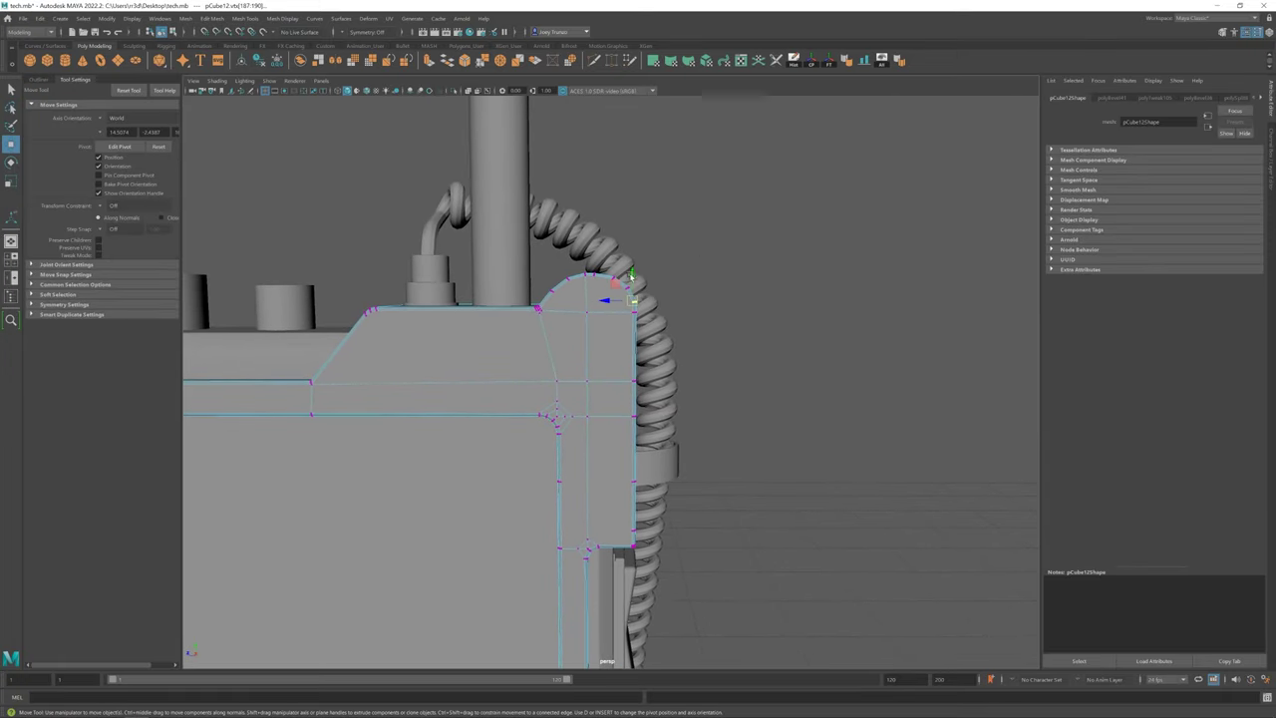
mouse_move(549, 306)
left_mouse_down("alt")
mouse_move(618, 299)
mouse_move(566, 289)
mouse_move(638, 299)
left_mouse_up("alt")
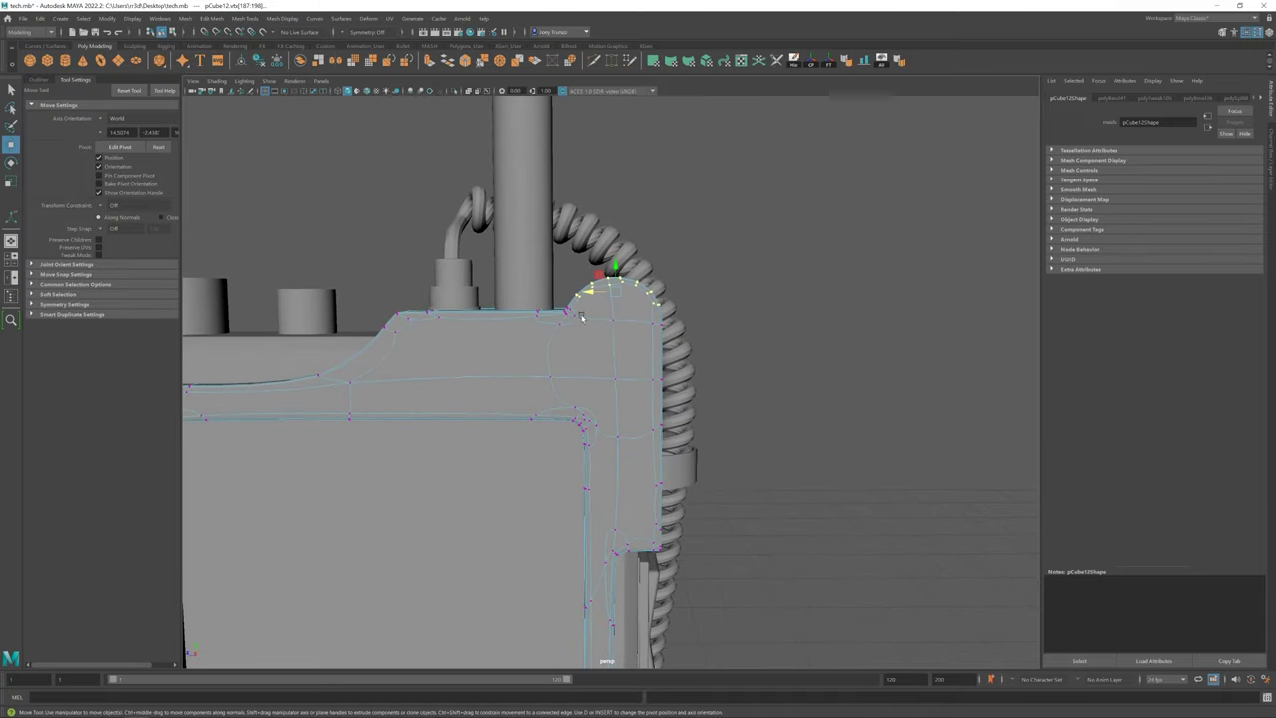
Adjust a single corner vertex and orbit around the radio to check the rounded shape
left_click_drag(753, 243, 593, 366)
left_click(555, 304)
mouse_move(559, 304)
left_mouse_down("alt")
mouse_move(384, 328)
mouse_move(604, 342)
mouse_move(584, 257)
mouse_move(648, 365)
mouse_move(587, 367)
left_mouse_up("alt")
right_click_drag(587, 367, 528, 441, "alt")
Select the front panel mesh and view it straight on and at three-quarter angle
left_click_drag(527, 442, 550, 444, "alt")
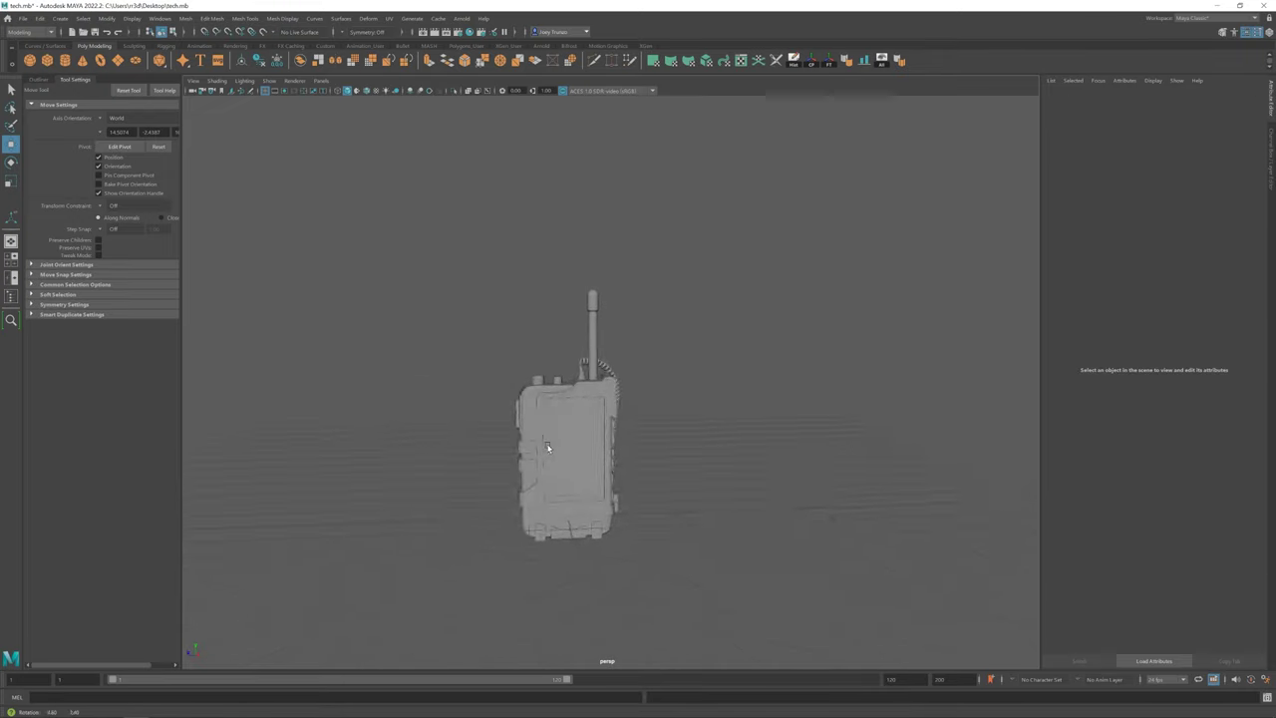
right_click_drag(549, 445, 578, 419, "alt")
mouse_move(578, 419)
left_mouse_down("alt")
mouse_move(558, 409)
mouse_move(572, 400)
left_mouse_up("alt")
left_click(572, 399)
mouse_move(572, 400)
right_mouse_down("alt")
mouse_move(755, 455)
mouse_move(521, 452)
right_mouse_up("alt")
left_click_drag(522, 452, 641, 446, "alt")
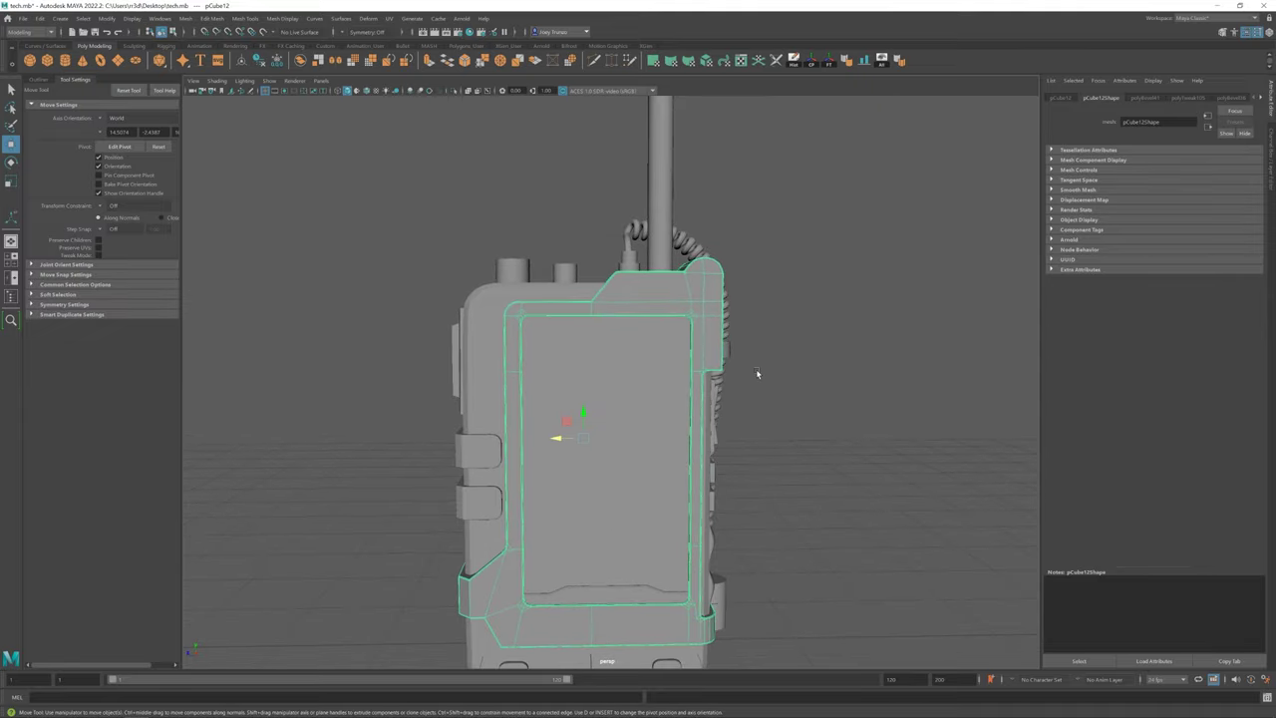
mouse_move(831, 377)
left_mouse_down("alt")
mouse_move(652, 388)
mouse_move(781, 378)
mouse_move(652, 399)
mouse_move(685, 402)
mouse_move(564, 369)
mouse_move(747, 505)
mouse_move(589, 236)
mouse_move(698, 455)
mouse_move(632, 448)
mouse_move(648, 407)
mouse_move(601, 418)
mouse_move(681, 421)
left_mouse_up("alt")
Scale the front panel, then select the thin plate on the radio's left side
left_click(781, 379)
left_click(643, 391)
key("r")
left_click(747, 505)
left_click_drag(593, 402, 472, 361, "alt")
left_click(519, 375)
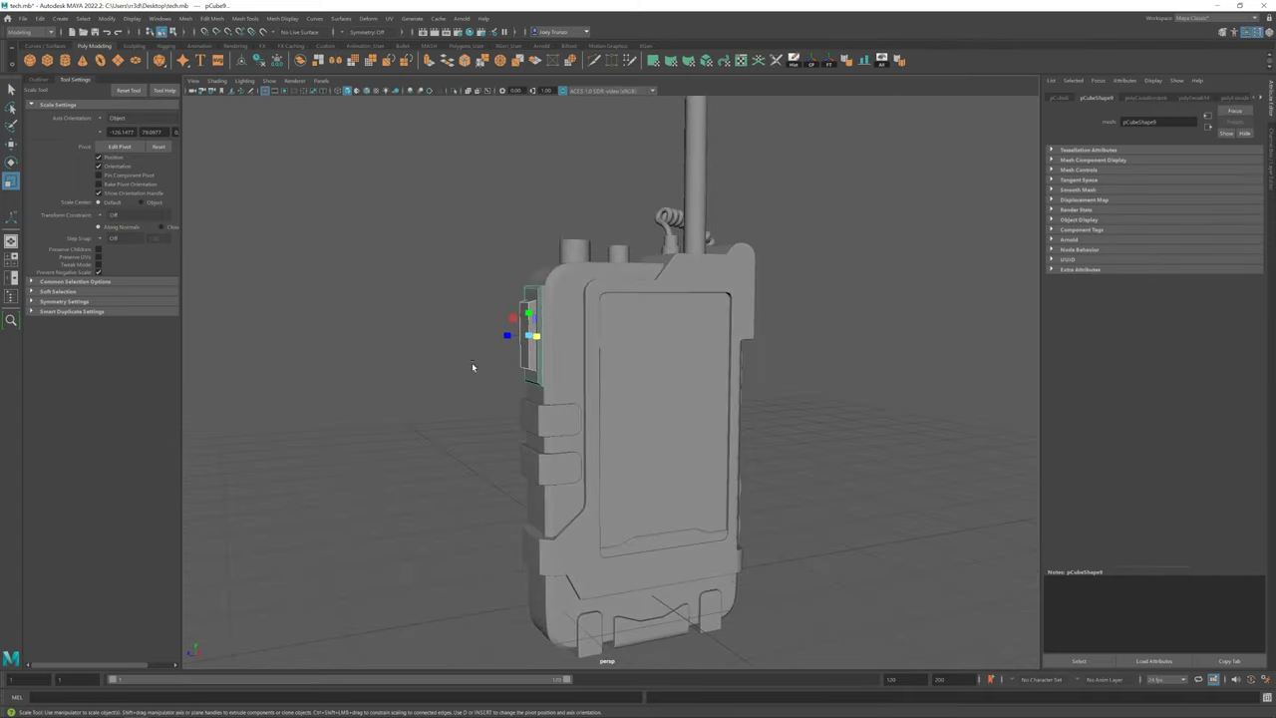
Bevel the inset face on the left side plate
left_click(528, 334)
mouse_move(535, 335)
left_mouse_down("alt")
mouse_move(525, 375)
mouse_move(514, 371)
left_mouse_up("alt")
key("w")
left_click(445, 320)
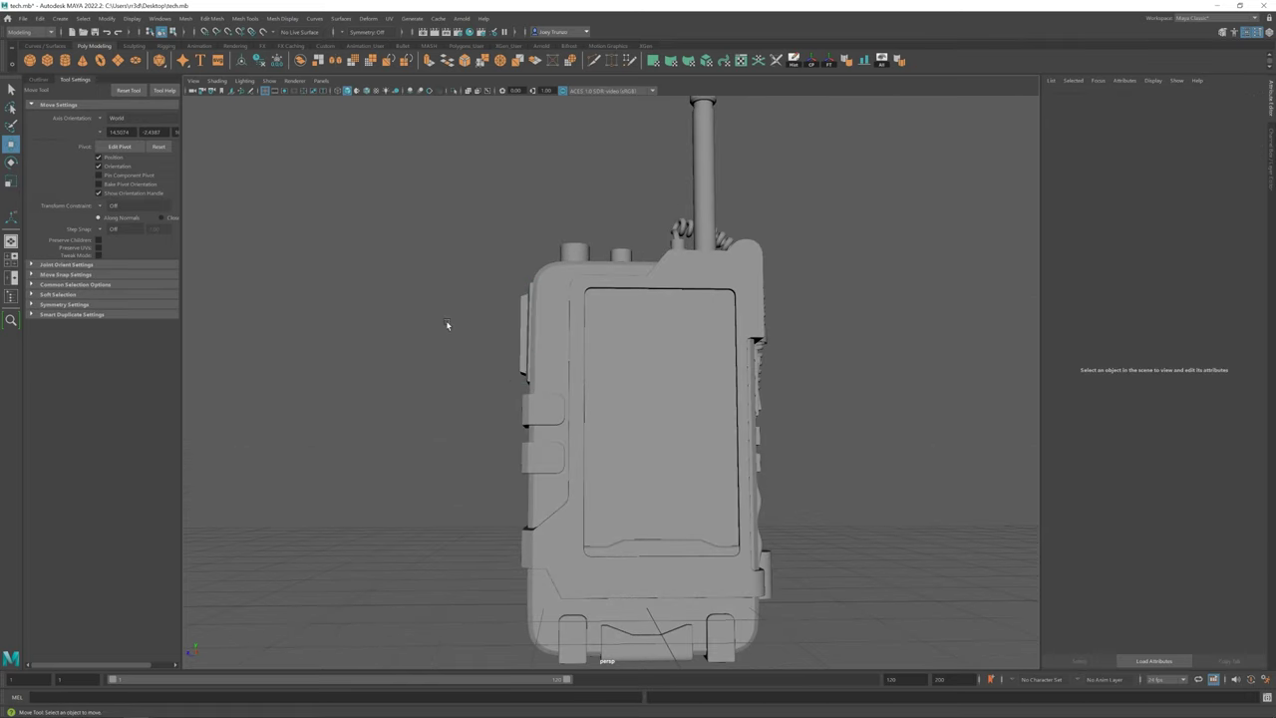
mouse_move(445, 320)
left_mouse_down("alt")
mouse_move(584, 386)
mouse_move(515, 328)
left_mouse_up("alt")
left_click(503, 363)
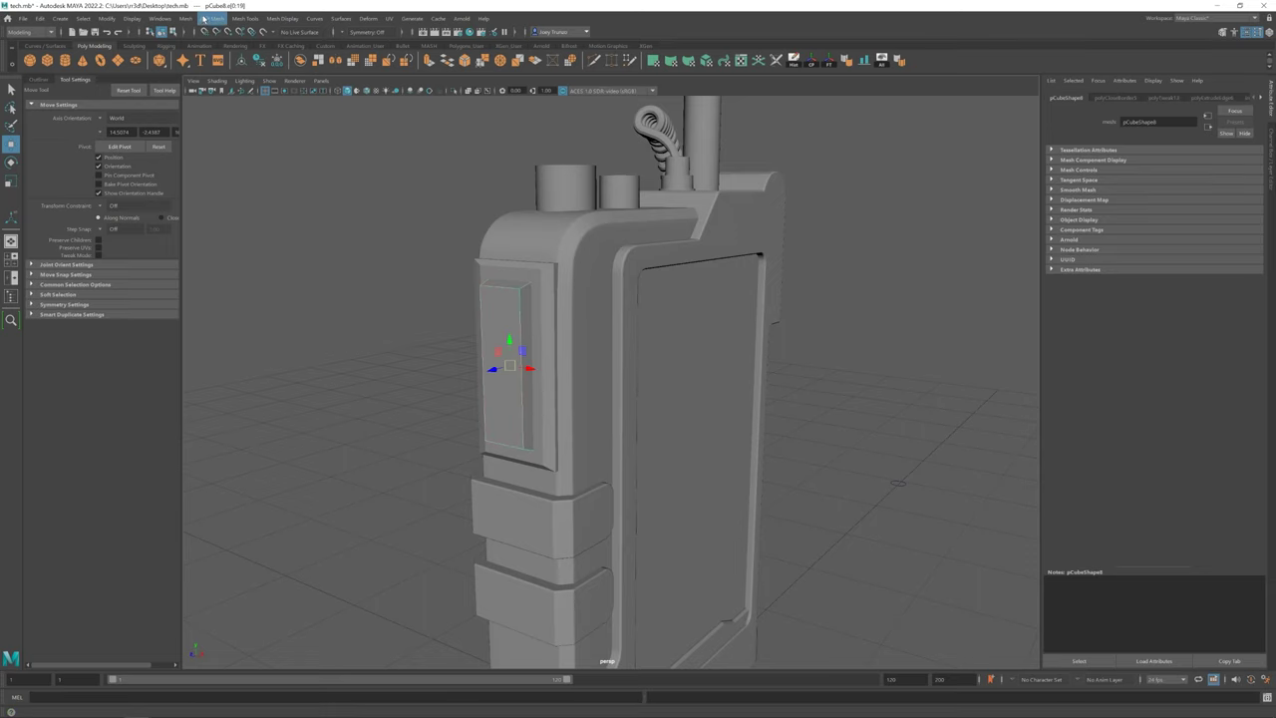
key("ctrl+b")
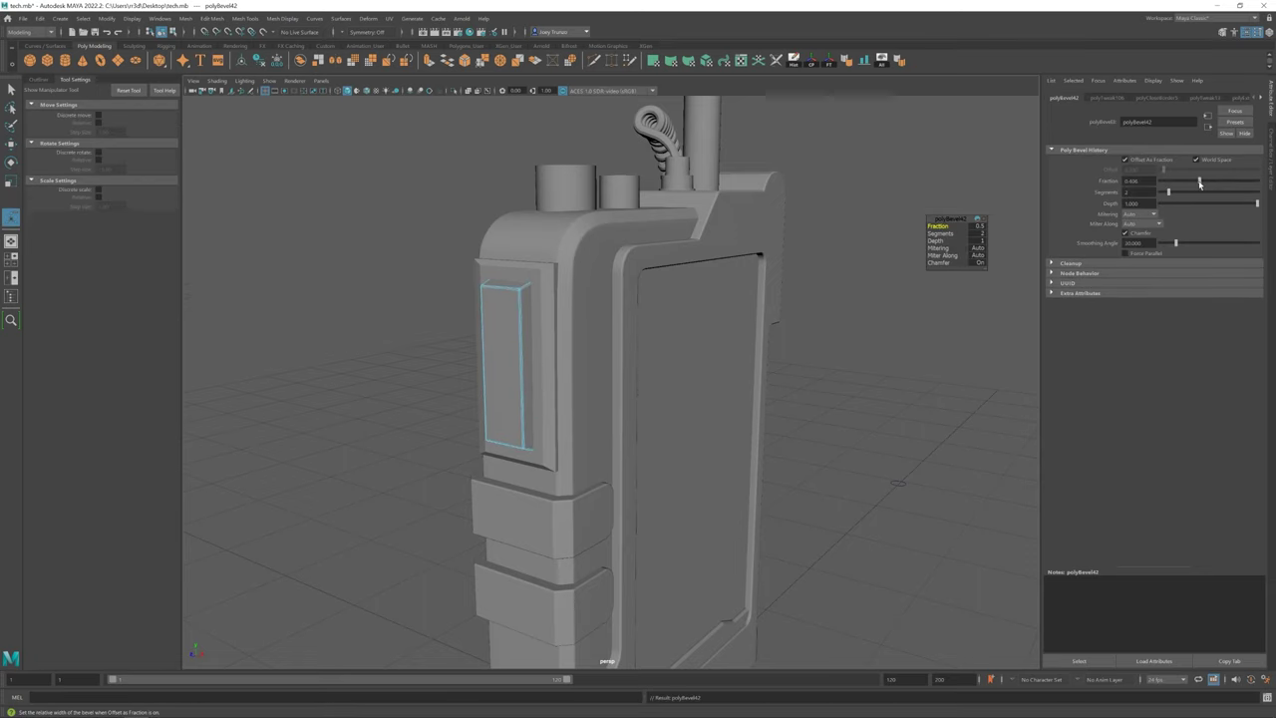
key("w")
Bevel the side panel's edges with Edit Mesh > Bevel
left_click(894, 256)
mouse_move(894, 256)
left_mouse_down("alt")
mouse_move(619, 381)
mouse_move(620, 407)
left_mouse_up("alt")
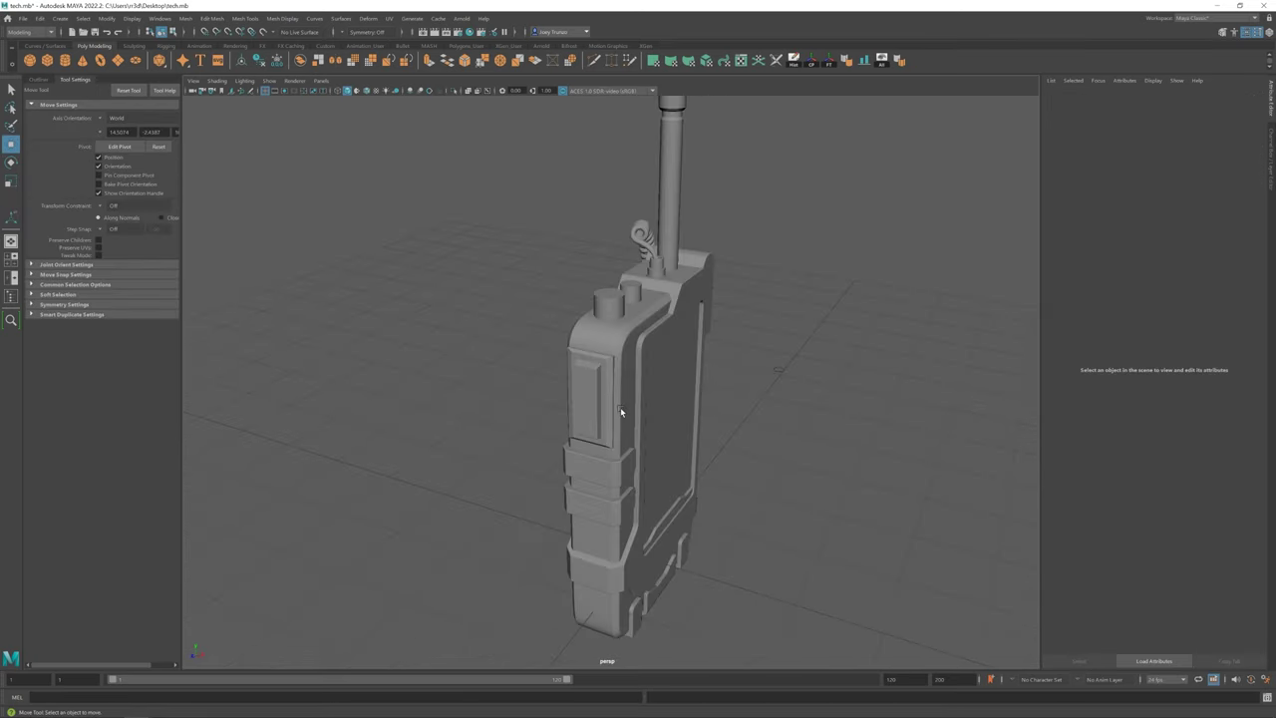
left_click(620, 407)
scroll(620, 407, "up", 3)
right_click_drag(556, 421, 555, 394)
scroll(556, 394, "up", 3)
left_click(457, 282)
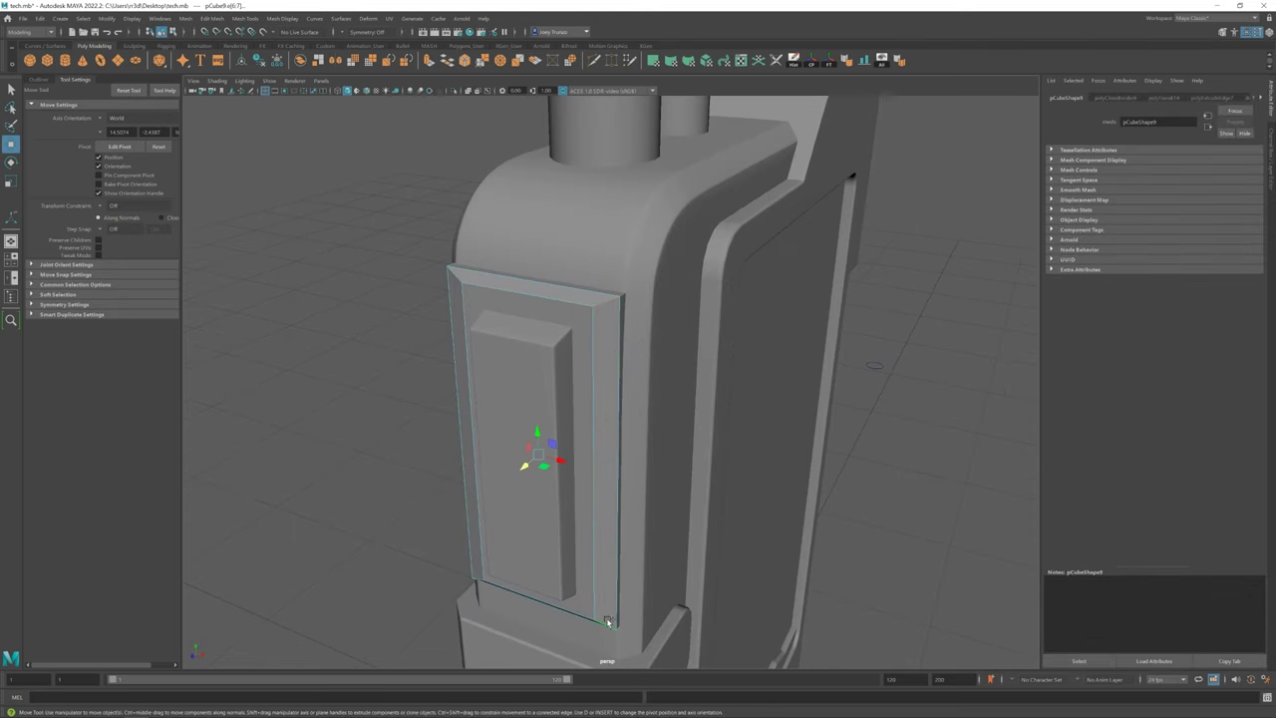
left_click(199, 17)
left_click(228, 47)
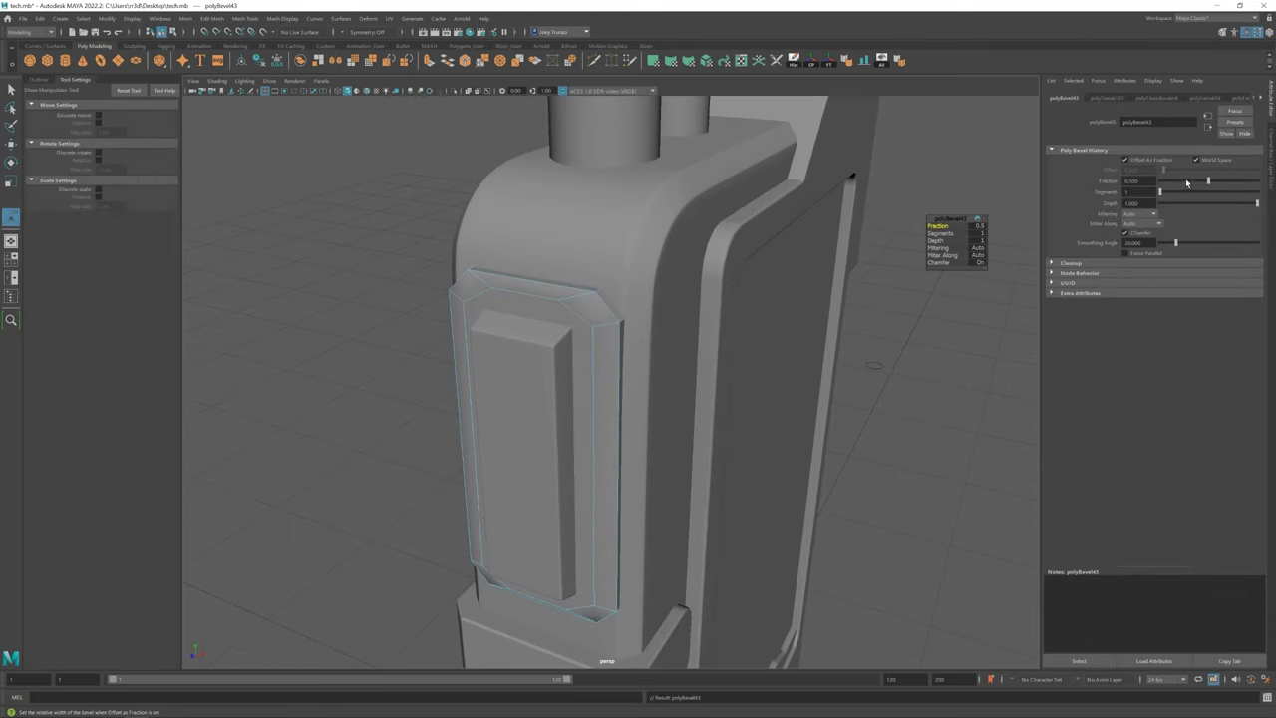
key("w")
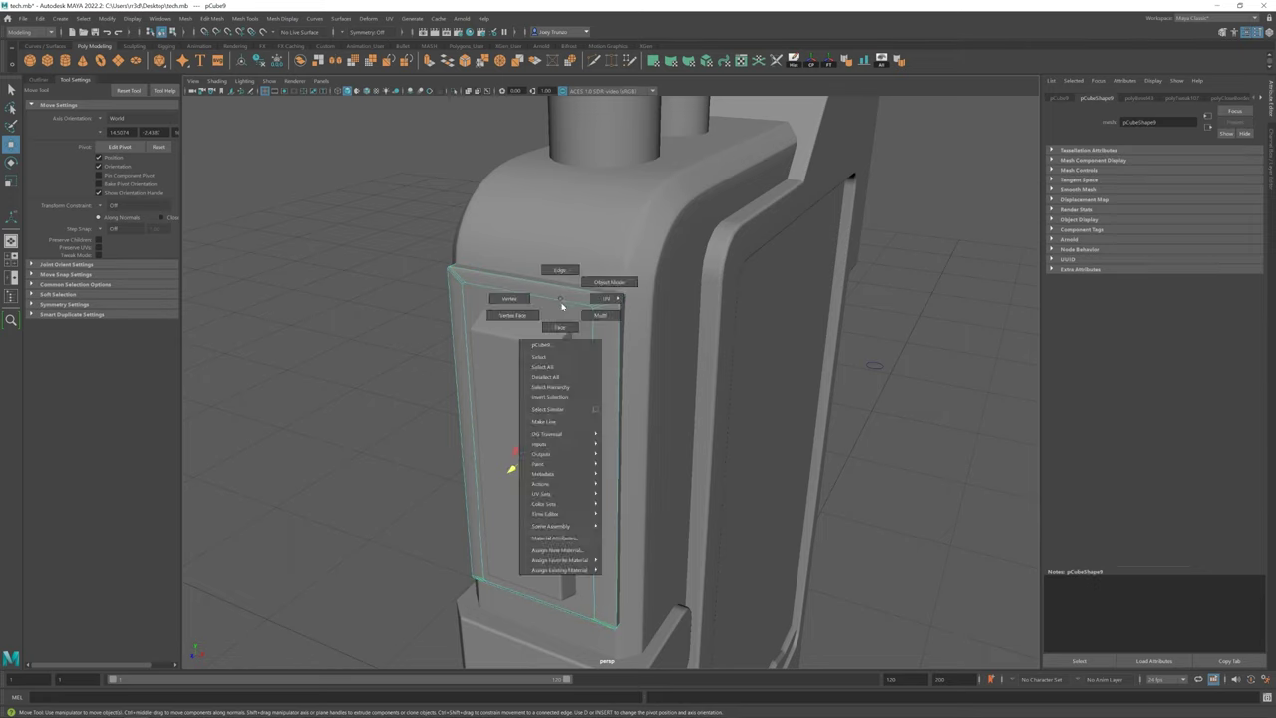
Extrude the side panel's border edges twice, scaling and moving them into a raised rim
right_click_drag(569, 299, 588, 239)
scroll(566, 284, "down", 2)
scroll(588, 299, "down", 5)
left_click_drag(588, 319, 590, 370, "alt")
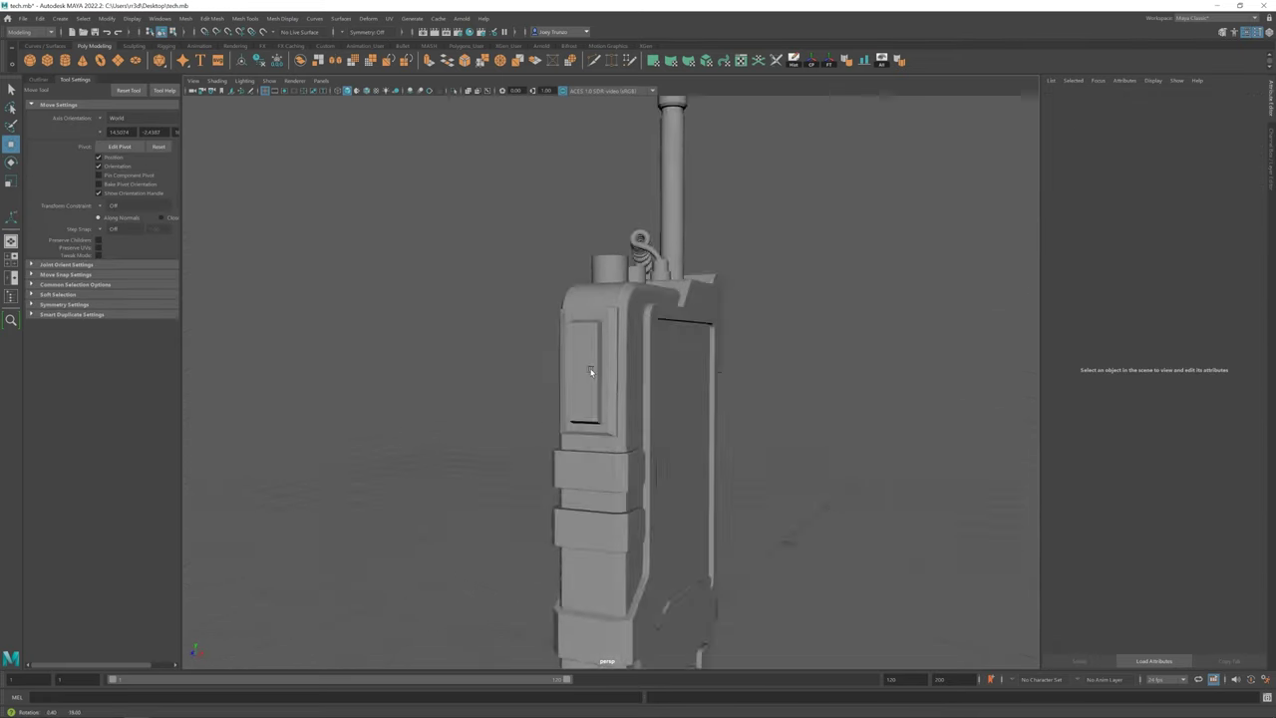
scroll(590, 371, "up", 2)
scroll(577, 372, "up", 3)
scroll(577, 369, "down", 4)
scroll(577, 365, "up", 4)
left_click(577, 365)
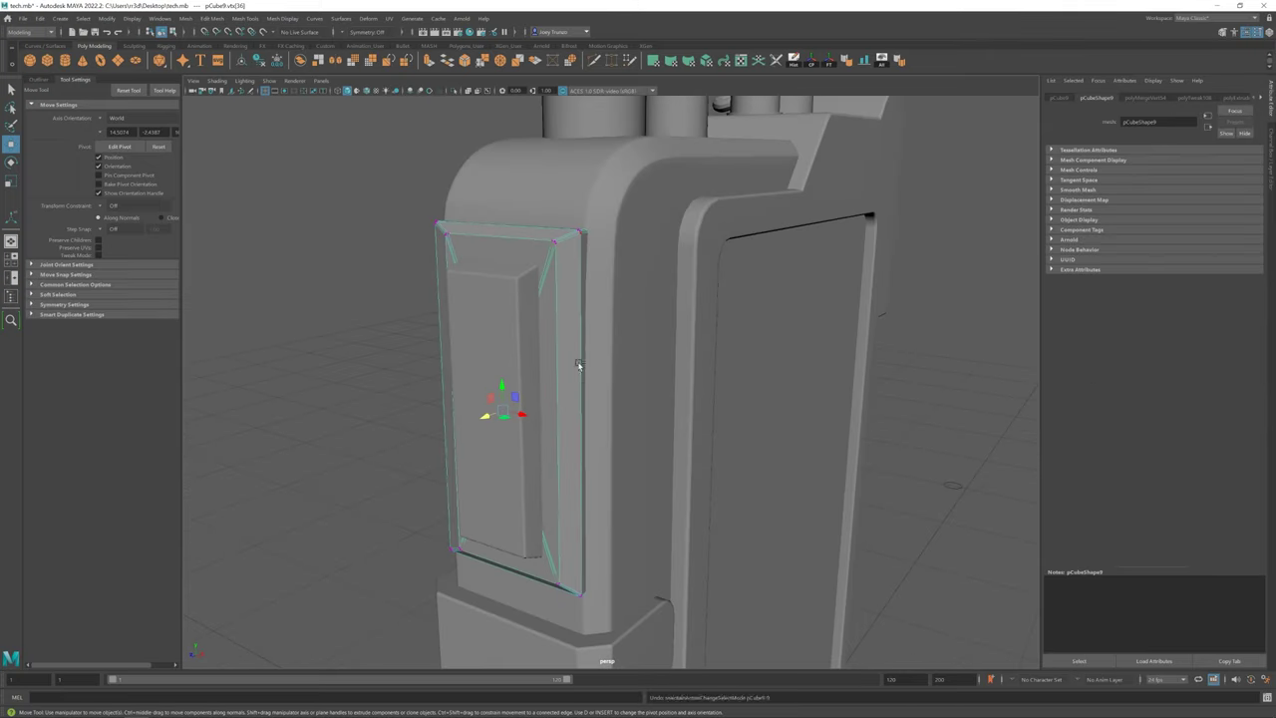
key("ctrl+e")
key("r")
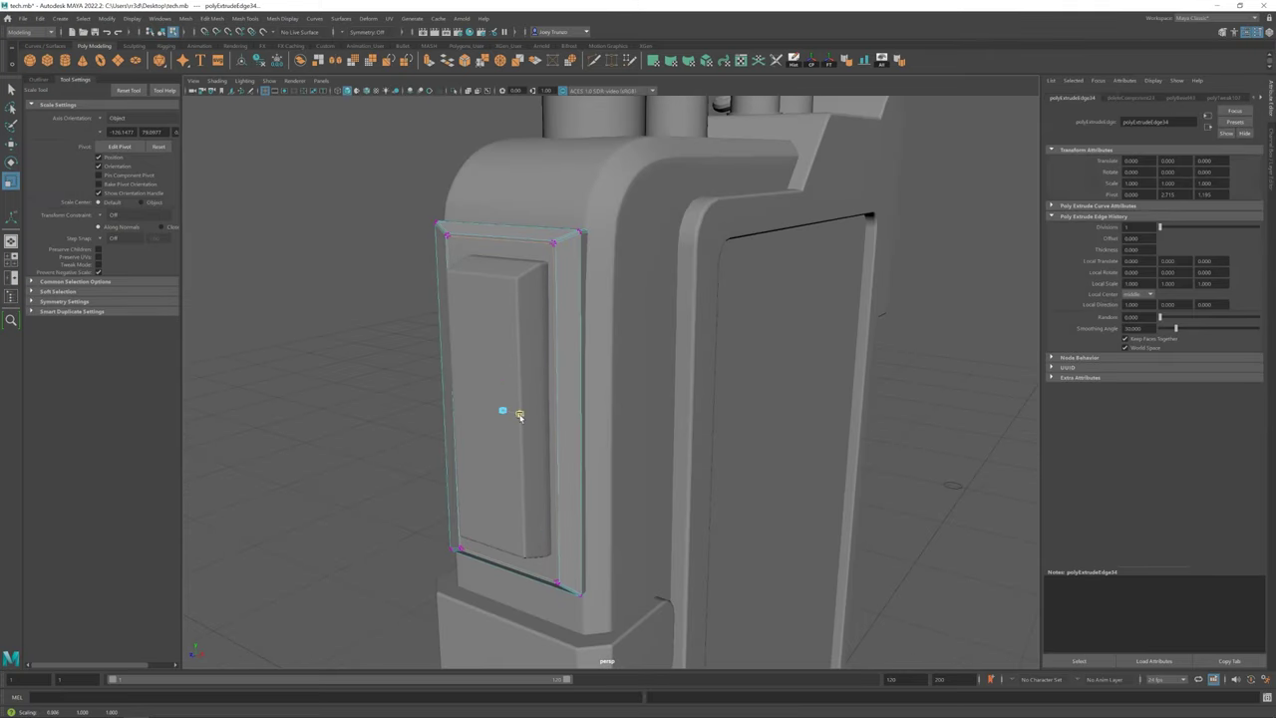
key("ctrl+e")
key("w")
Return to object mode, deselect, and frame the whole radio to review the rim
left_click_drag(526, 419, 439, 433, "alt")
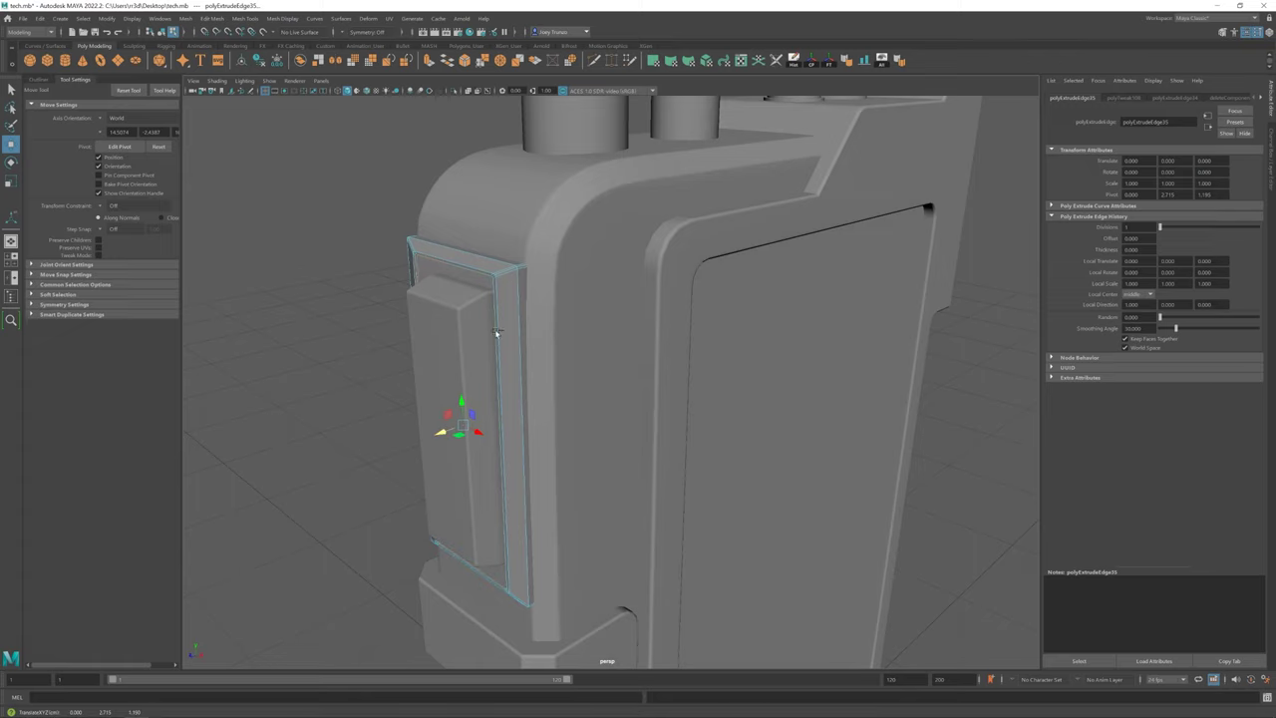
key("F8")
left_click(305, 229)
key("f")
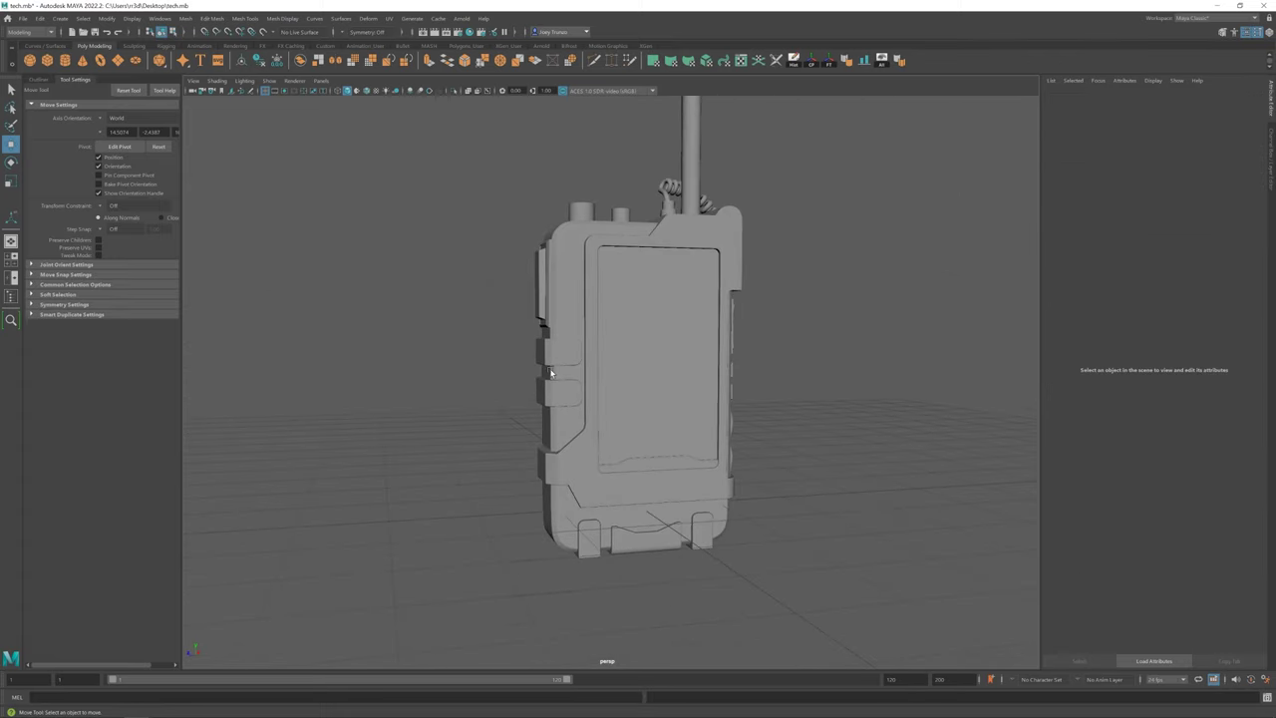
mouse_move(549, 372)
left_mouse_down("alt")
mouse_move(612, 404)
mouse_move(542, 369)
mouse_move(532, 402)
left_mouse_up("alt")
Move the small cylinder up into the radio's front, rotate it flat into a disc and scale it
scroll(532, 402, "up", 3)
left_click(526, 327)
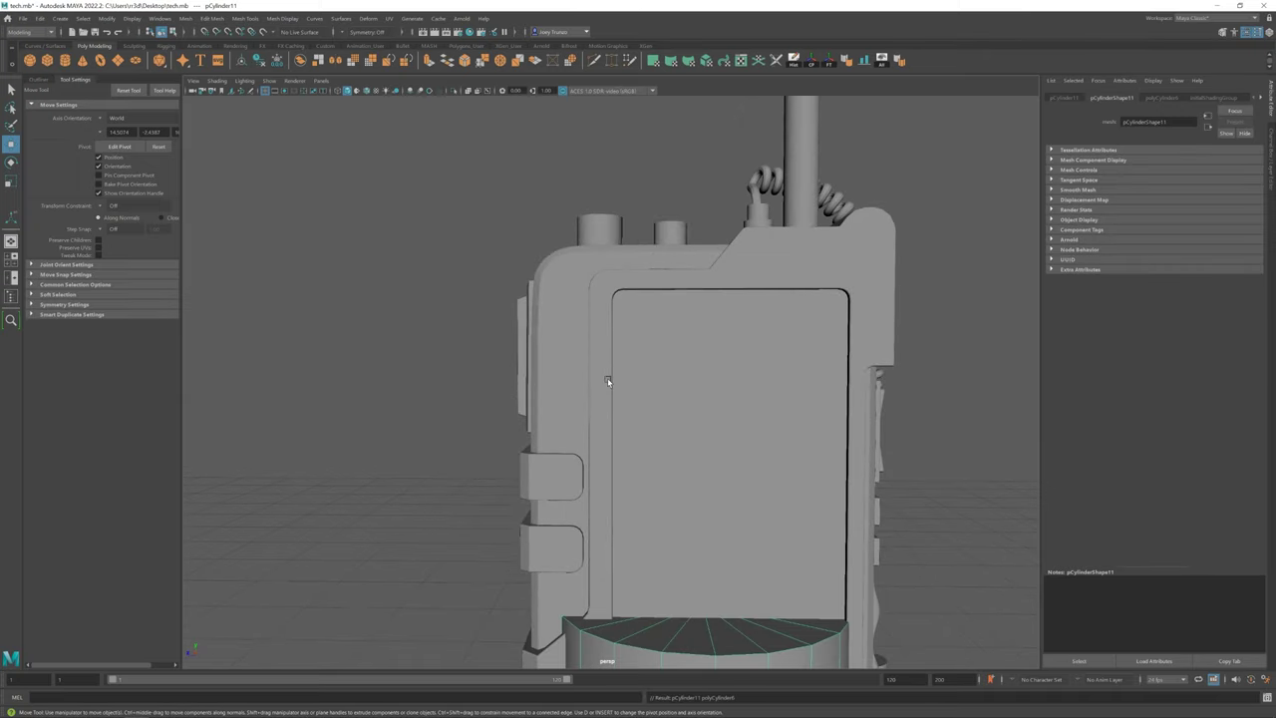
middle_click_drag(608, 381, 675, 456)
key("e")
mouse_move(698, 470)
left_mouse_down("alt")
mouse_move(678, 429)
mouse_move(688, 443)
mouse_move(498, 446)
mouse_move(655, 452)
mouse_move(609, 457)
left_mouse_up("alt")
key("w")
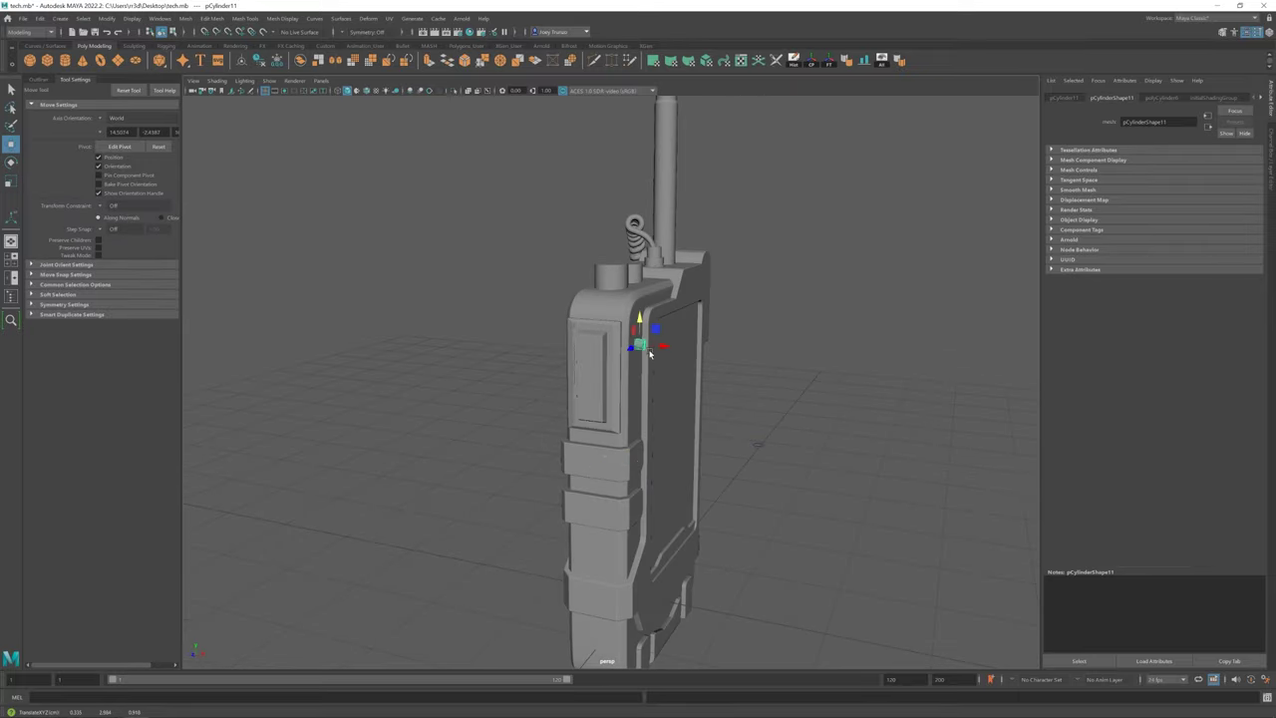
scroll(649, 353, "up", 5)
key("r")
mouse_move(620, 384)
left_mouse_down("alt")
mouse_move(691, 415)
mouse_move(612, 379)
mouse_move(655, 412)
left_mouse_up("alt")
key("w")
From a front view with wireframe on shaded, isolate the two small discs and select the upper disc's faces
left_click(766, 467)
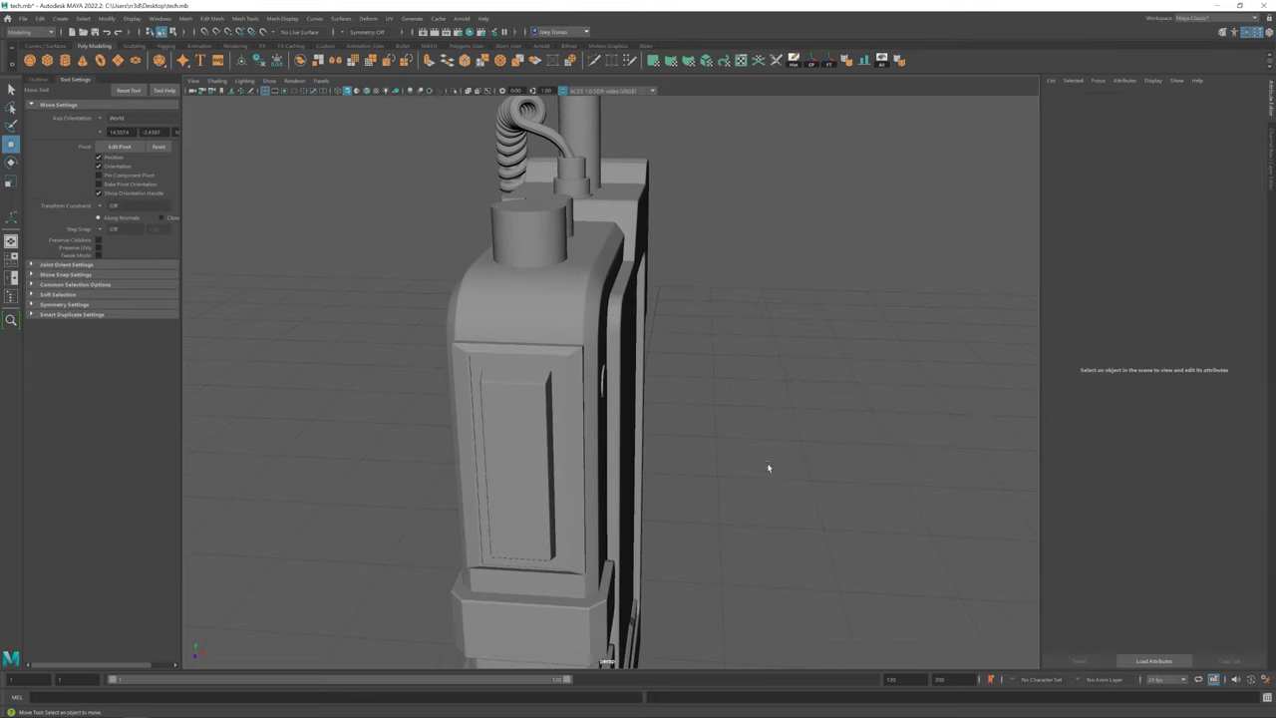
left_click_drag(766, 468, 598, 349, "alt")
left_click(366, 91)
scroll(572, 322, "up", 4)
left_click(573, 322)
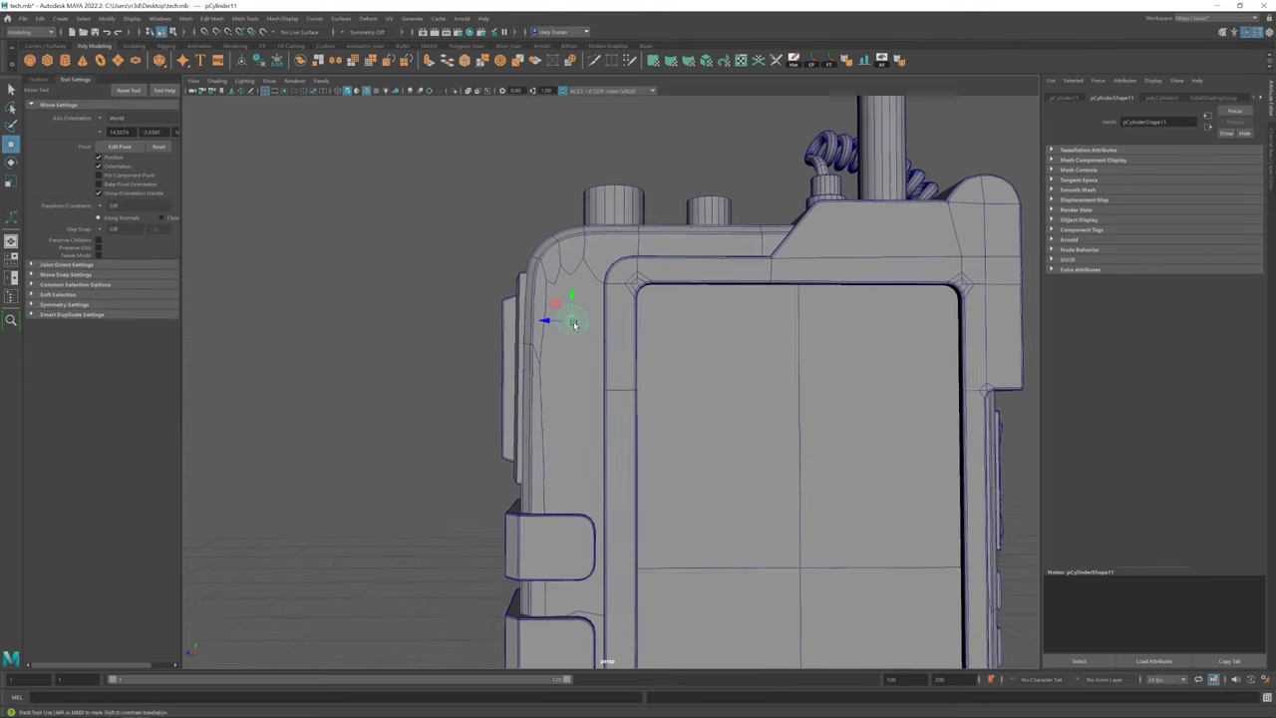
scroll(575, 327, "up", 2)
left_click_drag(565, 315, 571, 315, "alt")
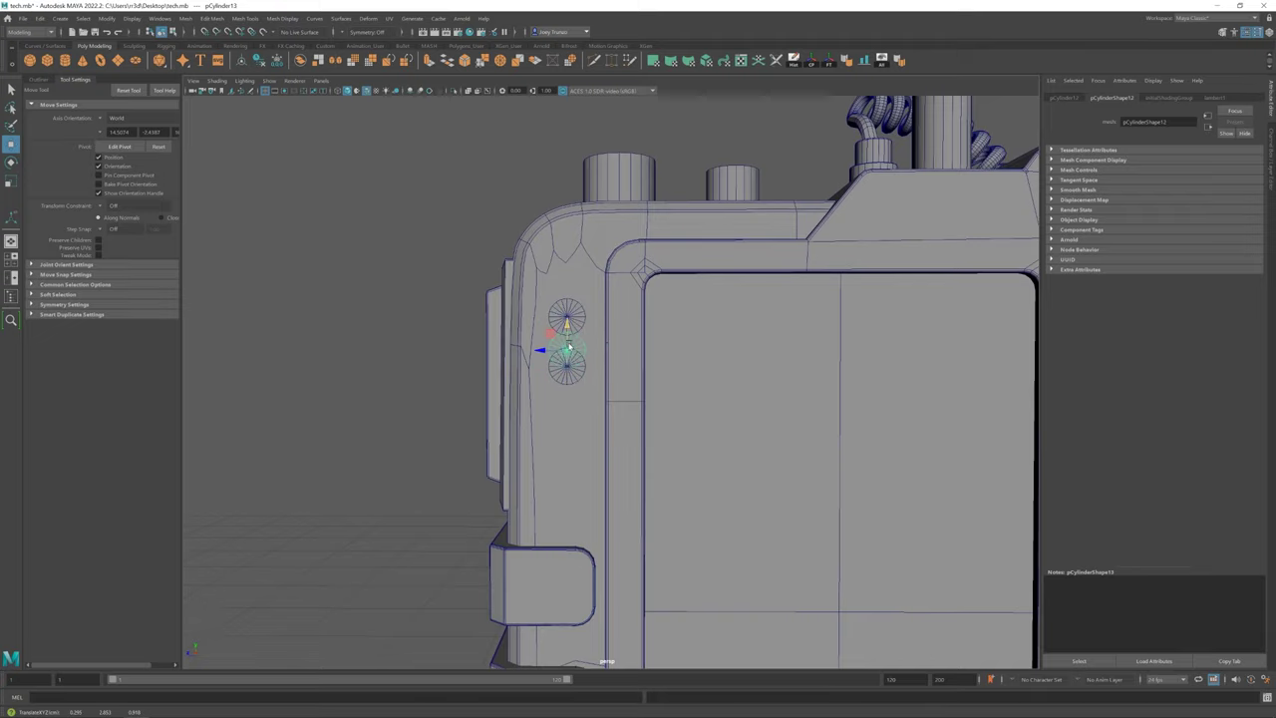
left_click(576, 322, "shift")
left_click(453, 90)
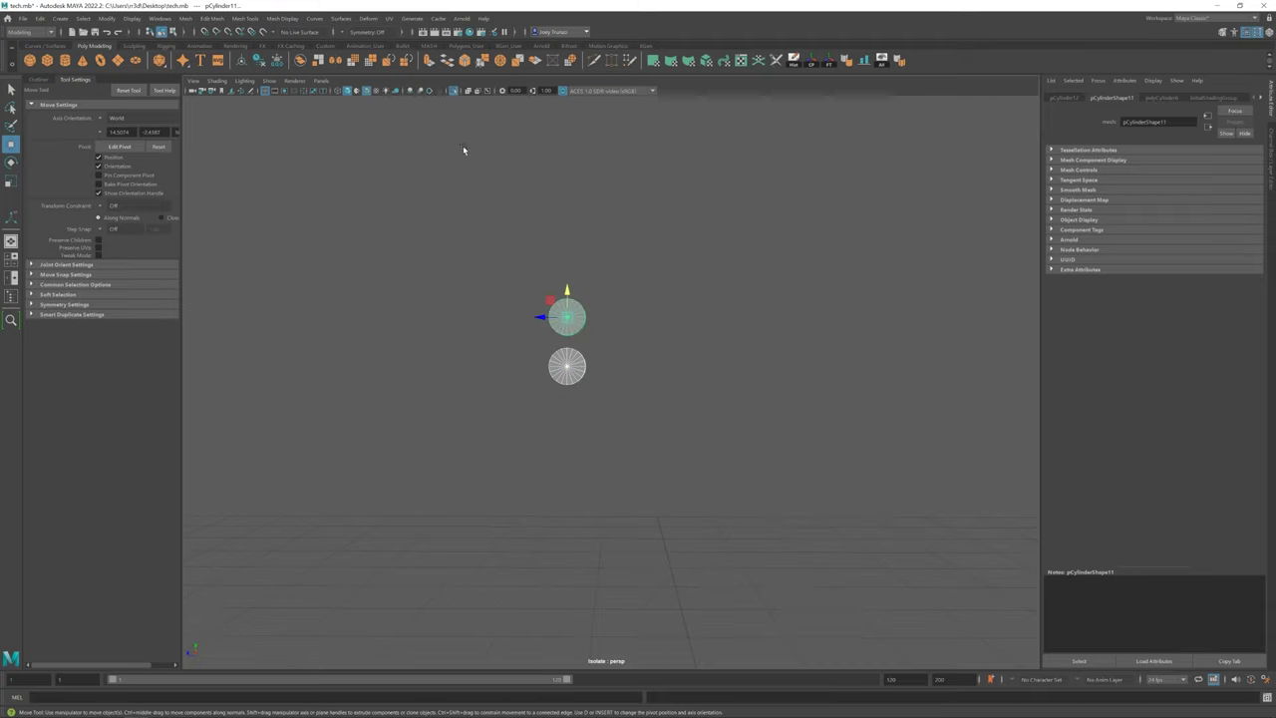
left_click(549, 322)
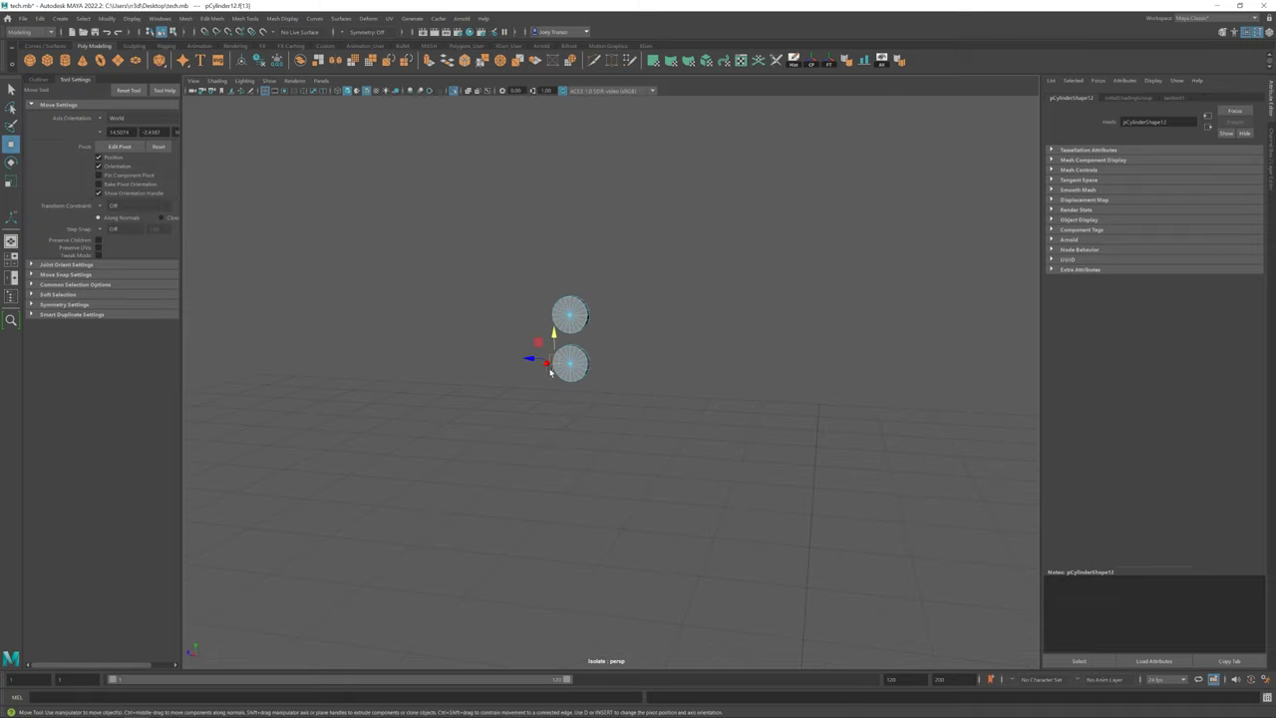
Delete half of the discs' faces to leave half-round caps, then show the full model again
left_click(631, 298)
left_click(573, 361)
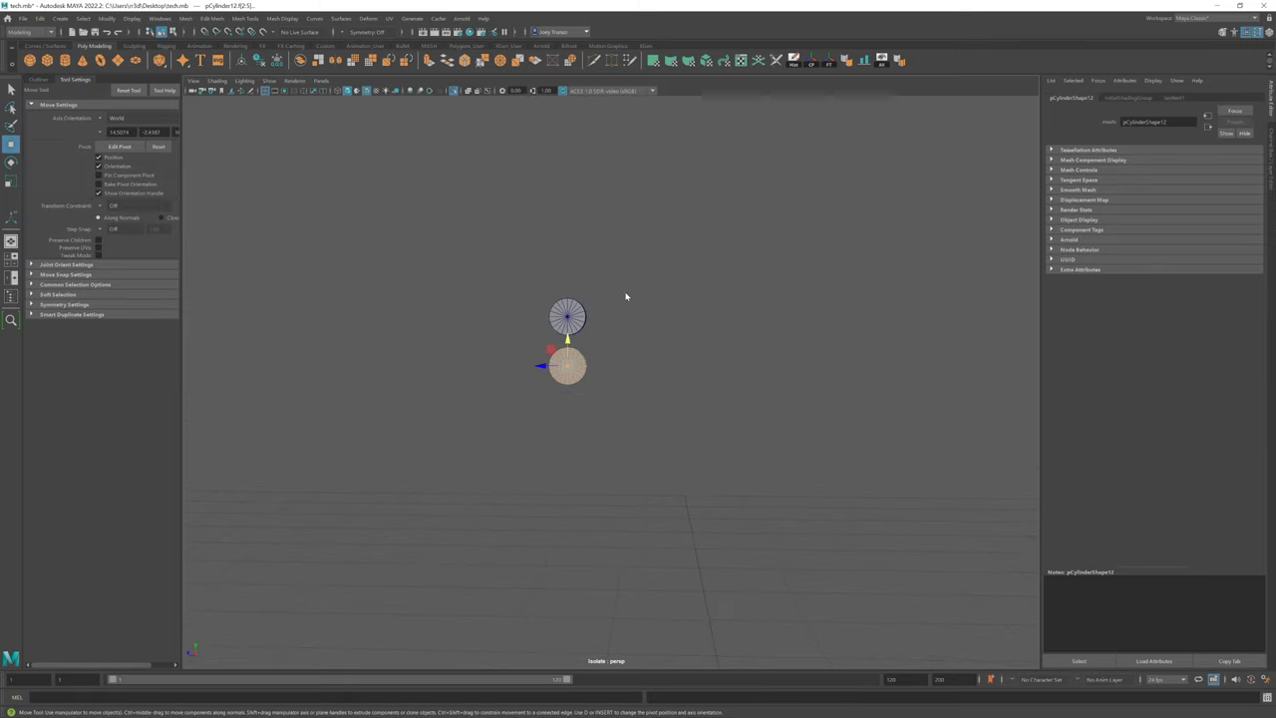
left_click_drag(628, 296, 584, 344, "alt")
mouse_move(601, 363)
right_mouse_down()
mouse_move(613, 317)
mouse_move(595, 324)
right_mouse_up()
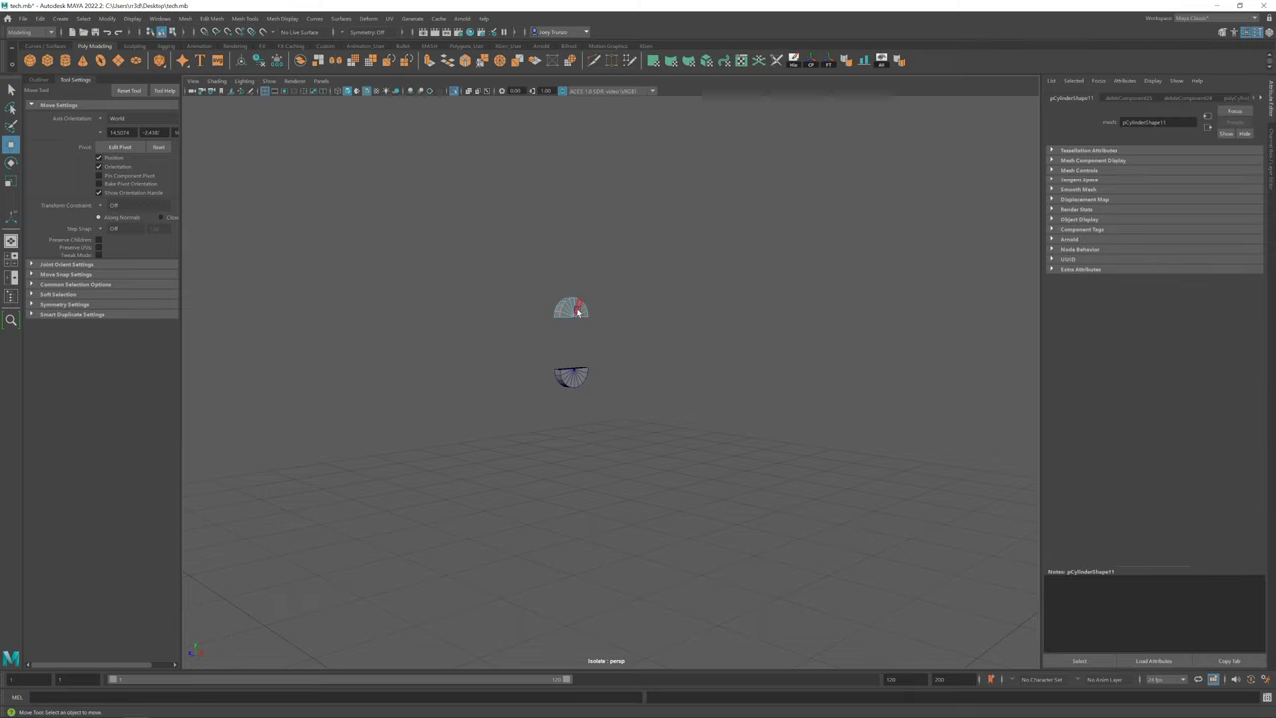
left_click(521, 433)
key("ctrl+z")
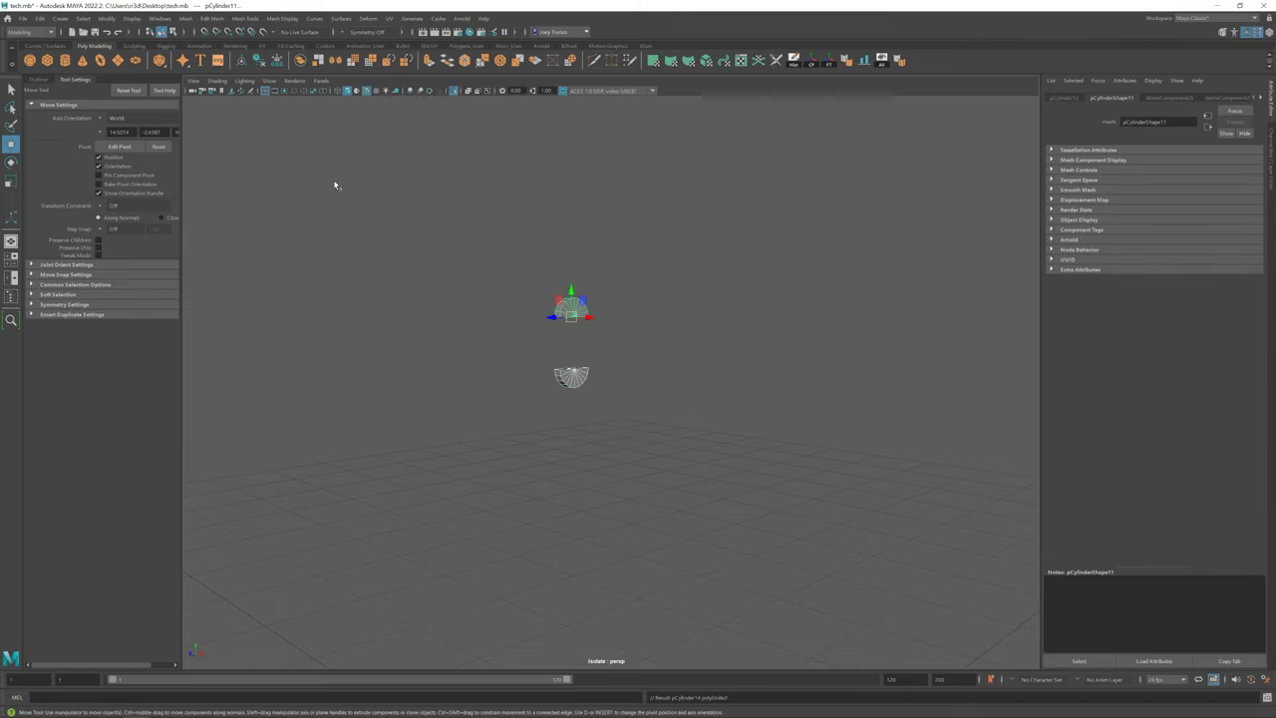
key("Delete")
key("ctrl+1")
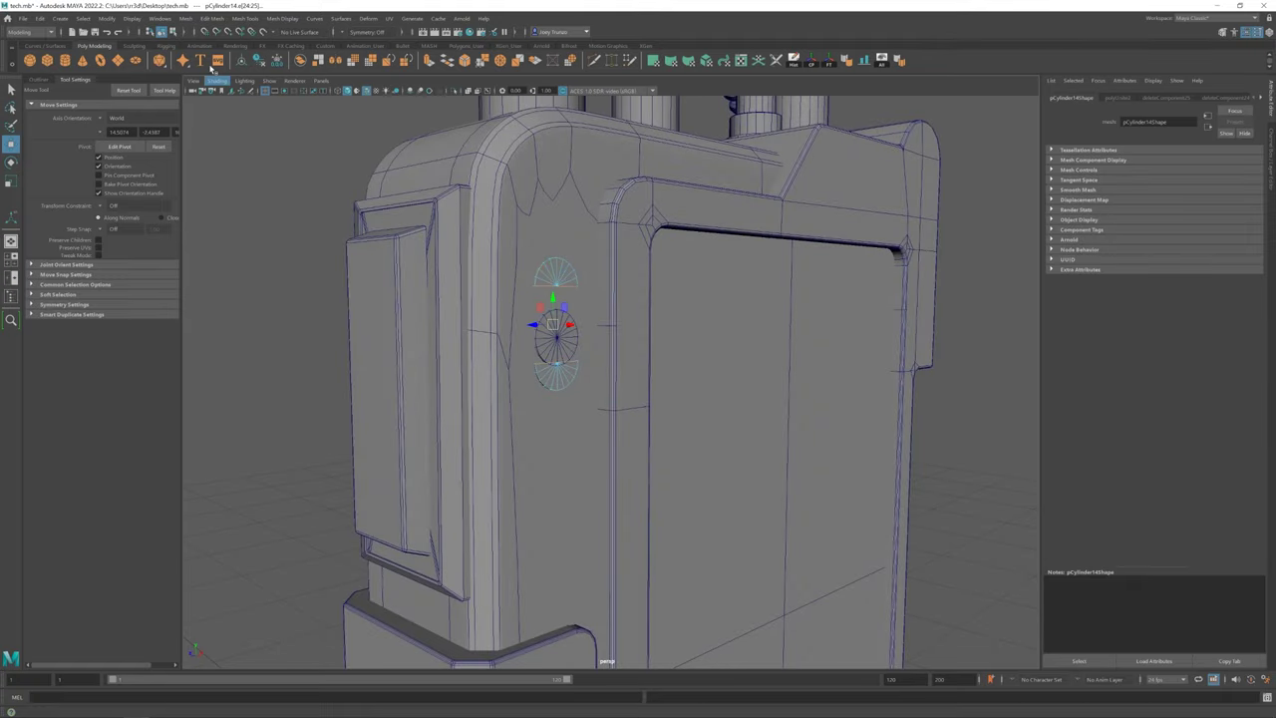
Apply an Edit Mesh command to form the capsule-shaped piece and check its scale
left_click(212, 18)
left_click(249, 149)
left_click(571, 327)
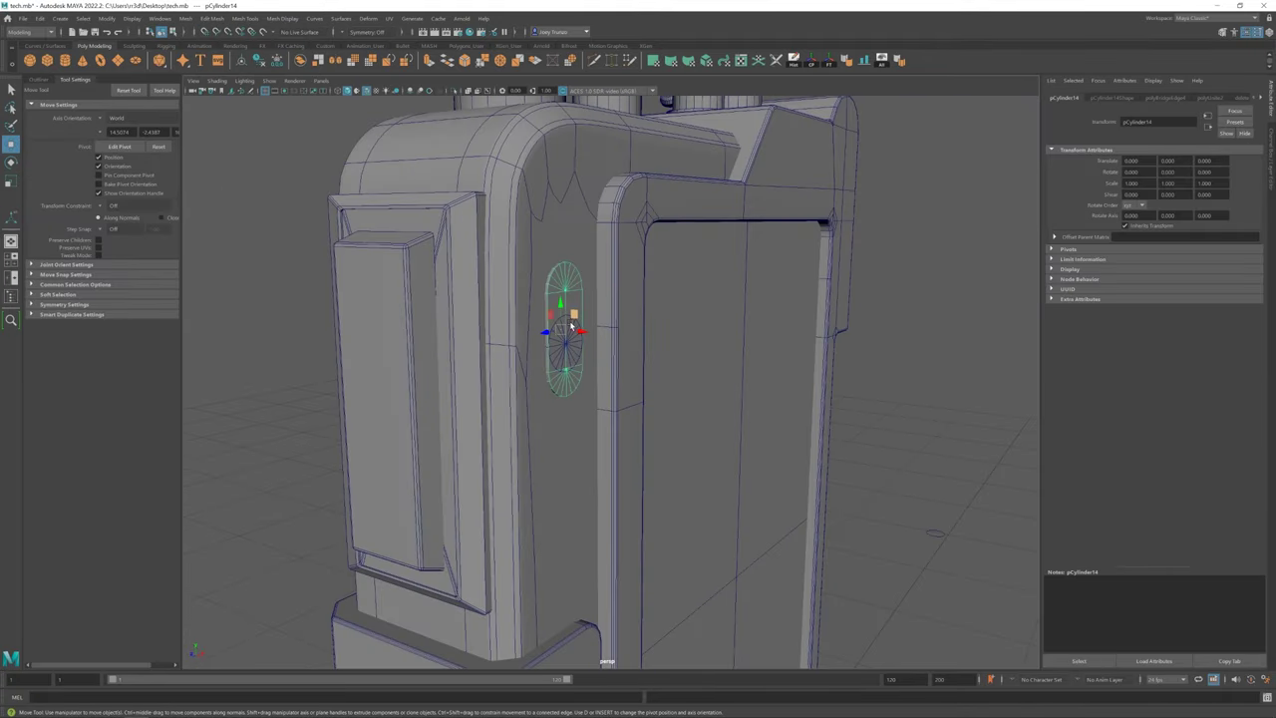
left_click_drag(571, 327, 582, 378, "alt")
key("r")
mouse_move(584, 427)
left_mouse_down("alt")
mouse_move(535, 379)
mouse_move(589, 413)
mouse_move(571, 402)
left_mouse_up("alt")
key("w")
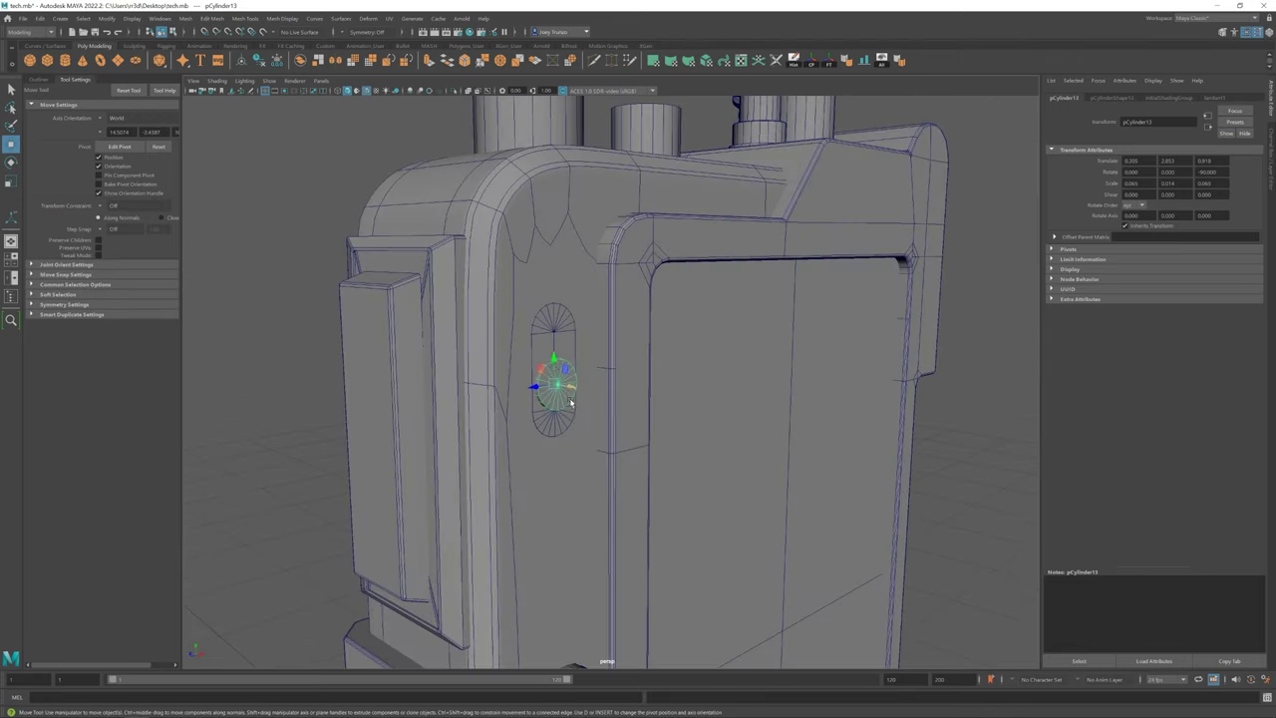
left_click_drag(552, 317, 529, 342, "alt")
Duplicate the cylinder with Ctrl+D and shrink the copy slightly
right_click_drag(529, 342, 508, 344)
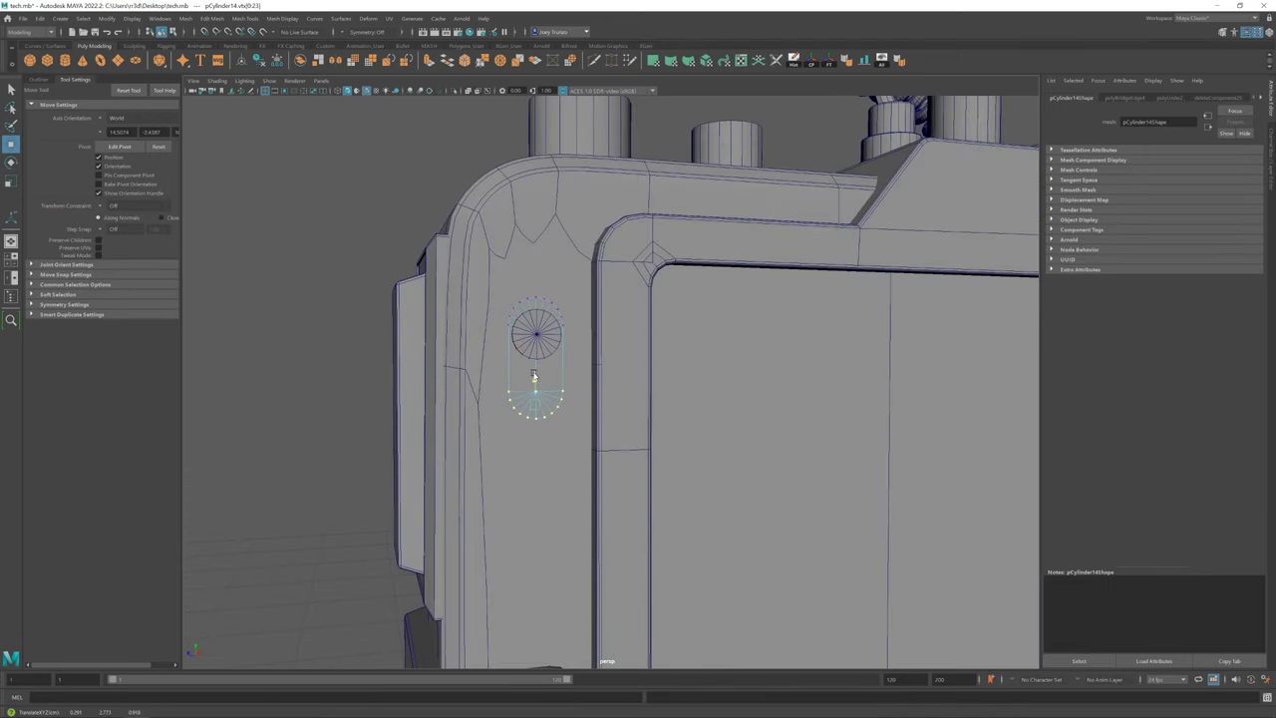
scroll(533, 377, "down", 5)
left_click(536, 422)
left_click_drag(536, 422, 638, 429, "alt")
scroll(750, 537, "up", 10)
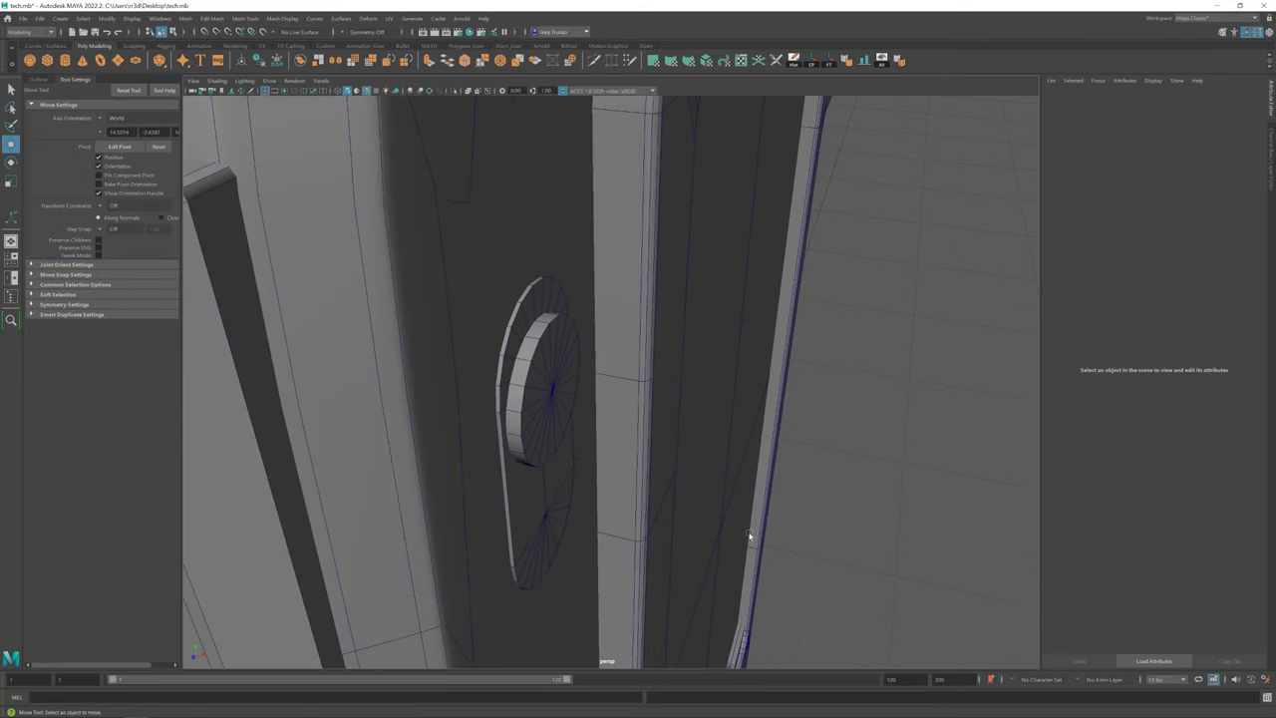
left_click(543, 389)
mouse_move(544, 389)
left_mouse_down("alt")
mouse_move(476, 456)
mouse_move(582, 480)
left_mouse_up("alt")
key("ctrl+d")
key("r")
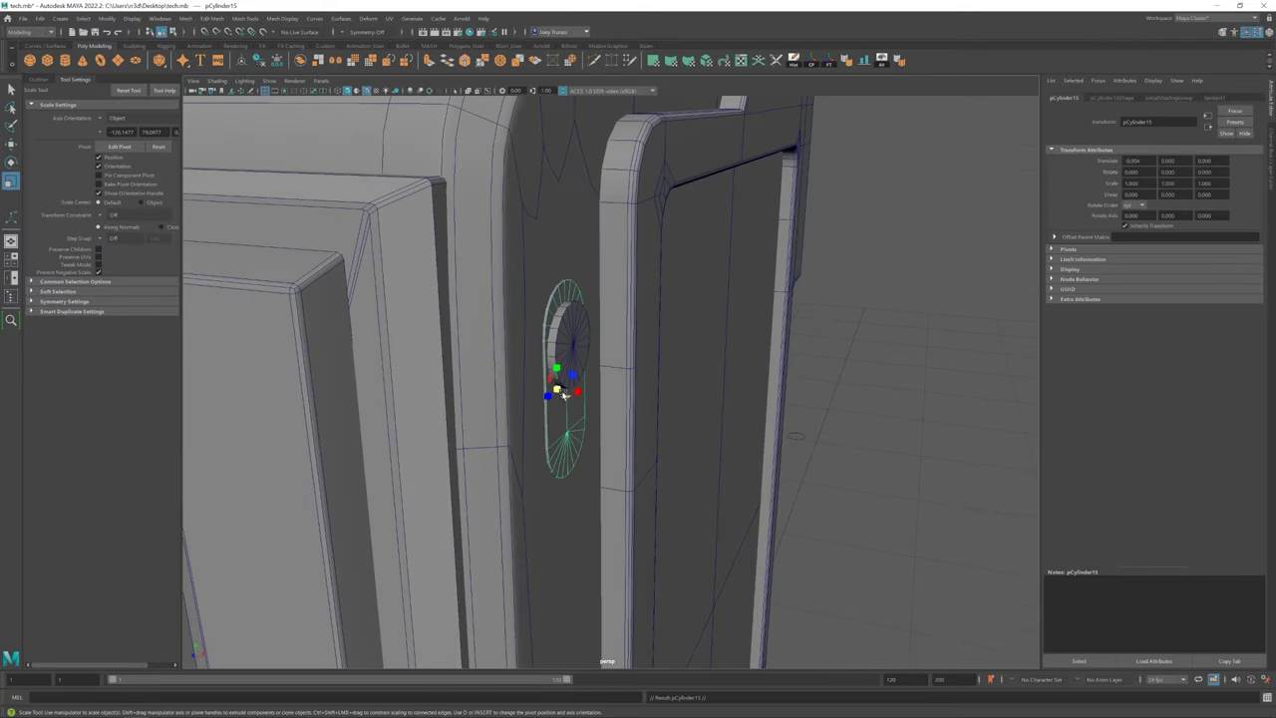
key("w")
mouse_move(564, 391)
left_mouse_down()
mouse_move(578, 393)
mouse_move(508, 342)
mouse_move(471, 352)
mouse_move(512, 370)
mouse_move(481, 381)
mouse_move(456, 361)
left_mouse_up()
Extrude the oval's outer edge loop and scale it out to widen the rim
key("r")
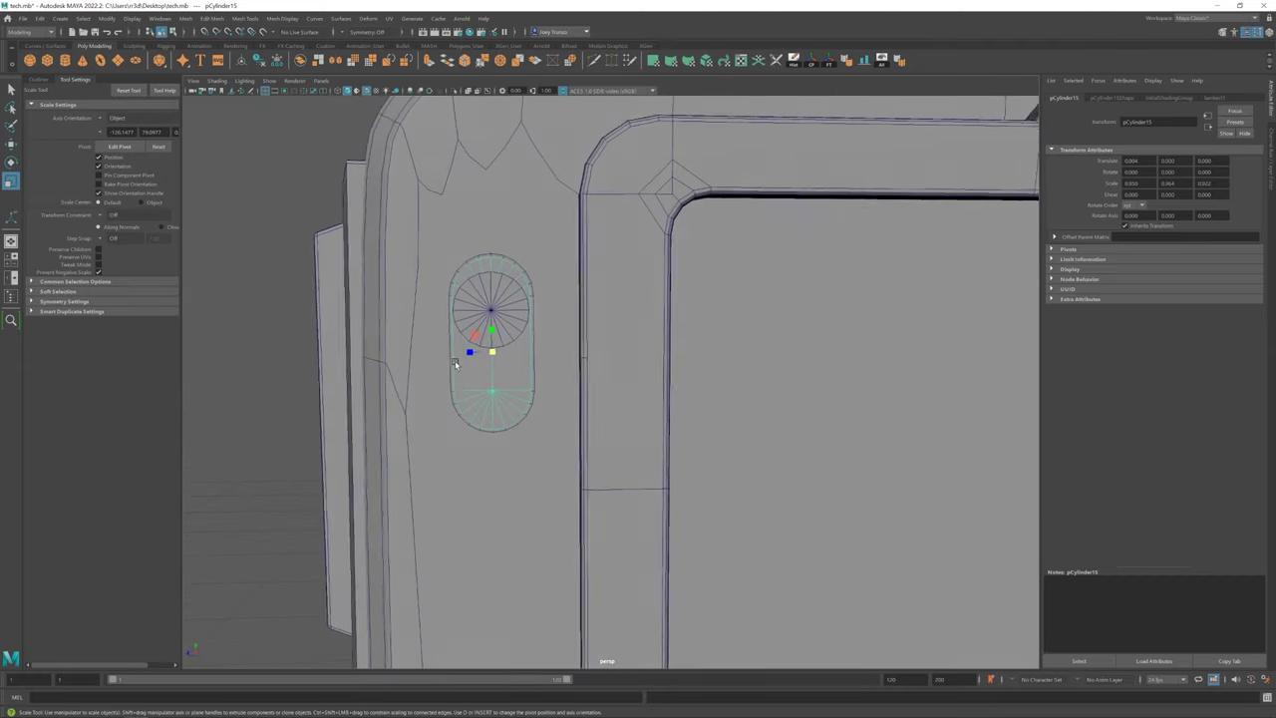
key("w")
middle_click_drag(456, 361, 564, 369, "alt")
right_click_drag(563, 369, 573, 408)
left_click(574, 408)
mouse_move(574, 408)
left_mouse_down("alt")
mouse_move(622, 447)
mouse_move(563, 252)
left_mouse_up("alt")
left_click(564, 252)
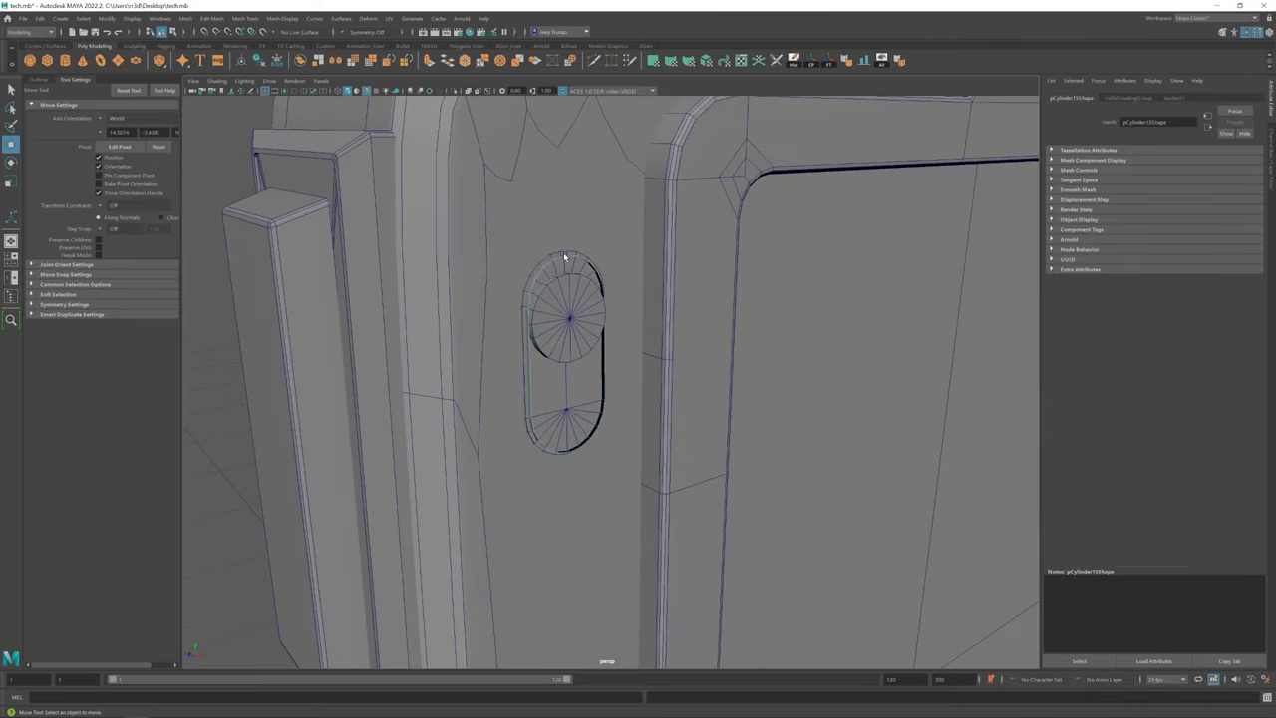
key("ctrl+e")
key("r")
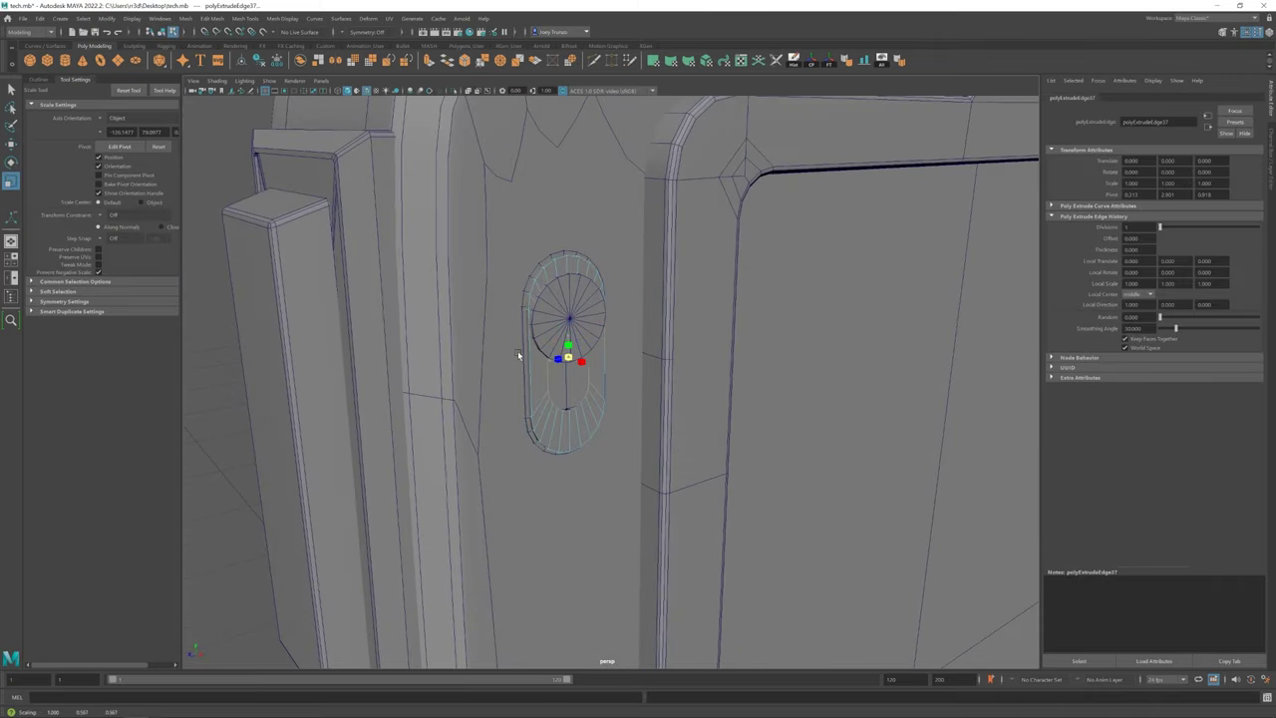
left_click_drag(512, 356, 554, 325, "alt")
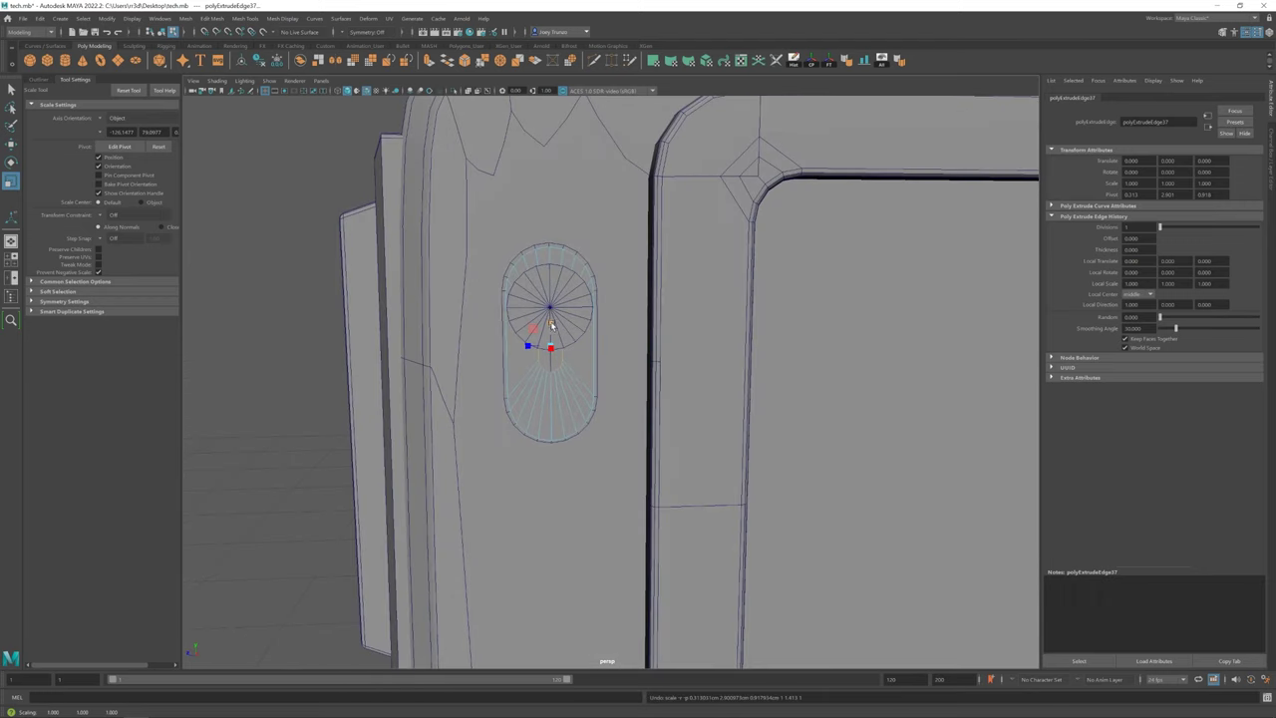
key("w")
Extrude the edges inward into an inset slot and bevel the cylinder's rim edges
right_click_drag(565, 355, 553, 336, "shift")
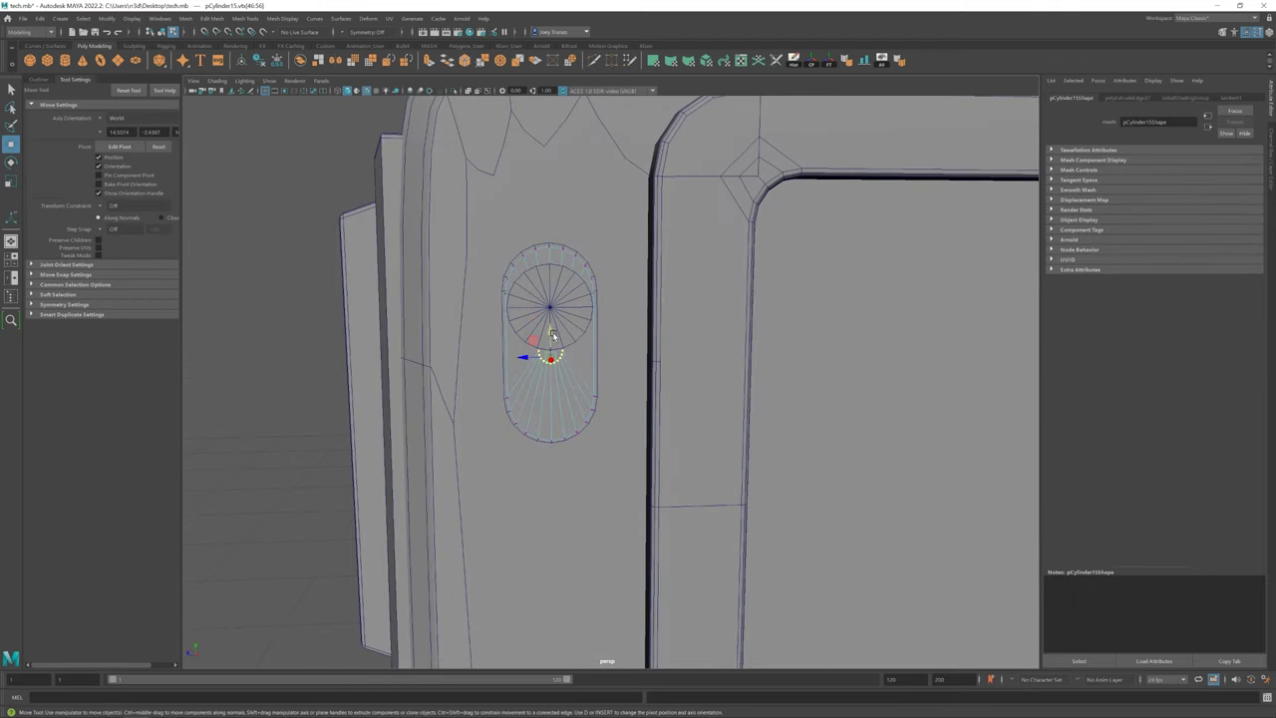
key("ctrl+e")
mouse_move(597, 346)
left_mouse_down("alt")
mouse_move(604, 365)
mouse_move(591, 374)
left_mouse_up("alt")
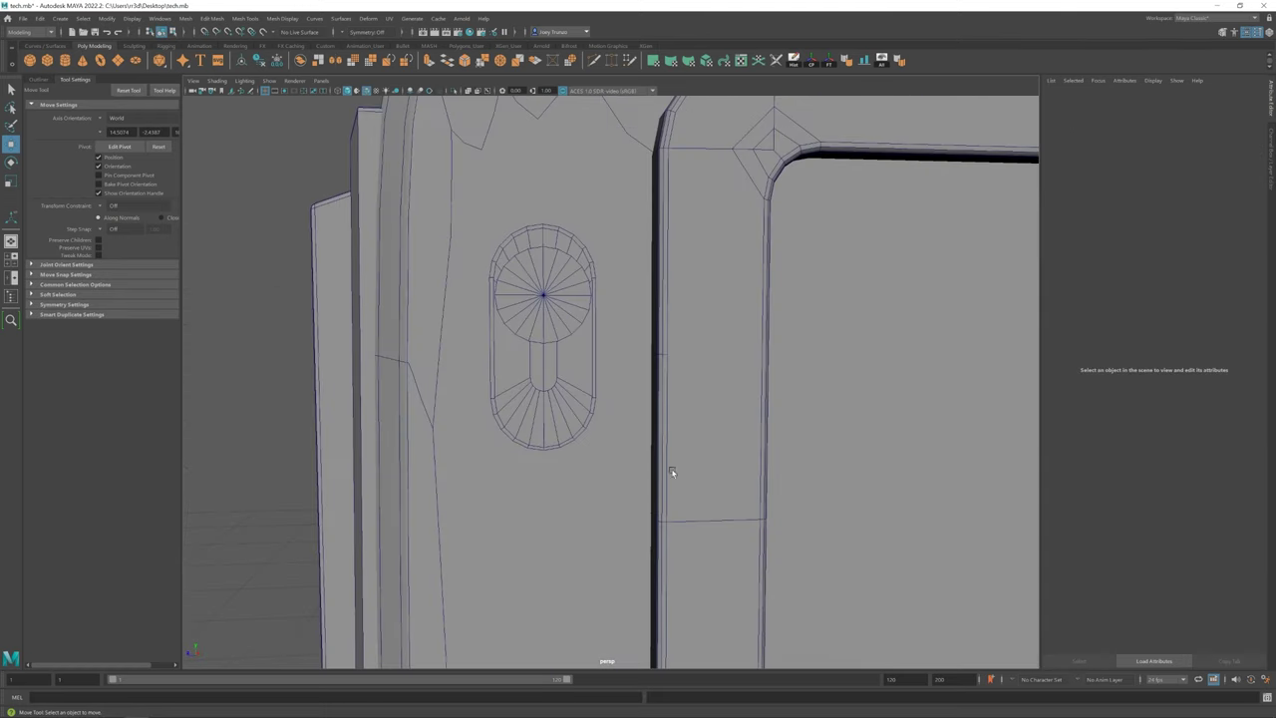
left_click(594, 357)
mouse_move(592, 356)
left_mouse_down("alt")
mouse_move(587, 374)
mouse_move(519, 266)
left_mouse_up("alt")
left_click(508, 257)
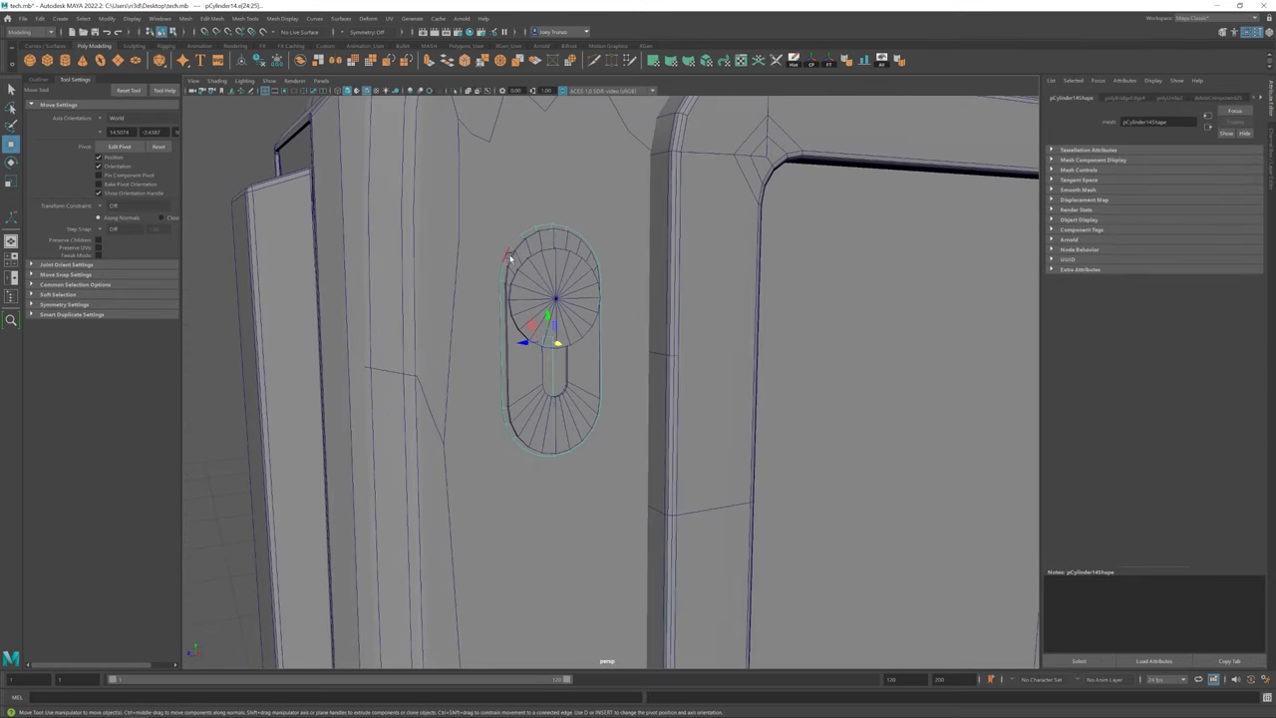
left_click(212, 18)
left_click(249, 62)
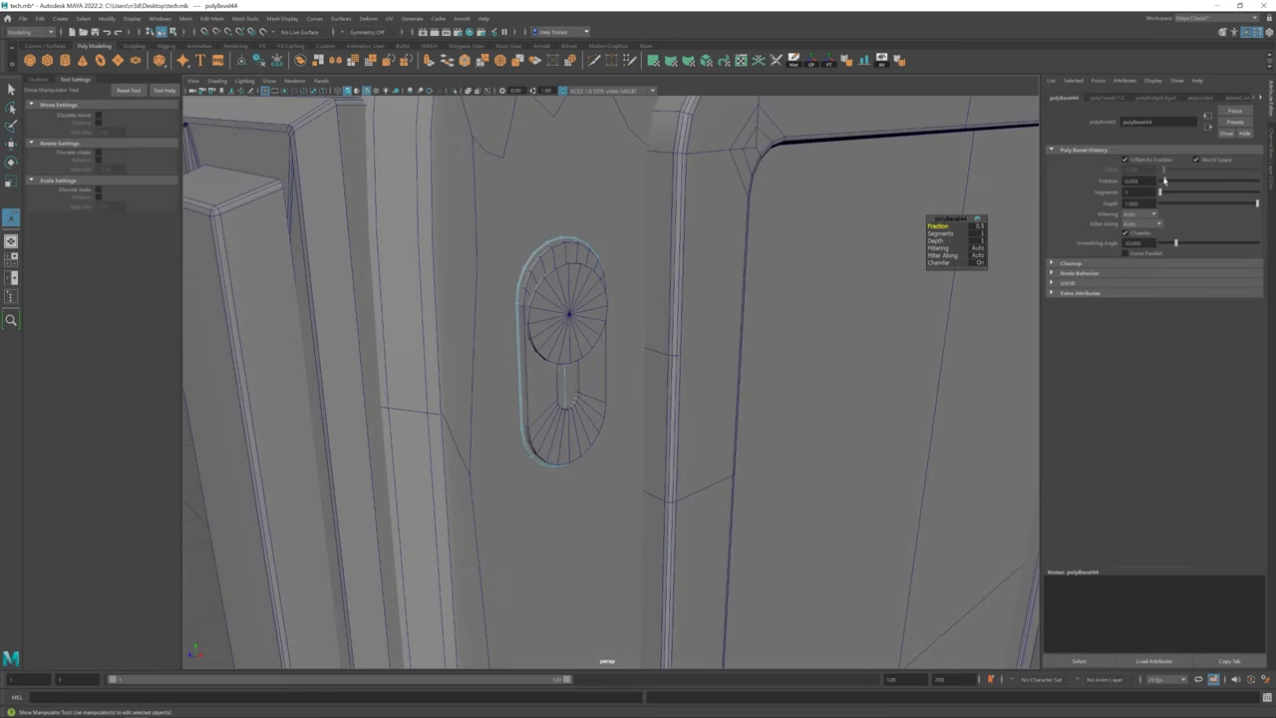
Bevel the slot's edges and the edge around the slot with Ctrl+B
key("w")
left_click(559, 261)
left_click(578, 261)
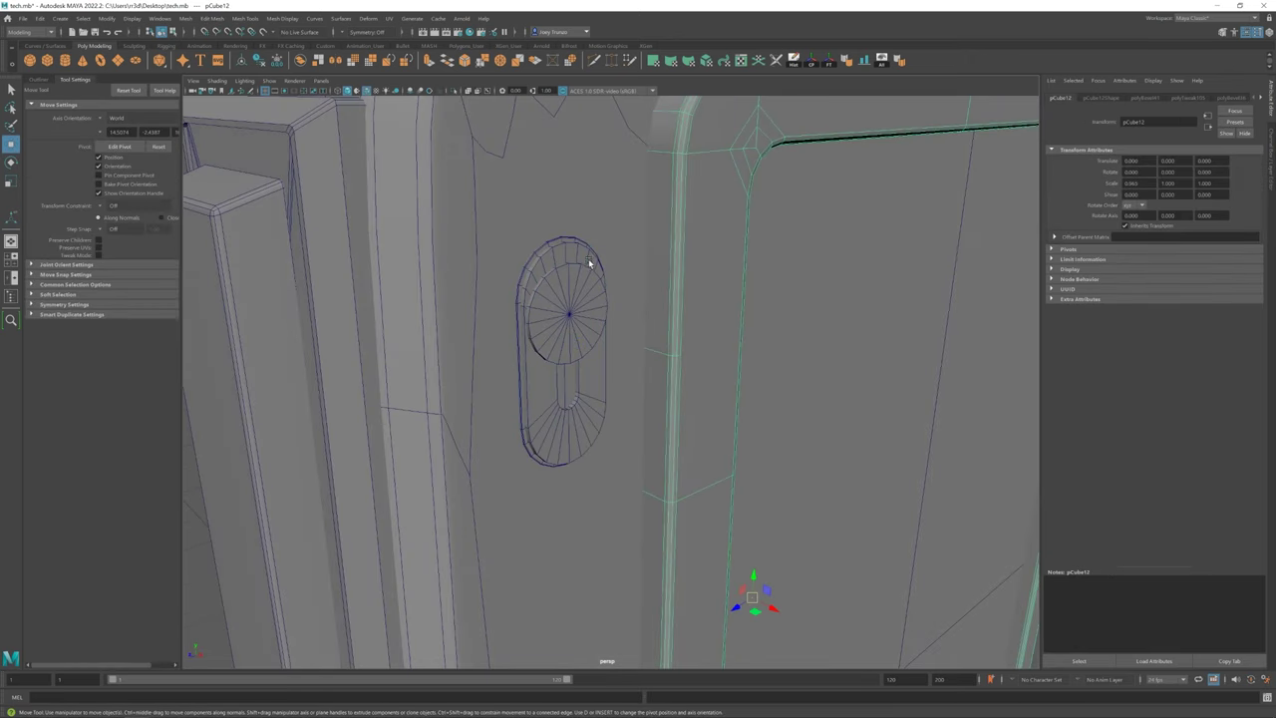
left_click(564, 247)
key("ctrl+b")
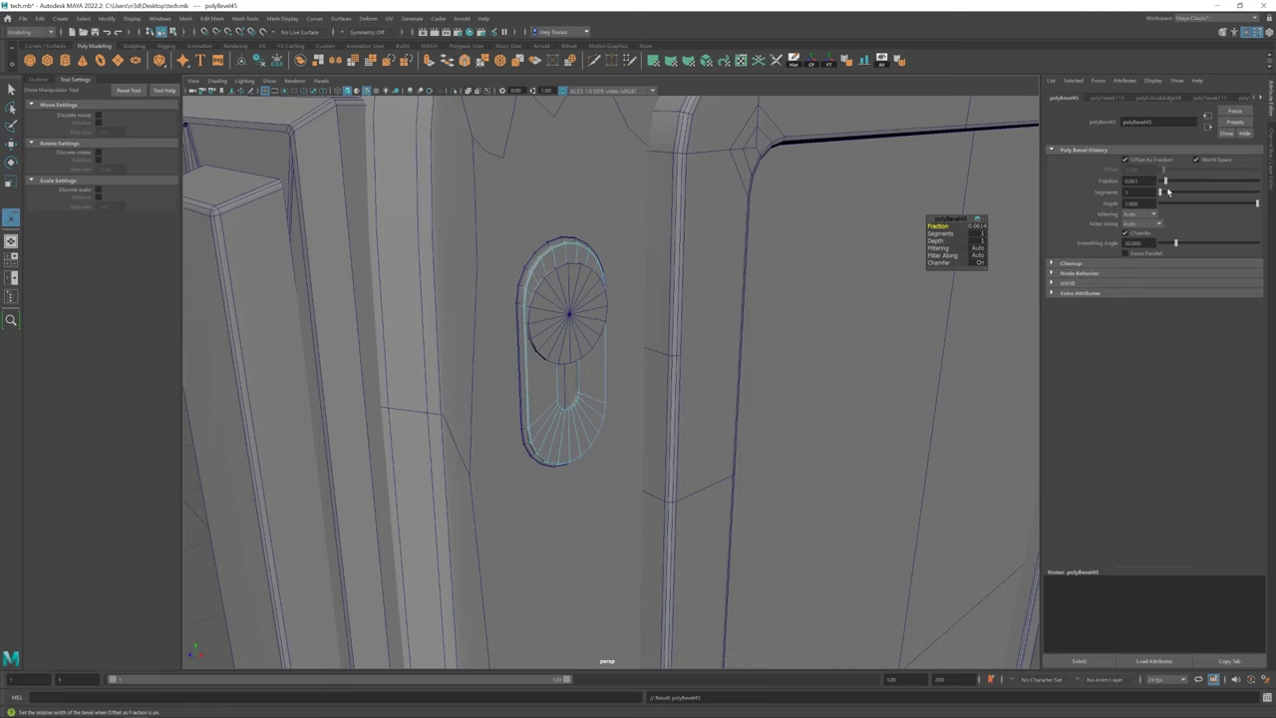
key("q")
left_click(703, 221)
left_click_drag(704, 221, 572, 358, "alt")
left_click(572, 364)
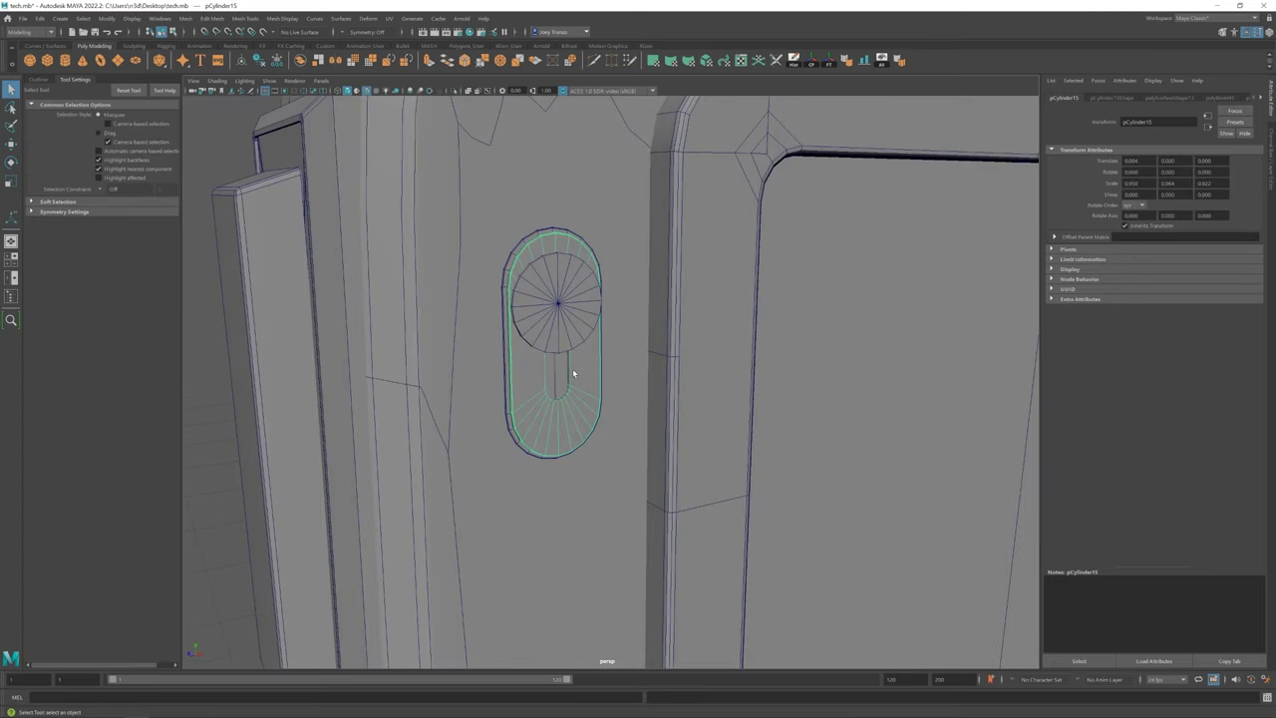
key("ctrl+b")
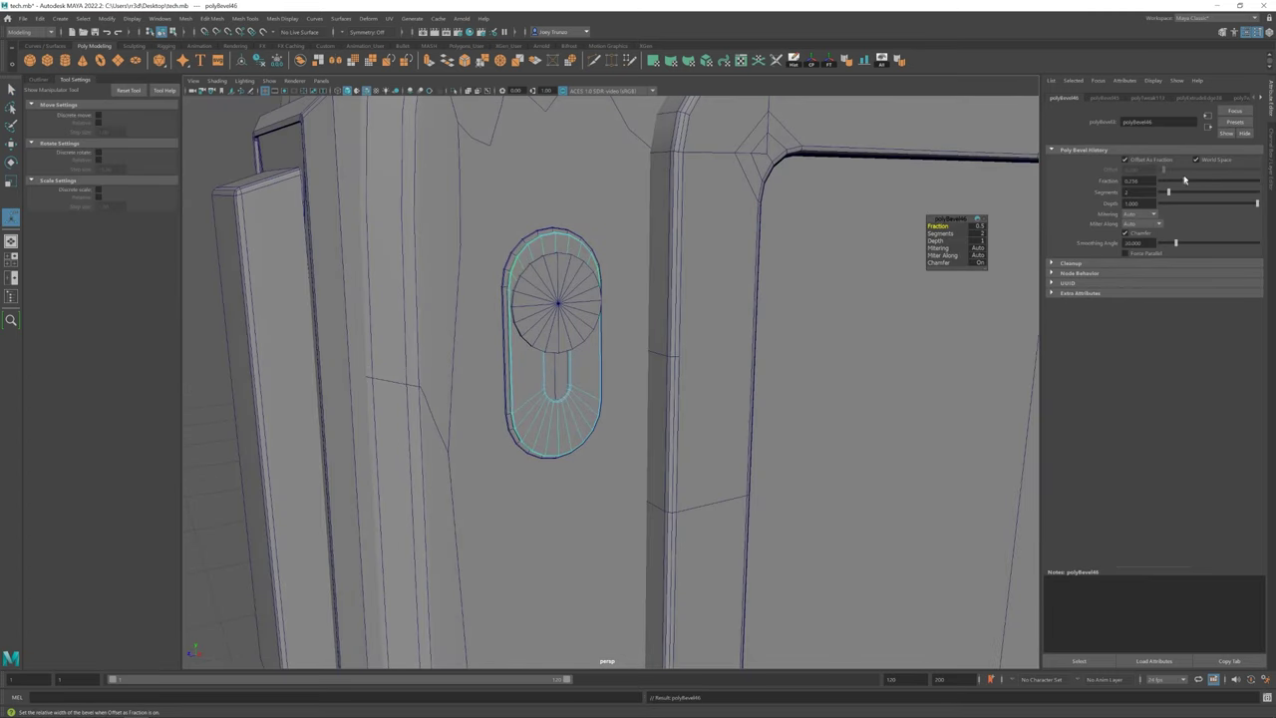
key("q")
left_click_drag(733, 249, 569, 322, "alt")
left_click(568, 322)
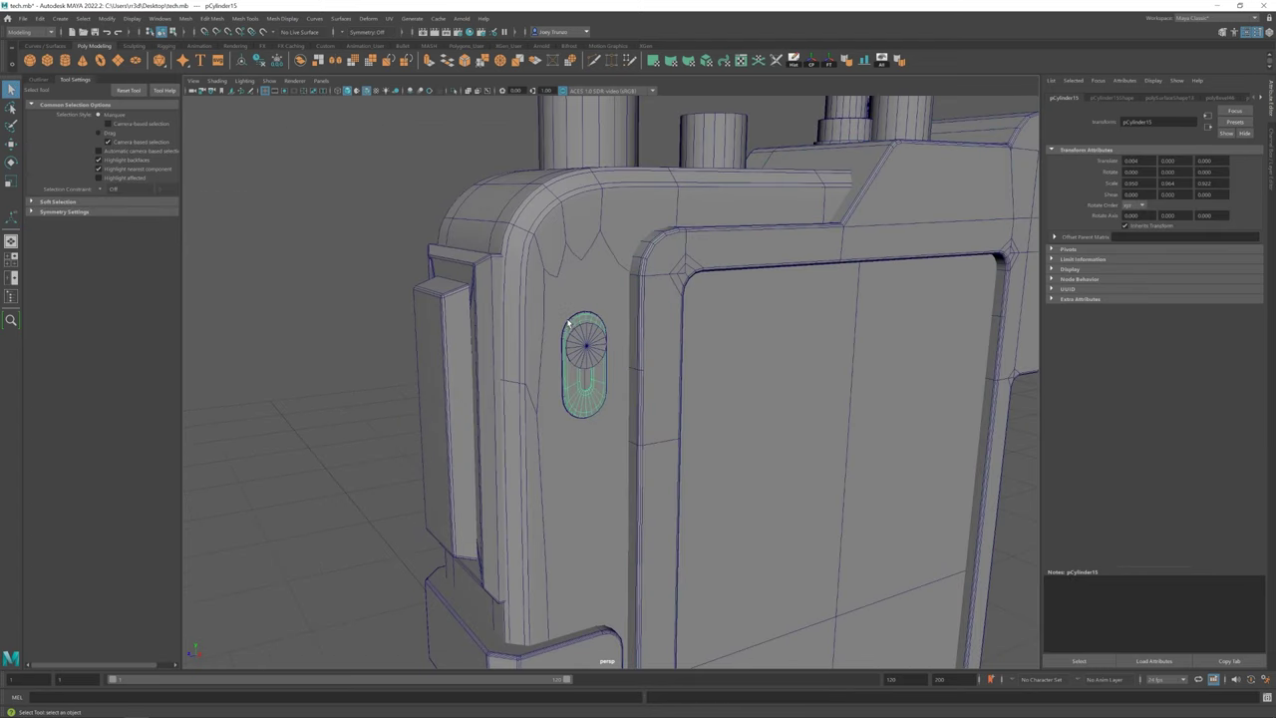
Scale the small round knob in the slot and bevel its rim edges
mouse_move(479, 312)
left_mouse_down("alt")
mouse_move(518, 348)
mouse_move(569, 356)
mouse_move(574, 329)
mouse_move(543, 317)
mouse_move(556, 321)
mouse_move(564, 284)
mouse_move(535, 247)
left_mouse_up("alt")
left_click(598, 370)
key("r")
scroll(605, 382, "up", 4)
key("w")
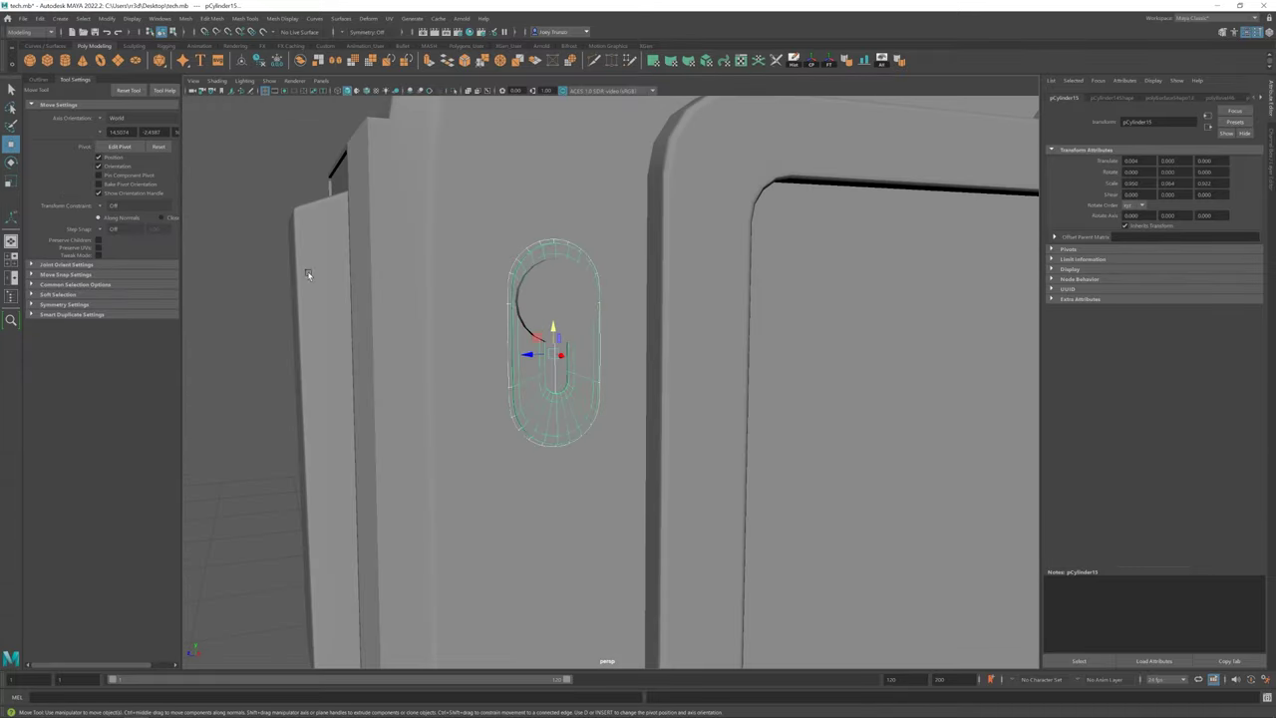
key("F9")
mouse_move(582, 285)
left_mouse_down()
mouse_move(550, 255)
mouse_move(455, 336)
mouse_move(675, 384)
left_mouse_up()
left_click(583, 297)
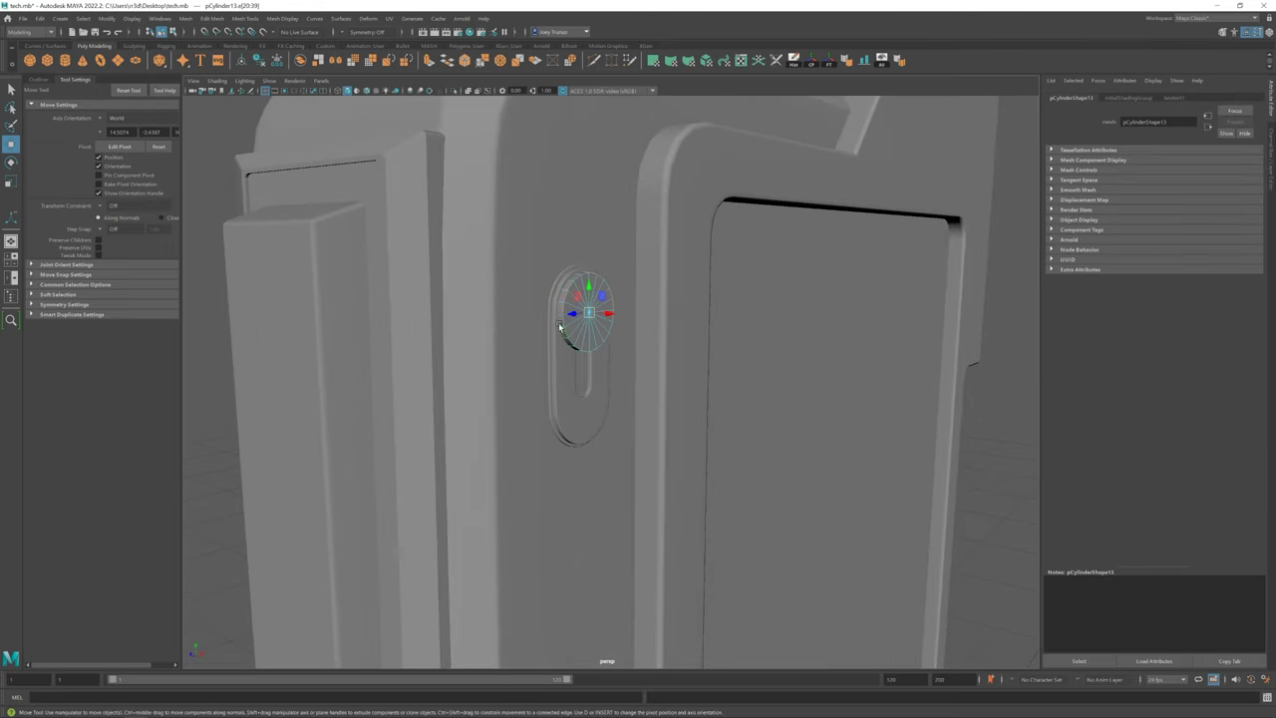
left_click(213, 18)
left_click(232, 50)
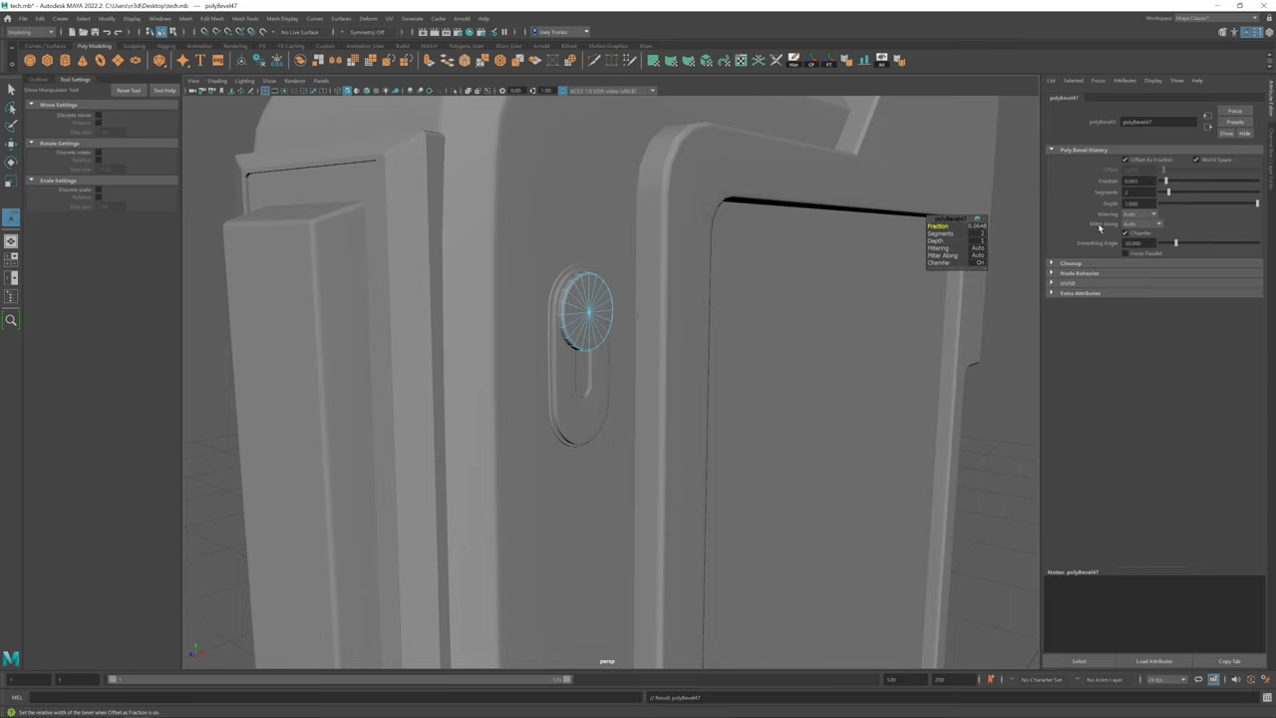
key("w")
Isolate the knob, then tumble out to view the whole radio and its coiled cable
scroll(602, 321, "down", 3)
key("ctrl+1")
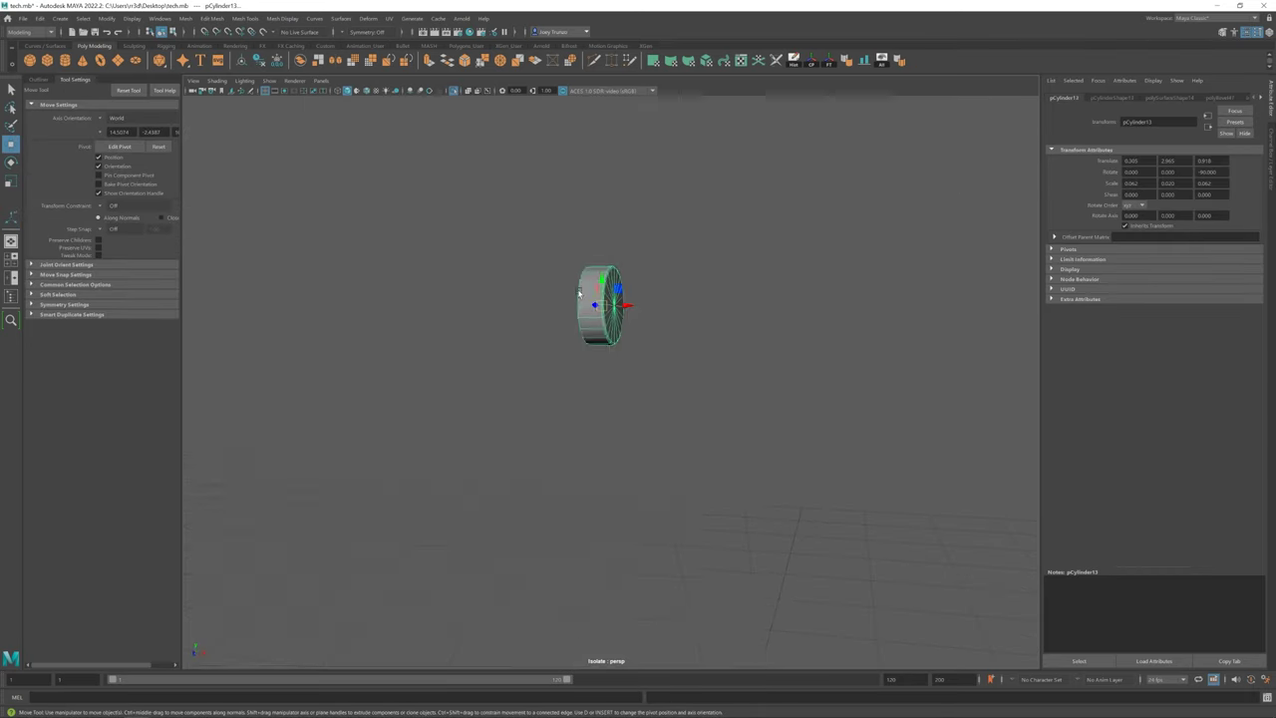
left_click_drag(521, 213, 564, 276, "alt")
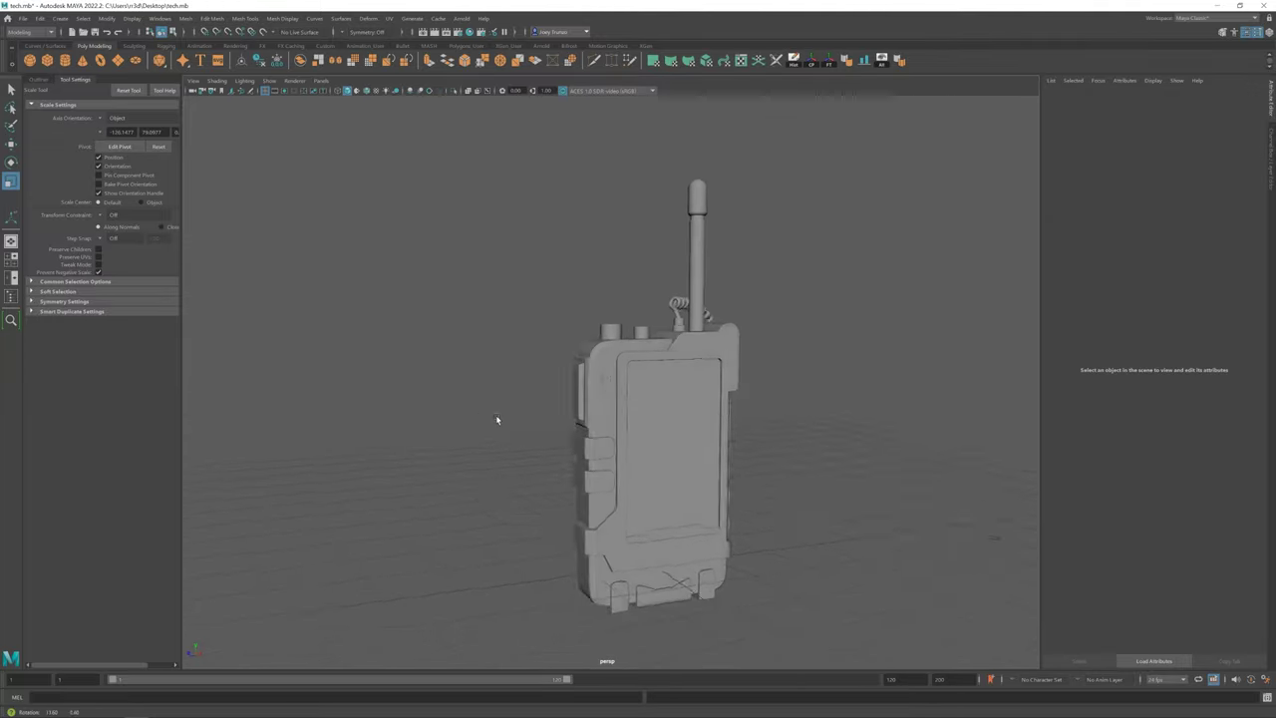
mouse_move(496, 419)
left_mouse_down("alt")
mouse_move(515, 372)
mouse_move(495, 377)
mouse_move(604, 353)
mouse_move(579, 373)
left_mouse_up("alt")
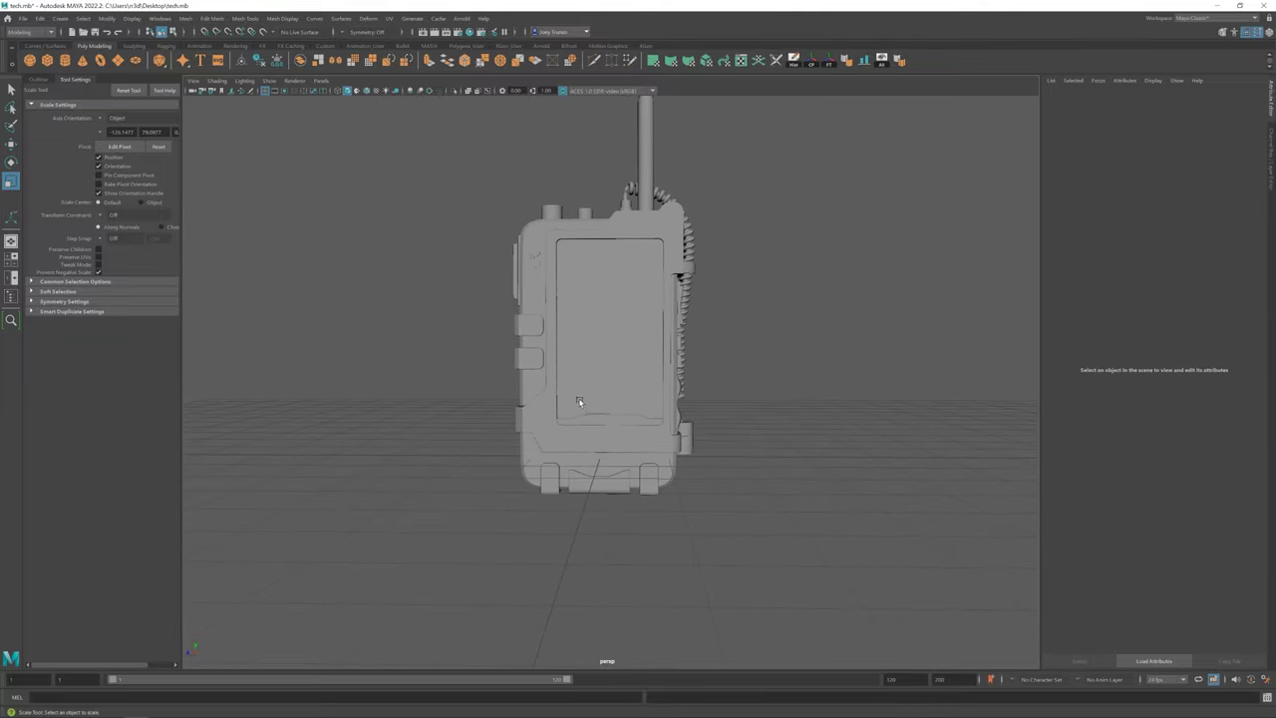
mouse_move(579, 400)
right_mouse_down("alt")
mouse_move(644, 413)
mouse_move(616, 384)
right_mouse_up("alt")
mouse_move(596, 391)
left_mouse_down("alt")
mouse_move(635, 434)
mouse_move(691, 439)
mouse_move(549, 416)
left_mouse_up("alt")
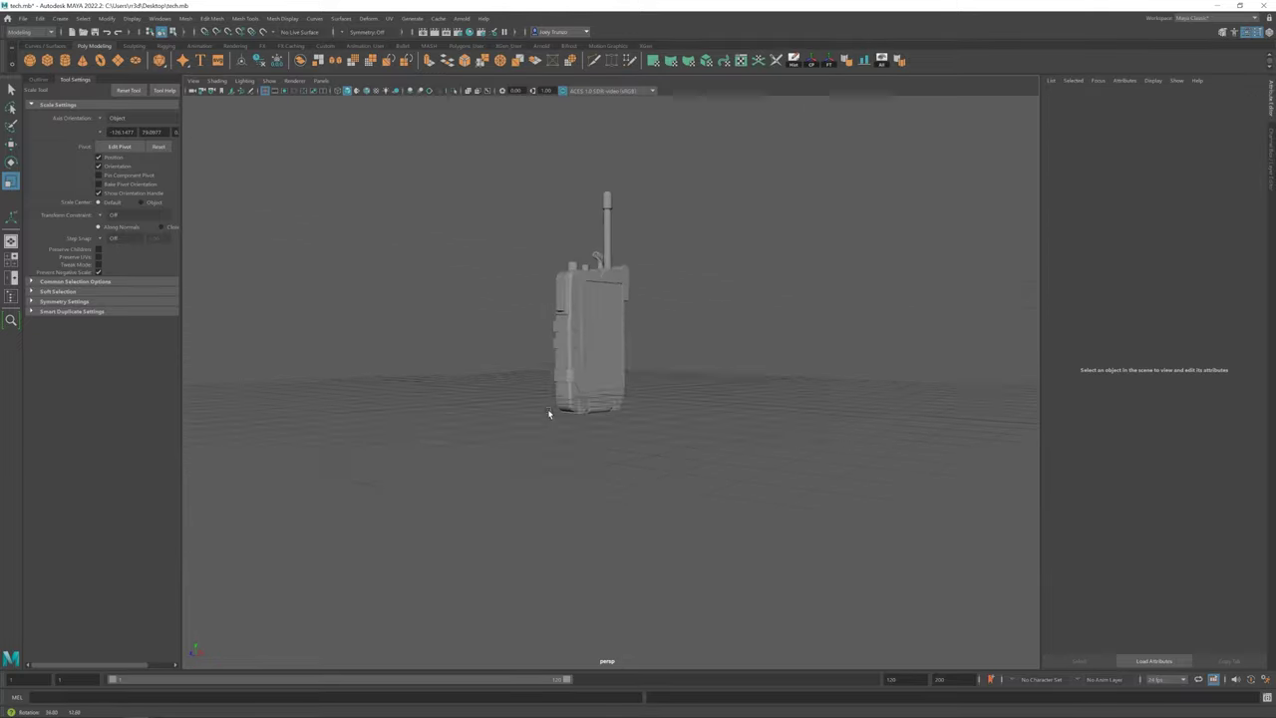
right_click_drag(549, 415, 641, 467, "alt")
left_click_drag(641, 467, 570, 473, "alt")
left_click_drag(624, 381, 608, 389, "alt")
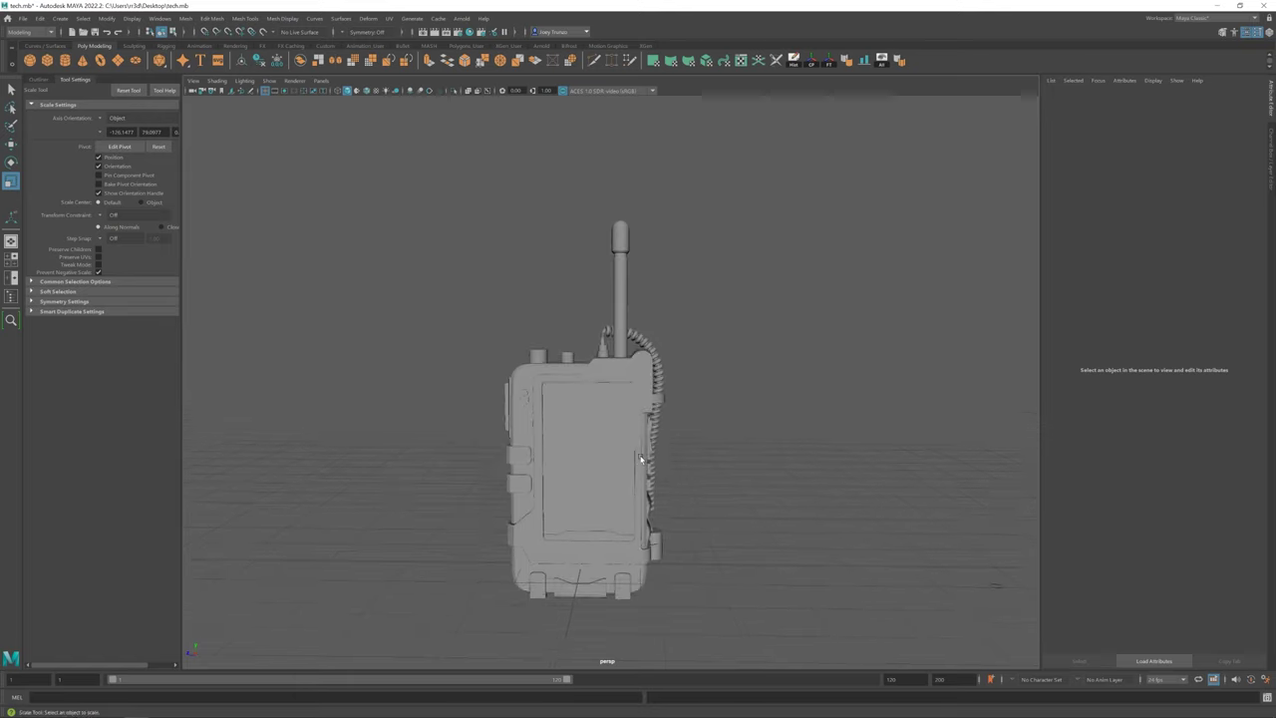
scroll(608, 389, "up", 5)
Select the front housing plate and pick the edges at its top-right corner
left_click(638, 399)
key("w")
scroll(763, 412, "up", 2)
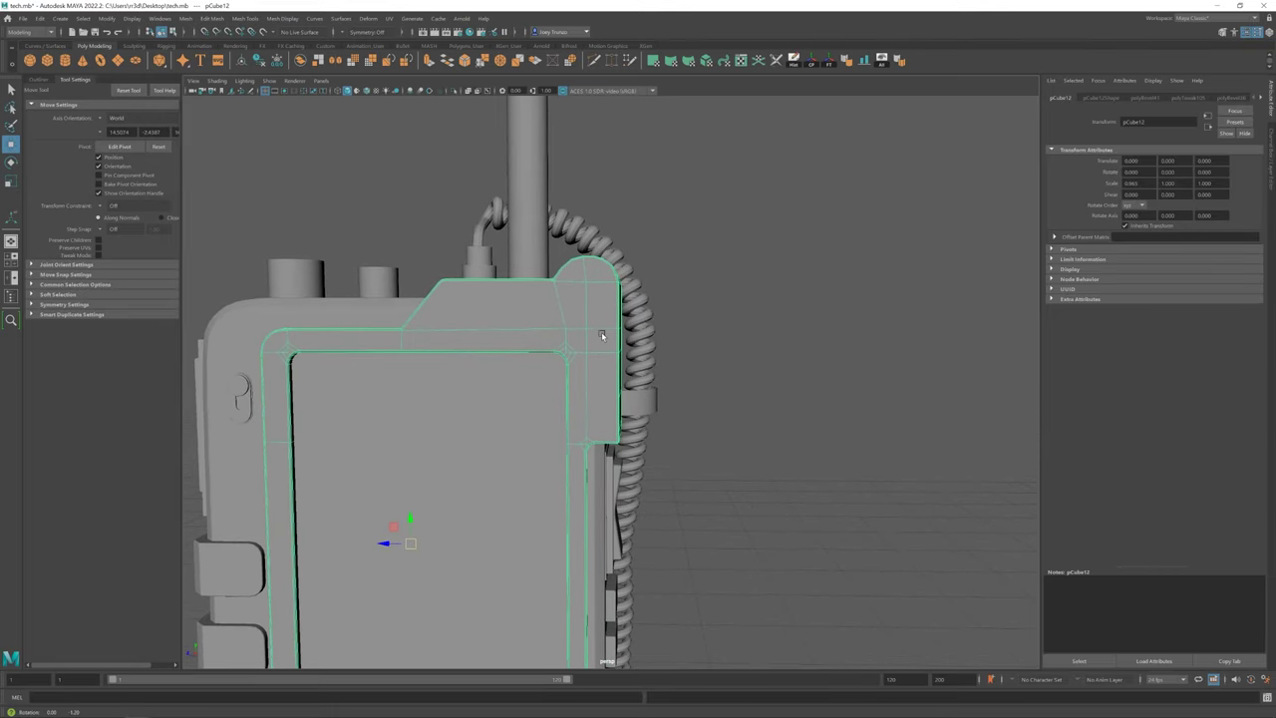
right_click_drag(601, 332, 586, 301)
left_click(588, 385)
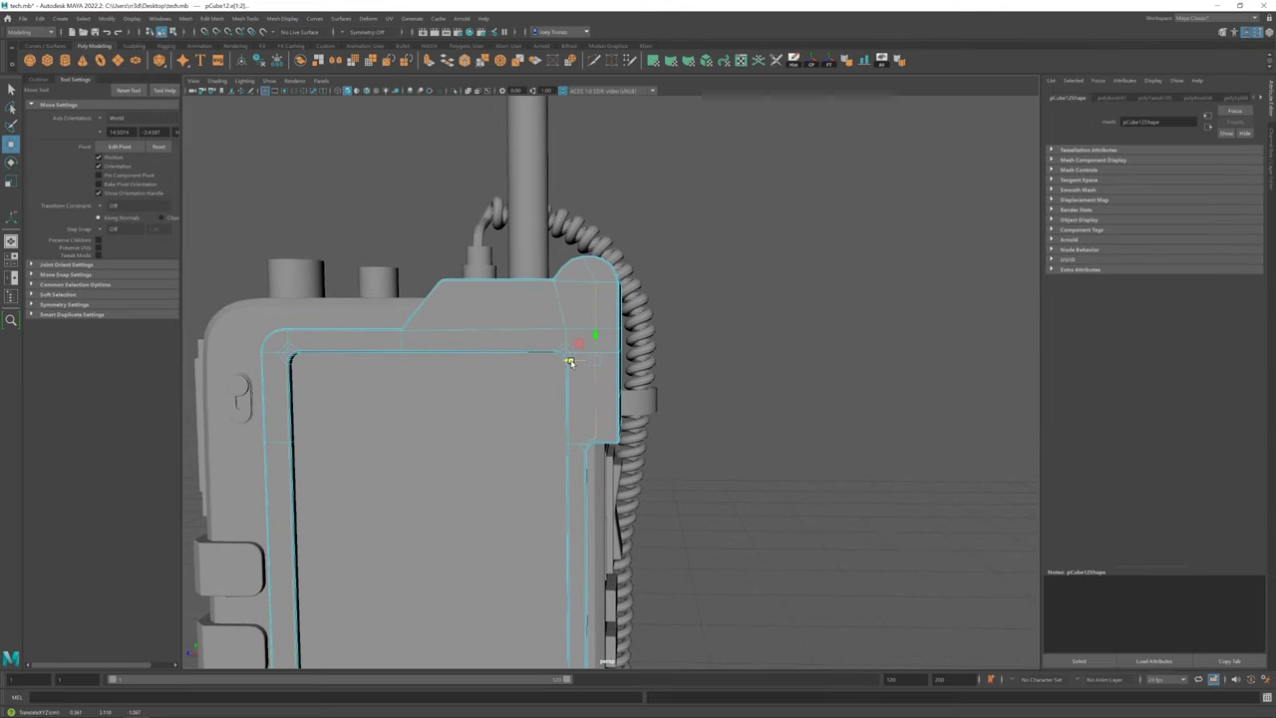
left_click_drag(596, 340, 593, 364, "alt")
key("F11")
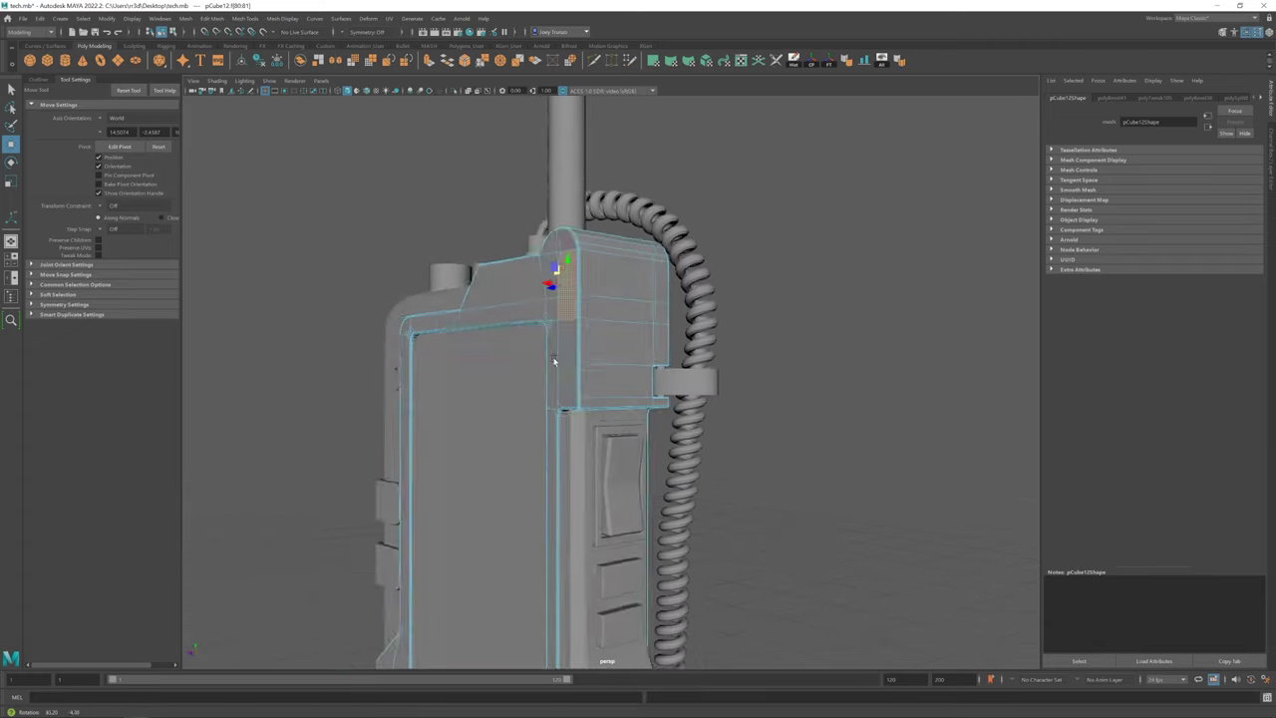
Multi-Cut new edges across the housing's top-right corner block, then isolate the housing
left_click_drag(590, 404, 638, 418, "alt")
left_click(596, 60)
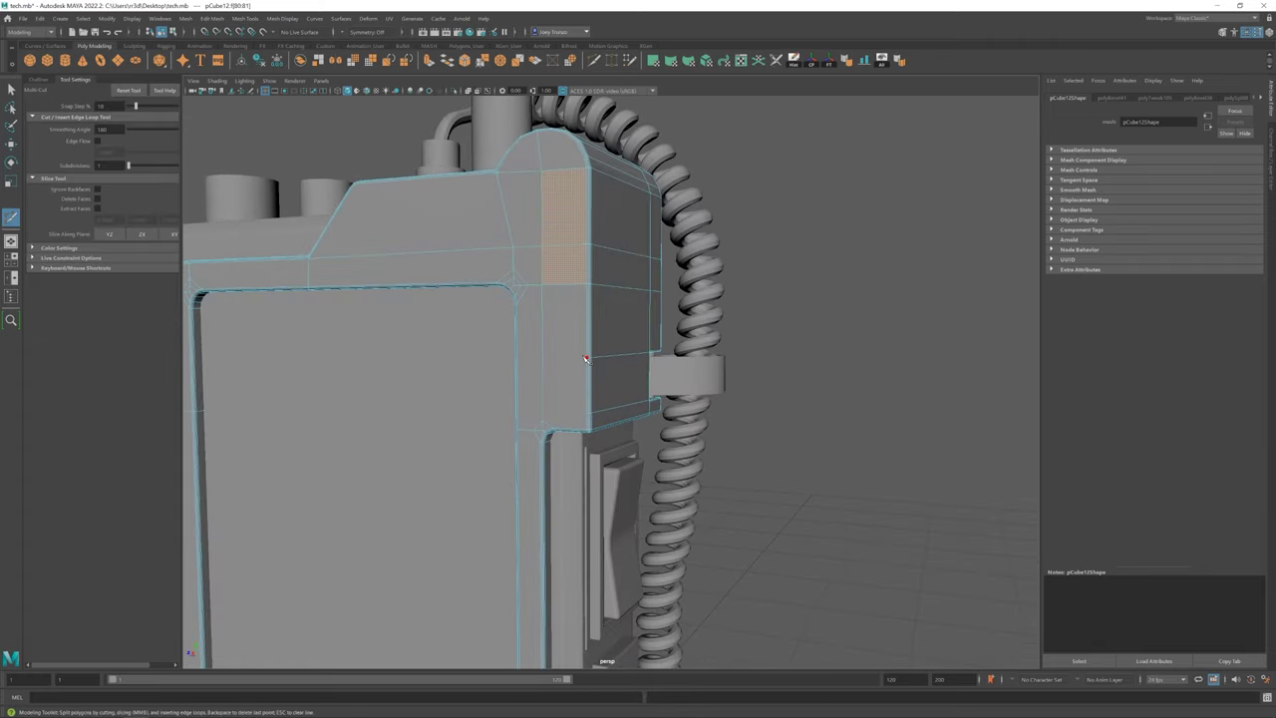
left_click_drag(517, 349, 555, 359, "alt")
right_click(641, 319)
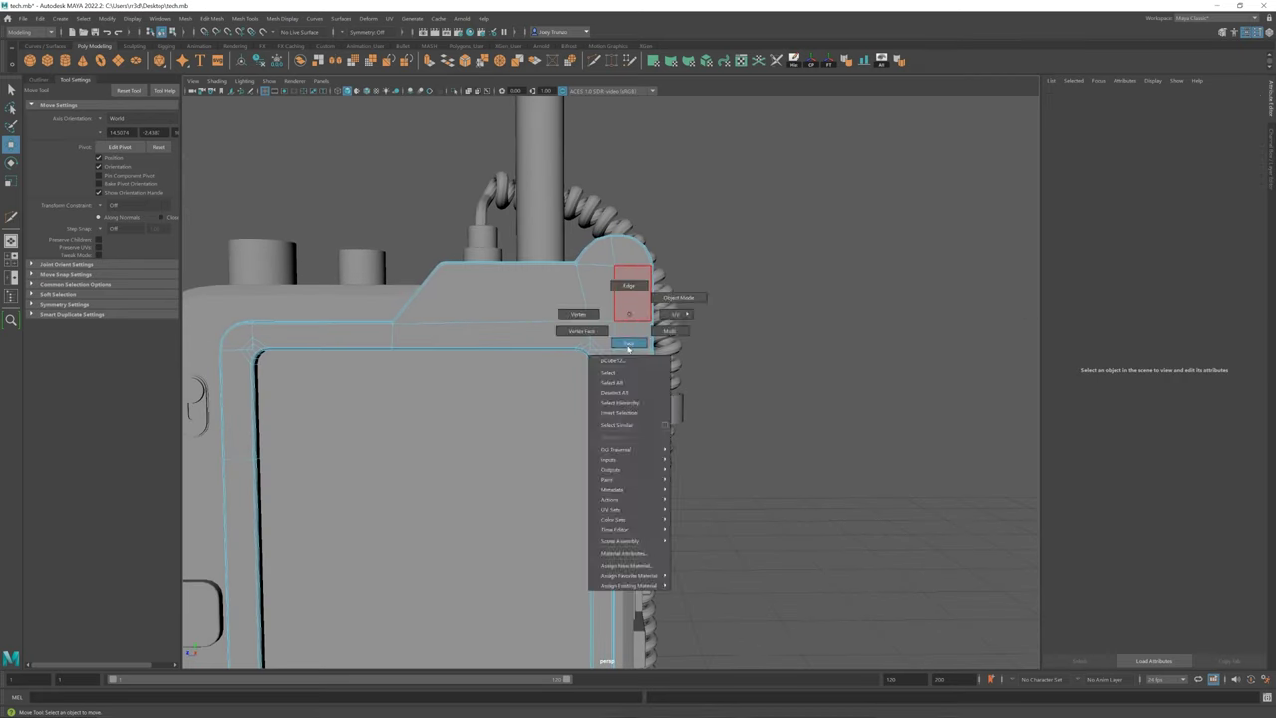
left_click(628, 371)
key("w")
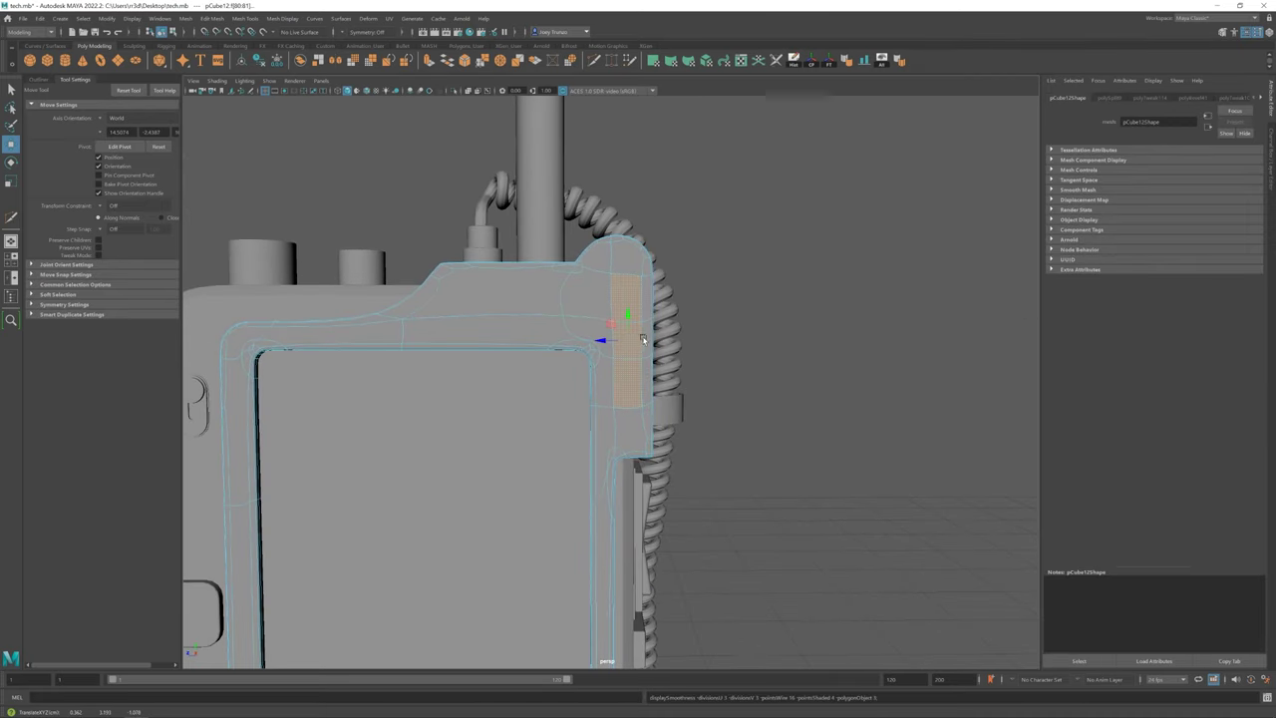
mouse_move(642, 340)
left_mouse_down("alt")
mouse_move(620, 352)
mouse_move(647, 354)
left_mouse_up("alt")
mouse_move(600, 368)
left_mouse_down("alt")
mouse_move(621, 336)
mouse_move(612, 346)
mouse_move(649, 357)
mouse_move(549, 359)
mouse_move(601, 296)
mouse_move(589, 299)
left_mouse_up("alt")
right_click_drag(588, 299, 629, 431, "shift")
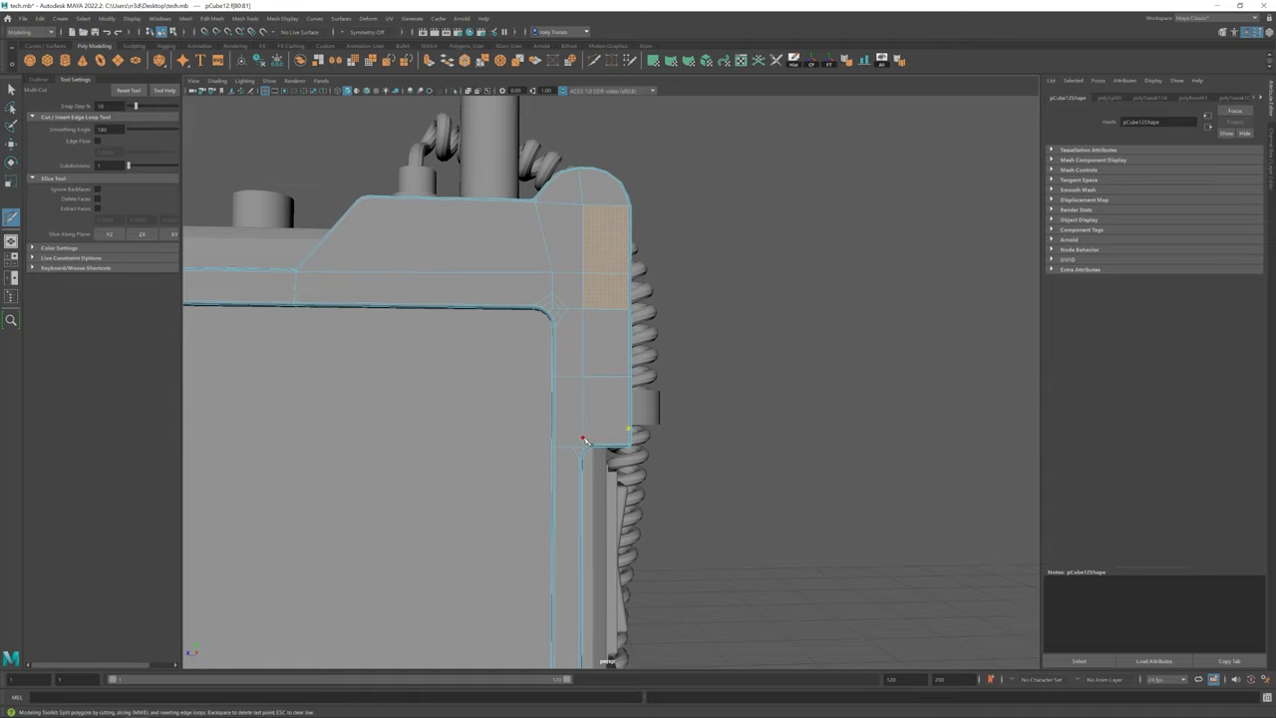
key("w")
mouse_move(584, 440)
left_mouse_down("alt")
mouse_move(572, 428)
mouse_move(578, 445)
mouse_move(515, 442)
mouse_move(599, 408)
mouse_move(543, 419)
left_mouse_up("alt")
key("ctrl+1")
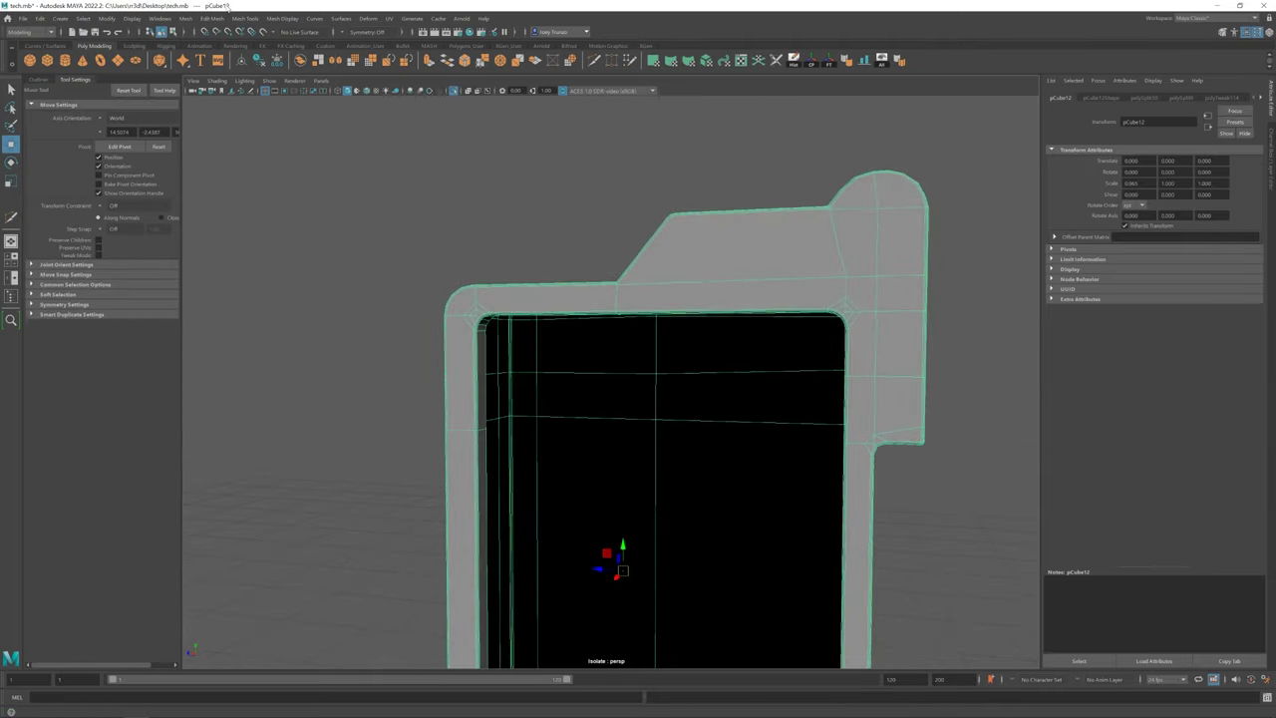
Insert an edge loop across the frame's side handle and add Multi-Cut edges
left_click(244, 18)
left_click(270, 106)
left_click(489, 370)
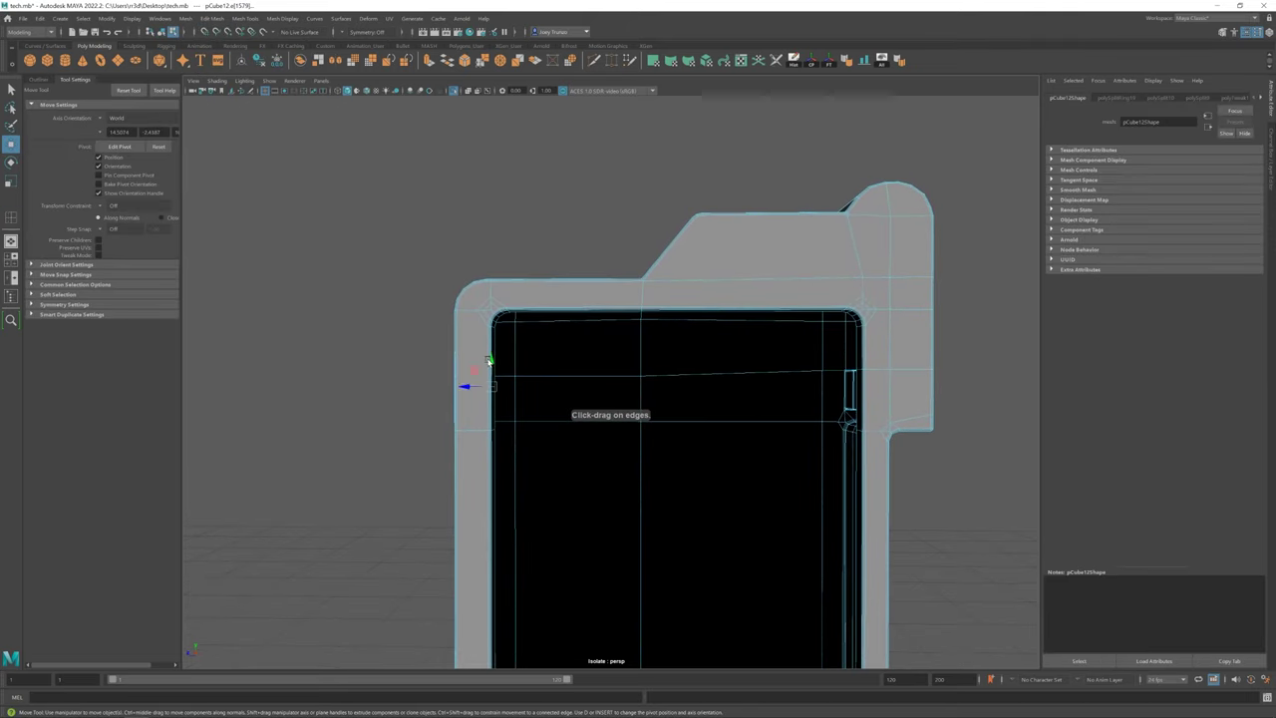
scroll(458, 364, "up", 3)
key("ctrl+shift+x")
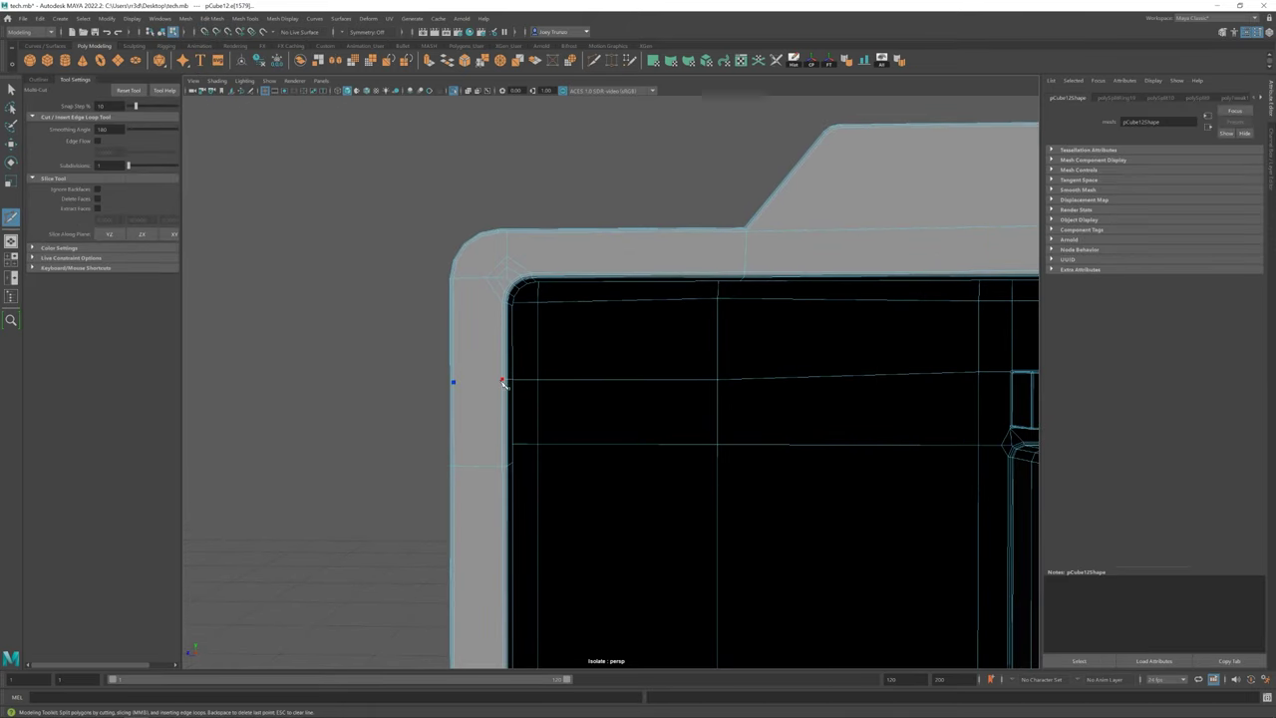
key("w")
mouse_move(474, 403)
left_mouse_down("alt")
mouse_move(507, 455)
mouse_move(399, 396)
mouse_move(601, 485)
mouse_move(666, 399)
mouse_move(598, 328)
mouse_move(478, 336)
mouse_move(568, 289)
left_mouse_up("alt")
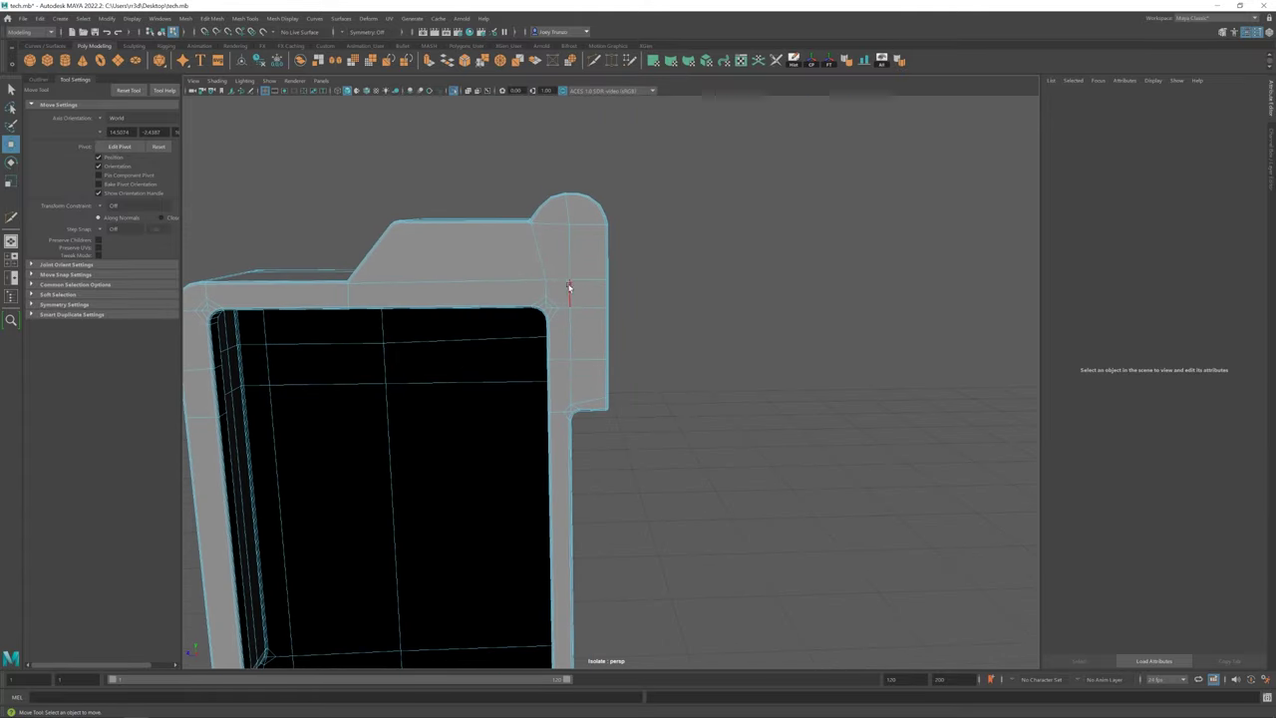
Bevel the edge on the handle's side and scale its column of faces
left_click(566, 253)
left_click(212, 18)
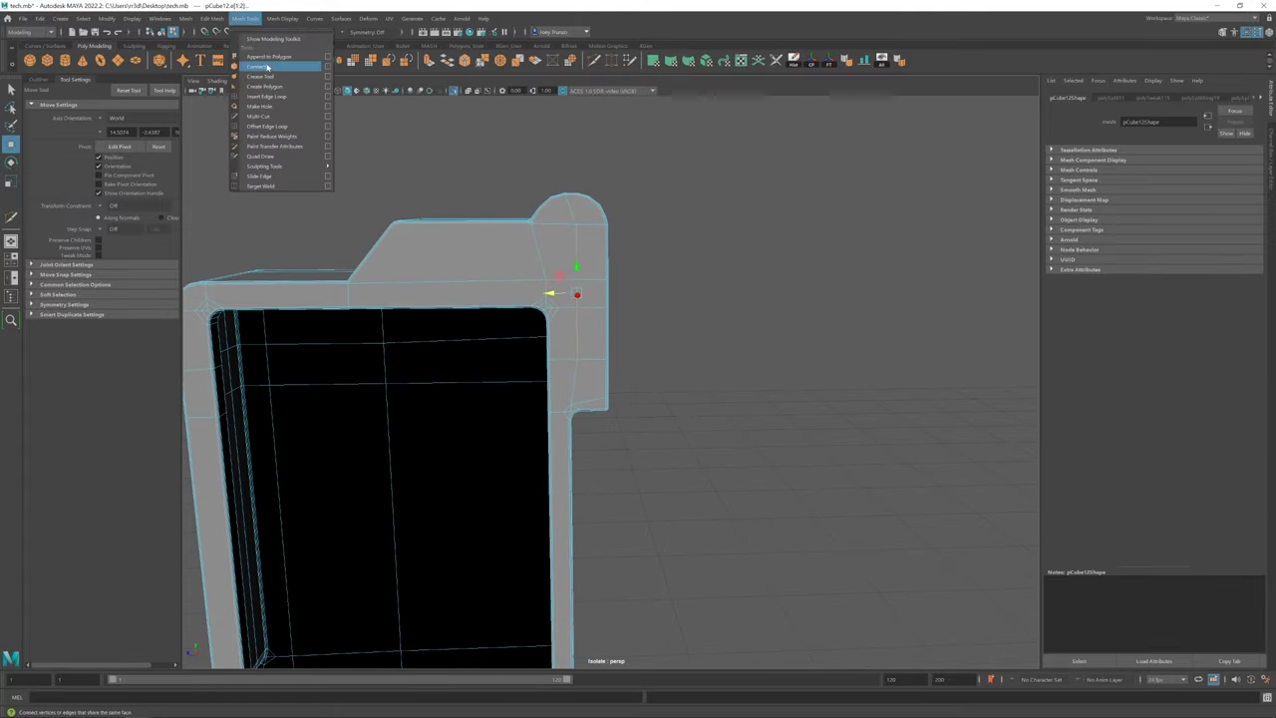
left_click(245, 45)
left_click_drag(576, 261, 584, 354)
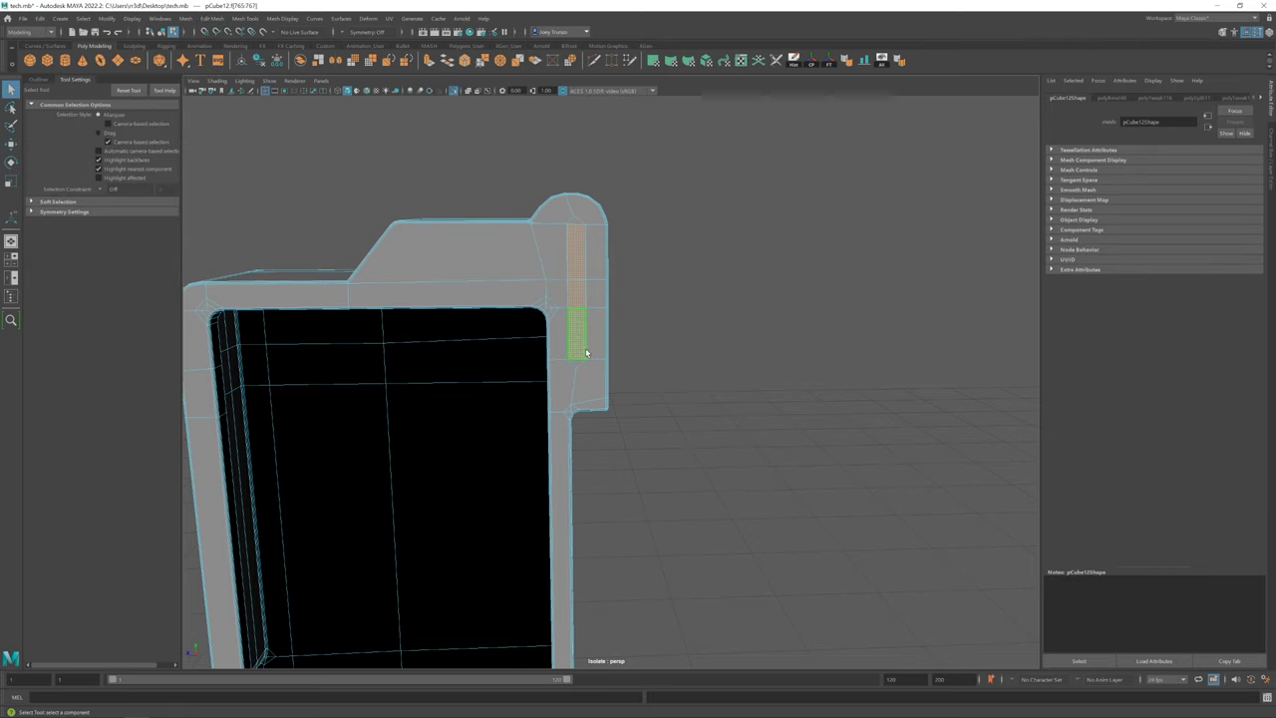
key("r")
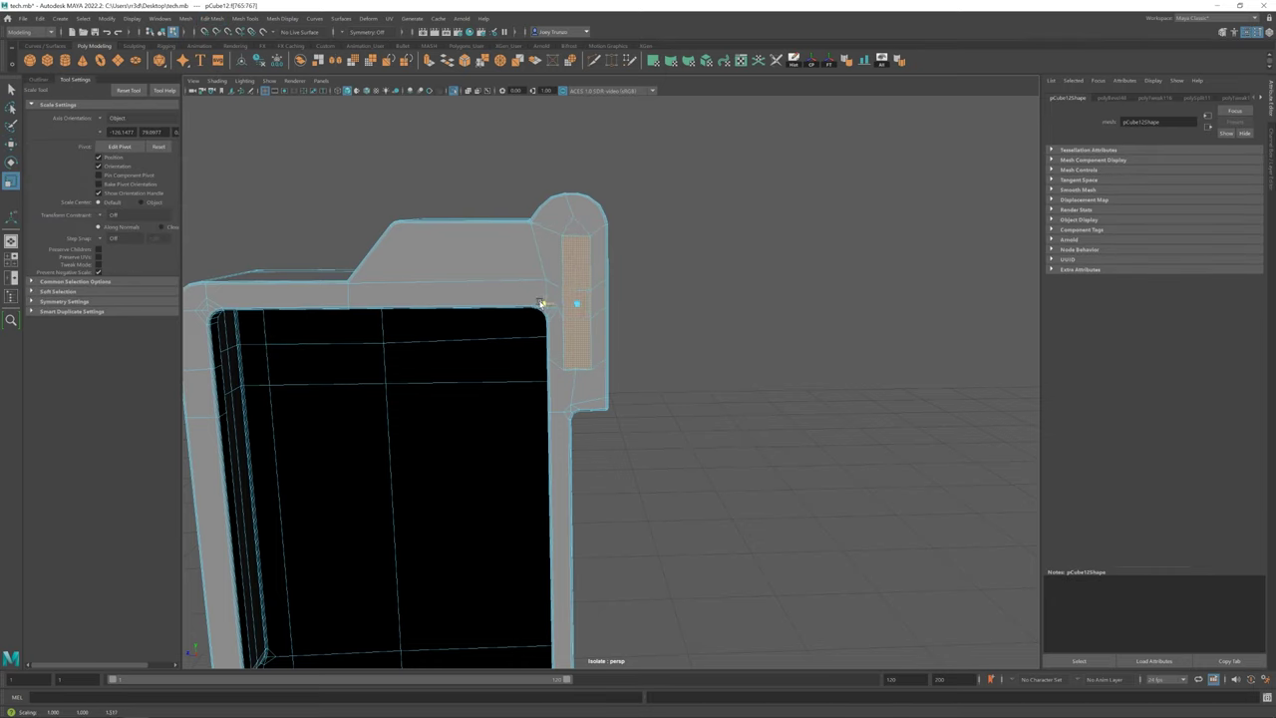
key("w")
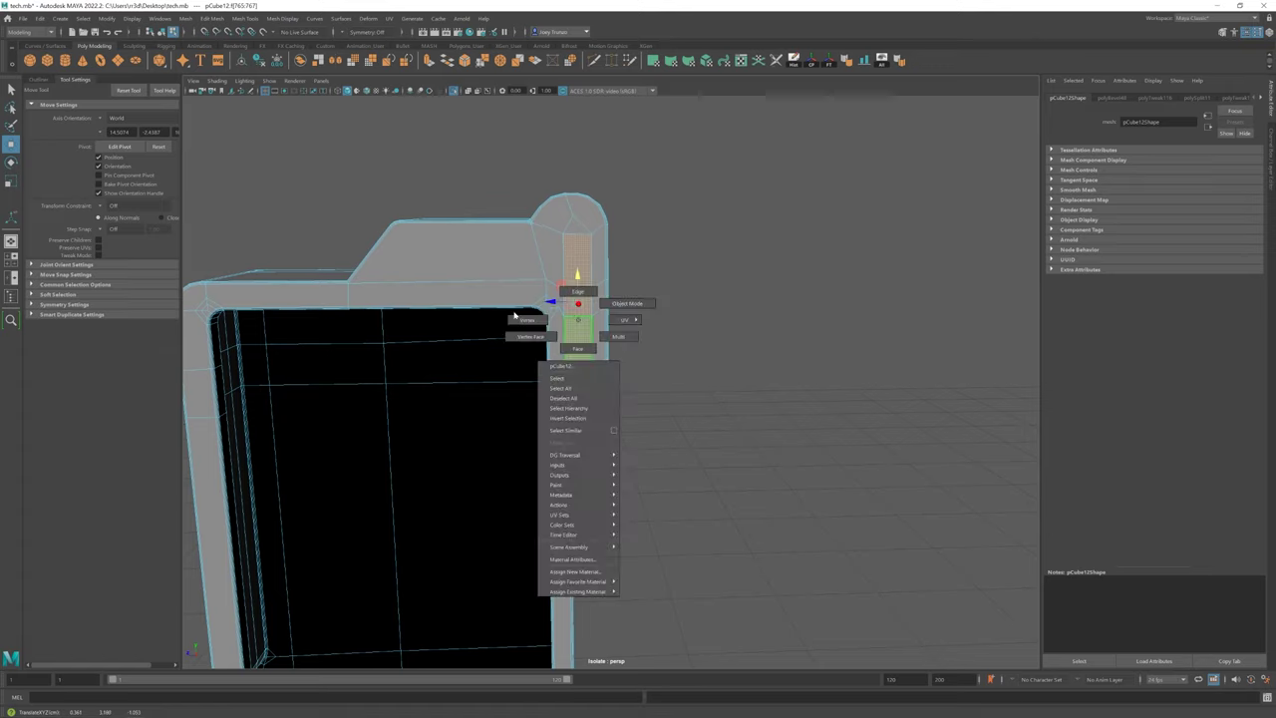
Target Weld the stray vertices together at the handle top
right_click_drag(585, 295, 574, 344)
left_click(615, 135)
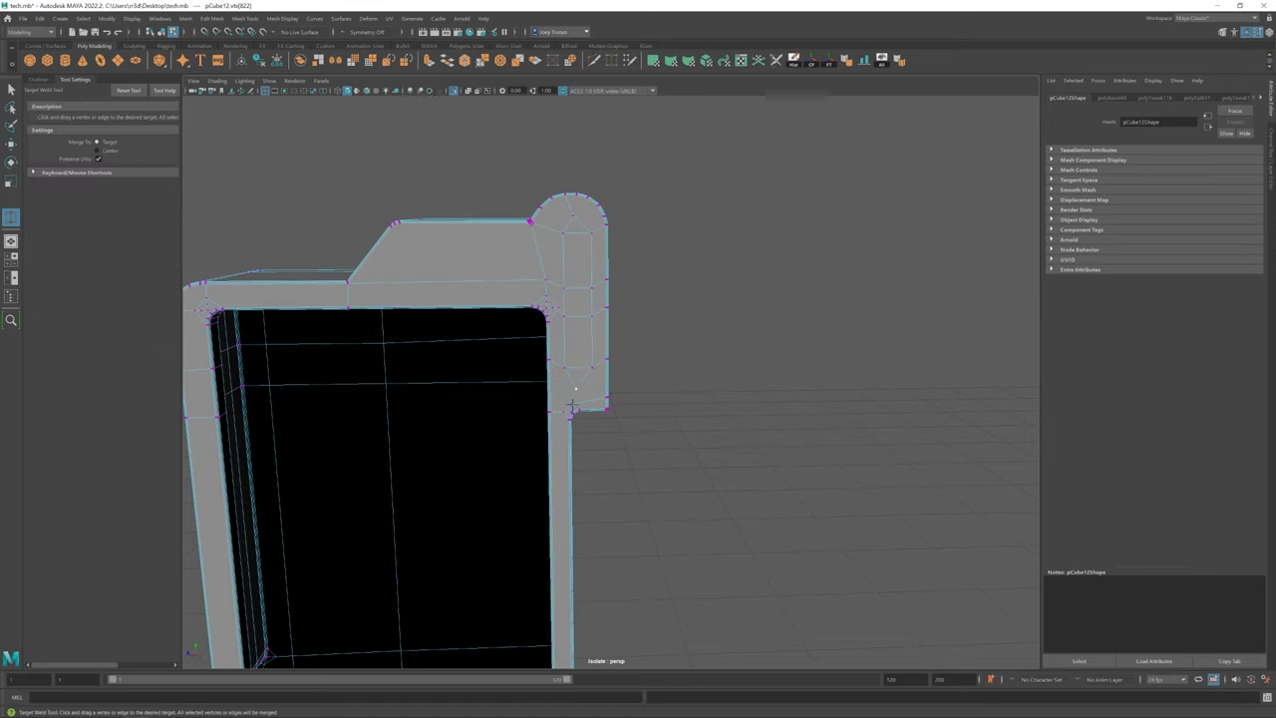
mouse_move(632, 379)
left_mouse_down("alt")
mouse_move(556, 365)
mouse_move(574, 328)
left_mouse_up("alt")
right_click_drag(575, 328, 575, 328, "shift")
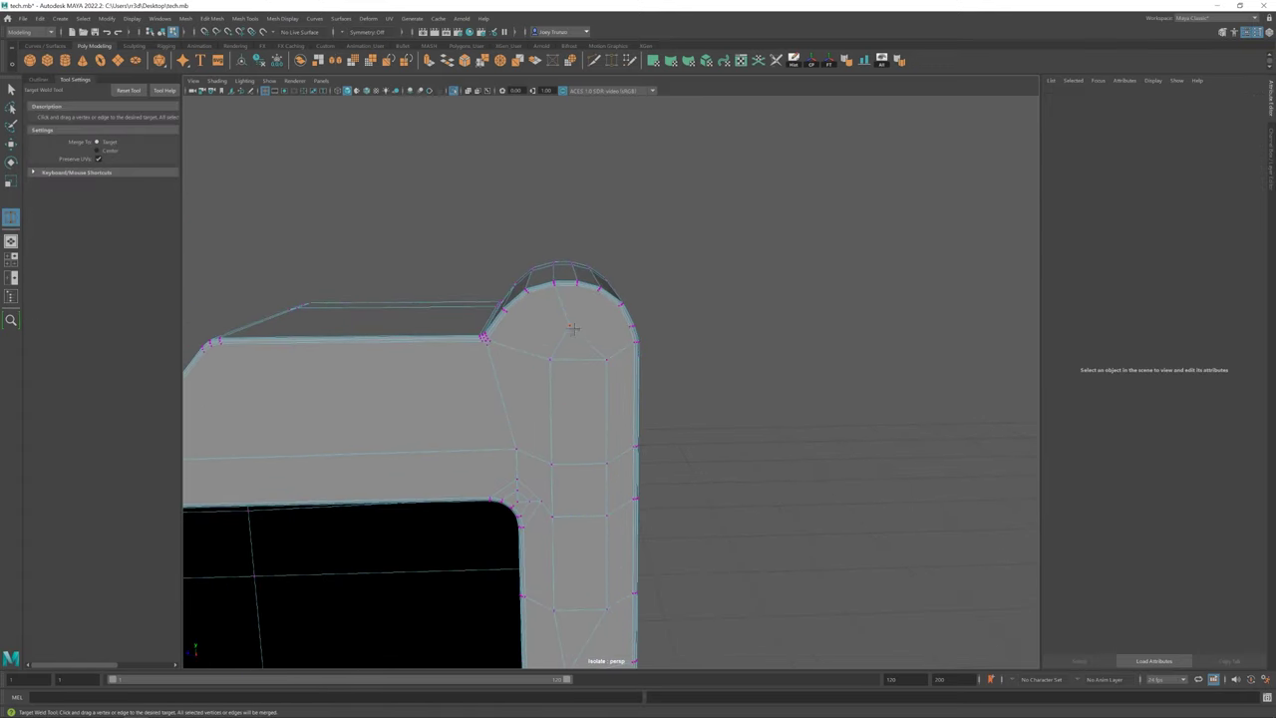
key("w")
scroll(576, 337, "down", 3)
Select the handle's vertical face strip and extrude it inward into a narrow recessed slot
left_click_drag(576, 337, 579, 370, "alt")
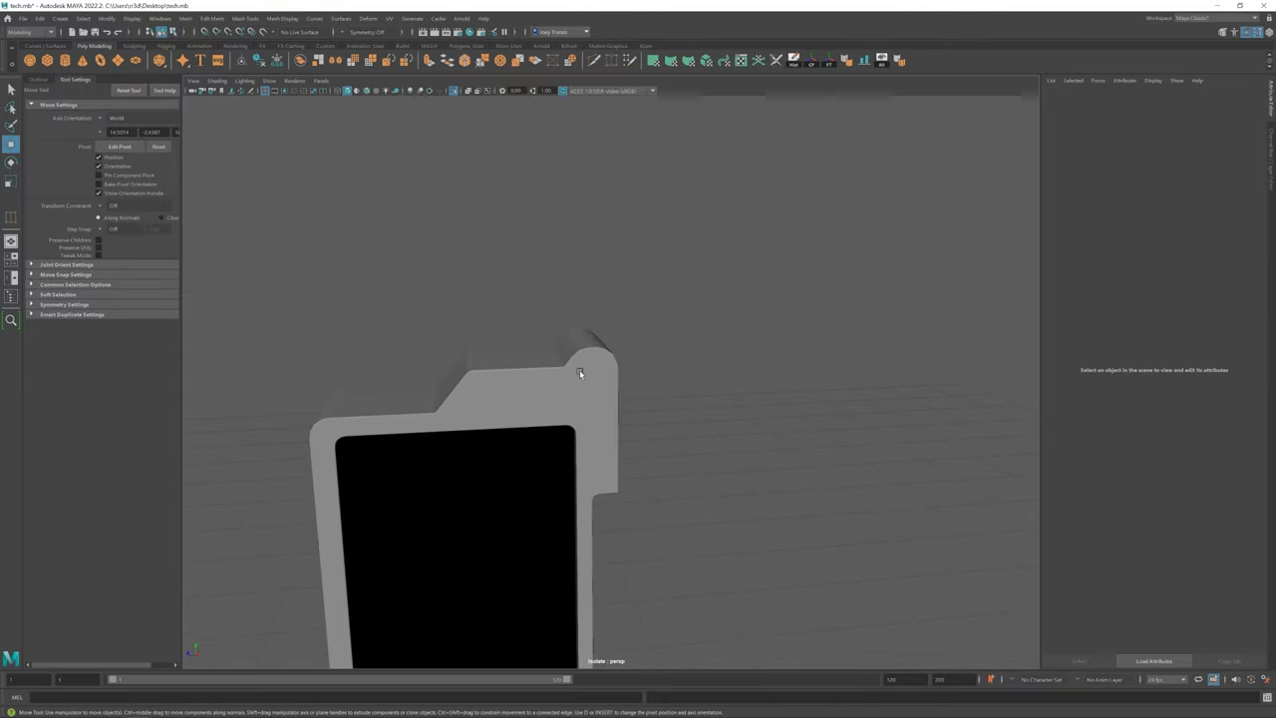
left_click_drag(654, 436, 629, 425, "alt")
left_click(608, 429)
scroll(778, 479, "up", 3)
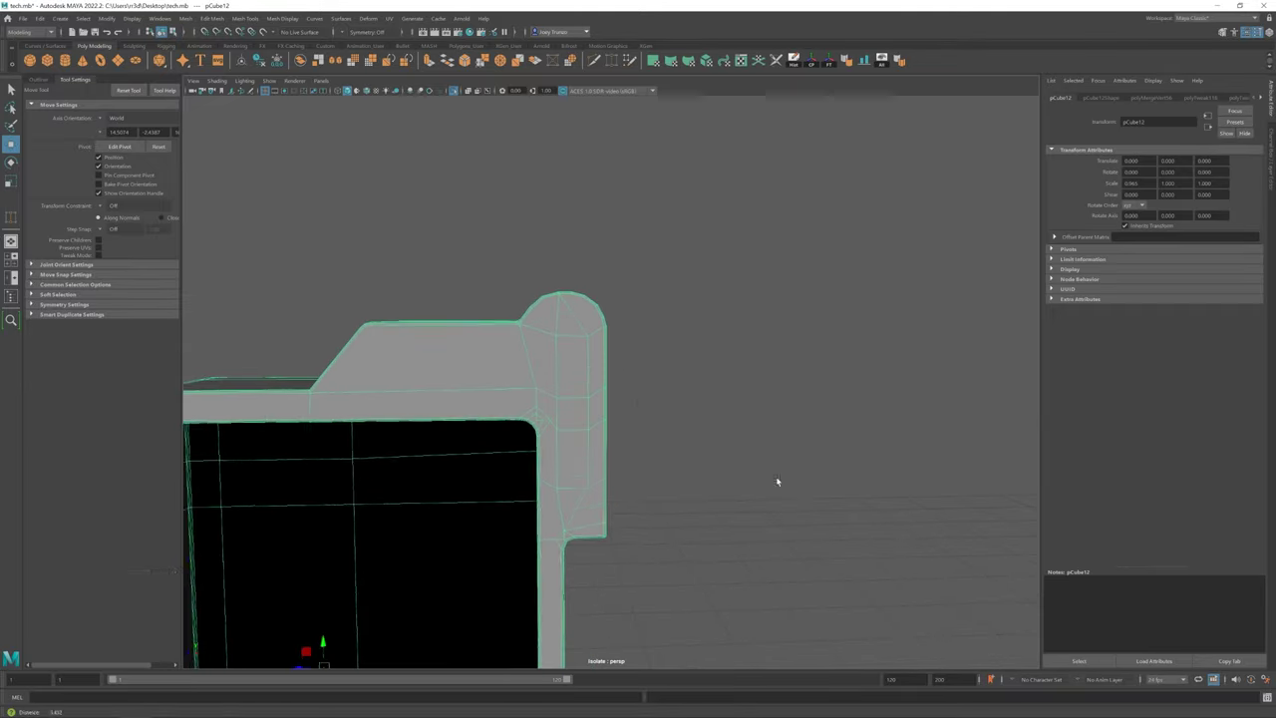
key("F11")
double_click(573, 379)
mouse_move(547, 381)
left_mouse_down("alt")
mouse_move(518, 433)
mouse_move(556, 398)
mouse_move(569, 422)
left_mouse_up("alt")
scroll(650, 389, "up", 3)
scroll(533, 399, "up", 2)
key("F8")
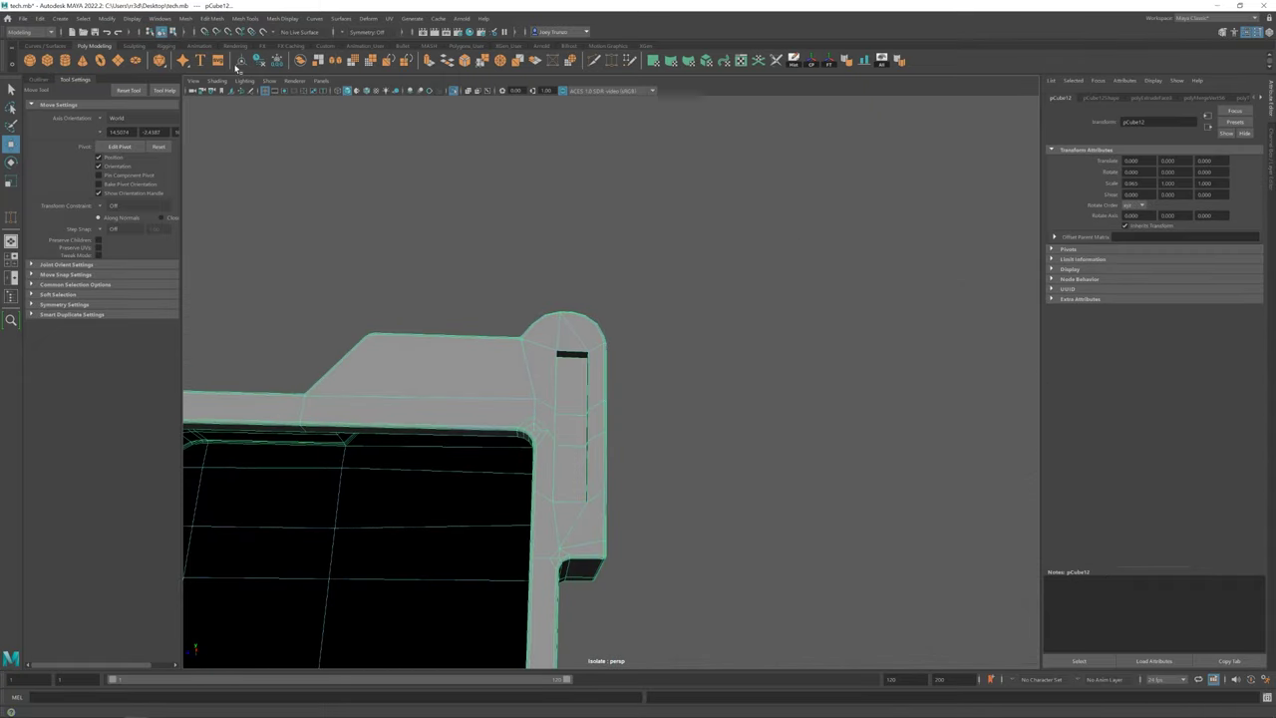
Merge the frame's overlapping vertices with Edit Mesh > Merge and check the slot from the front
left_click(212, 18)
left_click(231, 126)
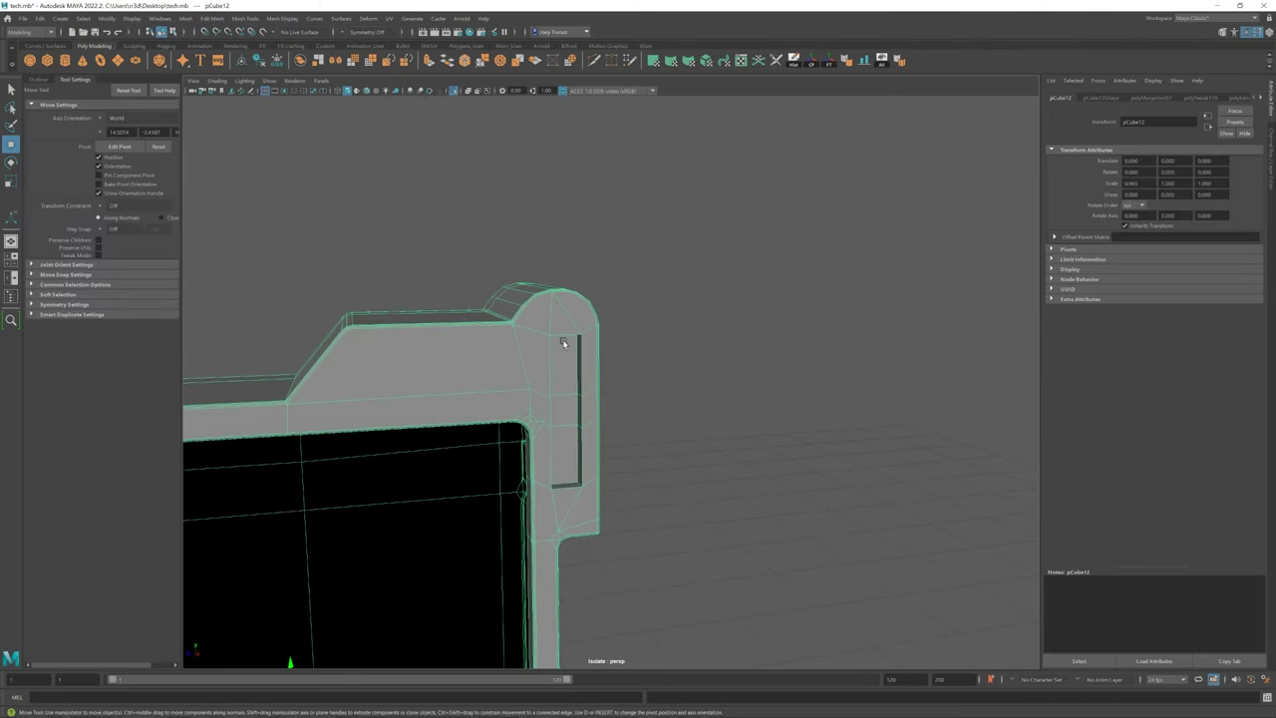
mouse_move(564, 342)
left_mouse_down("alt")
mouse_move(612, 385)
mouse_move(585, 417)
mouse_move(599, 436)
mouse_move(558, 429)
mouse_move(553, 389)
left_mouse_up("alt")
left_click(612, 385)
left_click(550, 384)
mouse_move(567, 461)
left_mouse_down("alt")
mouse_move(552, 424)
mouse_move(556, 333)
left_mouse_up("alt")
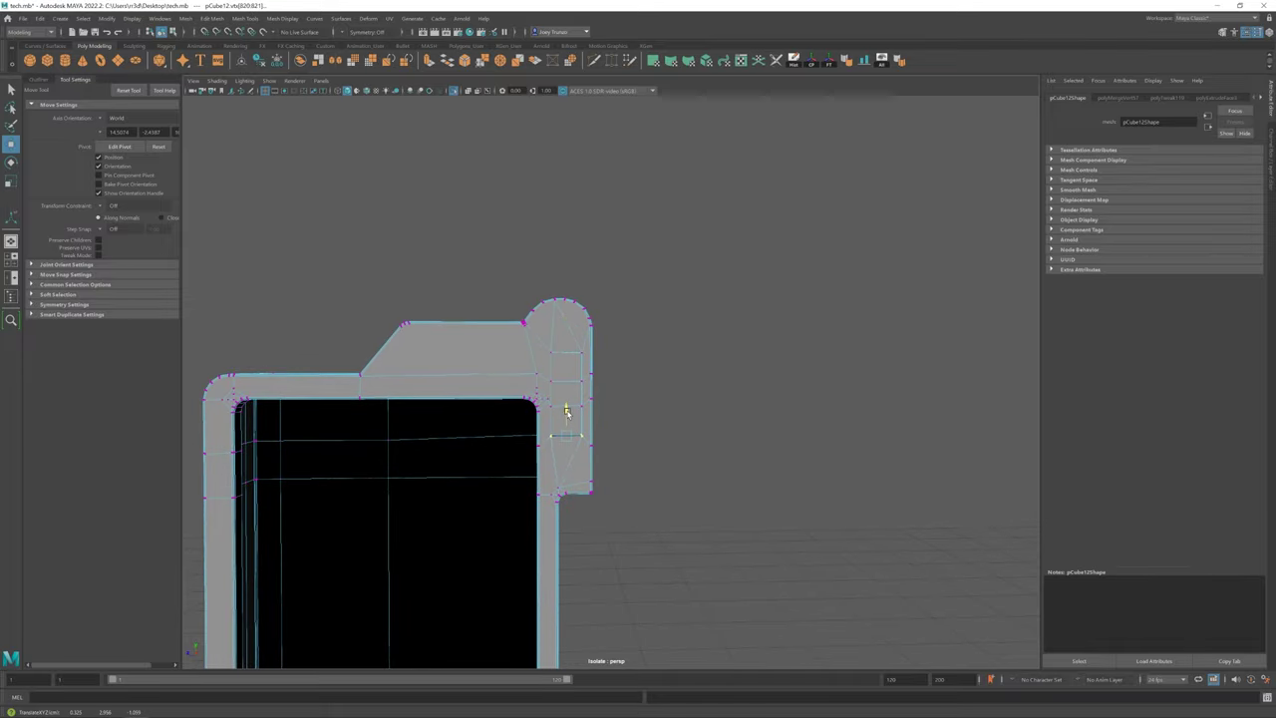
left_click(780, 486)
scroll(565, 468, "down", 5)
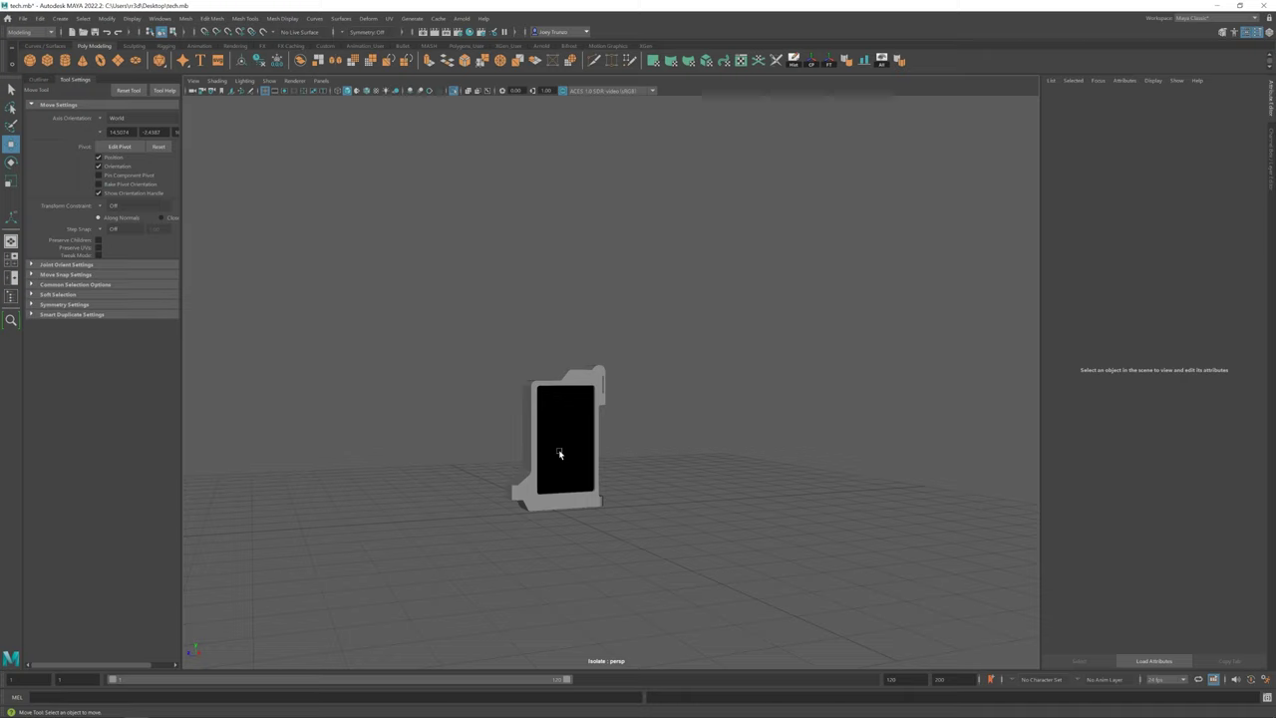
Select the small cylinder pCylinder16 and turn on wireframe over the shaded view
scroll(556, 450, "up", 5)
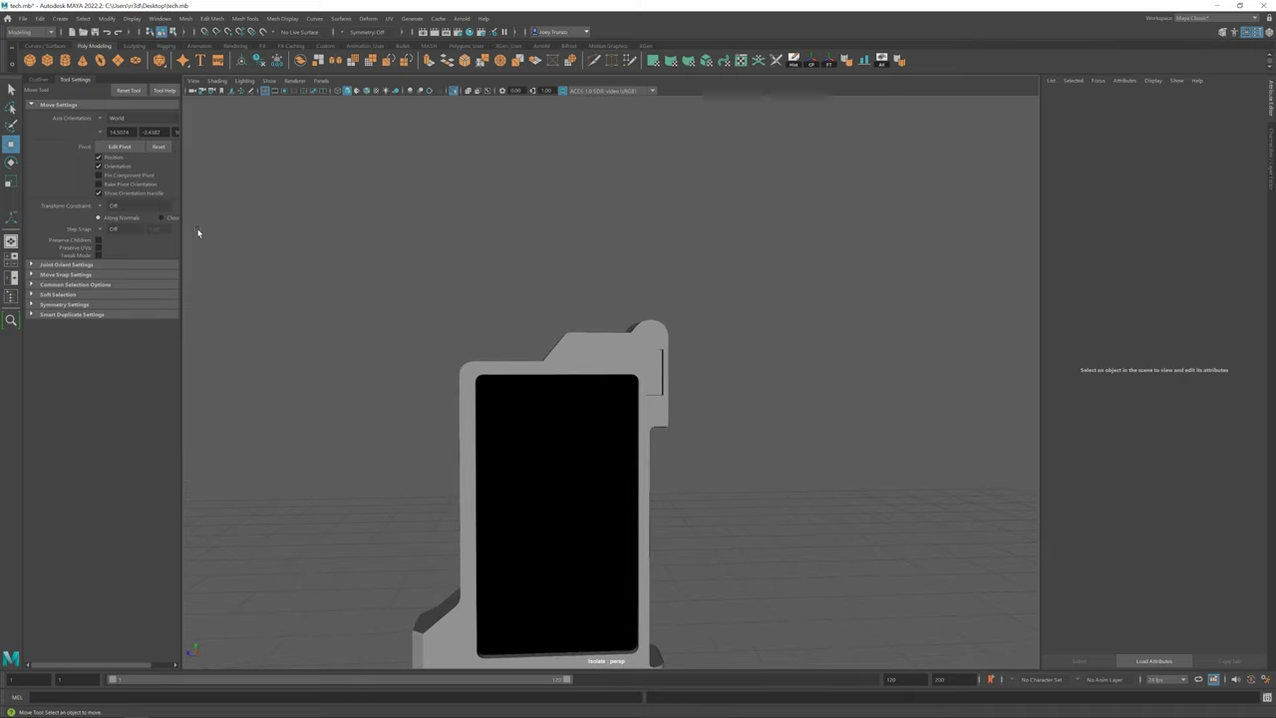
left_click_drag(450, 380, 501, 513, "alt")
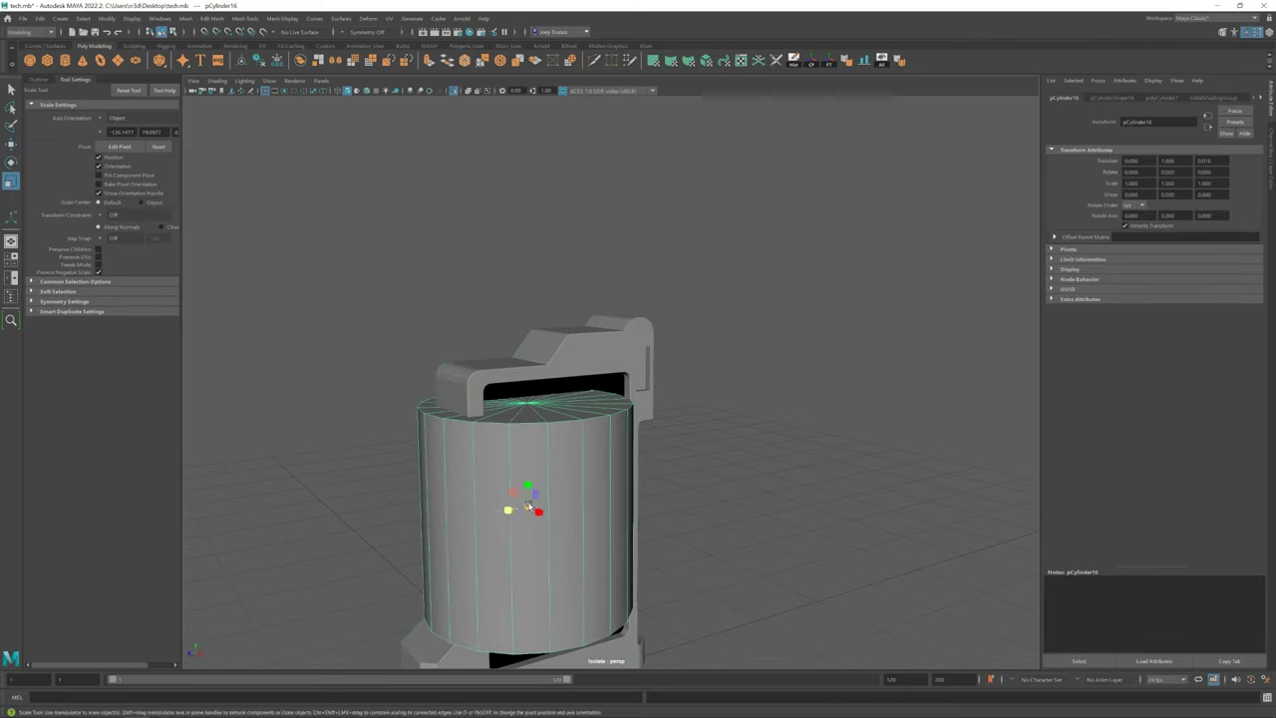
mouse_move(641, 369)
left_mouse_down("alt")
mouse_move(649, 384)
mouse_move(653, 349)
left_mouse_up("alt")
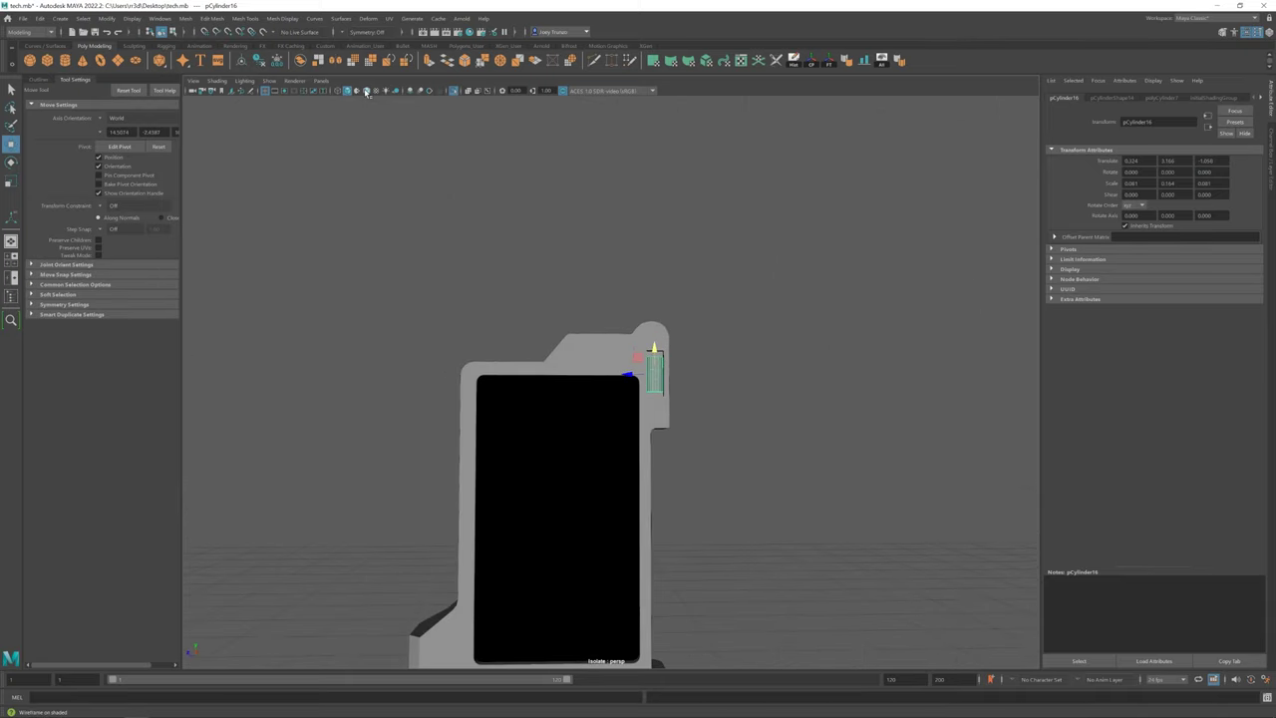
left_click(367, 91)
scroll(788, 450, "up", 2)
Raise and scale the small cylinder so it sits in the handle slot as a hinge pin
mouse_move(621, 365)
left_mouse_down()
mouse_move(626, 349)
mouse_move(625, 368)
mouse_move(427, 217)
mouse_move(592, 385)
left_mouse_up()
key("r")
left_click(426, 217)
scroll(505, 427, "down", 3)
scroll(558, 399, "up", 3)
left_click(599, 376)
left_click_drag(692, 364, 644, 432, "alt")
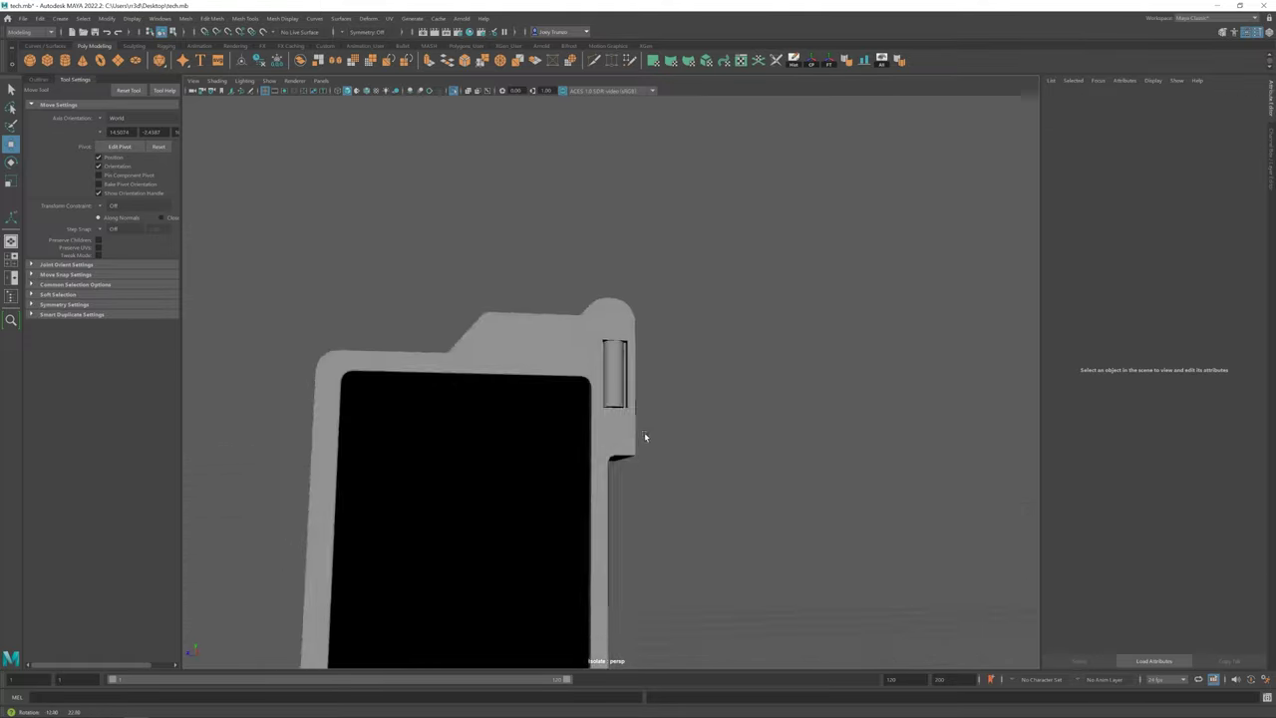
scroll(498, 398, "down", 3)
scroll(590, 367, "up", 3)
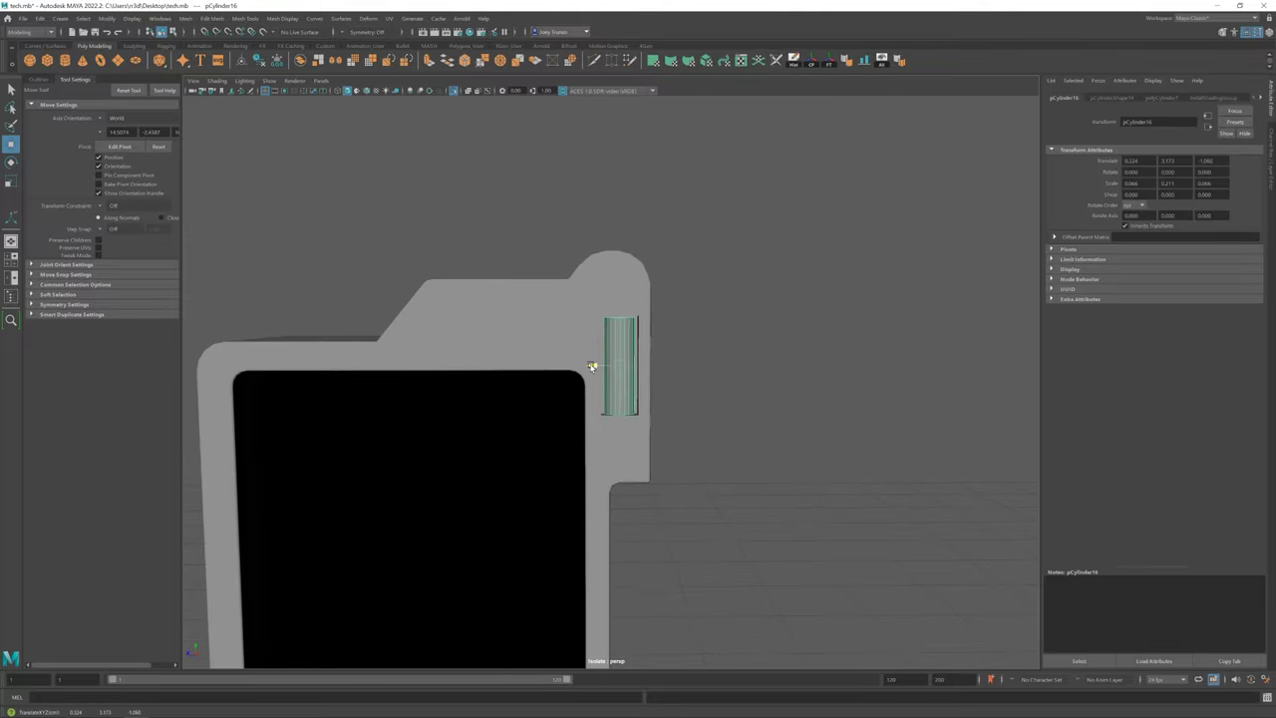
Exit Isolate Select to show the whole walkie-talkie in a three-quarter view
key("ctrl+1")
scroll(490, 515, "down", 3)
mouse_move(490, 516)
left_mouse_down("alt")
mouse_move(661, 437)
mouse_move(455, 455)
mouse_move(572, 492)
mouse_move(607, 439)
left_mouse_up("alt")
scroll(525, 489, "down", 3)
scroll(456, 456, "down", 2)
scroll(572, 492, "up", 4)
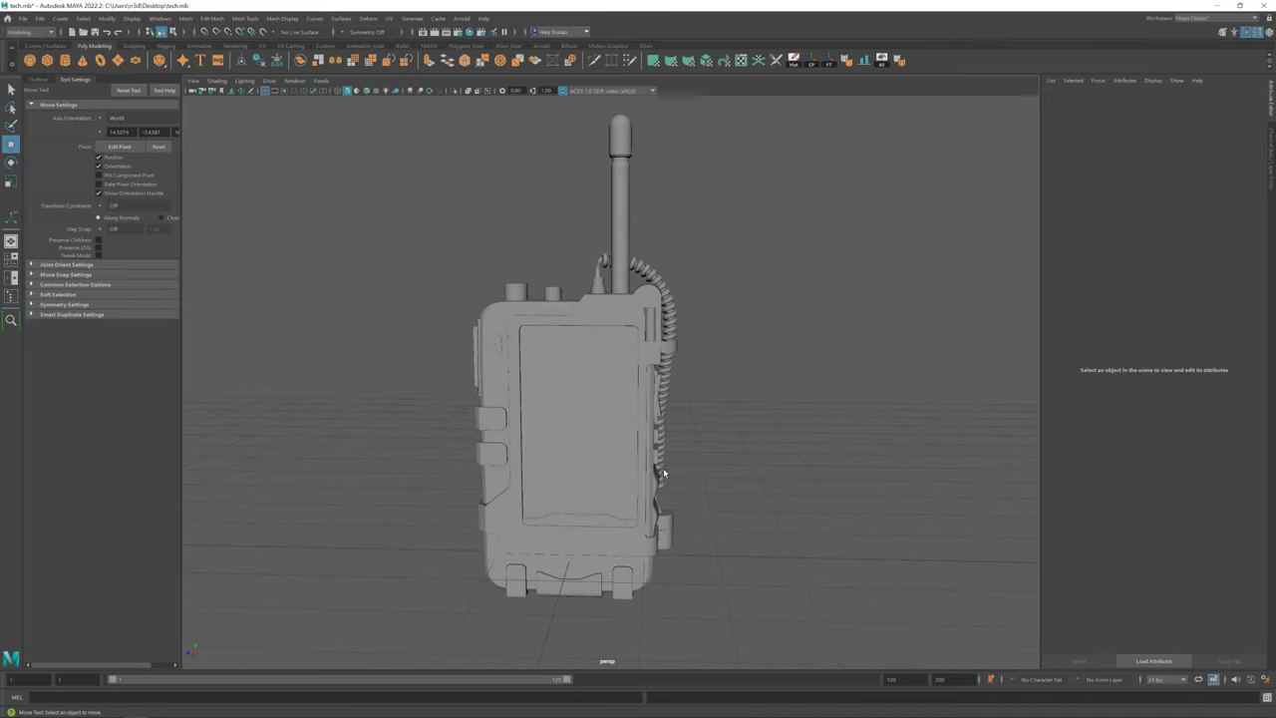
Create a new cylinder, rotate it 90 degrees and adjust its number of sides
mouse_move(663, 474)
left_mouse_down("alt")
mouse_move(595, 373)
mouse_move(559, 399)
mouse_move(532, 447)
left_mouse_up("alt")
left_click(64, 60)
key("e")
key("h")
key("ctrl+z")
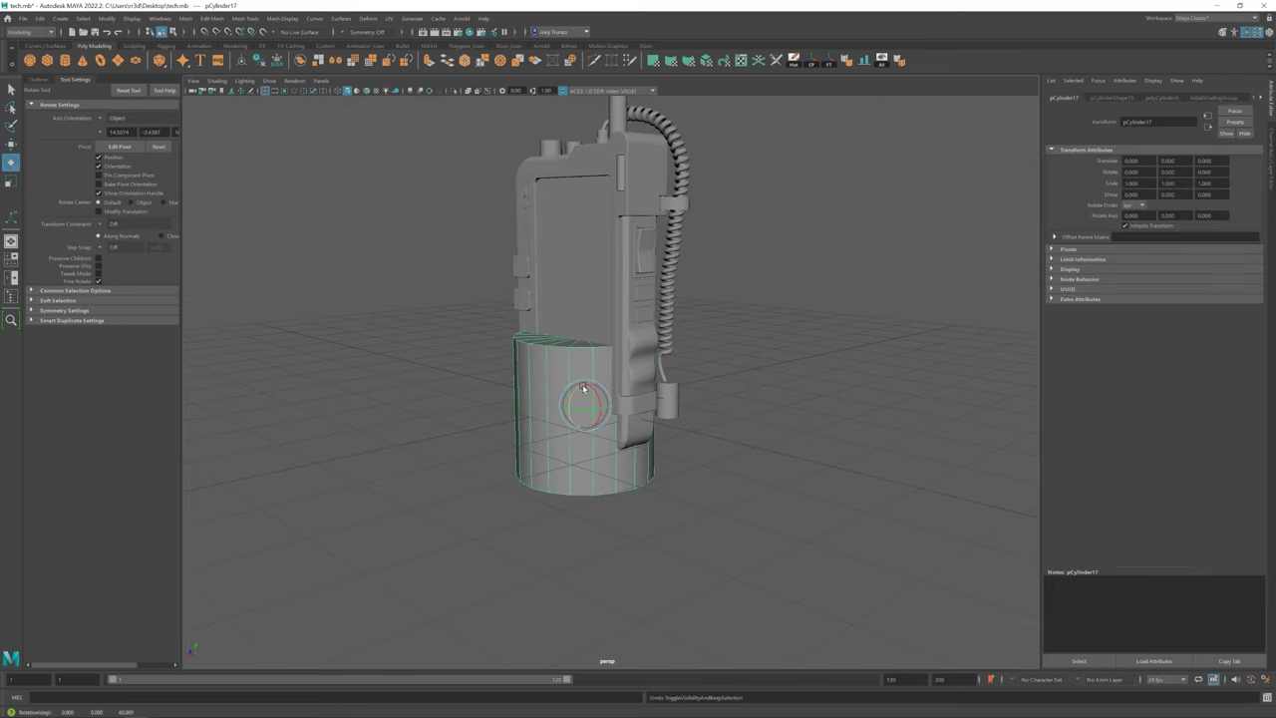
left_click_drag(583, 388, 580, 449)
left_click(1162, 97)
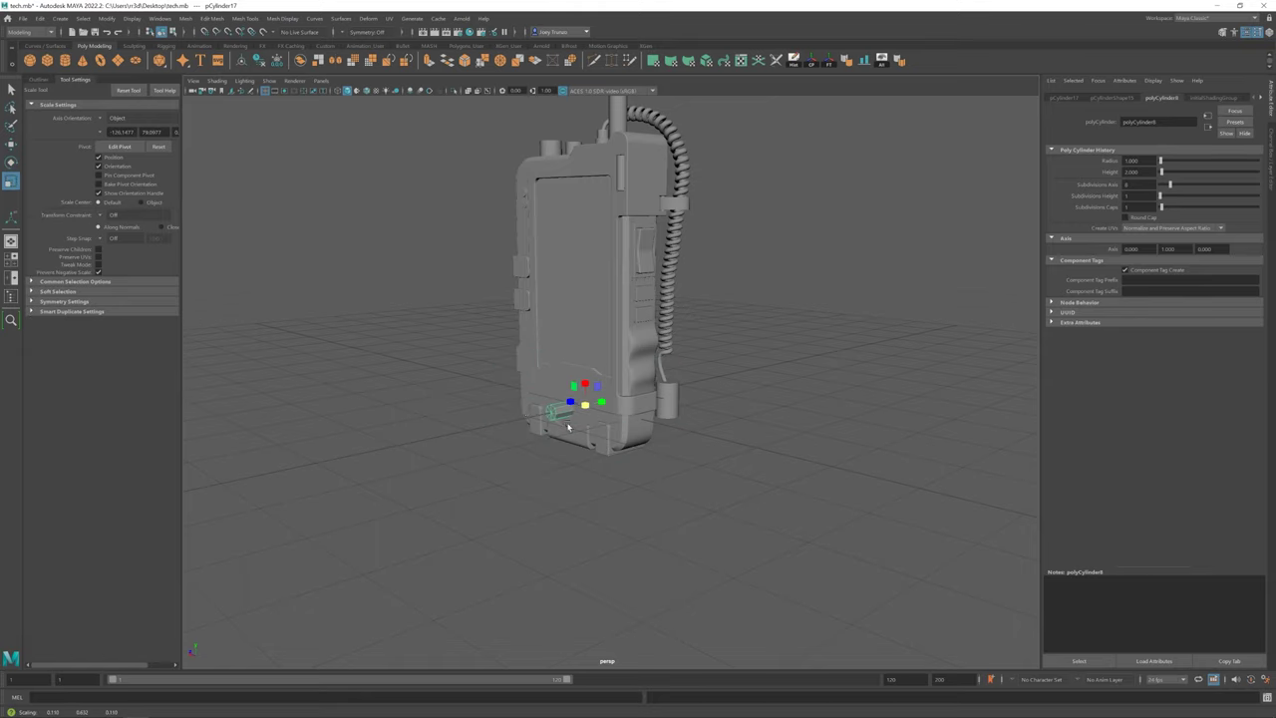
Move and scale the new cylinder toward the radio's lower-right corner
left_click_drag(568, 427, 581, 396, "alt")
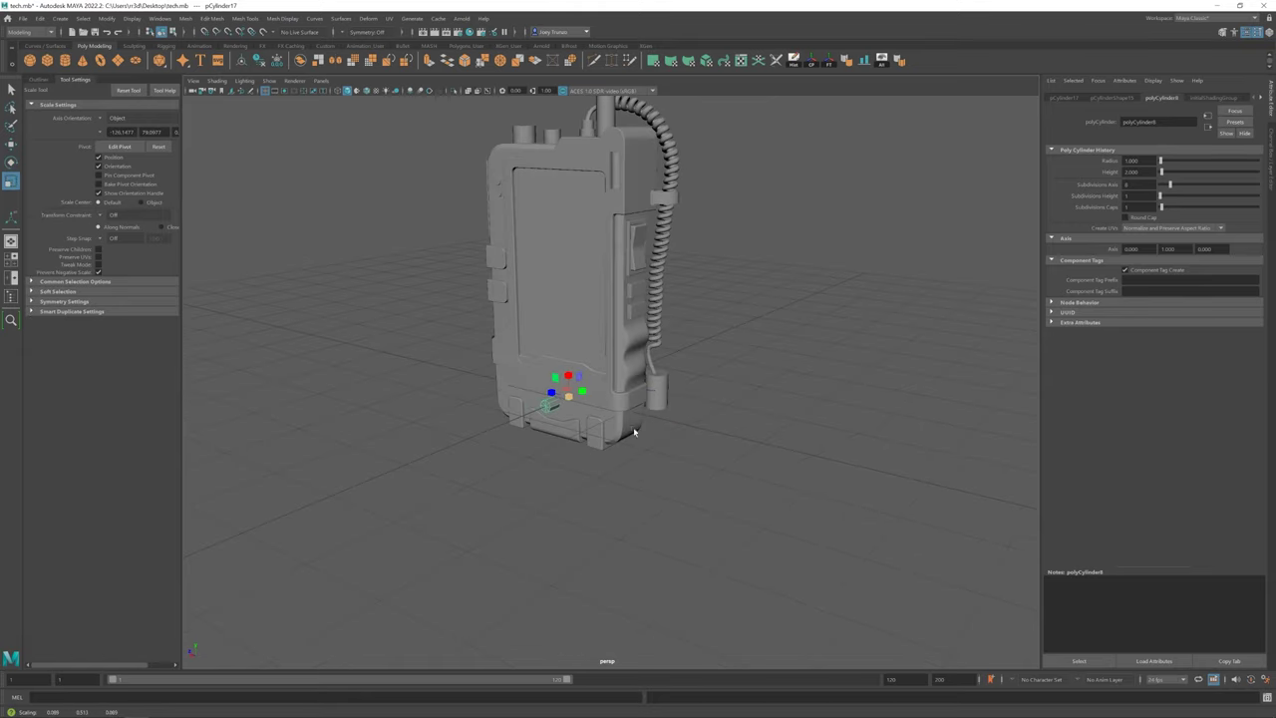
mouse_move(635, 431)
left_mouse_down("alt")
mouse_move(557, 415)
mouse_move(727, 435)
left_mouse_up("alt")
key("w")
key("r")
key("w")
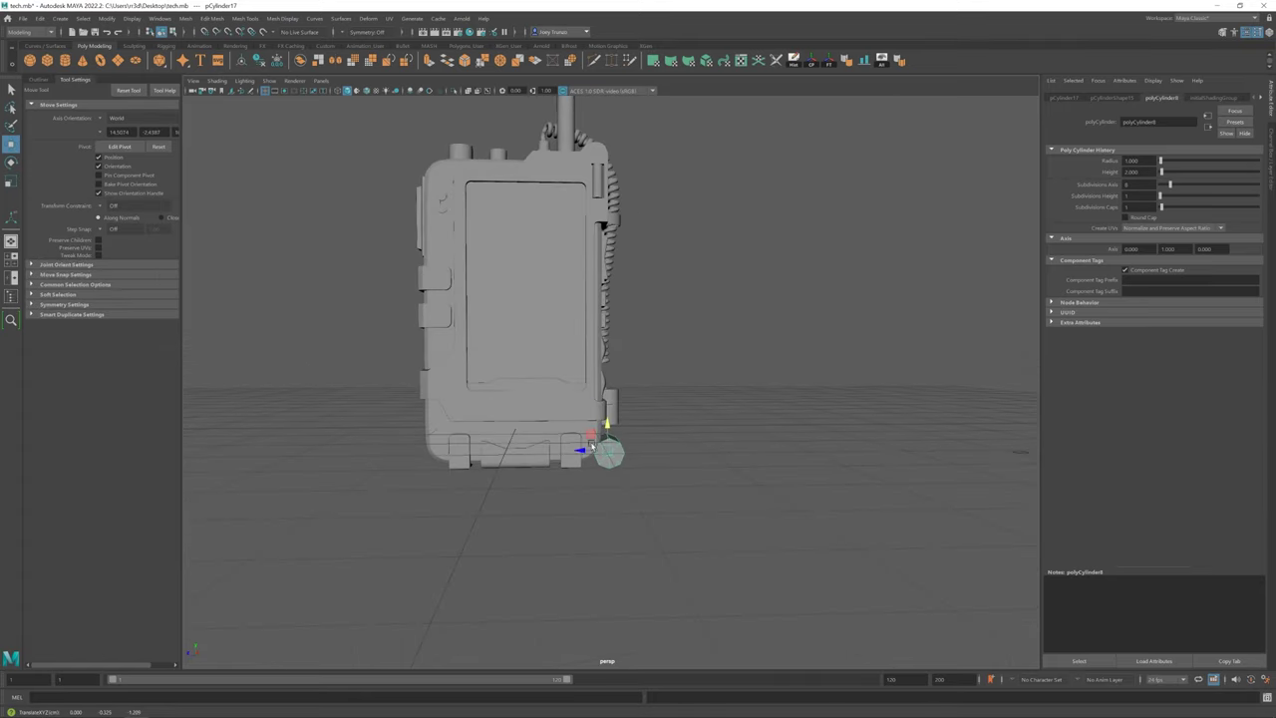
mouse_move(599, 420)
left_mouse_down("alt")
mouse_move(570, 442)
mouse_move(606, 457)
left_mouse_up("alt")
left_click(598, 469)
scroll(705, 439, "up", 5)
mouse_move(705, 439)
left_mouse_down("alt")
mouse_move(518, 427)
mouse_move(513, 404)
mouse_move(657, 403)
mouse_move(632, 427)
left_mouse_up("alt")
scroll(530, 425, "down", 4)
scroll(512, 404, "up", 5)
scroll(617, 427, "up", 3)
Scale and rotate the small cylinder at the base to fit the corner
left_click(617, 426)
key("r")
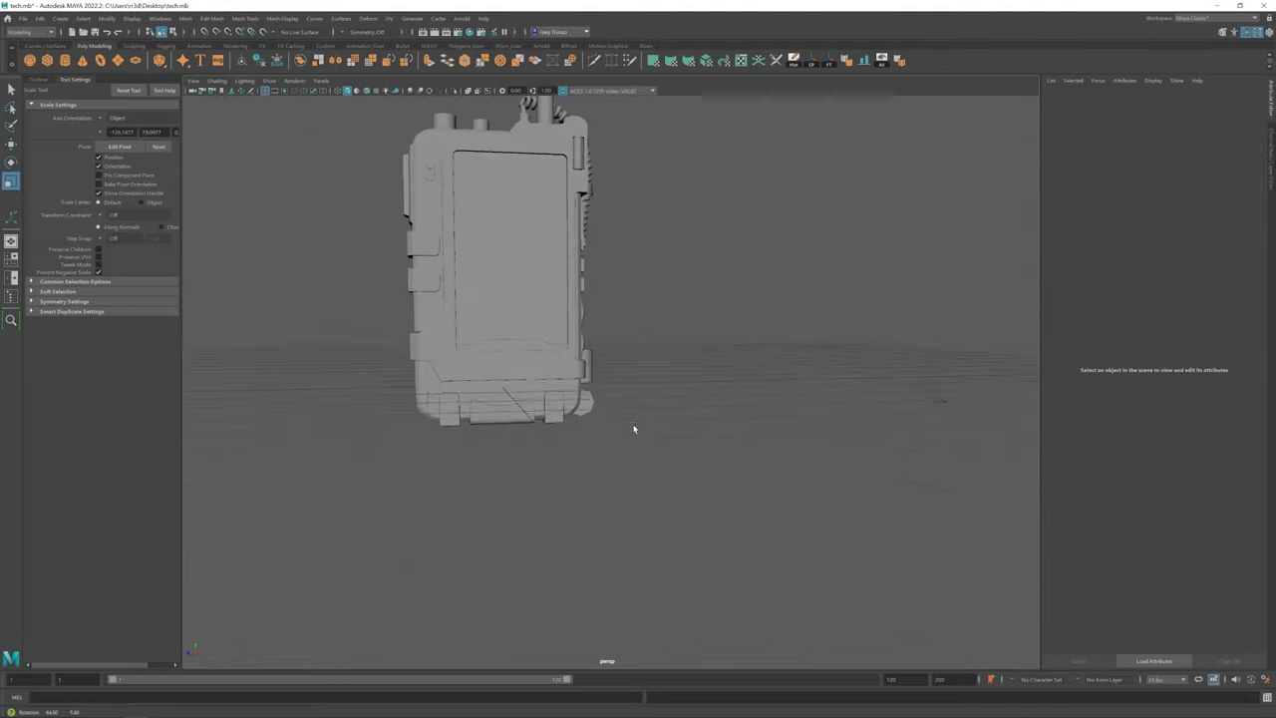
left_click(564, 399)
scroll(618, 439, "up", 3)
key("e")
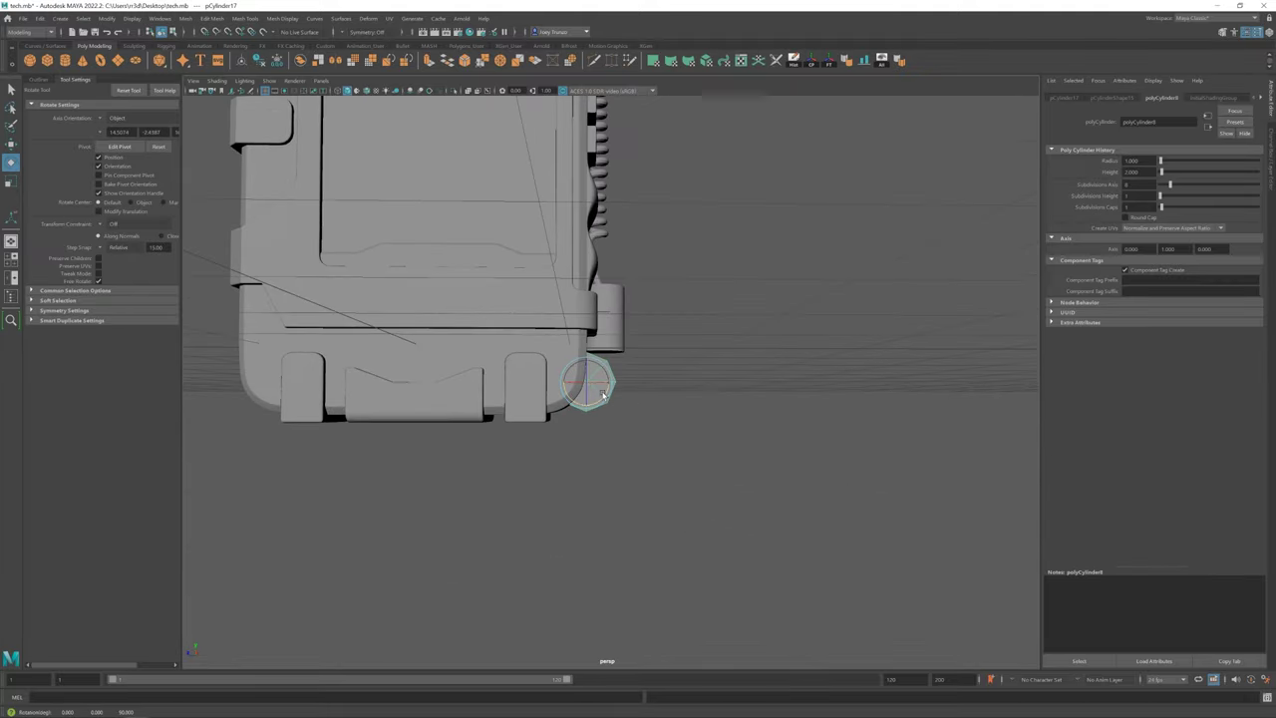
left_click(660, 417)
scroll(618, 409, "down", 5)
mouse_move(618, 408)
left_mouse_down("alt")
mouse_move(564, 399)
mouse_move(615, 408)
mouse_move(575, 428)
left_mouse_up("alt")
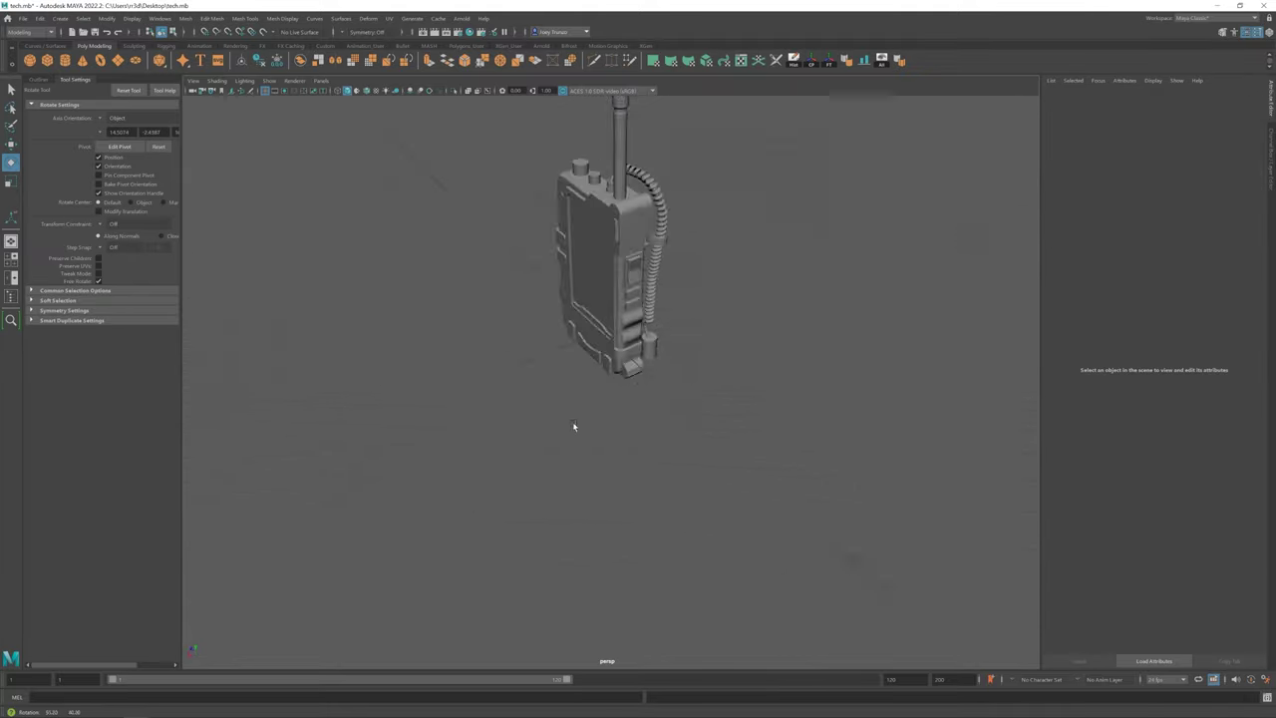
scroll(575, 428, "up", 5)
Extrude and scale the cylinder's rim edges, then bridge the edge loops to form the ring's center hole
left_click(614, 368)
mouse_move(614, 368)
left_mouse_down("alt")
mouse_move(661, 388)
mouse_move(599, 372)
left_mouse_up("alt")
key("F11")
key("w")
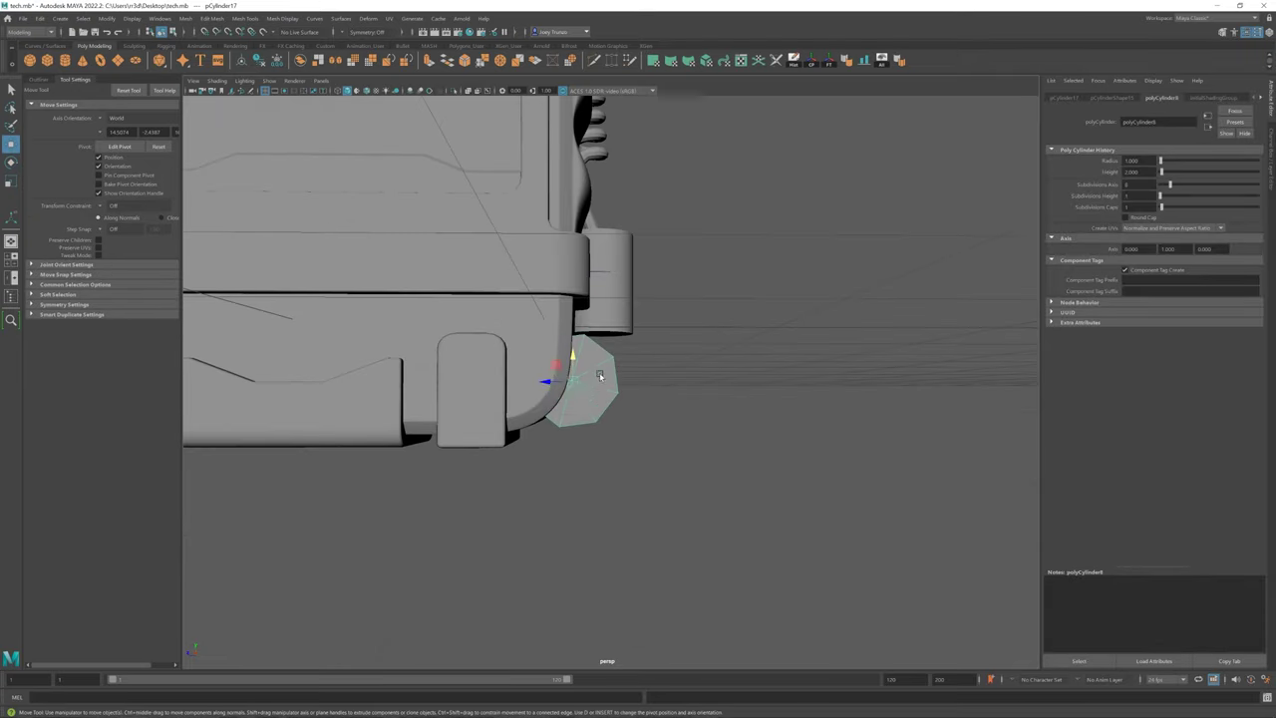
scroll(599, 372, "up", 1)
left_click(599, 368)
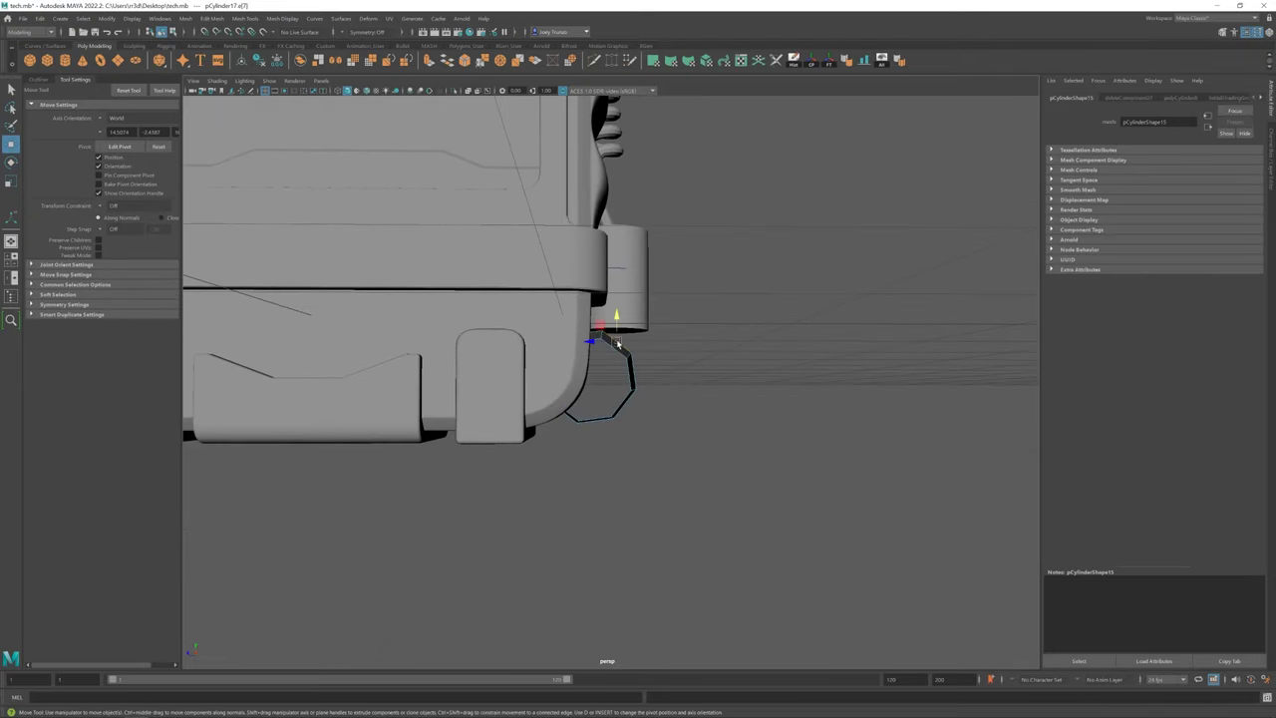
key("ctrl+e")
key("r")
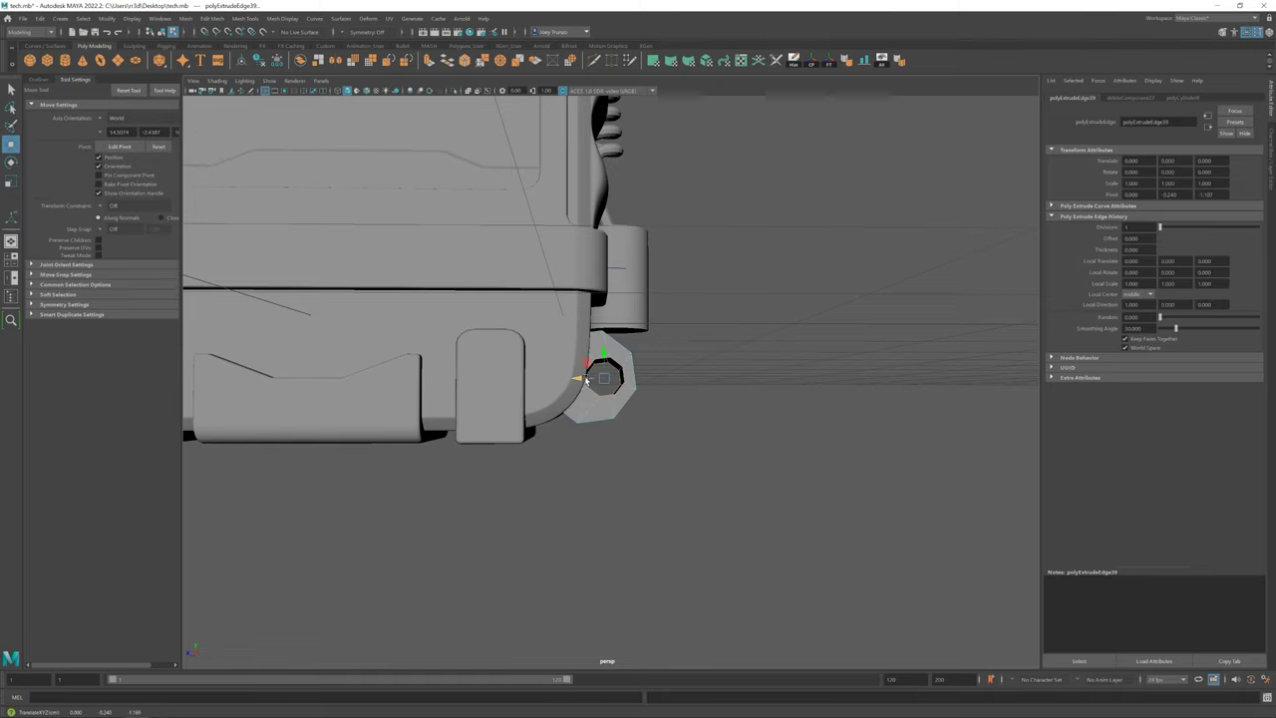
key("r")
mouse_move(601, 378)
left_mouse_down("alt")
mouse_move(649, 413)
mouse_move(610, 377)
mouse_move(598, 399)
mouse_move(618, 391)
mouse_move(598, 394)
left_mouse_up("alt")
key("w")
left_click(211, 18)
left_click(249, 67)
Bevel the ring's edges with Fraction around 0.116 and Segments 2
left_click(211, 18)
left_click(239, 57)
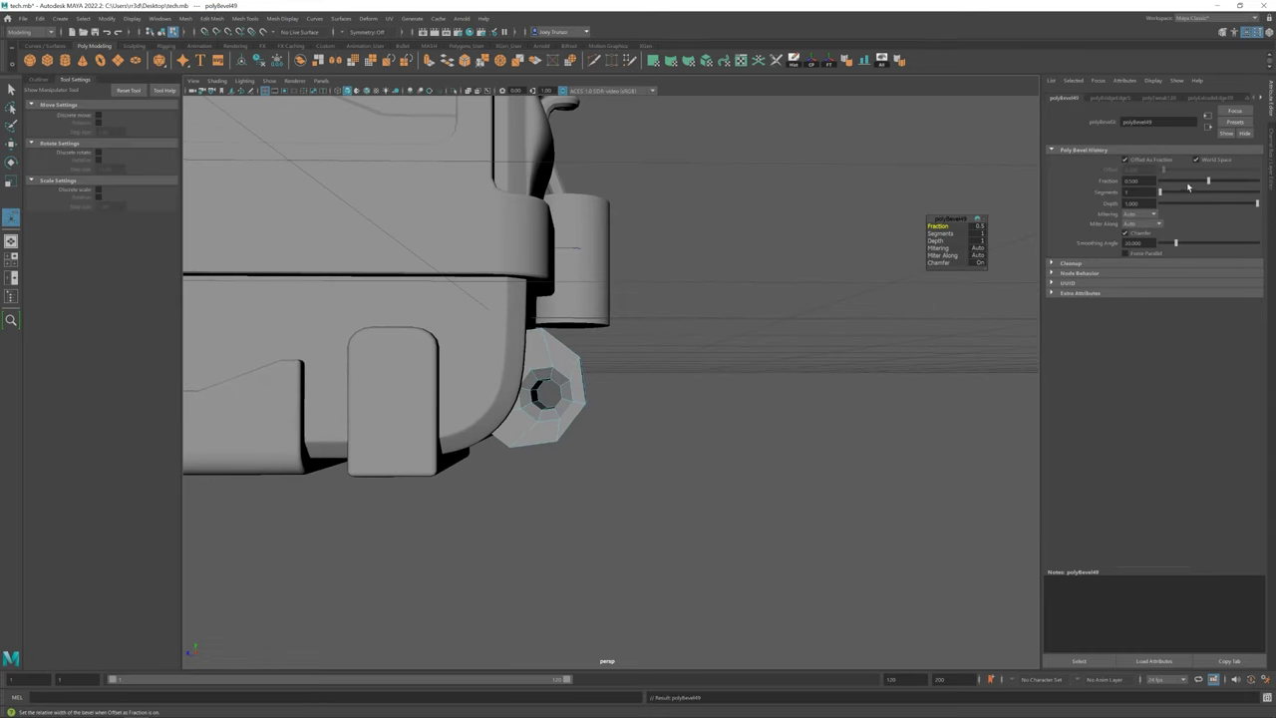
key("g")
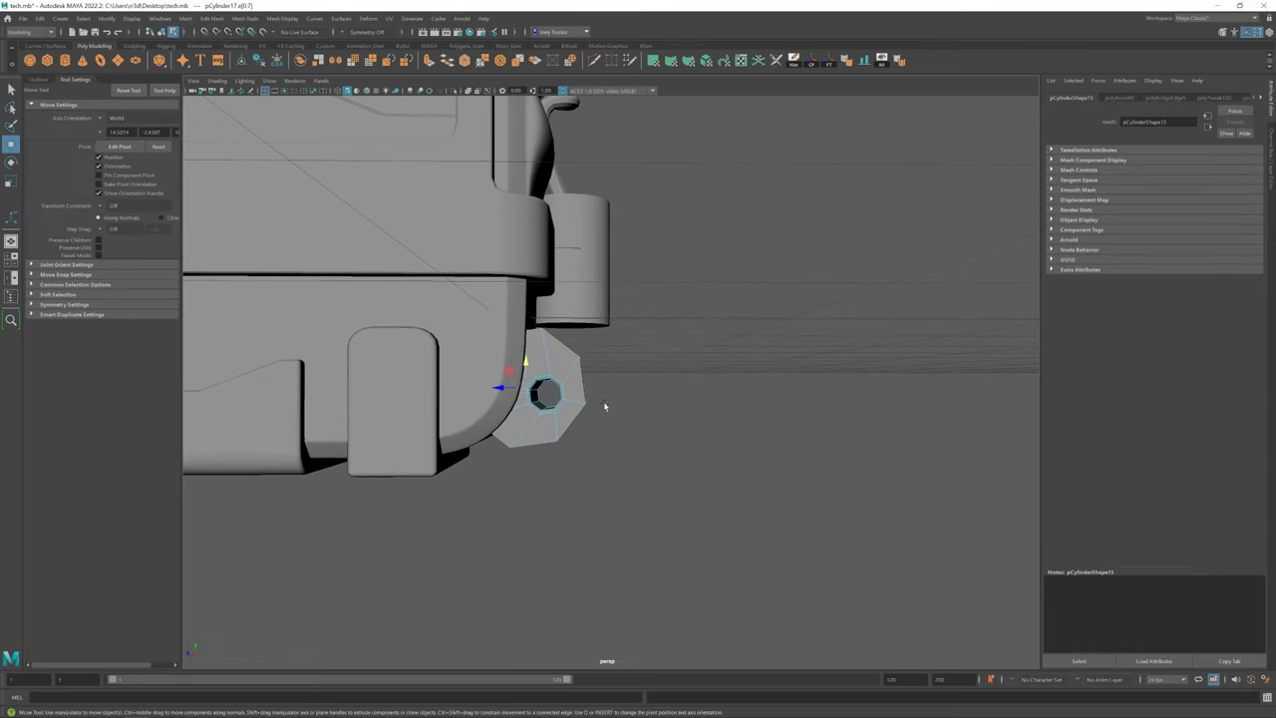
left_click_drag(604, 405, 569, 379, "alt")
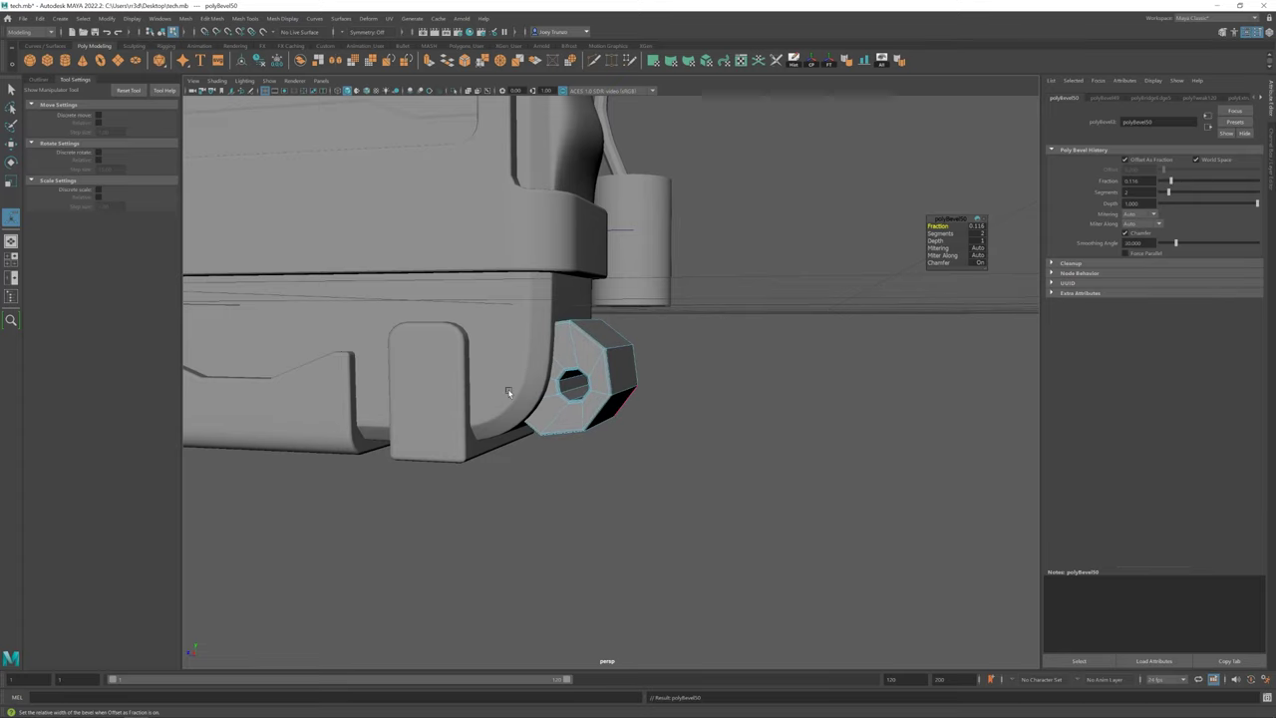
key("w")
left_click(740, 367)
scroll(740, 368, "down", 5)
mouse_move(741, 368)
left_mouse_down("alt")
mouse_move(491, 372)
mouse_move(558, 349)
left_mouse_up("alt")
scroll(491, 372, "up", 5)
Bevel the ring's remaining edges and review the lug on the whole radio
left_click(572, 336)
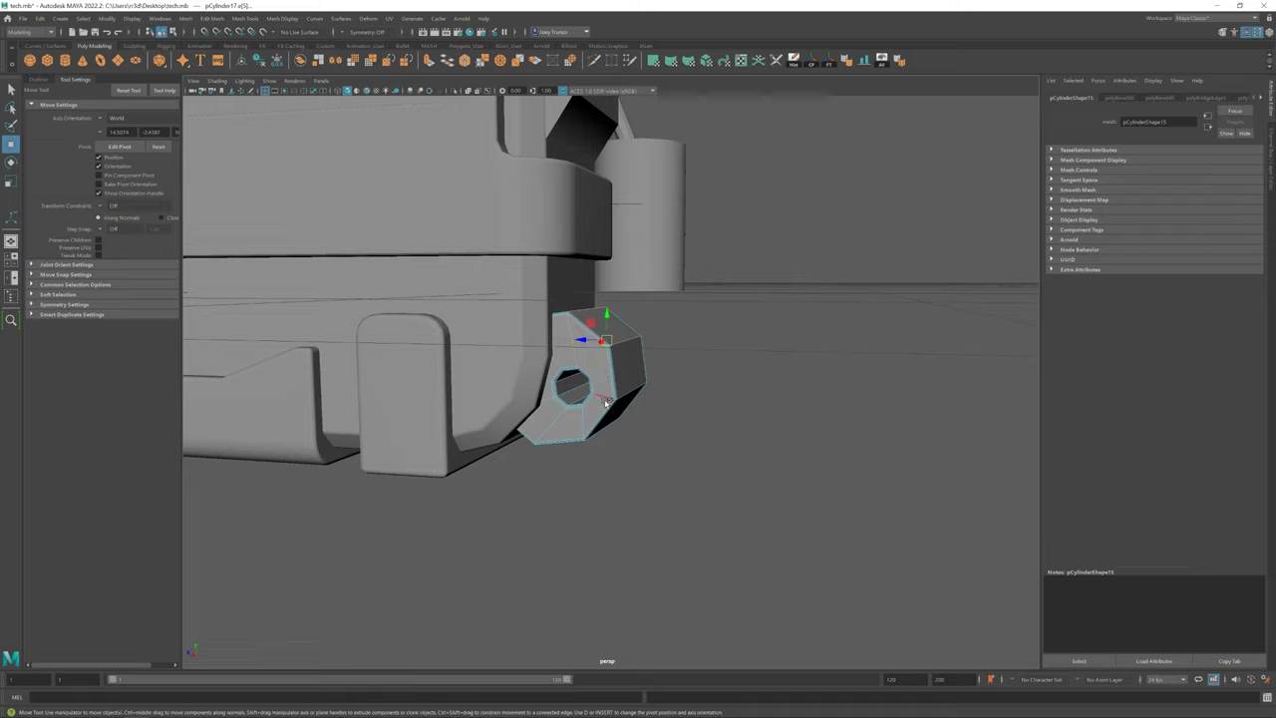
mouse_move(555, 366)
left_mouse_down("alt")
mouse_move(607, 399)
mouse_move(652, 389)
mouse_move(559, 409)
left_mouse_up("alt")
left_click(212, 18)
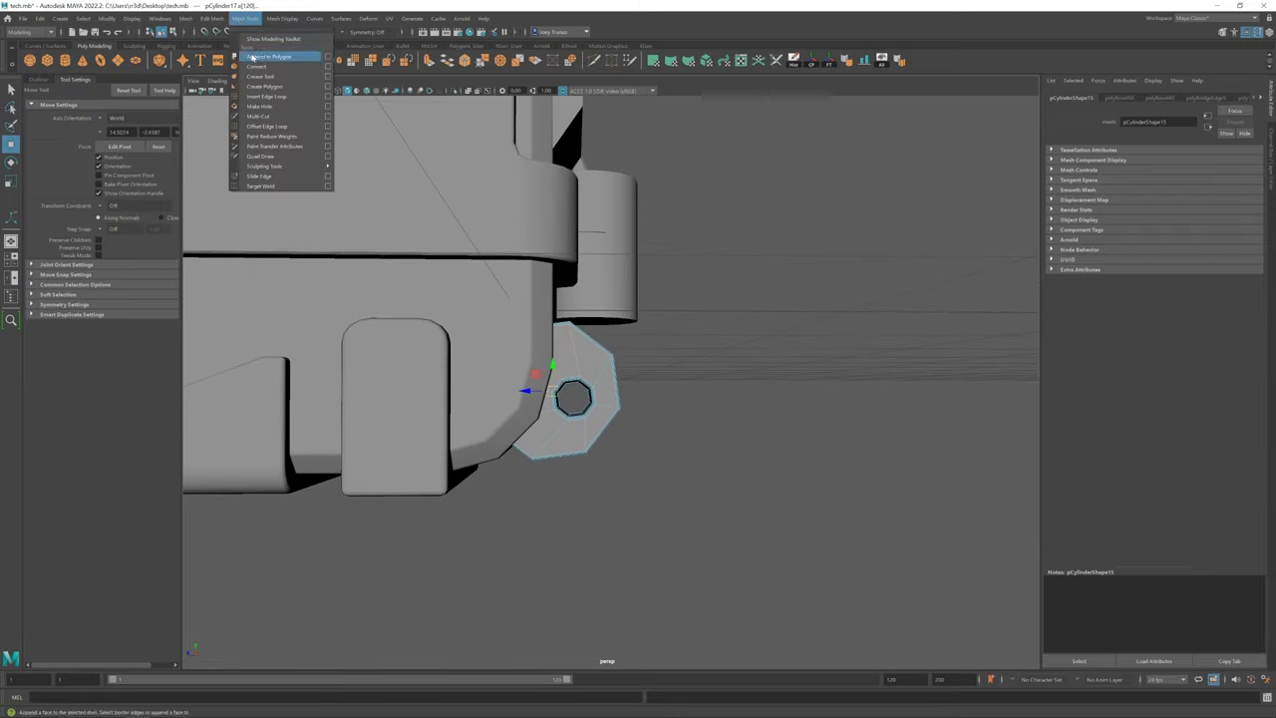
left_click(244, 52)
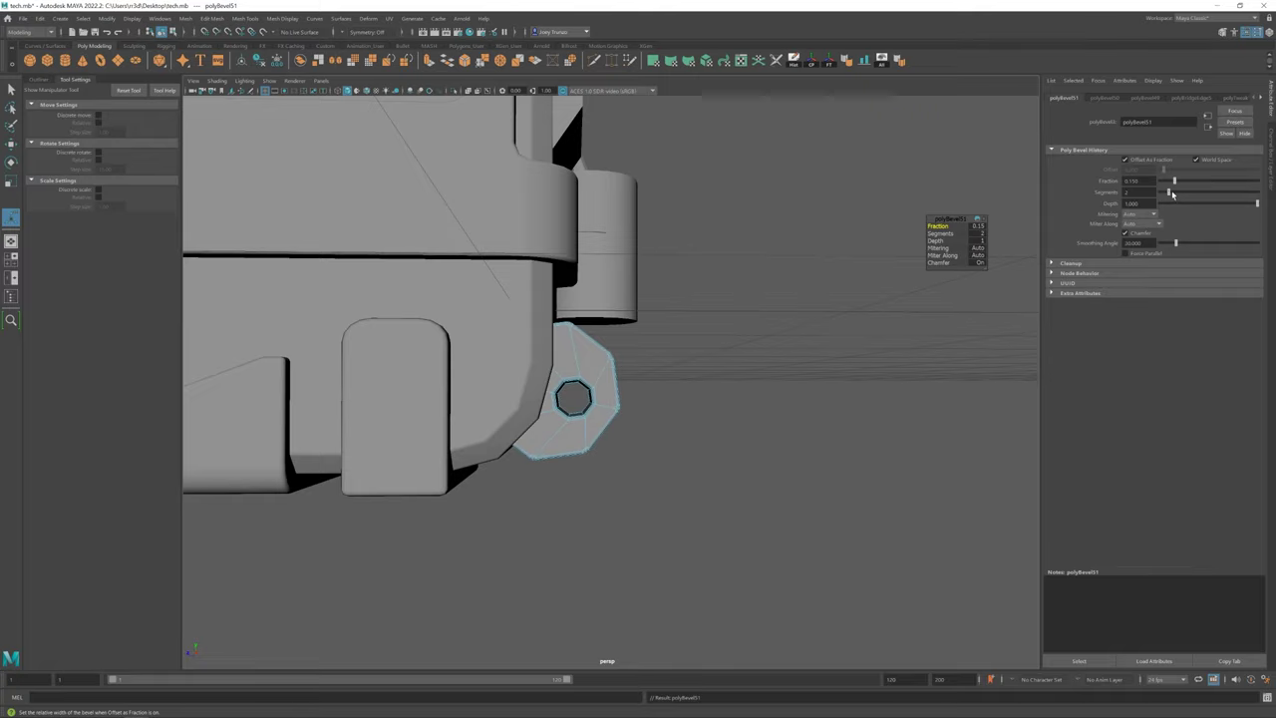
key("q")
scroll(607, 356, "down", 8)
mouse_move(607, 357)
left_mouse_down("alt")
mouse_move(532, 379)
mouse_move(581, 380)
mouse_move(448, 382)
mouse_move(611, 384)
left_mouse_up("alt")
scroll(739, 507, "up", 4)
mouse_move(738, 507)
left_mouse_down("alt")
mouse_move(672, 419)
mouse_move(664, 469)
mouse_move(644, 444)
left_mouse_up("alt")
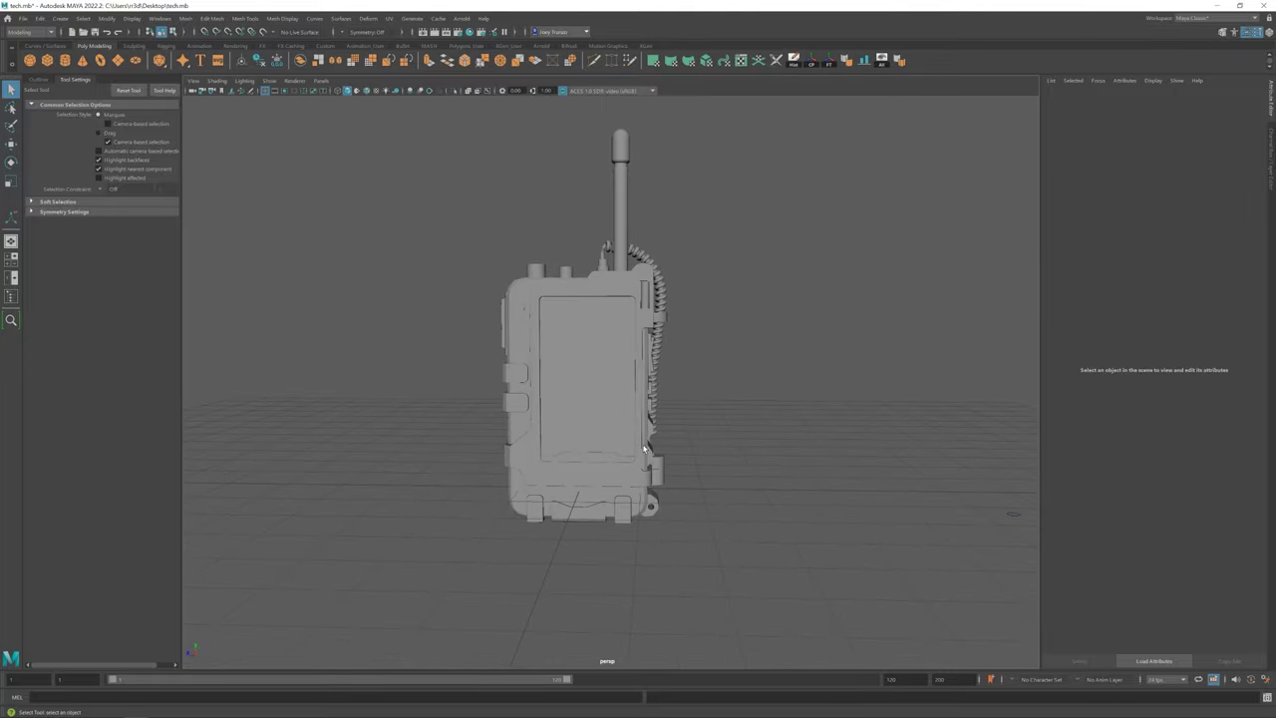
Create a new cylinder and shrink it into a knob on the radio's top
scroll(584, 386, "up", 3)
left_click(64, 60)
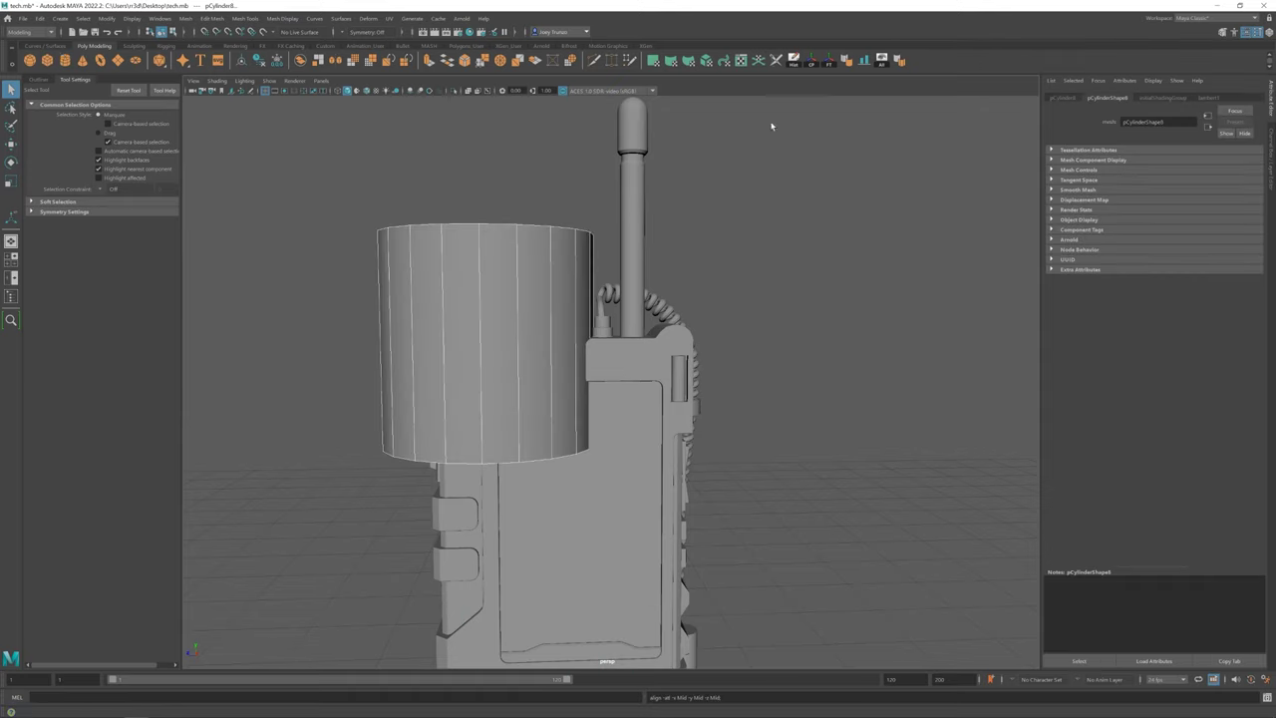
key("r")
left_click_drag(477, 354, 325, 330)
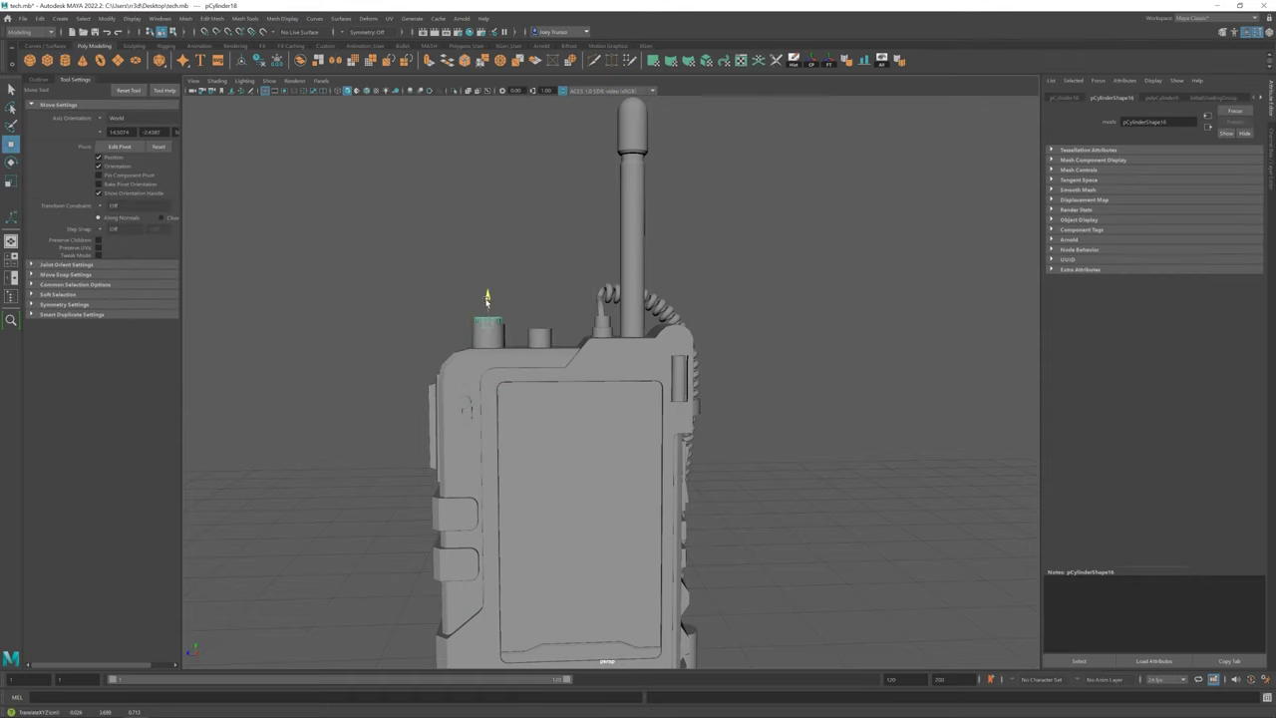
key("f")
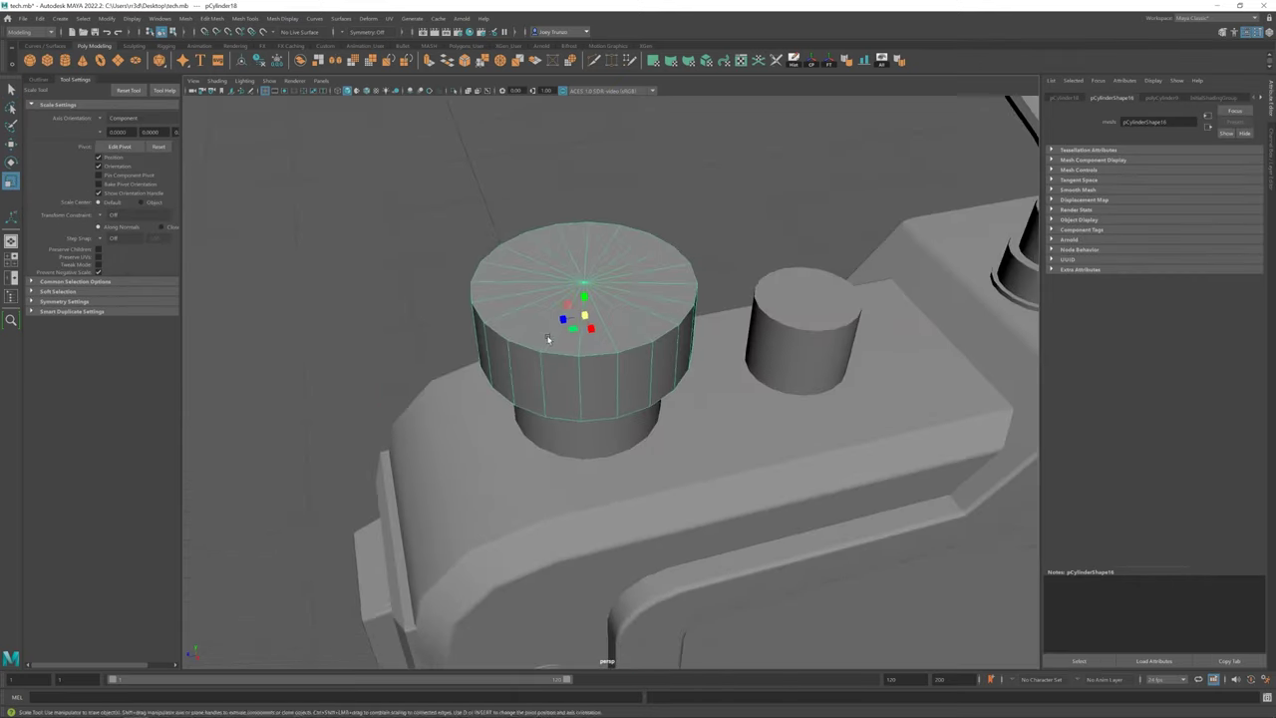
Adjust the knob cylinder's settings and select its vertical edges for the ridges
key("w")
left_click(494, 364)
mouse_move(501, 362)
left_mouse_down("alt")
mouse_move(561, 411)
mouse_move(611, 397)
mouse_move(641, 330)
left_mouse_up("alt")
left_click(641, 330)
left_click(1128, 184)
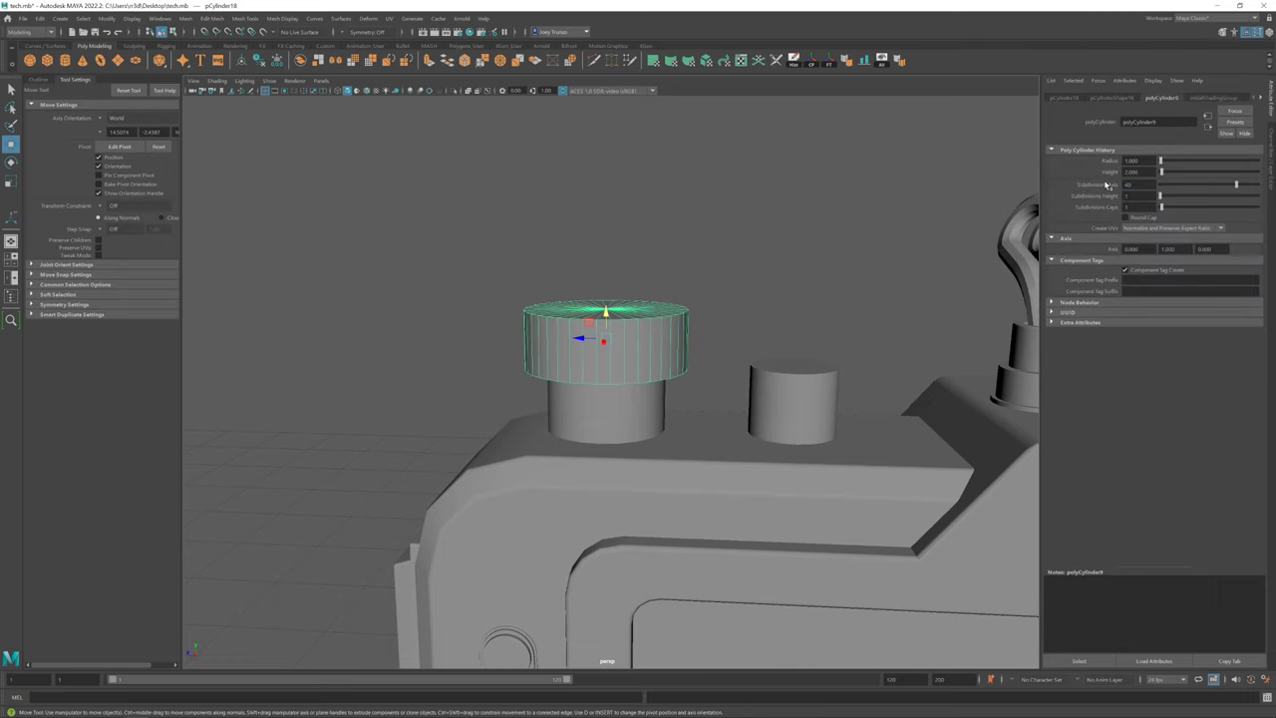
key("F10")
left_click(556, 356)
key("q")
Move the selected edges to shape the knob's ridges and check it from several angles
left_click_drag(658, 348, 636, 415, "alt")
left_click_drag(714, 399, 574, 406, "alt")
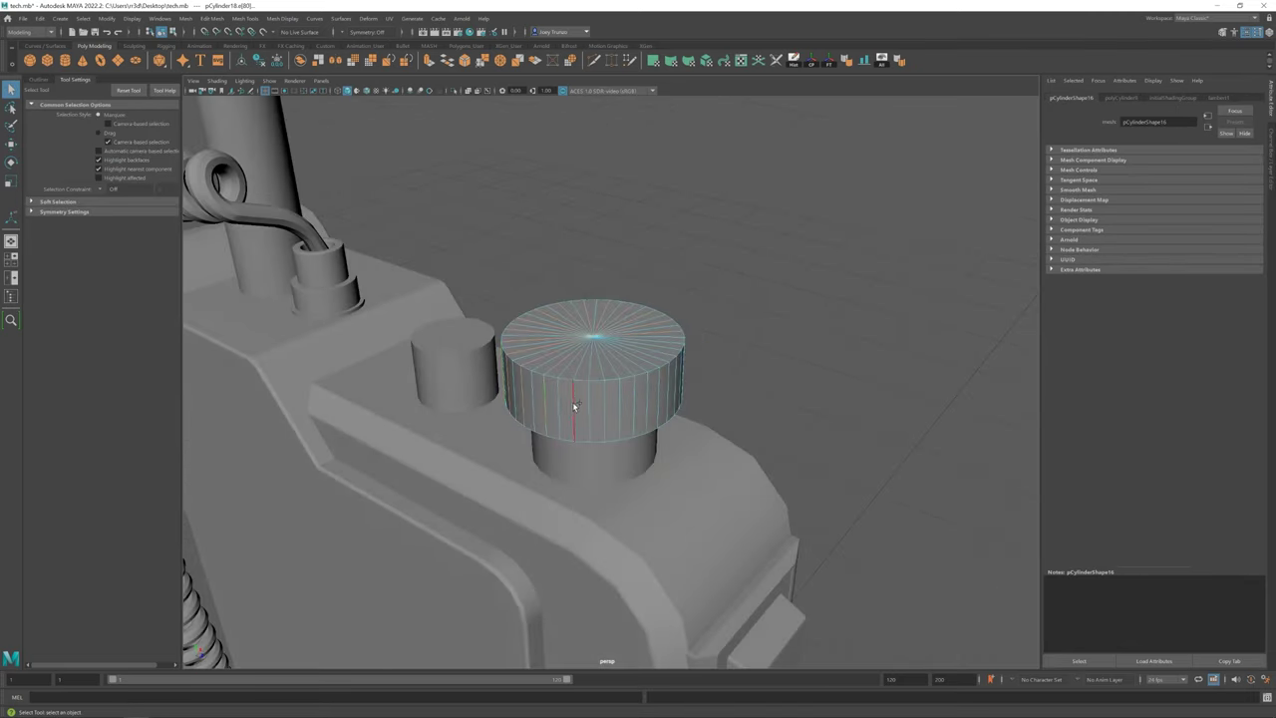
mouse_move(661, 389)
left_mouse_down("alt")
mouse_move(584, 420)
mouse_move(601, 335)
left_mouse_up("alt")
key("w")
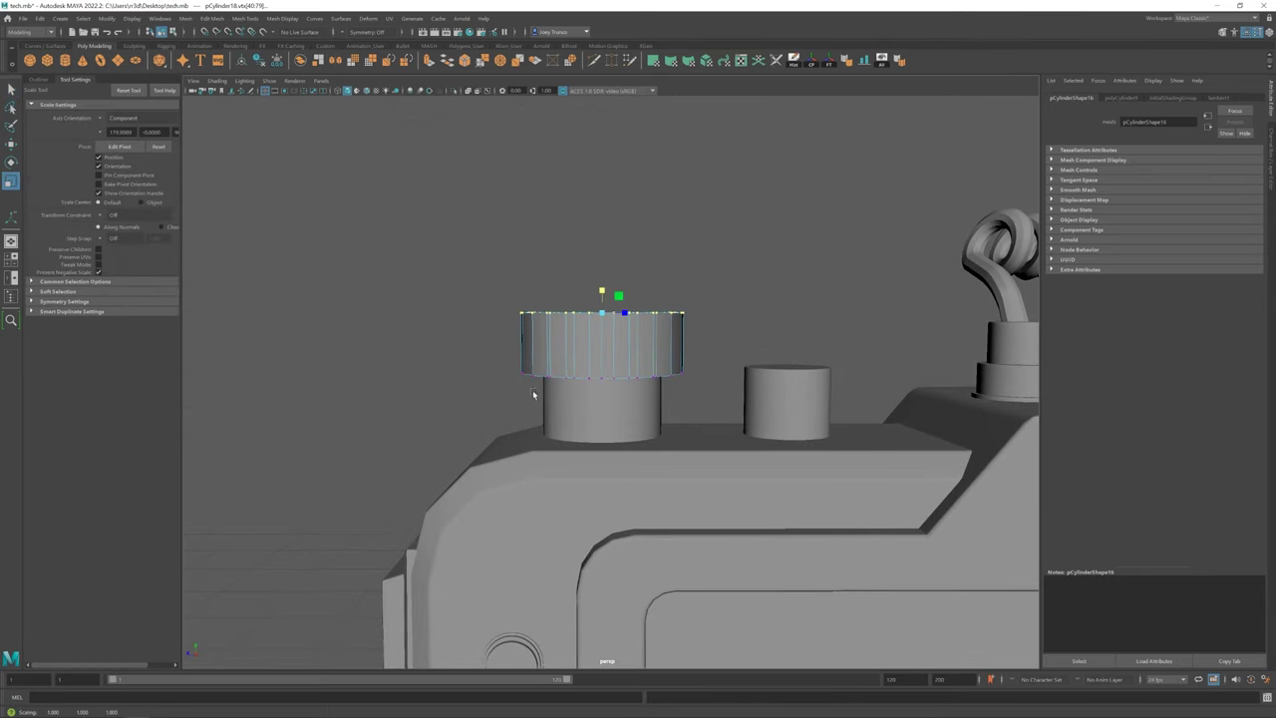
key("w")
left_click_drag(587, 282, 561, 334, "alt")
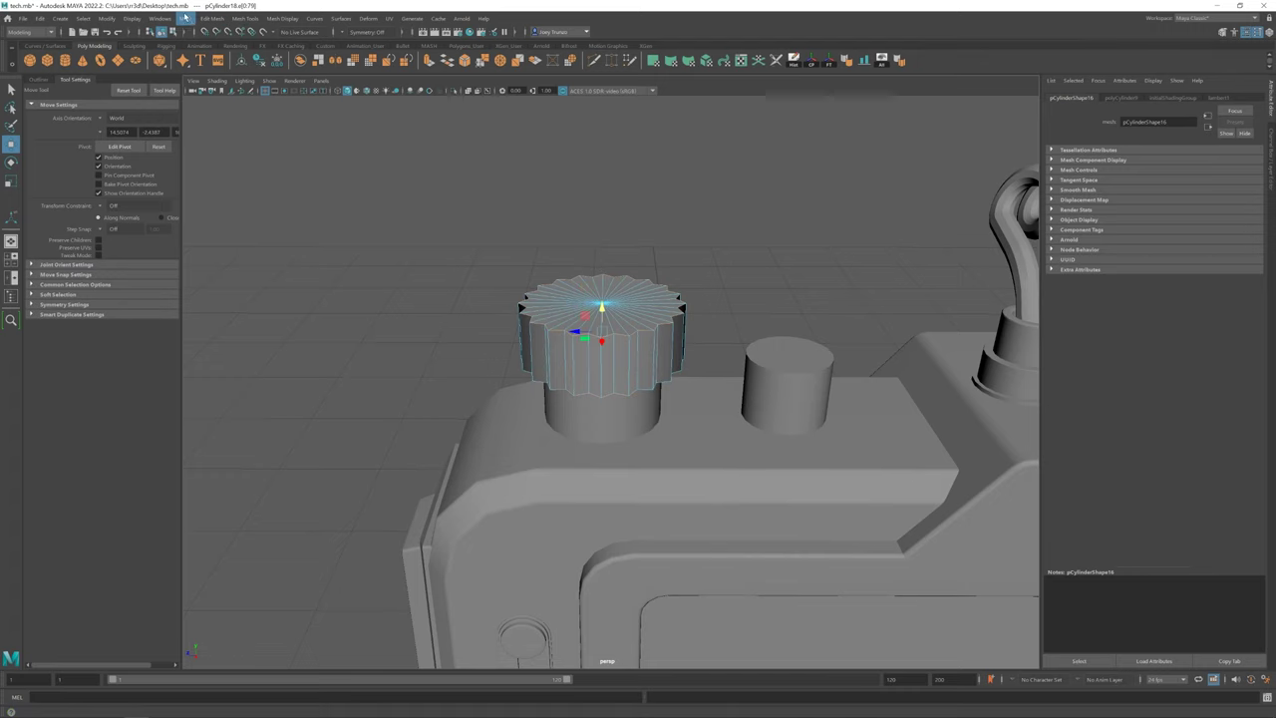
left_click_drag(669, 236, 618, 299, "alt")
right_click_drag(618, 299, 534, 347, "alt")
left_click(534, 347)
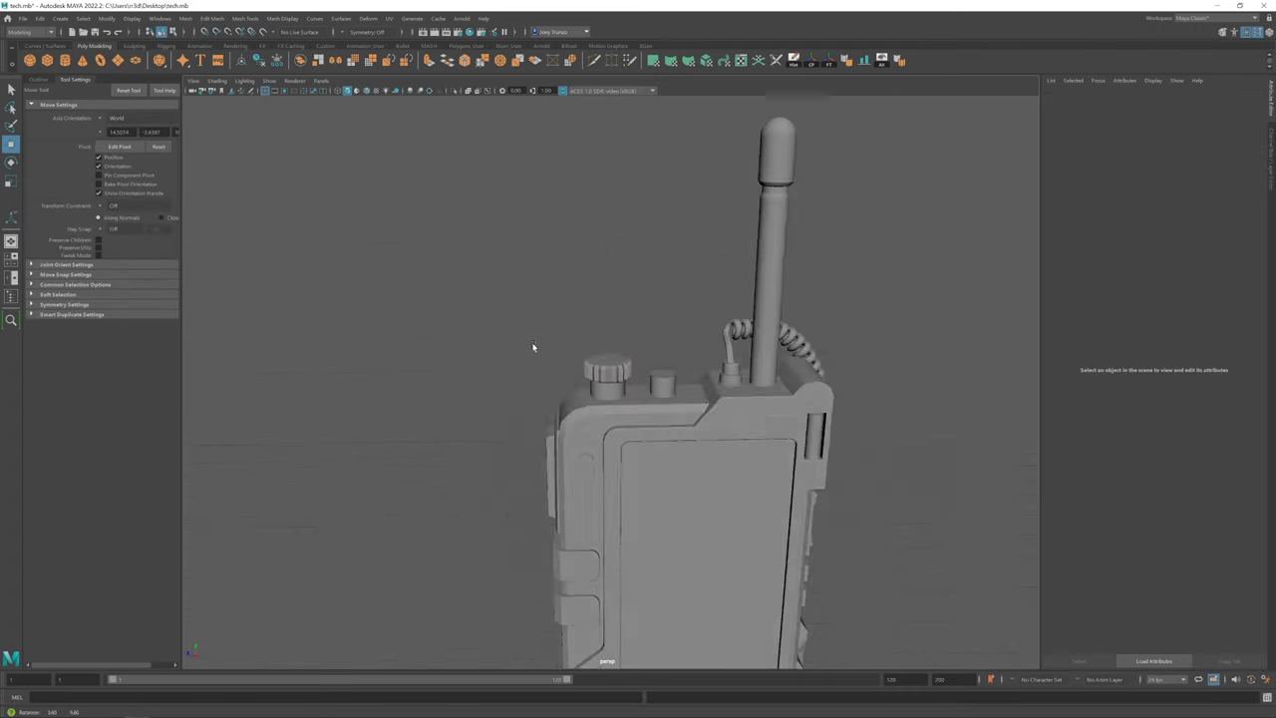
Scale the knob to fit the radio top and bevel its edges
left_click(610, 376)
key("f")
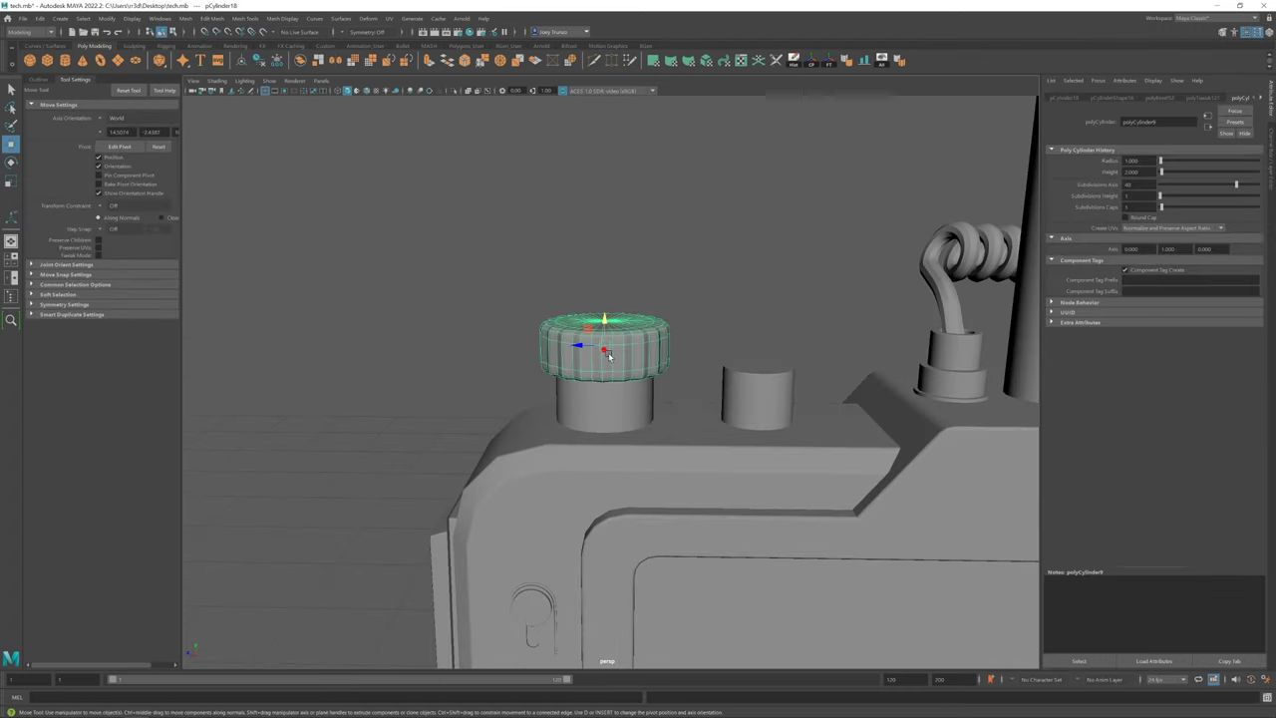
key("r")
left_click_drag(608, 355, 581, 379, "alt")
right_click_drag(581, 379, 607, 341, "alt")
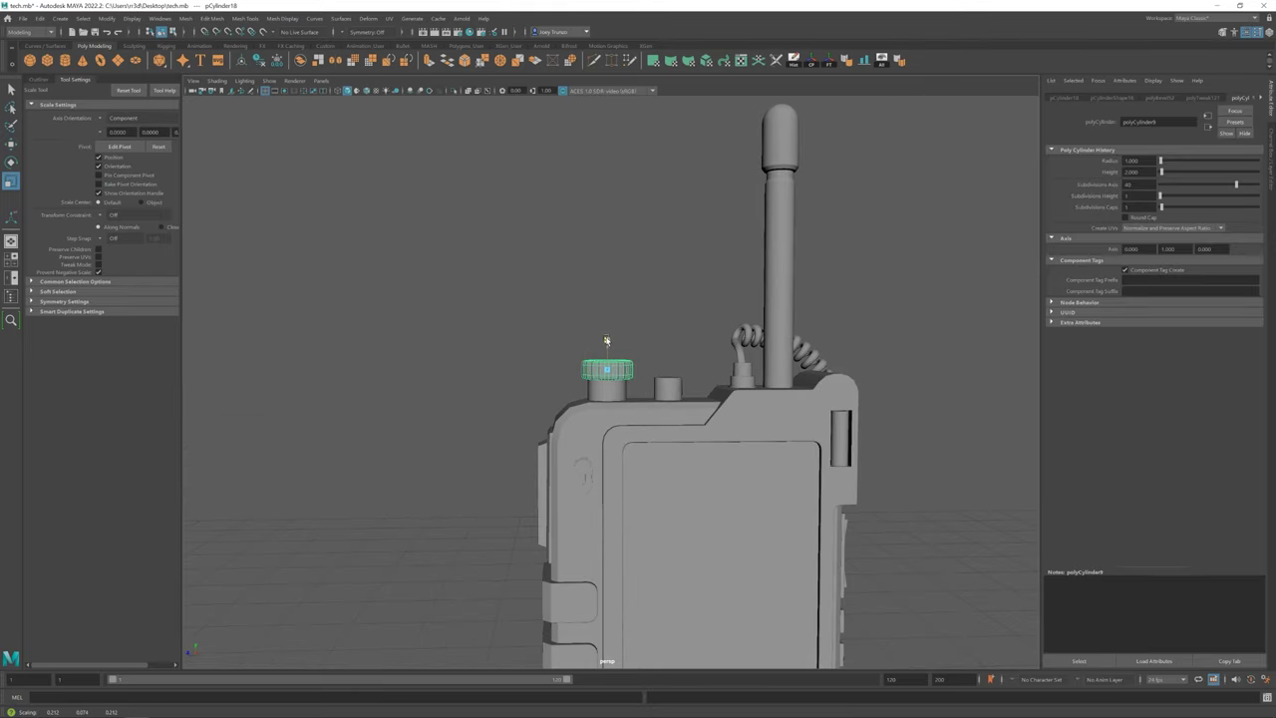
key("ctrl+b")
Fine-tune the ridged knob's size on the left knob of the radio
left_click(947, 300)
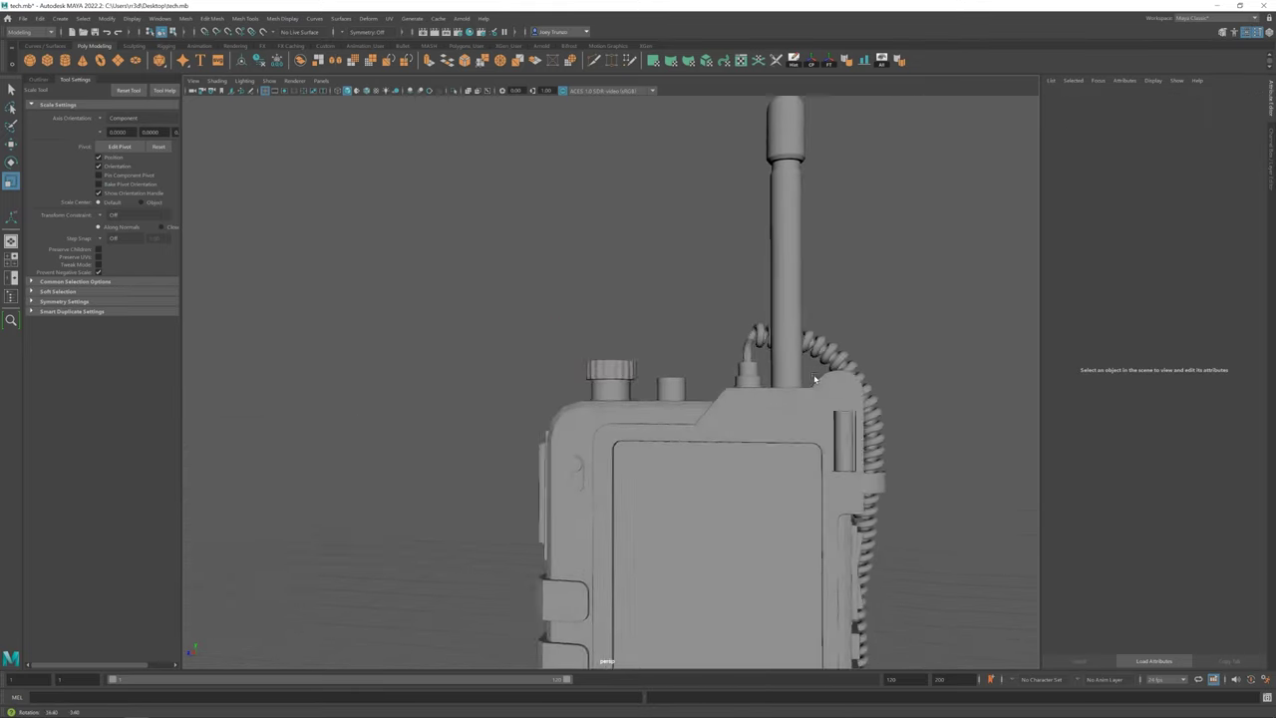
left_click_drag(947, 299, 697, 329, "alt")
left_click(609, 371)
key("w")
key("r")
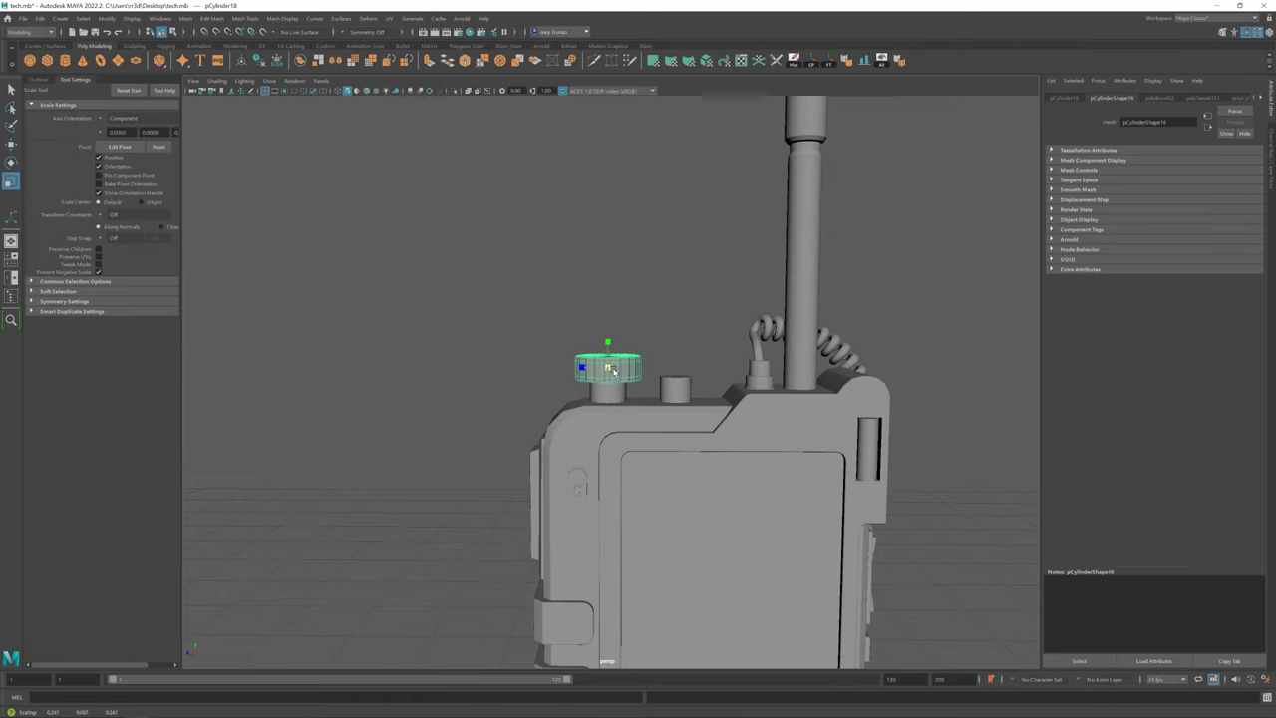
mouse_move(609, 368)
right_mouse_down("alt")
mouse_move(533, 362)
mouse_move(610, 374)
mouse_move(569, 416)
mouse_move(608, 378)
mouse_move(532, 354)
right_mouse_up("alt")
left_click(609, 373)
left_click(609, 347)
left_click(608, 379)
key("w")
Duplicate the ridged knob onto the neighbouring middle knob
left_click(608, 349)
left_click(532, 353)
left_click(867, 64)
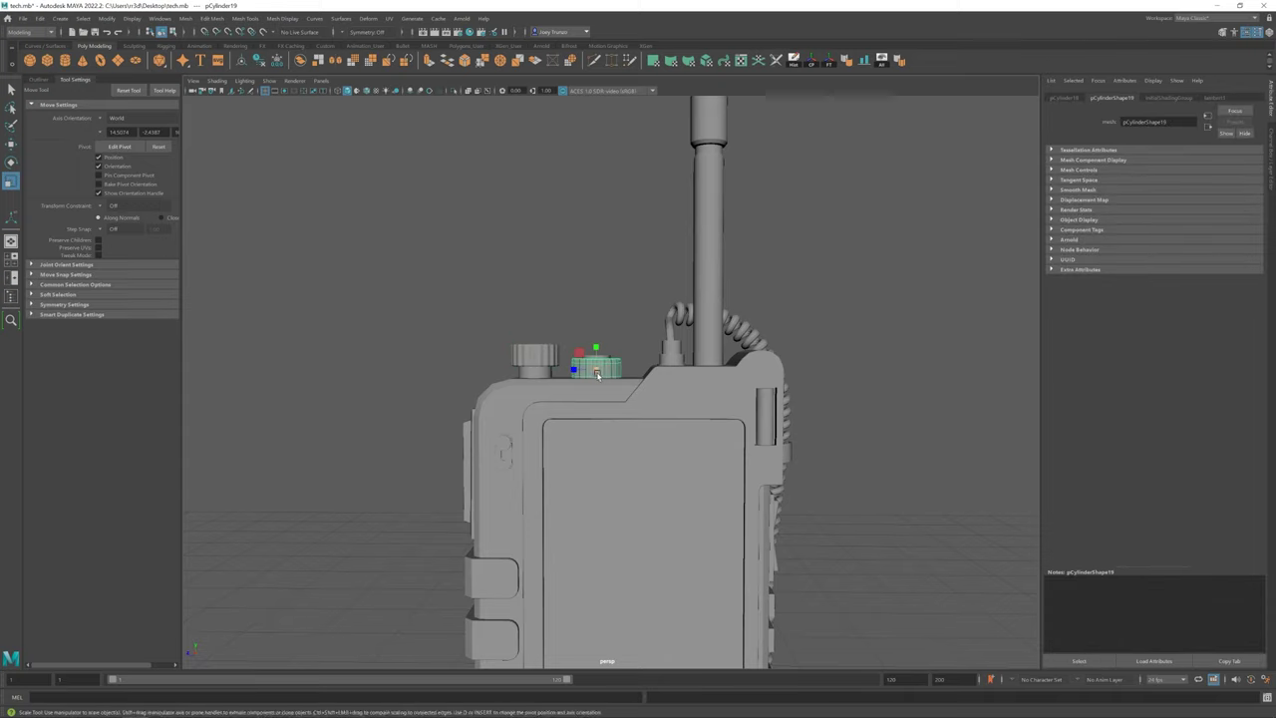
key("ctrl+z")
key("ctrl+z")
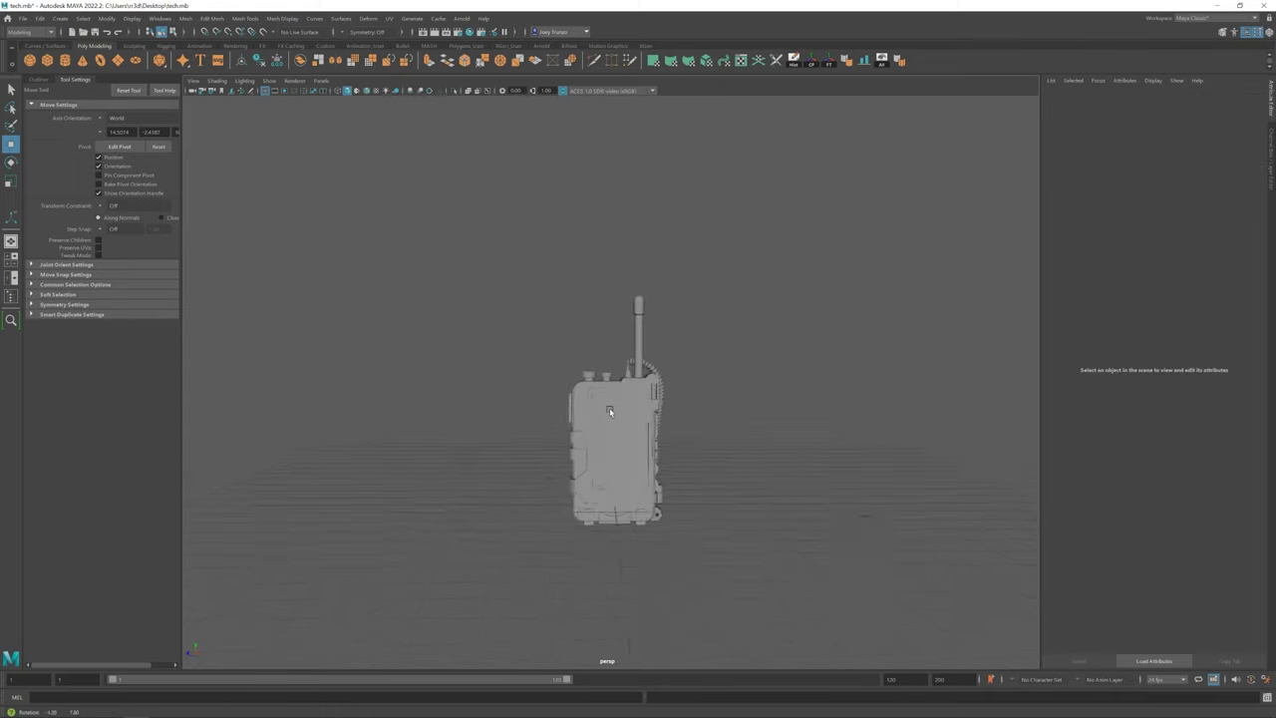
Zoom out and orbit around the radio toward its side slot
key("ctrl+z")
key("ctrl+z")
key("ctrl+z")
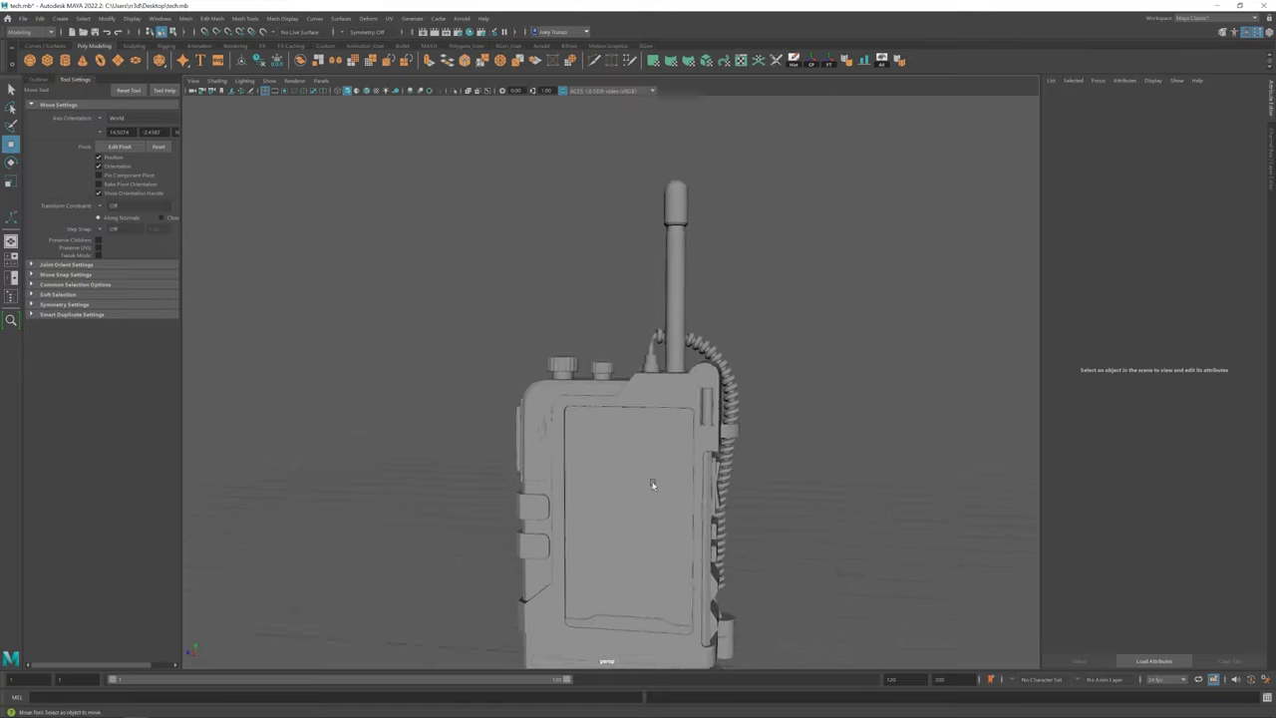
scroll(662, 411, "up", 5)
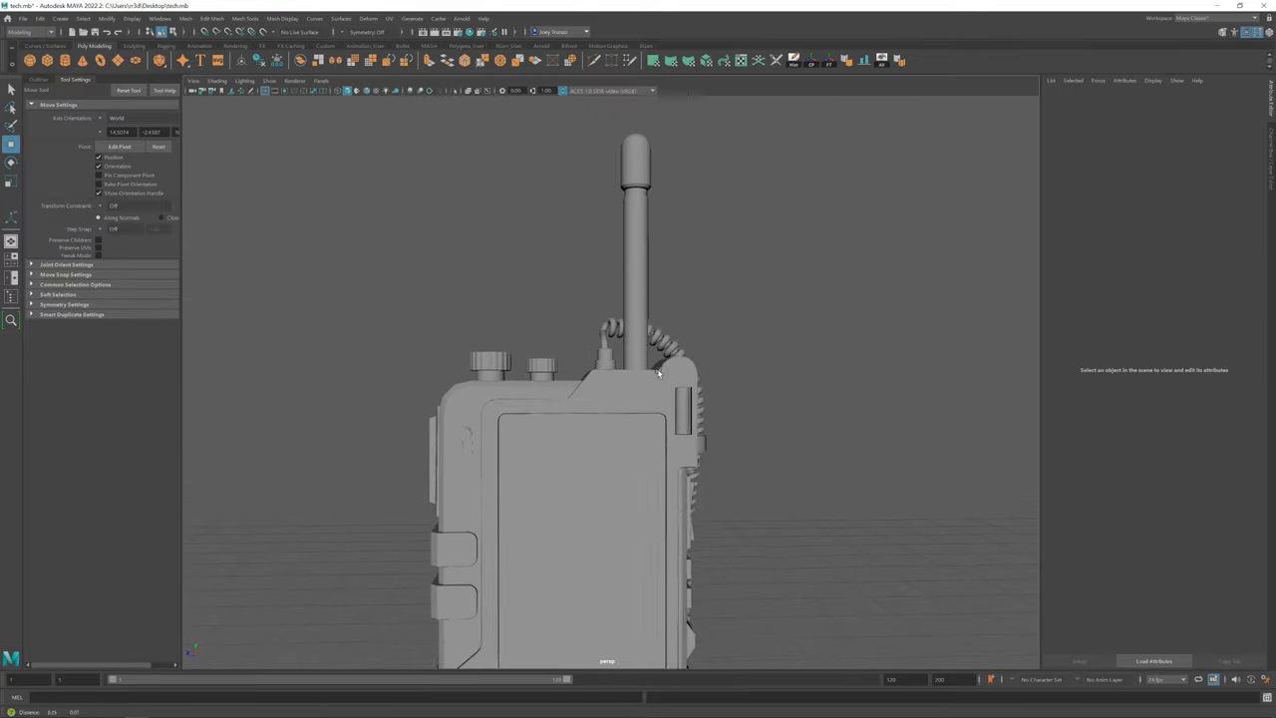
left_click_drag(662, 411, 519, 431, "alt")
scroll(520, 431, "up", 3)
left_click(519, 430)
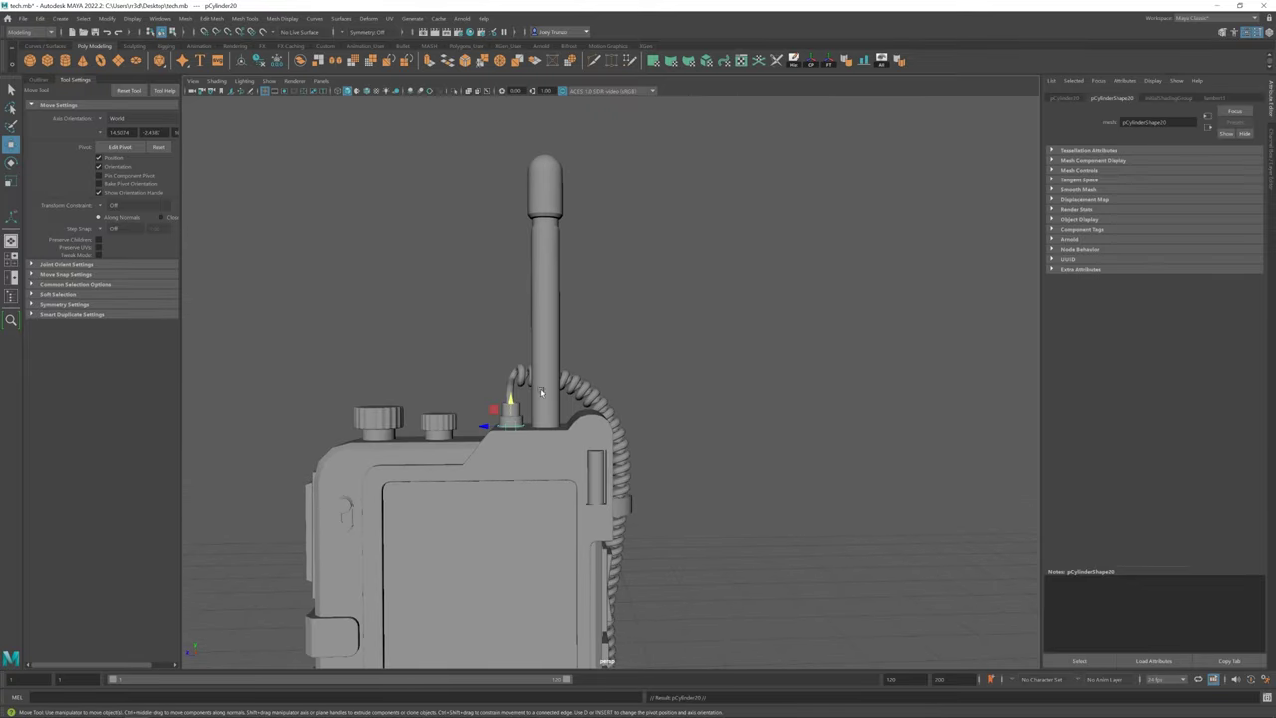
key("w")
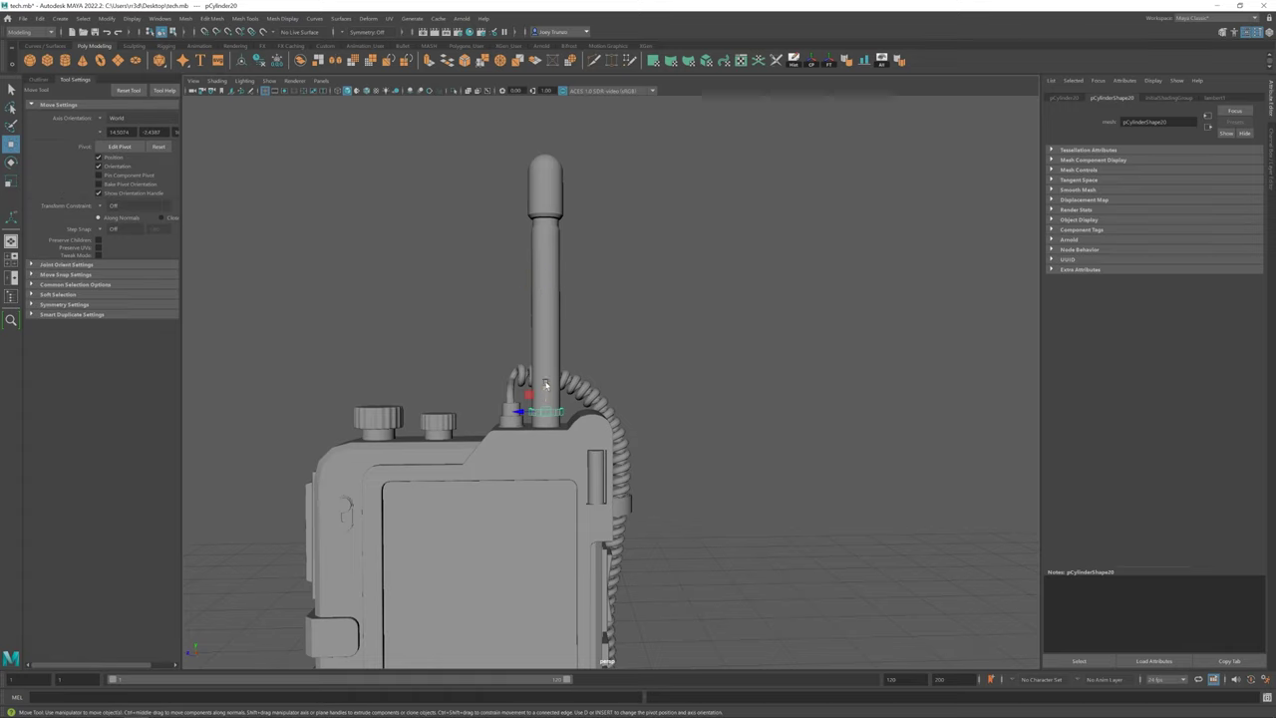
left_click(630, 357)
left_click_drag(630, 357, 558, 398, "alt")
scroll(558, 398, "down", 2)
key("q")
scroll(598, 419, "up", 5)
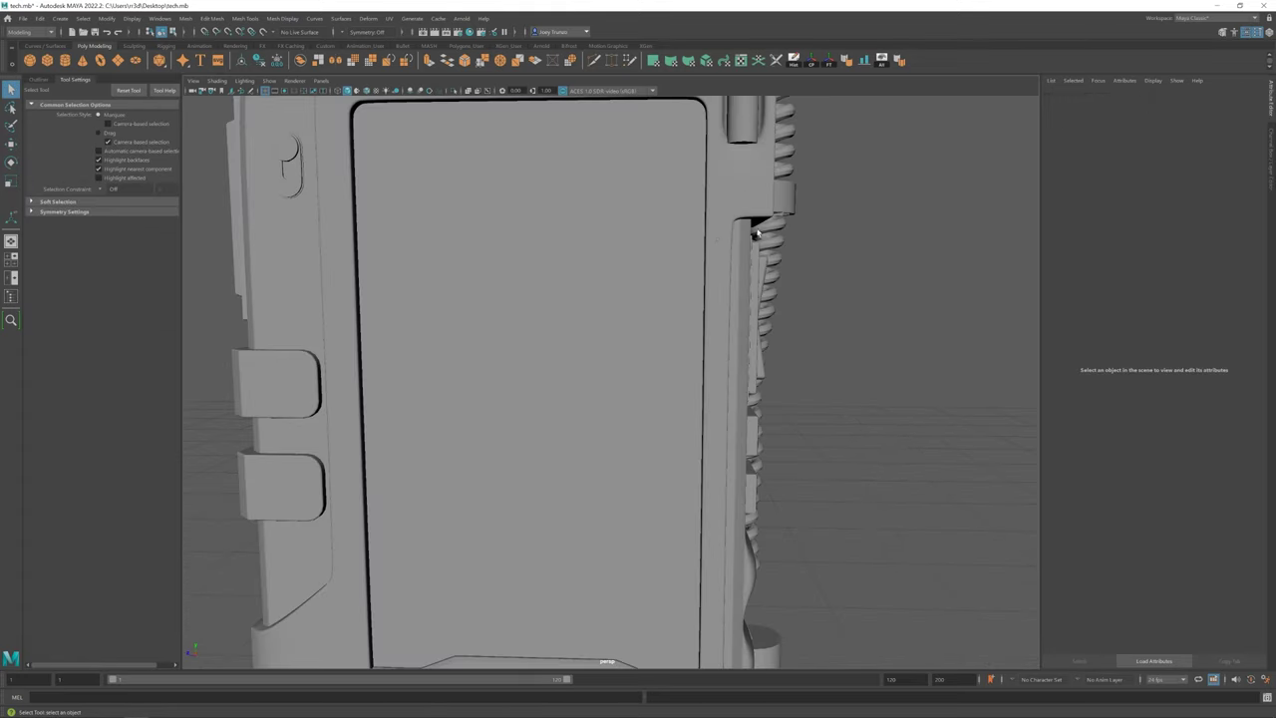
Select the rim edges of the side slot on the radio body and isolate the body
left_click(643, 446)
key("F10")
left_click(655, 398)
key("w")
scroll(698, 448, "up", 3)
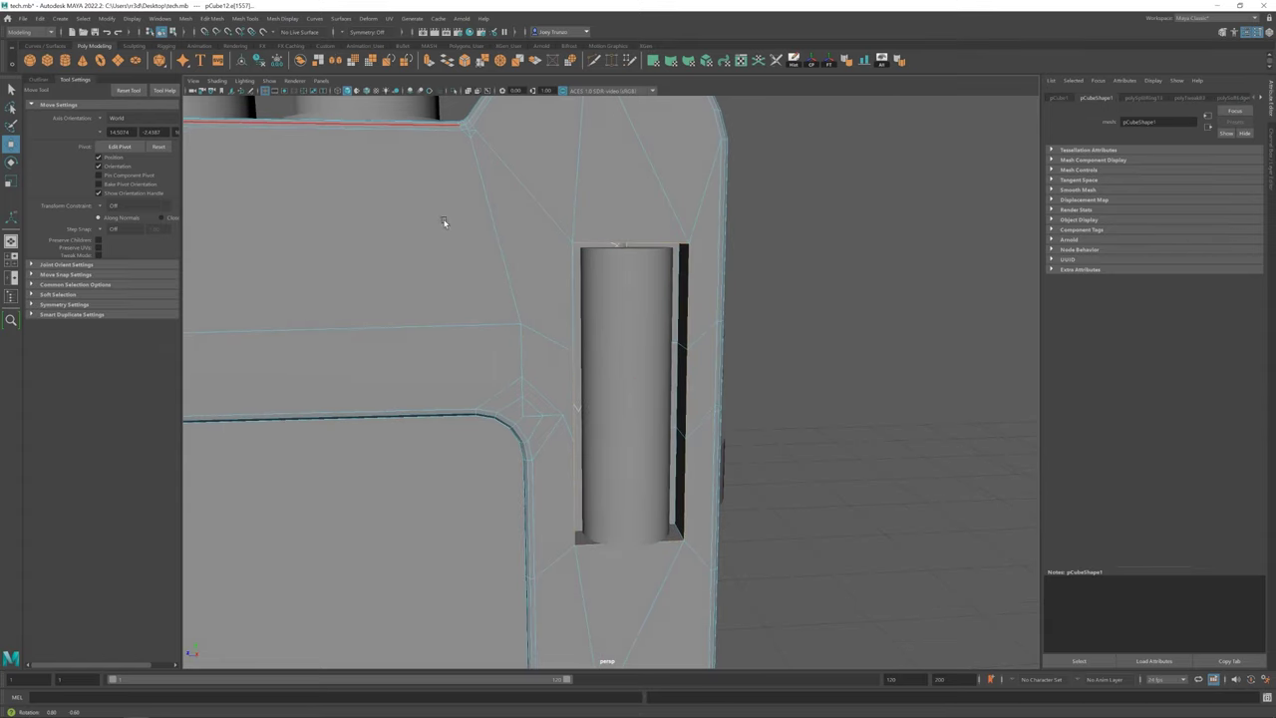
left_click_drag(442, 216, 461, 249, "alt")
left_click(570, 258, "shift")
scroll(643, 552, "down", 2)
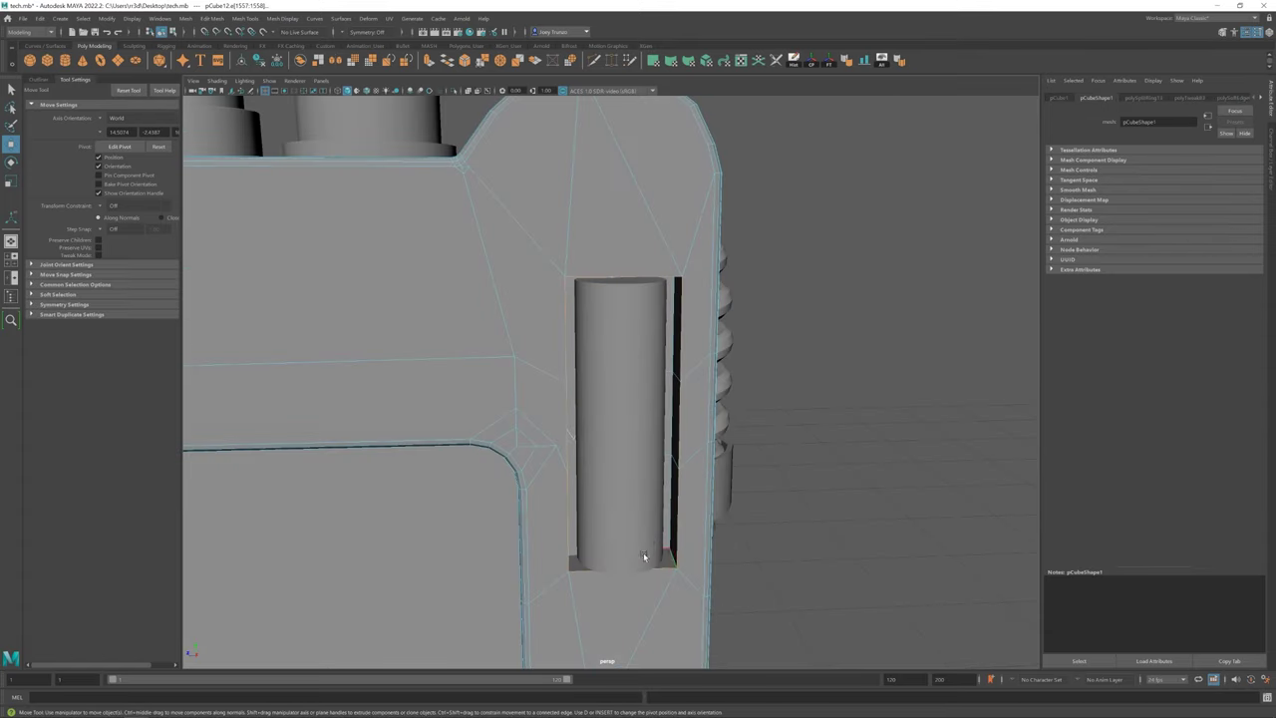
left_click_drag(643, 552, 494, 545, "alt")
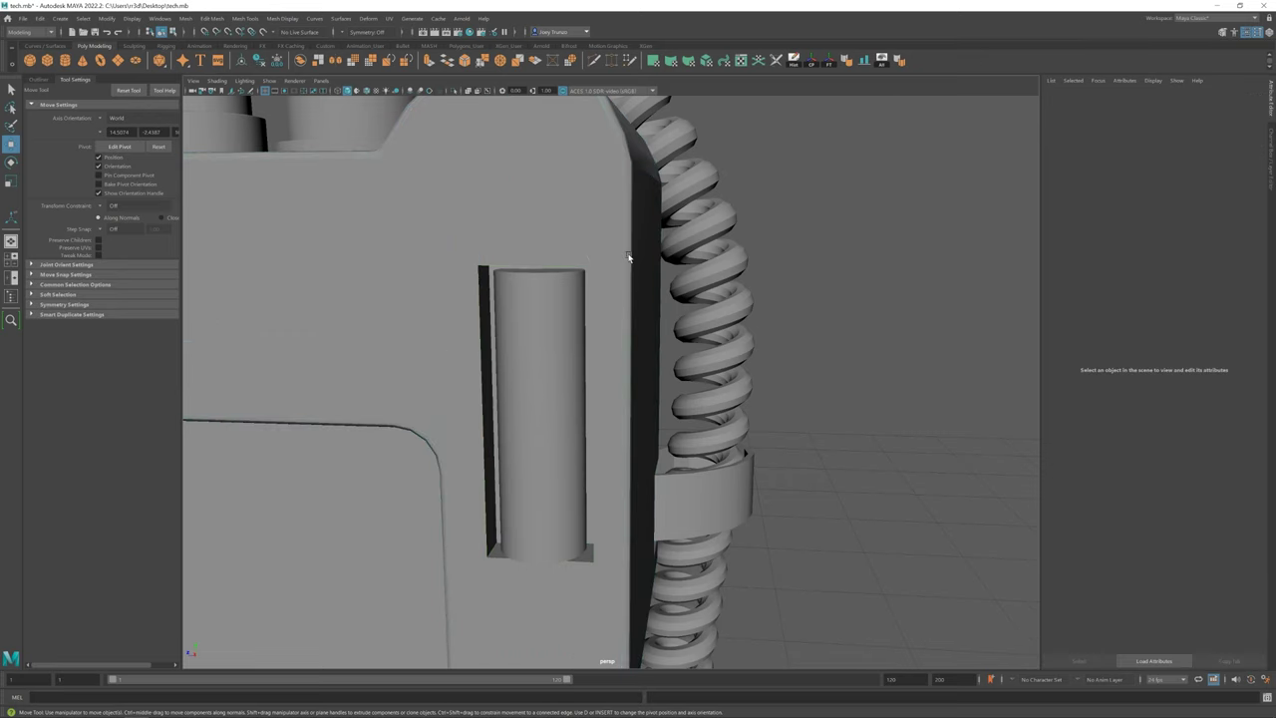
key("ctrl+1")
right_click_drag(550, 399, 561, 392)
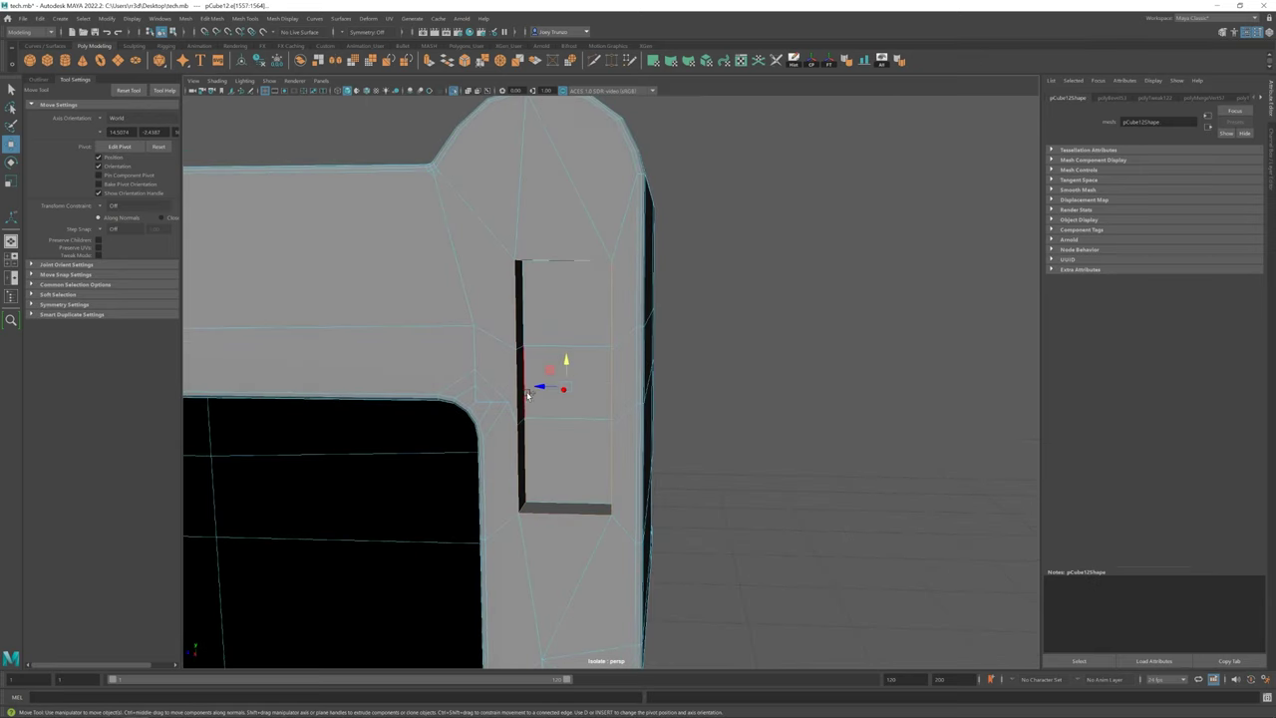
left_click_drag(528, 396, 615, 205, "alt")
left_click_drag(623, 409, 698, 259, "alt")
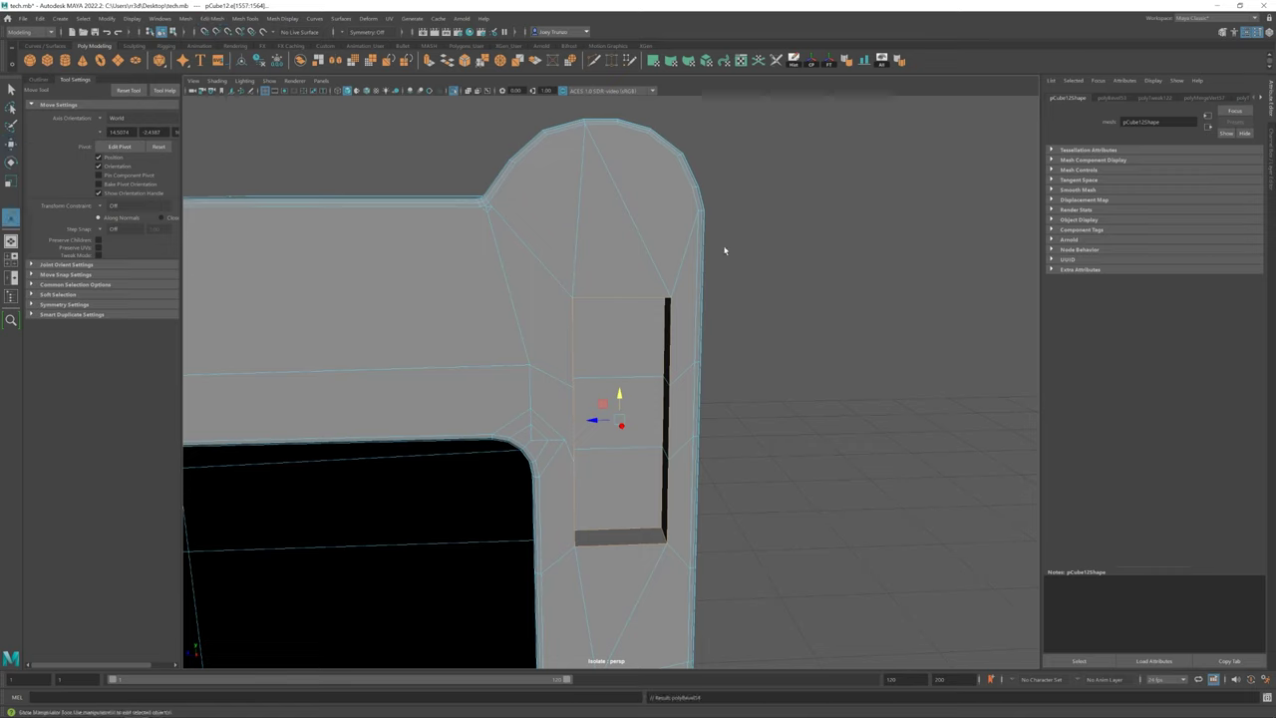
Bevel the selected slot edges, adjusting the bevel fraction
key("ctrl+b")
left_click_drag(1209, 182, 1168, 181)
key("w")
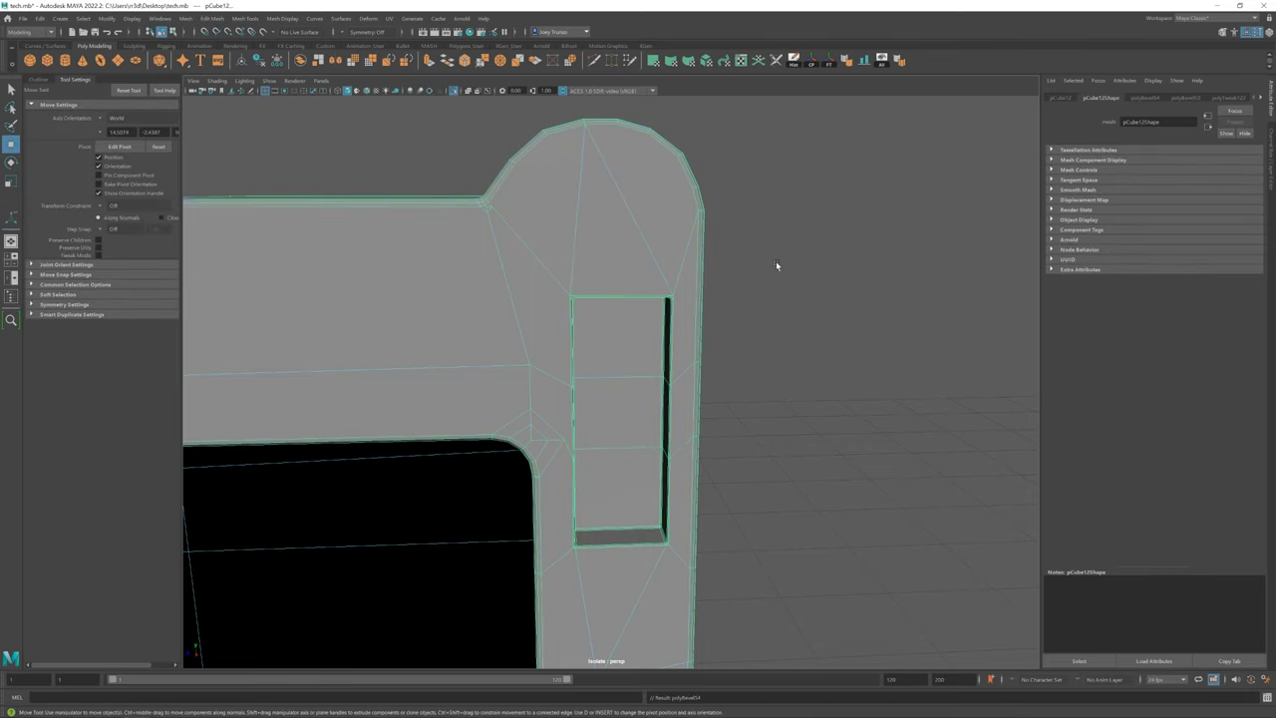
Clear the selection and end isolation to show the whole radio again
left_click(773, 267)
scroll(768, 273, "down", 5)
key("ctrl+1")
mouse_move(698, 299)
left_mouse_down("alt")
mouse_move(686, 372)
mouse_move(719, 381)
left_mouse_up("alt")
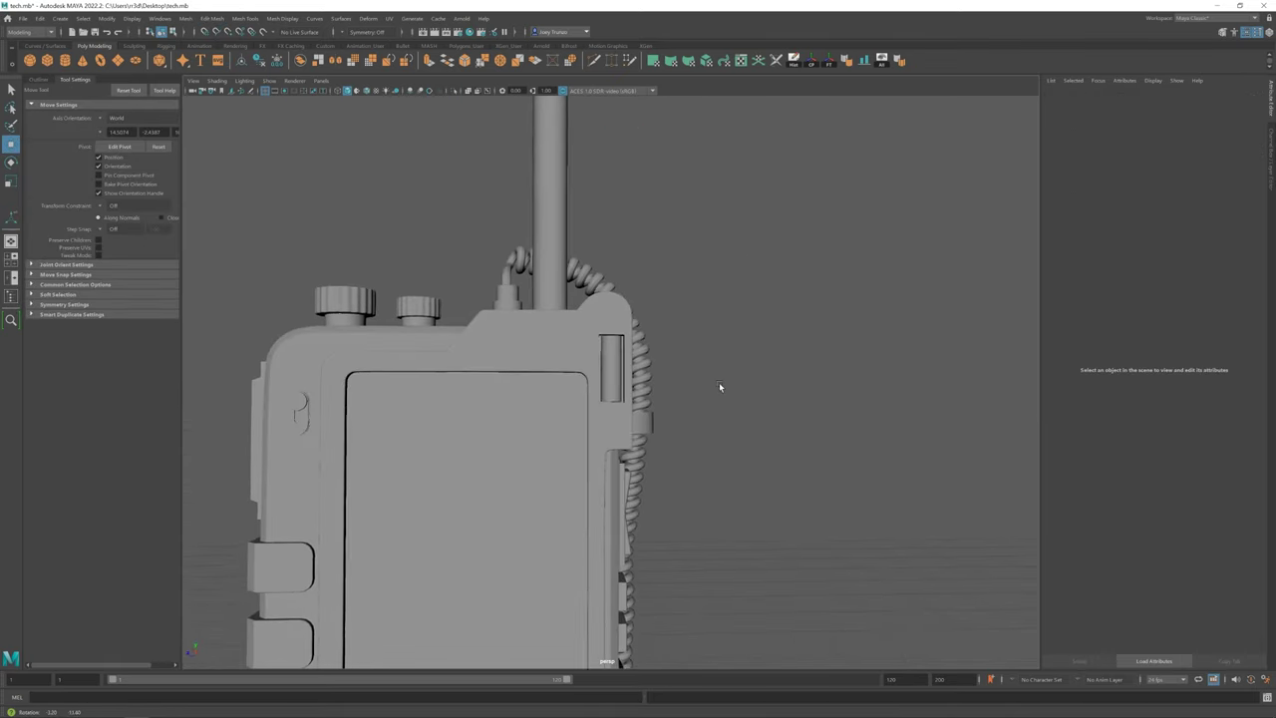
Bevel an end edge ring of the slot cylinder at fraction 0.5 with one segment
scroll(719, 381, "up", 5)
left_click(592, 352)
key("r")
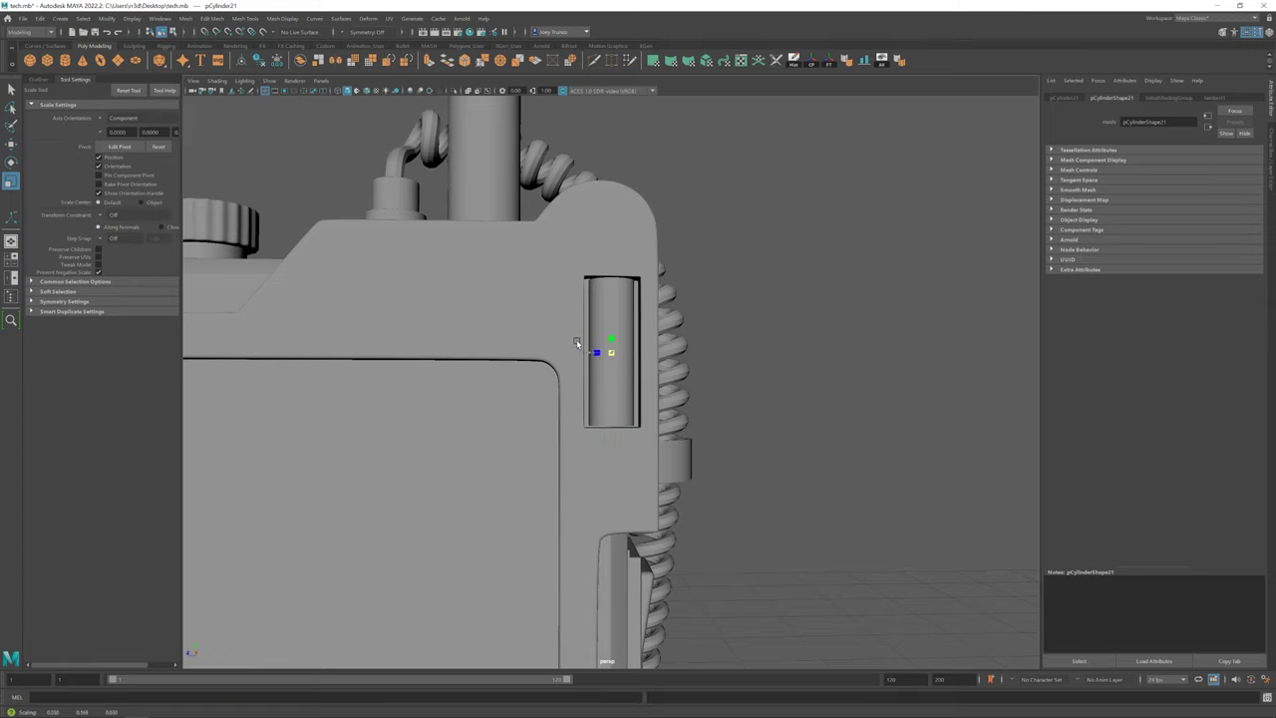
key("F10")
left_click_drag(608, 357, 611, 299, "alt")
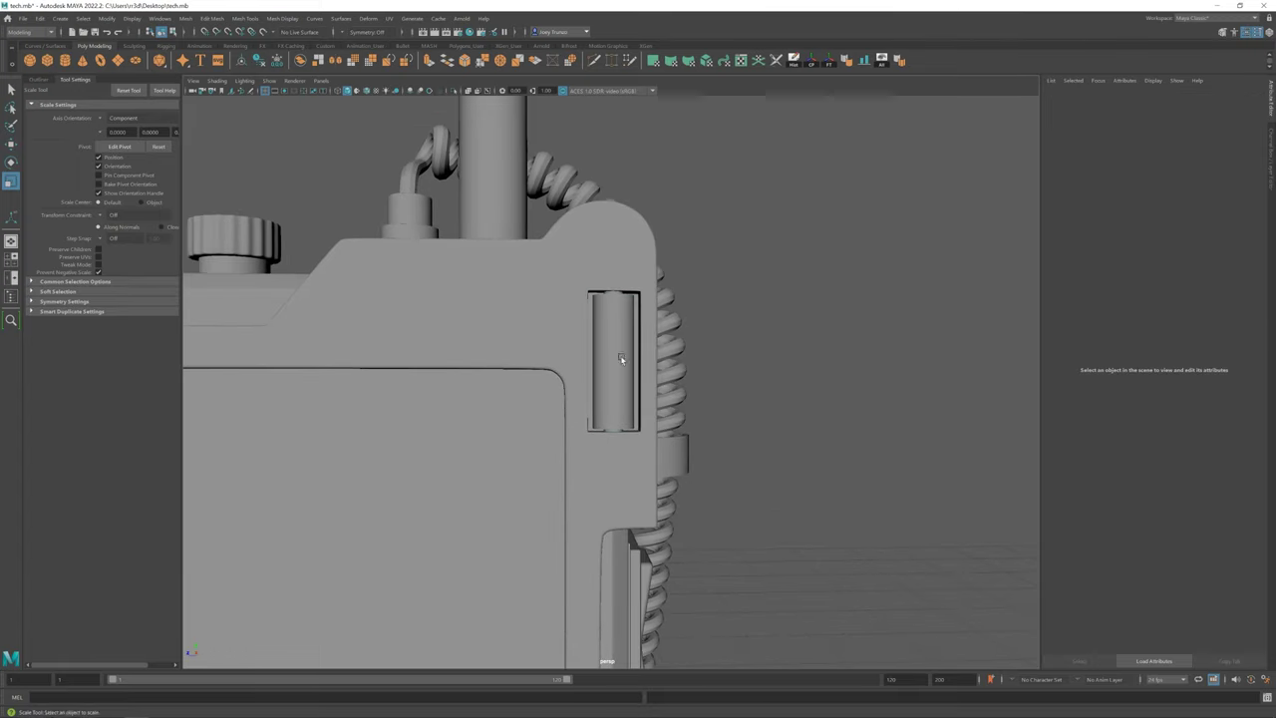
left_click(611, 292)
left_click(212, 18)
left_click(224, 49)
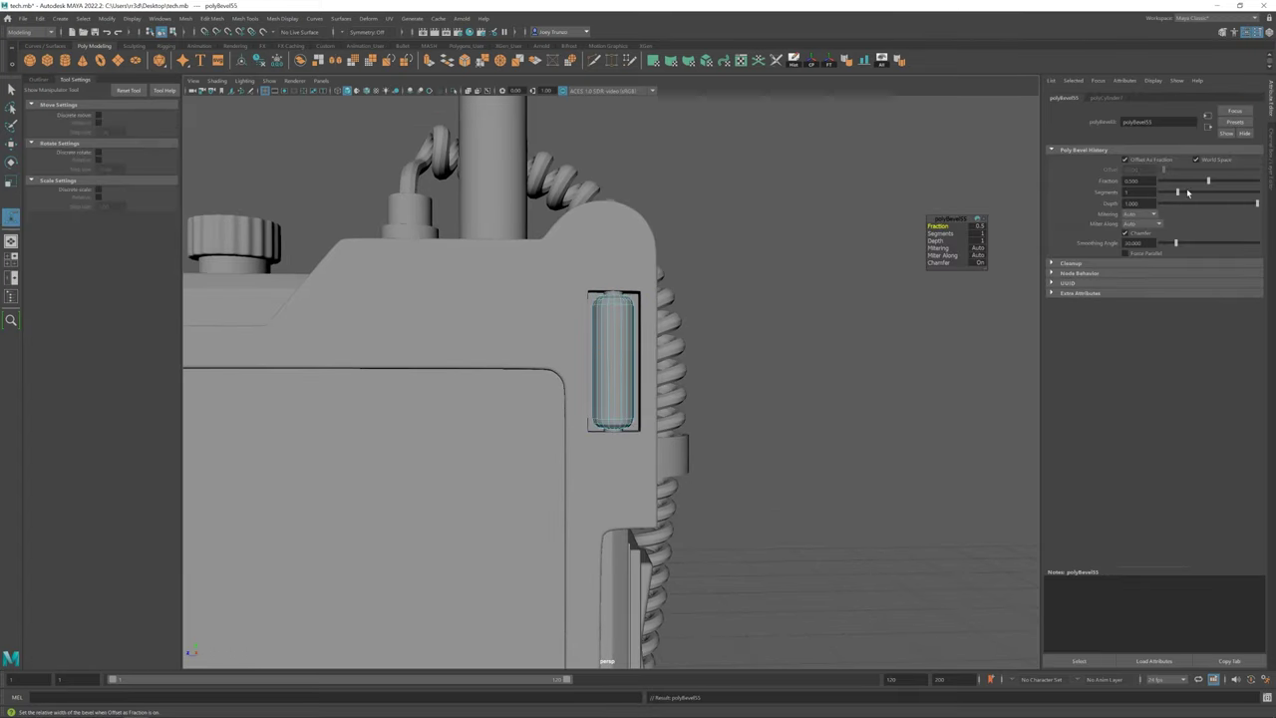
key("r")
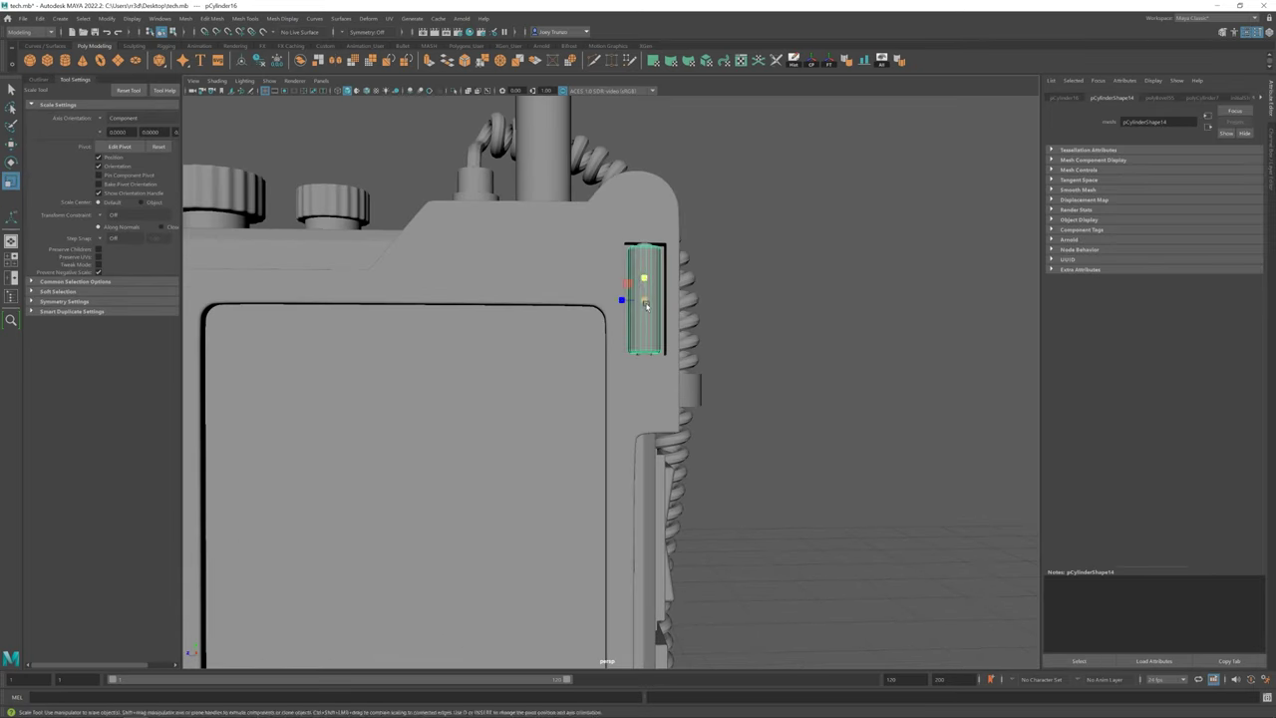
Clear the selection and orbit around the whole radio to its front
left_click_drag(644, 284, 643, 296, "alt")
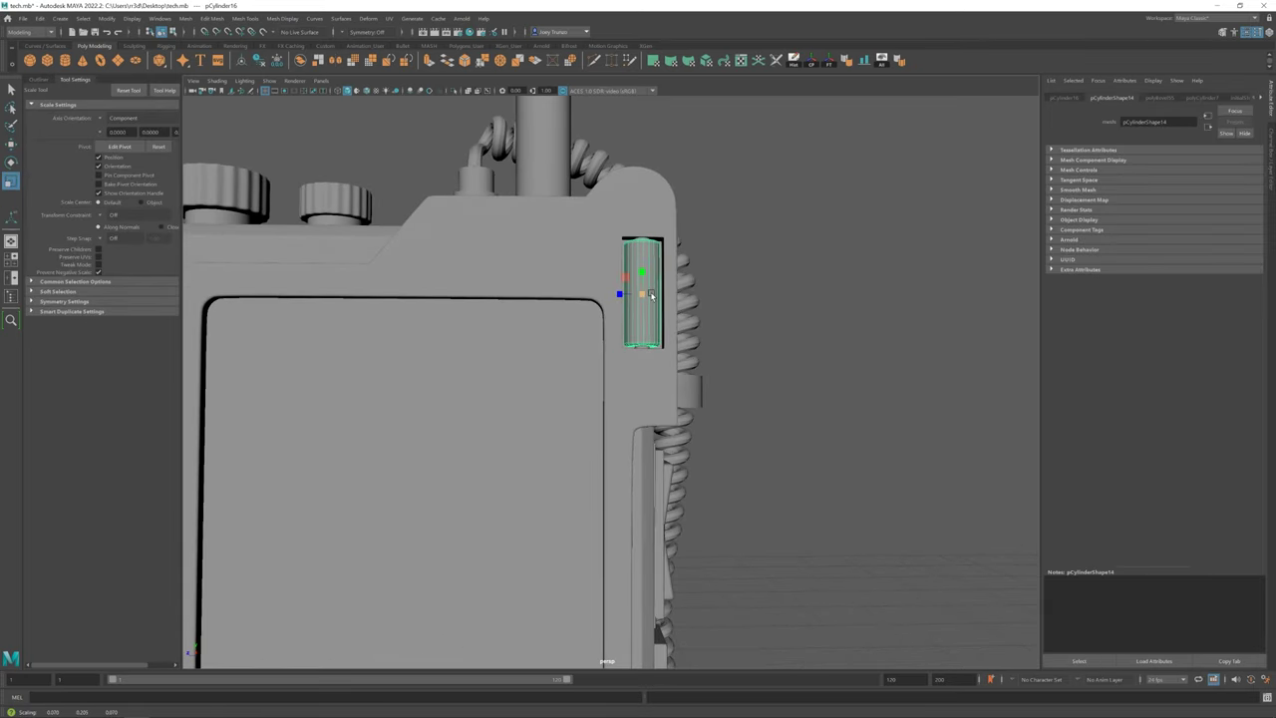
scroll(641, 293, "down", 5)
left_click(552, 450)
scroll(552, 449, "up", 3)
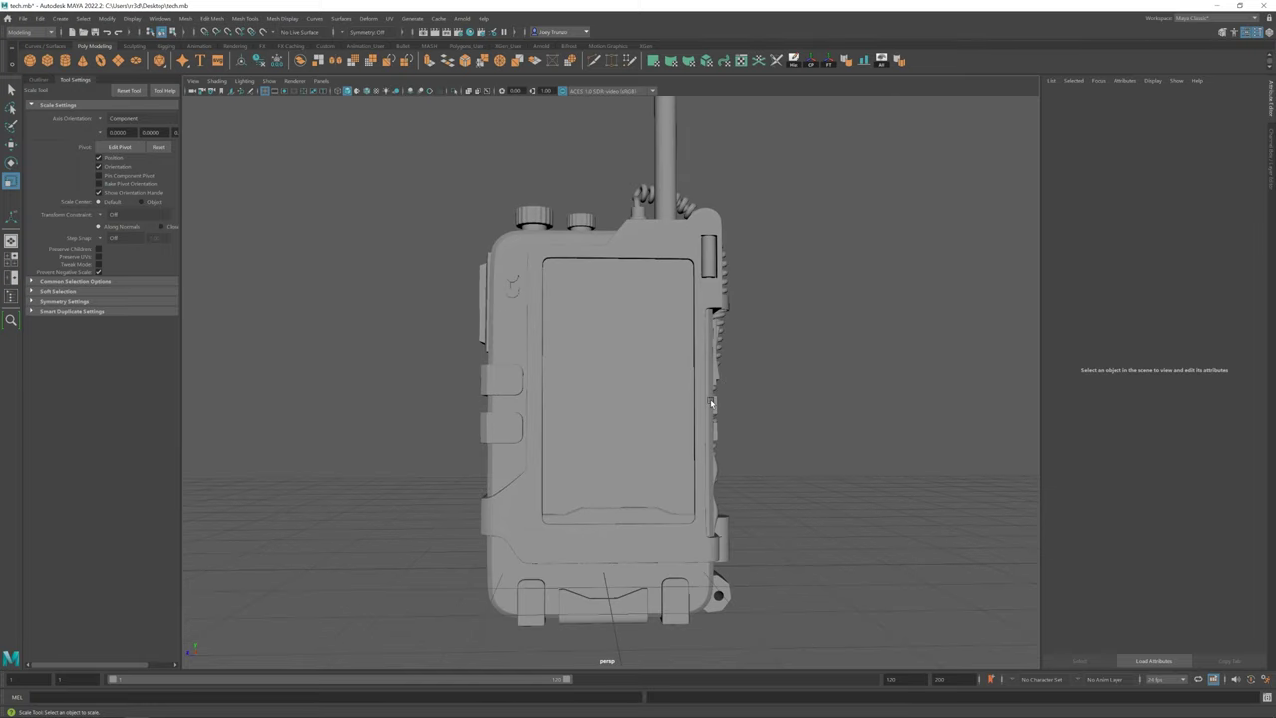
left_click_drag(552, 449, 734, 390, "alt")
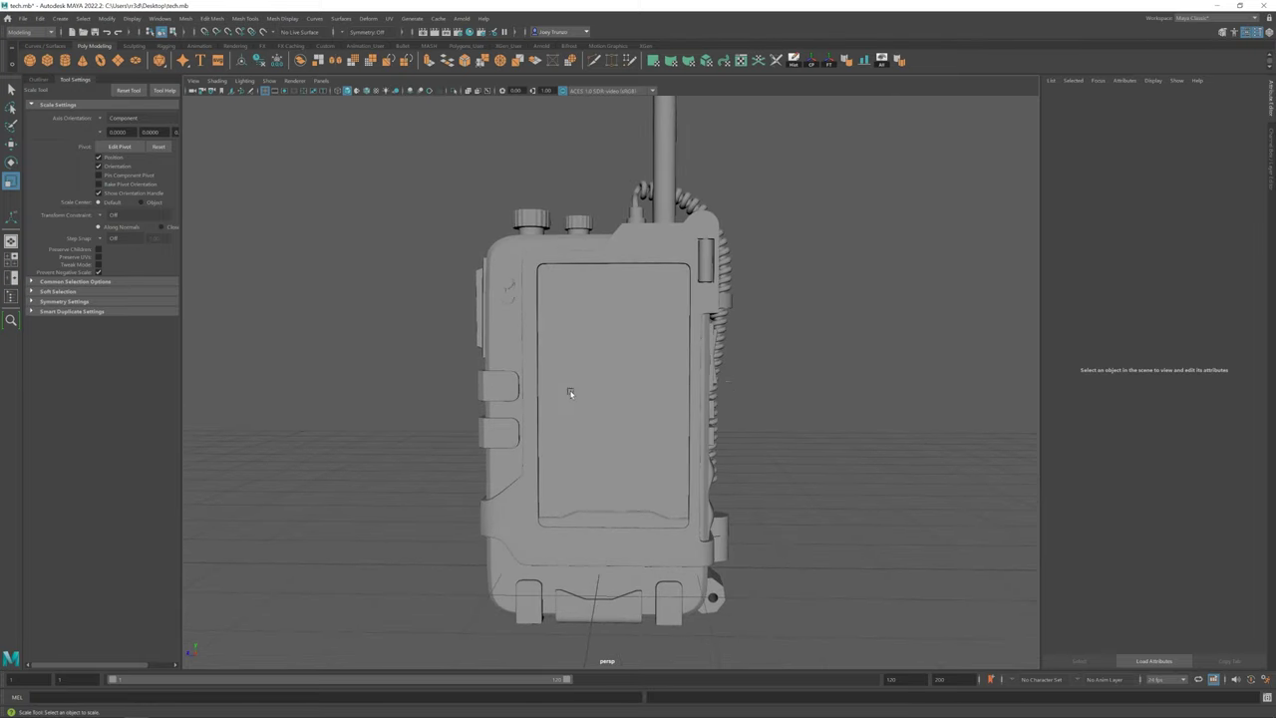
left_click_drag(571, 393, 584, 378, "alt")
scroll(584, 369, "up", 3)
Select the small side cylinder to check it, then orbit to the radio's side and cable
left_click(587, 297)
key("w")
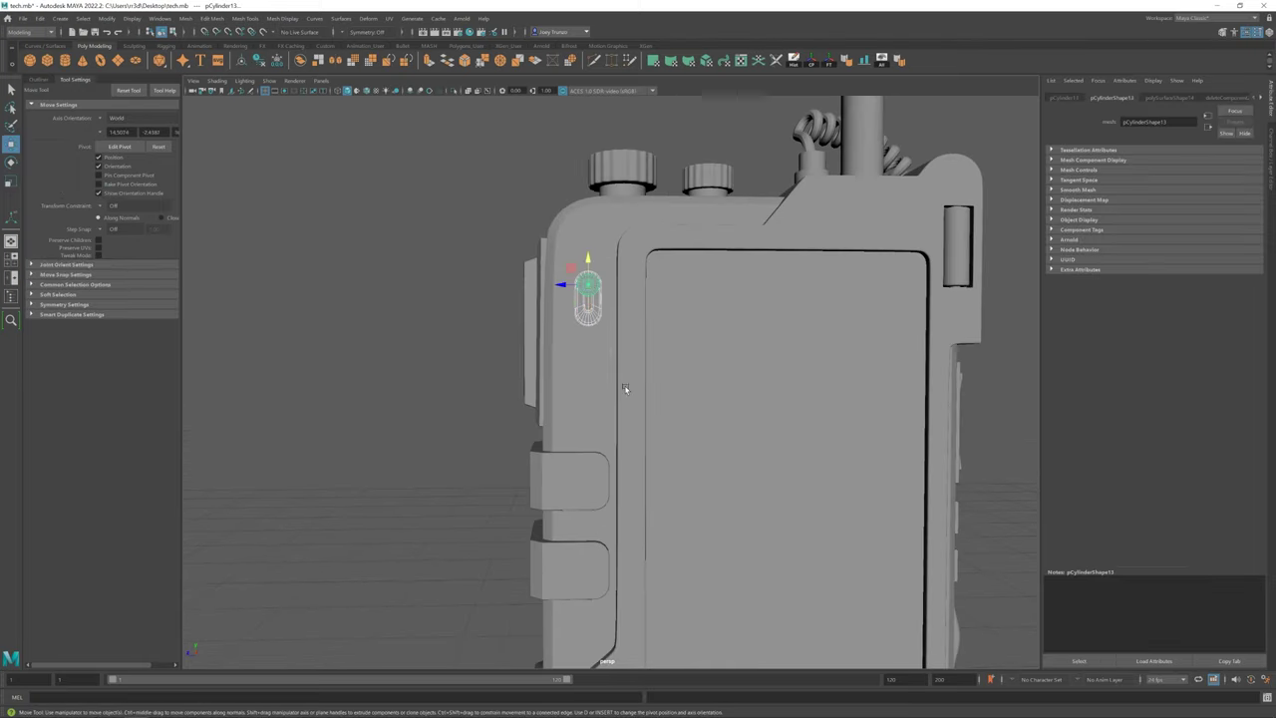
scroll(589, 345, "down", 5)
scroll(604, 425, "up", 3)
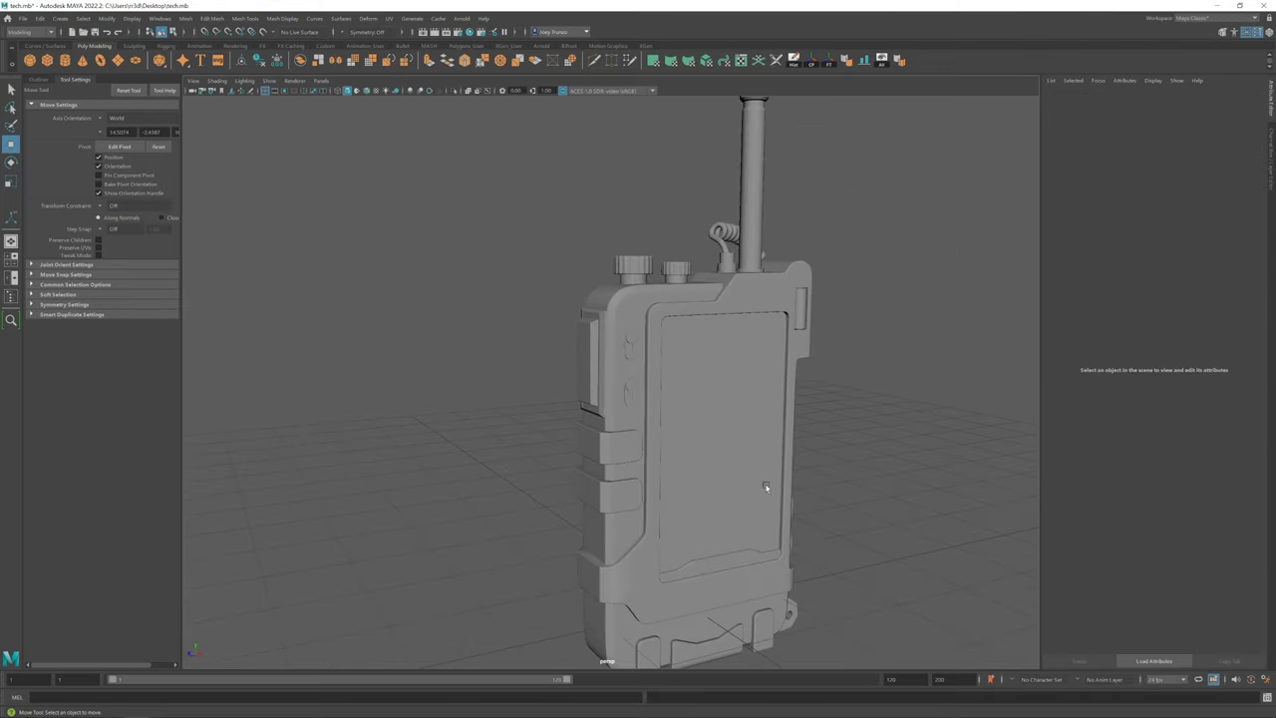
left_click(684, 443)
mouse_move(739, 462)
left_mouse_down("alt")
mouse_move(552, 355)
mouse_move(490, 359)
mouse_move(572, 358)
left_mouse_up("alt")
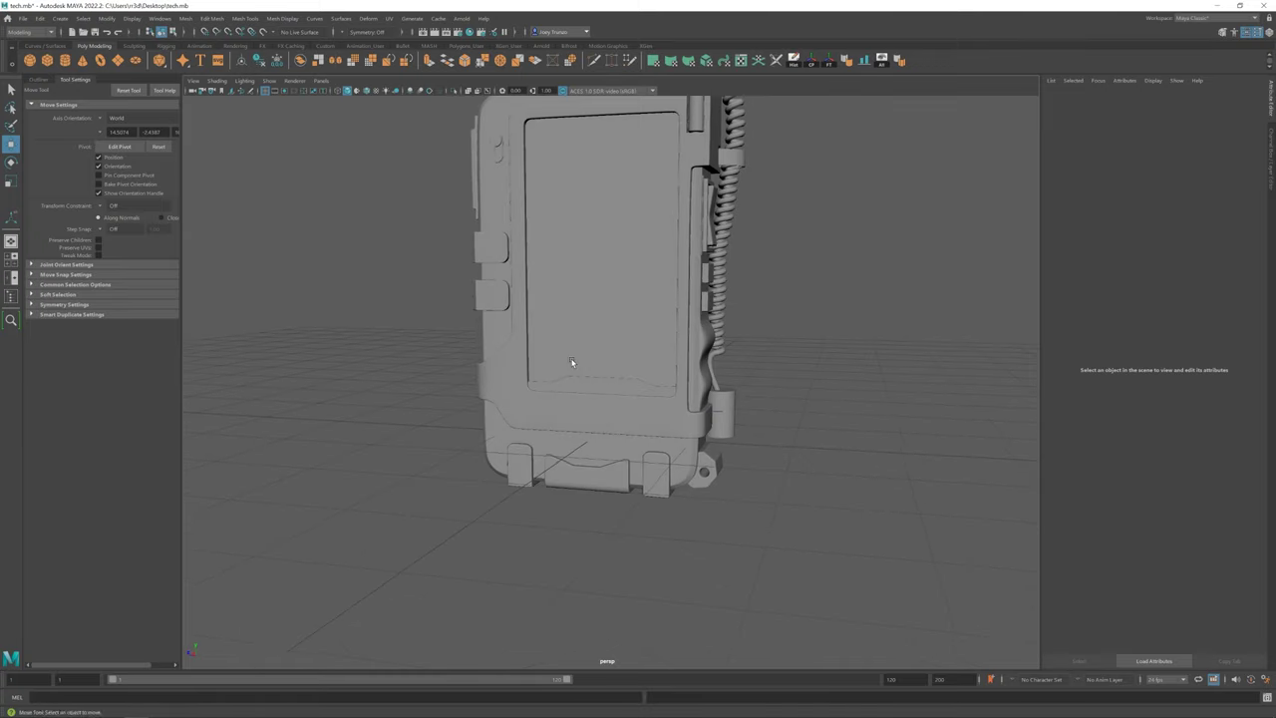
scroll(572, 359, "up", 3)
Bevel the edges of the cylinder at the cable's lower end
left_click(632, 418)
key("ctrl+b")
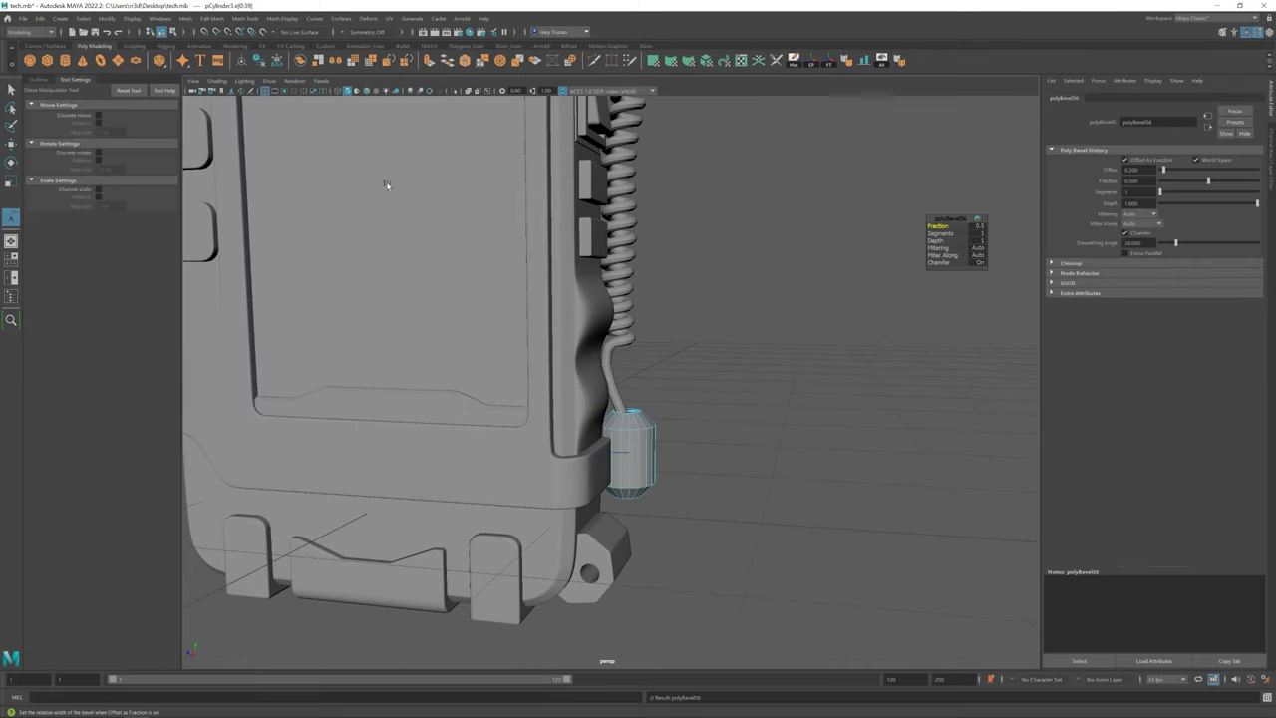
key("w")
scroll(735, 362, "down", 5)
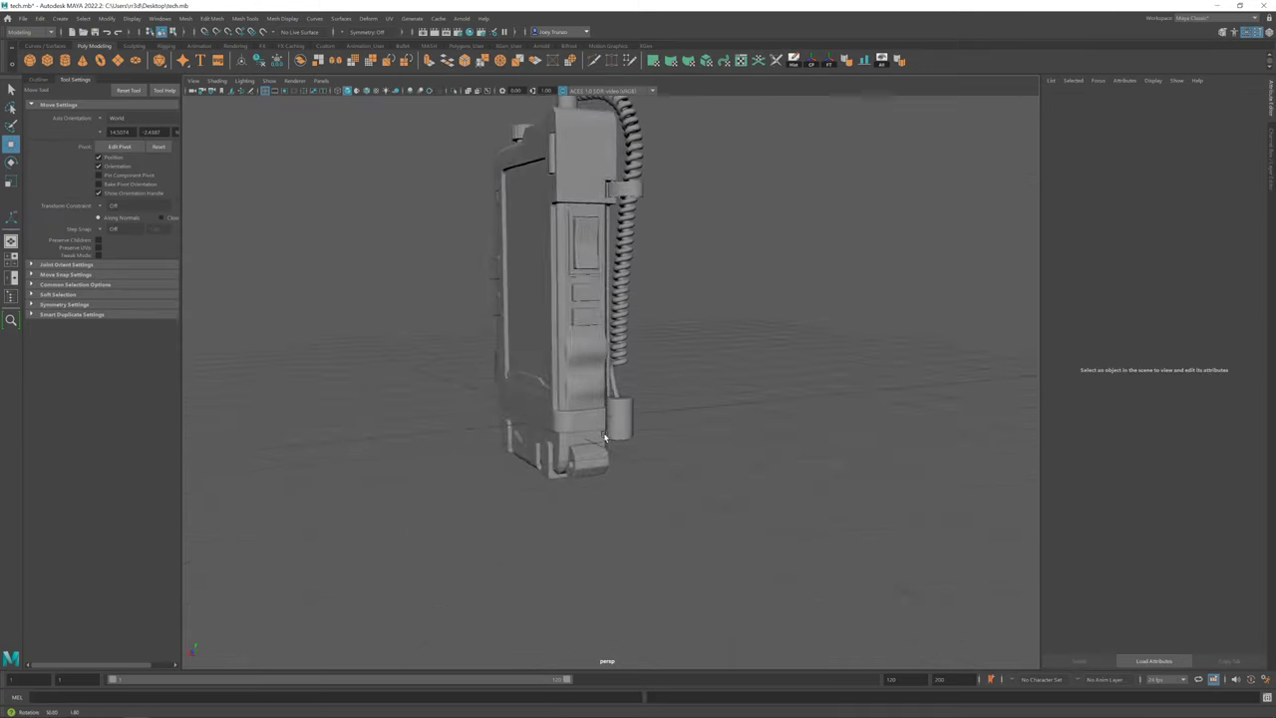
scroll(811, 512, "up", 5)
Reselect the cable-end cylinder from a closer side-front view and duplicate it
left_click(604, 449)
left_click(689, 422)
mouse_move(598, 450)
left_mouse_down("alt")
mouse_move(688, 422)
mouse_move(698, 455)
mouse_move(606, 470)
left_mouse_up("alt")
left_click(606, 469)
left_click(771, 552)
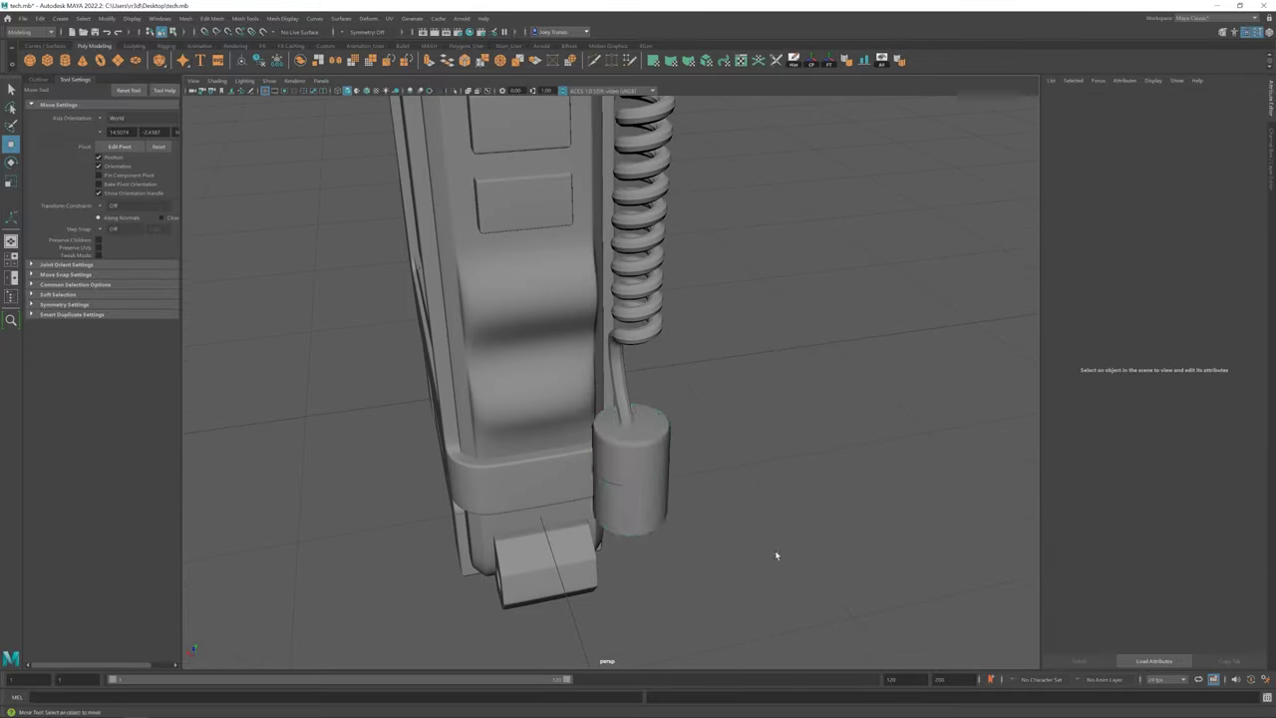
mouse_move(772, 552)
left_mouse_down("alt")
mouse_move(607, 469)
mouse_move(657, 425)
mouse_move(627, 442)
left_mouse_up("alt")
scroll(606, 468, "up", 3)
left_click(657, 470)
key("r")
left_click(758, 468)
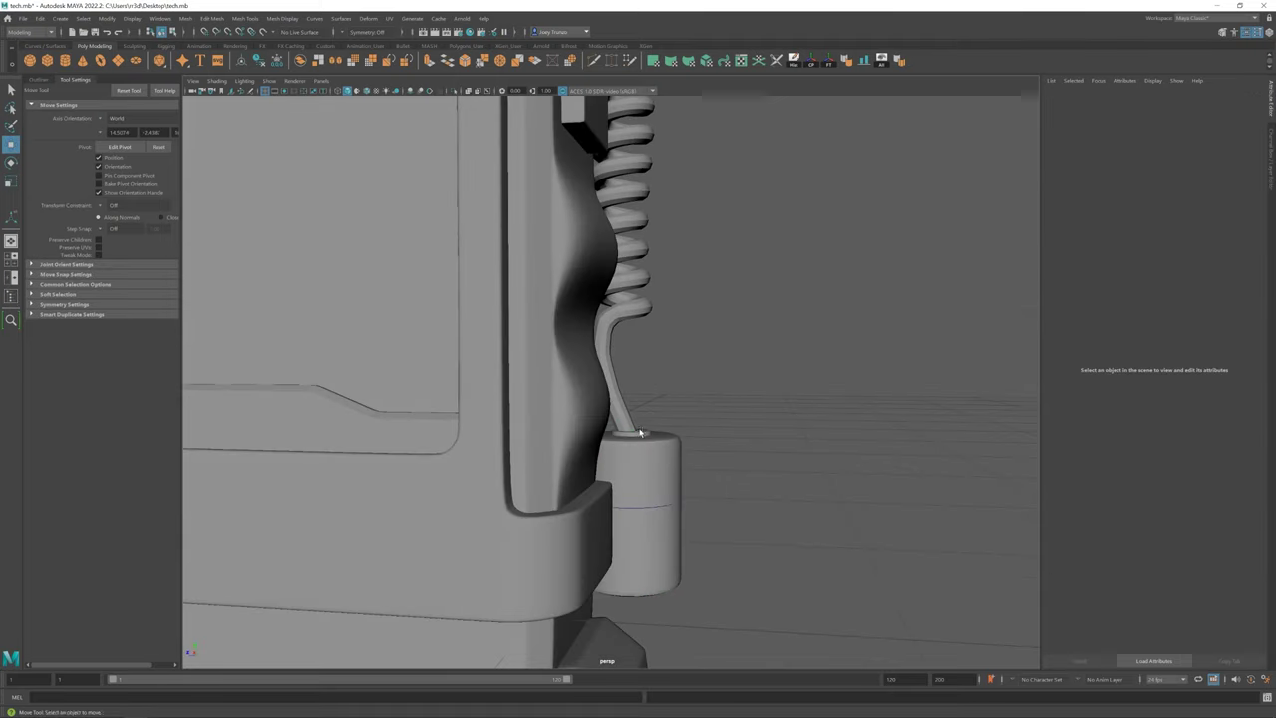
Select the cord's lower end below the coil
left_click(632, 442)
scroll(632, 442, "up", 3)
left_click(868, 476)
scroll(868, 477, "down", 5)
scroll(729, 502, "down", 3)
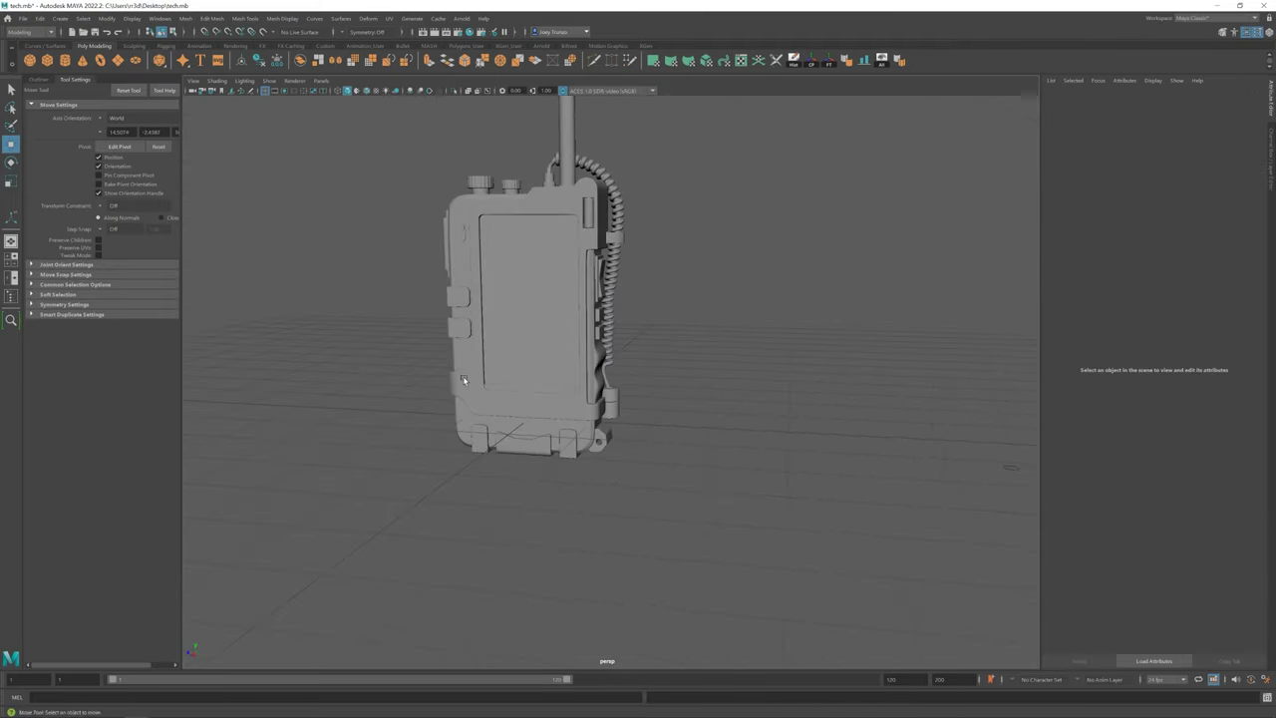
scroll(877, 546, "up", 6)
scroll(618, 529, "up", 3)
left_click(606, 529)
left_click_drag(607, 529, 608, 469, "alt")
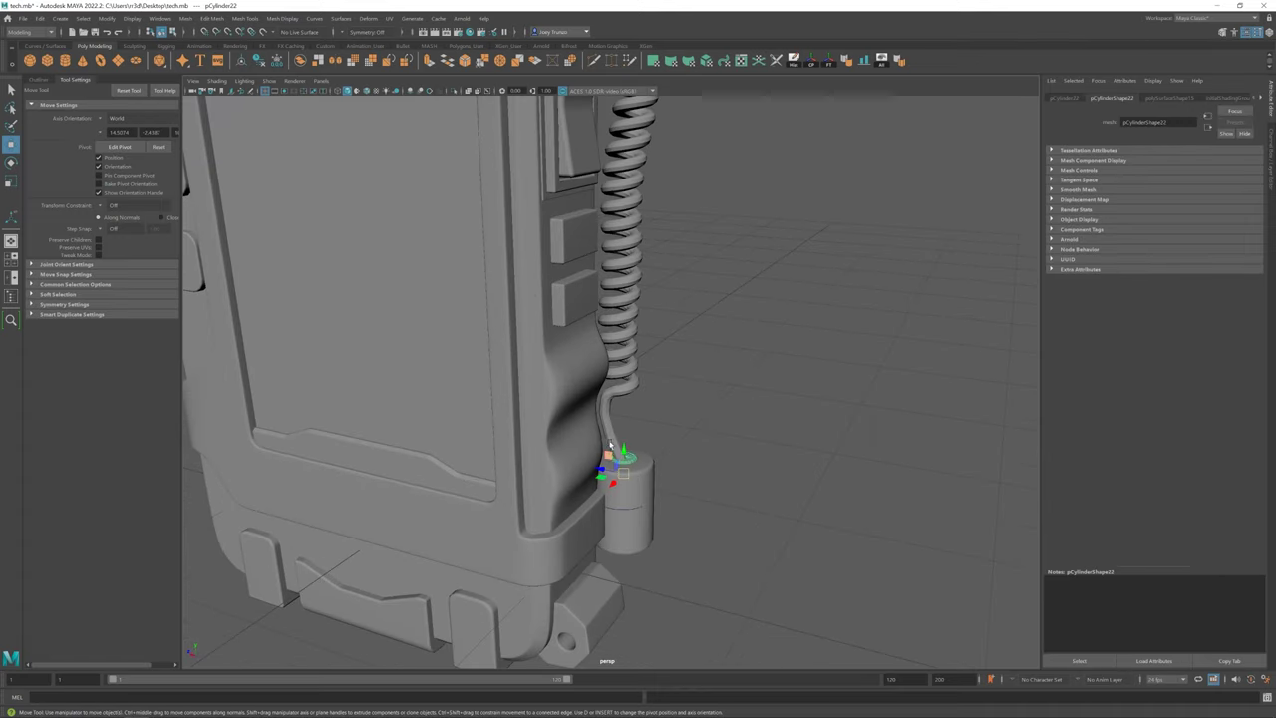
left_click(624, 426)
scroll(591, 454, "up", 2)
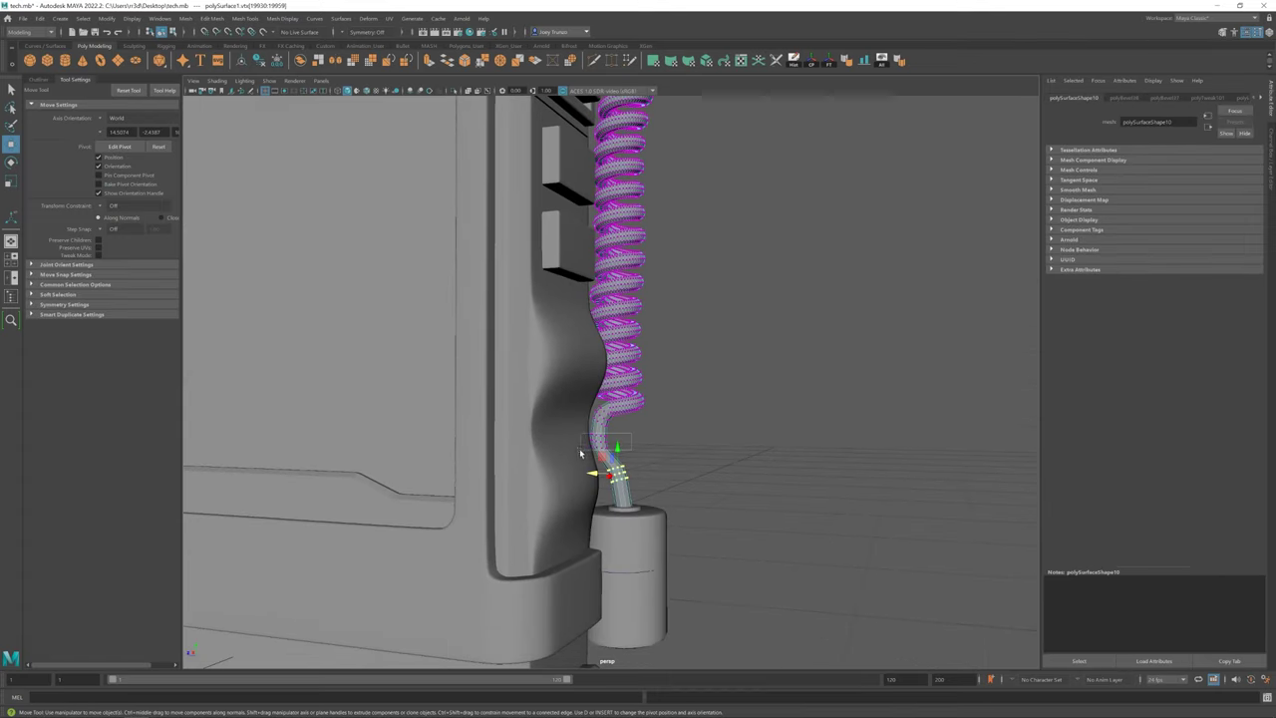
scroll(628, 508, "down", 2)
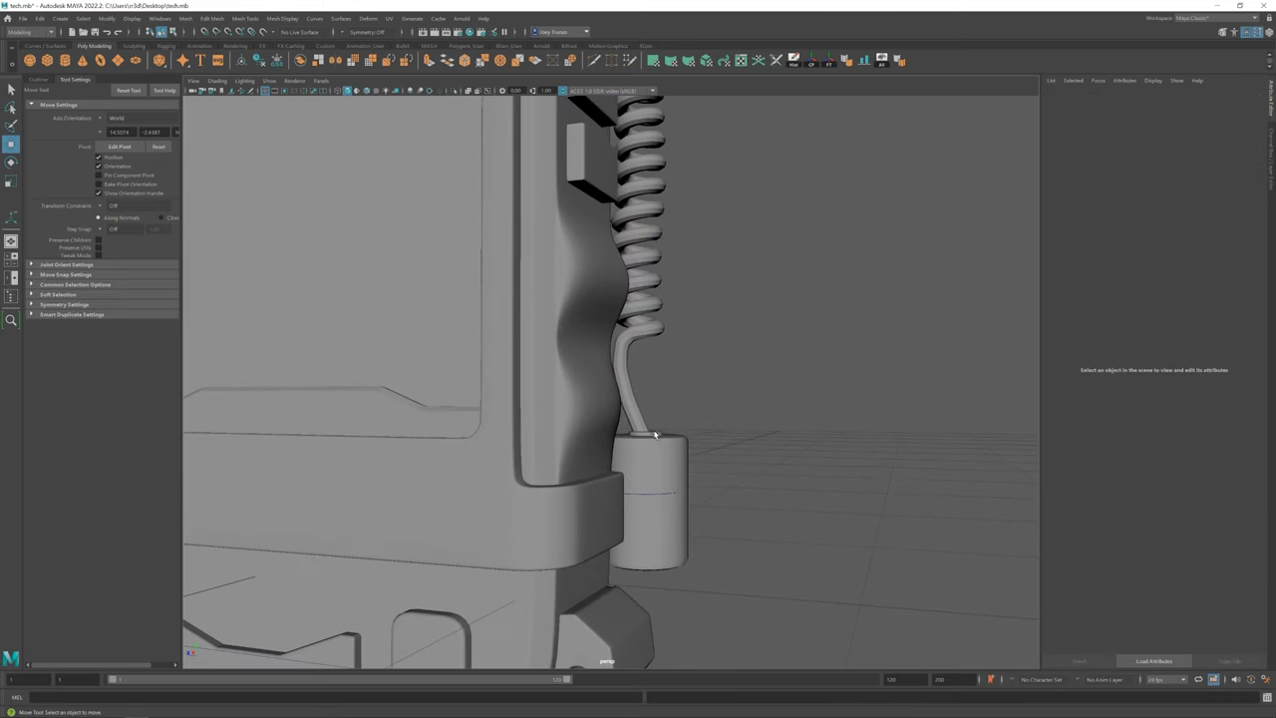
Move and scale the cable-end cylinder so the cord end seats into its top
left_click(638, 478)
mouse_move(638, 478)
left_mouse_down("alt")
mouse_move(704, 461)
mouse_move(671, 475)
mouse_move(671, 449)
mouse_move(626, 475)
mouse_move(654, 483)
mouse_move(664, 426)
left_mouse_up("alt")
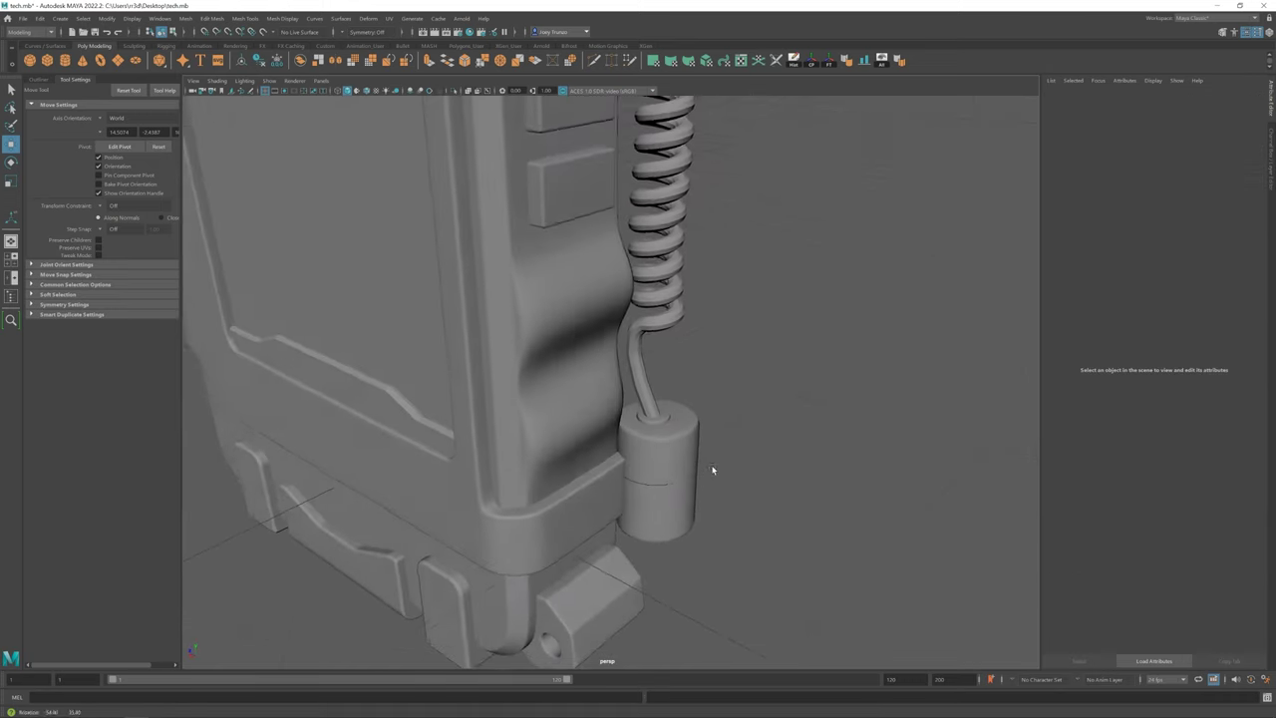
left_click(646, 469)
key("w")
key("r")
right_click_drag(638, 439, 598, 442)
key("w")
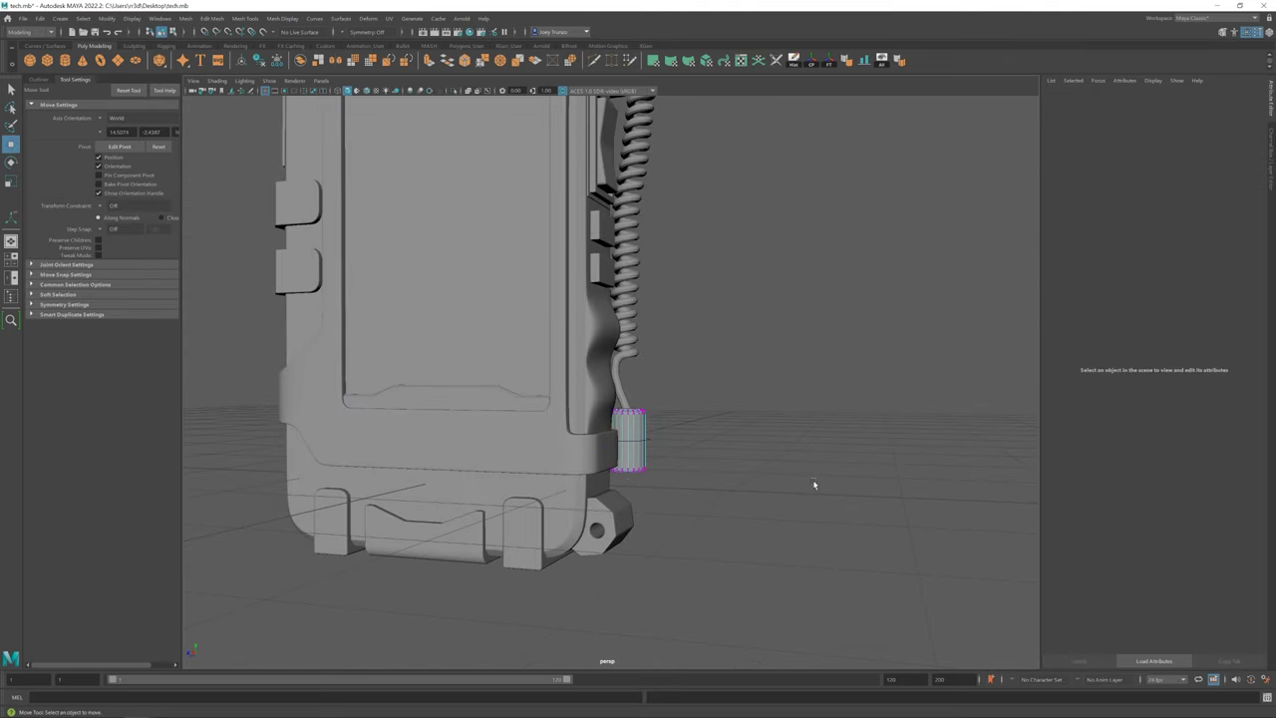
scroll(732, 373, "down", 5)
Bevel the bottom edge loop of the band holding the coiled cable
left_click(664, 433)
left_click_drag(664, 433, 692, 470, "alt")
scroll(692, 470, "up", 5)
left_click(660, 301)
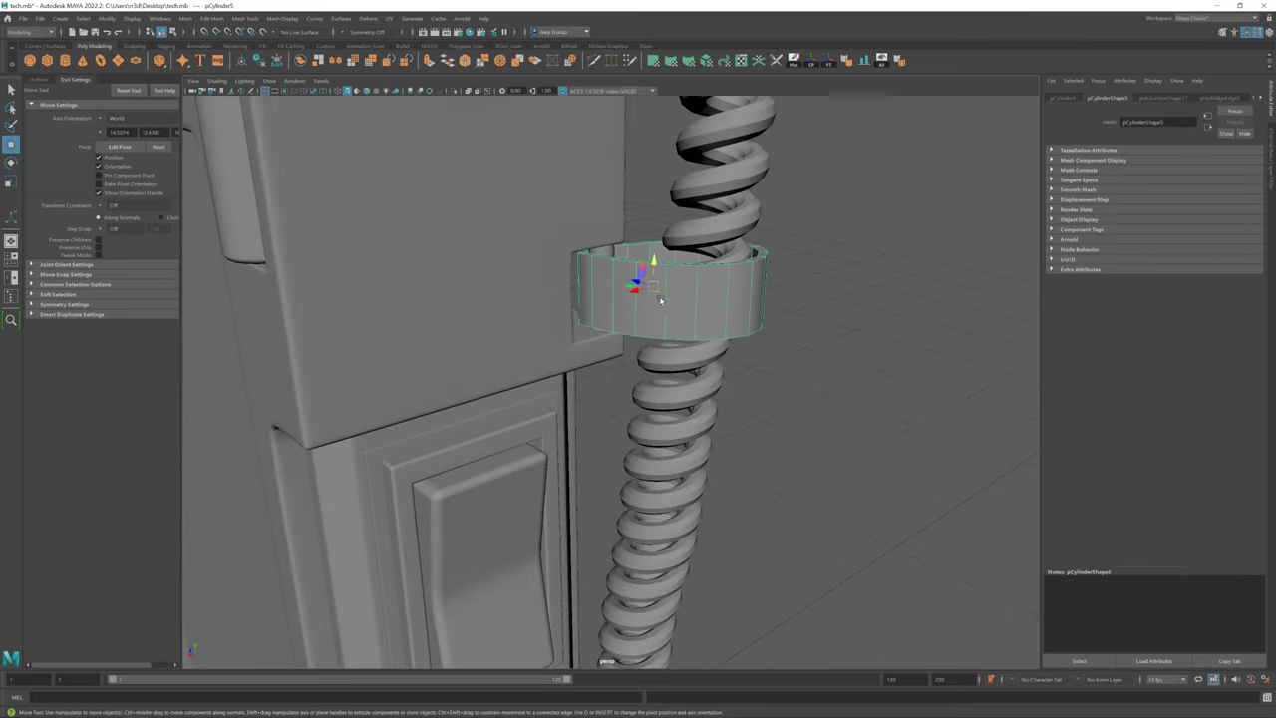
left_click_drag(660, 301, 612, 442, "alt")
scroll(638, 379, "up", 3)
double_click(612, 516)
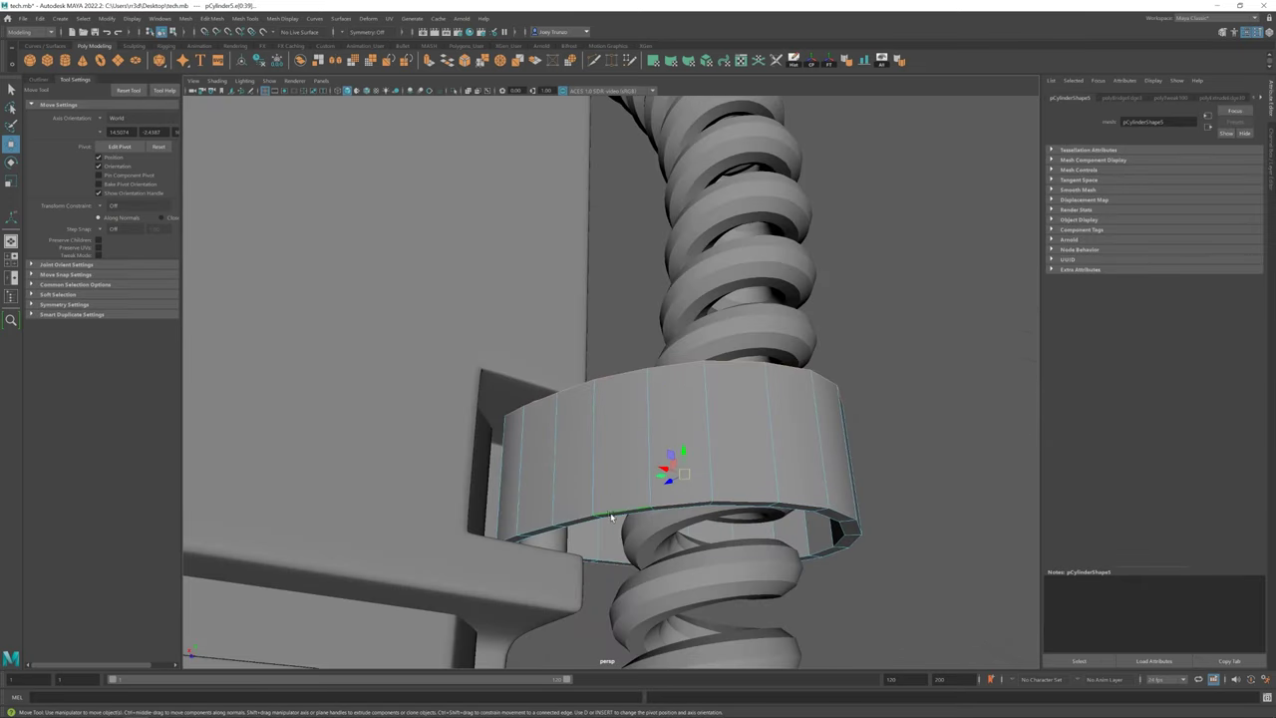
left_click(212, 18)
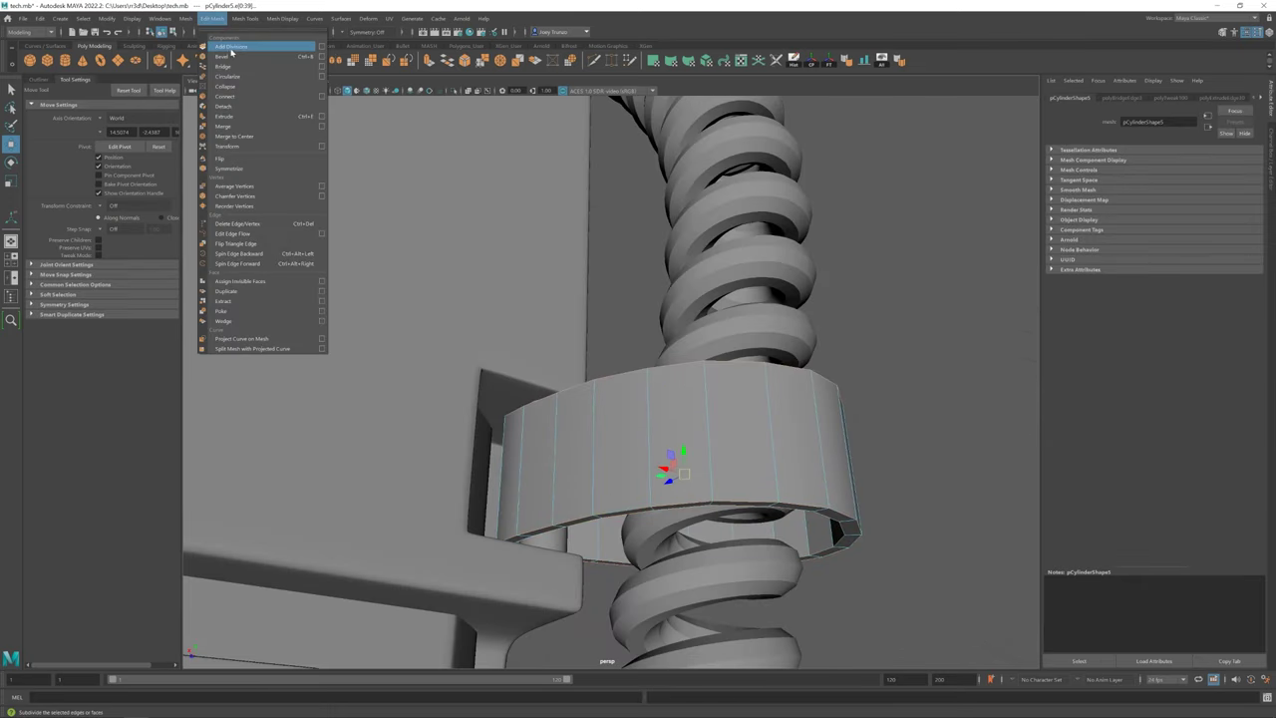
left_click(230, 43)
key("w")
Orbit out to check the whole radio and cable, then select the small bottom box
left_click(387, 368)
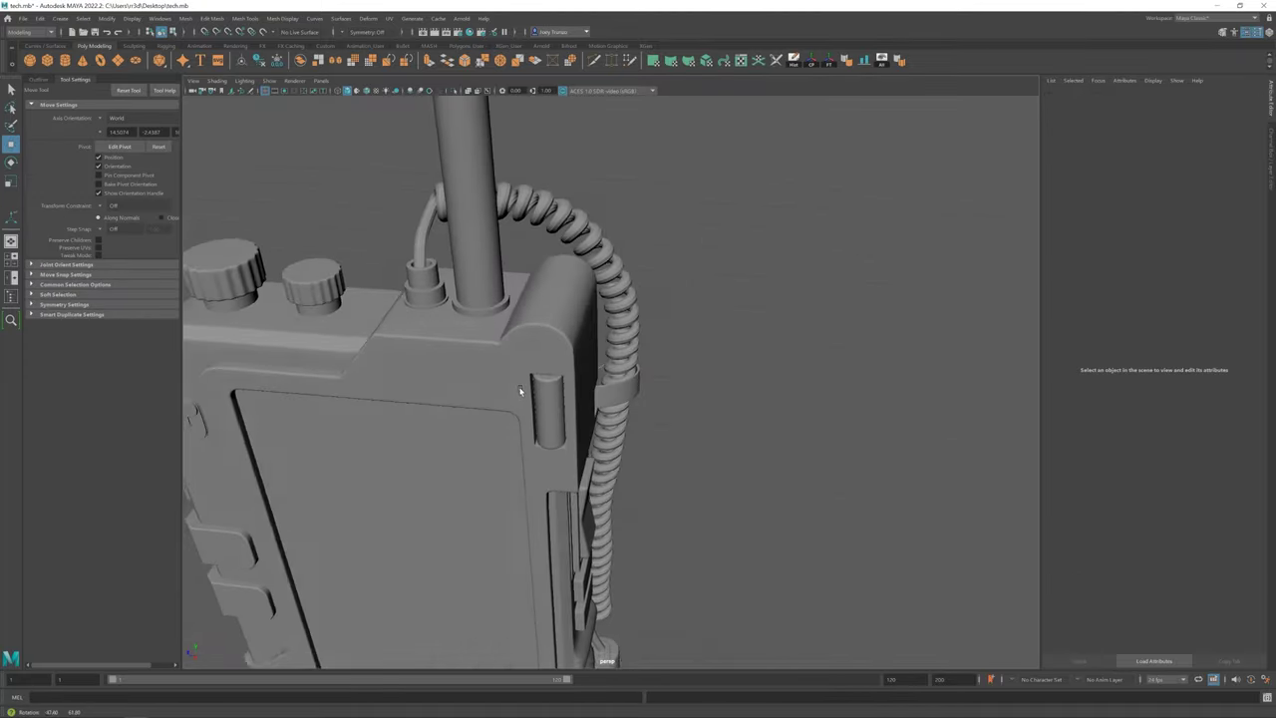
mouse_move(419, 379)
left_mouse_down("alt")
mouse_move(388, 368)
mouse_move(442, 339)
mouse_move(373, 362)
mouse_move(479, 386)
mouse_move(467, 382)
mouse_move(752, 509)
left_mouse_up("alt")
scroll(467, 382, "up", 5)
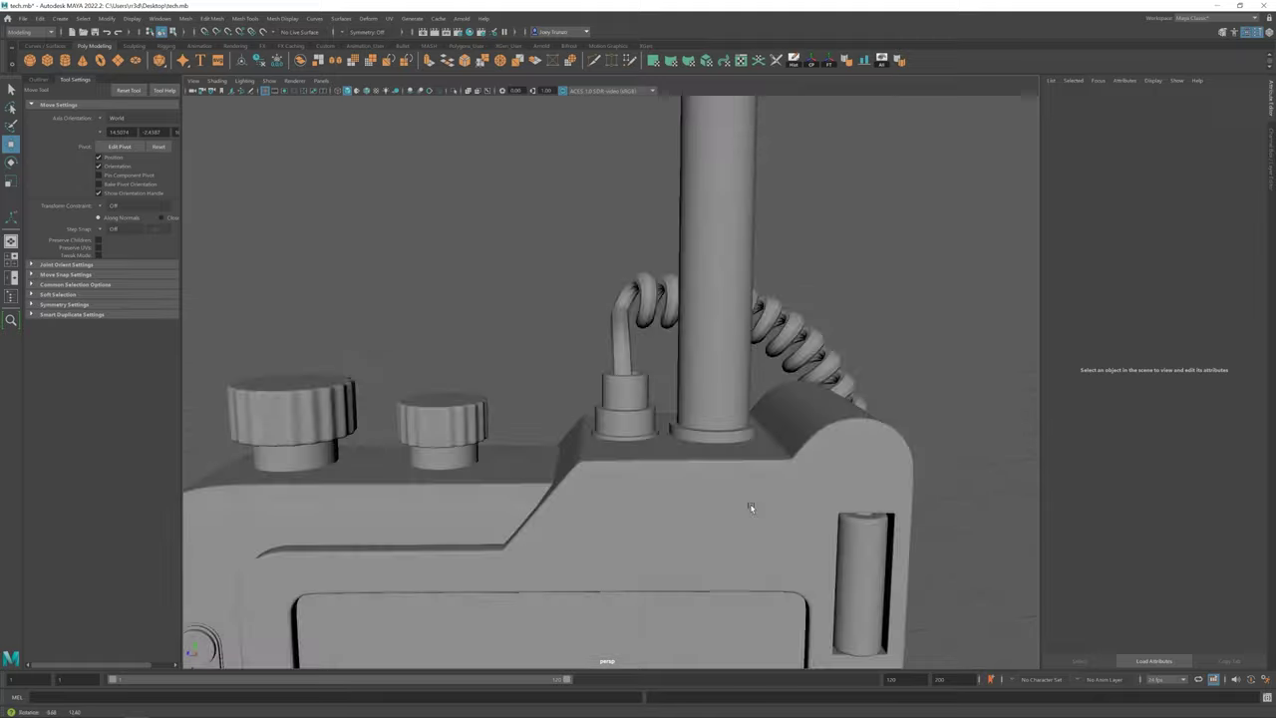
left_click(623, 349)
left_click(916, 382)
scroll(712, 436, "down", 10)
mouse_move(711, 436)
left_mouse_down("alt")
mouse_move(687, 436)
mouse_move(740, 442)
mouse_move(710, 441)
mouse_move(726, 348)
mouse_move(689, 356)
mouse_move(730, 381)
mouse_move(758, 432)
mouse_move(698, 439)
left_mouse_up("alt")
left_click(697, 443)
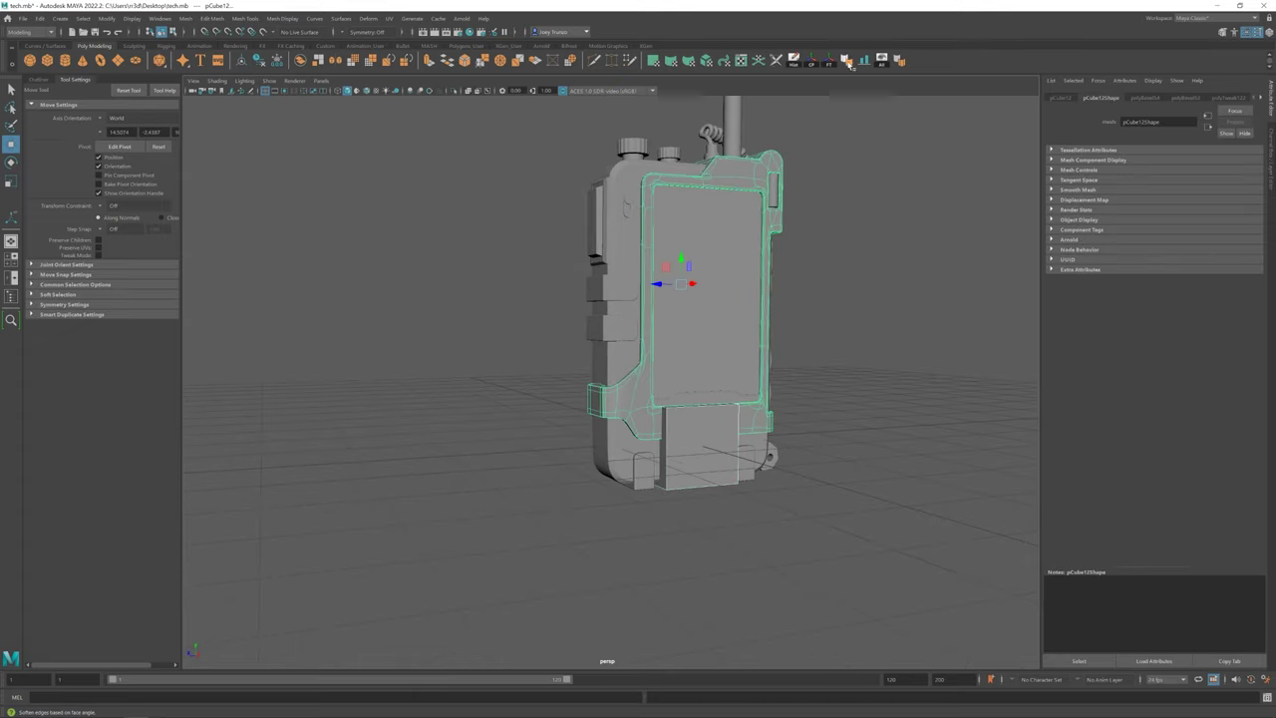
Isolate the side part and cut a new edge across its corner face
left_click_drag(709, 306, 648, 414, "alt")
scroll(644, 412, "up", 10)
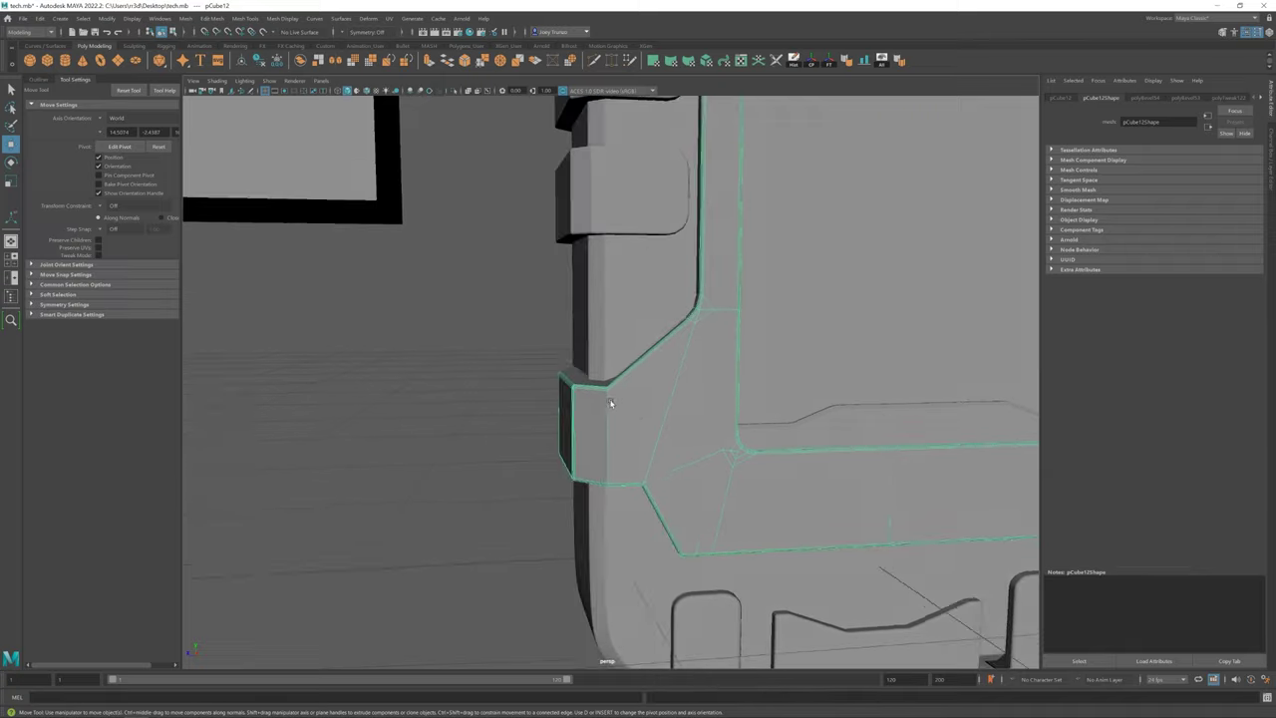
left_click(454, 92)
left_click_drag(712, 373, 526, 308, "alt")
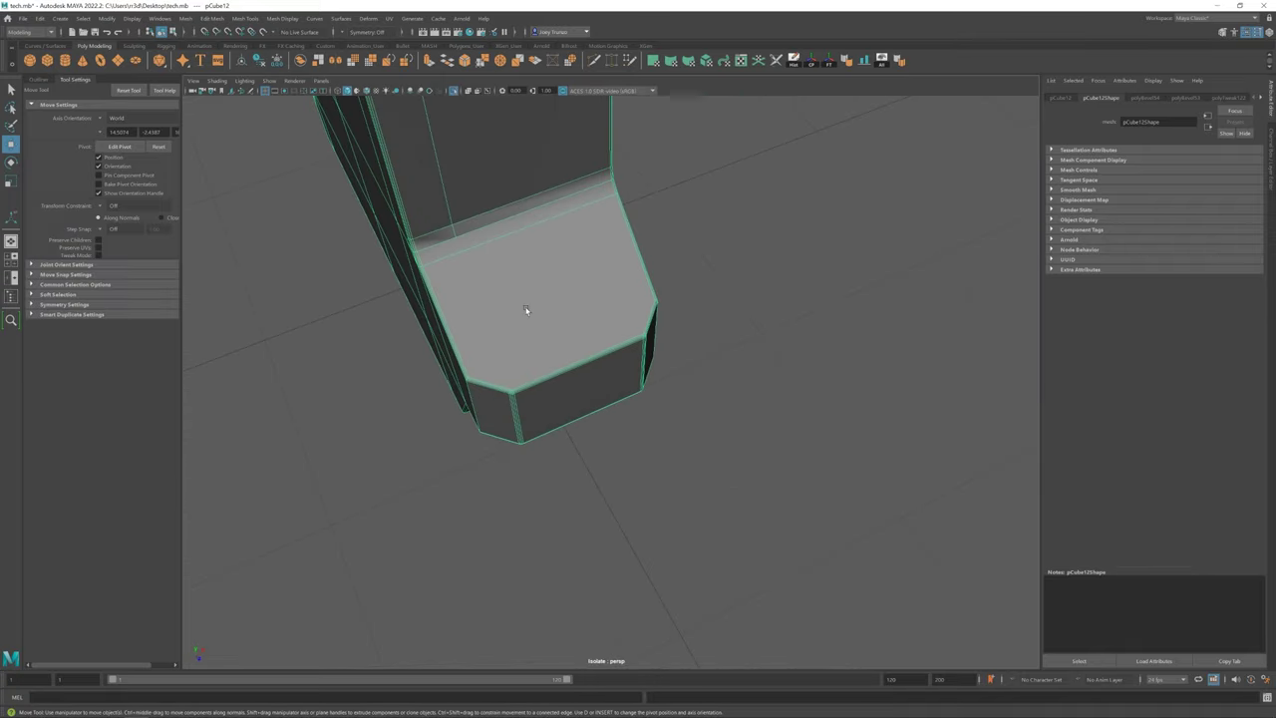
right_click_drag(526, 308, 601, 336, "shift")
key("q")
mouse_move(514, 320)
left_mouse_down("alt")
mouse_move(496, 285)
mouse_move(559, 358)
mouse_move(592, 373)
mouse_move(641, 96)
left_mouse_up("alt")
key("w")
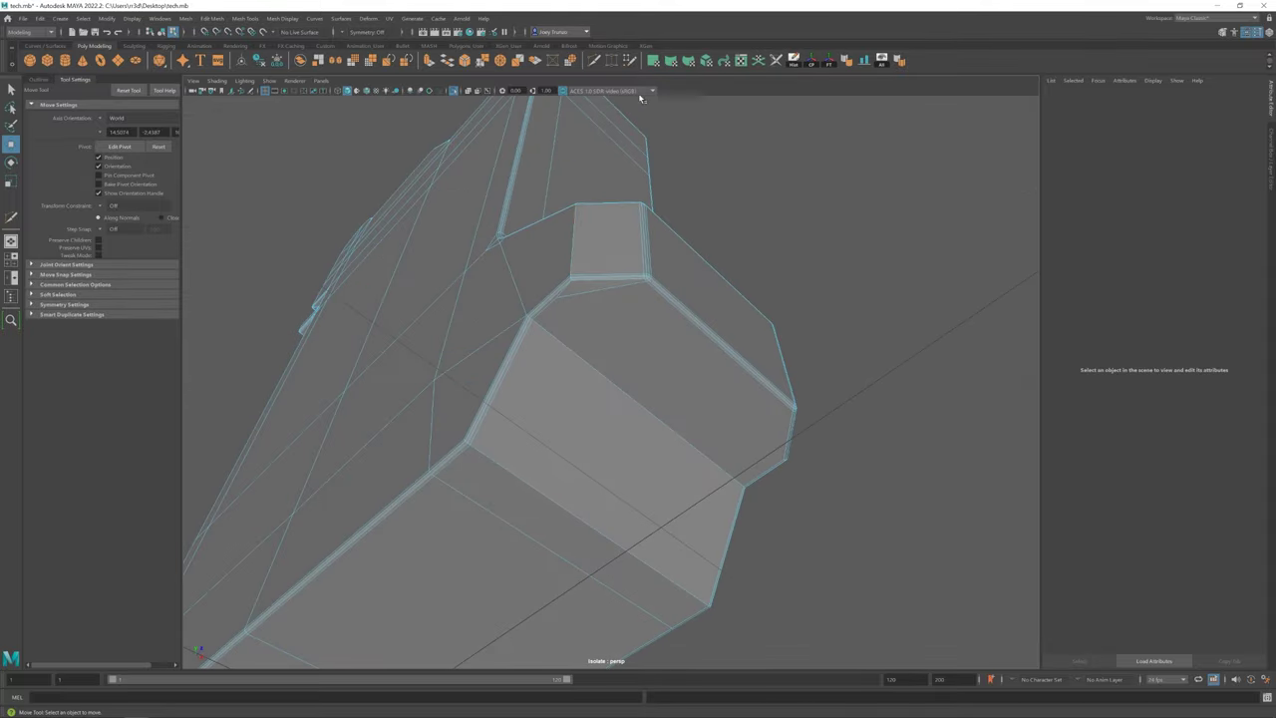
Target-weld a vertex on the bevelled corner and inspect the column mesh from above
left_click(612, 62)
mouse_move(559, 296)
left_mouse_down("alt")
mouse_move(536, 319)
mouse_move(547, 335)
mouse_move(664, 339)
mouse_move(639, 118)
left_mouse_up("alt")
key("w")
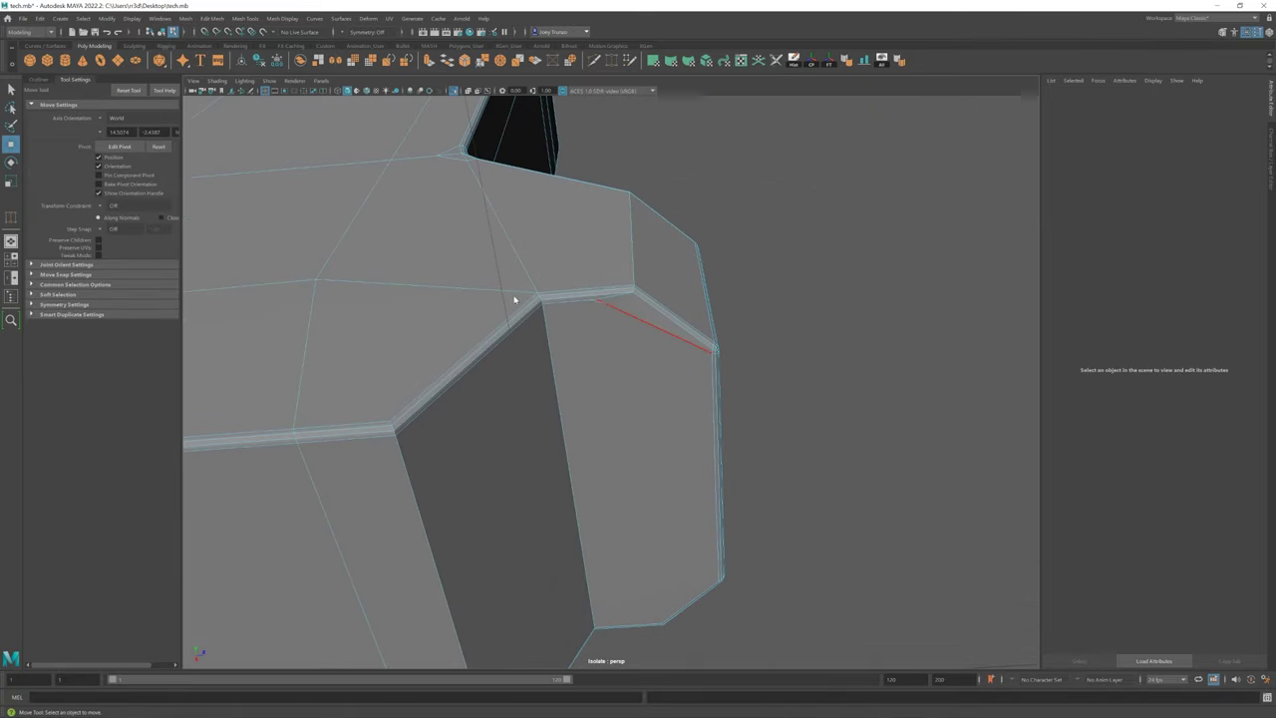
left_click(598, 297)
right_click_drag(646, 305, 575, 319, "alt")
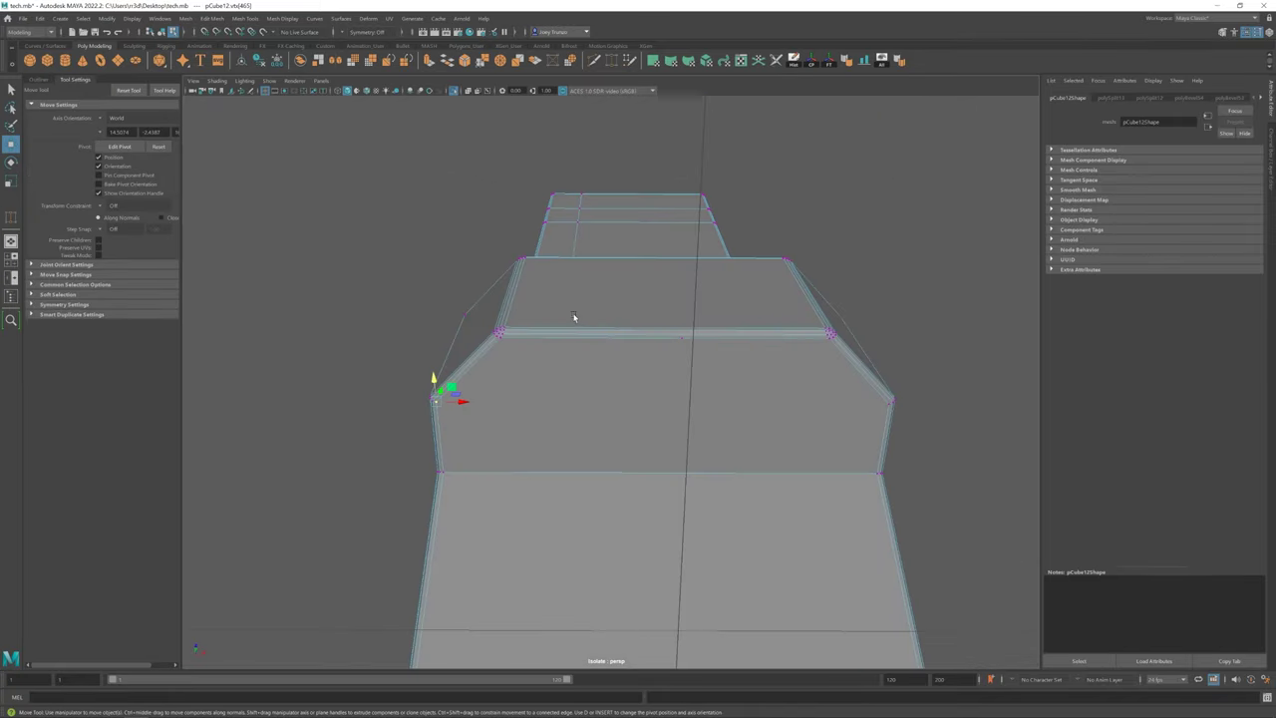
mouse_move(576, 319)
left_mouse_down("alt")
mouse_move(544, 443)
mouse_move(558, 444)
left_mouse_up("alt")
mouse_move(834, 235)
left_mouse_down("alt")
mouse_move(592, 316)
mouse_move(603, 368)
mouse_move(618, 299)
mouse_move(586, 62)
left_mouse_up("alt")
left_click(591, 60)
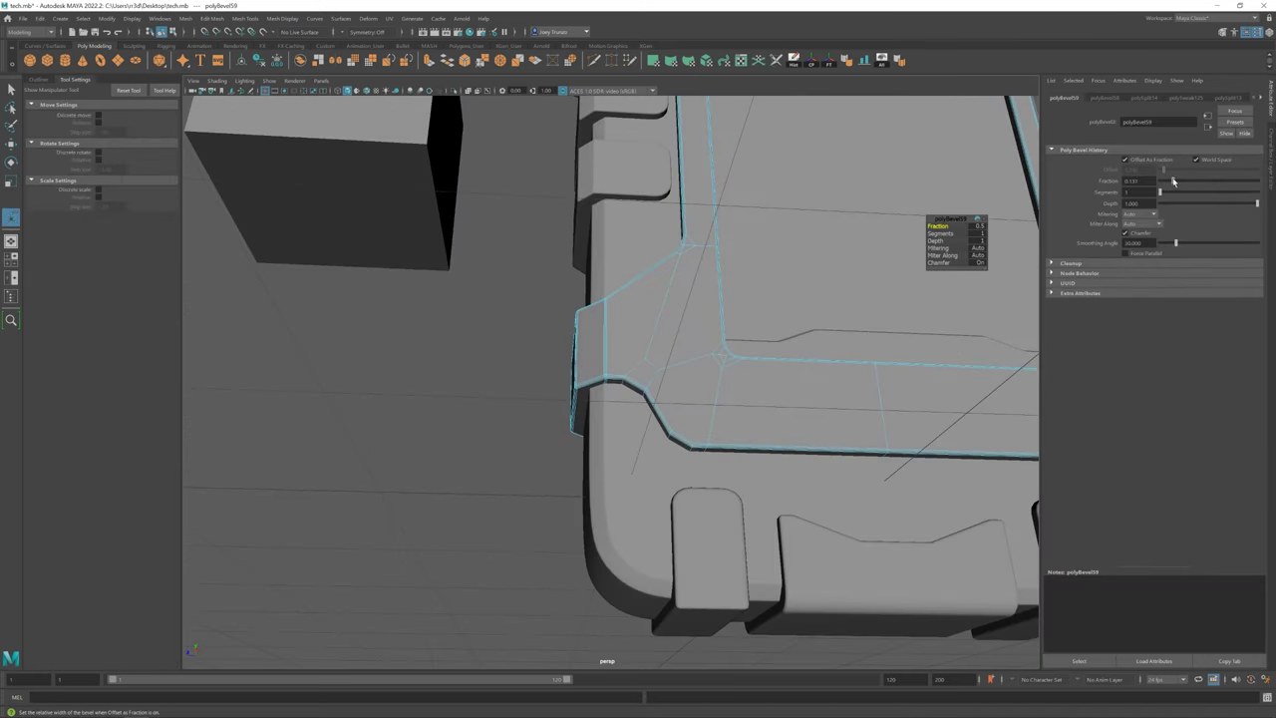
Frame the radio, then move and scale the small cube onto the side band
key("q")
key("f")
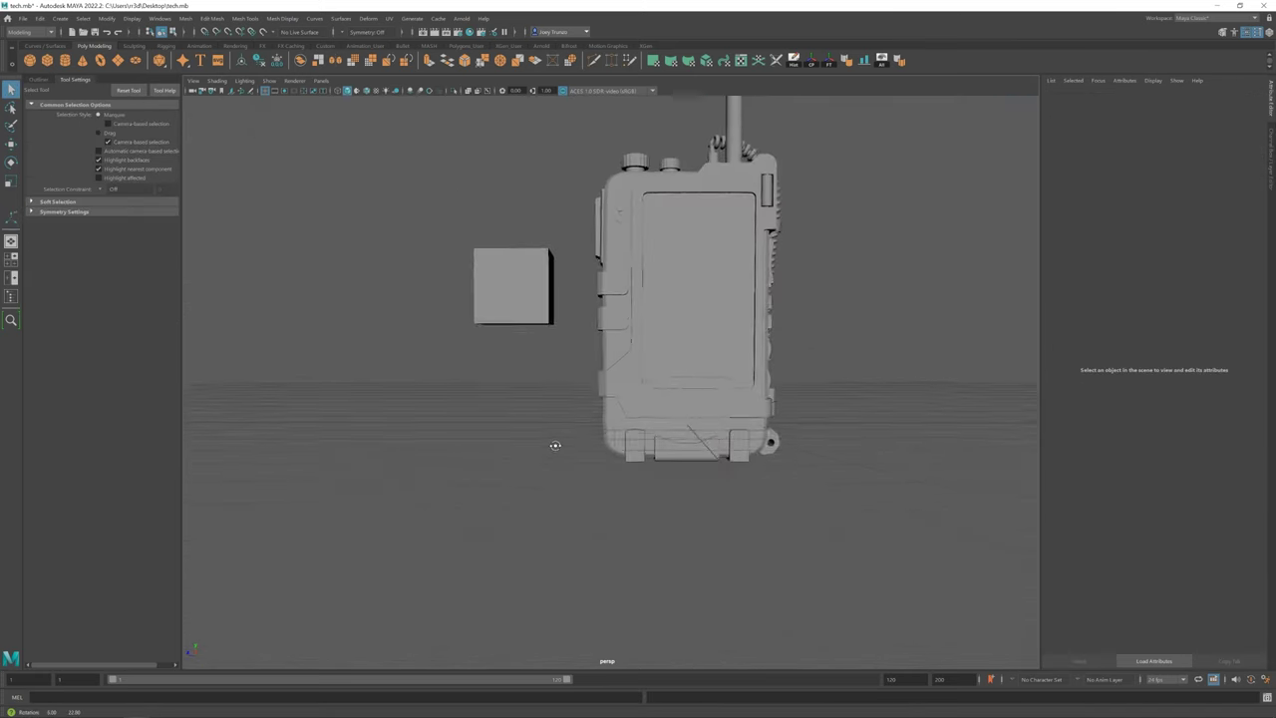
mouse_move(555, 447)
left_mouse_down("alt")
mouse_move(657, 434)
mouse_move(533, 396)
mouse_move(678, 428)
mouse_move(542, 405)
left_mouse_up("alt")
left_click(495, 296)
key("w")
key("r")
key("f")
mouse_move(575, 355)
left_mouse_down("alt")
mouse_move(521, 383)
mouse_move(653, 401)
mouse_move(585, 375)
mouse_move(524, 400)
left_mouse_up("alt")
key("w")
key("r")
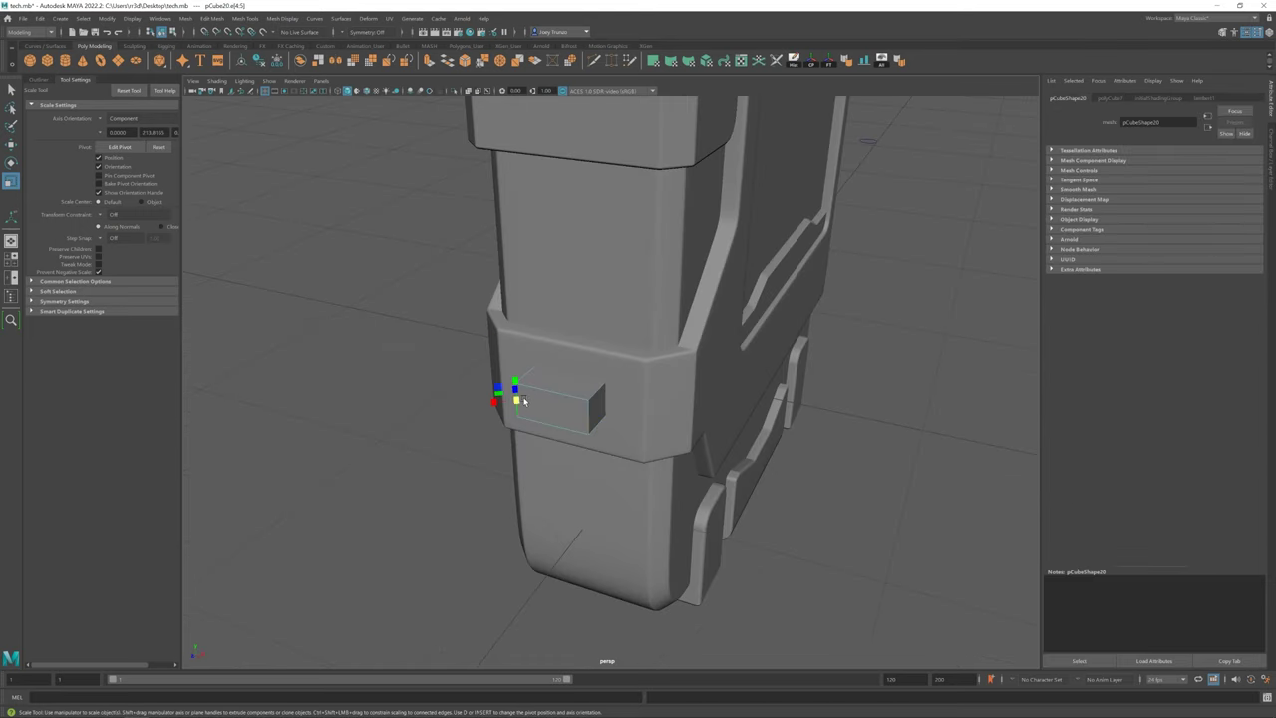
Bevel the small cube's edges
left_click(258, 24)
left_click(234, 75)
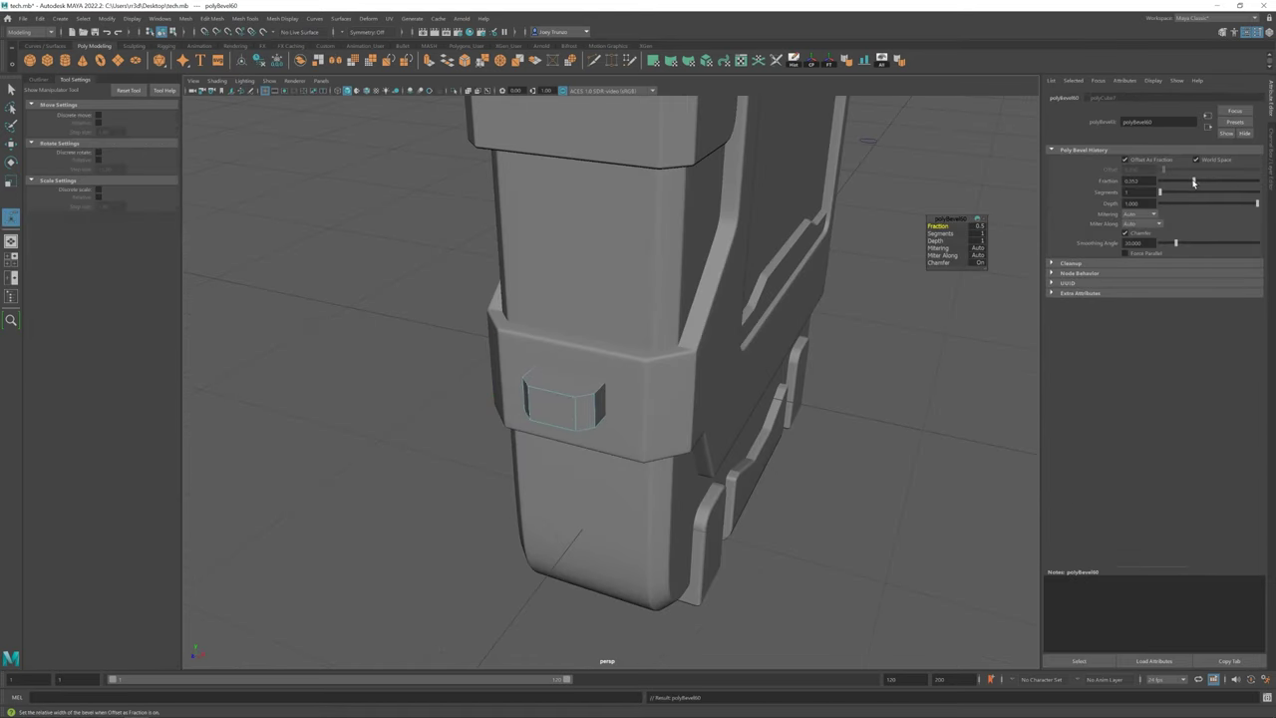
key("w")
mouse_move(493, 489)
left_mouse_down("alt")
mouse_move(494, 411)
mouse_move(377, 411)
left_mouse_up("alt")
Create a new polygon cylinder, frame it and isolate it
left_click(66, 60)
key("f")
key("ctrl+1")
Scale the cylinder up in Y into a tall pin
key("r")
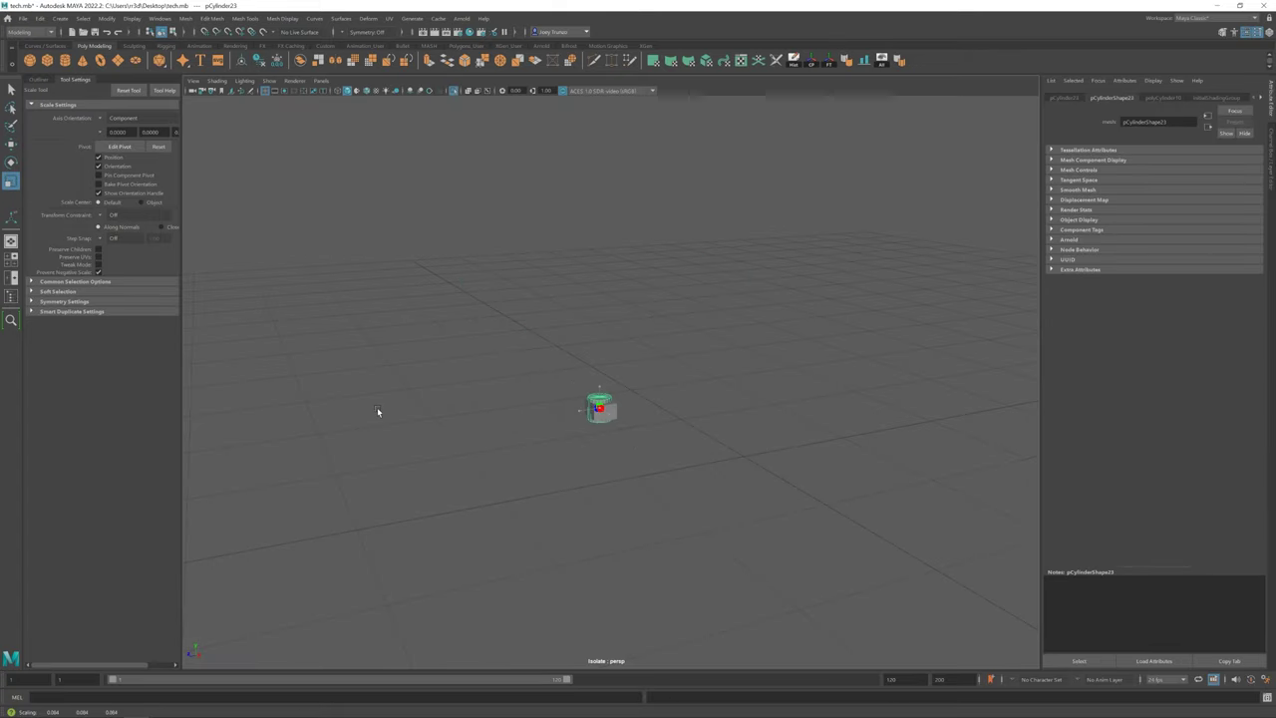
scroll(377, 411, "up", 5)
left_click(1163, 97)
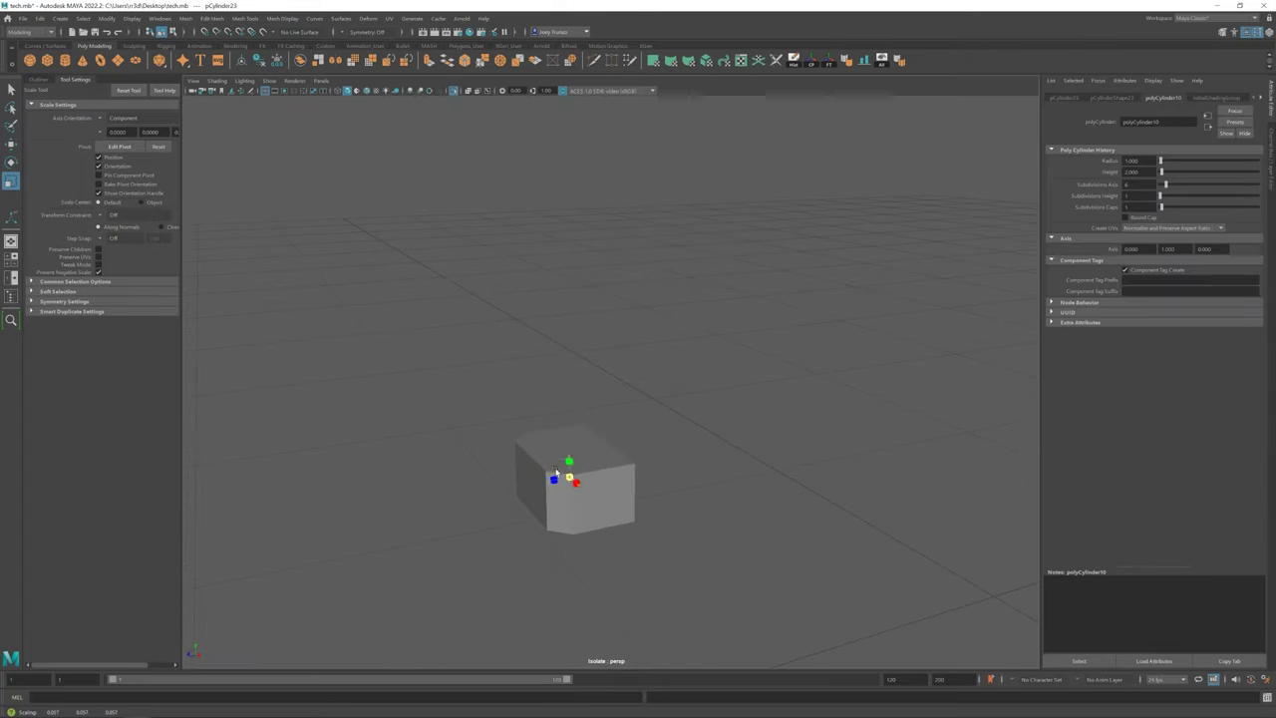
mouse_move(568, 460)
left_mouse_down()
mouse_move(568, 299)
mouse_move(561, 426)
left_mouse_up()
key("w")
key("ctrl+1")
Combine the pin and the hexagon-holed block into one mesh
mouse_move(578, 378)
left_mouse_down("alt")
mouse_move(561, 419)
mouse_move(539, 419)
mouse_move(569, 407)
mouse_move(561, 419)
mouse_move(535, 397)
left_mouse_up("alt")
key("r")
left_click(535, 397, "shift")
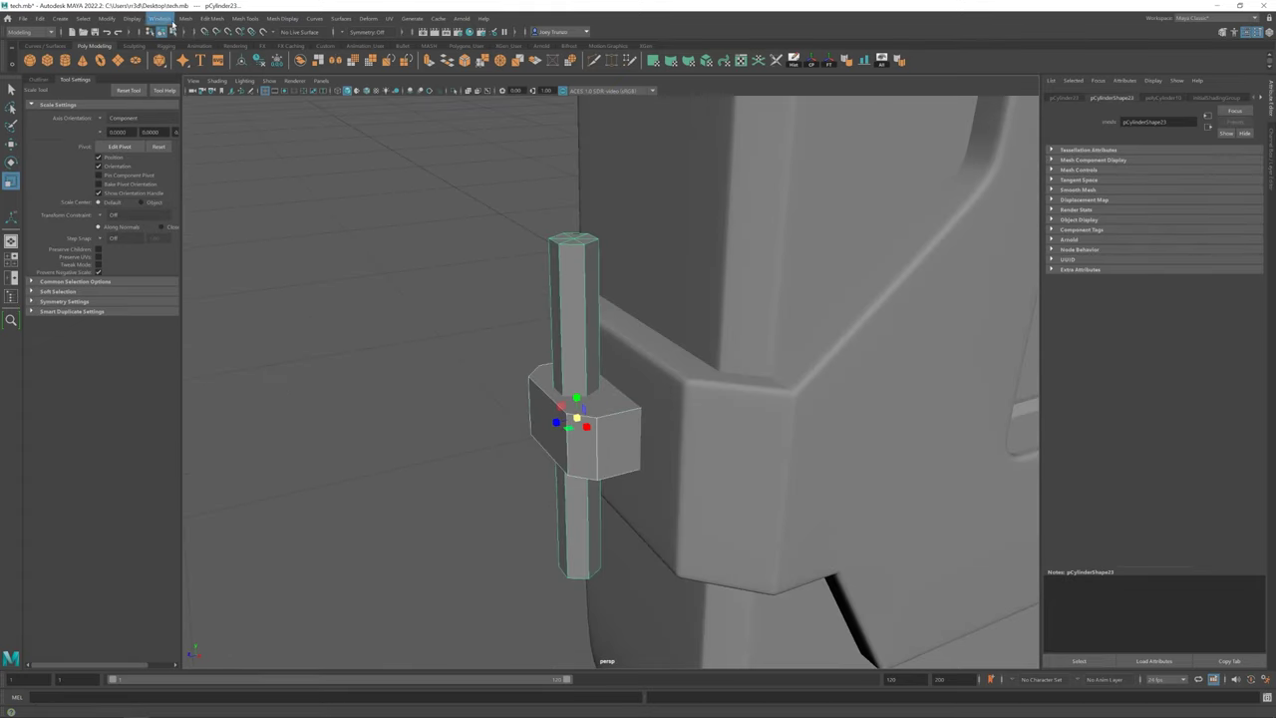
left_click(185, 18)
left_click(204, 46)
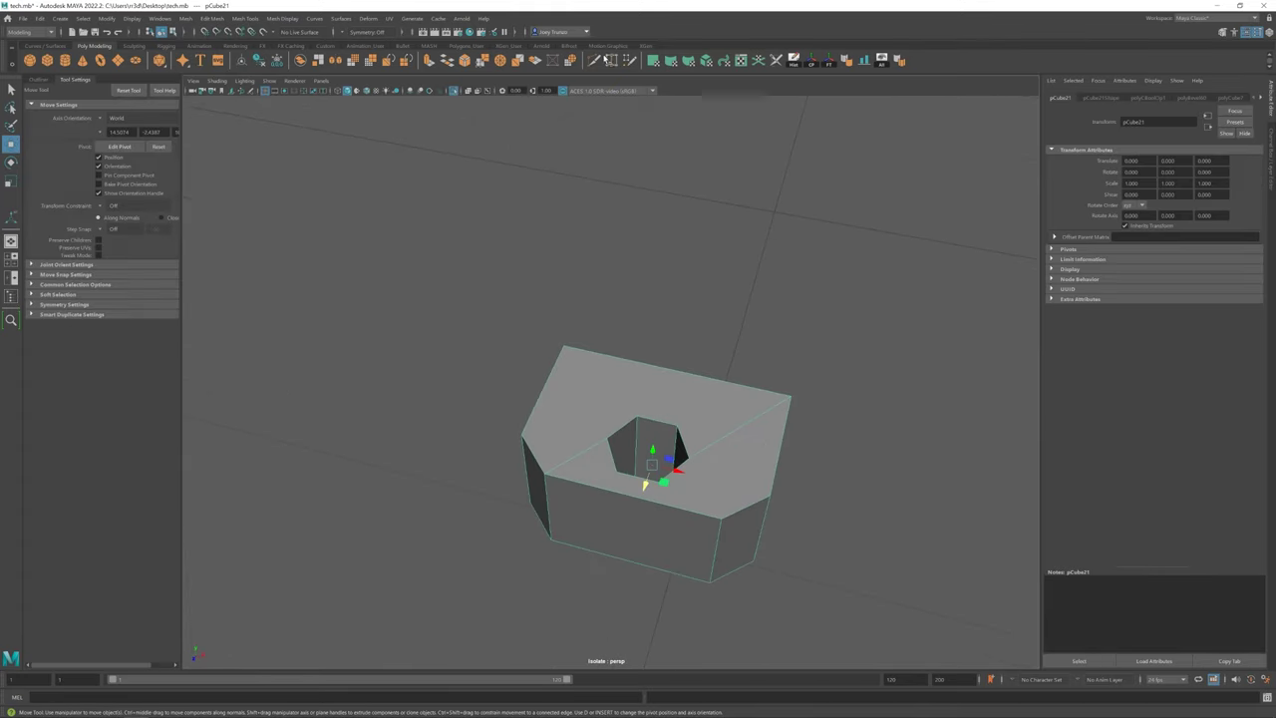
Multi-Cut new edges from the hexagonal hole to the block's corners and top edge
right_click_drag(643, 411, 565, 349, "shift")
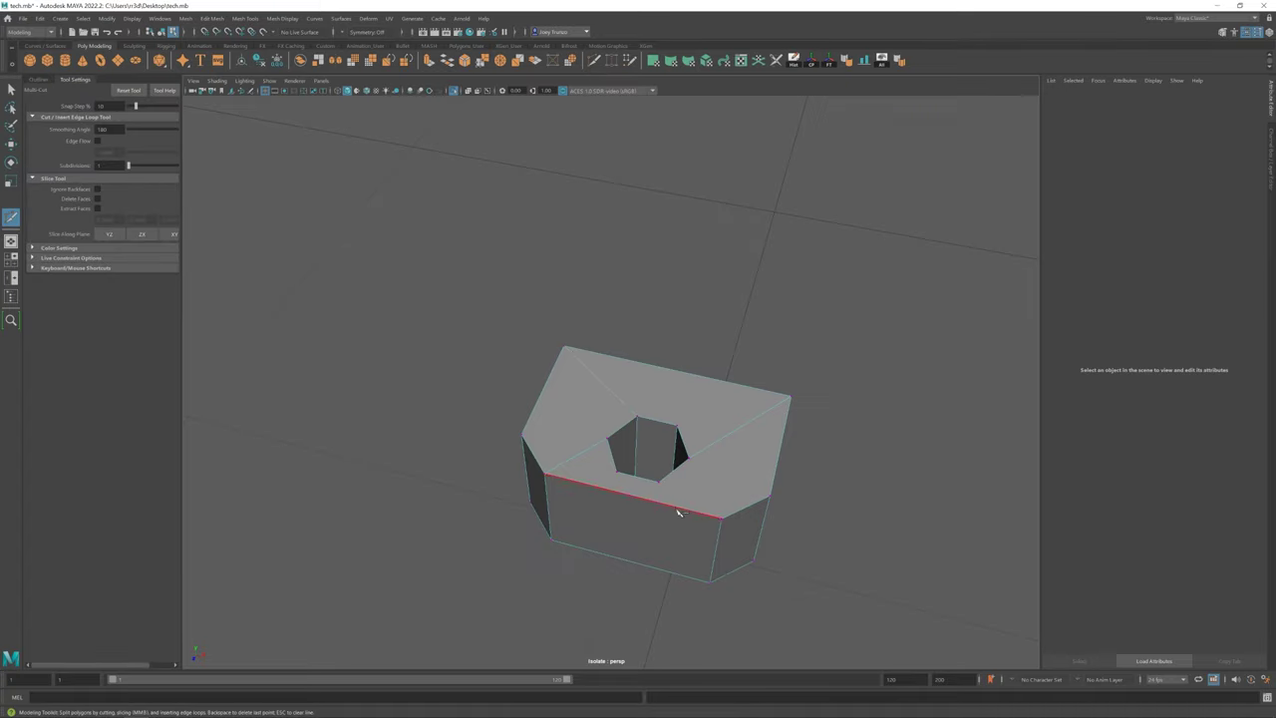
left_click(659, 481)
left_click(722, 517)
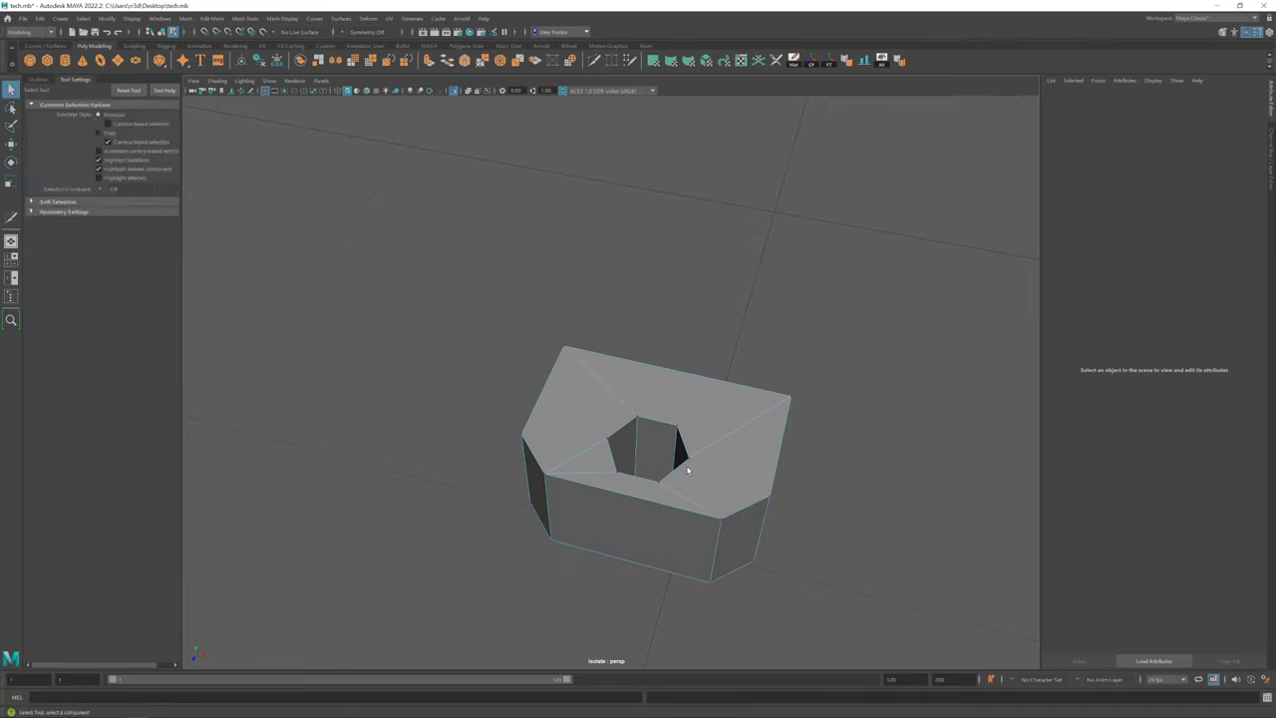
left_click(789, 399)
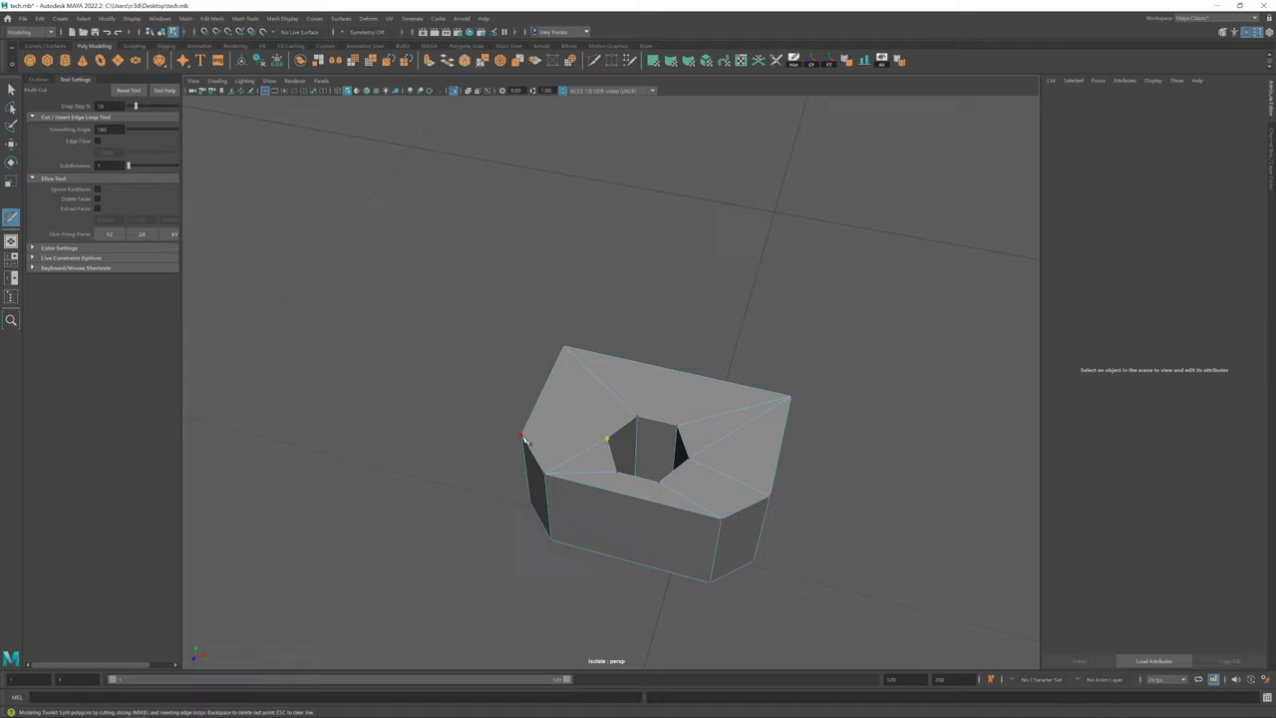
left_click_drag(611, 442, 612, 367, "alt")
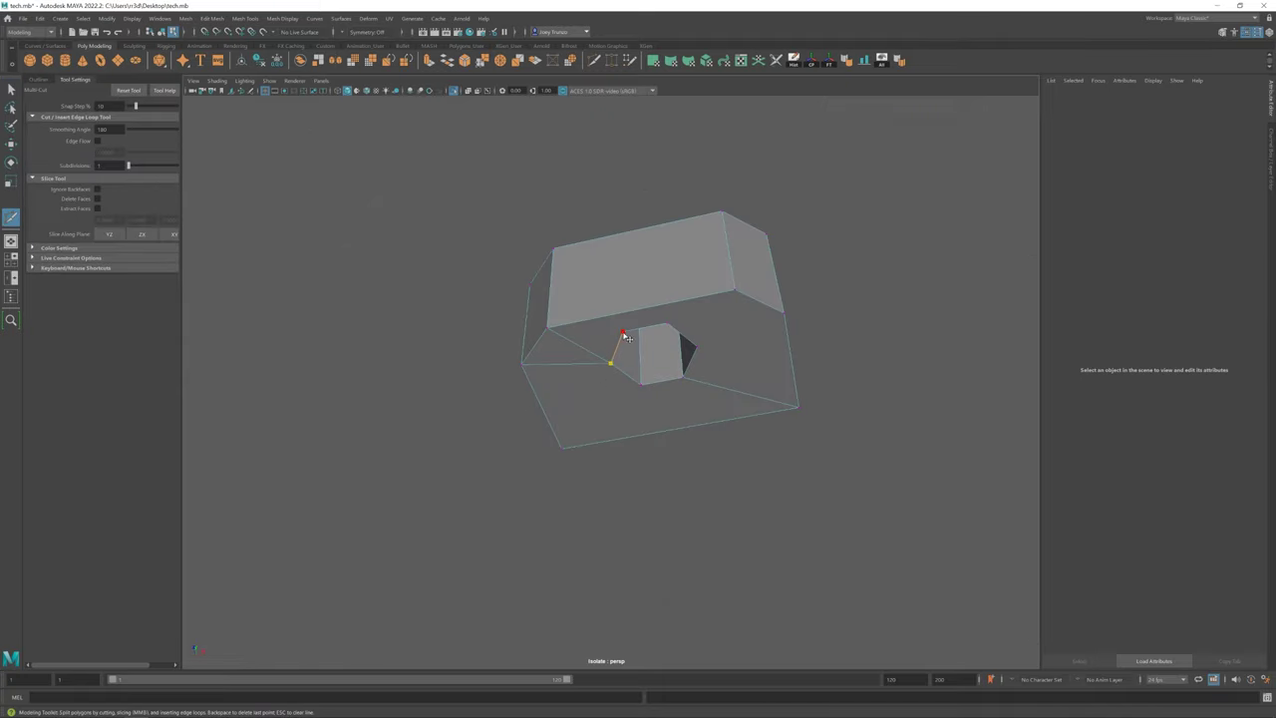
left_click(548, 330)
left_click(736, 293)
left_click(712, 348)
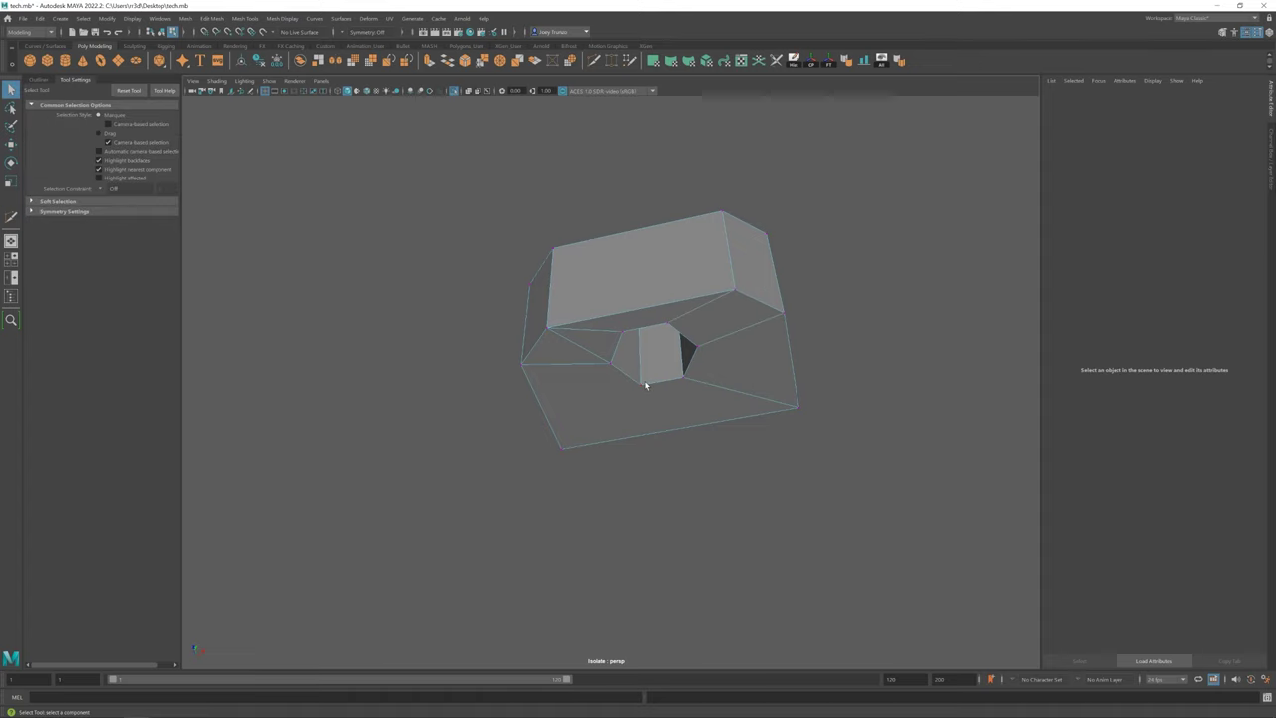
key("w")
Bevel the block's outer edges
left_click(574, 294)
mouse_move(581, 348)
left_mouse_down("alt")
mouse_move(574, 426)
mouse_move(607, 484)
mouse_move(734, 399)
mouse_move(687, 418)
mouse_move(585, 386)
mouse_move(646, 430)
left_mouse_up("alt")
left_click(211, 18)
left_click(231, 58)
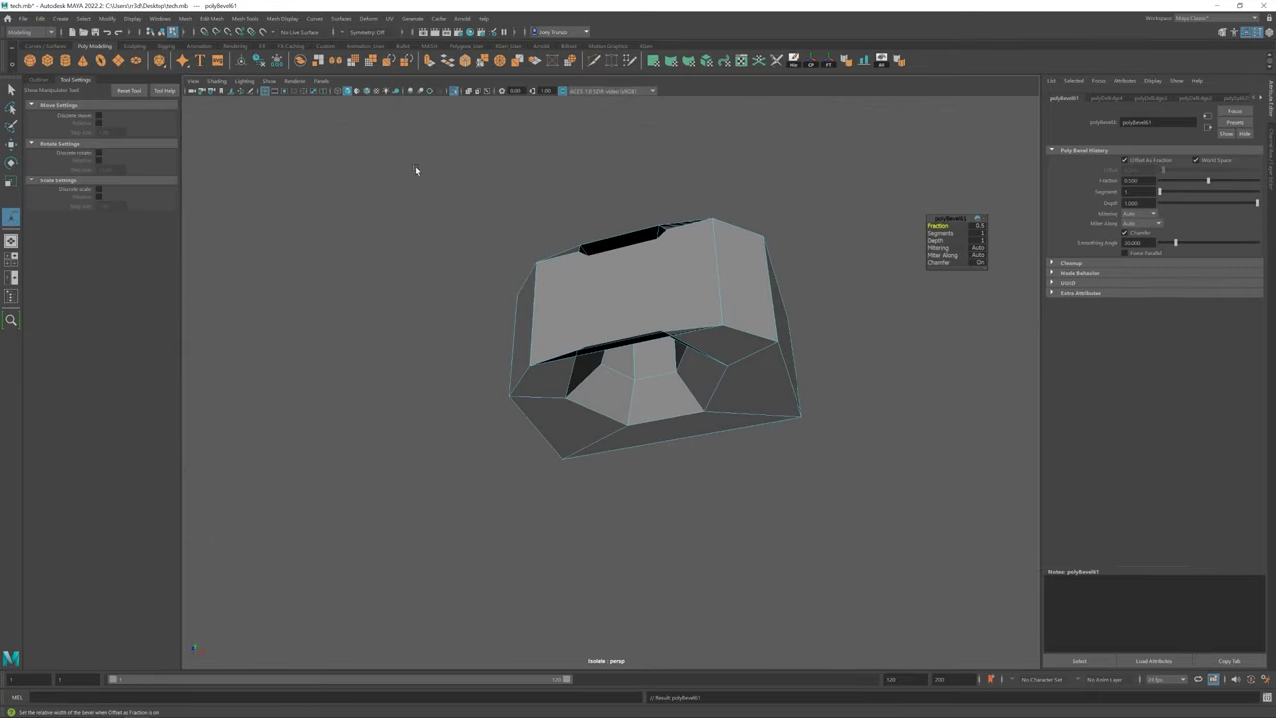
mouse_move(698, 259)
left_mouse_down("alt")
mouse_move(649, 322)
mouse_move(663, 374)
left_mouse_up("alt")
Bevel the edges around the hexagonal hole and check the smoothed preview
left_click(649, 322)
left_click(212, 18)
left_click(231, 58)
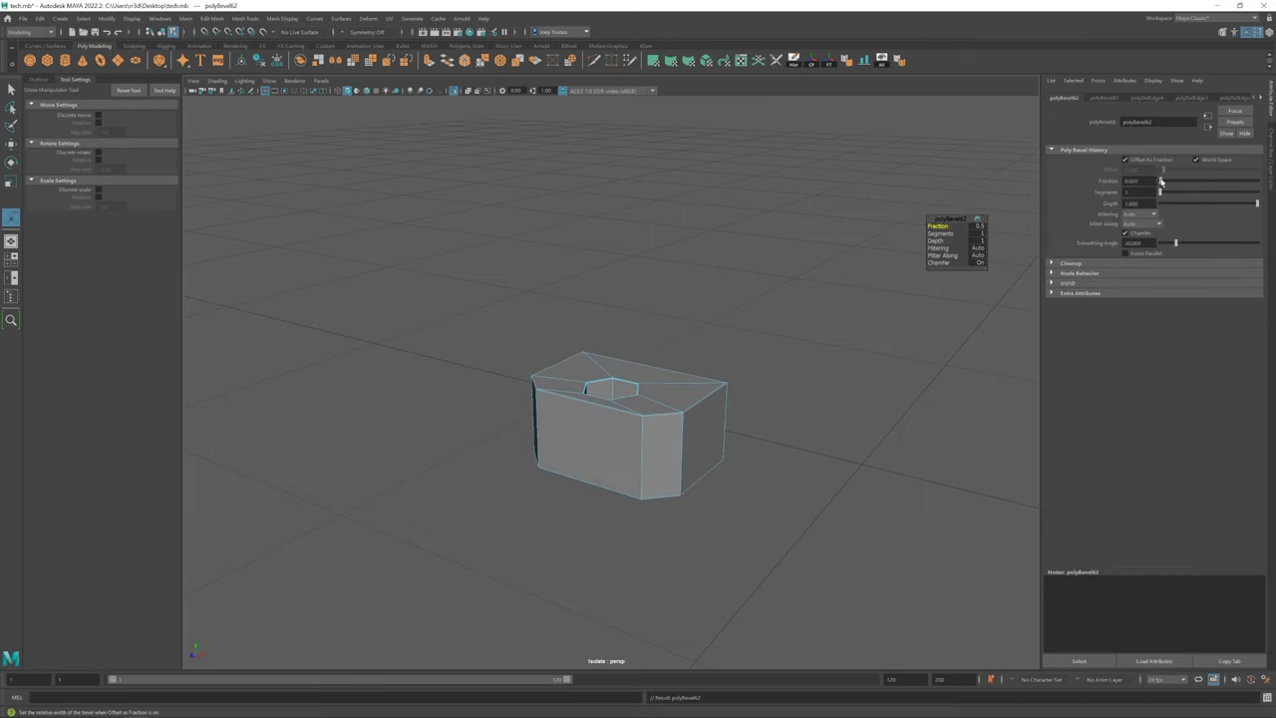
key("q")
key("3")
key("1")
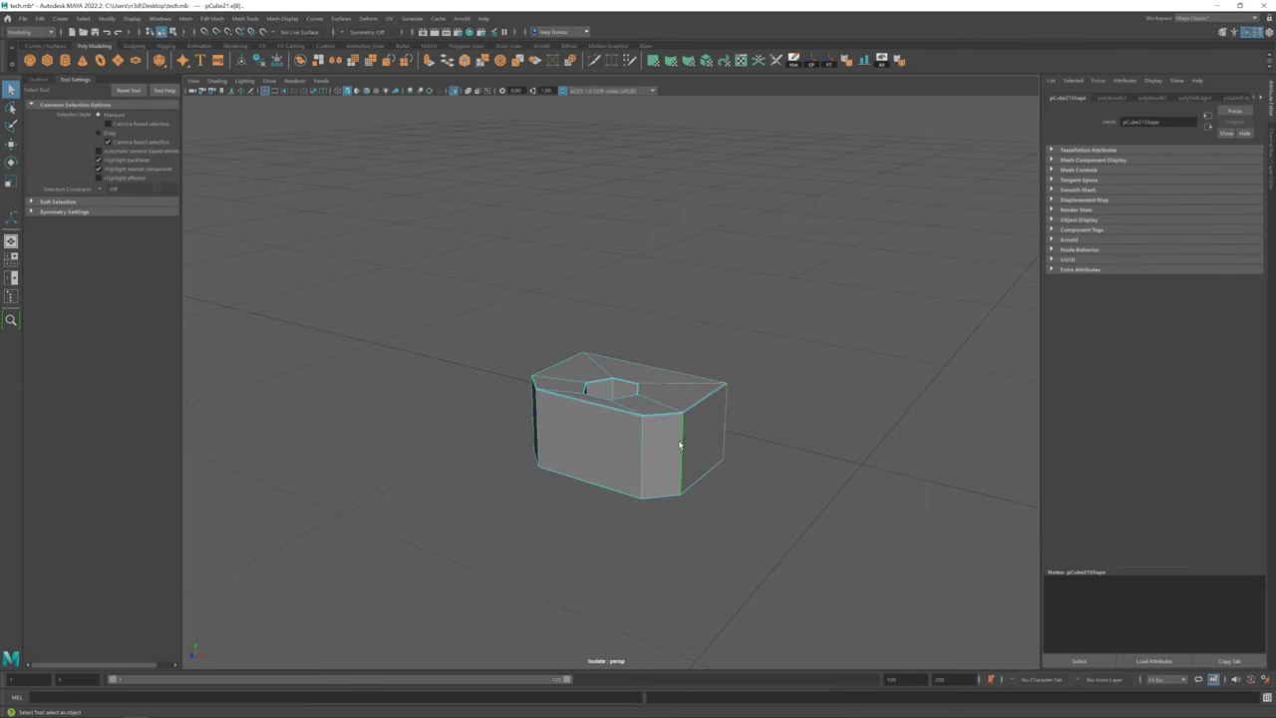
Bevel the hole face's edges and save the scene as tech.mb
mouse_move(591, 359)
left_mouse_down("alt")
mouse_move(628, 428)
mouse_move(595, 429)
left_mouse_up("alt")
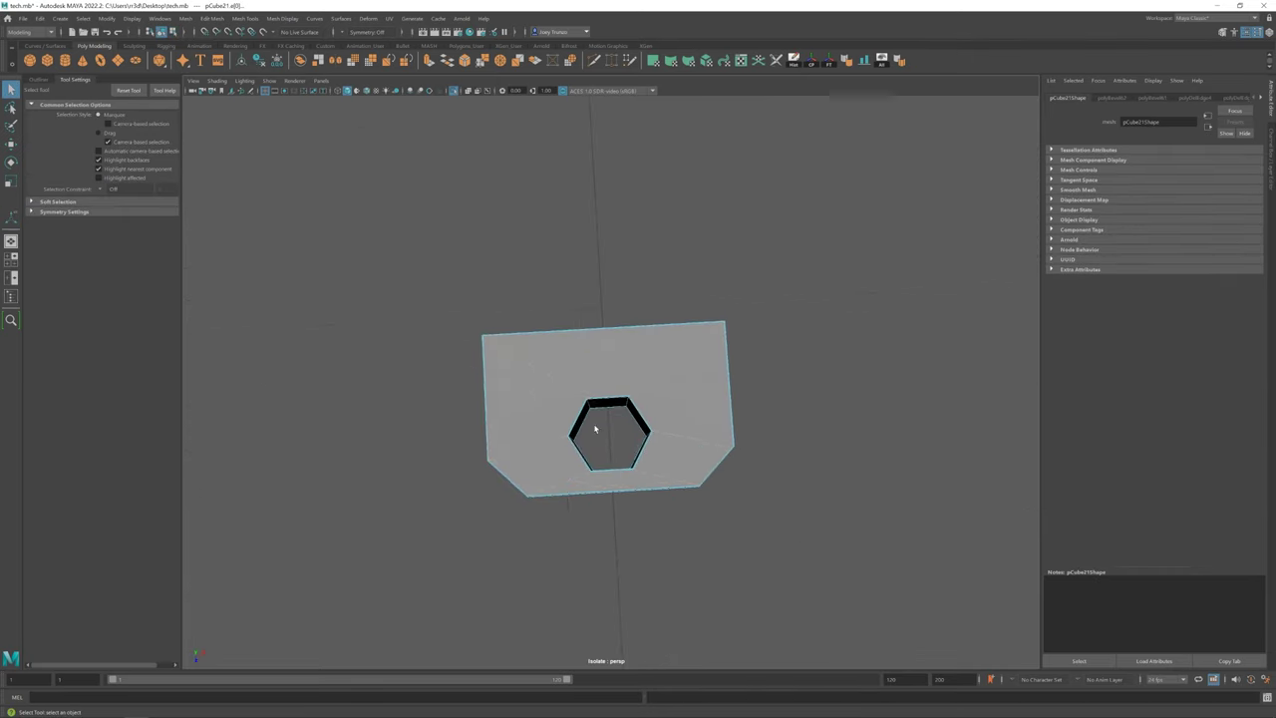
left_click_drag(645, 467, 643, 398, "alt")
left_click(212, 18)
left_click(231, 58)
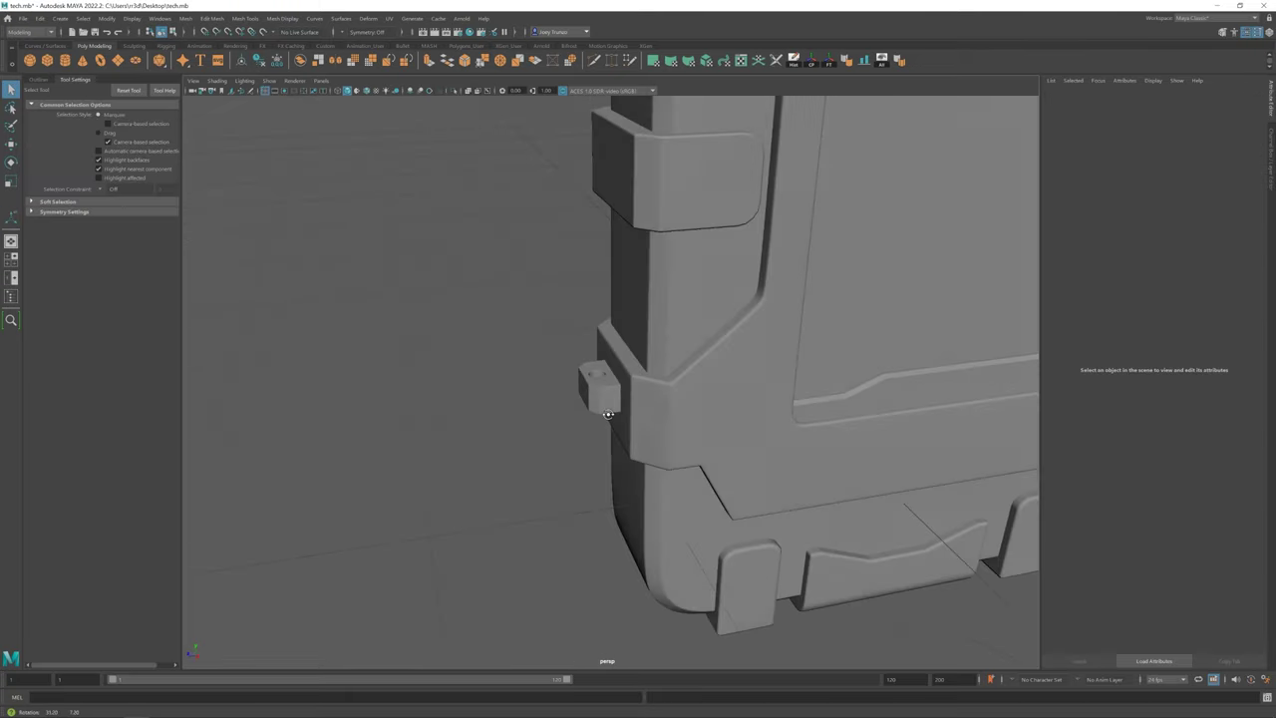
left_click(49, 31)
key("ctrl+s")
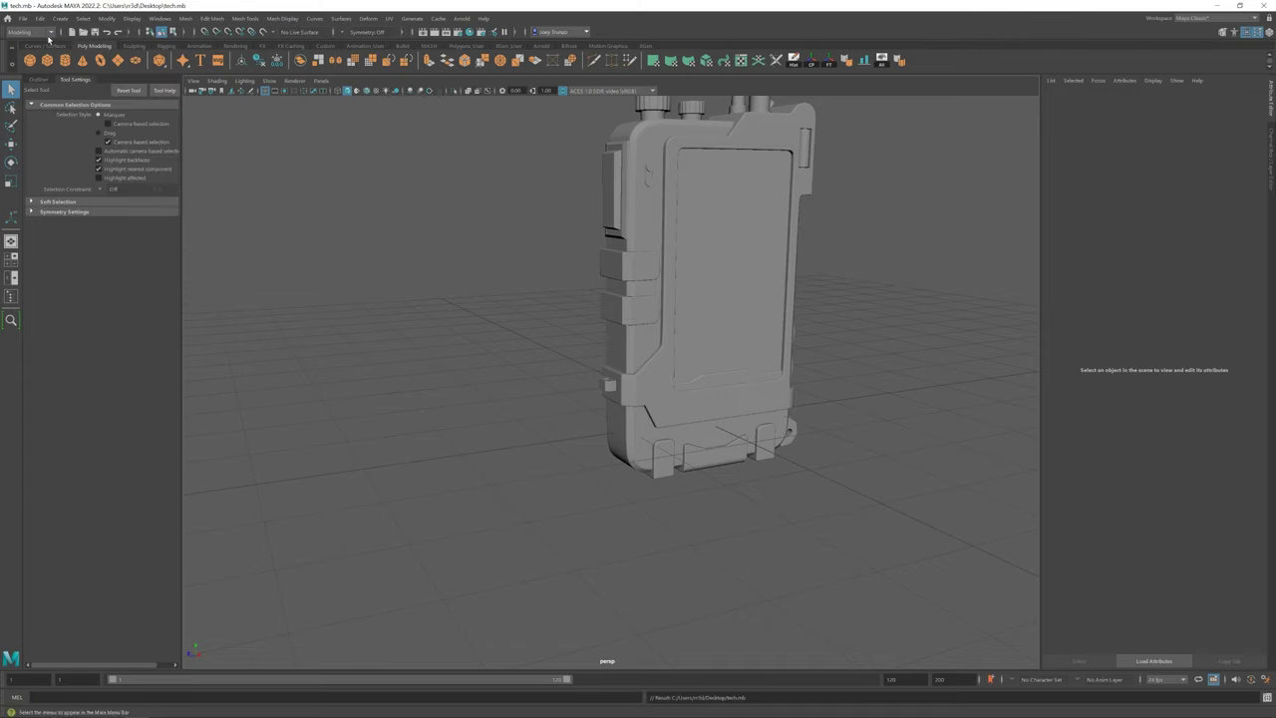
Create a helix, reduce it to one coil and widen it into a ring
left_click(60, 18)
left_click(224, 164)
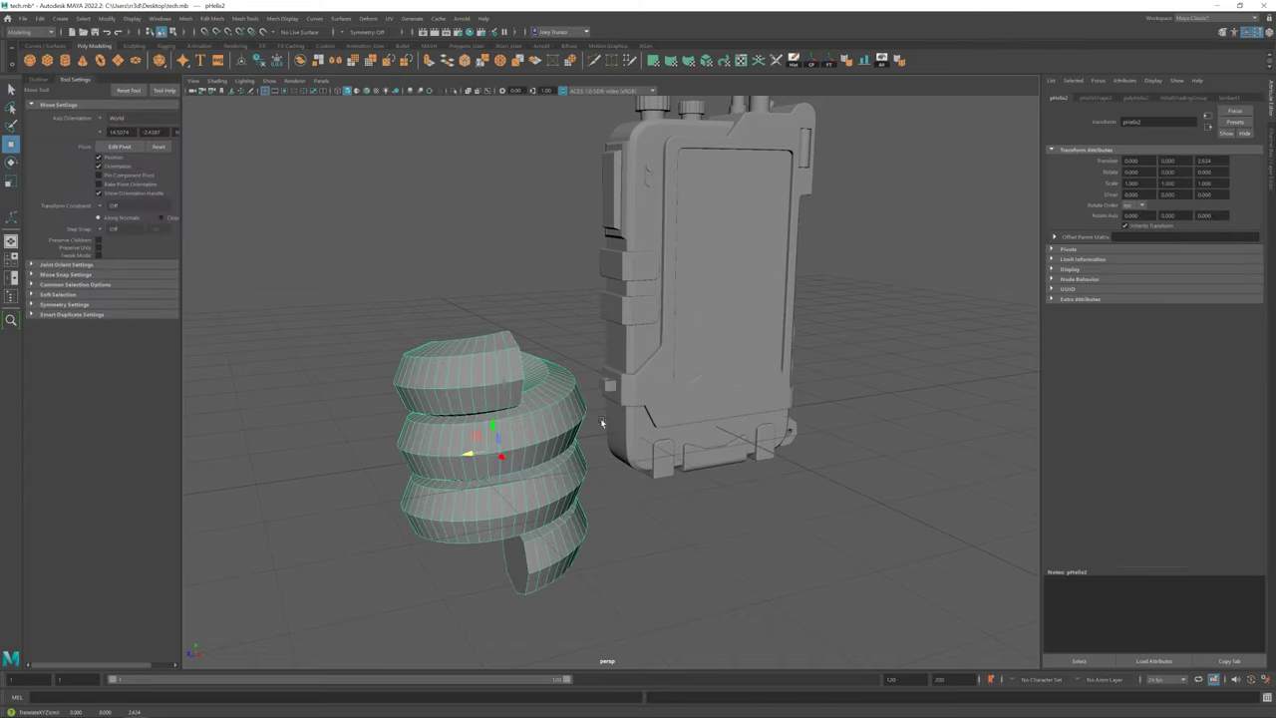
mouse_move(1173, 160)
left_mouse_down()
mouse_move(1161, 173)
mouse_move(1177, 183)
left_mouse_up()
mouse_move(560, 426)
left_mouse_down("alt")
mouse_move(608, 423)
mouse_move(433, 370)
mouse_move(447, 382)
mouse_move(407, 308)
left_mouse_up("alt")
scroll(432, 370, "down", 3)
Rotate and scale the ring down beside the radio's side block
key("e")
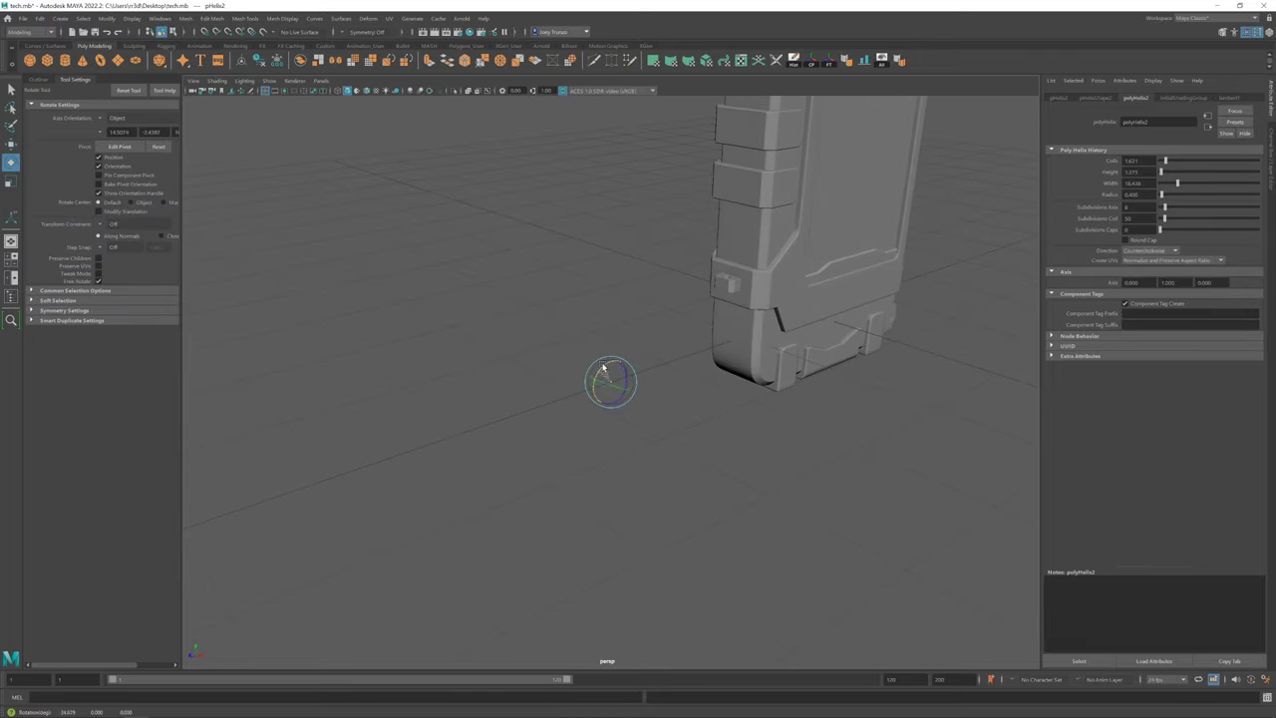
key("r")
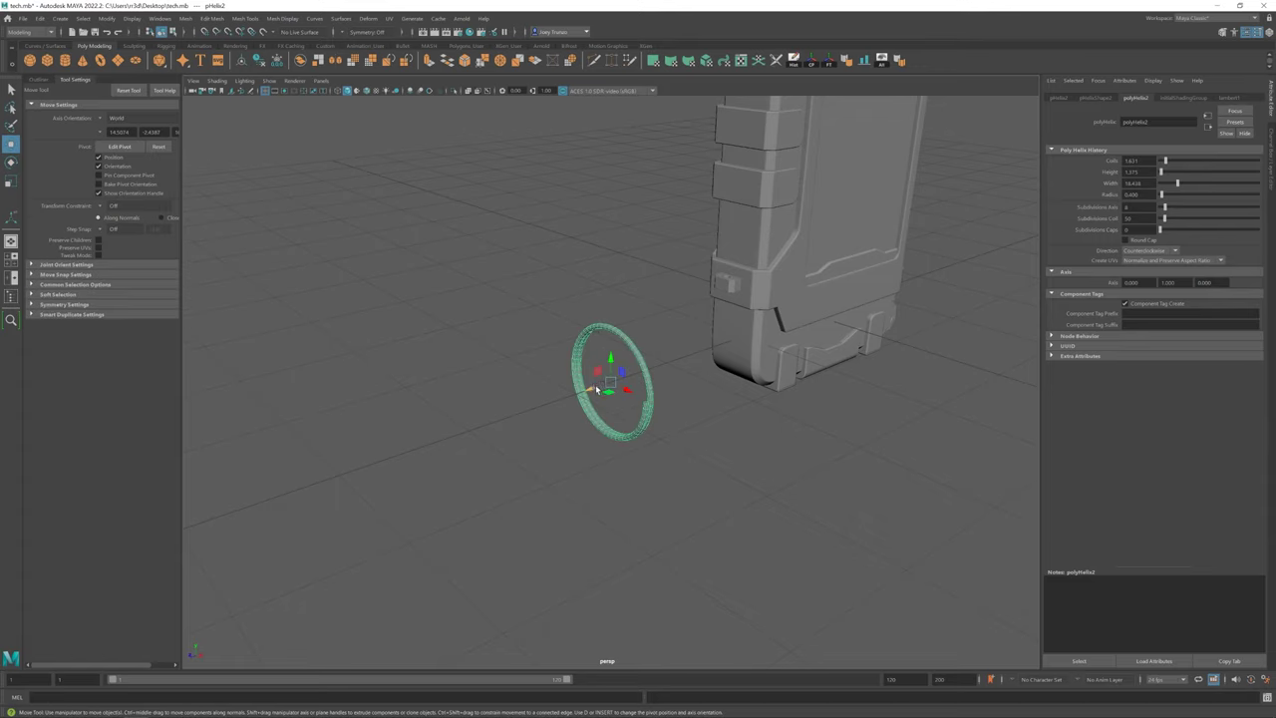
mouse_move(594, 330)
left_mouse_down("alt")
mouse_move(716, 412)
mouse_move(625, 380)
left_mouse_up("alt")
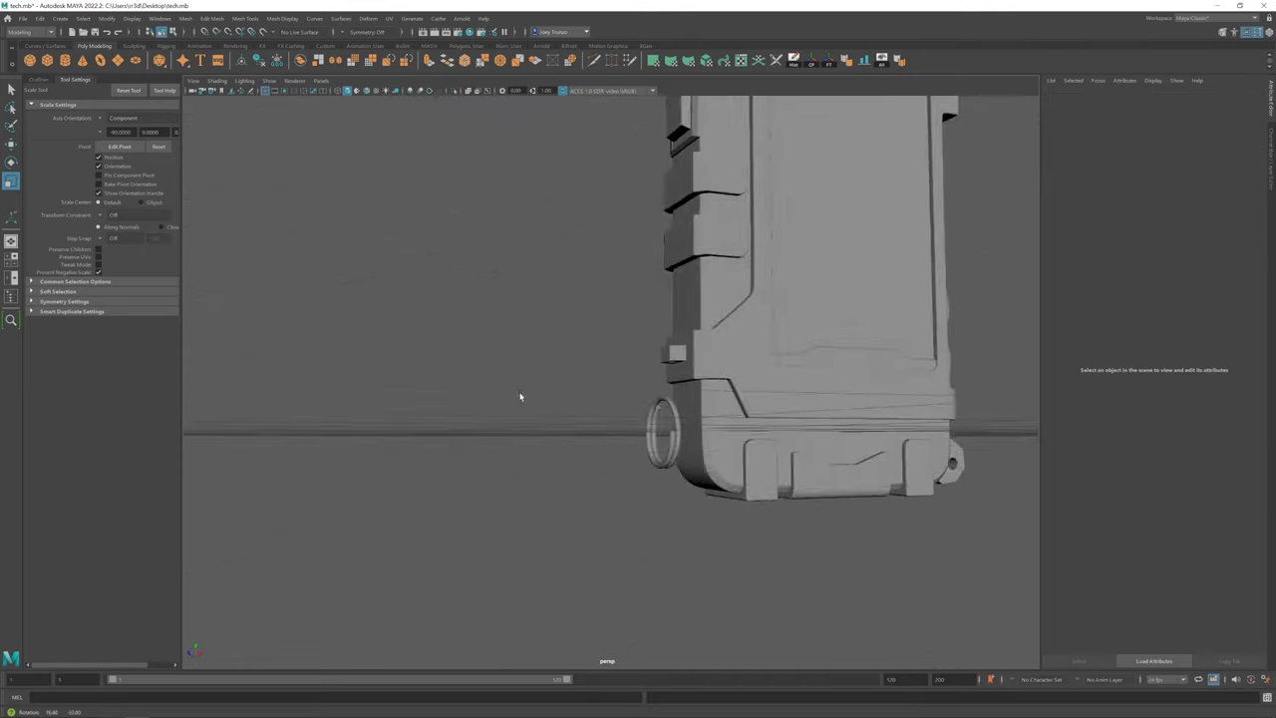
mouse_move(519, 396)
left_mouse_down("alt")
mouse_move(592, 472)
mouse_move(764, 518)
left_mouse_up("alt")
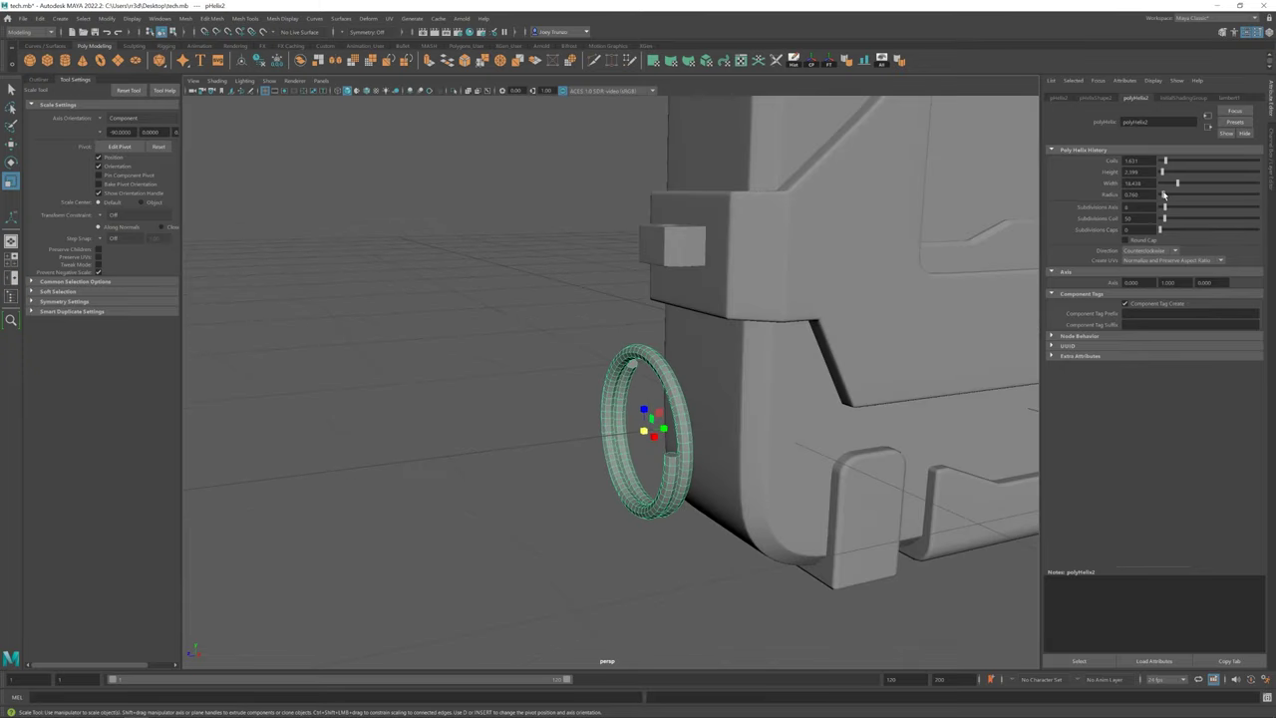
left_click(555, 518)
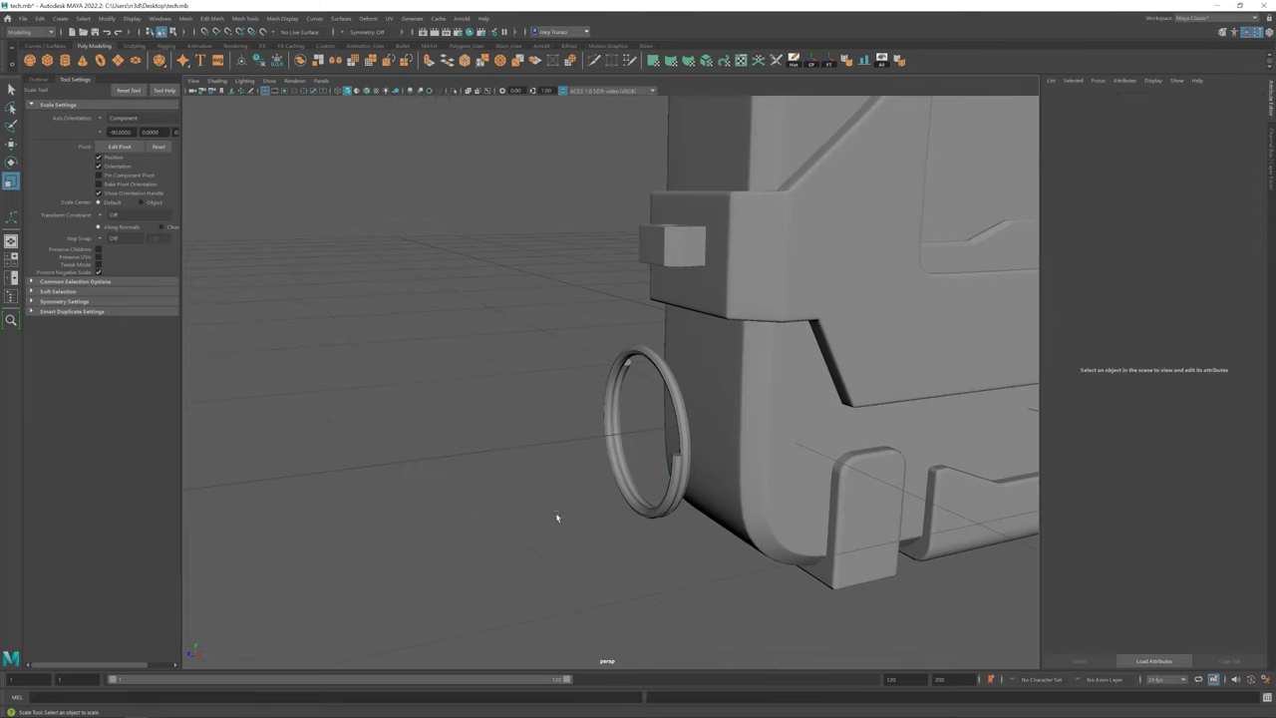
key("ctrl+z")
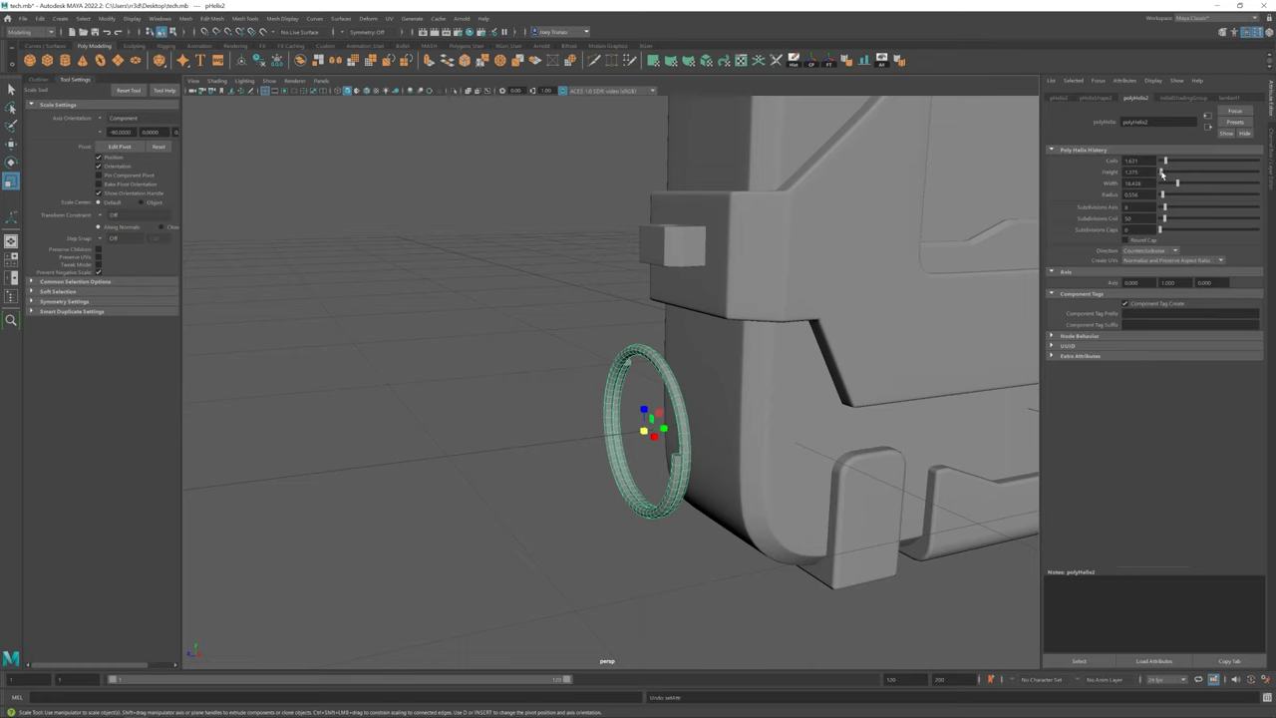
left_click(507, 387)
mouse_move(507, 388)
left_mouse_down("alt")
mouse_move(606, 337)
mouse_move(653, 370)
mouse_move(575, 356)
mouse_move(612, 340)
mouse_move(549, 347)
mouse_move(715, 416)
mouse_move(513, 399)
mouse_move(572, 313)
mouse_move(515, 302)
mouse_move(508, 316)
left_mouse_up("alt")
left_click(501, 427)
Move and rotate the ring so it hooks through the side block's hole
key("w")
key("e")
key("w")
key("e")
key("w")
key("e")
mouse_move(613, 327)
left_mouse_down("alt")
mouse_move(724, 379)
mouse_move(485, 356)
mouse_move(597, 401)
mouse_move(618, 460)
mouse_move(618, 359)
mouse_move(730, 351)
mouse_move(649, 322)
mouse_move(669, 370)
mouse_move(655, 378)
mouse_move(661, 399)
mouse_move(617, 365)
mouse_move(558, 387)
mouse_move(598, 384)
mouse_move(601, 405)
mouse_move(624, 380)
mouse_move(624, 350)
left_mouse_up("alt")
key("w")
Fine-tune the ring's rotation and position, then view the whole radio
left_click(512, 362)
scroll(596, 401, "down", 5)
scroll(618, 359, "up", 10)
left_click(618, 336)
left_click(662, 385)
left_click(662, 385)
key("e")
key("w")
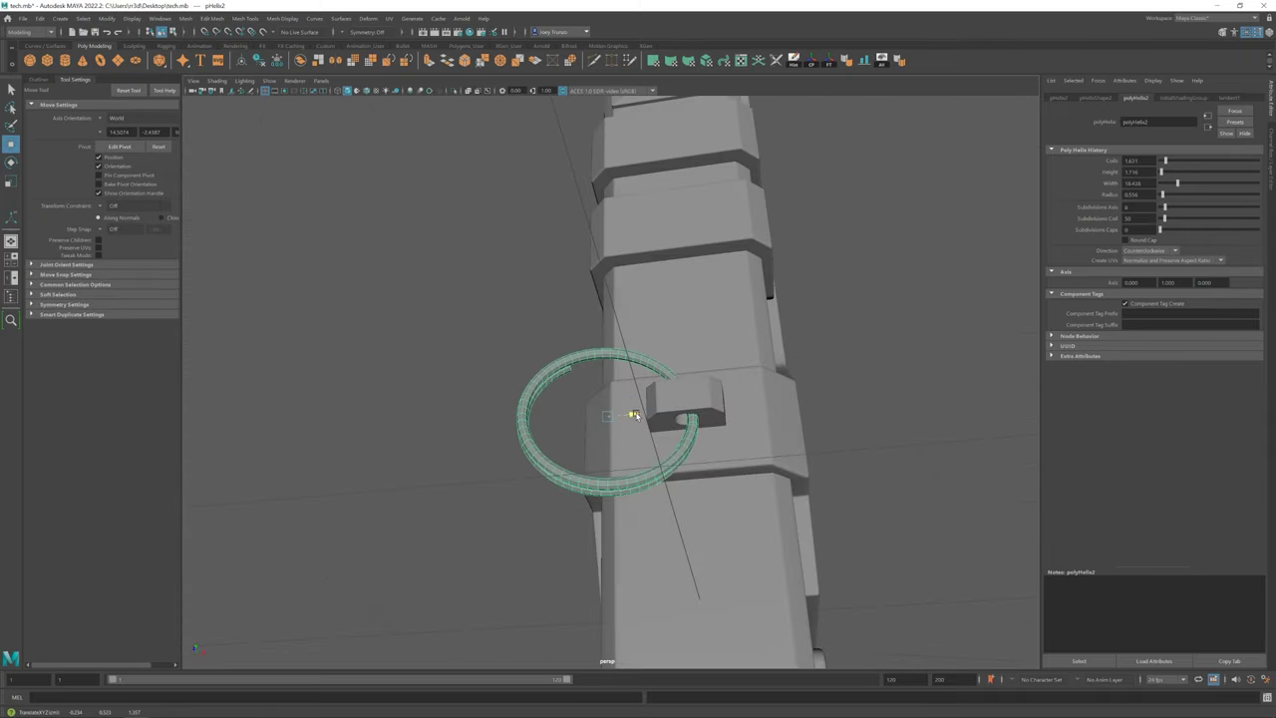
mouse_move(845, 384)
left_mouse_down("alt")
mouse_move(702, 356)
mouse_move(605, 402)
left_mouse_up("alt")
mouse_move(710, 397)
left_mouse_down("alt")
mouse_move(789, 498)
mouse_move(621, 385)
mouse_move(767, 459)
mouse_move(749, 476)
left_mouse_up("alt")
scroll(618, 381, "down", 5)
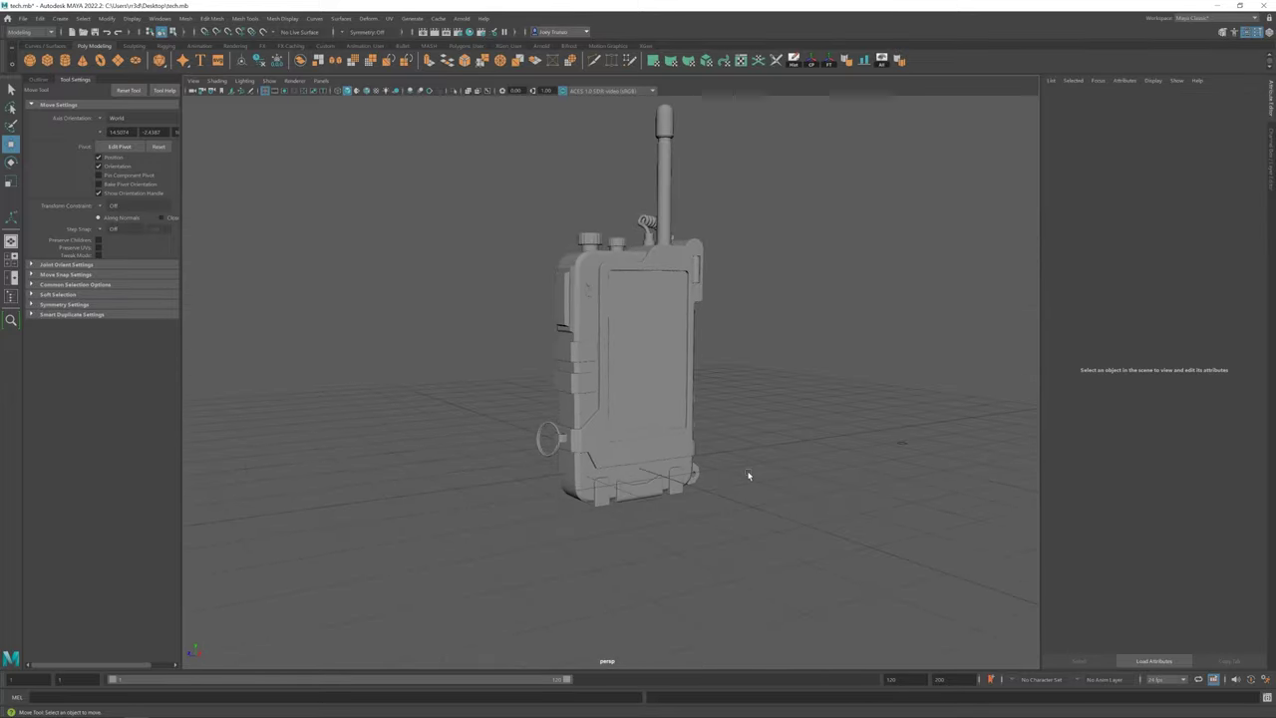
scroll(749, 476, "up", 5)
Create a new cylinder and tilt it toward the radio's front plate
left_click_drag(561, 282, 287, 317, "alt")
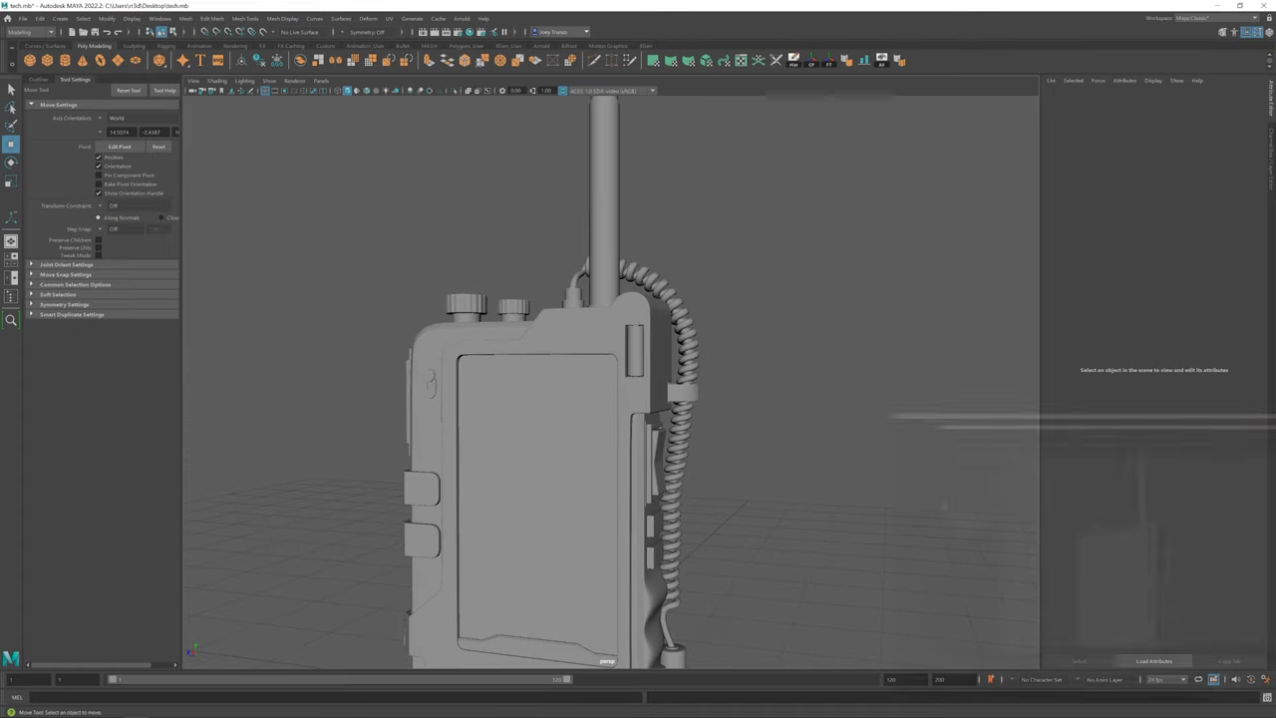
left_click(65, 59)
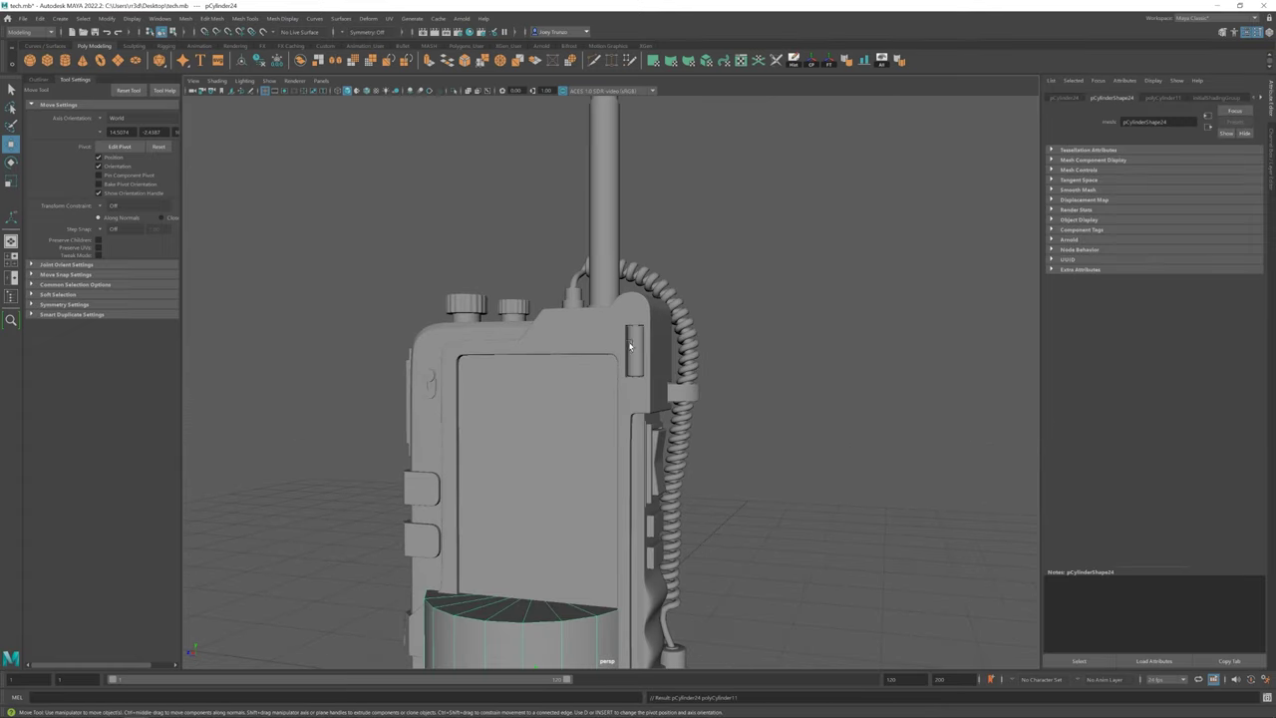
key("e")
mouse_move(624, 348)
left_mouse_down()
mouse_move(638, 329)
mouse_move(583, 375)
left_mouse_up()
key("r")
key("w")
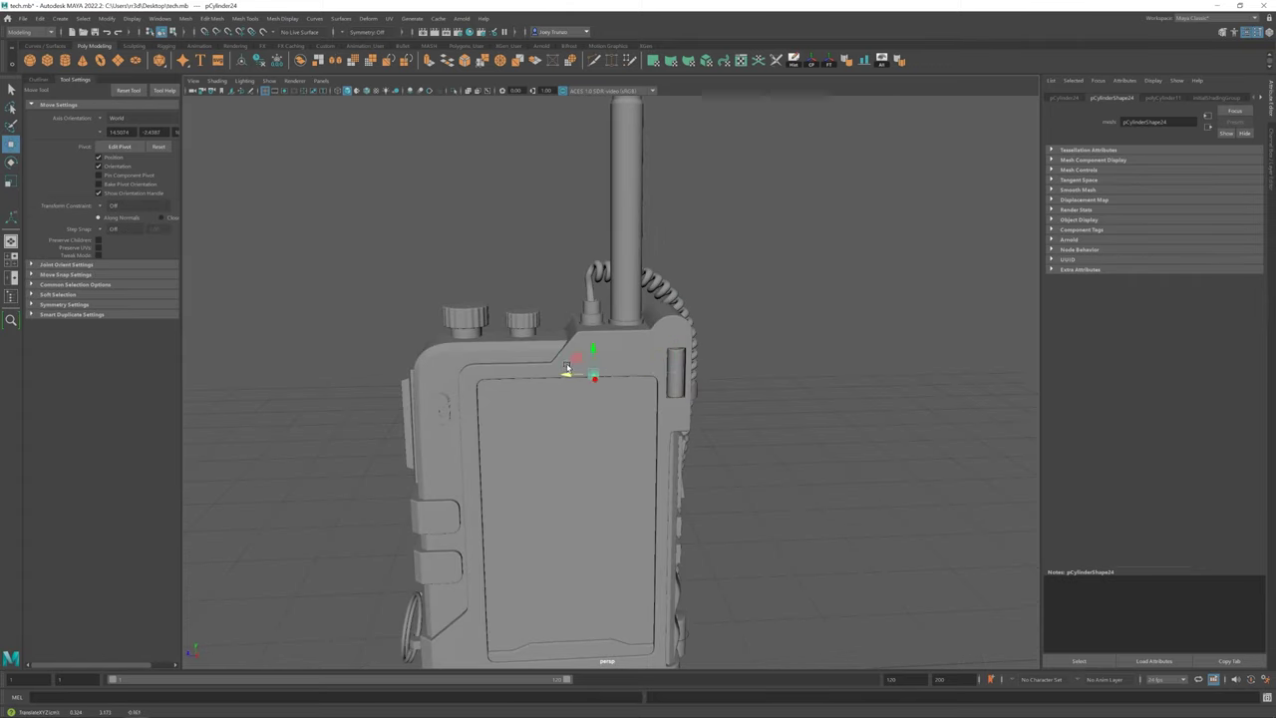
scroll(565, 369, "up", 2)
scroll(523, 341, "up", 3)
mouse_move(562, 348)
left_mouse_down("alt")
mouse_move(598, 405)
mouse_move(317, 382)
left_mouse_up("alt")
Select and frame the domed sphere in object selection mode
left_click(201, 126)
left_click(598, 375)
scroll(599, 376, "down", 3)
key("f")
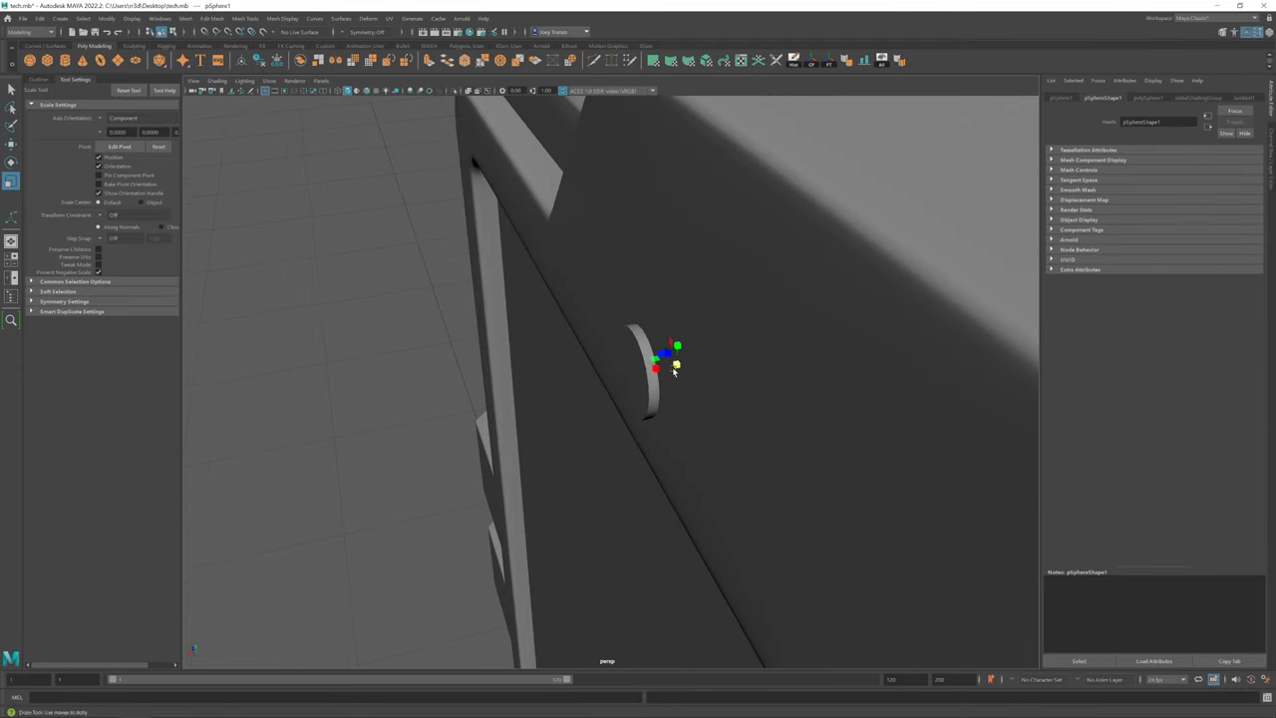
key("w")
left_click_drag(605, 377, 504, 356, "alt")
right_click(450, 336)
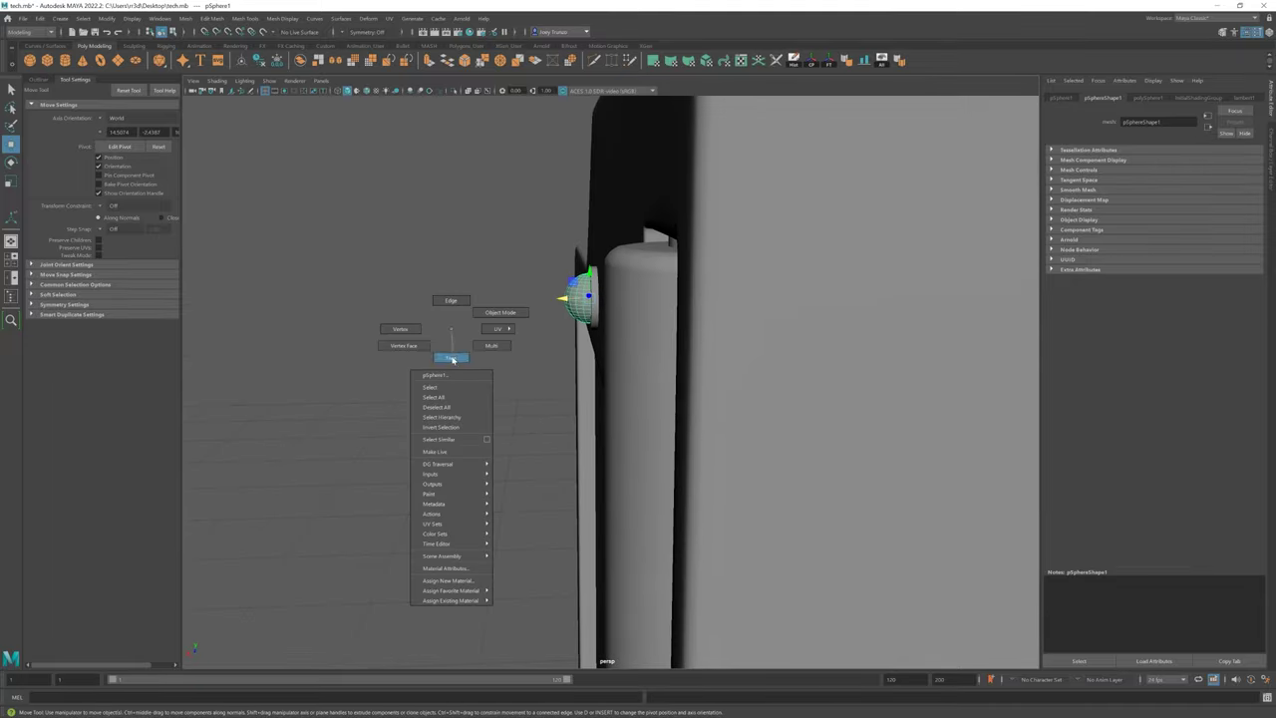
left_click(500, 365)
key("f")
mouse_move(631, 264)
left_mouse_down()
mouse_move(558, 404)
mouse_move(612, 395)
mouse_move(513, 422)
mouse_move(630, 344)
mouse_move(638, 296)
mouse_move(675, 435)
mouse_move(379, 322)
mouse_move(481, 337)
mouse_move(545, 286)
mouse_move(618, 349)
mouse_move(584, 416)
mouse_move(562, 390)
mouse_move(610, 365)
mouse_move(608, 377)
mouse_move(658, 375)
mouse_move(615, 385)
left_mouse_up()
Scale the screw and bevel its rim edges
key("r")
left_click(212, 18)
left_click(239, 57)
key("w")
left_click(615, 384)
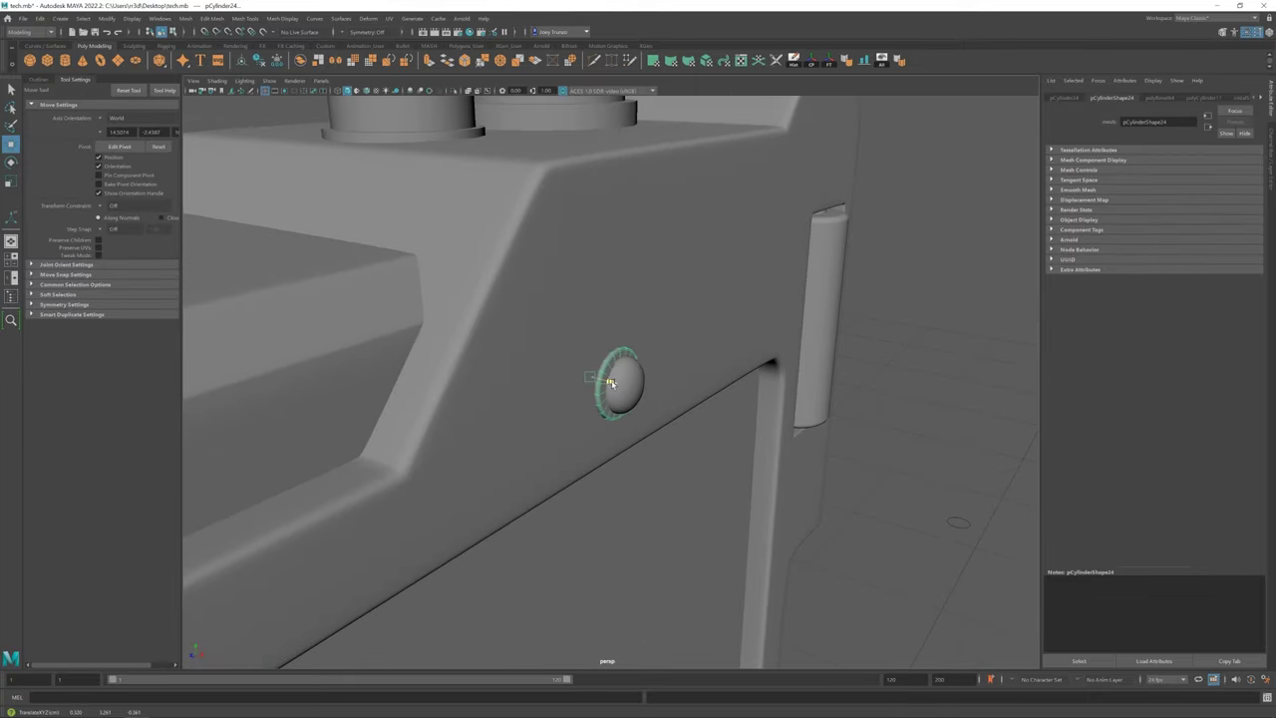
scroll(622, 386, "up", 3)
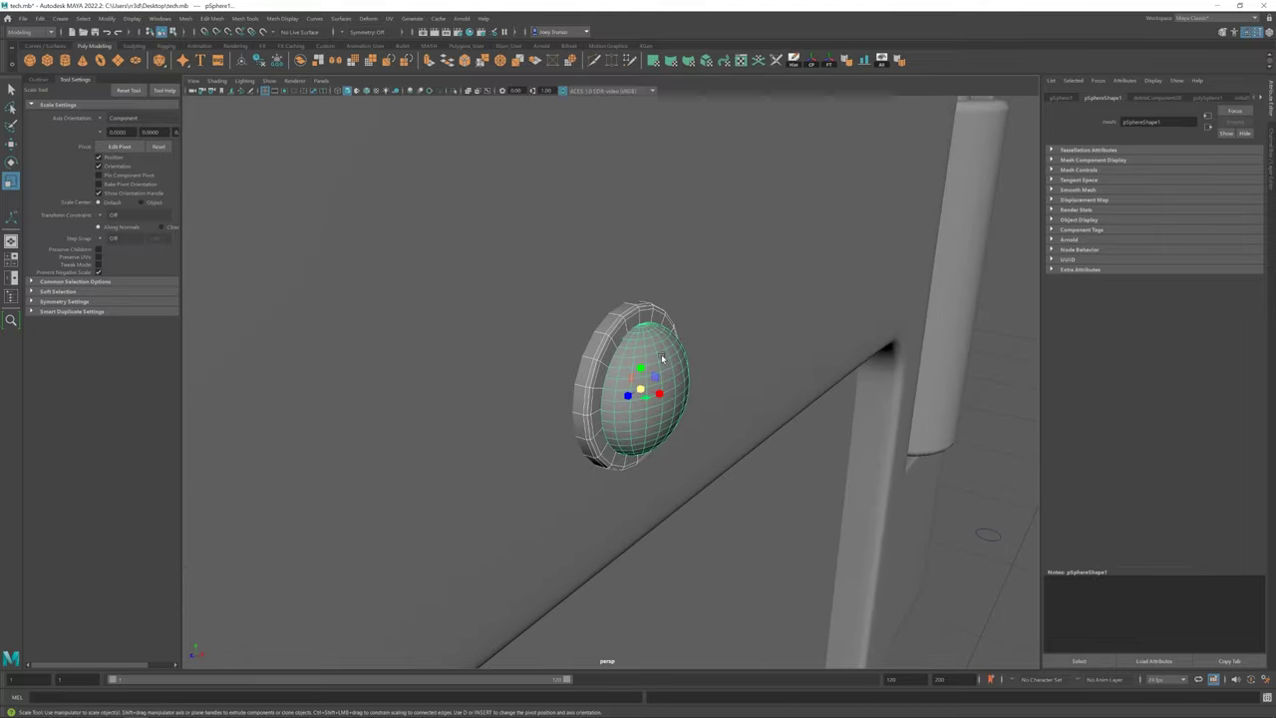
Reselect and frame the small domed sphere from the radio's front
key("w")
left_click(957, 507)
mouse_move(957, 507)
left_mouse_down("alt")
mouse_move(628, 420)
mouse_move(588, 384)
left_mouse_up("alt")
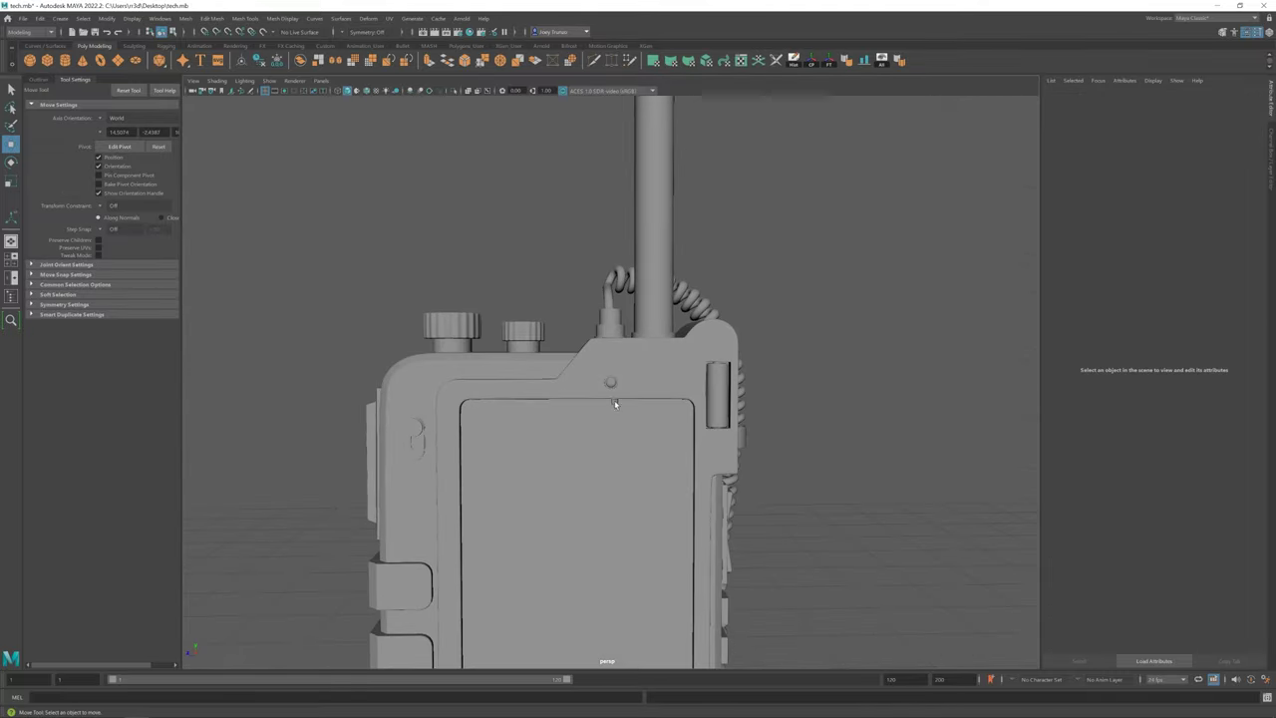
left_click(588, 384)
key("f")
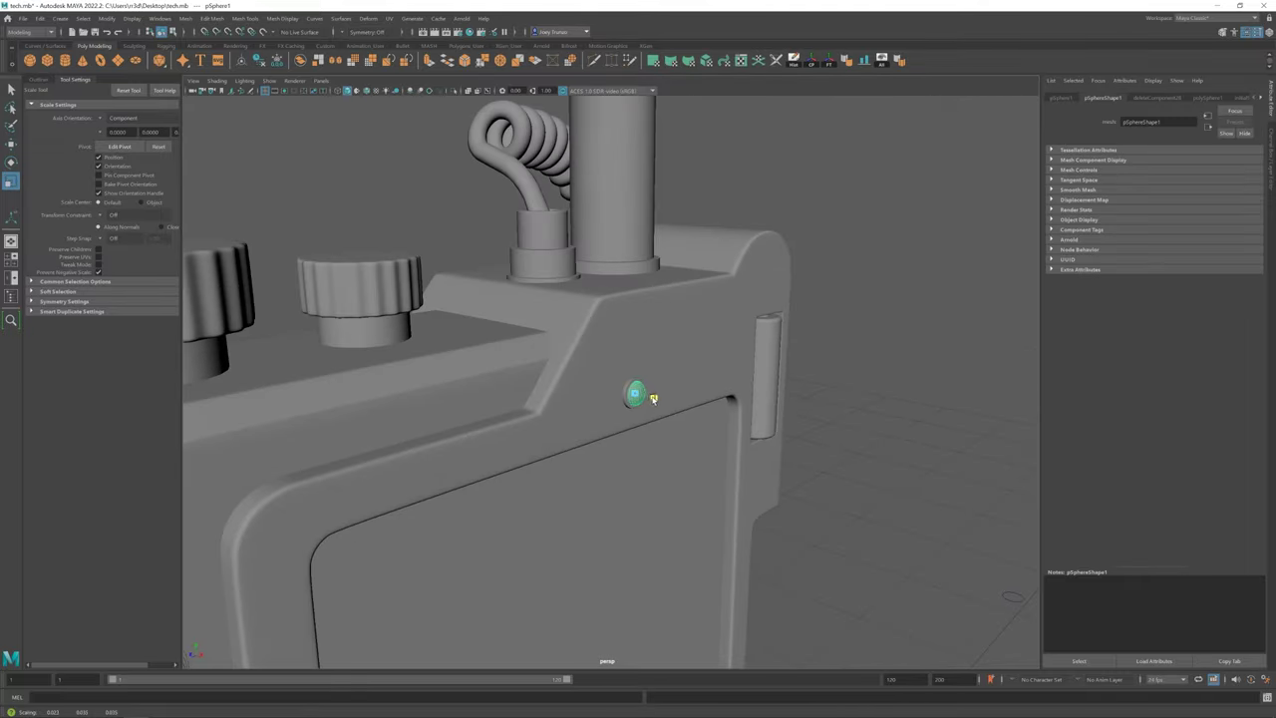
left_click_drag(634, 392, 627, 416, "alt")
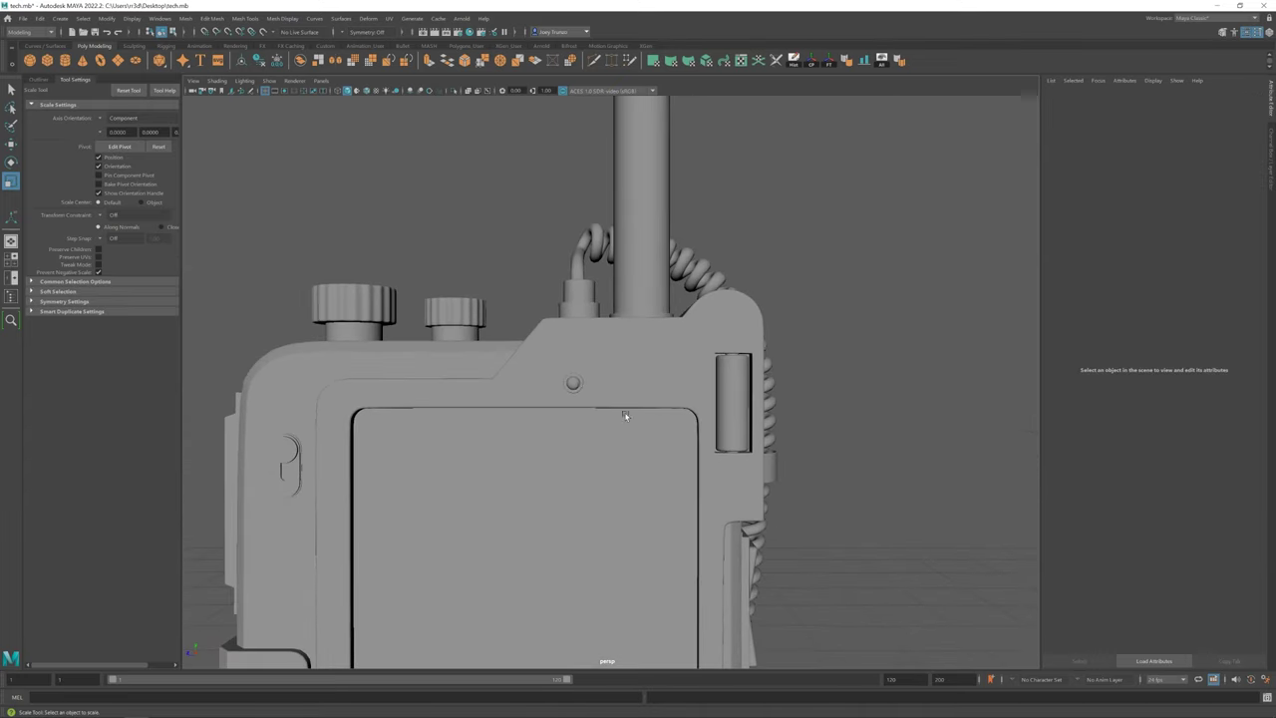
Move the screw's cylinder collar onto the upper front plate above the screen
left_click(573, 383)
scroll(573, 383, "down", 5)
scroll(655, 428, "up", 6)
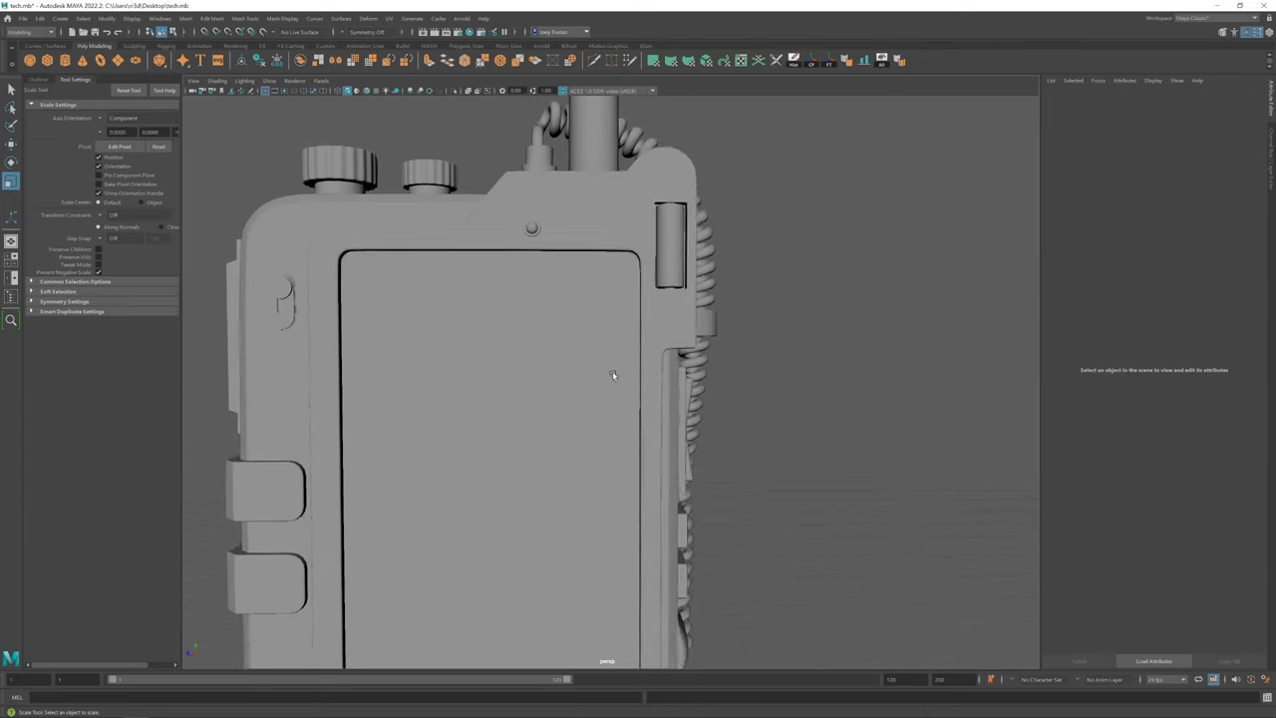
scroll(612, 371, "down", 1)
key("q")
key("w")
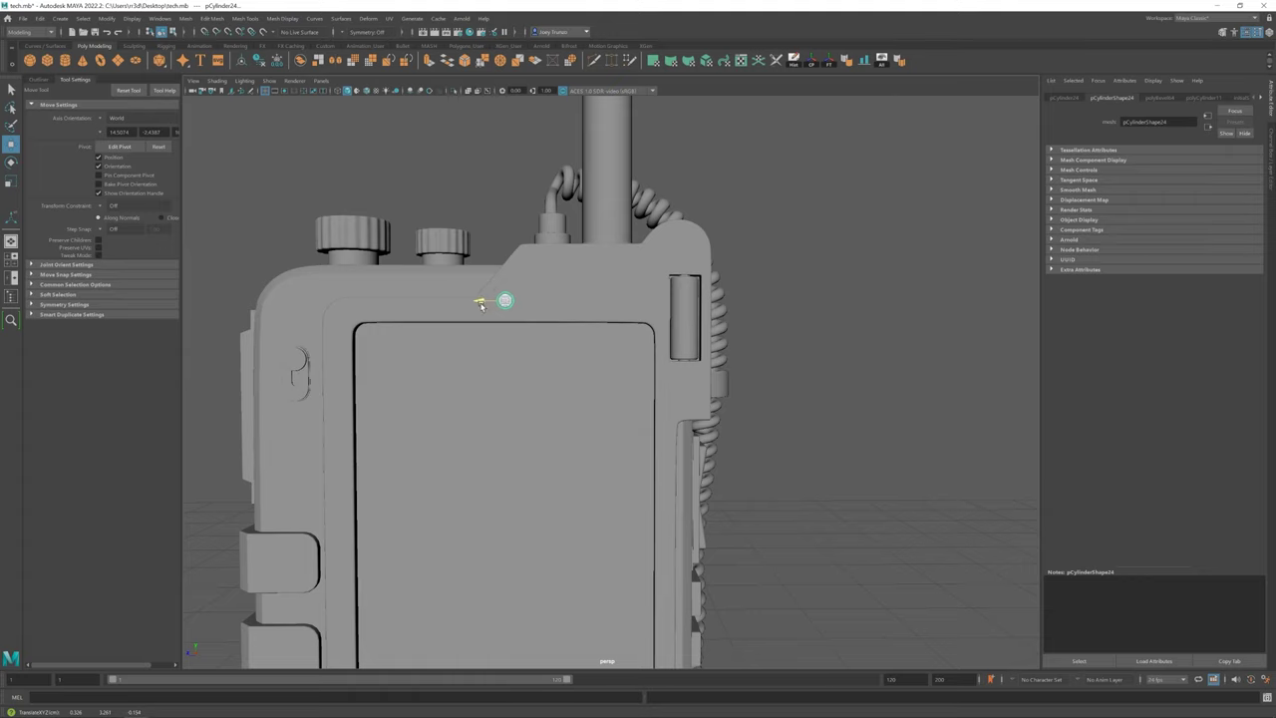
left_click(505, 279)
scroll(504, 279, "down", 5)
scroll(553, 282, "up", 3)
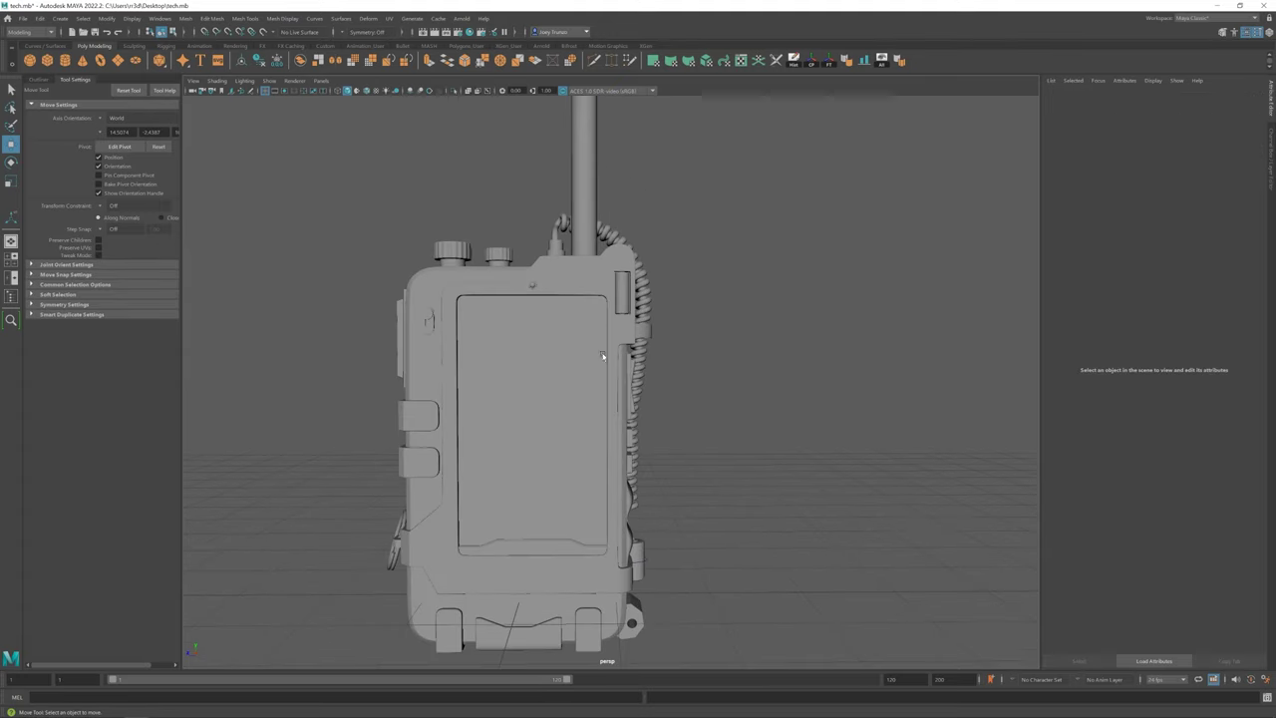
Select the small domed screw head on the radio's front from a front-on view
left_click(533, 286)
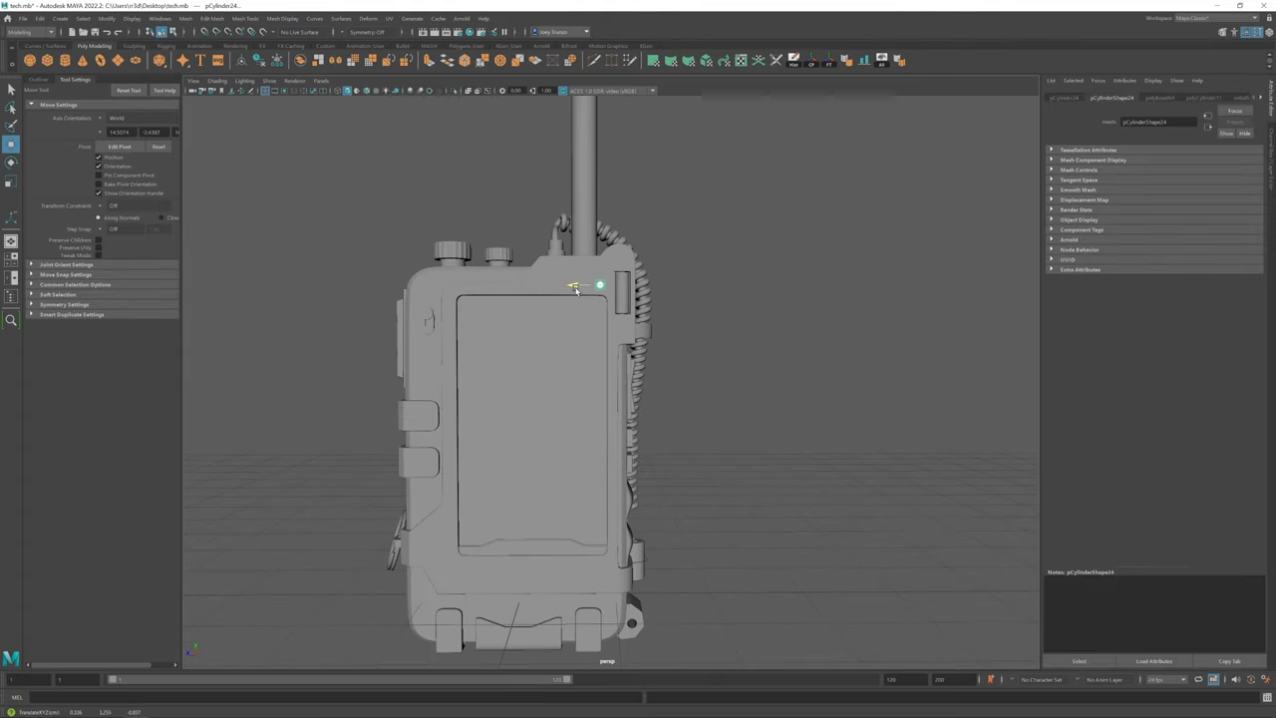
left_click(738, 393)
left_click_drag(737, 393, 555, 322, "alt")
key("ctrl+z")
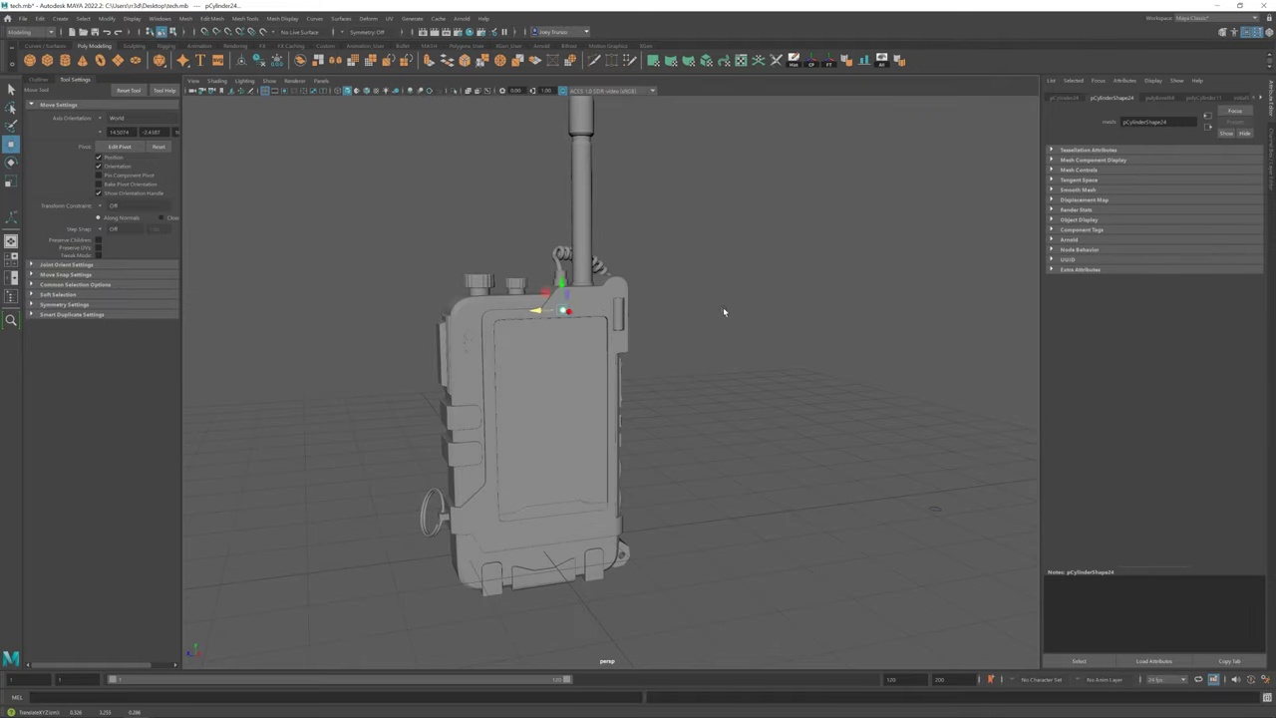
left_click(724, 312)
mouse_move(723, 312)
left_mouse_down("alt")
mouse_move(675, 419)
mouse_move(684, 429)
mouse_move(591, 324)
left_mouse_up("alt")
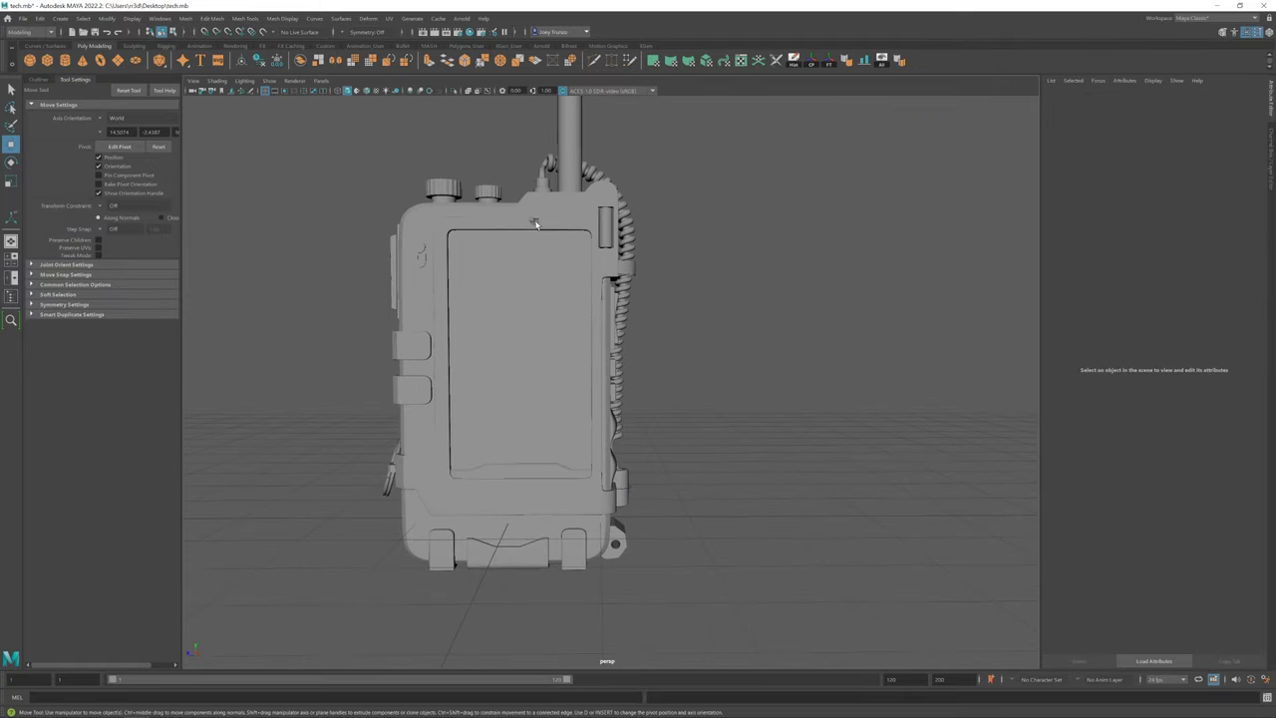
key("q")
left_click(531, 220)
Duplicate the screw head, then move and scale the copy toward the screen panel
key("w")
key("ctrl+d")
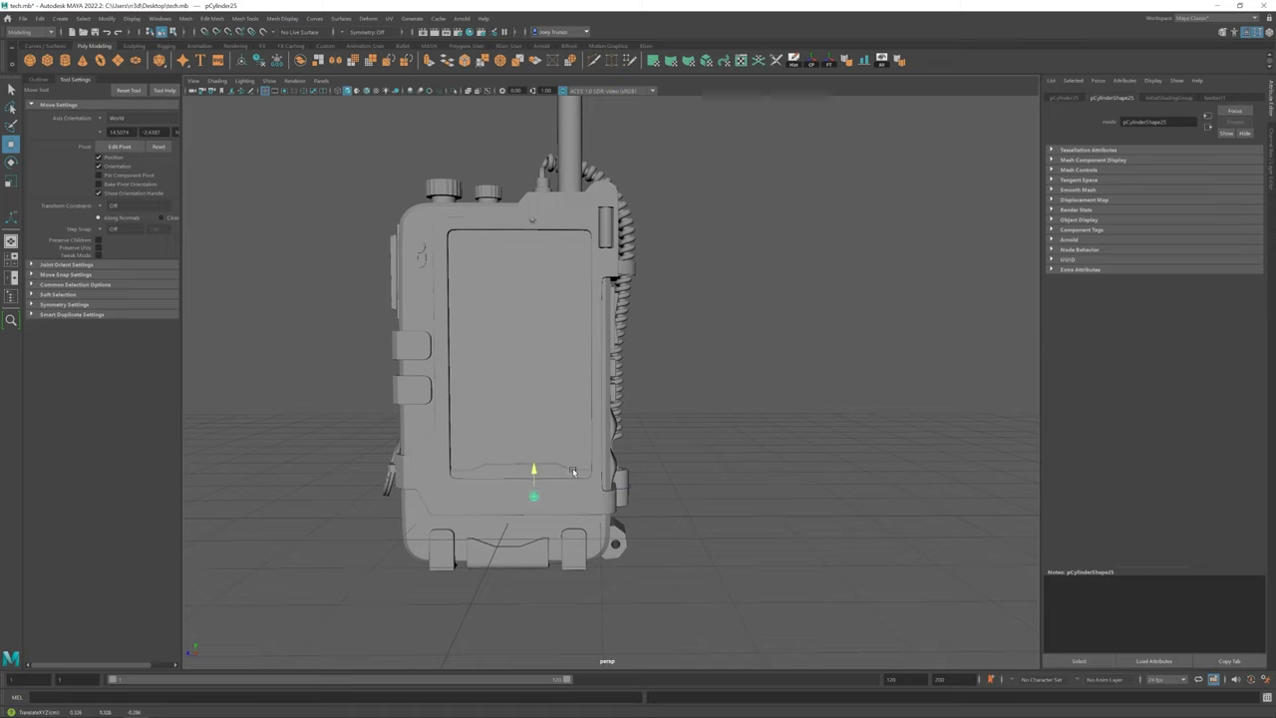
key("r")
scroll(528, 499, "up", 10)
key("w")
mouse_move(533, 456)
left_mouse_down("alt")
mouse_move(578, 427)
mouse_move(568, 464)
mouse_move(612, 427)
left_mouse_up("alt")
scroll(553, 460, "down", 5)
scroll(612, 426, "up", 3)
mouse_move(684, 484)
left_mouse_down("alt")
mouse_move(599, 438)
mouse_move(613, 436)
mouse_move(569, 432)
left_mouse_up("alt")
Make another screw copy and scale it for the screen frame's lower-right corner
key("ctrl+d")
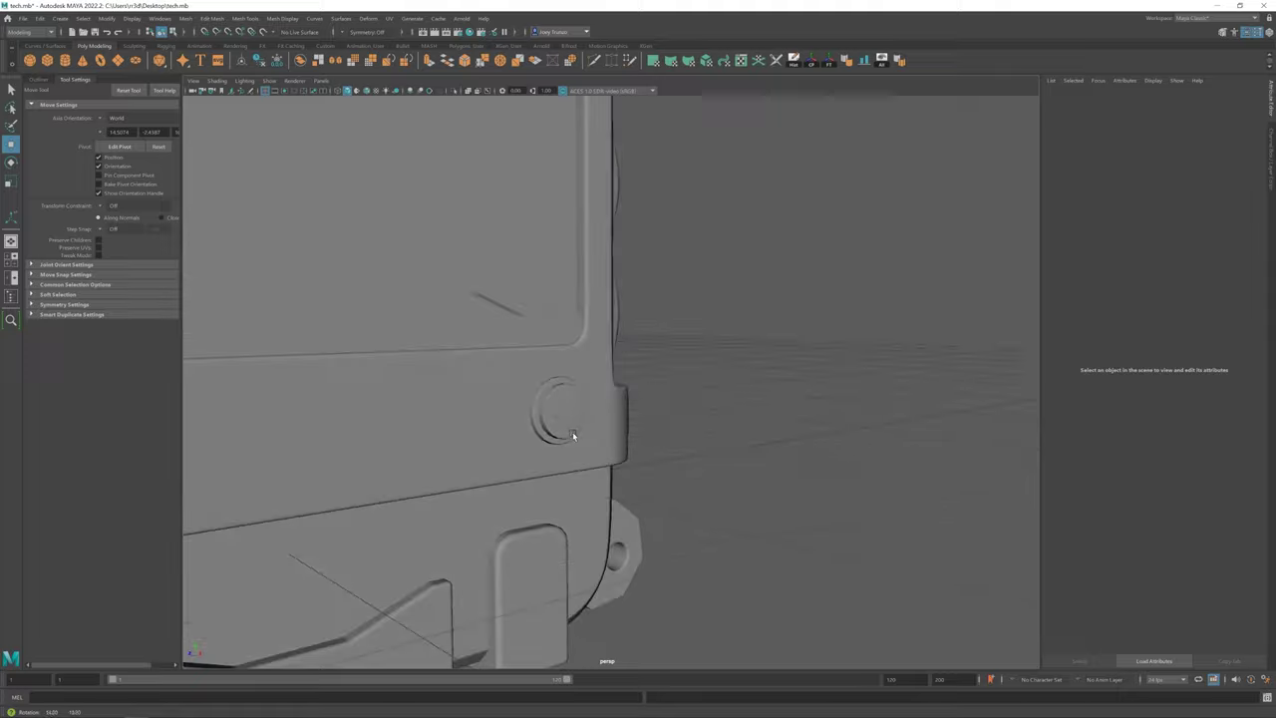
mouse_move(701, 379)
left_mouse_down("alt")
mouse_move(498, 421)
mouse_move(604, 422)
left_mouse_up("alt")
left_click(586, 407)
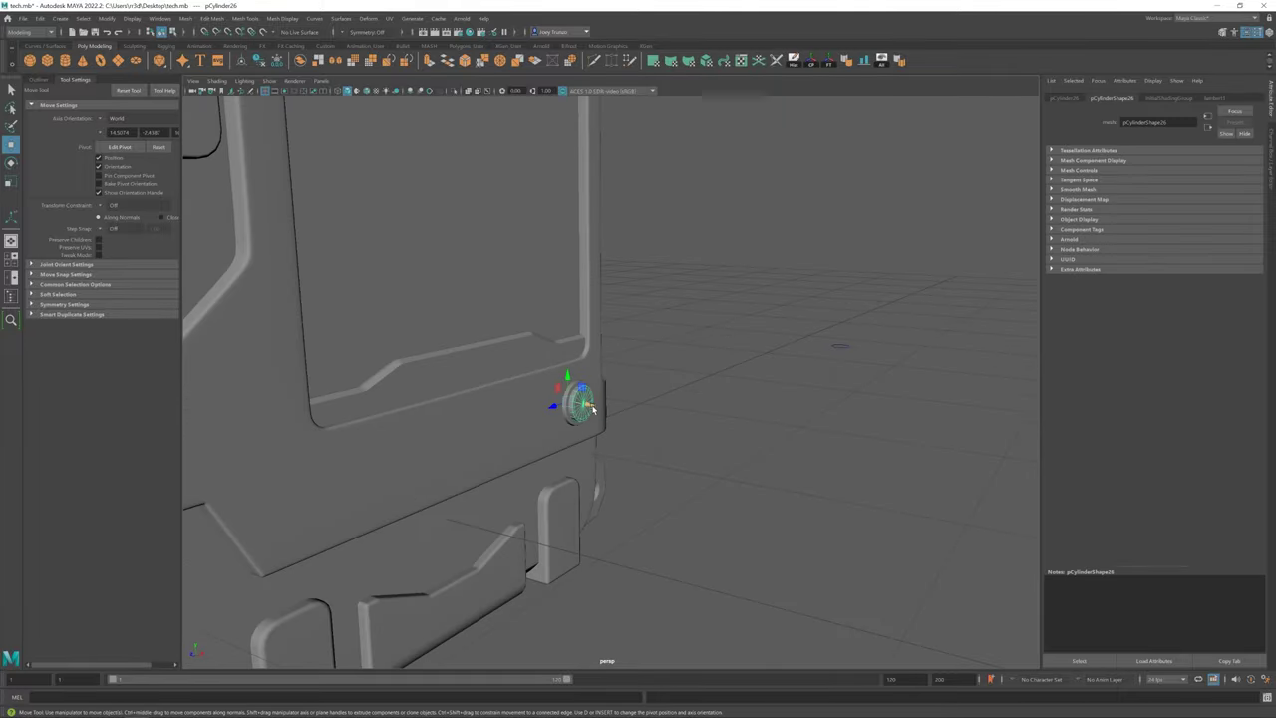
key("r")
scroll(598, 410, "down", 5)
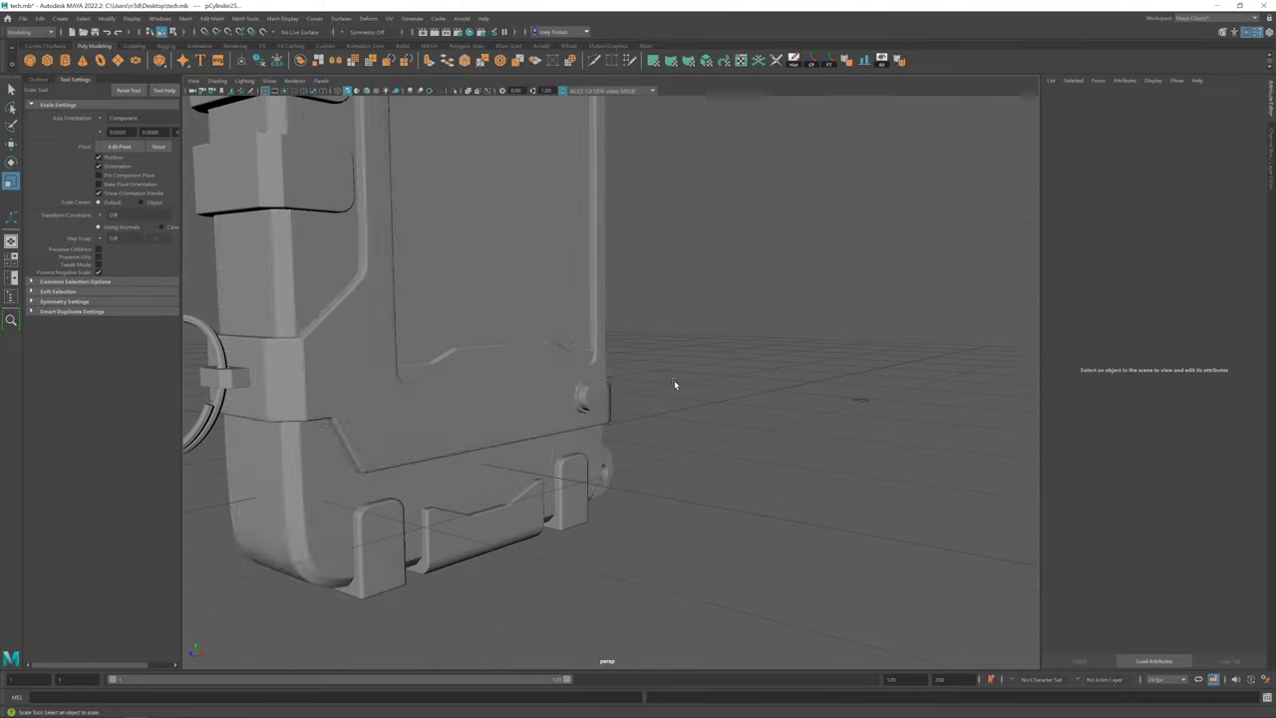
left_click_drag(675, 382, 563, 414, "alt")
scroll(562, 413, "up", 5)
Adjust the copied screw's scale near the side hinge and check it from side and three-quarter views
left_click(581, 409)
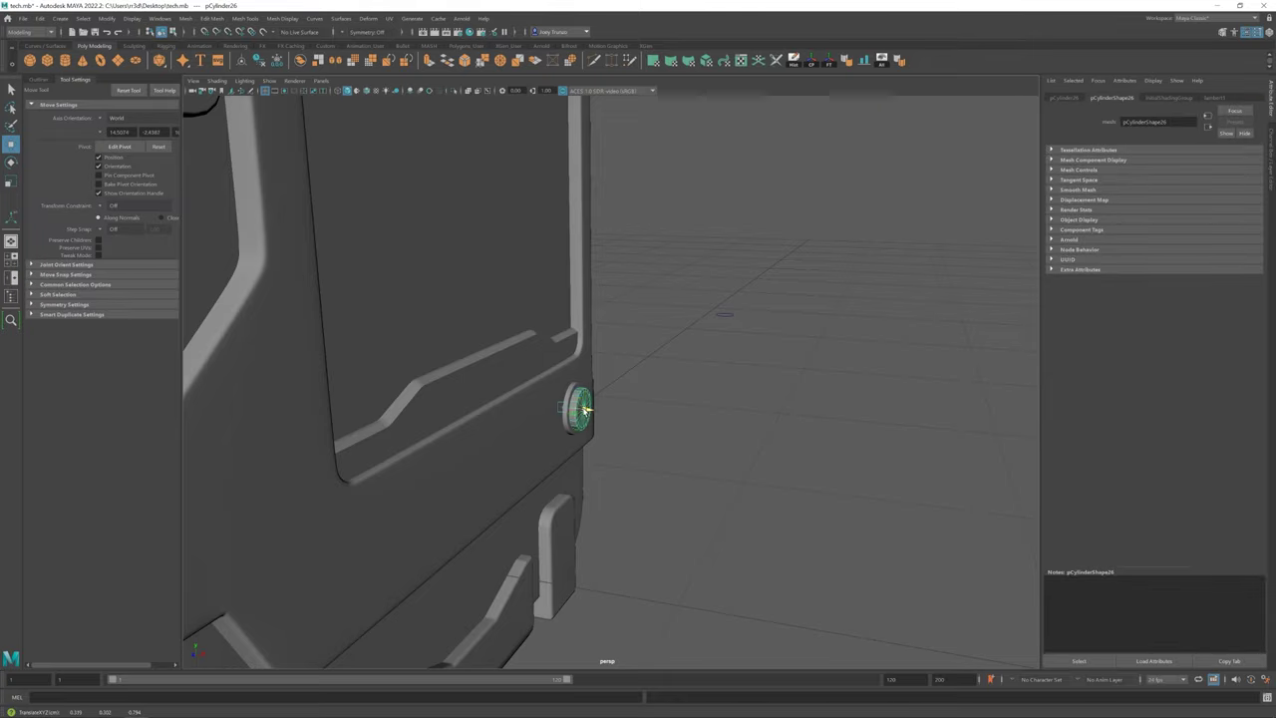
left_click(706, 478)
left_click_drag(706, 477, 632, 469, "alt")
left_click(569, 408)
mouse_move(570, 408)
left_mouse_down("alt")
mouse_move(556, 436)
mouse_move(509, 428)
left_mouse_up("alt")
scroll(519, 419, "up", 4)
key("r")
left_click(554, 407)
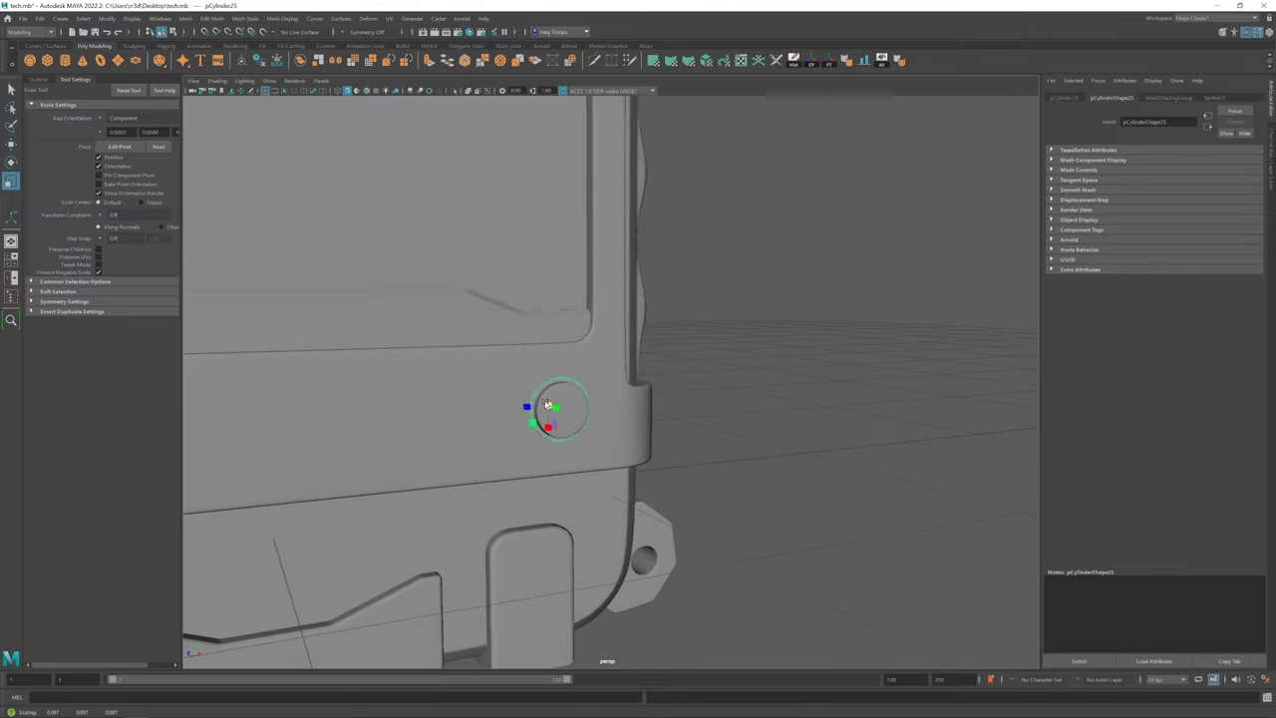
left_click(524, 410)
scroll(525, 409, "down", 4)
scroll(499, 402, "down", 3)
mouse_move(496, 401)
left_mouse_down("alt")
mouse_move(528, 395)
mouse_move(528, 475)
mouse_move(524, 429)
left_mouse_up("alt")
scroll(527, 428, "down", 3)
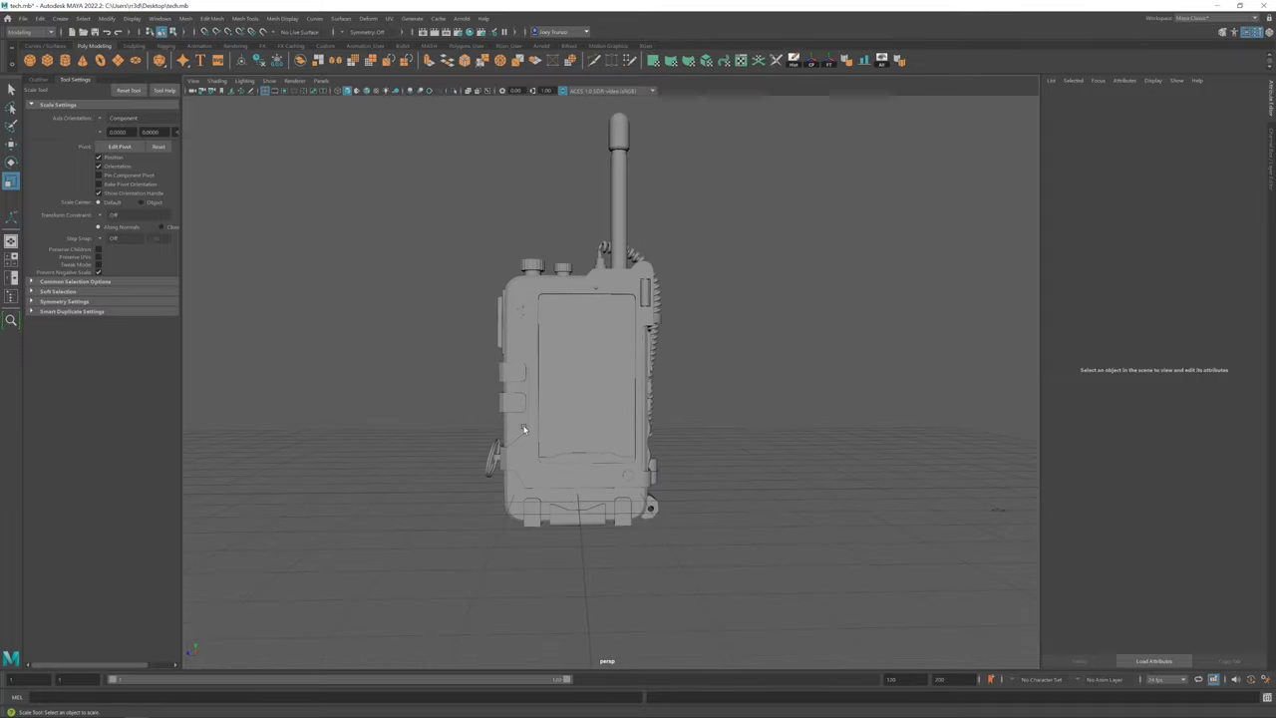
mouse_move(604, 476)
left_mouse_down("alt")
mouse_move(559, 450)
mouse_move(536, 469)
mouse_move(584, 465)
mouse_move(507, 507)
mouse_move(573, 438)
left_mouse_up("alt")
Select and move the small blocks beside the coiled cable on the radio's side
left_click(573, 438)
key("w")
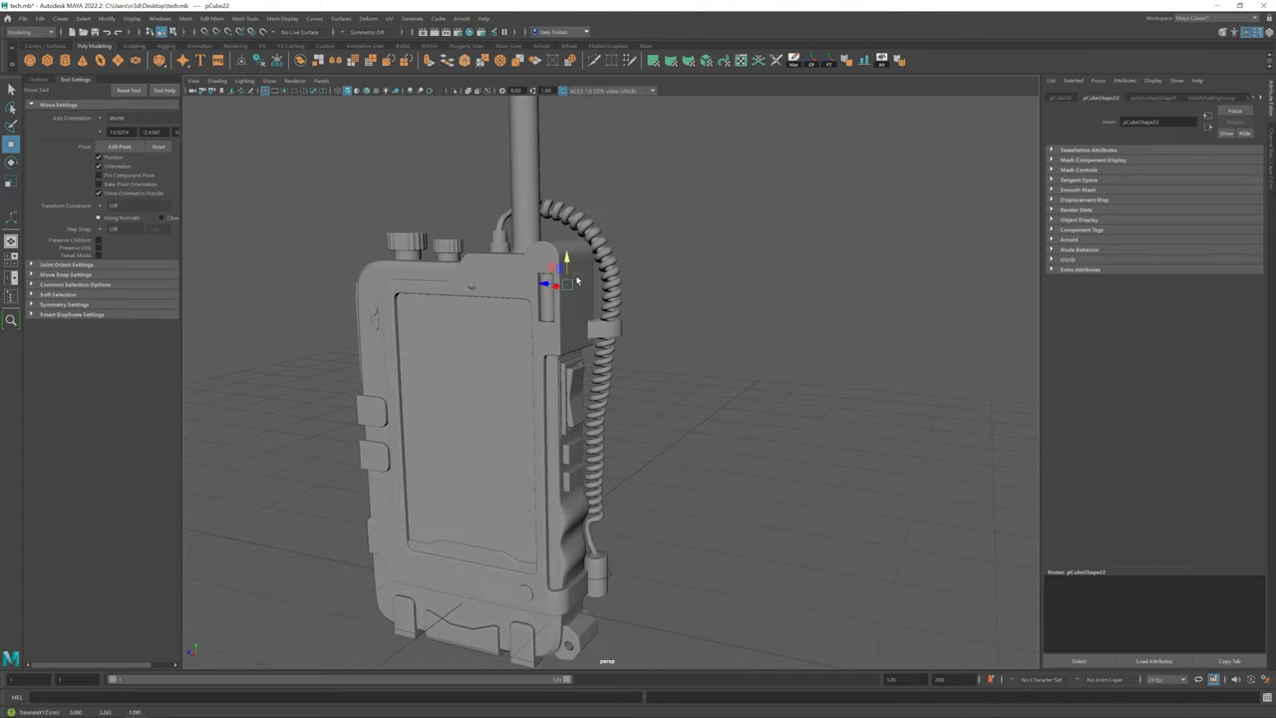
scroll(555, 288, "up", 2)
scroll(490, 370, "up", 3)
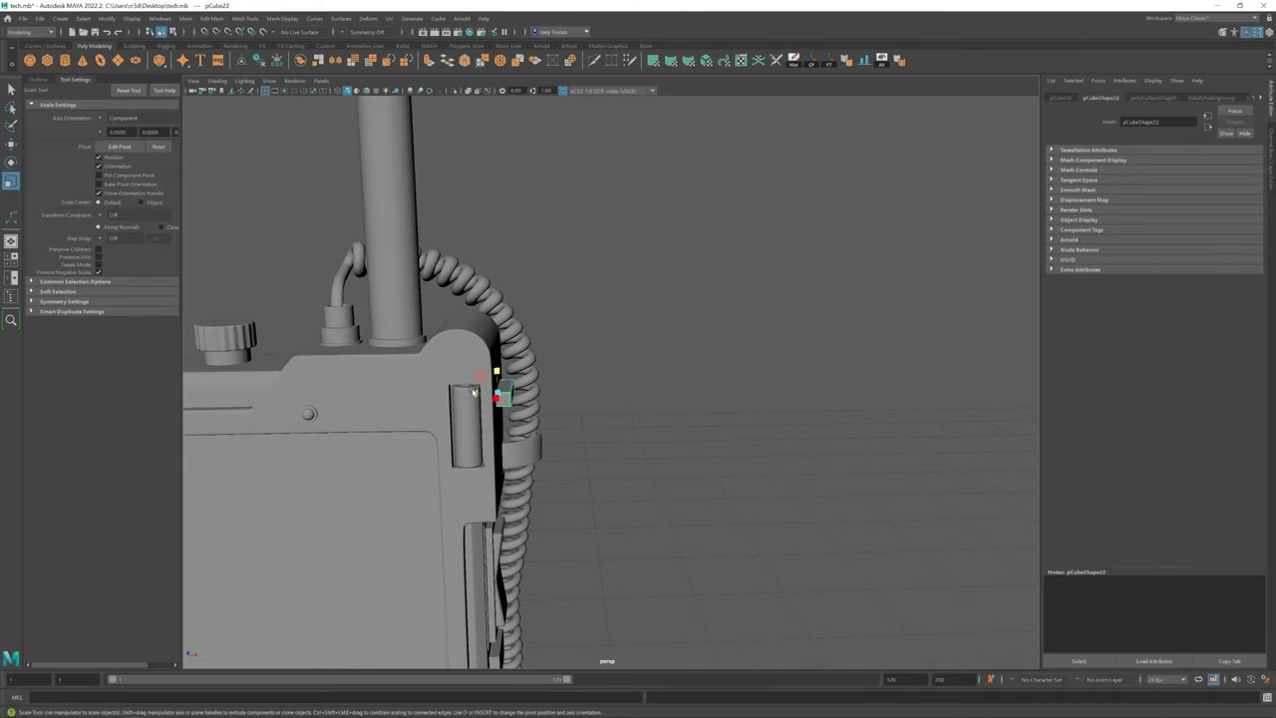
mouse_move(492, 381)
left_mouse_down("alt")
mouse_move(483, 375)
mouse_move(569, 441)
mouse_move(473, 434)
mouse_move(541, 442)
mouse_move(493, 447)
left_mouse_up("alt")
left_click(491, 382)
left_click(541, 448)
scroll(570, 390, "down", 5)
scroll(473, 434, "down", 3)
scroll(611, 449, "up", 5)
mouse_move(564, 429)
left_mouse_down("alt")
mouse_move(548, 441)
mouse_move(561, 349)
left_mouse_up("alt")
Scale and reposition the small block beside the antenna base
left_click(561, 344)
key("q")
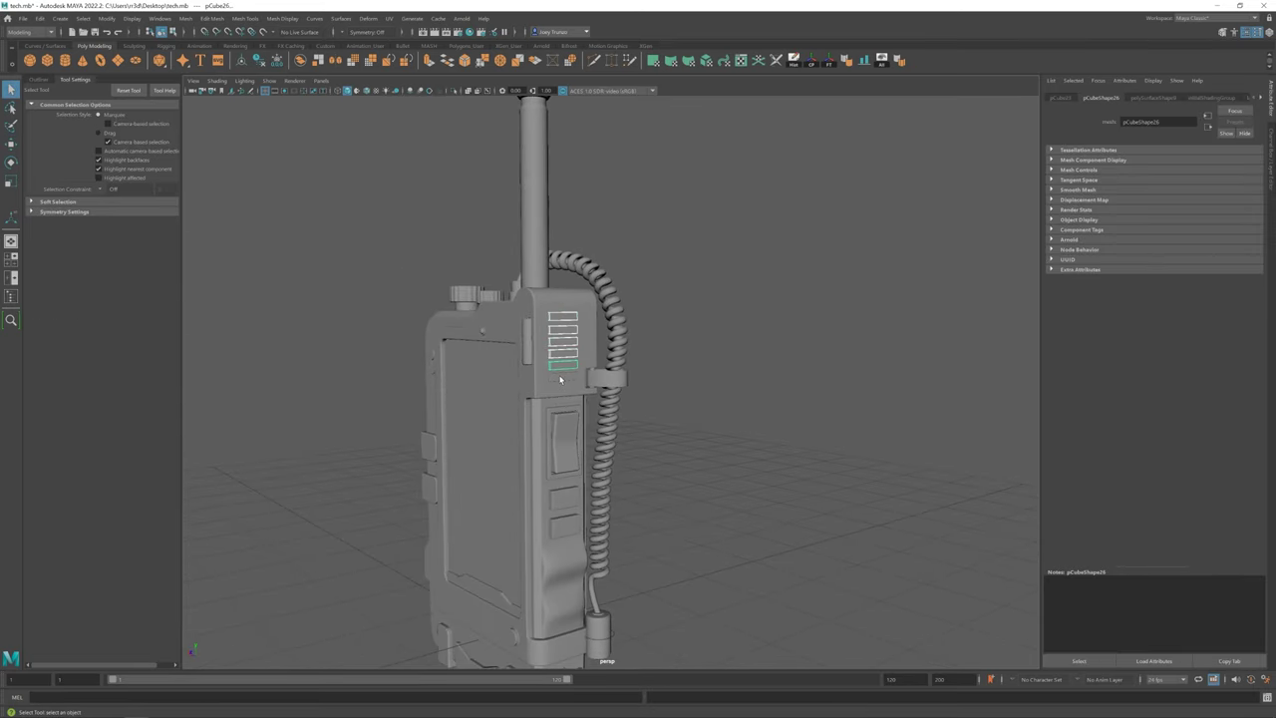
left_click(565, 313)
key("r")
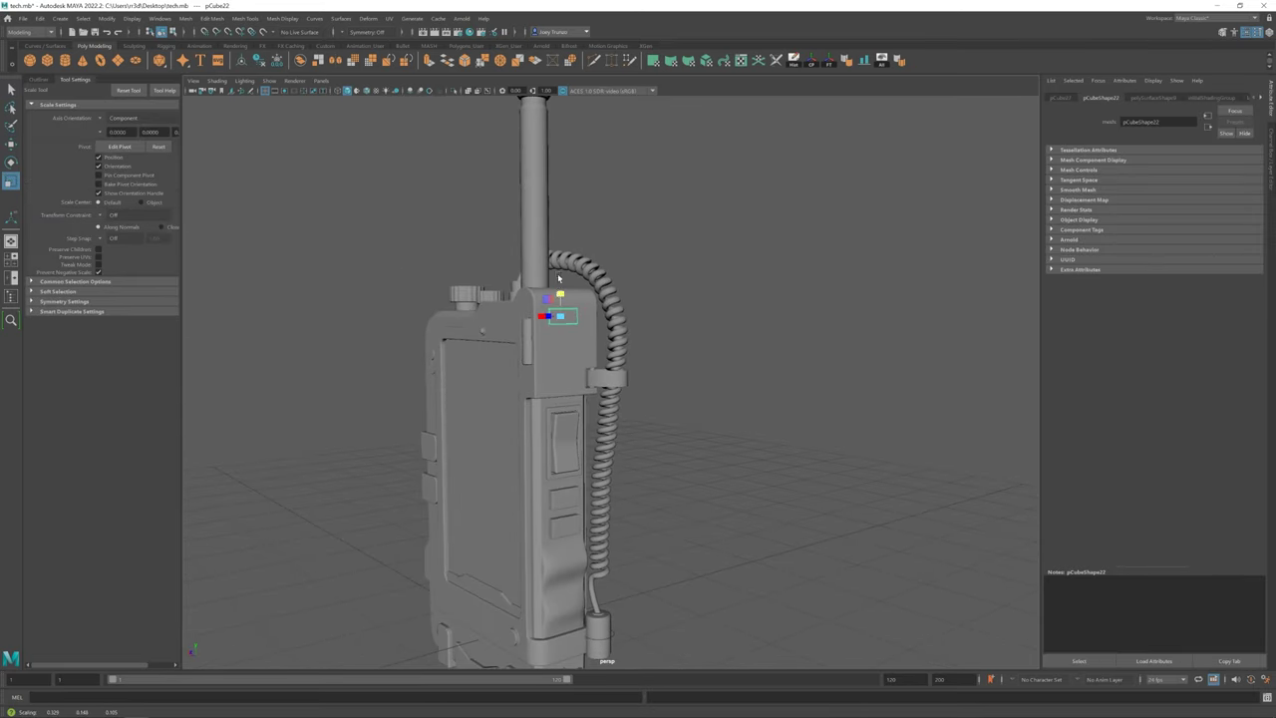
key("w")
mouse_move(533, 317)
left_mouse_down("alt")
mouse_move(563, 315)
mouse_move(615, 387)
left_mouse_up("alt")
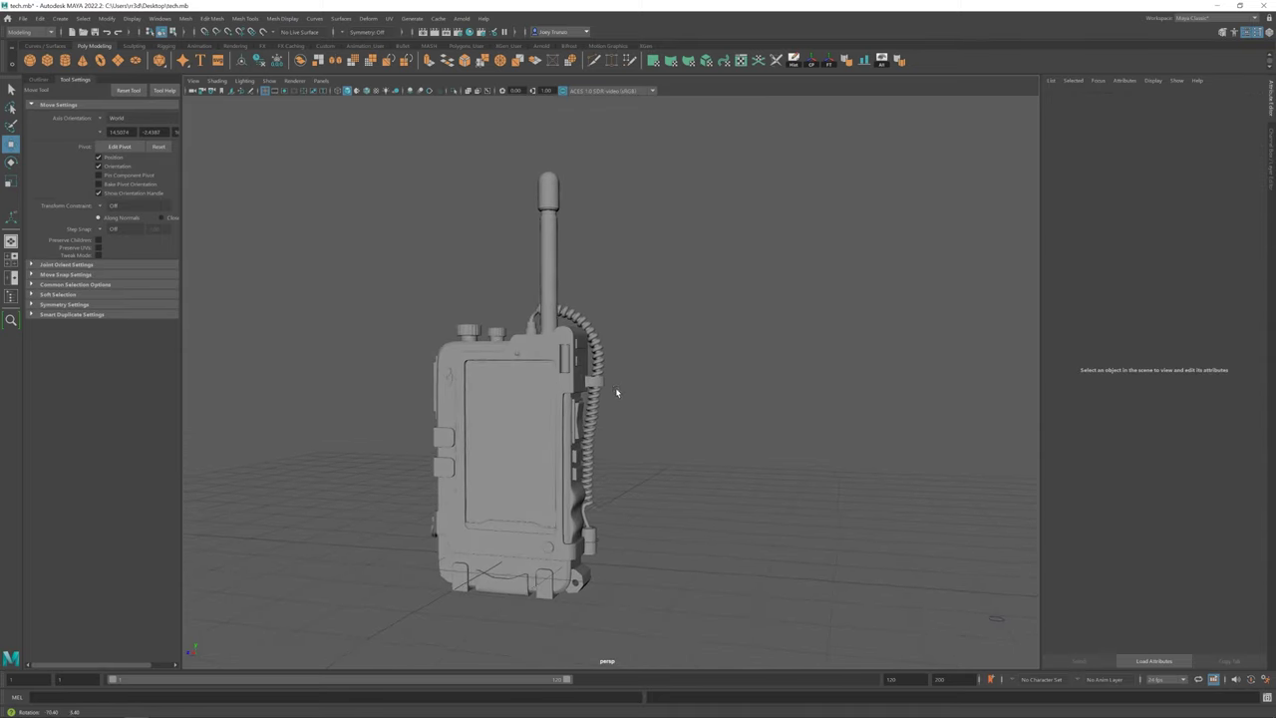
scroll(615, 386, "up", 3)
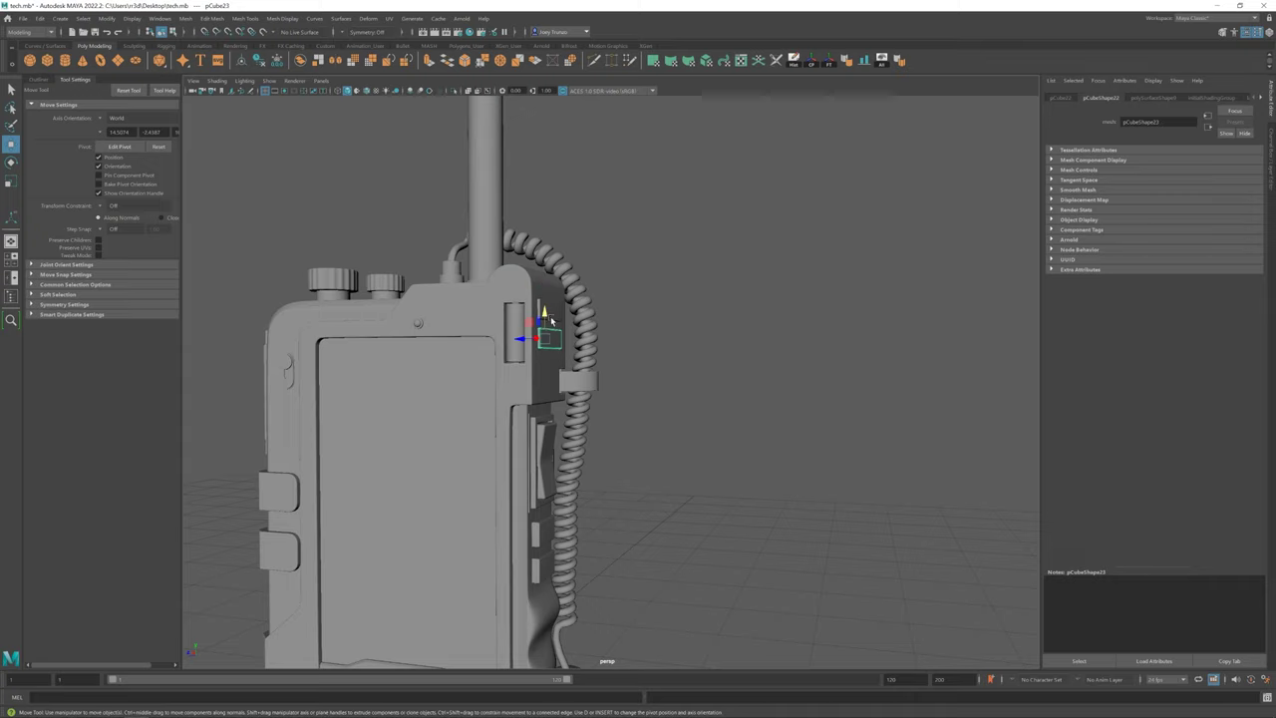
Frame the whole walkie-talkie and orbit slightly to show its right side
key("a")
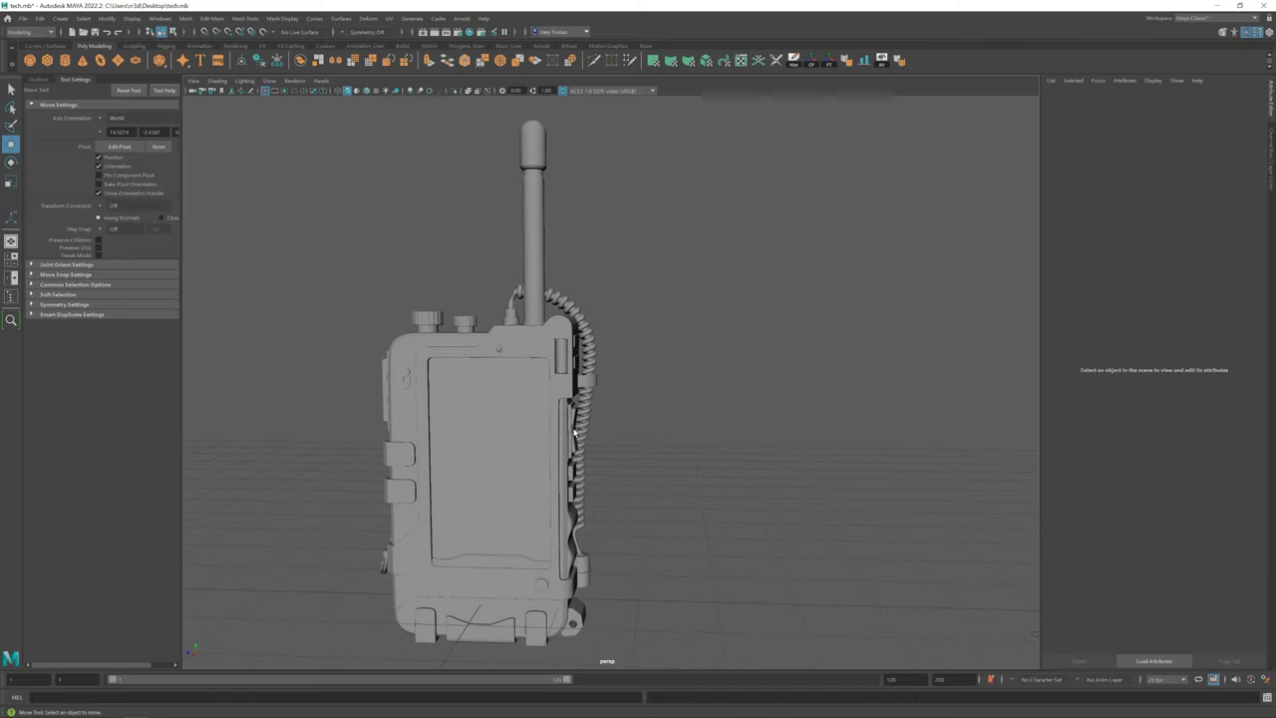
scroll(598, 414, "down", 3)
left_click_drag(549, 404, 532, 402, "alt")
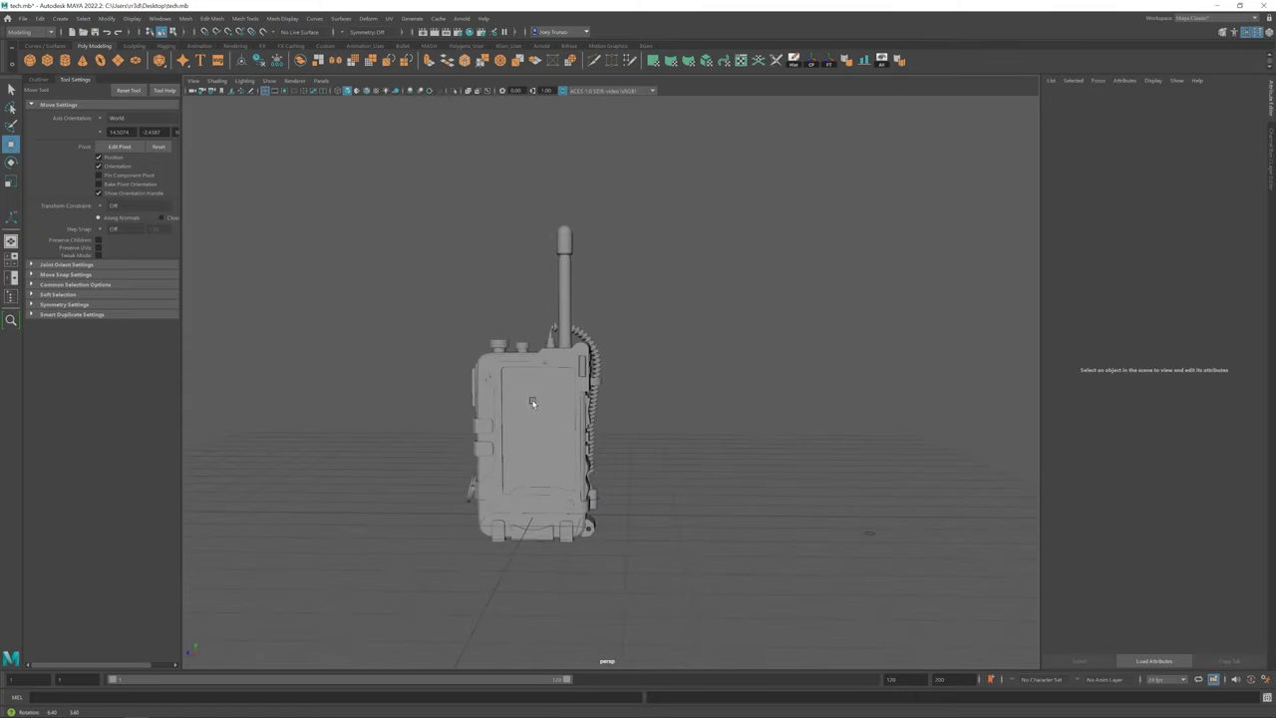
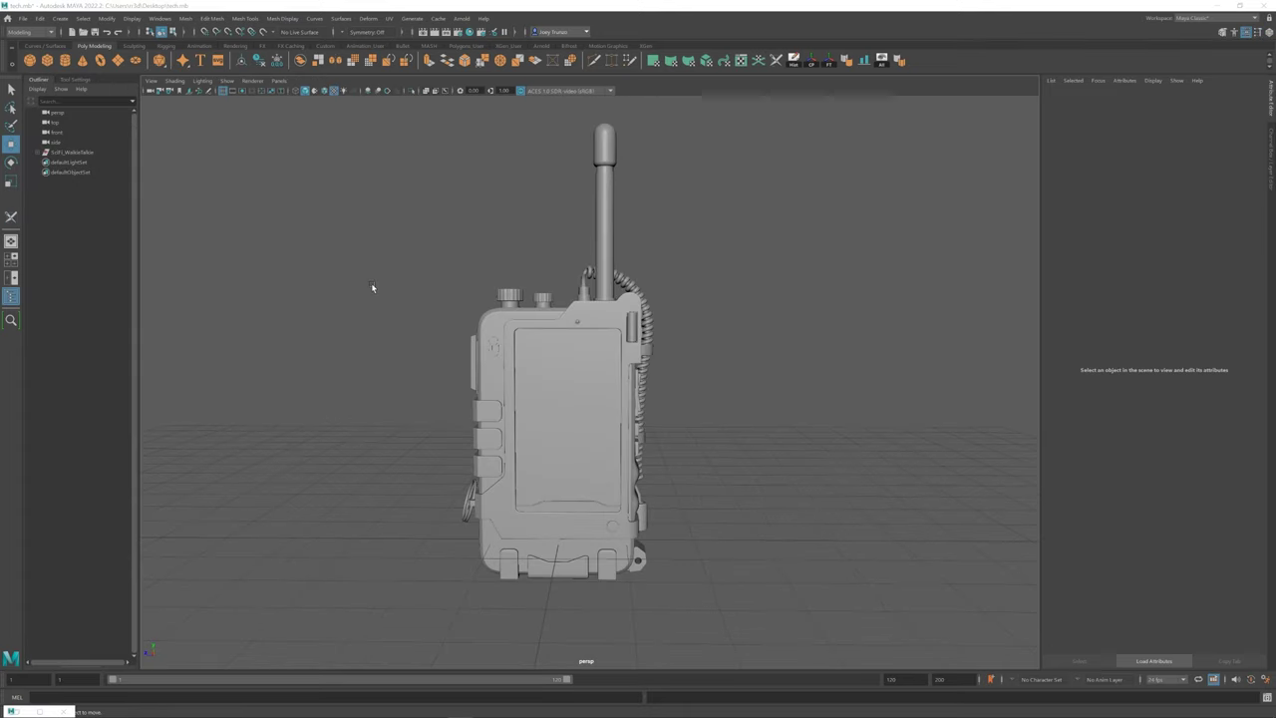
Show the walkie-talkie's UV tile in the UV editor and orbit the model to inspect it
left_click(743, 61)
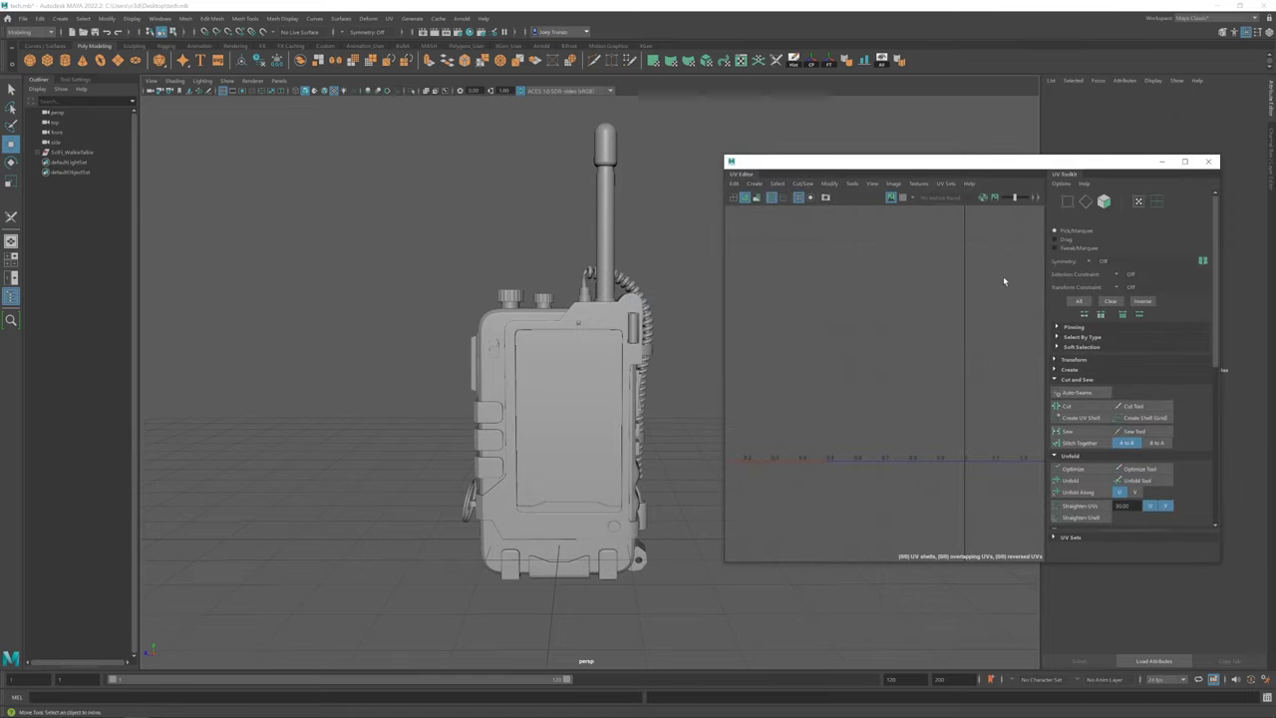
left_click(67, 153)
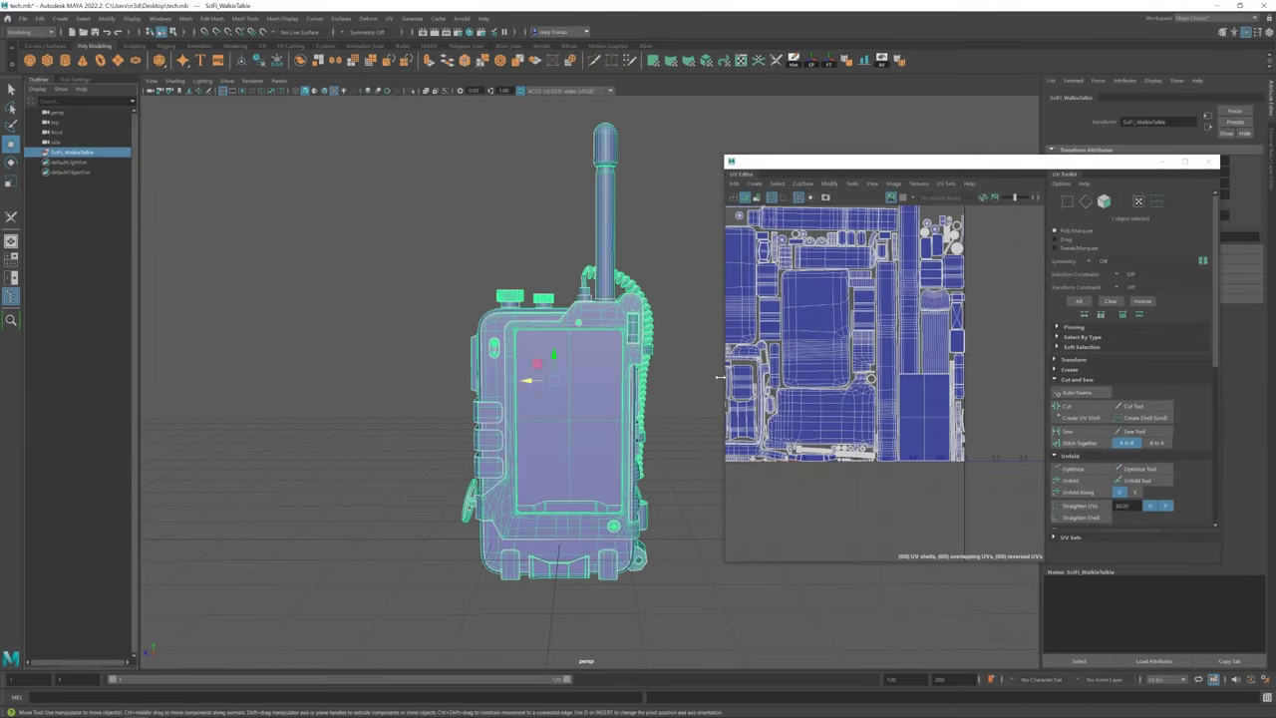
key("f")
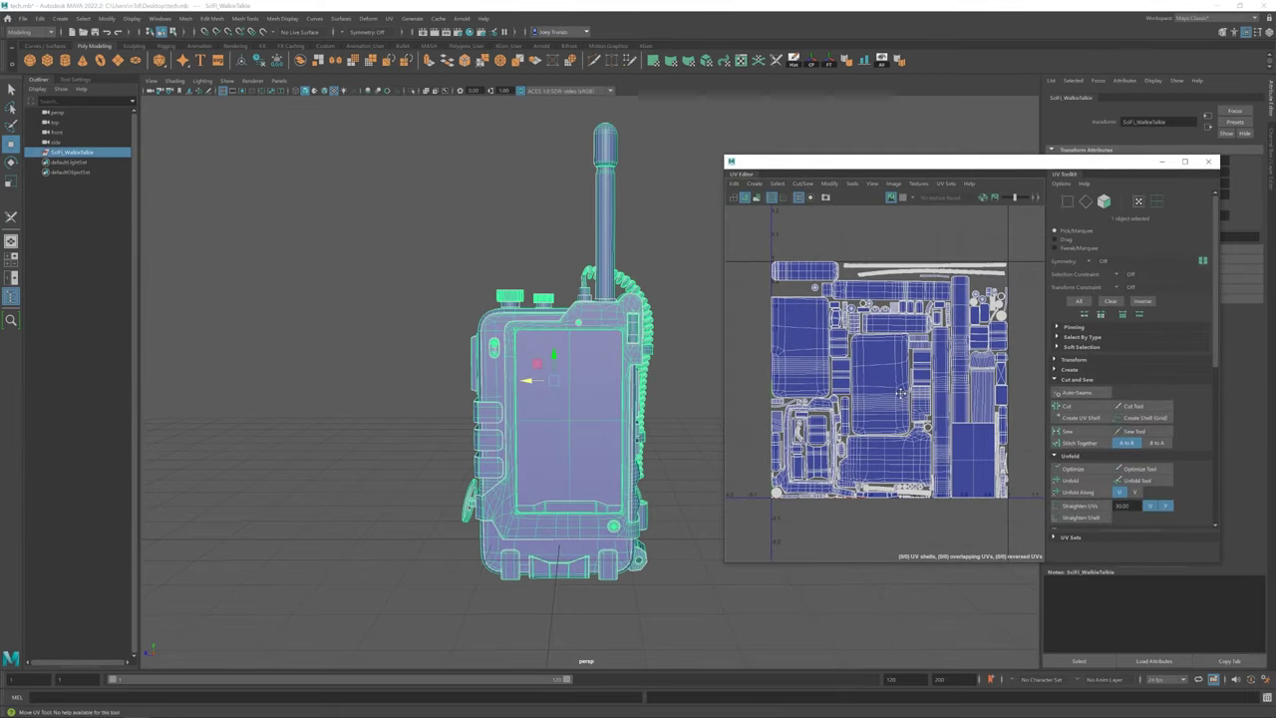
left_click_drag(1006, 170, 1069, 109)
left_click_drag(618, 249, 663, 255, "alt")
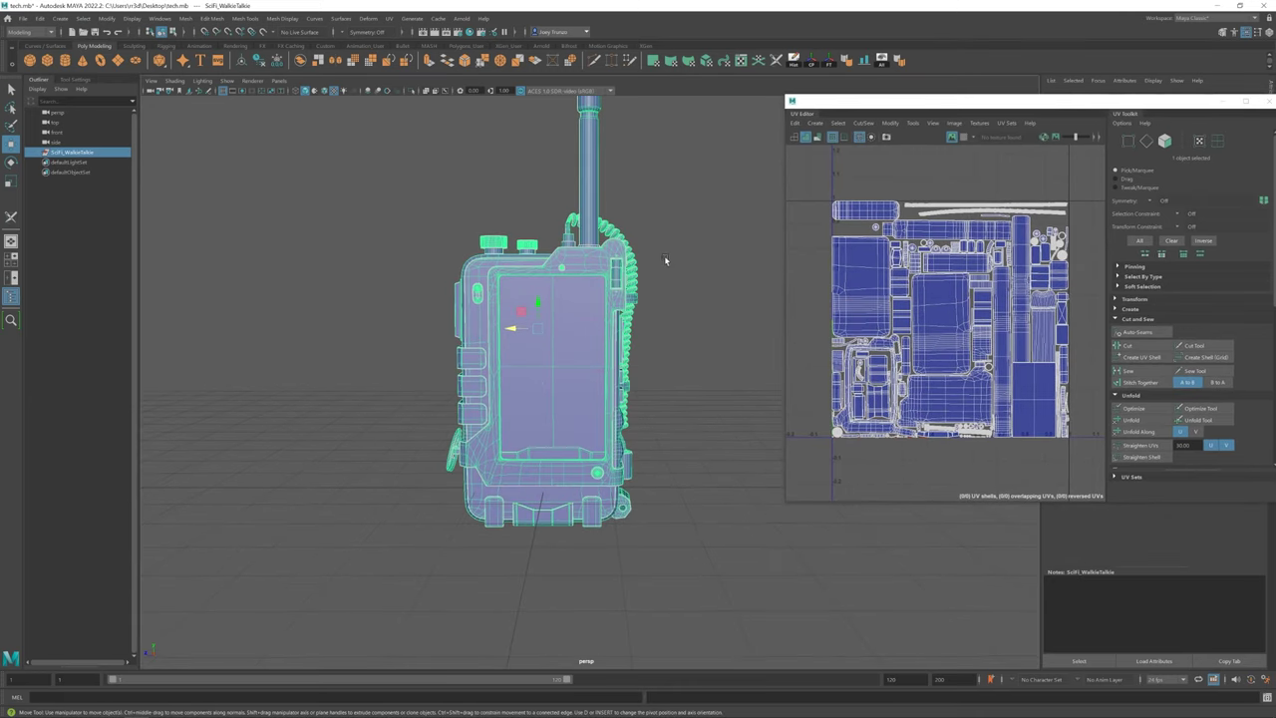
left_click(689, 300)
left_click_drag(689, 305, 694, 307, "alt")
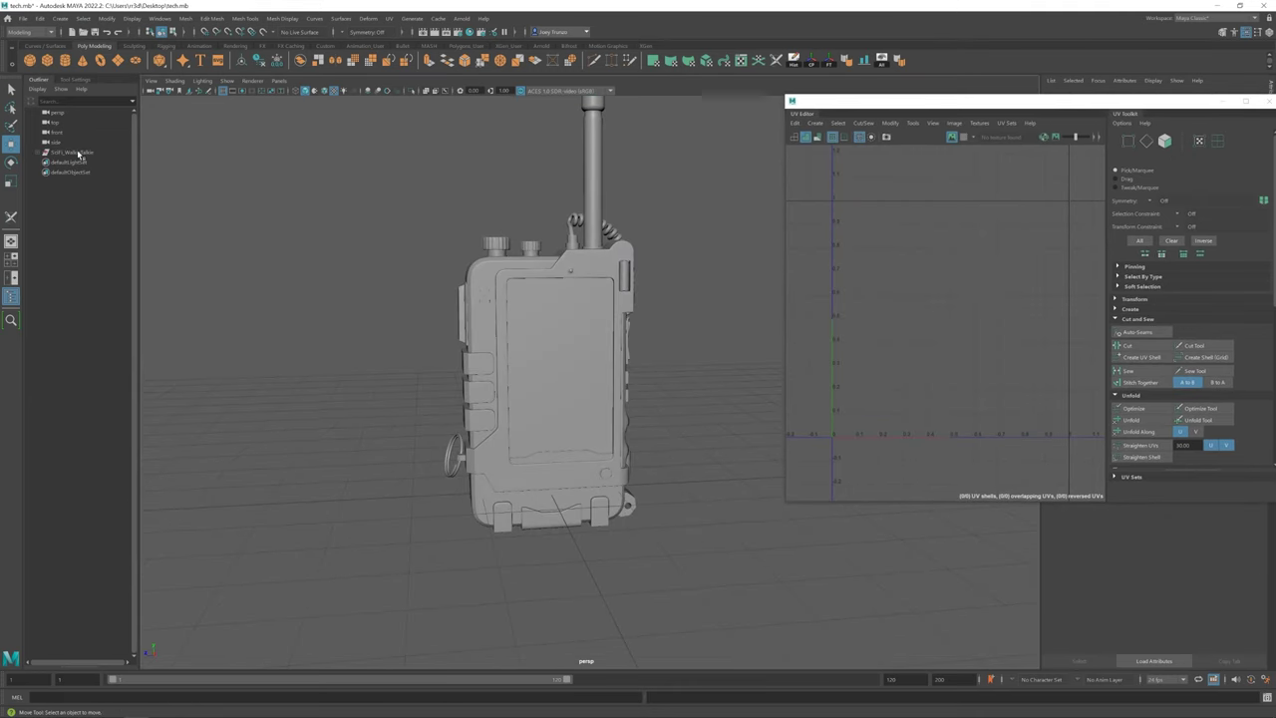
mouse_move(632, 384)
left_mouse_down("alt")
mouse_move(672, 372)
mouse_move(490, 373)
mouse_move(520, 393)
mouse_move(629, 390)
mouse_move(605, 359)
mouse_move(558, 353)
left_mouse_up("alt")
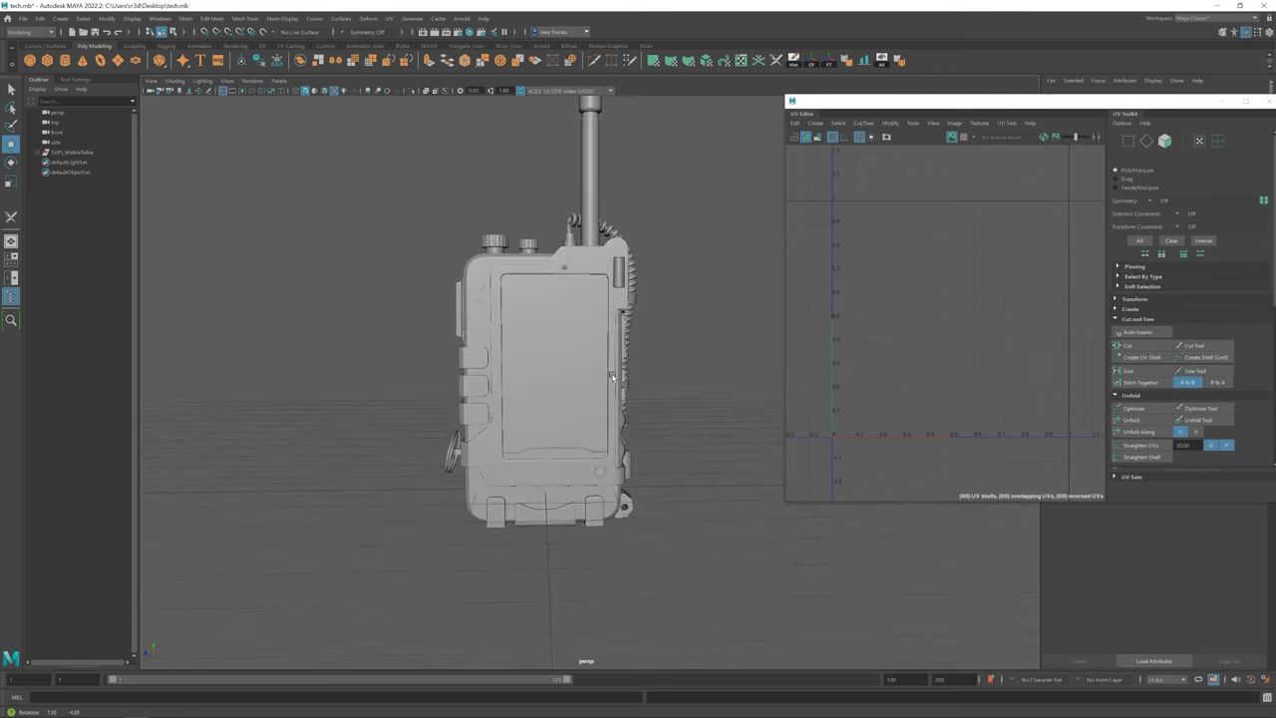
Select all the walkie-talkie's UV shells, turn off the checker preview and close the UV editor
left_click(78, 154)
scroll(967, 369, "down", 2)
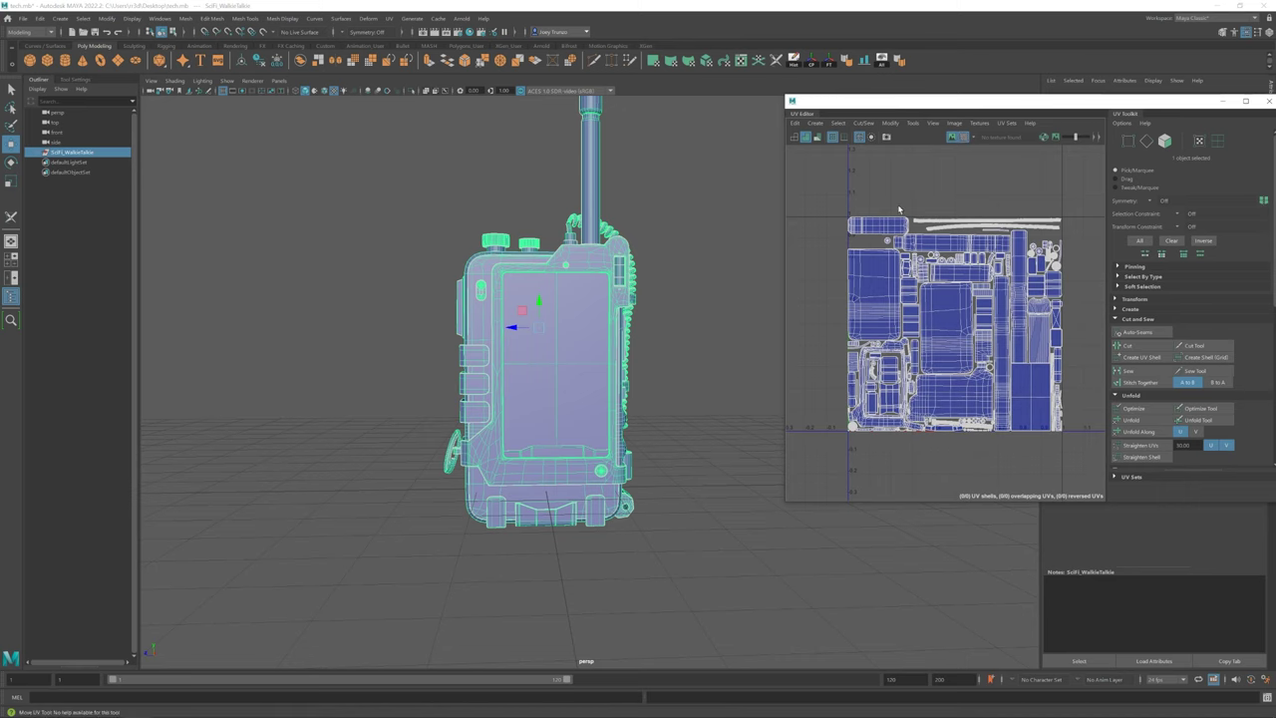
right_click_drag(917, 298, 812, 190)
left_click_drag(826, 199, 1077, 405)
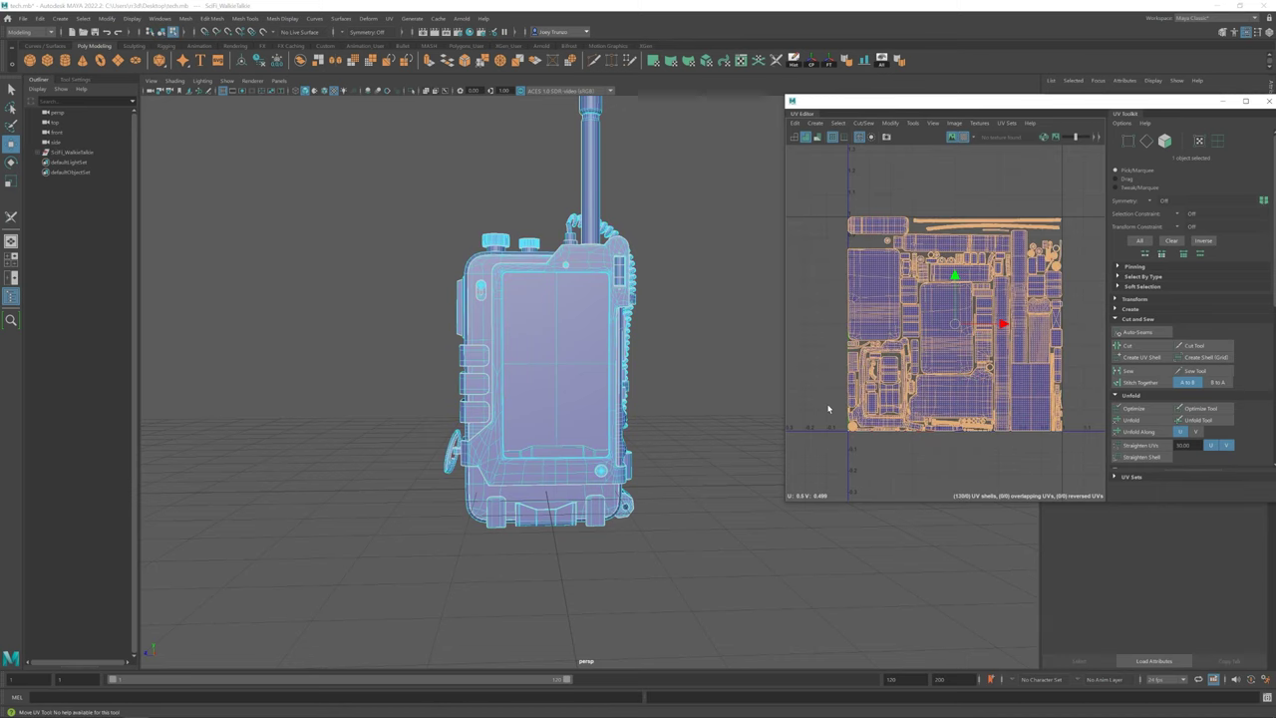
mouse_move(624, 399)
left_mouse_down("alt")
mouse_move(589, 403)
mouse_move(596, 429)
left_mouse_up("alt")
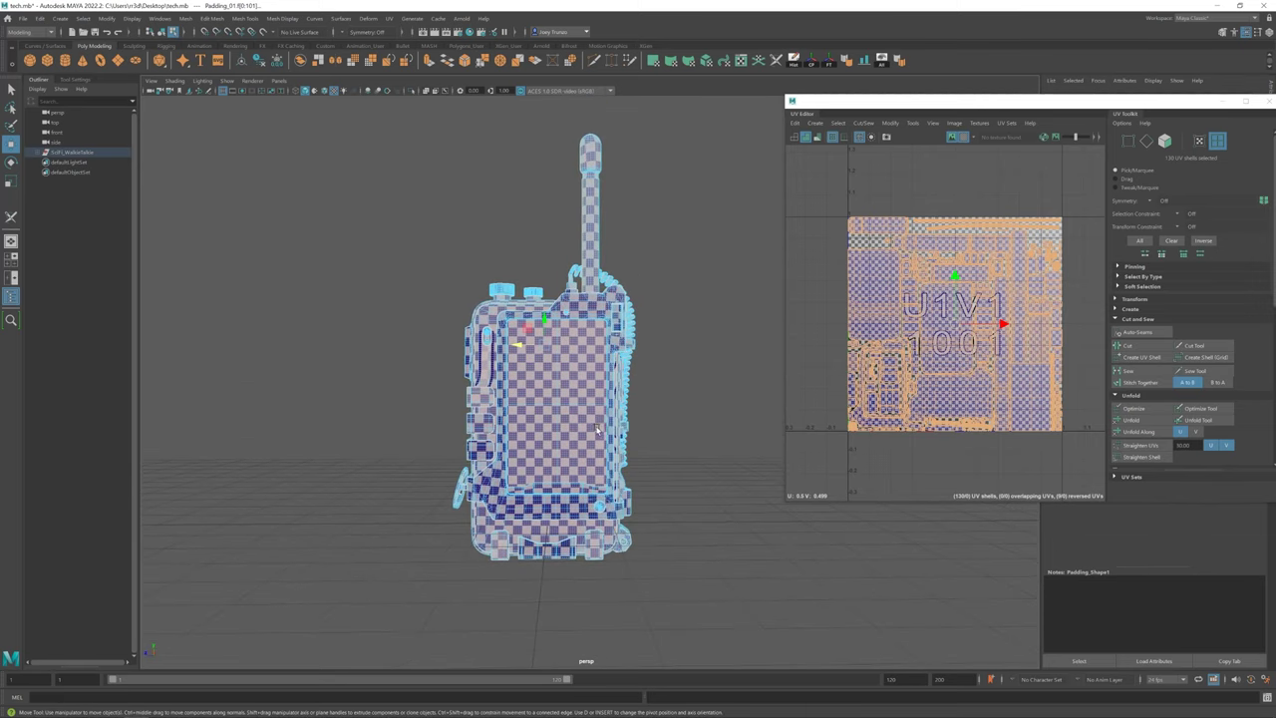
left_click(963, 137)
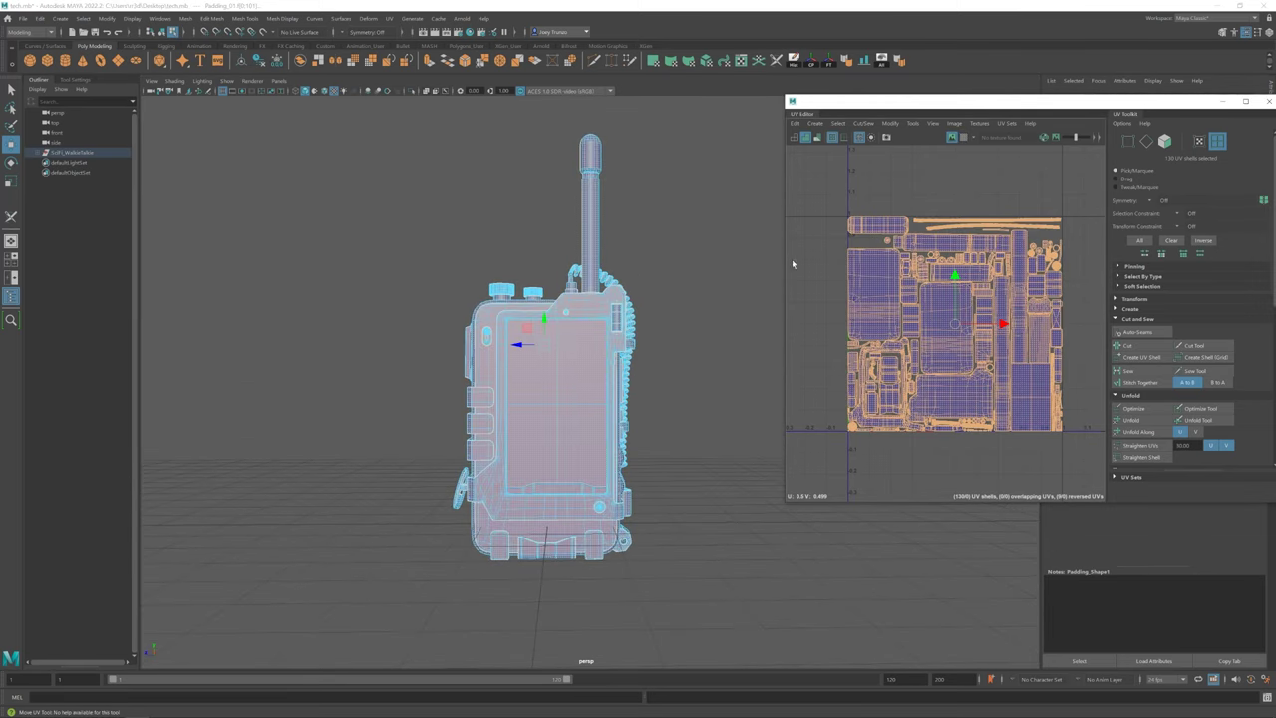
left_click(697, 309)
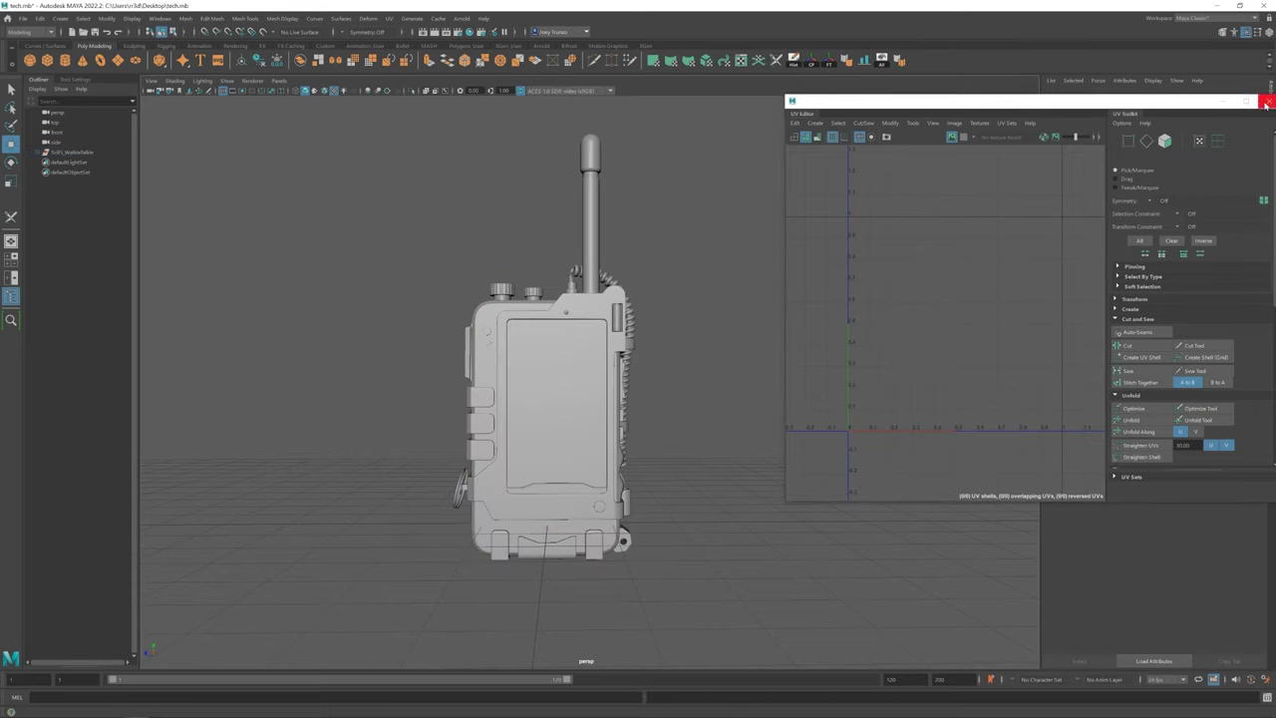
left_click(1264, 104)
Bake the WalkieTalkie_Texture mesh maps at 4096, using the low-poly mesh as the high poly
right_click_drag(715, 393, 719, 403, "alt")
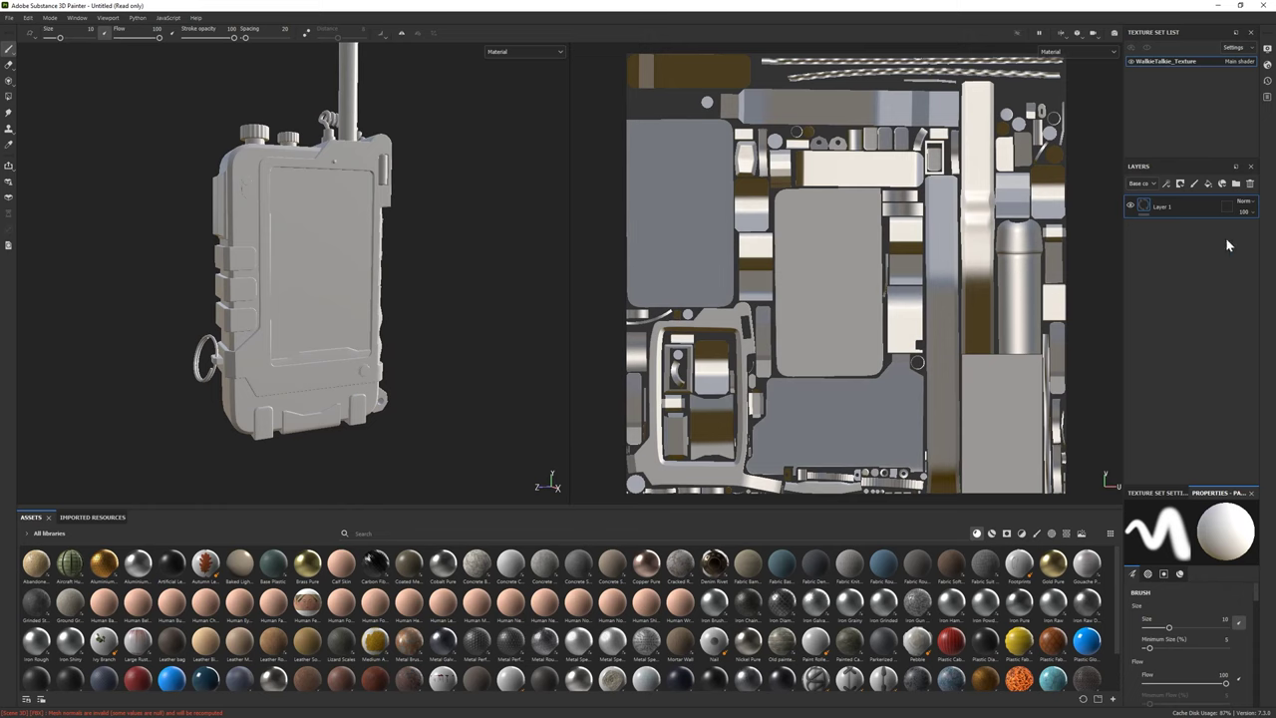
left_click(1229, 674)
left_click(538, 188)
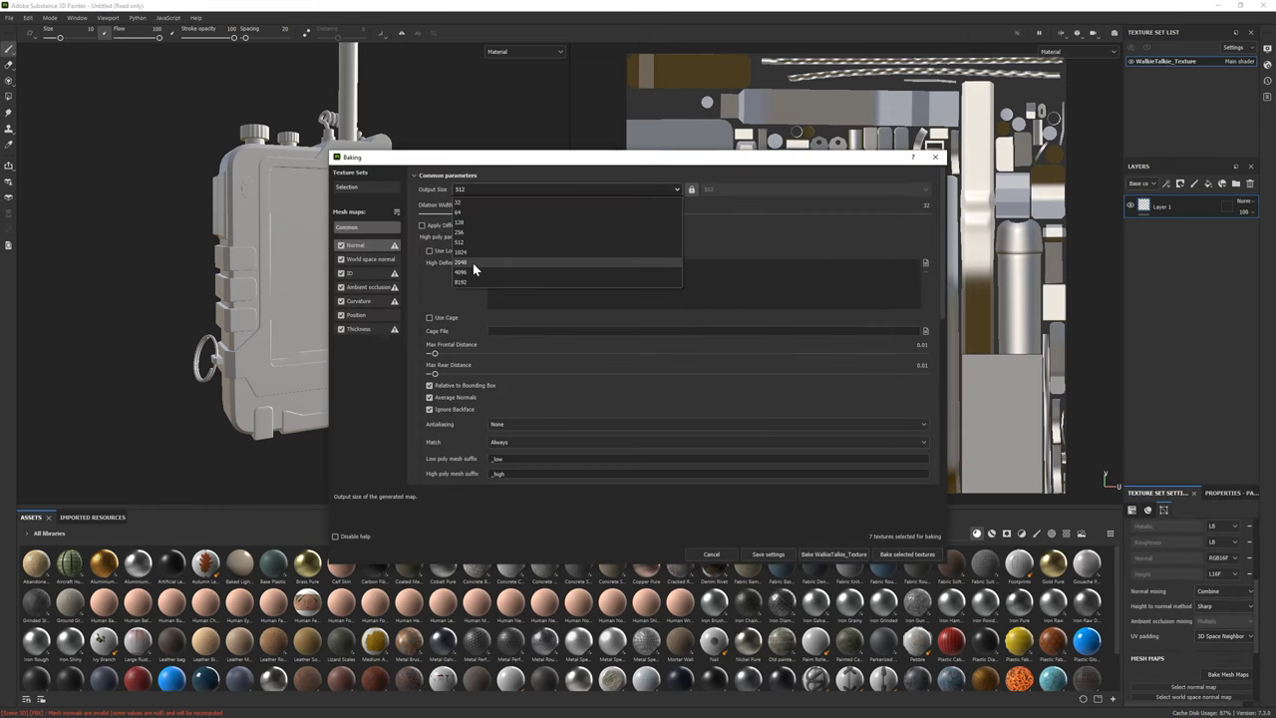
left_click(472, 263)
left_click(430, 250)
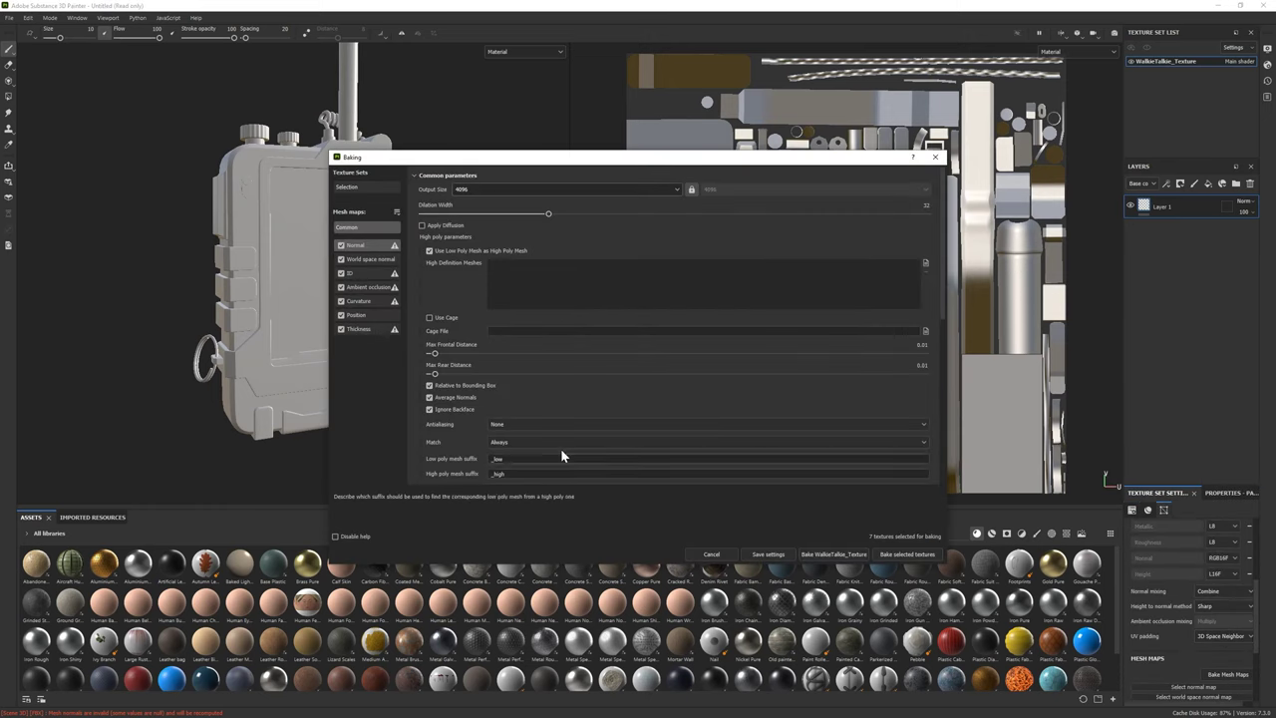
left_click(847, 553)
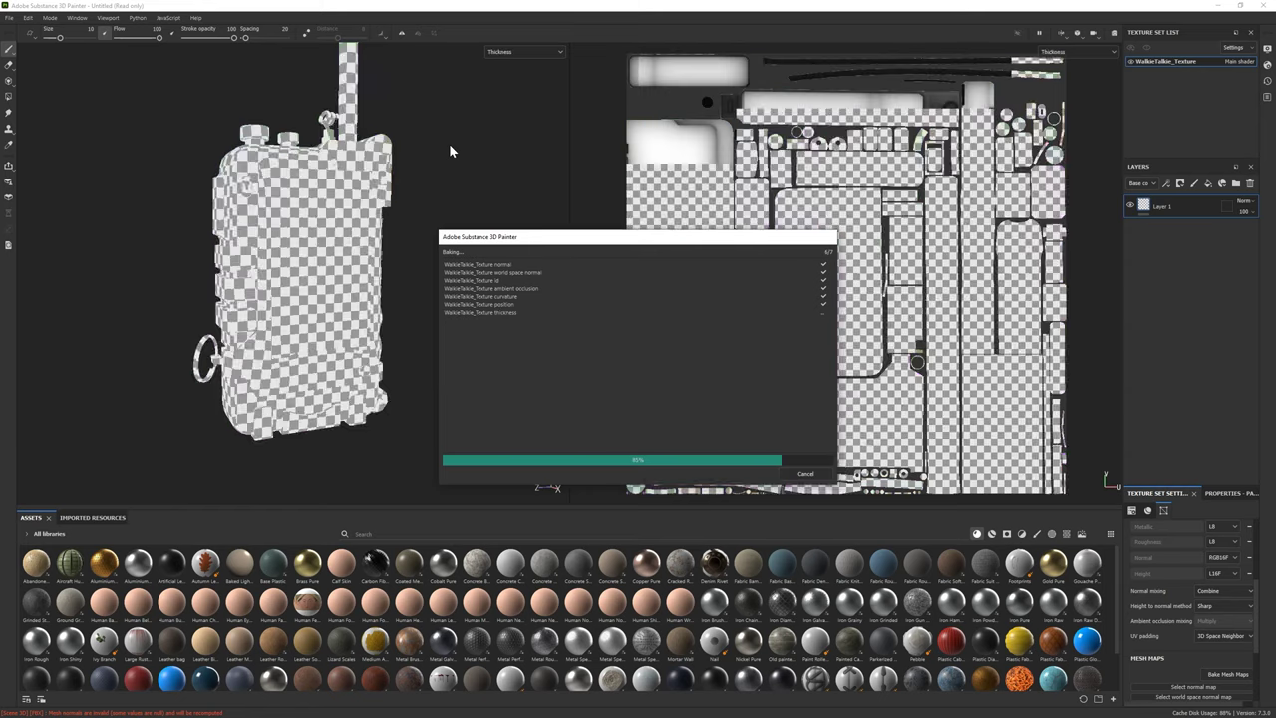
Turn the model to face the camera and bring up the current brush properties
mouse_move(397, 312)
left_mouse_down("alt")
mouse_move(309, 326)
mouse_move(321, 351)
left_mouse_up("alt")
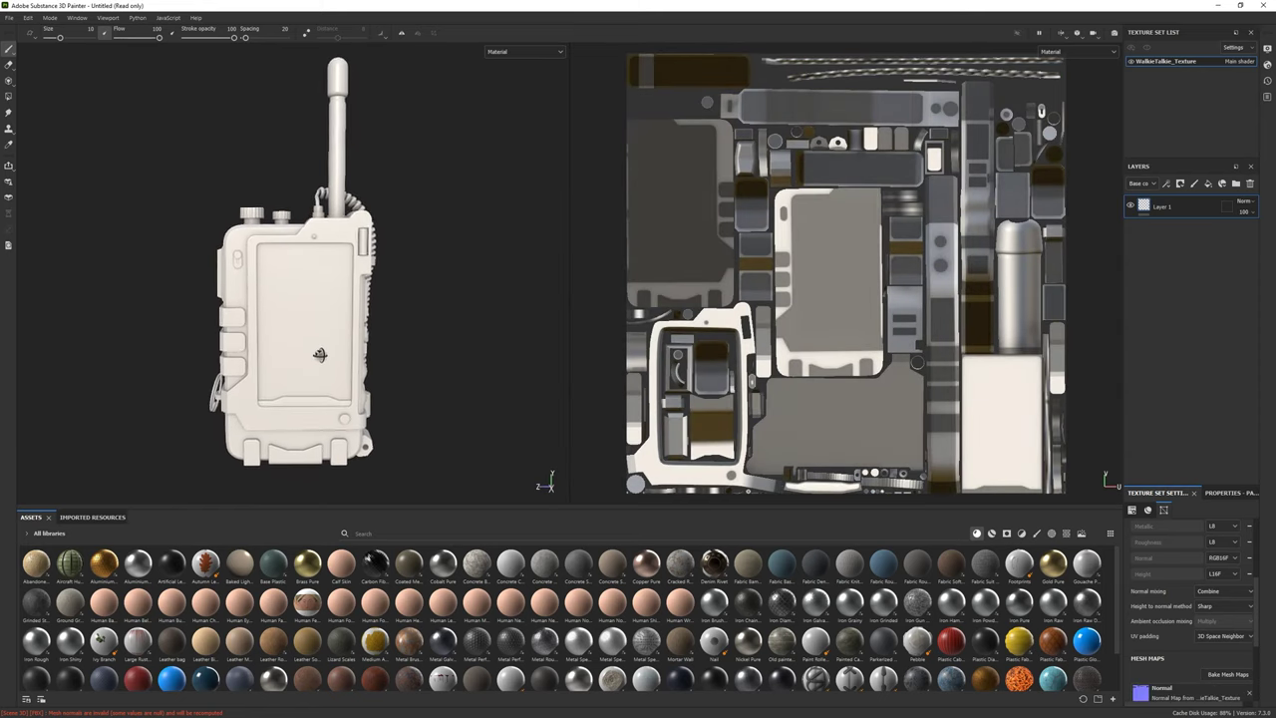
left_click(1227, 493)
scroll(726, 628, "down", 2)
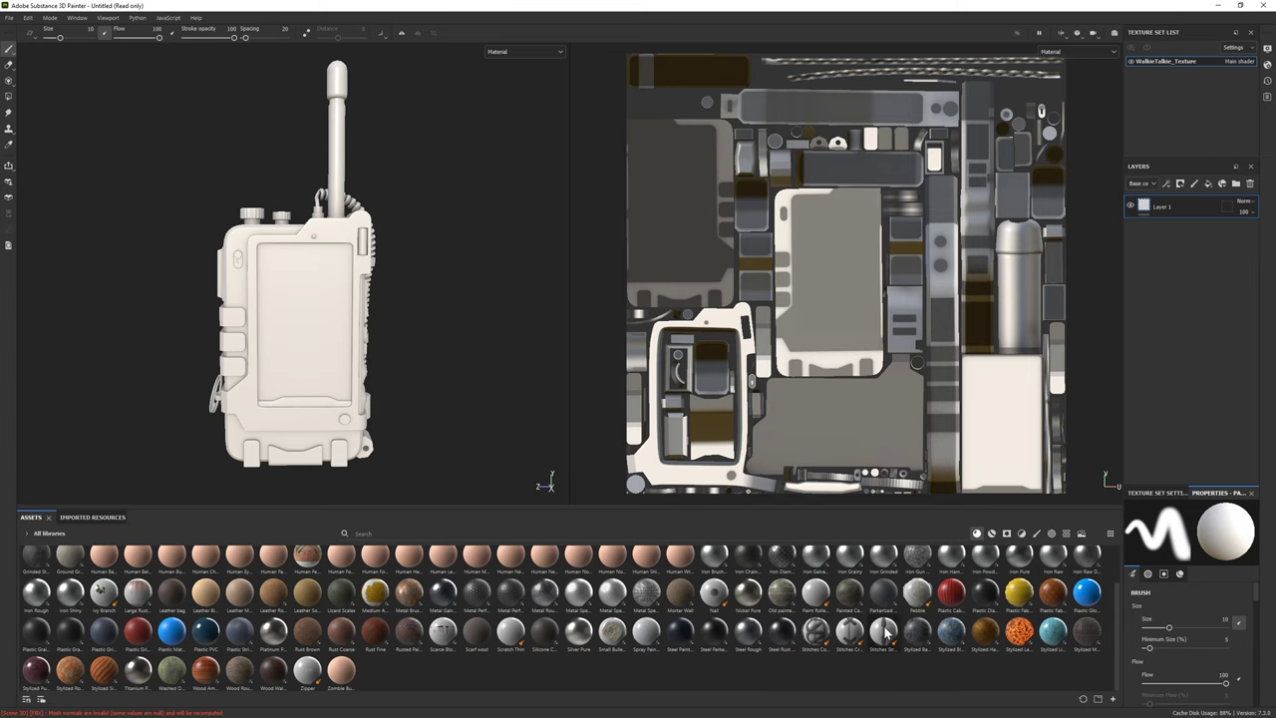
Apply the Rubber Tire smart material to the whole radio and inspect its Wear Levels height and roughness
left_click(993, 533)
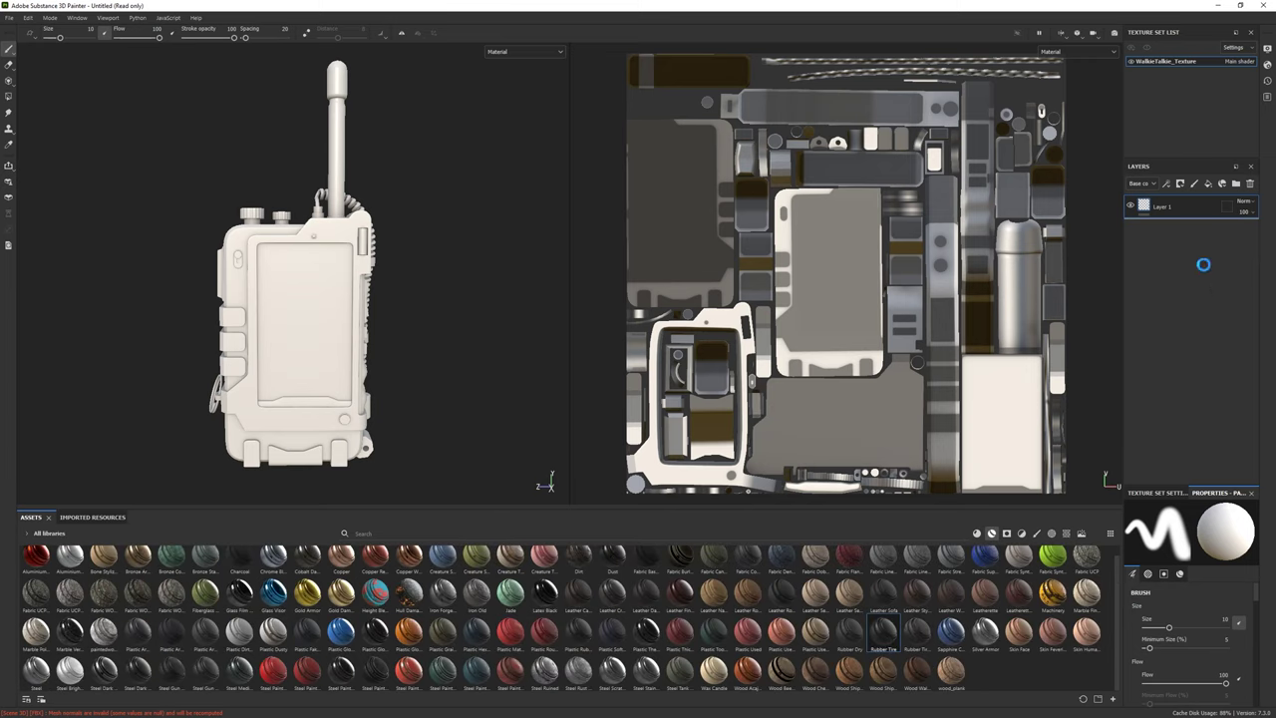
left_click_drag(370, 350, 330, 356, "alt")
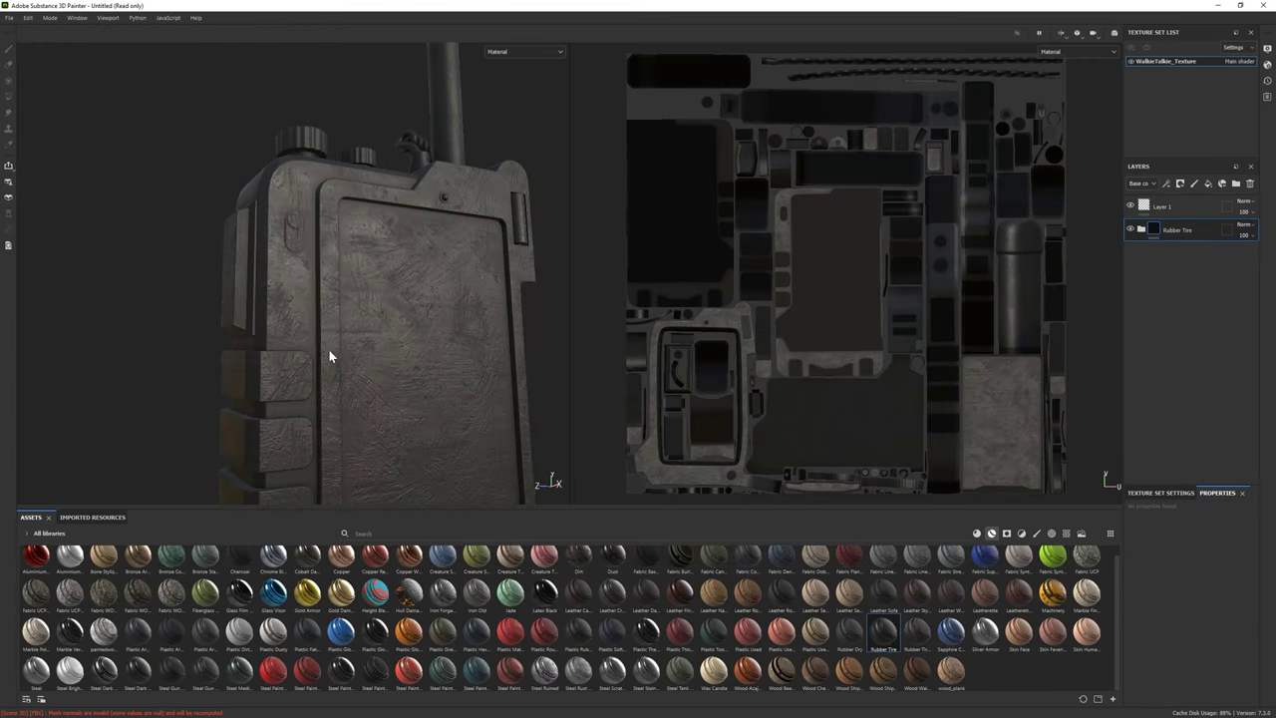
left_click(1185, 274)
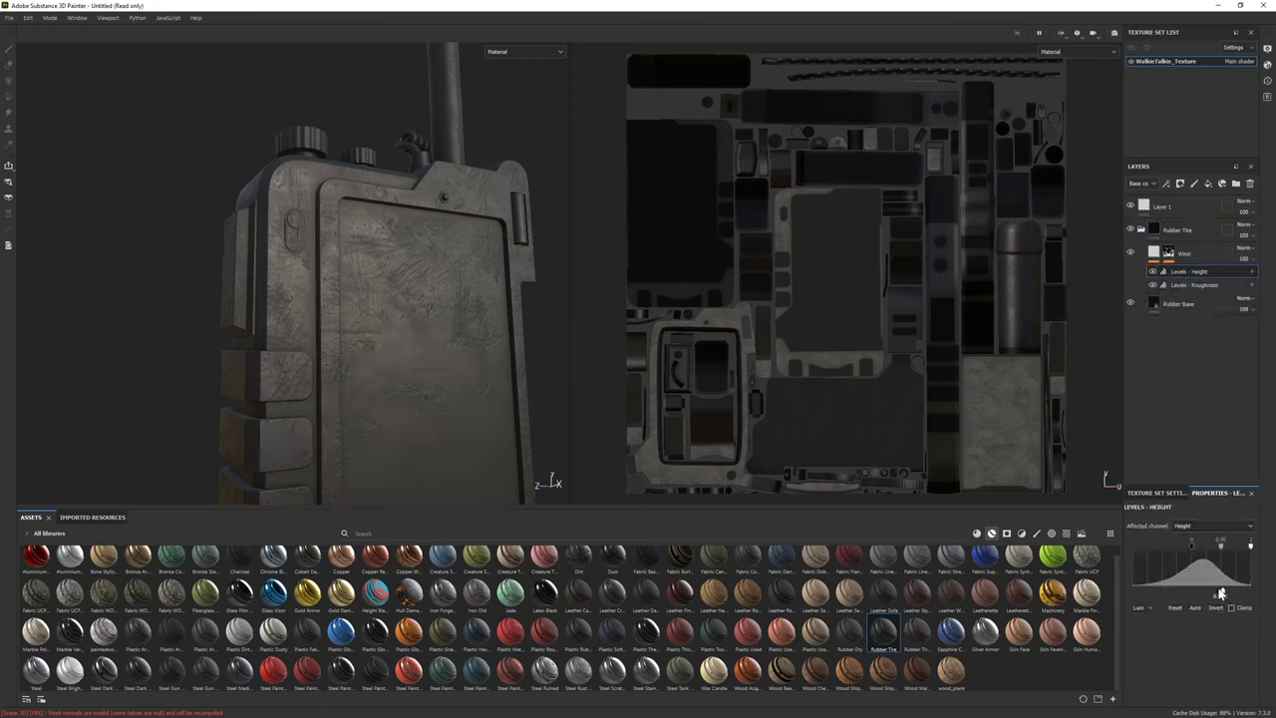
left_click(1196, 285)
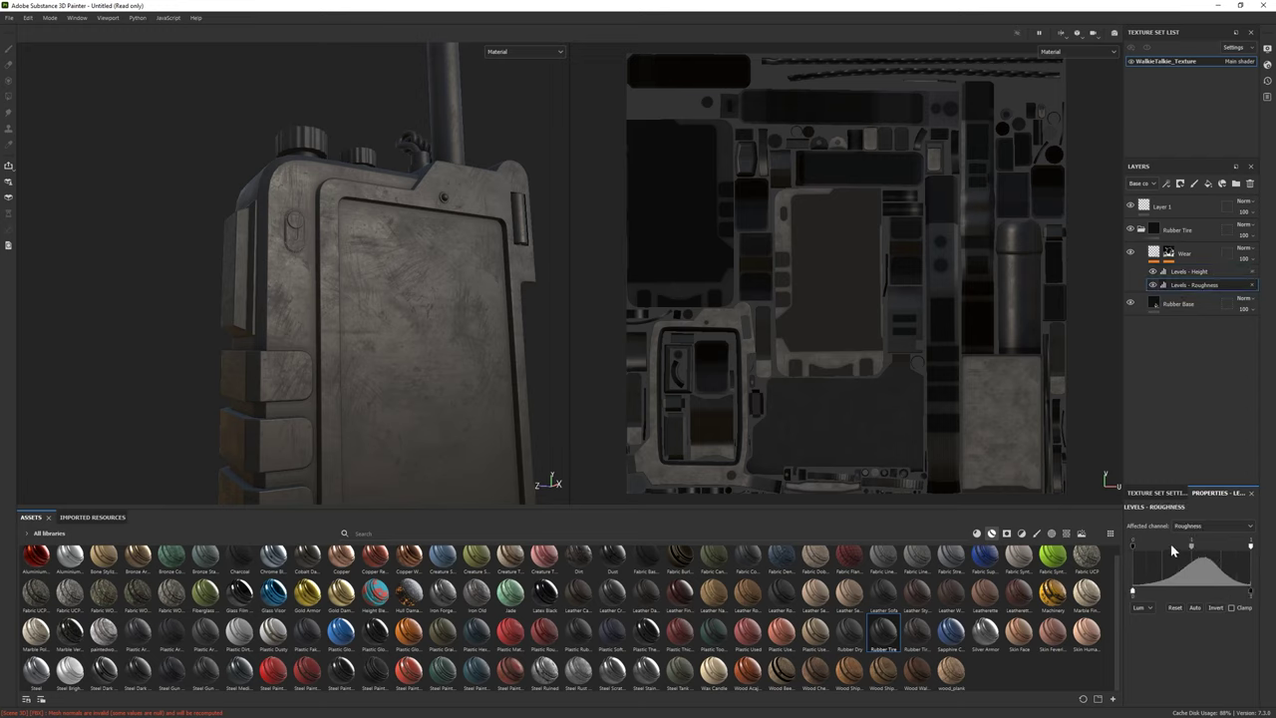
Select the Rubber Base layer and review its base colour settings
left_click_drag(195, 342, 422, 405, "alt")
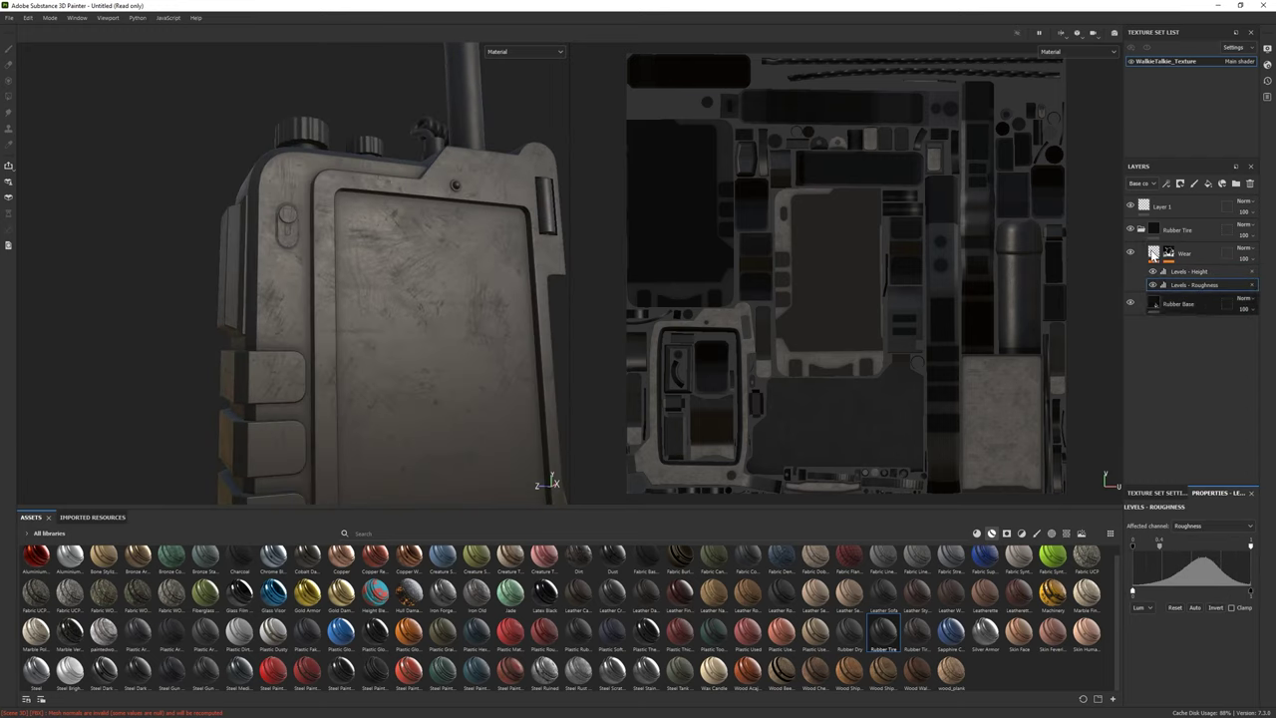
left_click(1172, 304)
left_click(1169, 598)
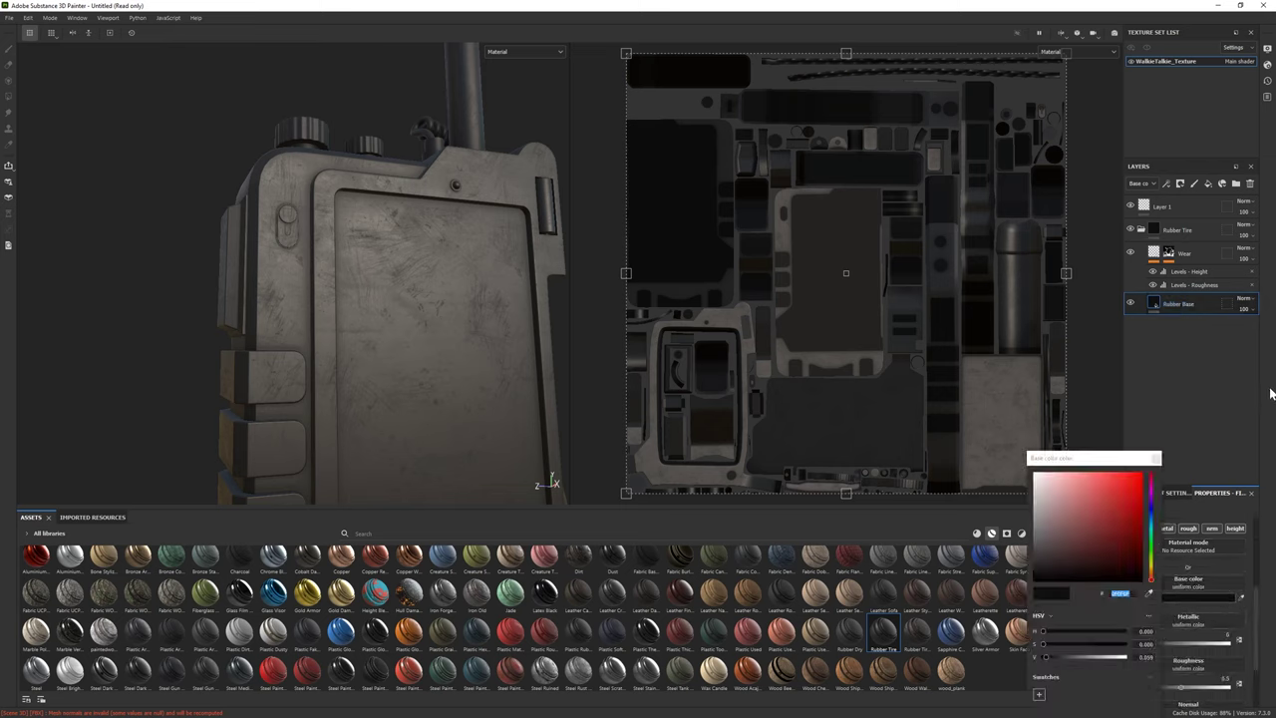
left_click(975, 537)
mouse_move(544, 631)
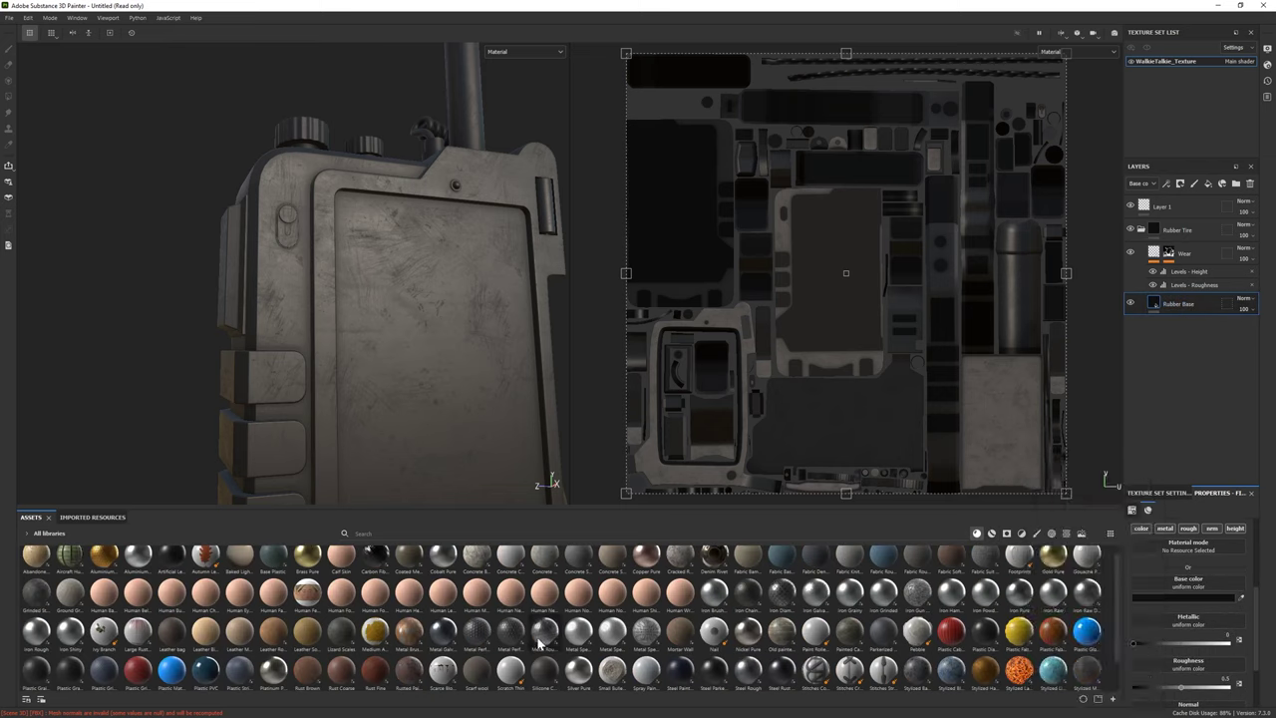
Add a Metal Perforated Dots layer below Rubber Base and tile the dots about 15 times
left_click_drag(1176, 326, 1174, 324)
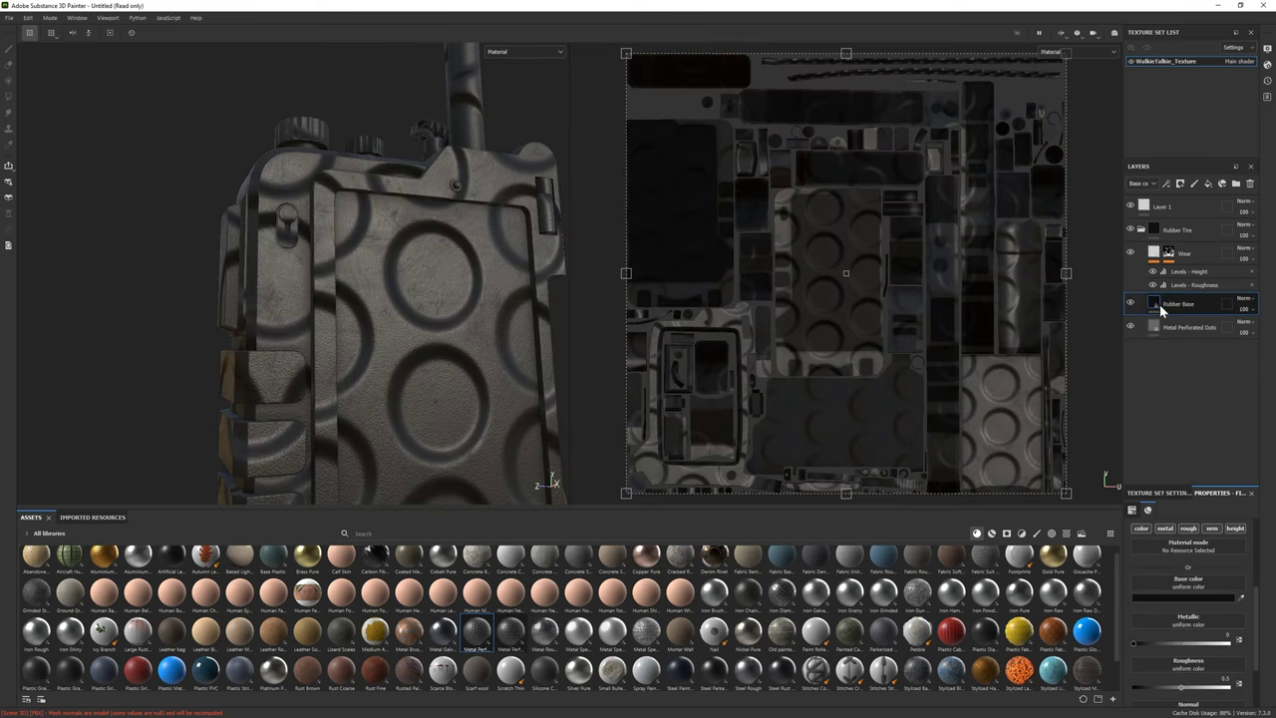
left_click(1187, 325)
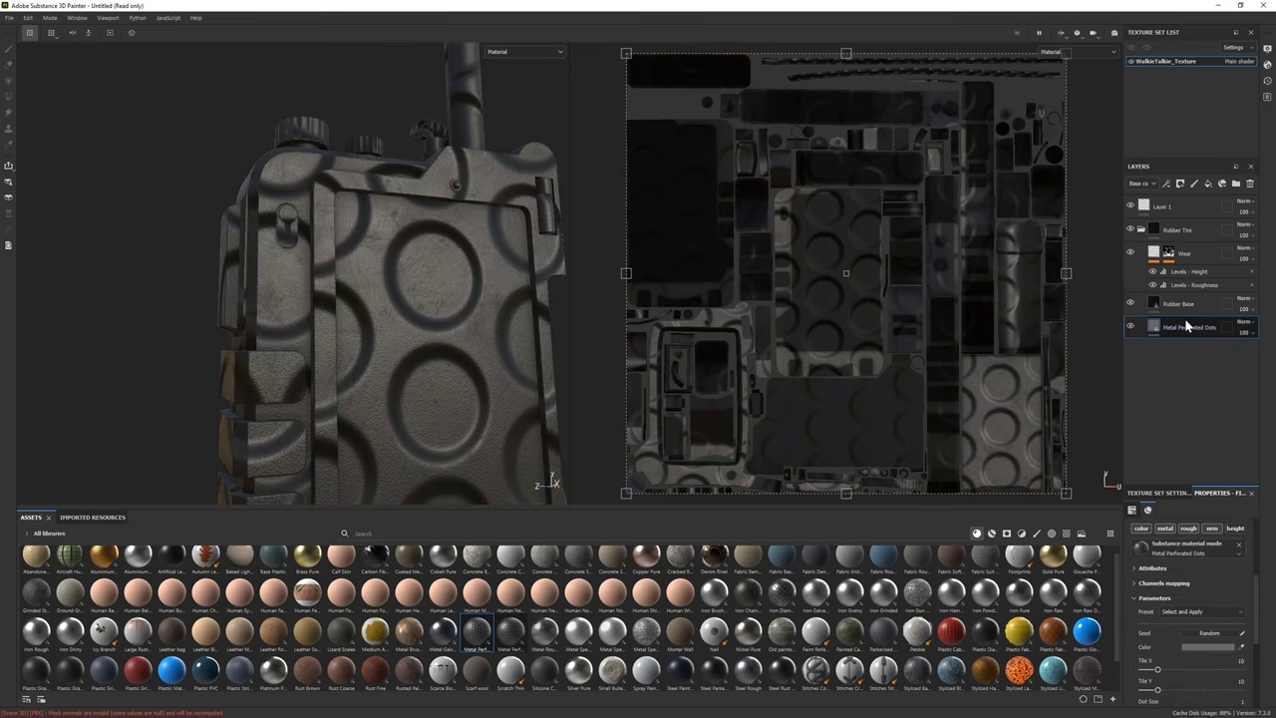
scroll(1176, 638, "down", 2)
scroll(1170, 690, "down", 3)
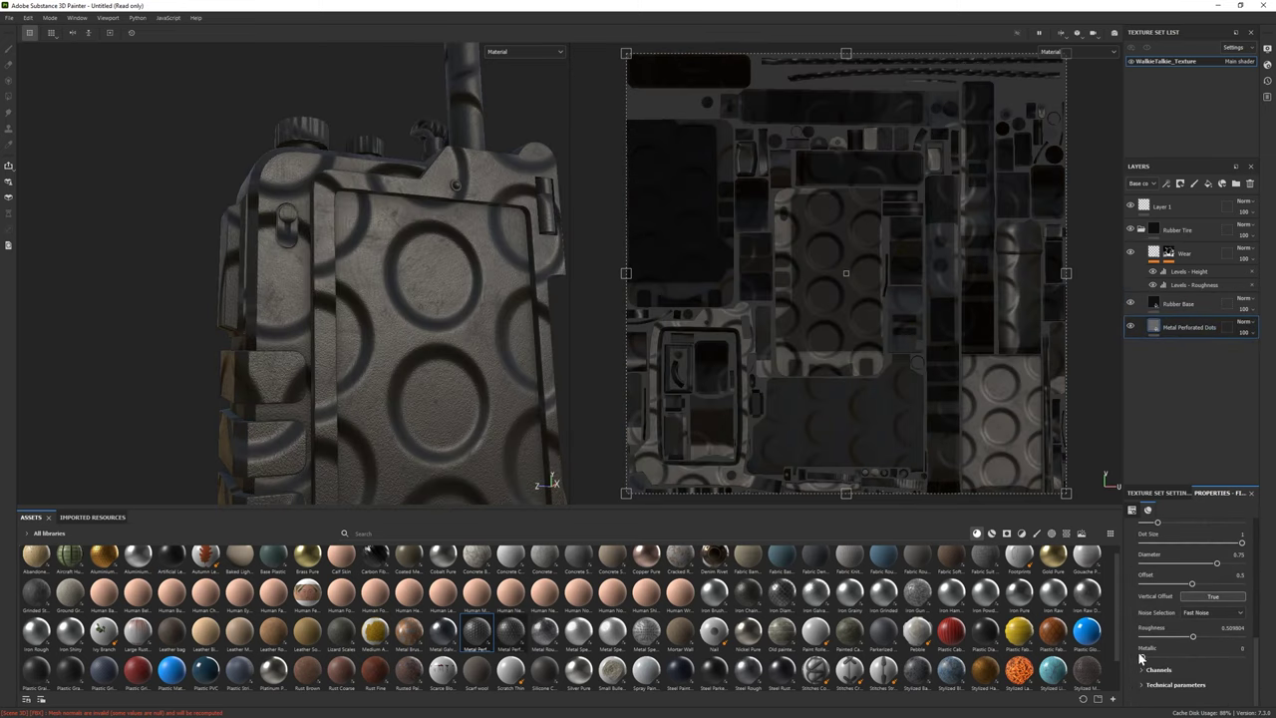
scroll(1169, 588, "up", 1)
scroll(1167, 611, "up", 1)
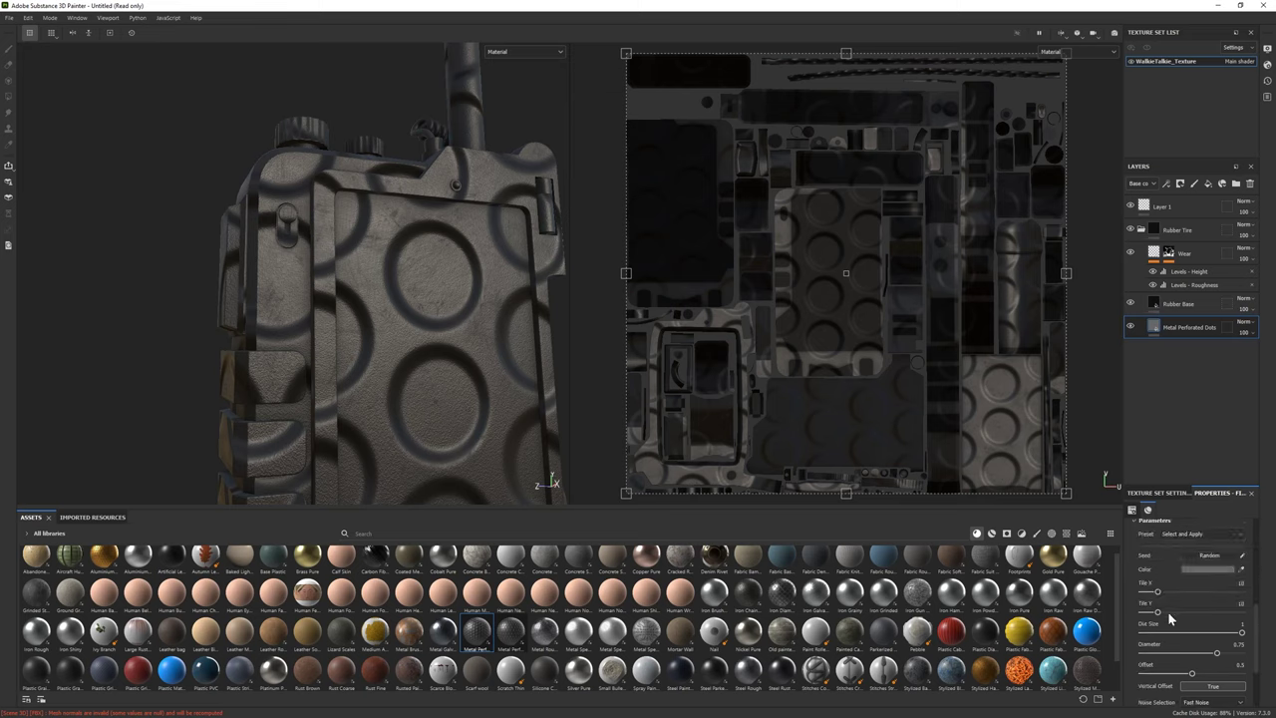
scroll(1170, 608, "up", 2)
scroll(1171, 608, "up", 2)
left_click_drag(1178, 607, 1184, 608)
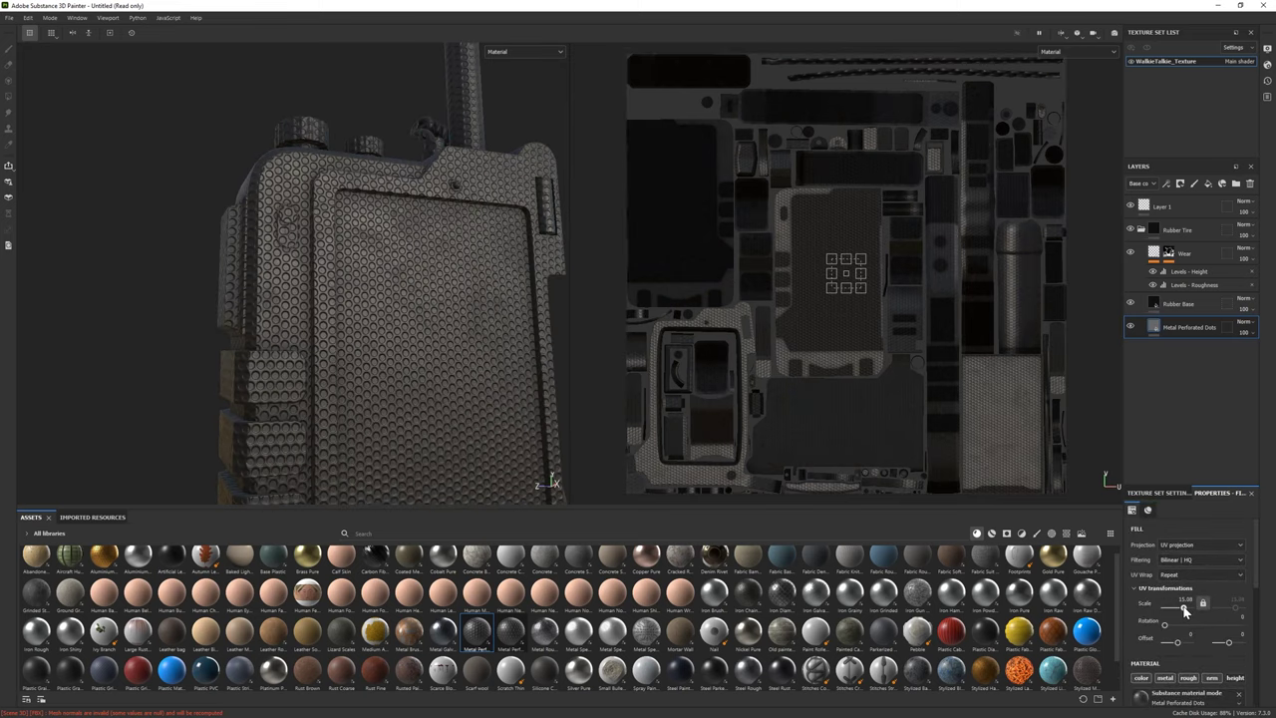
Enlarge the perforation diameter and dot size of the Metal Perforated Dots fill
scroll(1180, 633, "down", 2)
scroll(1178, 659, "down", 2)
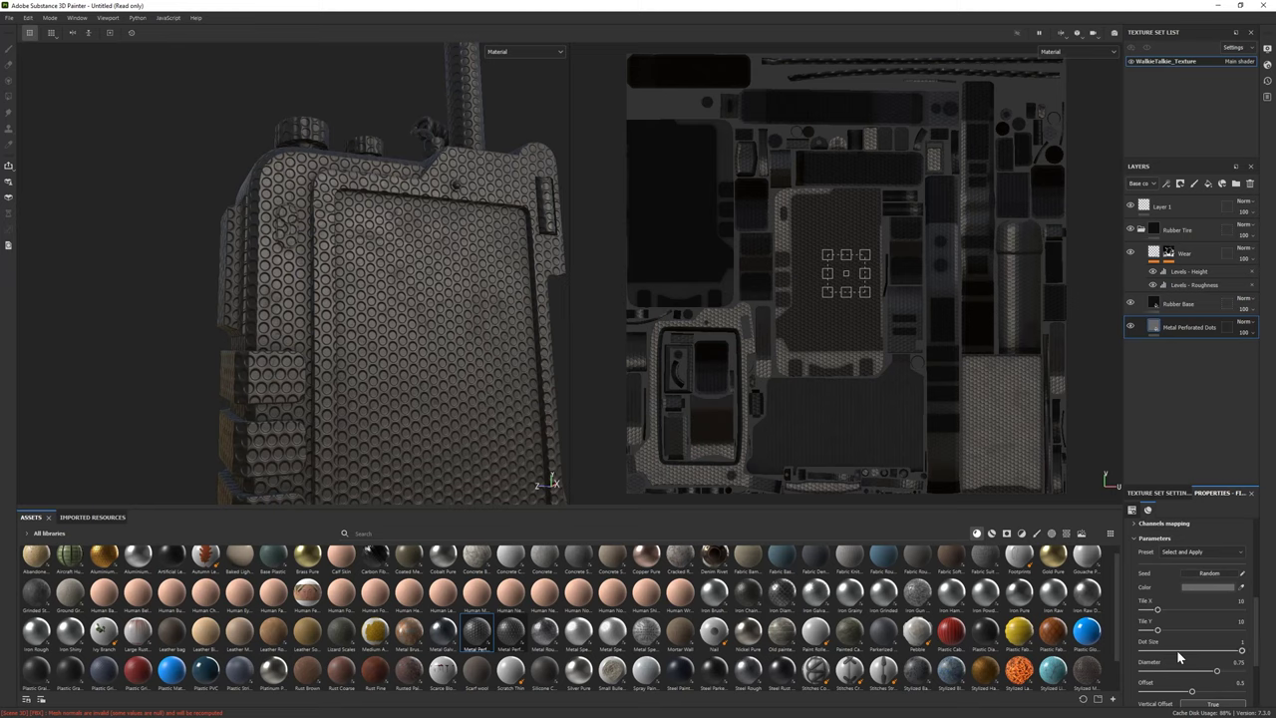
left_click_drag(1192, 650, 1177, 649)
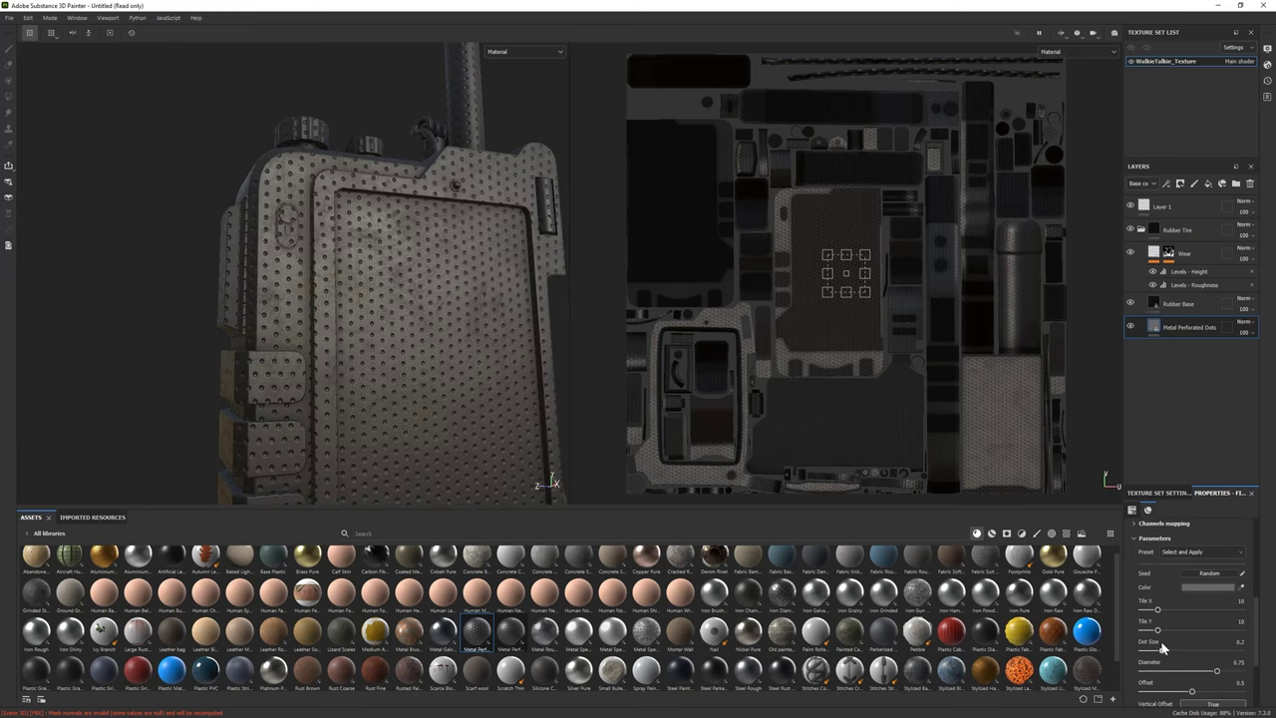
left_click_drag(630, 419, 376, 367, "alt")
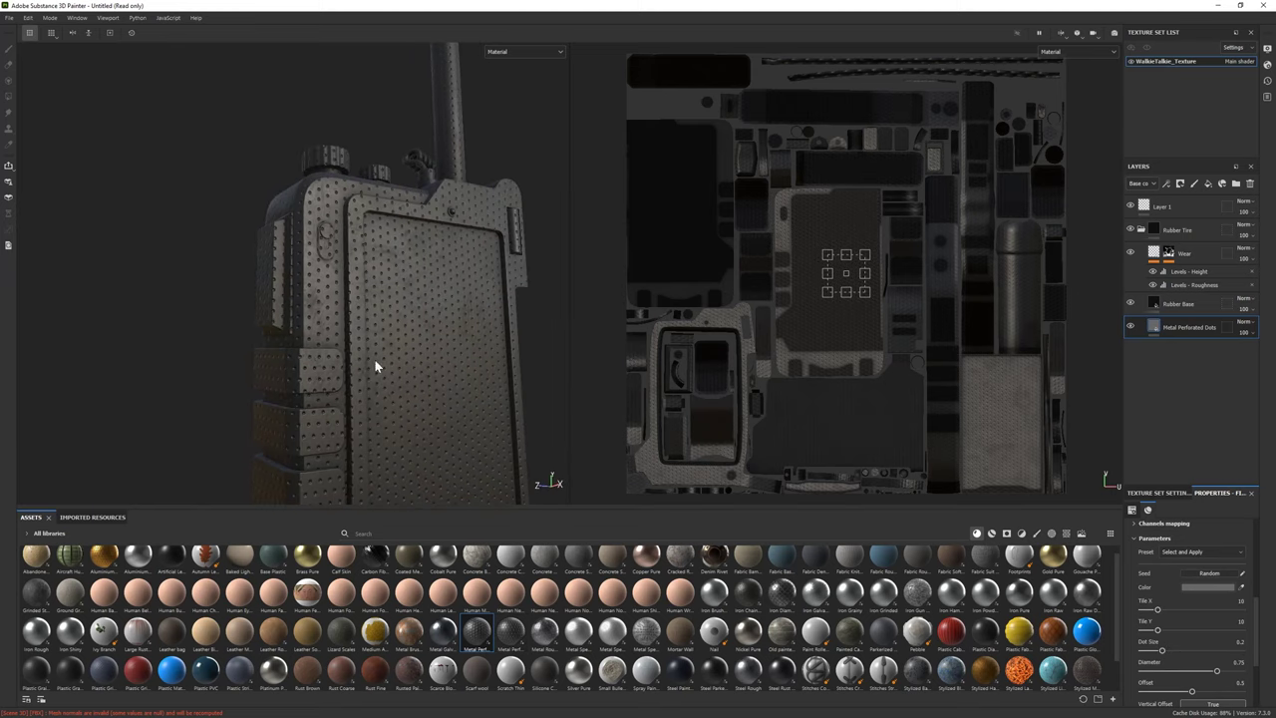
left_click_drag(1218, 672, 1241, 672)
left_click_drag(1161, 650, 1166, 650)
left_click_drag(418, 329, 469, 319, "alt")
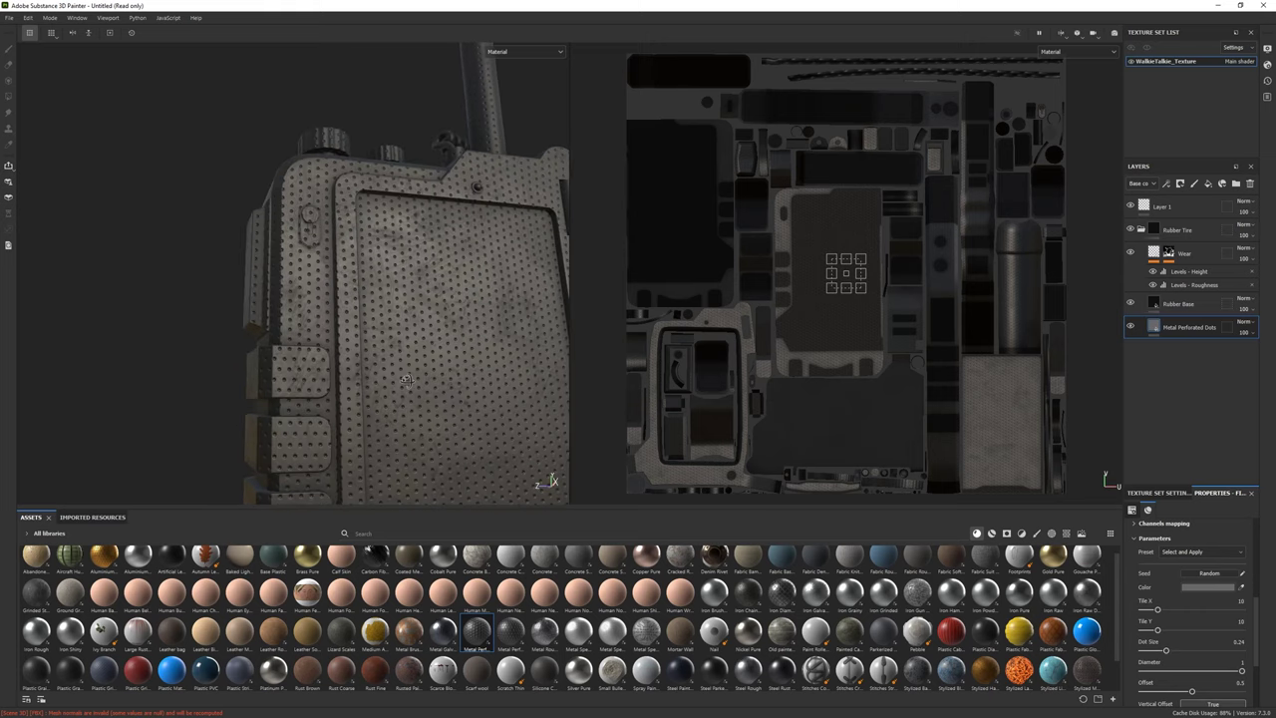
Lower the Rubber Base roughness slightly and check the Levels - Height adjustment
left_click(1174, 303)
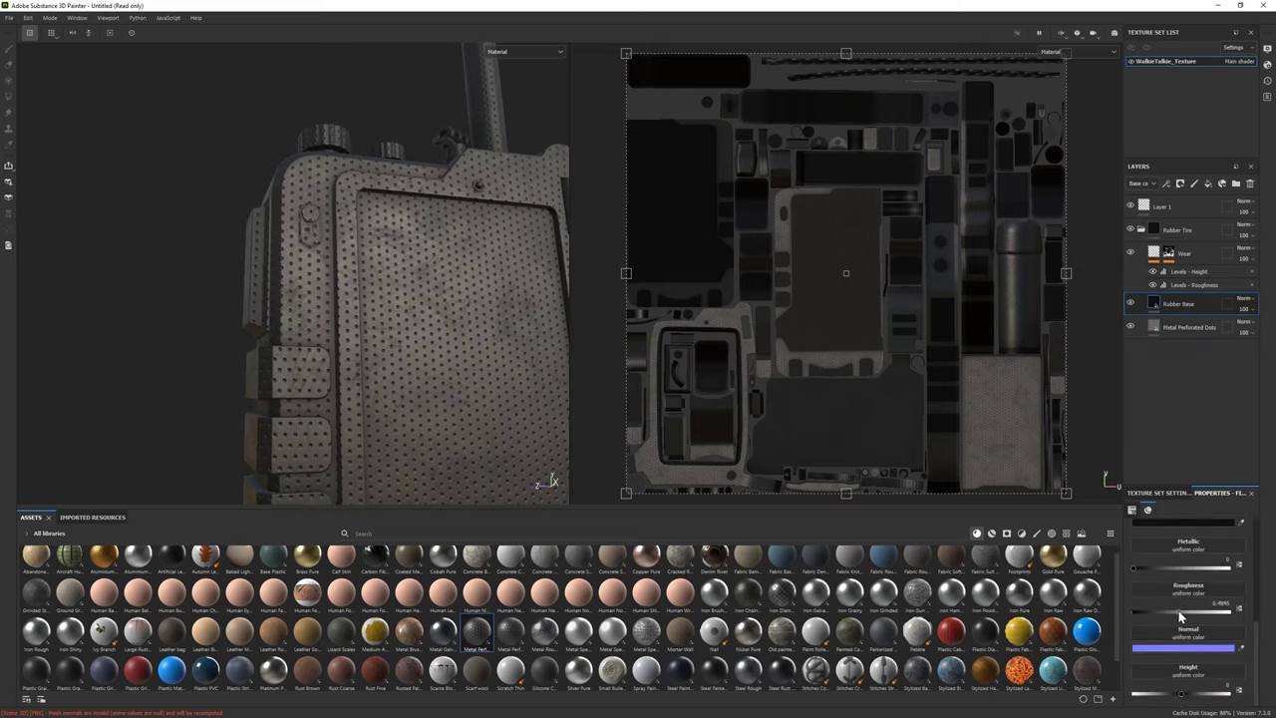
left_click_drag(1179, 612, 1174, 612)
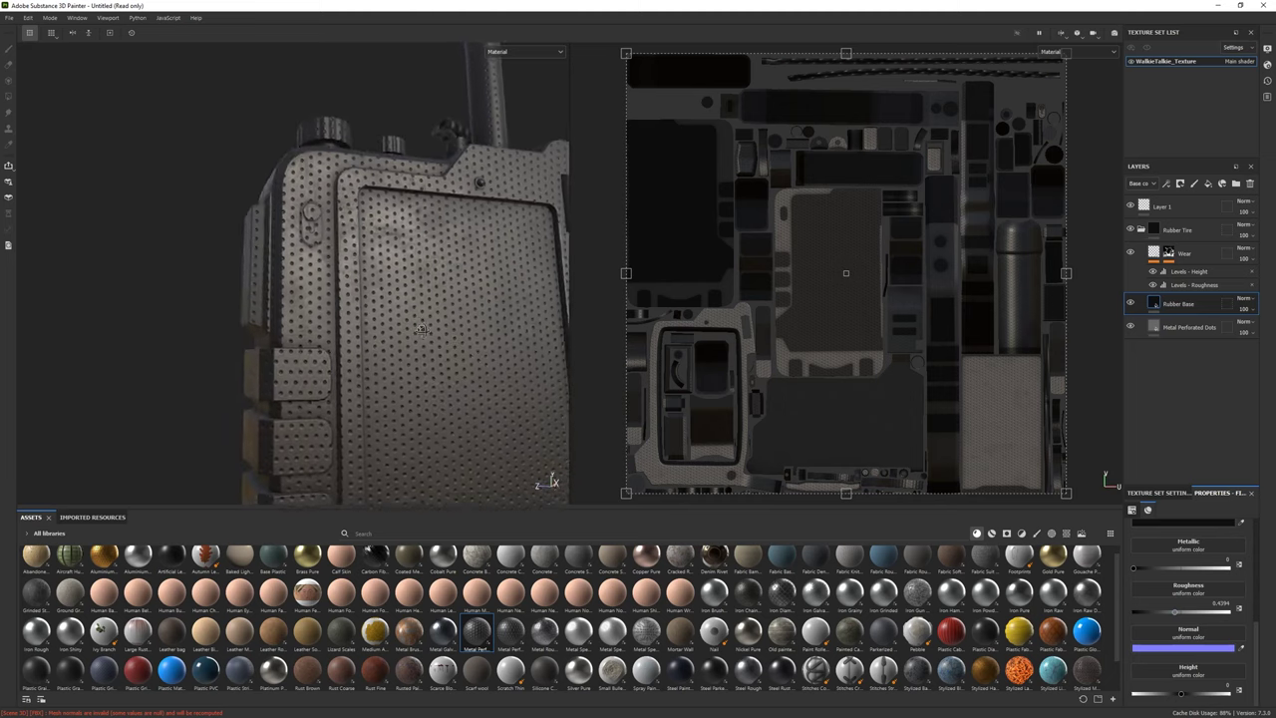
left_click_drag(421, 329, 454, 346, "alt")
left_click(1195, 272)
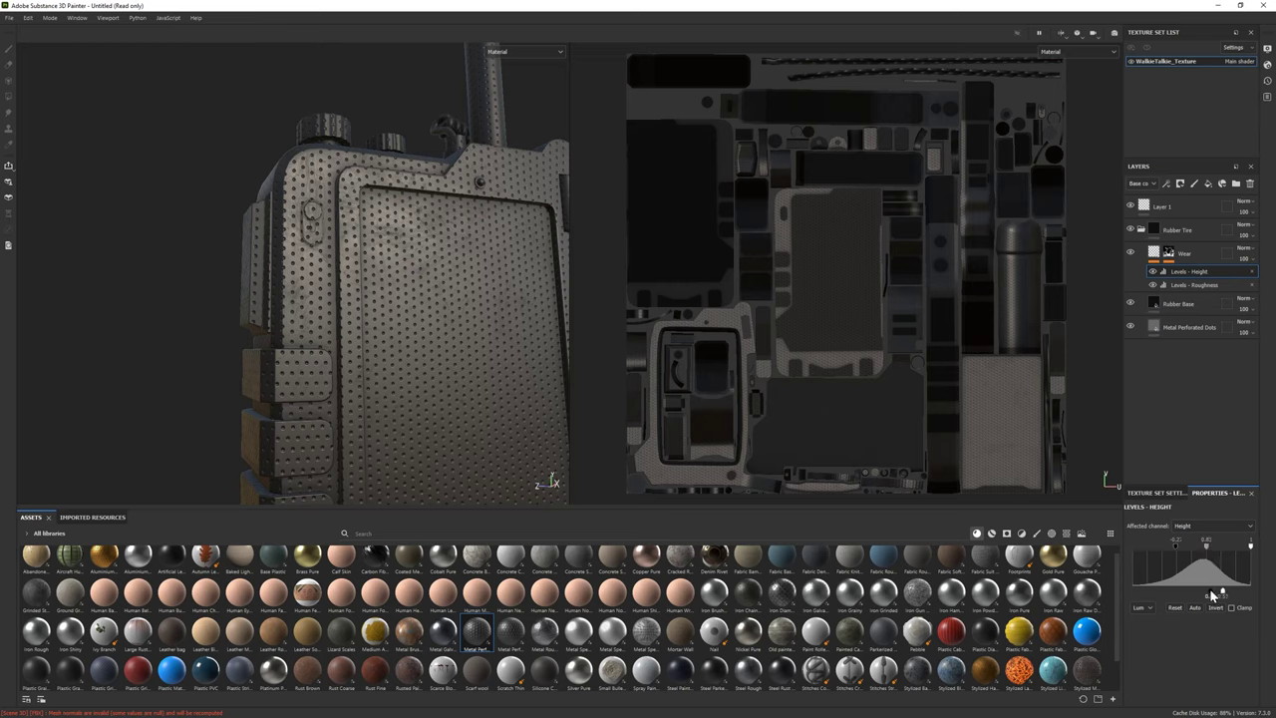
mouse_move(299, 299)
left_mouse_down("alt")
mouse_move(199, 280)
mouse_move(321, 369)
mouse_move(326, 353)
mouse_move(399, 349)
left_mouse_up("alt")
Make the perforated dots coarser, with Vertical Offset on and Anisotropy noise
left_click(1189, 327)
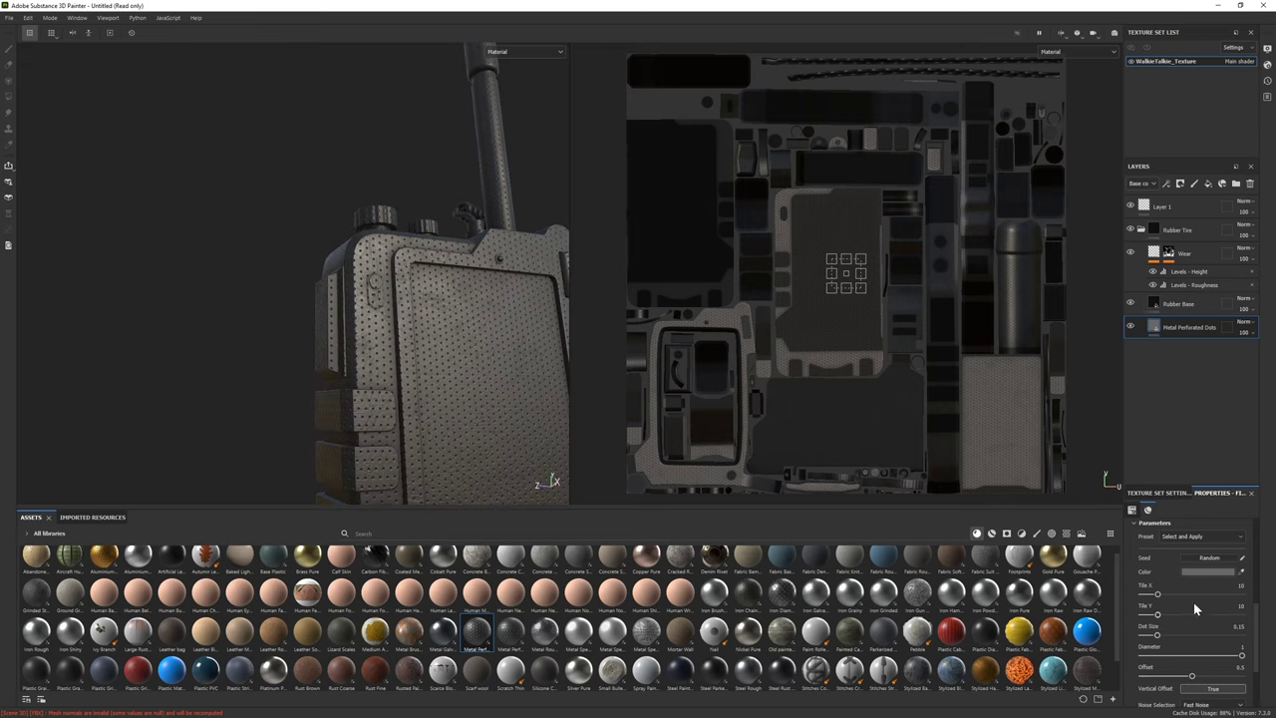
scroll(1193, 602, "up", 5)
left_click_drag(1168, 548, 1182, 556)
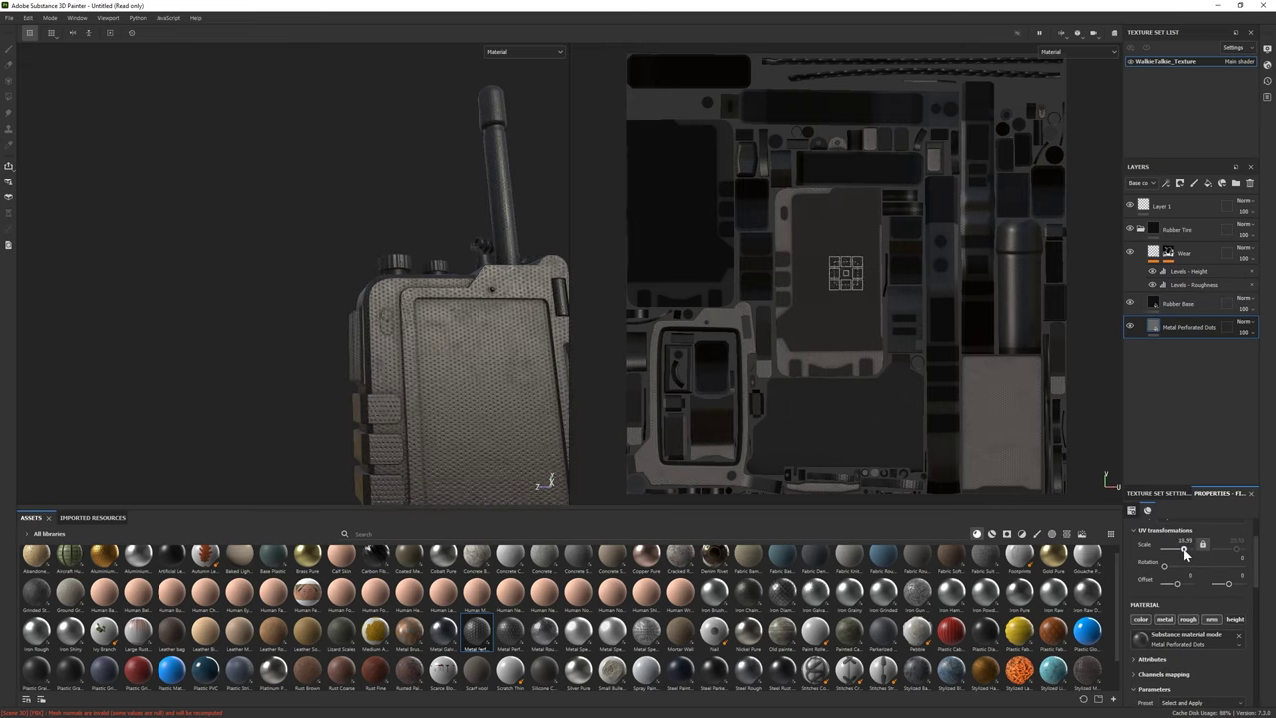
mouse_move(479, 399)
left_mouse_down("alt")
mouse_move(534, 402)
mouse_move(393, 361)
left_mouse_up("alt")
scroll(1184, 676, "down", 2)
scroll(1184, 637, "down", 2)
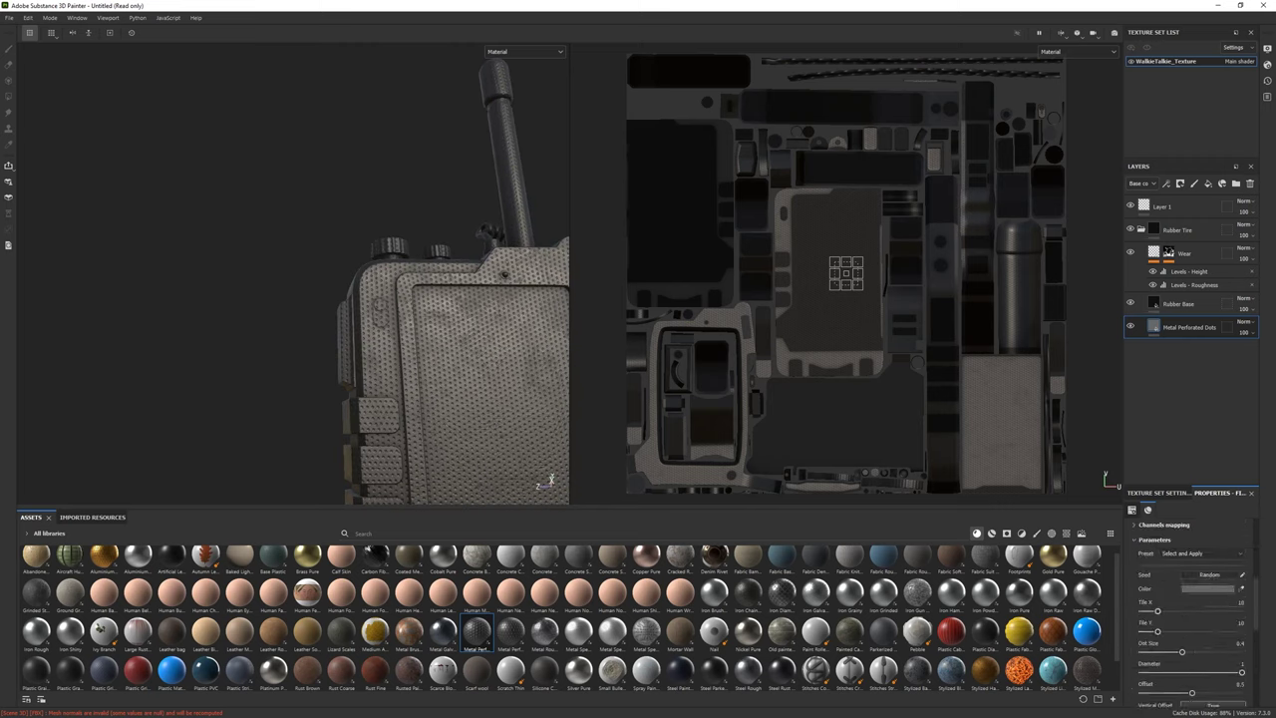
scroll(1212, 601, "down", 2)
scroll(1193, 635, "down", 2)
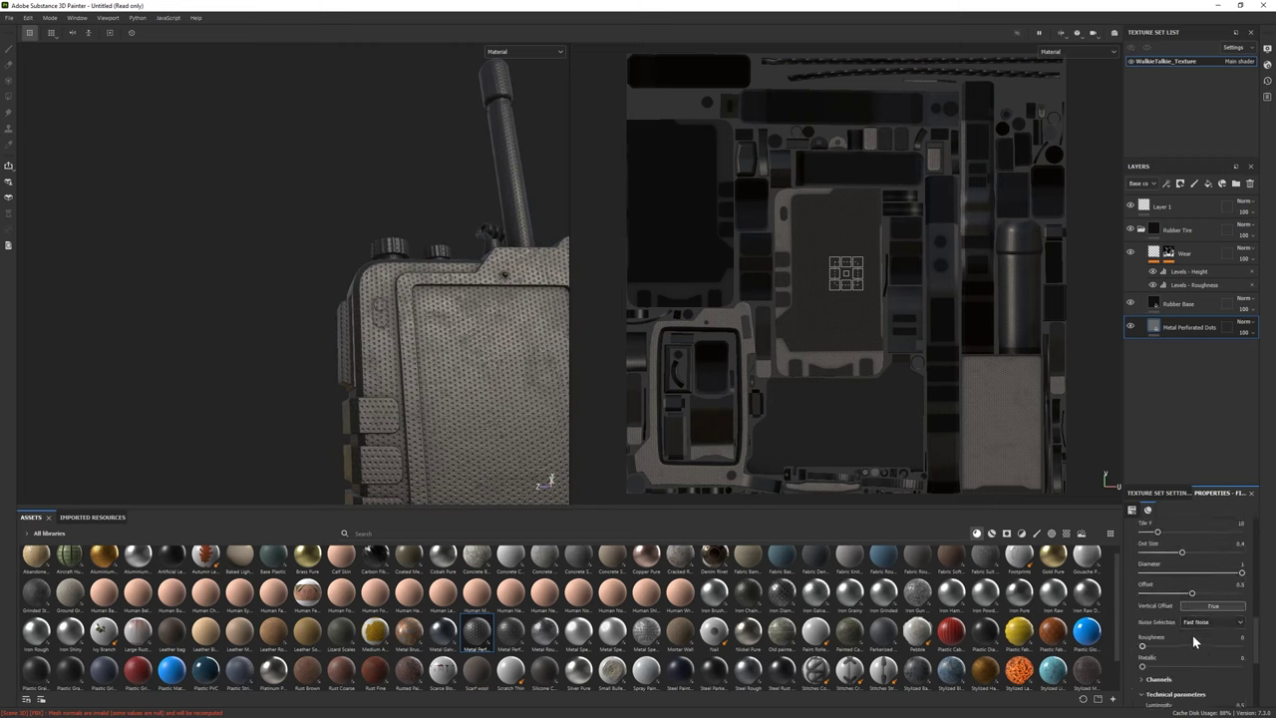
left_click(1212, 610)
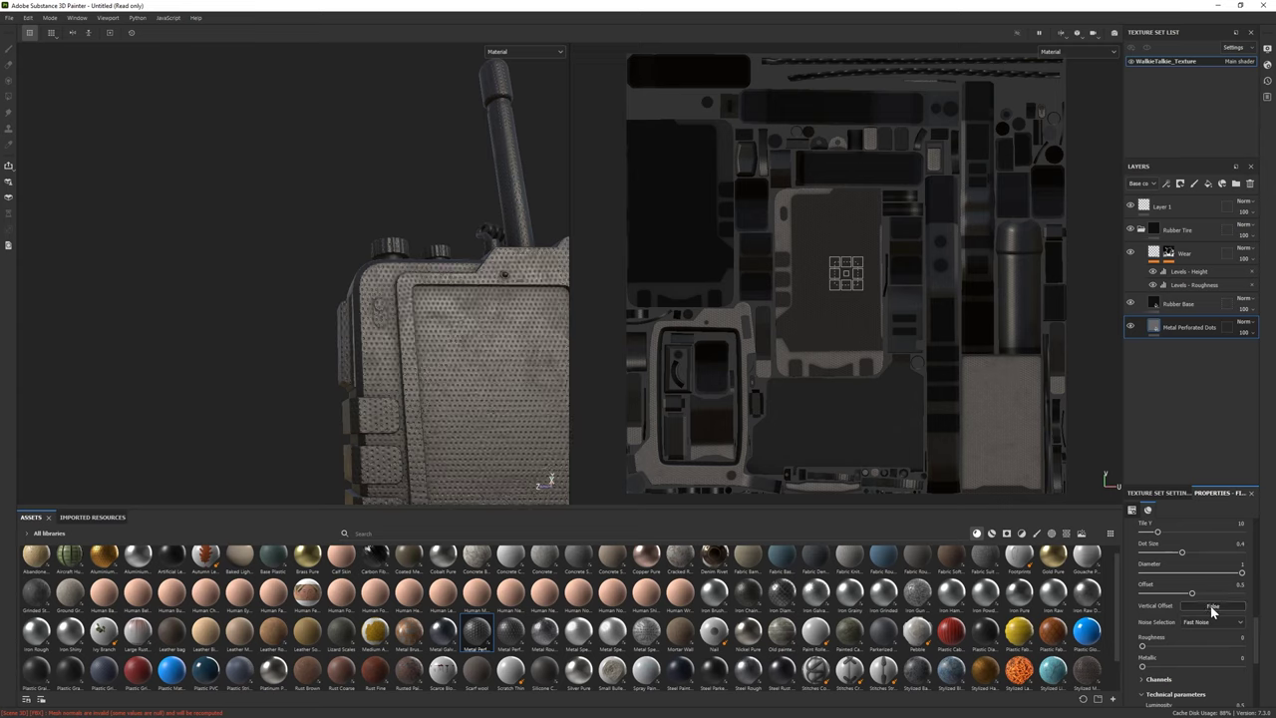
left_click(1209, 621)
left_click(1199, 643)
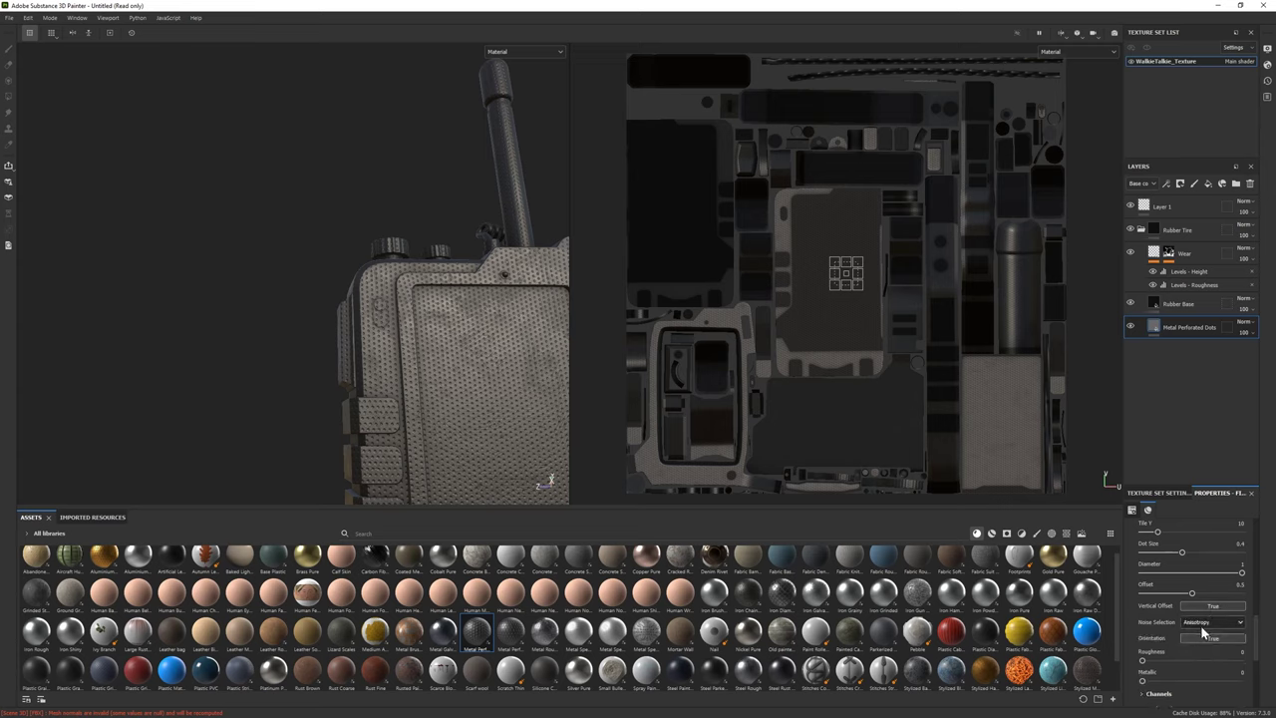
Select the Rubber Tire folder's mask and try polygon fill before returning to the brush
scroll(1200, 634, "down", 2)
scroll(1195, 644, "down", 2)
scroll(1189, 658, "down", 2)
scroll(1184, 672, "down", 2)
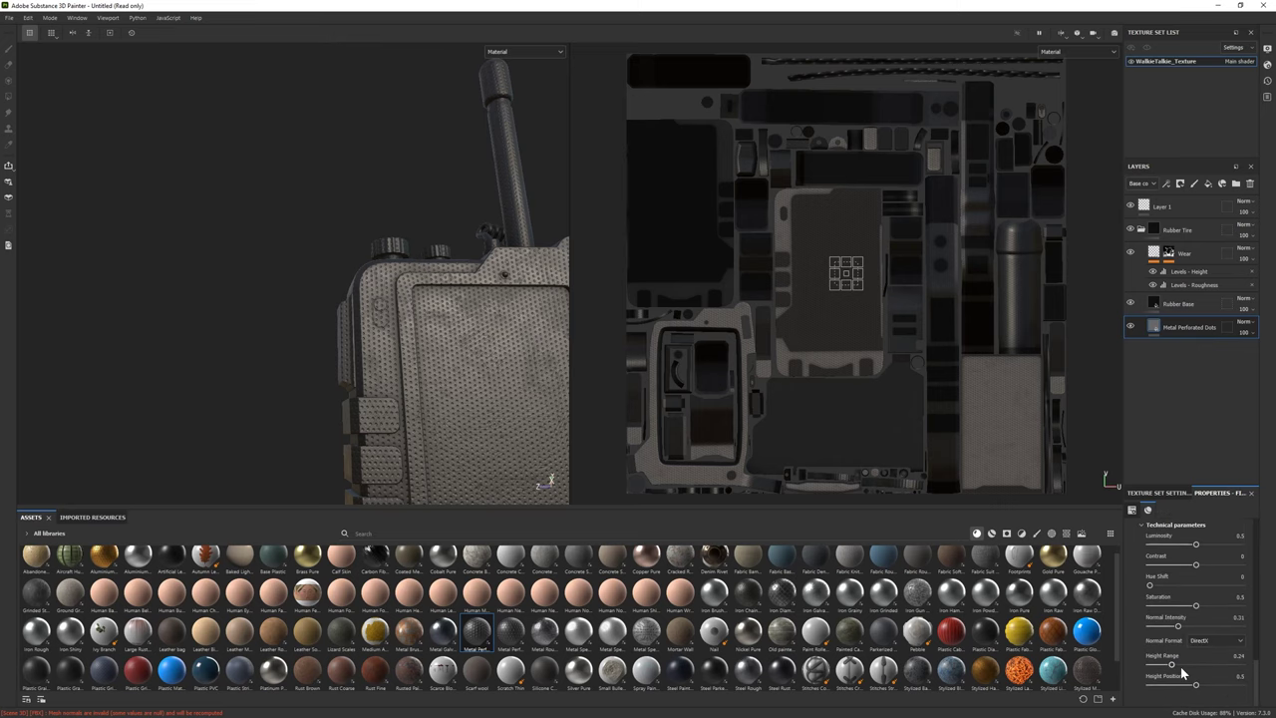
right_click(1181, 229)
left_click(1196, 289)
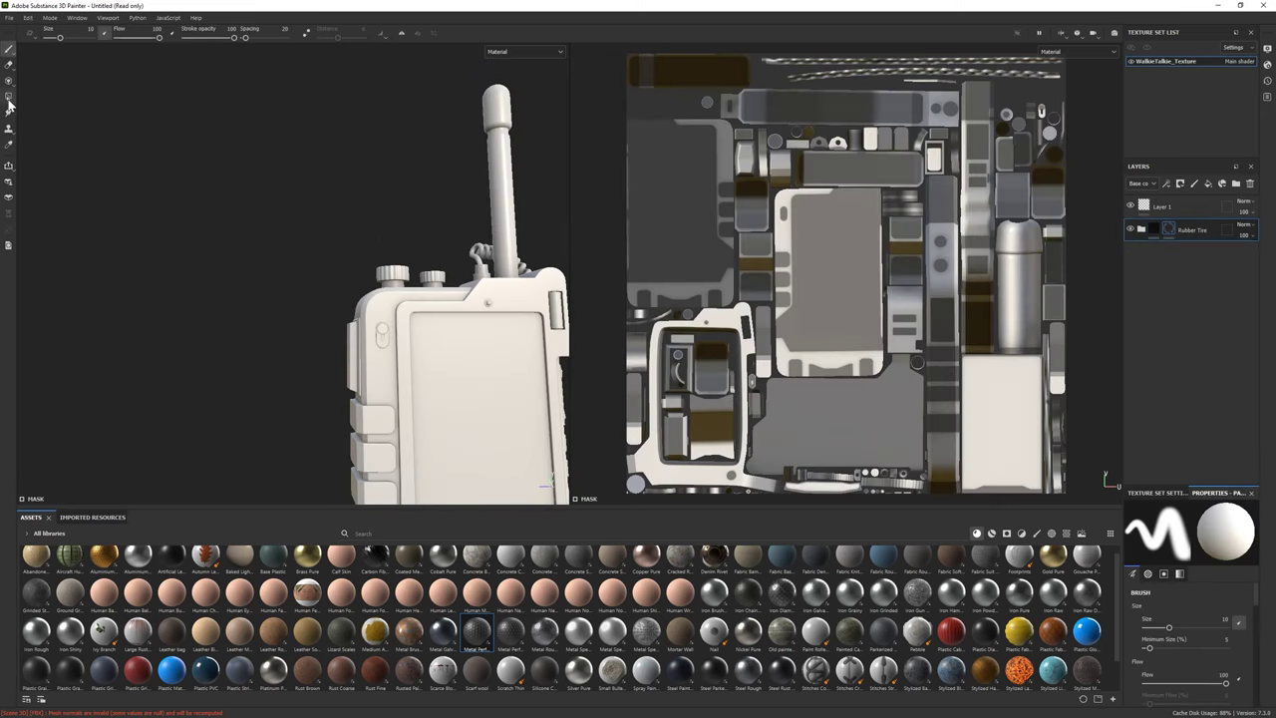
left_click(9, 99)
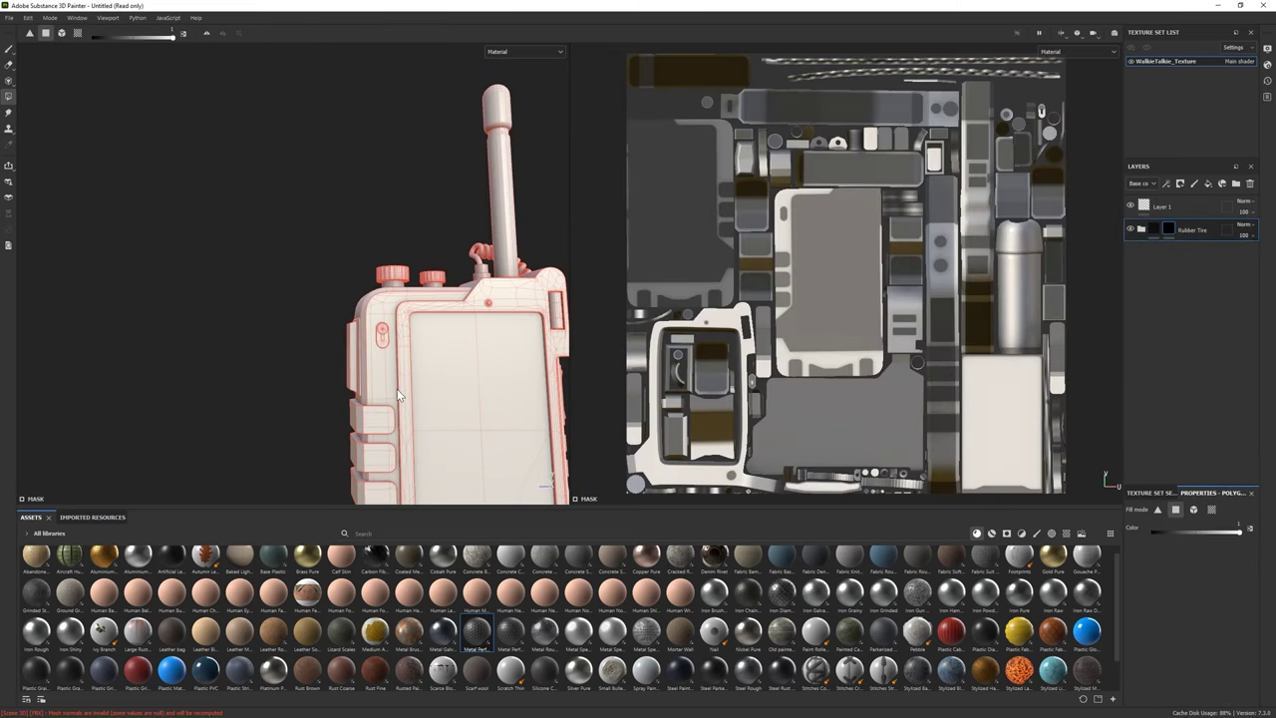
left_click(10, 50)
left_click_drag(429, 299, 498, 299, "alt")
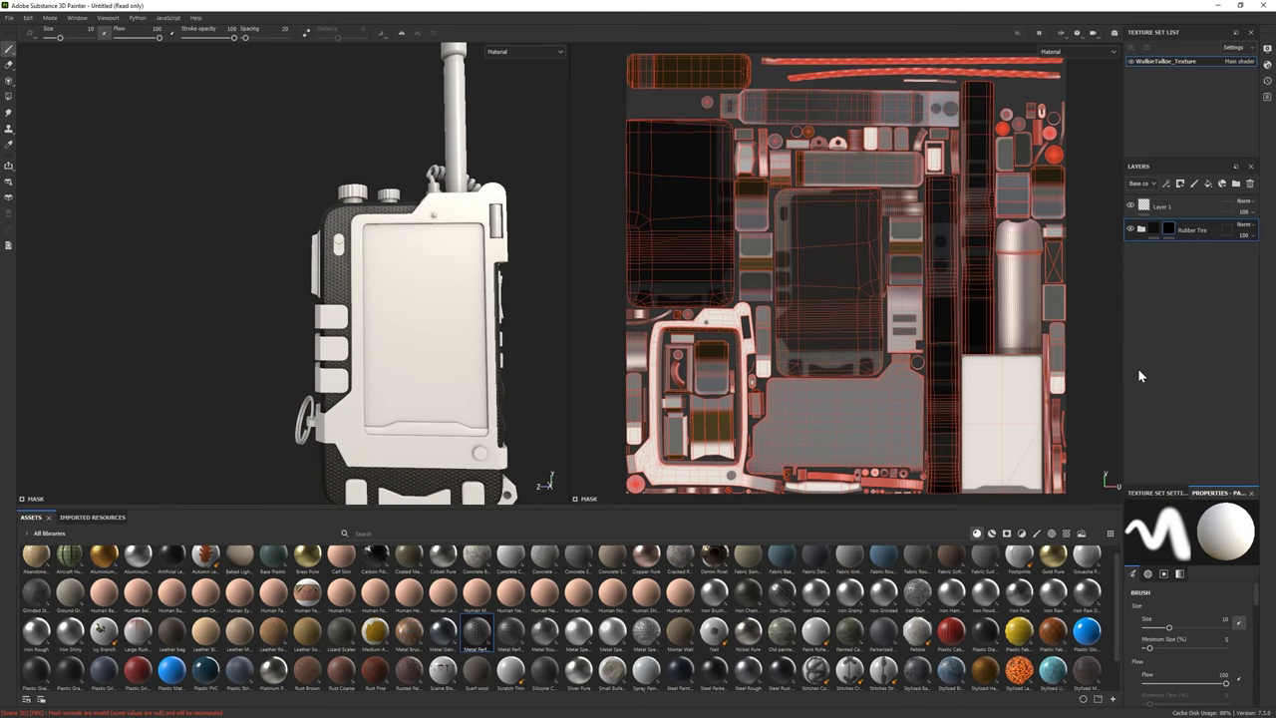
Set the Metal Perforated Dots UV scale to 17
left_click(1142, 229)
left_click(1188, 327)
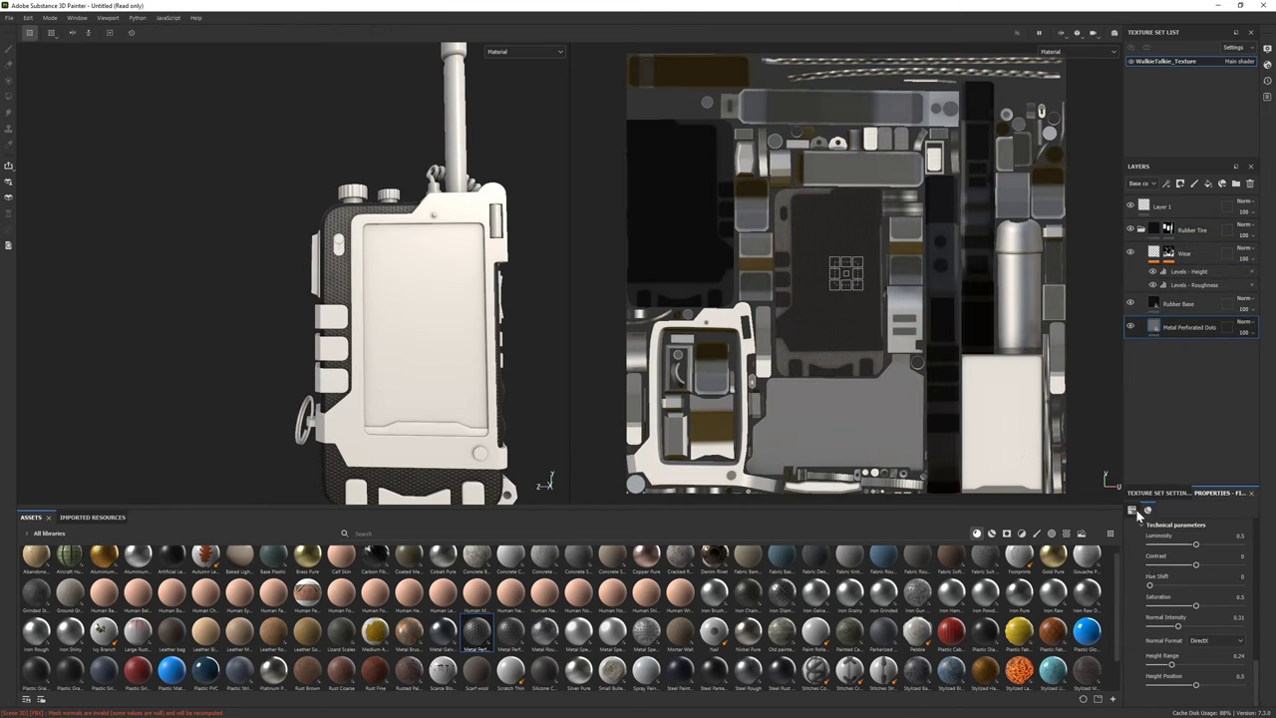
scroll(1157, 569, "up", 5)
type("17")
key("Return")
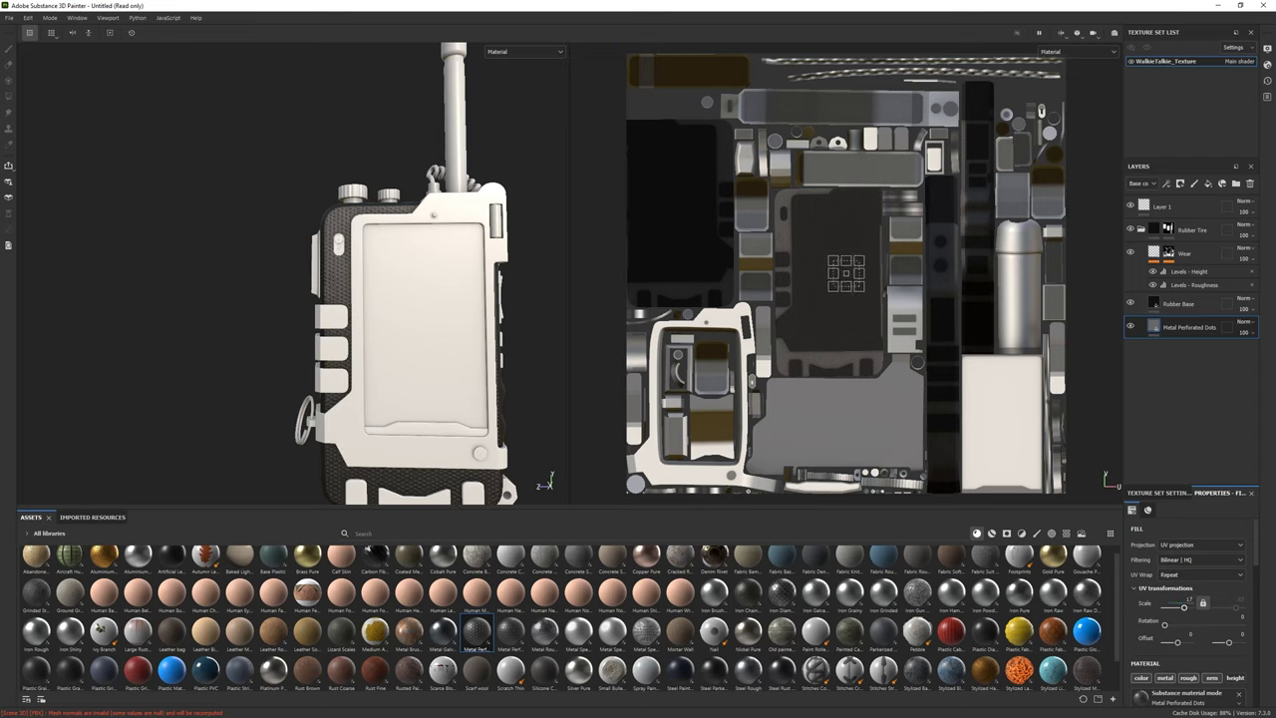
left_click_drag(455, 377, 404, 368, "alt")
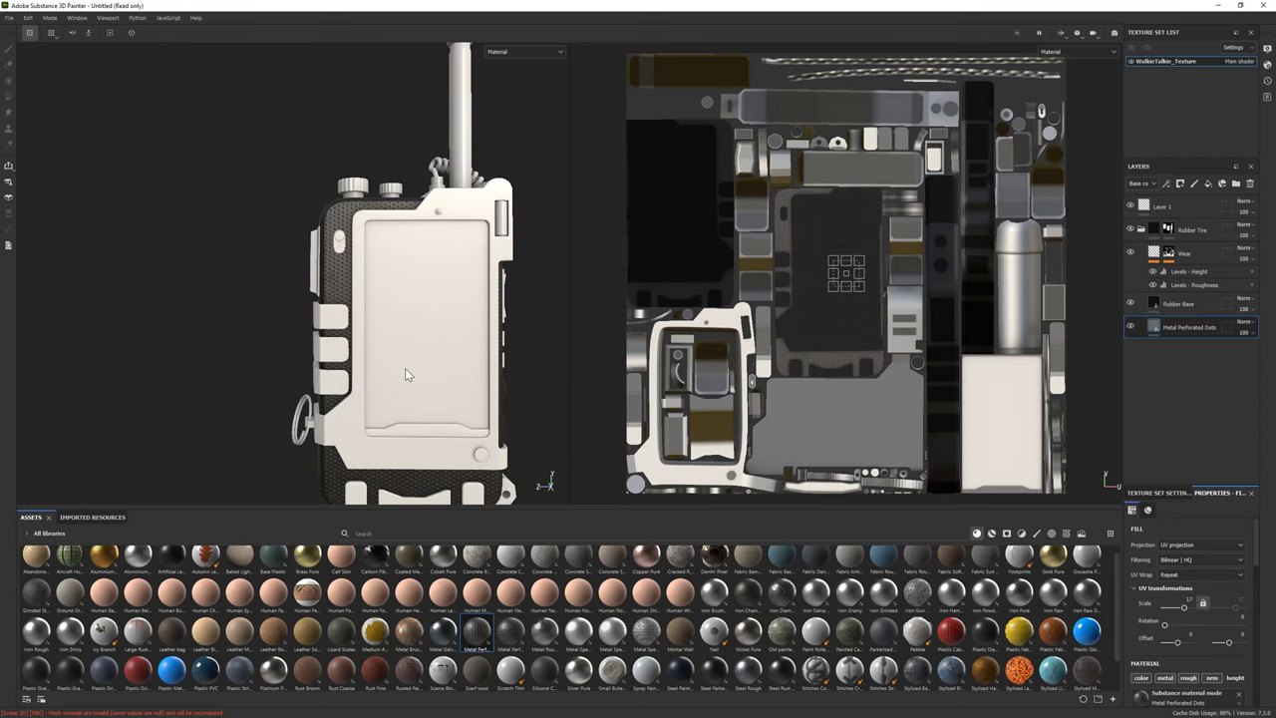
Lighten the Rubber Base colour to 1C1C1C
left_click(1181, 303)
left_click(1210, 650)
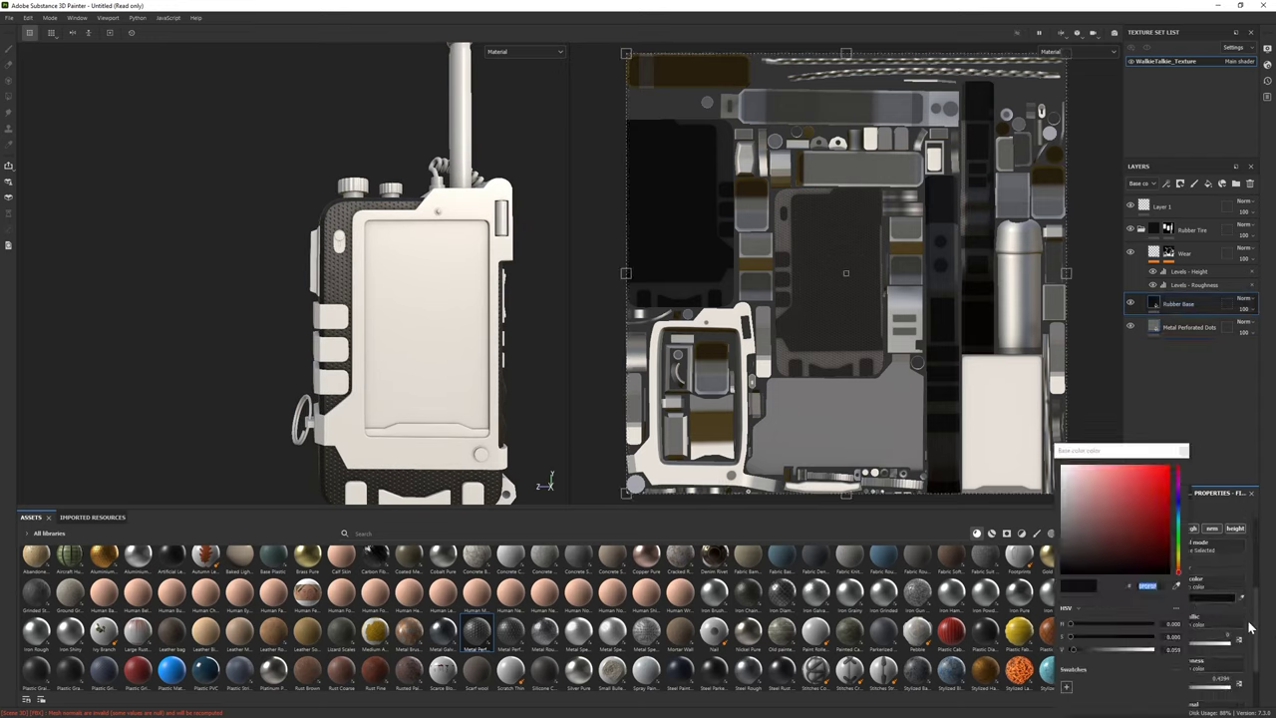
left_click_drag(1063, 571, 1061, 556)
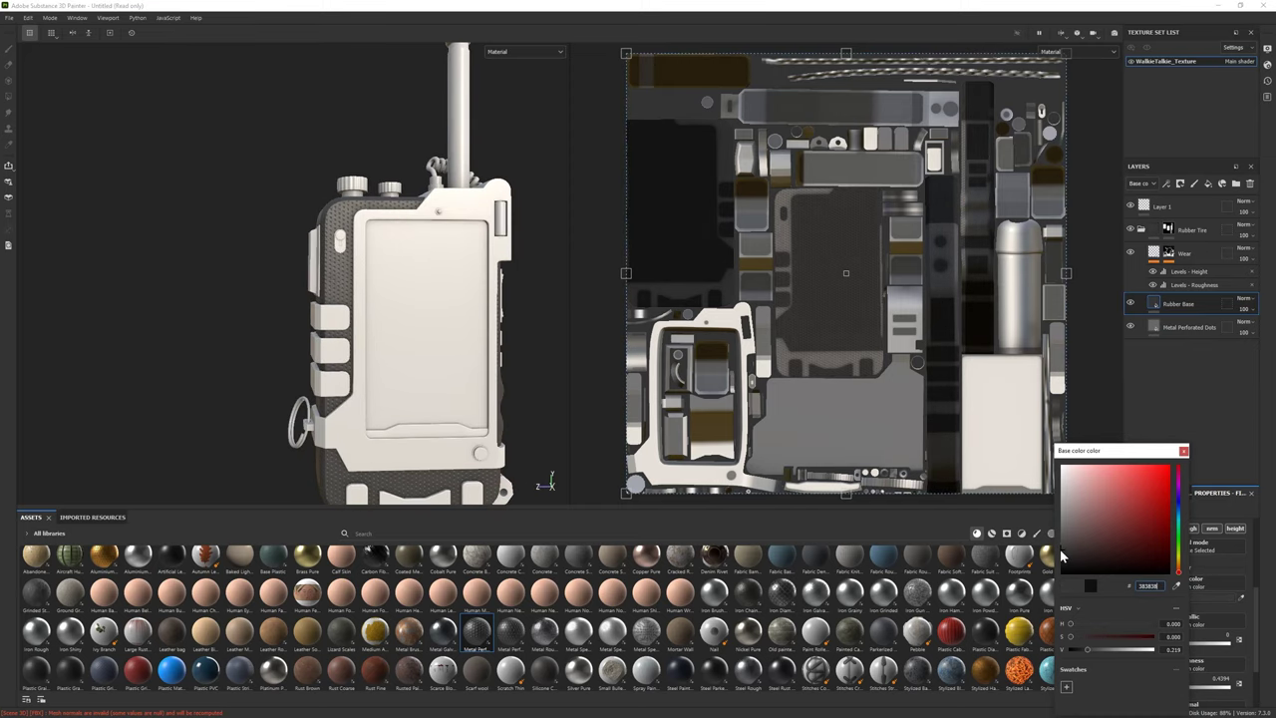
Raise the low point of the Wear Levels - Roughness and frame the whole walkie-talkie
left_click(1196, 285)
left_click_drag(492, 349, 487, 379, "alt")
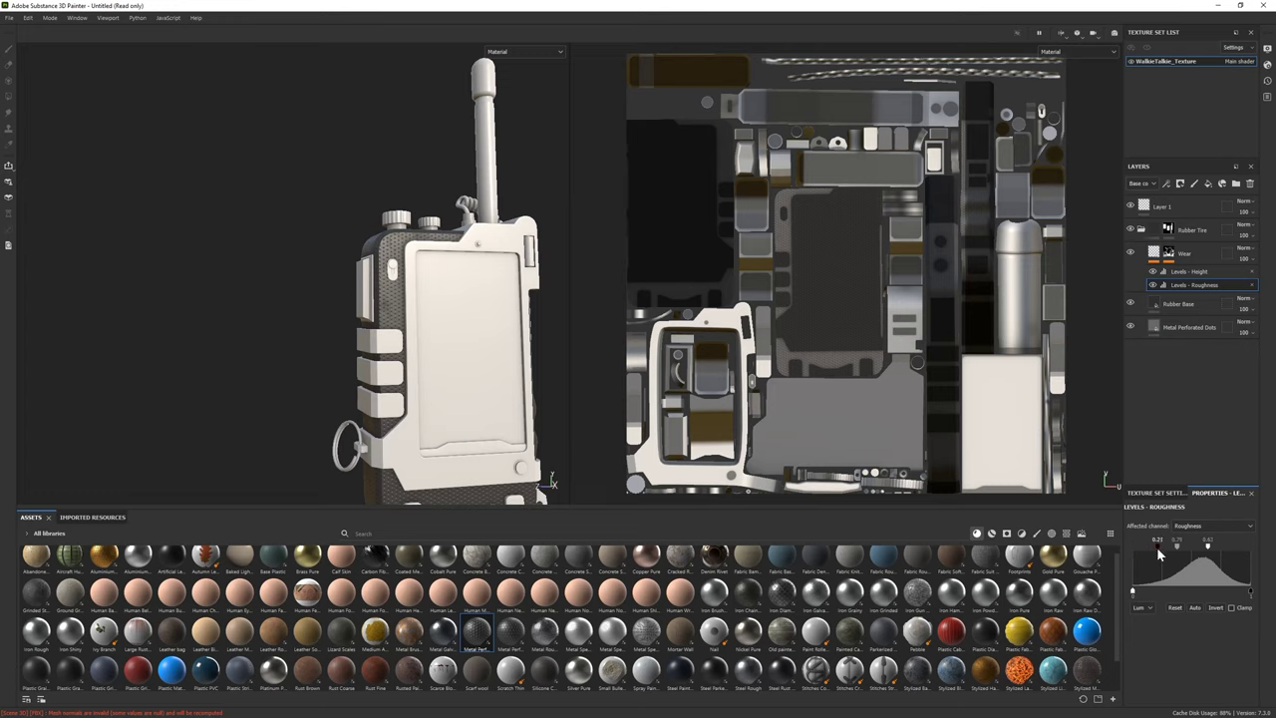
scroll(265, 342, "up", 3)
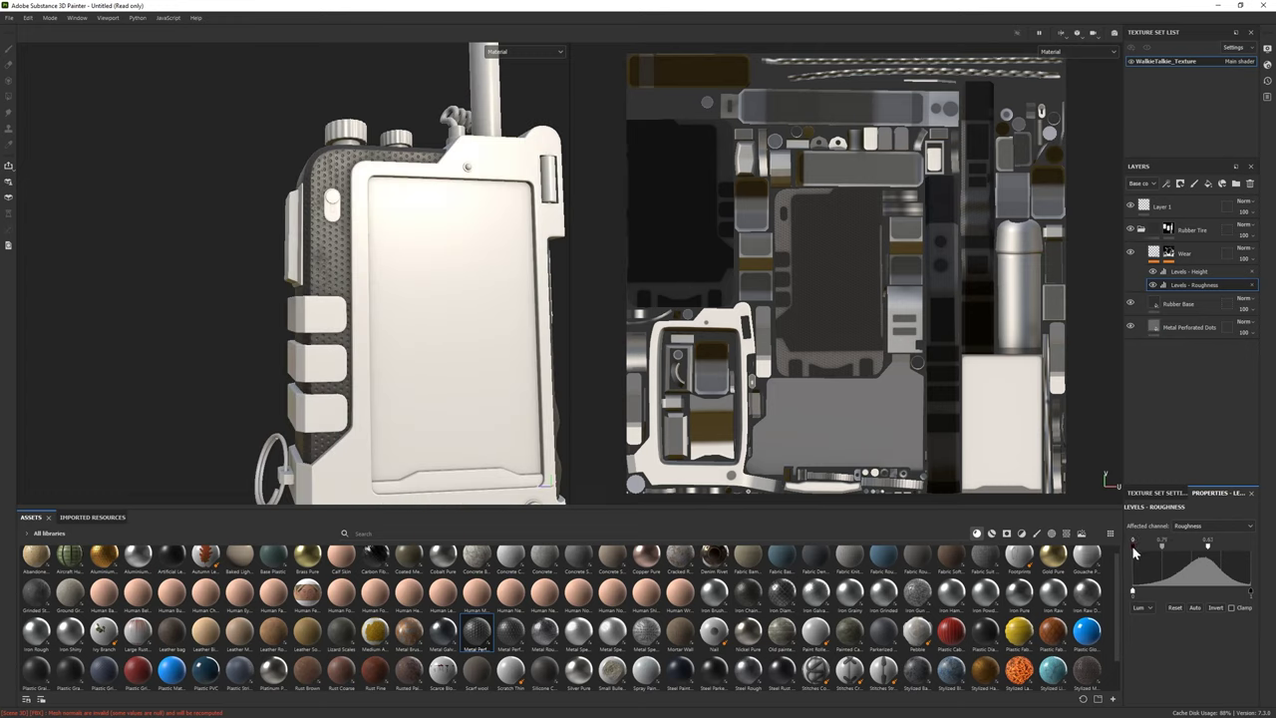
left_click_drag(1133, 596, 1201, 595)
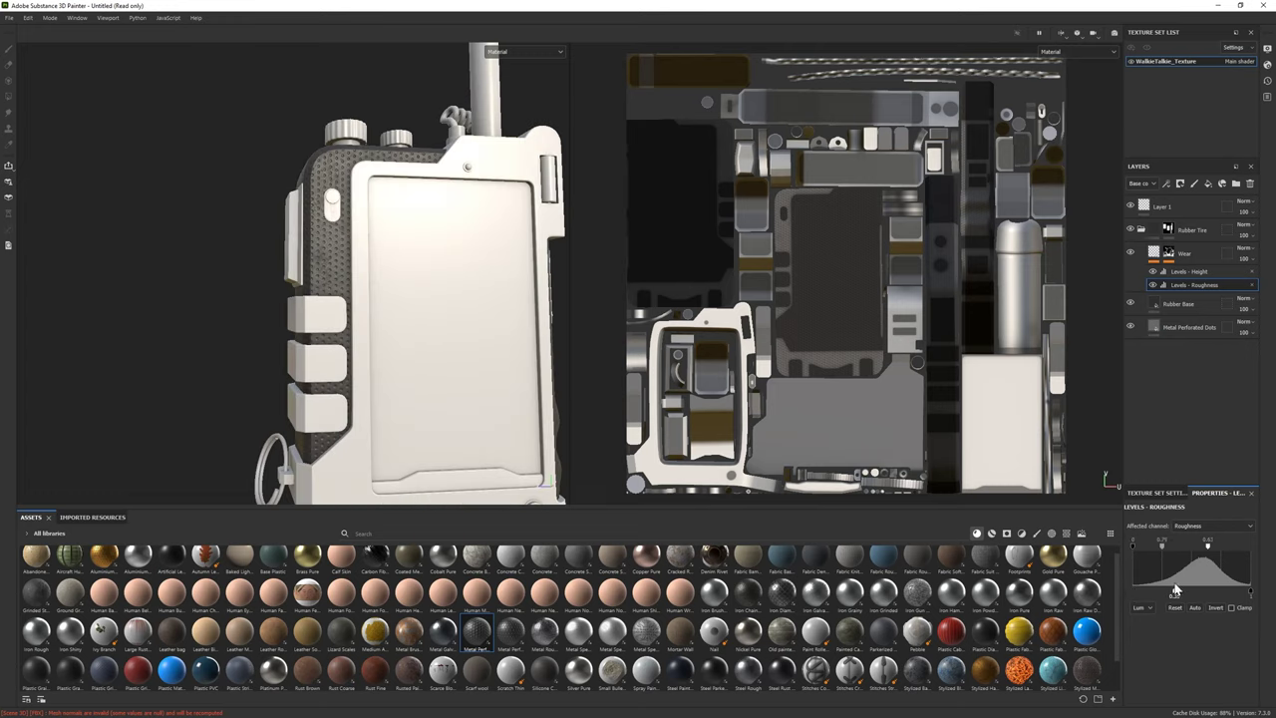
key("f")
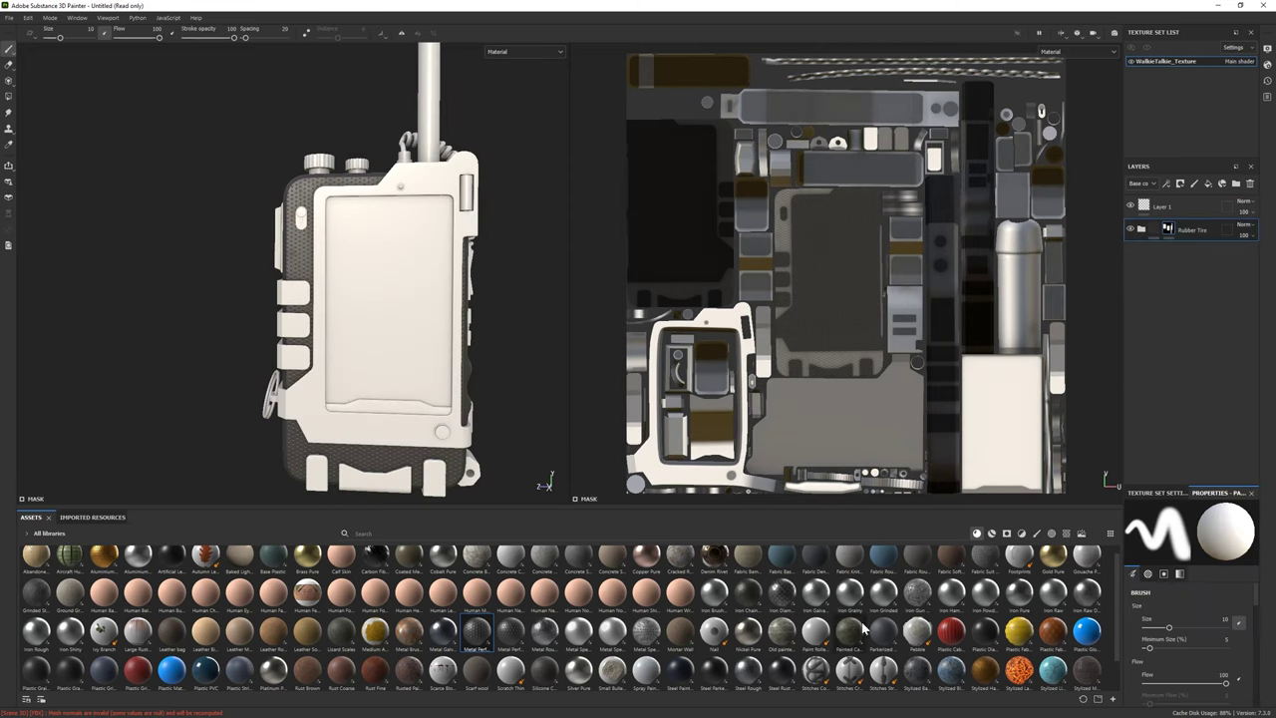
Apply Plastic Rough Scratched to the radio and inspect its Border Wear mask and Bevel settings
left_click_drag(541, 638, 1183, 261)
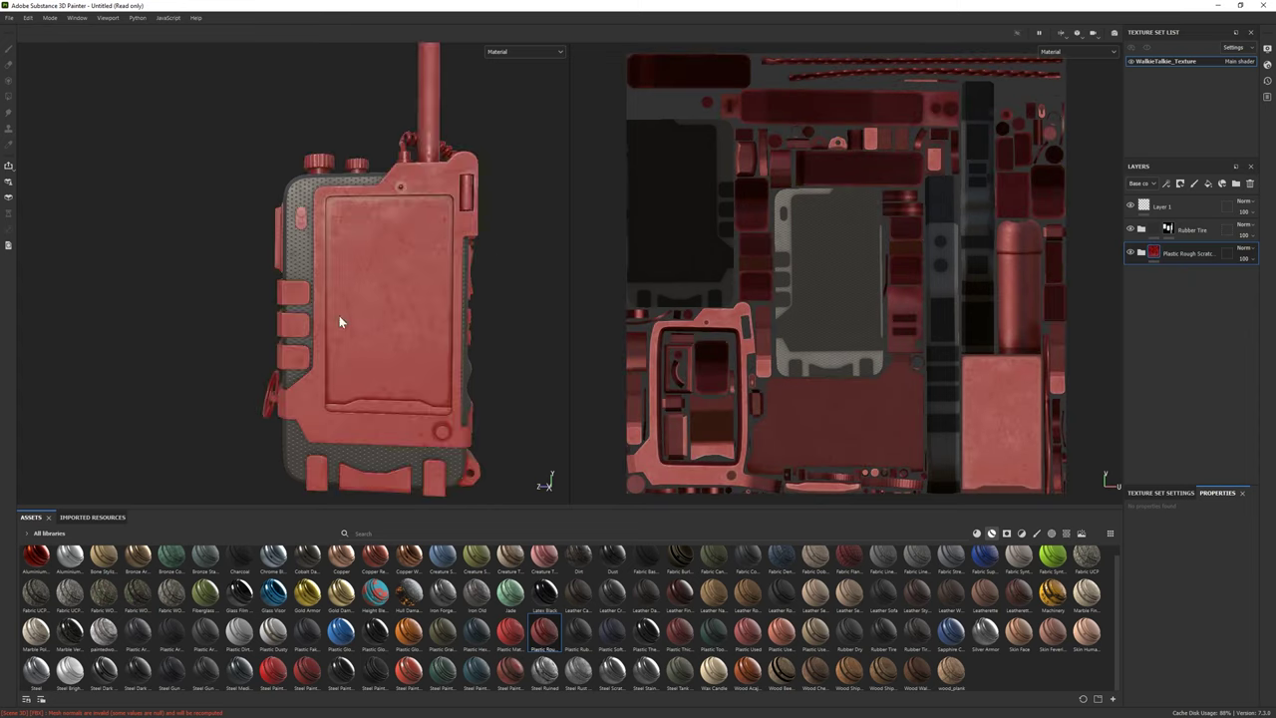
mouse_move(339, 315)
left_mouse_down("alt")
mouse_move(318, 311)
mouse_move(379, 311)
left_mouse_up("alt")
left_click(1142, 253)
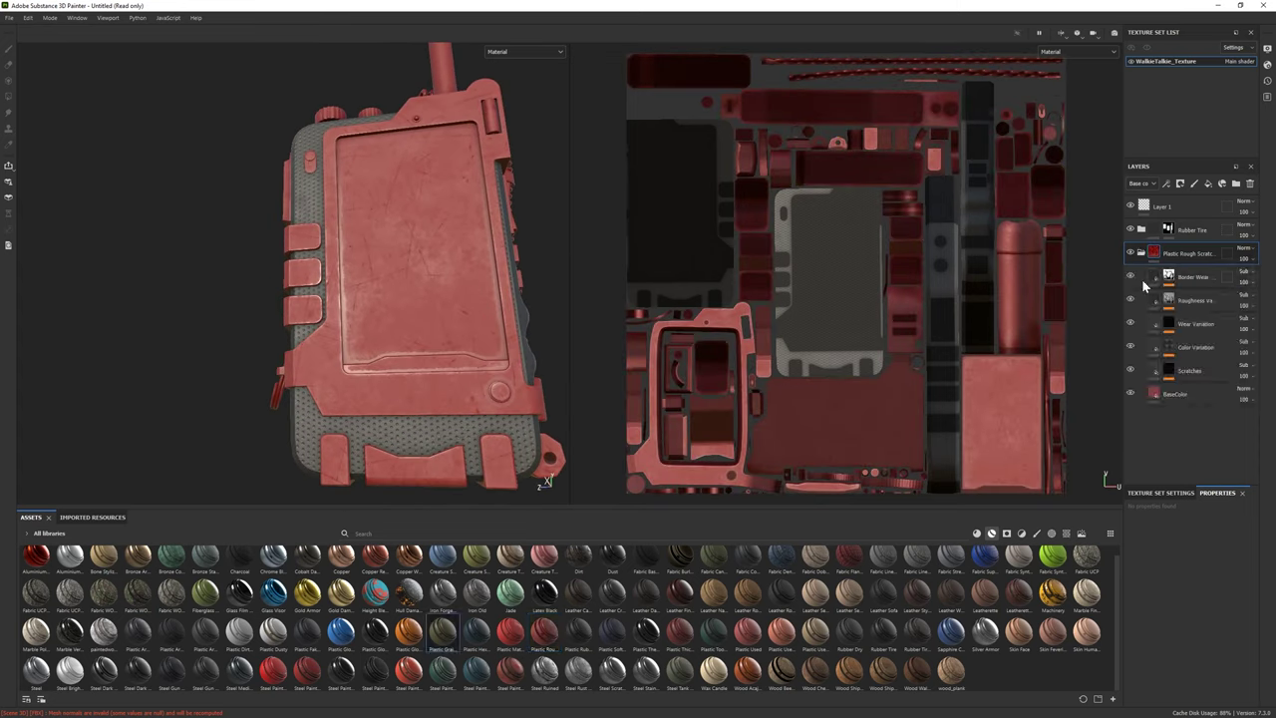
left_click_drag(379, 358, 339, 357, "alt")
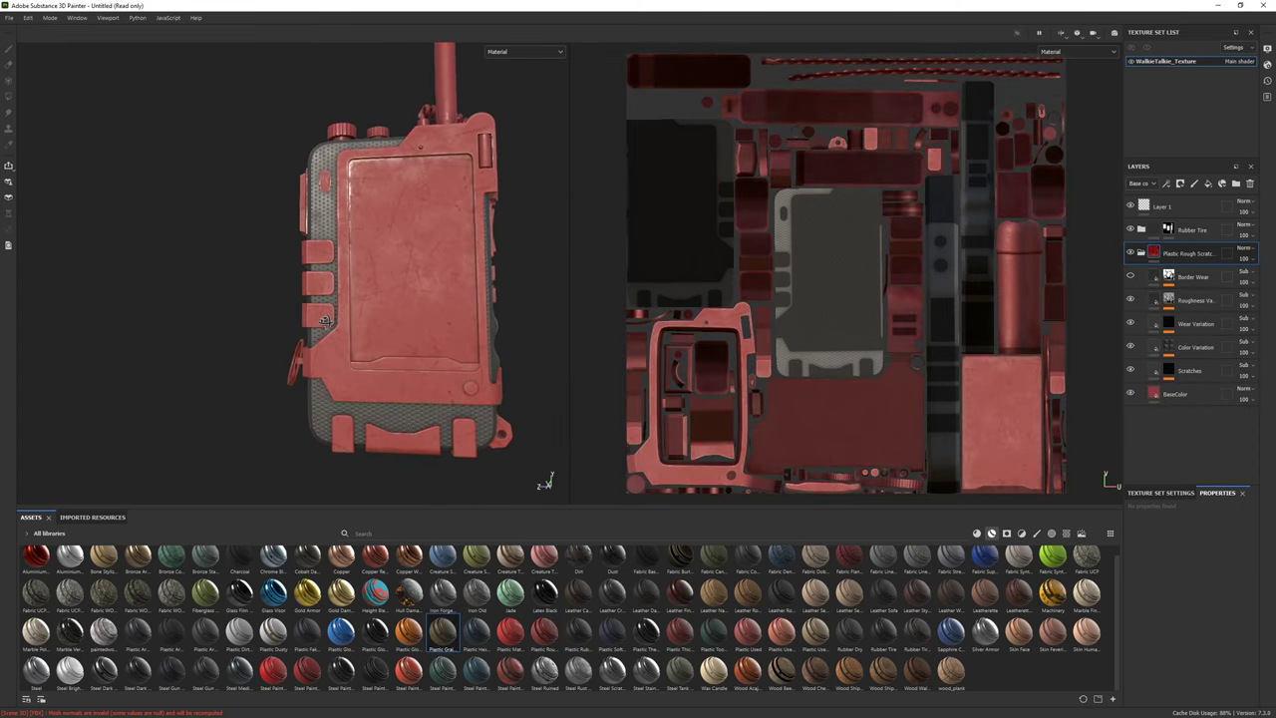
left_click(1170, 276)
left_click(1193, 297)
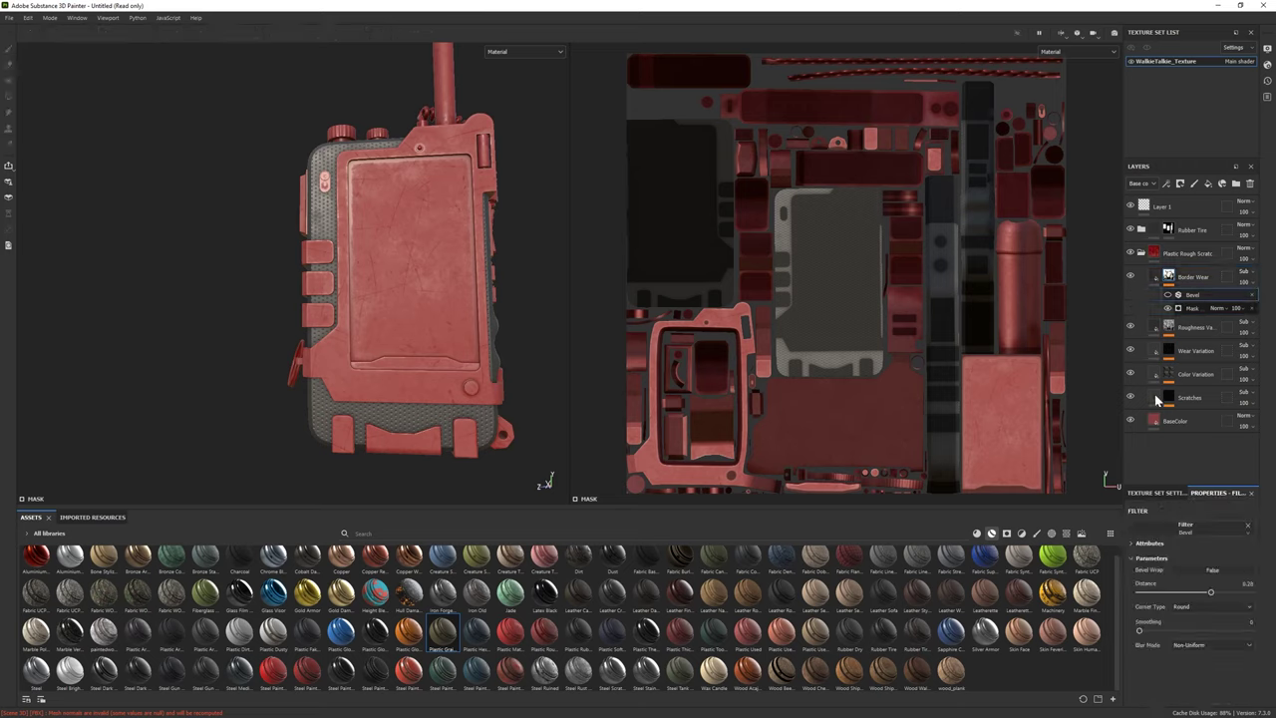
left_click(1189, 309)
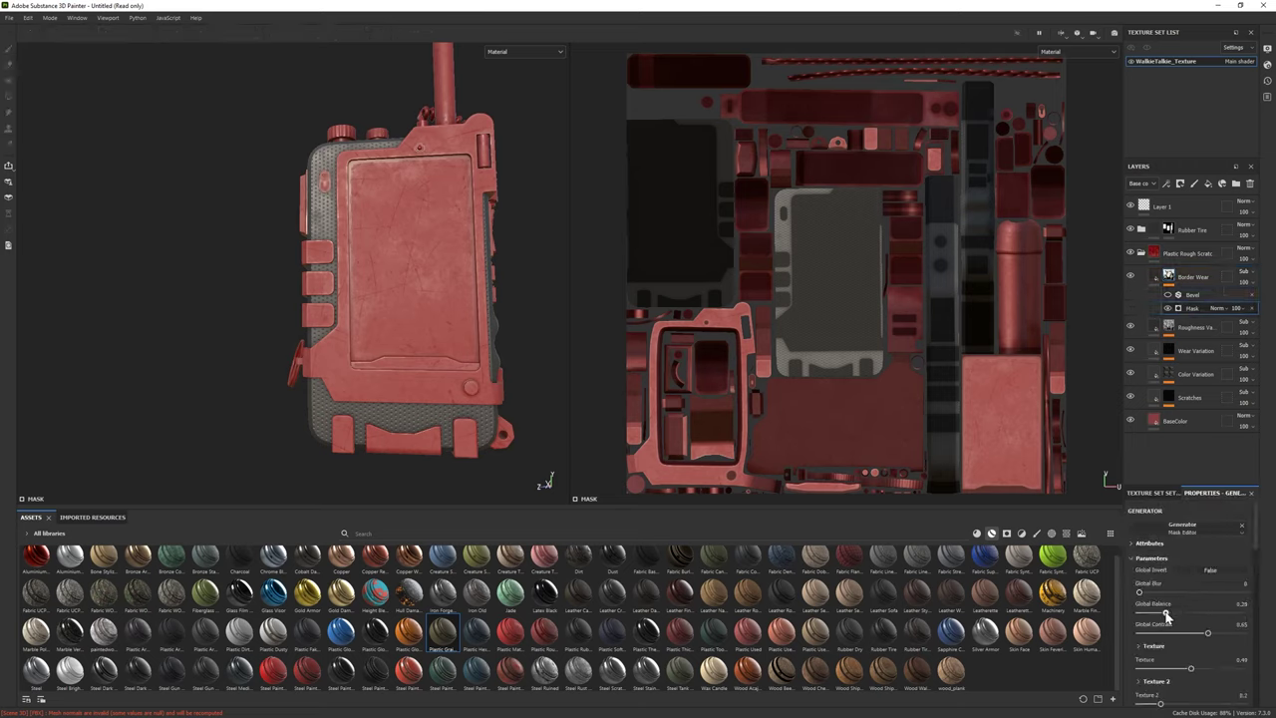
mouse_move(449, 299)
left_mouse_down("alt")
mouse_move(485, 328)
mouse_move(279, 283)
mouse_move(498, 359)
mouse_move(442, 348)
left_mouse_up("alt")
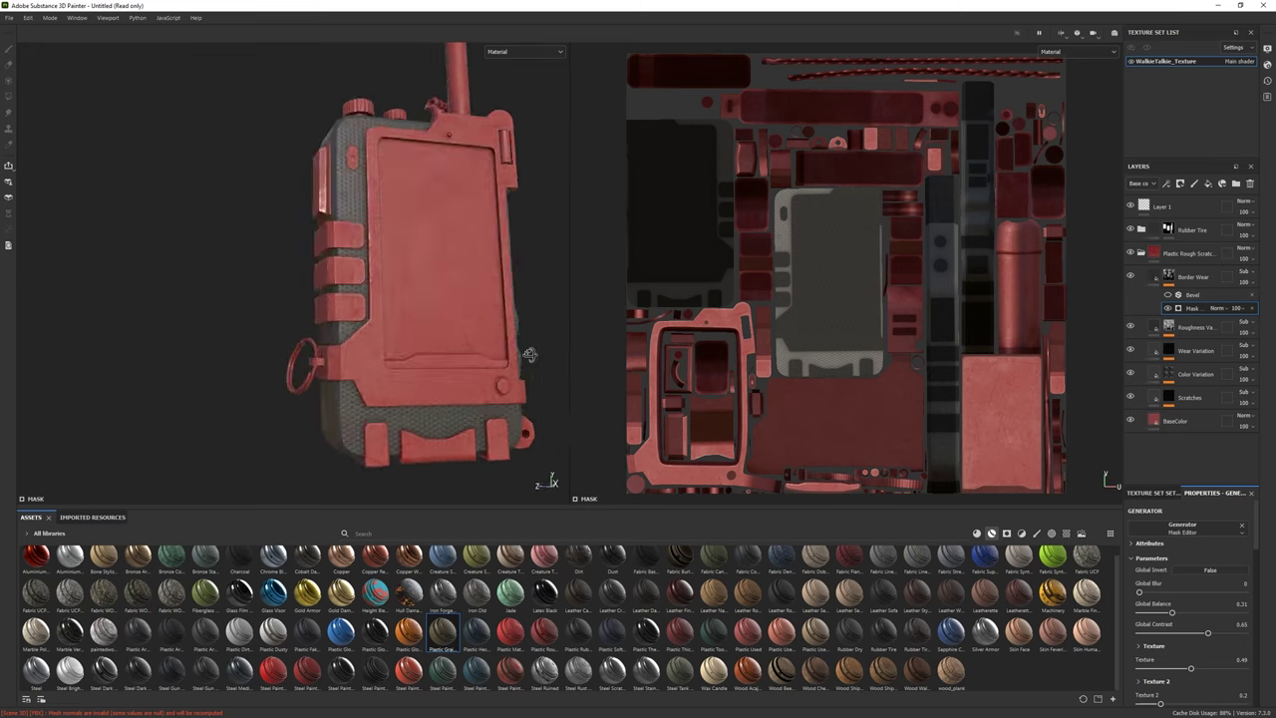
Darken the BaseColor layer to 303030 grey and lower its roughness for a shinier plastic
left_click(1177, 421)
left_click(1201, 596)
left_click(1037, 541)
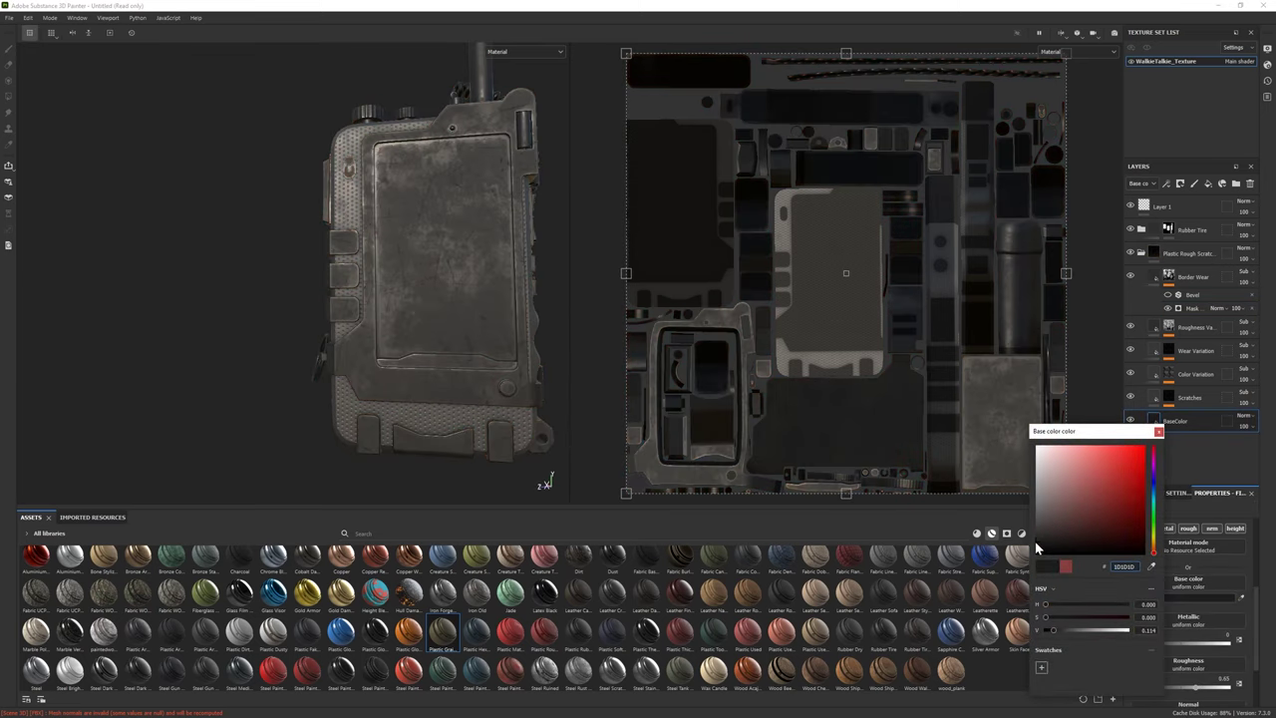
left_click_drag(1033, 537, 1036, 544)
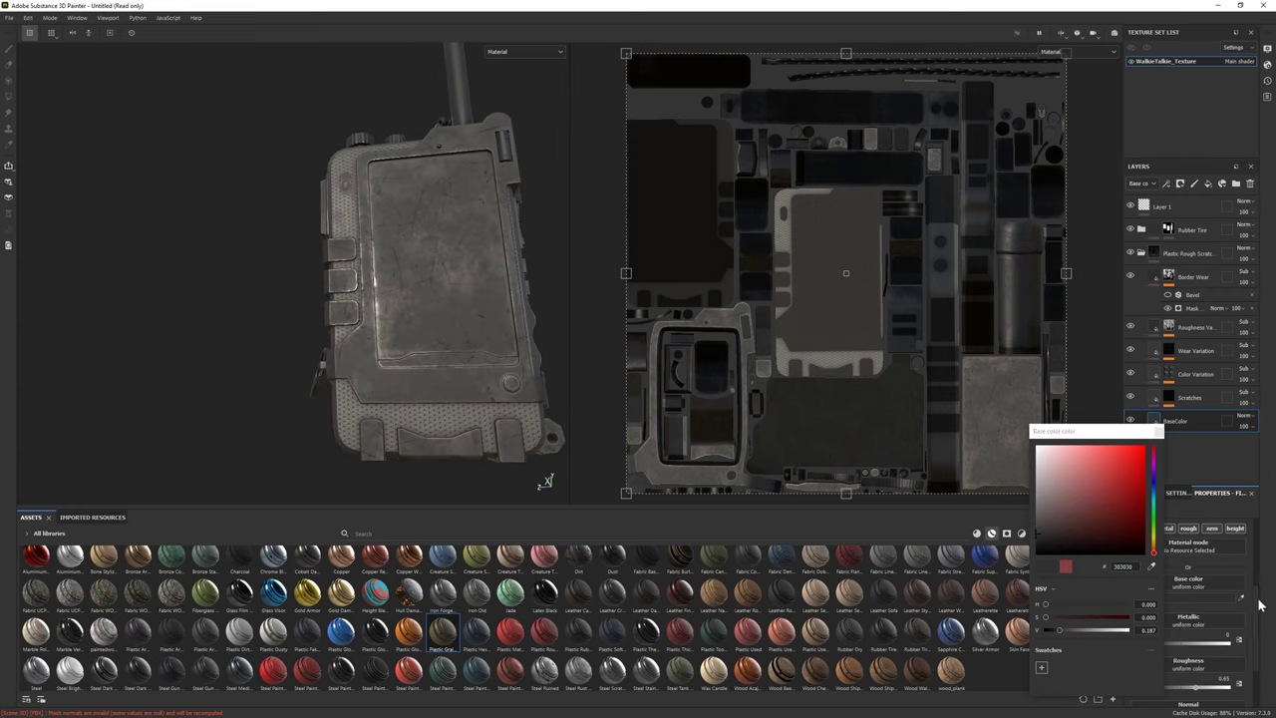
left_click(1156, 435)
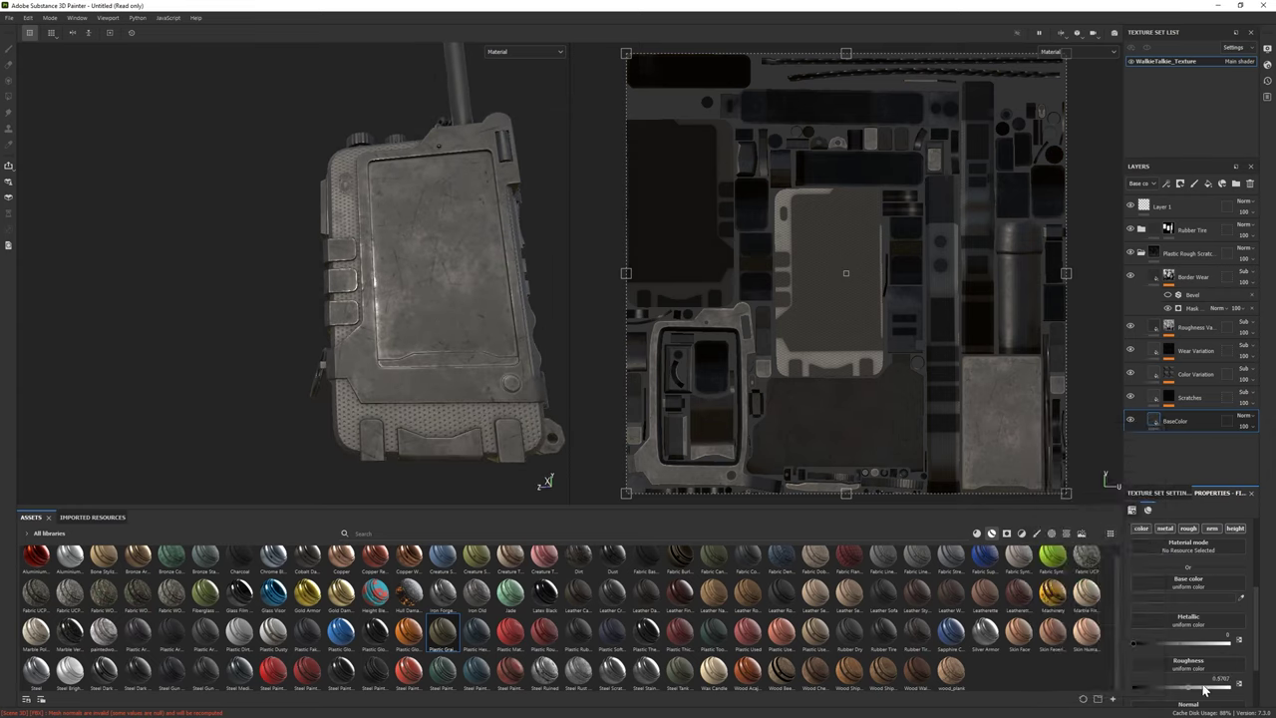
left_click_drag(1186, 688, 1172, 688)
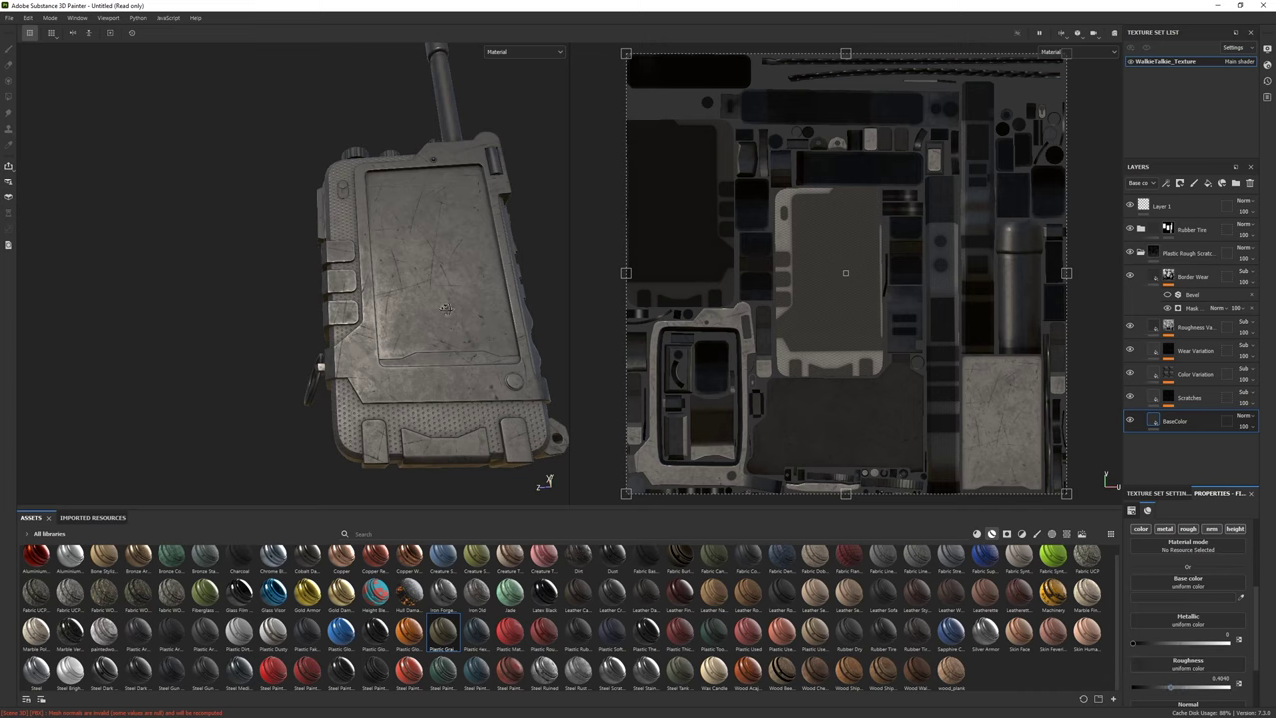
mouse_move(446, 310)
left_mouse_down("alt")
mouse_move(366, 336)
mouse_move(732, 441)
left_mouse_up("alt")
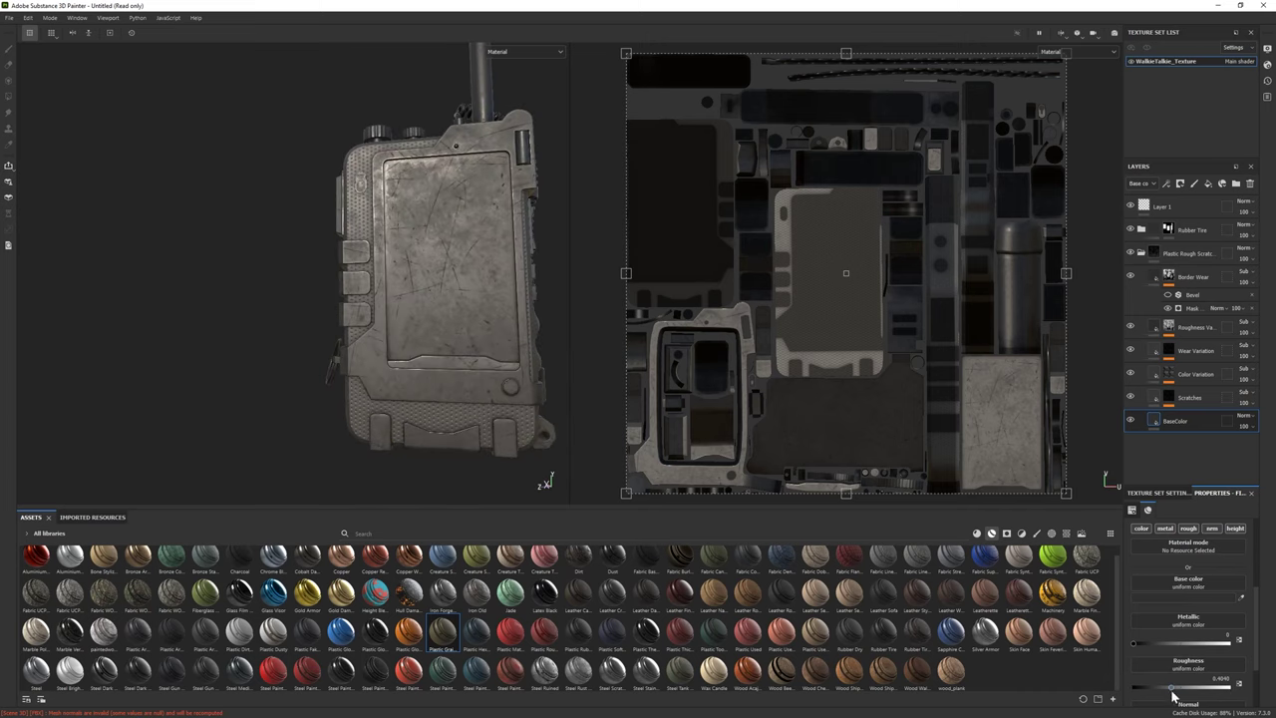
Retune the BaseColor colour, darkening to 1E1E1E then settling on 282828
mouse_move(438, 374)
left_mouse_down("alt")
mouse_move(427, 385)
mouse_move(449, 379)
left_mouse_up("alt")
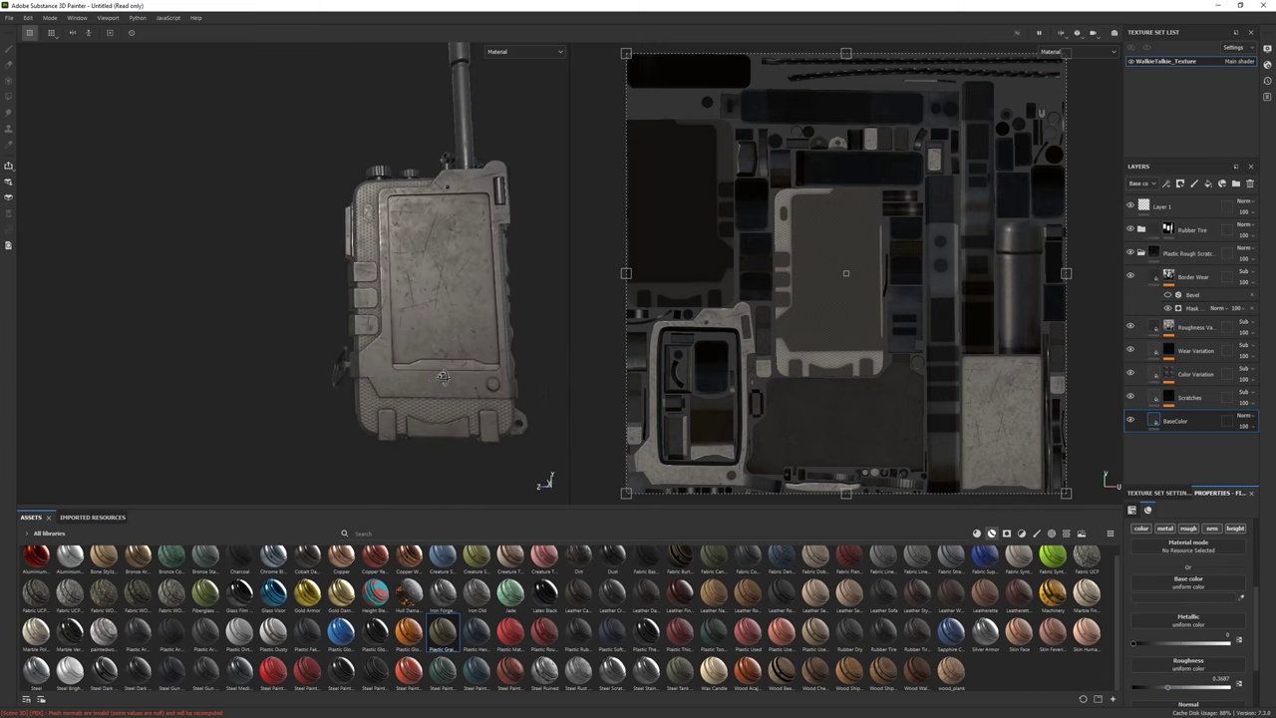
scroll(1192, 618, "down", 2)
scroll(1196, 588, "up", 2)
left_click(1182, 554)
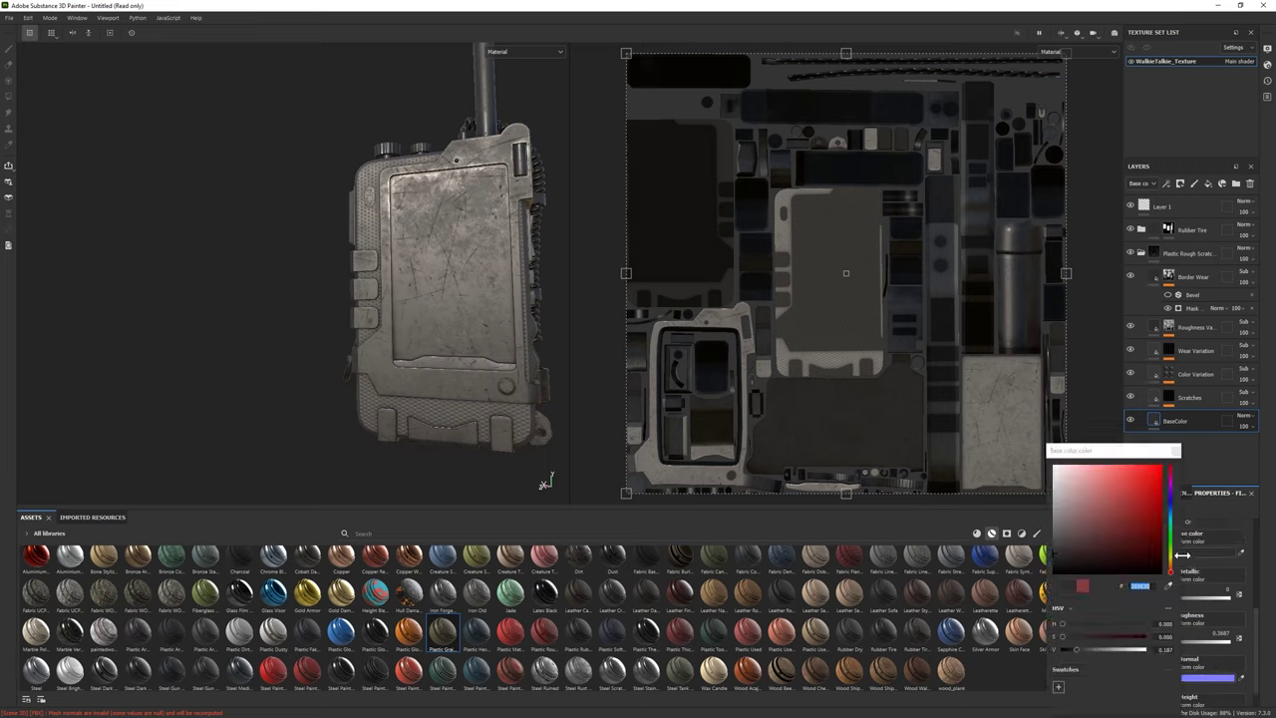
left_click_drag(1080, 647, 1074, 648)
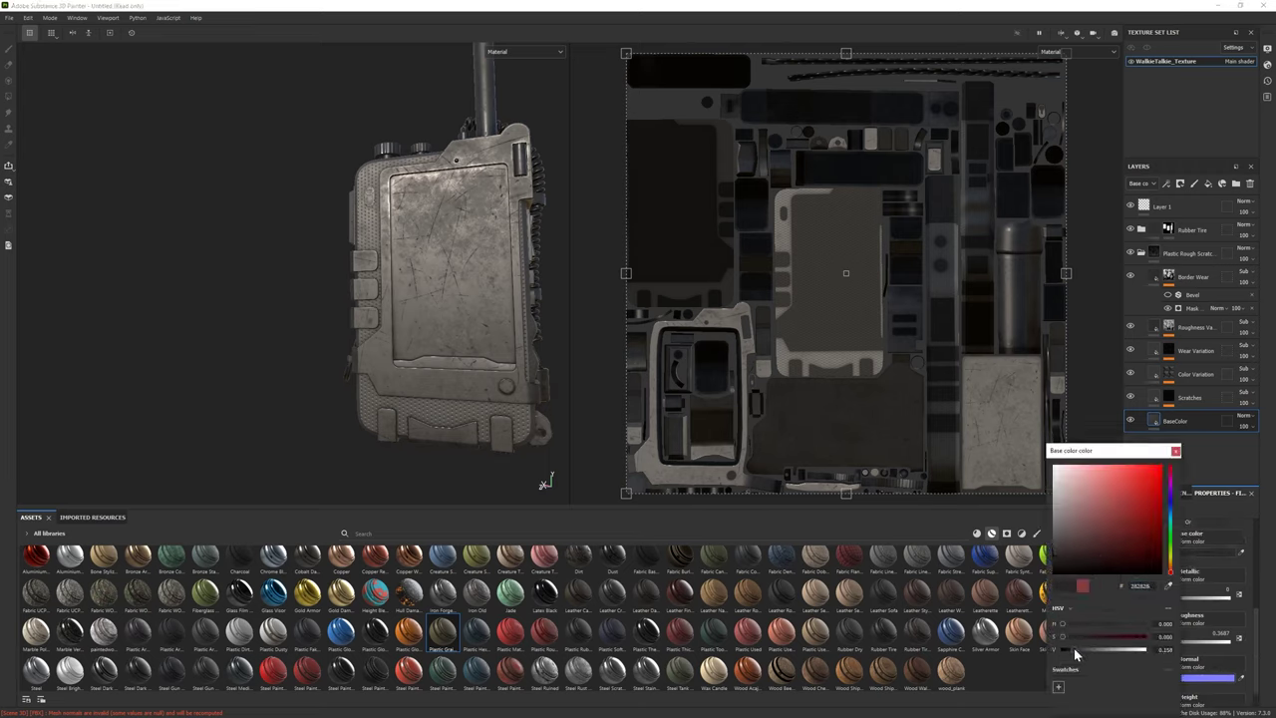
mouse_move(543, 378)
left_mouse_down("alt")
mouse_move(324, 284)
mouse_move(344, 289)
left_mouse_up("alt")
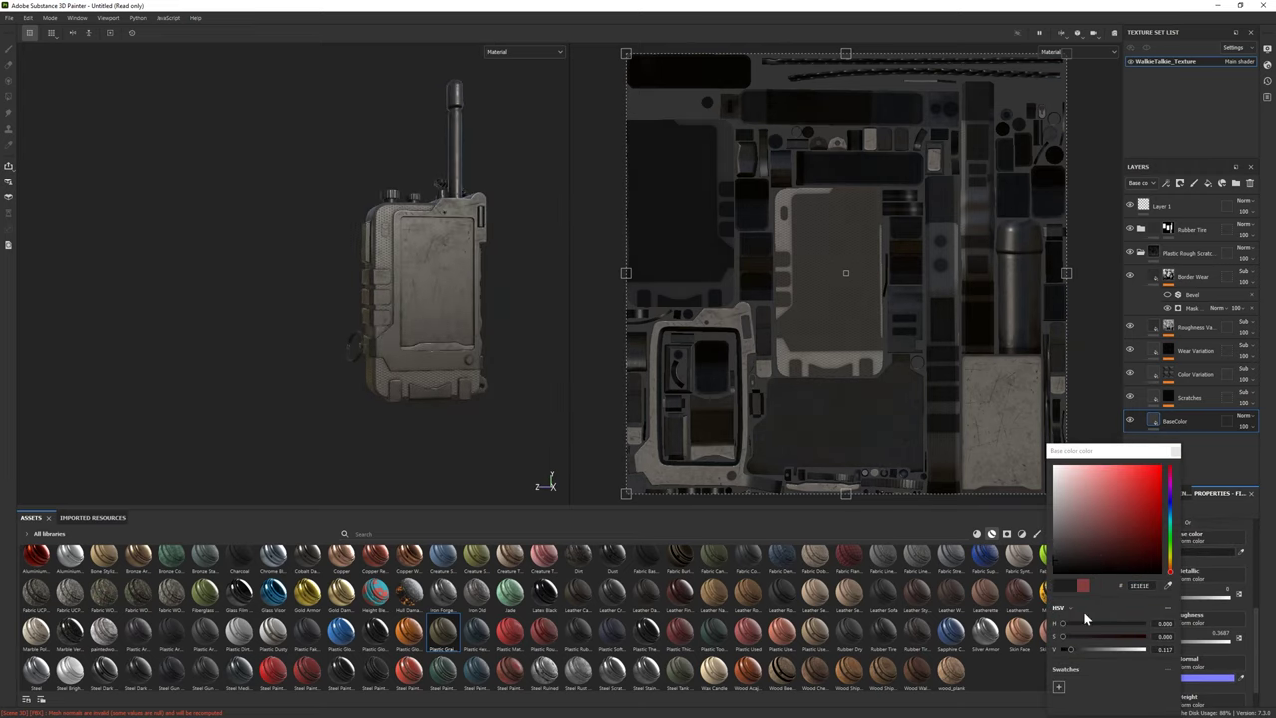
left_click_drag(1072, 649, 1083, 649)
scroll(316, 293, "up", 2)
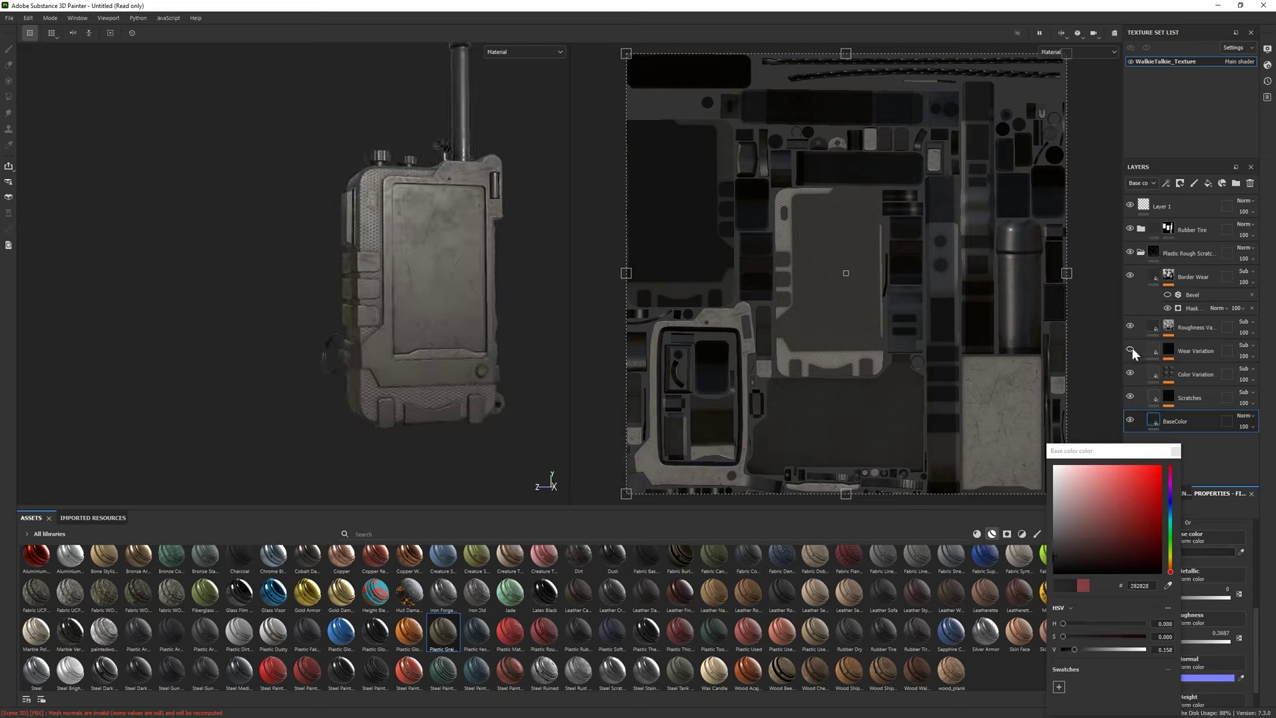
Compare with Border Wear toggled, then collapse the Plastic Rough folder and add a black mask
left_click(1131, 276)
left_click(1130, 276)
left_click(1131, 276)
left_click(1131, 276)
left_click(1202, 257)
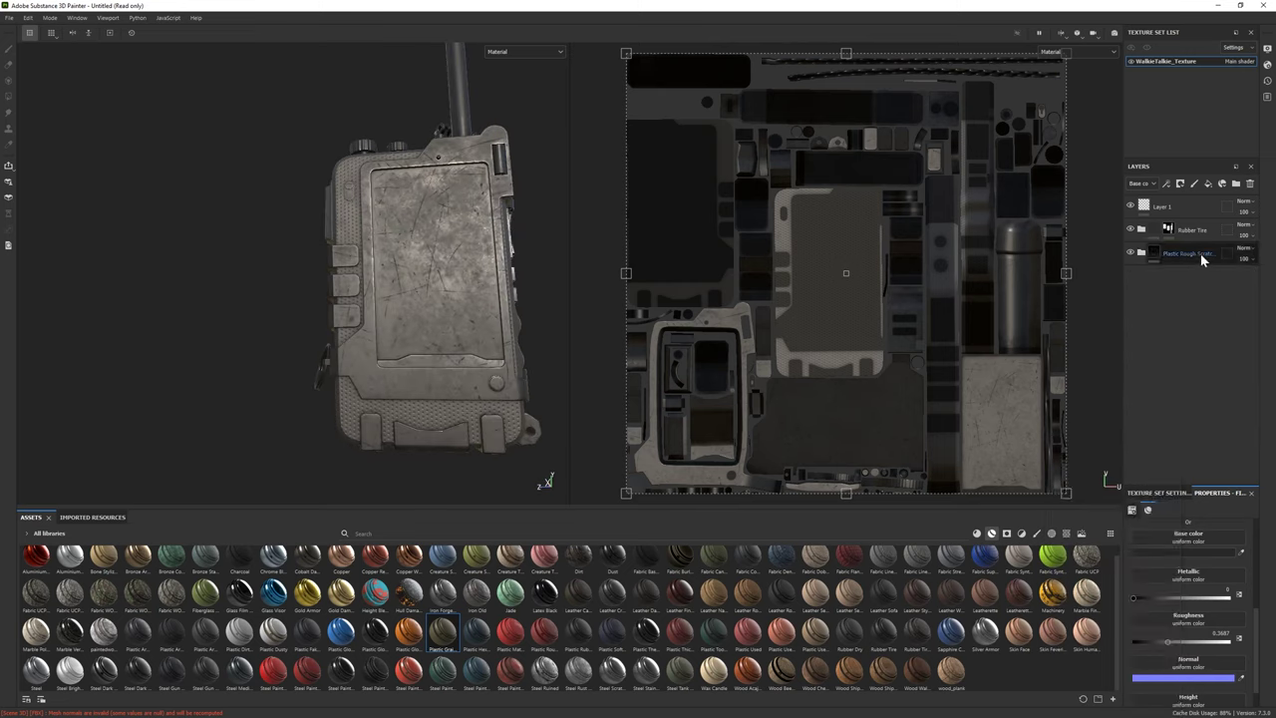
left_click(1169, 252)
Polygon-fill the Plastic Rough Scratch mask to reveal the plastic on chosen radio parts
key("4")
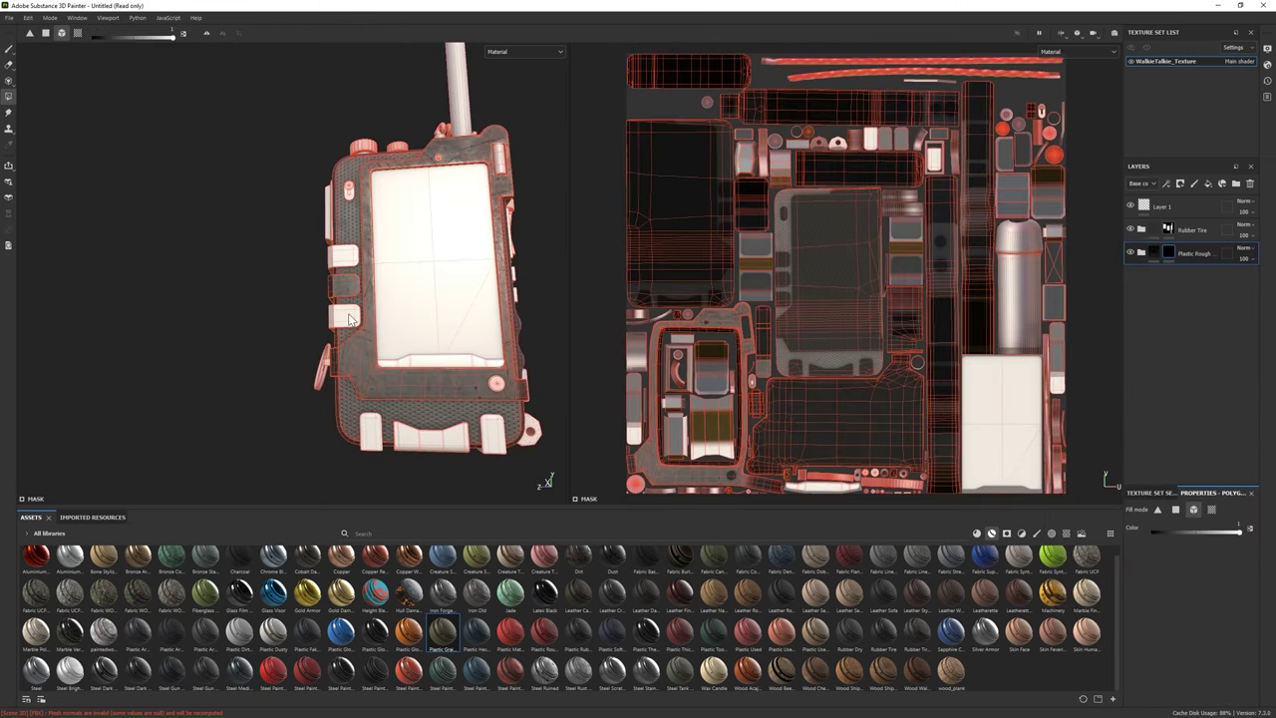
mouse_move(349, 319)
left_mouse_down("alt")
mouse_move(398, 391)
mouse_move(424, 386)
left_mouse_up("alt")
scroll(398, 359, "up", 5)
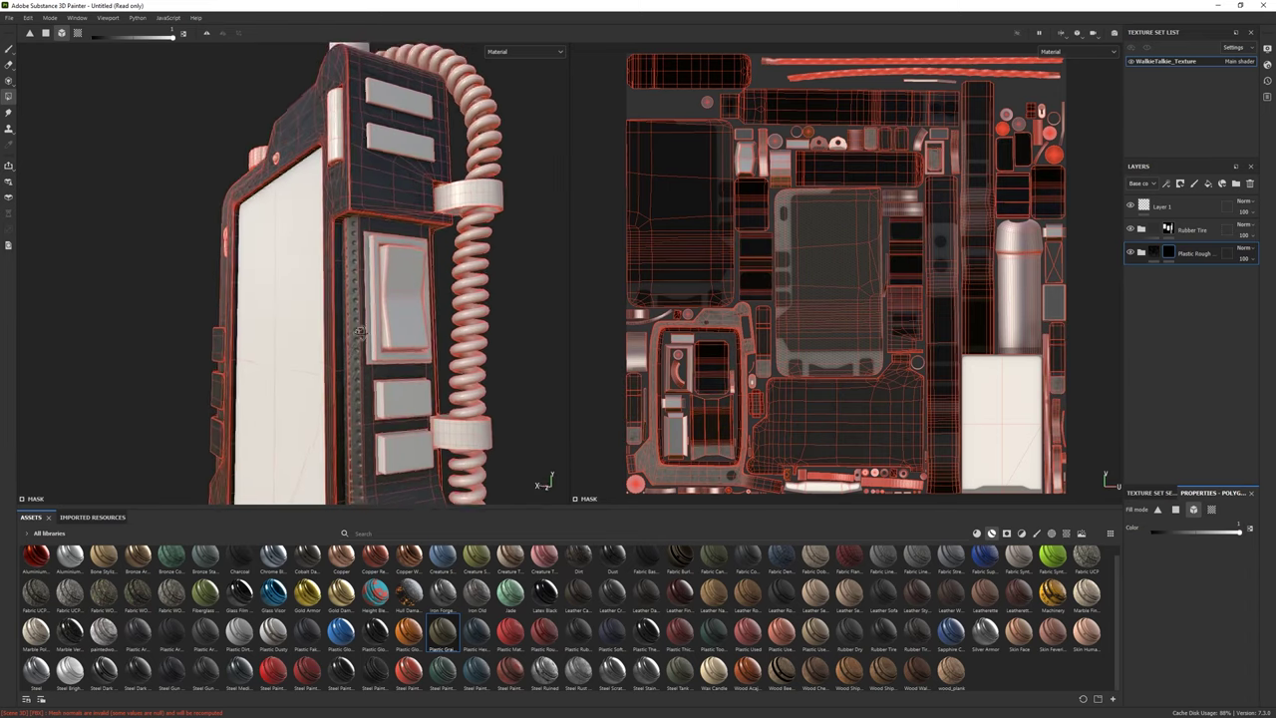
mouse_move(359, 332)
left_mouse_down("alt")
mouse_move(393, 249)
mouse_move(355, 221)
mouse_move(286, 233)
mouse_move(273, 284)
mouse_move(302, 226)
mouse_move(309, 327)
mouse_move(333, 111)
mouse_move(299, 219)
mouse_move(212, 208)
mouse_move(273, 257)
mouse_move(276, 183)
mouse_move(302, 232)
left_mouse_up("alt")
scroll(399, 292, "down", 3)
scroll(286, 233, "up", 3)
scroll(295, 256, "up", 3)
scroll(301, 226, "down", 3)
scroll(299, 219, "down", 2)
scroll(273, 257, "up", 2)
scroll(320, 276, "up", 2)
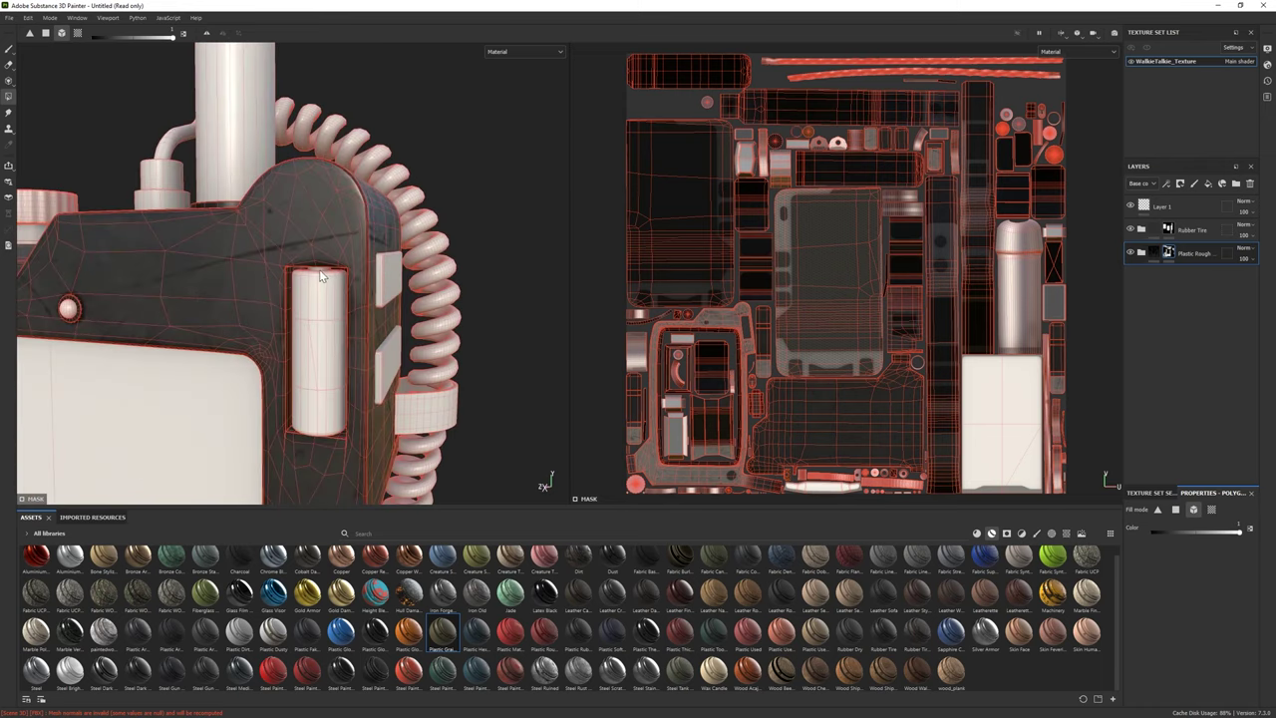
scroll(320, 277, "down", 2)
mouse_move(321, 276)
left_mouse_down("alt")
mouse_move(350, 221)
mouse_move(47, 93)
left_mouse_up("alt")
scroll(350, 221, "down", 2)
scroll(350, 221, "up", 3)
Polygon-fill the Rubber Tire mask over the casing, then return to the paint brush
left_click(1191, 229)
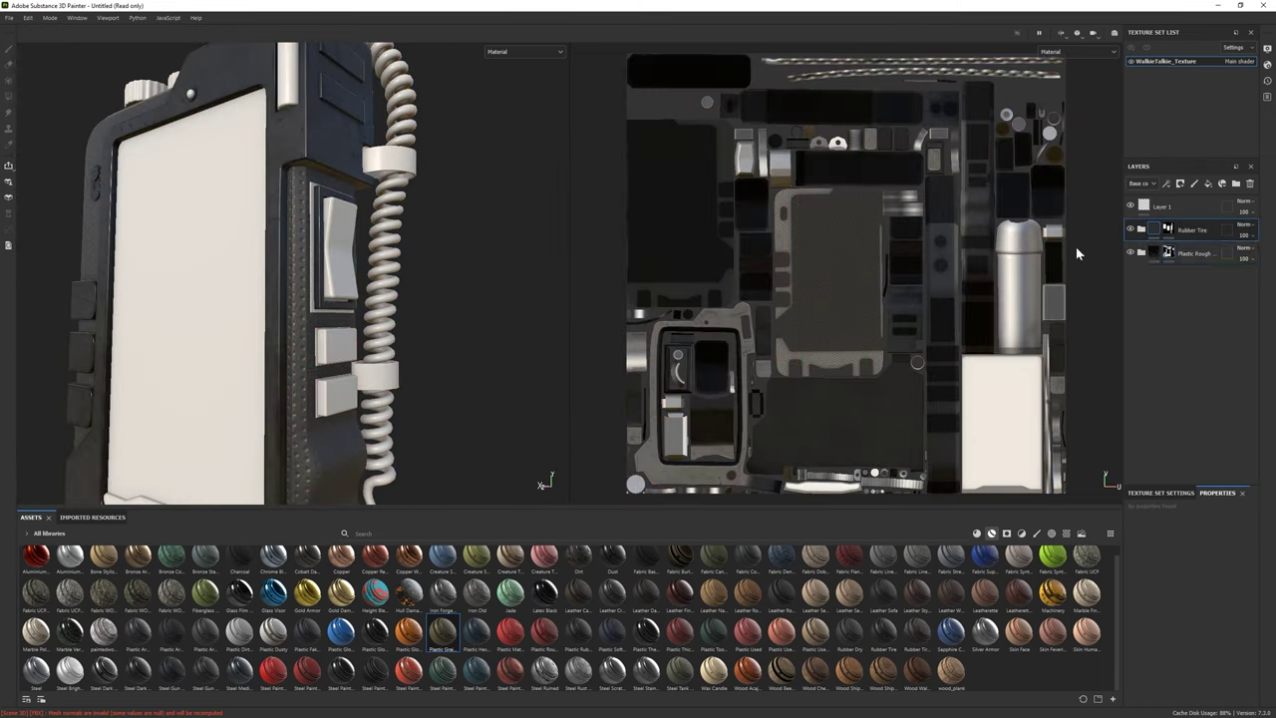
left_click(1168, 230)
scroll(317, 350, "up", 3)
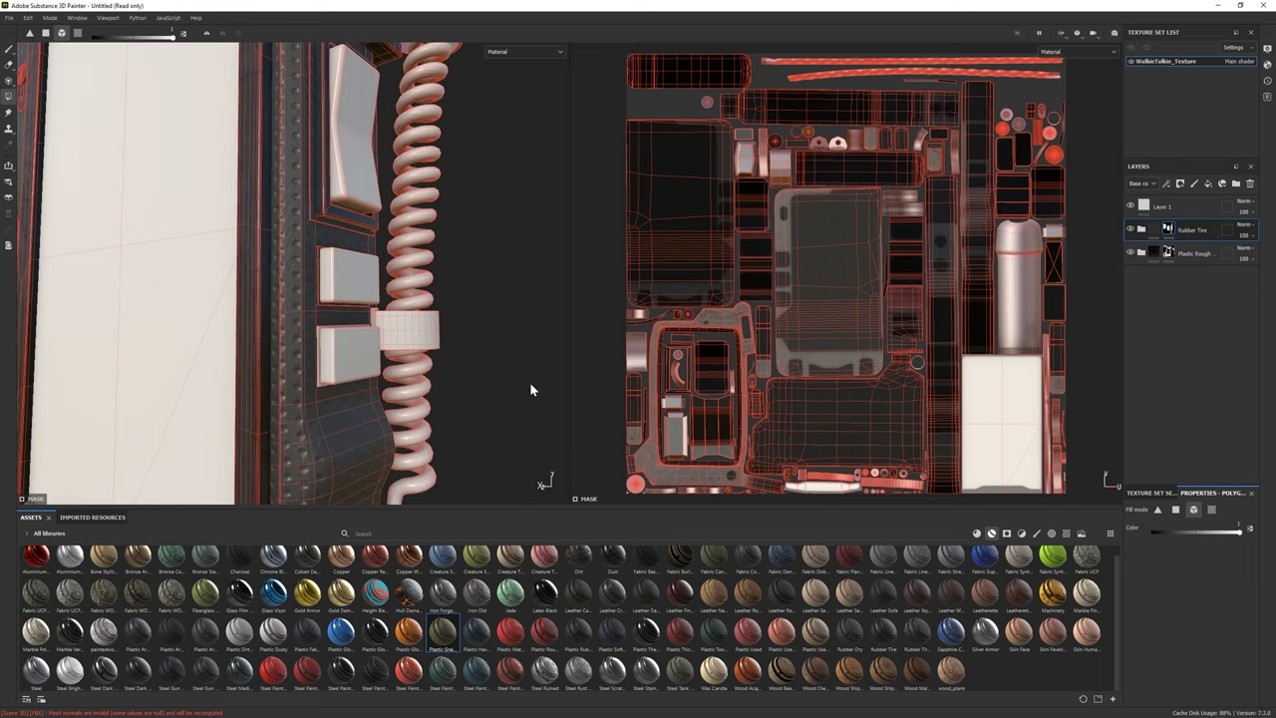
left_click_drag(382, 342, 435, 239, "alt")
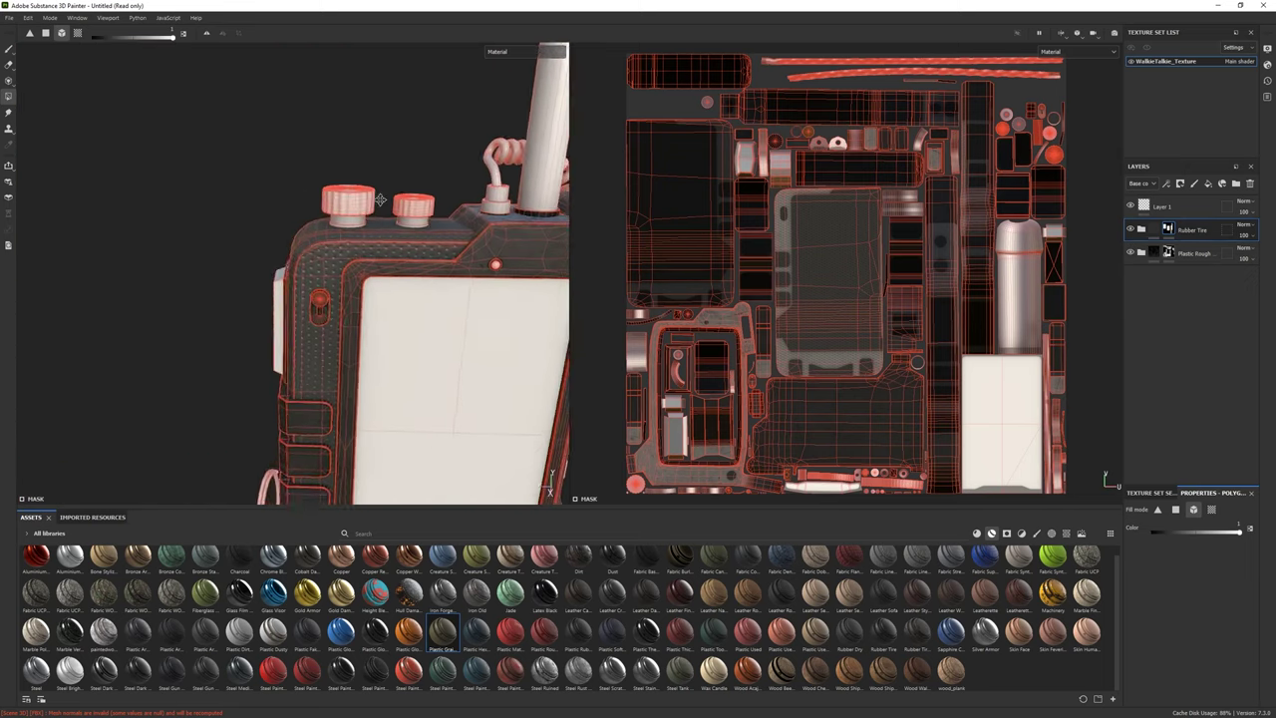
left_click_drag(350, 256, 352, 287, "alt")
scroll(399, 250, "down", 3)
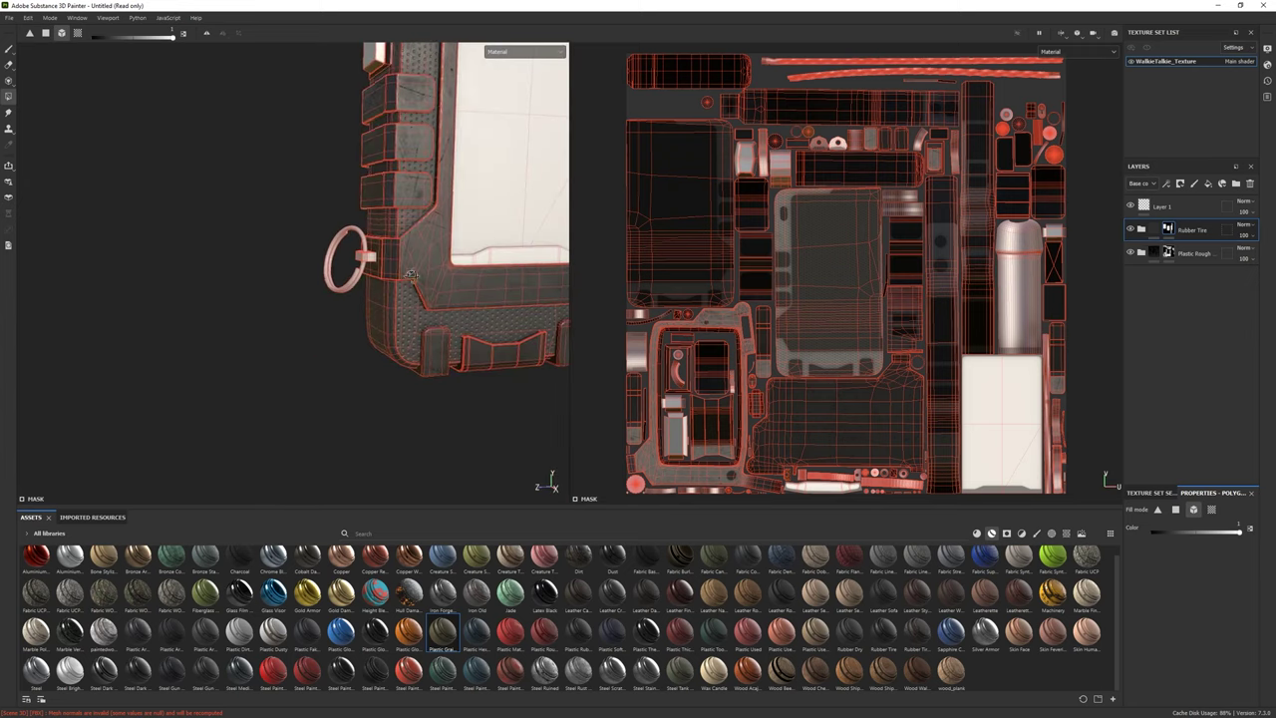
key("1")
mouse_move(427, 217)
left_mouse_down("alt")
mouse_move(299, 285)
mouse_move(418, 299)
left_mouse_up("alt")
scroll(489, 379, "up", 2)
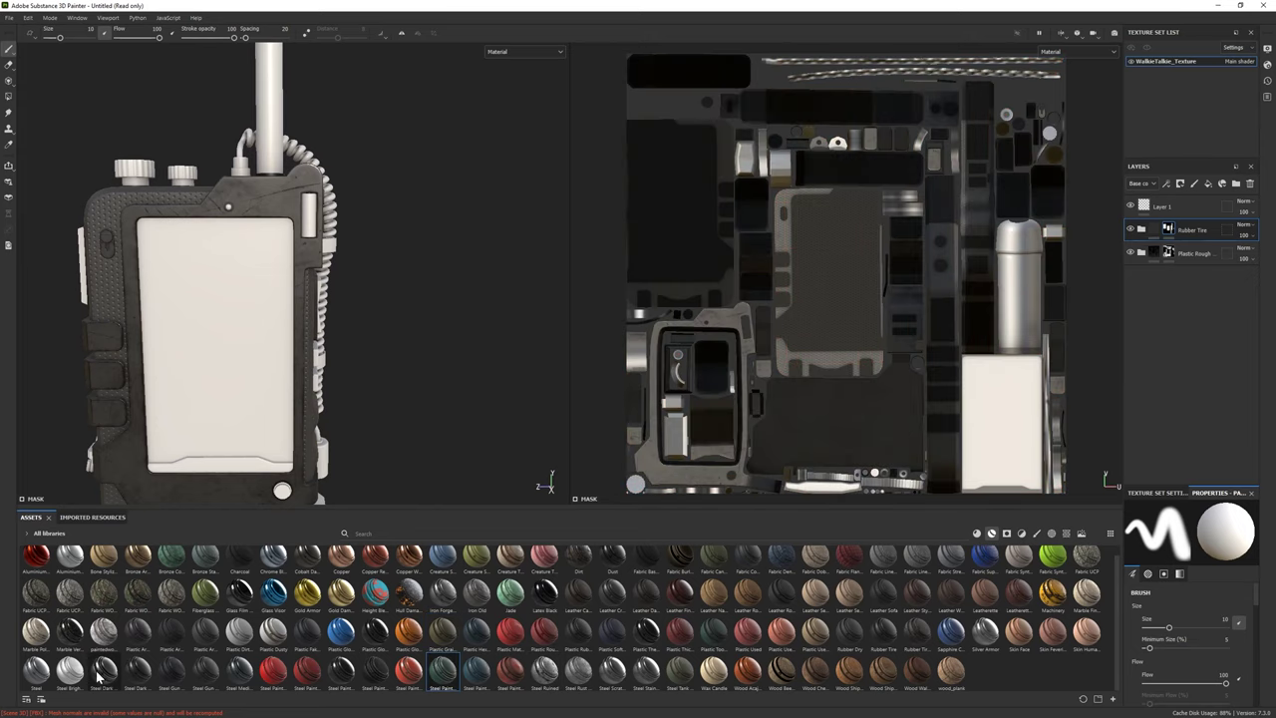
Add Steel Dark Aged as a material layer with a black mask
mouse_move(105, 676)
left_mouse_down()
mouse_move(187, 335)
mouse_move(279, 324)
left_mouse_up()
scroll(279, 324, "up", 3)
right_click(1208, 277)
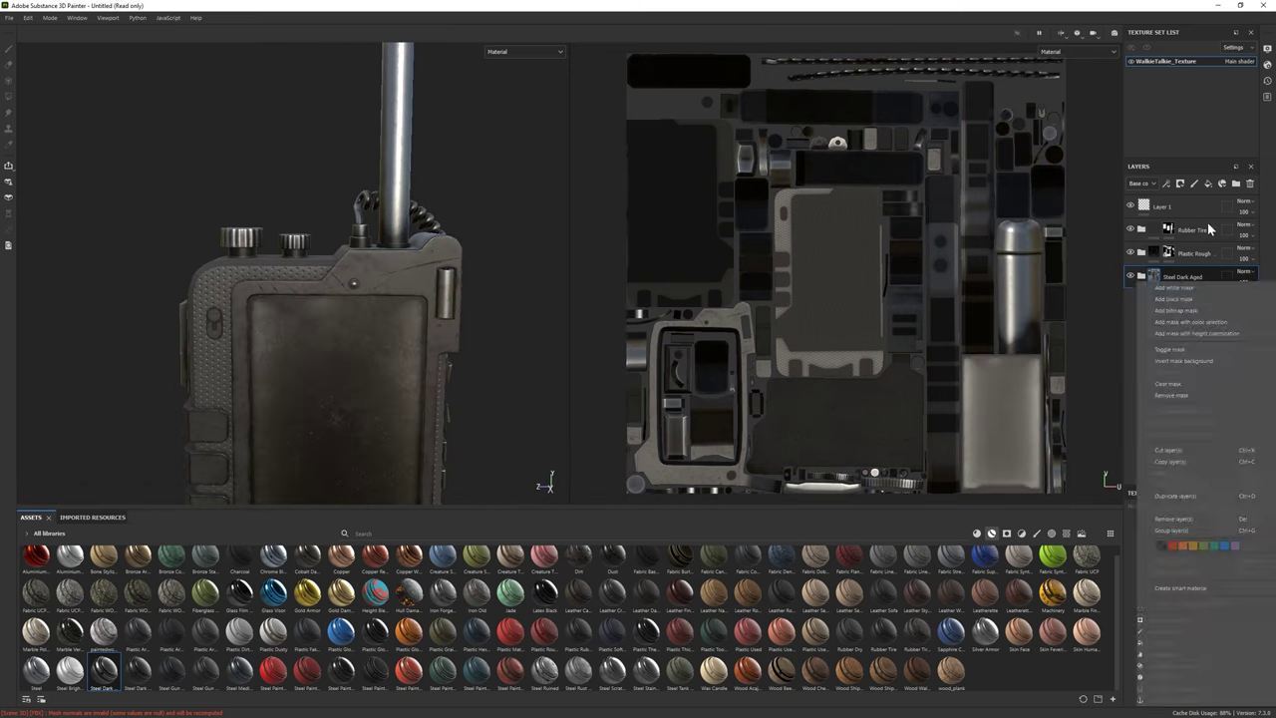
left_click(1183, 298)
Polygon-fill the steel mask onto chosen radio parts, then add a Silver Armor material layer
left_click(9, 98)
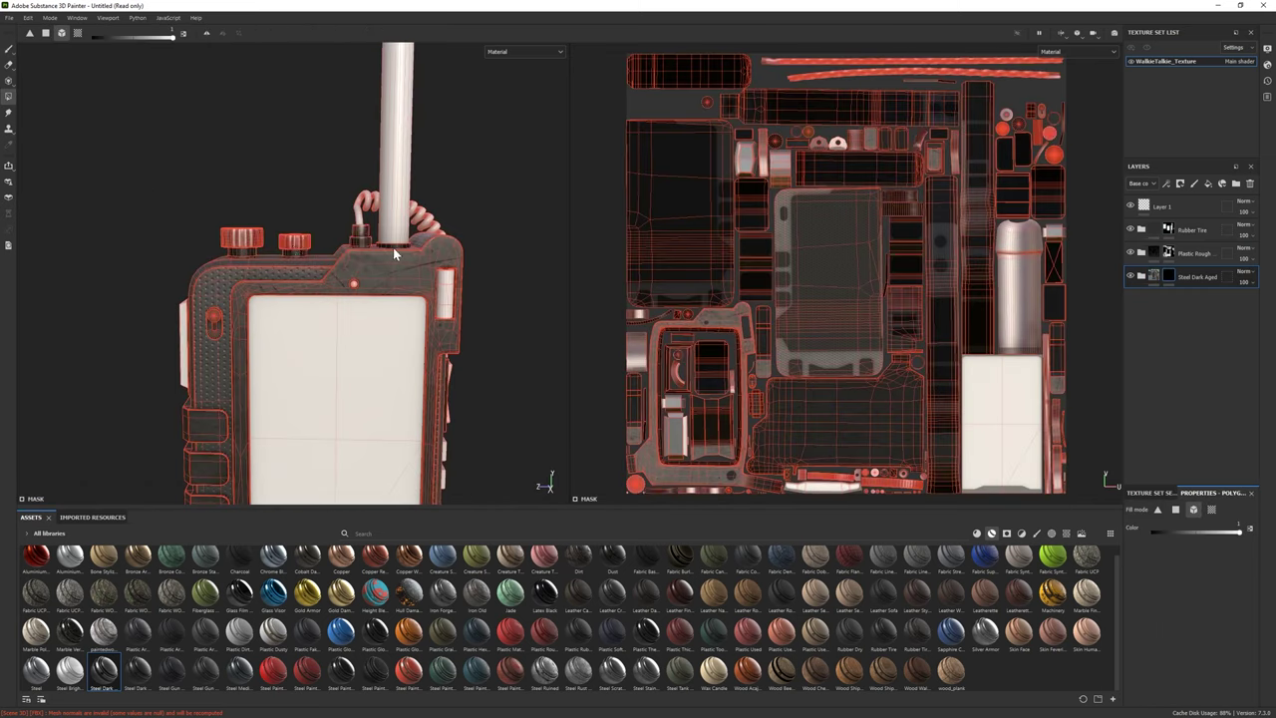
left_click_drag(392, 247, 378, 227, "alt")
left_click_drag(290, 204, 213, 345, "alt")
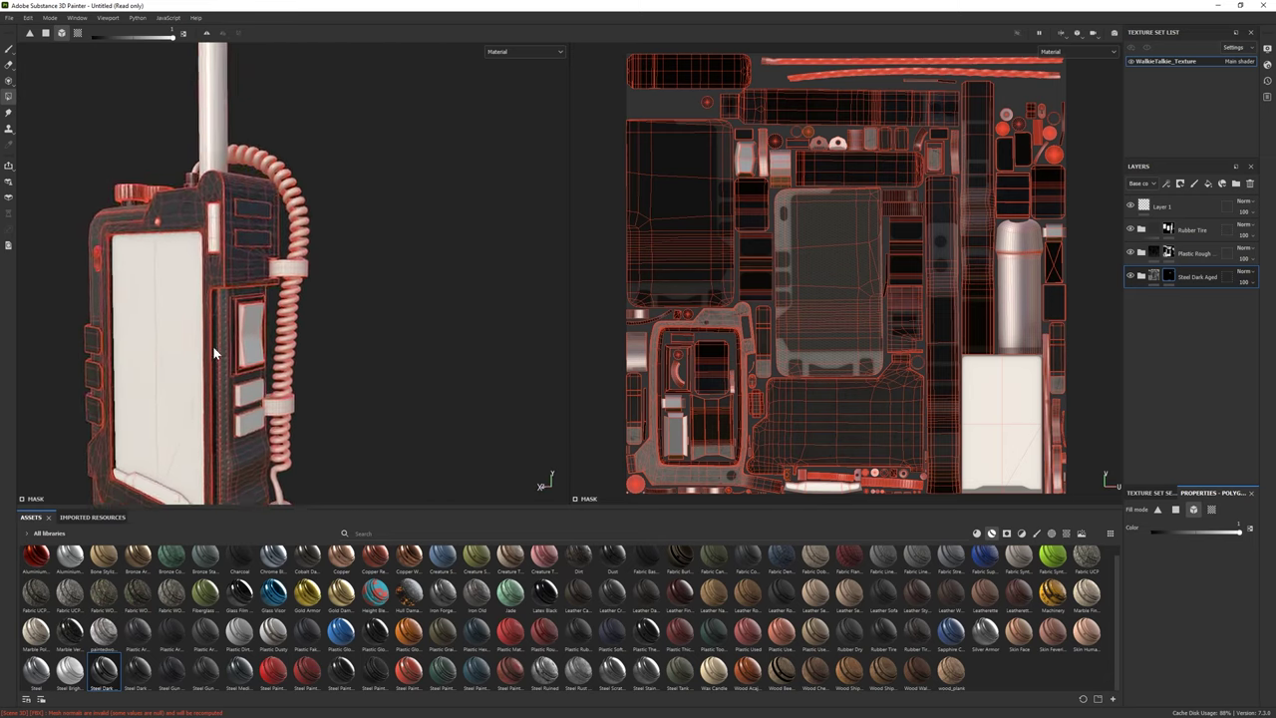
scroll(276, 268, "up", 3)
scroll(276, 268, "up", 2)
scroll(276, 268, "up", 2)
left_click_drag(276, 268, 149, 199, "alt")
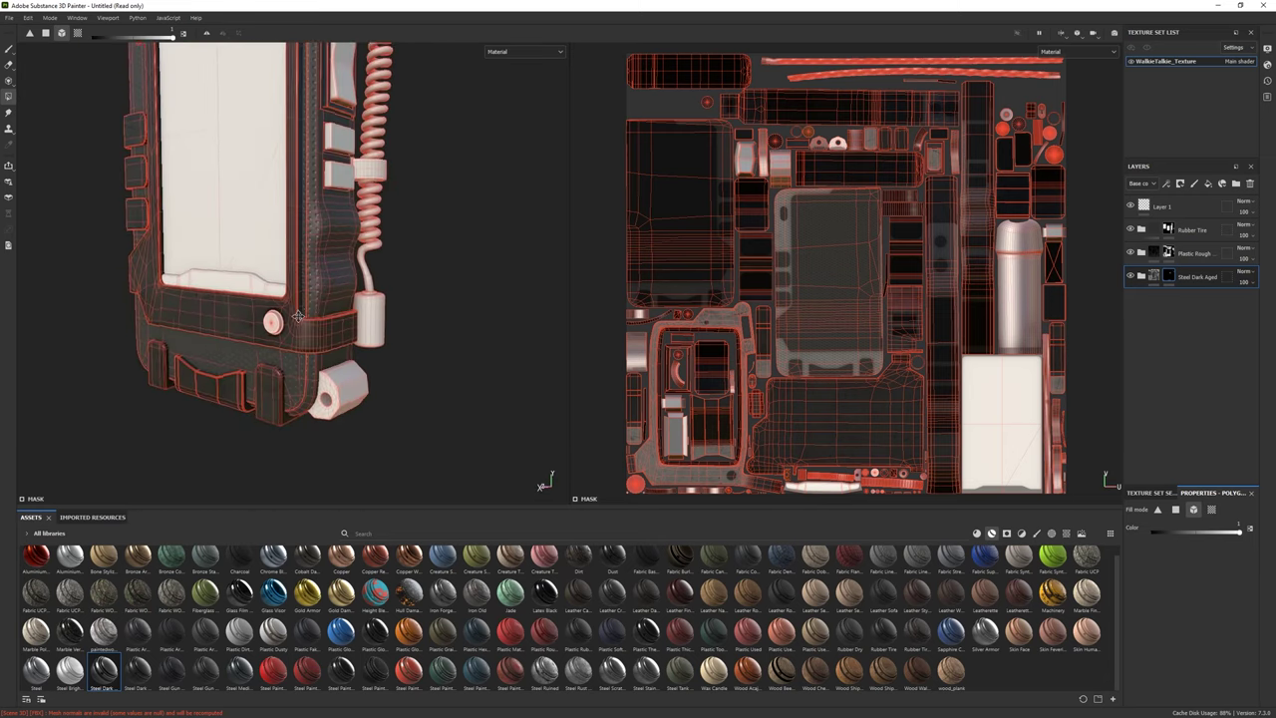
scroll(149, 199, "down", 3)
left_click(9, 48)
scroll(262, 359, "down", 3)
scroll(299, 329, "up", 2)
mouse_move(262, 359)
left_mouse_down("alt")
mouse_move(299, 329)
mouse_move(229, 377)
left_mouse_up("alt")
left_click(13, 97)
left_click(9, 48)
scroll(229, 378, "down", 2)
scroll(229, 378, "up", 2)
left_click_drag(984, 631, 1189, 373)
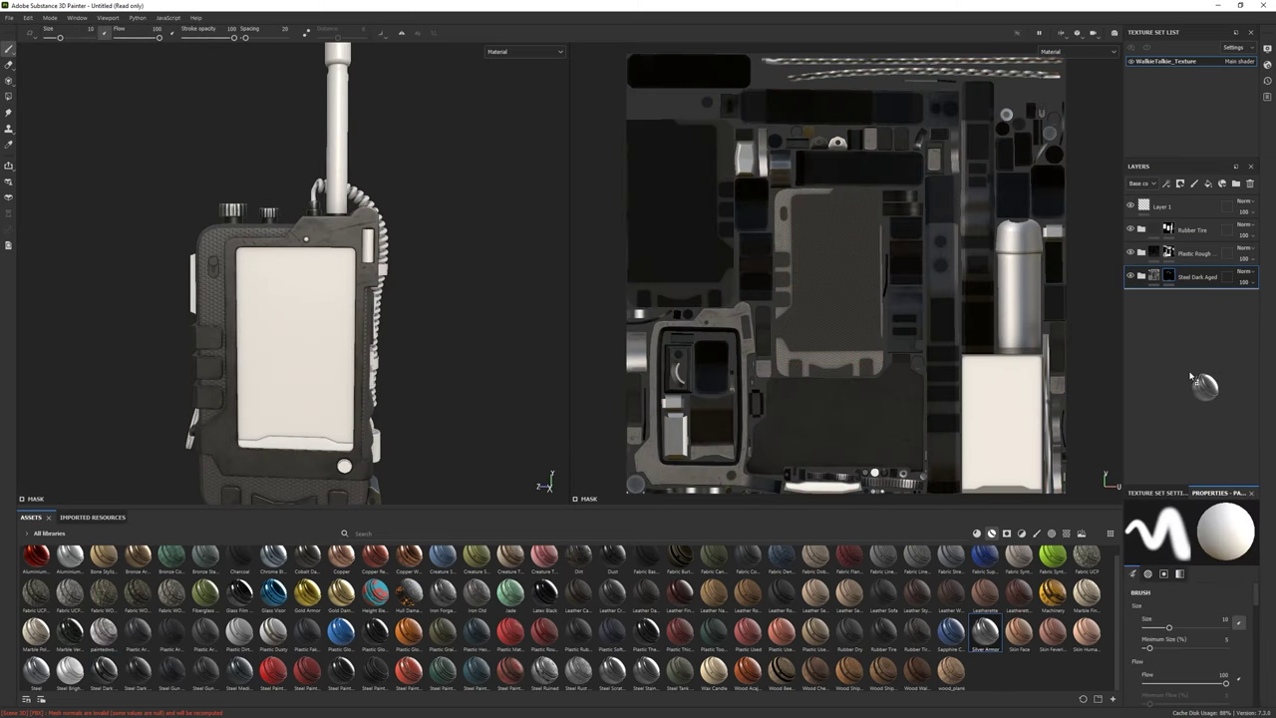
Give the Silver Armor layer a black mask
left_click_drag(288, 375, 379, 369, "alt")
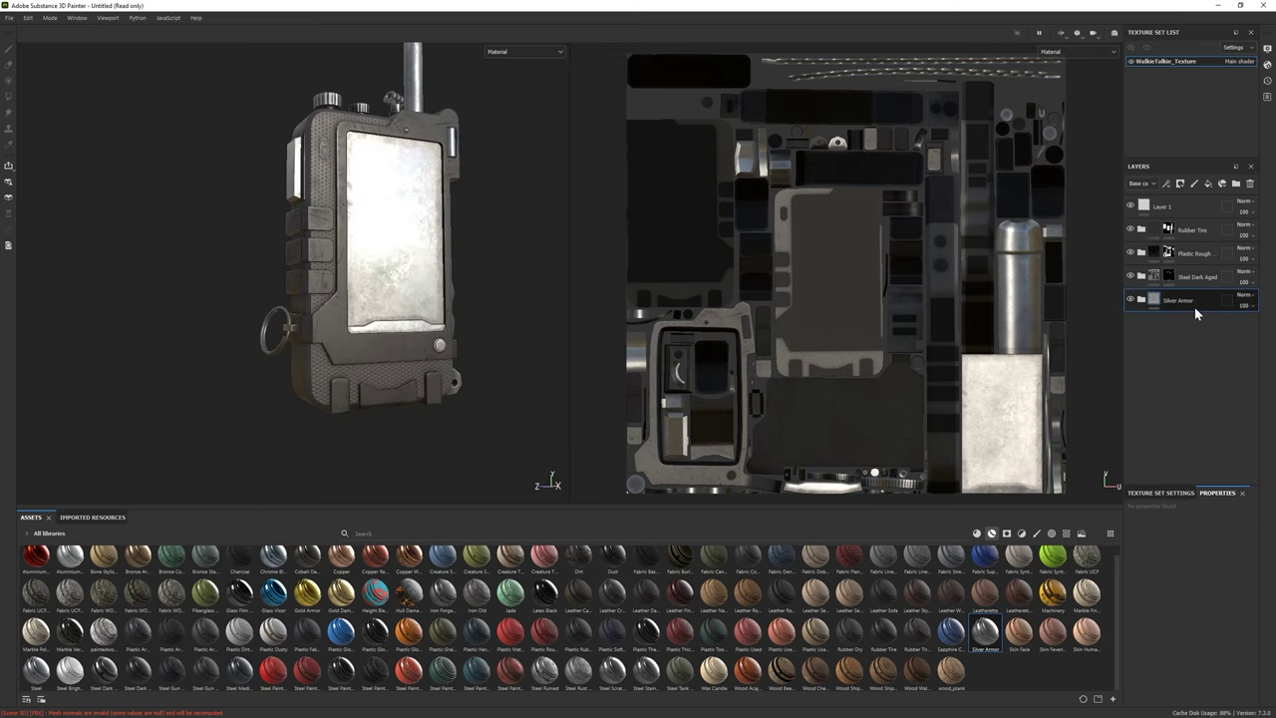
right_click(1196, 299)
left_click(1196, 149)
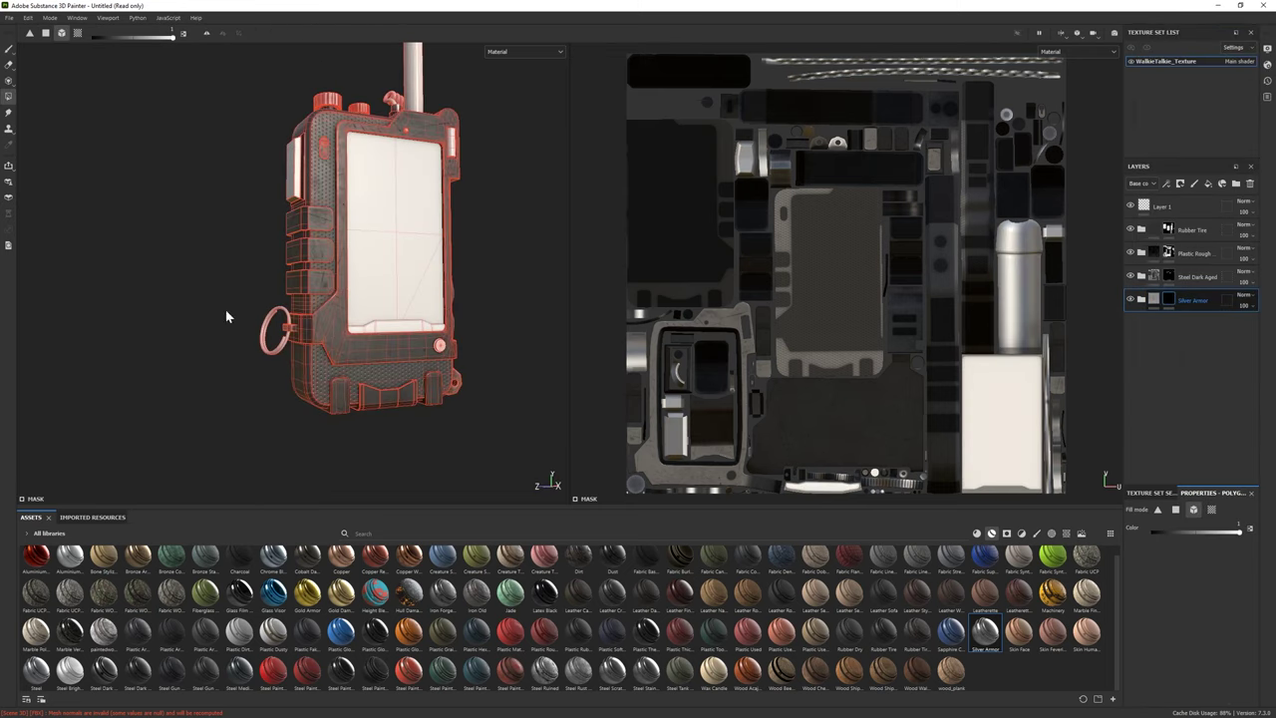
Lower the Silver Armor base fill roughness to about 0.16 and collapse its folder
left_click(1142, 299)
left_click(1176, 440)
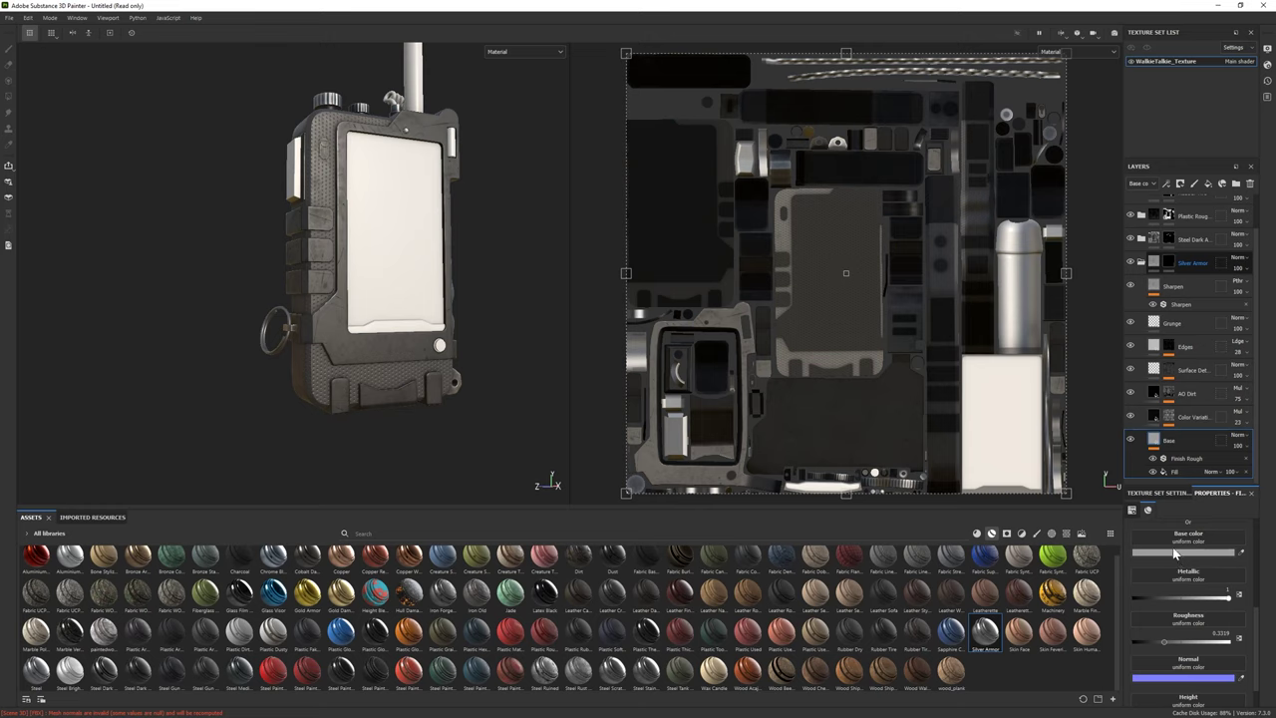
left_click(1197, 552)
left_click_drag(339, 404, 405, 411, "alt")
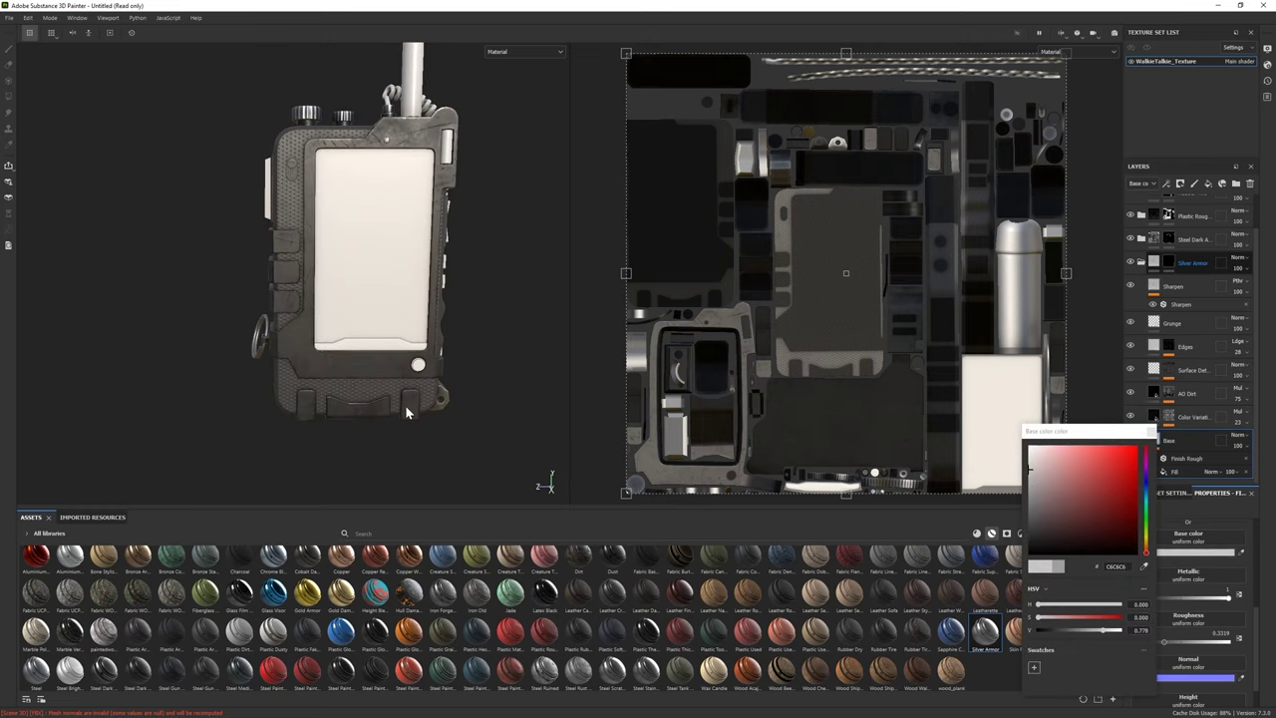
left_click(1151, 434)
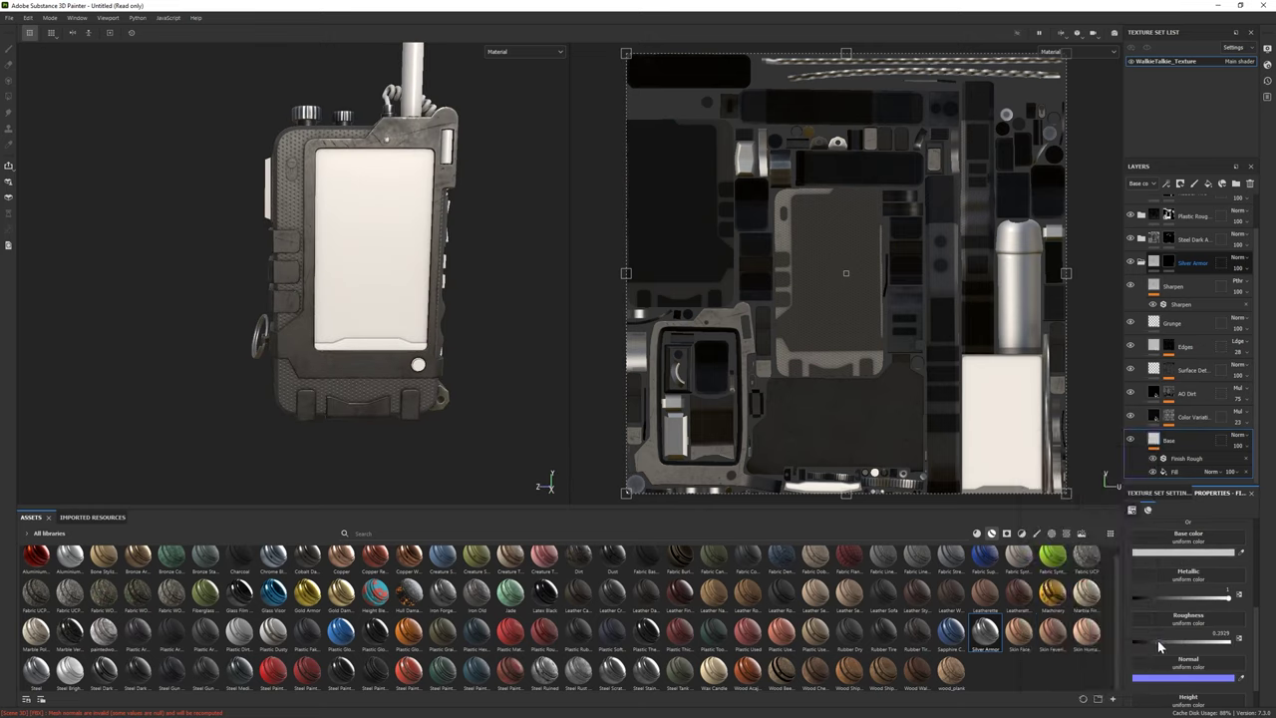
left_click_drag(1160, 641, 1154, 641)
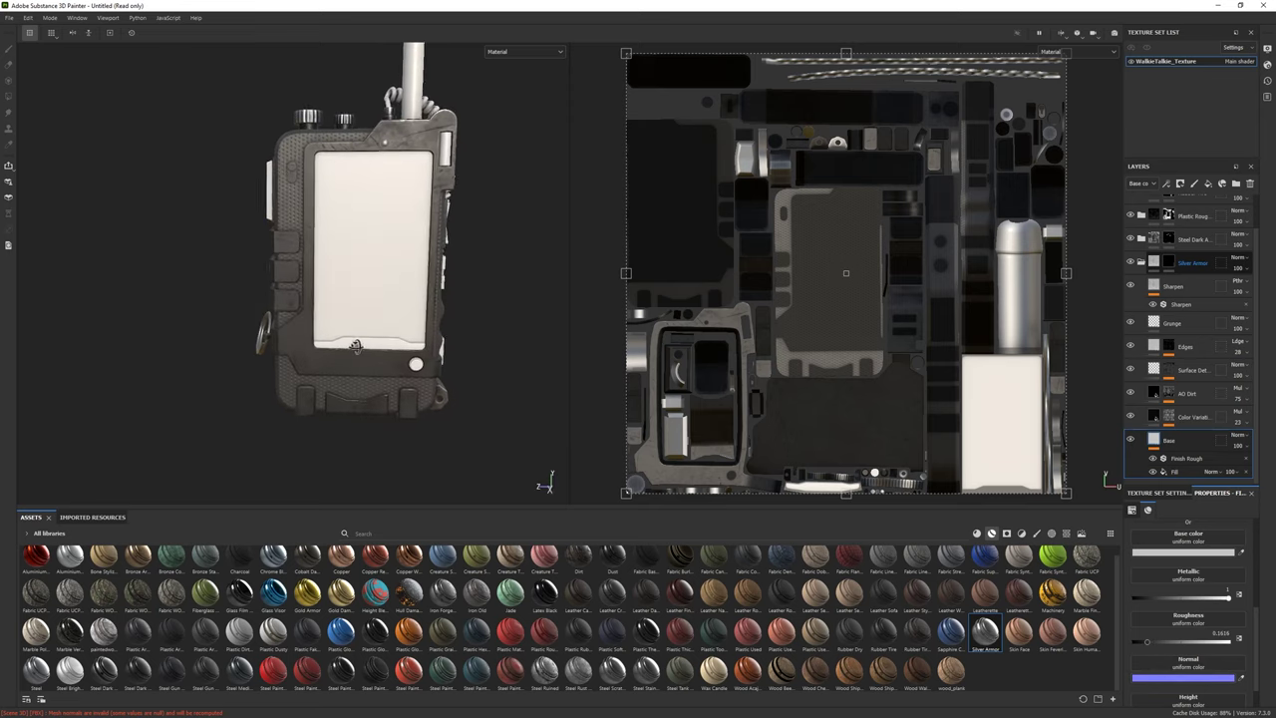
left_click_drag(289, 299, 311, 291, "alt")
scroll(311, 291, "up", 5)
scroll(516, 640, "up", 1)
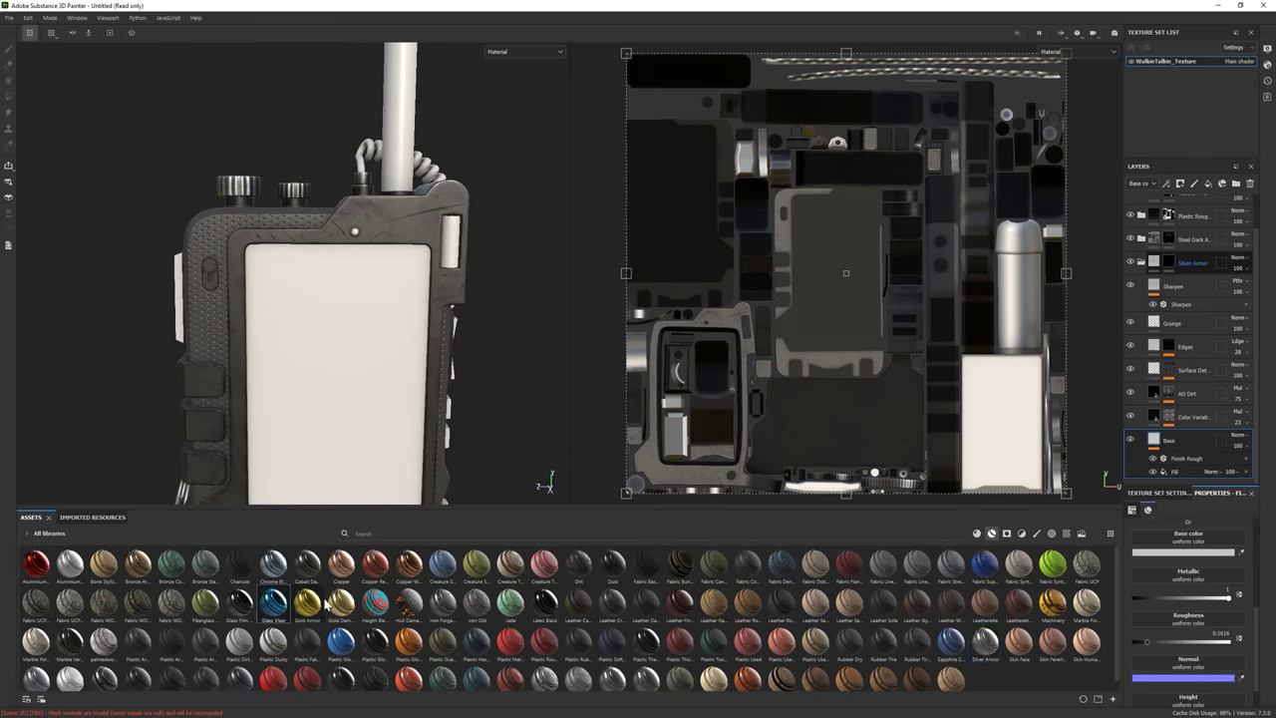
left_click(1141, 263)
Add a Glass Visor layer with a black mask, using polygon fill
left_click_drag(1166, 323, 1166, 323)
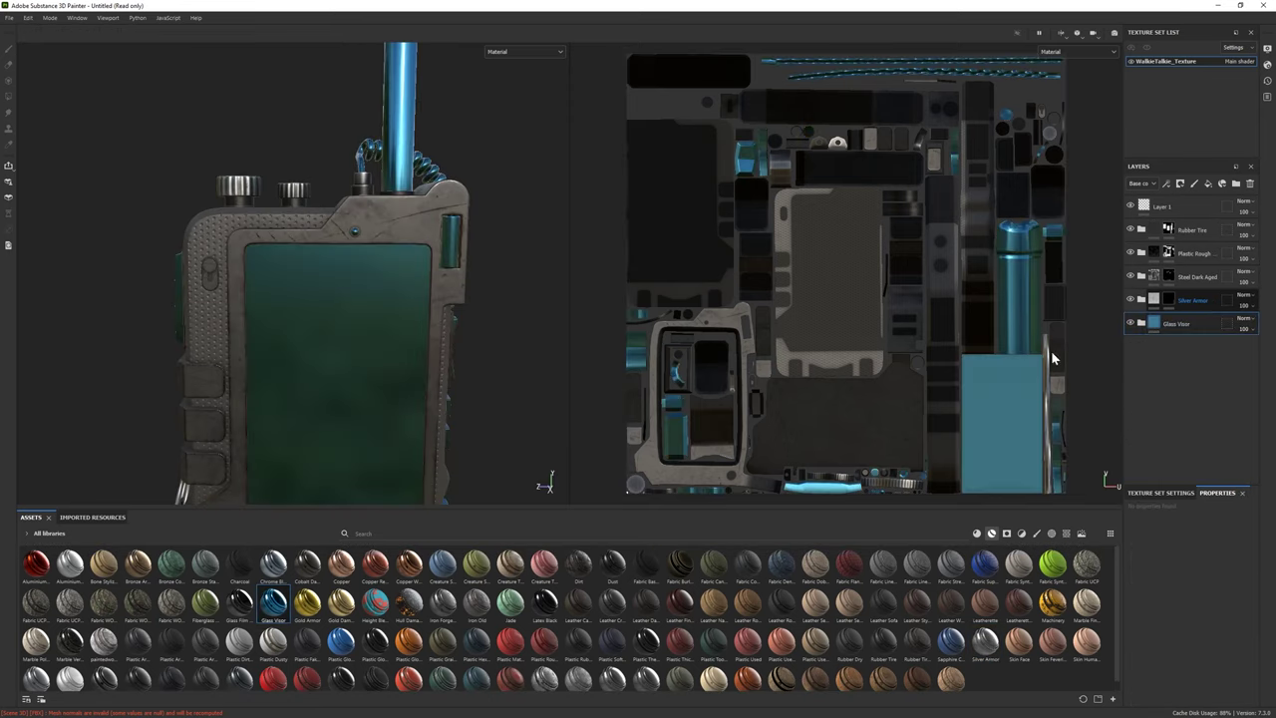
right_click(1186, 323)
left_click(1197, 51)
left_click(8, 96)
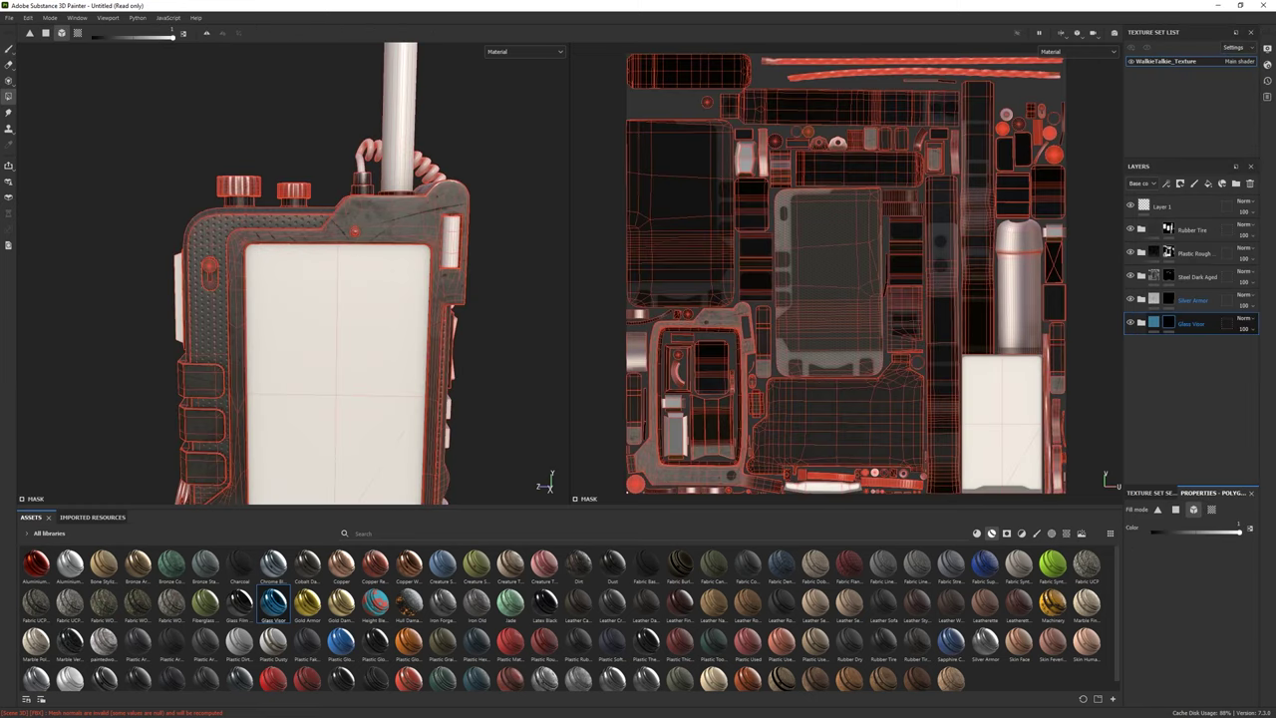
Set the base colour to 870101 and raise metallic to about 0.70
type("870101")
key("Return")
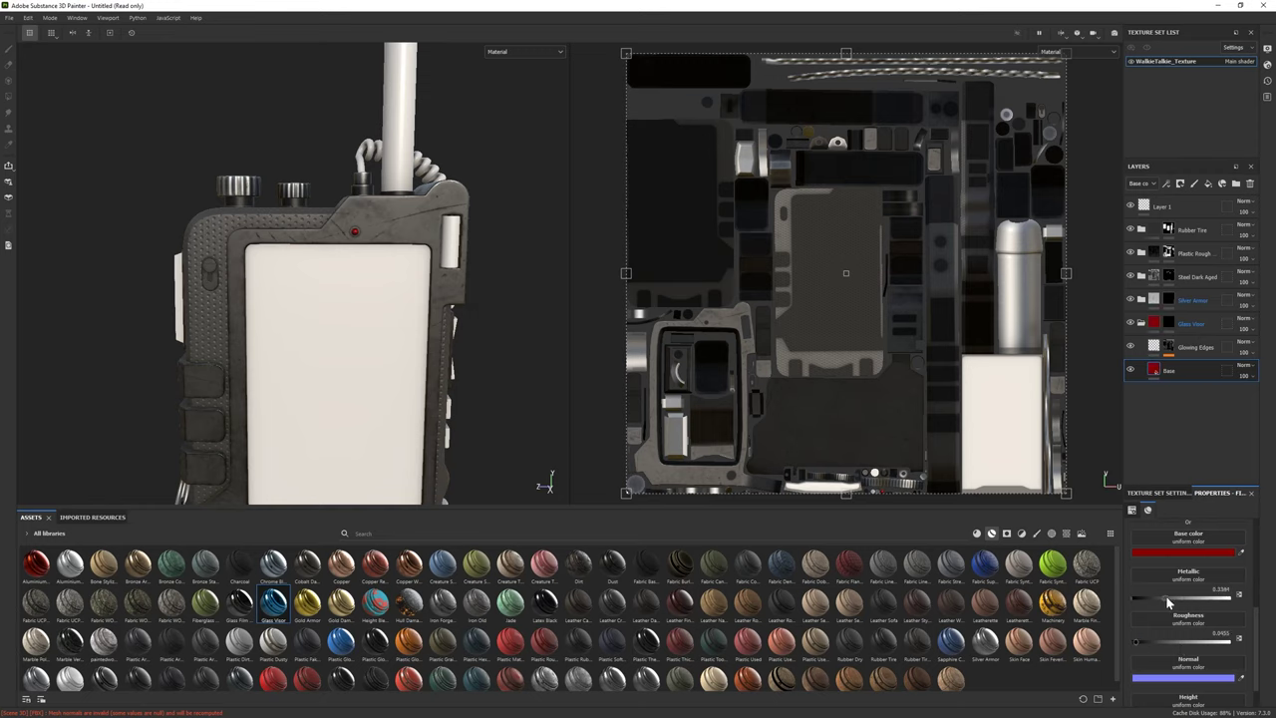
left_click_drag(1136, 597, 1202, 598)
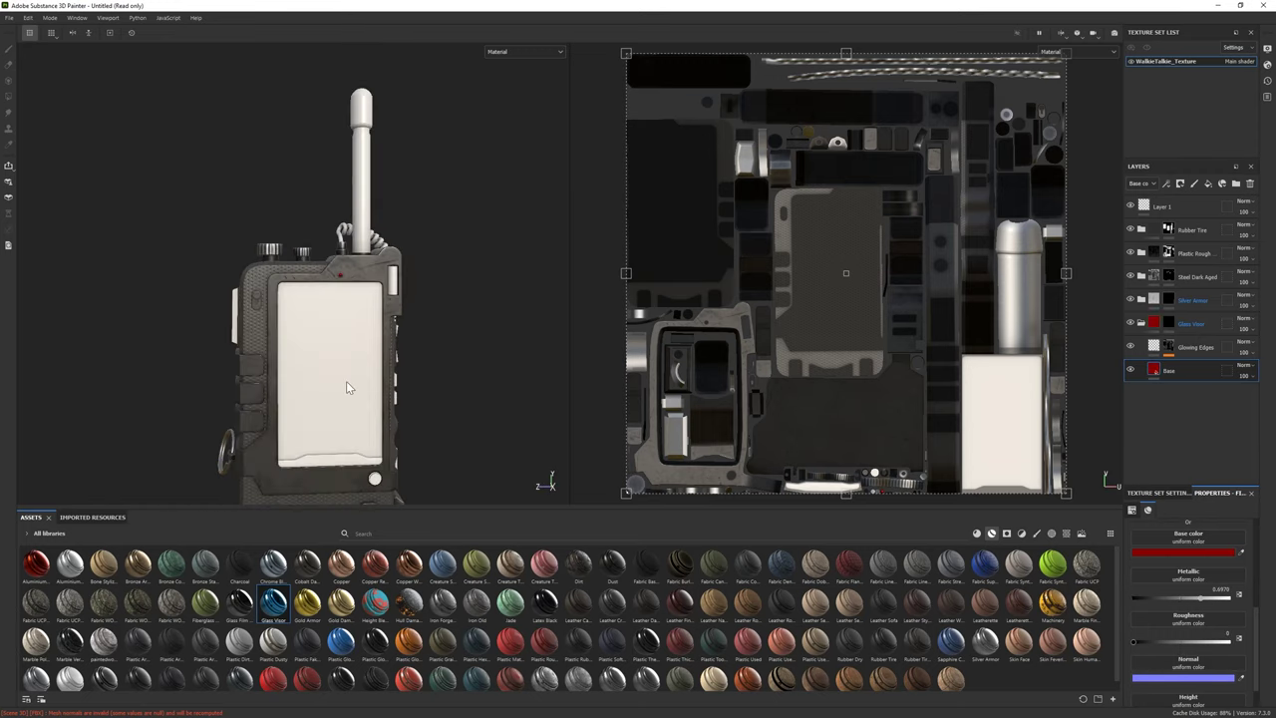
left_click_drag(346, 381, 363, 327, "alt")
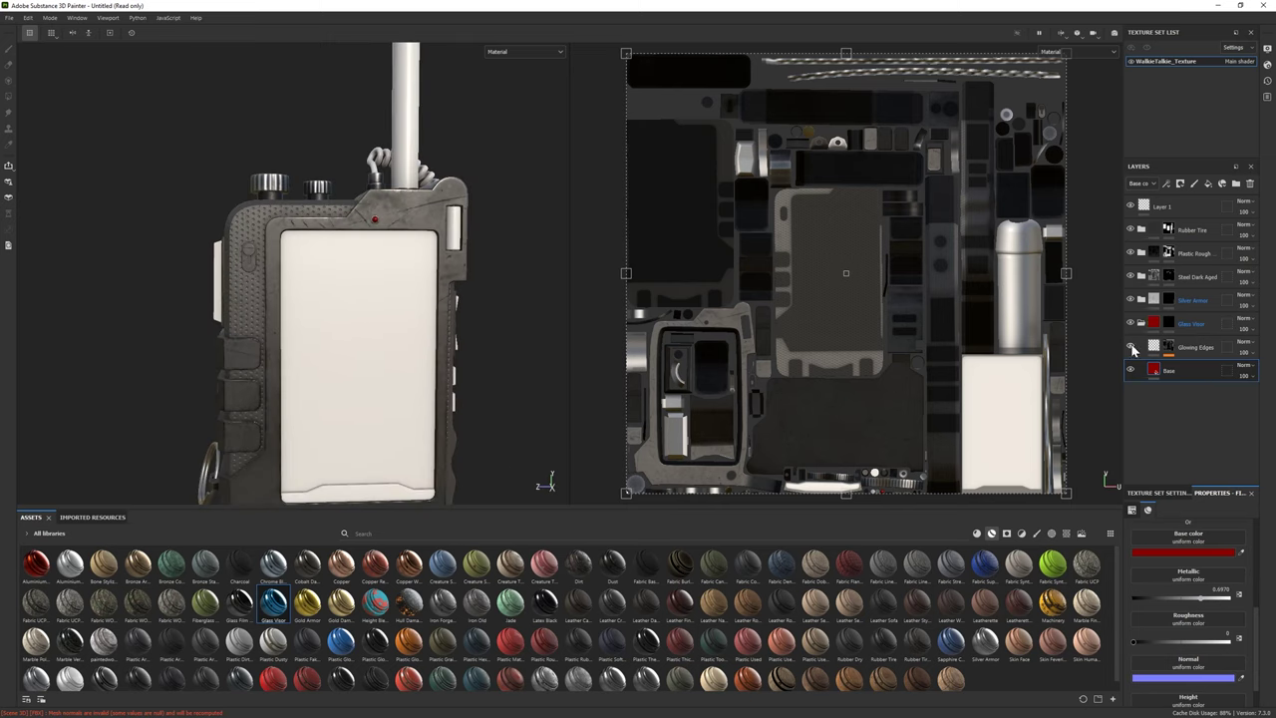
Filter the asset shelf to show the steel materials
left_click_drag(295, 357, 336, 313, "alt")
scroll(417, 680, "down", 1)
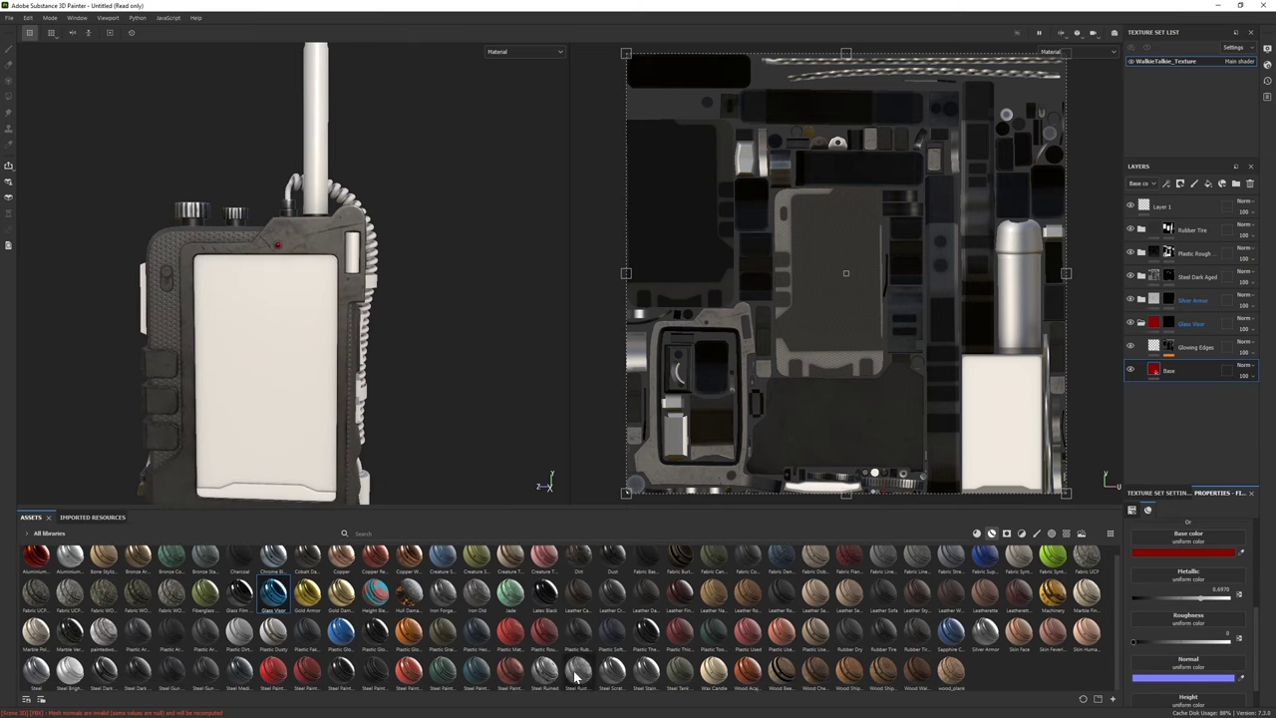
left_click(976, 535)
scroll(733, 661, "down", 3)
left_click(991, 533)
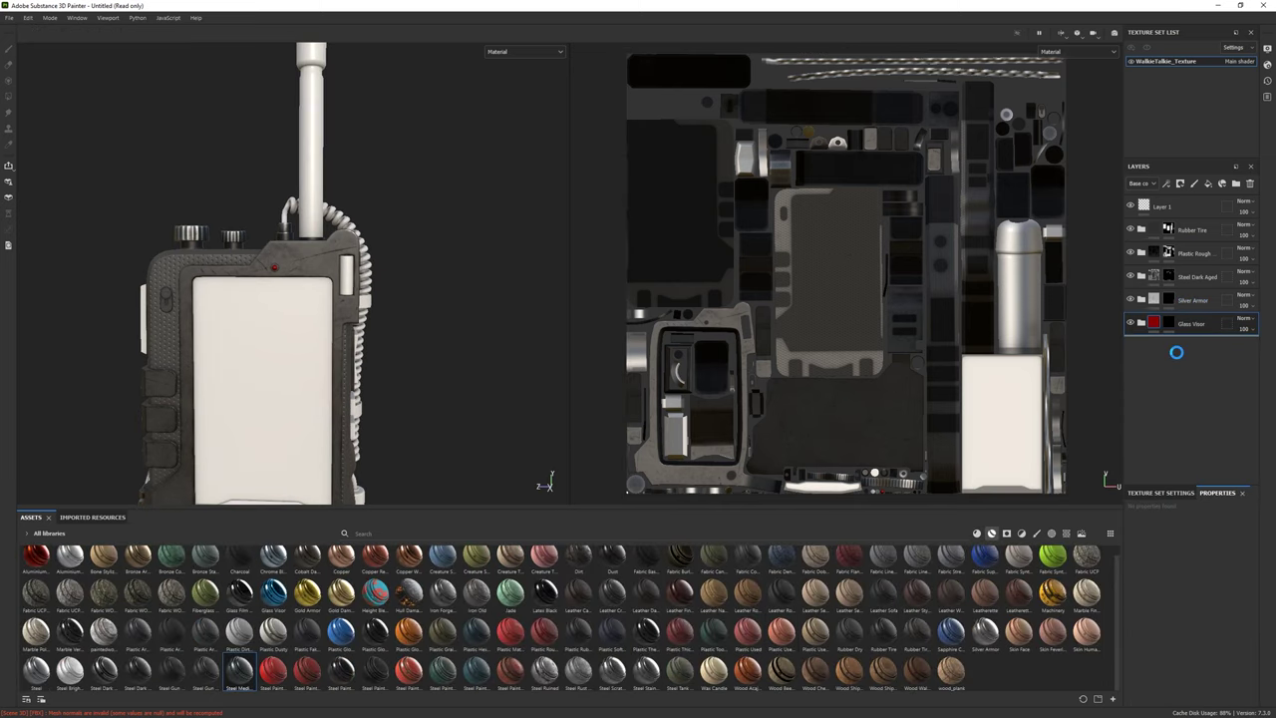
Add a Steel Medieval material layer with a mask
right_click(1176, 352)
left_click(1184, 118)
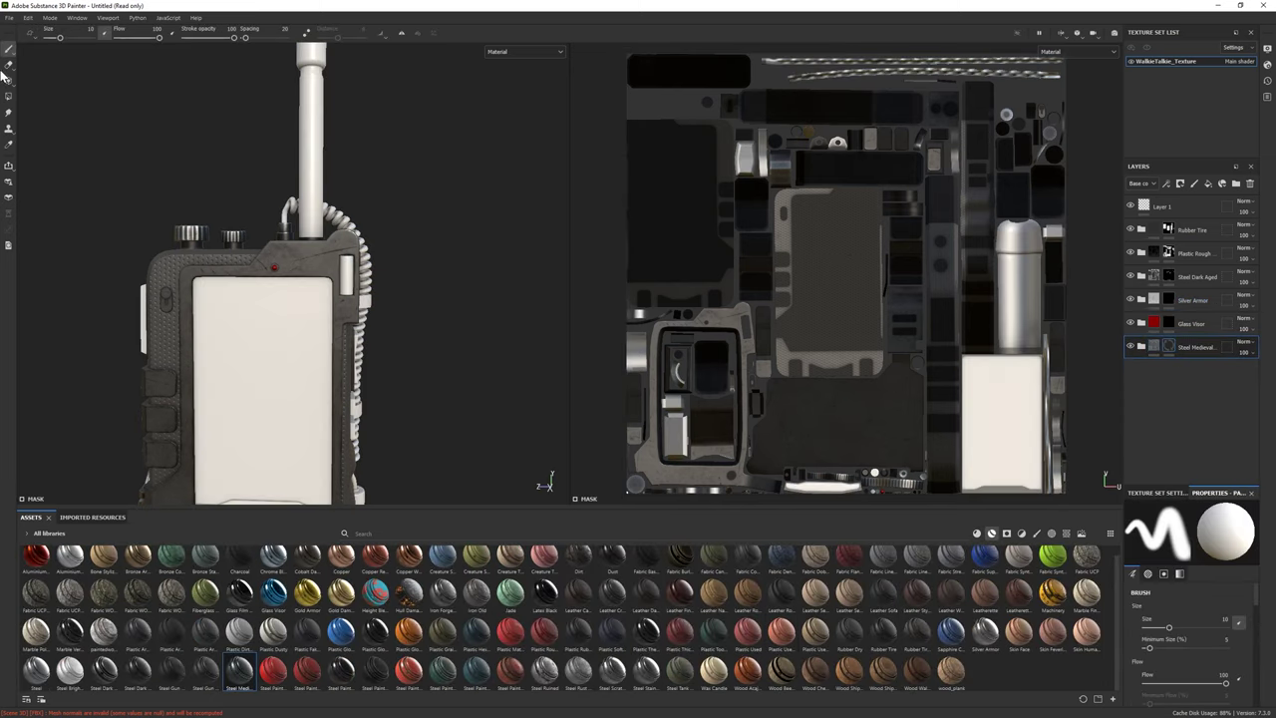
scroll(178, 325, "down", 3)
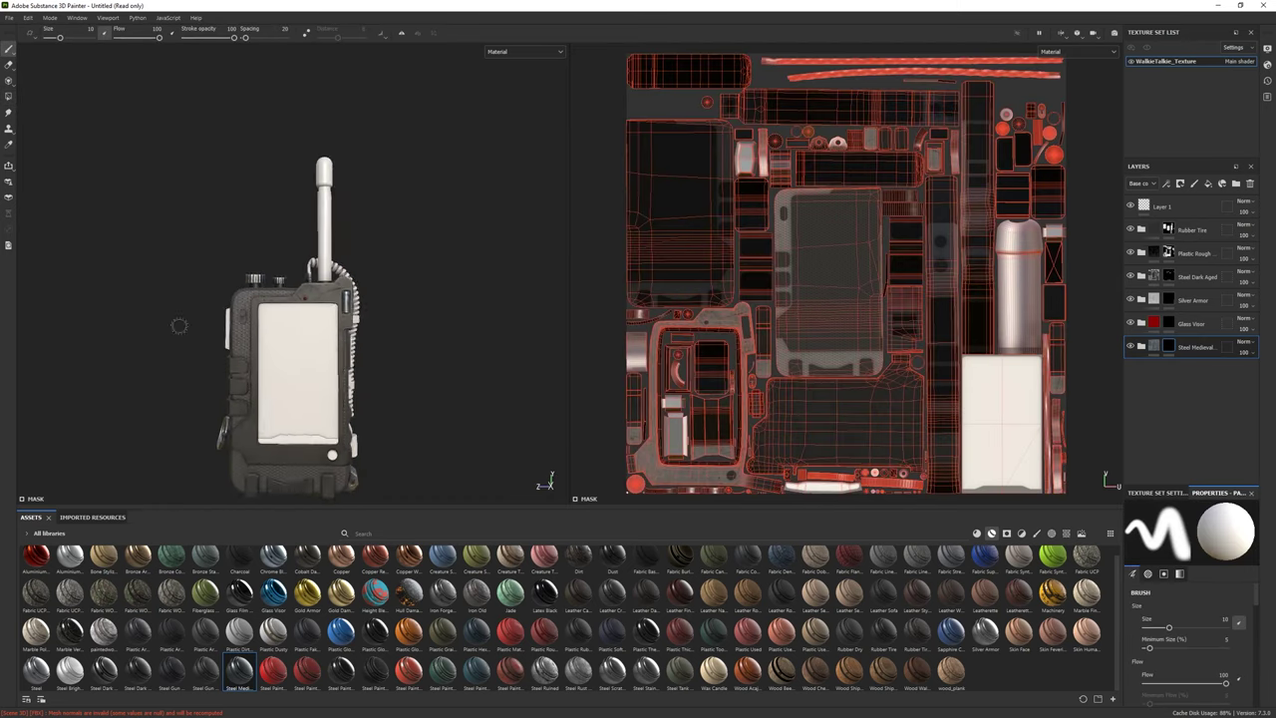
scroll(462, 460, "up", 2)
Colour the Base Metal fill red and raise its roughness slightly
left_click(1160, 430)
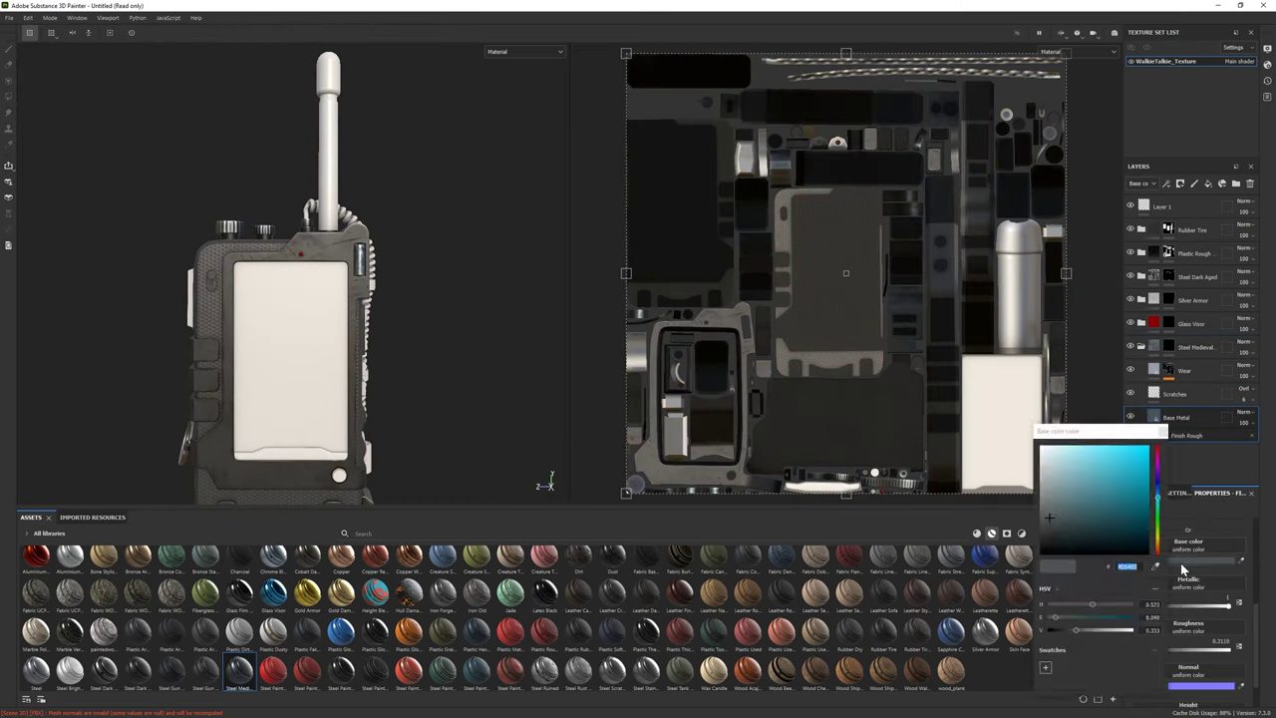
mouse_move(1160, 470)
left_mouse_down()
mouse_move(1161, 489)
mouse_move(1102, 495)
left_mouse_up()
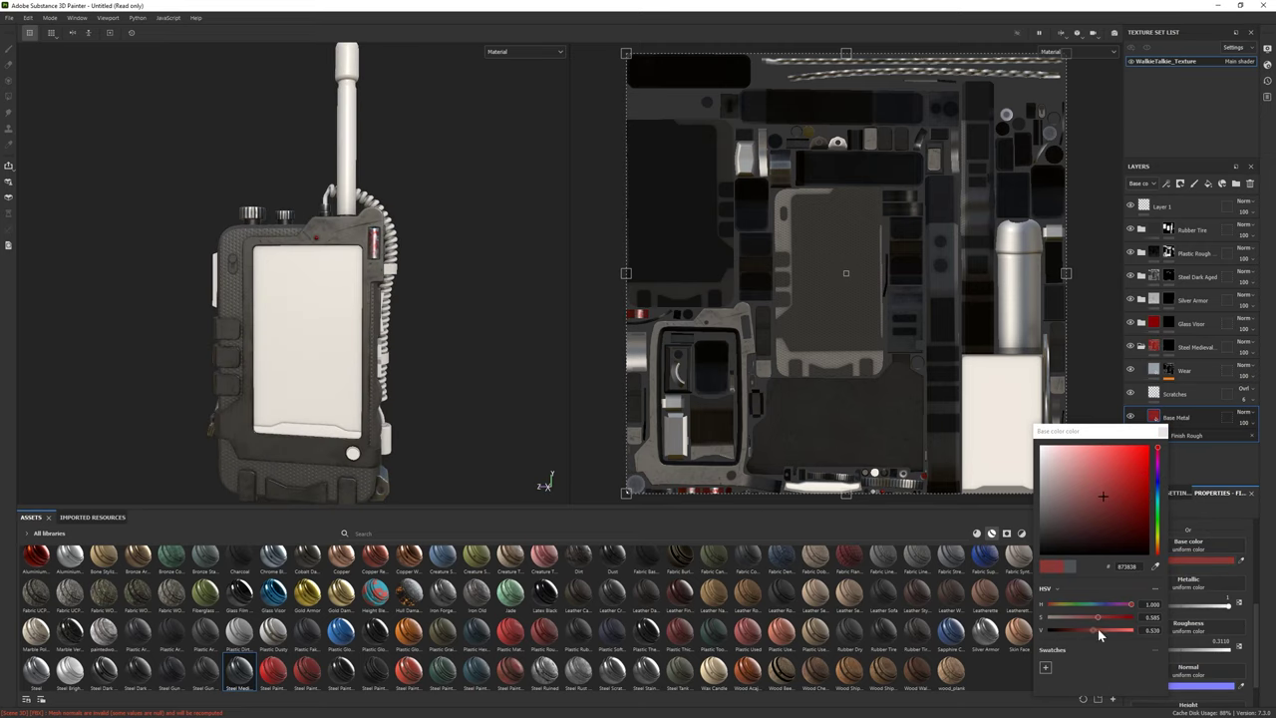
left_click(1187, 389)
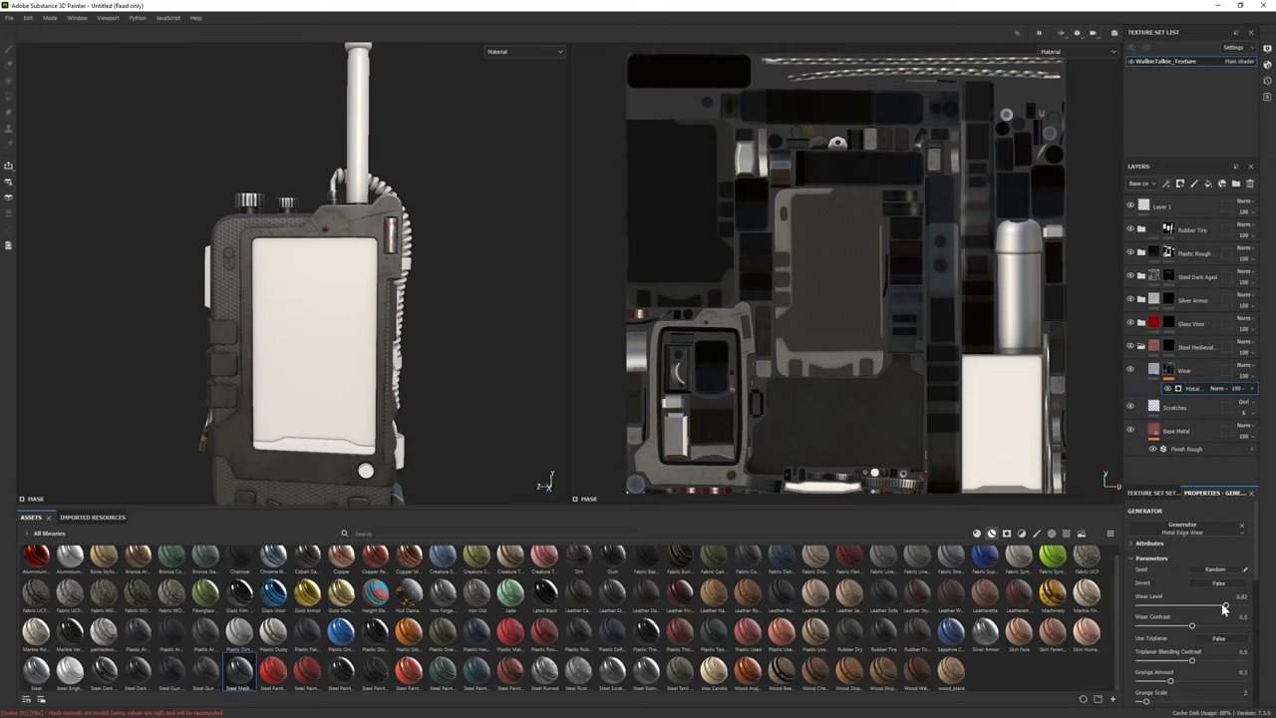
left_click(1176, 431)
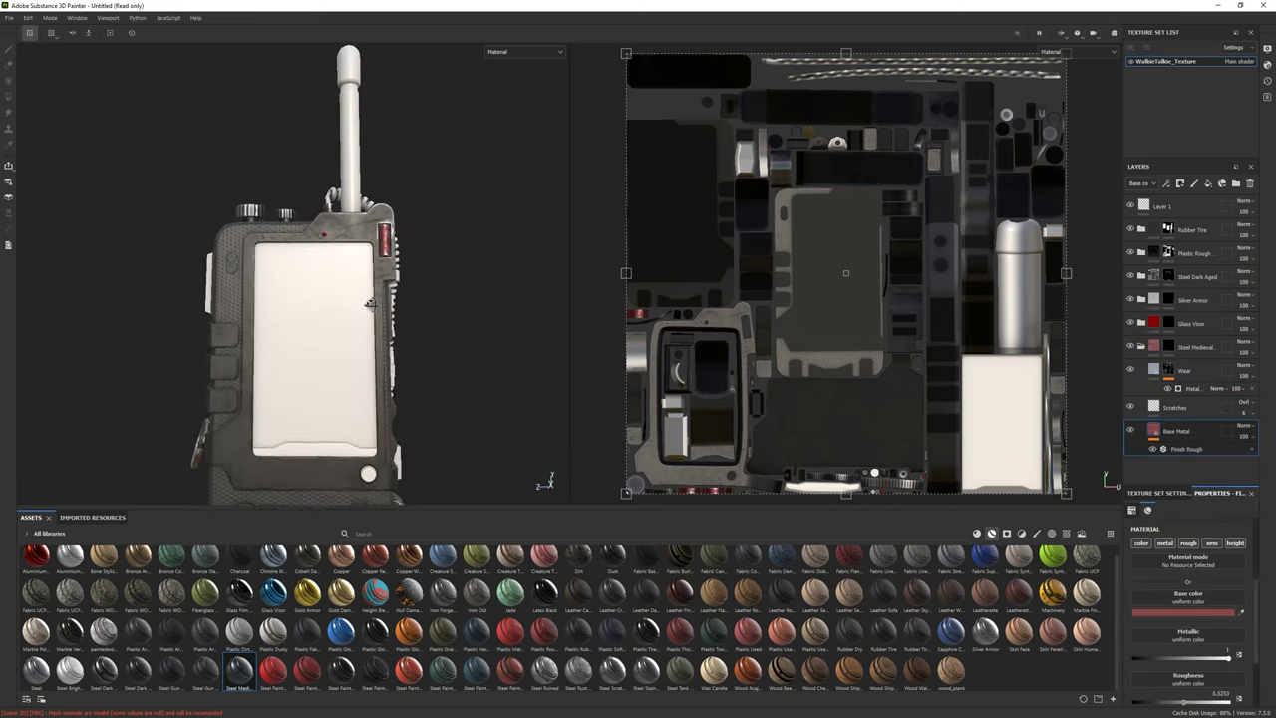
left_click_drag(371, 304, 450, 328, "alt")
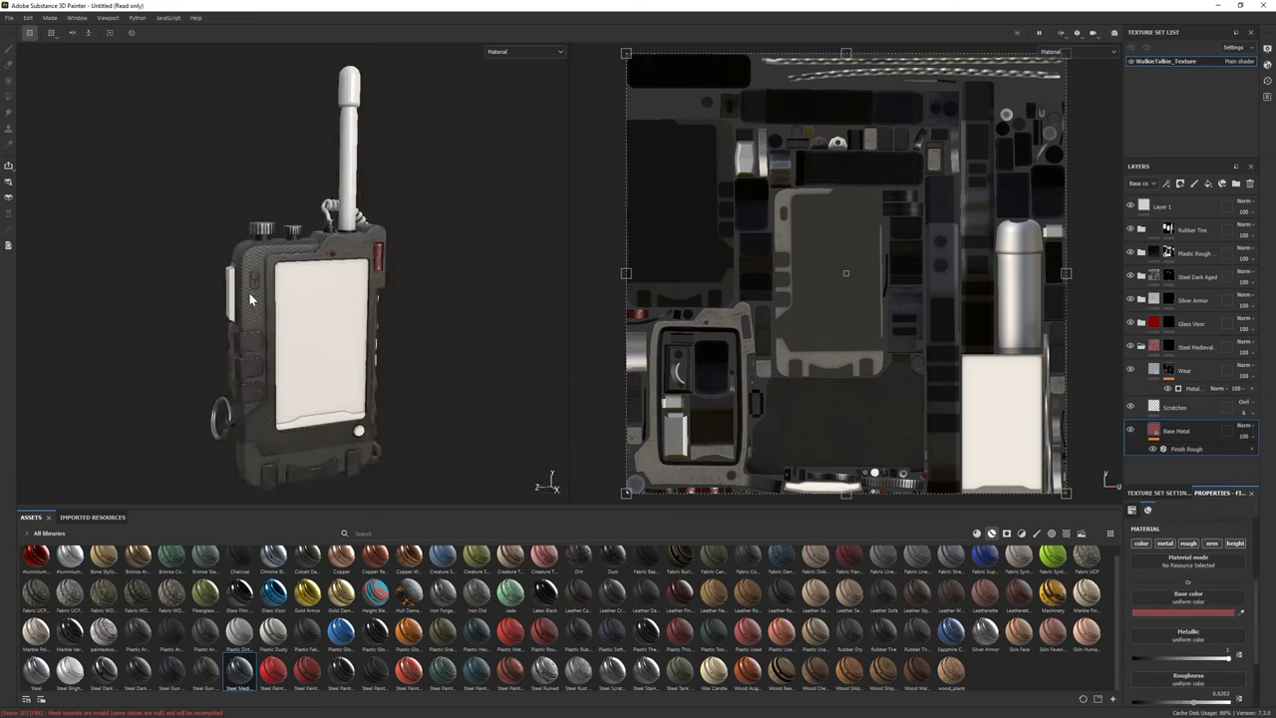
left_click(1208, 612)
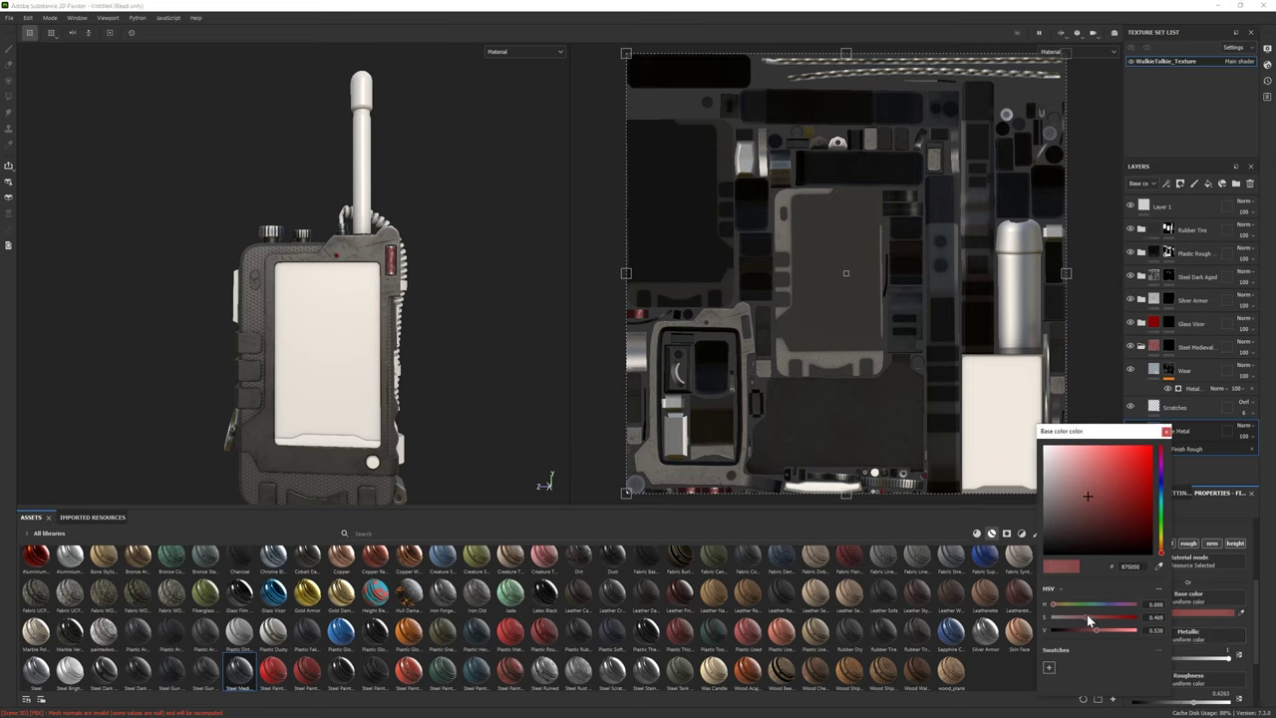
left_click_drag(326, 305, 517, 710, "alt")
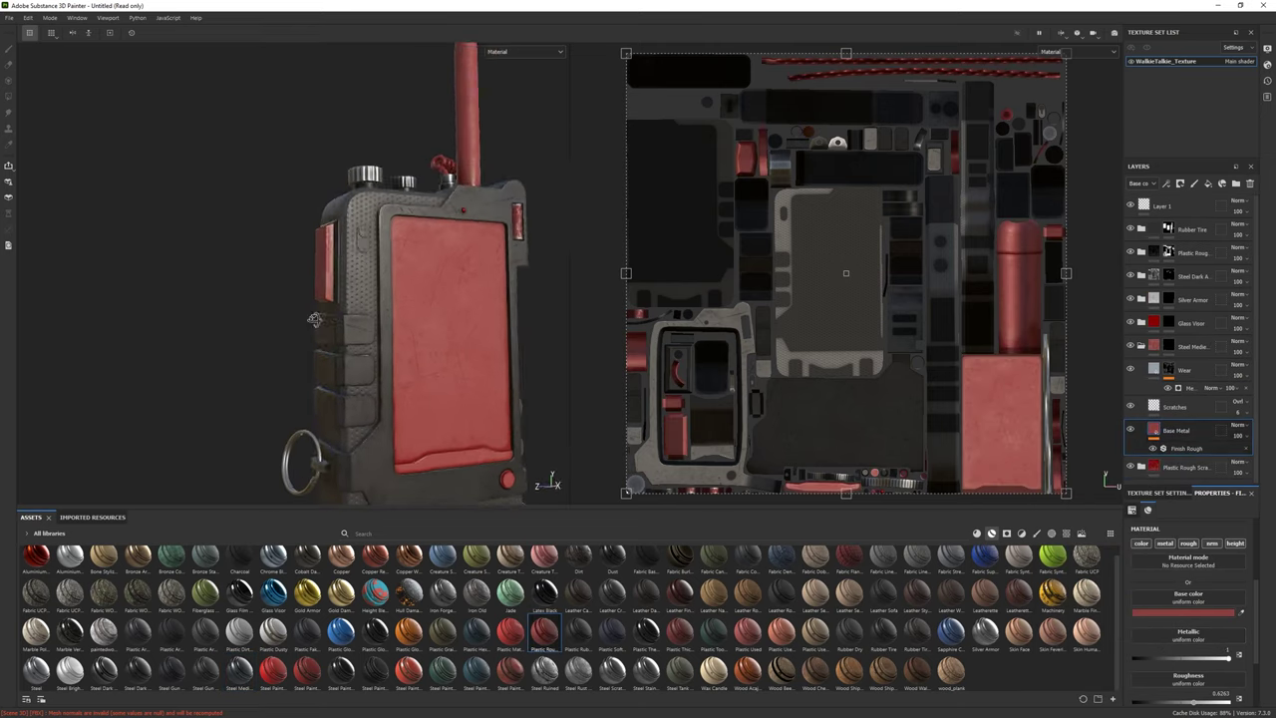
Make the scratched plastic's BaseColor a duller, darker, less saturated red
left_click(1142, 370)
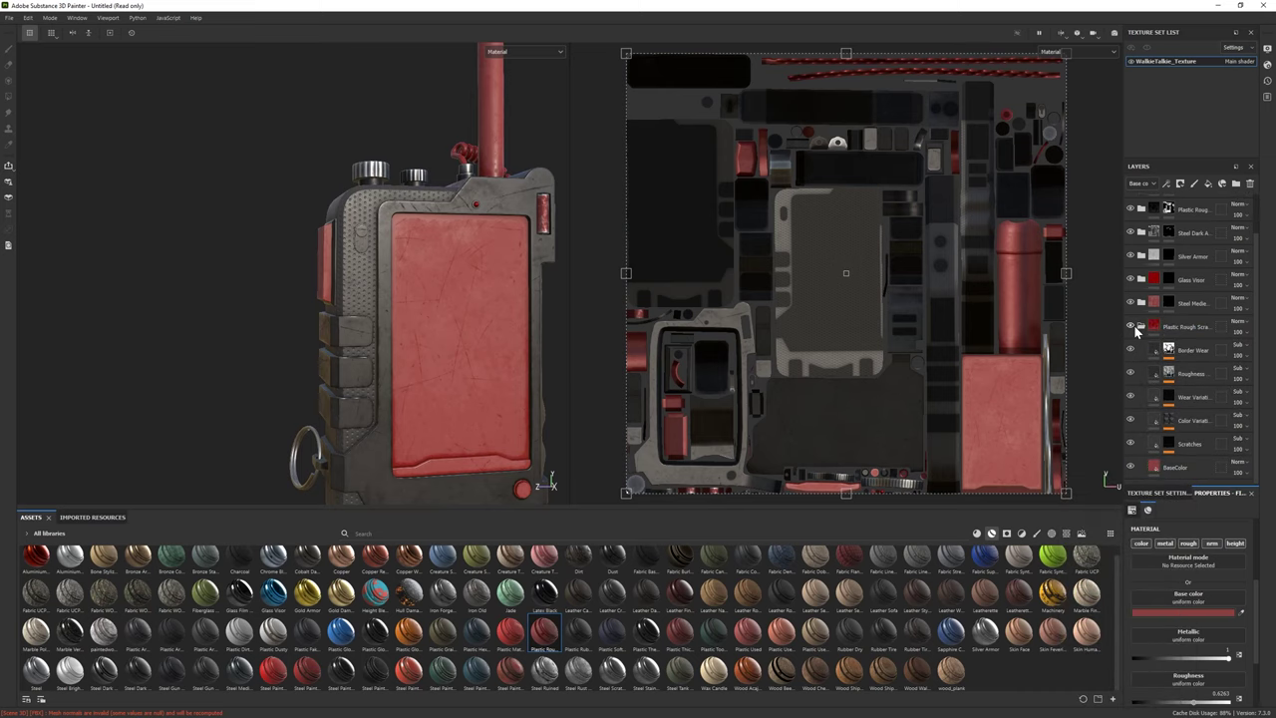
left_click(1186, 466)
left_click(1140, 523)
left_click_drag(418, 329, 460, 340, "alt")
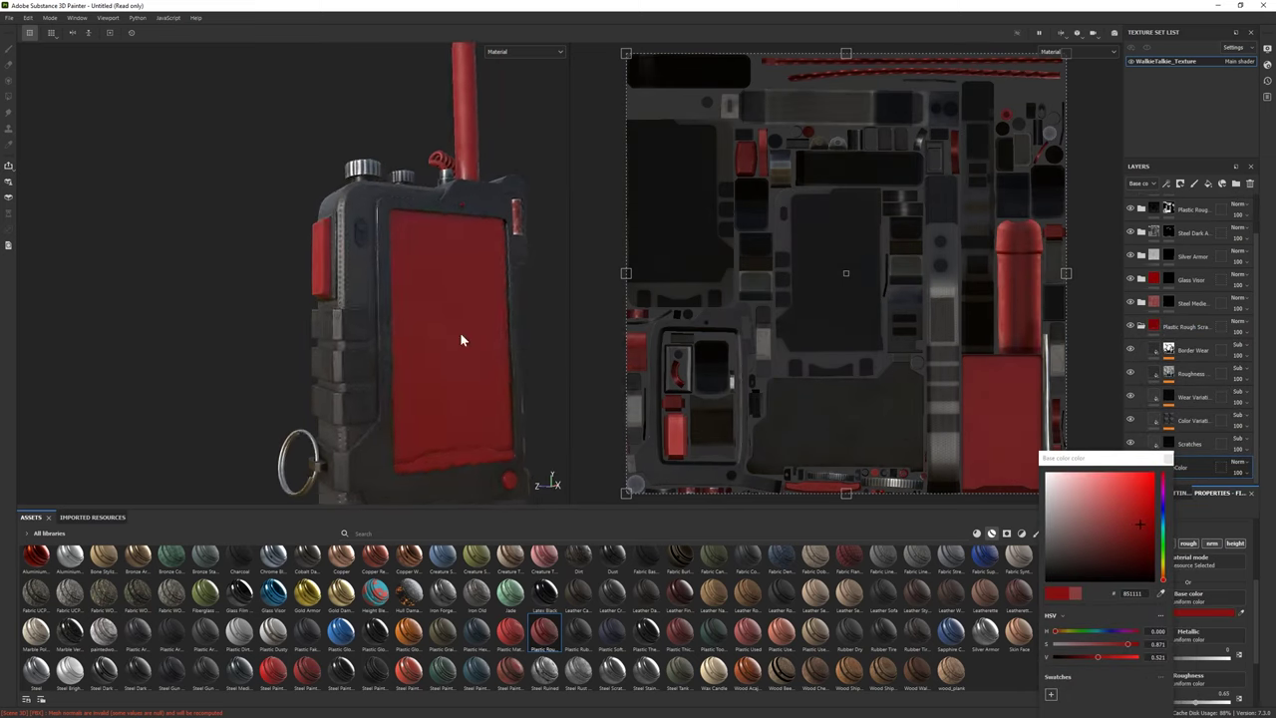
left_click_drag(1128, 644, 1103, 645)
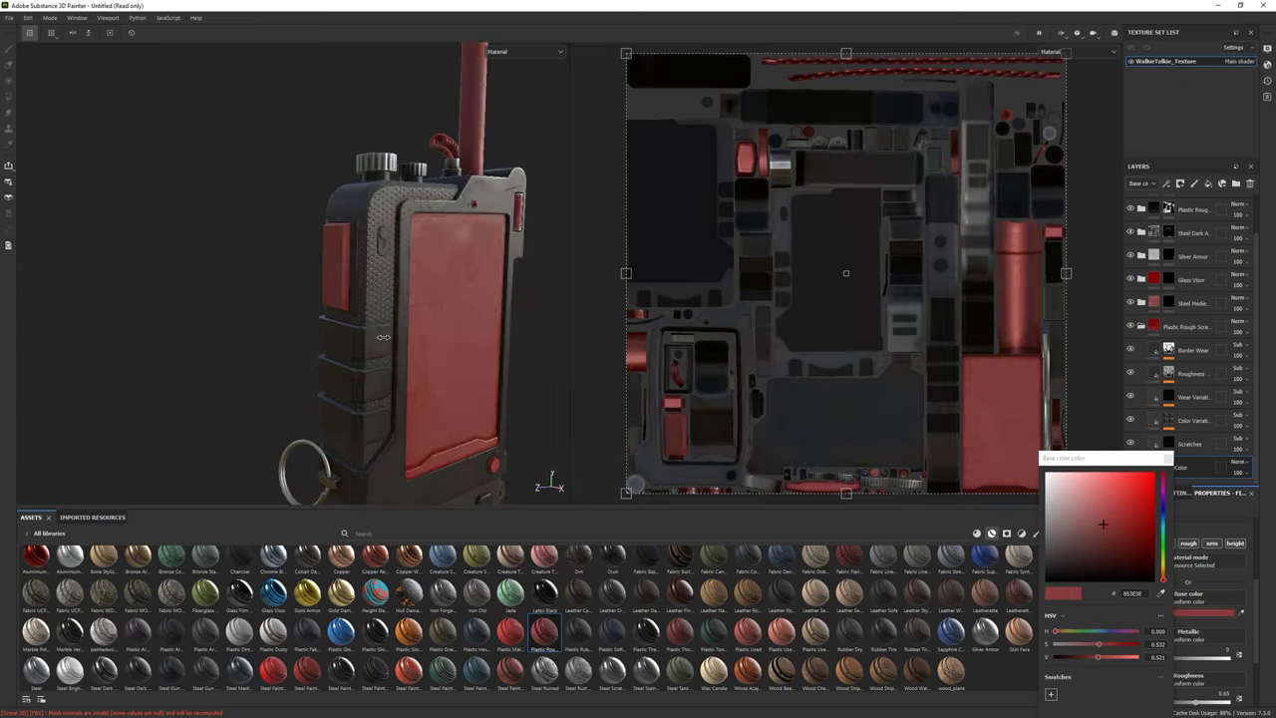
left_click_drag(349, 329, 370, 315, "alt")
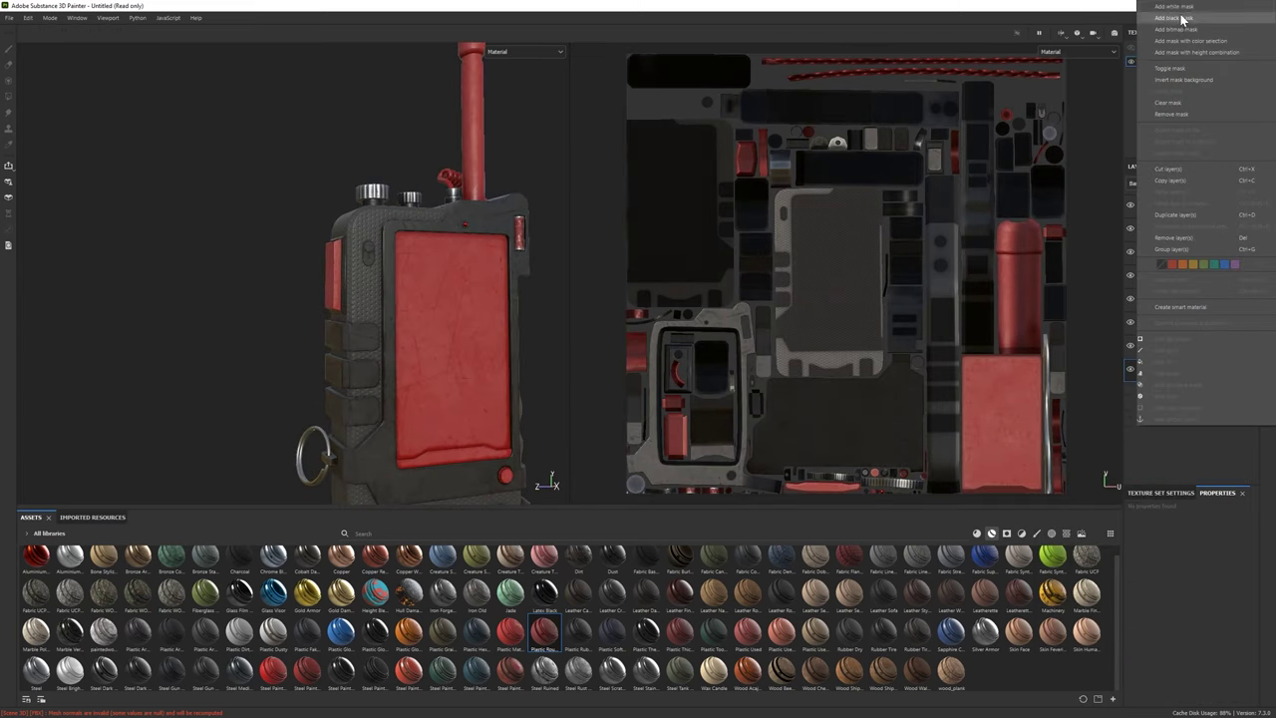
Switch between brush and polygon fill on the Rubber Tire and Plastic Rough layers
left_click(9, 50)
left_click_drag(453, 368, 453, 362, "alt")
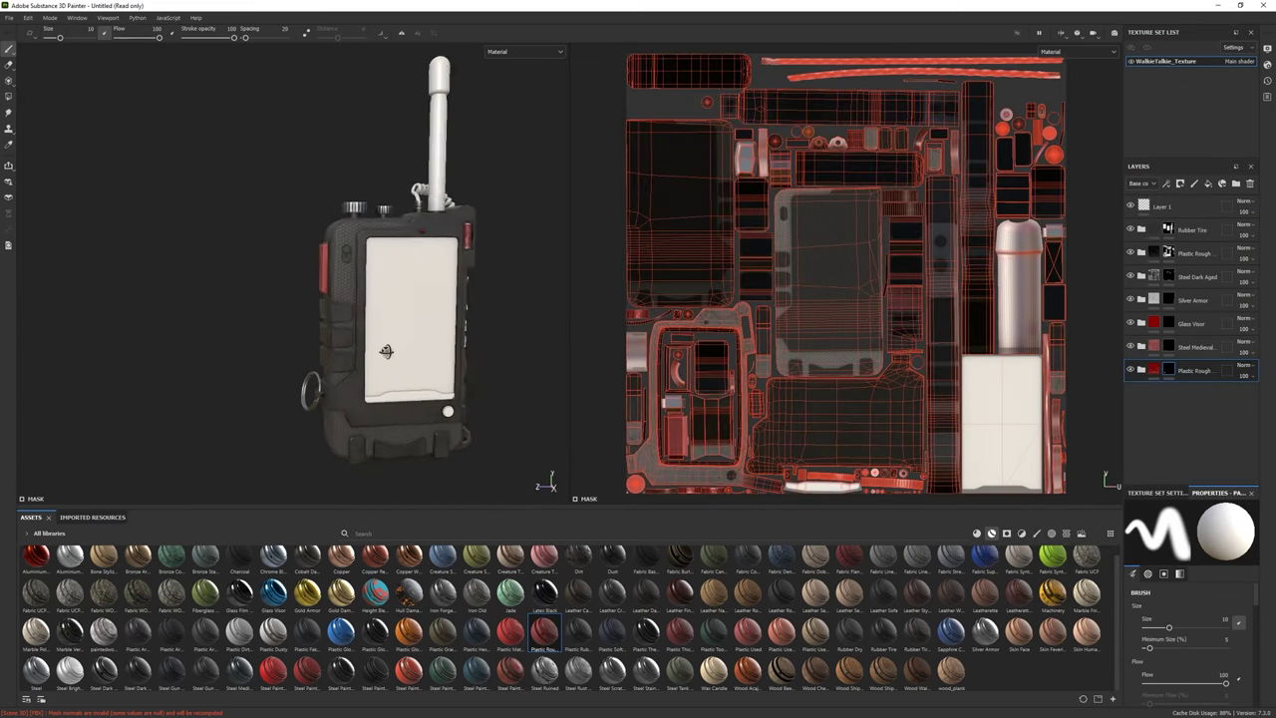
scroll(452, 362, "up", 5)
left_click(1192, 230)
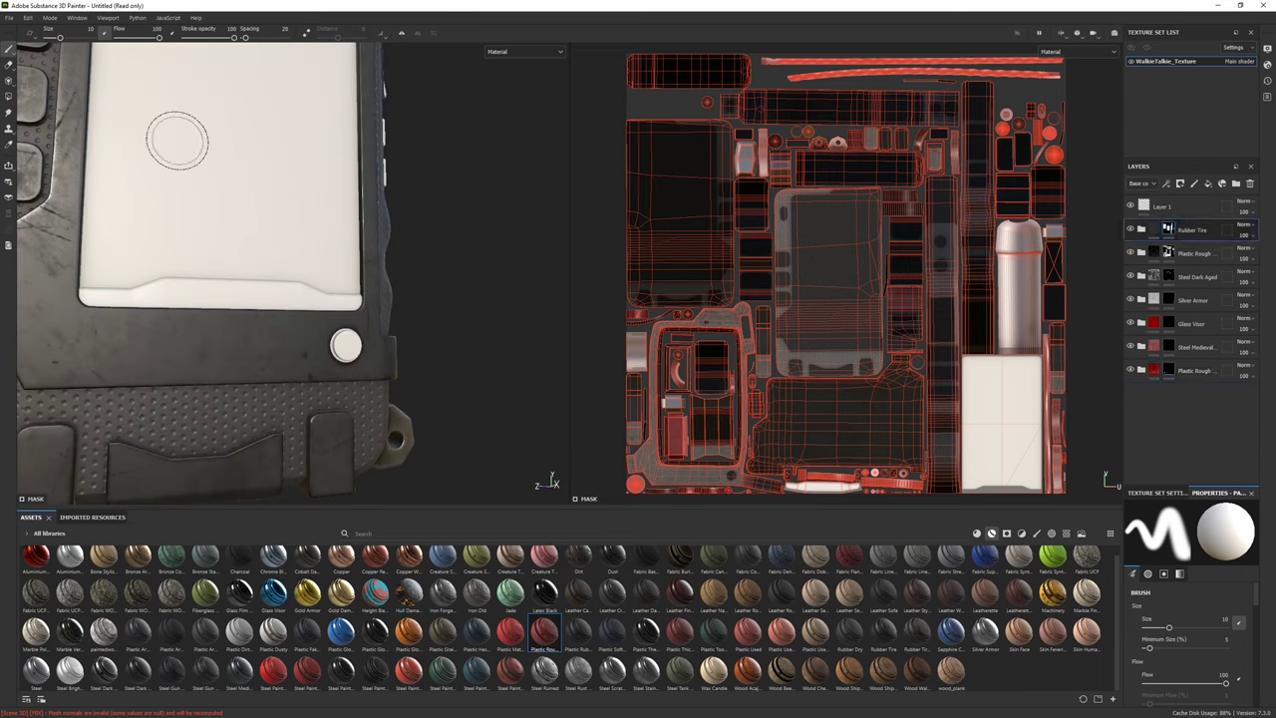
left_click(9, 97)
scroll(352, 347, "up", 3)
left_click(337, 387)
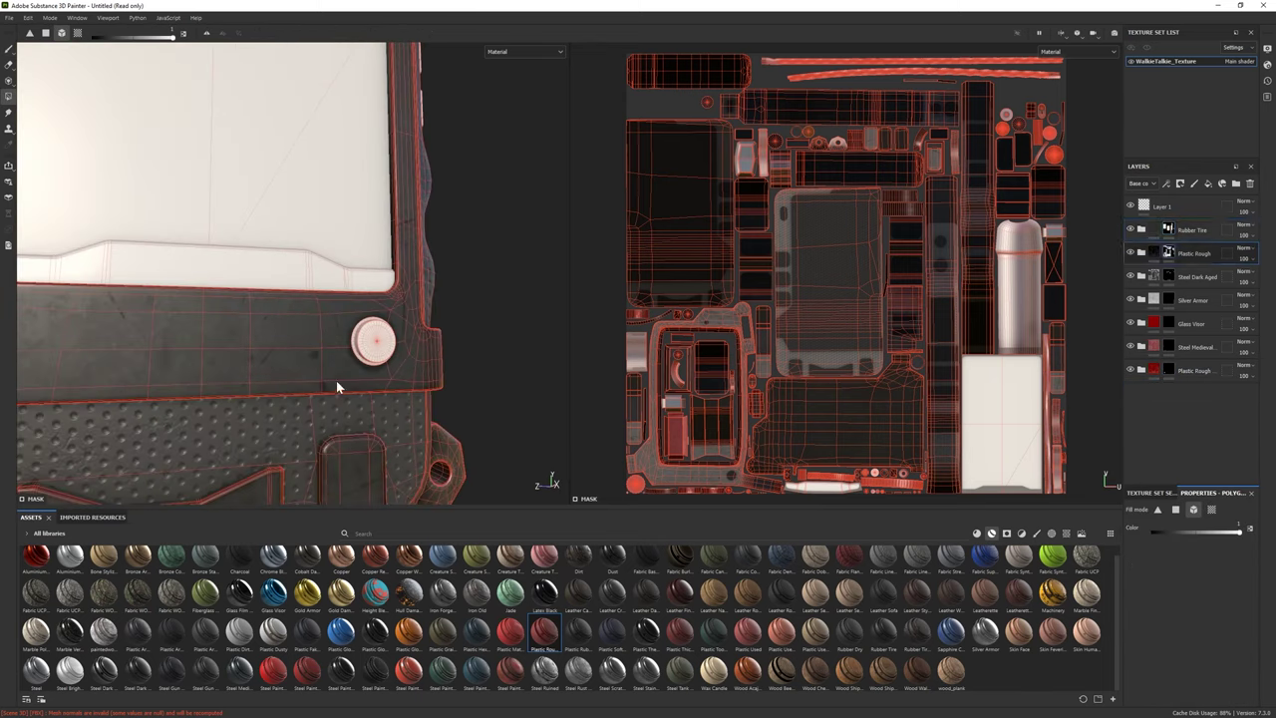
key("1")
scroll(294, 396, "down", 5)
Toggle polygon fill and brush again, then add a new Rubber Tire material layer
left_click_drag(279, 389, 542, 439, "alt")
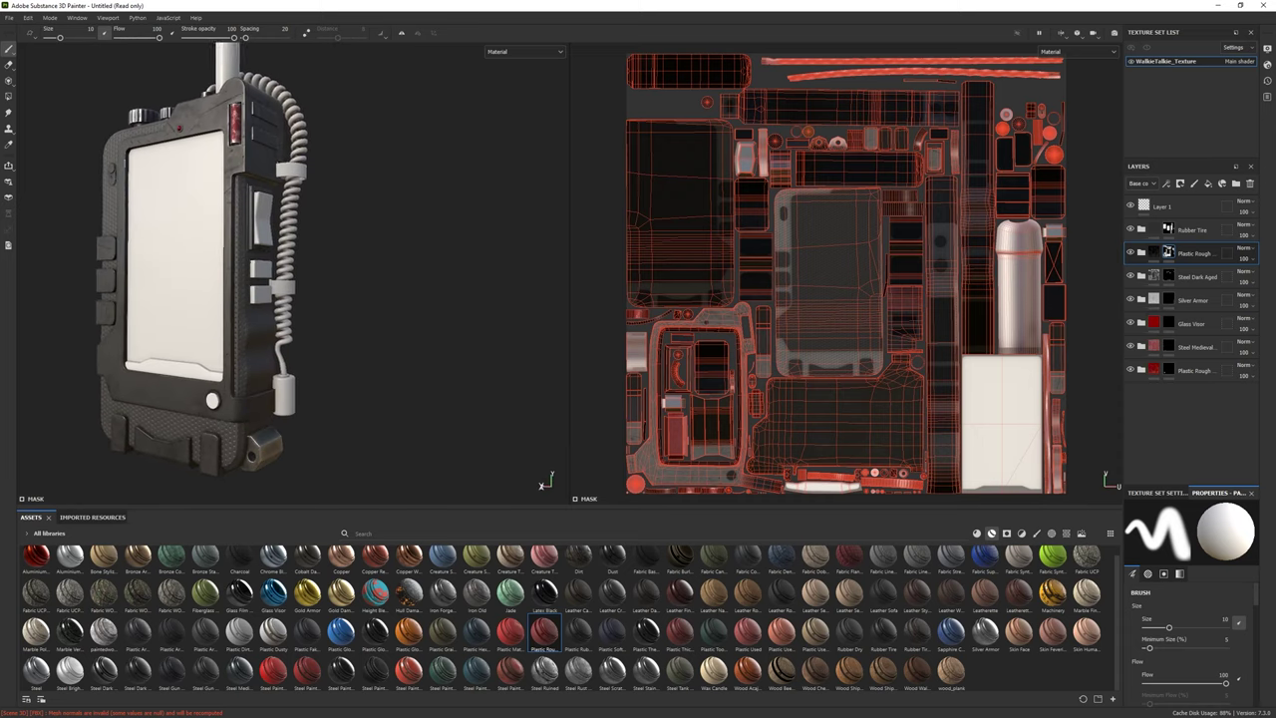
left_click(8, 96)
scroll(341, 407, "up", 5)
scroll(337, 385, "down", 5)
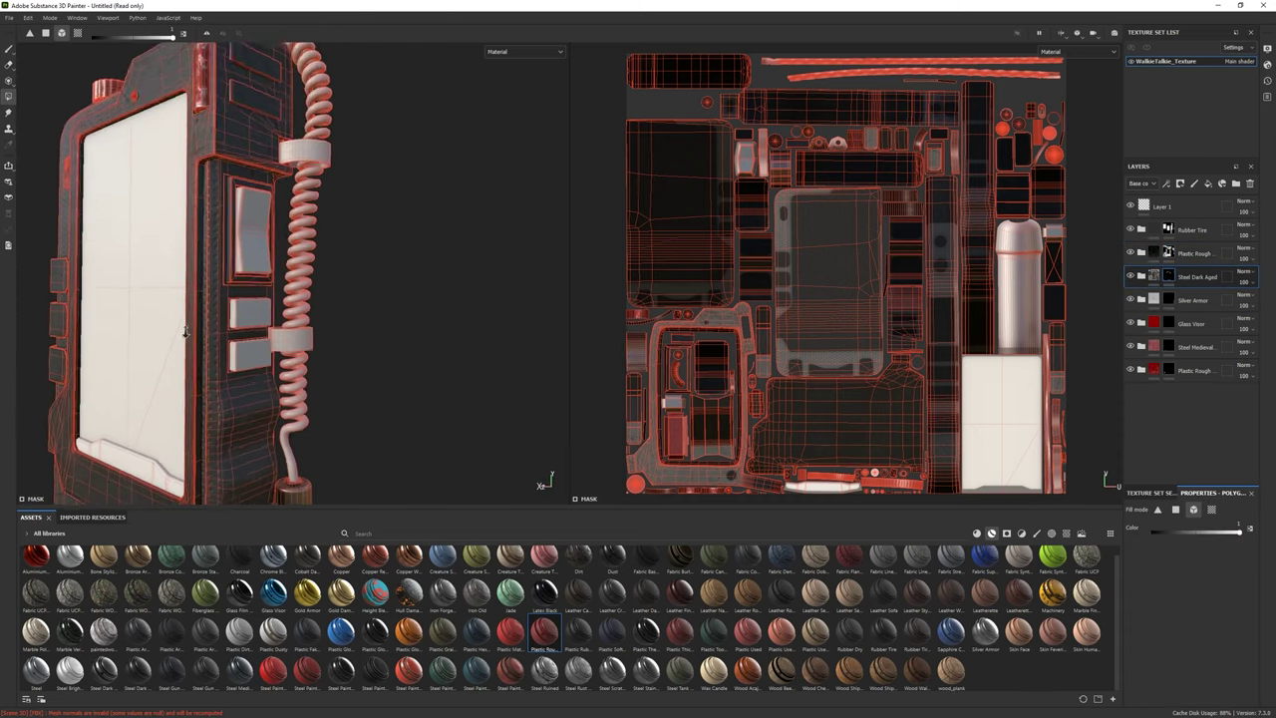
left_click_drag(337, 386, 42, 54, "alt")
key("1")
mouse_move(273, 315)
left_mouse_down("alt")
mouse_move(365, 396)
mouse_move(262, 327)
mouse_move(290, 289)
left_mouse_up("alt")
left_click_drag(1082, 523, 300, 267)
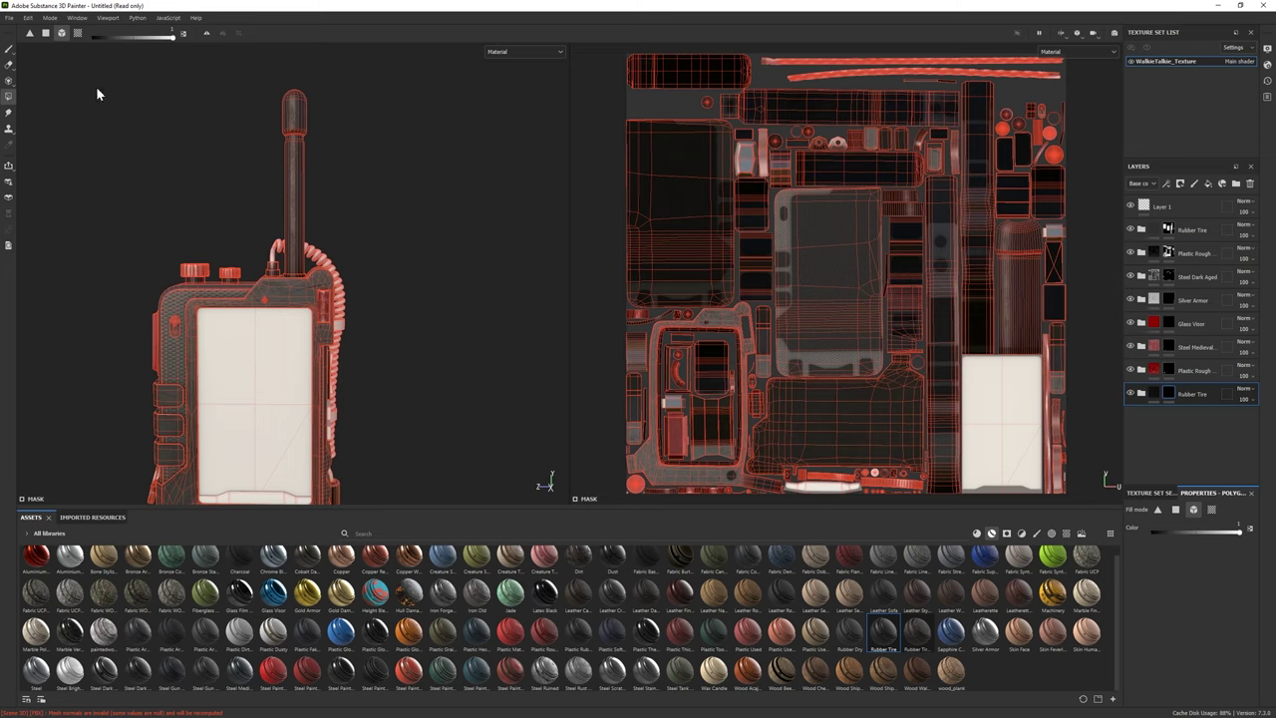
Darken the Rubber Tire base colour and lower its roughness to about 0.47
left_click(1141, 393)
left_click(1181, 467)
left_click(1185, 612)
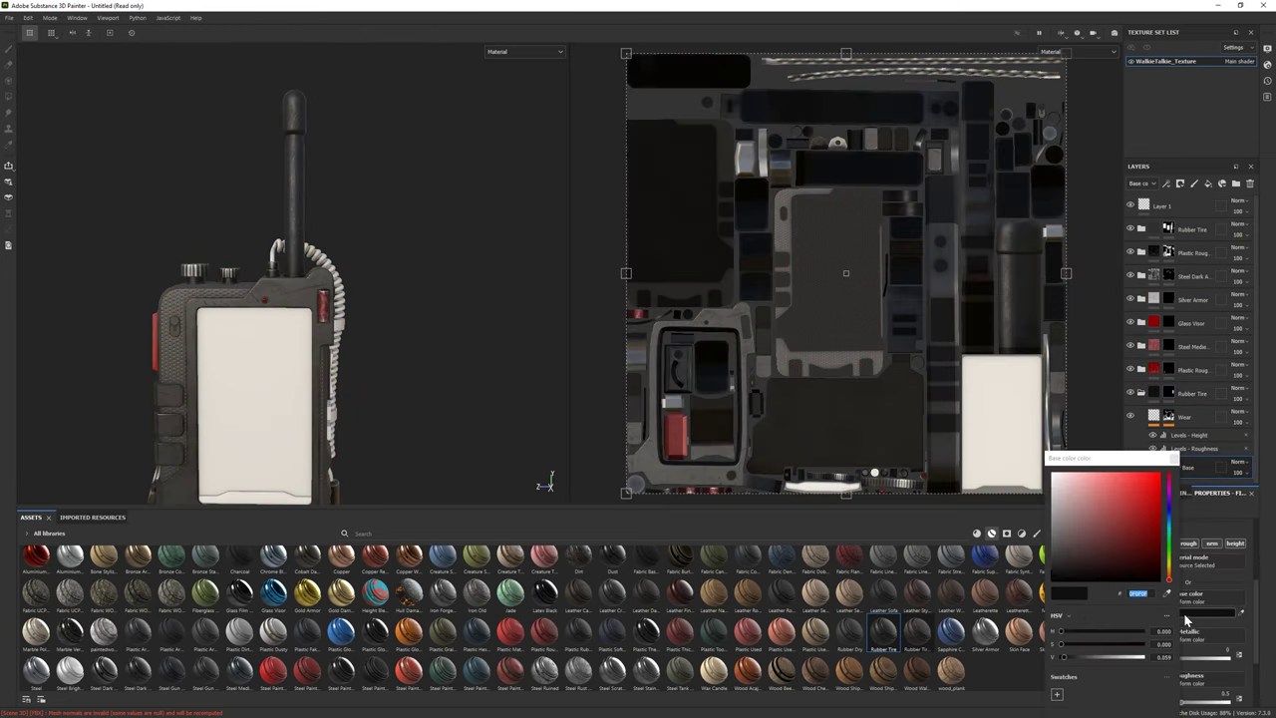
left_click_drag(1055, 565, 1052, 571)
left_click_drag(249, 329, 288, 324, "alt")
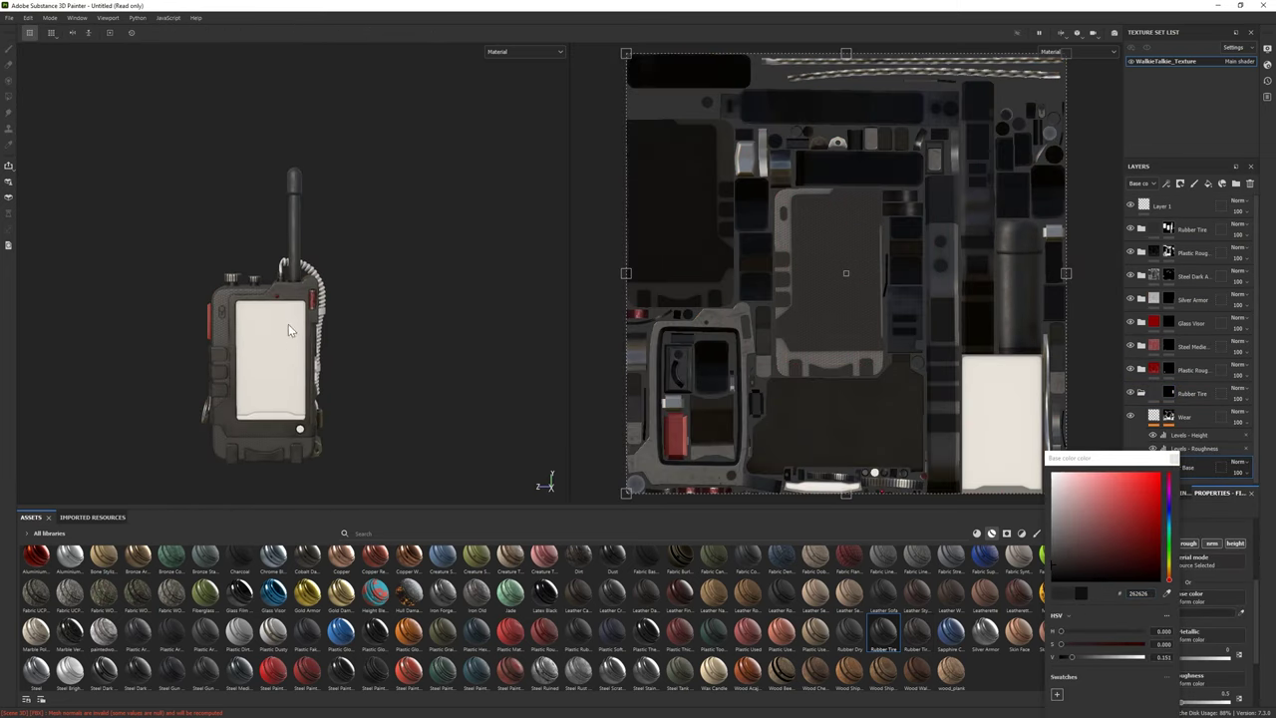
left_click_drag(1146, 466, 1067, 445)
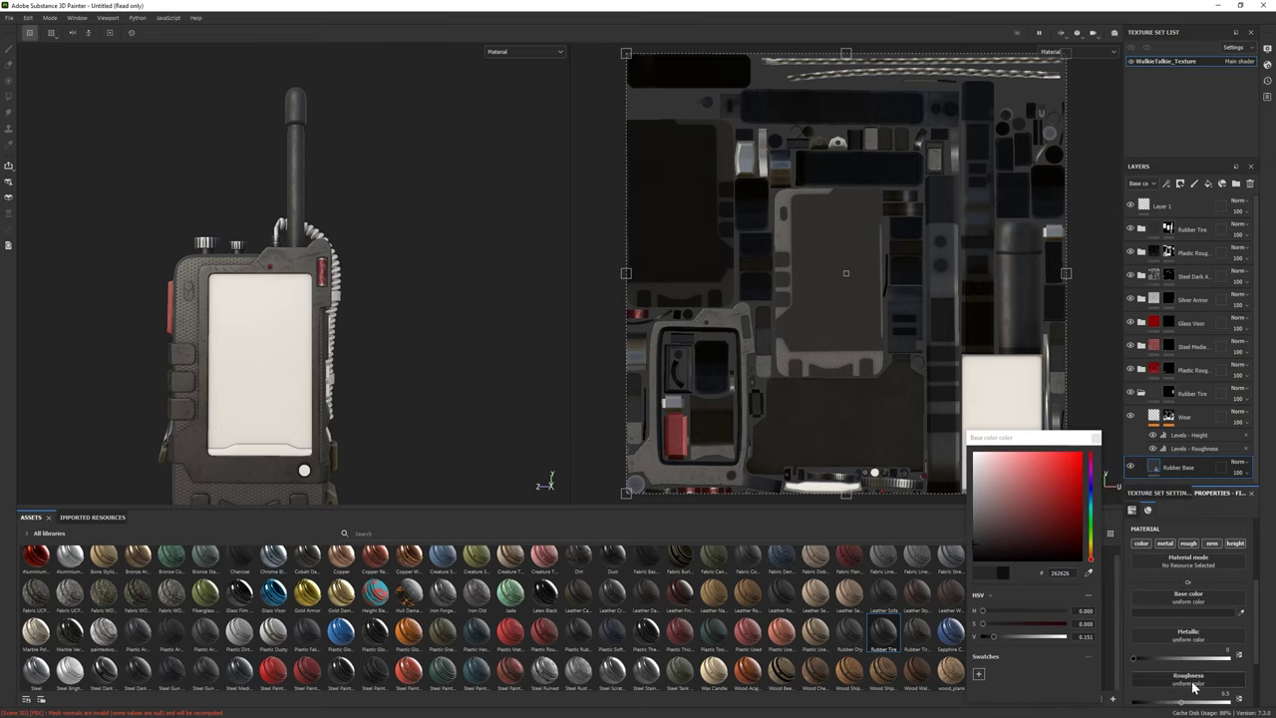
left_click_drag(1180, 704, 1179, 704)
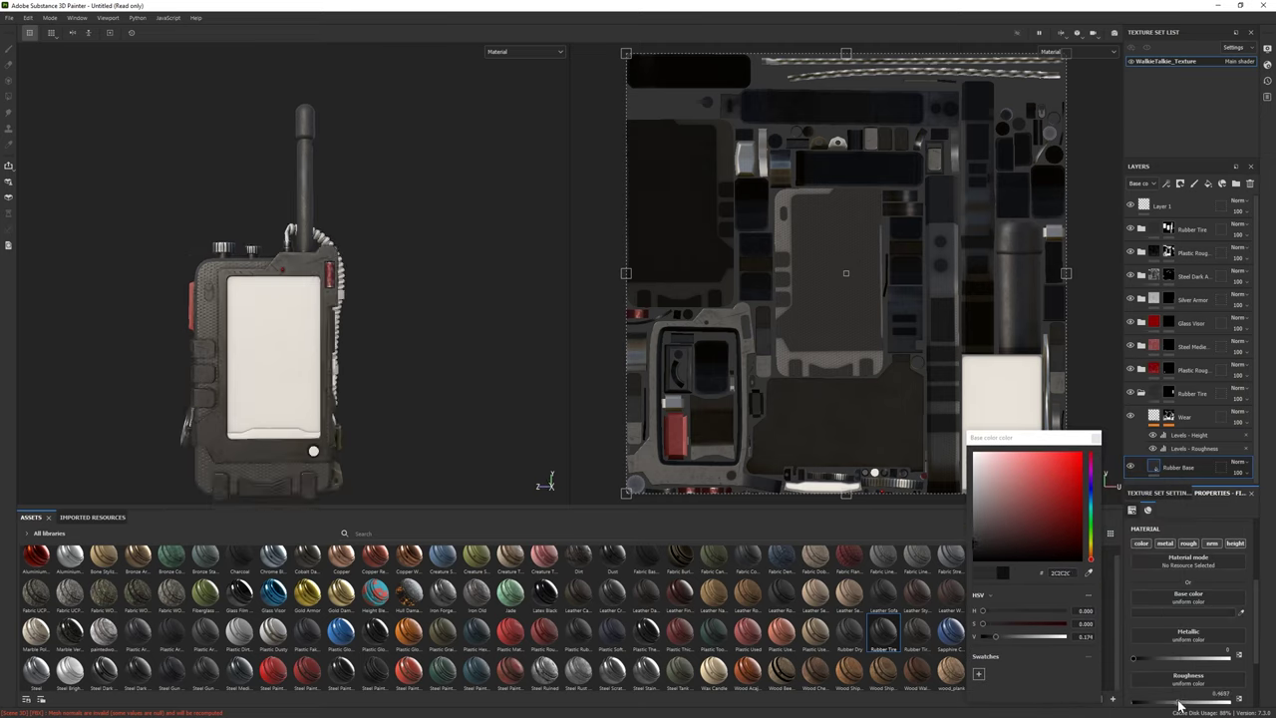
left_click(972, 540)
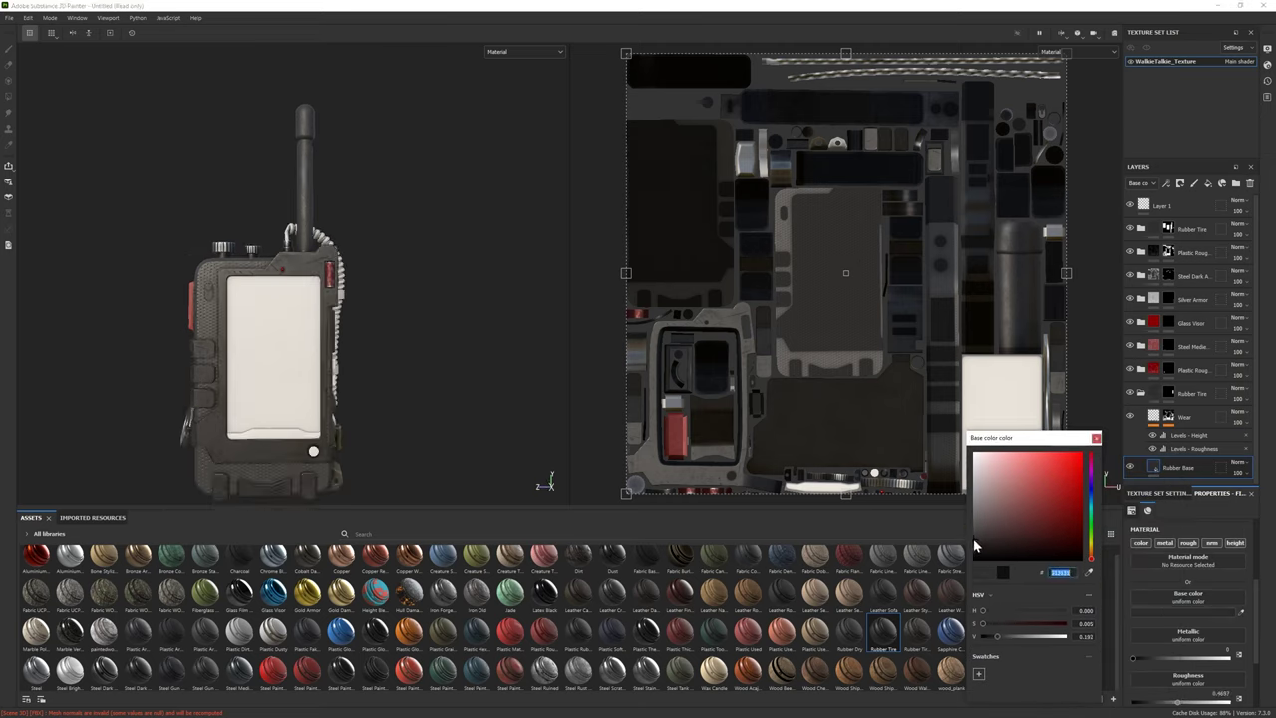
left_click(1096, 439)
Add a black mask to the Rubber Tire layer and reselect Rubber Base
right_click(1168, 415)
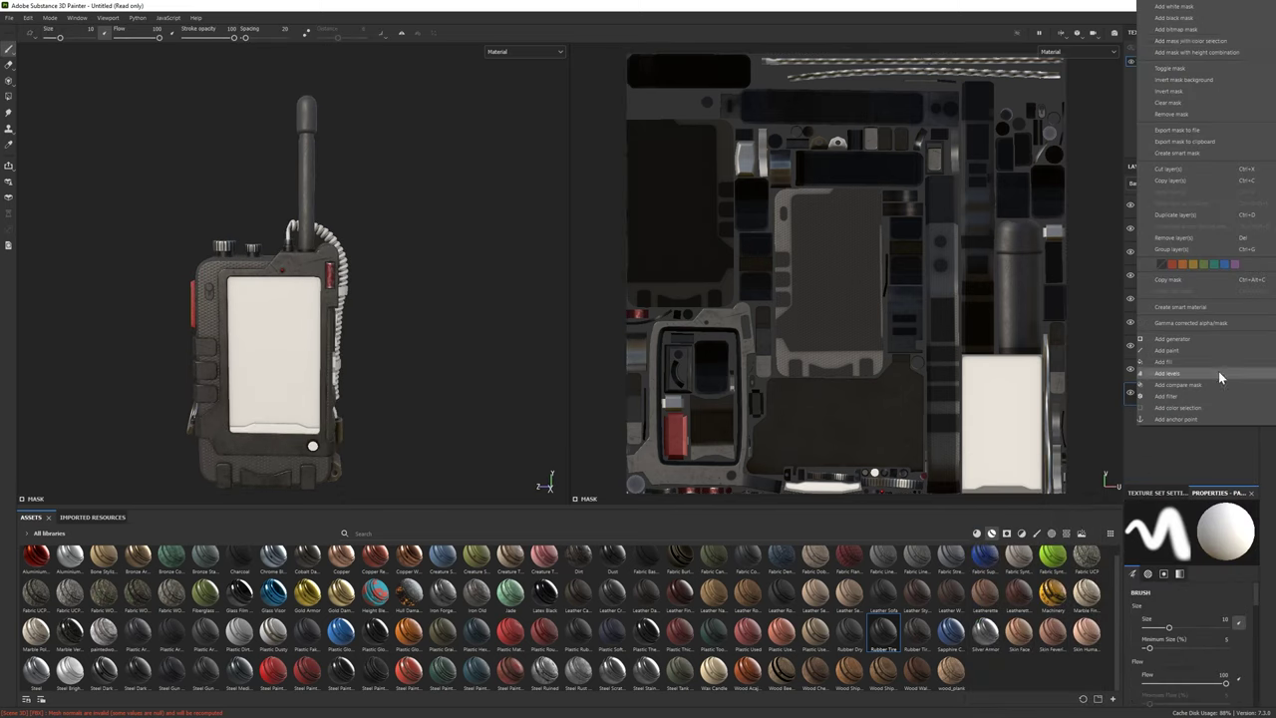
left_click(1183, 32)
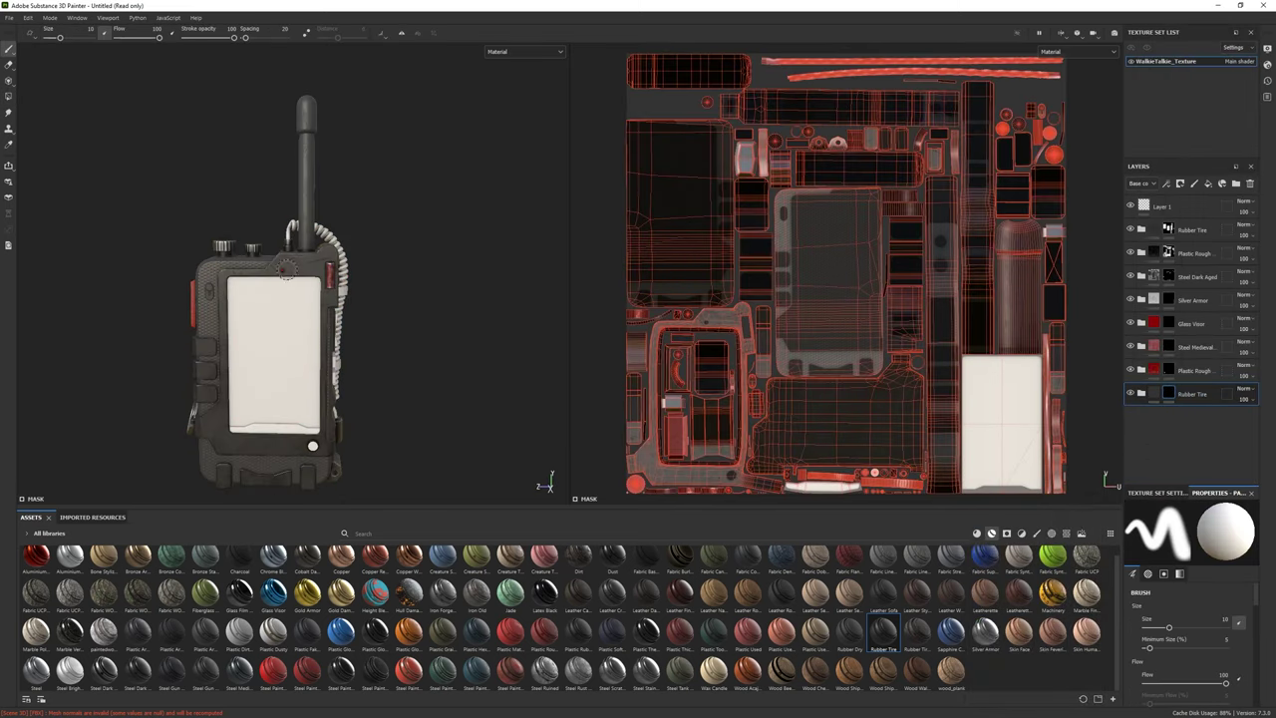
right_click(1169, 415)
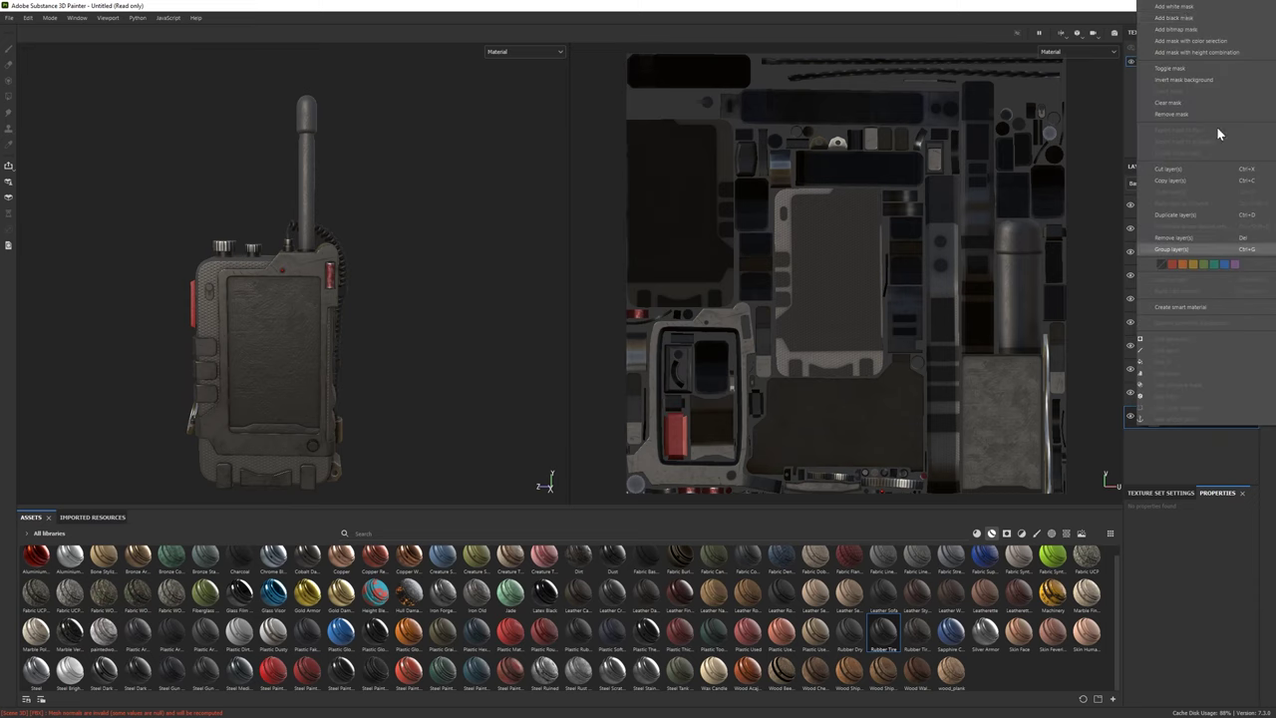
left_click(1185, 20)
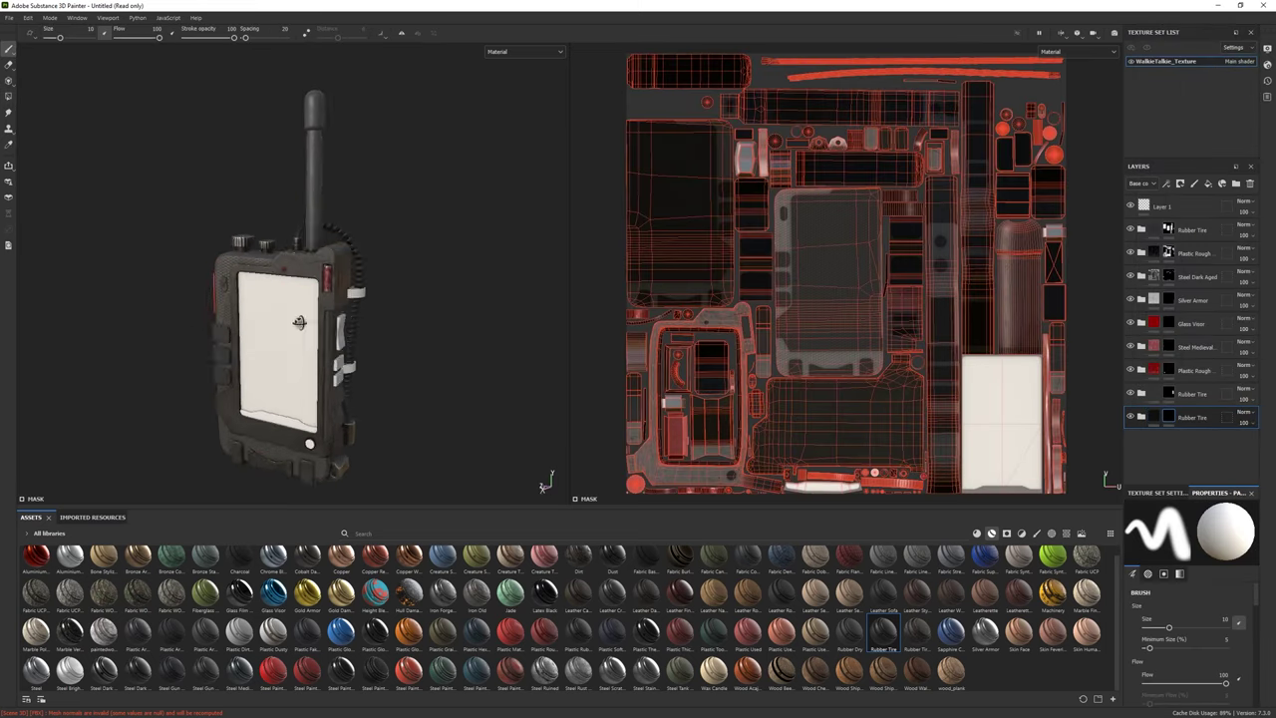
scroll(1176, 437, "down", 1)
left_click(1182, 467)
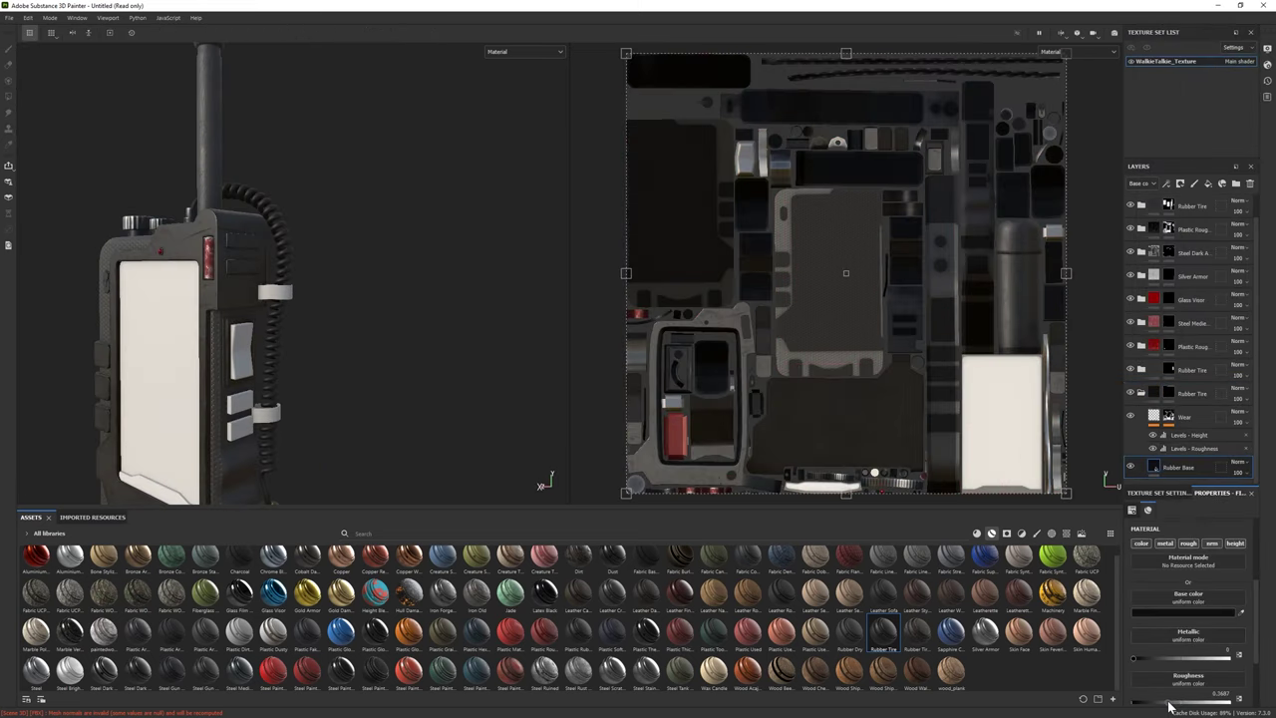
mouse_move(426, 446)
left_mouse_down("alt")
mouse_move(293, 383)
mouse_move(376, 374)
mouse_move(263, 276)
left_mouse_up("alt")
Add a Plastic Rough Scratched layer and set its base colour to near-black 141414
scroll(443, 438, "up", 3)
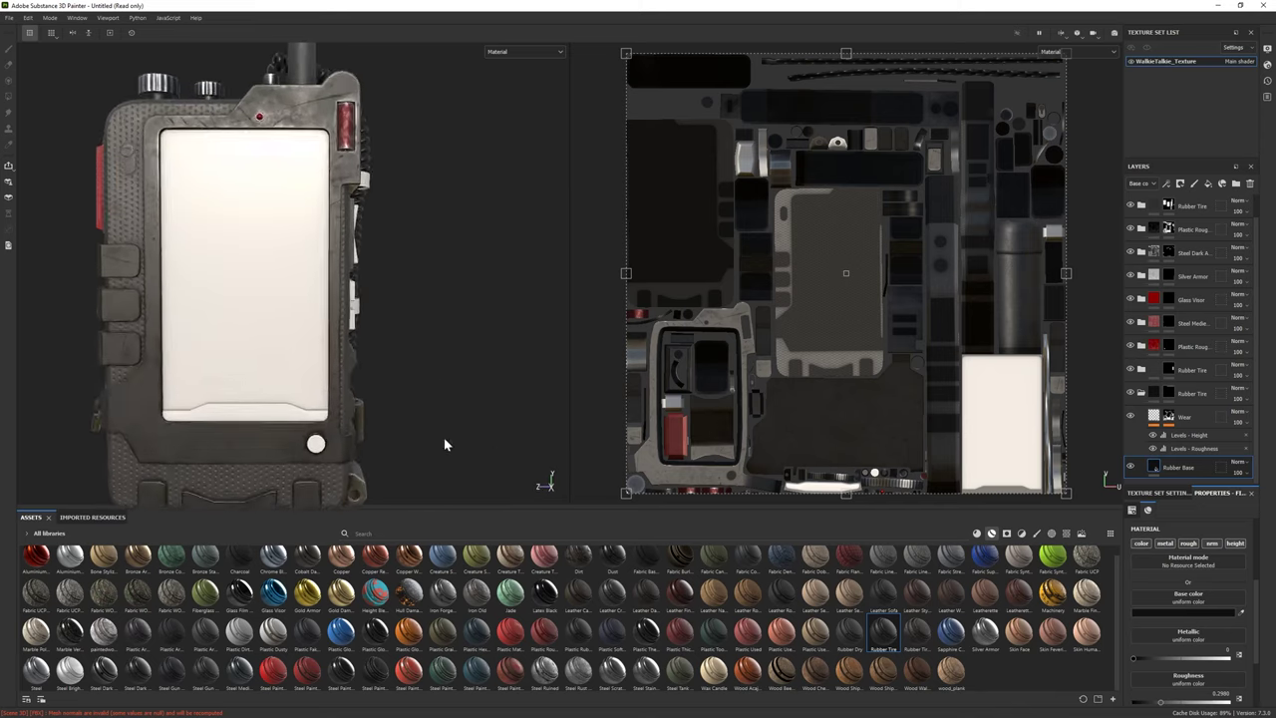
mouse_move(443, 437)
left_mouse_down("alt")
mouse_move(248, 413)
mouse_move(319, 419)
left_mouse_up("alt")
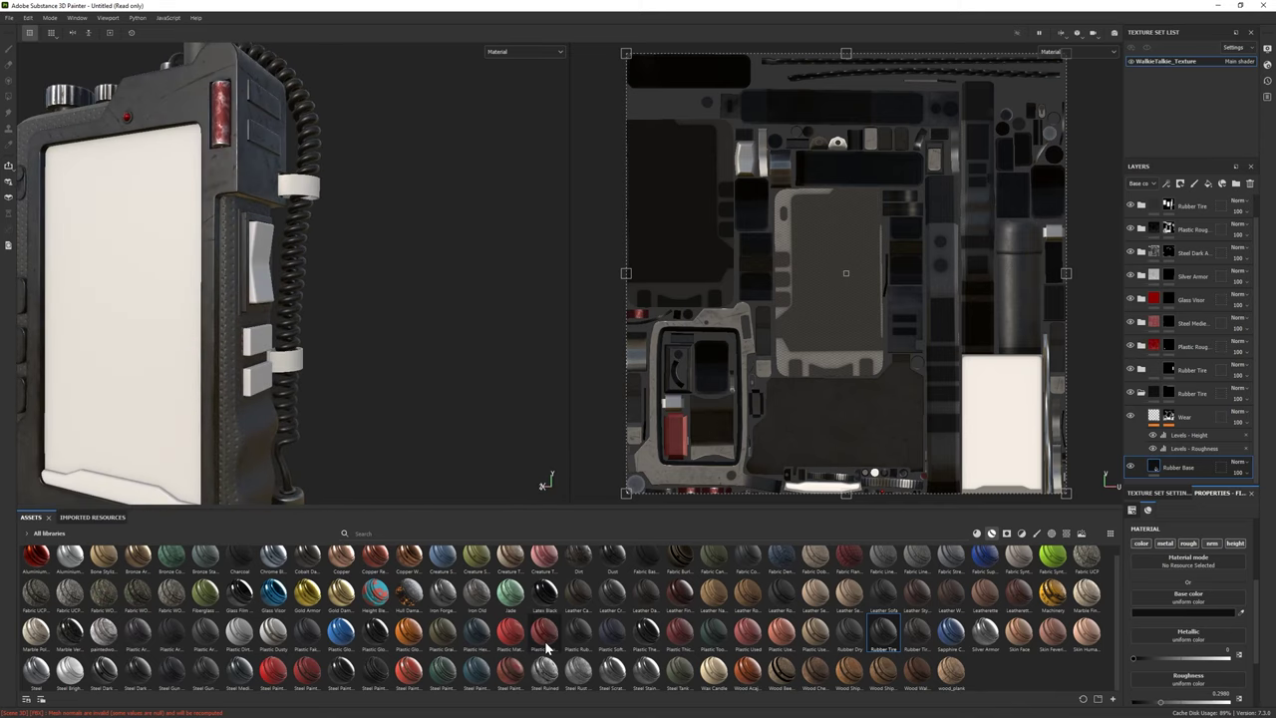
left_click_drag(547, 648, 1169, 463)
left_click_drag(441, 410, 539, 414, "alt")
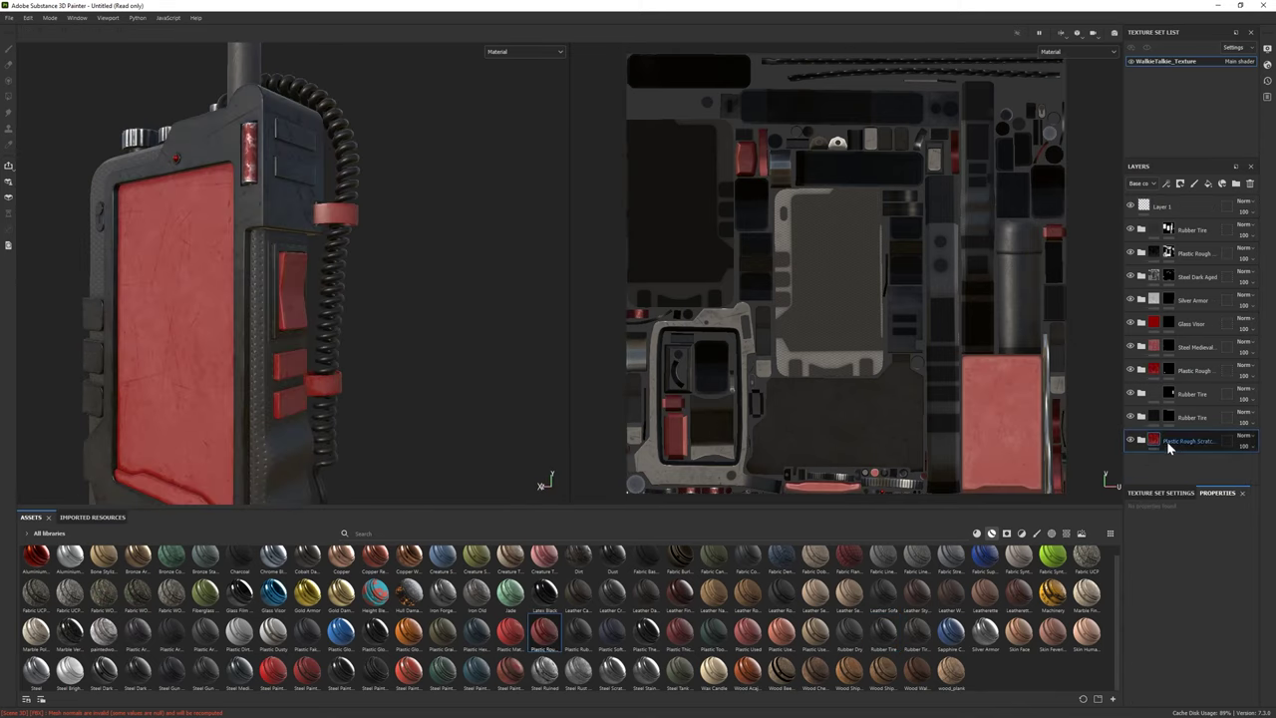
left_click(1141, 439)
left_click(1147, 465)
left_click(1159, 611)
left_click(1021, 576)
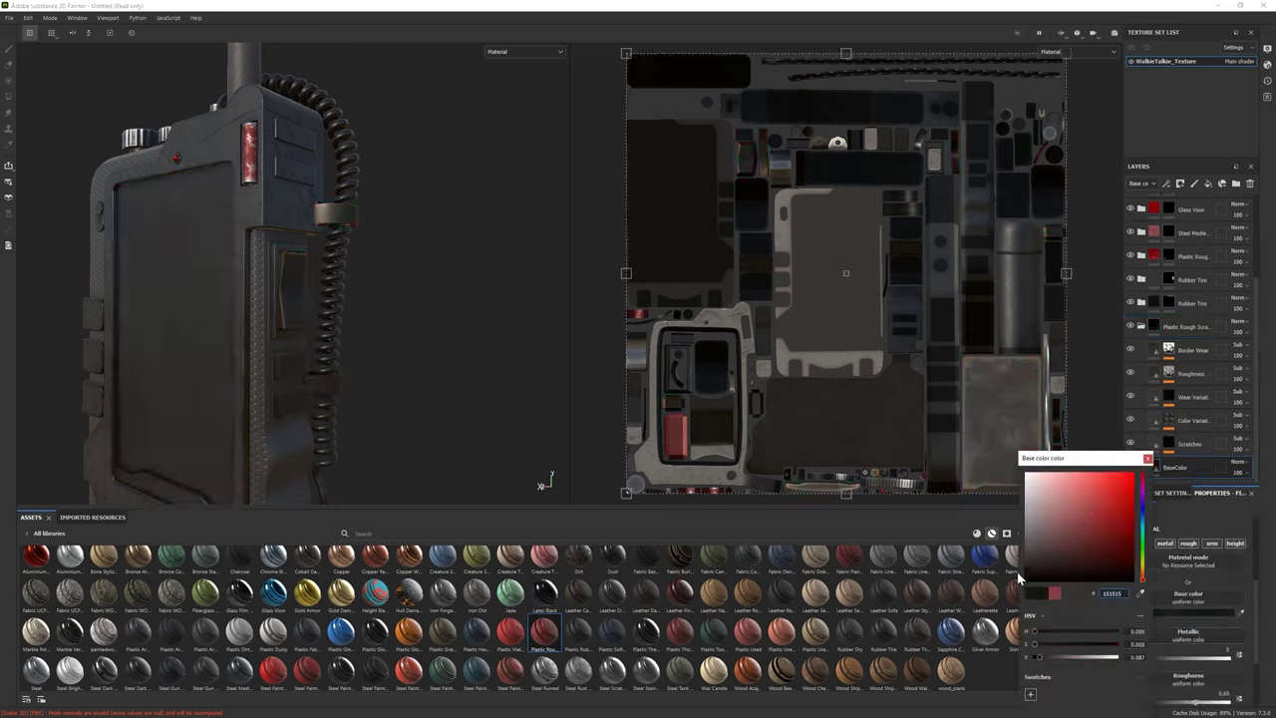
left_click_drag(393, 276, 418, 299, "alt")
Give the Plastic Rough layer a black mask and switch to the Paint tool
scroll(1174, 441, "up", 3)
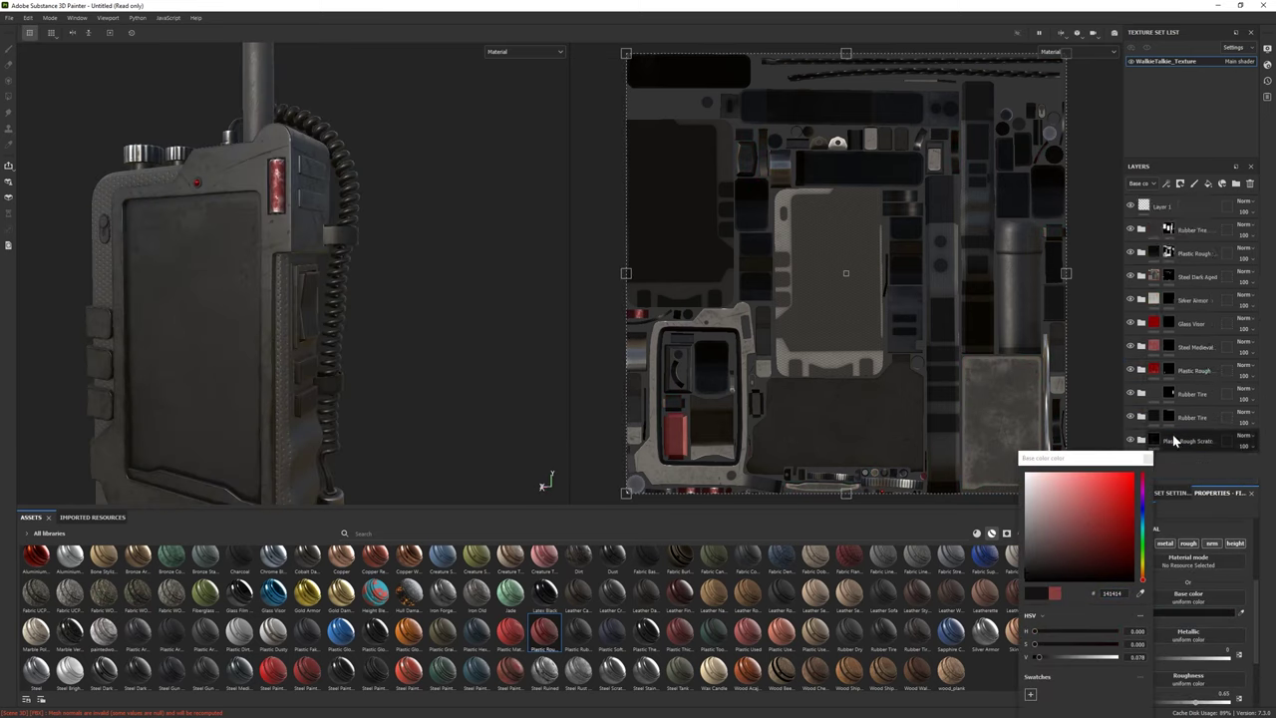
left_click(1174, 441)
right_click(1174, 440)
left_click(1191, 38)
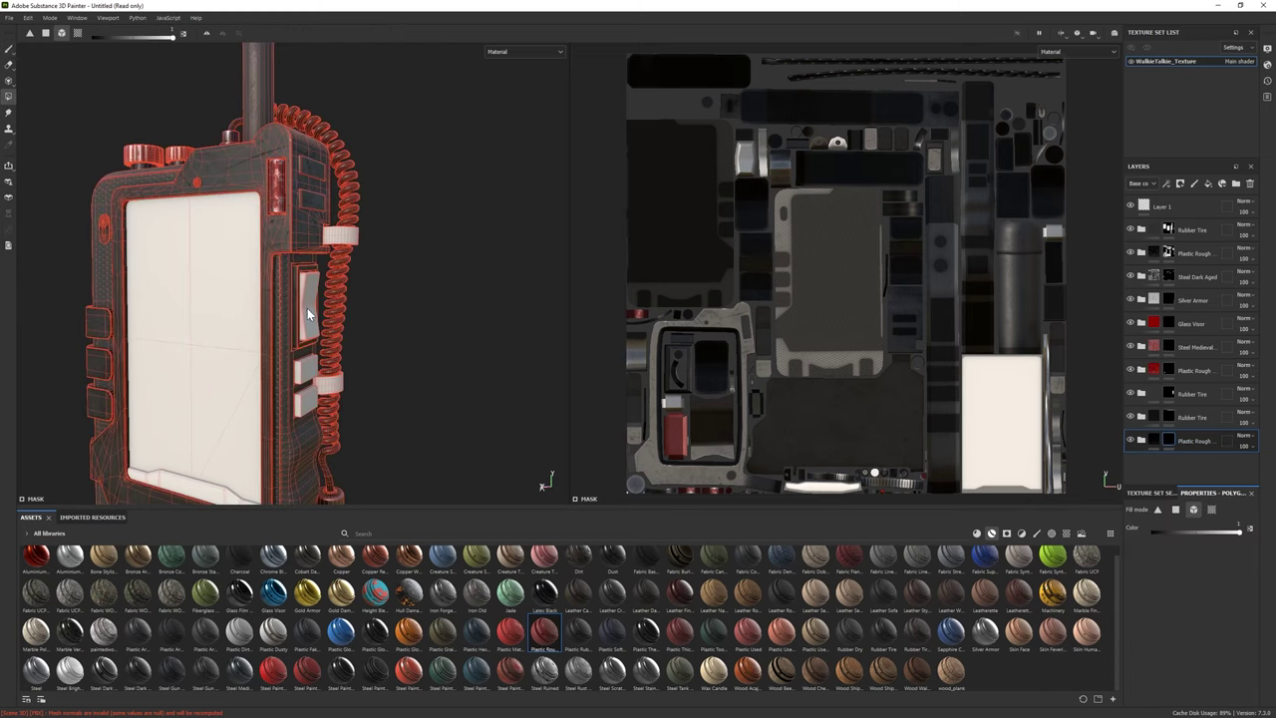
key("1")
scroll(240, 359, "down", 5)
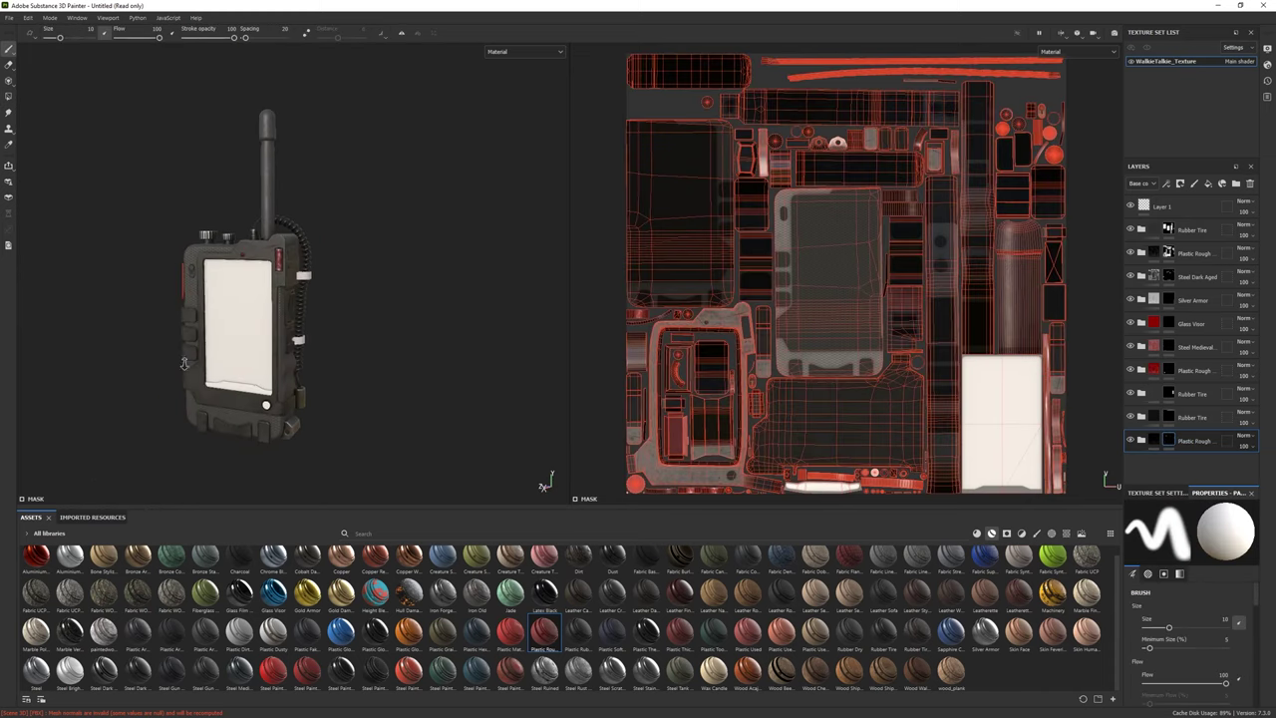
scroll(365, 285, "up", 3)
scroll(342, 285, "up", 2)
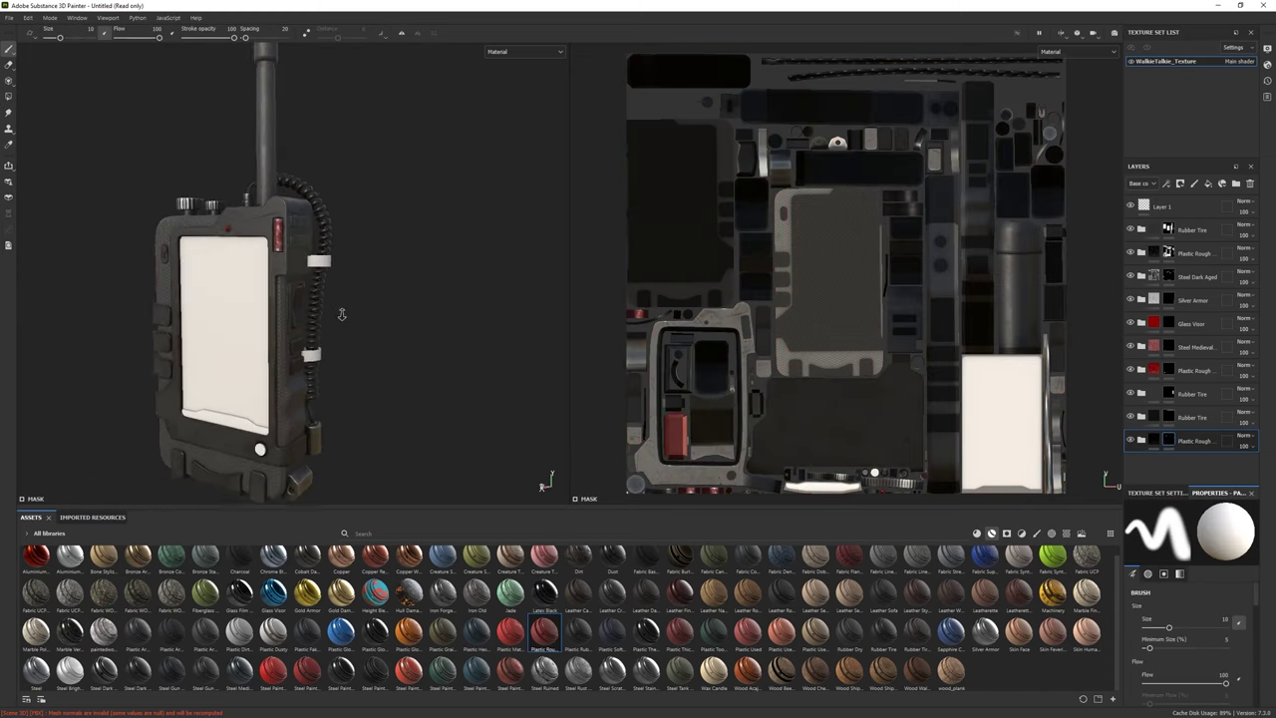
left_click(1174, 370)
left_click_drag(329, 299, 402, 663, "alt")
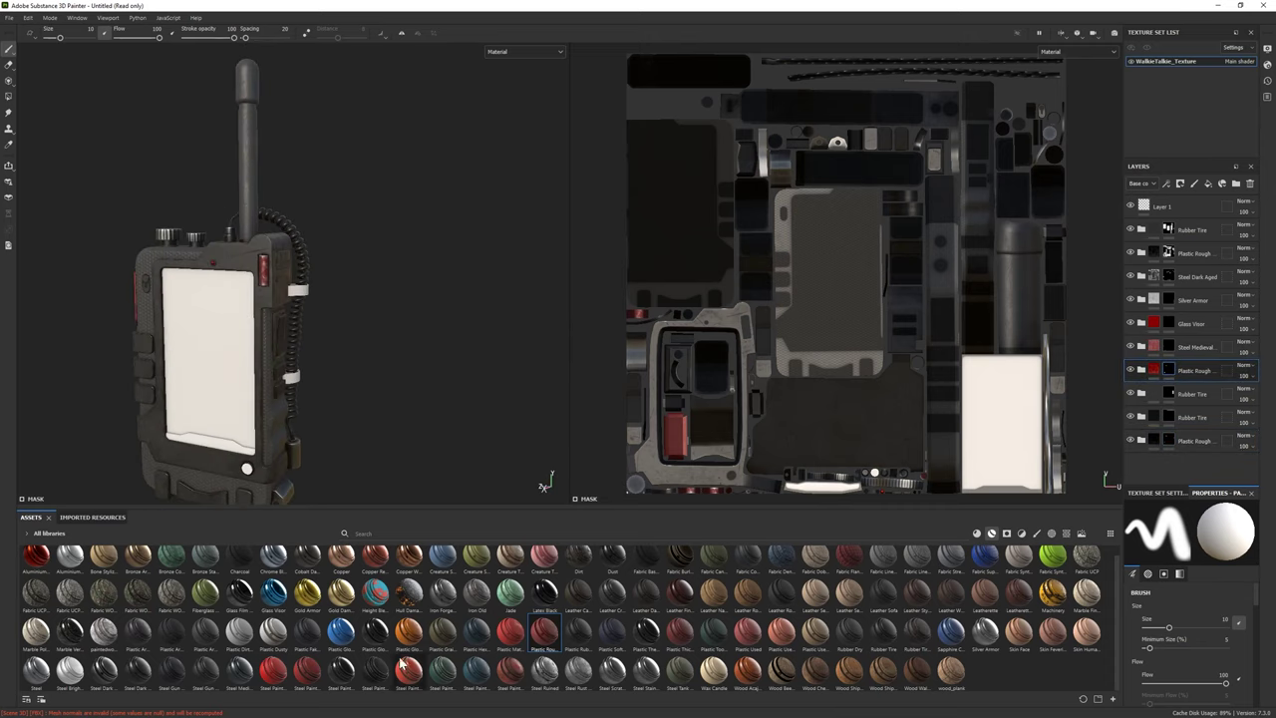
Black-mask the red Plastic Rough layer and move it to second from the top
left_click_drag(1196, 468, 1185, 456)
right_click(1185, 457)
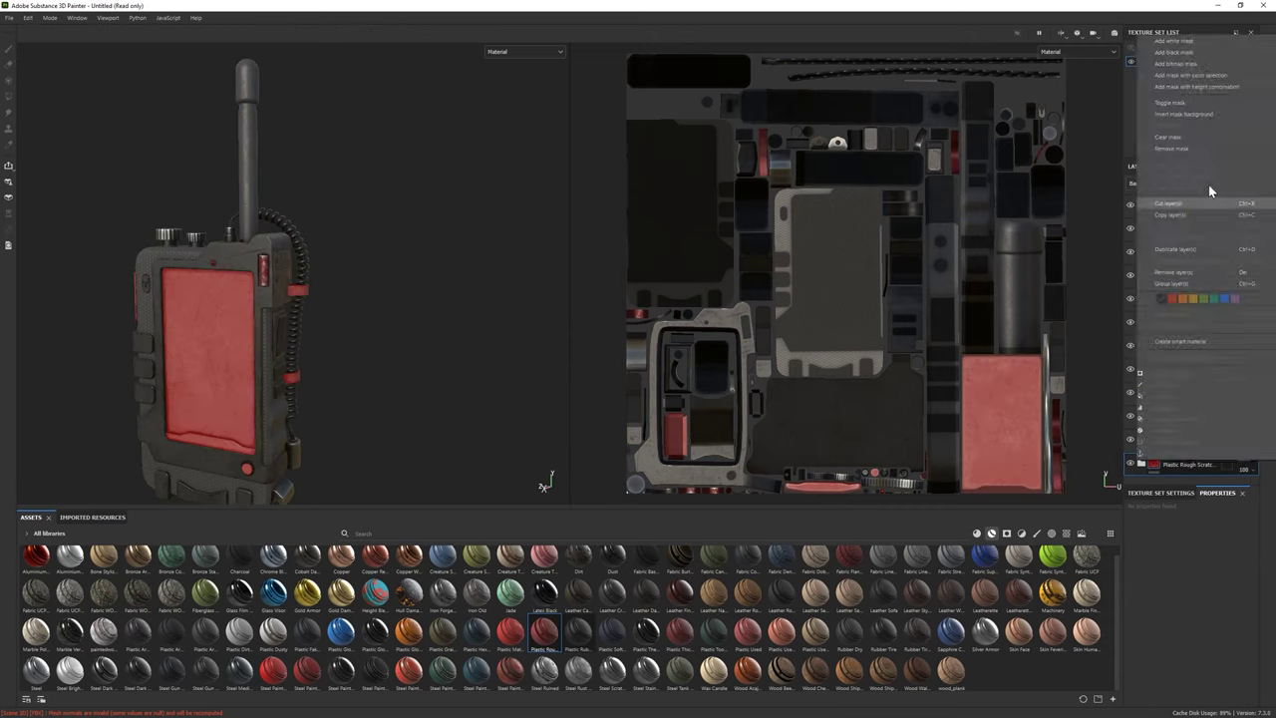
left_click(1185, 53)
left_click_drag(1178, 399, 1173, 320)
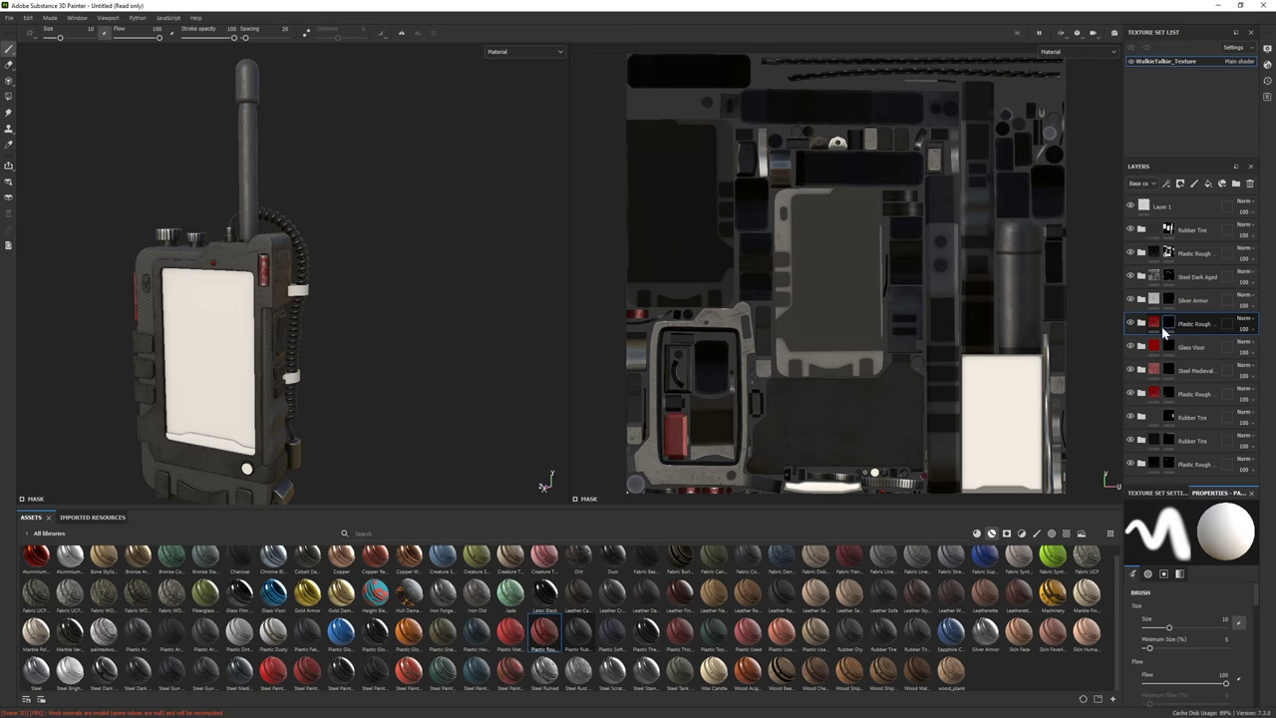
left_click_drag(1188, 219, 1188, 227)
key("4")
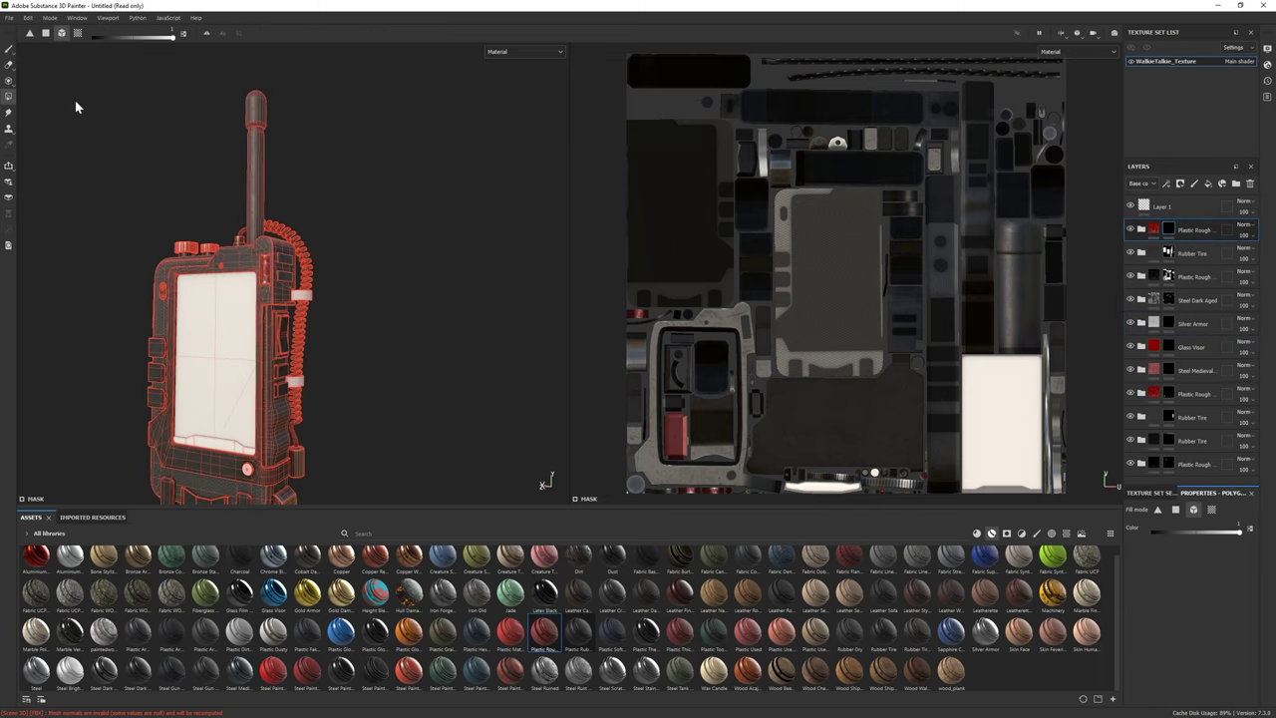
key("1")
Darken the layer's BaseColor fill to dark grey in the colour picker
left_click_drag(230, 299, 289, 300, "alt")
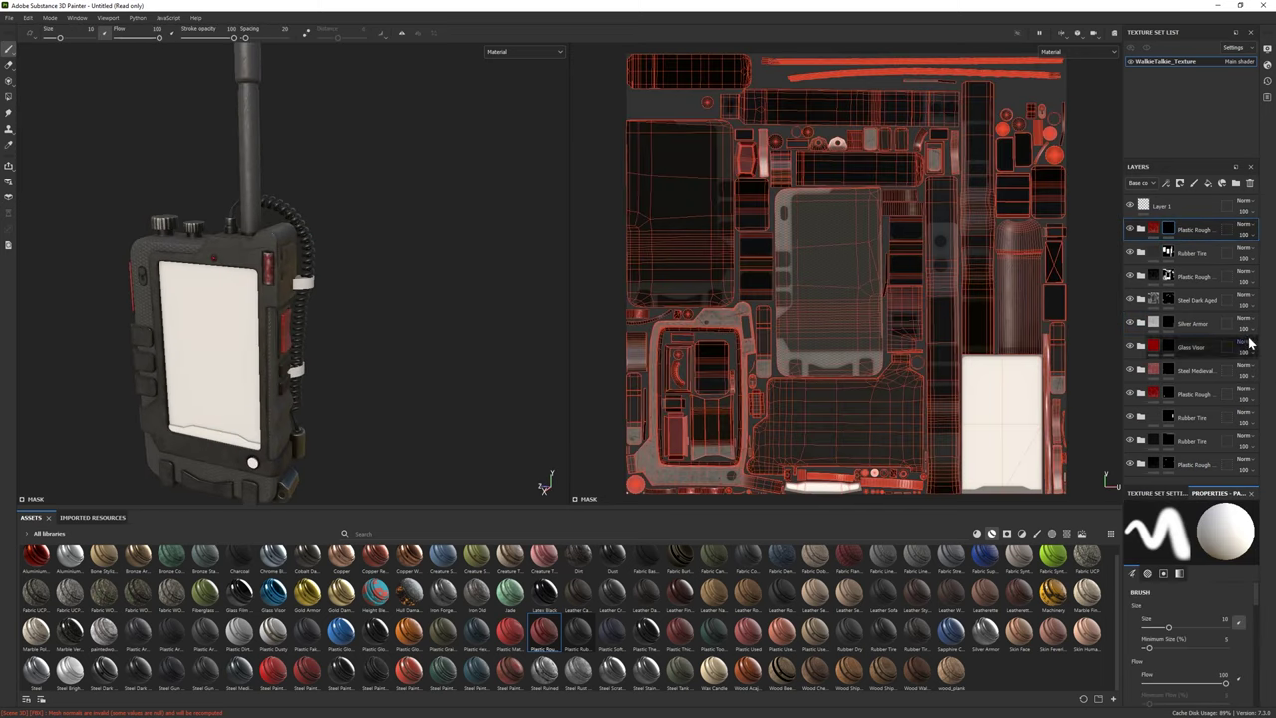
left_click(1141, 229)
left_click(1177, 370)
left_click(1202, 612)
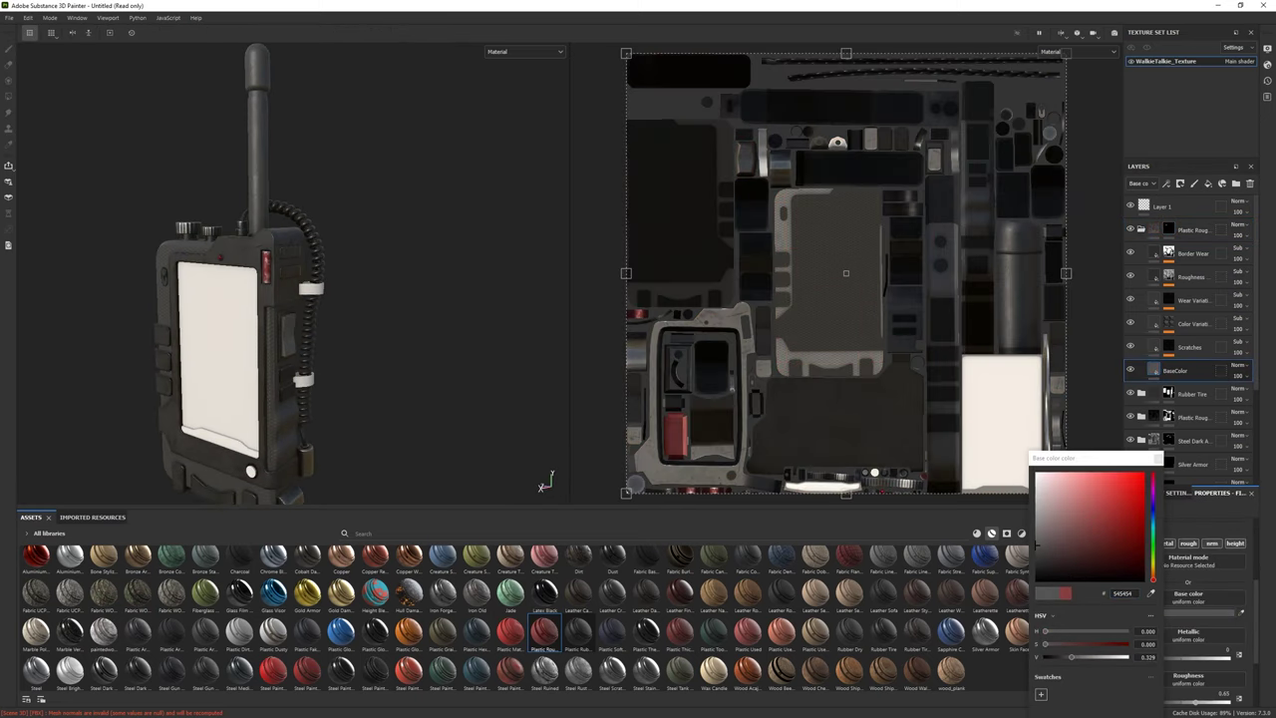
scroll(436, 403, "up", 5)
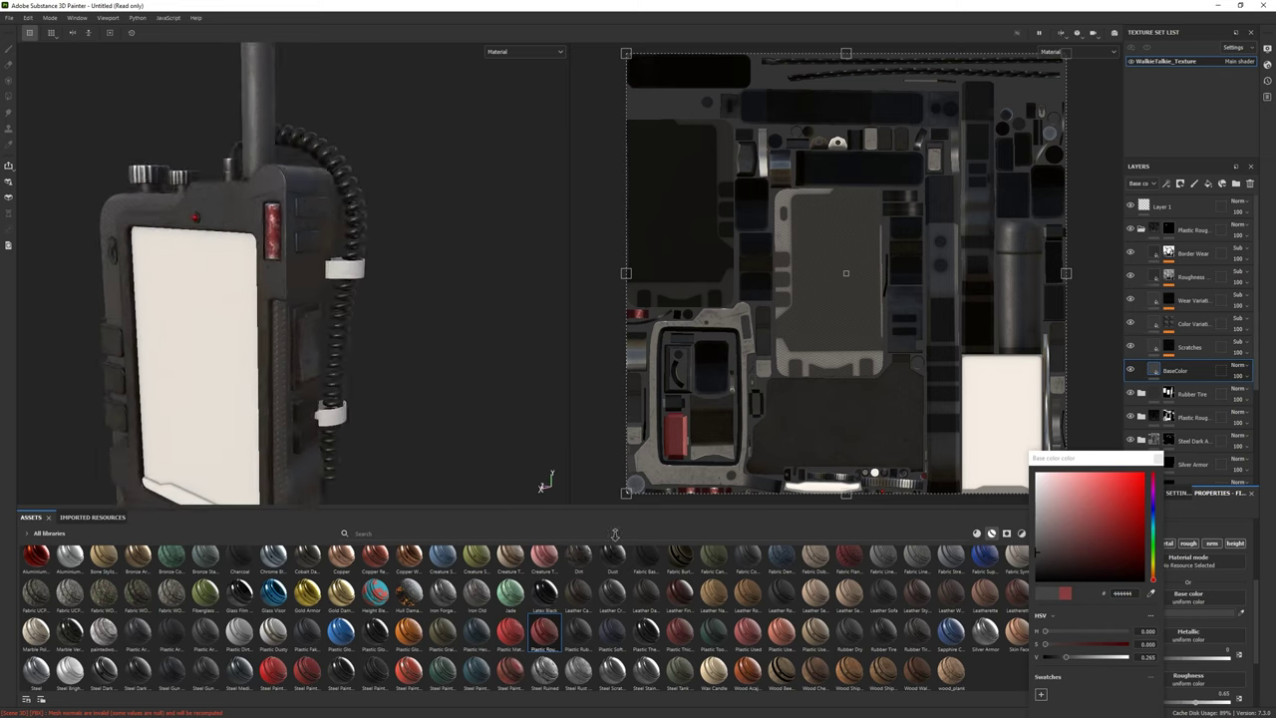
Add a Fabric Baseball Hat layer with a black mask and tint its Fabric Base dark green
left_click_drag(1171, 221, 1177, 229)
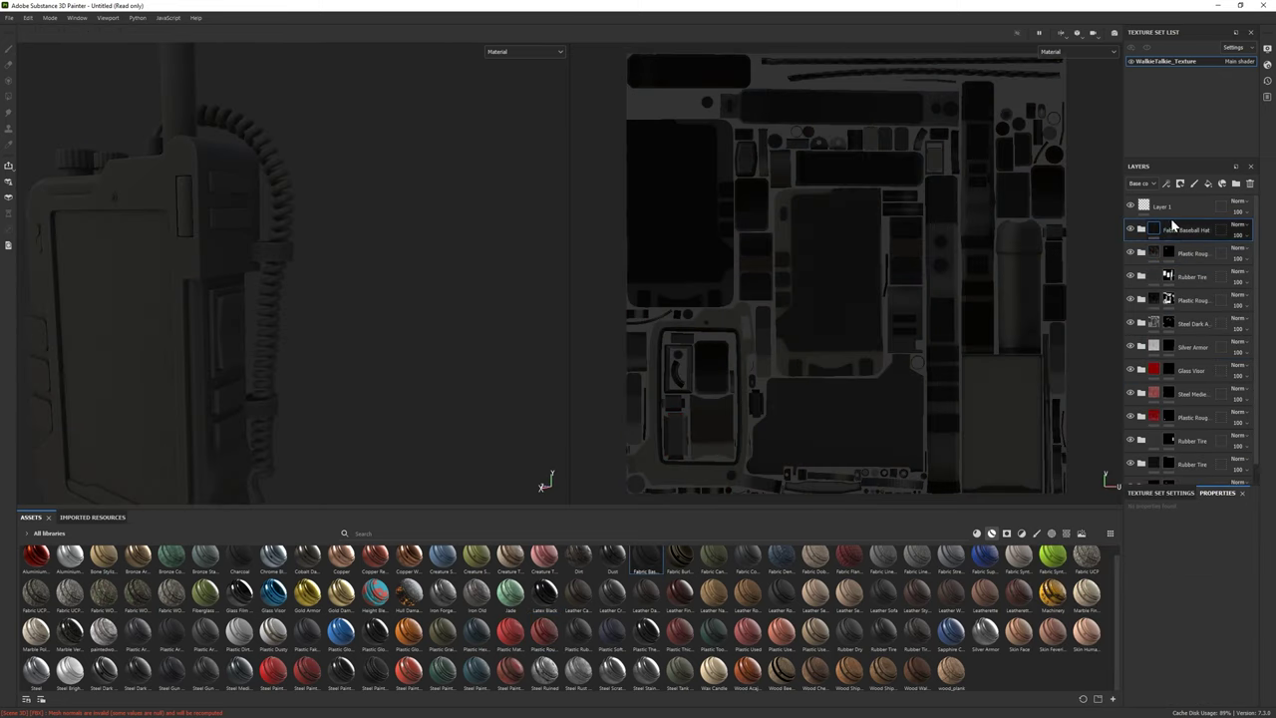
right_click(1191, 229)
left_click(1199, 243)
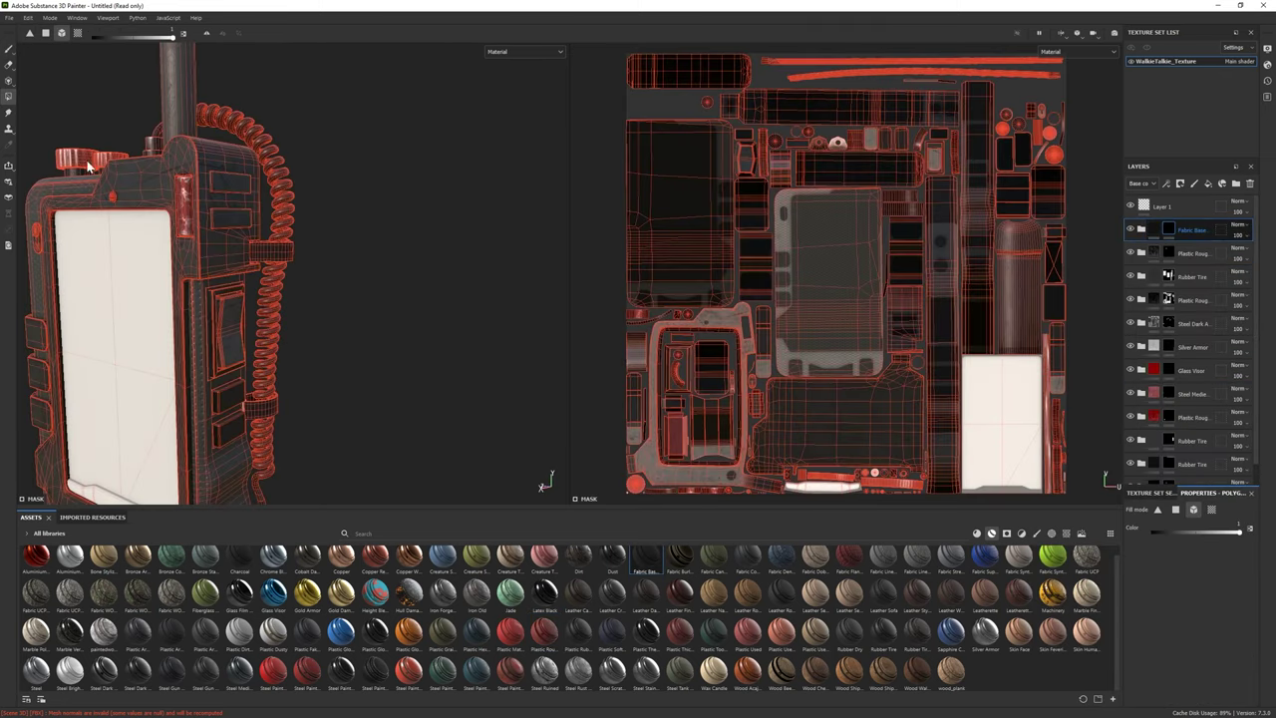
key("1")
left_click(1141, 230)
left_click(1177, 279)
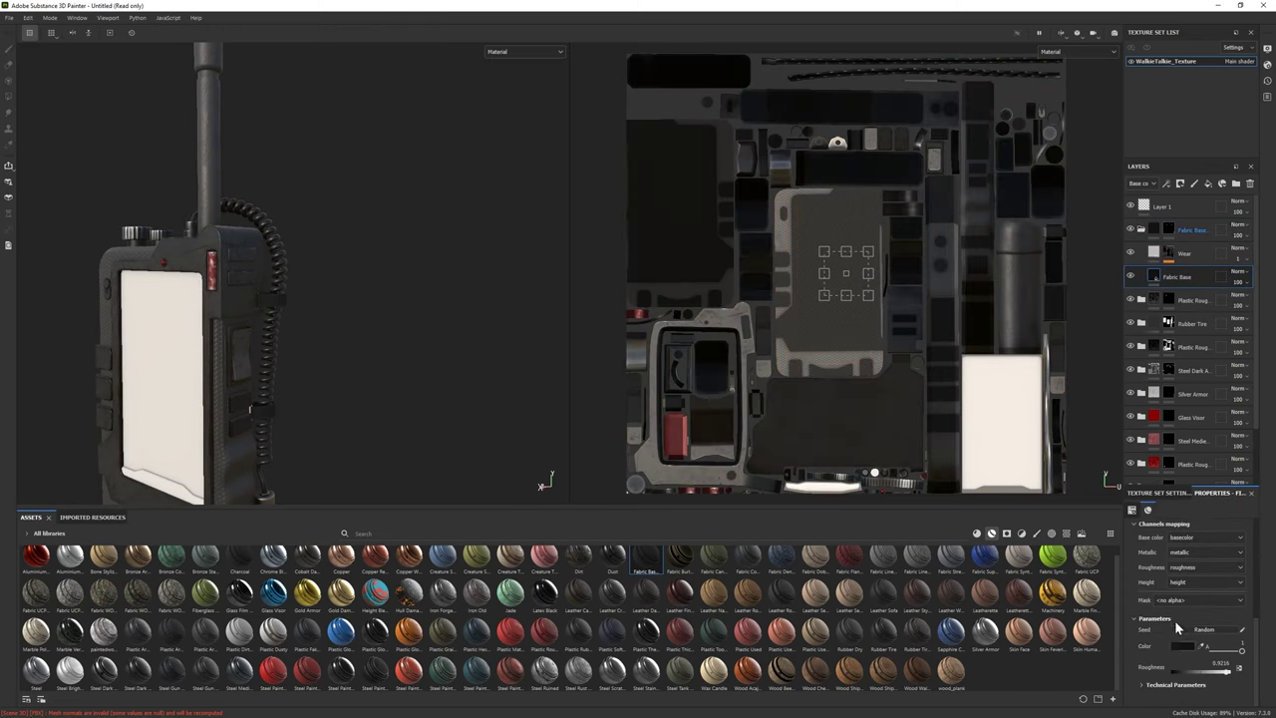
left_click(1174, 620)
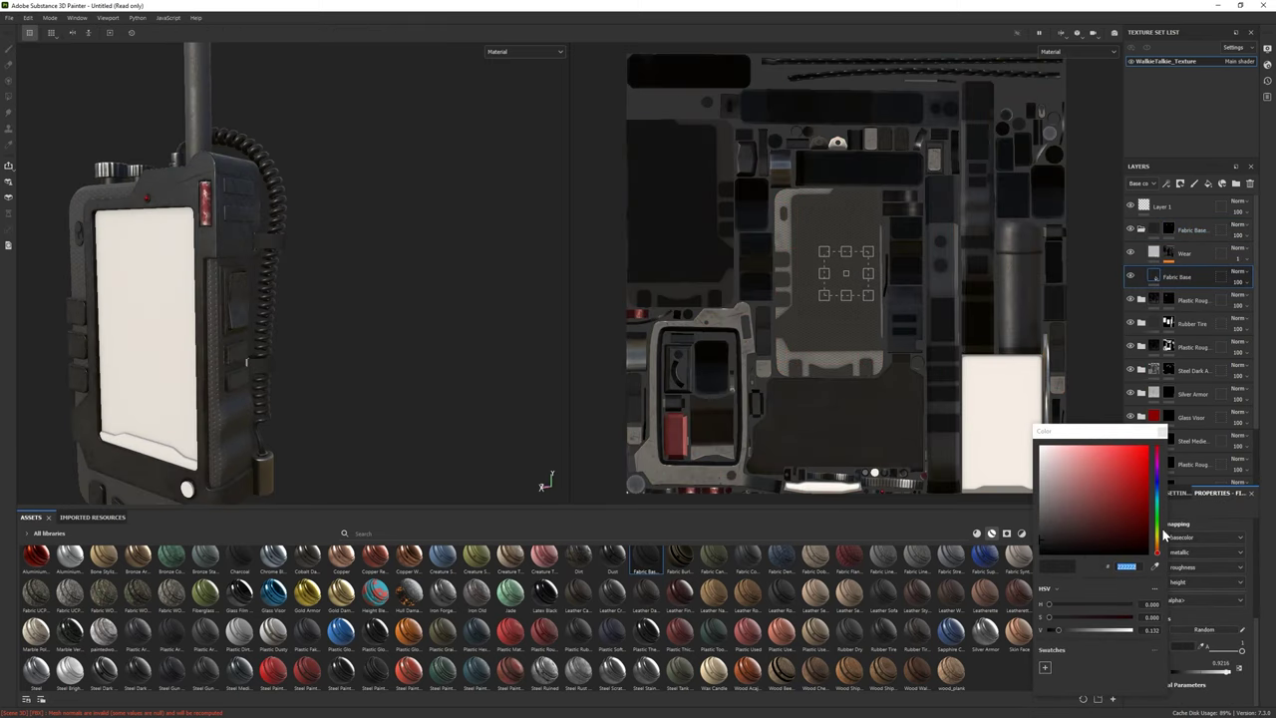
left_click_drag(1067, 533, 1059, 536)
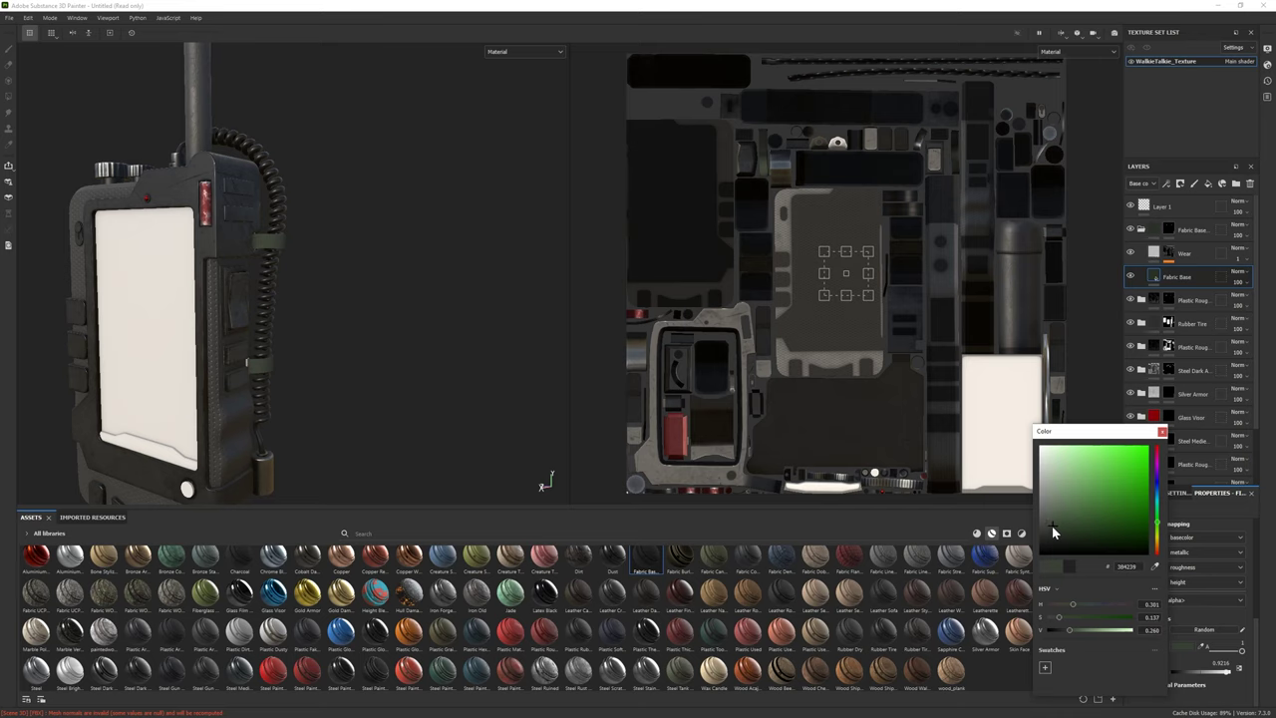
Select the Plastic Rough mask and Rubber Tire layer, switching the mask to polygon fill
left_click_drag(329, 369, 176, 363, "alt")
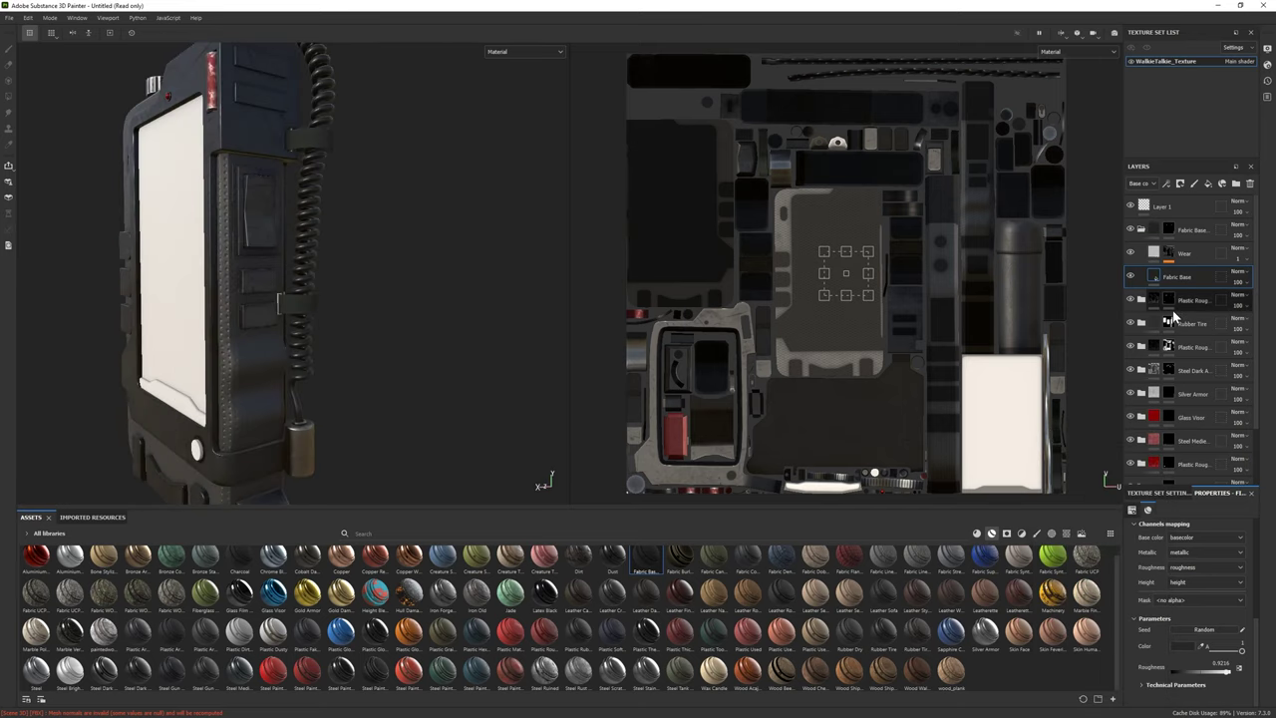
left_click(1140, 229)
left_click(1168, 300)
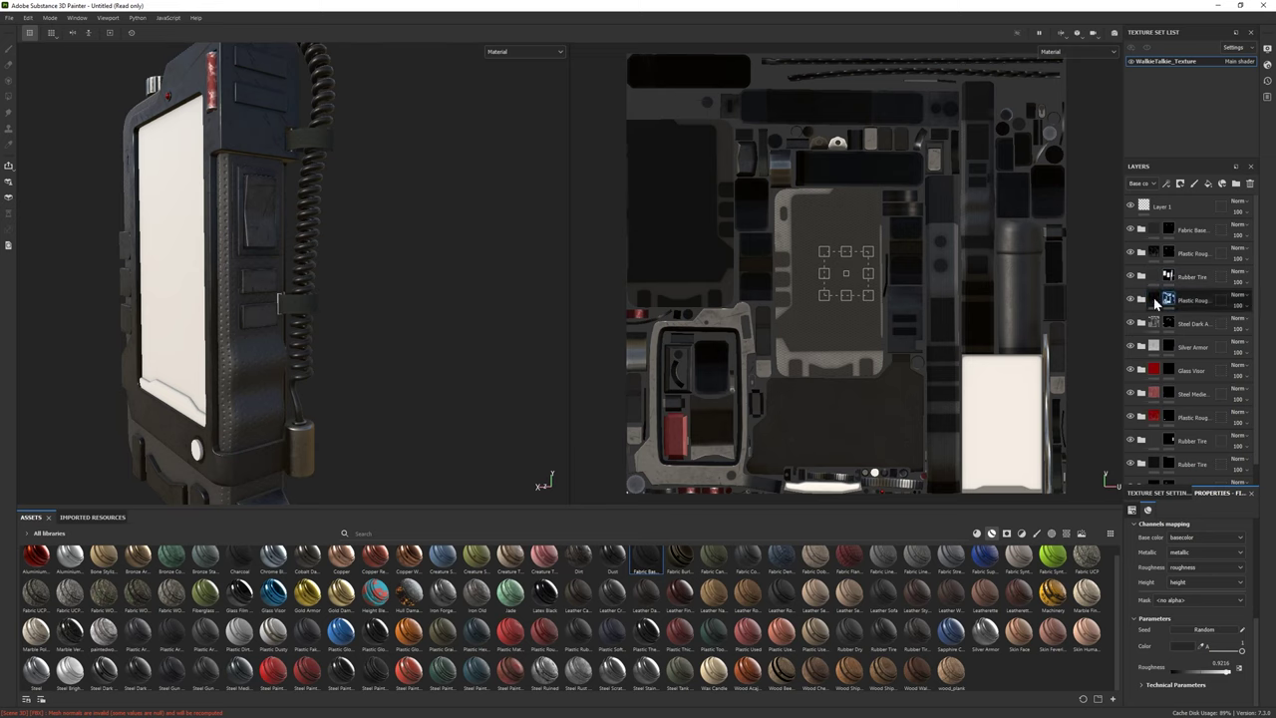
scroll(57, 54, "up", 5)
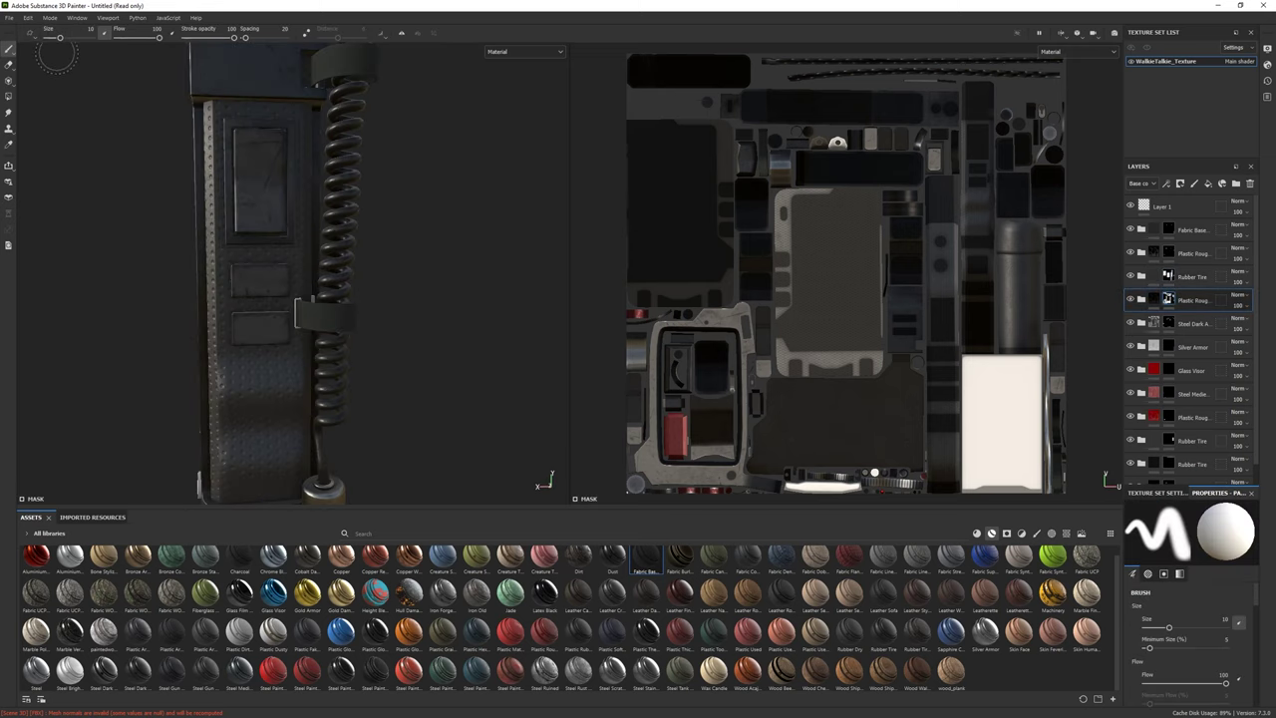
left_click(1154, 275)
left_click(9, 98)
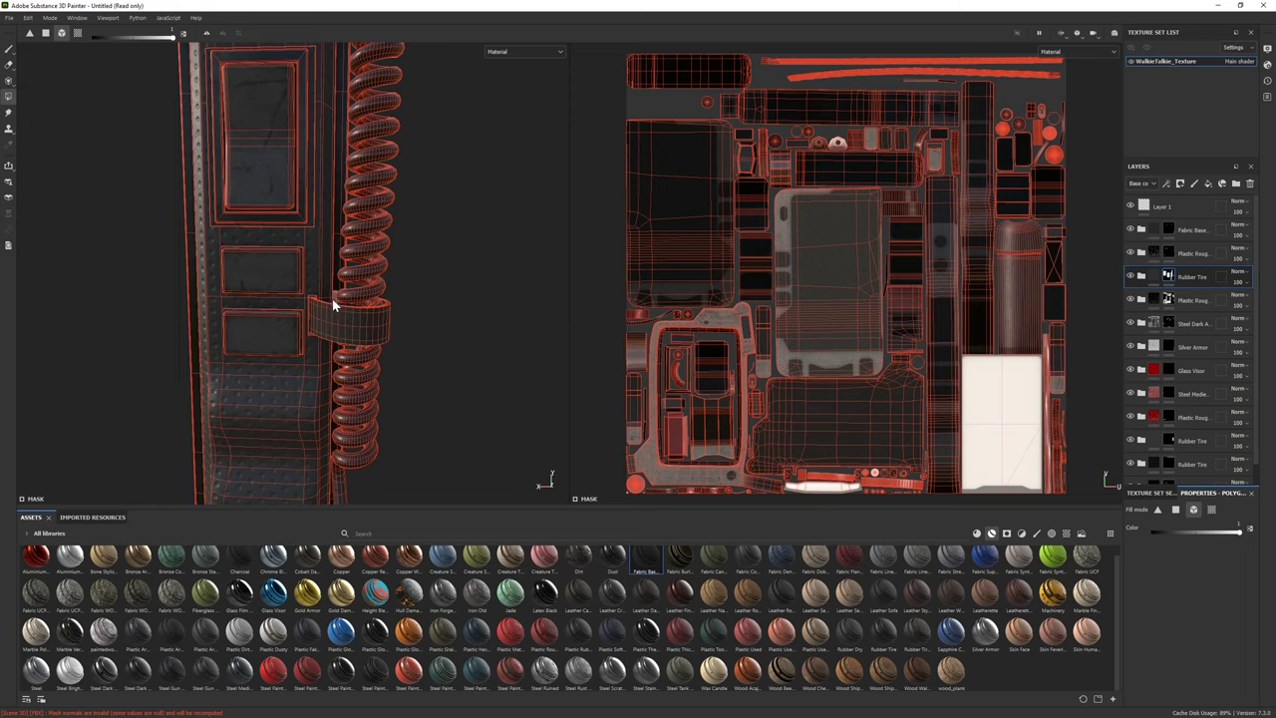
Drop the Steel material into the layer stack as a new layer
mouse_move(243, 233)
left_mouse_down("alt")
mouse_move(84, 270)
mouse_move(146, 353)
mouse_move(450, 333)
left_mouse_up("alt")
scroll(415, 400, "up", 2)
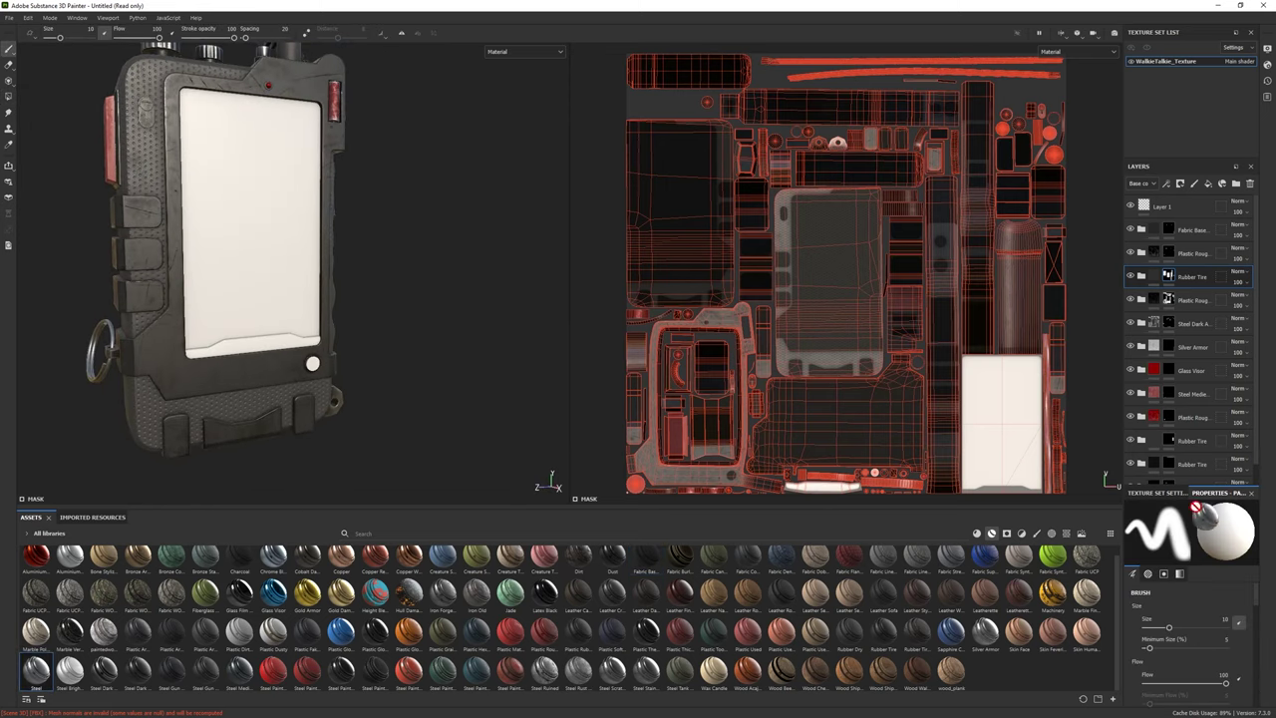
left_click_drag(1186, 231, 1182, 229)
scroll(339, 385, "up", 2)
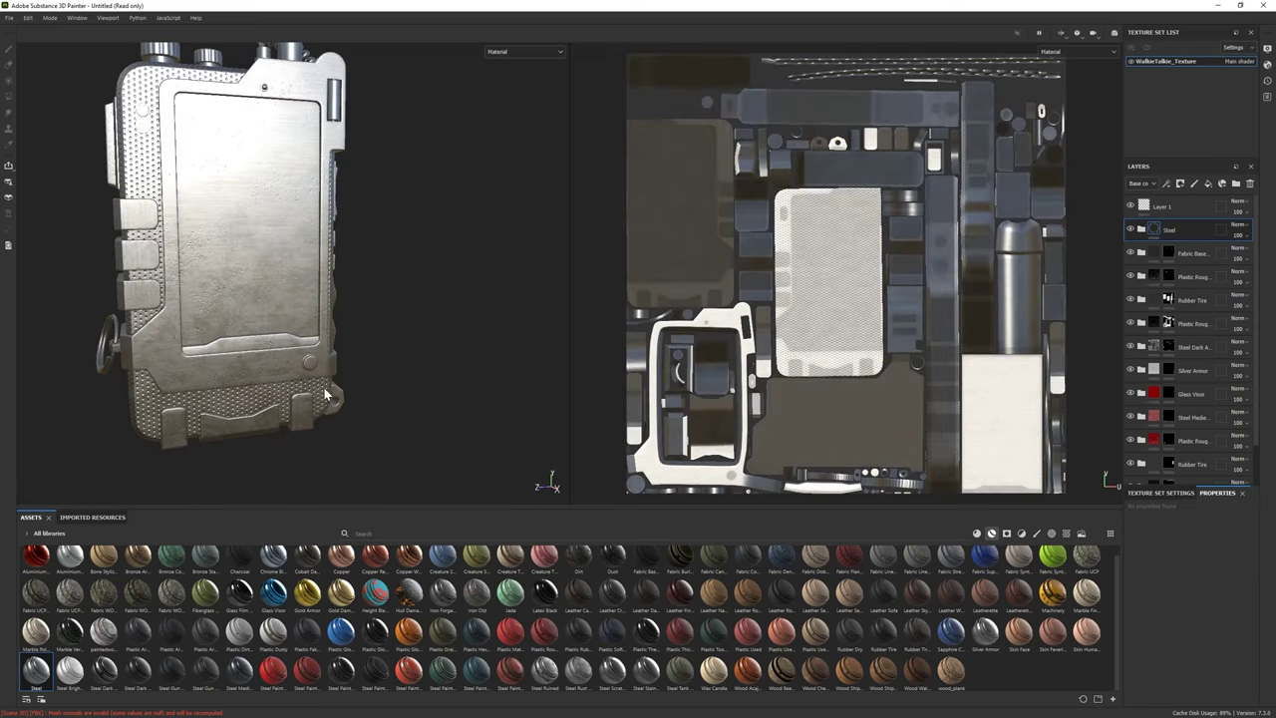
Give the Steel layer a black mask and reframe the whole model
scroll(431, 373, "up", 3)
right_click(1198, 228)
left_click(1190, 249)
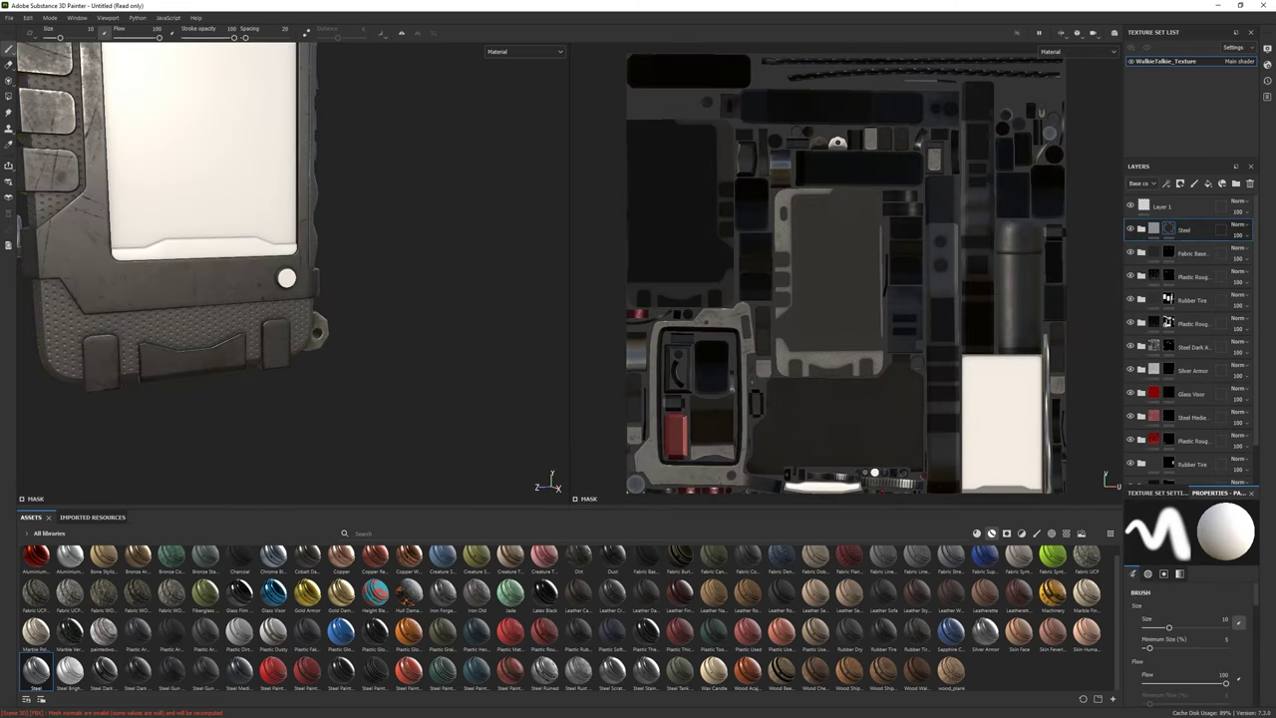
left_click(9, 97)
key("1")
key("f")
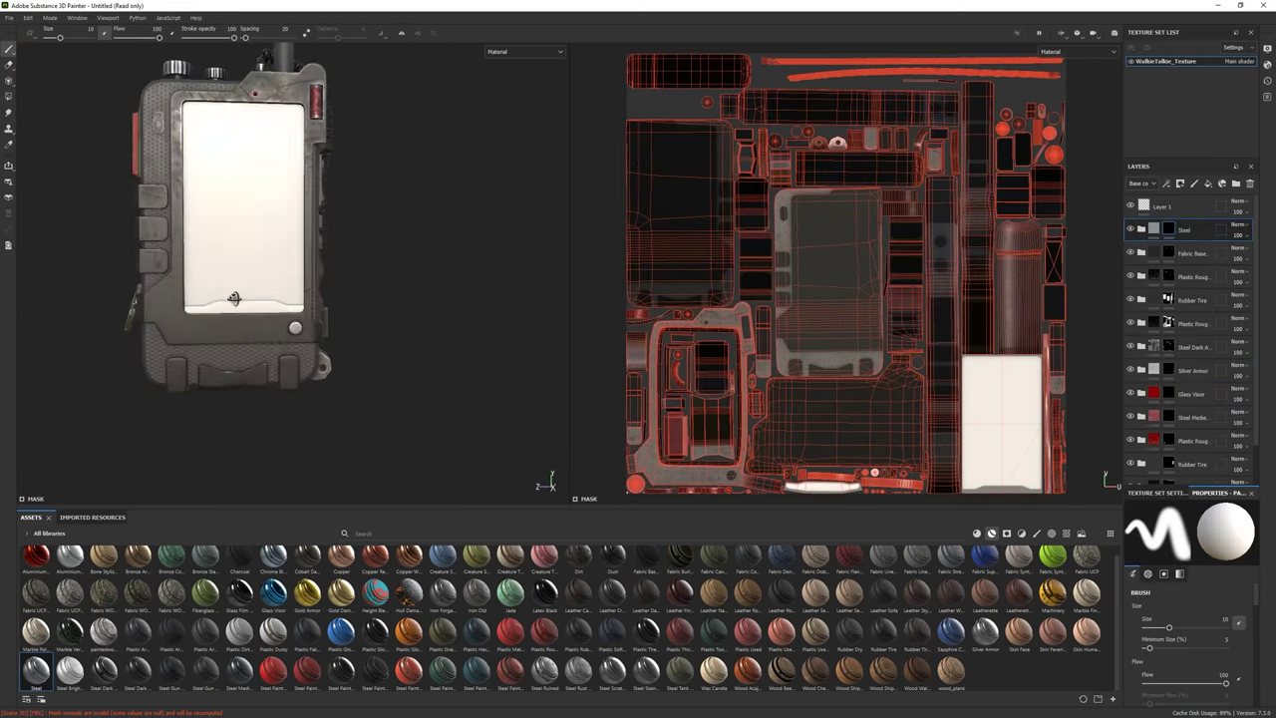
Expand the Steel layer group and orbit to show the whole walkie-talkie
left_click(1141, 229)
scroll(1201, 399, "down", 2)
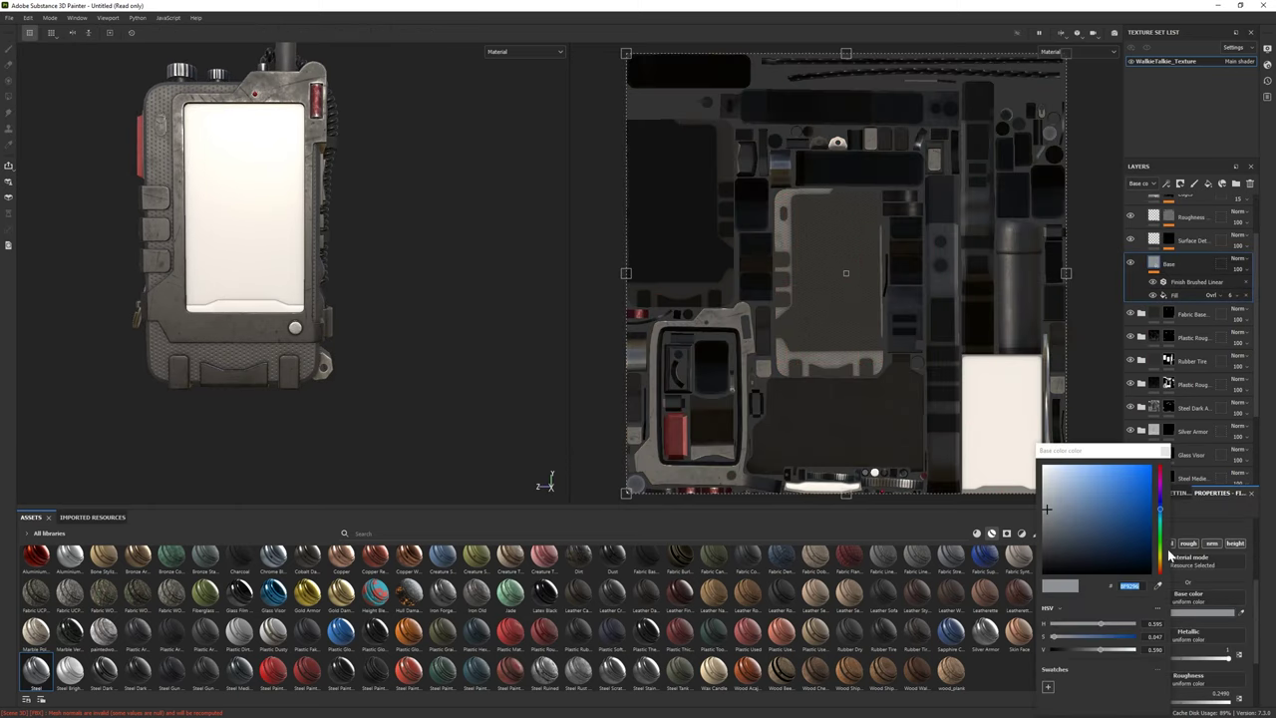
scroll(193, 361, "down", 3)
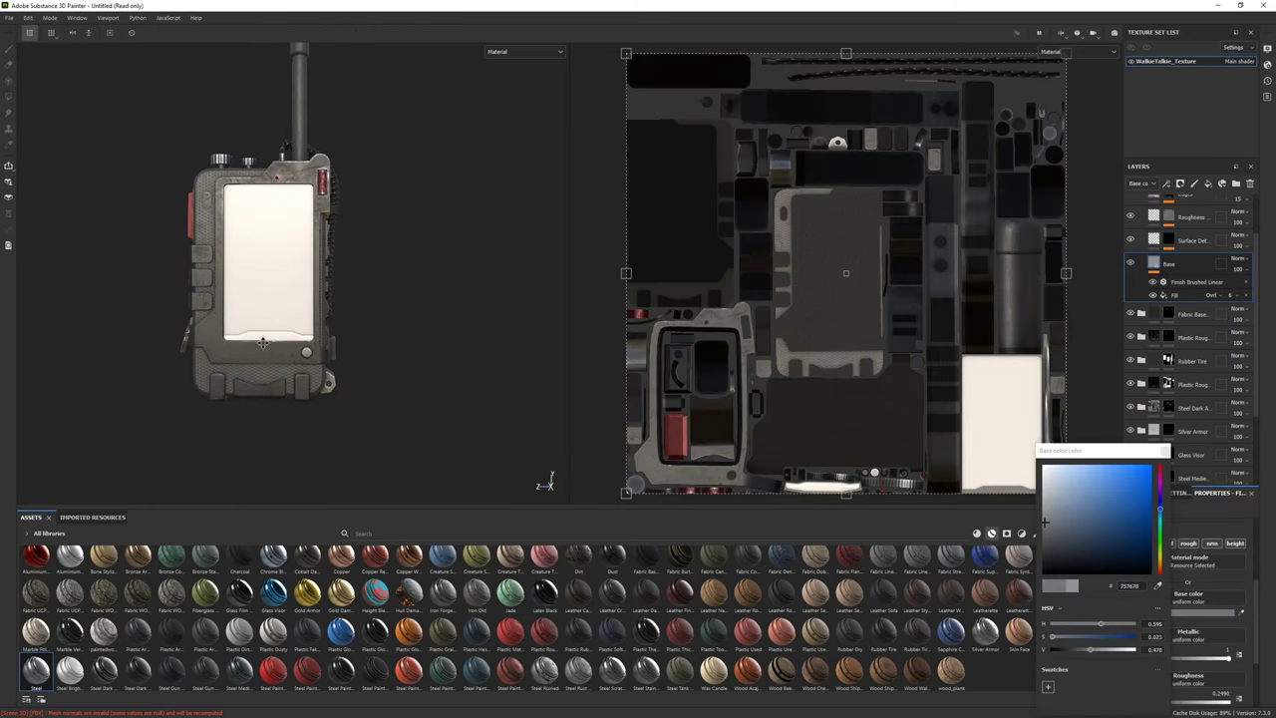
left_click_drag(193, 360, 253, 319, "alt")
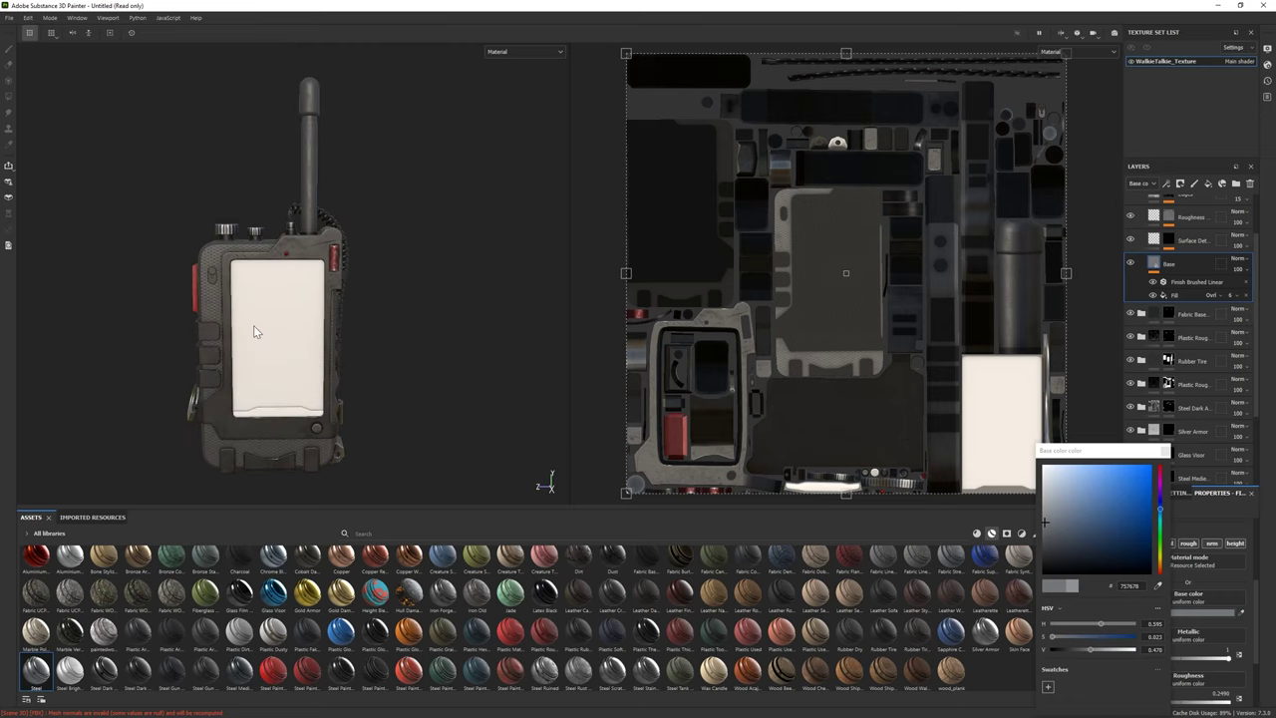
scroll(237, 322, "up", 3)
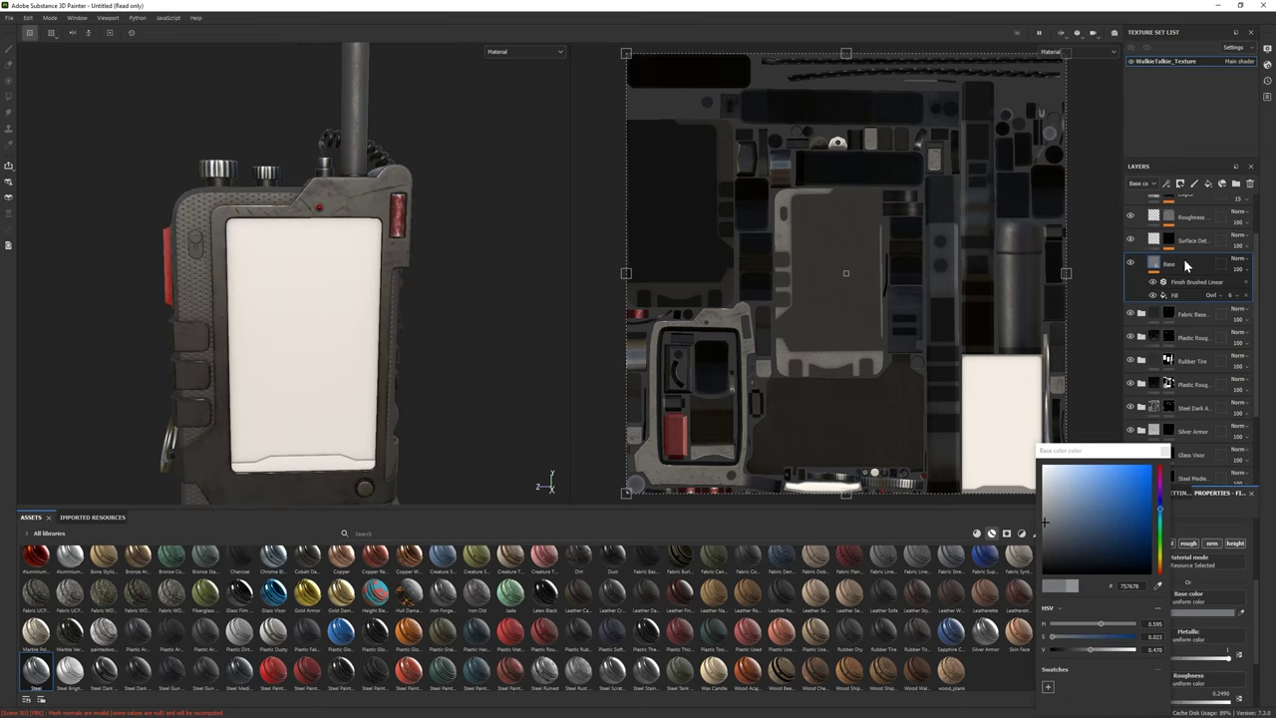
scroll(1187, 329, "down", 3)
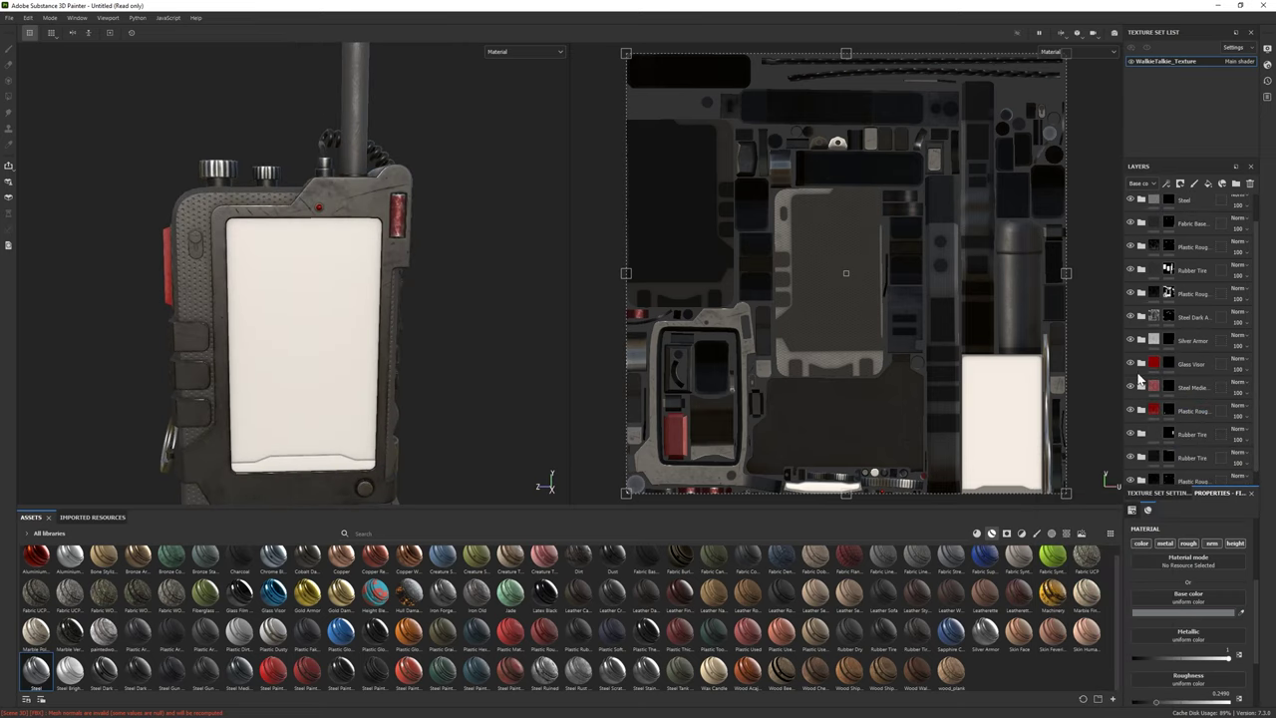
Darken the red Base layer's base colour to deep red 4F0404
left_click(1211, 612)
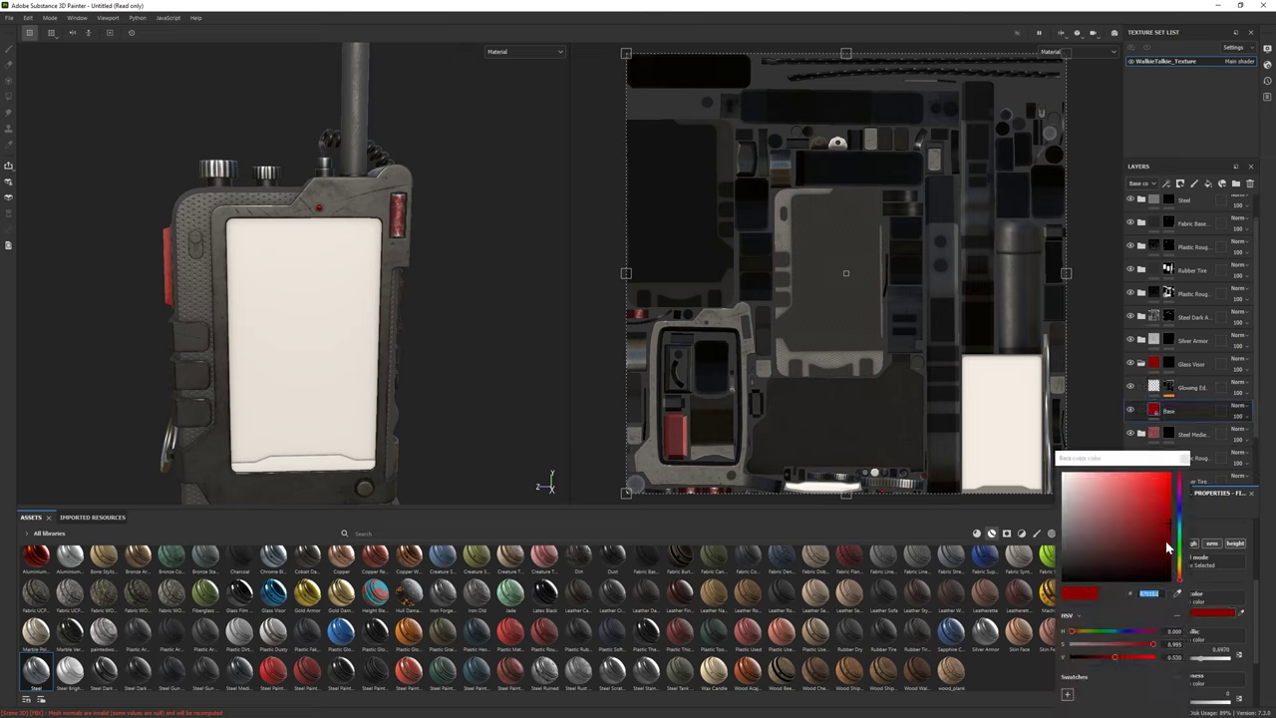
left_click(1165, 542)
scroll(342, 301, "down", 3)
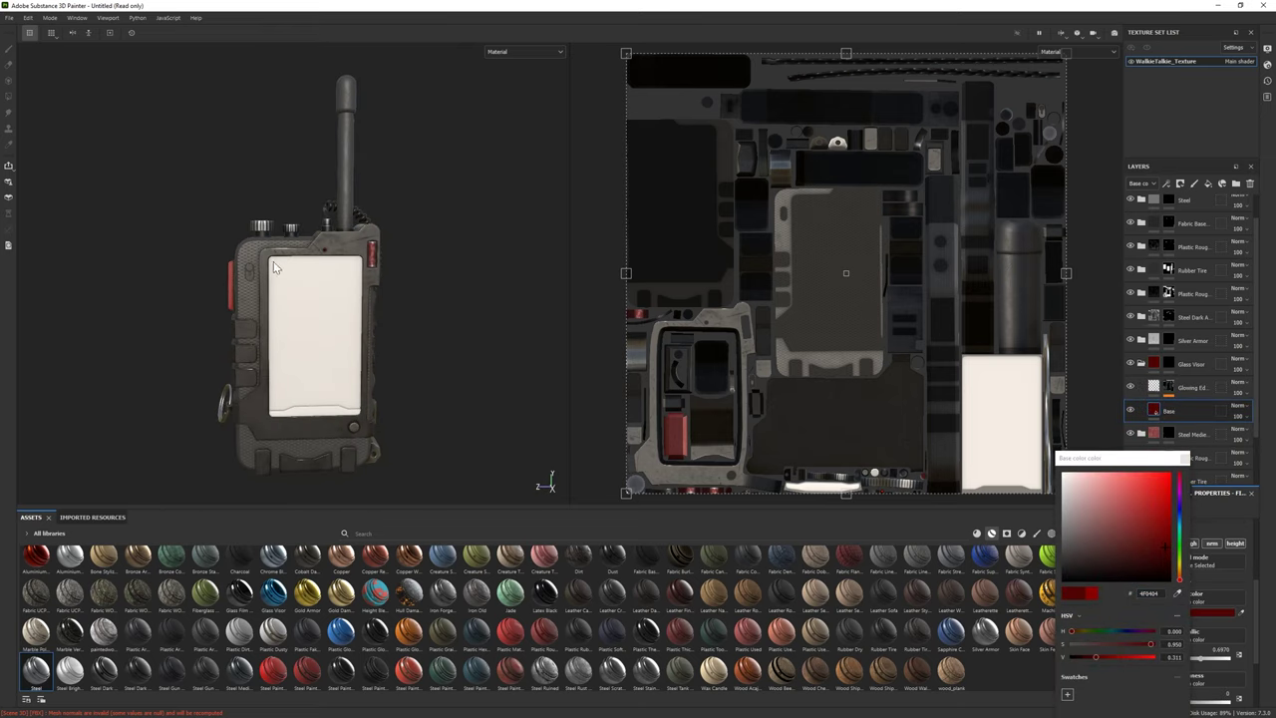
scroll(518, 401, "up", 3)
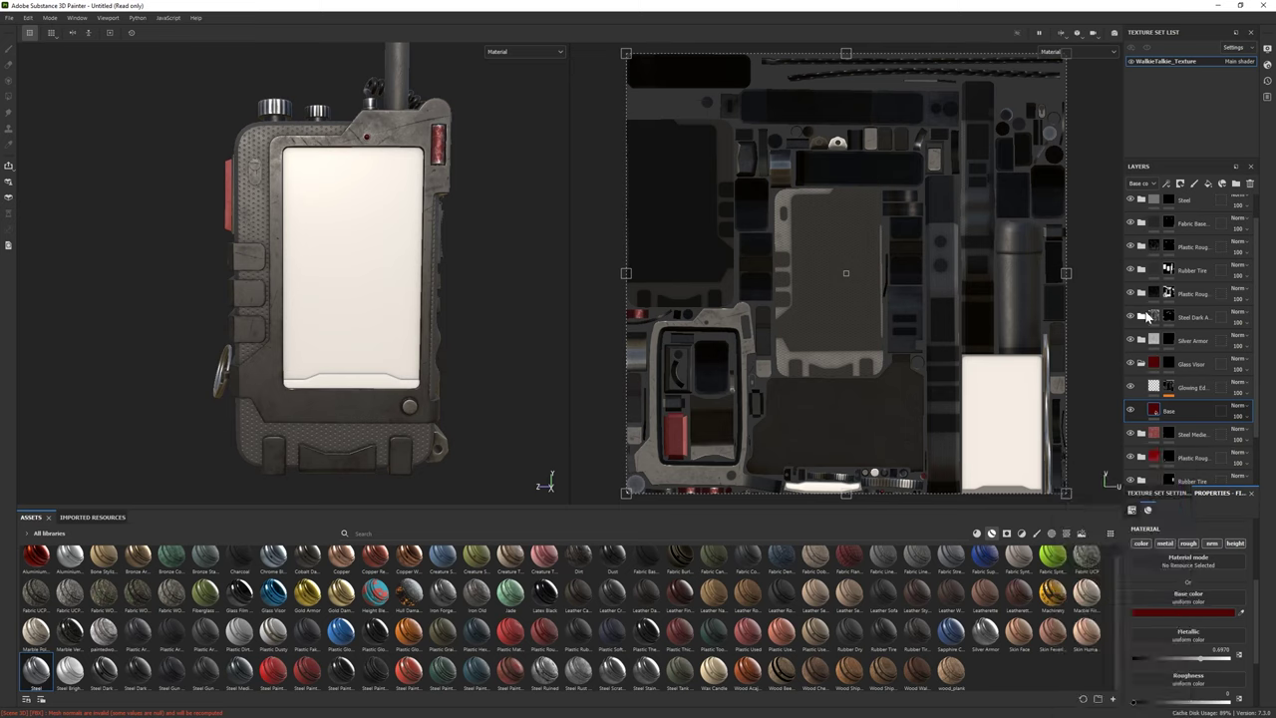
Select the Steel Dark A mask and toggle polygon fill, then brush painting
left_click(1131, 314)
key("4")
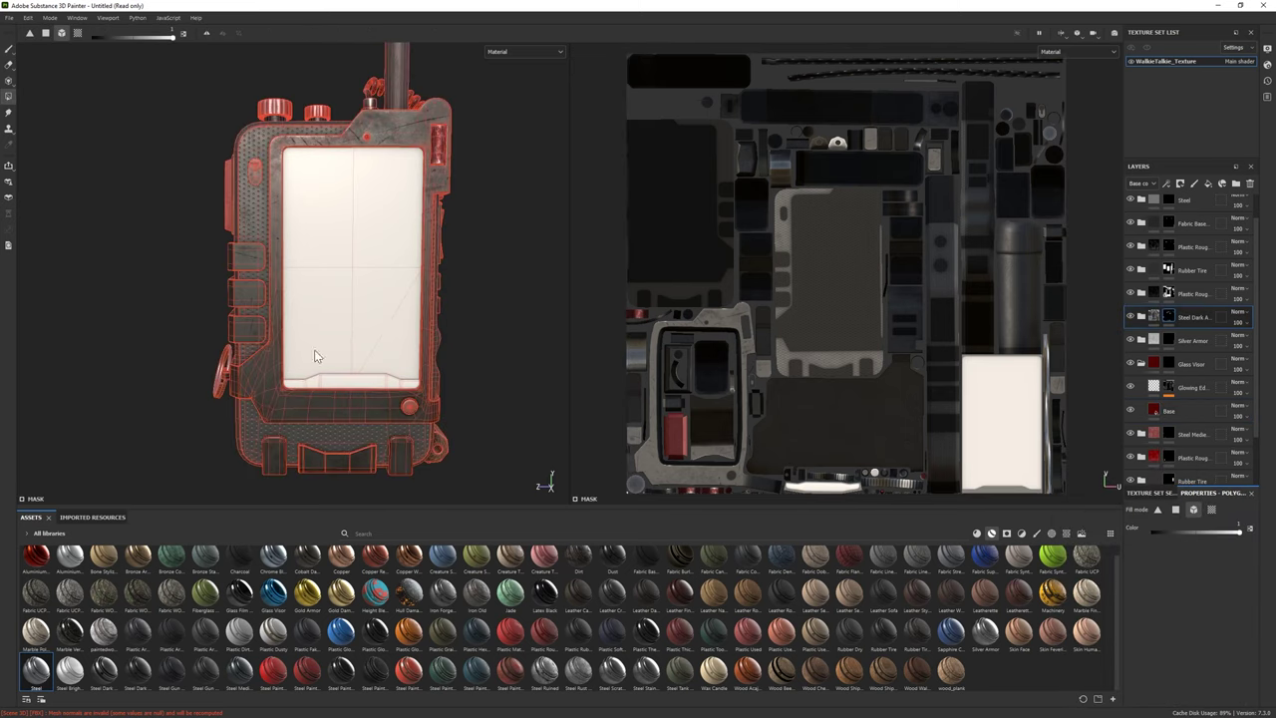
key("1")
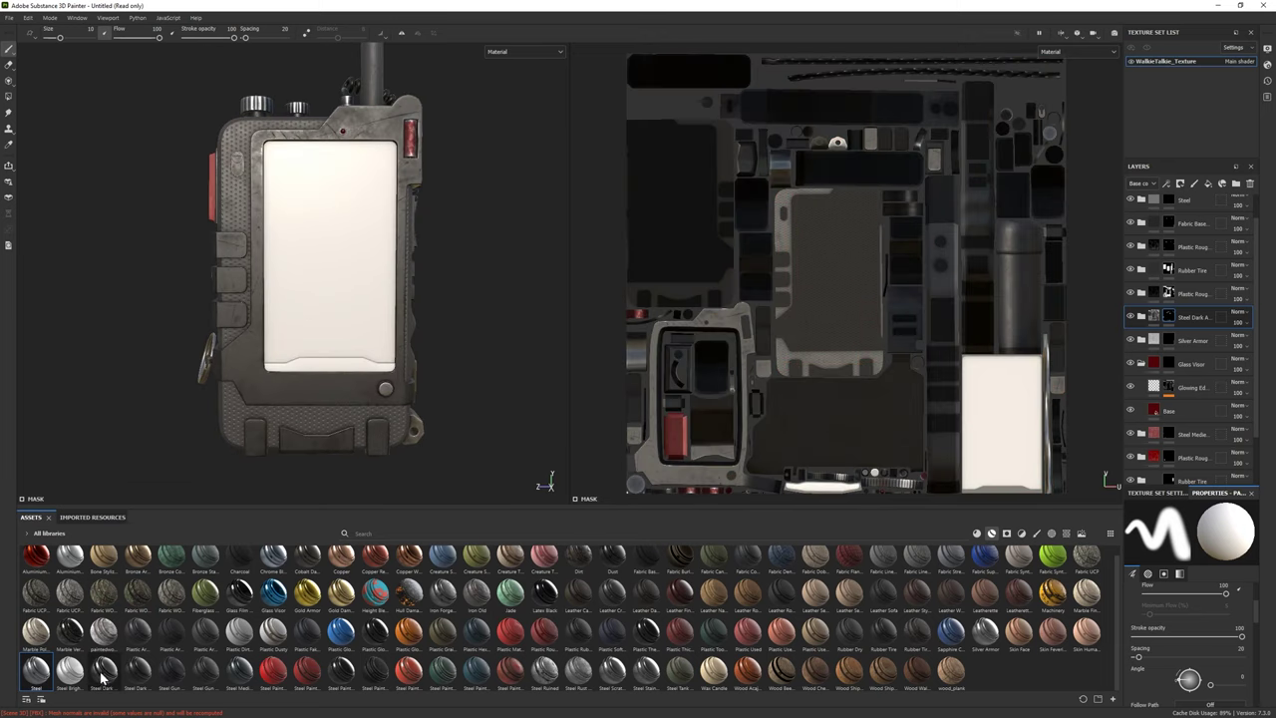
Recolour the Scratches layer in Steel Dark Aged from light grey to a mid grey
left_click(1142, 316)
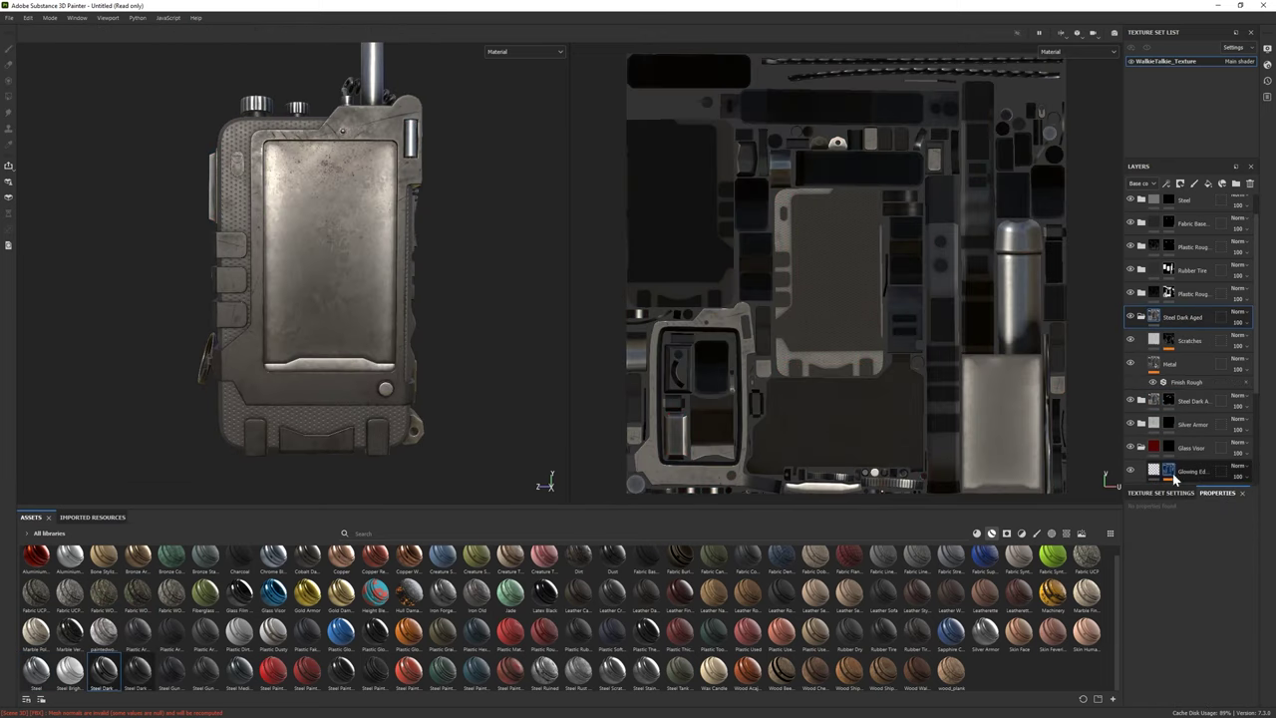
left_click(1189, 340)
left_click(1192, 625)
left_click(1049, 543)
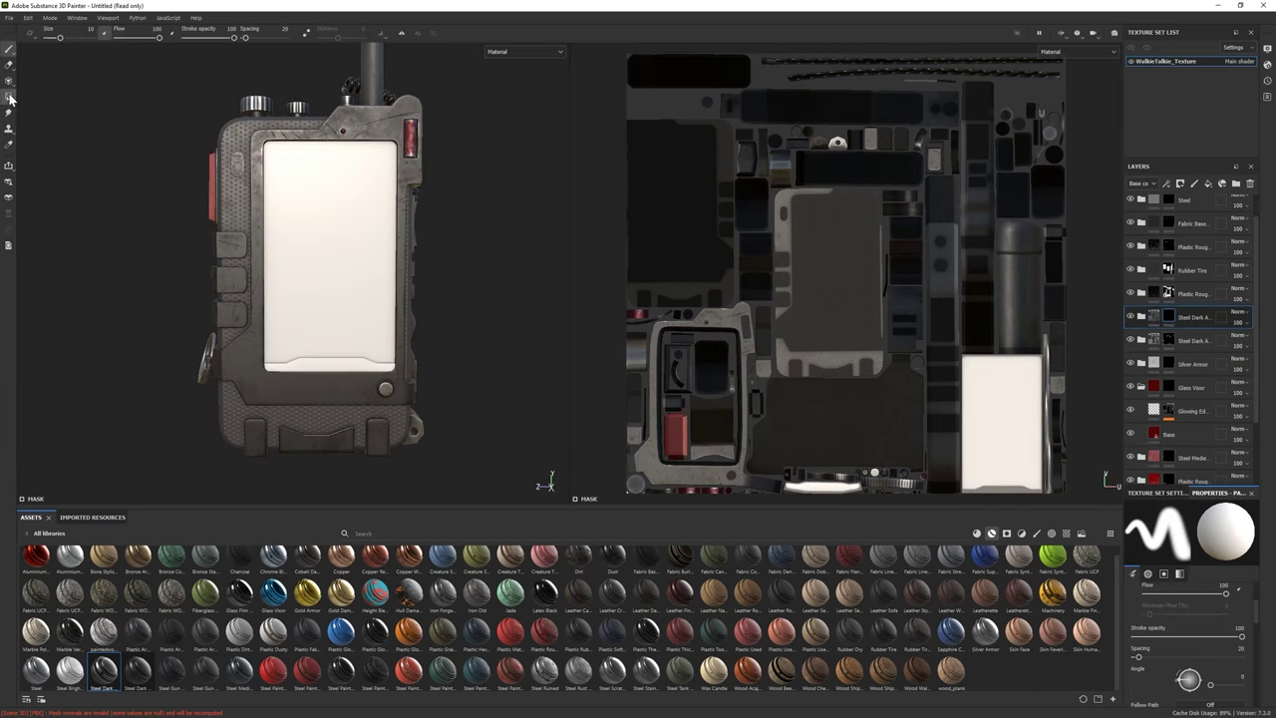
left_click(10, 97)
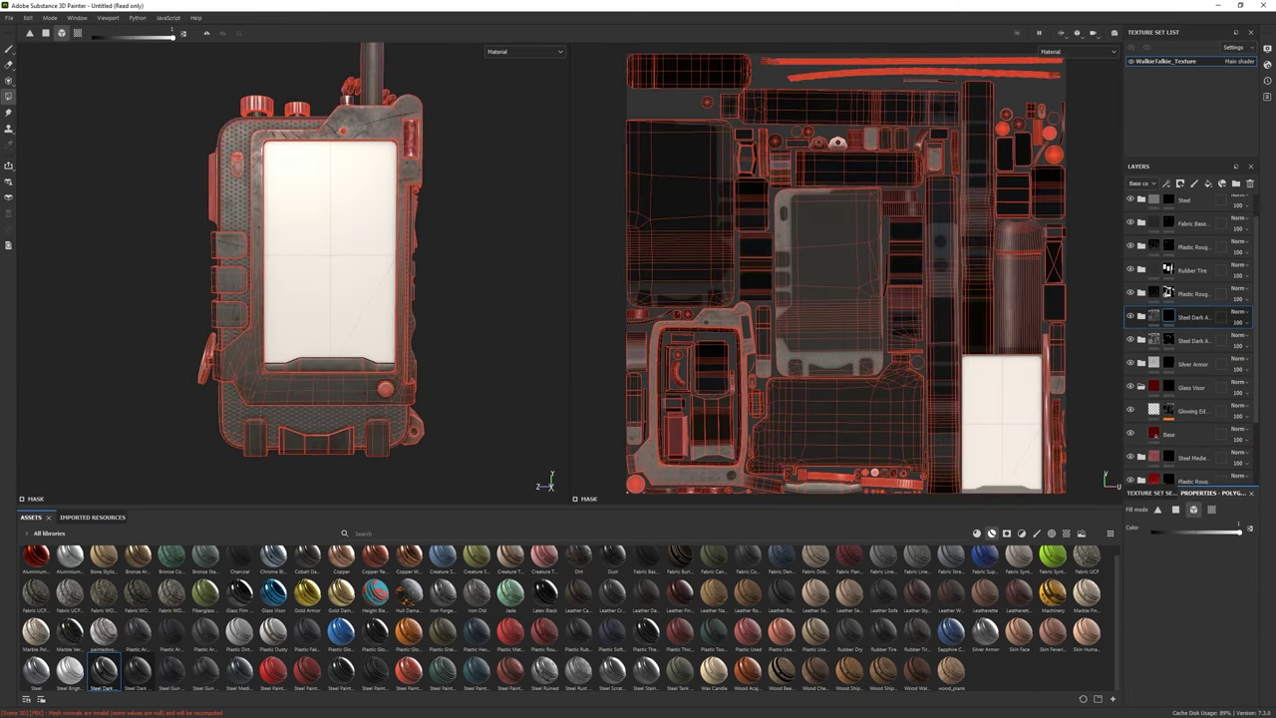
left_click(9, 48)
left_click_drag(269, 314, 299, 319, "alt")
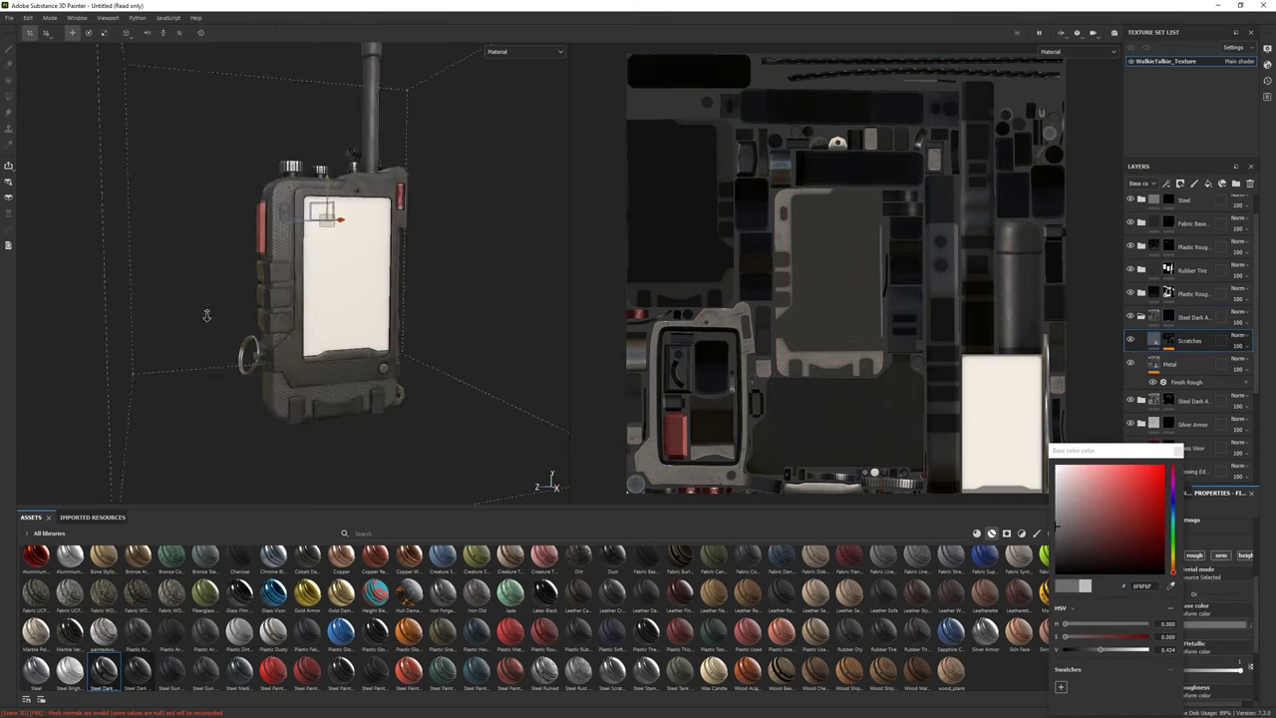
left_click_drag(189, 308, 170, 303, "alt")
left_click(1052, 528)
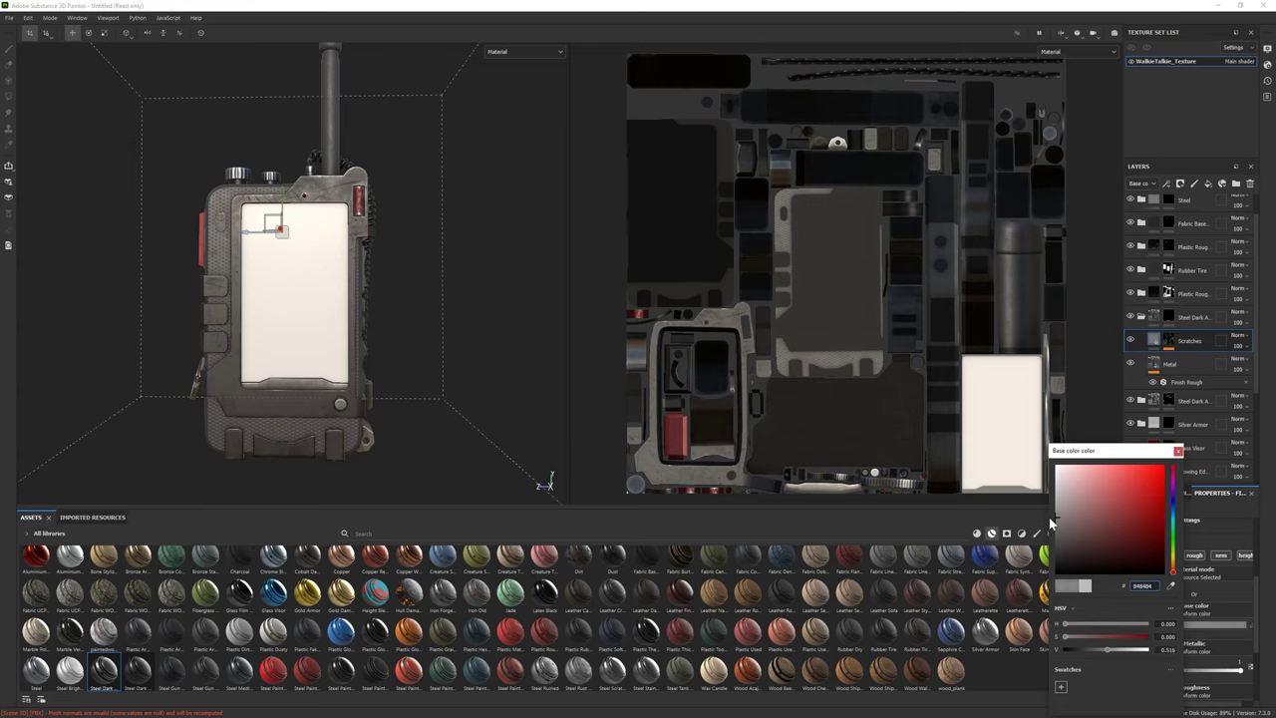
left_click(1177, 454)
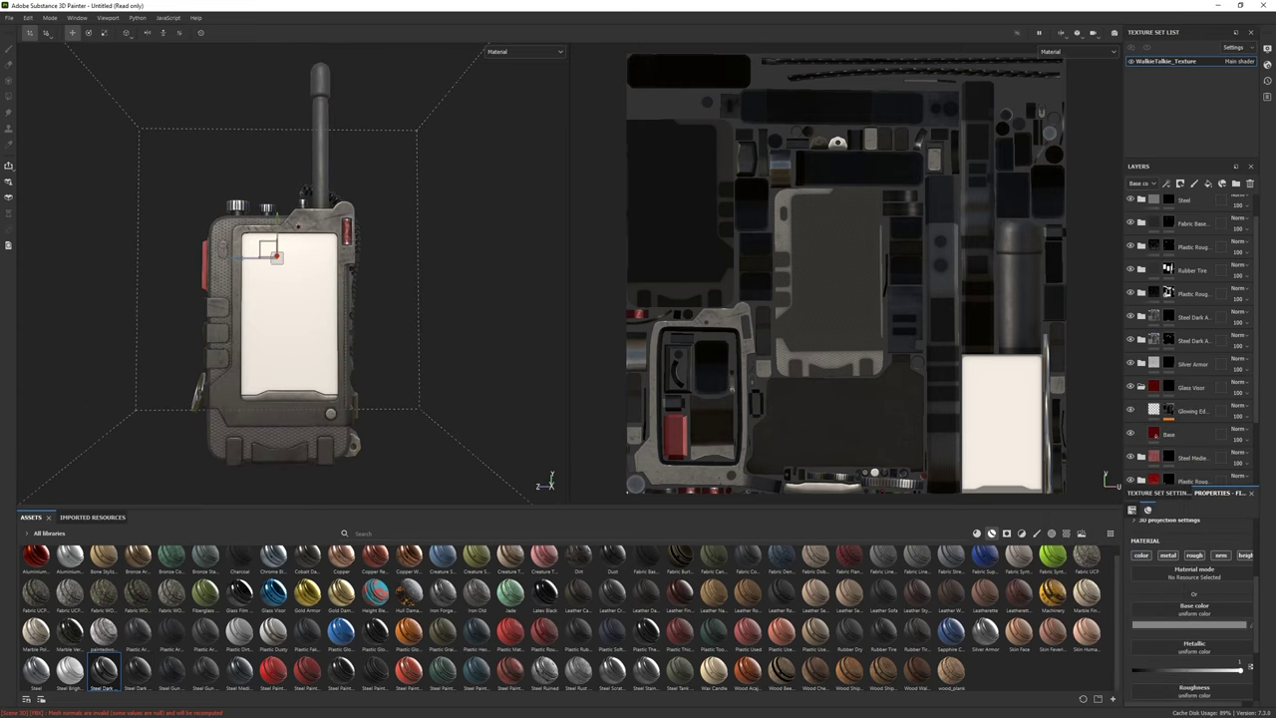
Import SCREEN.png into the project as a texture
left_click(767, 258)
left_click(786, 299)
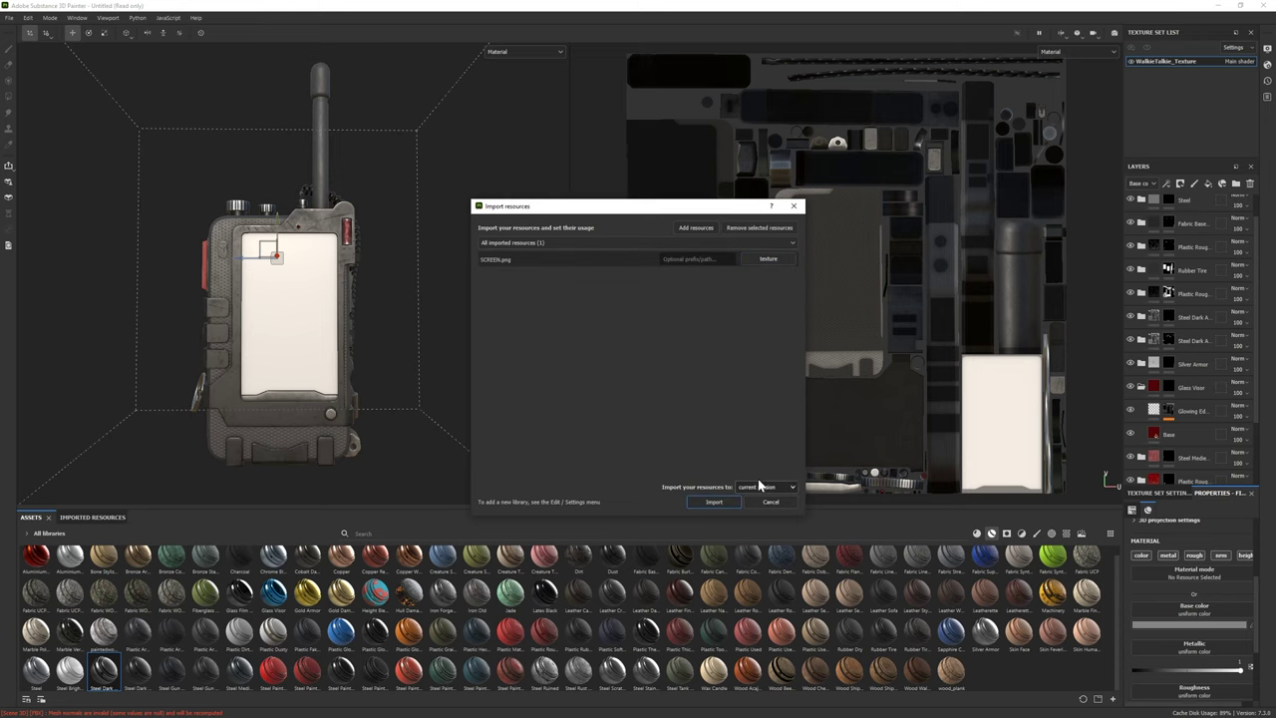
key("Return")
left_click(1179, 183)
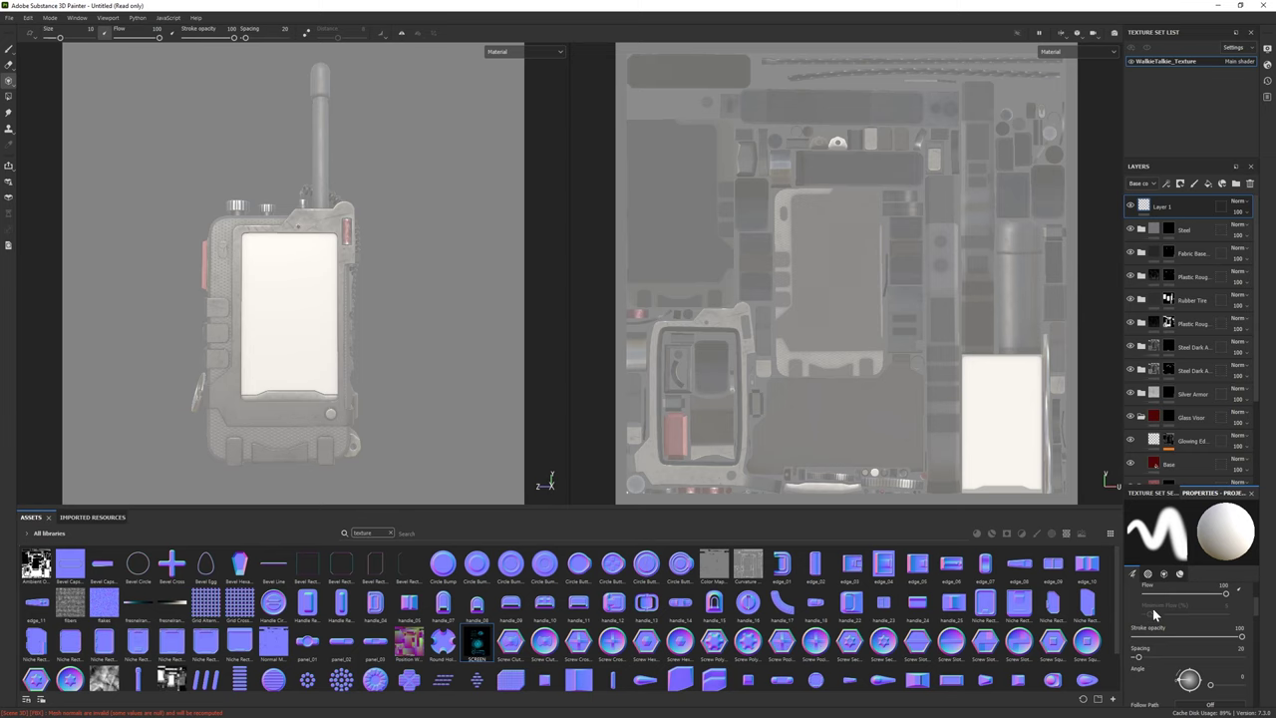
scroll(1214, 509, "down", 5)
scroll(1214, 509, "down", 5)
Project SCREEN as base colour onto the display, with Grunge Dust Small in Metallic
left_click(1139, 626)
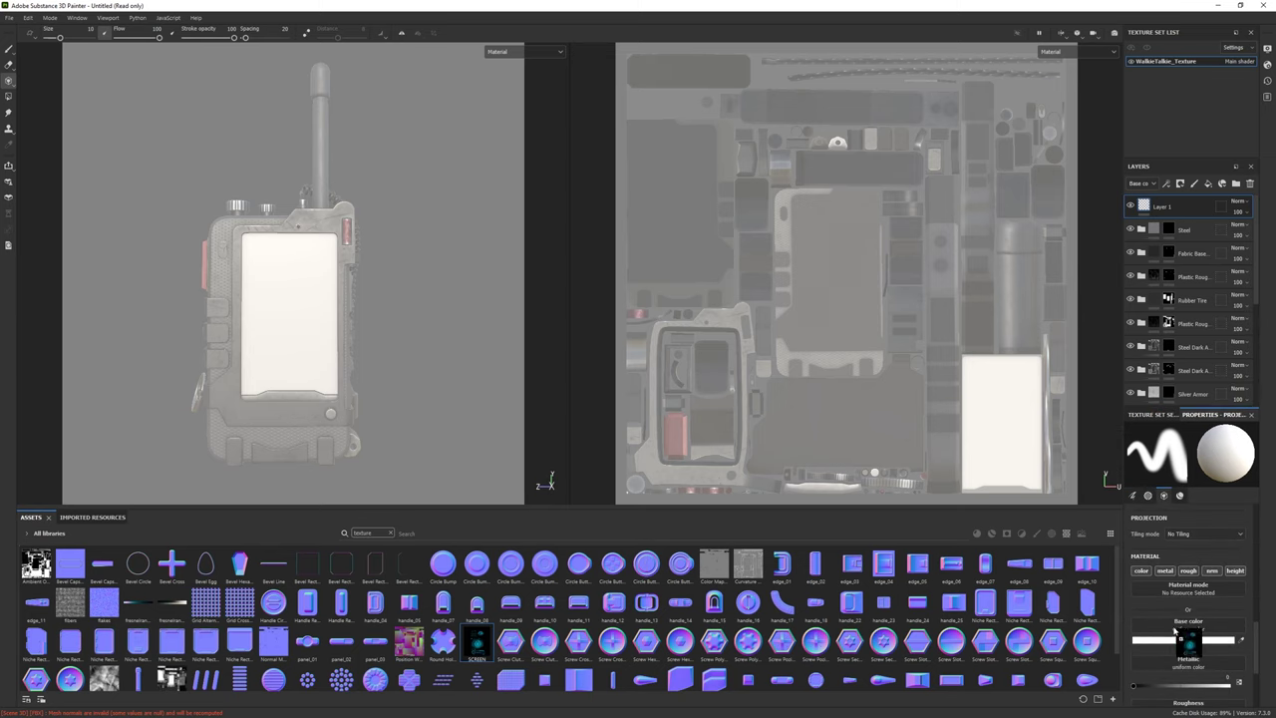
left_click(1186, 613)
mouse_move(698, 237)
right_mouse_down("alt")
mouse_move(870, 321)
mouse_move(883, 315)
right_mouse_up("alt")
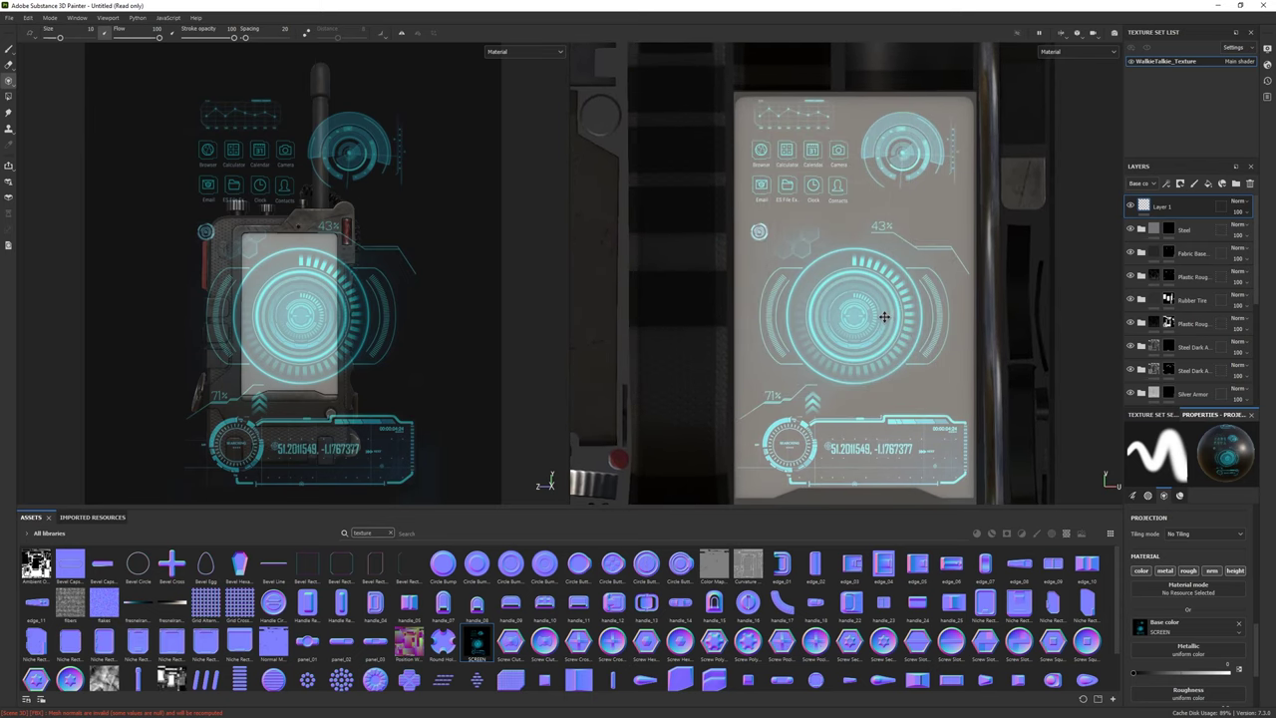
middle_click_drag(884, 315, 884, 317, "alt")
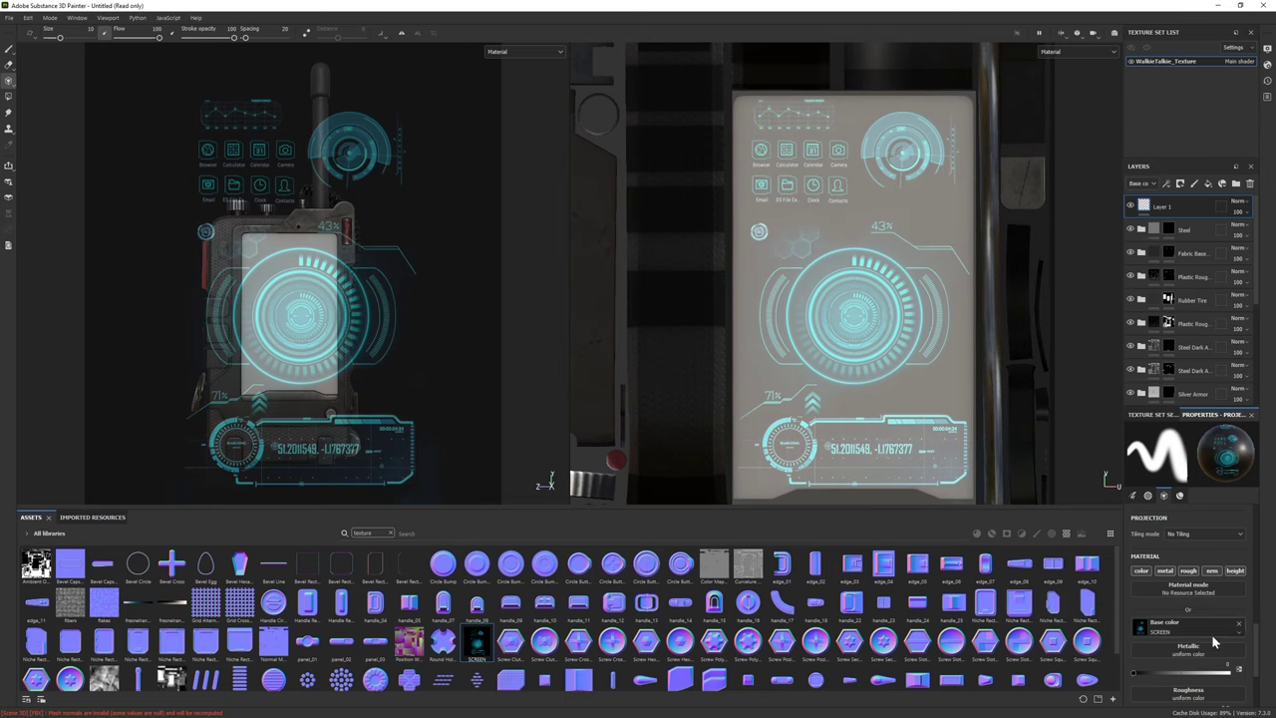
scroll(1215, 641, "down", 1)
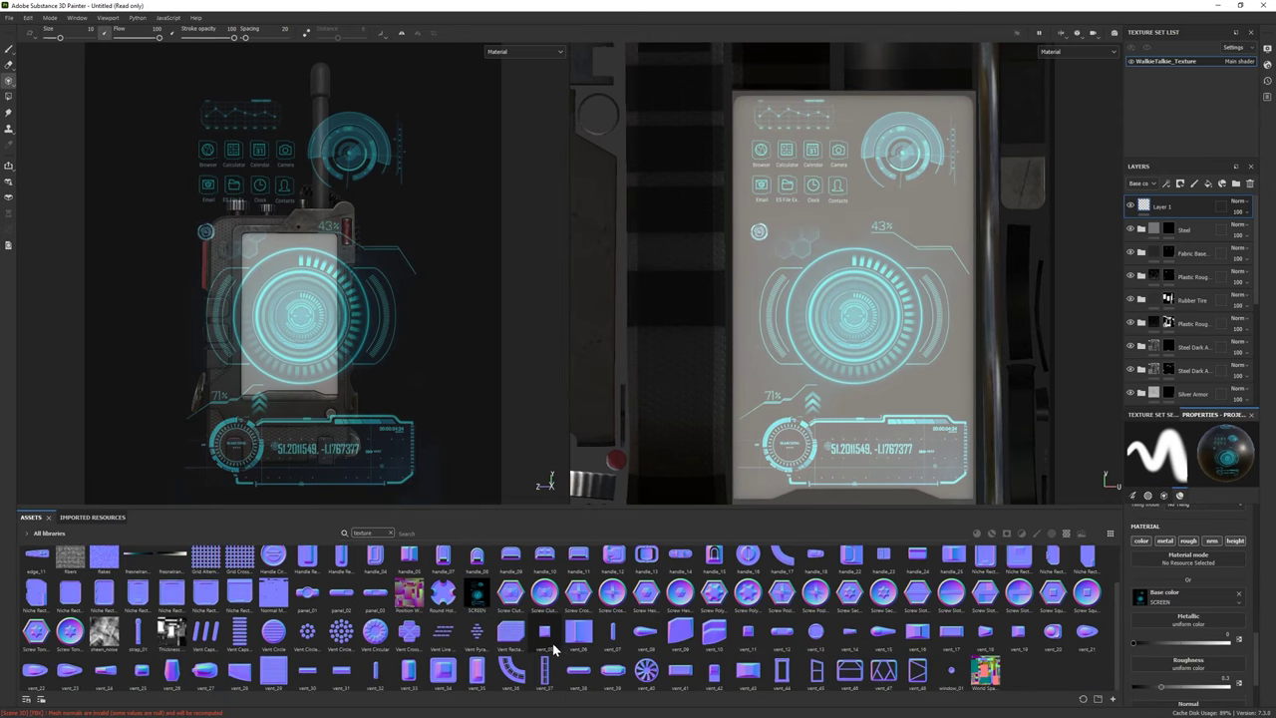
left_click(1065, 535)
mouse_move(476, 638)
left_click_drag(486, 641, 1146, 620)
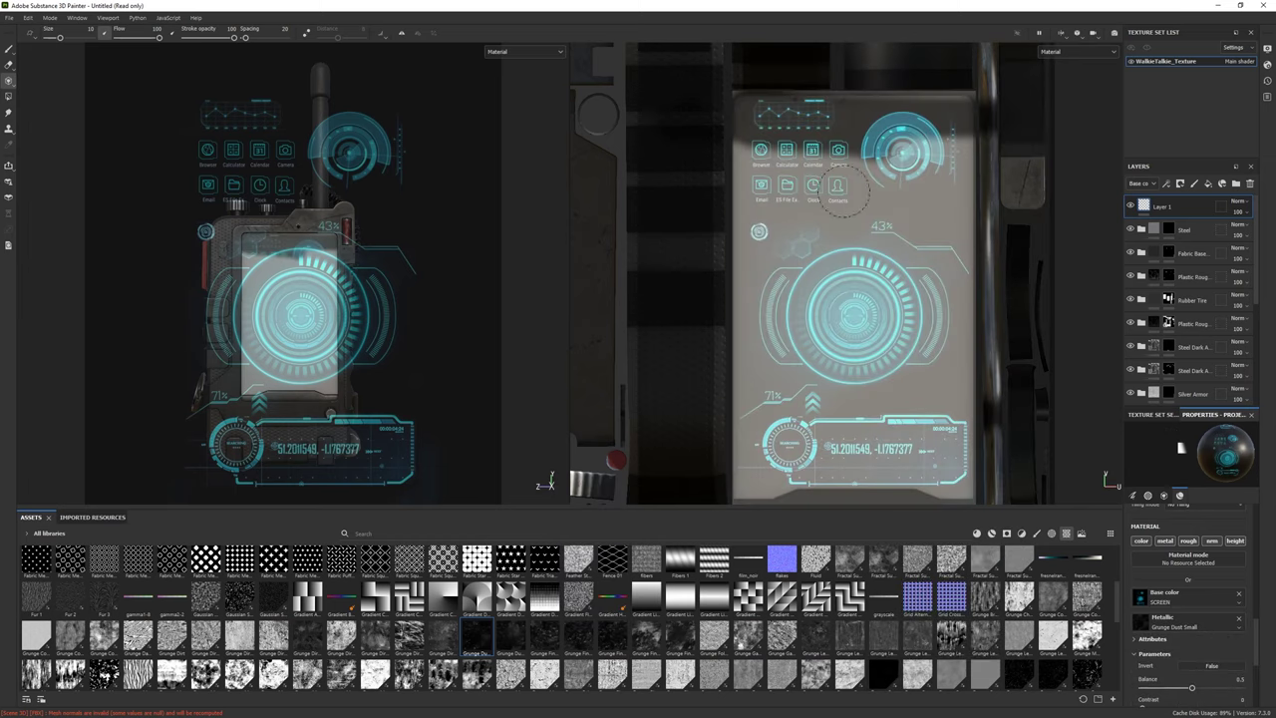
key("bracketleft")
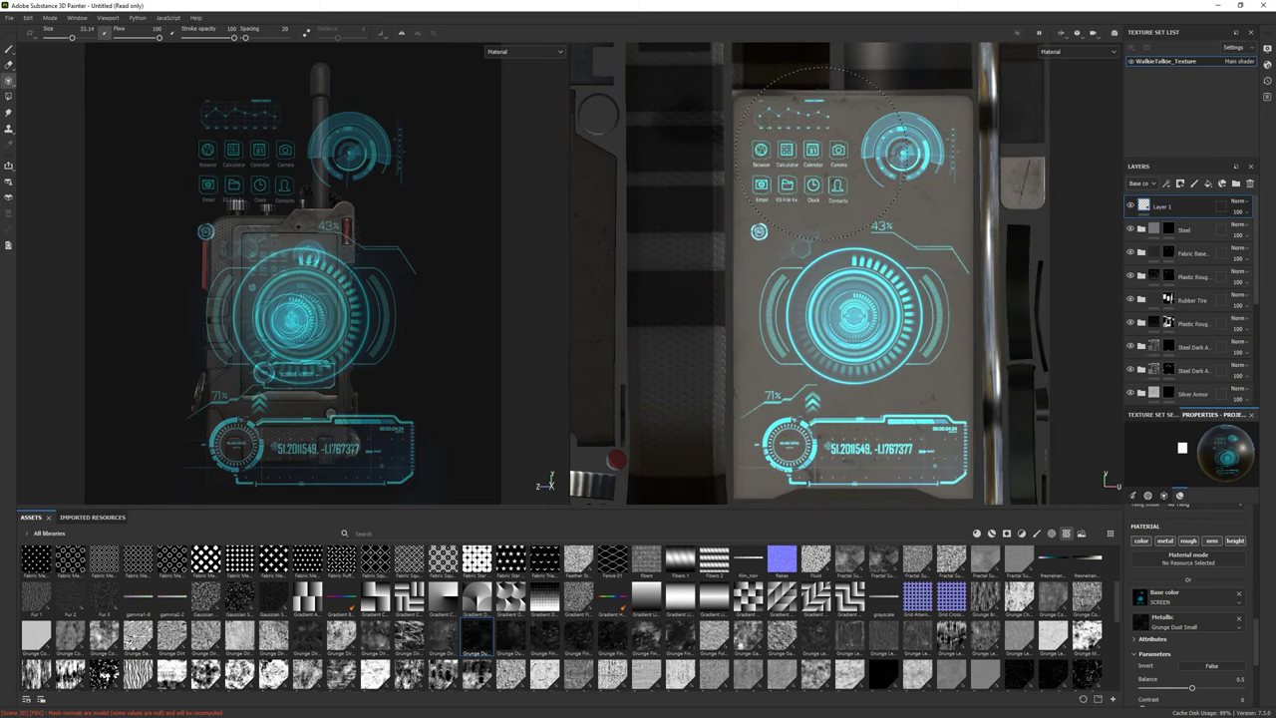
Check the projected screen, then toggle polygon fill and brush on the Plastic Rough mask
key("1")
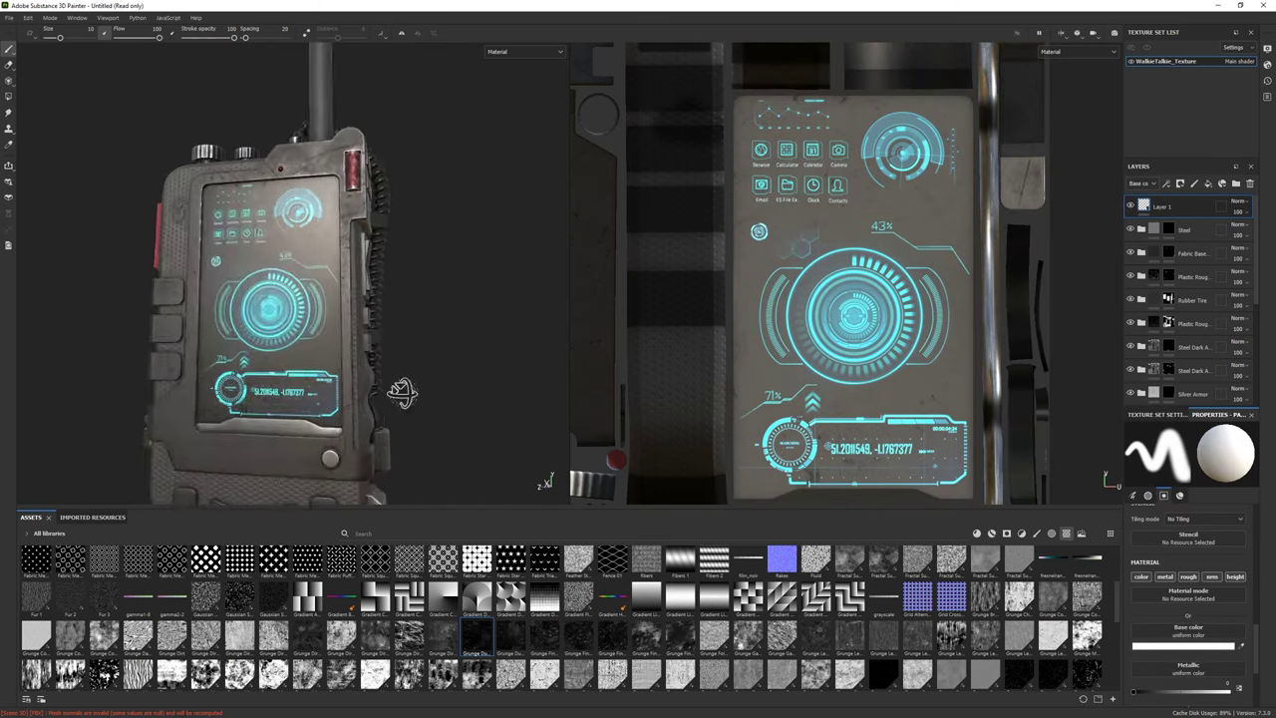
mouse_move(399, 394)
left_mouse_down("alt")
mouse_move(203, 346)
mouse_move(279, 328)
left_mouse_up("alt")
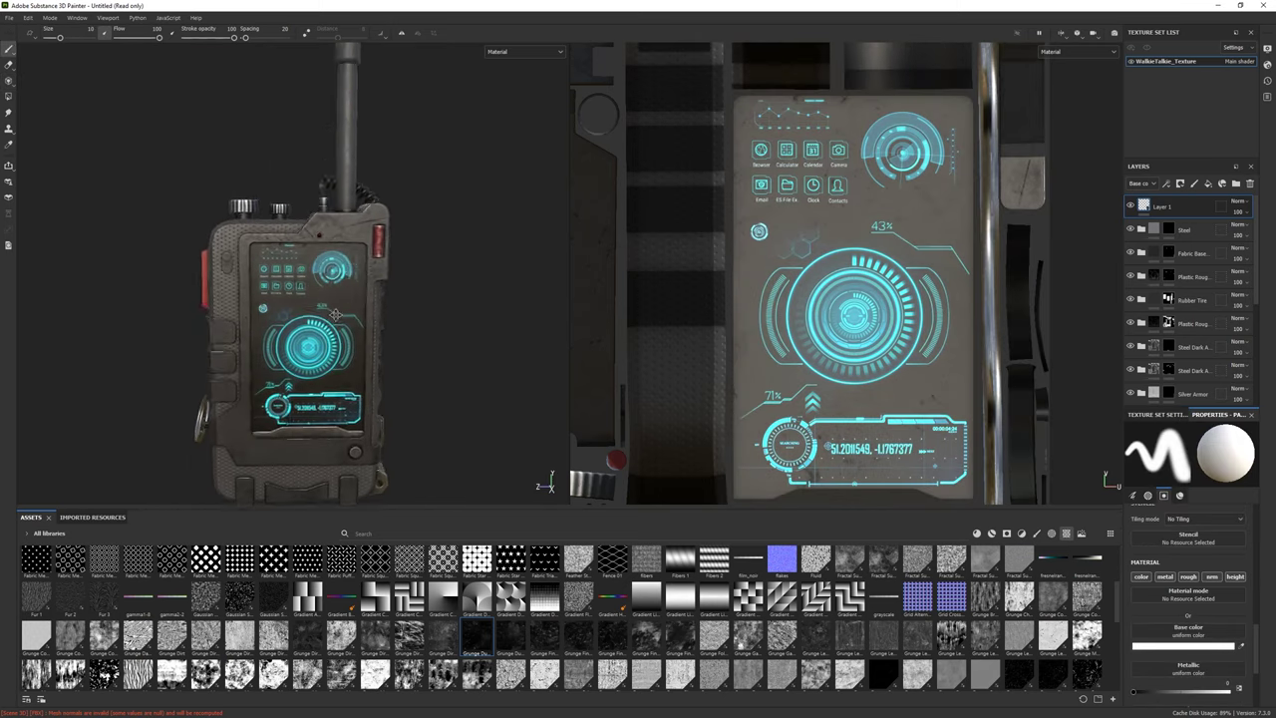
scroll(299, 299, "up", 3)
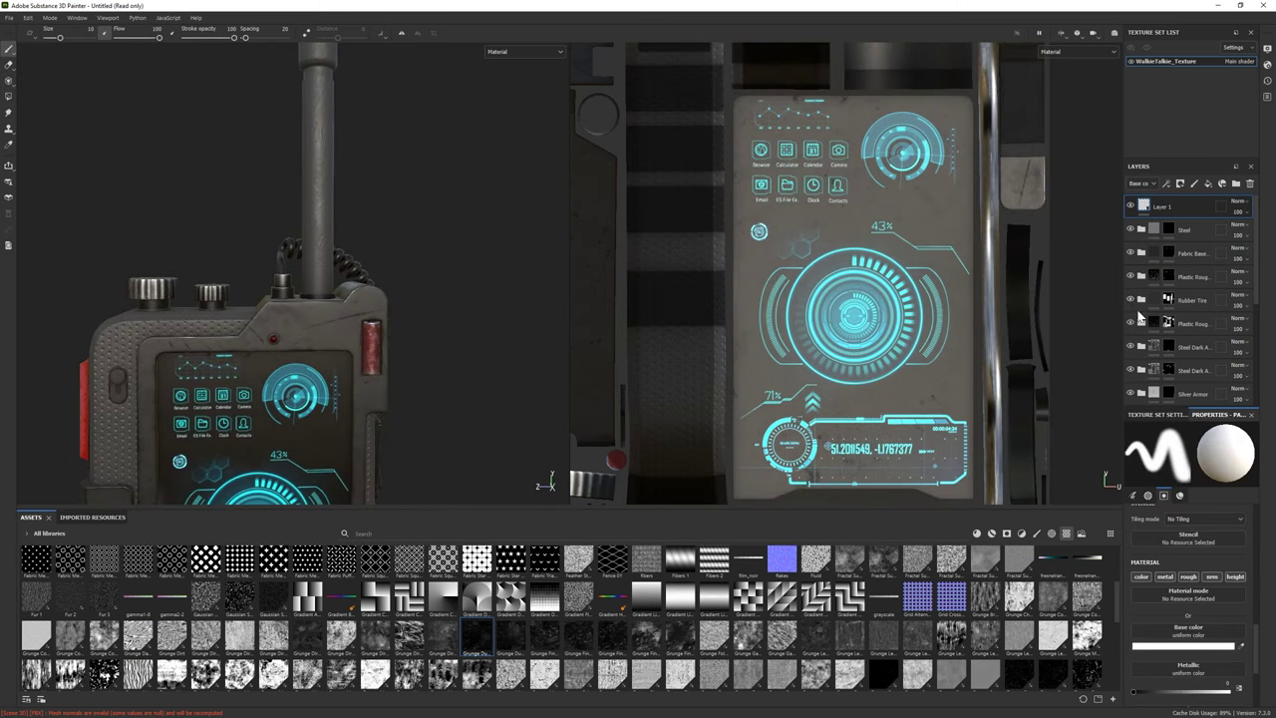
scroll(1141, 319, "down", 3)
scroll(1135, 339, "down", 2)
scroll(1136, 329, "up", 3)
left_click(1169, 310)
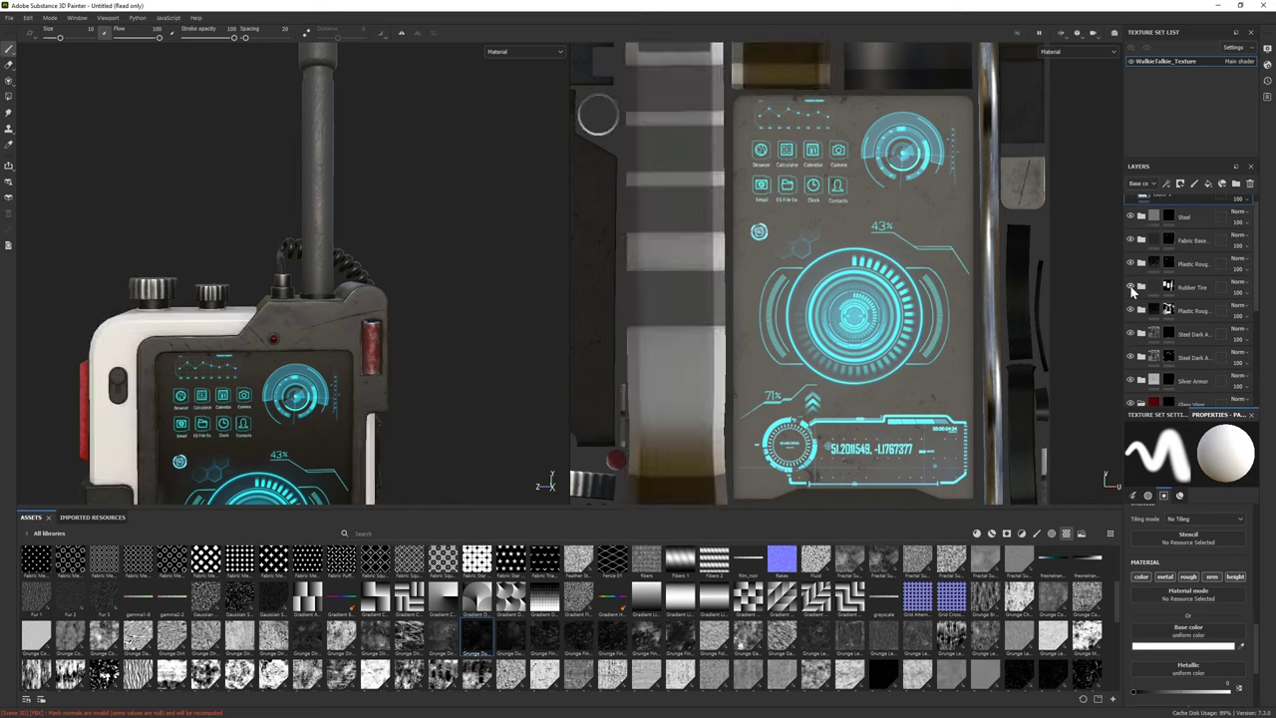
key("4")
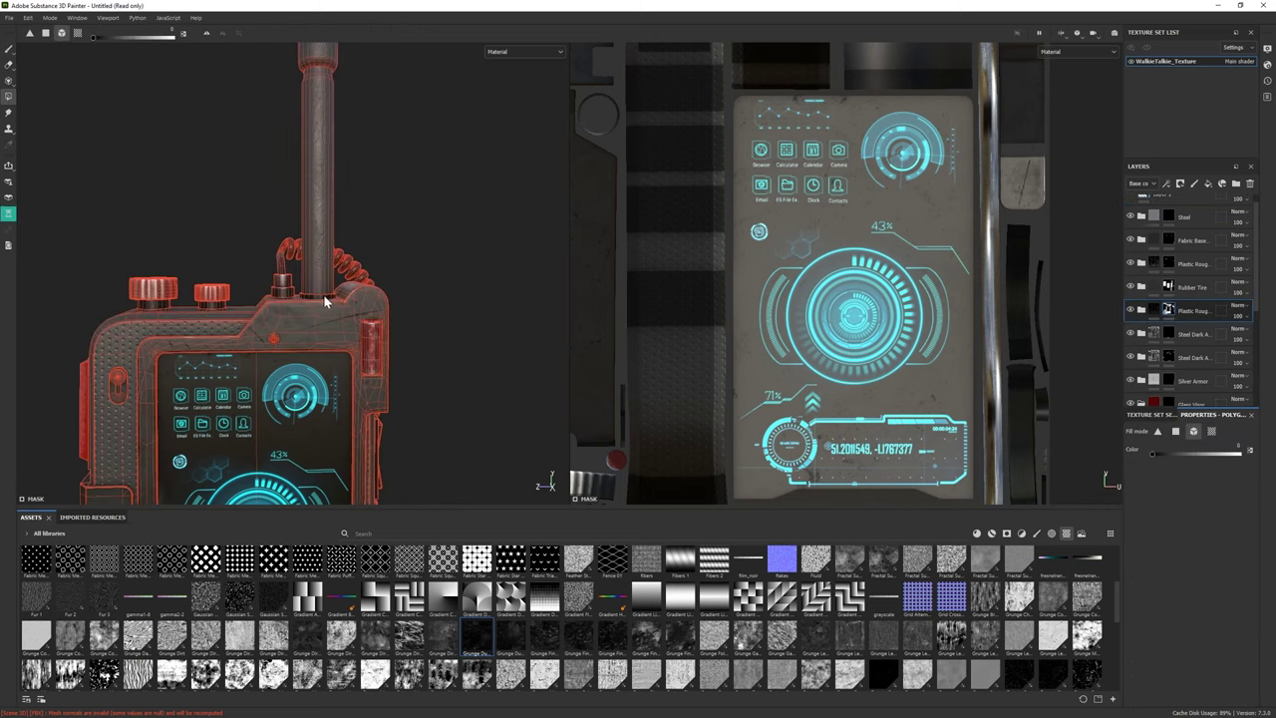
key("1")
Toggle polygon fill and brush painting on the Rubber Tire layer's mask
scroll(1141, 349, "down", 3)
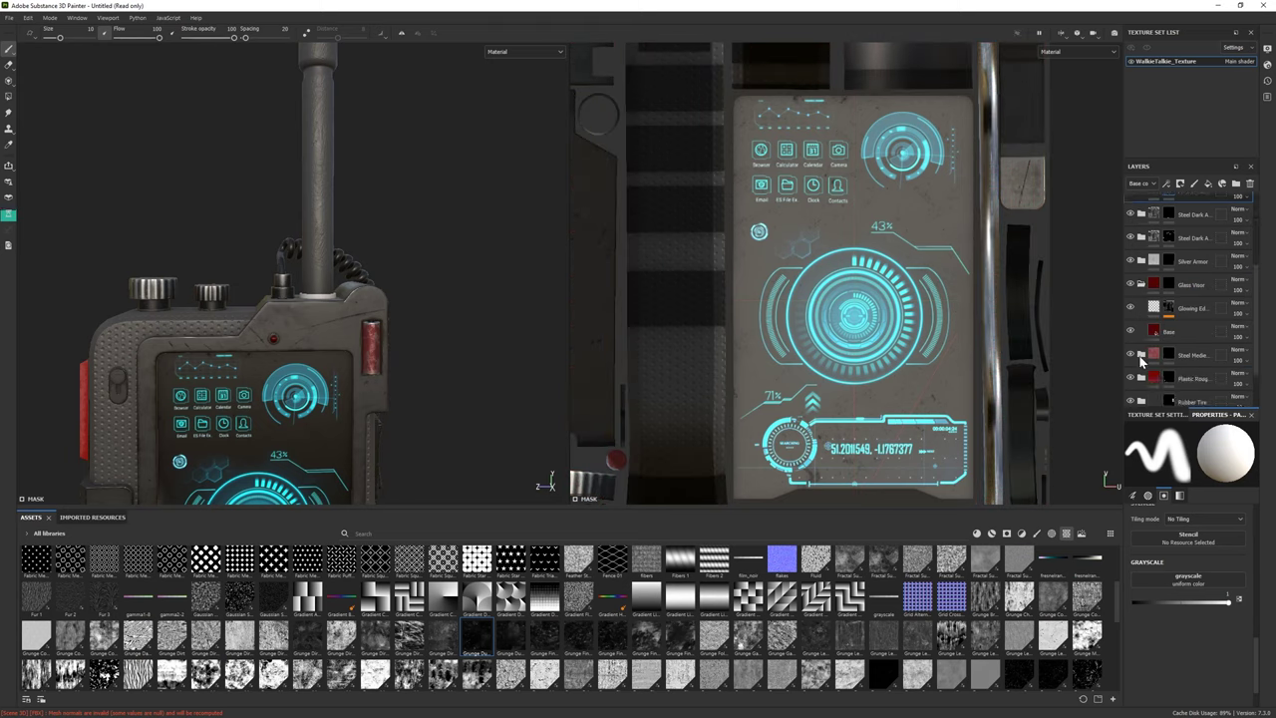
scroll(1142, 362, "down", 2)
left_click(1168, 341)
key("4")
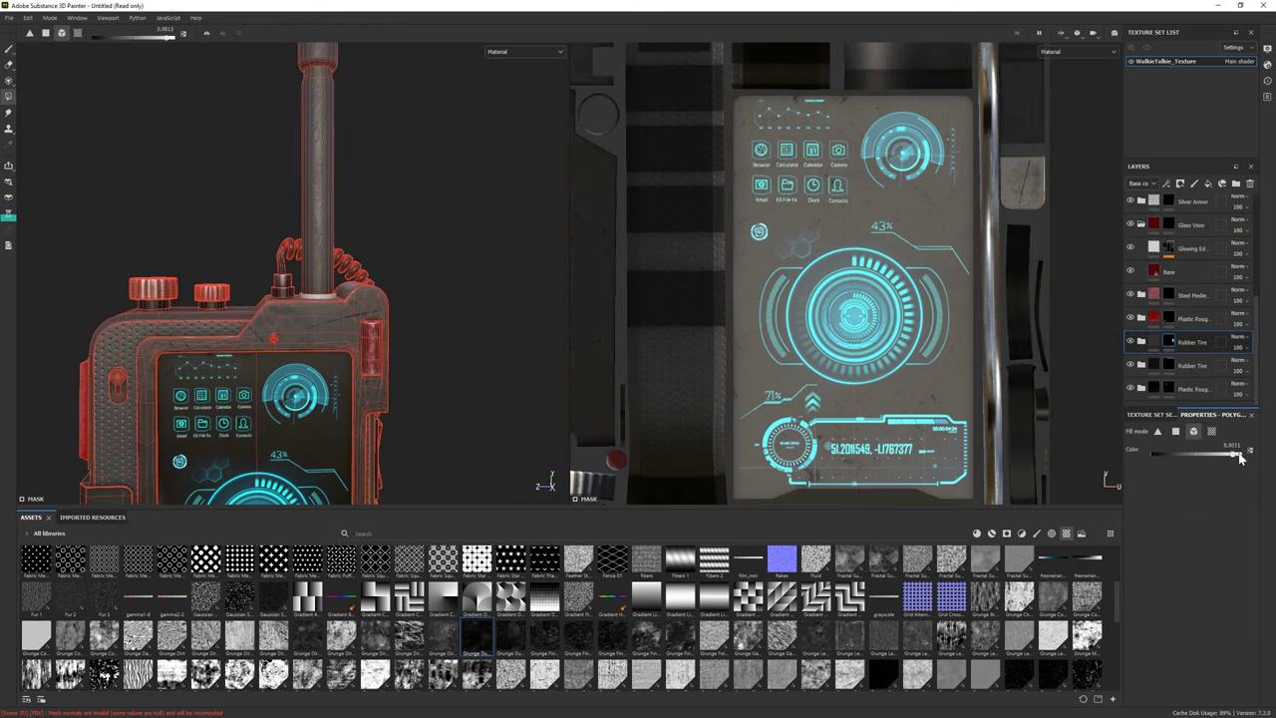
key("1")
Select the Steel layer and switch between polygon fill and brush painting
scroll(200, 356, "down", 5)
mouse_move(199, 356)
left_mouse_down("alt")
mouse_move(334, 364)
mouse_move(368, 350)
left_mouse_up("alt")
scroll(368, 350, "up", 5)
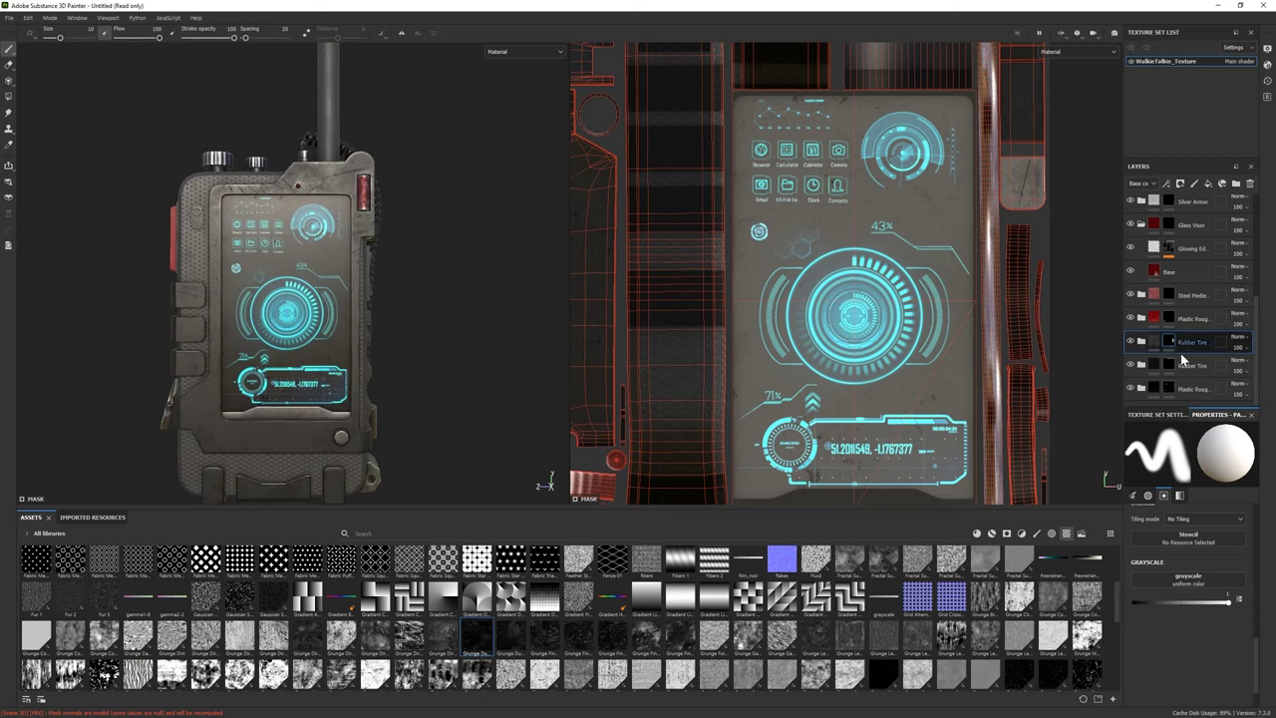
scroll(1189, 299, "up", 2)
scroll(1189, 300, "up", 5)
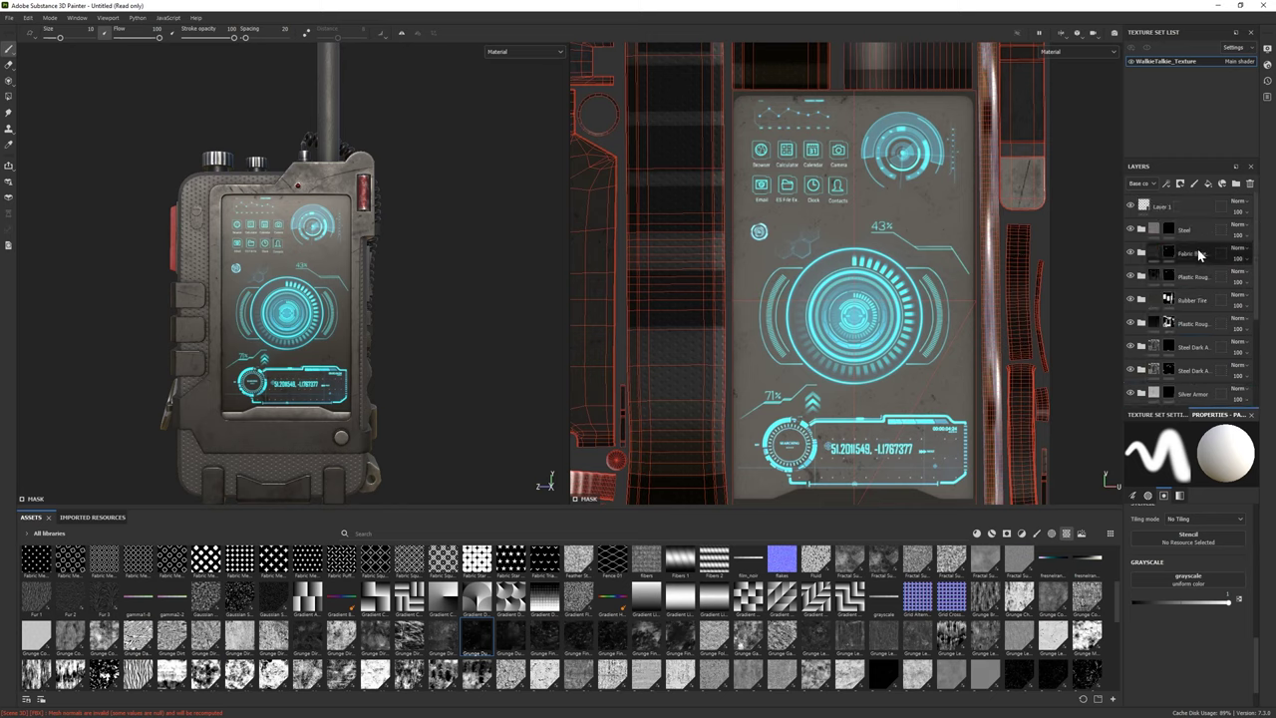
left_click(1186, 232)
key("4")
scroll(336, 251, "up", 3)
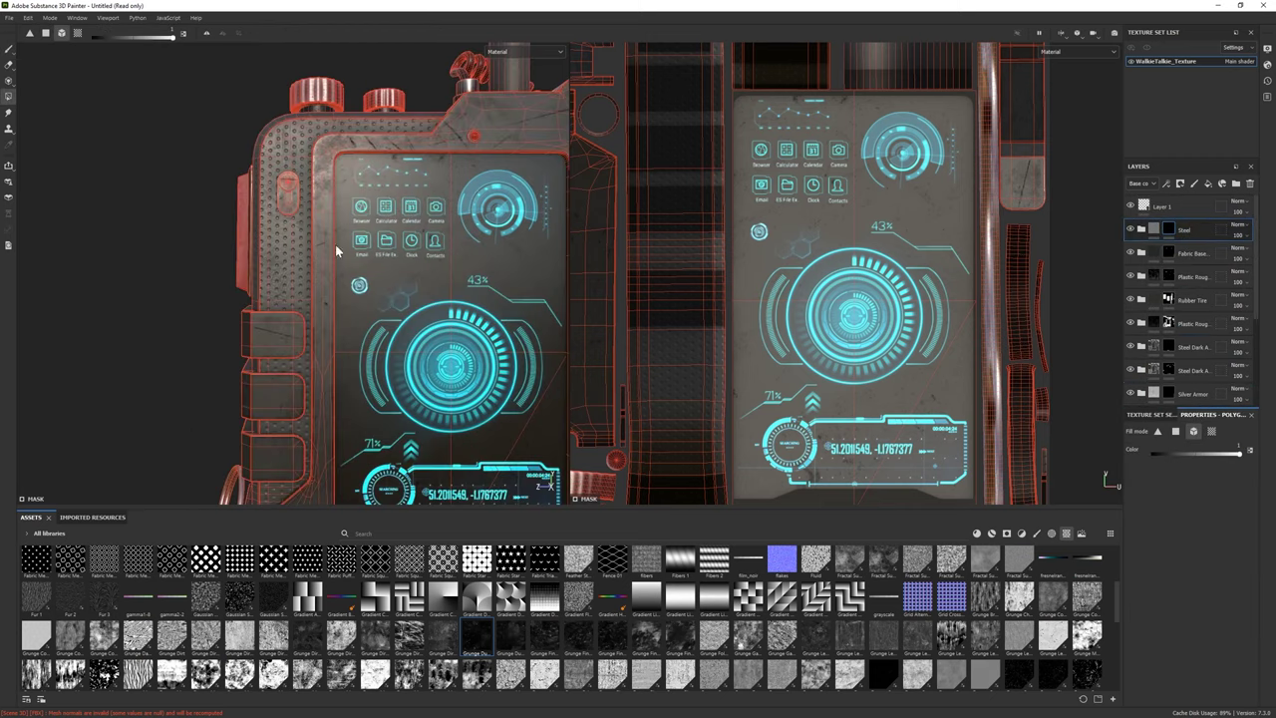
left_click(8, 48)
Add a new empty Layer 2 at the top of the stack with Ctrl+Shift+N
scroll(336, 279, "down", 3)
left_click_drag(336, 279, 362, 352, "alt")
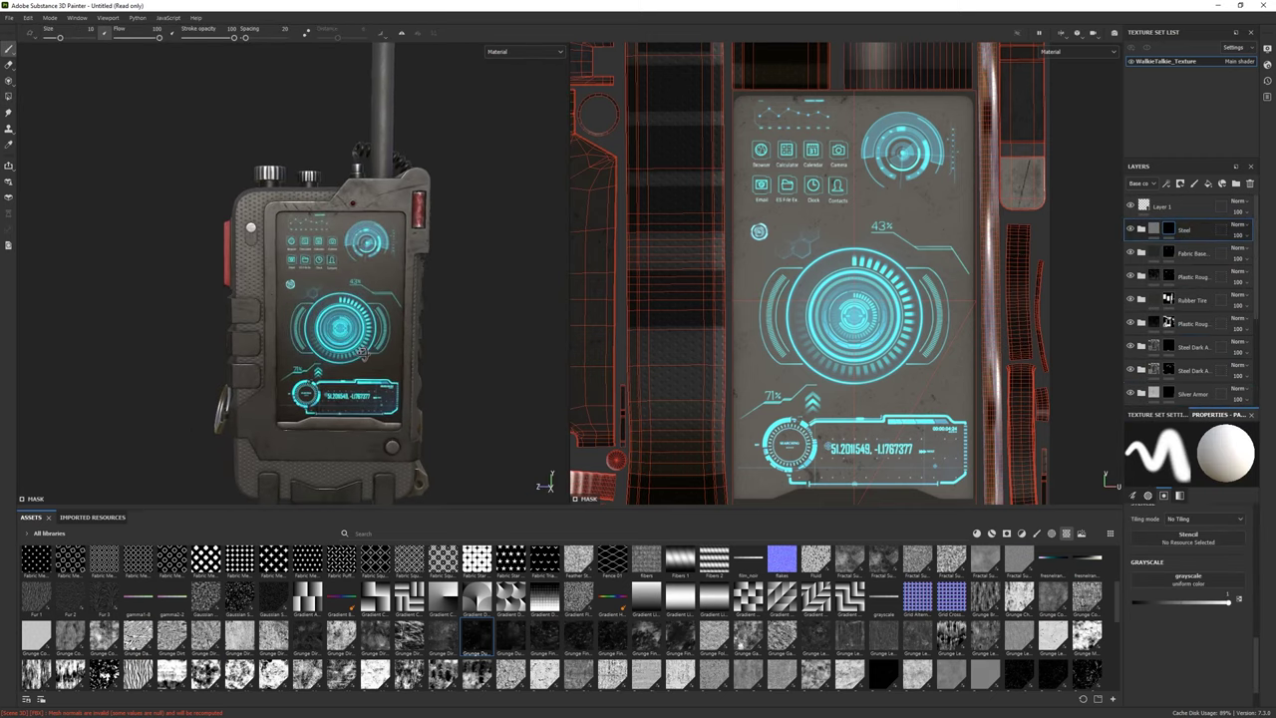
scroll(362, 352, "up", 5)
key("ctrl+shift+n")
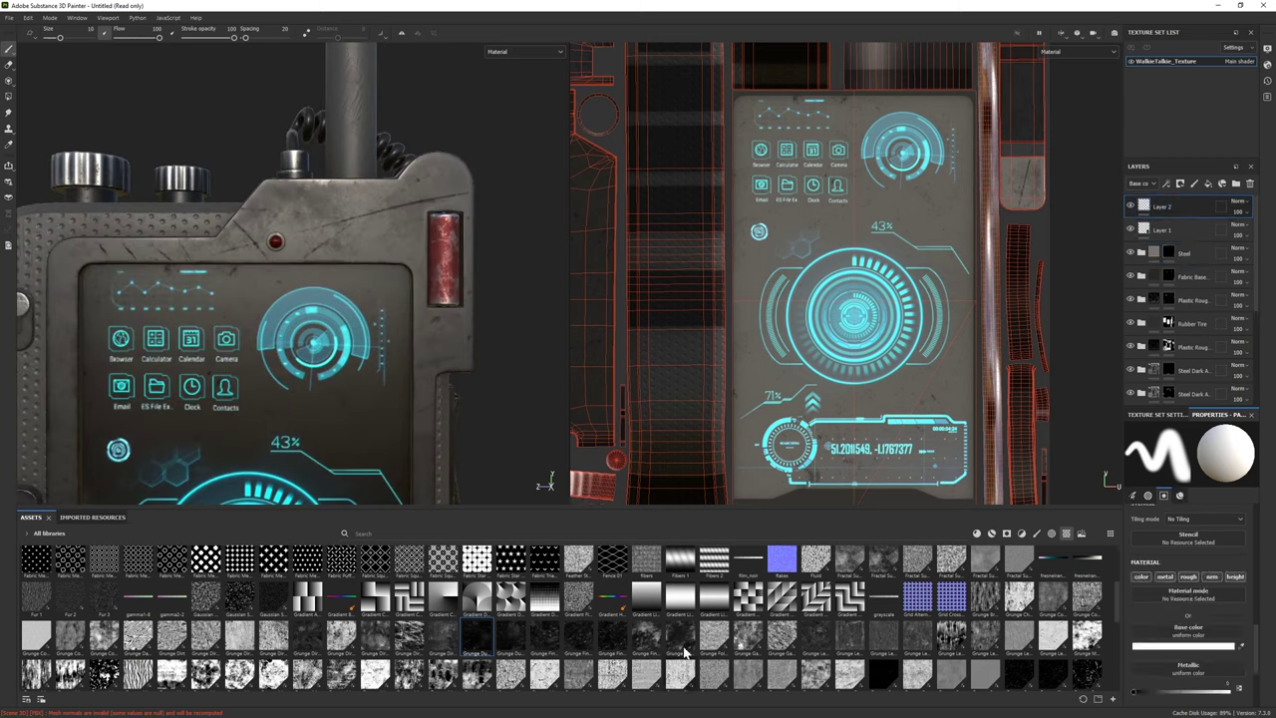
Add a Plastic Matte Pure fill layer from the materials library
left_click(993, 535)
left_click(1052, 534)
left_click(1037, 534)
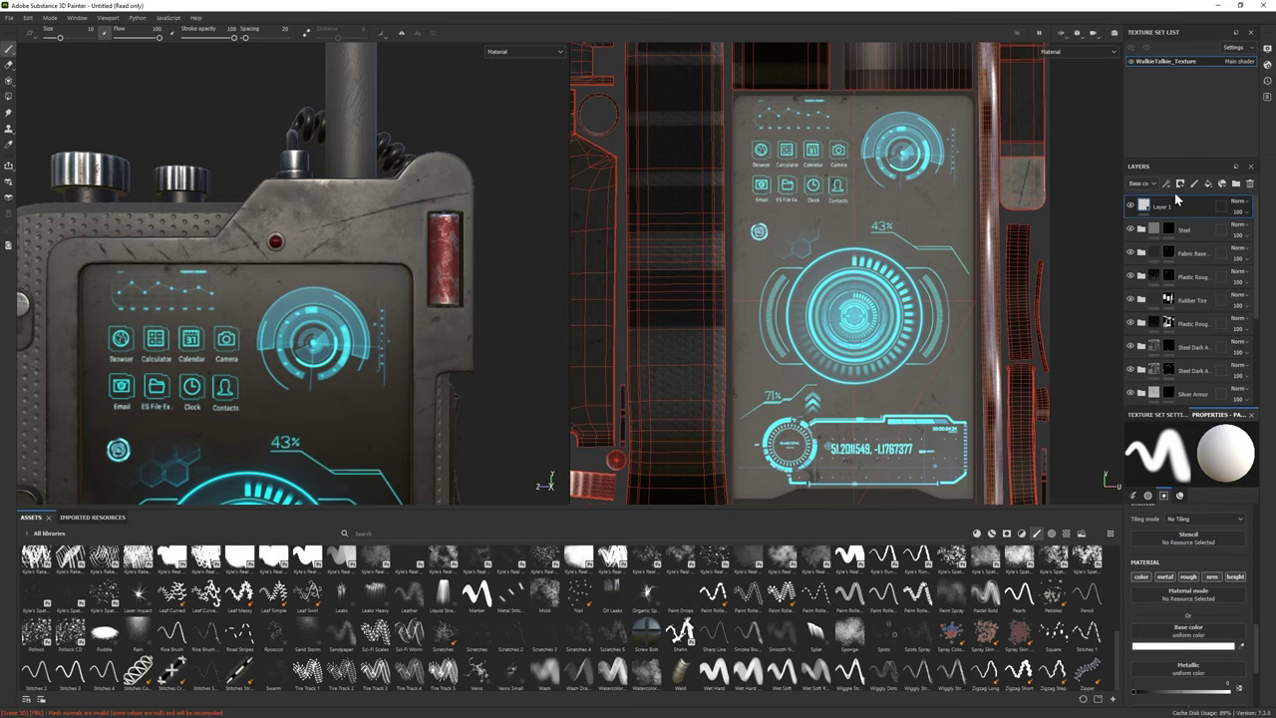
left_click(978, 537)
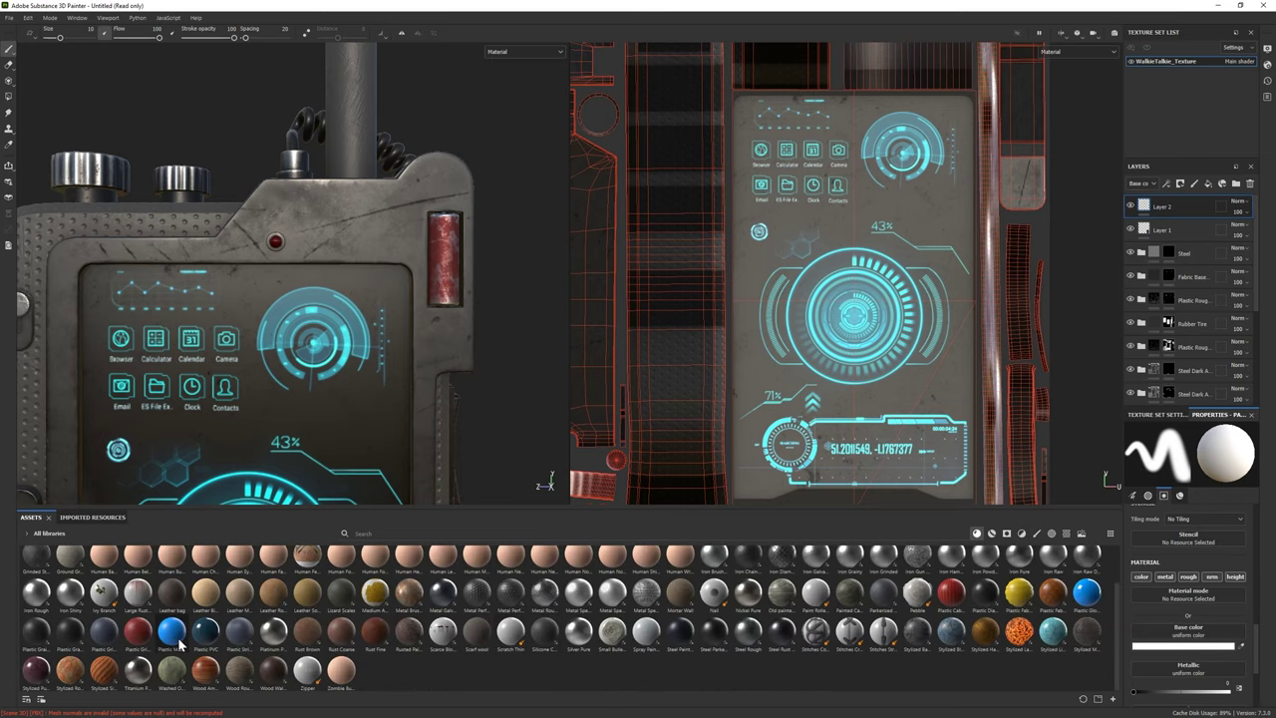
left_click_drag(172, 630, 259, 419)
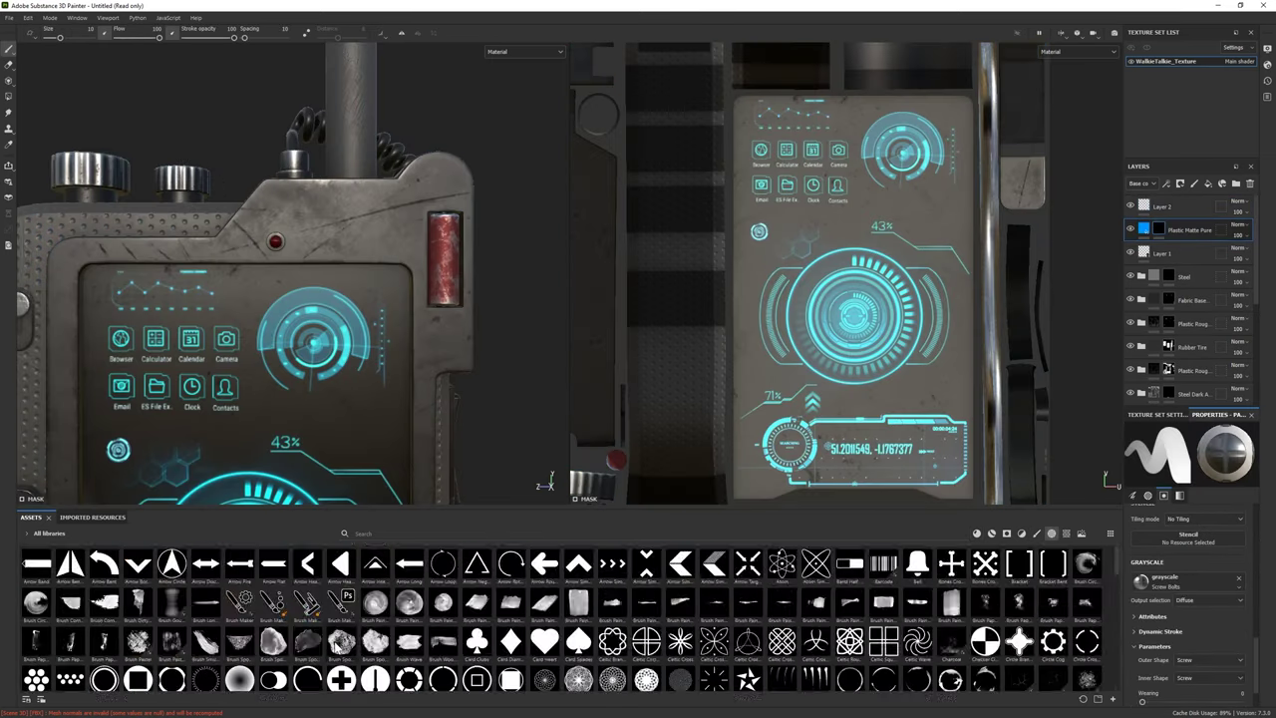
scroll(334, 642, "down", 3)
mouse_move(104, 674)
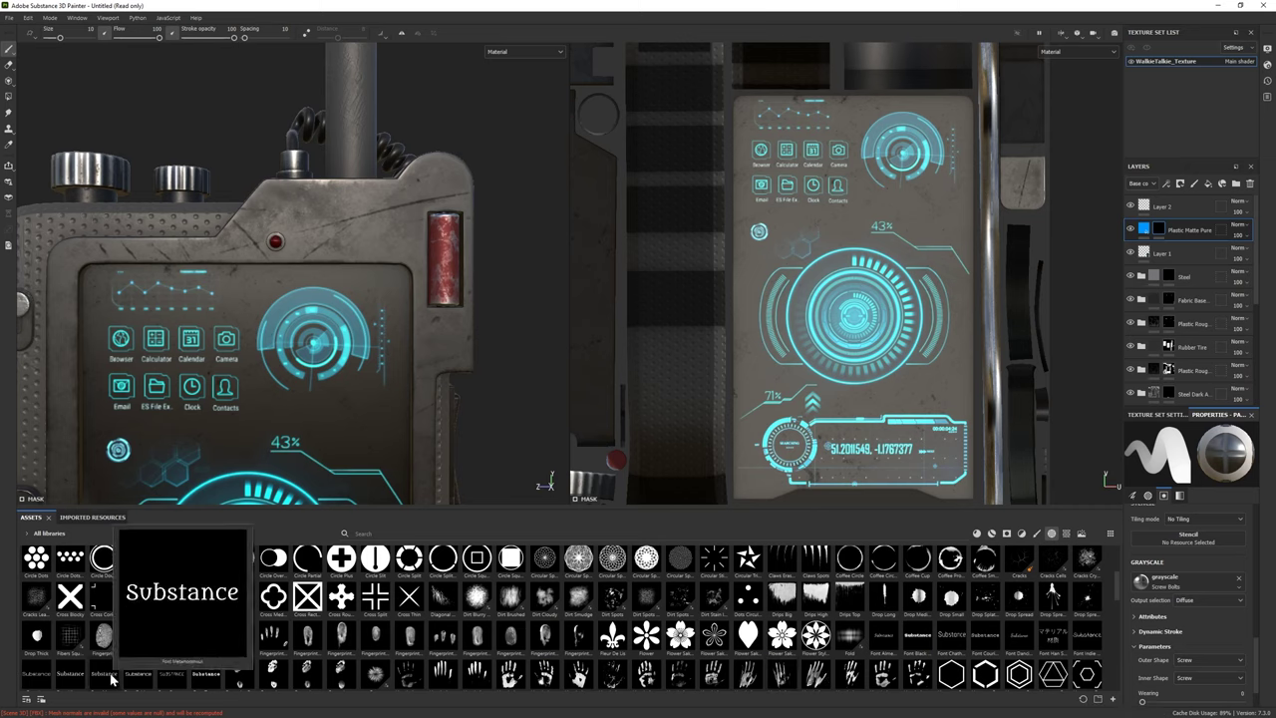
Choose the Font Black alpha and enter the label text 'POE' for the POWER stamp
left_click(928, 631)
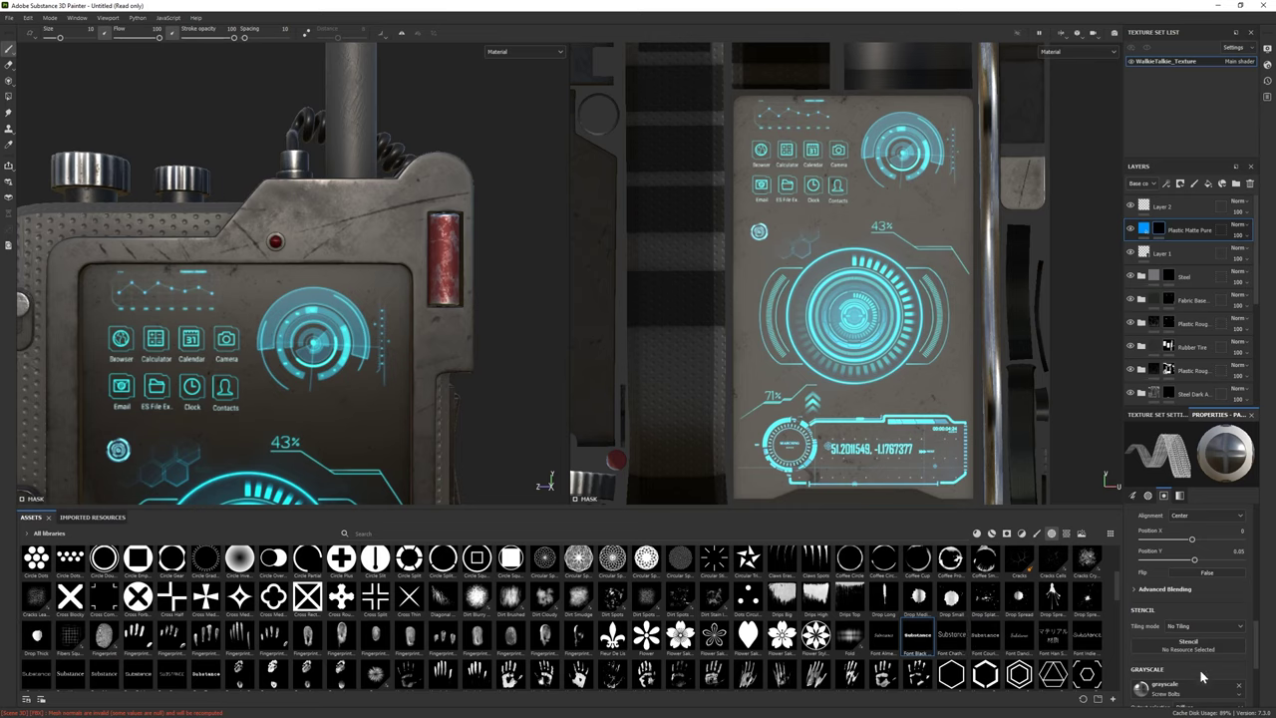
scroll(1201, 678, "down", 3)
left_click(1023, 643)
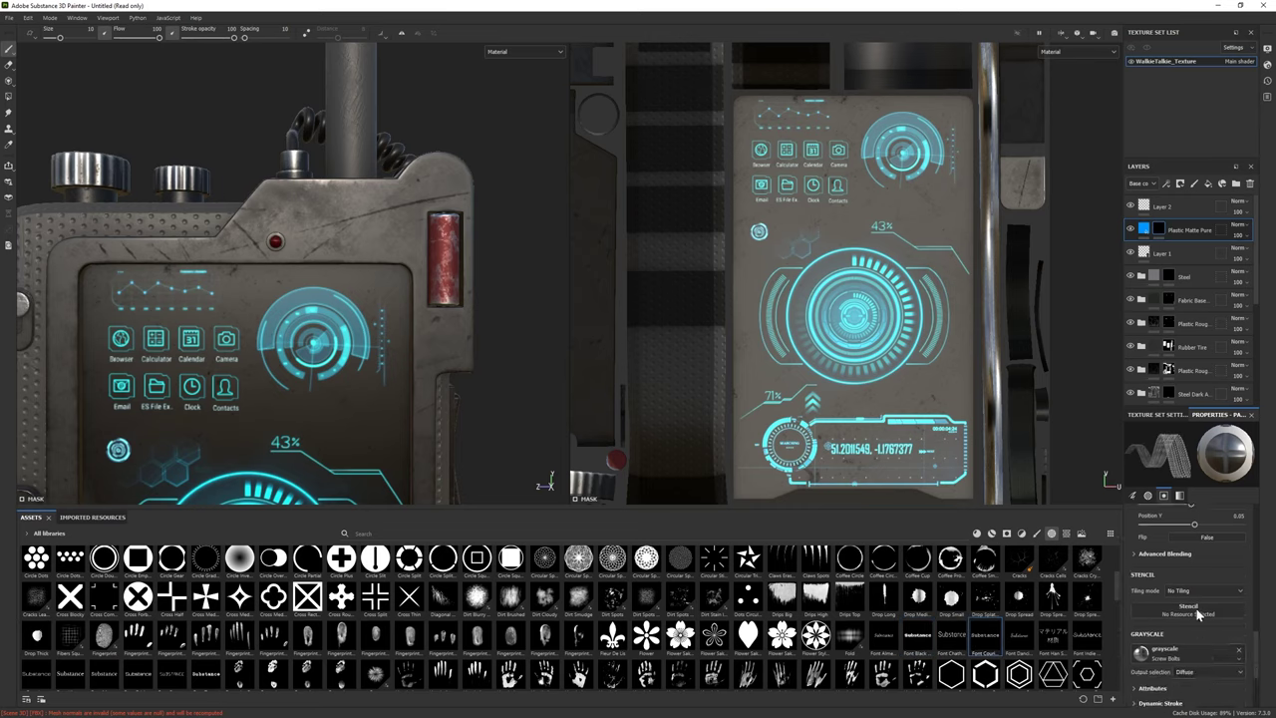
type("POE")
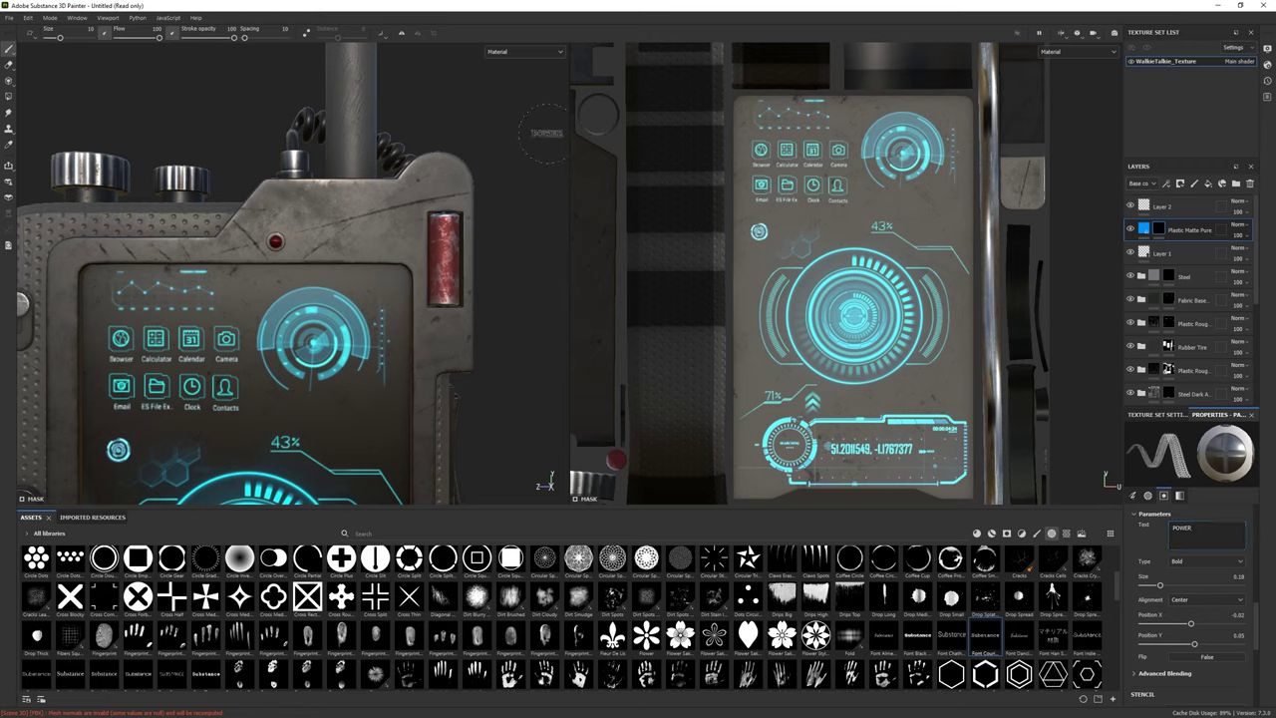
scroll(1203, 655, "down", 3)
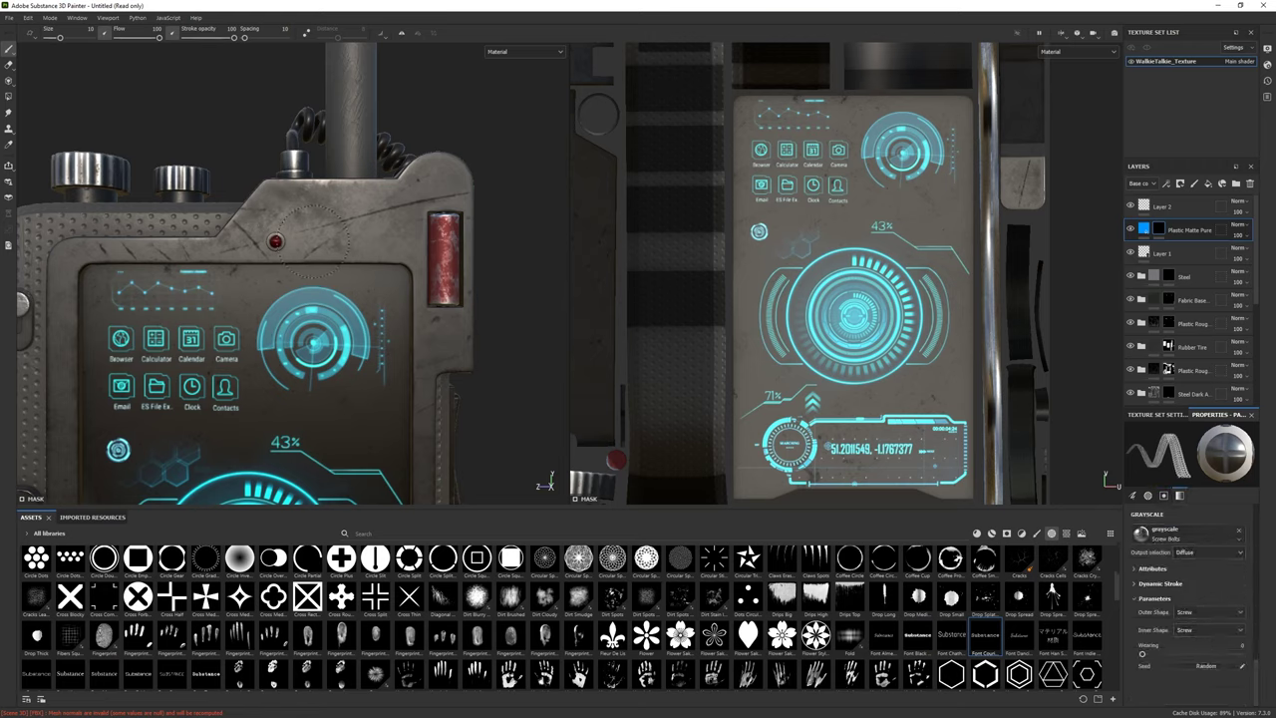
scroll(377, 270, "down", 3)
scroll(284, 329, "up", 3)
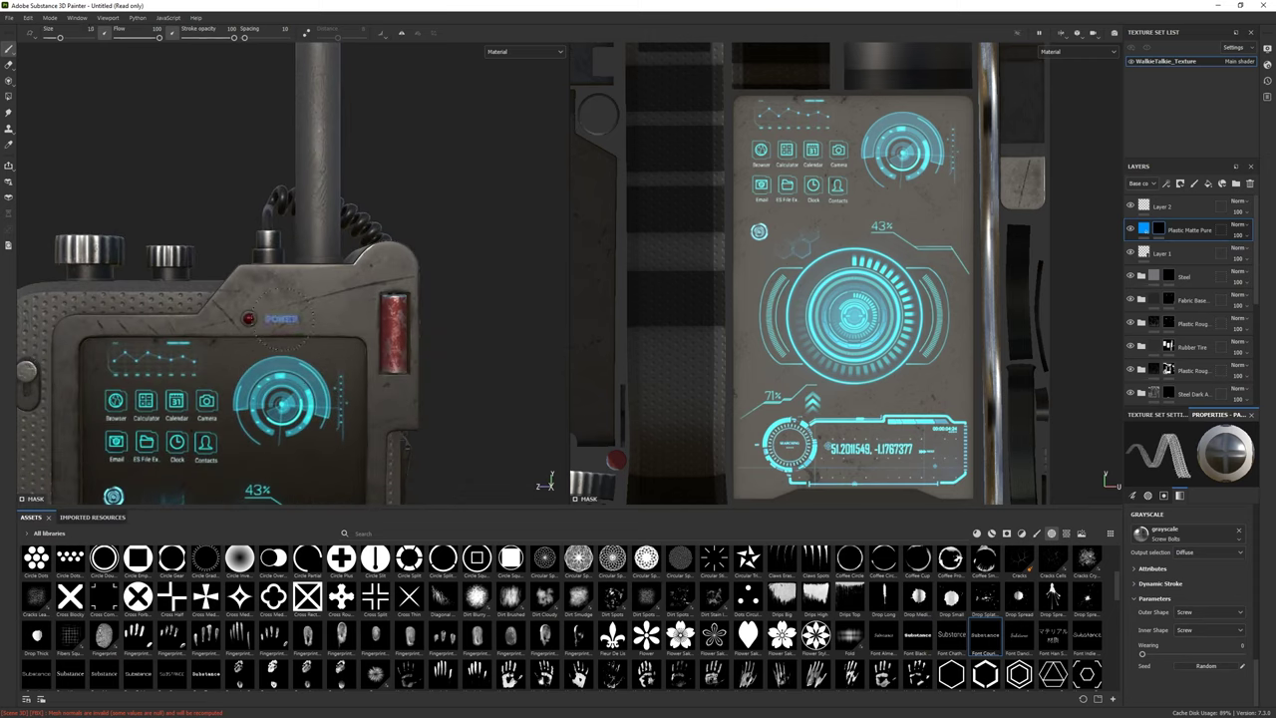
left_click_drag(387, 431, 239, 399, "alt")
Change the POWER label's base colour to light grey CECECE
left_click(1143, 229)
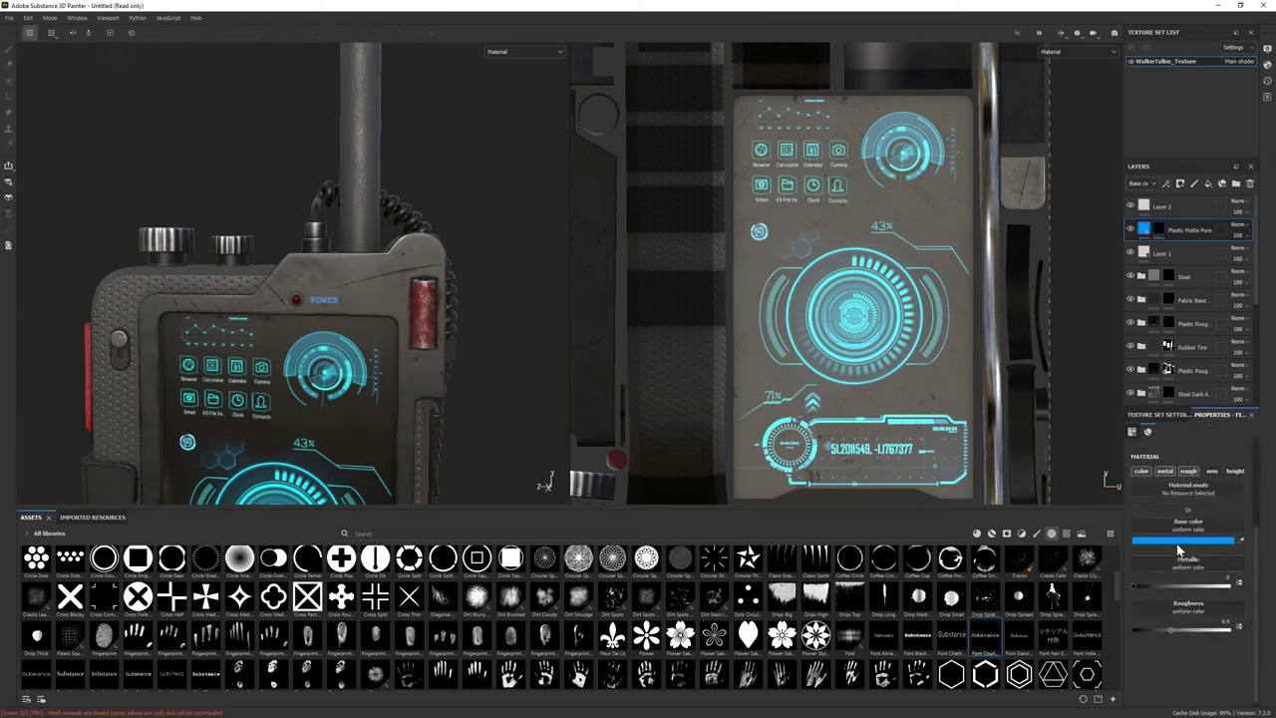
left_click(1201, 540)
left_click_drag(1044, 486, 1043, 504)
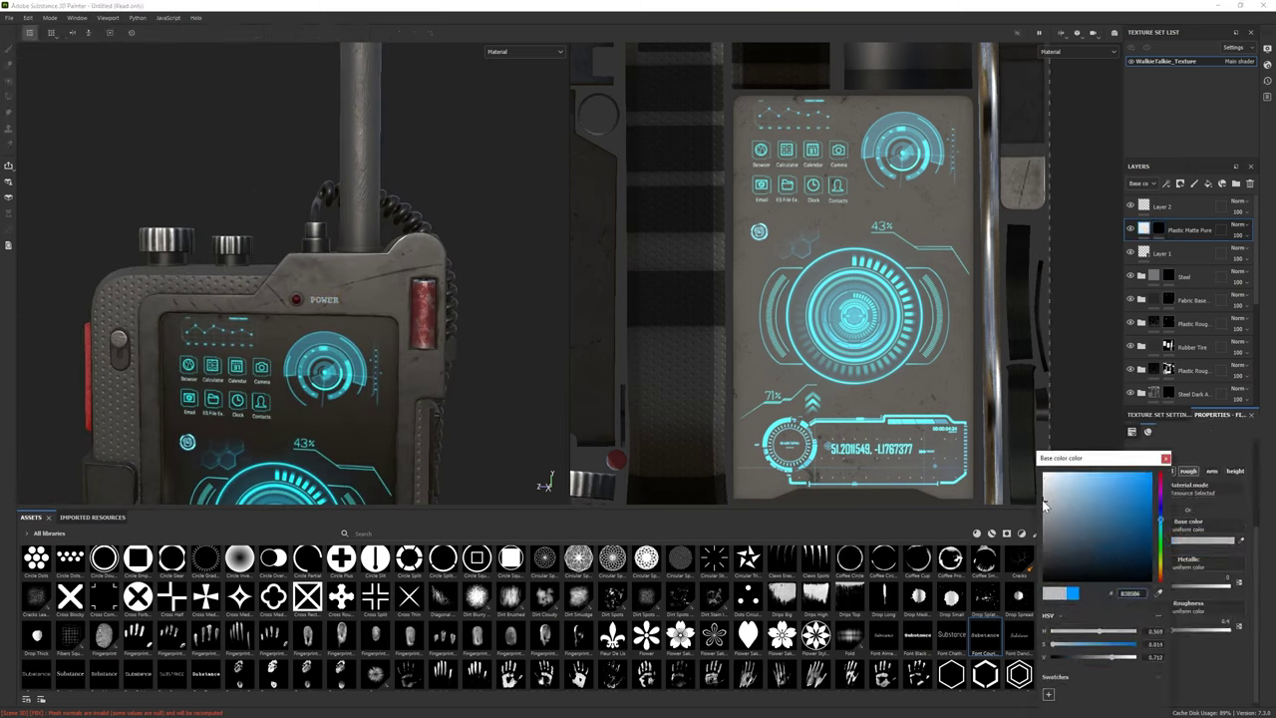
scroll(299, 379, "down", 3)
left_click_drag(299, 399, 384, 416, "alt")
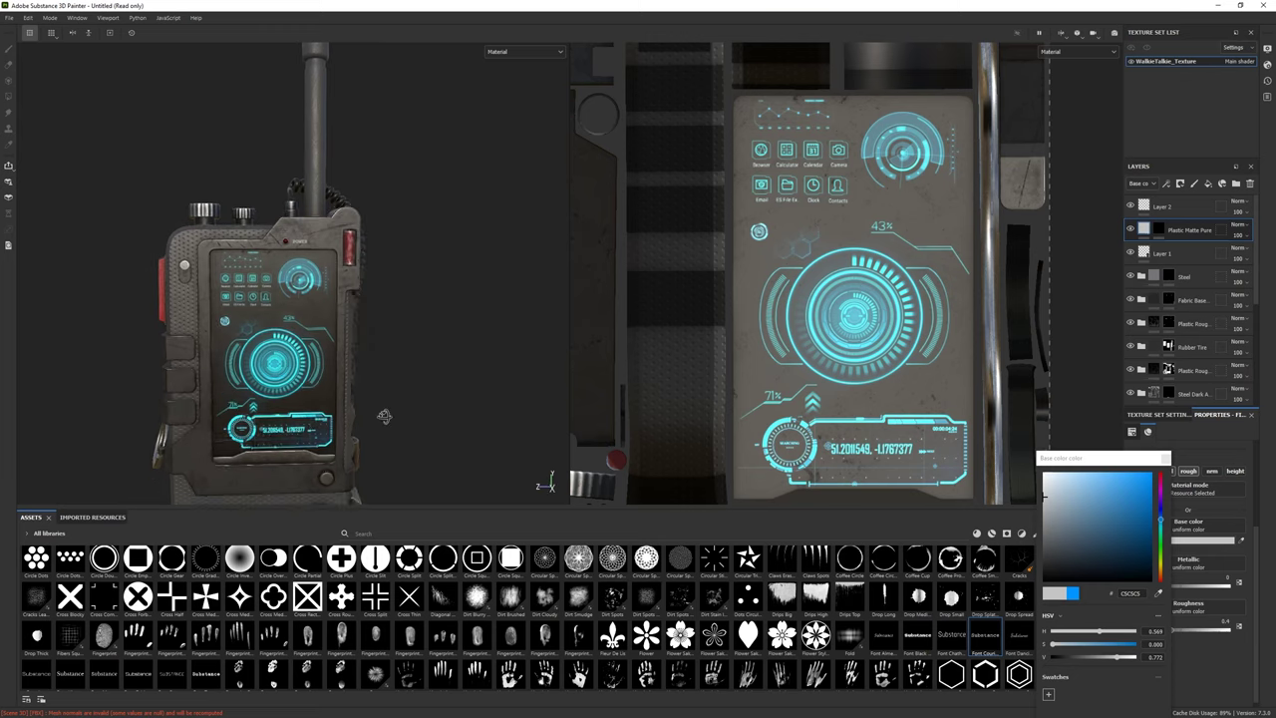
scroll(384, 416, "up", 5)
Switch between painting and erasing, and browse stroke settings and brush alphas
key("1")
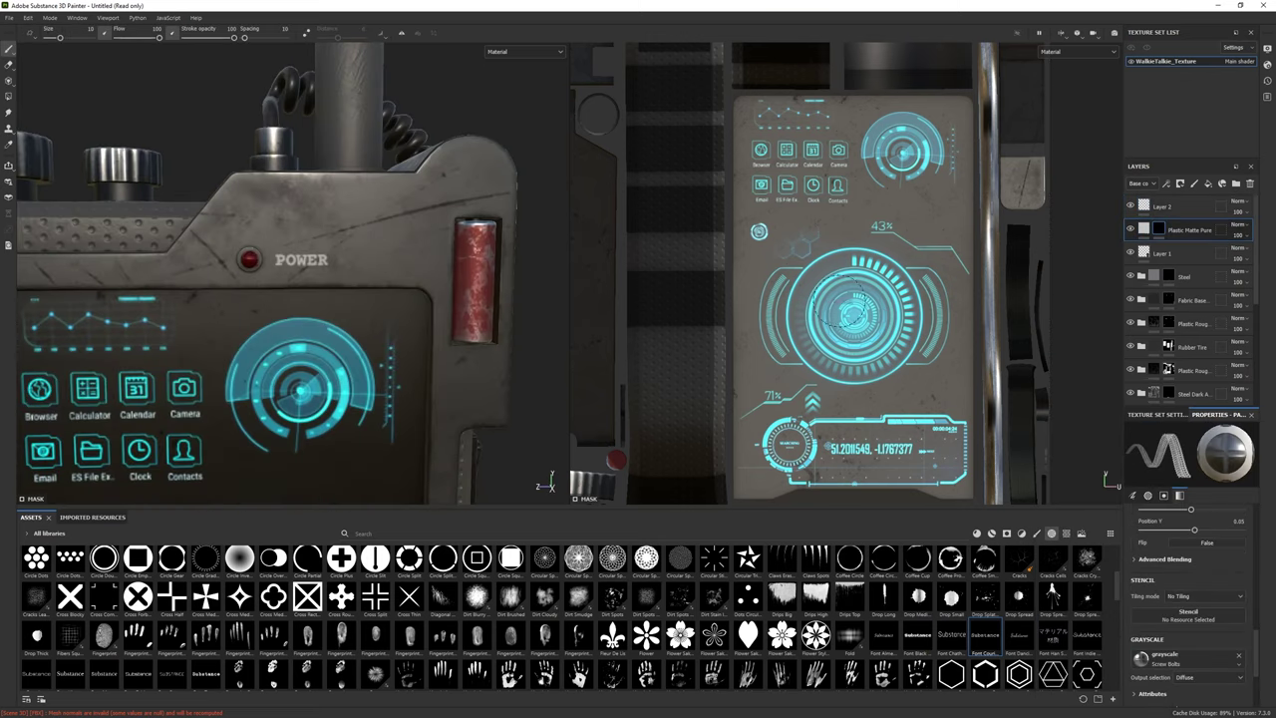
key("e")
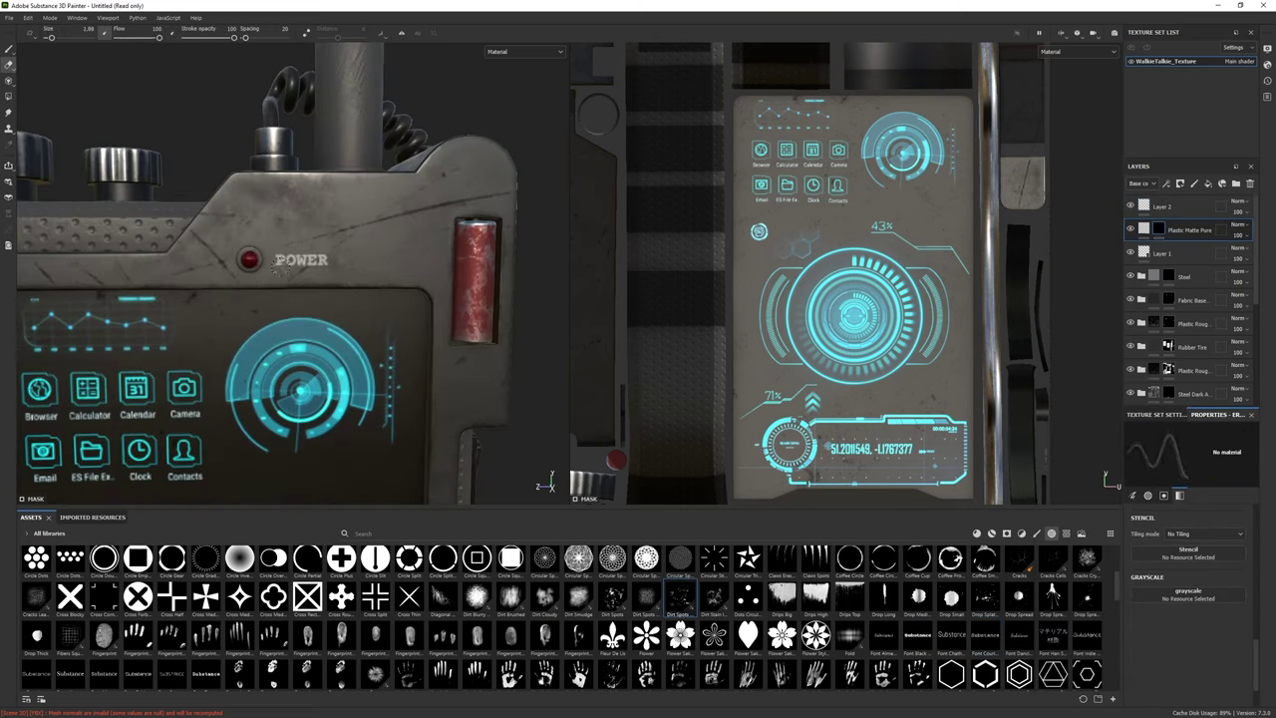
scroll(282, 268, "down", 2)
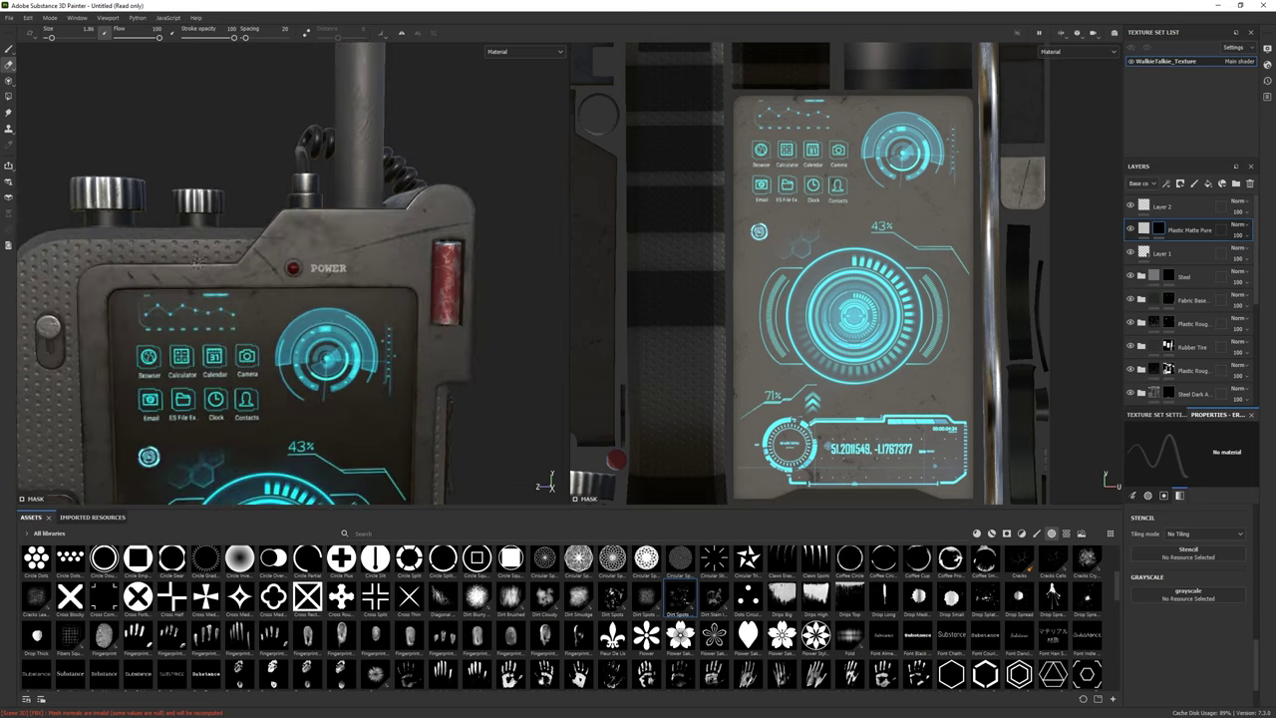
scroll(311, 270, "down", 3)
scroll(325, 319, "up", 1)
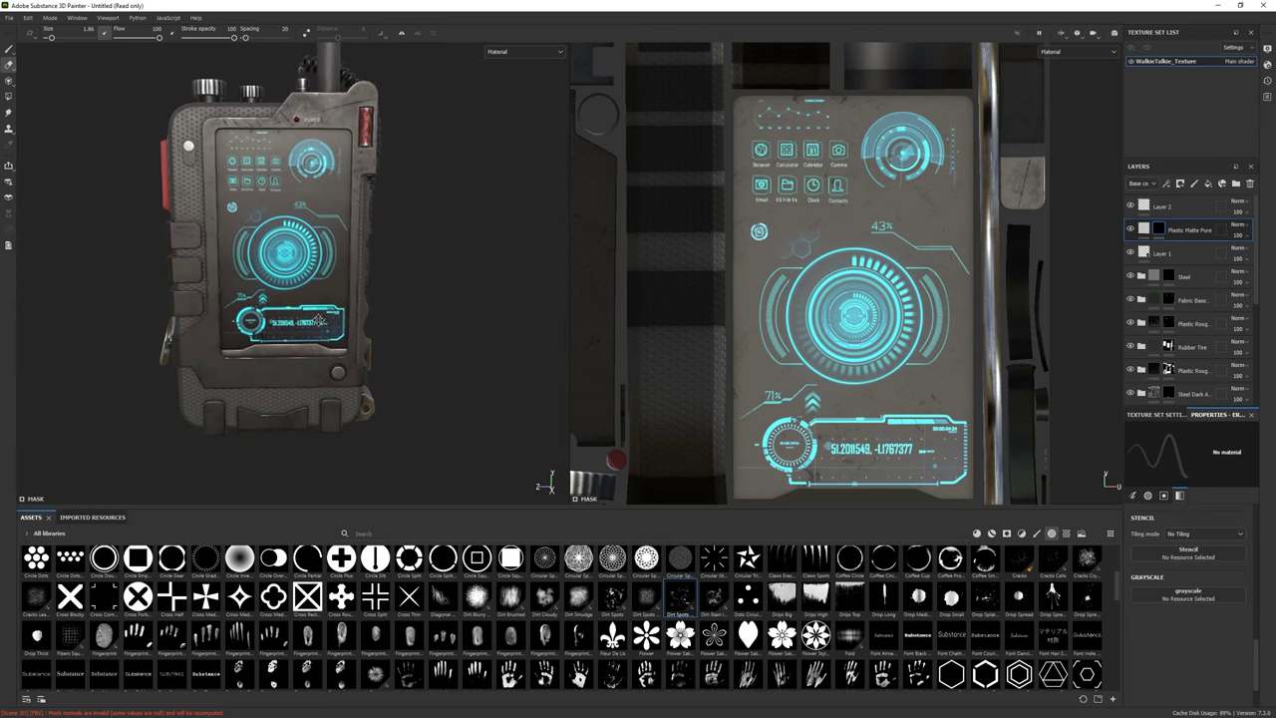
scroll(339, 314, "up", 2)
scroll(367, 304, "up", 2)
scroll(369, 305, "down", 2)
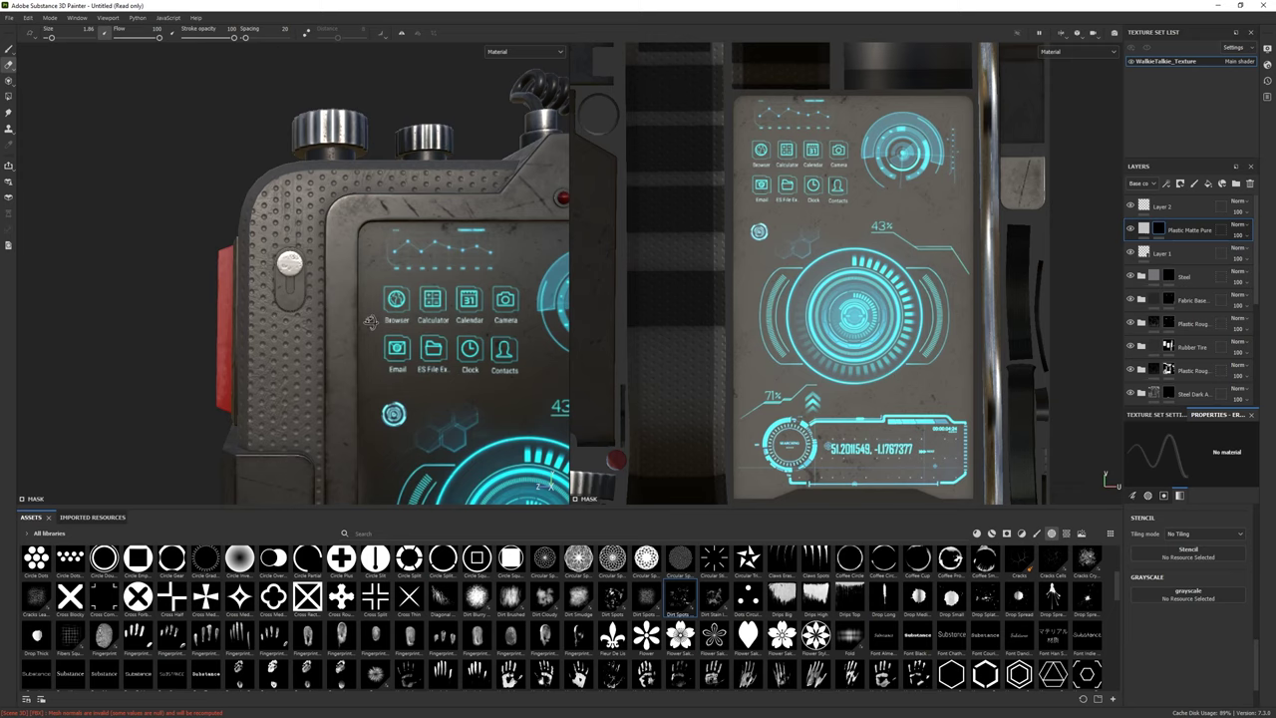
scroll(369, 305, "down", 1)
scroll(809, 615, "up", 3)
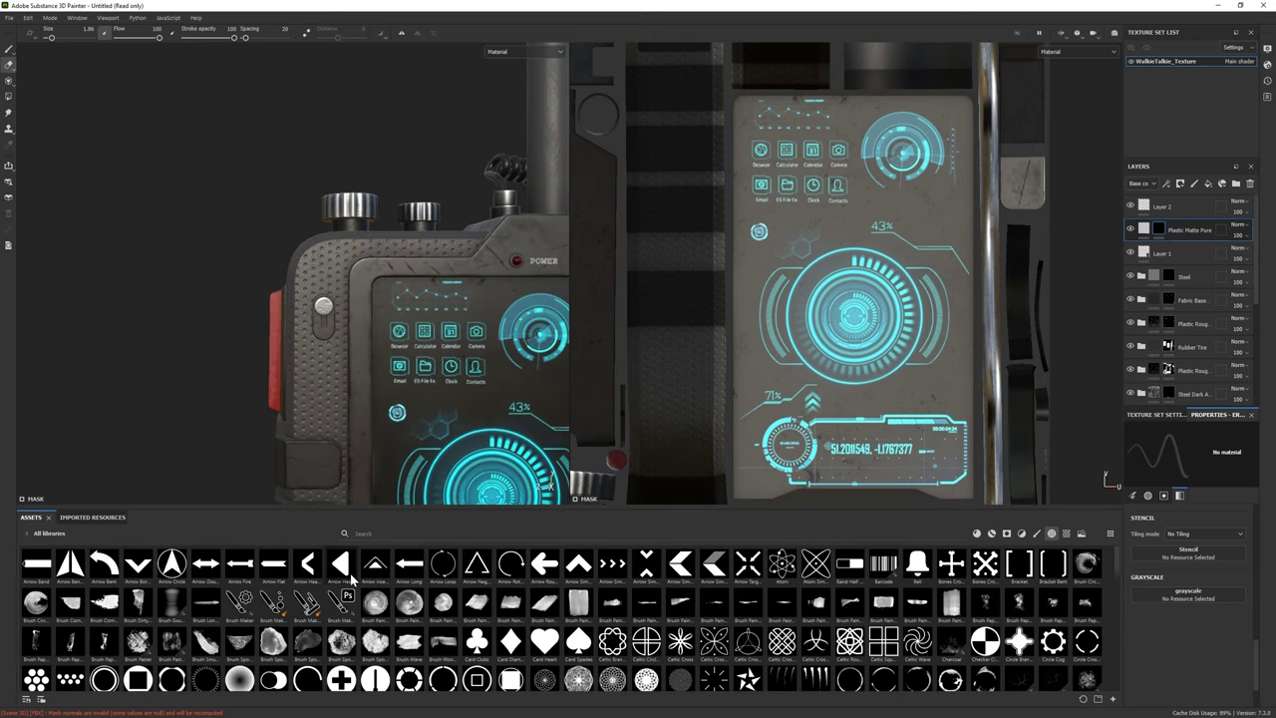
left_click(1133, 495)
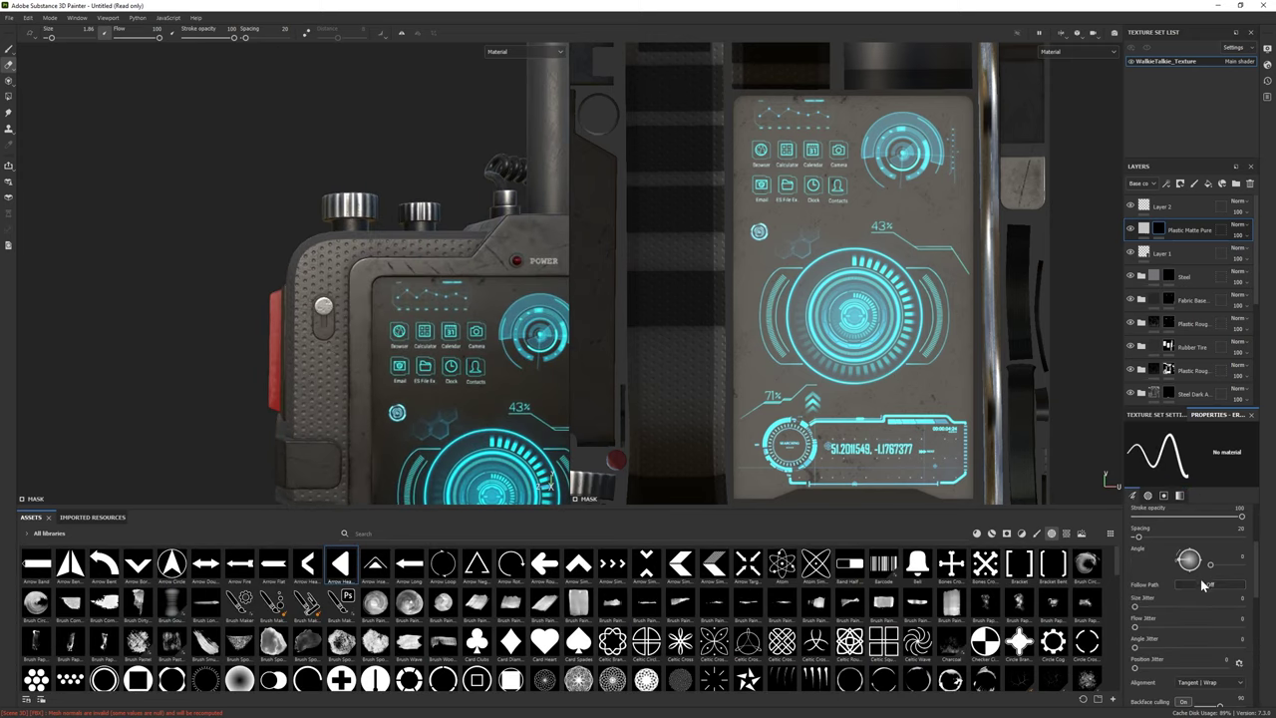
left_click(977, 536)
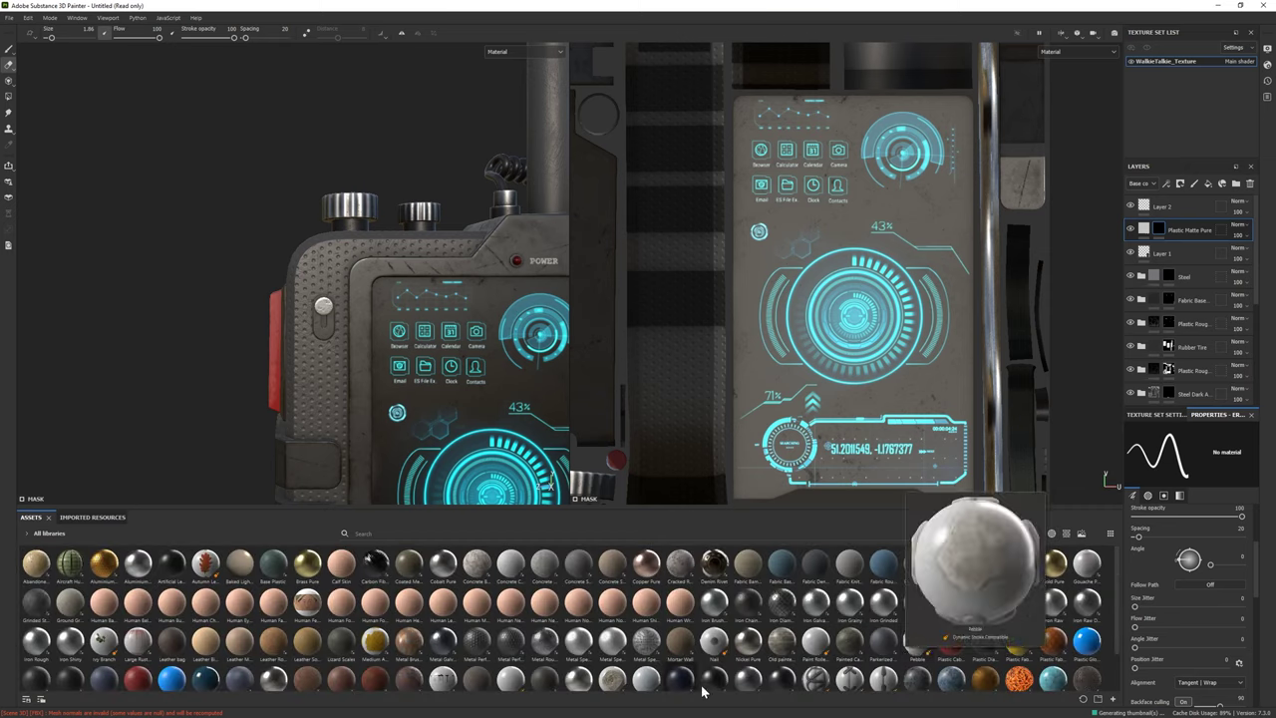
left_click(1050, 534)
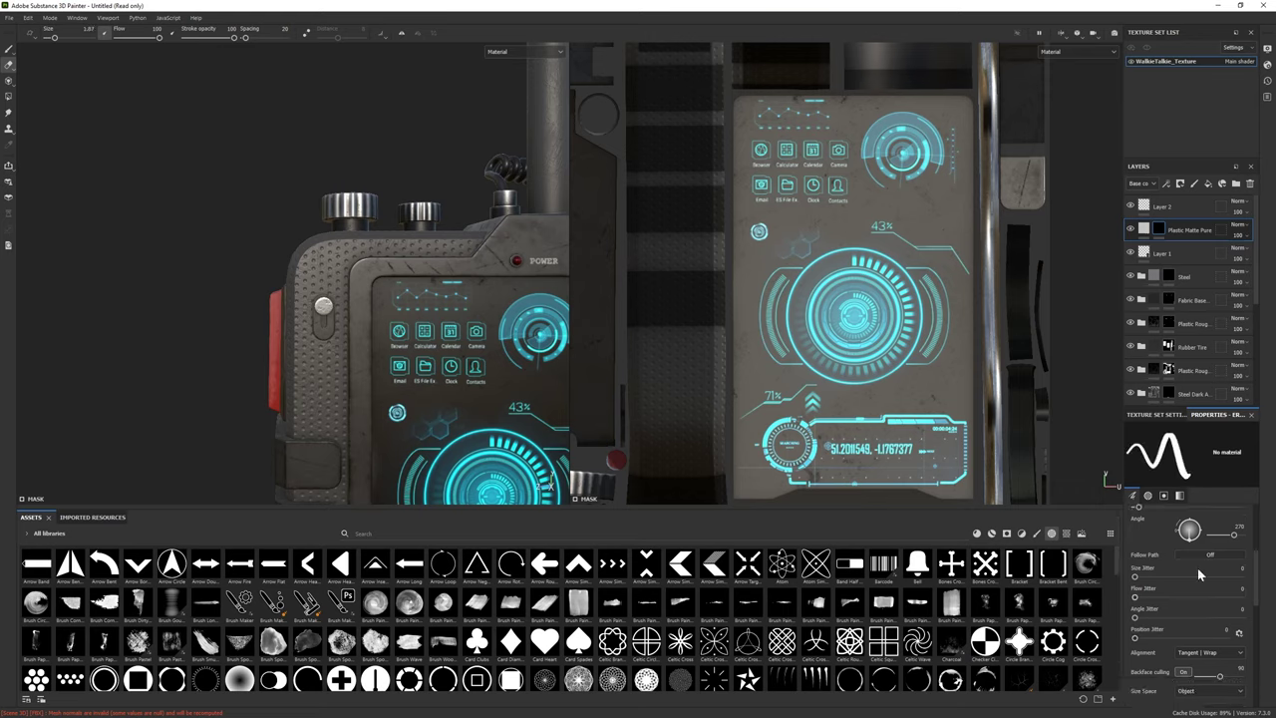
Enable the height channel on the Plastic Matte Pure fill and return to its mask
left_click(1145, 230)
left_click(1236, 472)
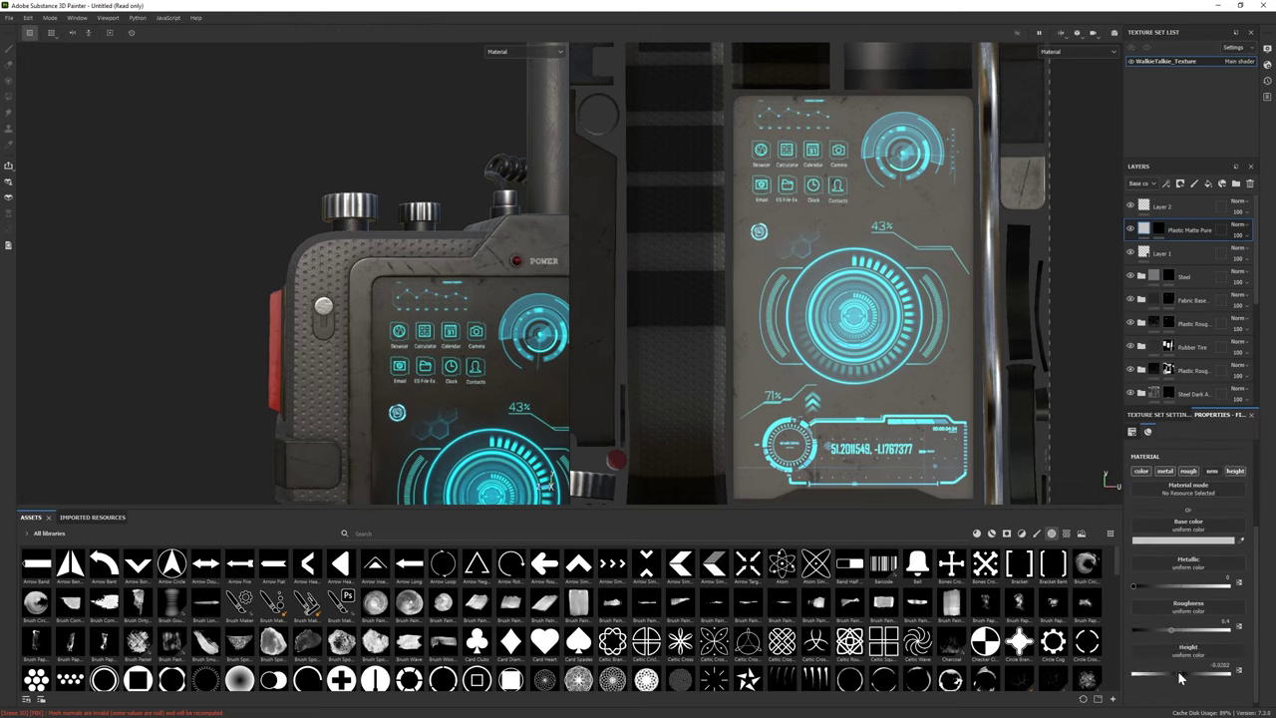
left_click(1158, 230)
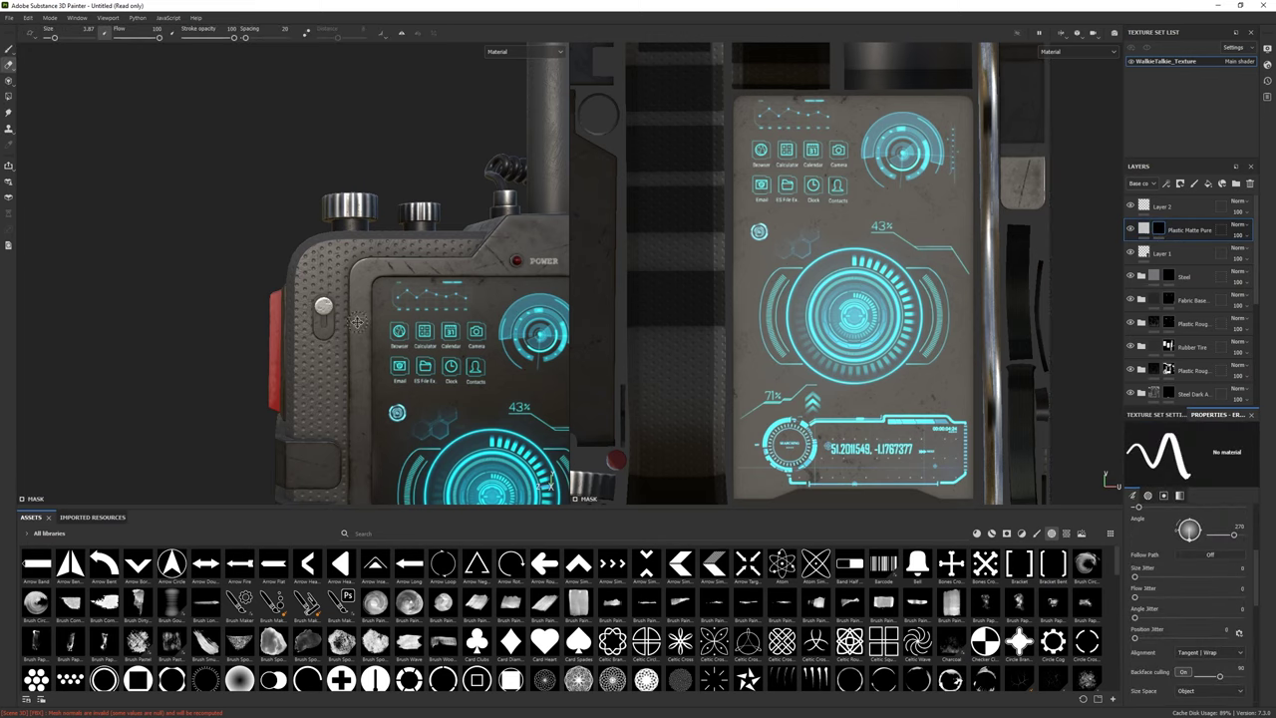
scroll(357, 322, "up", 2)
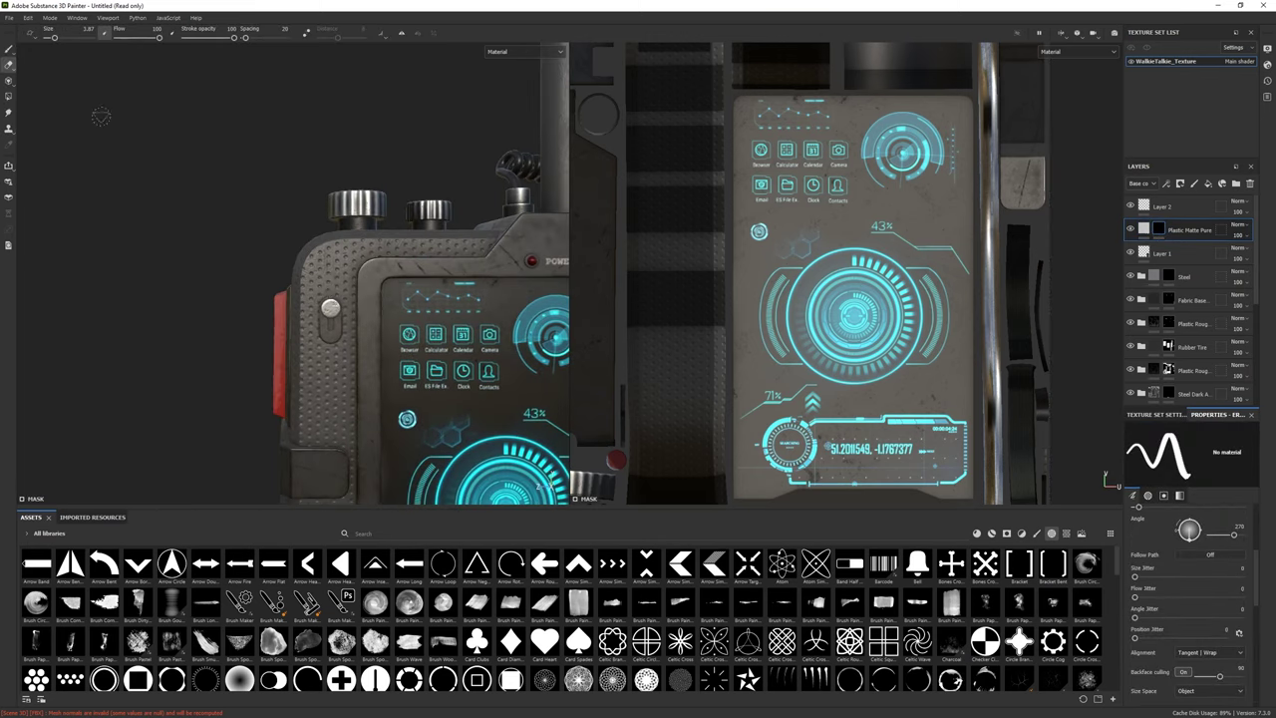
key("p")
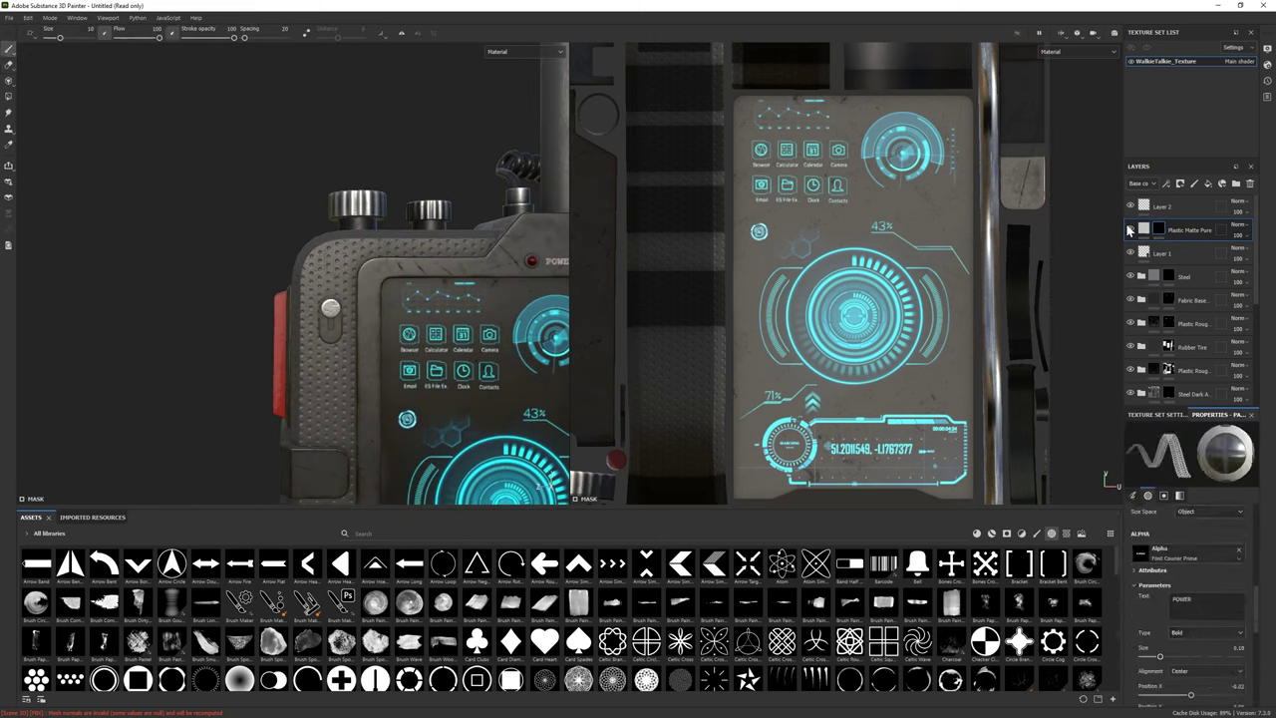
Set the mask's stamp shape to the Arrow Head Smooth alpha
left_click(1143, 229)
left_click(1157, 229)
left_click(339, 566)
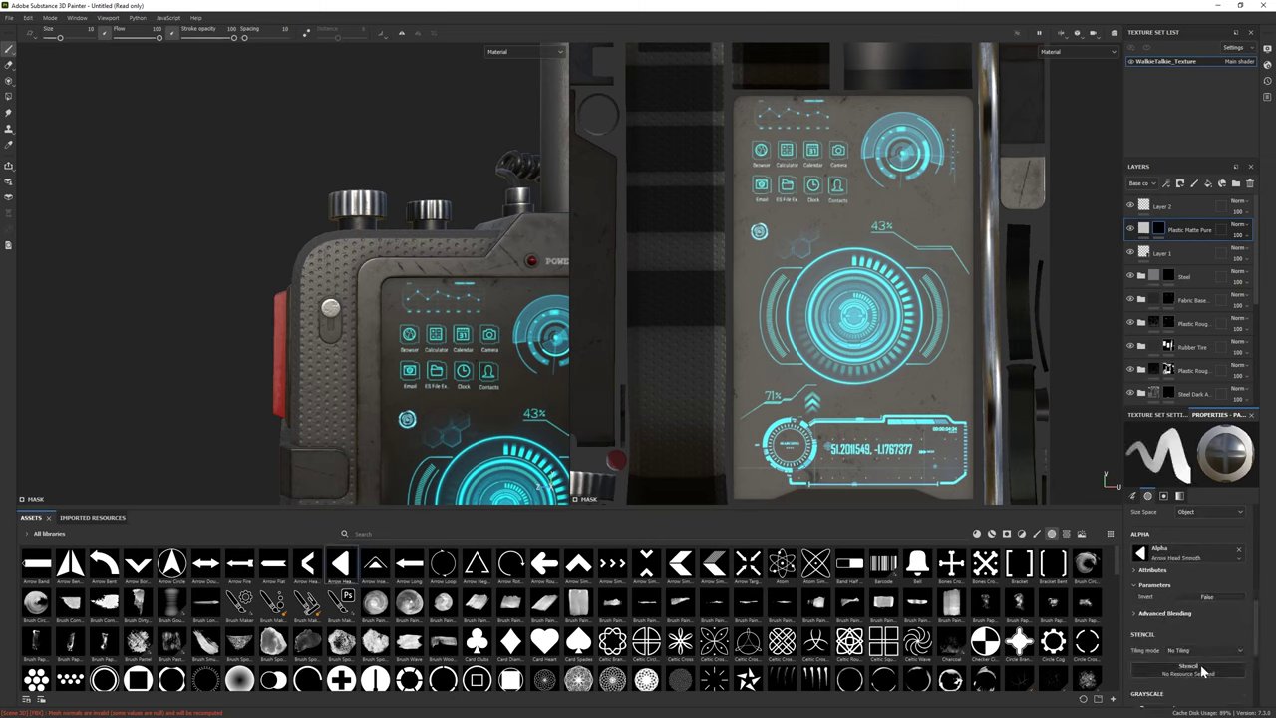
scroll(1203, 658, "up", 5)
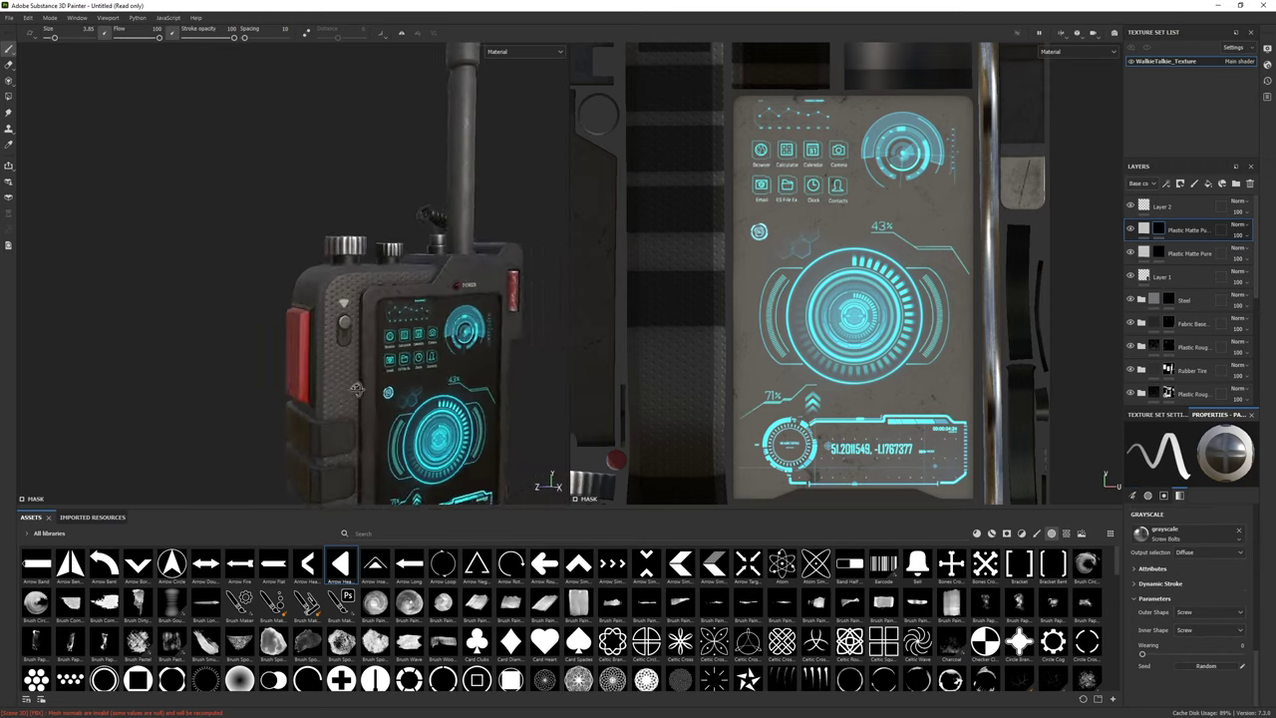
Inspect the walkie-talkie's screen and knobs from the front, toggling between the fill layer's material and mask
left_click_drag(382, 361, 264, 310, "alt")
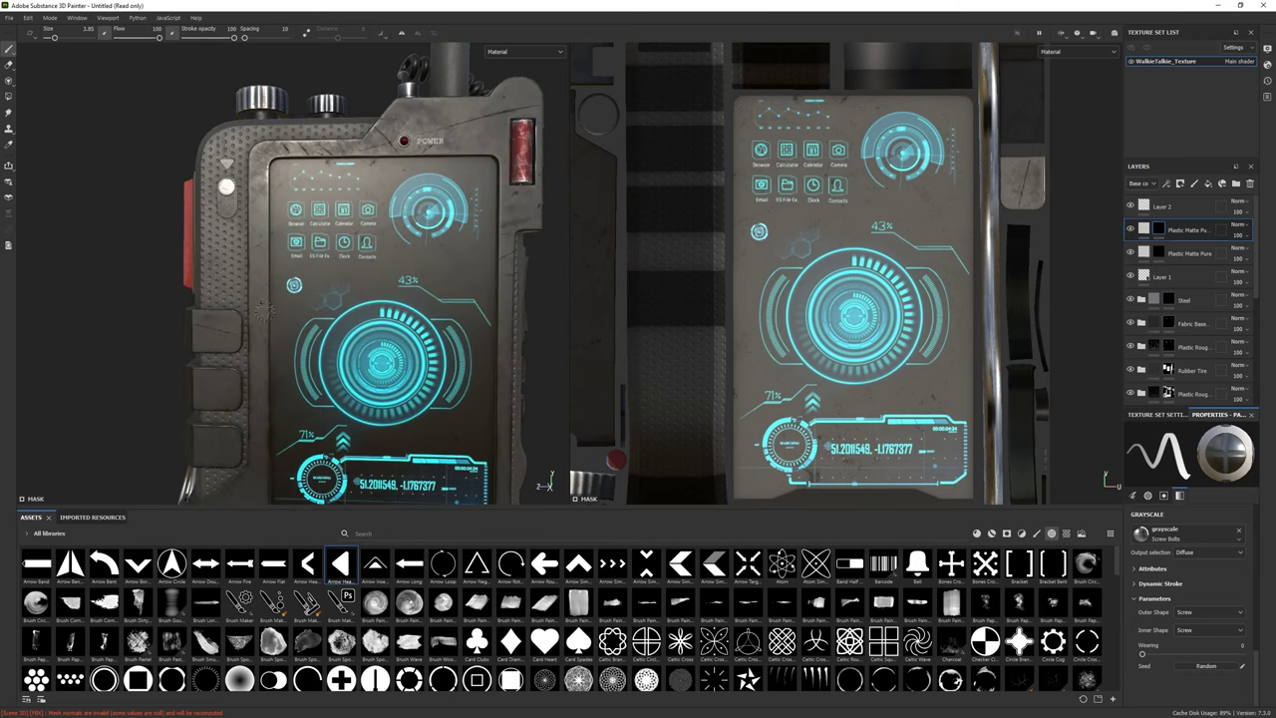
right_click_drag(263, 310, 535, 514, "alt")
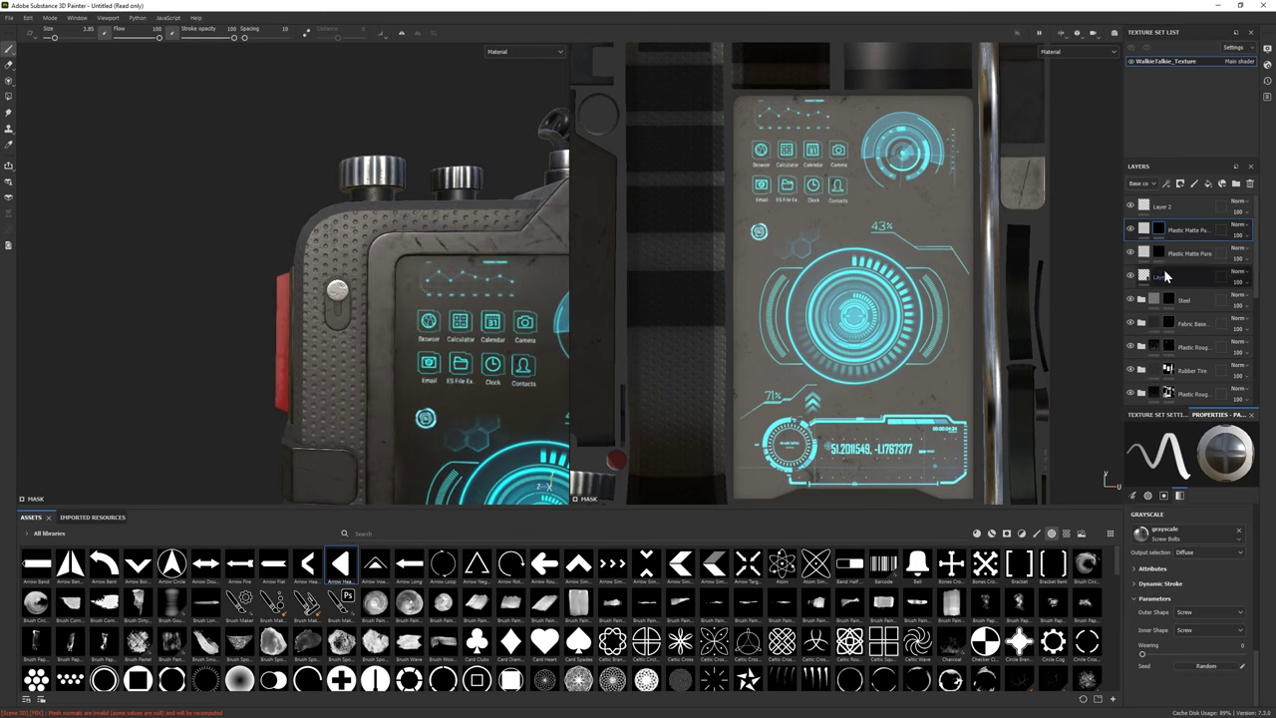
left_click(1143, 229)
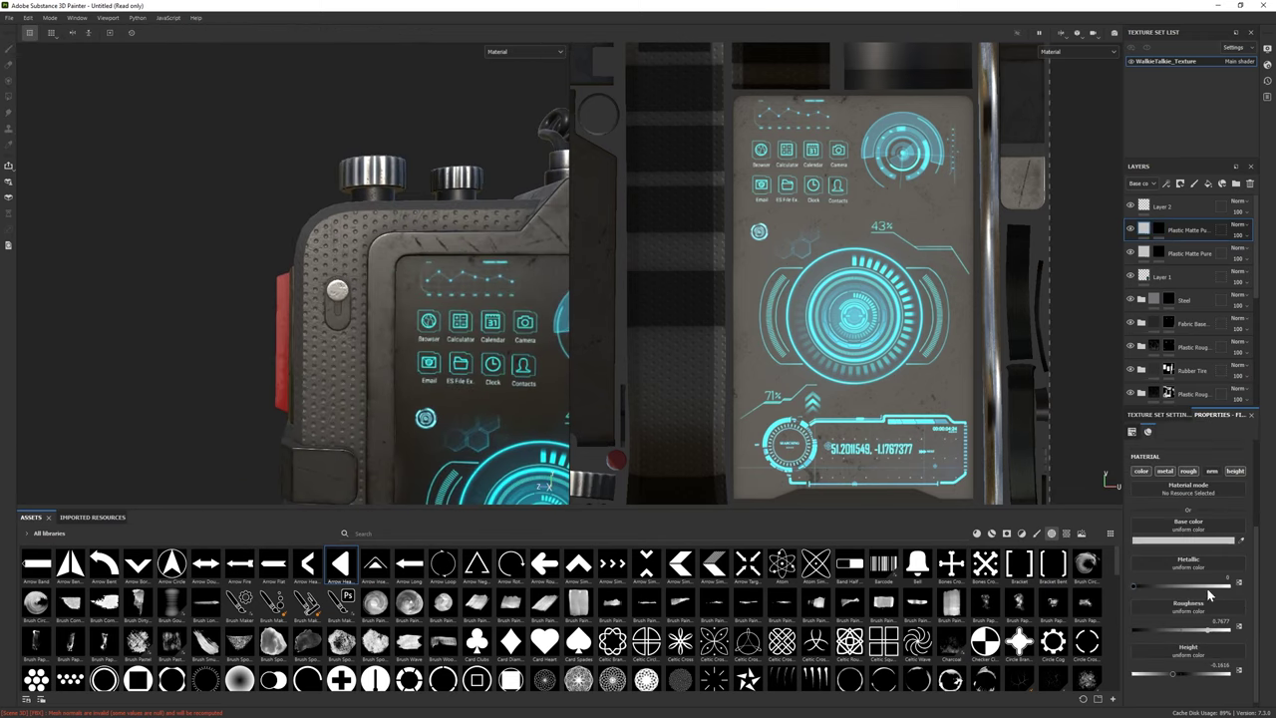
left_click(1158, 230)
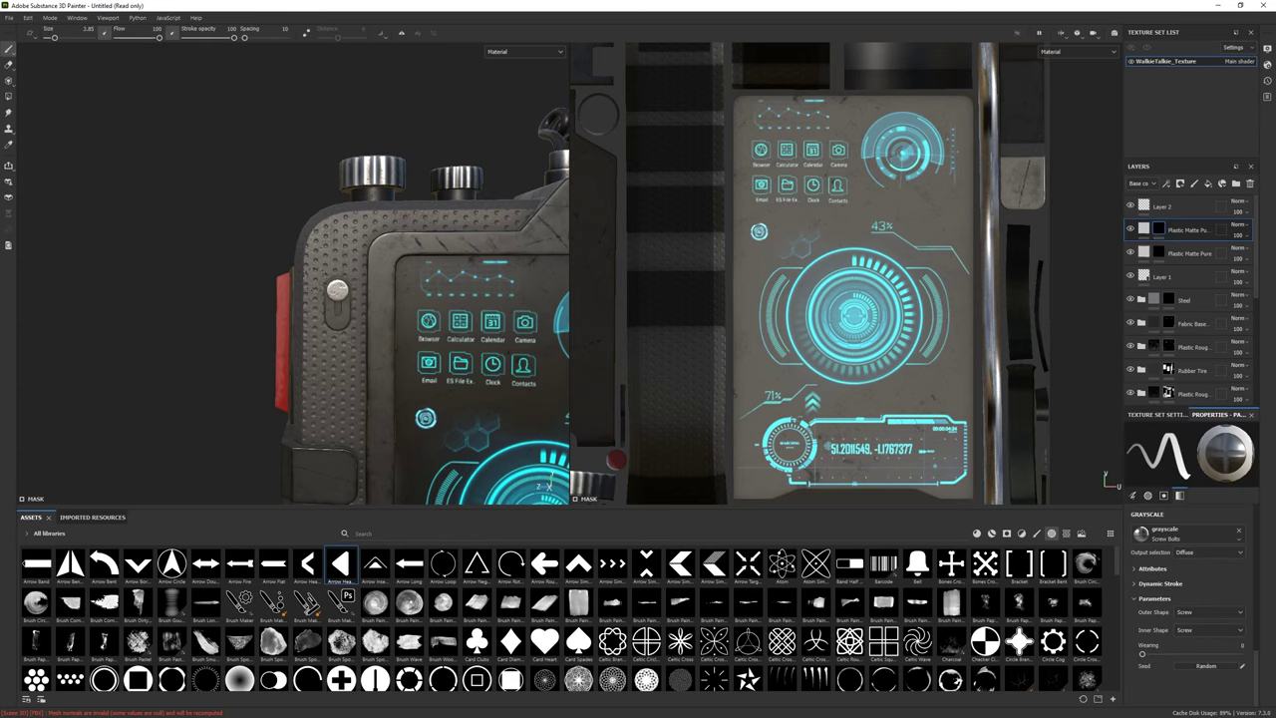
right_click_drag(391, 327, 359, 299, "alt")
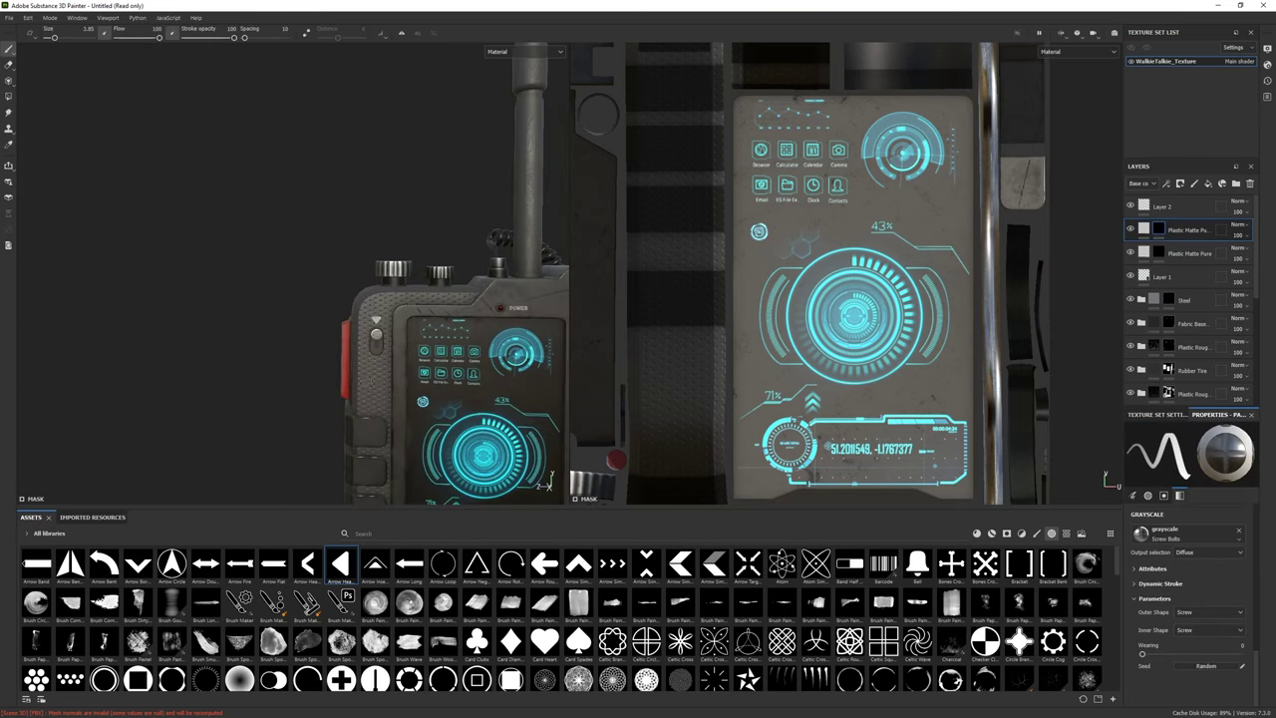
mouse_move(359, 299)
left_mouse_down("alt")
mouse_move(379, 378)
mouse_move(381, 340)
left_mouse_up("alt")
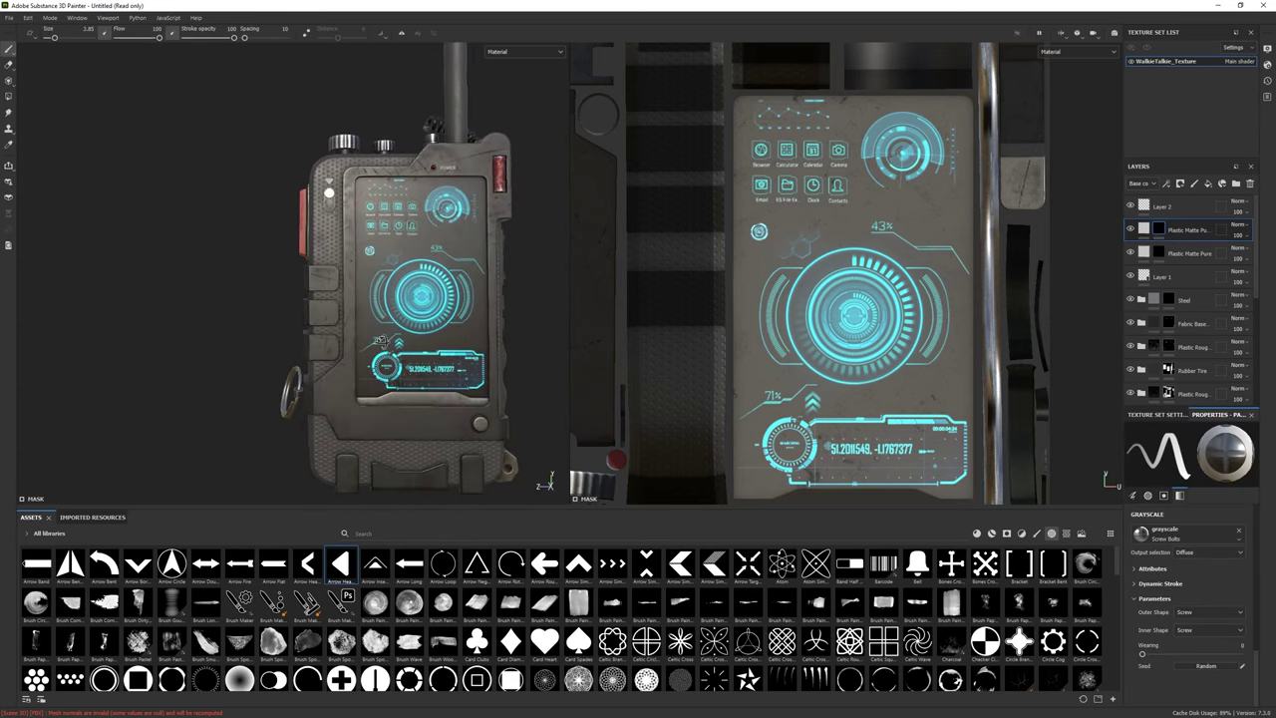
middle_click_drag(398, 379, 398, 337, "alt")
scroll(397, 337, "up", 5)
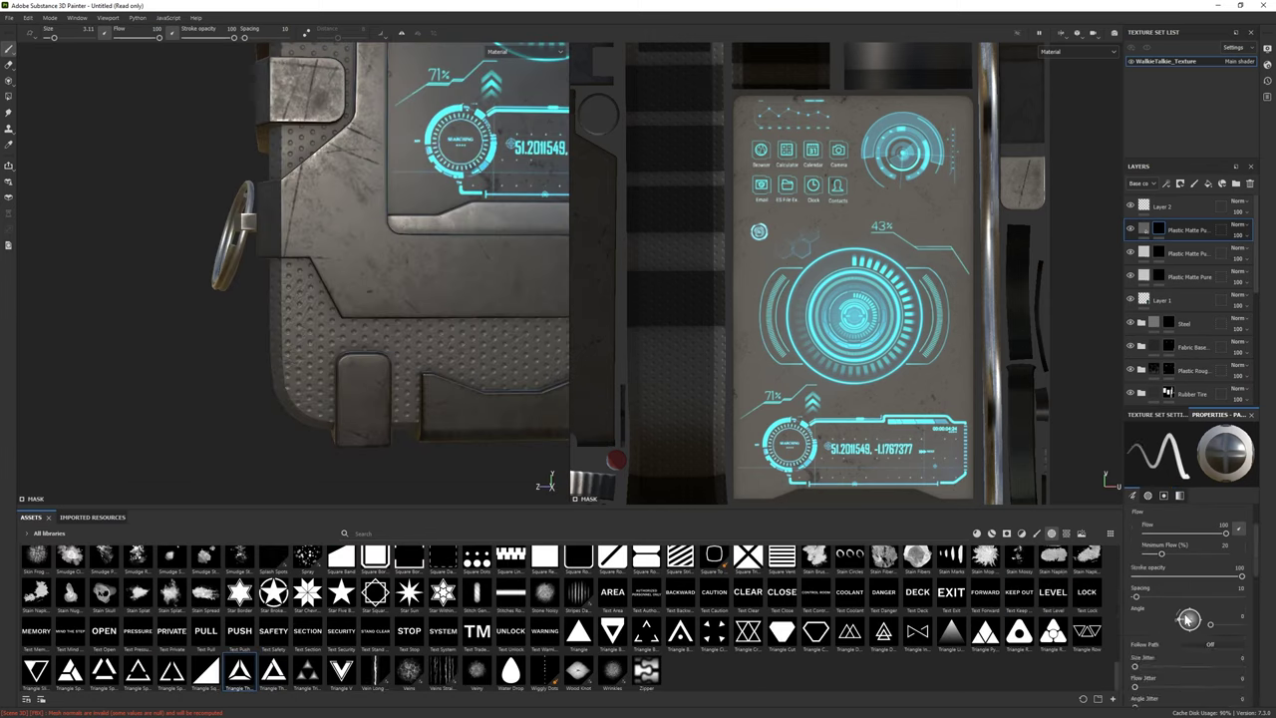
left_click_drag(354, 300, 273, 313, "alt")
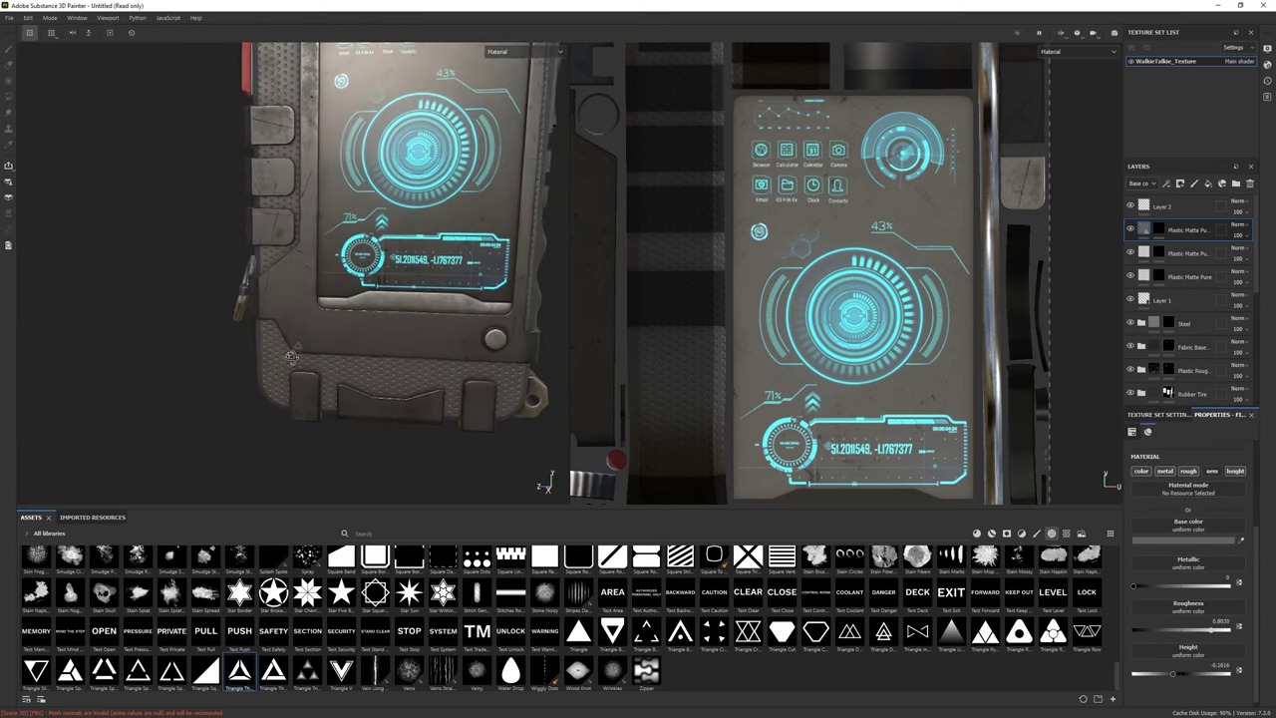
Change the Plastic Matte fill layer's base colour from 3D3C3C to grey 4E4E4E
left_click(1146, 539)
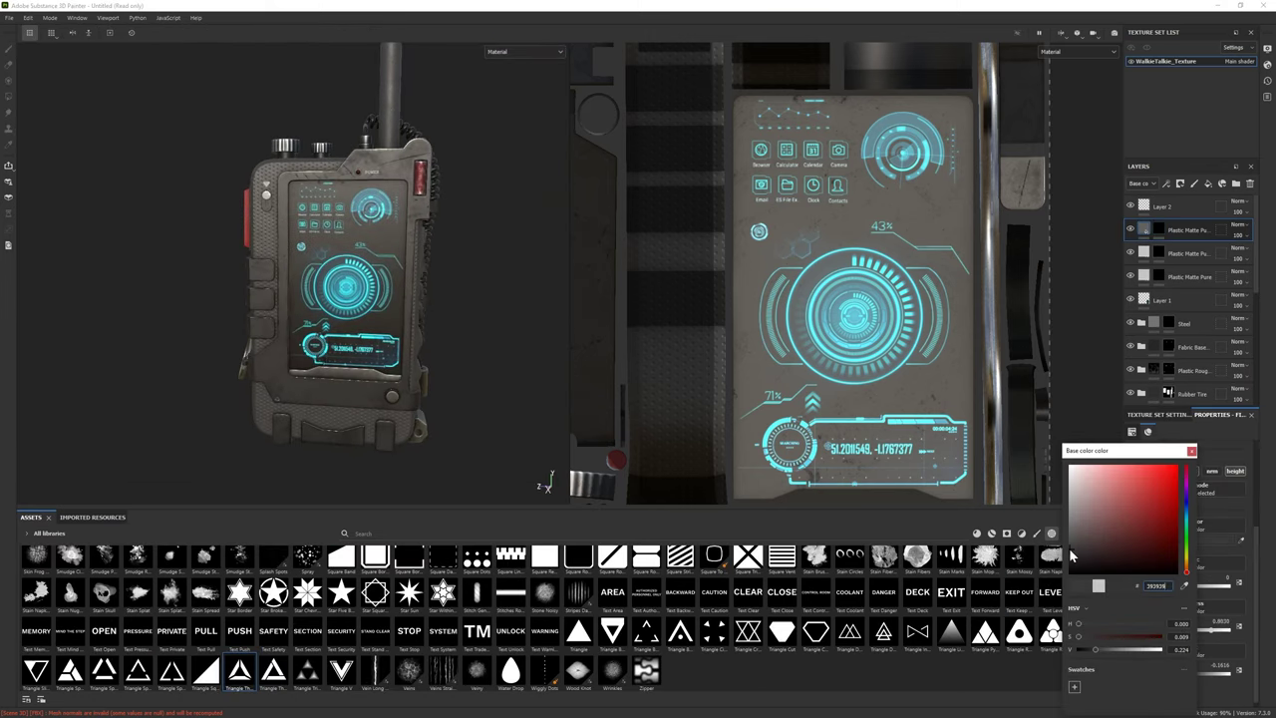
left_click(1072, 539)
left_click_drag(429, 413, 456, 413, "alt")
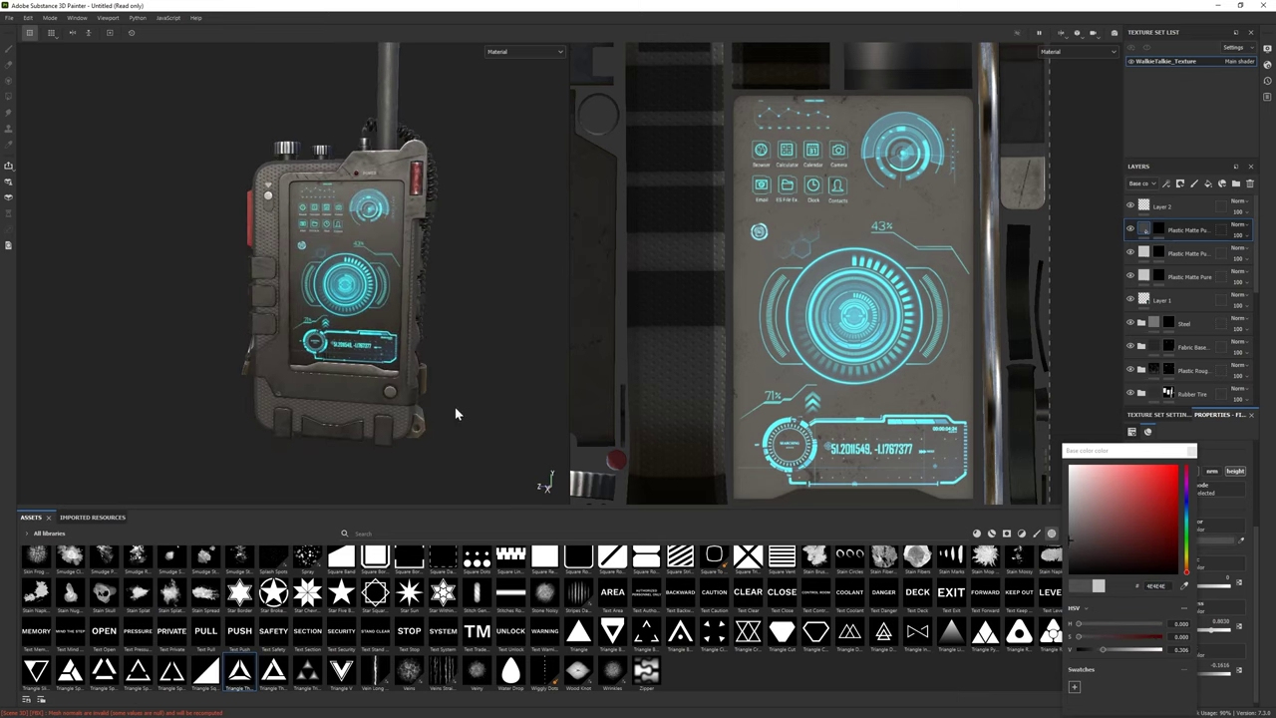
left_click_drag(335, 403, 368, 399, "alt")
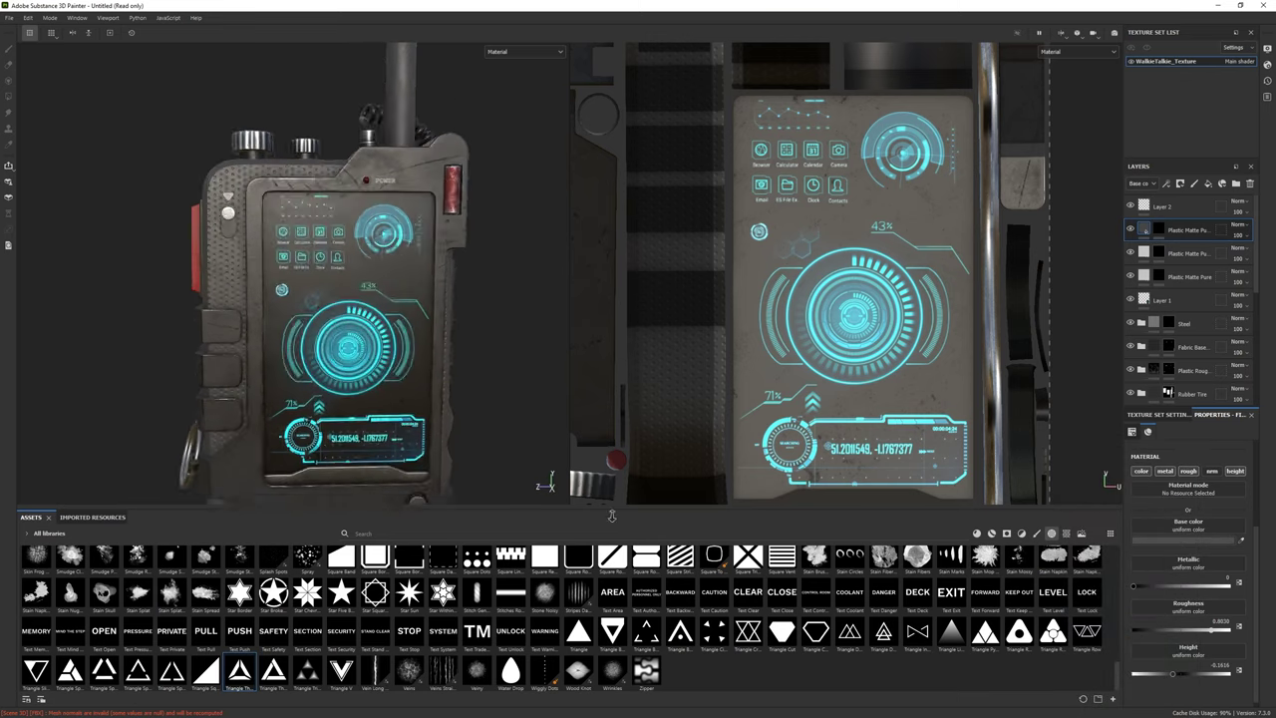
scroll(425, 265, "up", 5)
scroll(594, 646, "up", 10)
scroll(594, 646, "up", 5)
scroll(594, 646, "down", 3)
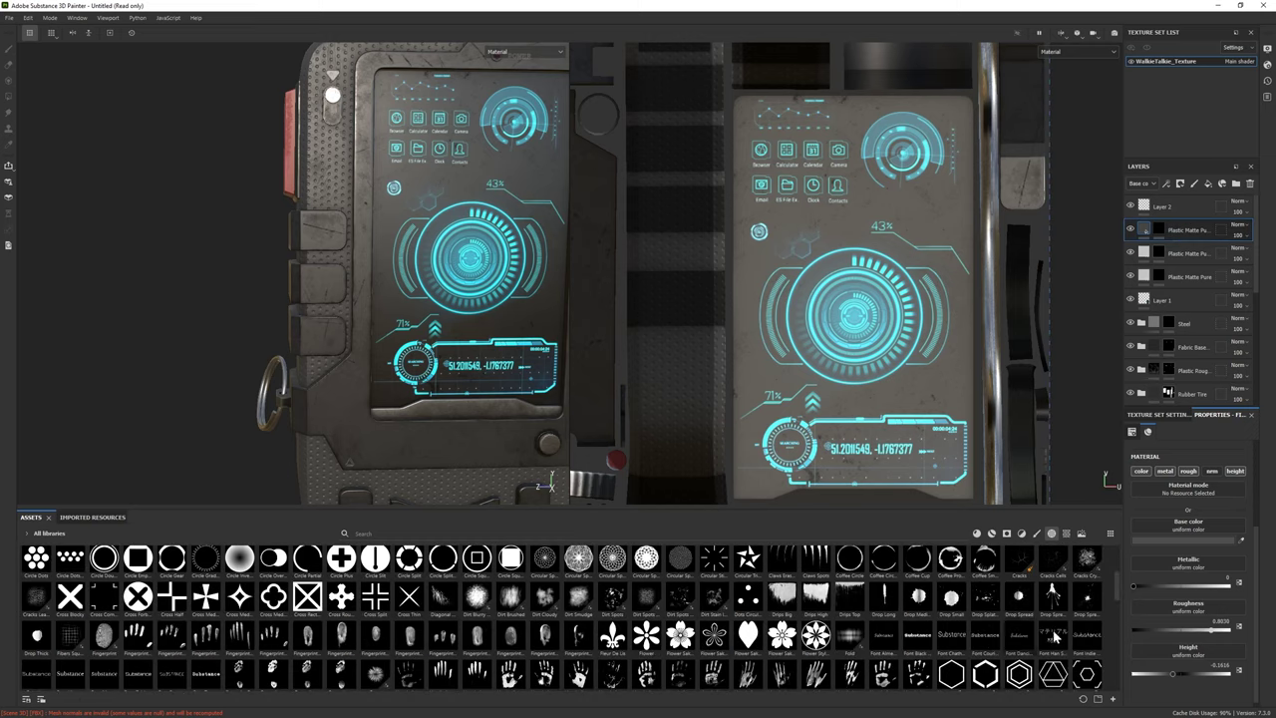
left_click_drag(1116, 584, 1117, 658)
Switch to brush painting and view the device from the left and from front-above
key("1")
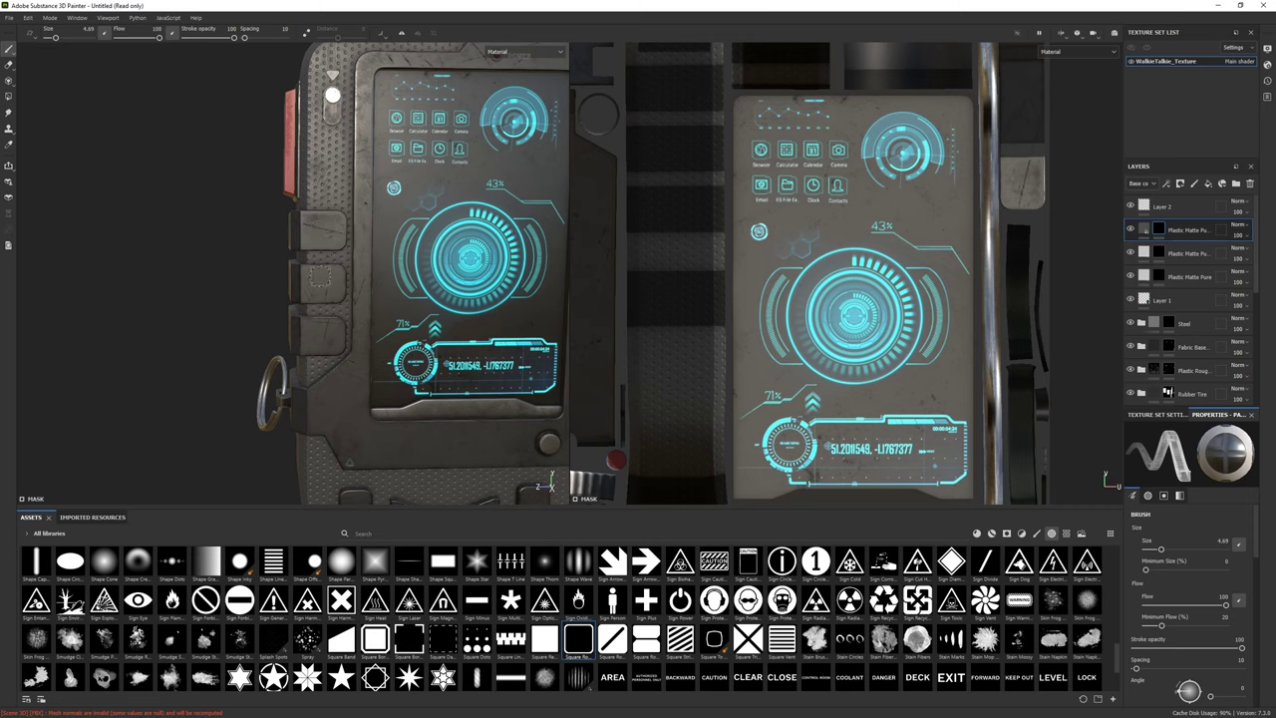
left_click_drag(319, 276, 267, 233, "alt")
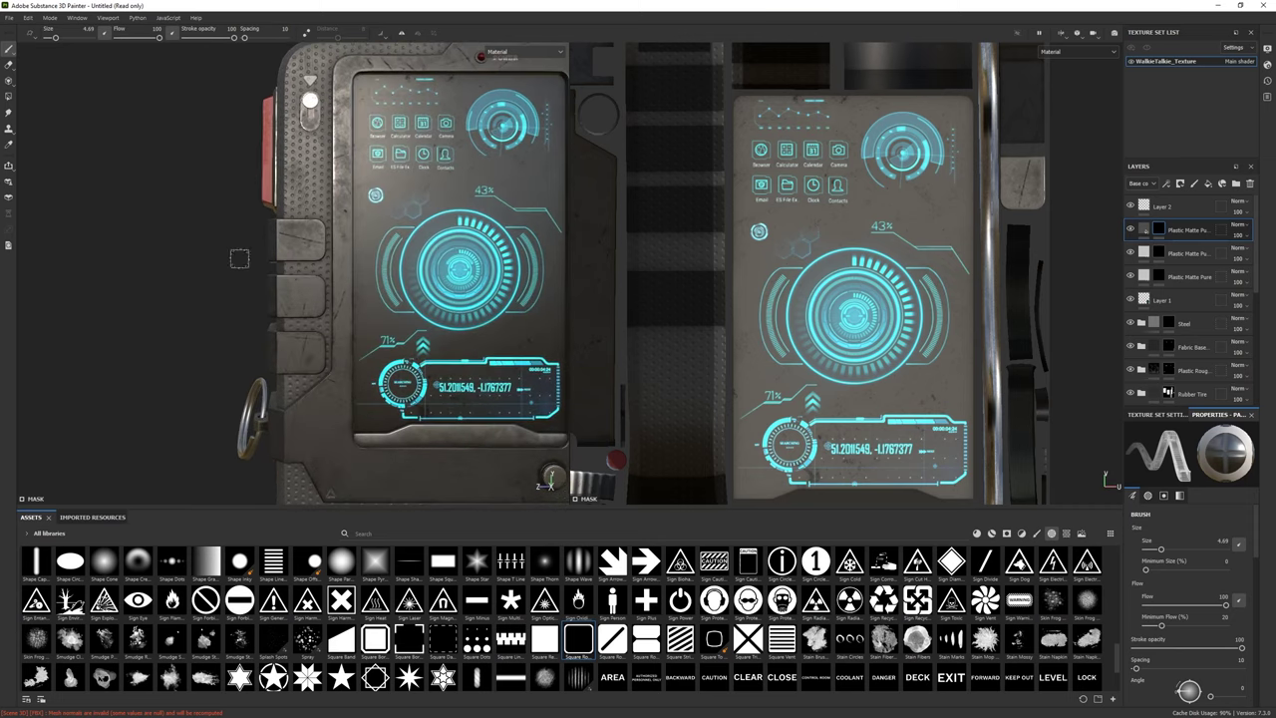
left_click_drag(379, 314, 419, 289, "alt")
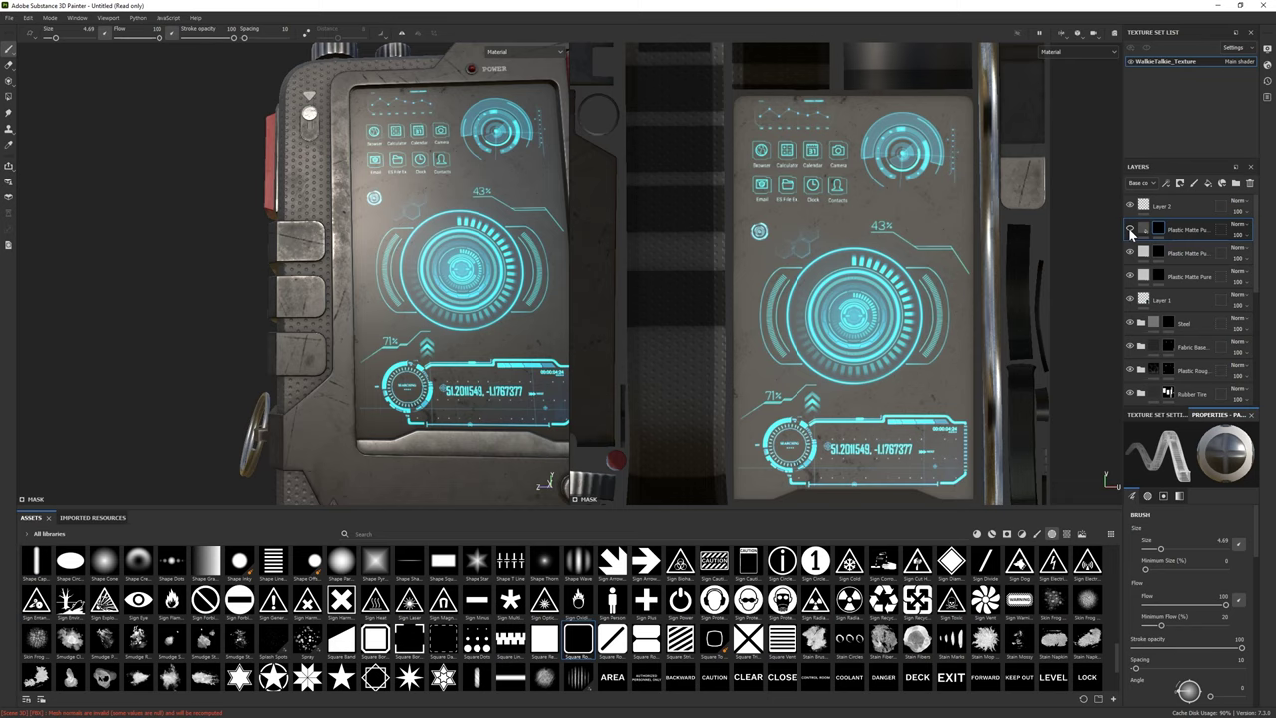
Add a Plastic Matte Pure fill layer and give it a black mask hiding the blue fill
left_click(1184, 228)
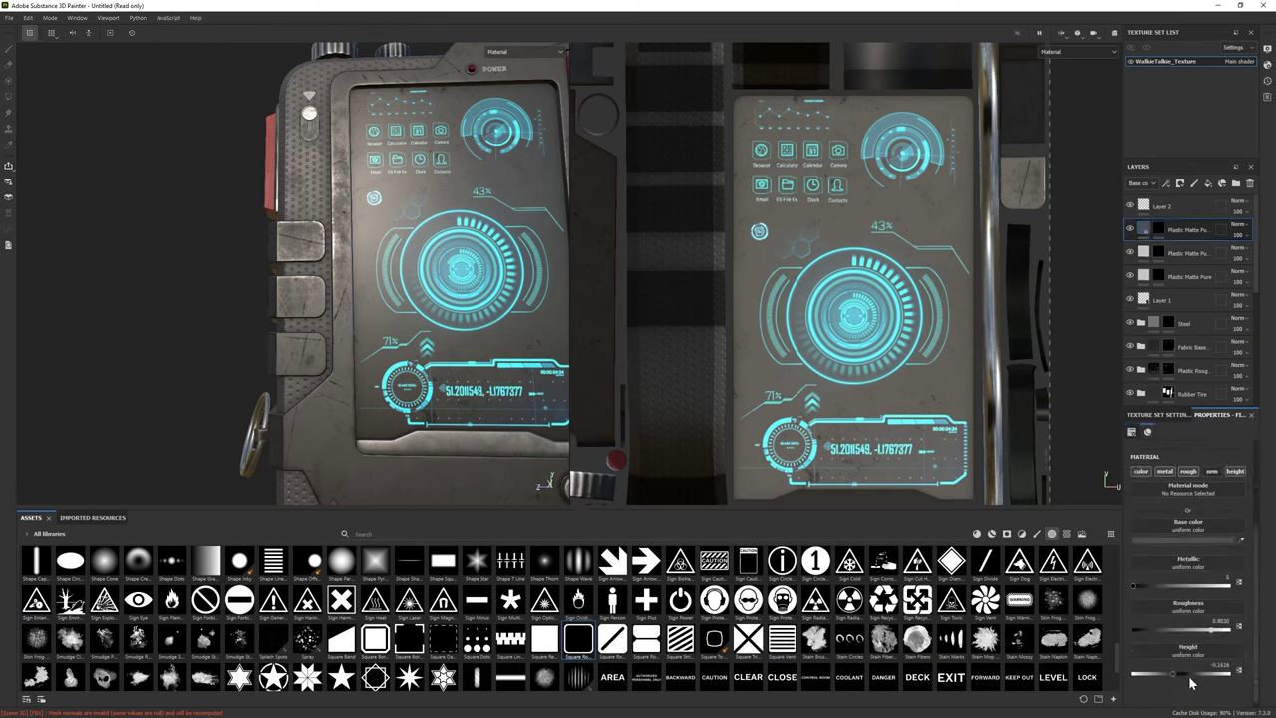
left_click_drag(181, 630, 1167, 212)
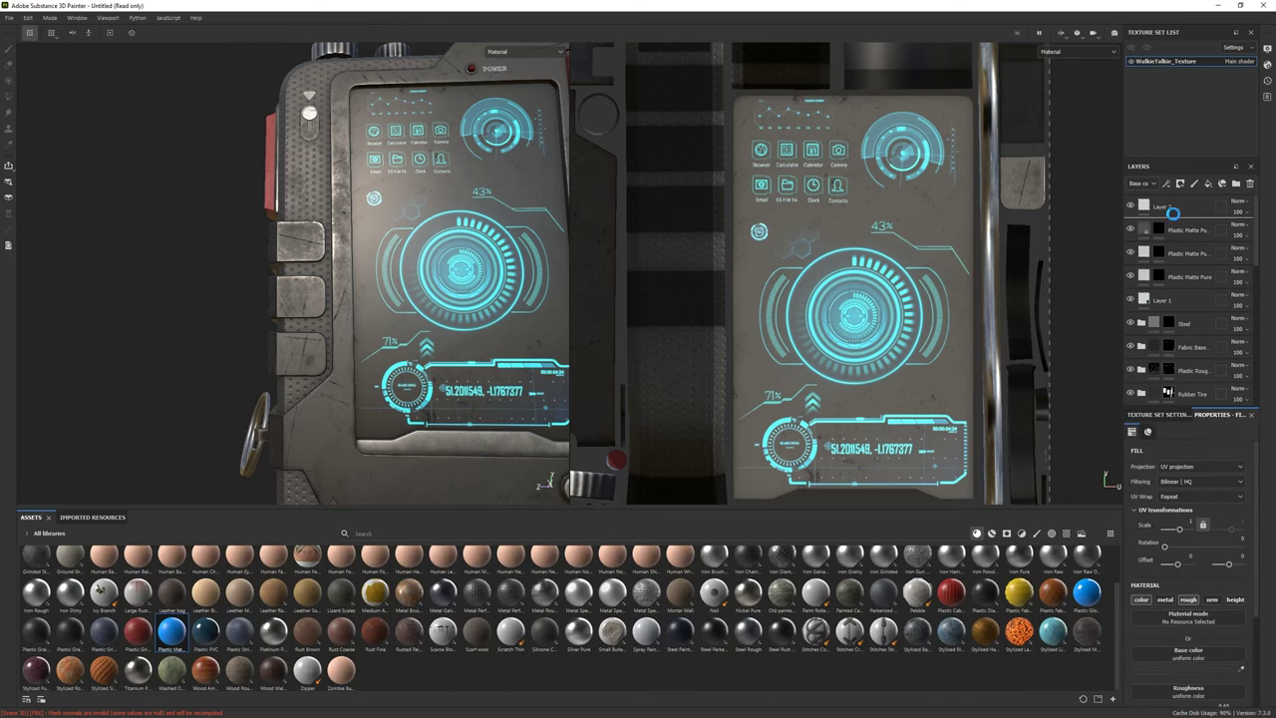
left_click(1039, 535)
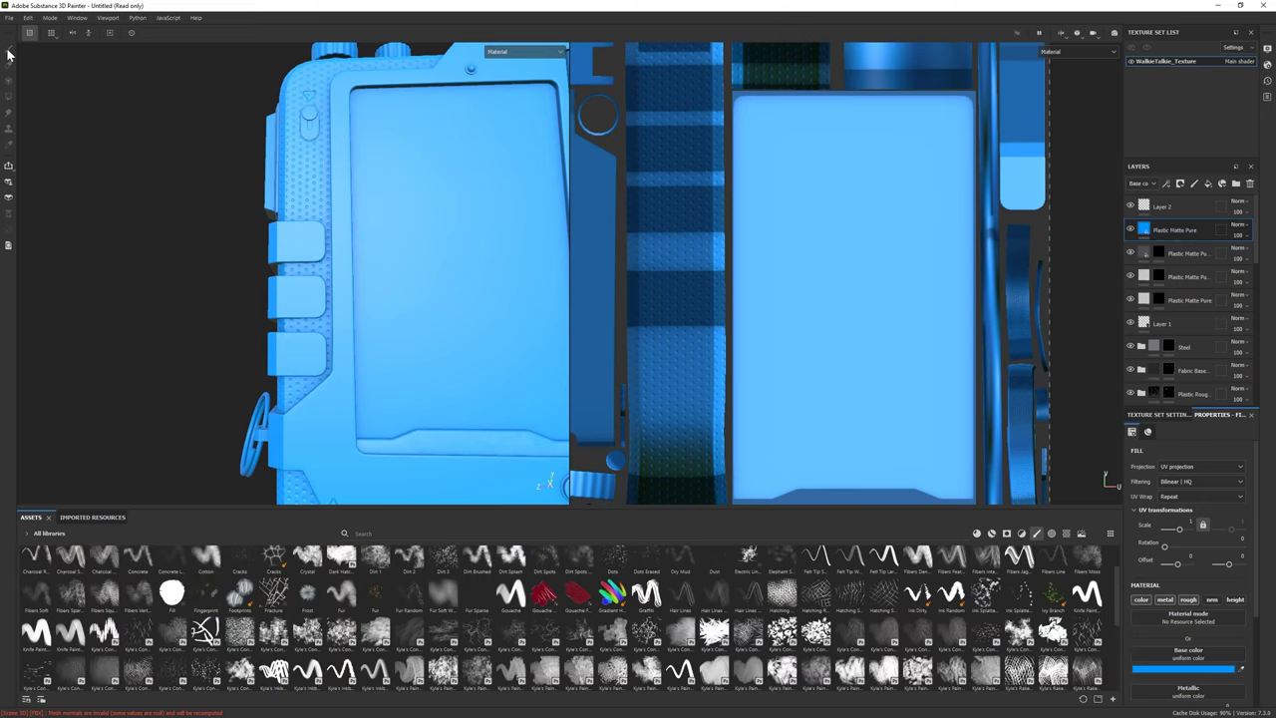
right_click(1181, 231)
left_click(1196, 245)
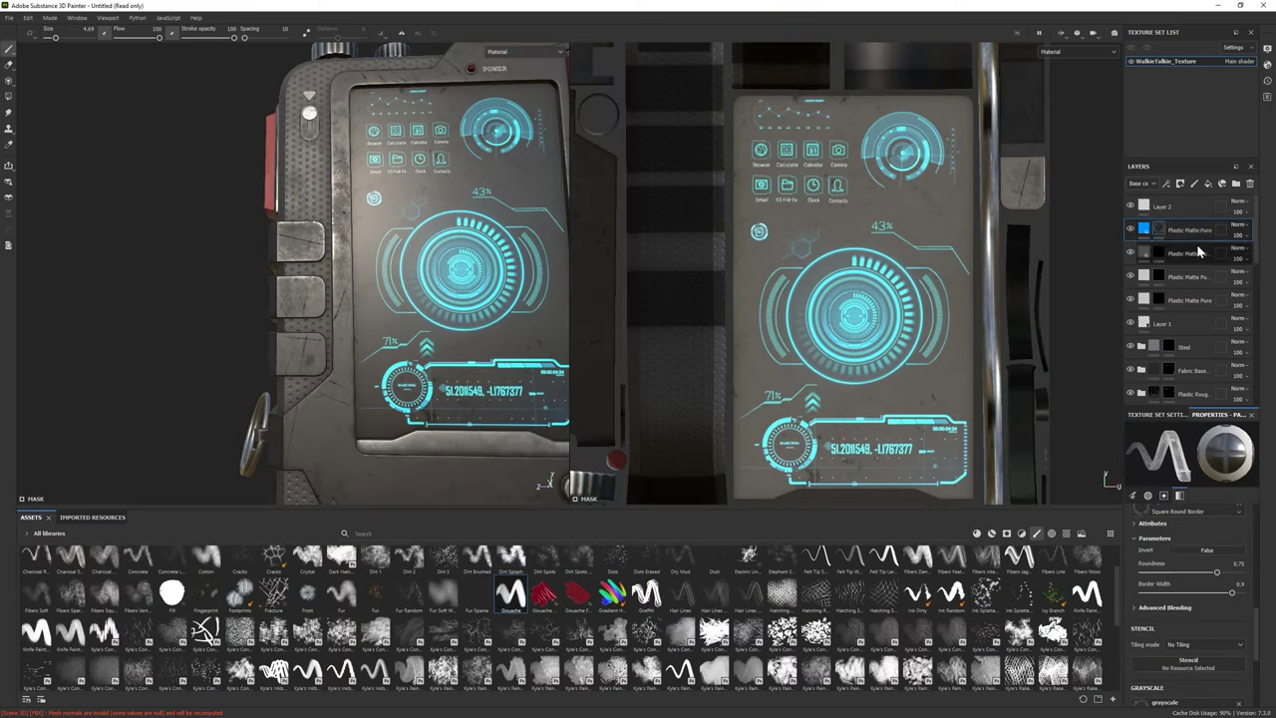
Place the Plastic Matte Pure layer just above BaseColor in the plastic folder, in Paint mode
scroll(1196, 309, "down", 3)
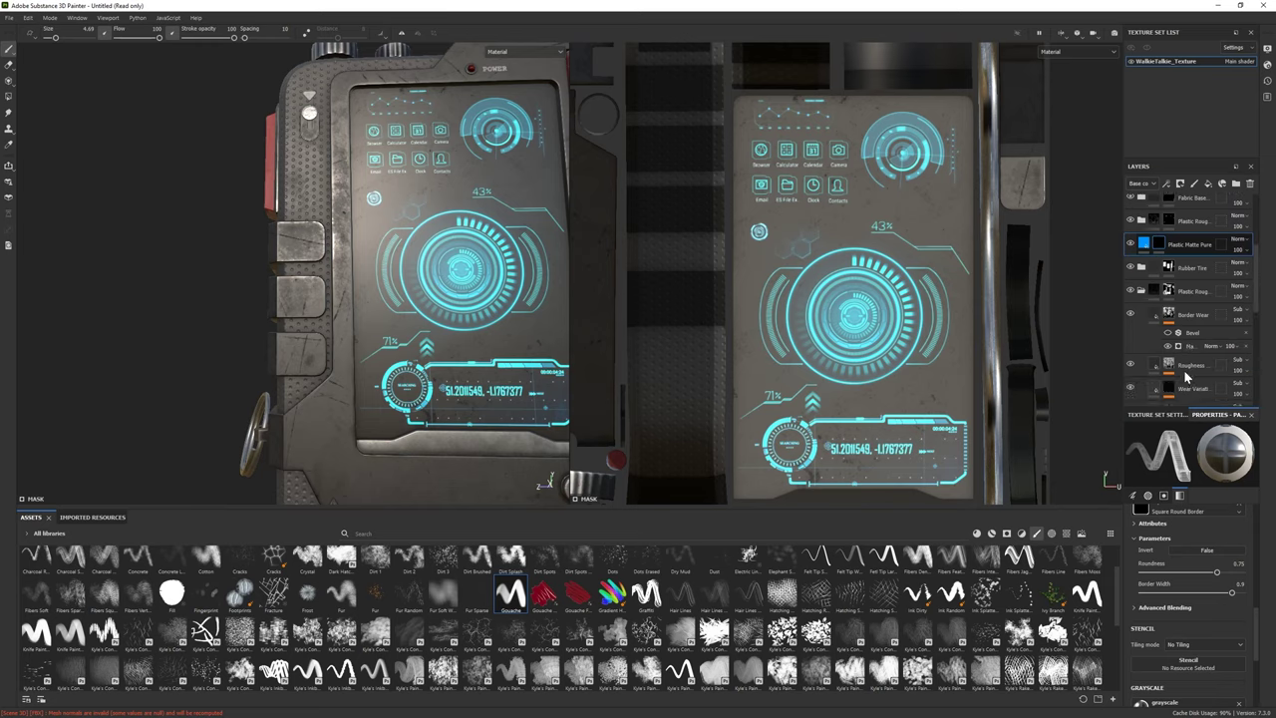
left_click_drag(1193, 270, 1198, 351)
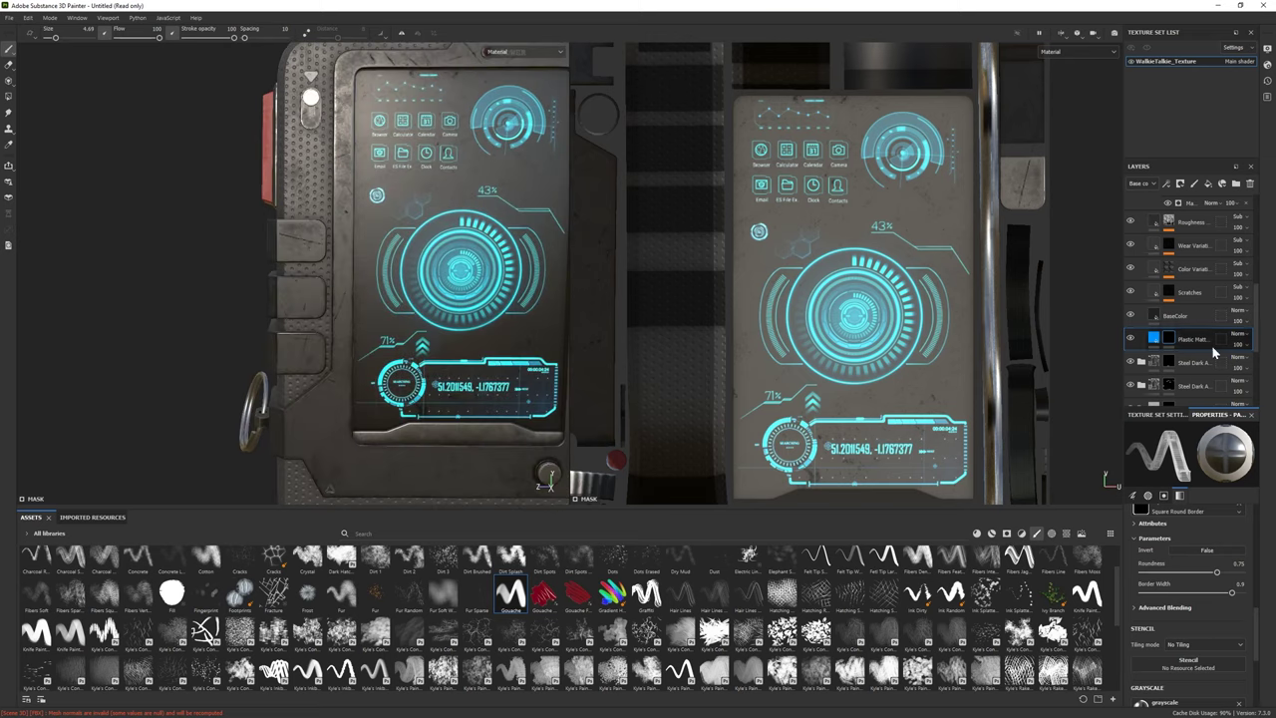
left_click(1153, 338)
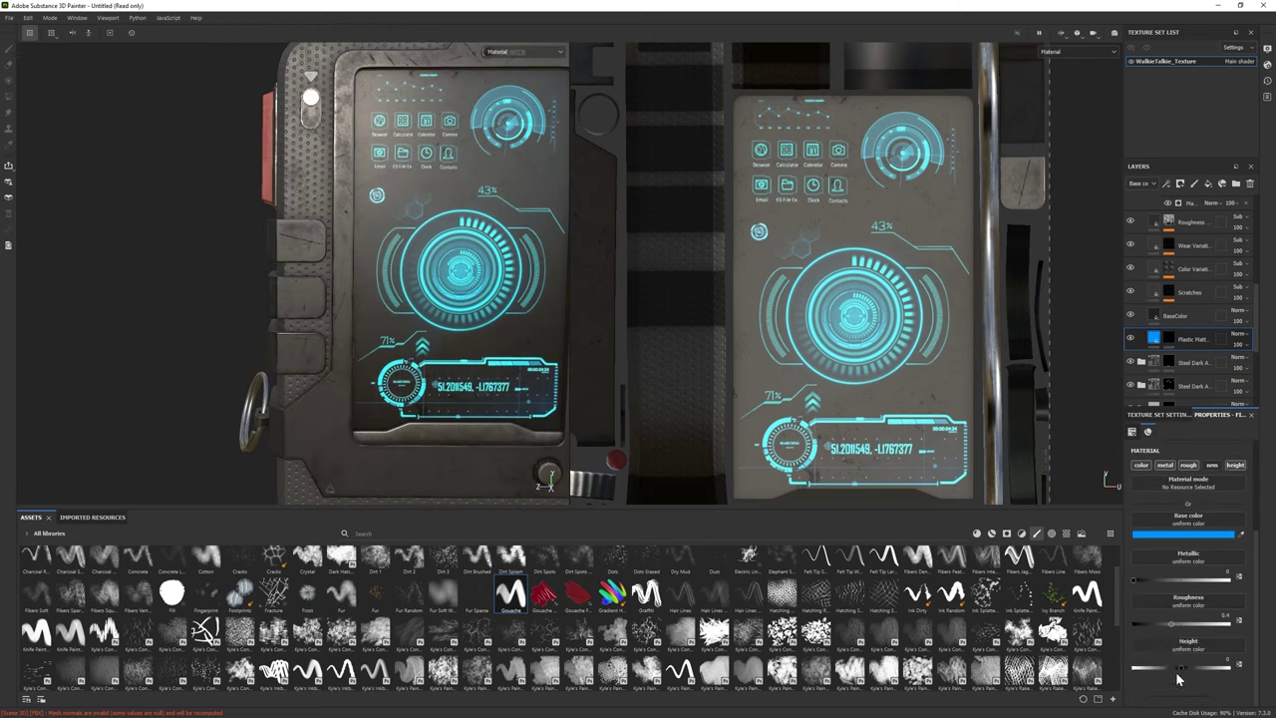
key("1")
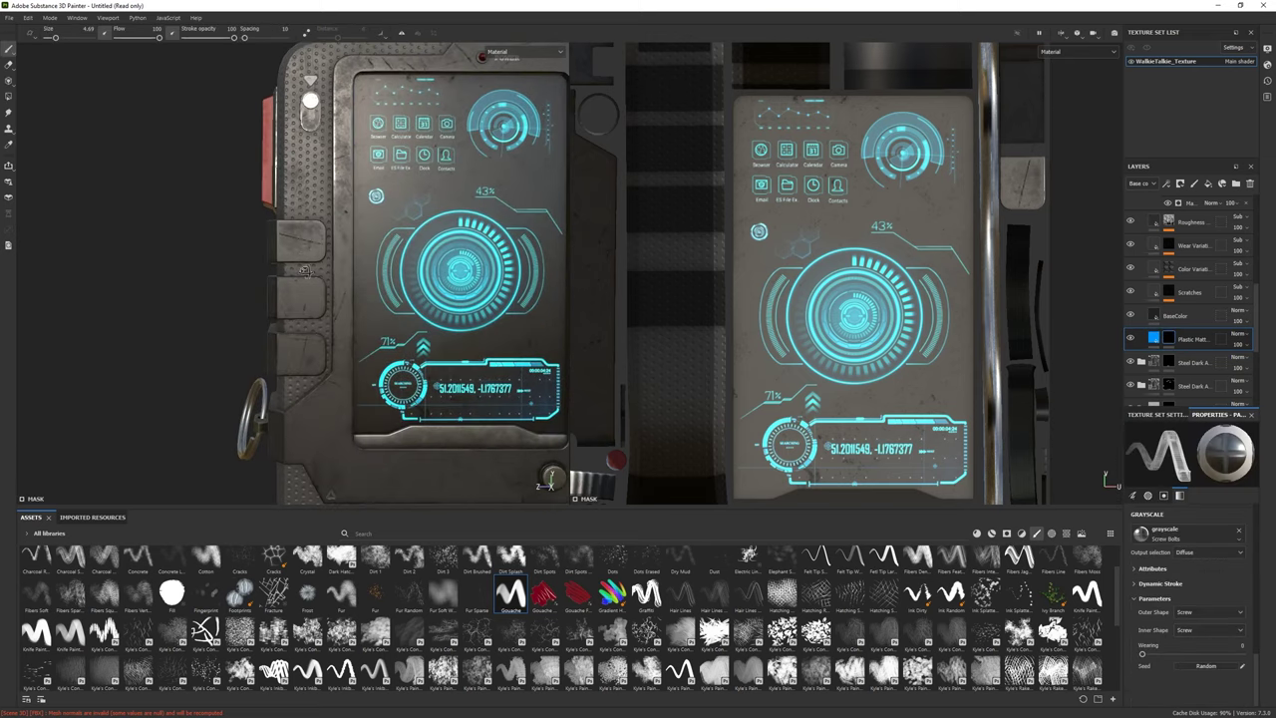
scroll(306, 271, "up", 3)
left_click_drag(1197, 337, 1196, 307)
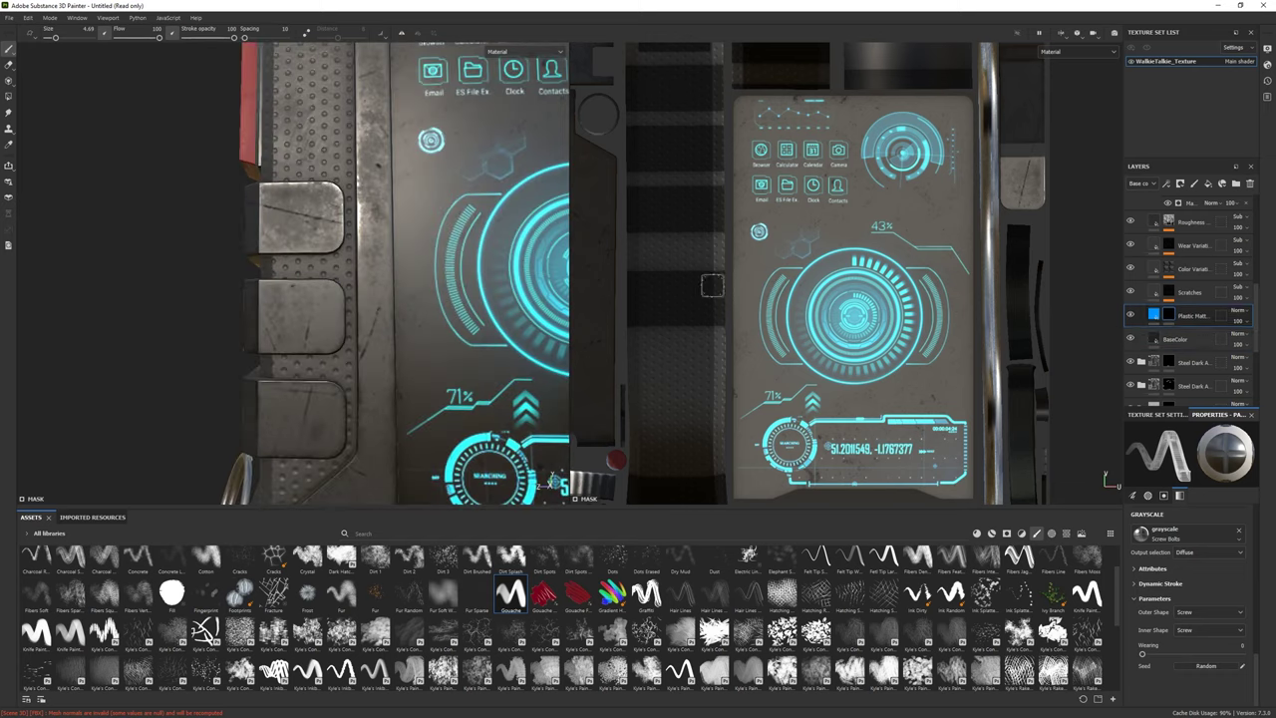
Pick the Ink Random brush, frame the whole walkie-talkie, and switch to the Iray render view
left_click(952, 596)
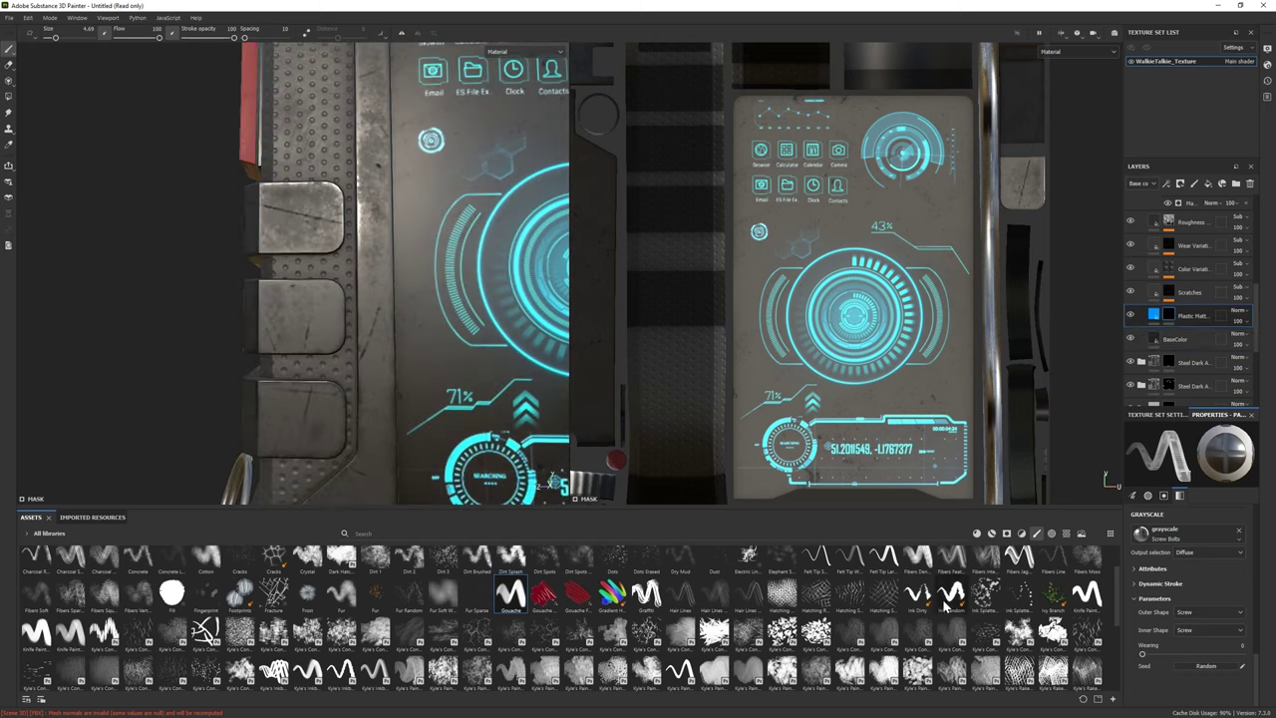
left_click(1051, 534)
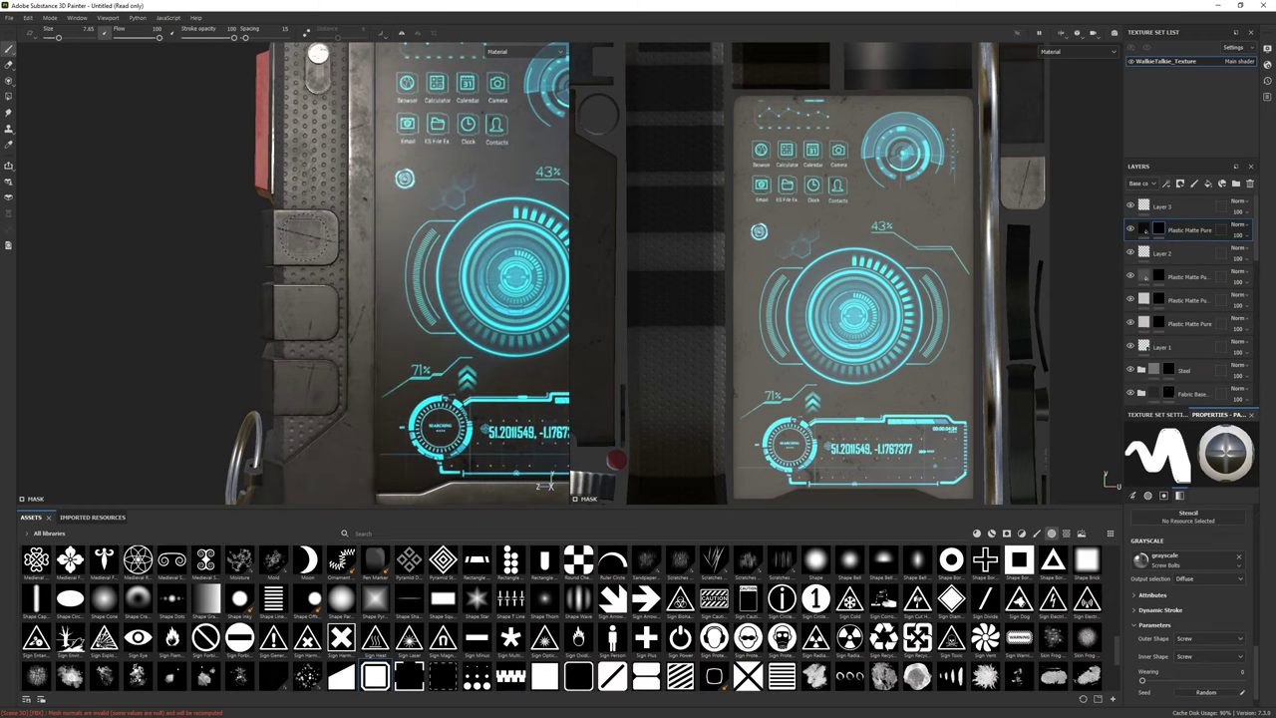
key("f")
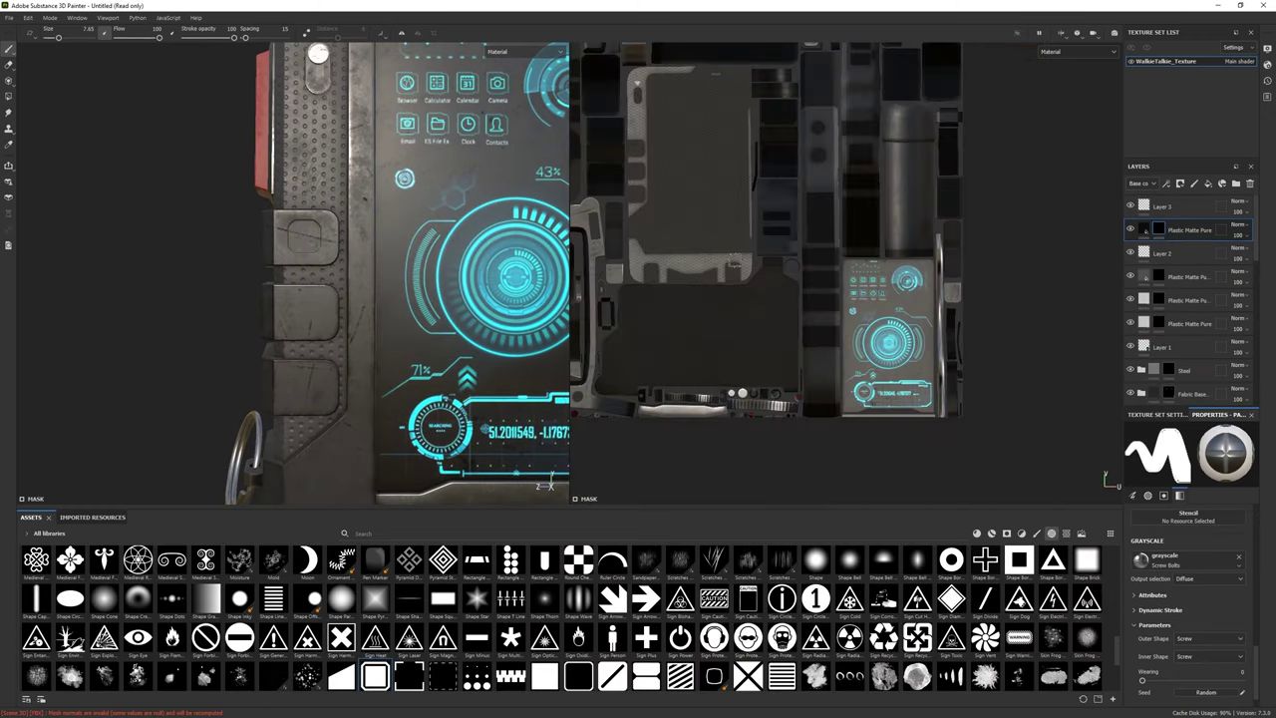
middle_click_drag(369, 272, 309, 274, "alt")
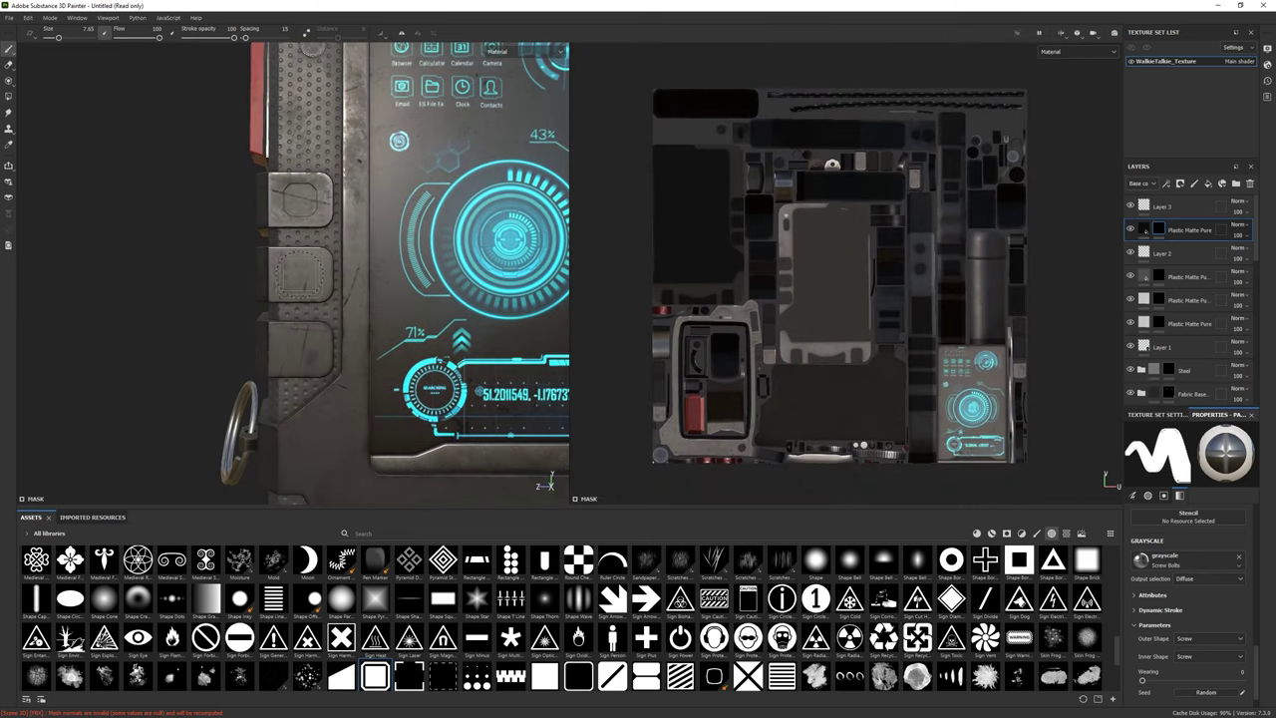
middle_click_drag(354, 333, 357, 261, "alt")
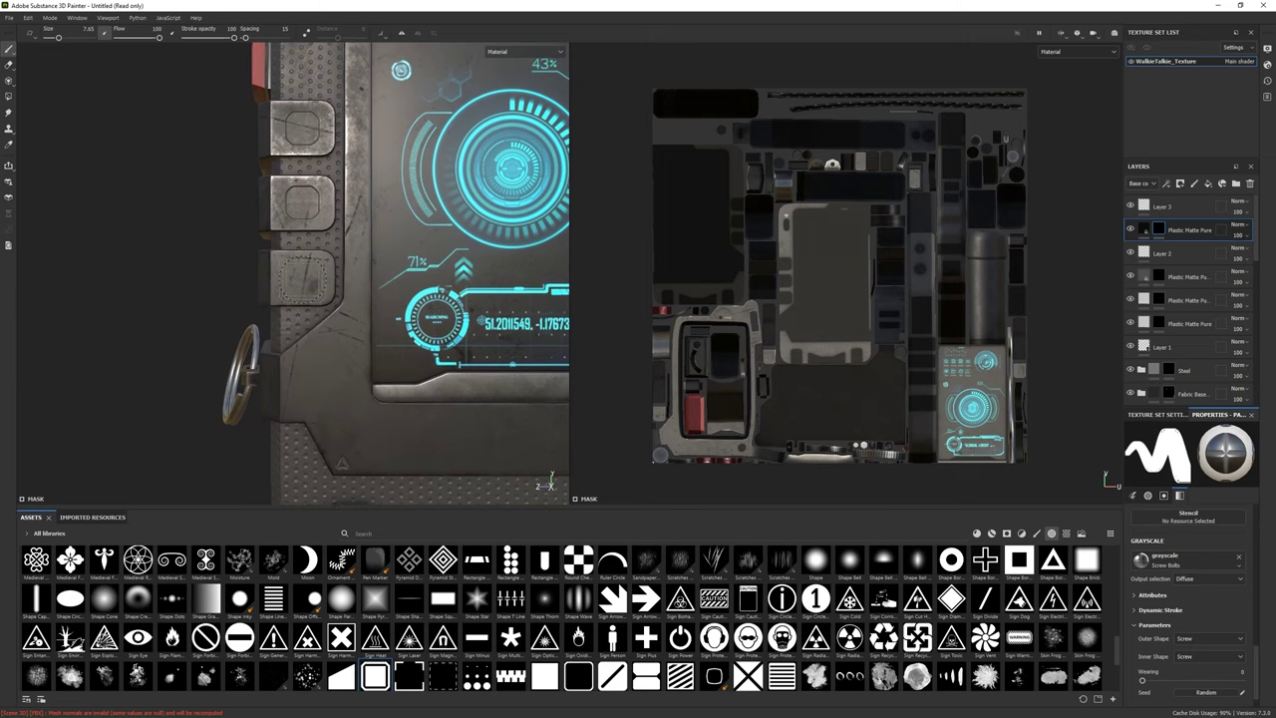
key("f")
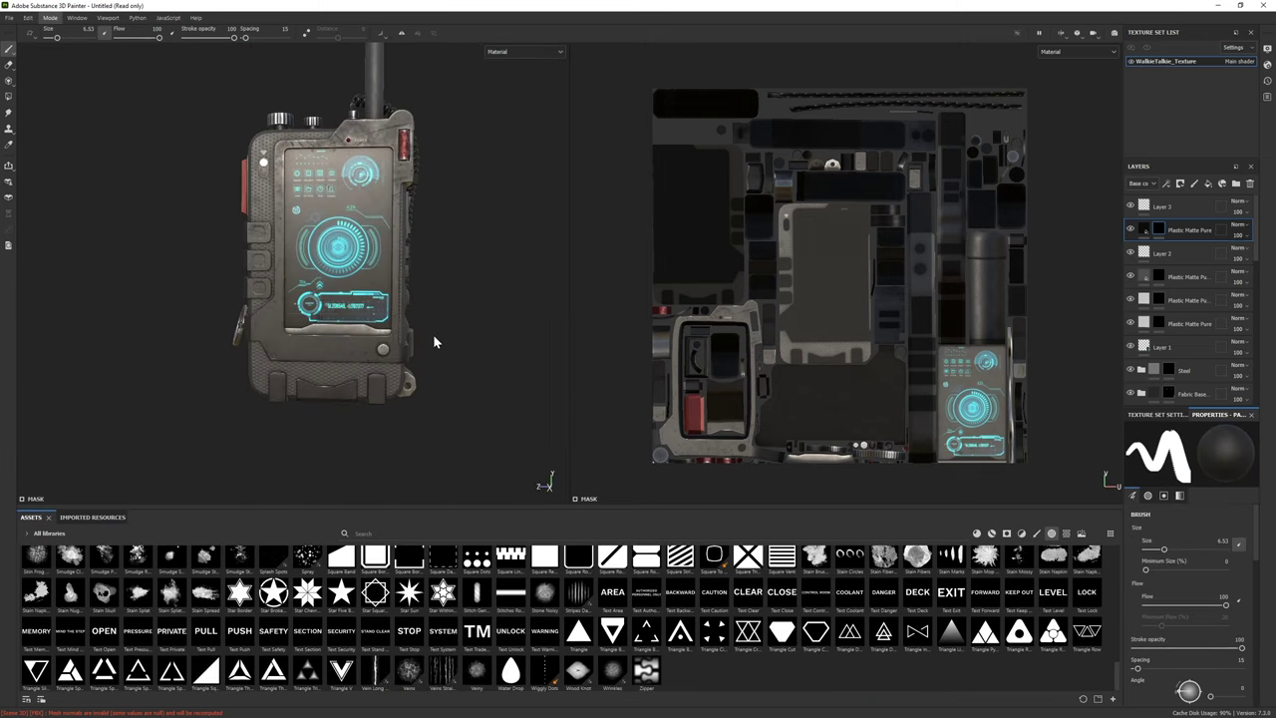
key("F10")
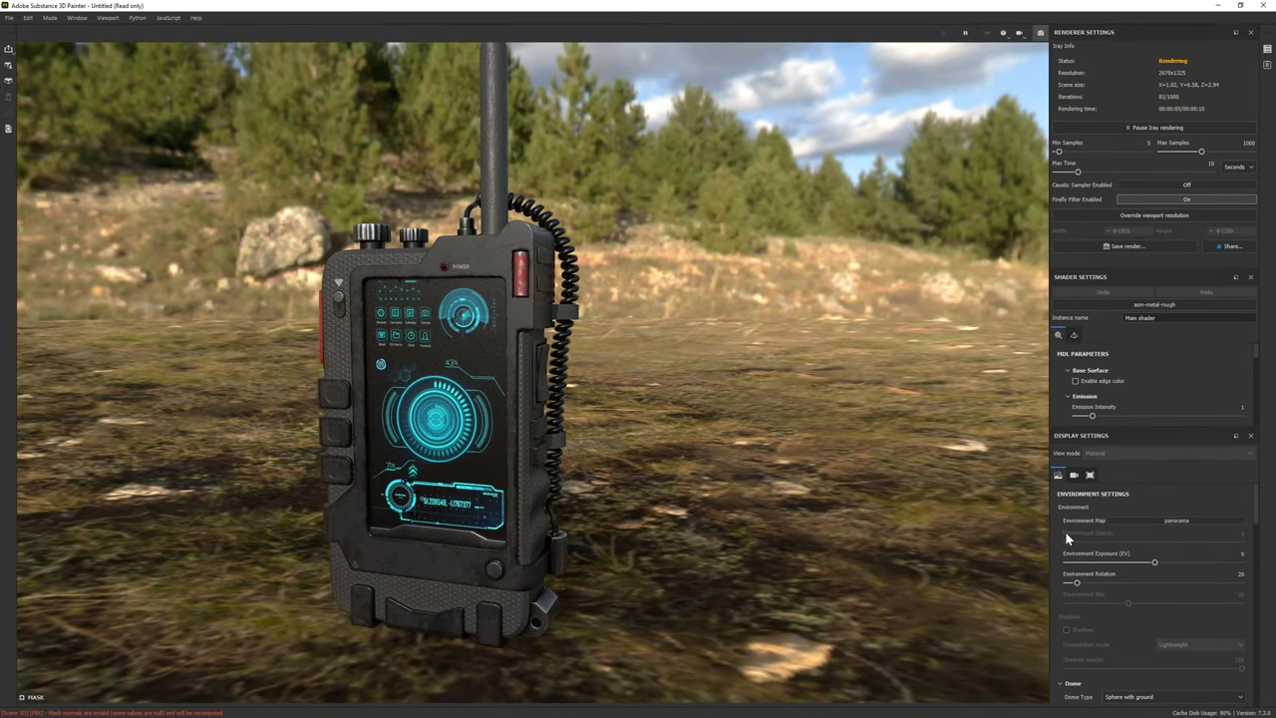
Enable Dome Clear color for a plain grey background and orbit to a front view of the radio
scroll(1065, 539, "down", 3)
left_click(1068, 634)
mouse_move(515, 446)
left_mouse_down("alt")
mouse_move(727, 547)
mouse_move(635, 471)
left_mouse_up("alt")
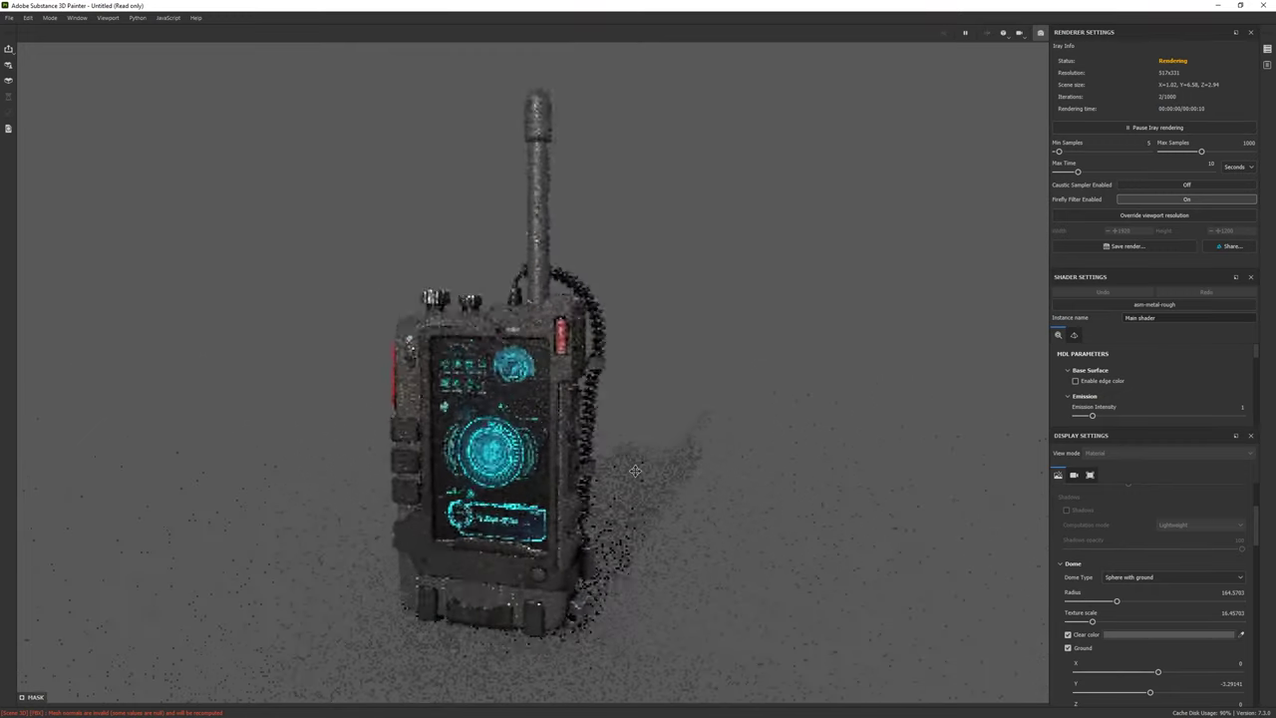
scroll(1132, 627, "down", 2)
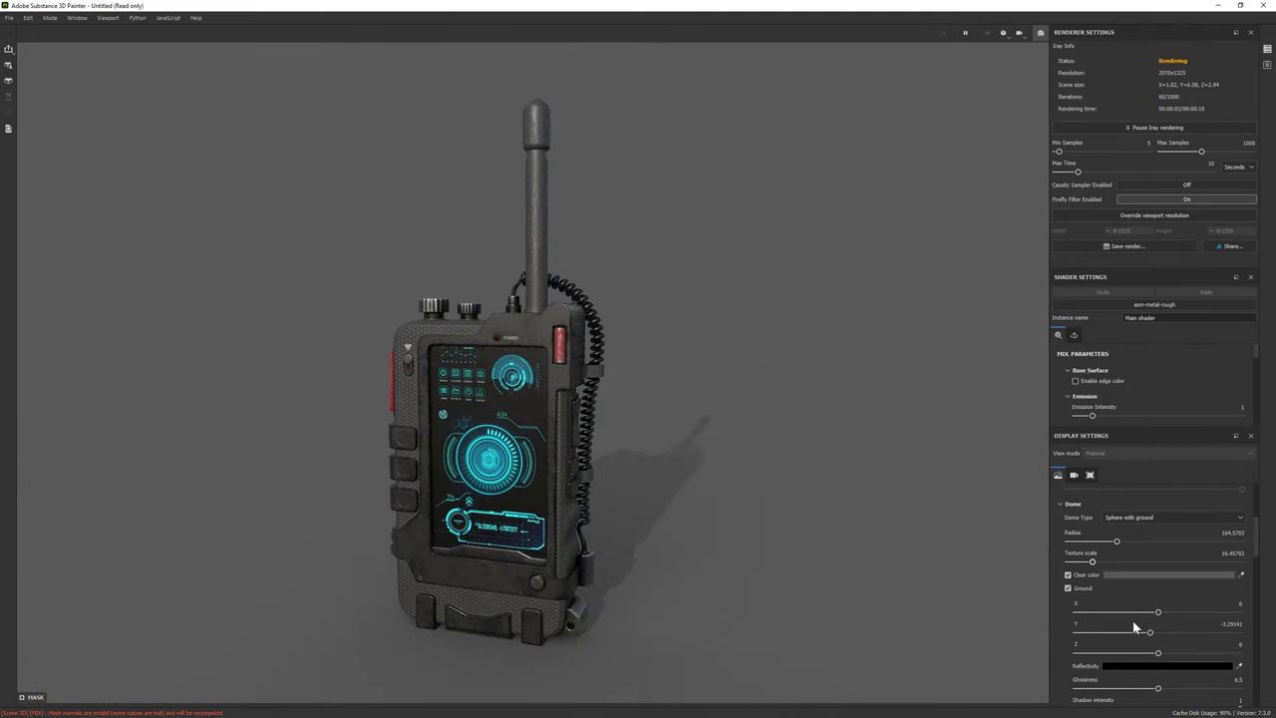
left_click_drag(728, 493, 639, 489, "alt")
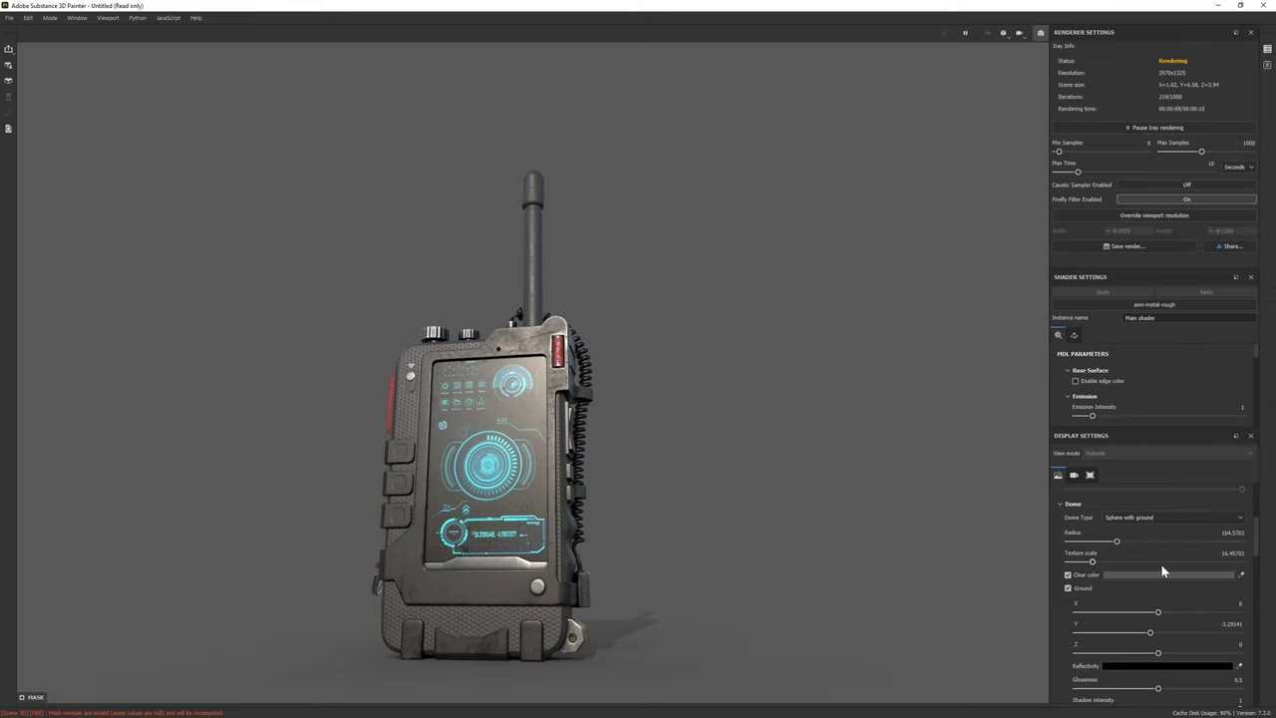
scroll(1163, 566, "up", 3)
Light the scene with the Soft 1Front 2Backs environment rotated to 22
left_click(1176, 520)
left_click(1252, 612)
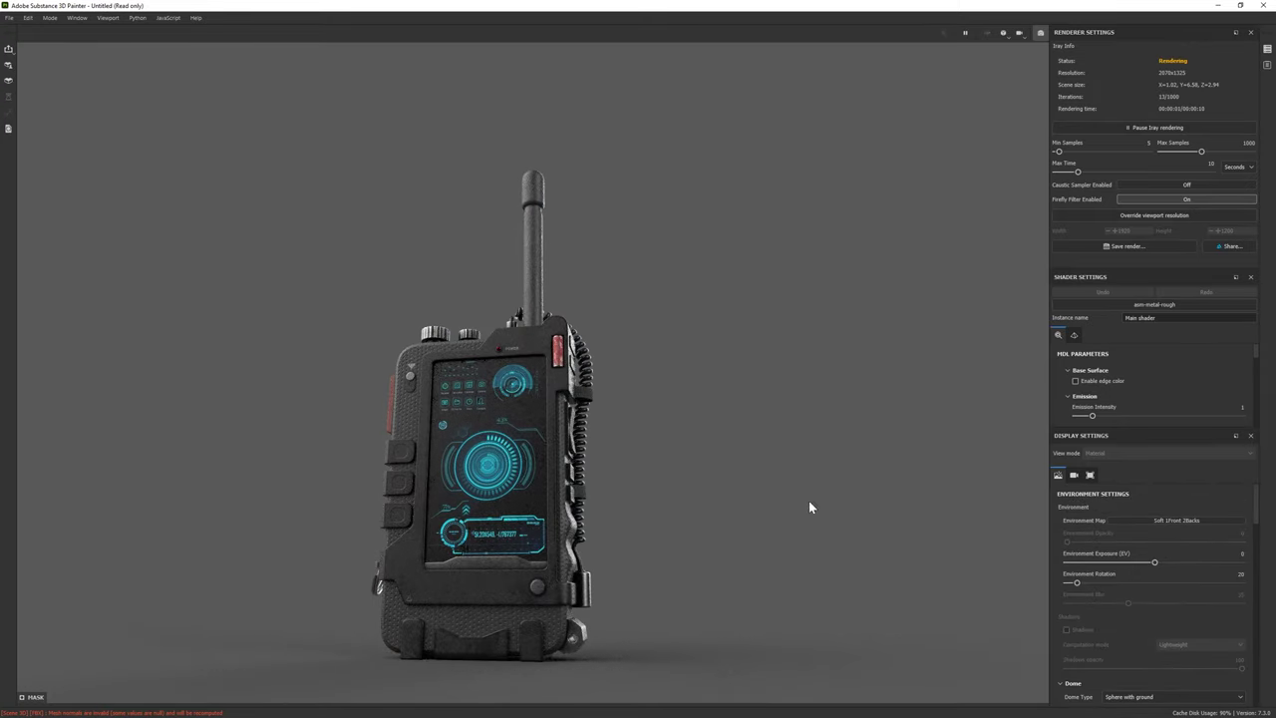
right_click_drag(626, 490, 626, 490, "shift")
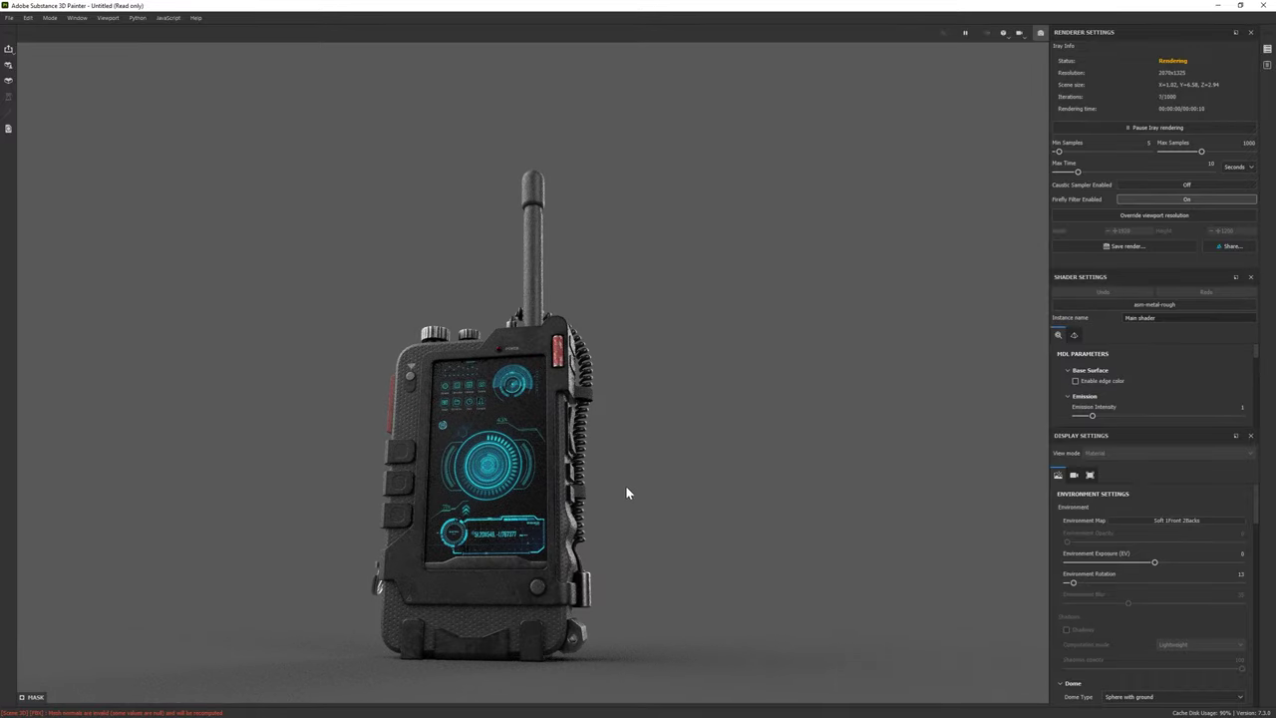
mouse_move(632, 481)
left_mouse_down("alt")
mouse_move(684, 436)
mouse_move(664, 505)
mouse_move(699, 512)
left_mouse_up("alt")
right_click_drag(698, 513, 708, 503, "shift")
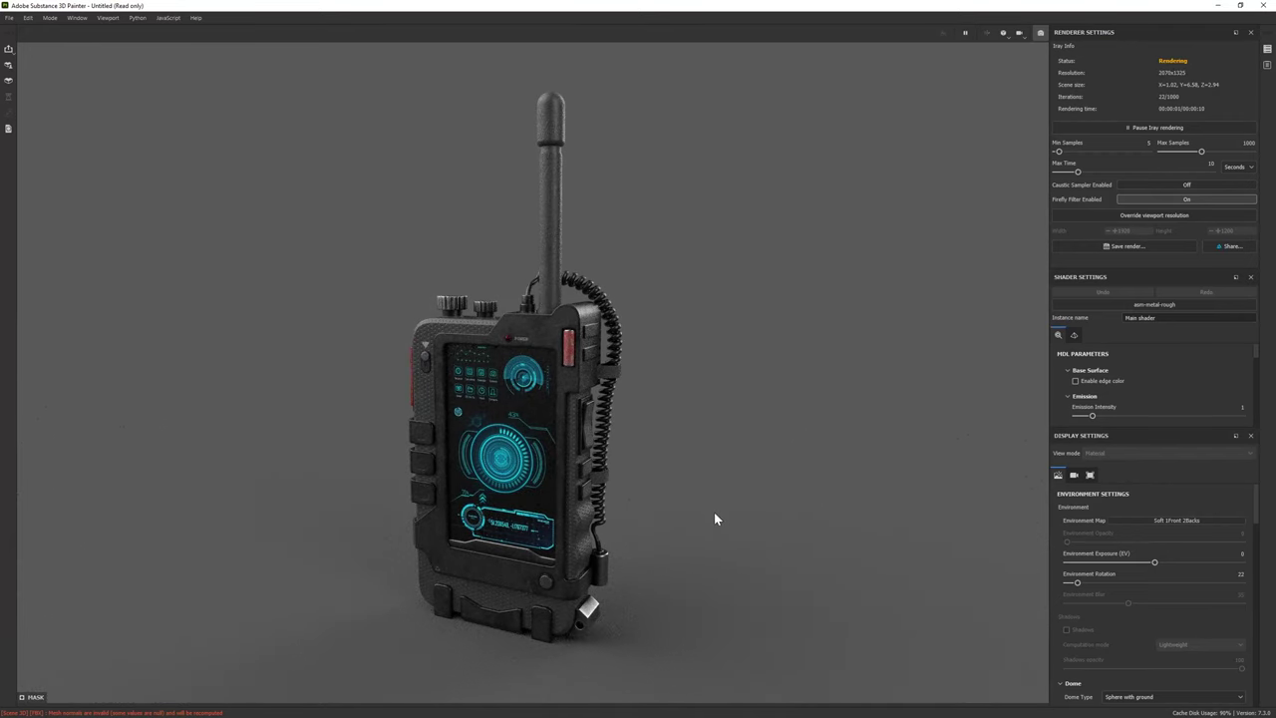